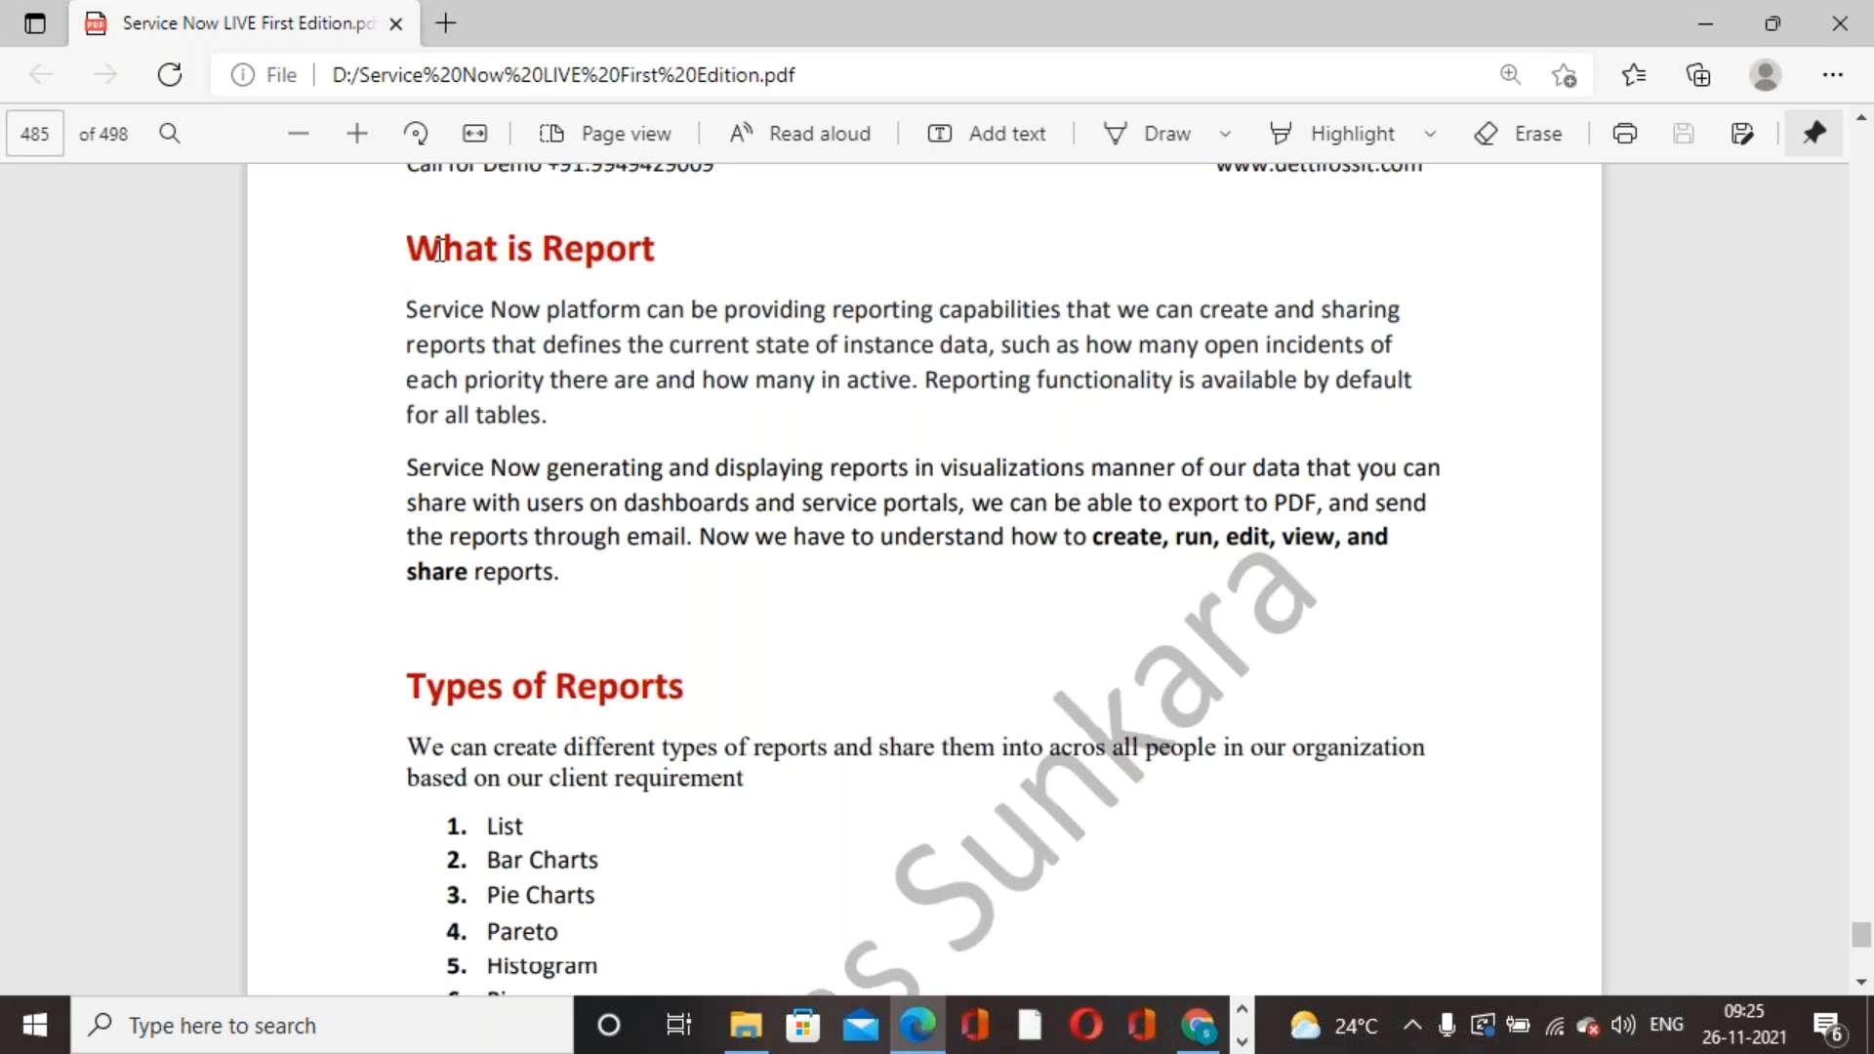
- Read the 'What is Report' heading and intro paragraph in the PDF
drag(406, 247, 657, 249)
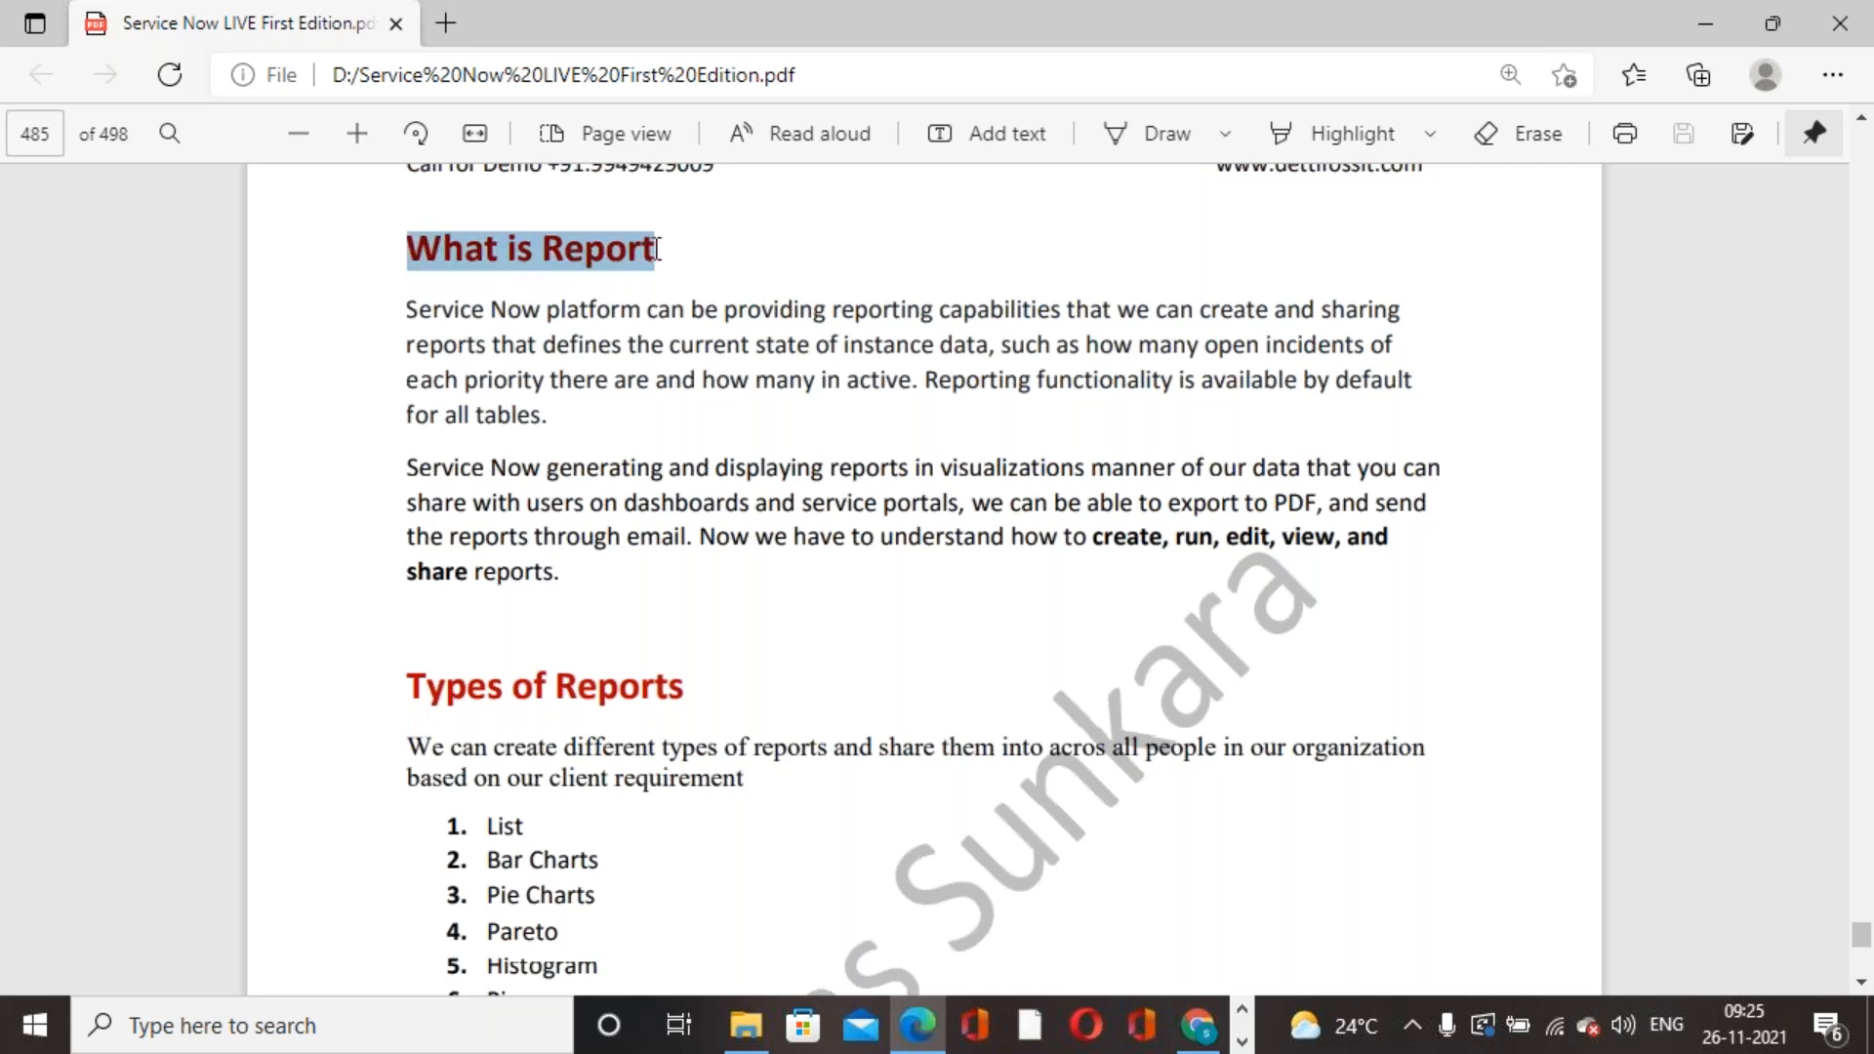
click(697, 310)
scroll(771, 599, down, 4)
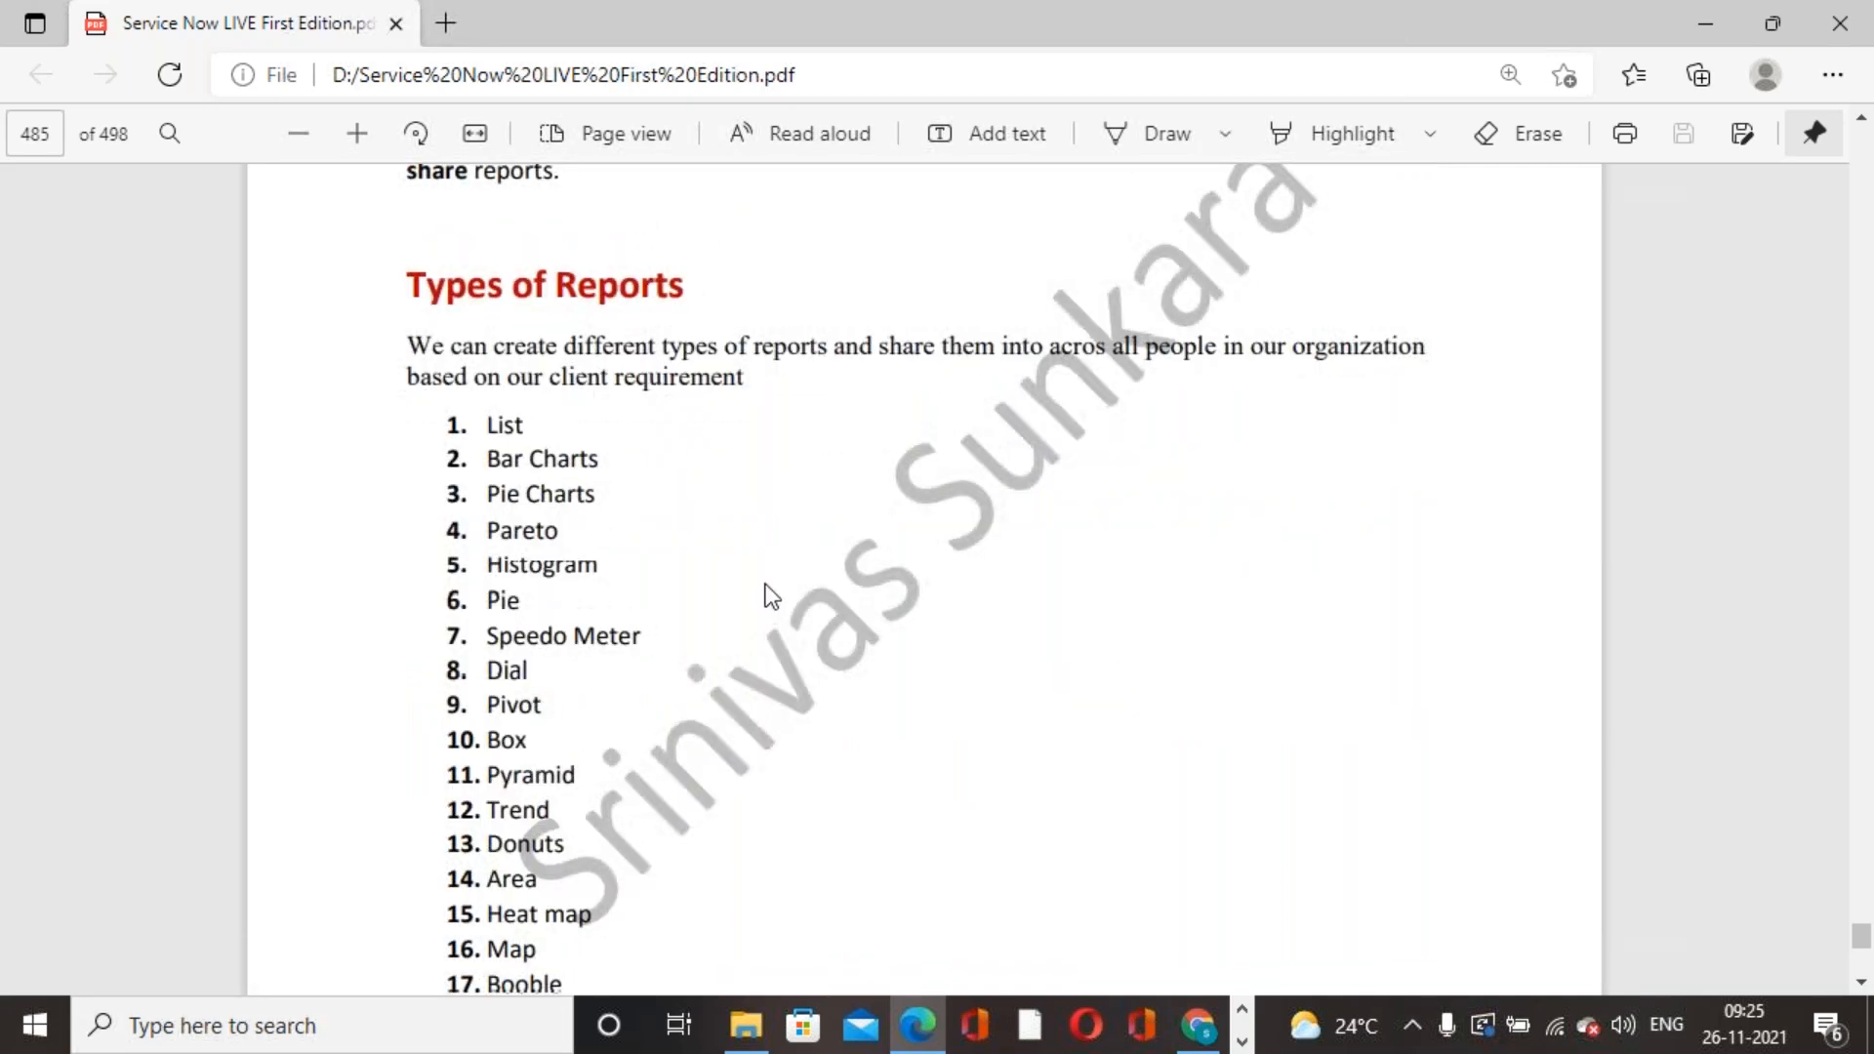
drag(408, 342, 703, 669)
click(945, 549)
scroll(945, 549, down, 1)
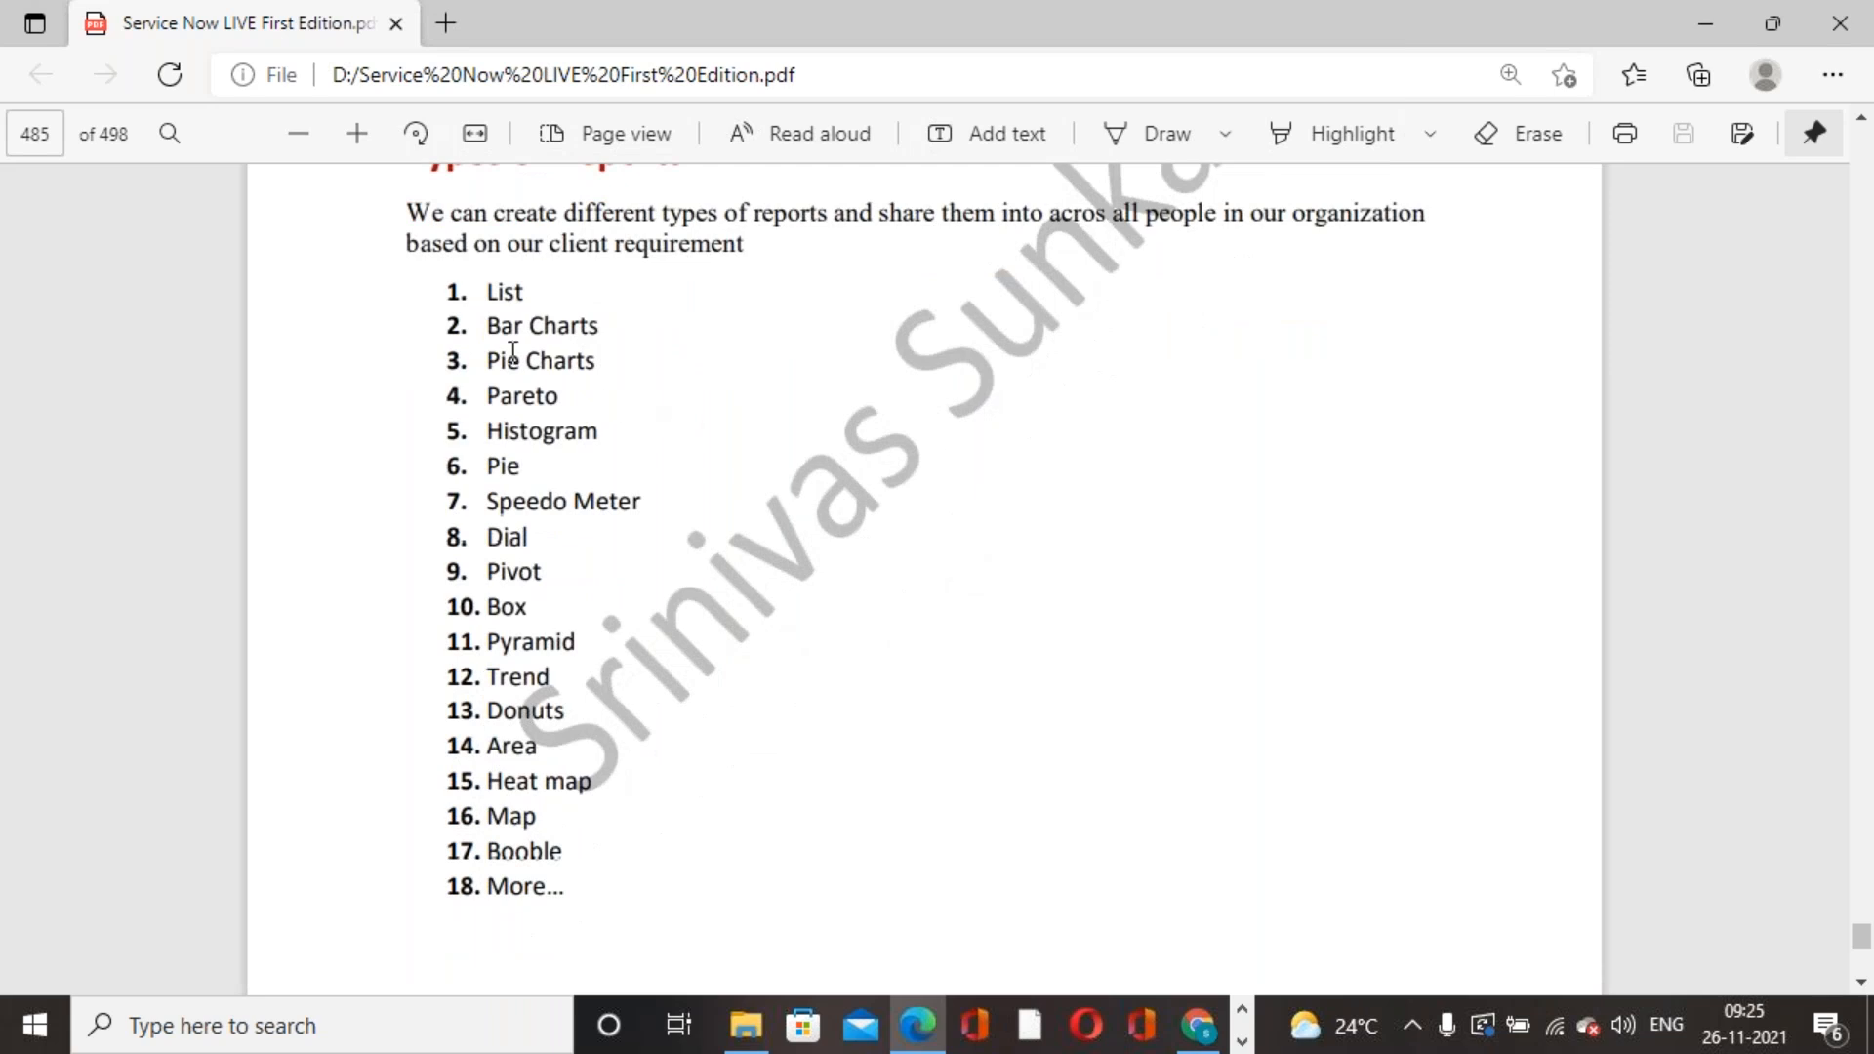
- Review the report-type list down to 'Exercise: 1 Creating a new Report', then return to ServiceNow
drag(465, 292, 631, 875)
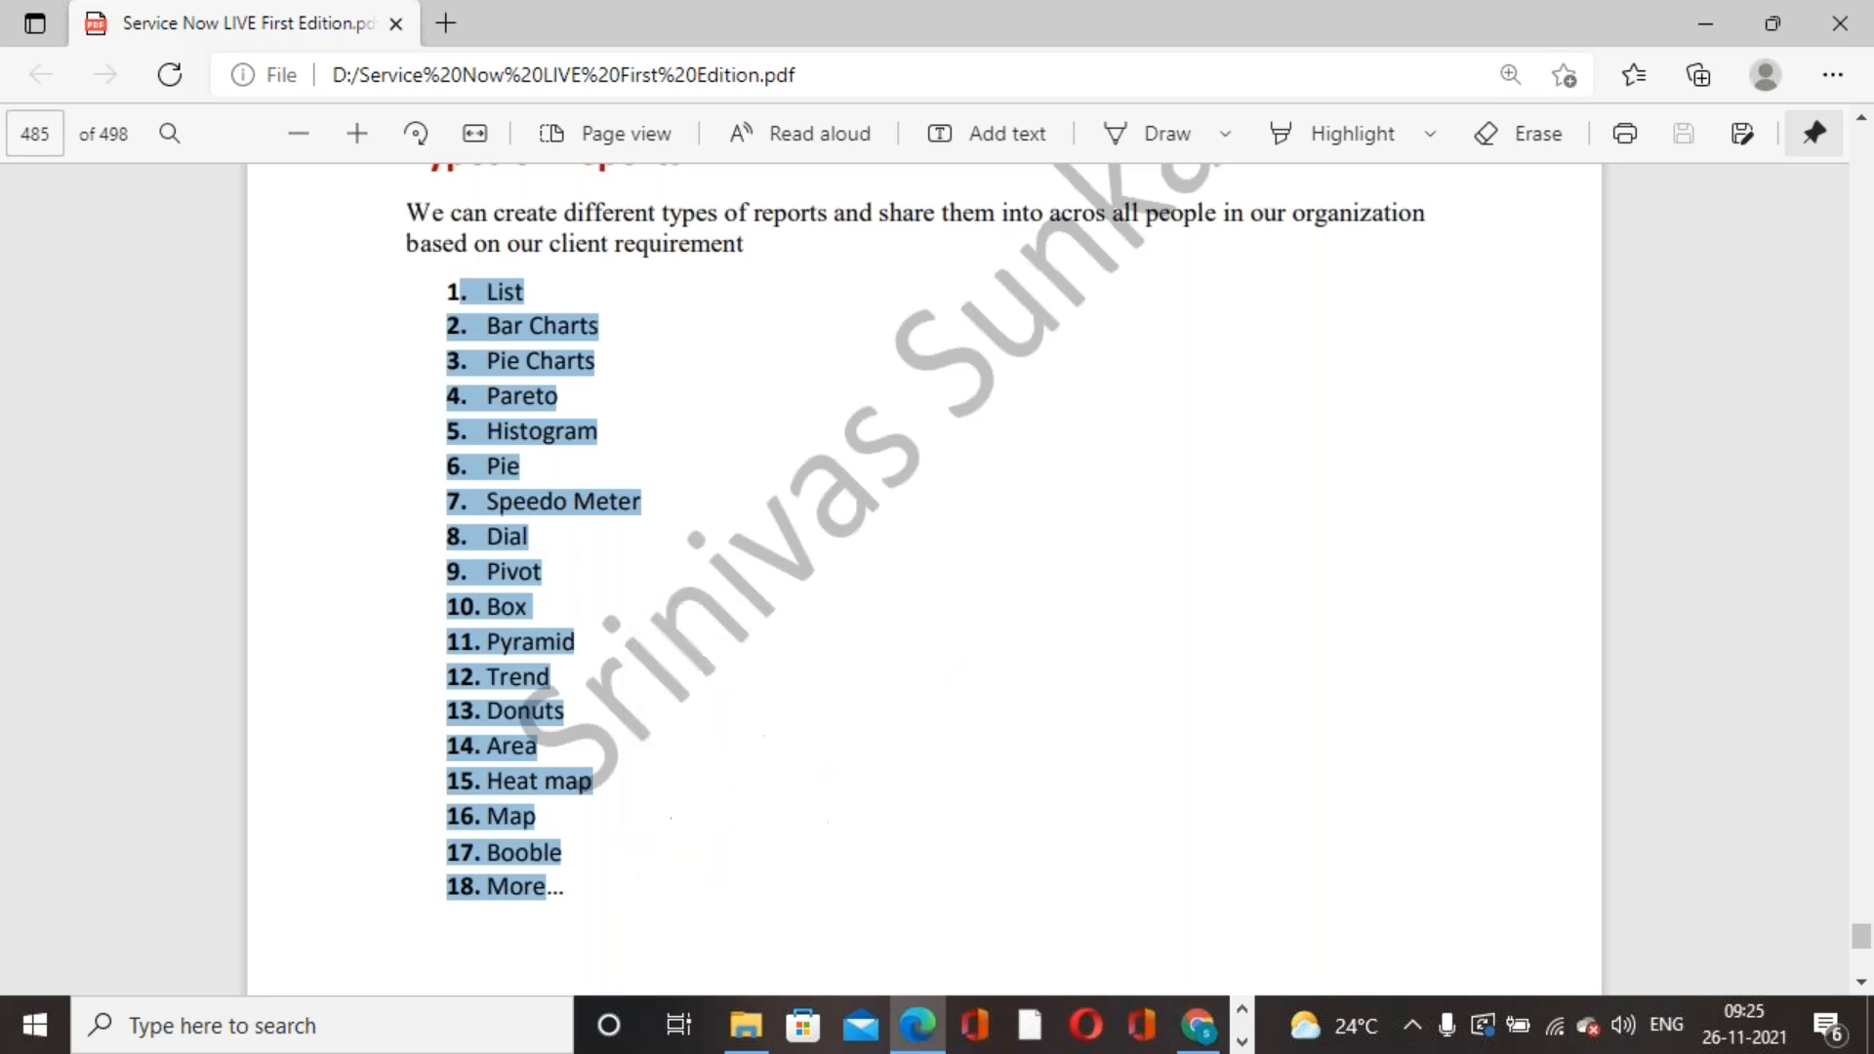
click(489, 326)
drag(483, 293, 682, 832)
scroll(924, 576, down, 8)
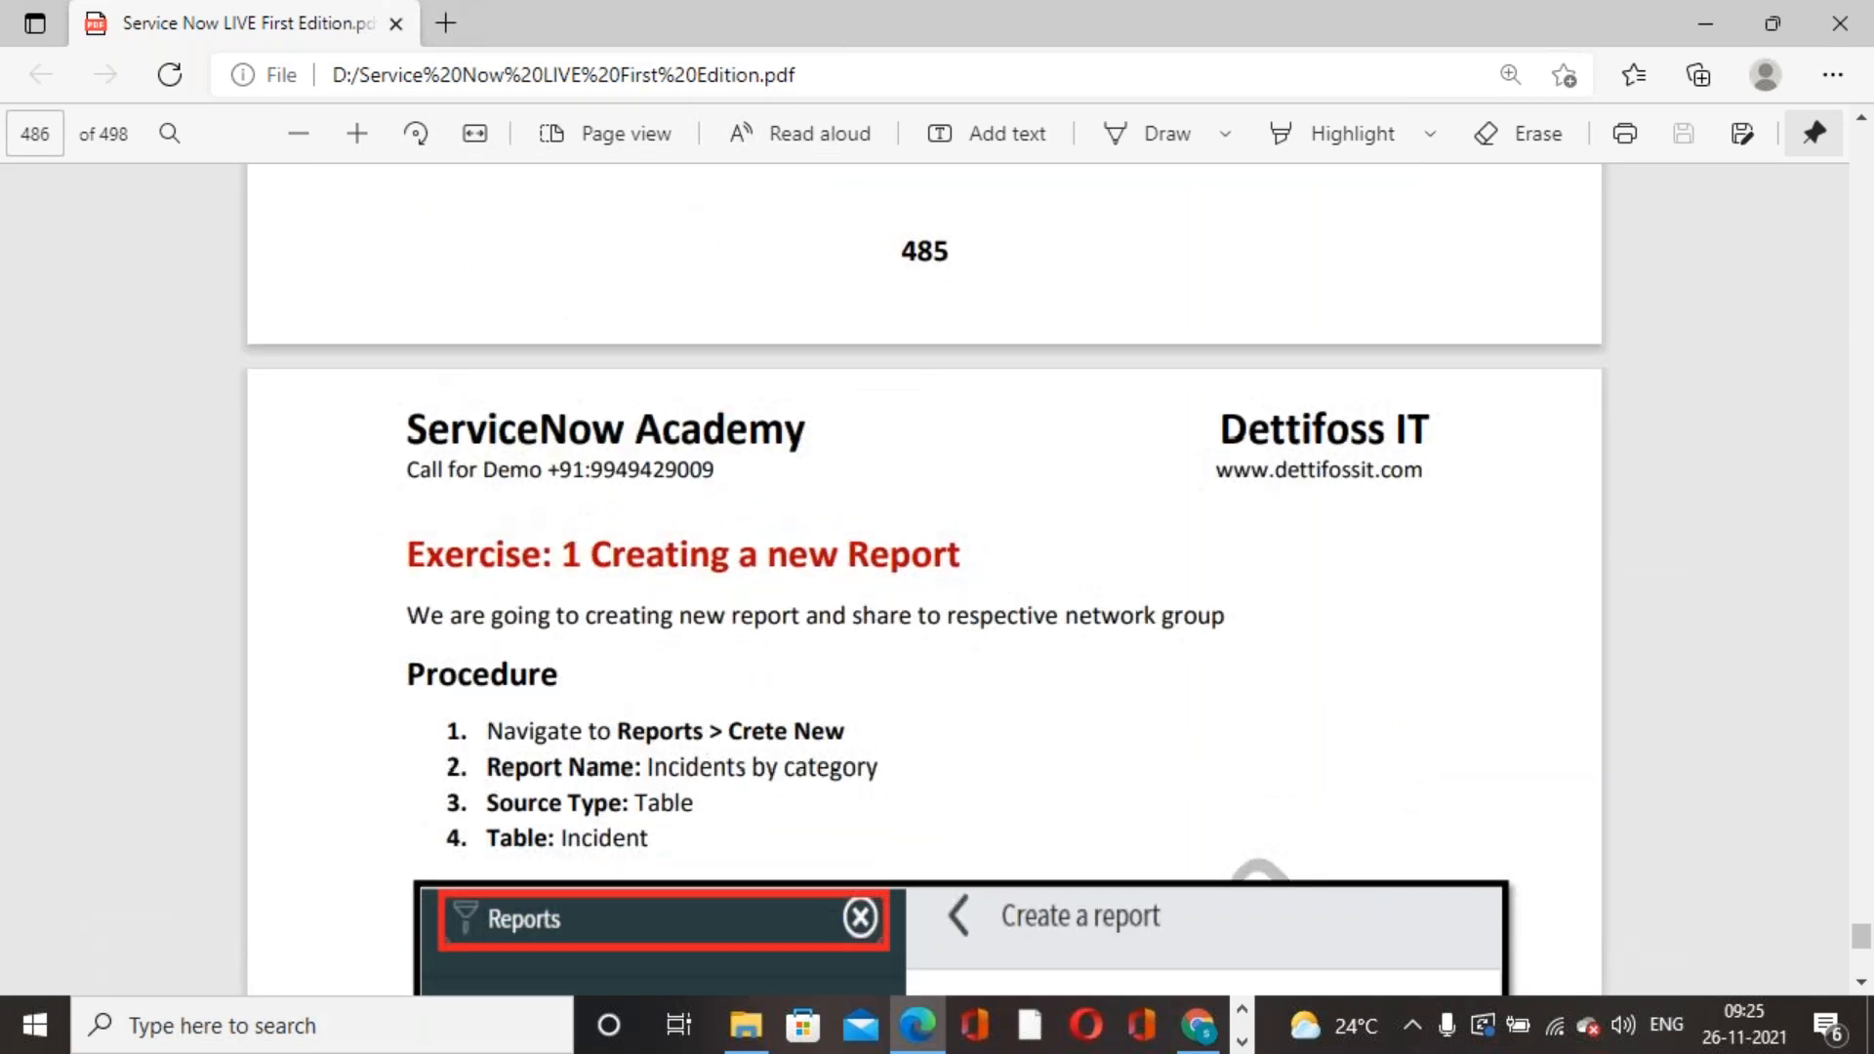
scroll(950, 507, down, 3)
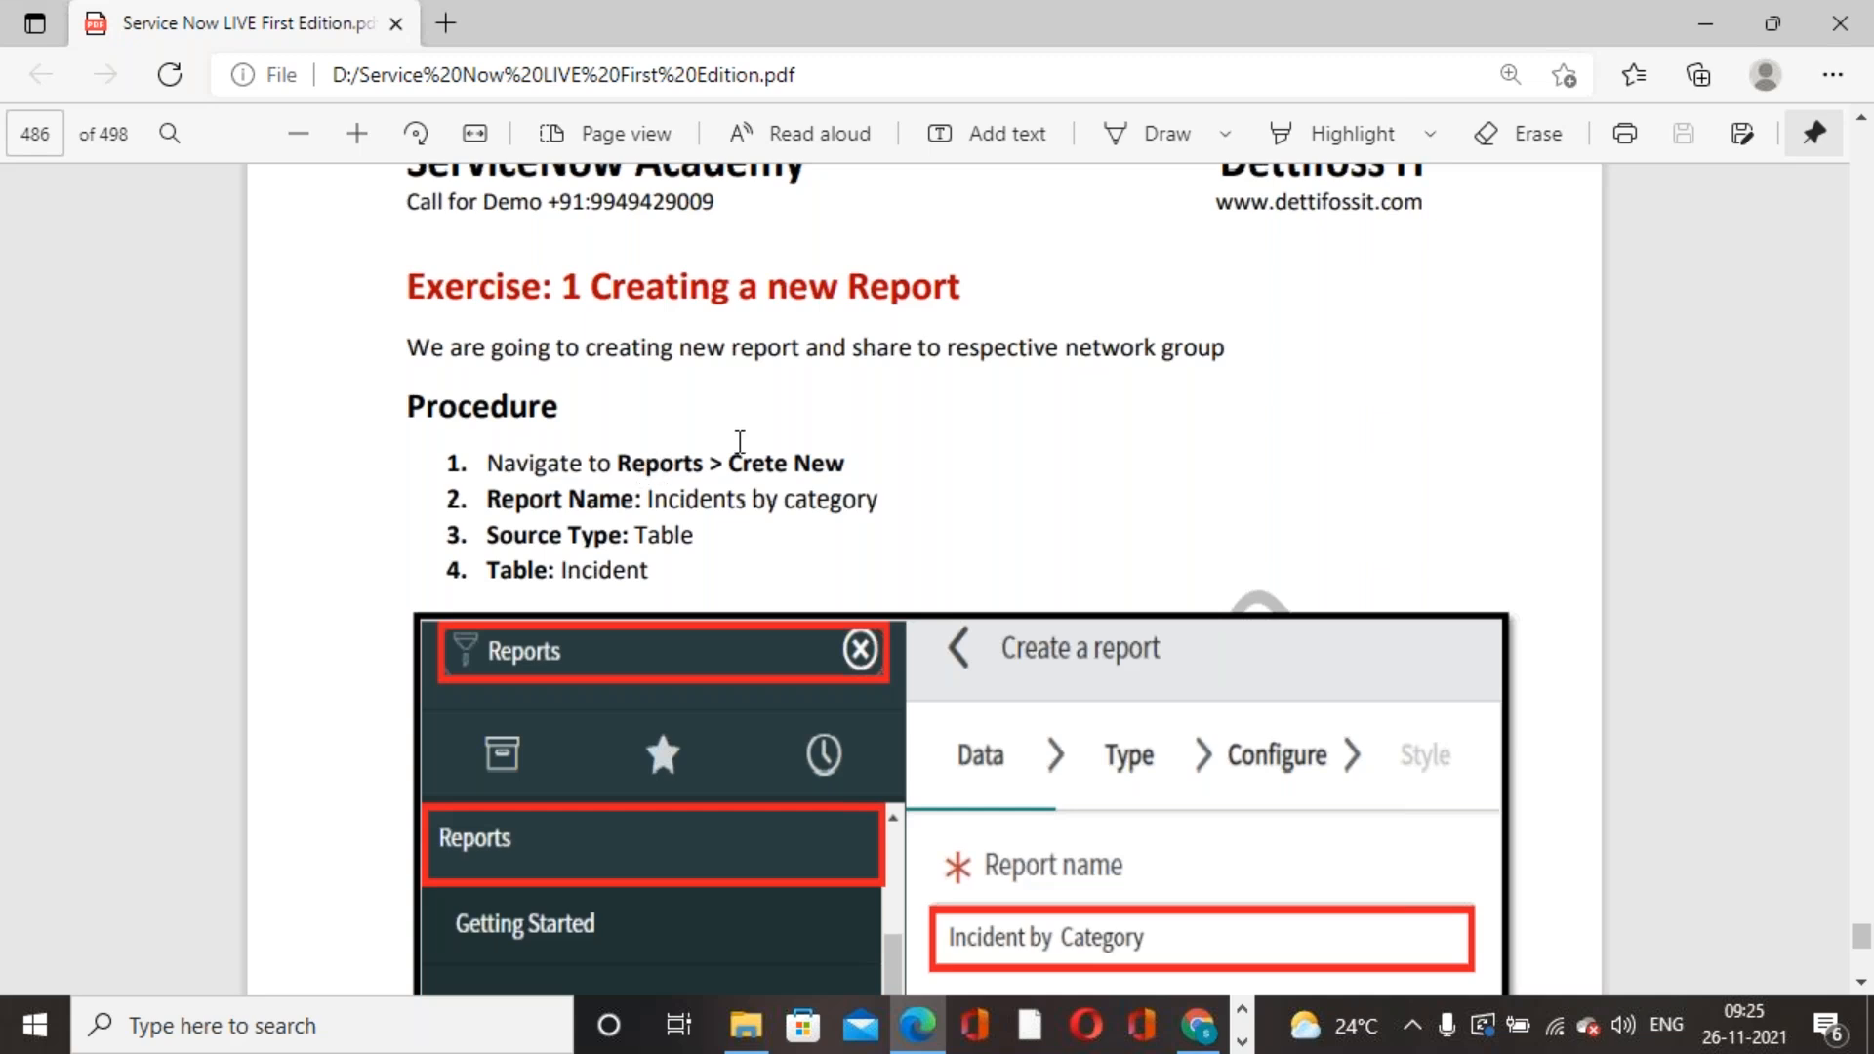
click(1198, 1025)
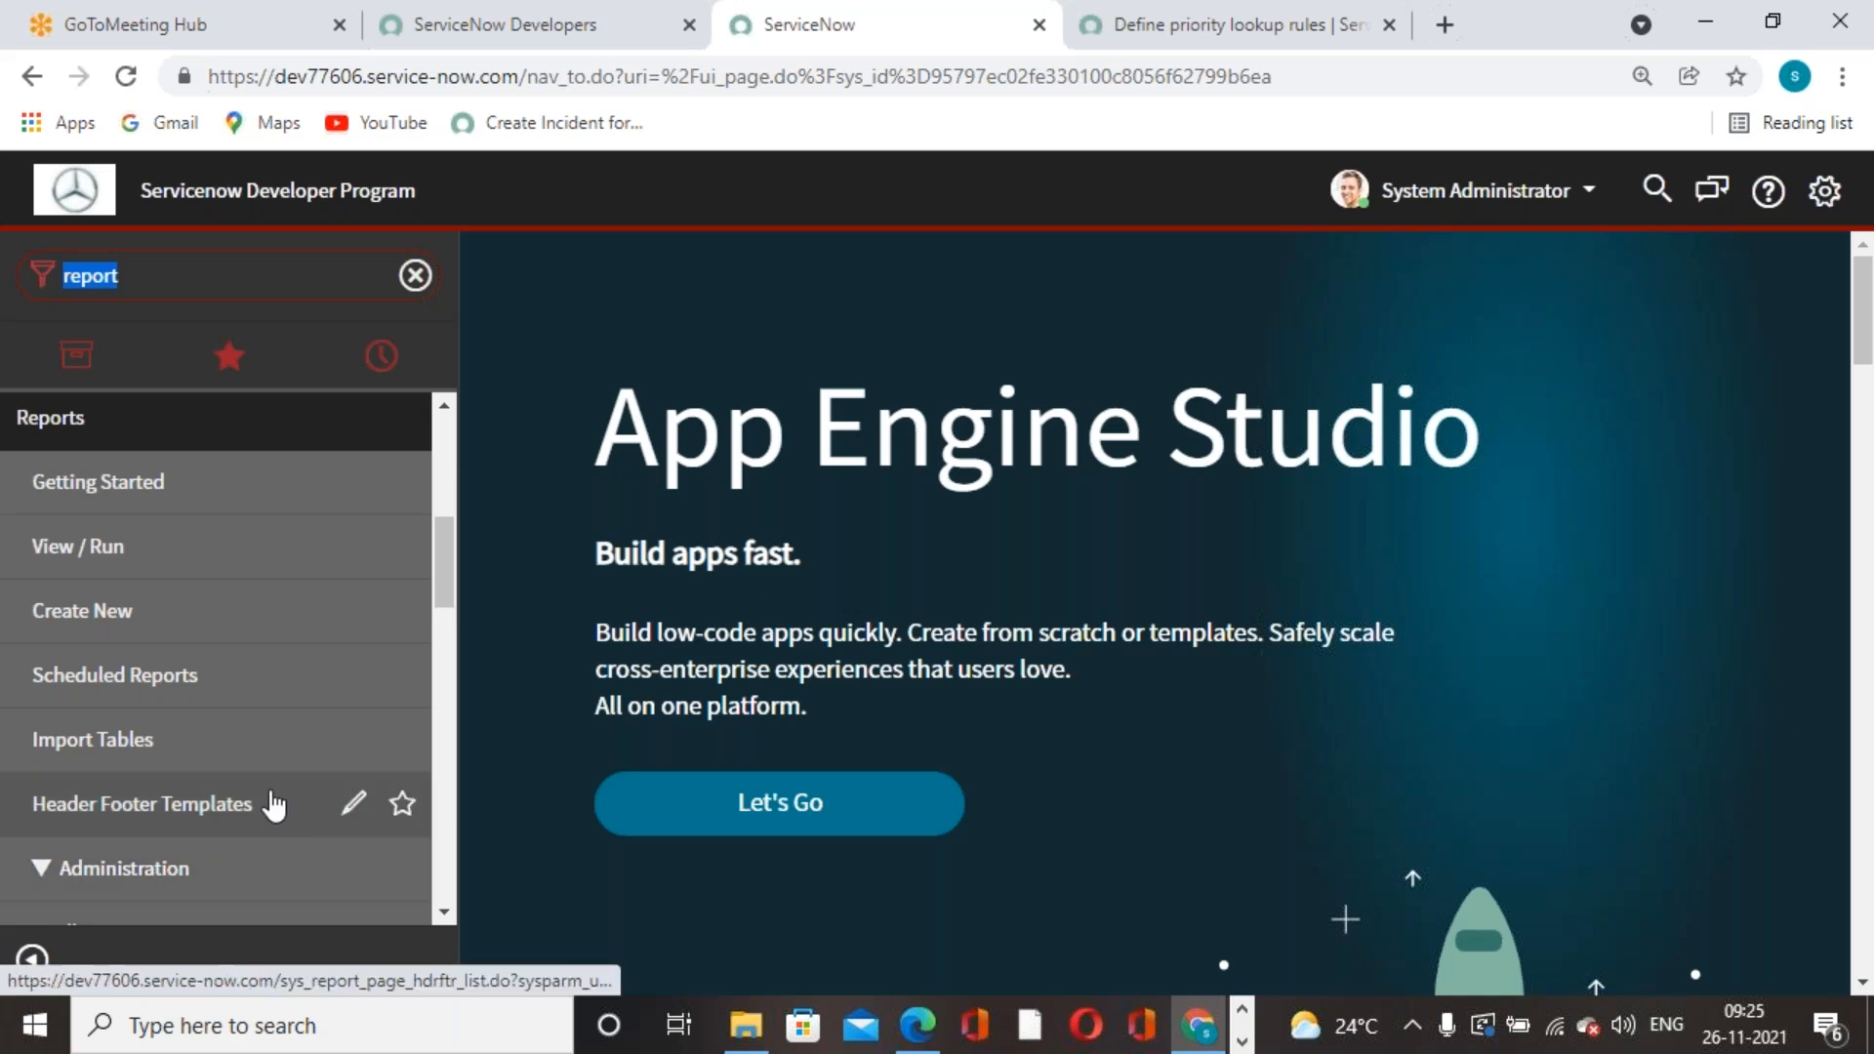
- Open Reports > View / Run and start a new report with Create New
click(122, 553)
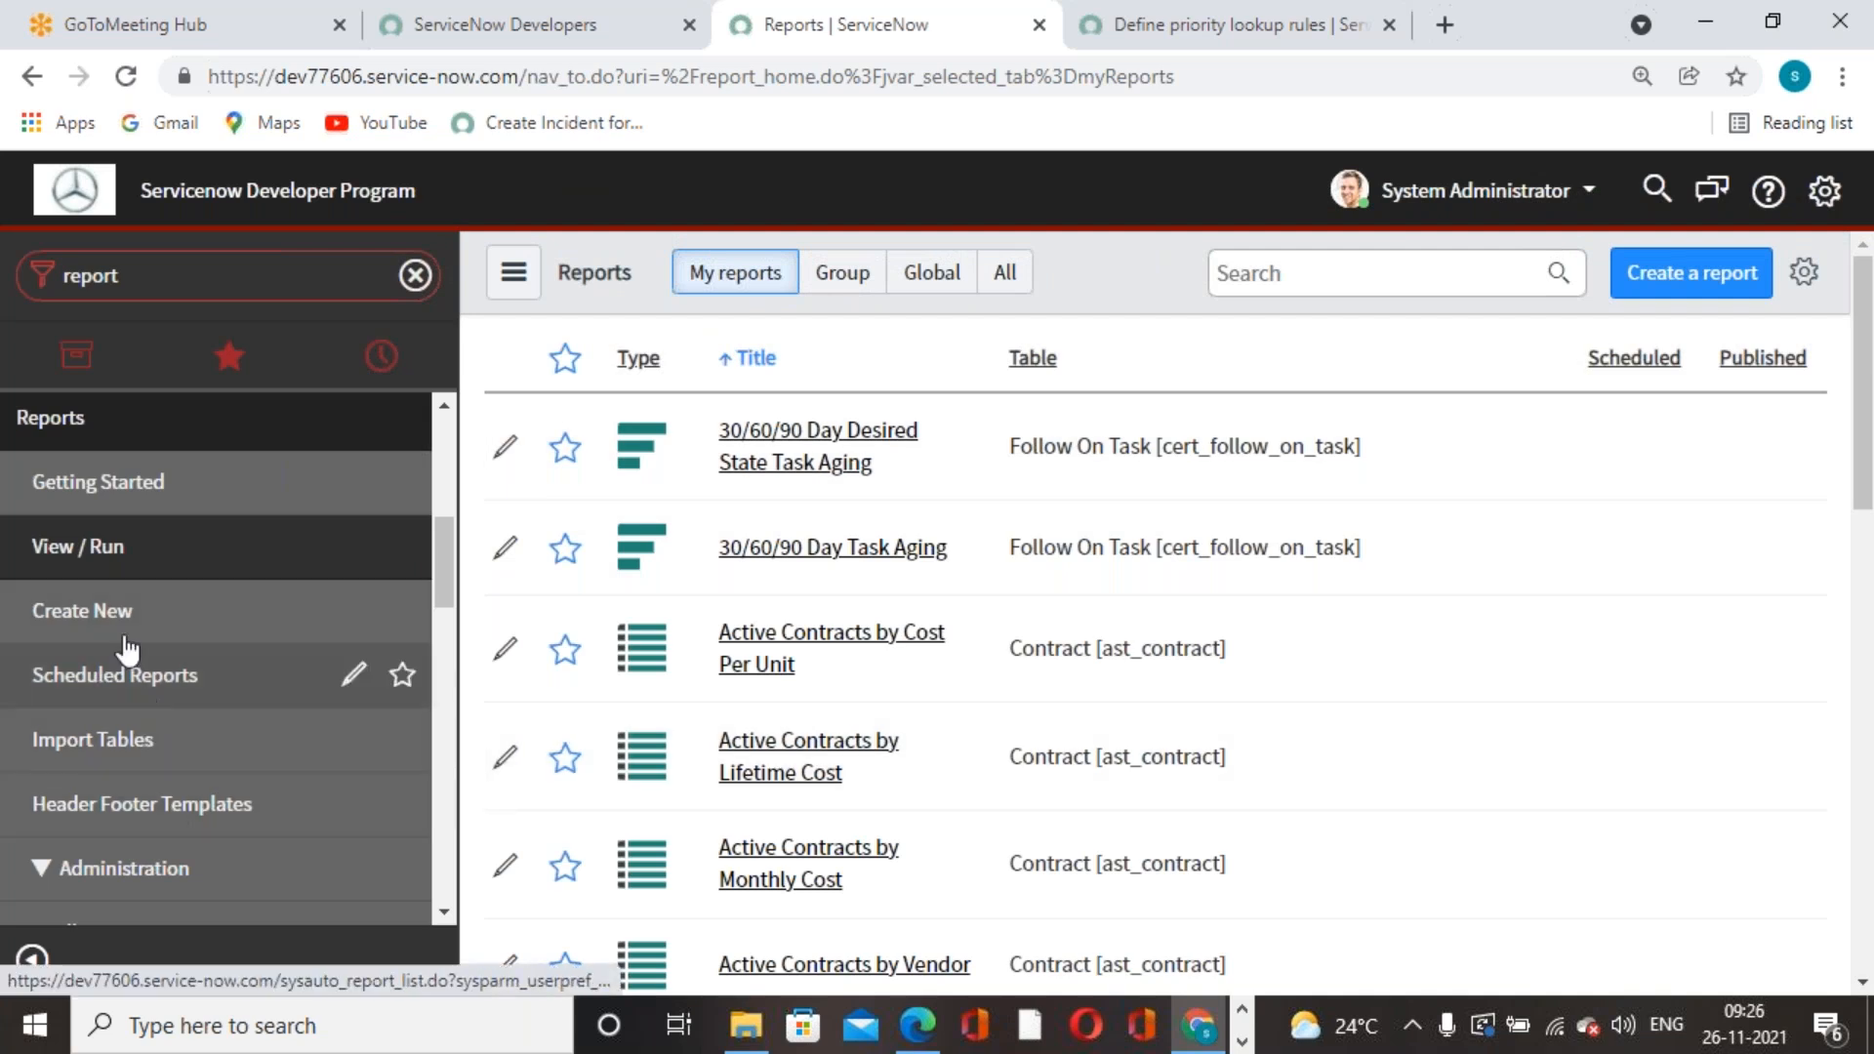
click(824, 658)
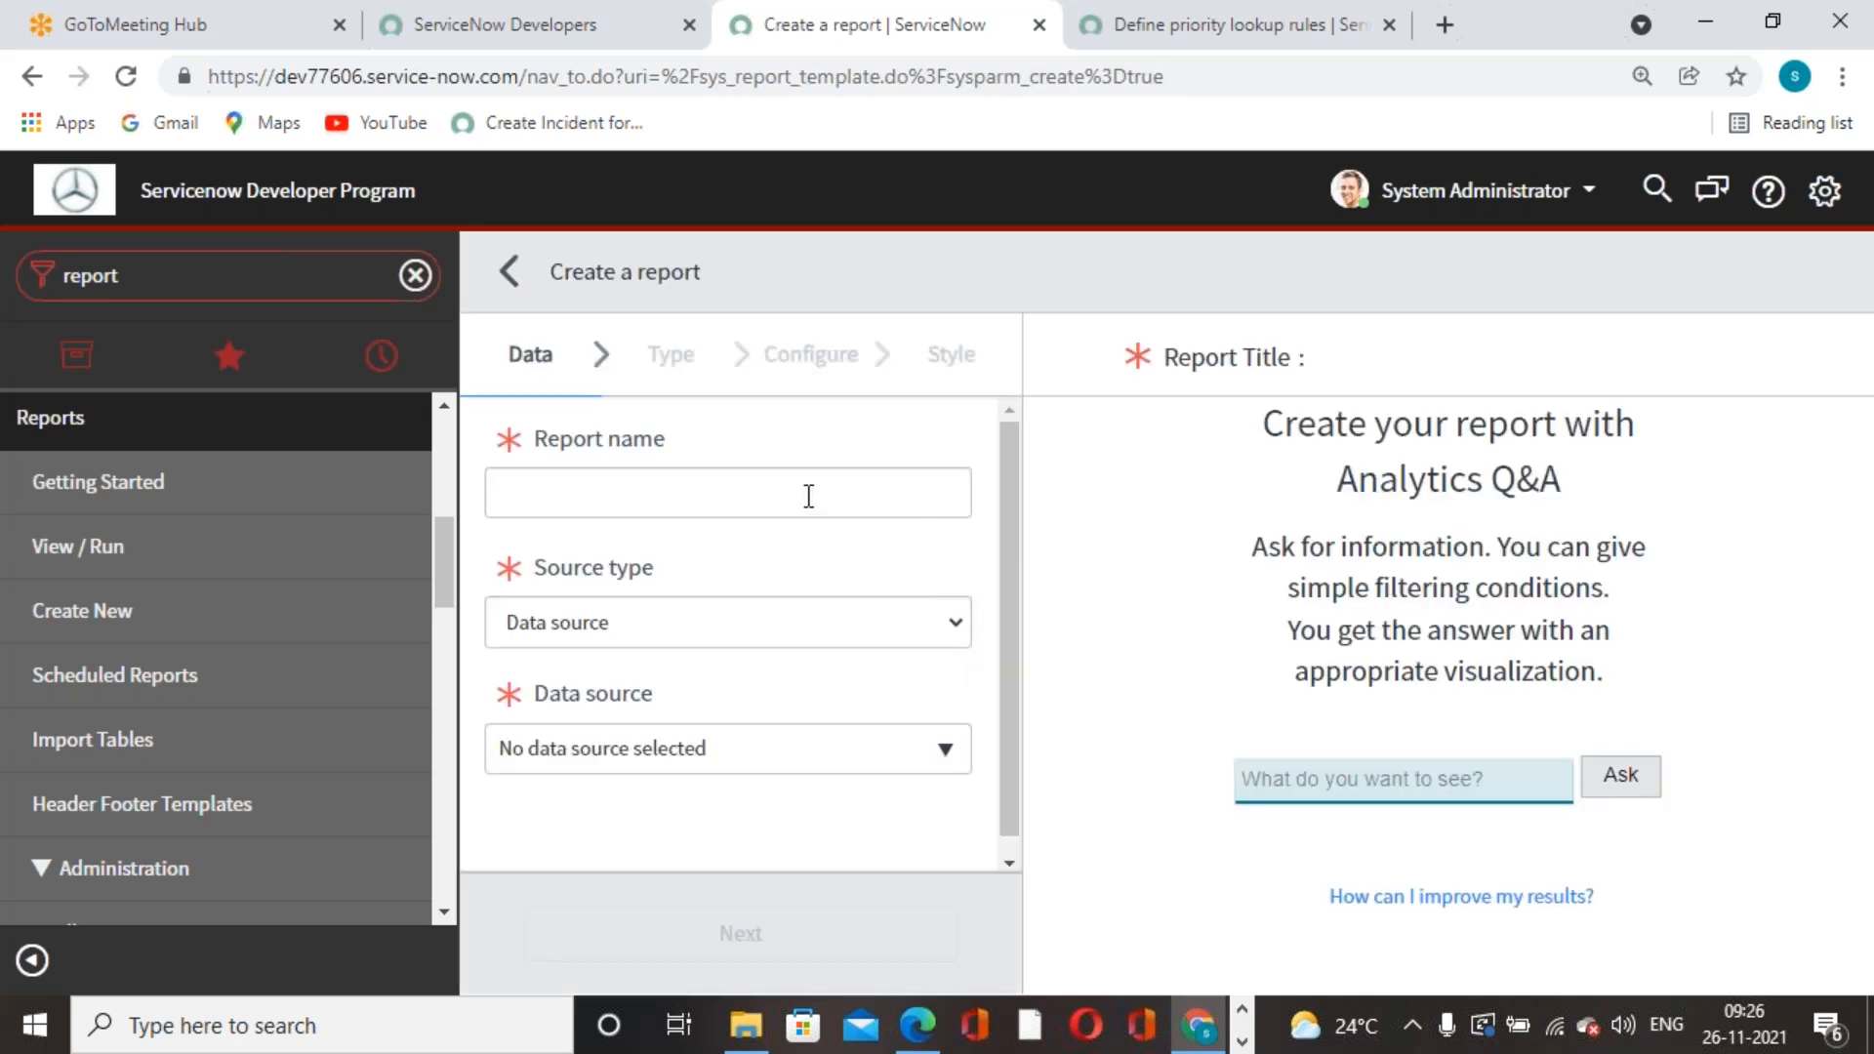
- Name the report 'Incidents By contact type', correcting the typos along the way
click(808, 495)
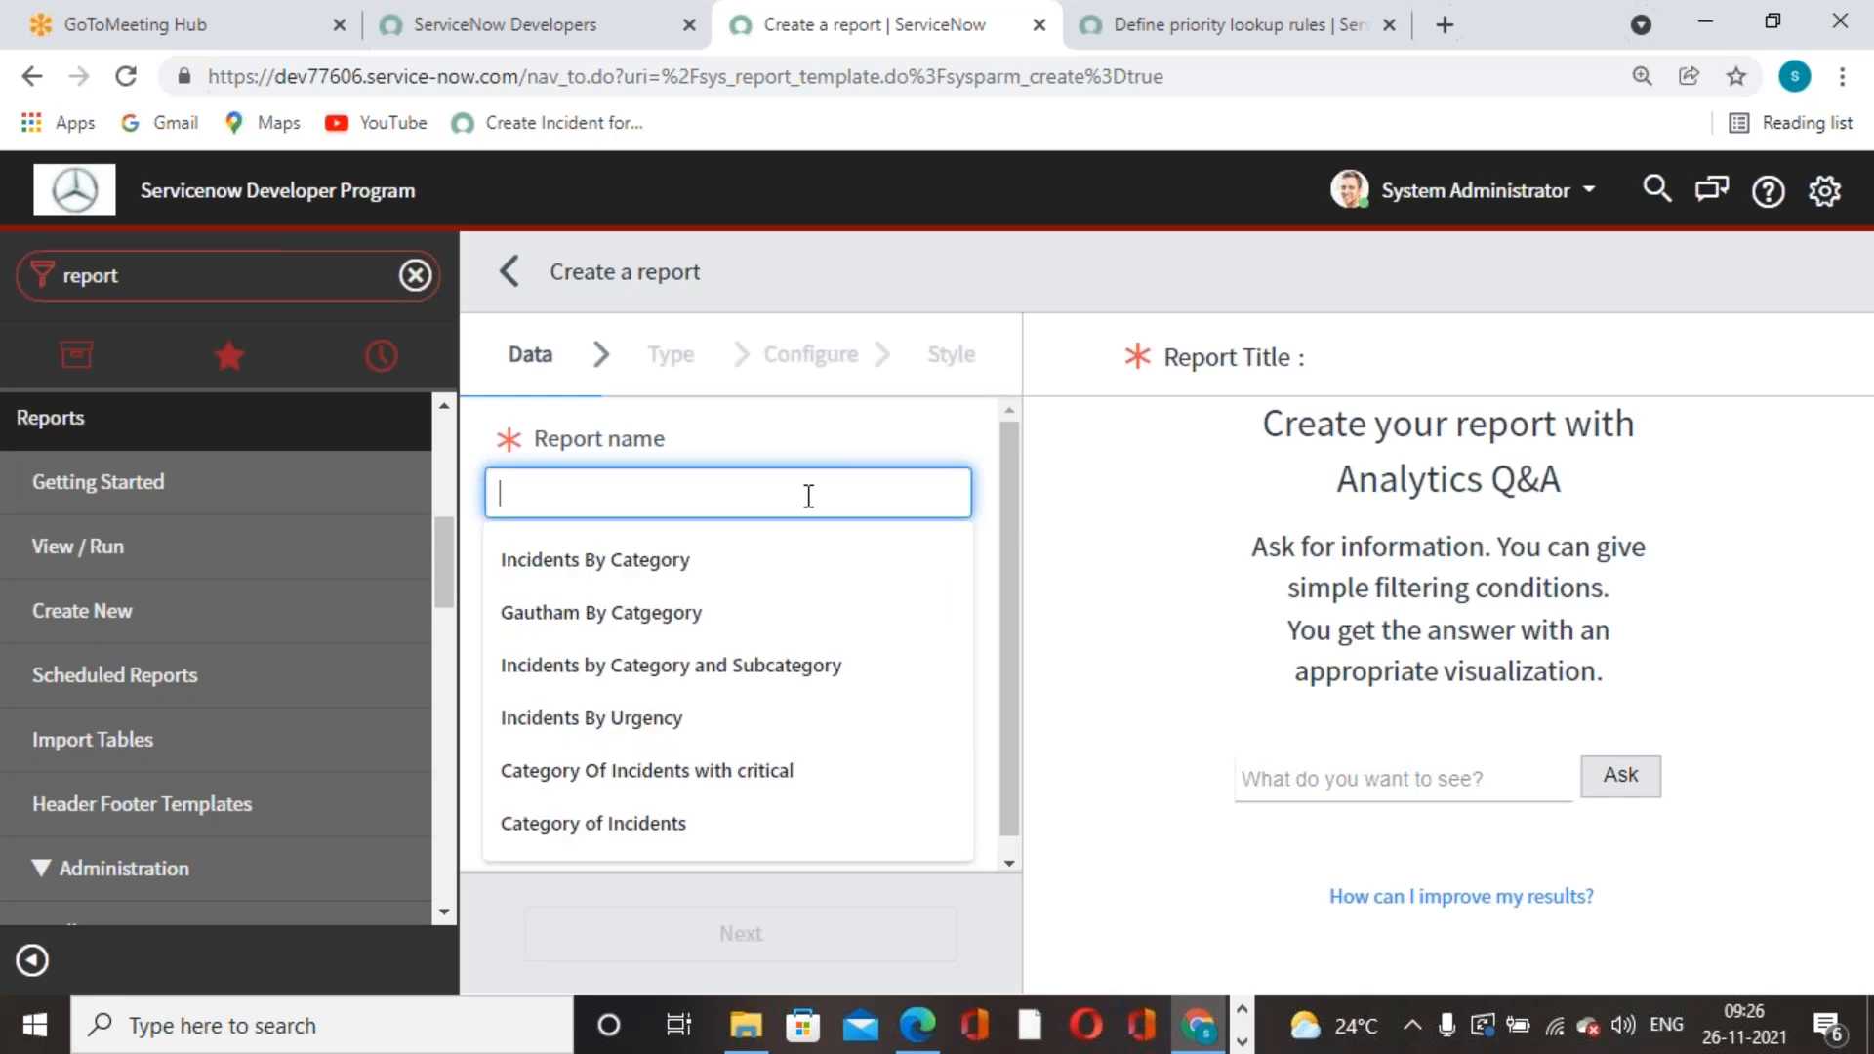
text(Incident)
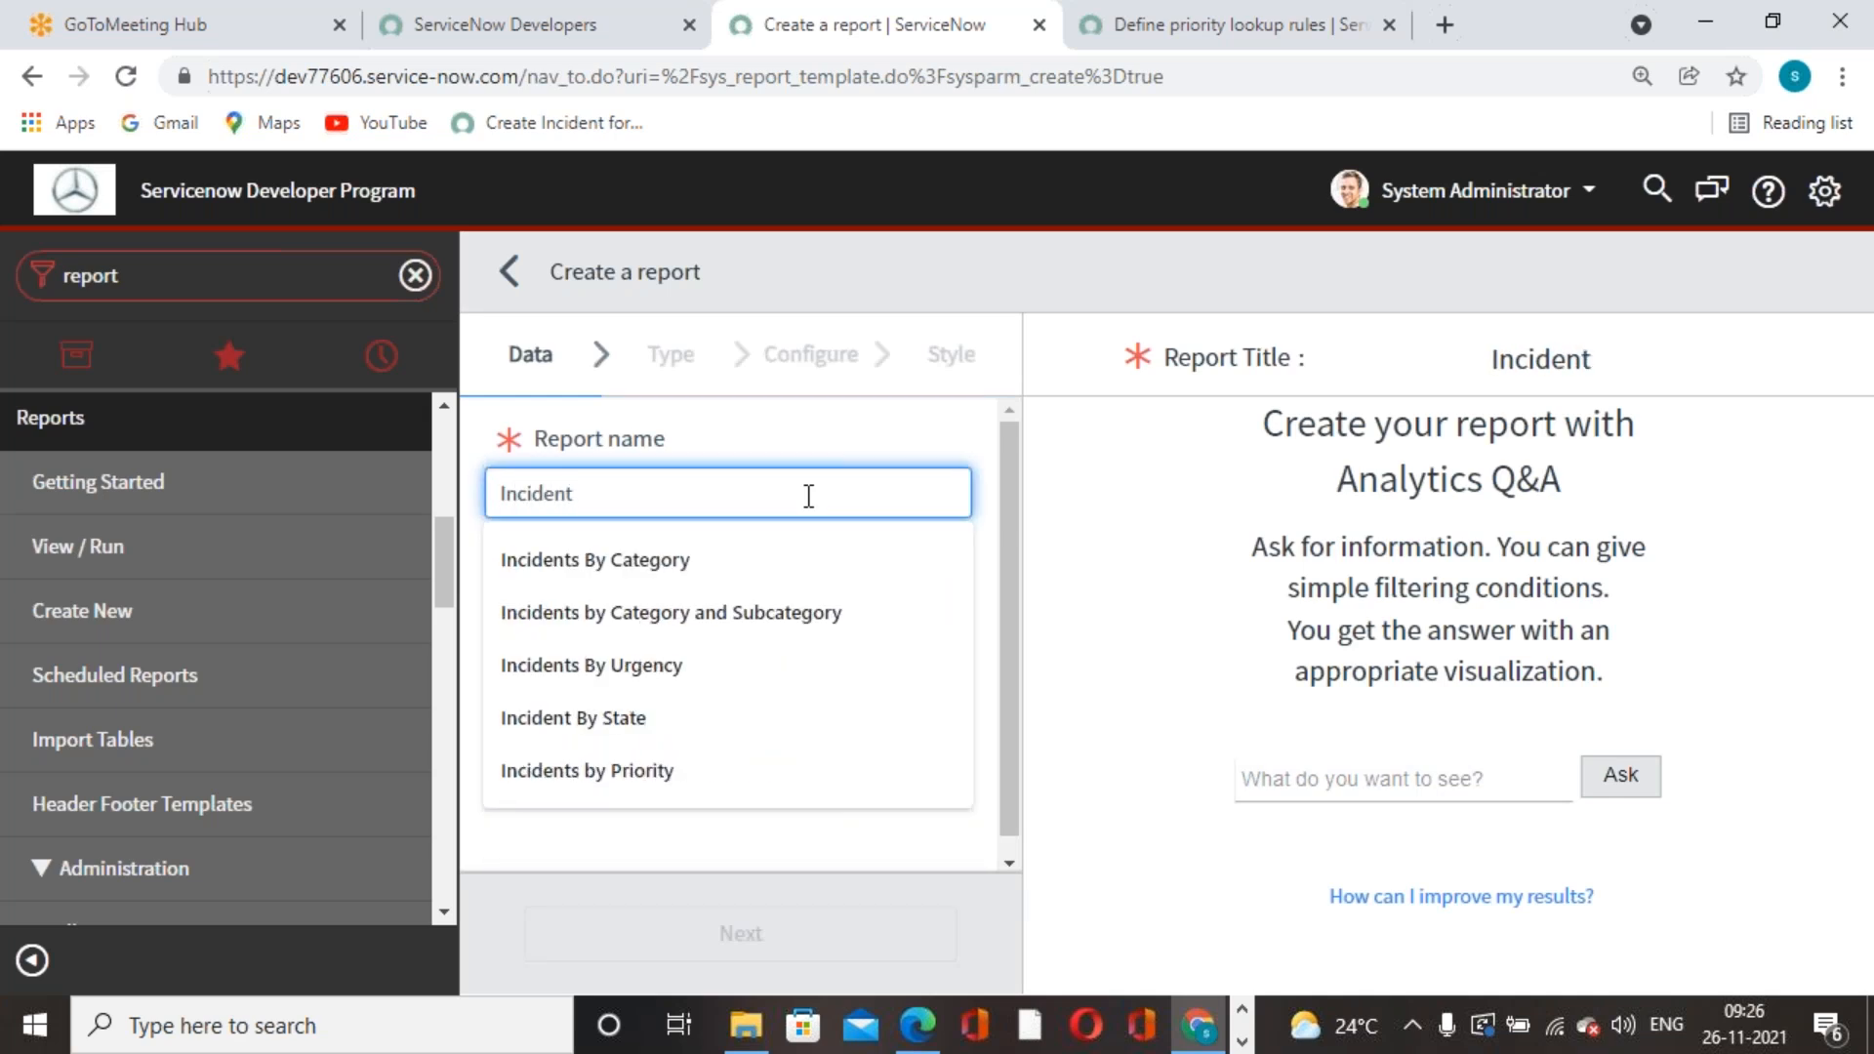
text(s B)
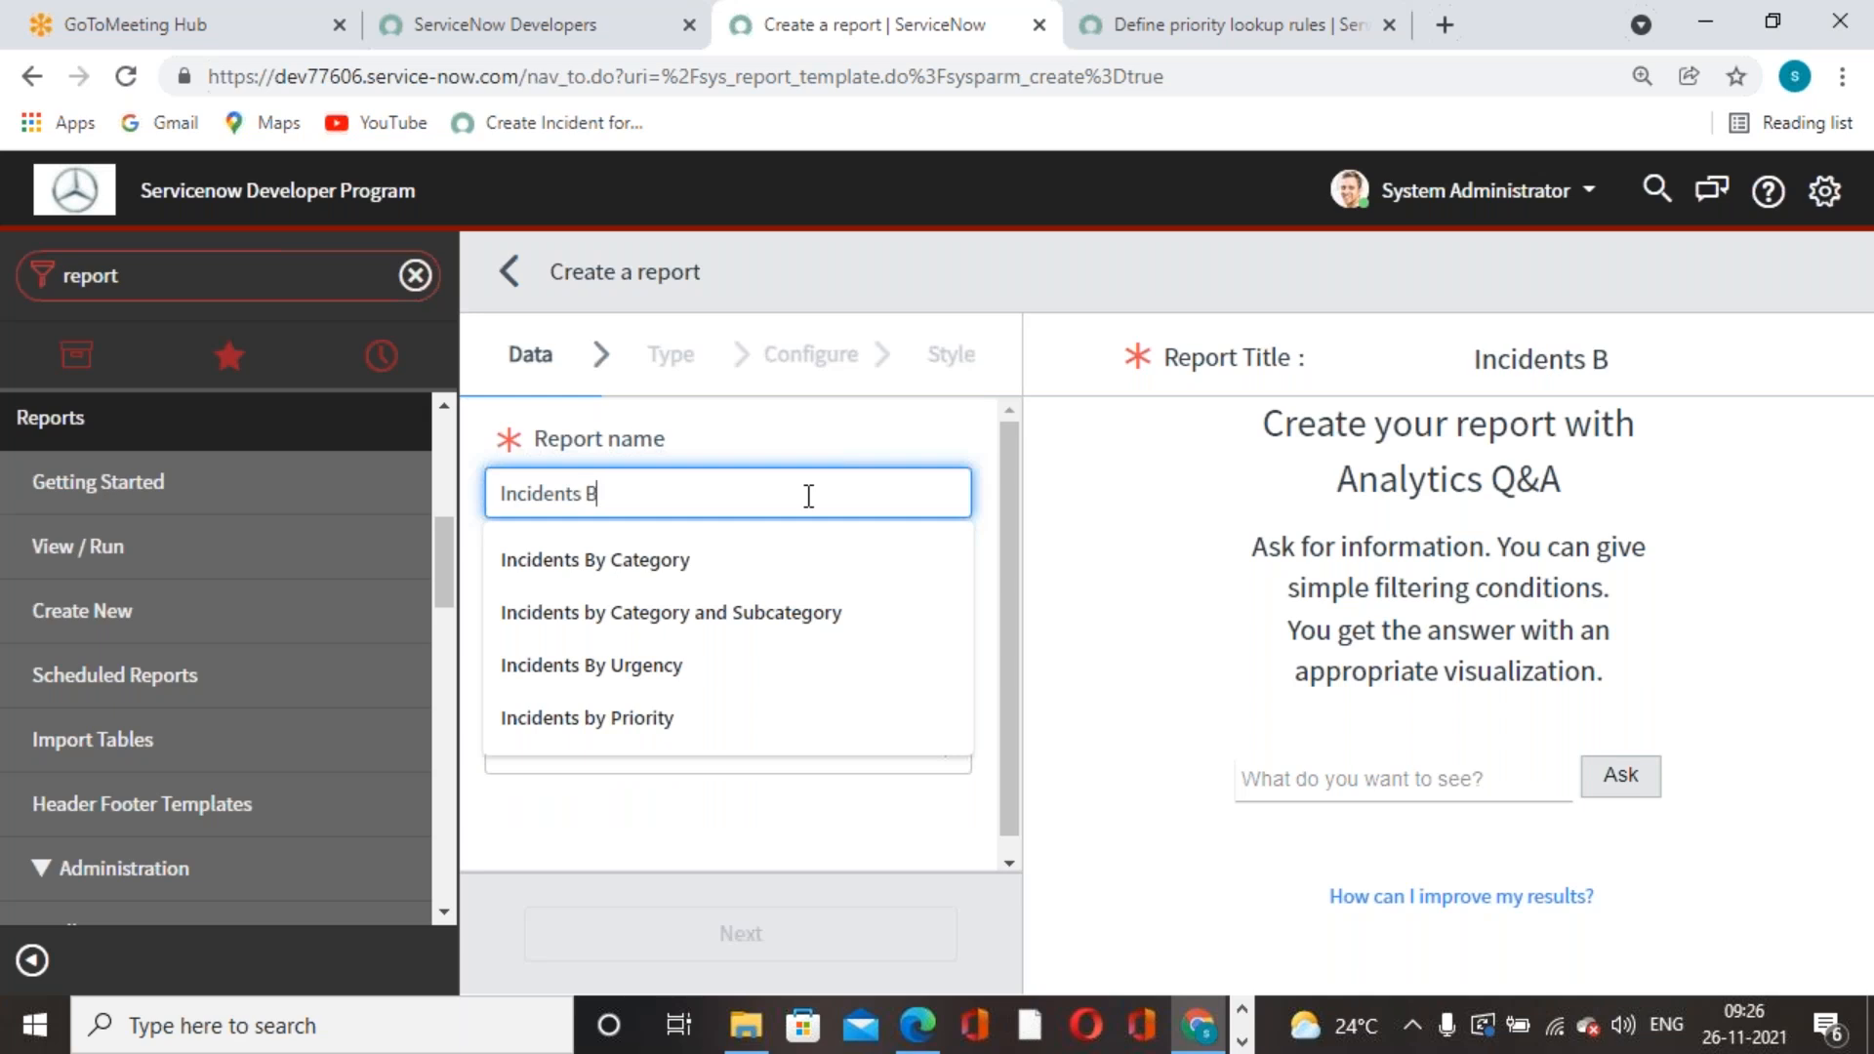
text(y Subcate)
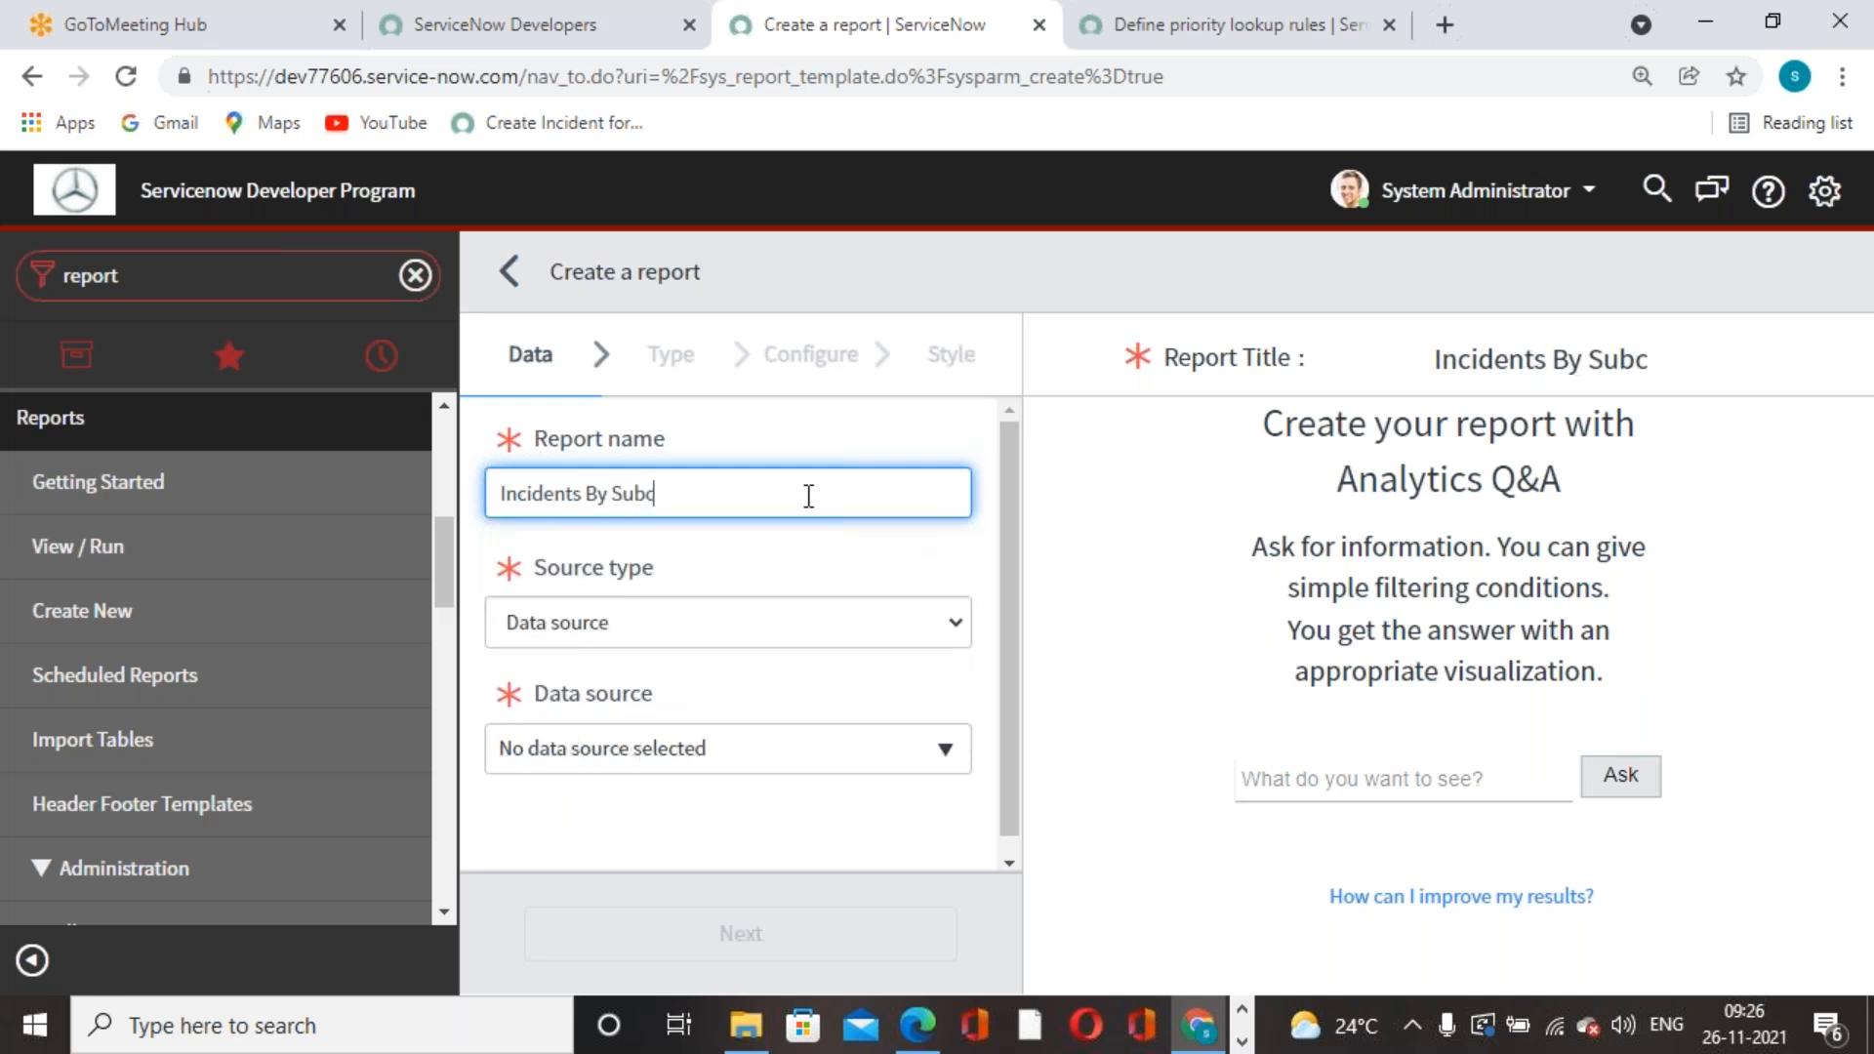
key(BackSpace)
key(BackSpace)
key(BackSpace)
key(BackSpace)
key(BackSpace)
key(BackSpace)
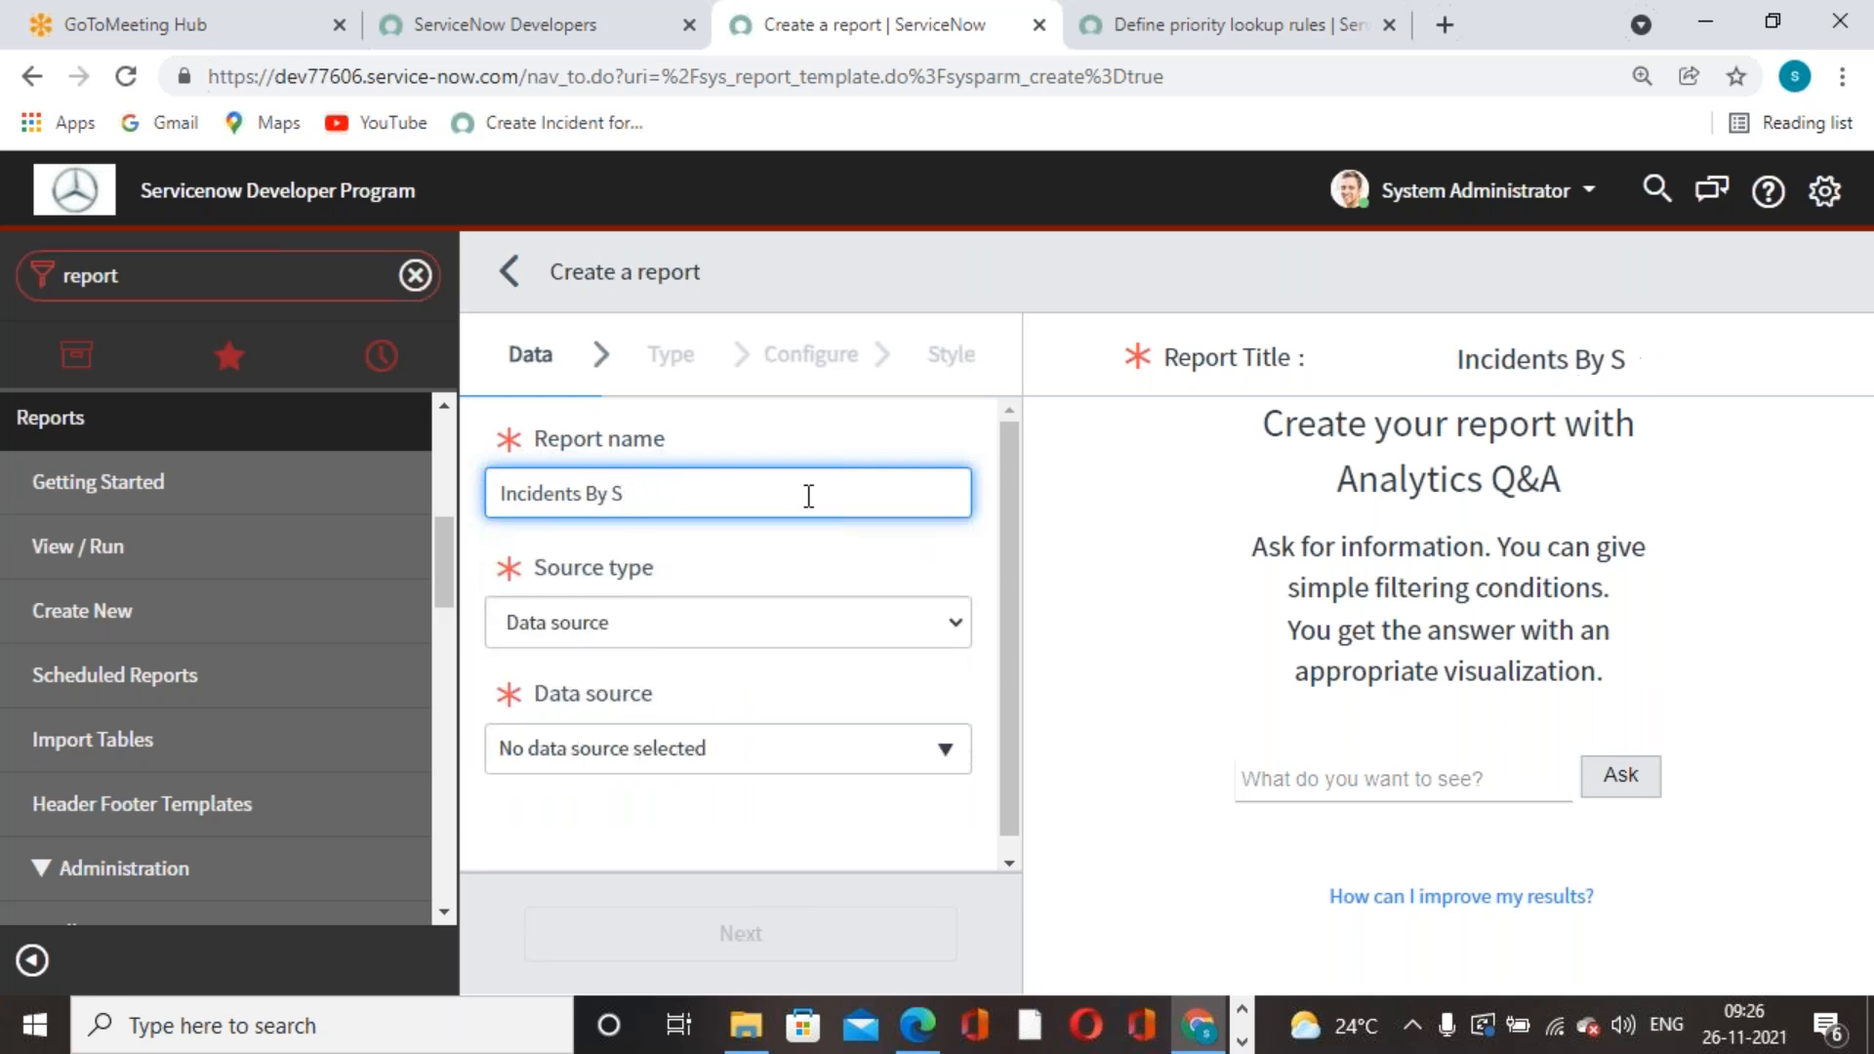
key(BackSpace)
text(ci)
key(BackSpace)
text(ontact tyo)
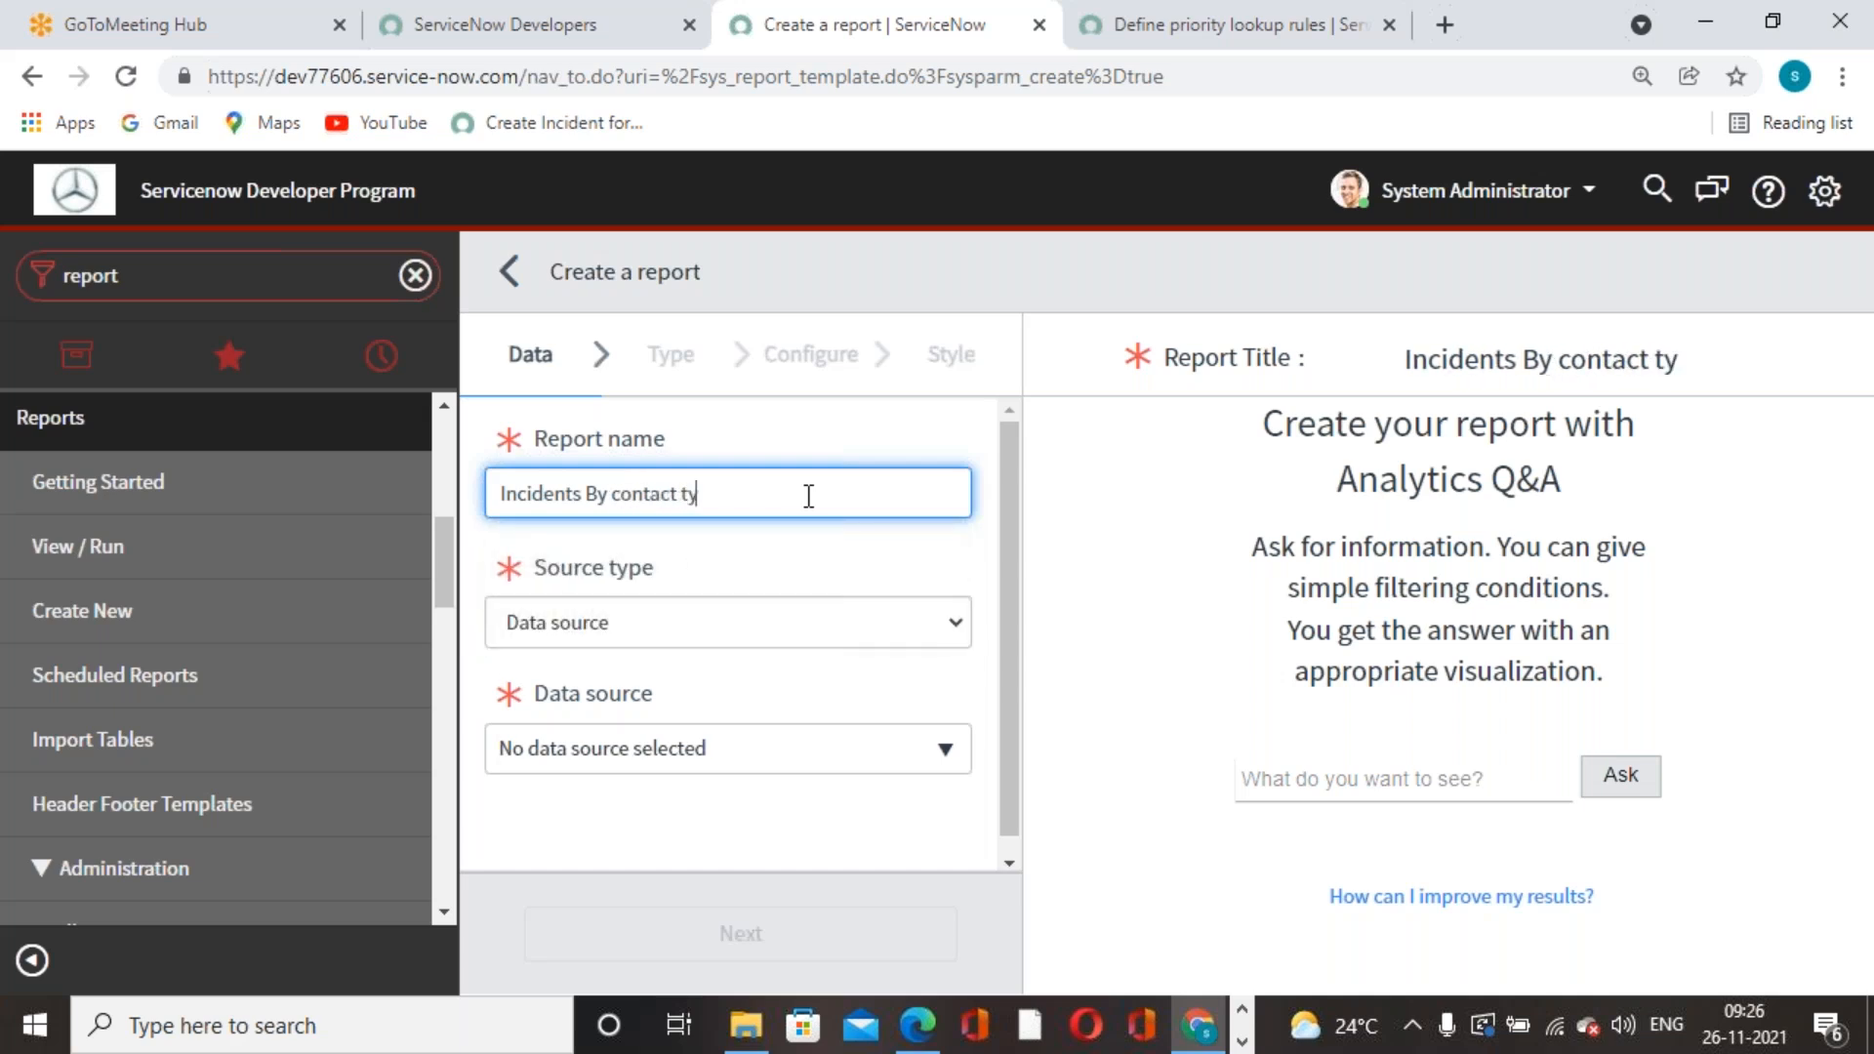
key(BackSpace)
text(pe)
click(791, 549)
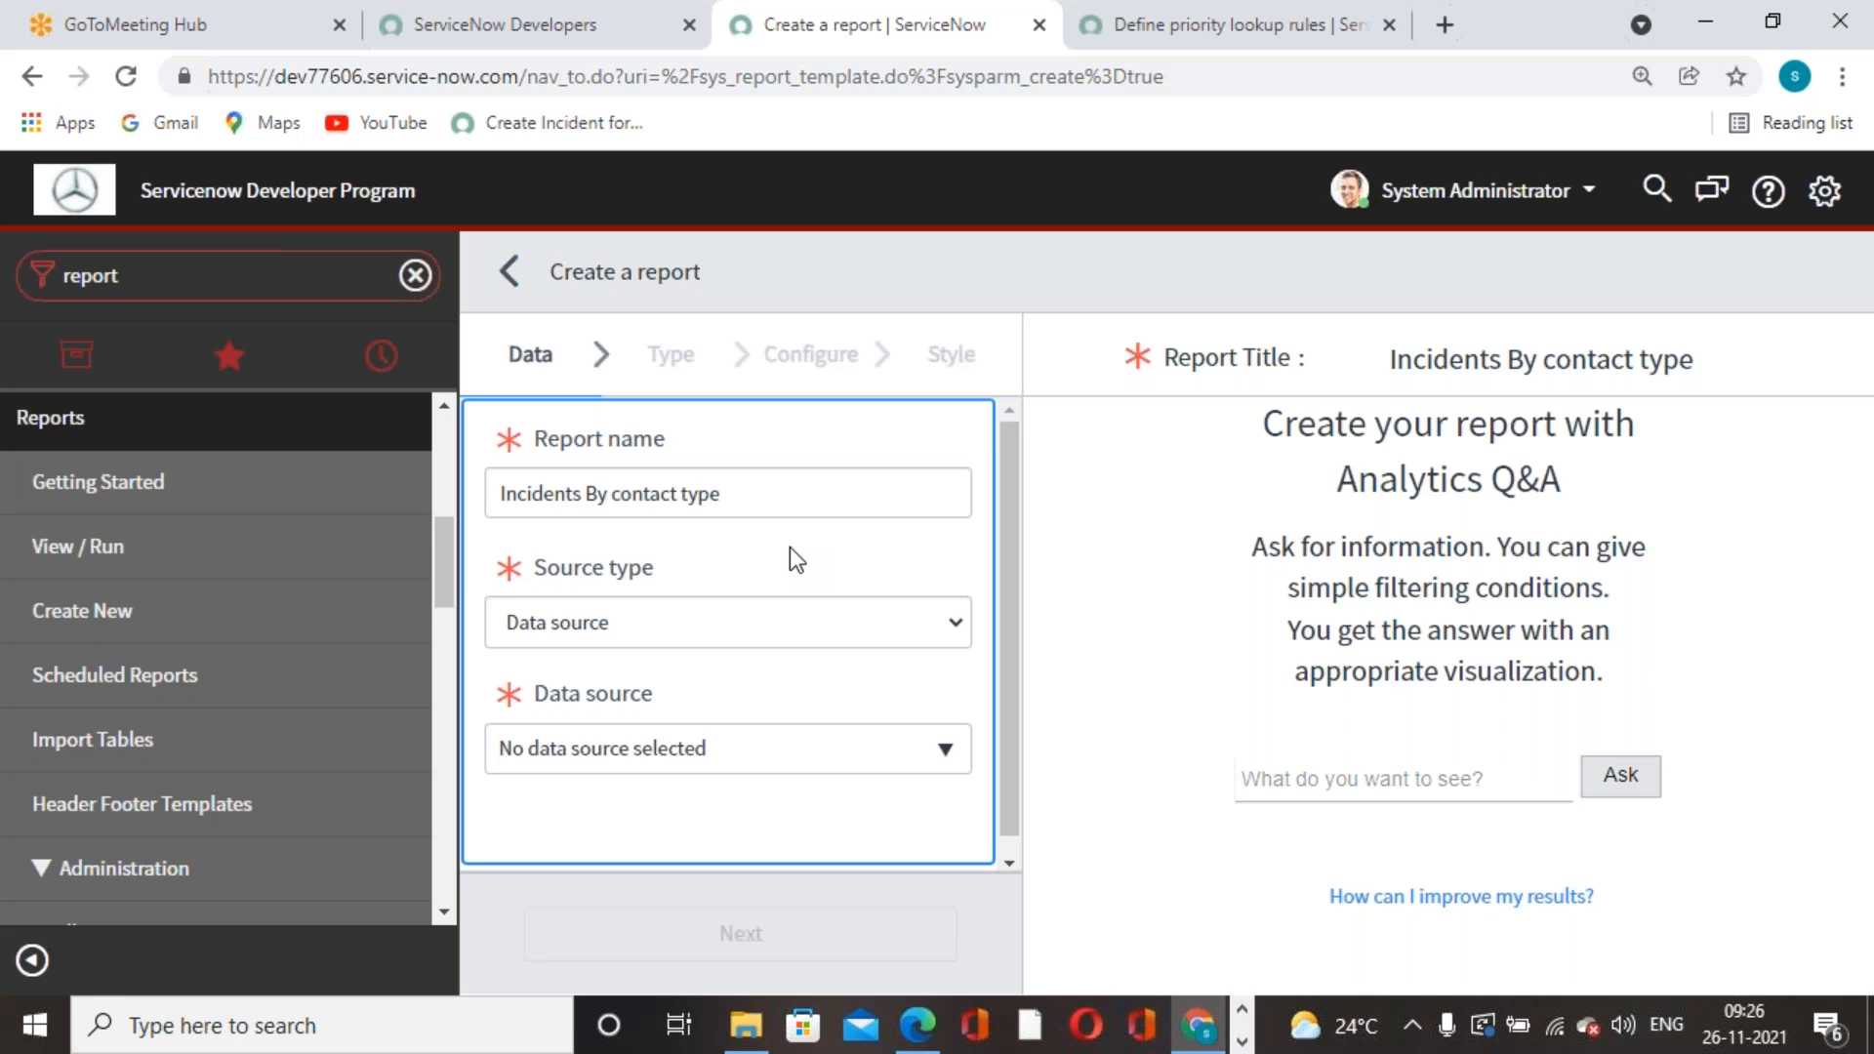
- Set Source type to Table and Table to Incident [incident], then continue to the Type step
click(958, 626)
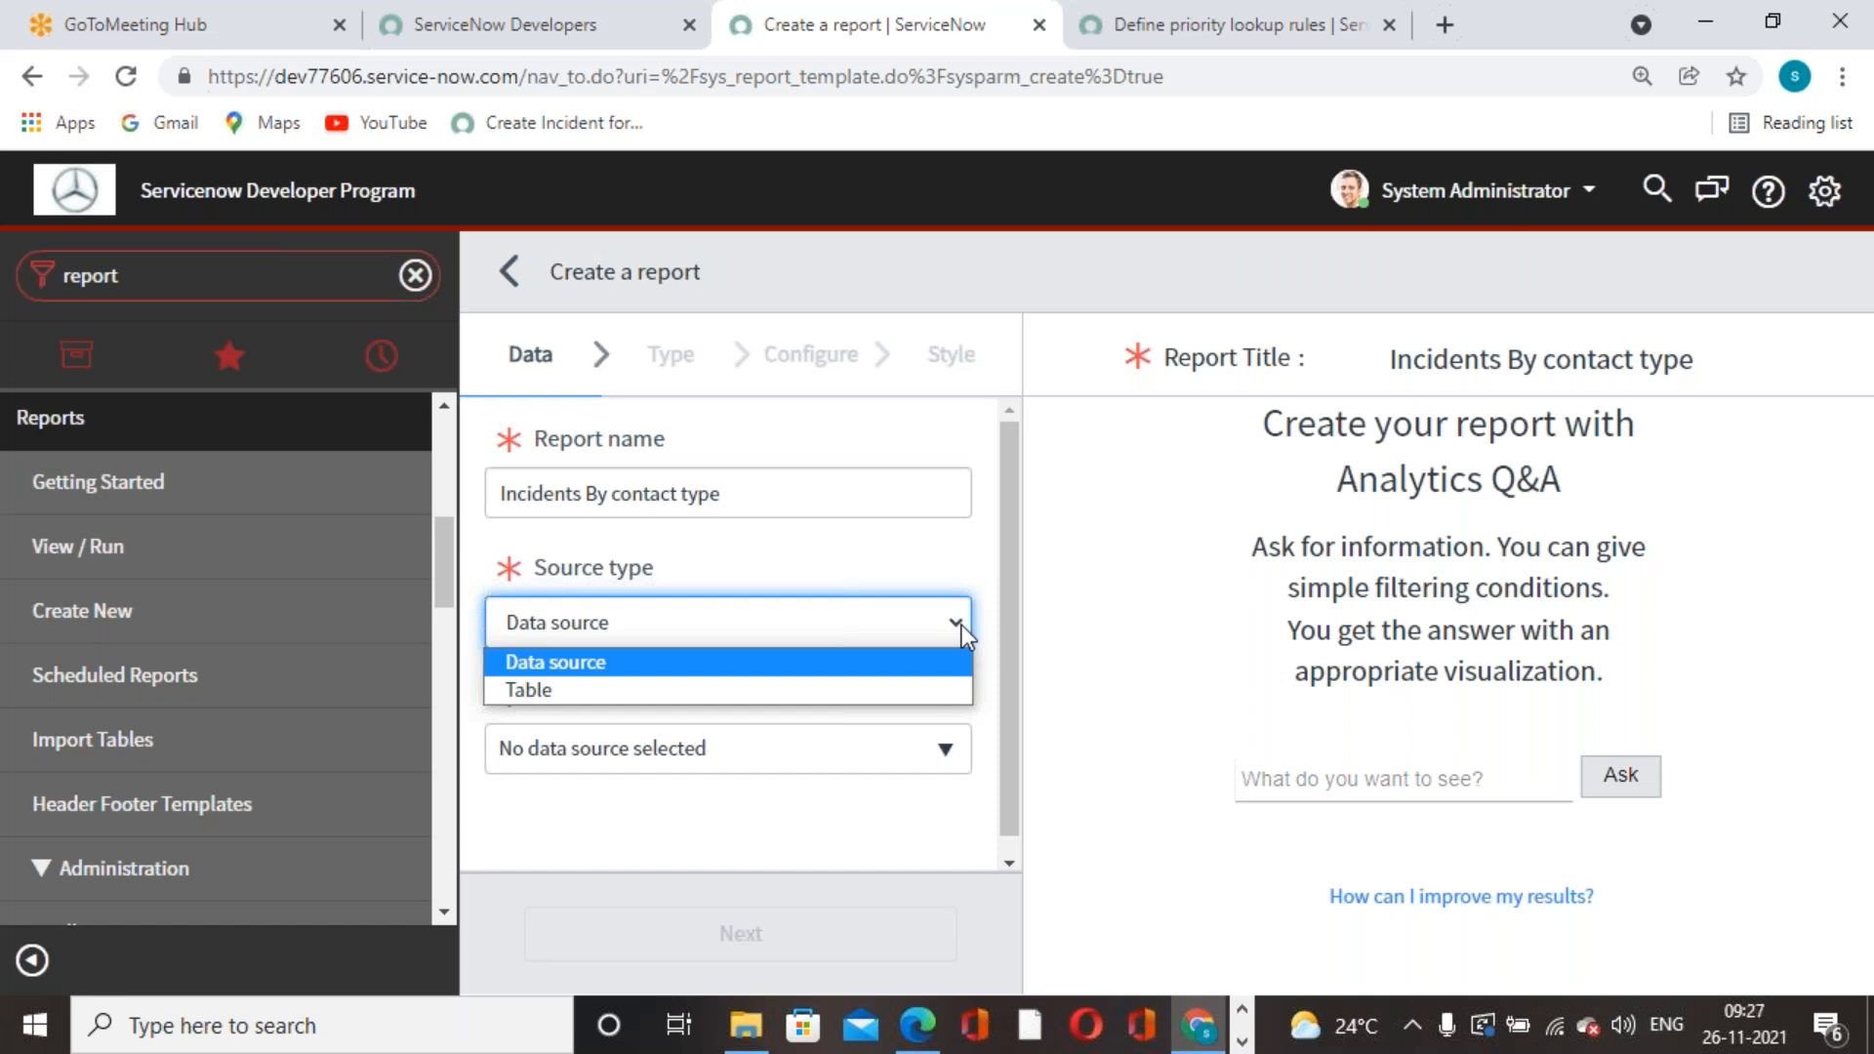
click(724, 670)
key(Down)
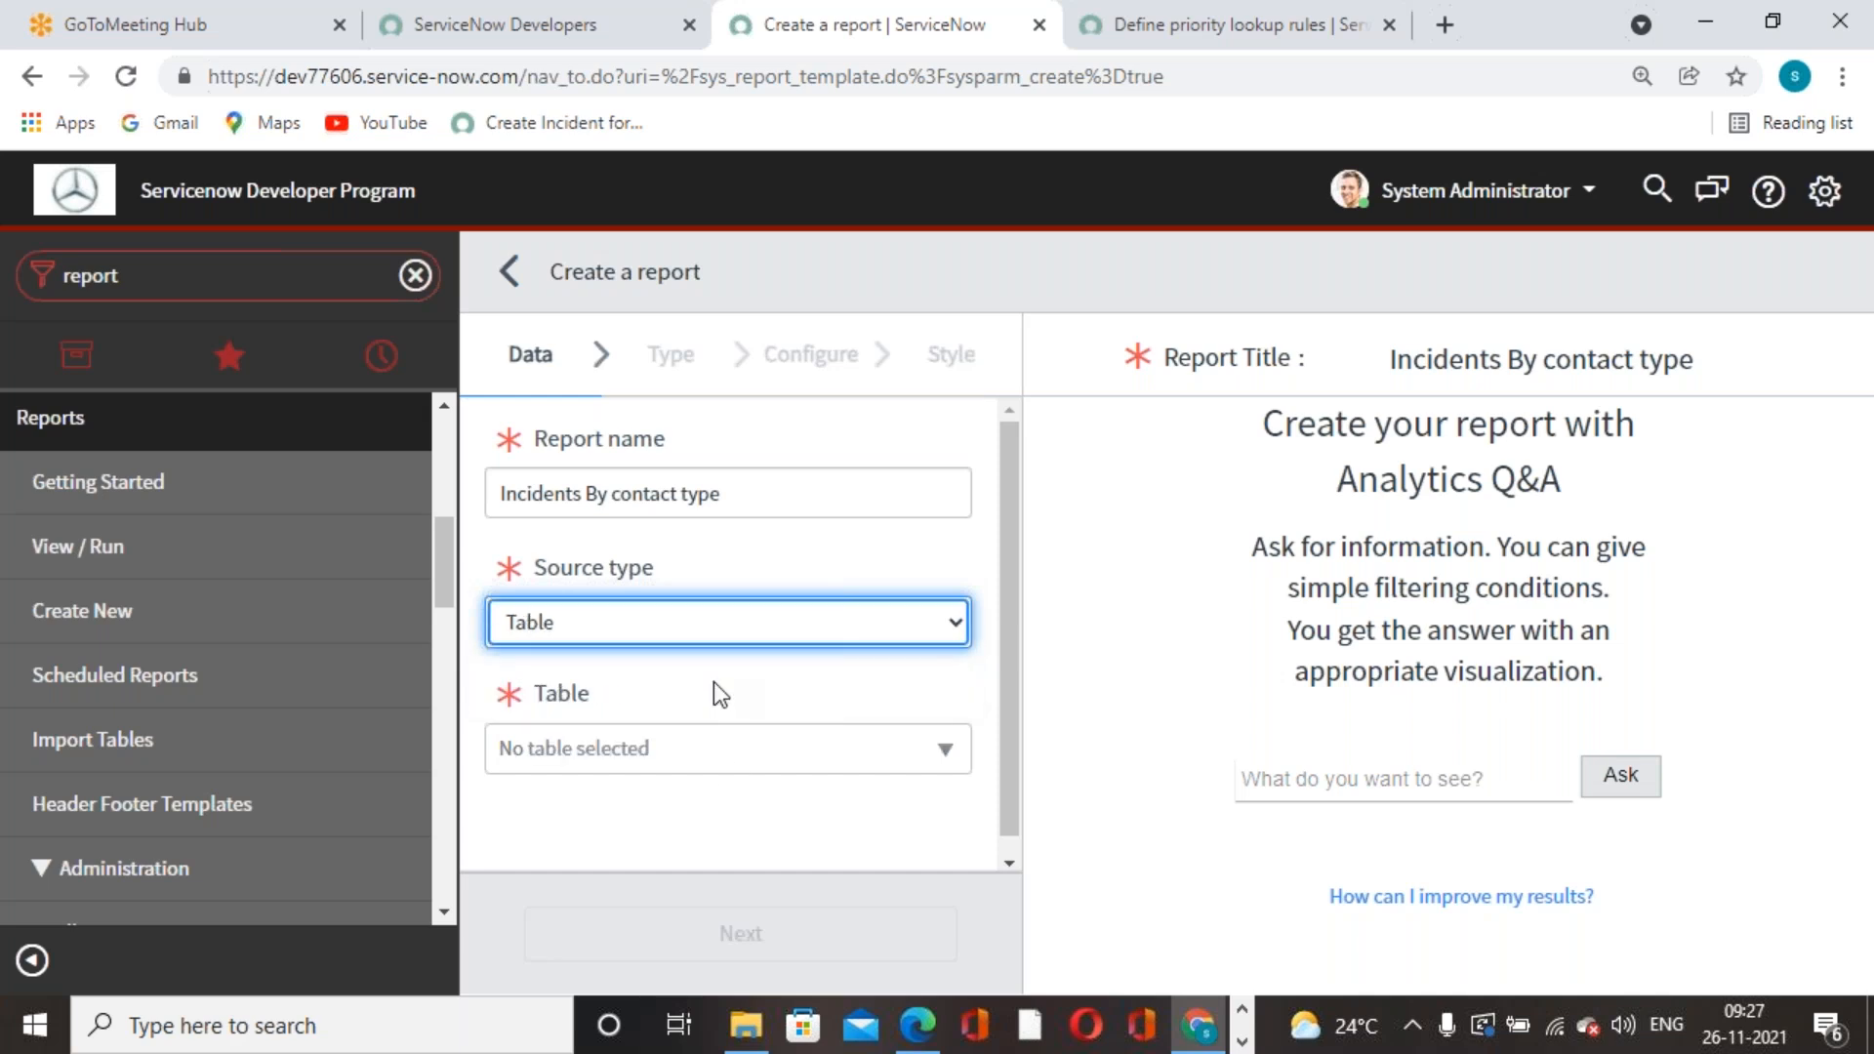
click(724, 759)
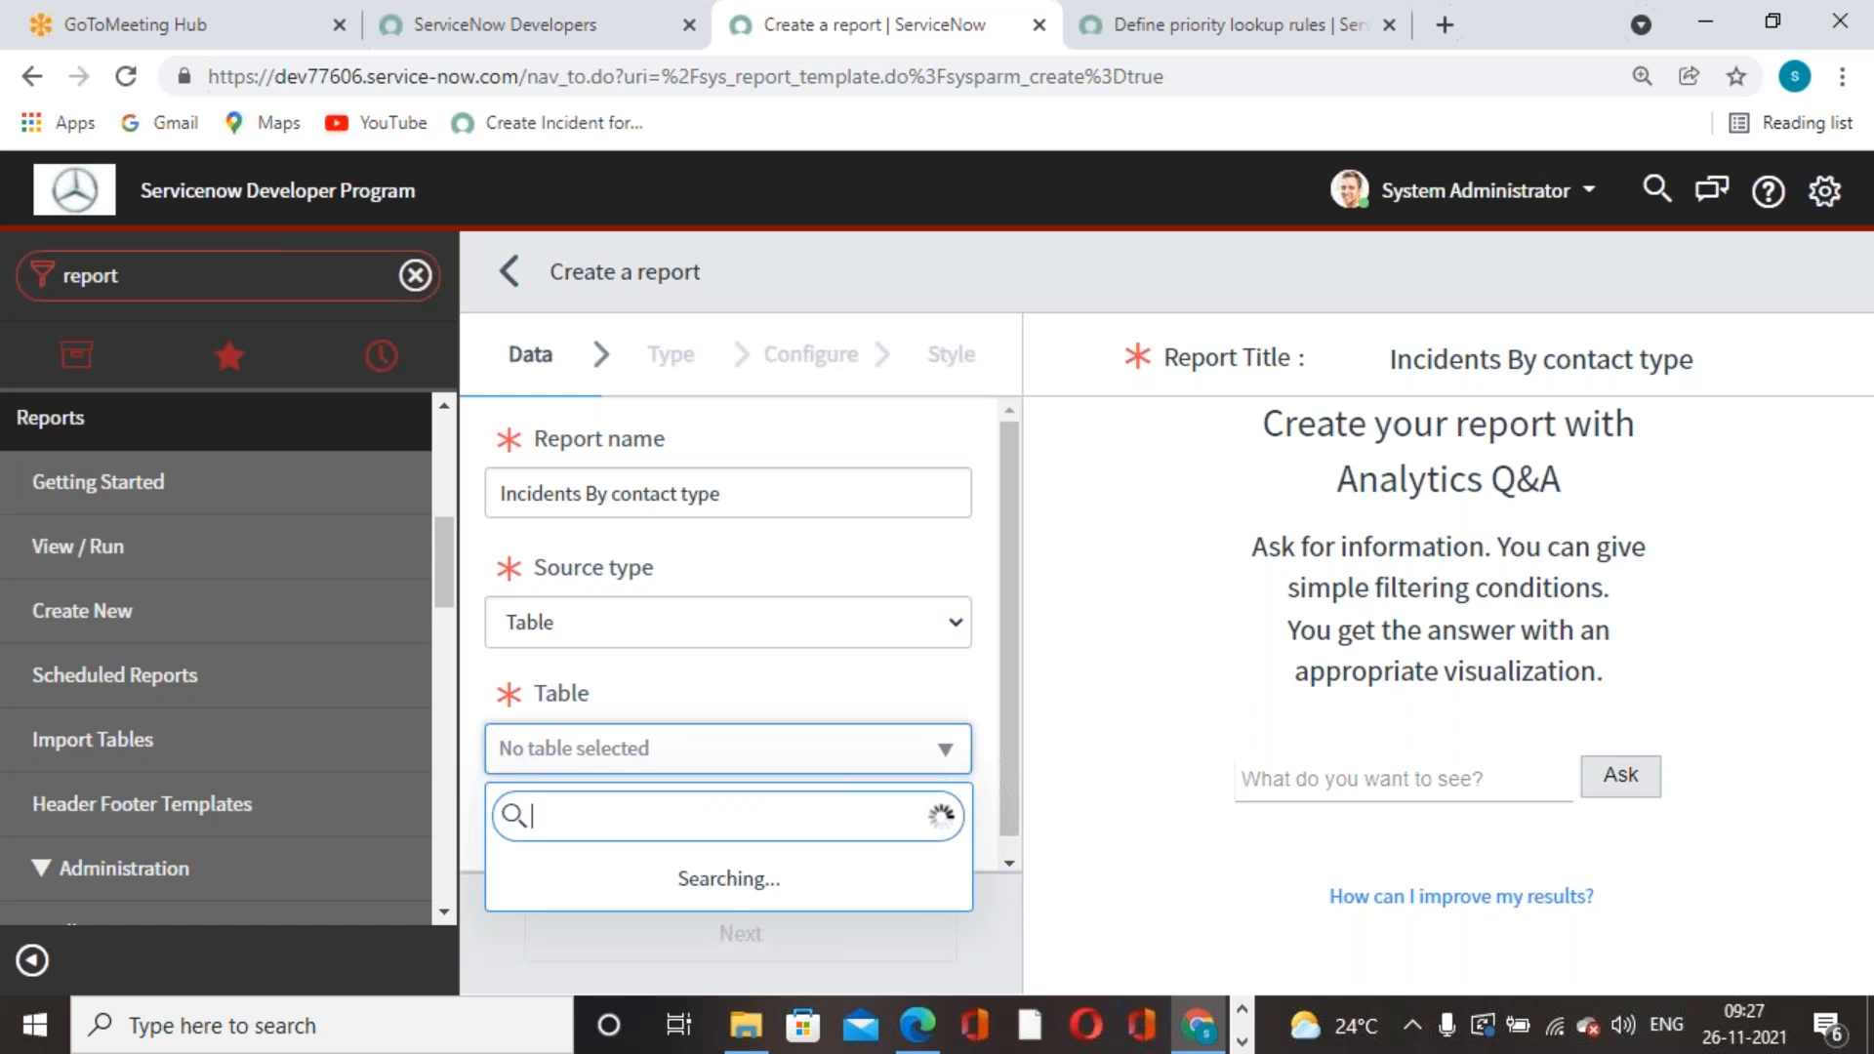
text(incident)
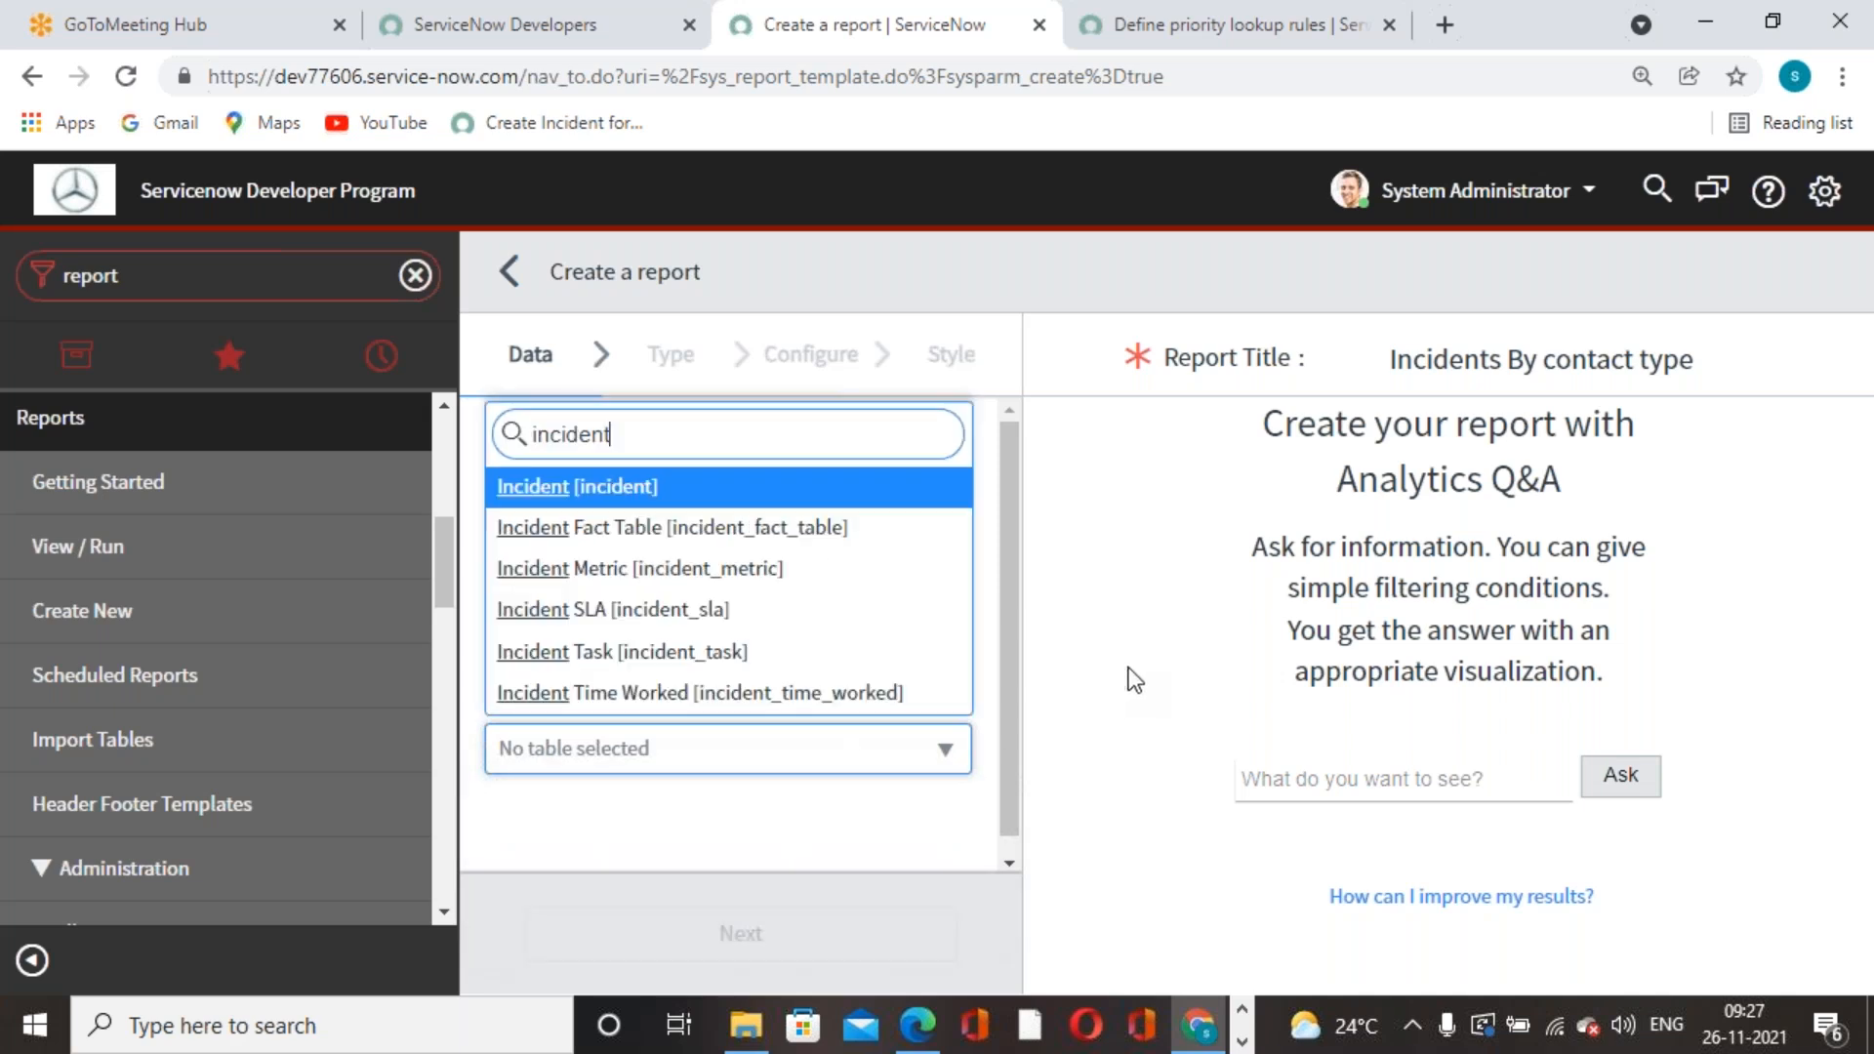
key(Return)
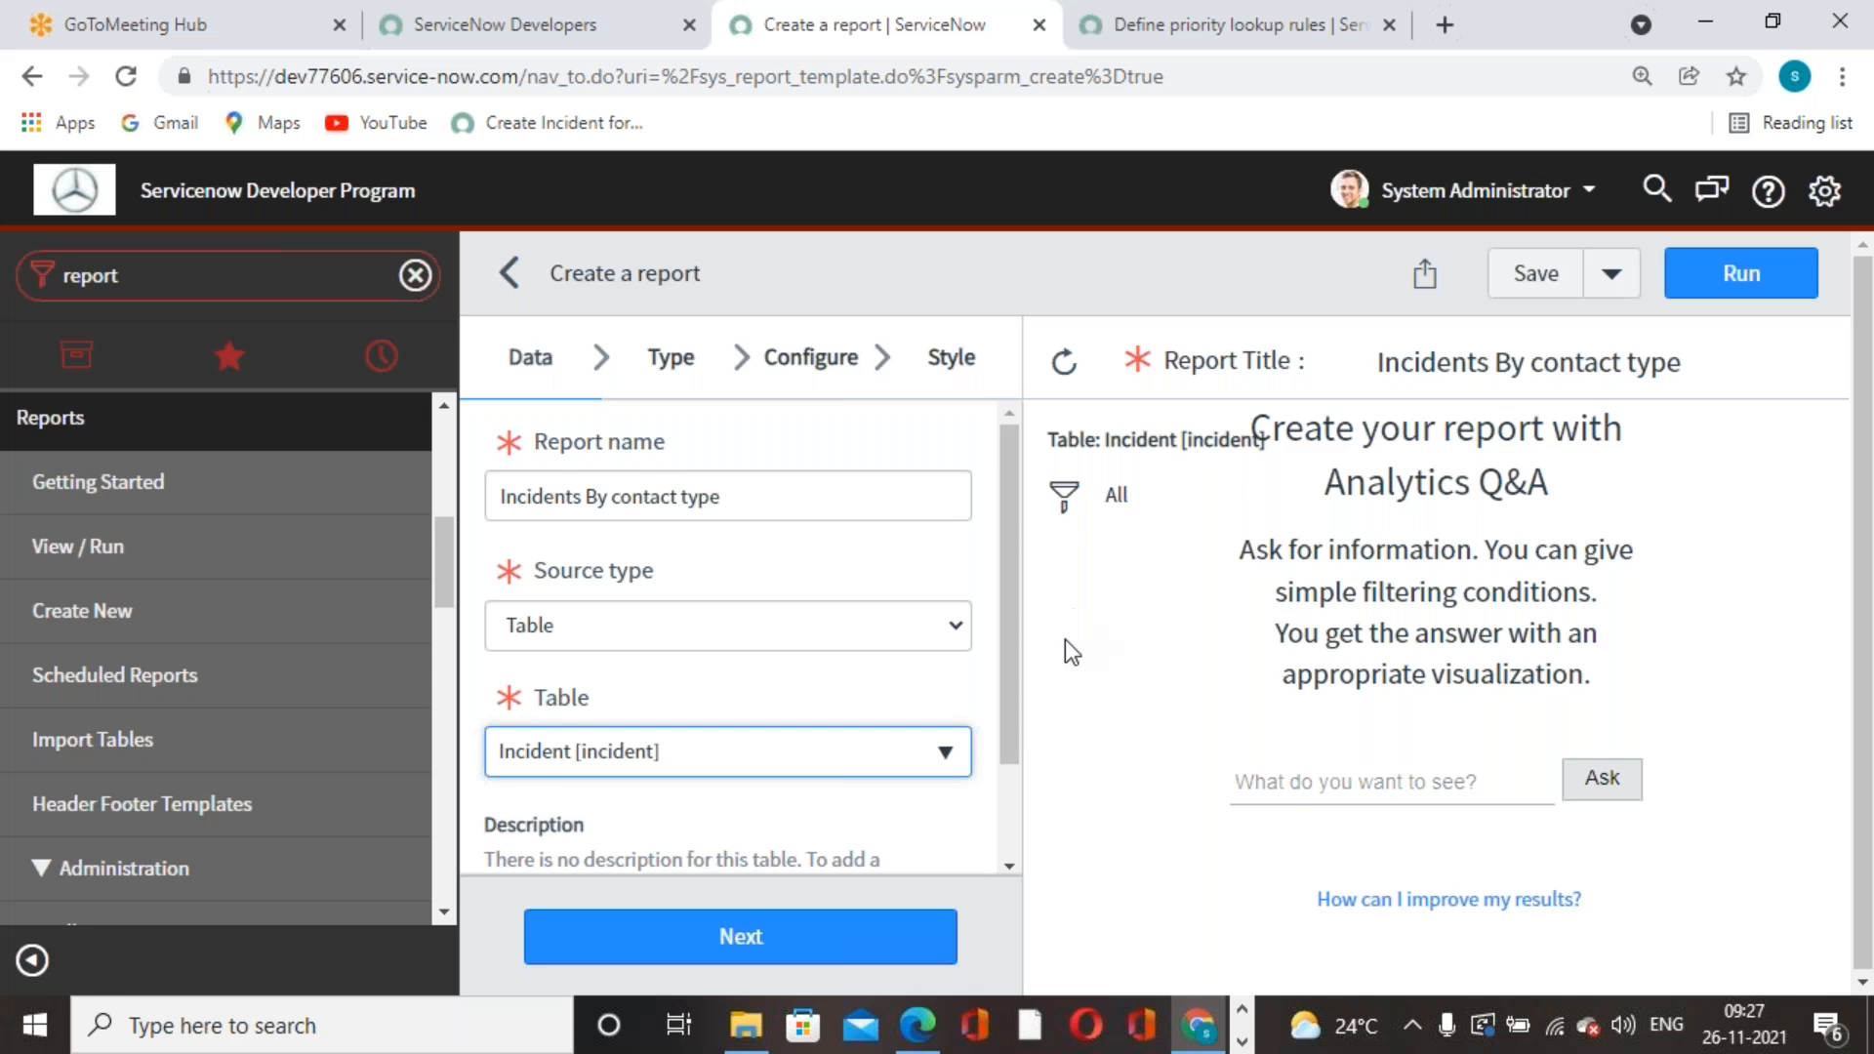
click(808, 922)
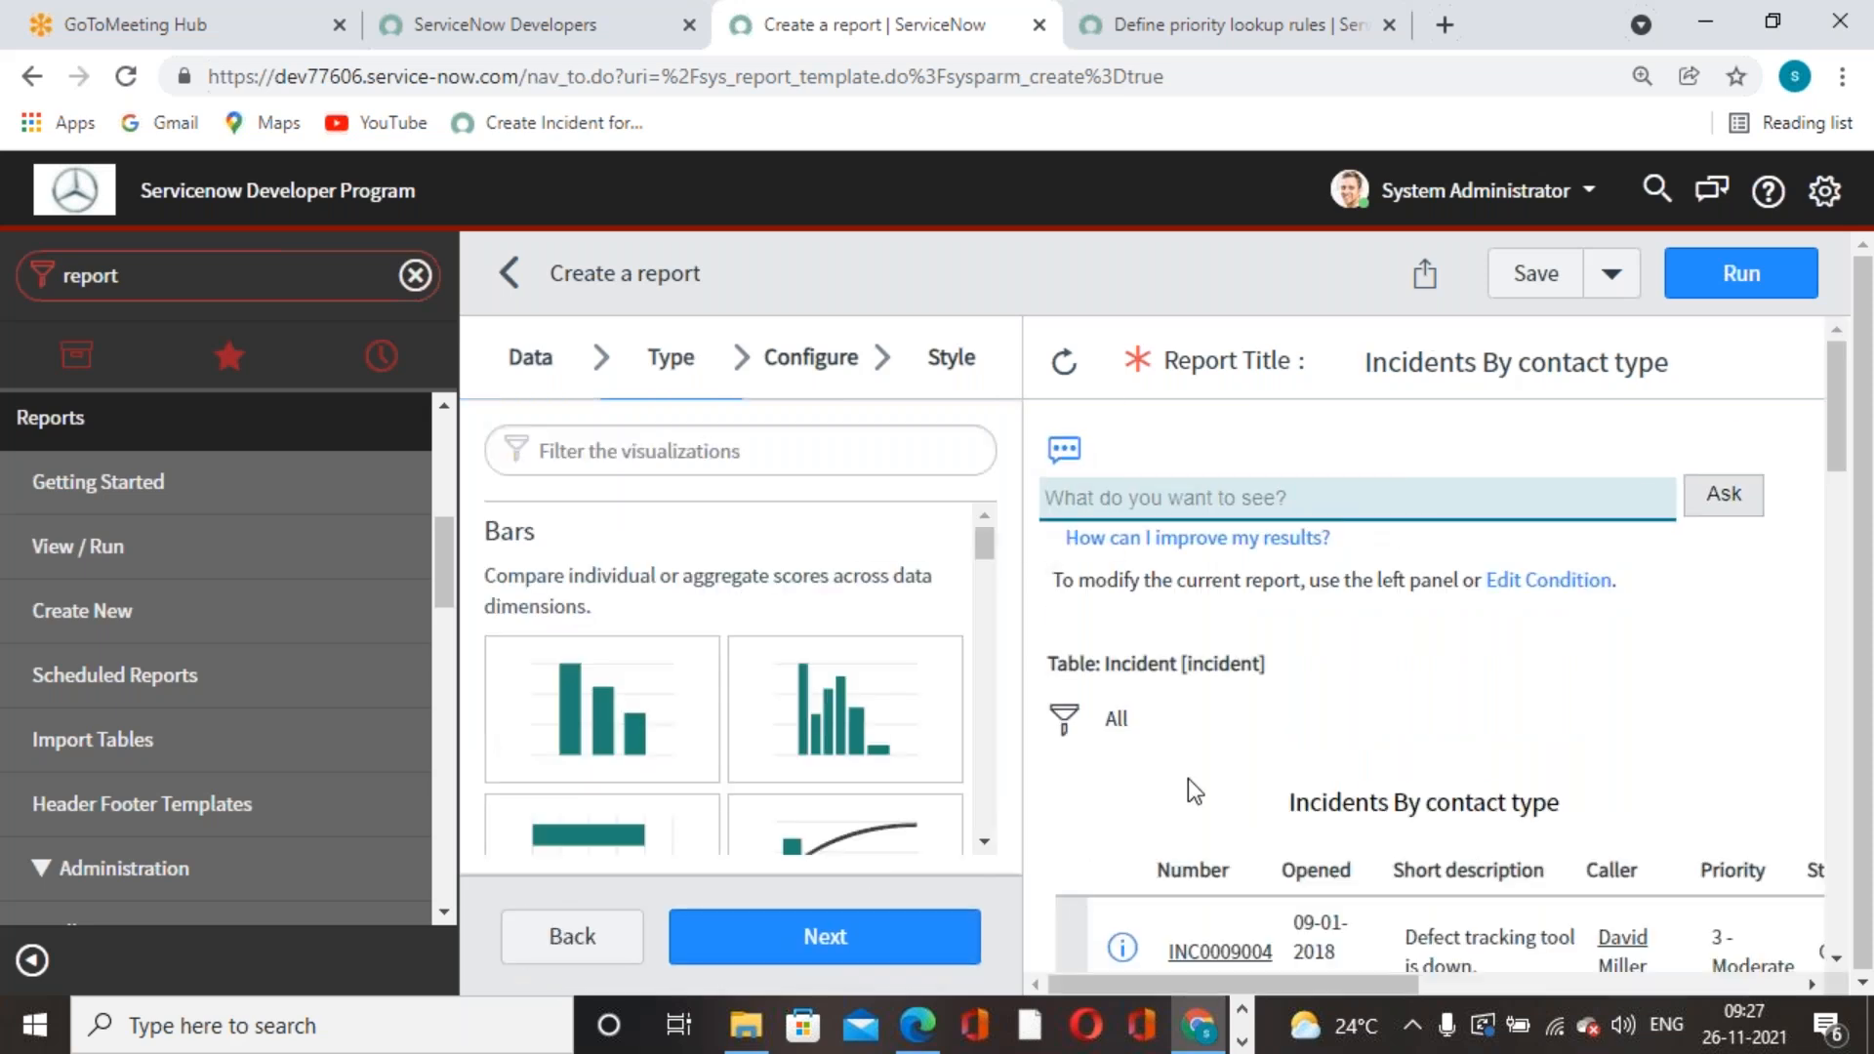
scroll(1245, 735, down, 4)
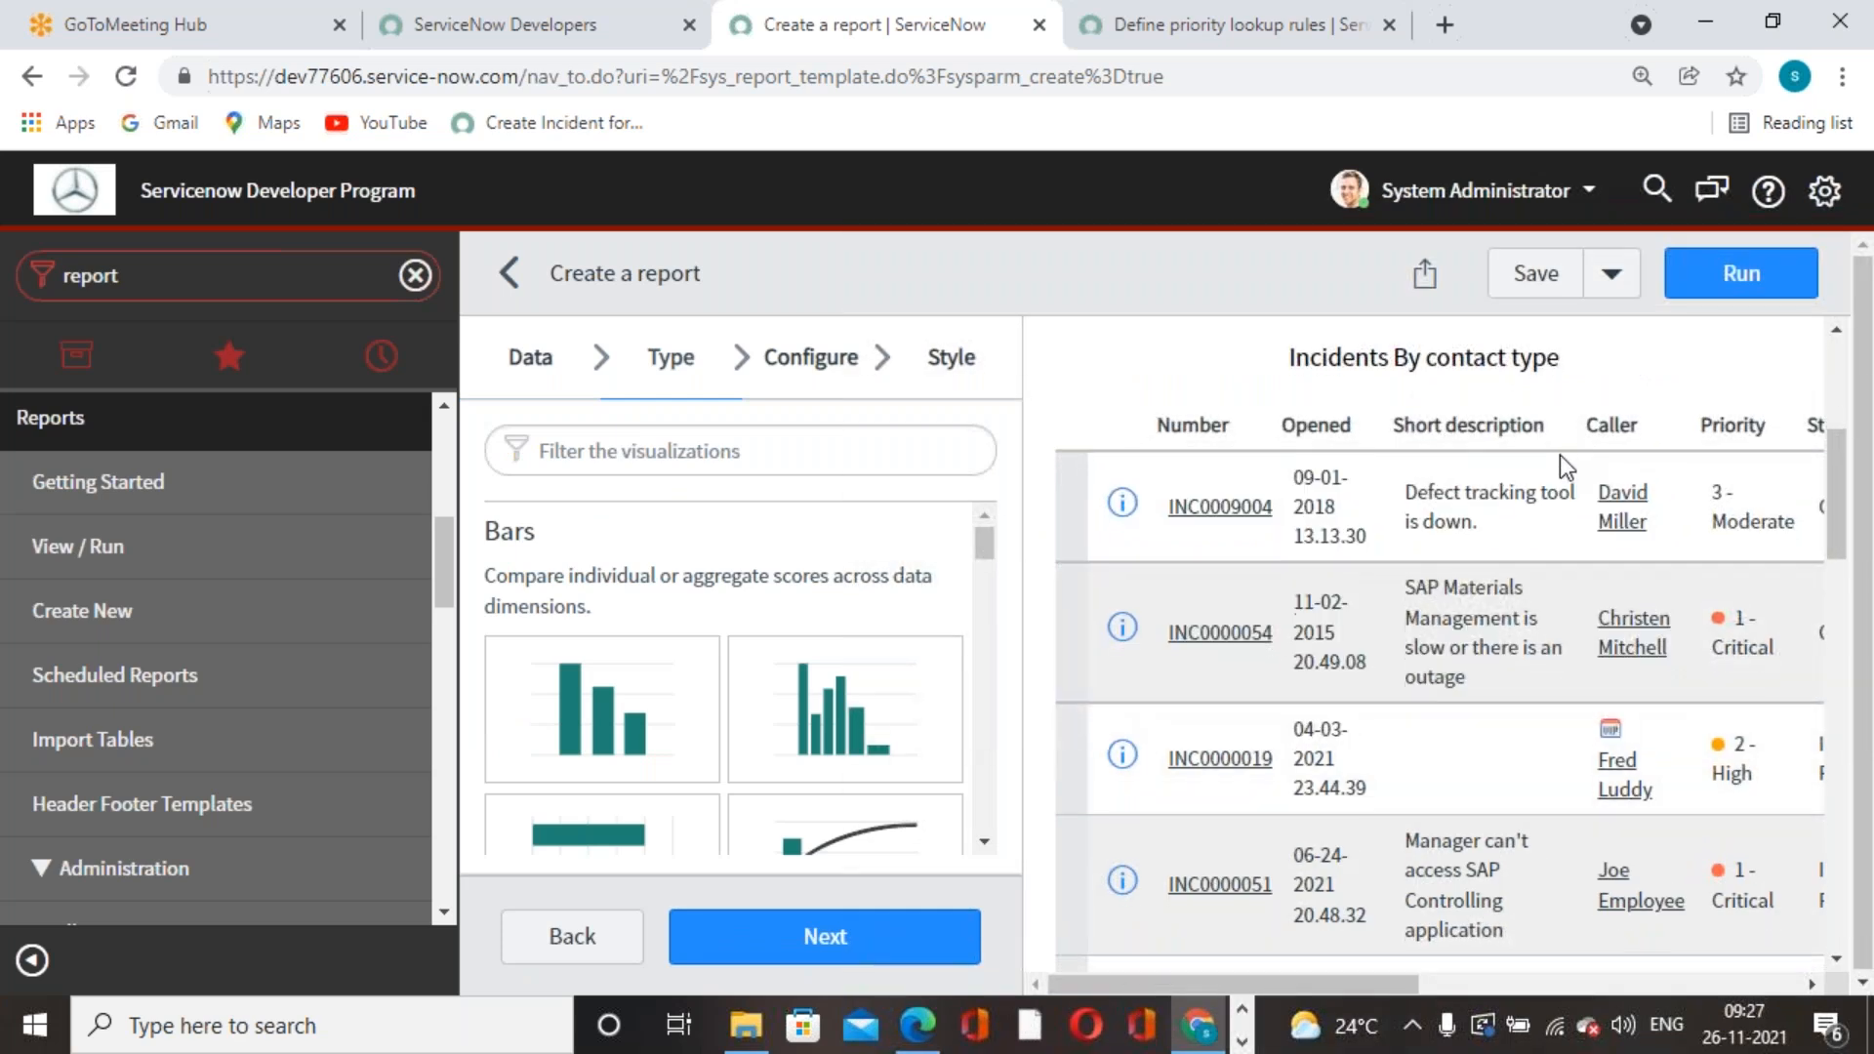
scroll(1559, 455, down, 3)
scroll(1040, 712, up, 8)
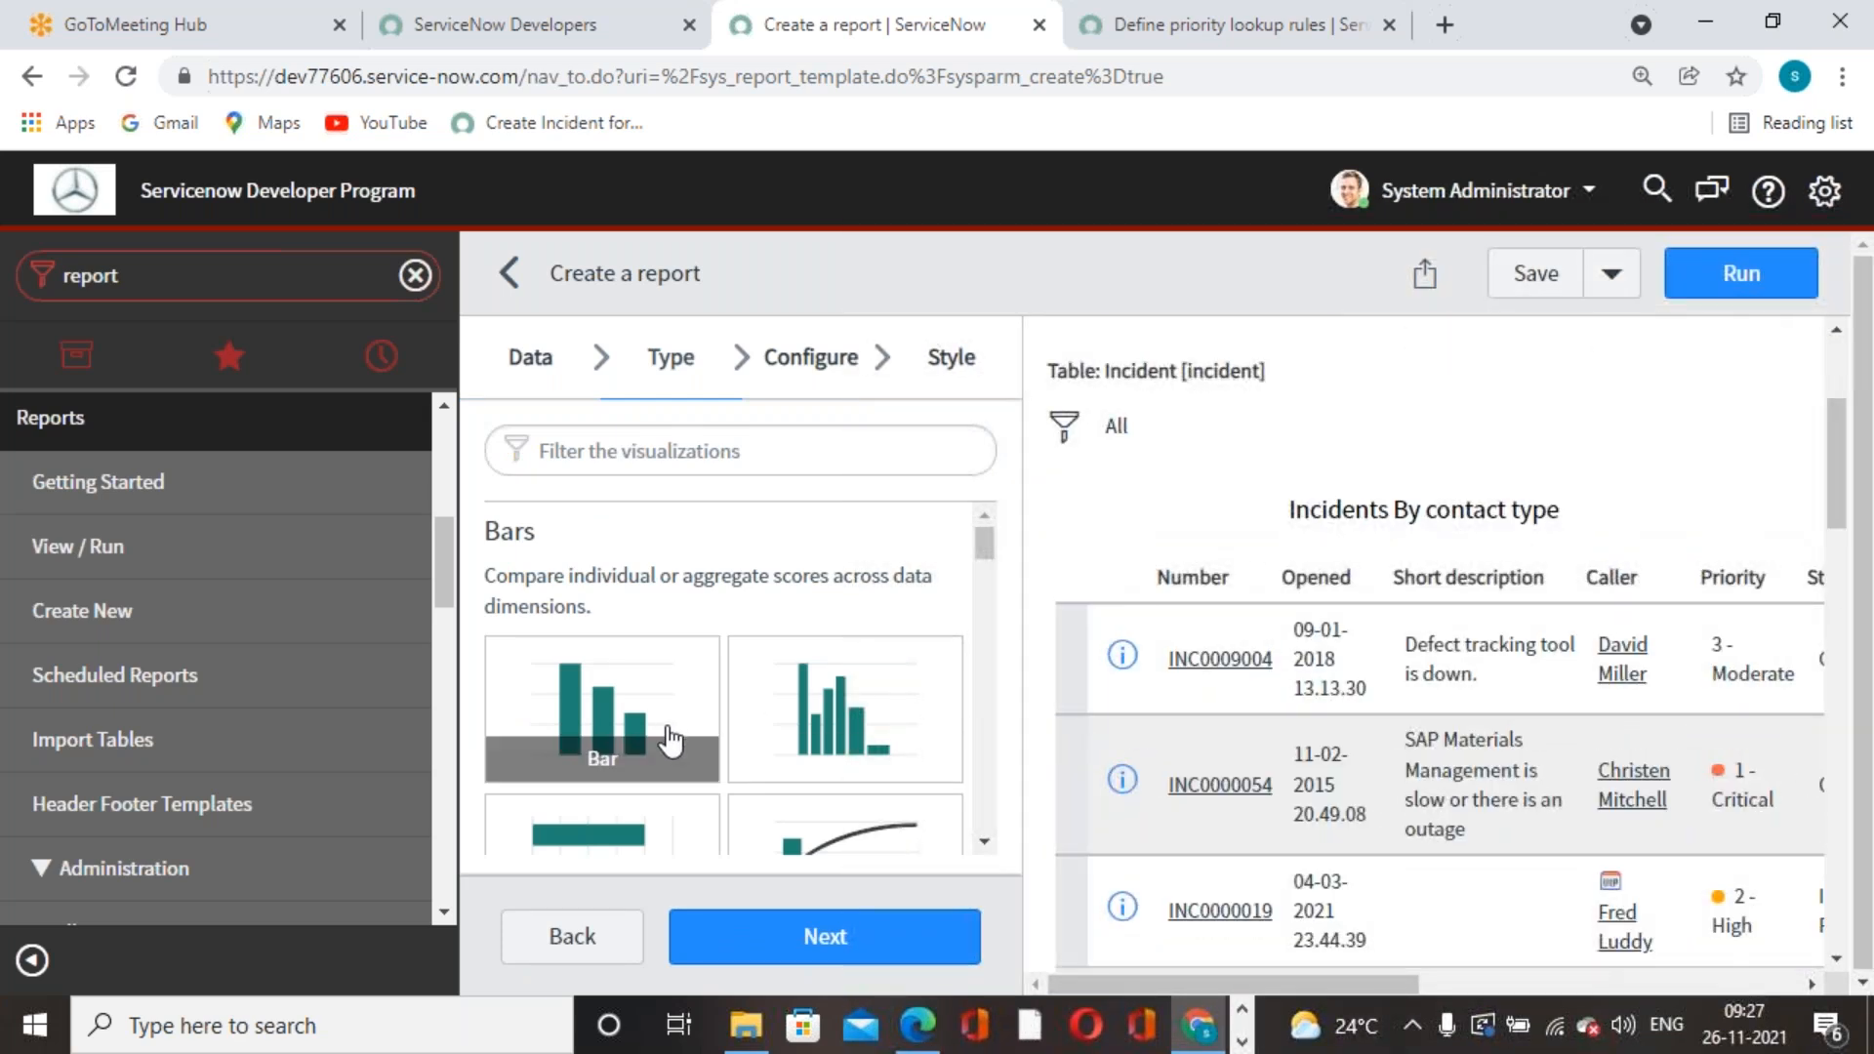
scroll(669, 744, down, 5)
scroll(673, 744, up, 5)
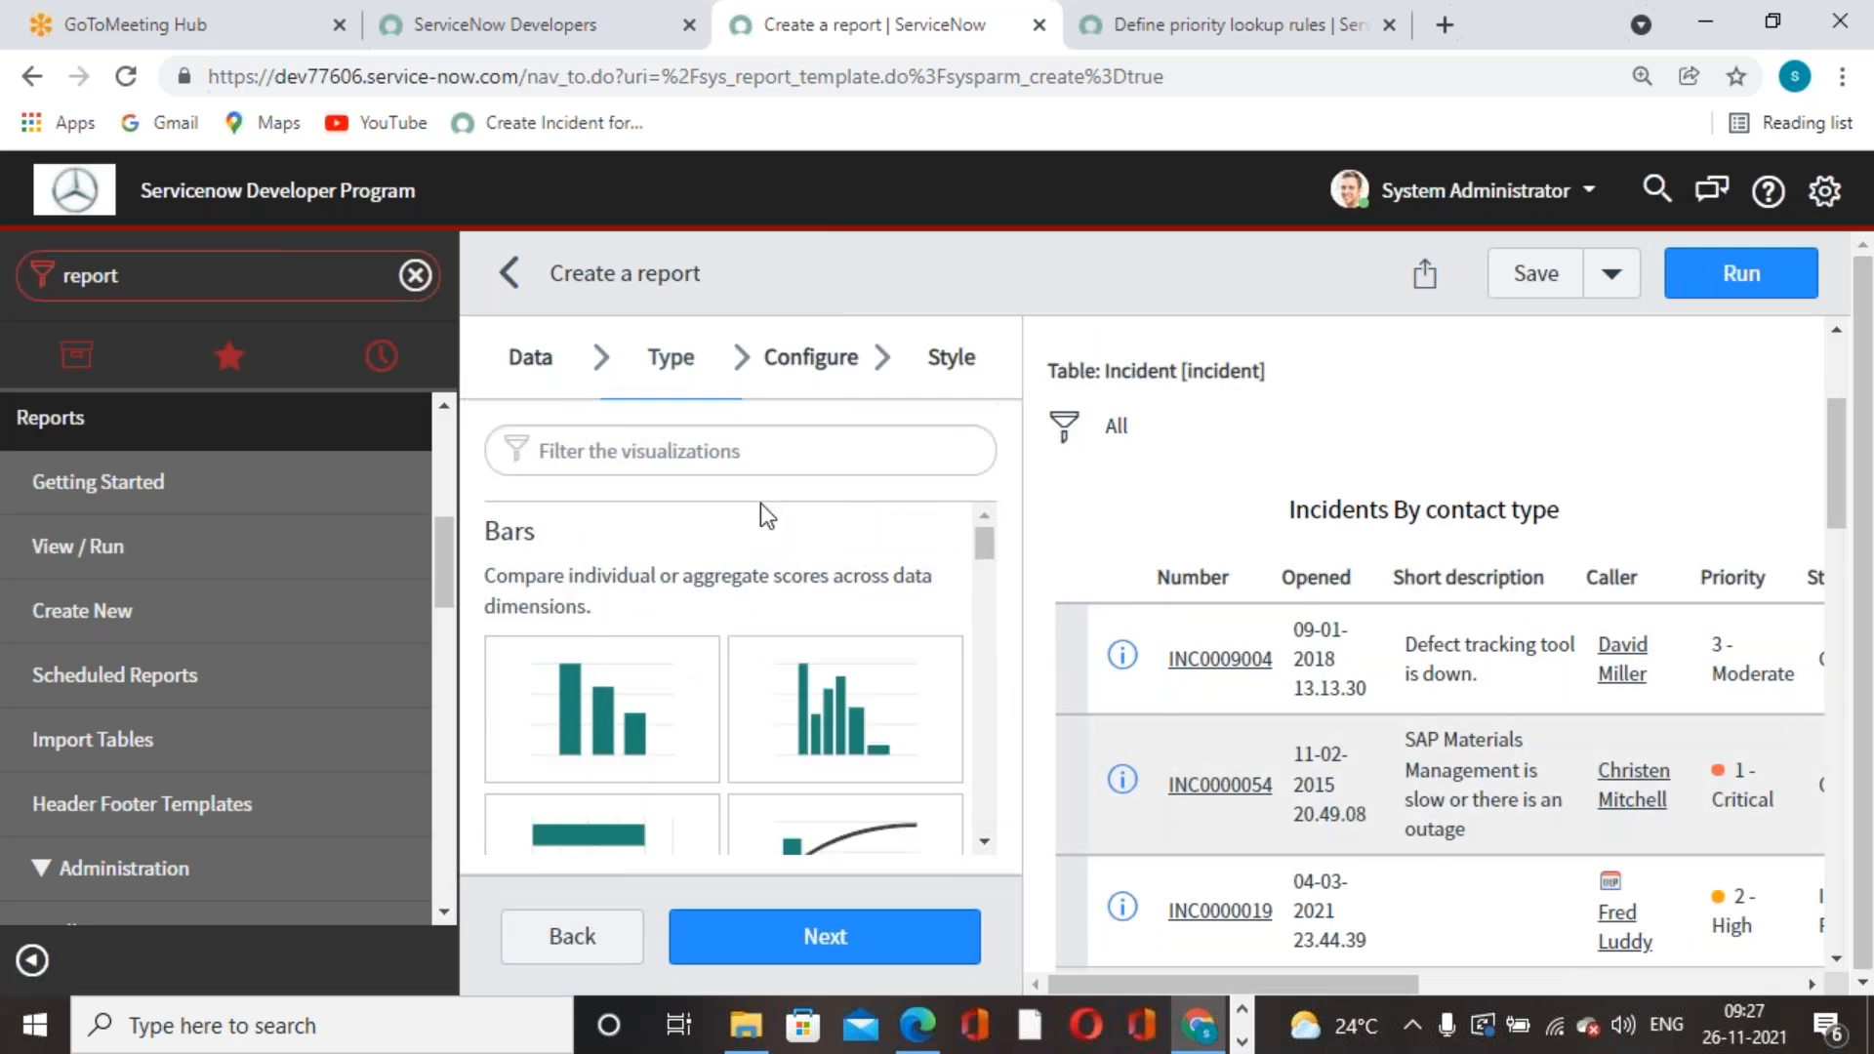
scroll(717, 675, down, 1)
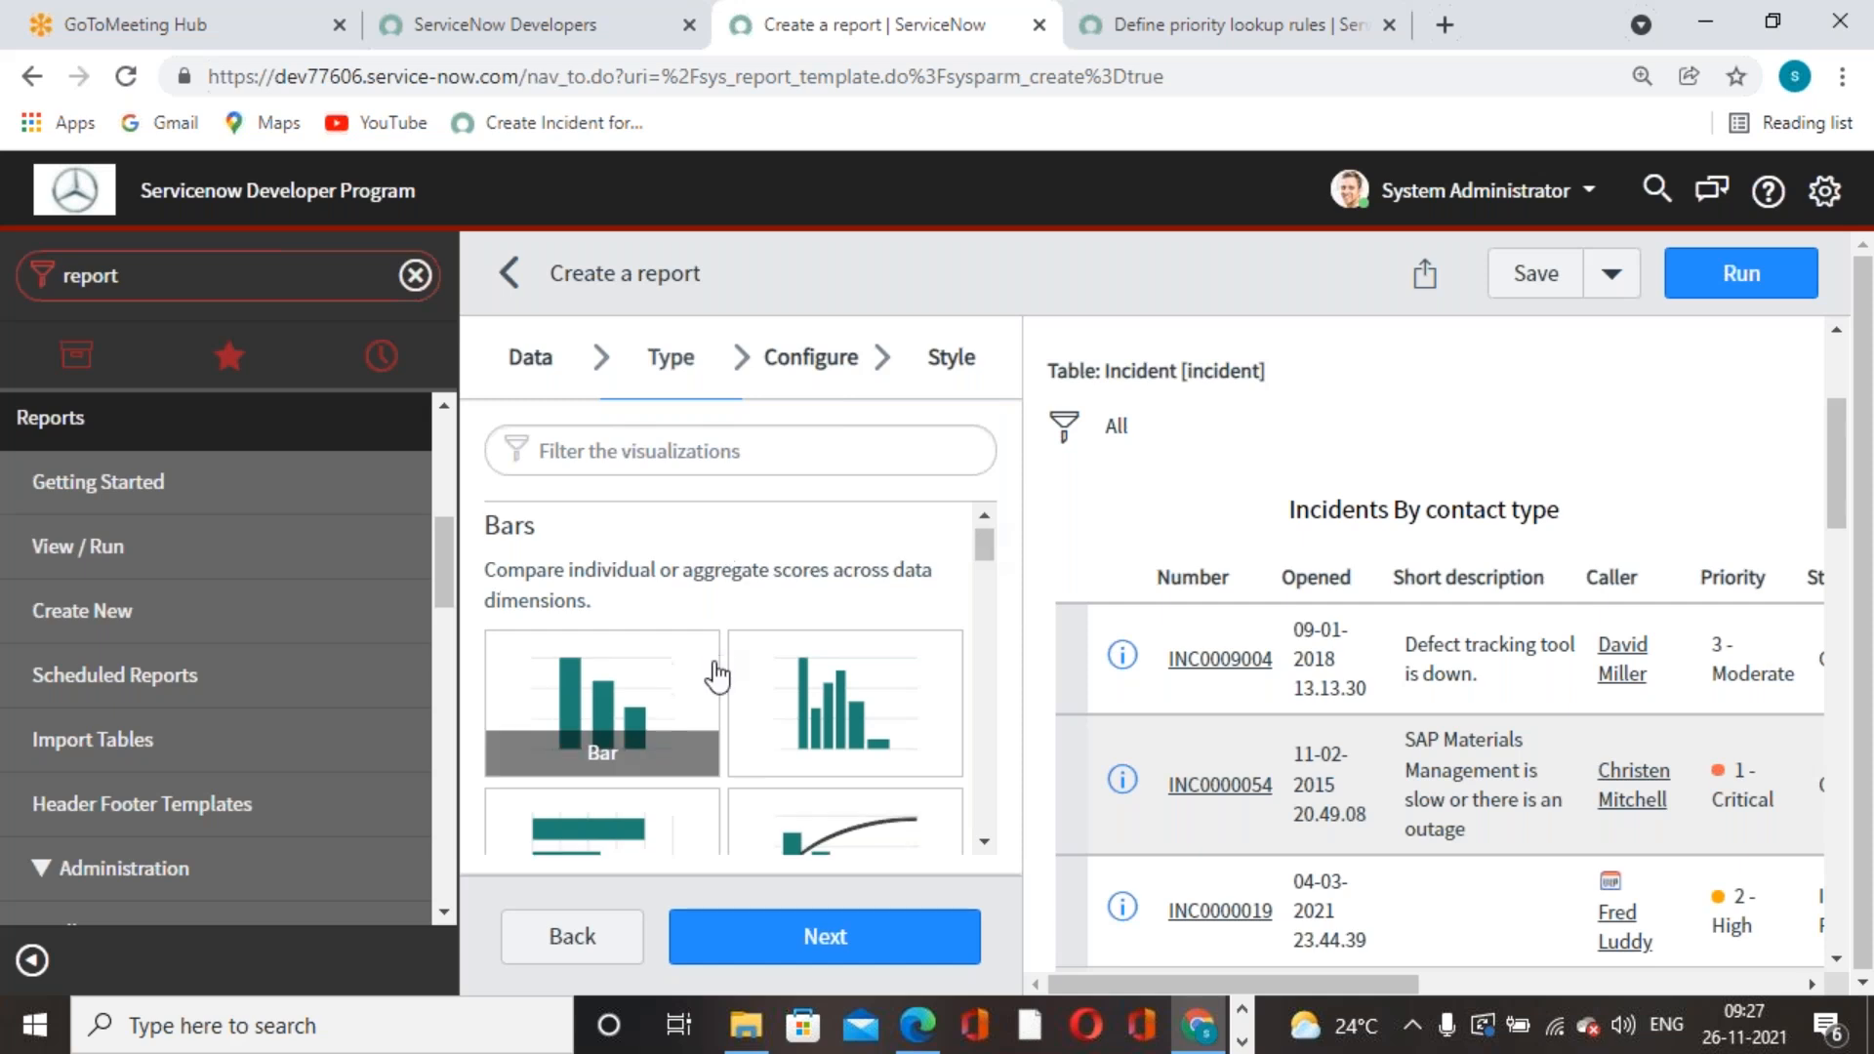
scroll(717, 676, down, 4)
scroll(717, 675, up, 2)
scroll(717, 676, down, 1)
scroll(717, 676, up, 1)
scroll(717, 676, down, 6)
scroll(719, 673, down, 2)
scroll(719, 674, up, 10)
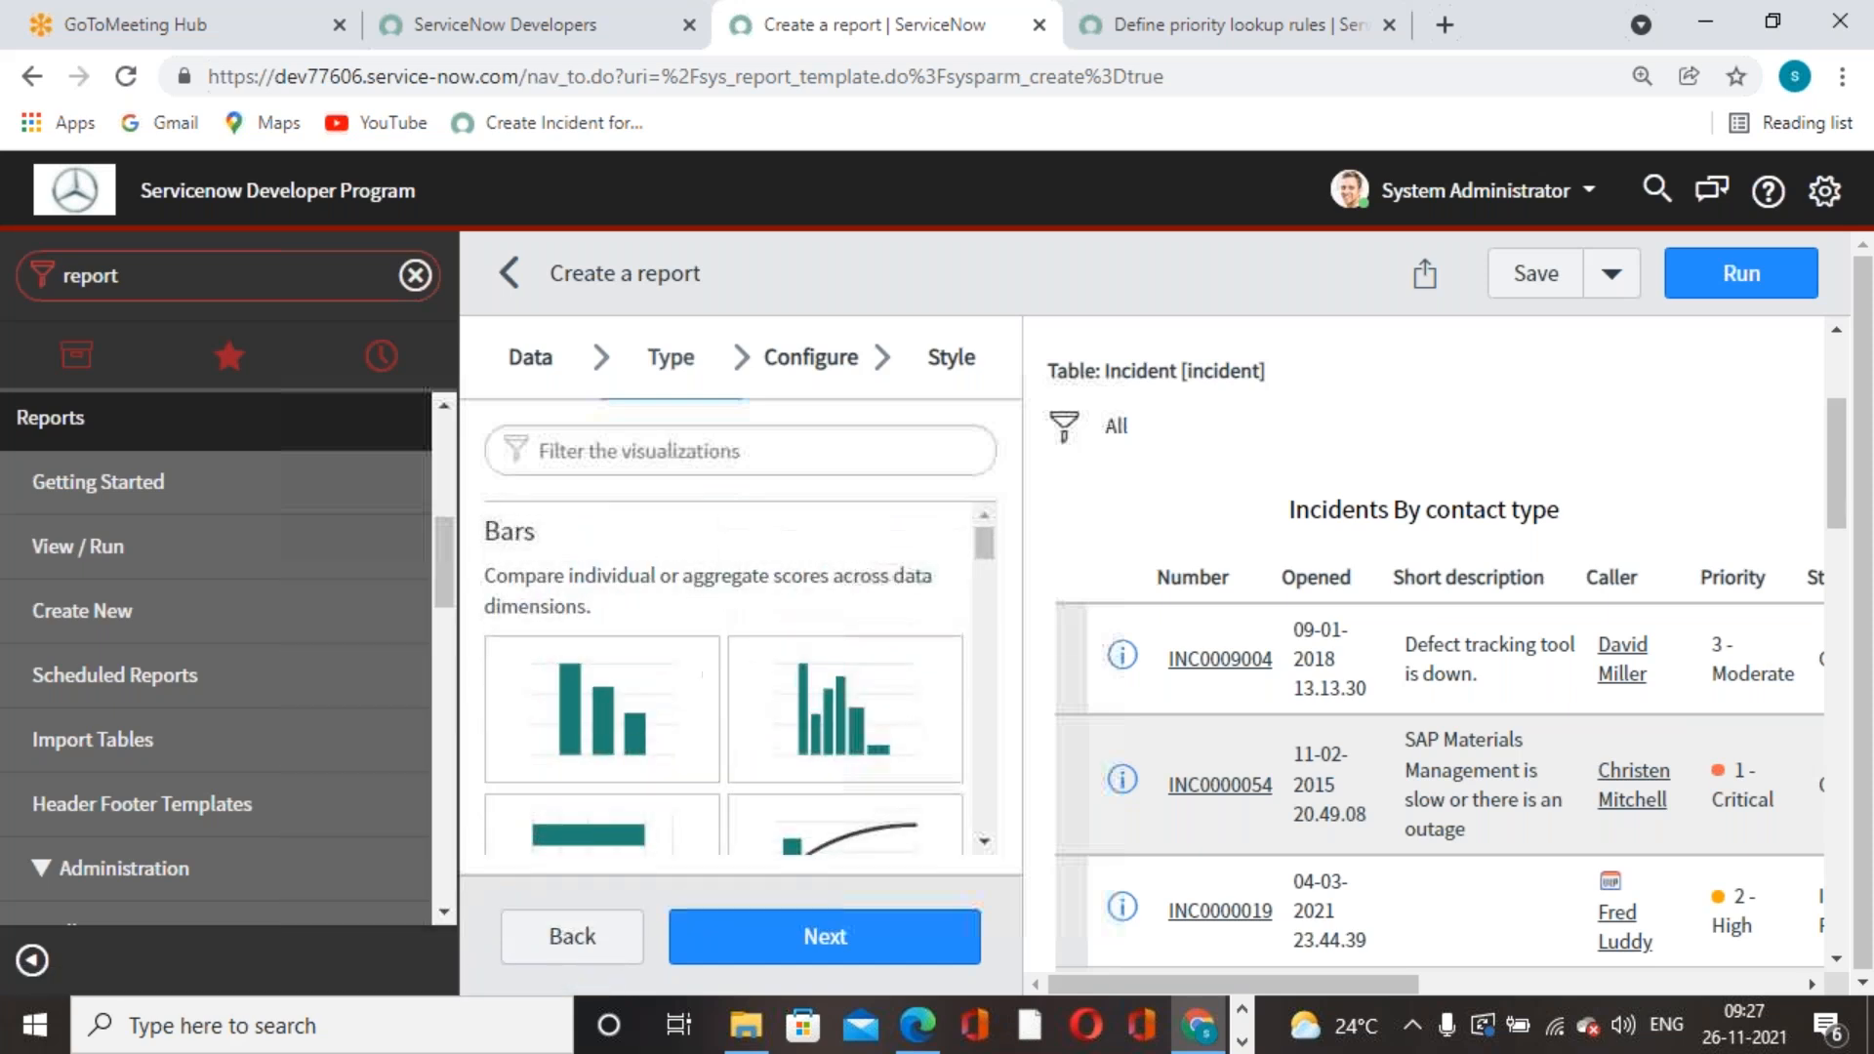
- Make the report a Bar chart grouped by Contact type
click(605, 712)
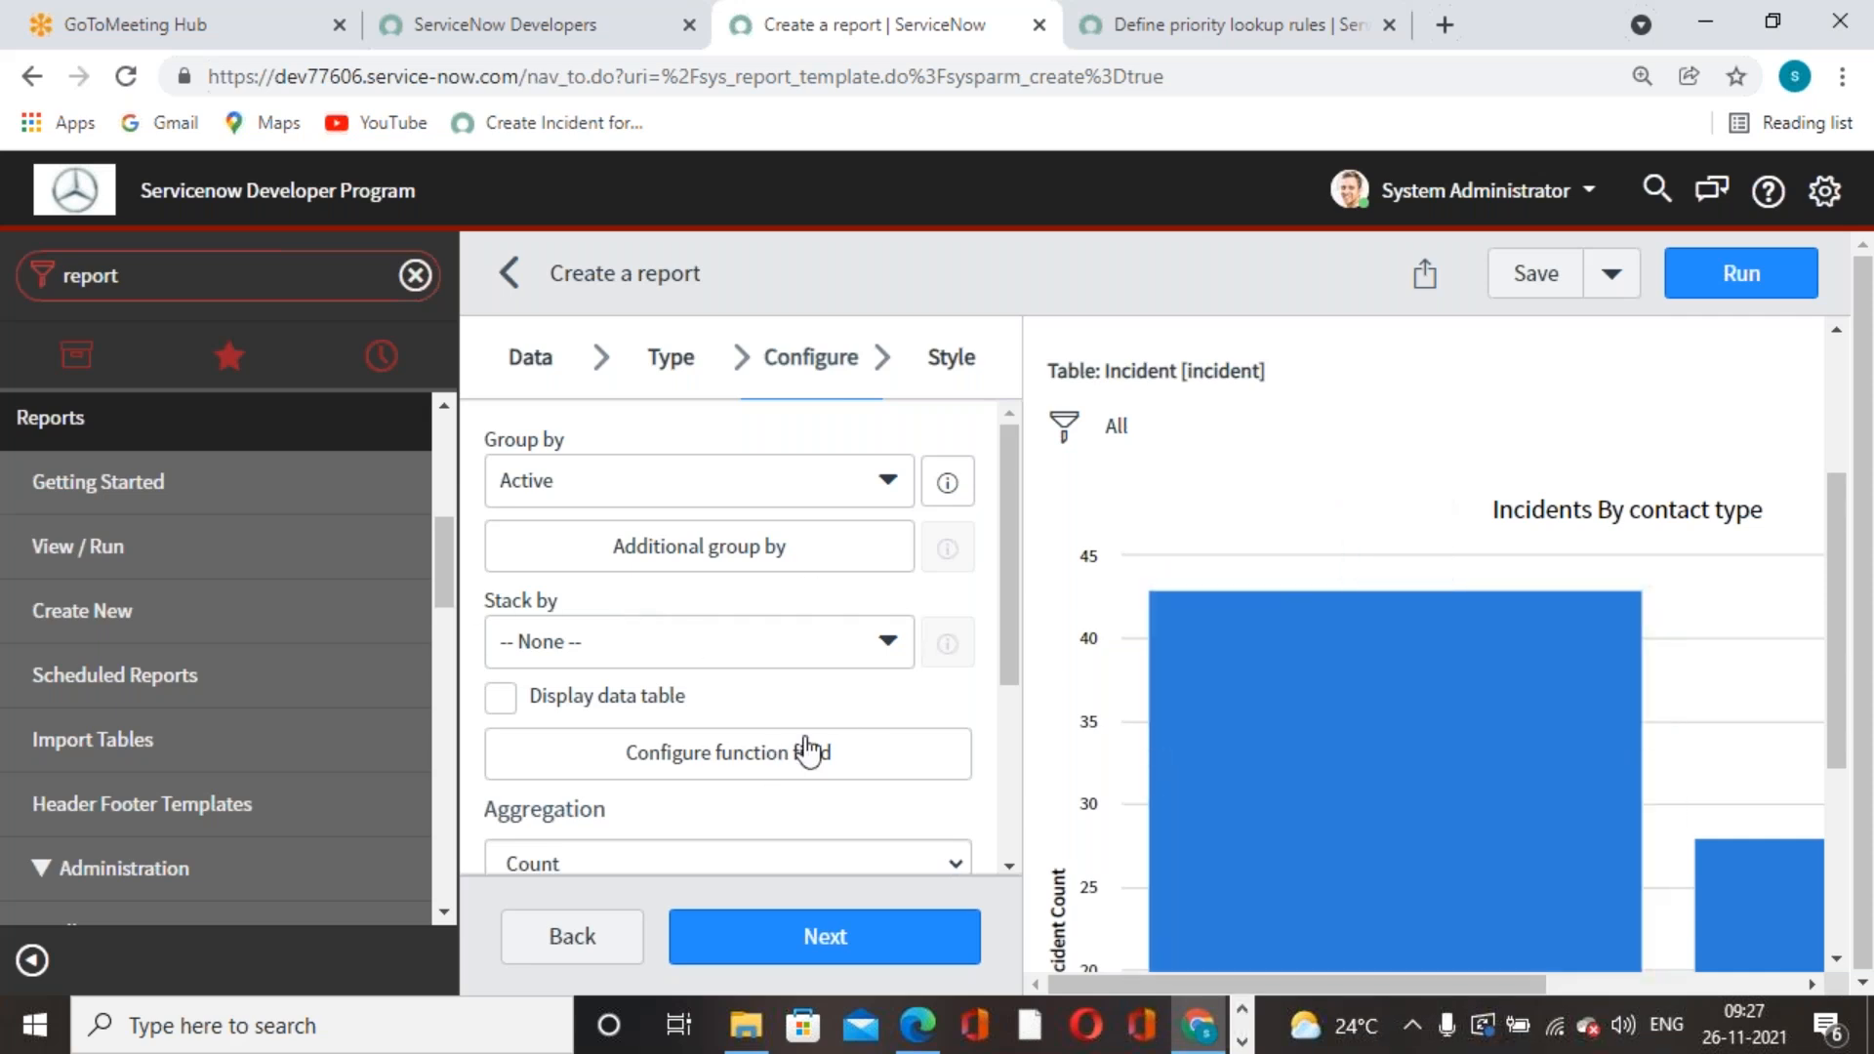
click(889, 494)
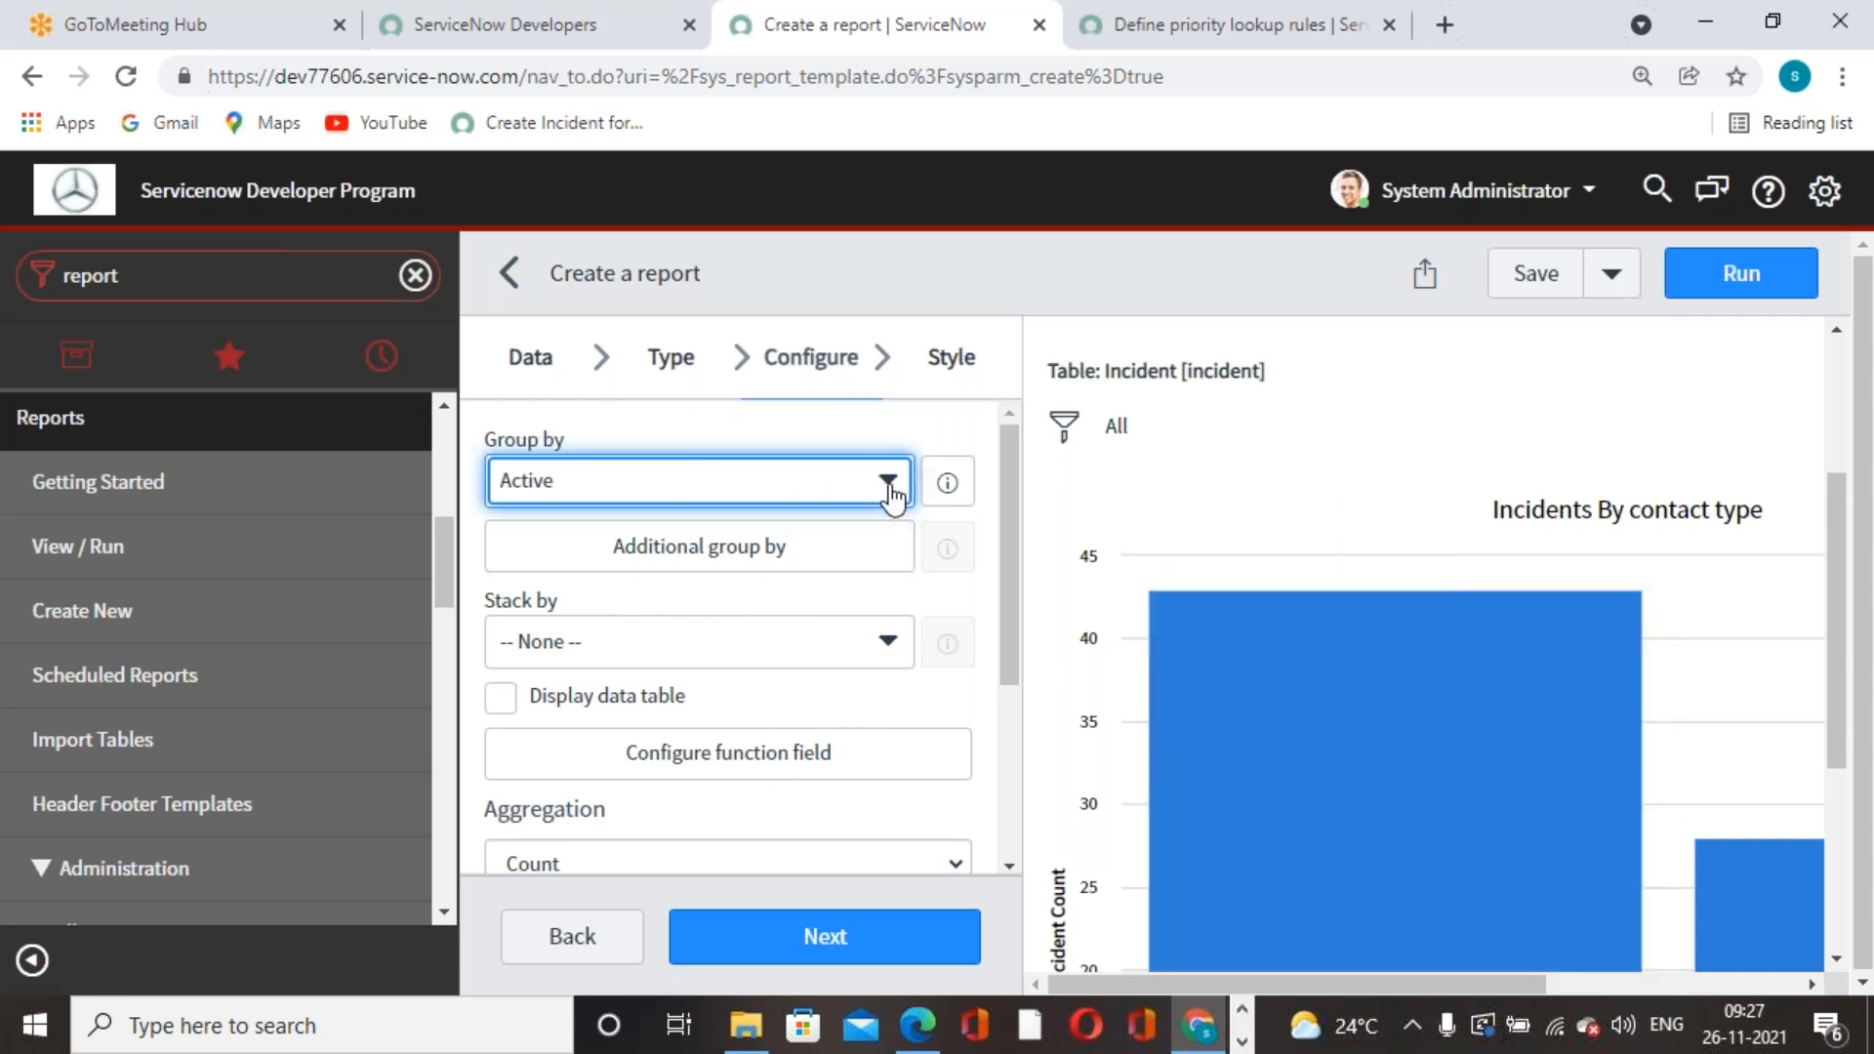
text(co)
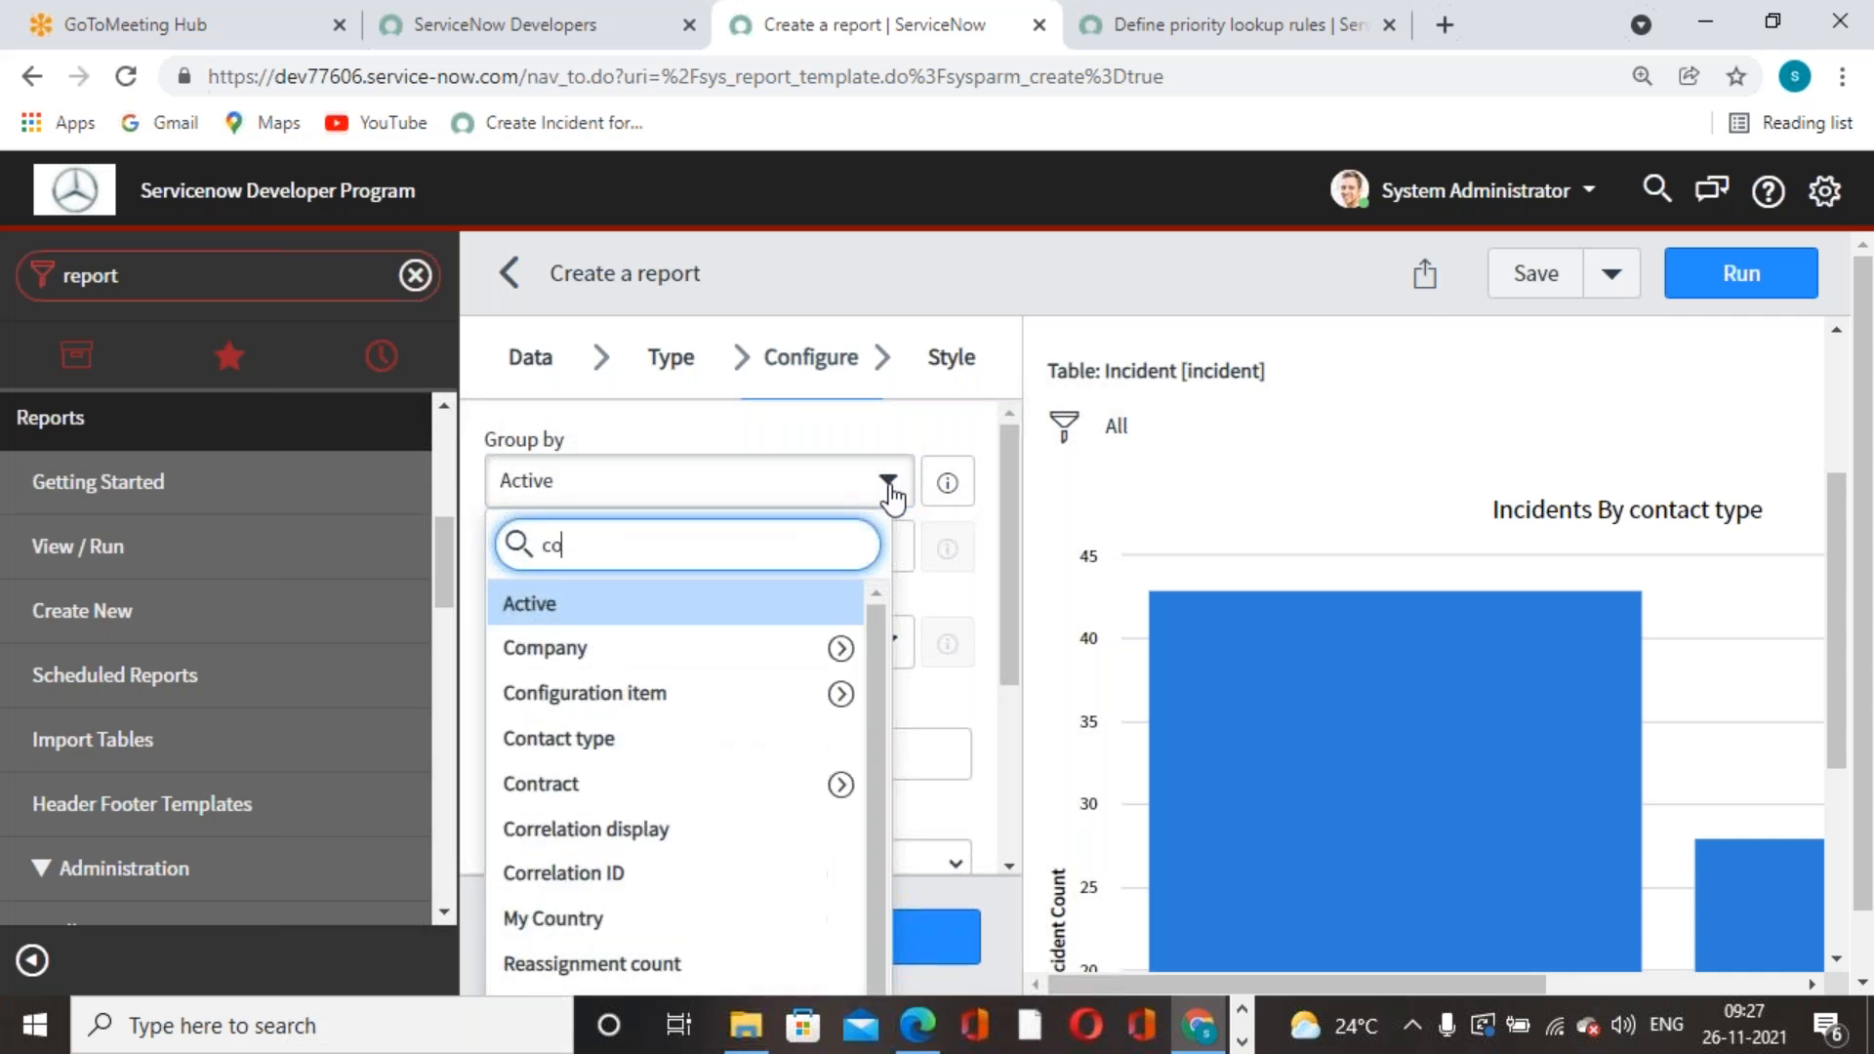
text(nta)
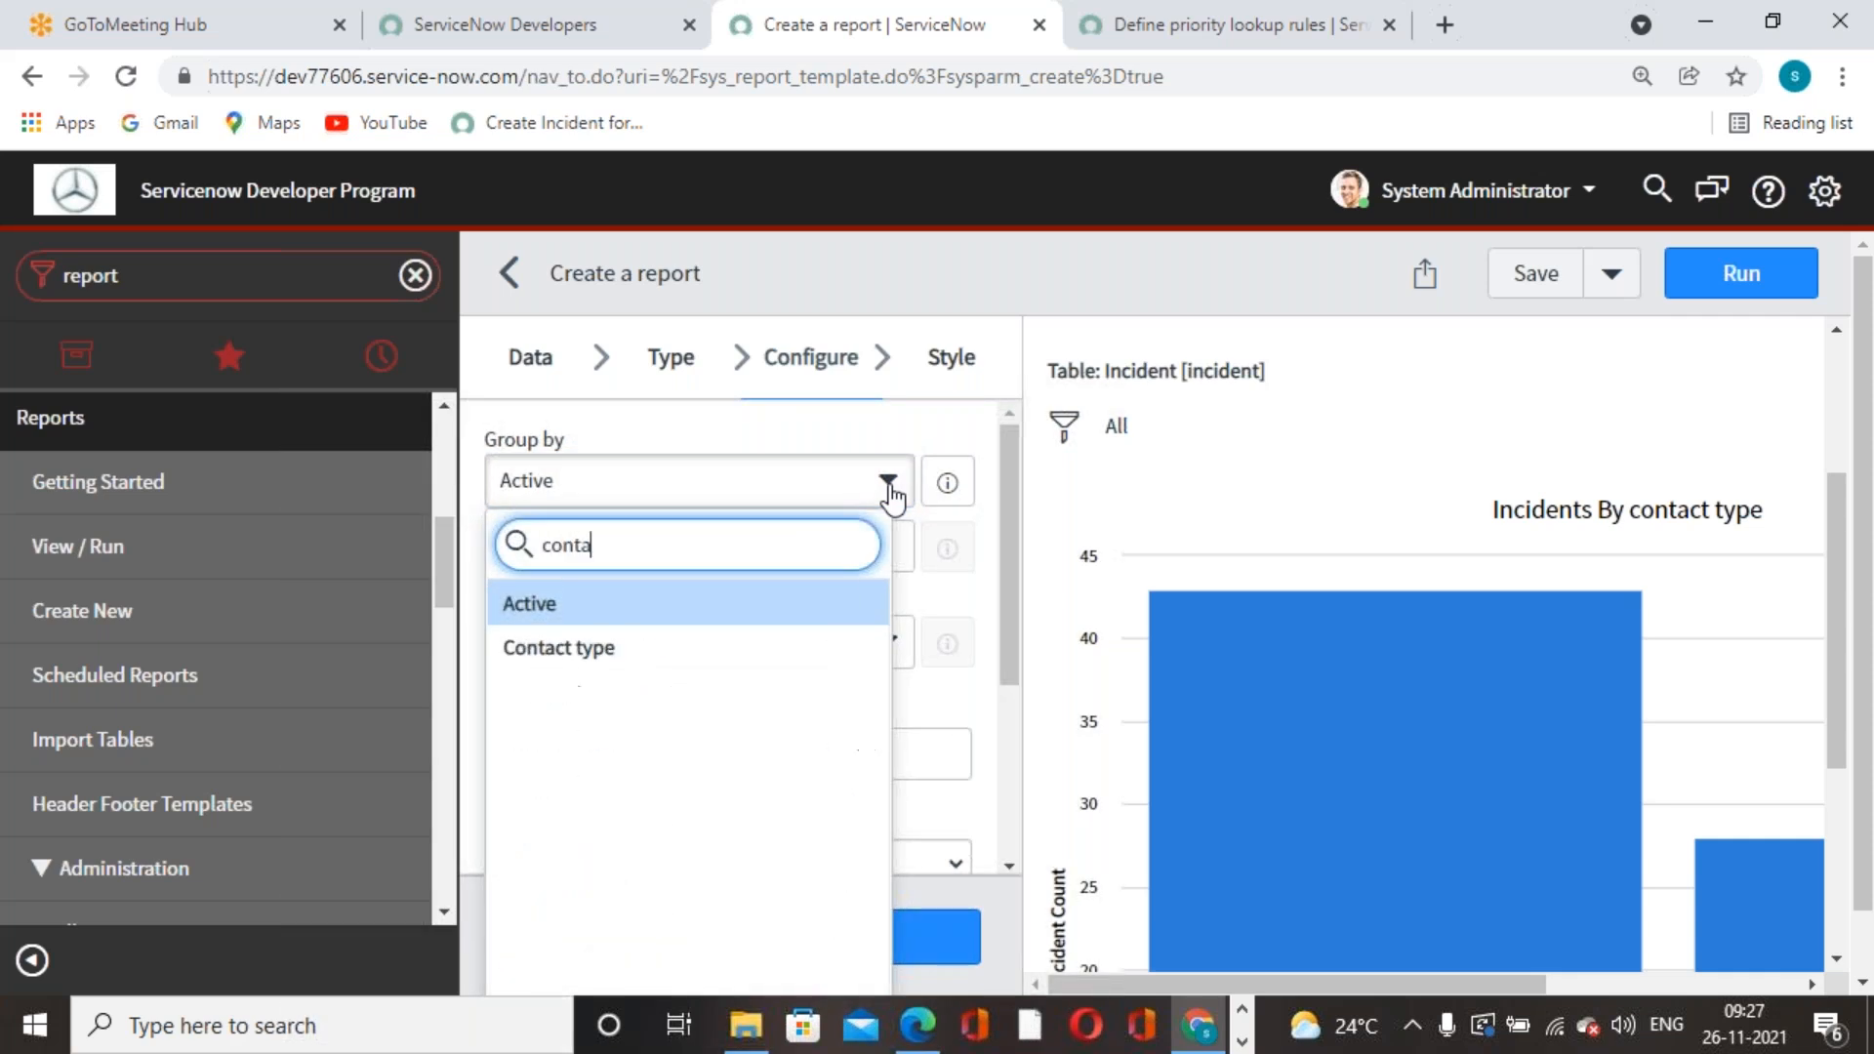
click(503, 656)
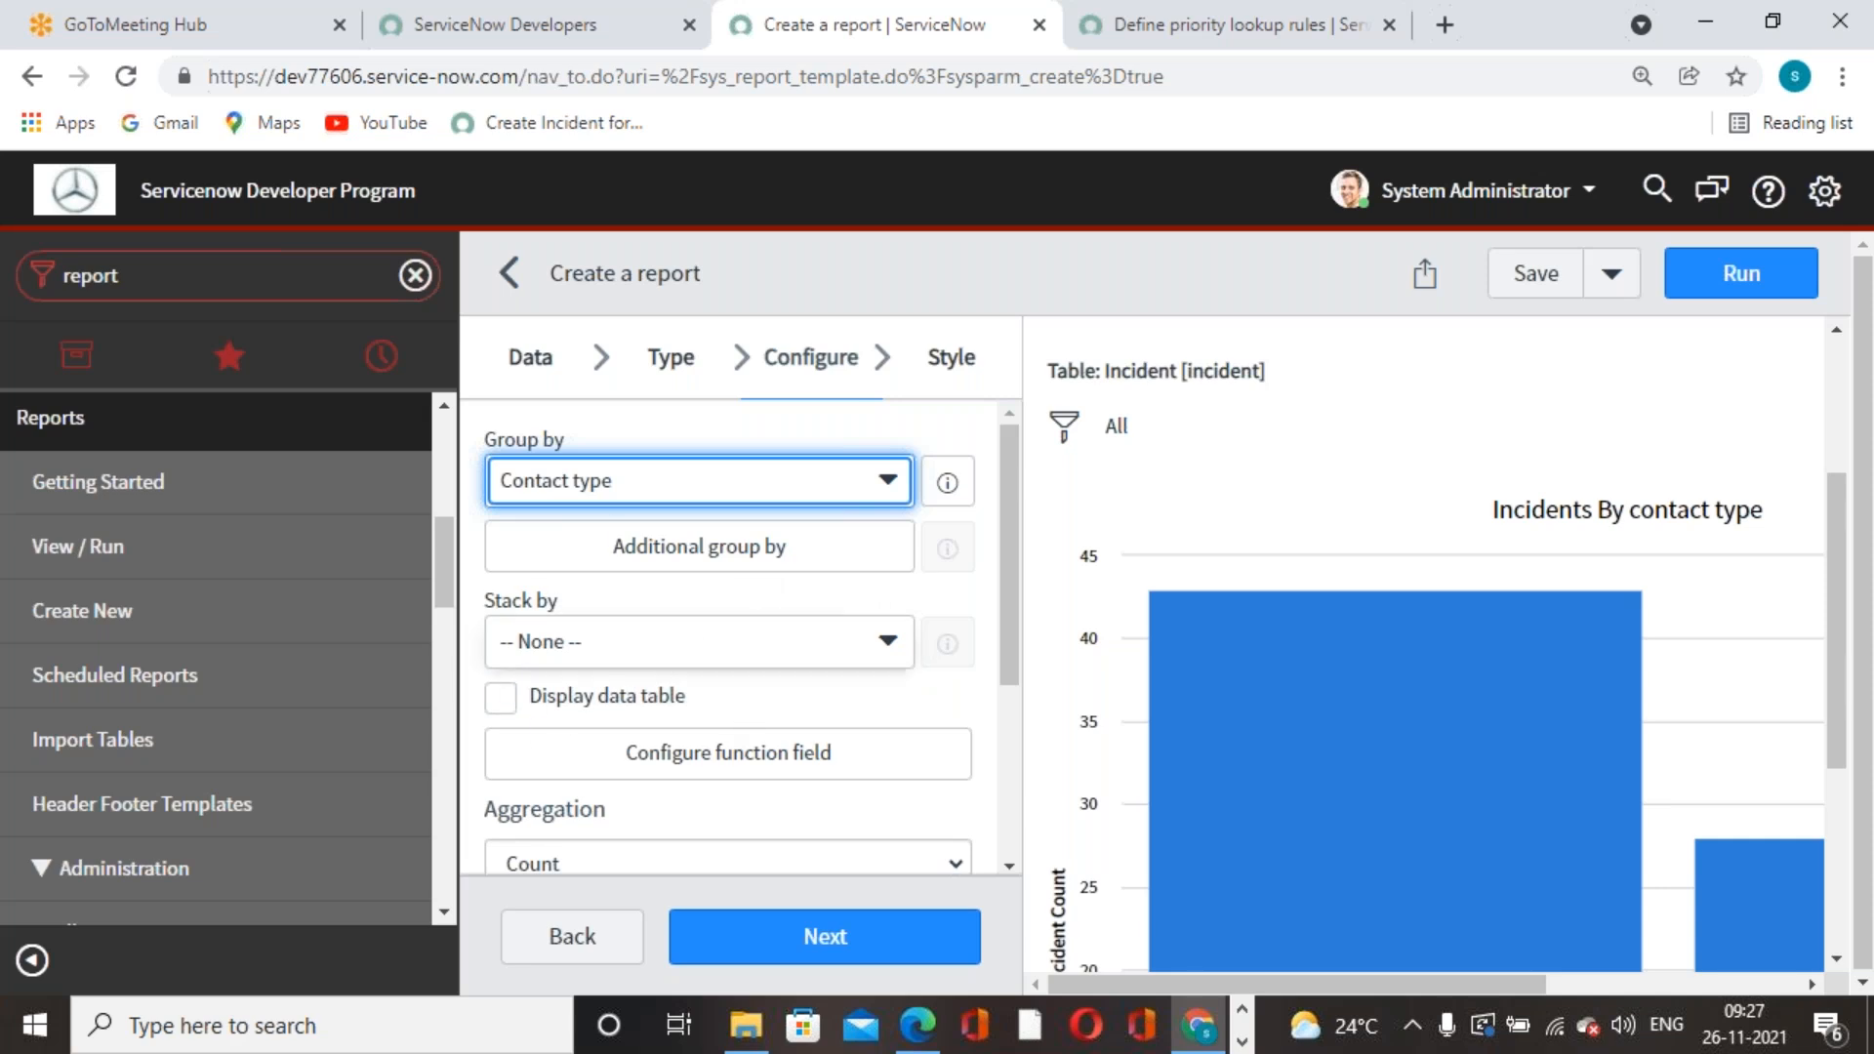
- Tick Display data table and keep Count as the aggregation
scroll(547, 605, down, 1)
click(505, 554)
scroll(1386, 771, down, 3)
scroll(1401, 785, down, 1)
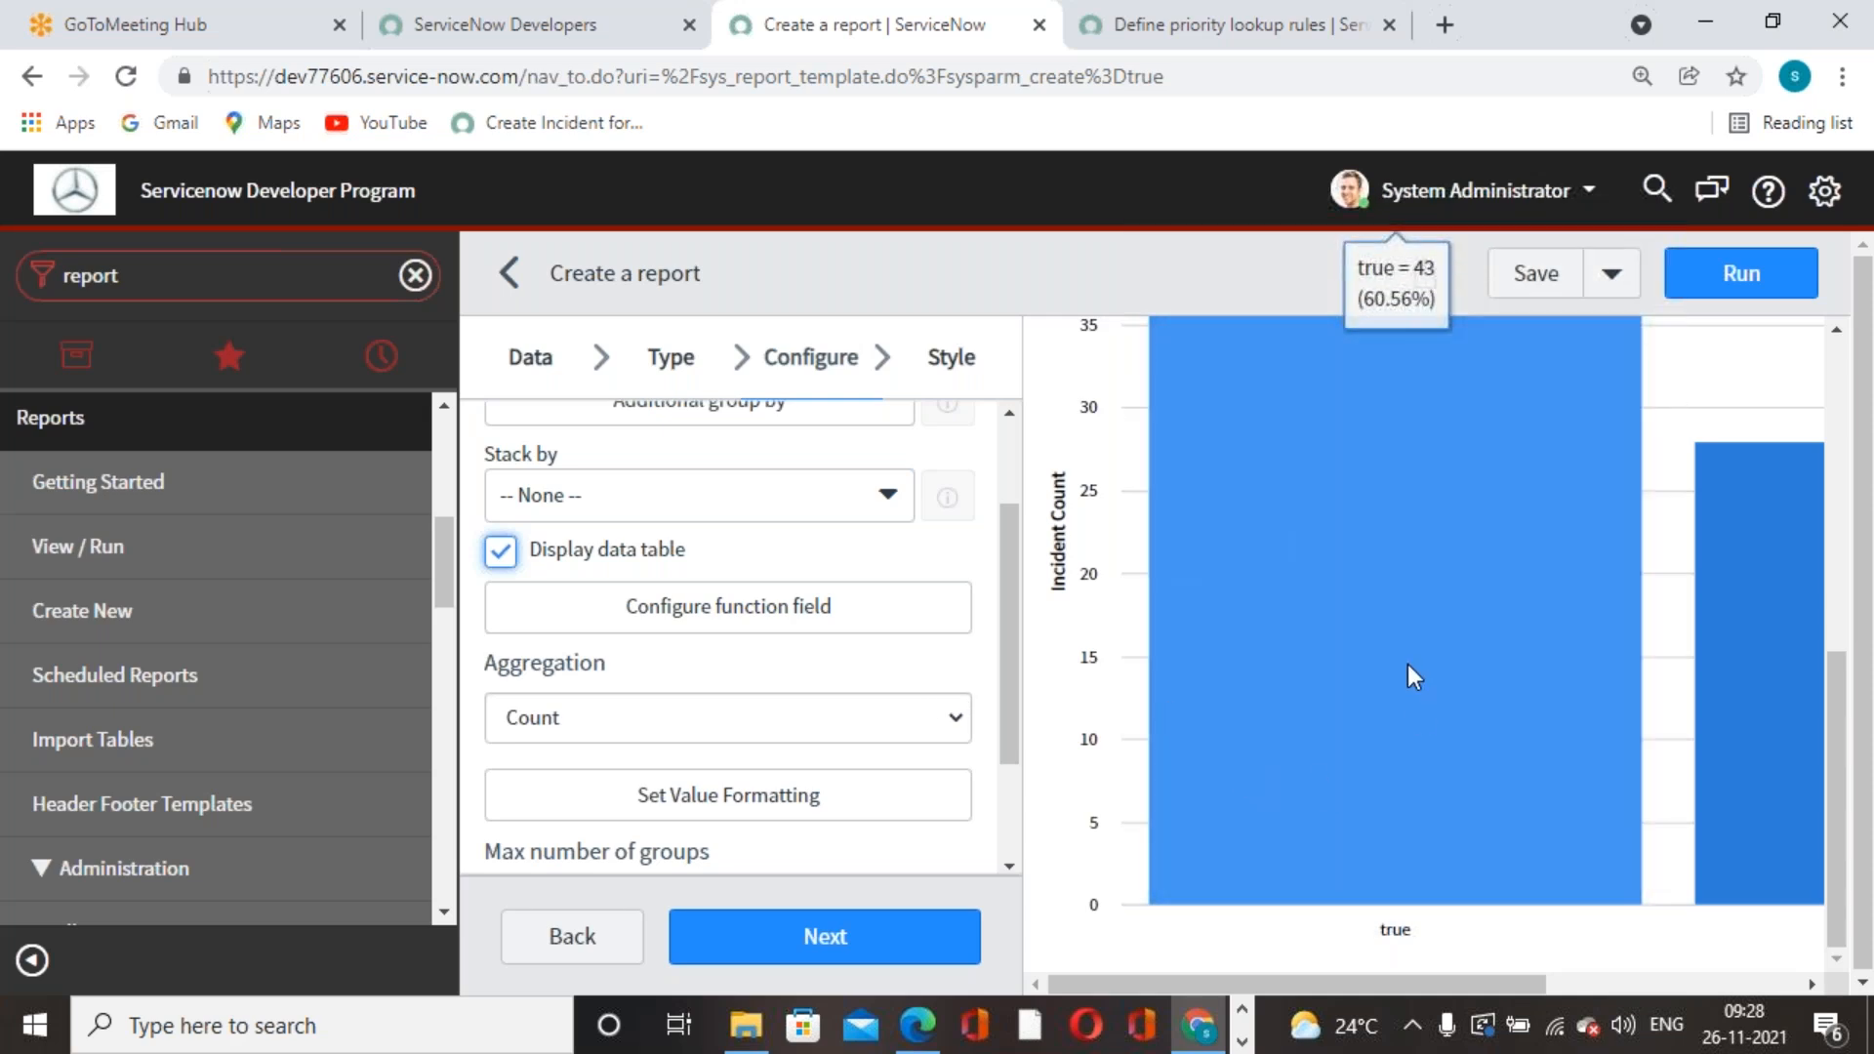
scroll(1407, 663, up, 5)
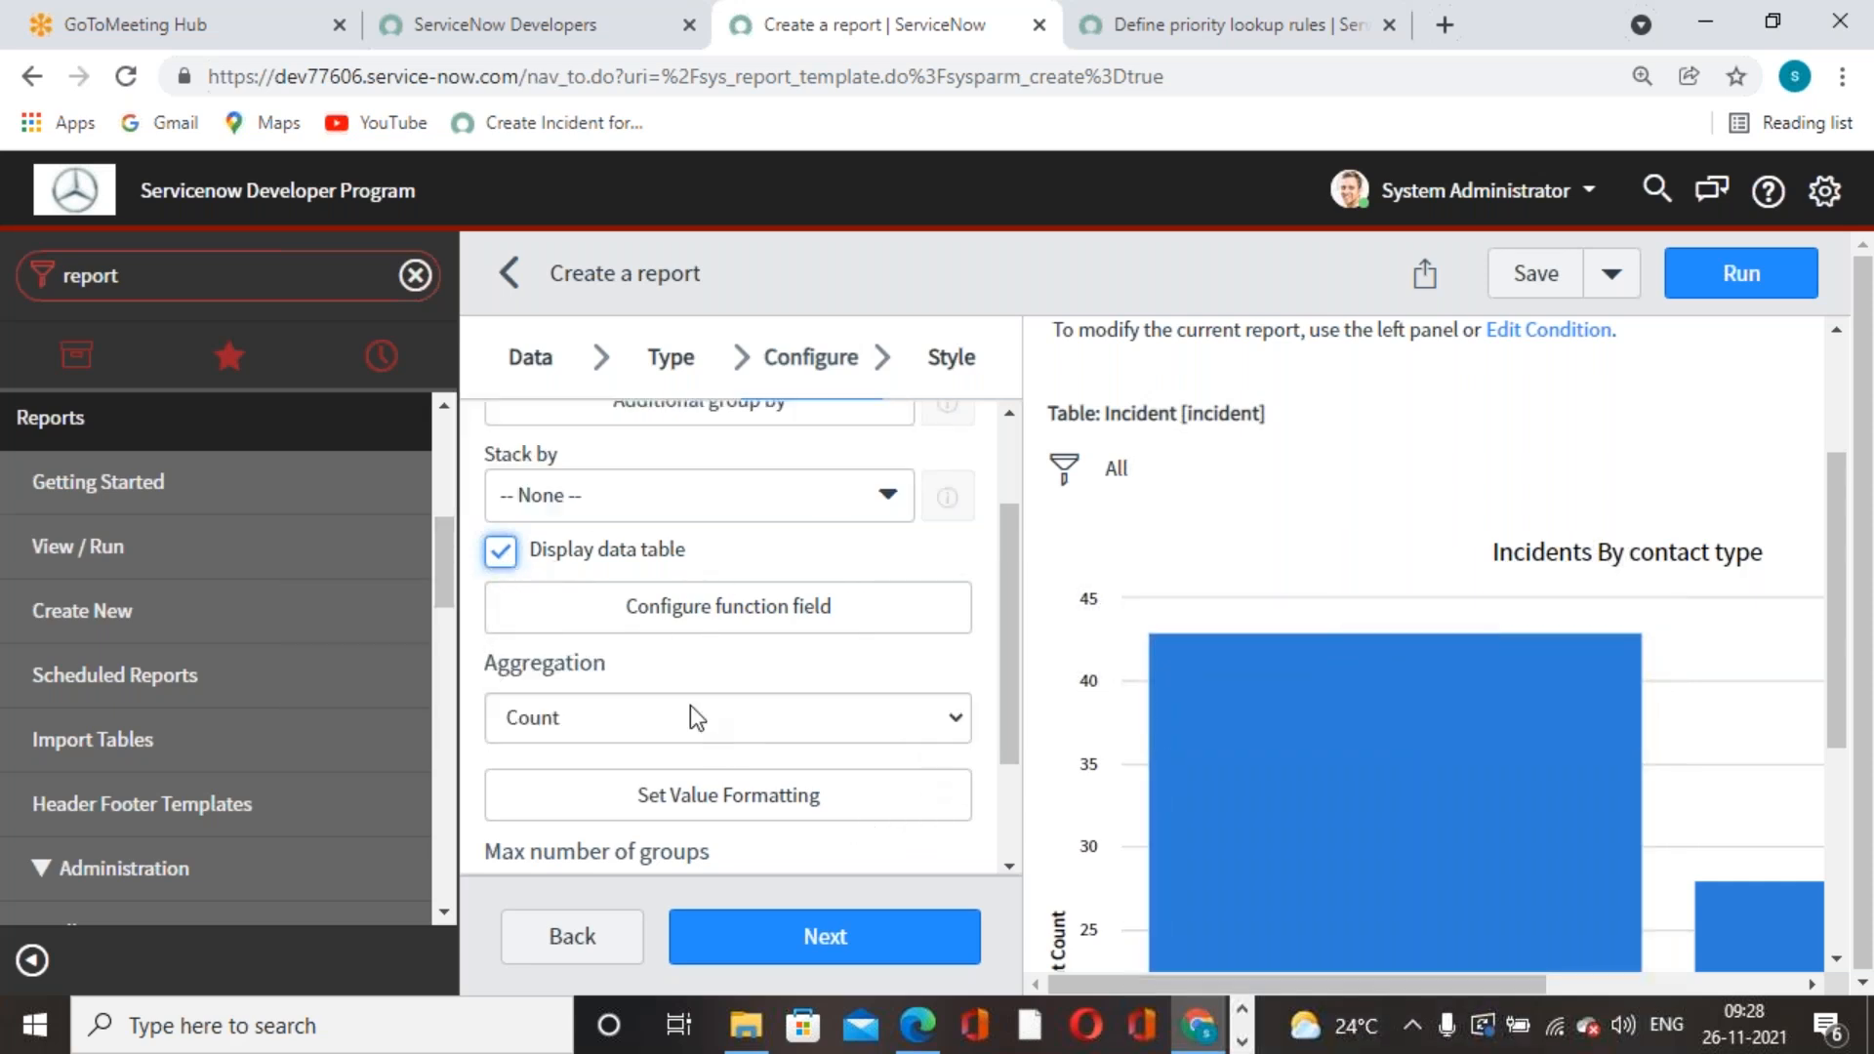
click(730, 739)
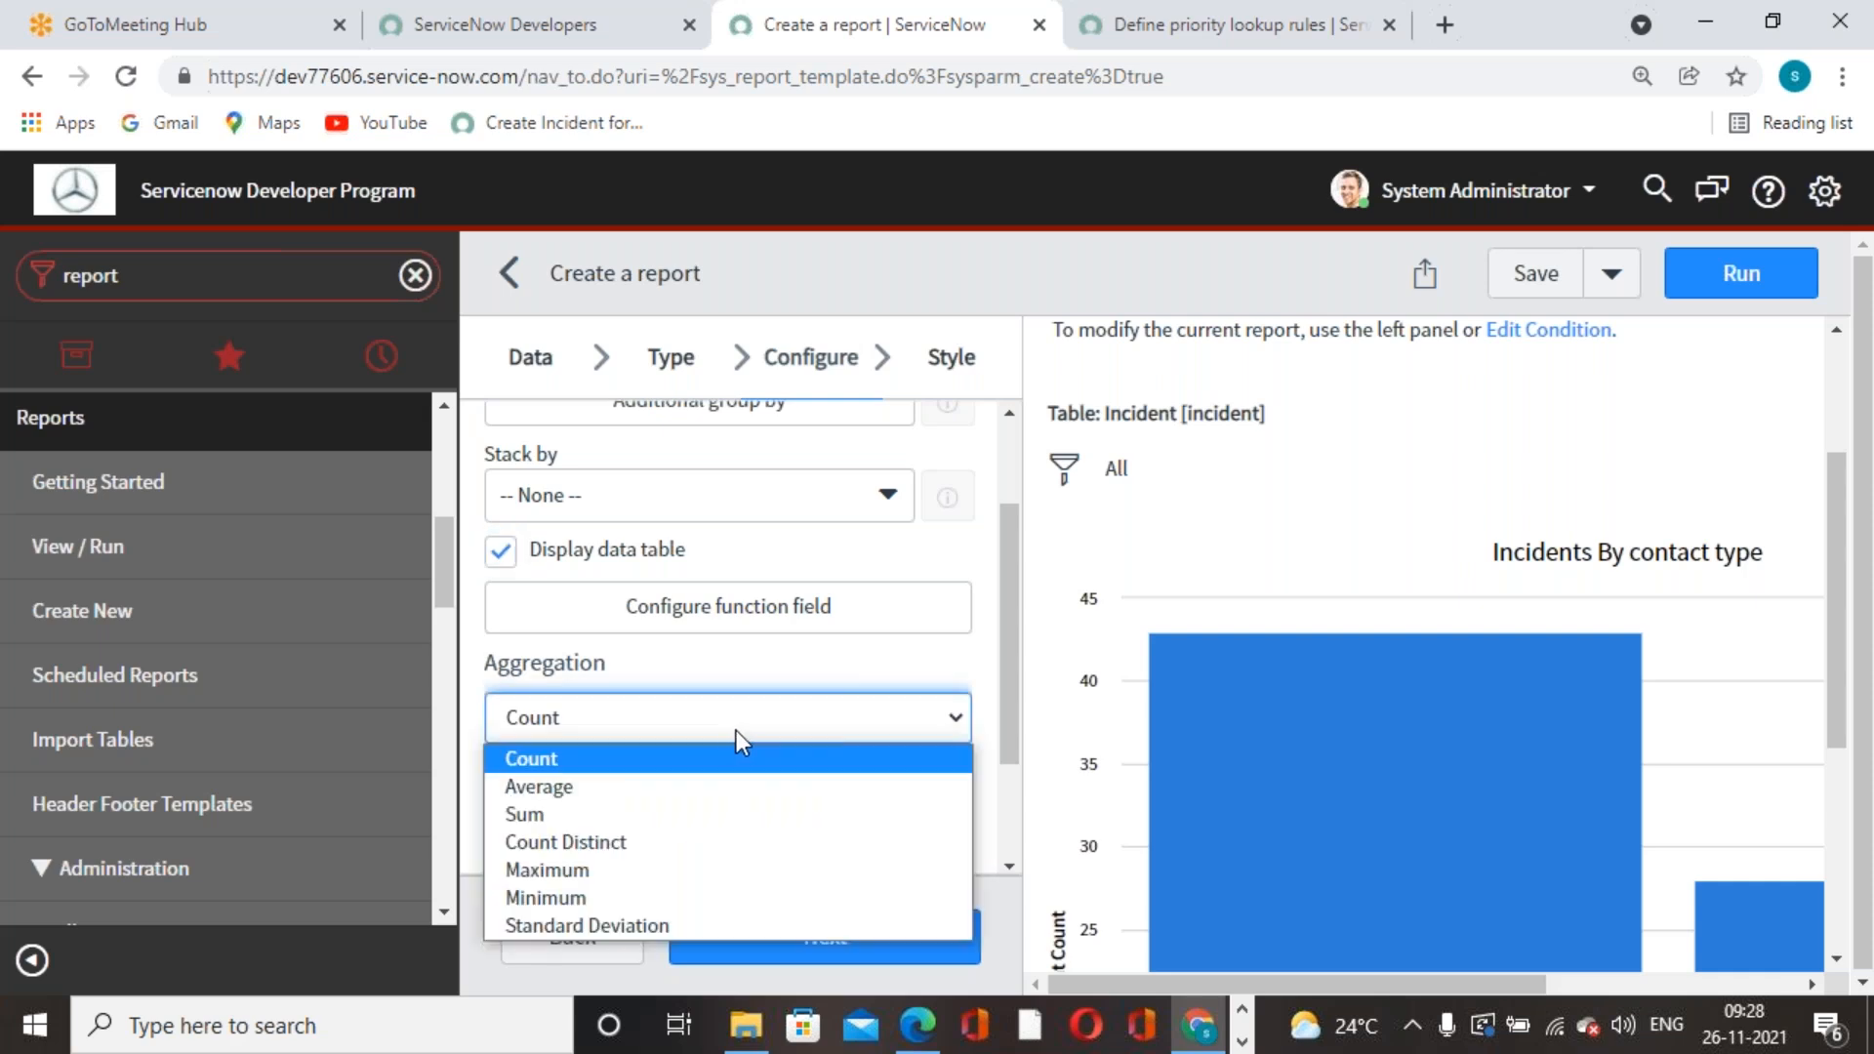
click(739, 724)
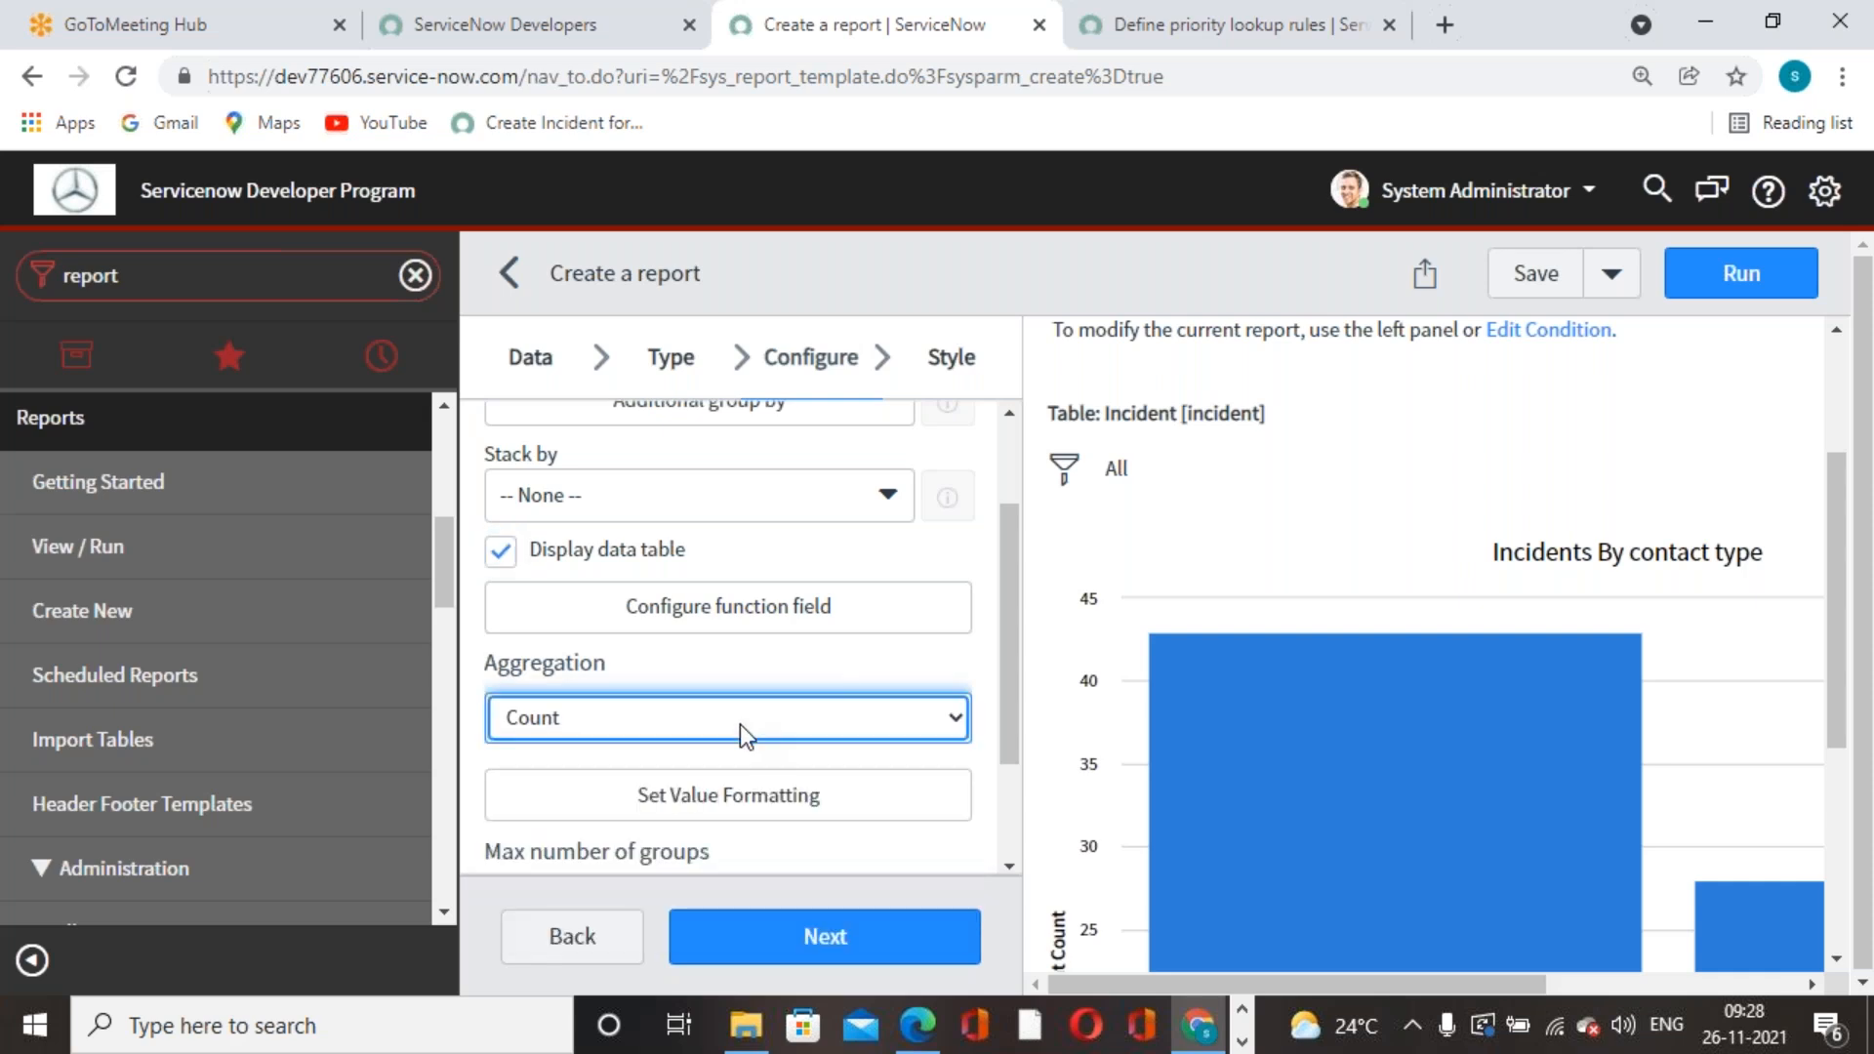
scroll(593, 546, up, 3)
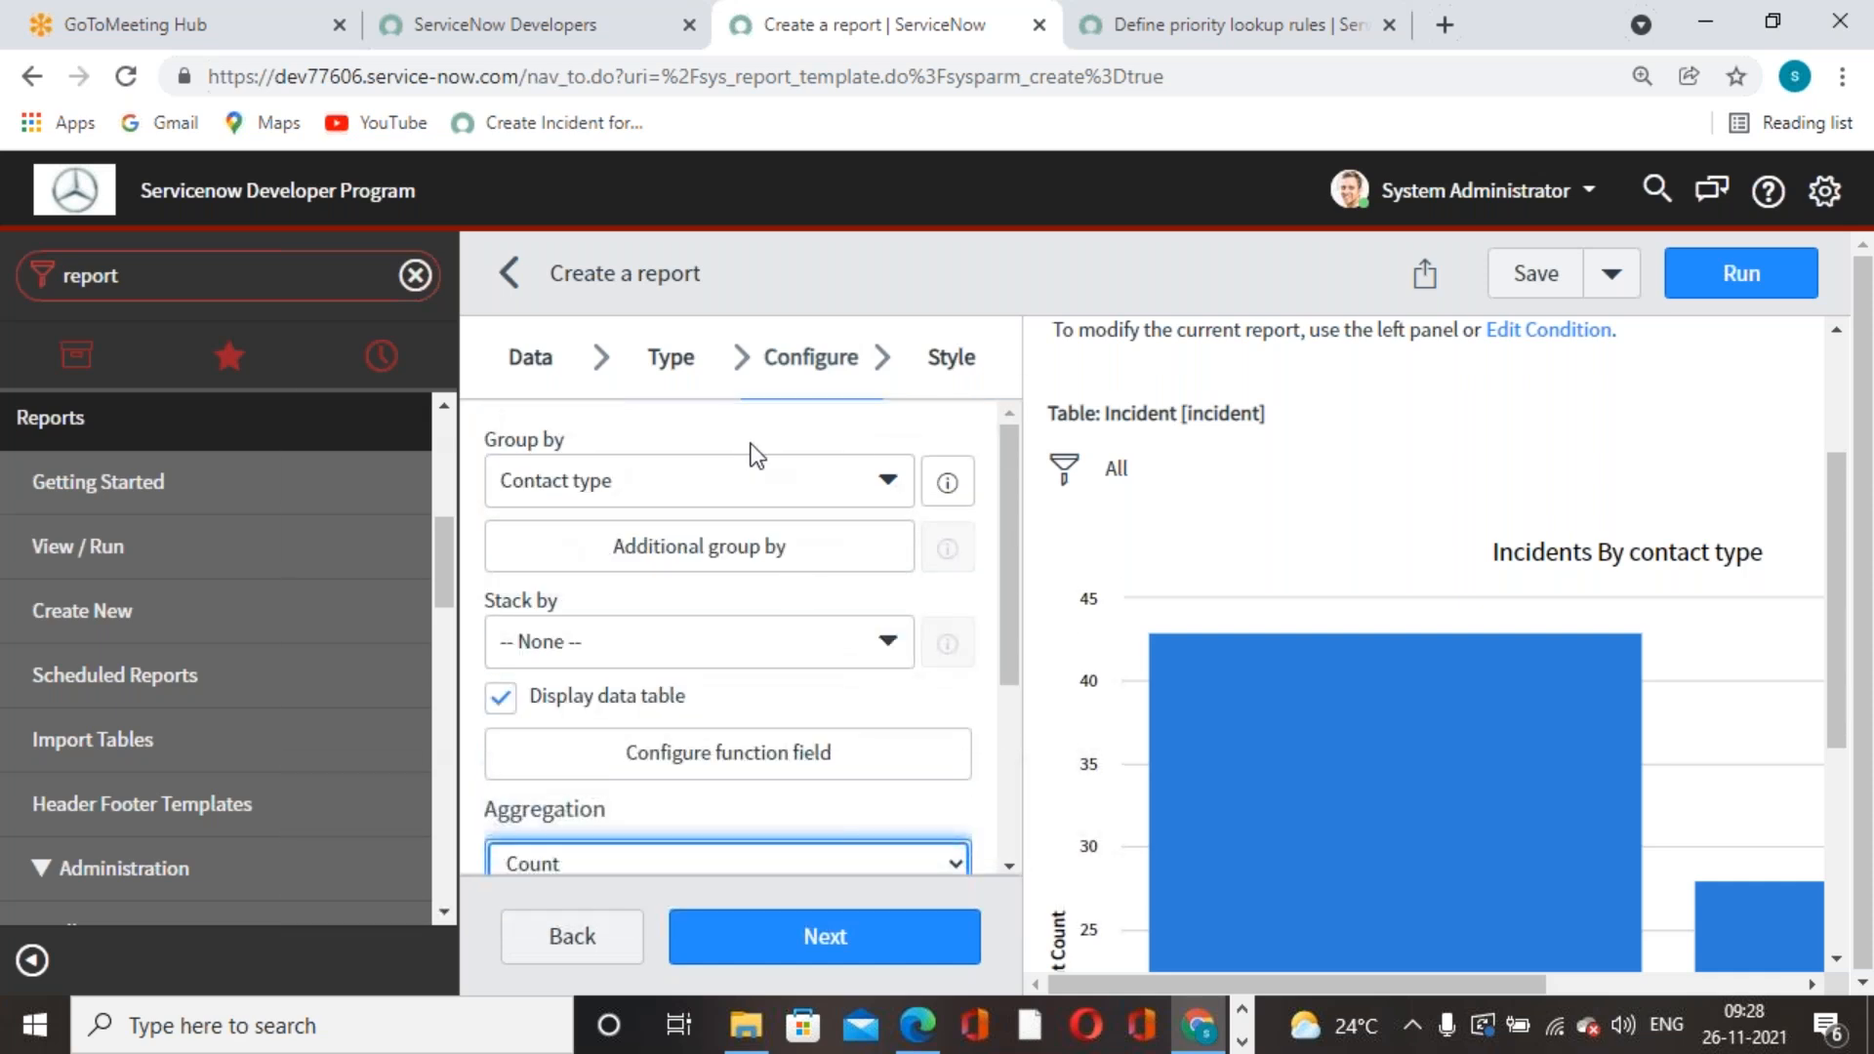
scroll(747, 441, down, 4)
- Advance to the Style step and look over its styling options
click(803, 943)
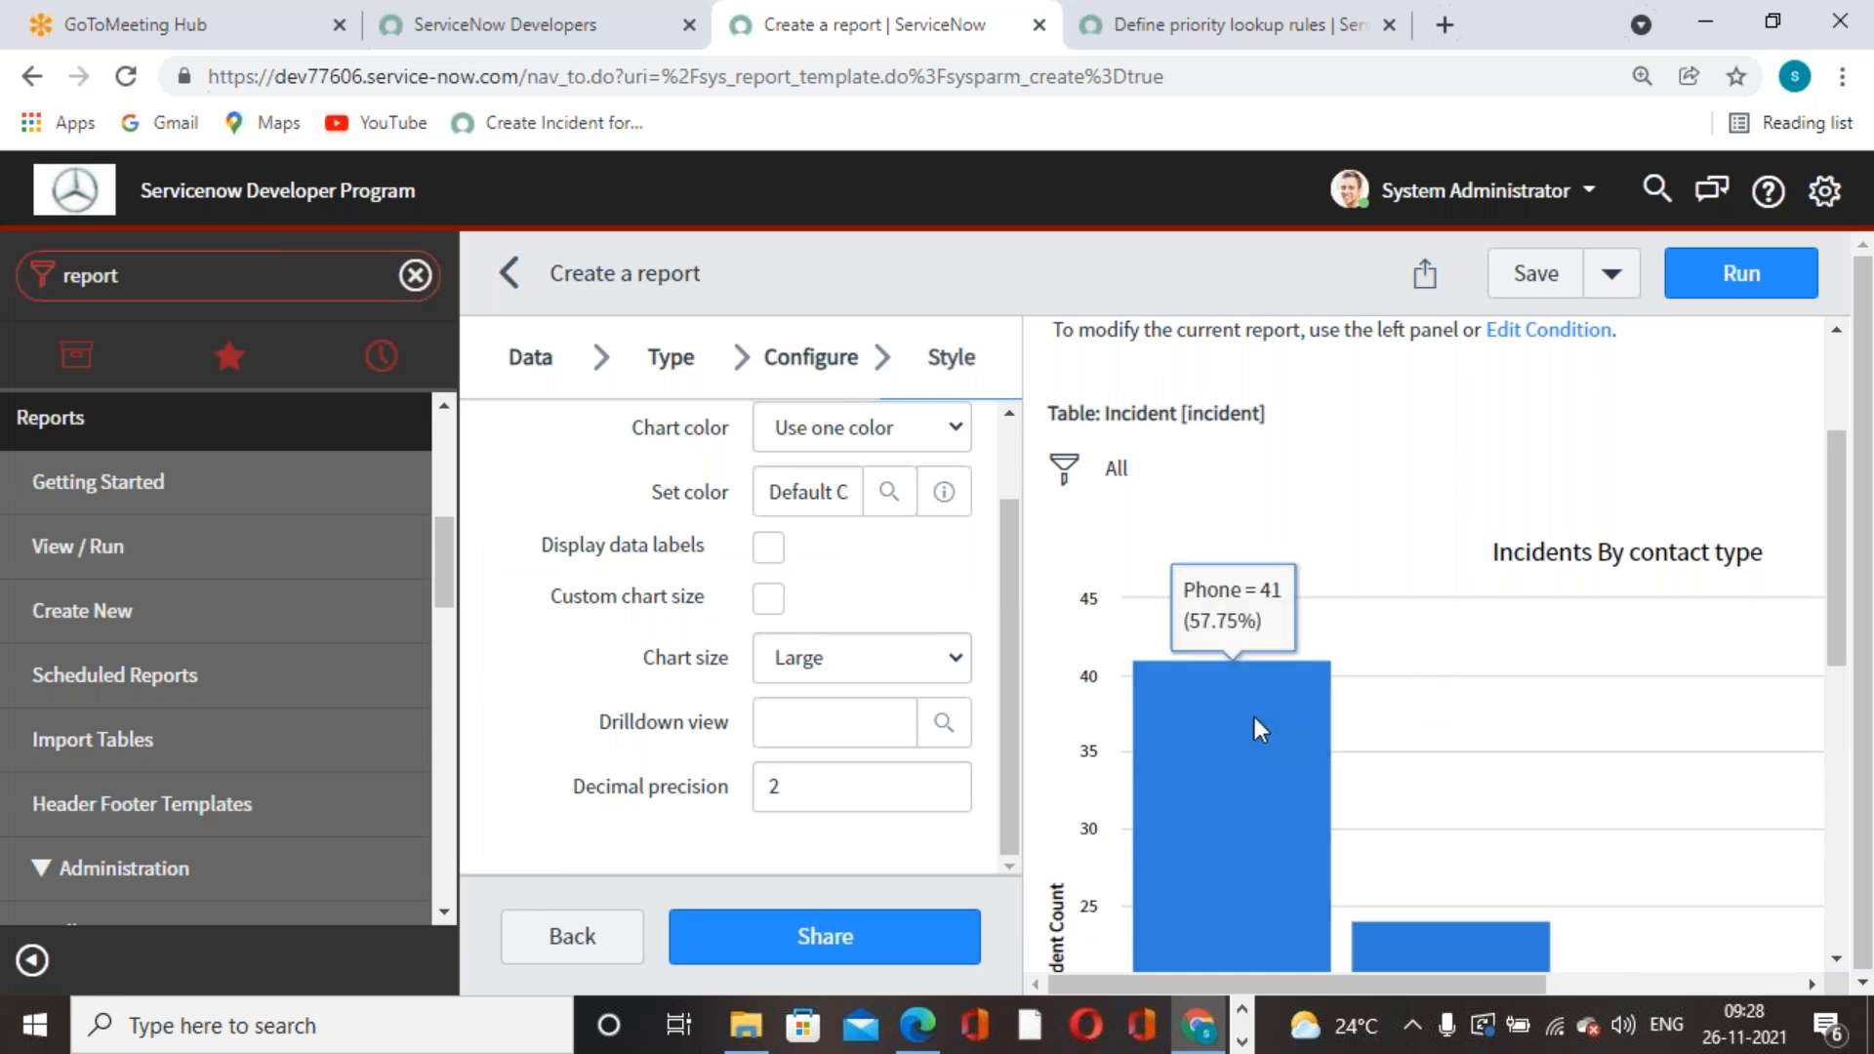
scroll(1249, 723, down, 3)
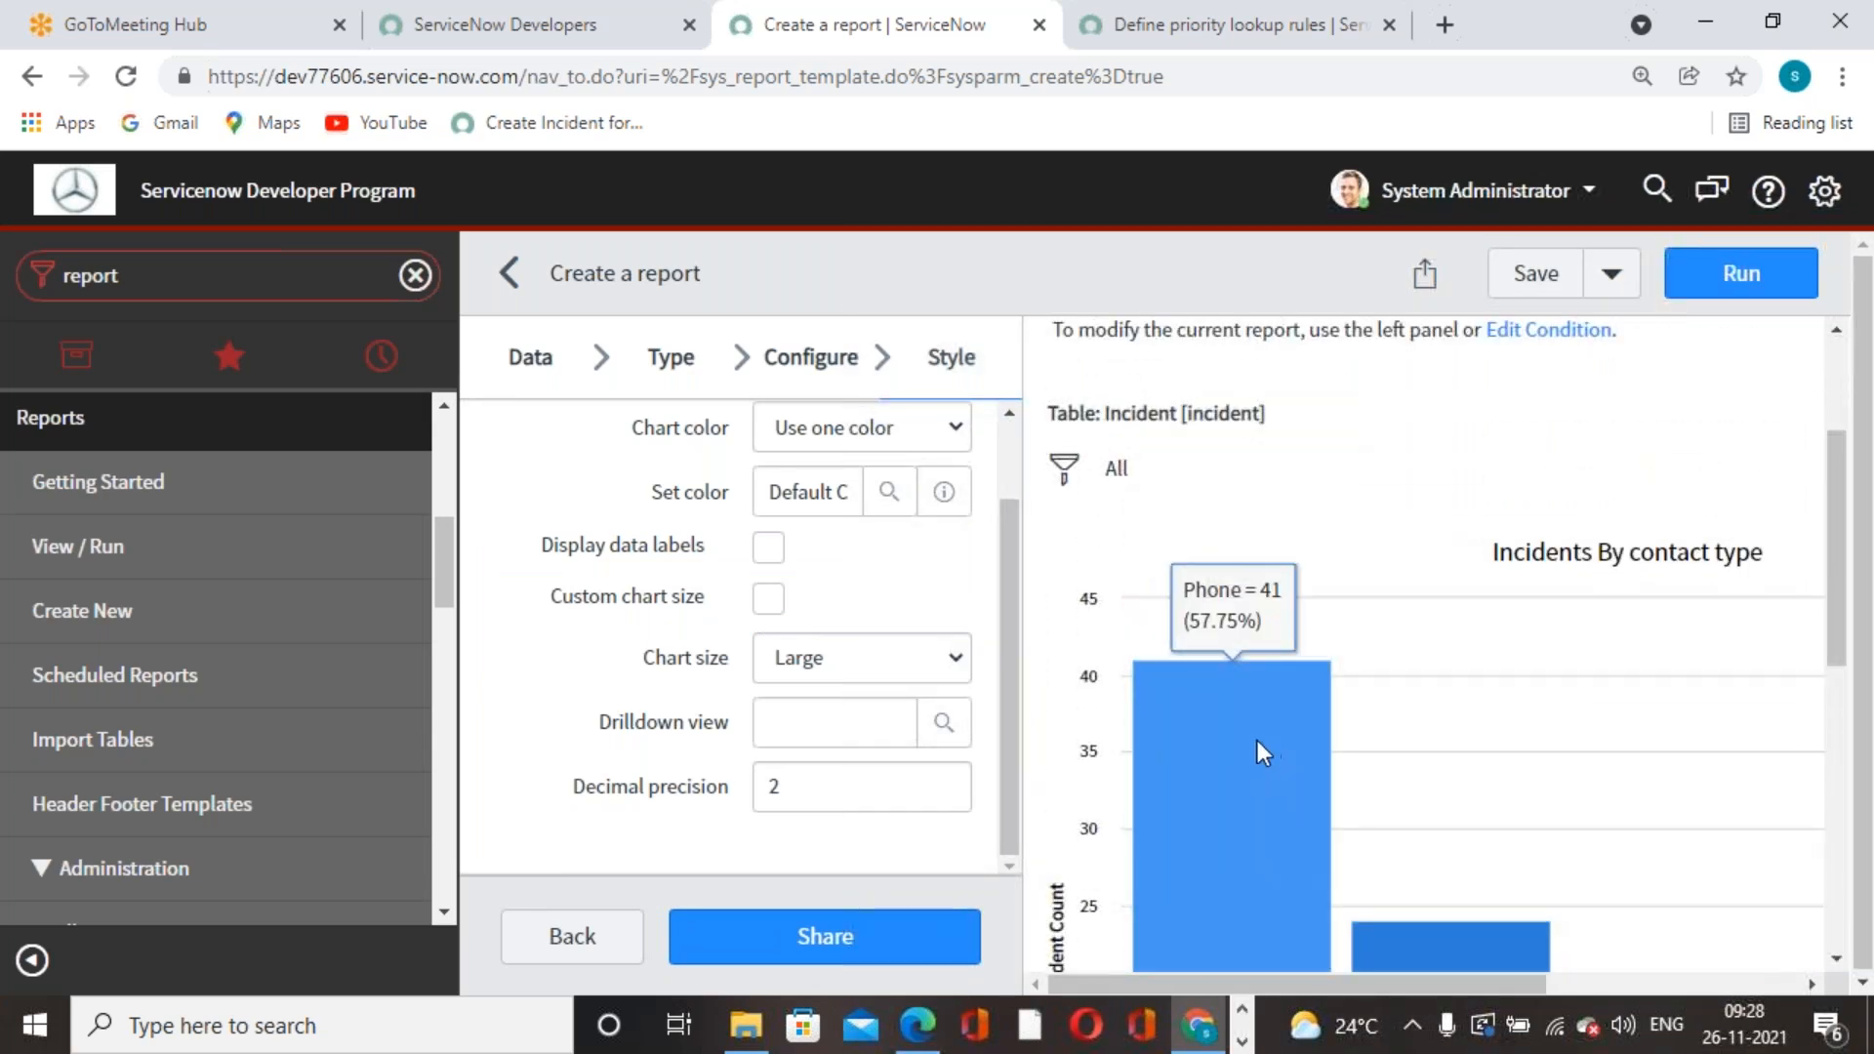
scroll(1401, 740, down, 3)
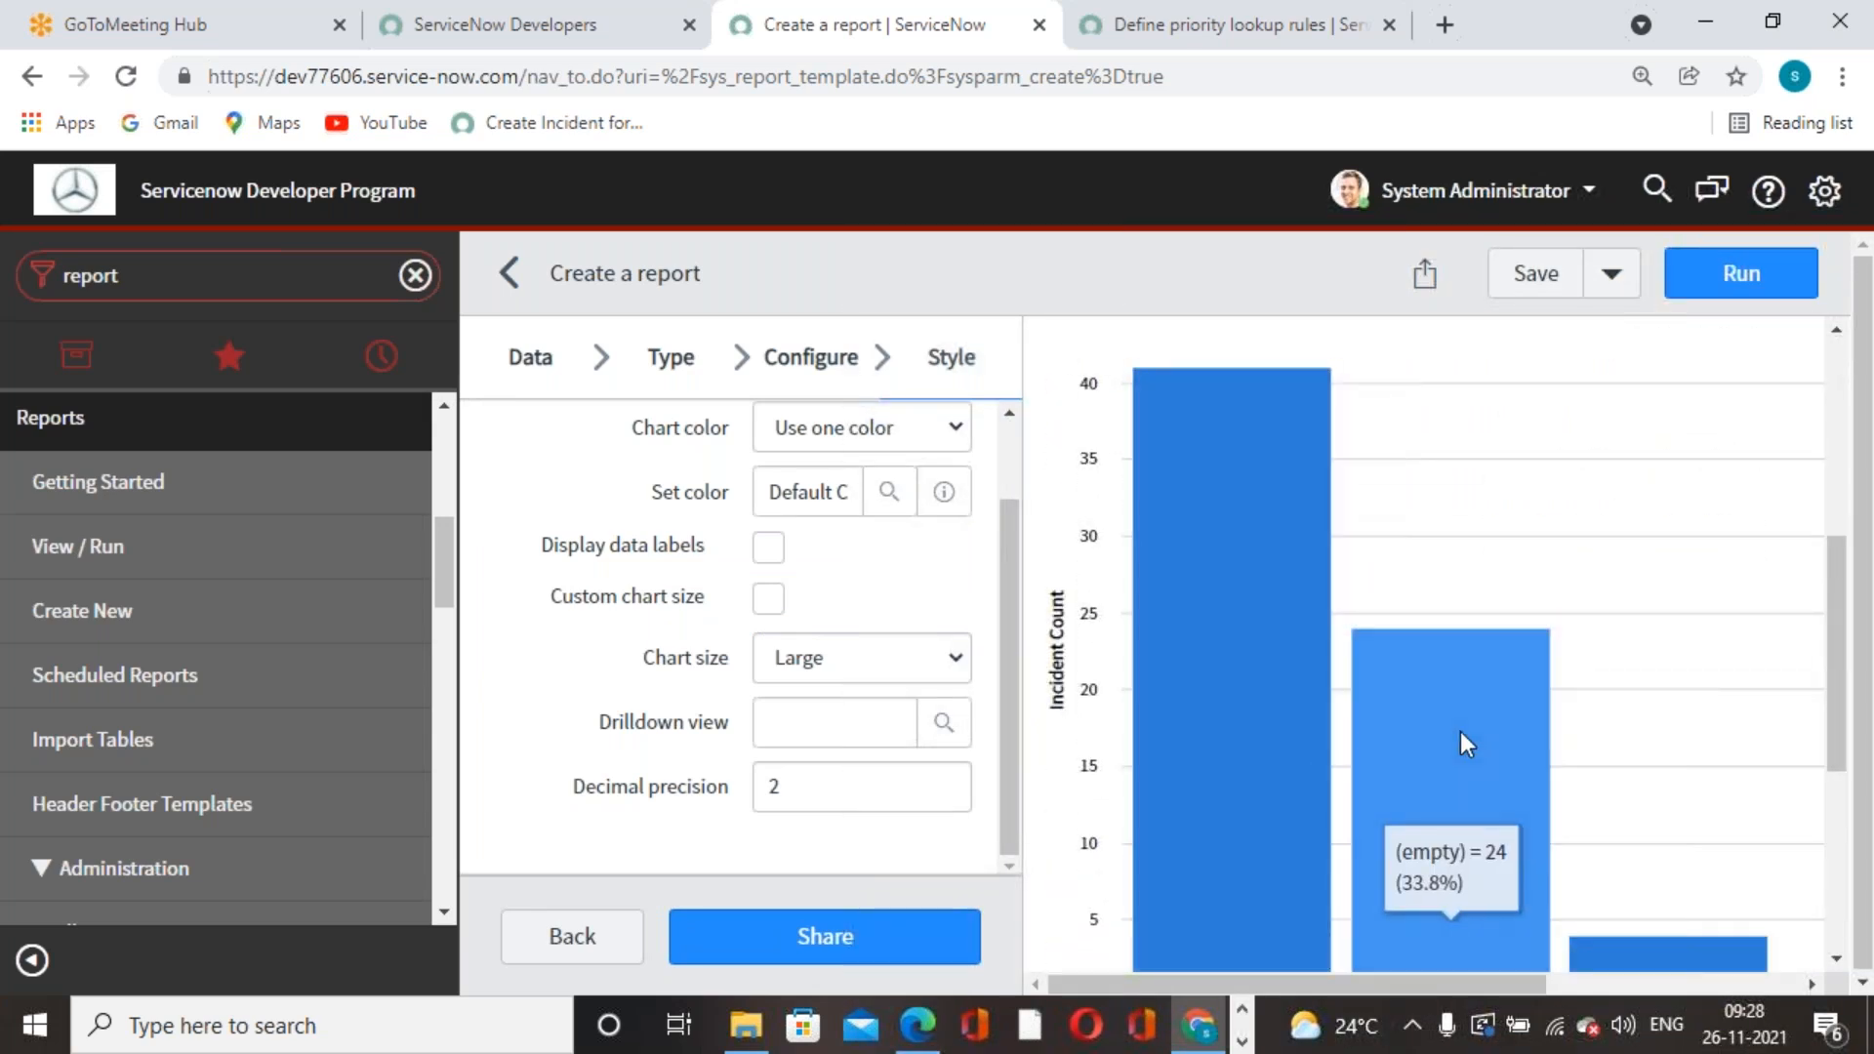
scroll(1532, 742, down, 4)
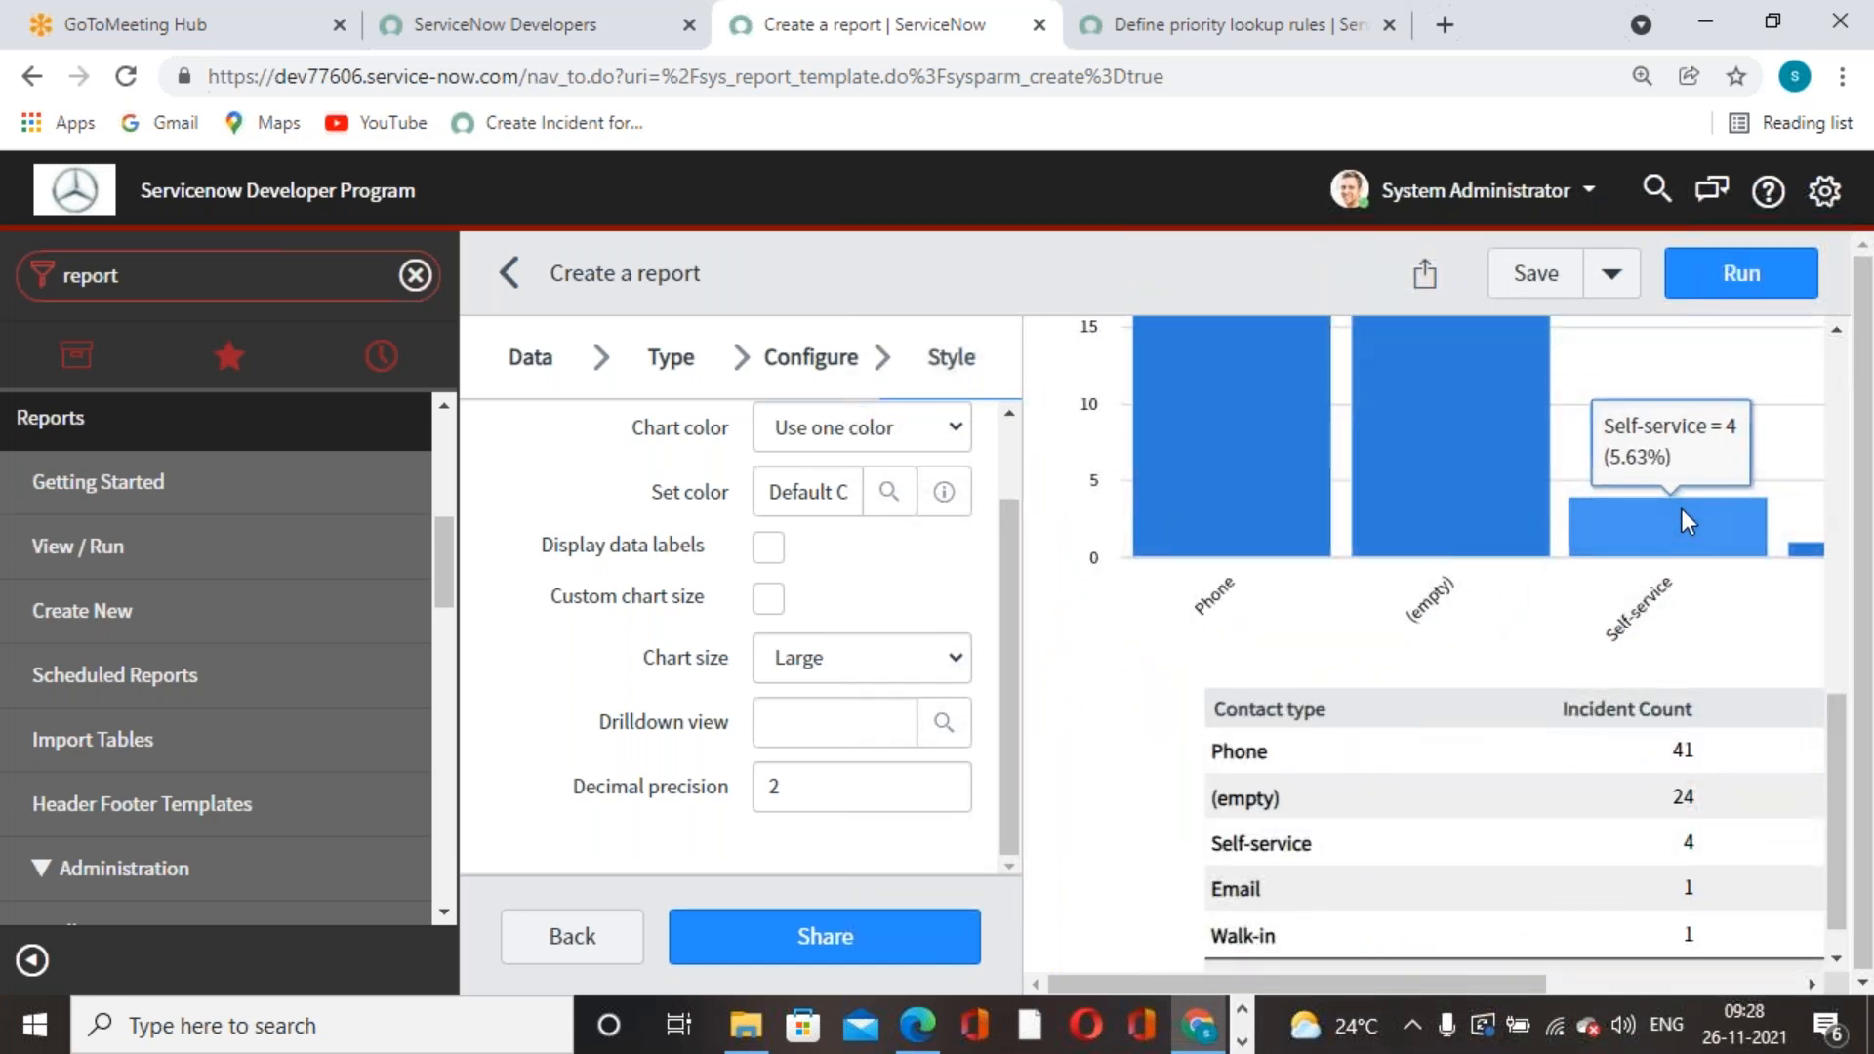
mouse_move(1811, 548)
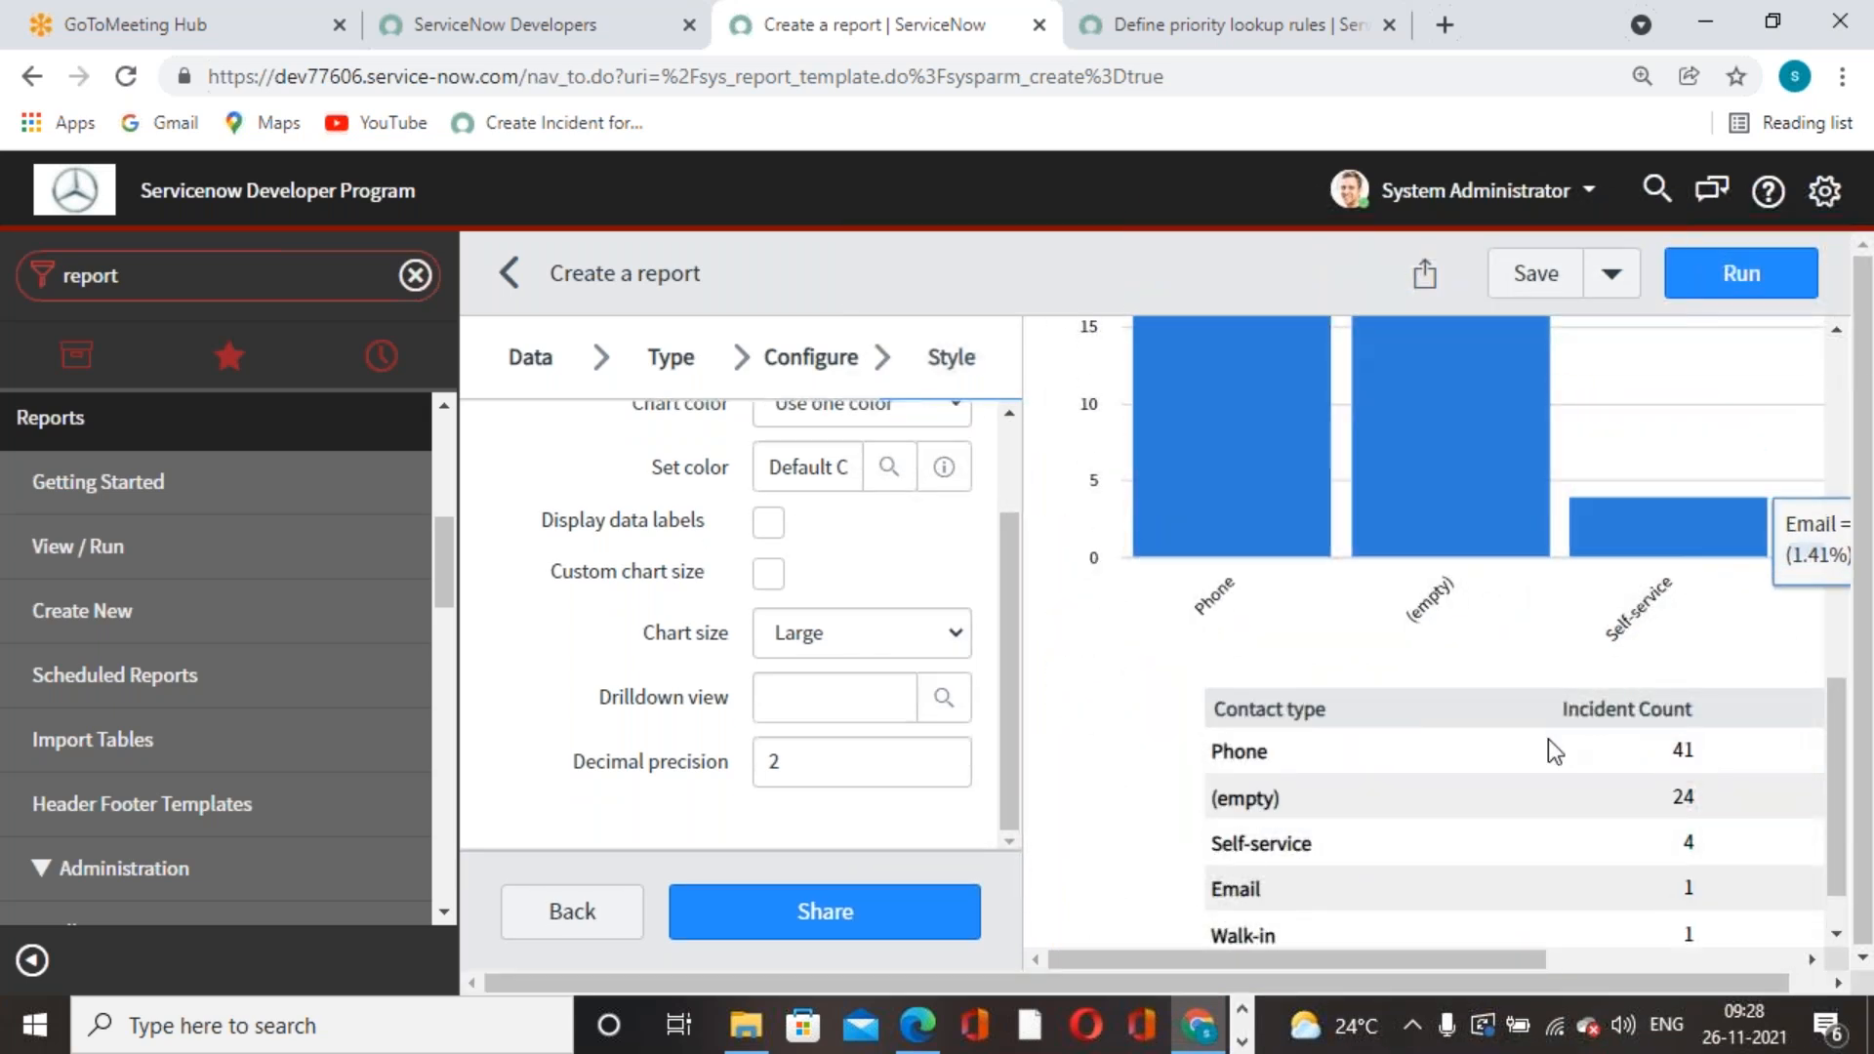
scroll(1219, 780, up, 7)
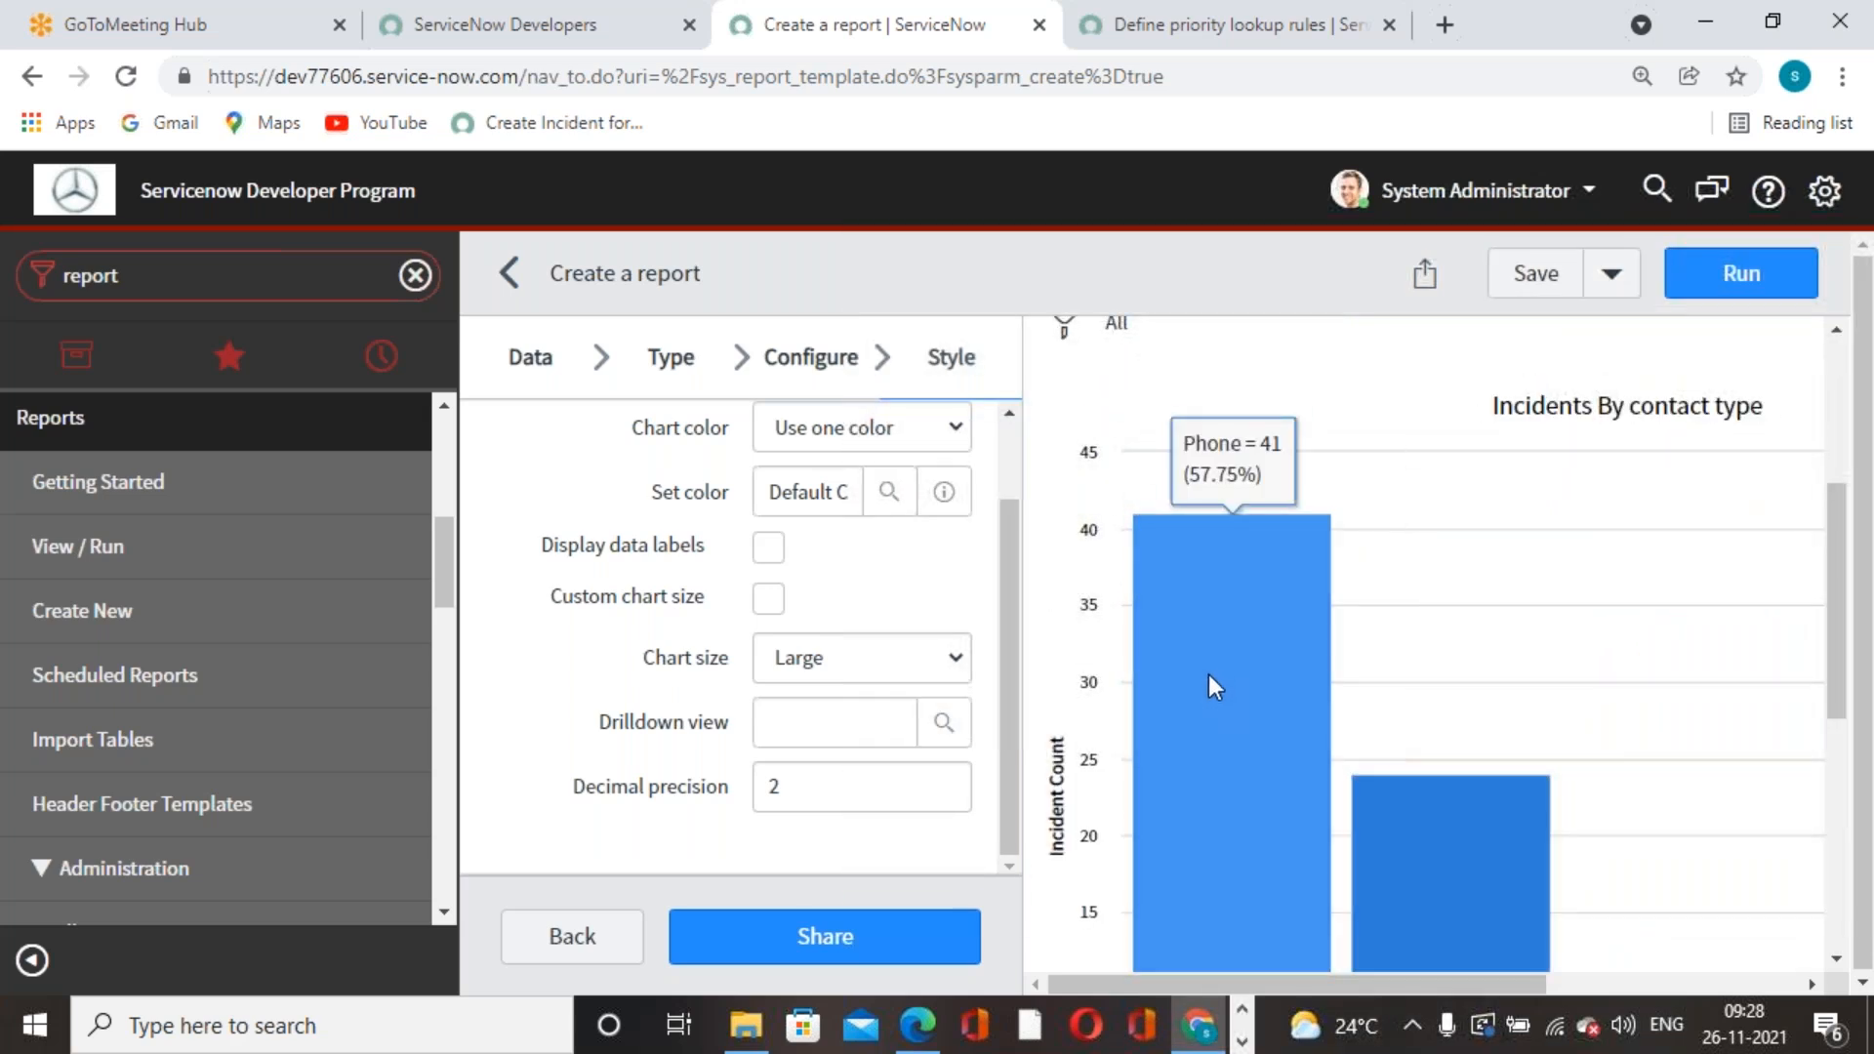
scroll(1210, 693, down, 2)
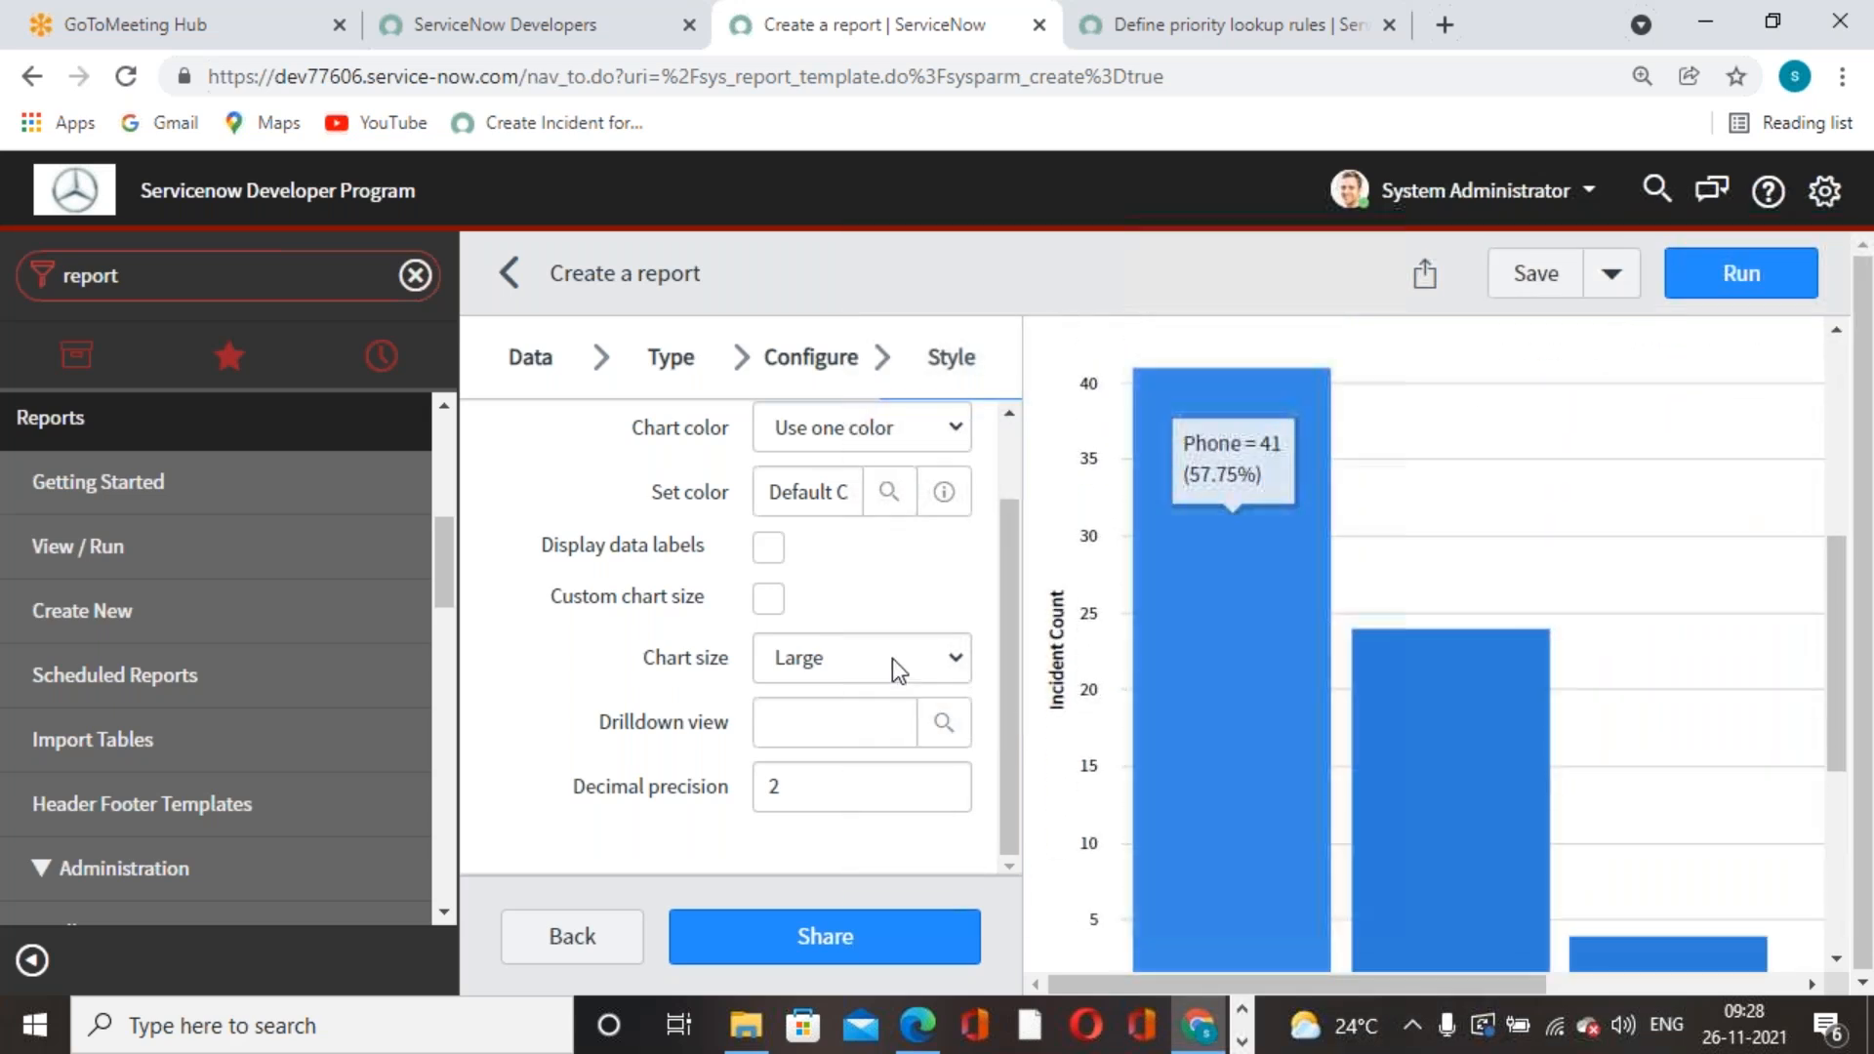
scroll(892, 659, up, 1)
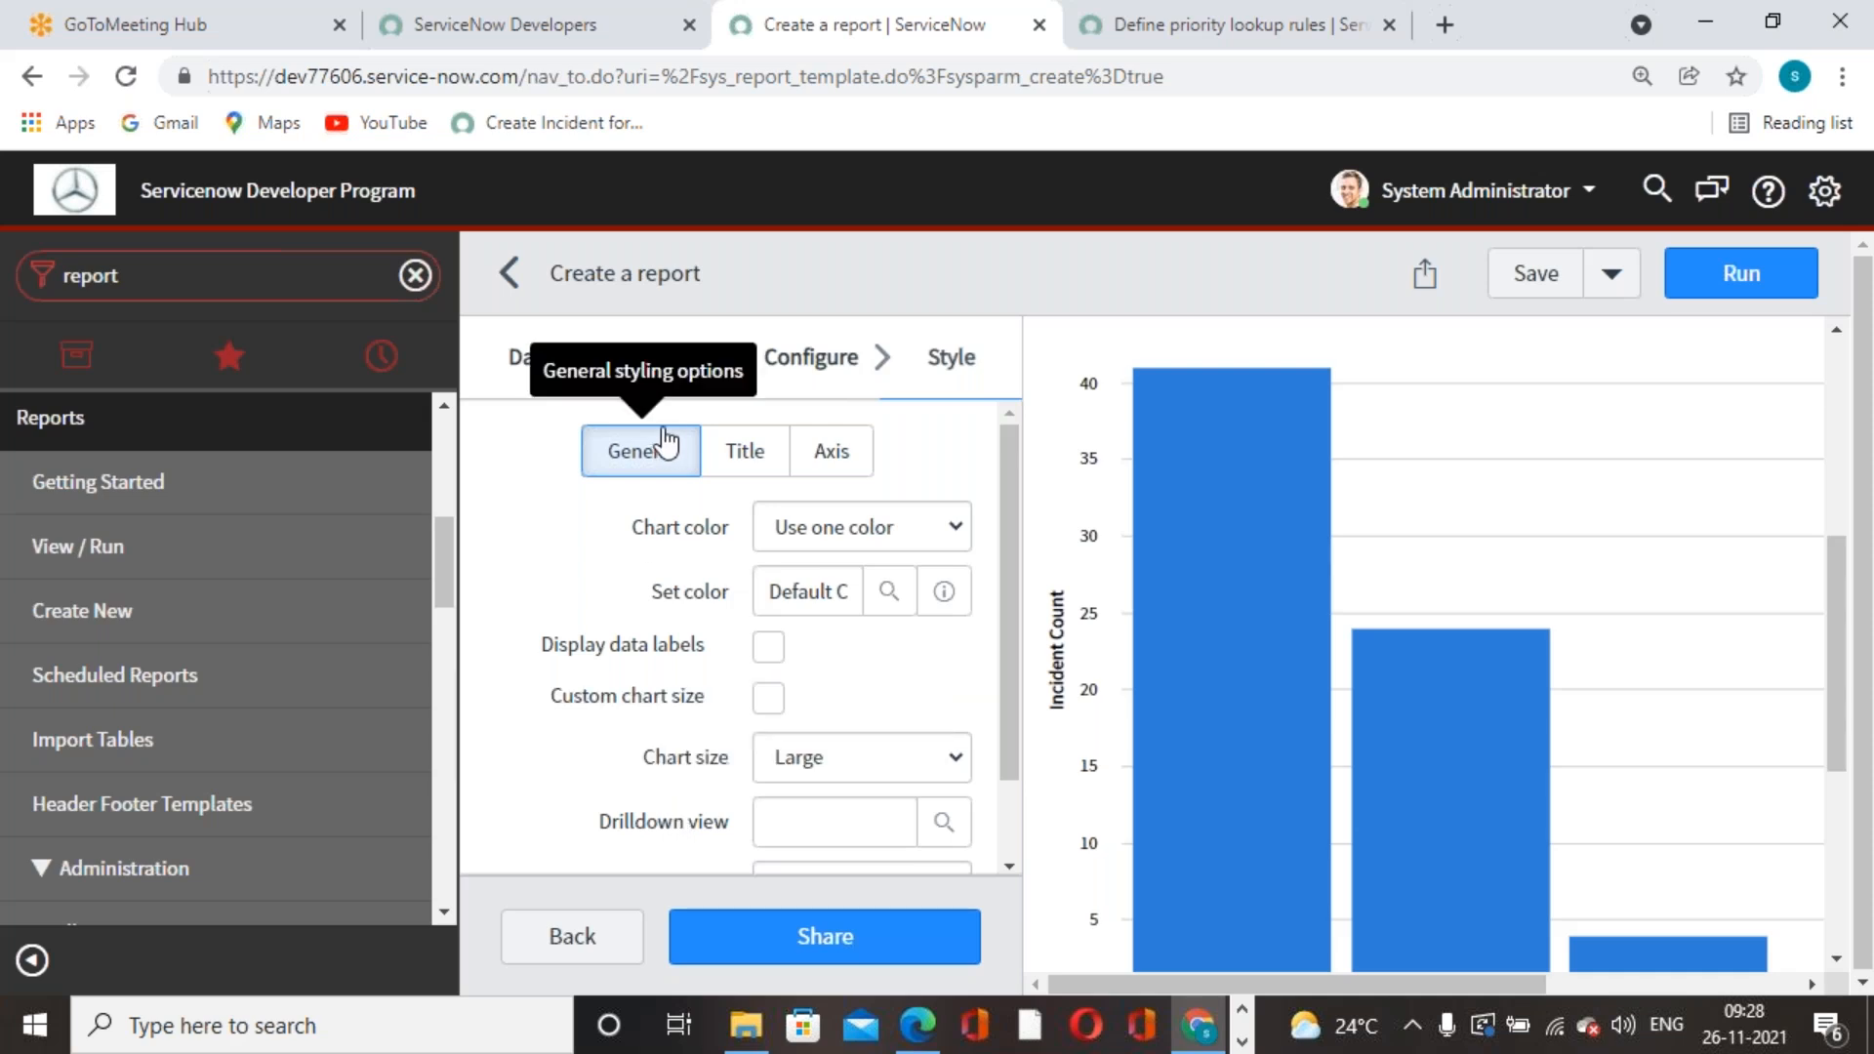
- Colour the bars with the Greens dark to light (3) palette, label values inside the bars, and save
click(962, 529)
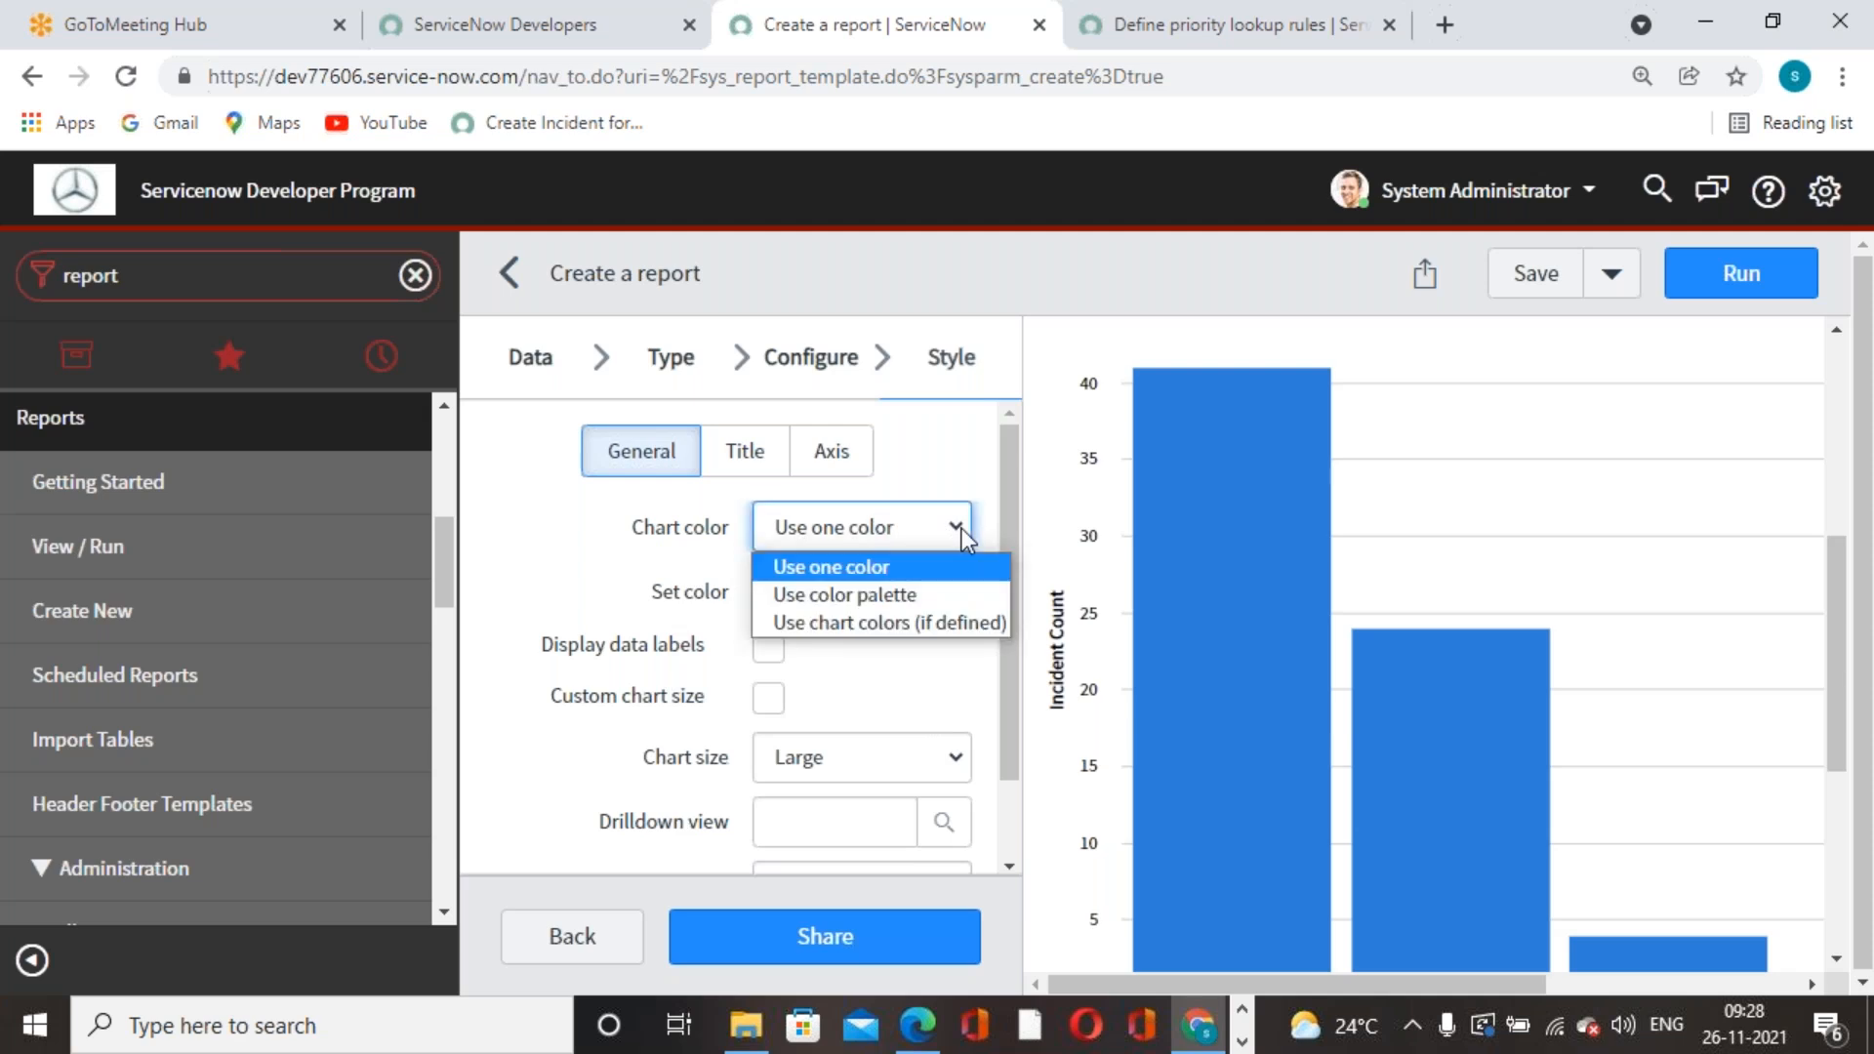
click(890, 603)
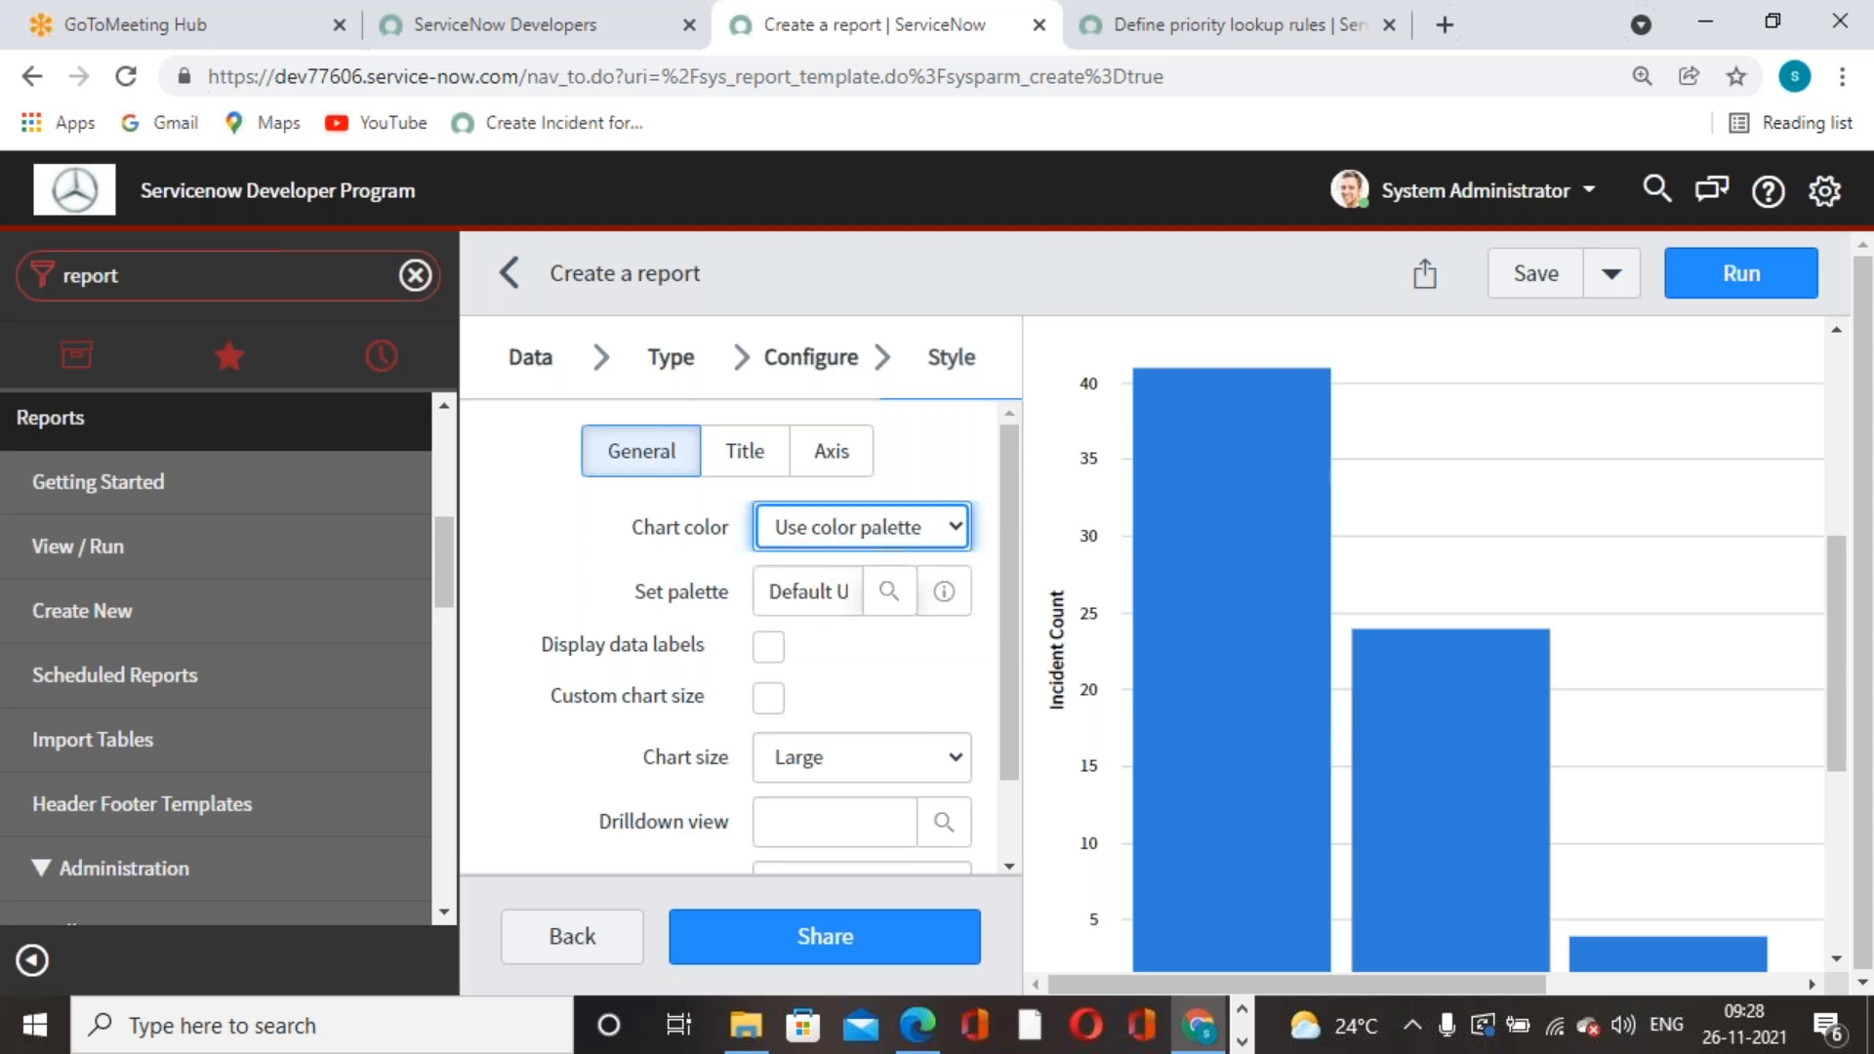
click(890, 594)
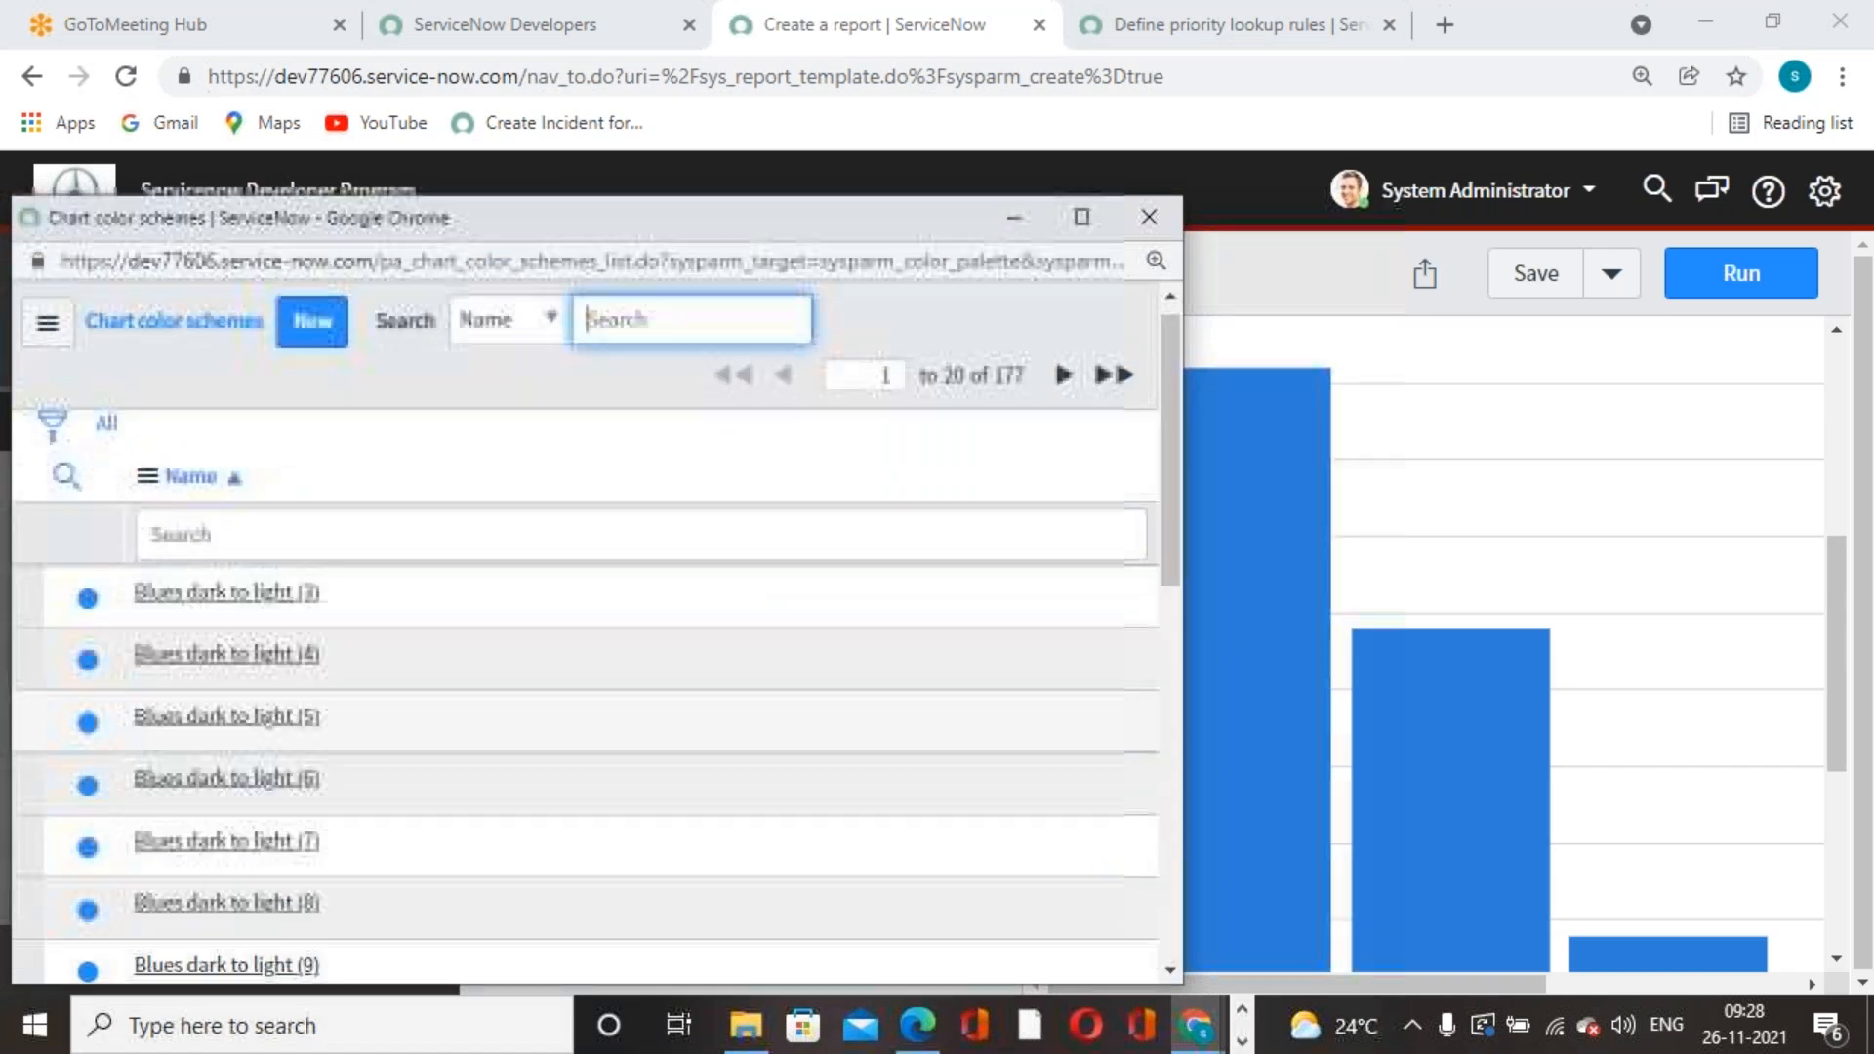
scroll(222, 836, down, 8)
click(278, 891)
click(944, 654)
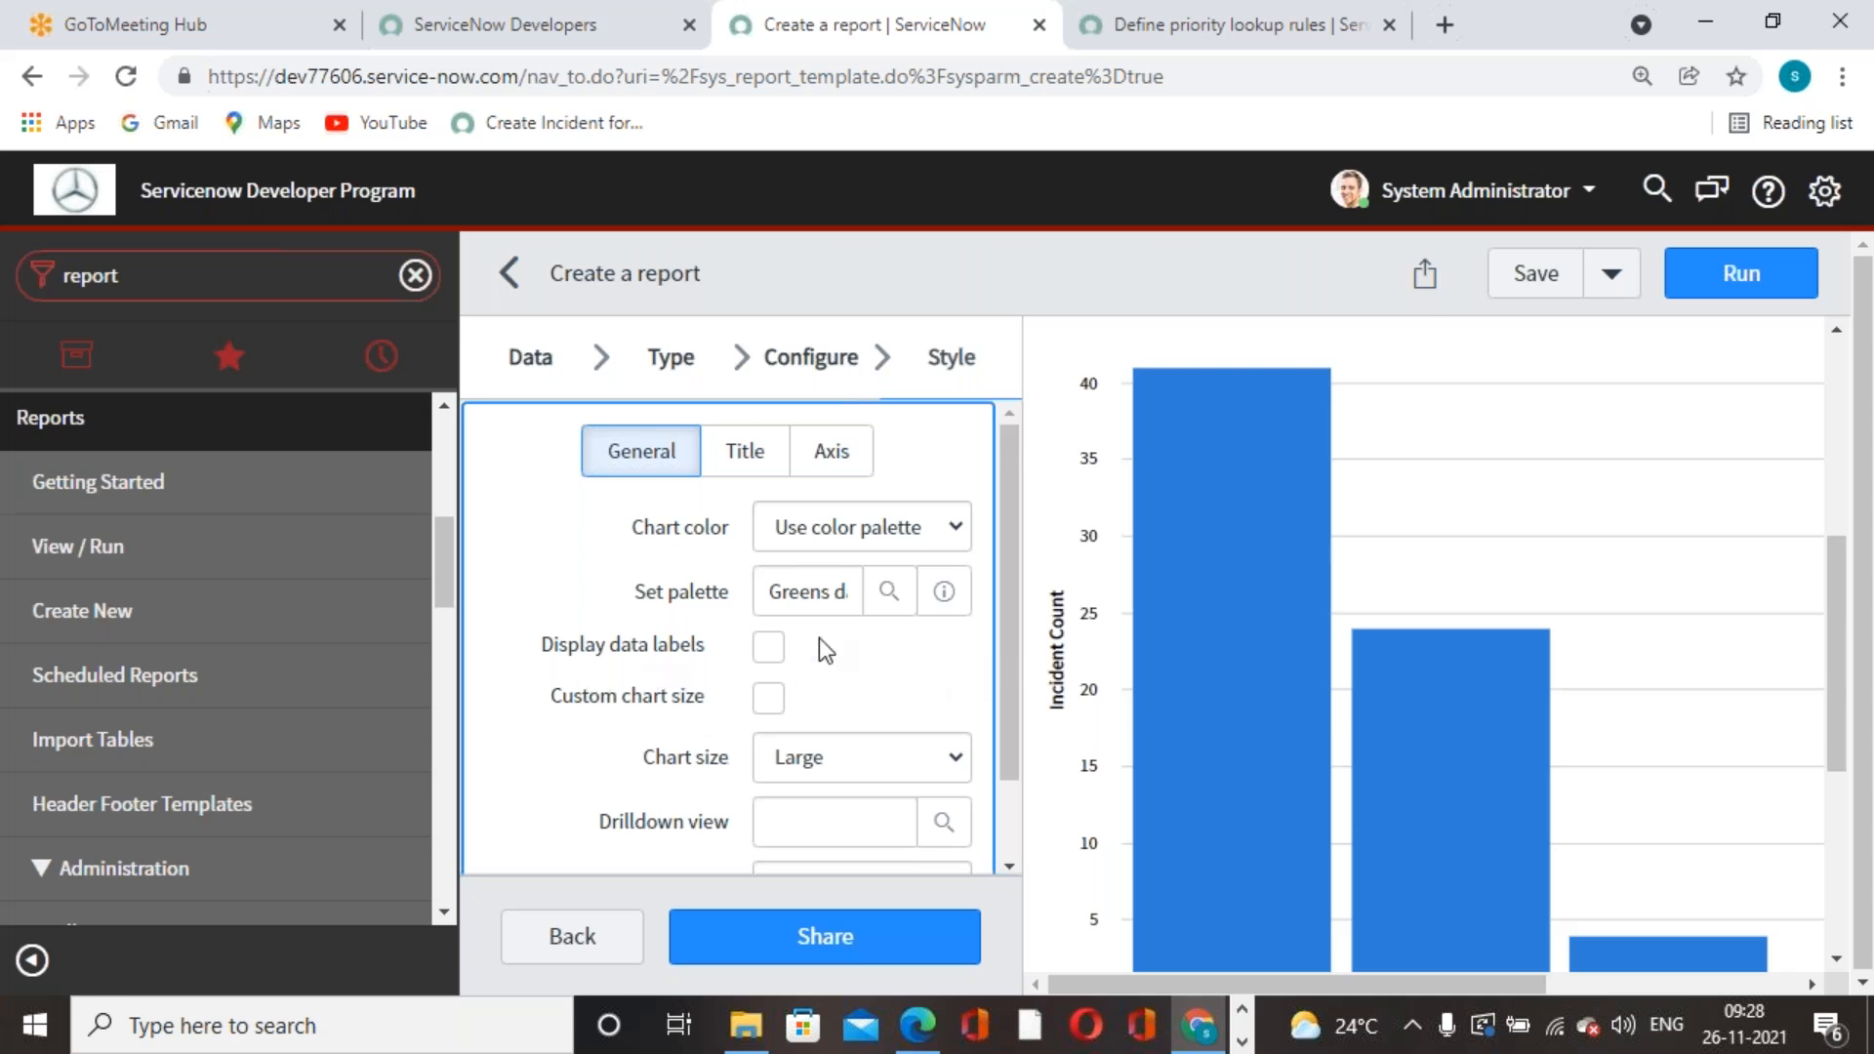
click(768, 650)
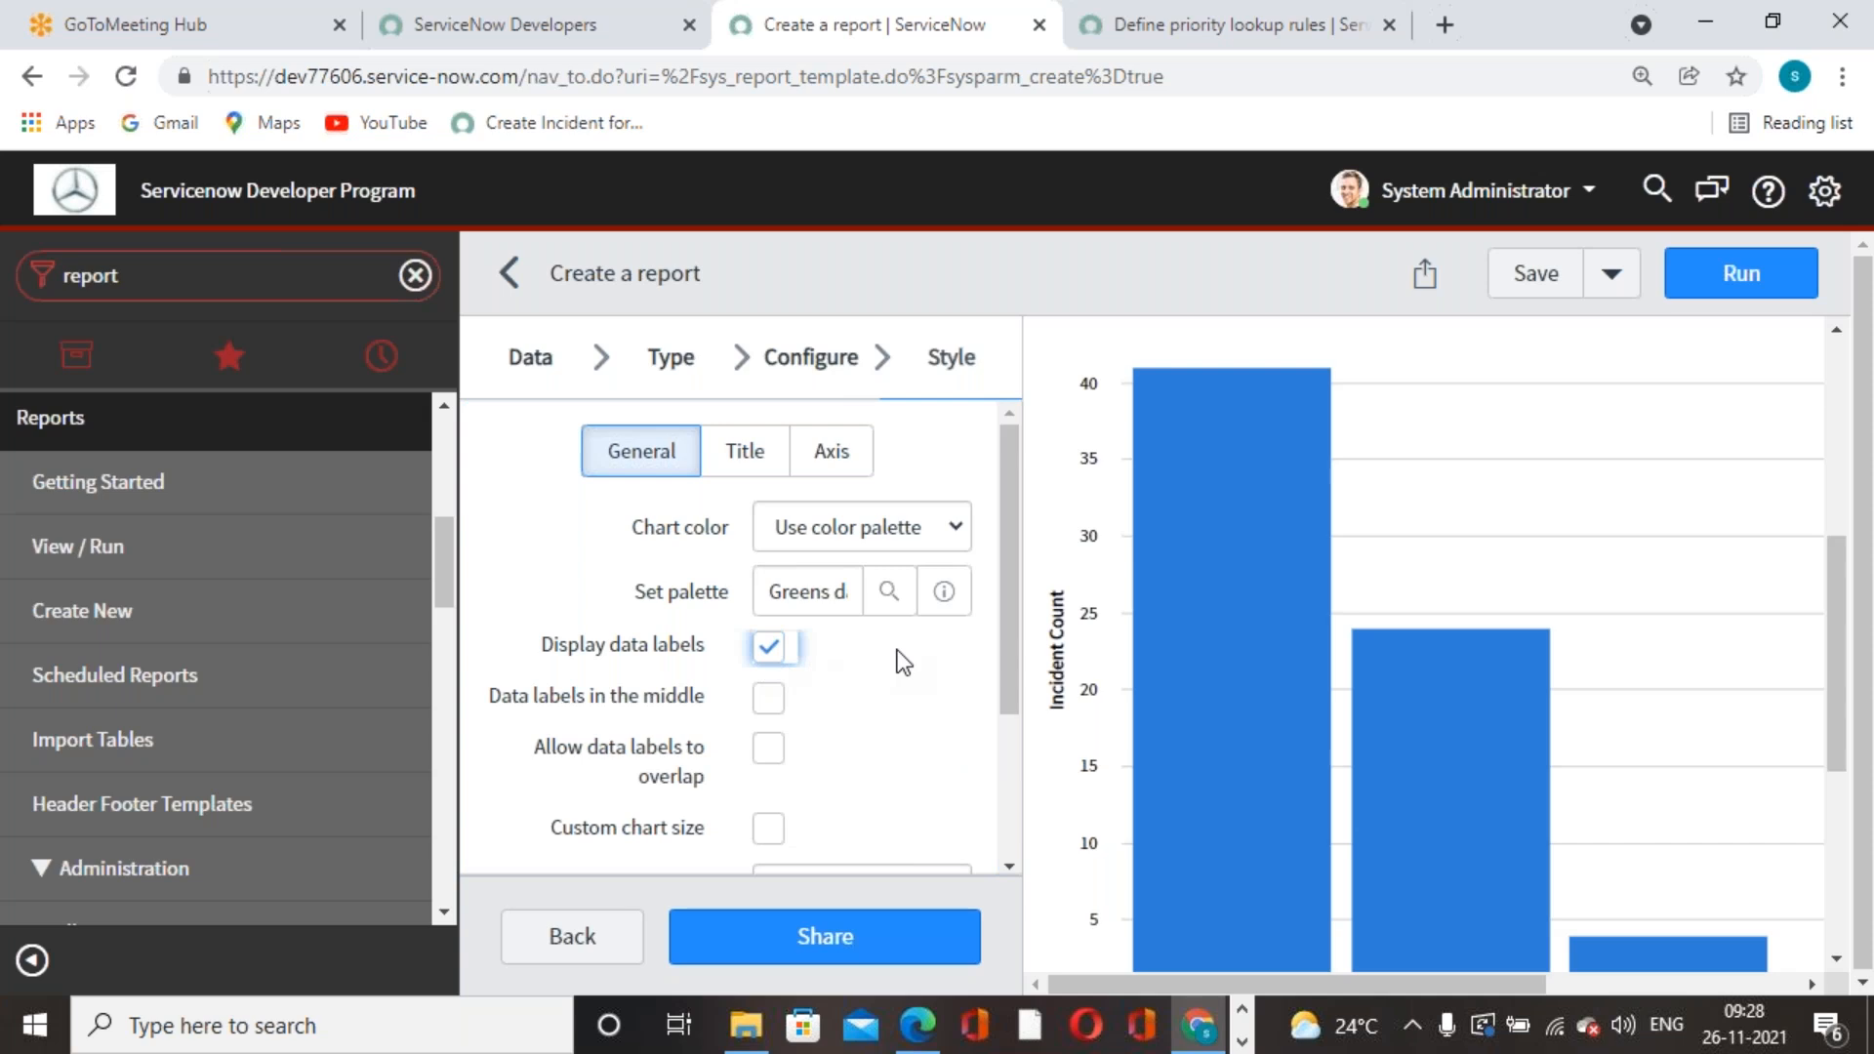
click(781, 698)
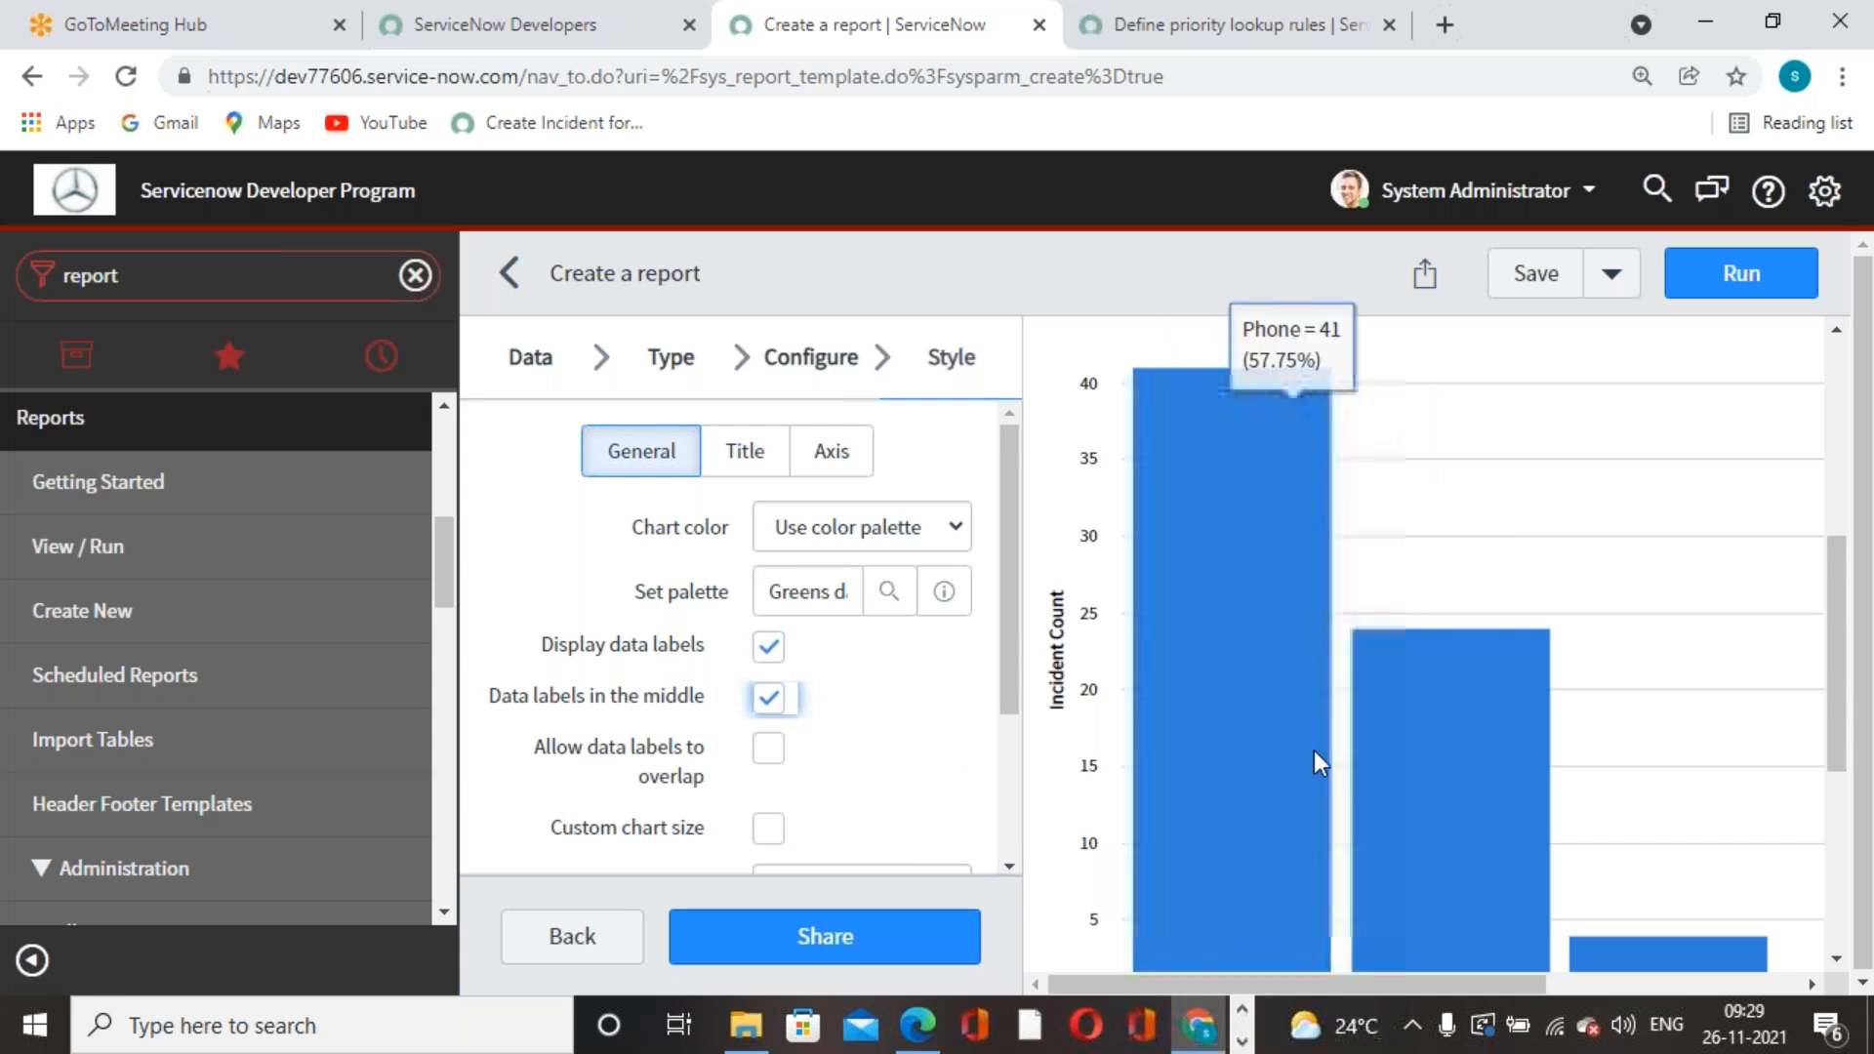
click(1559, 291)
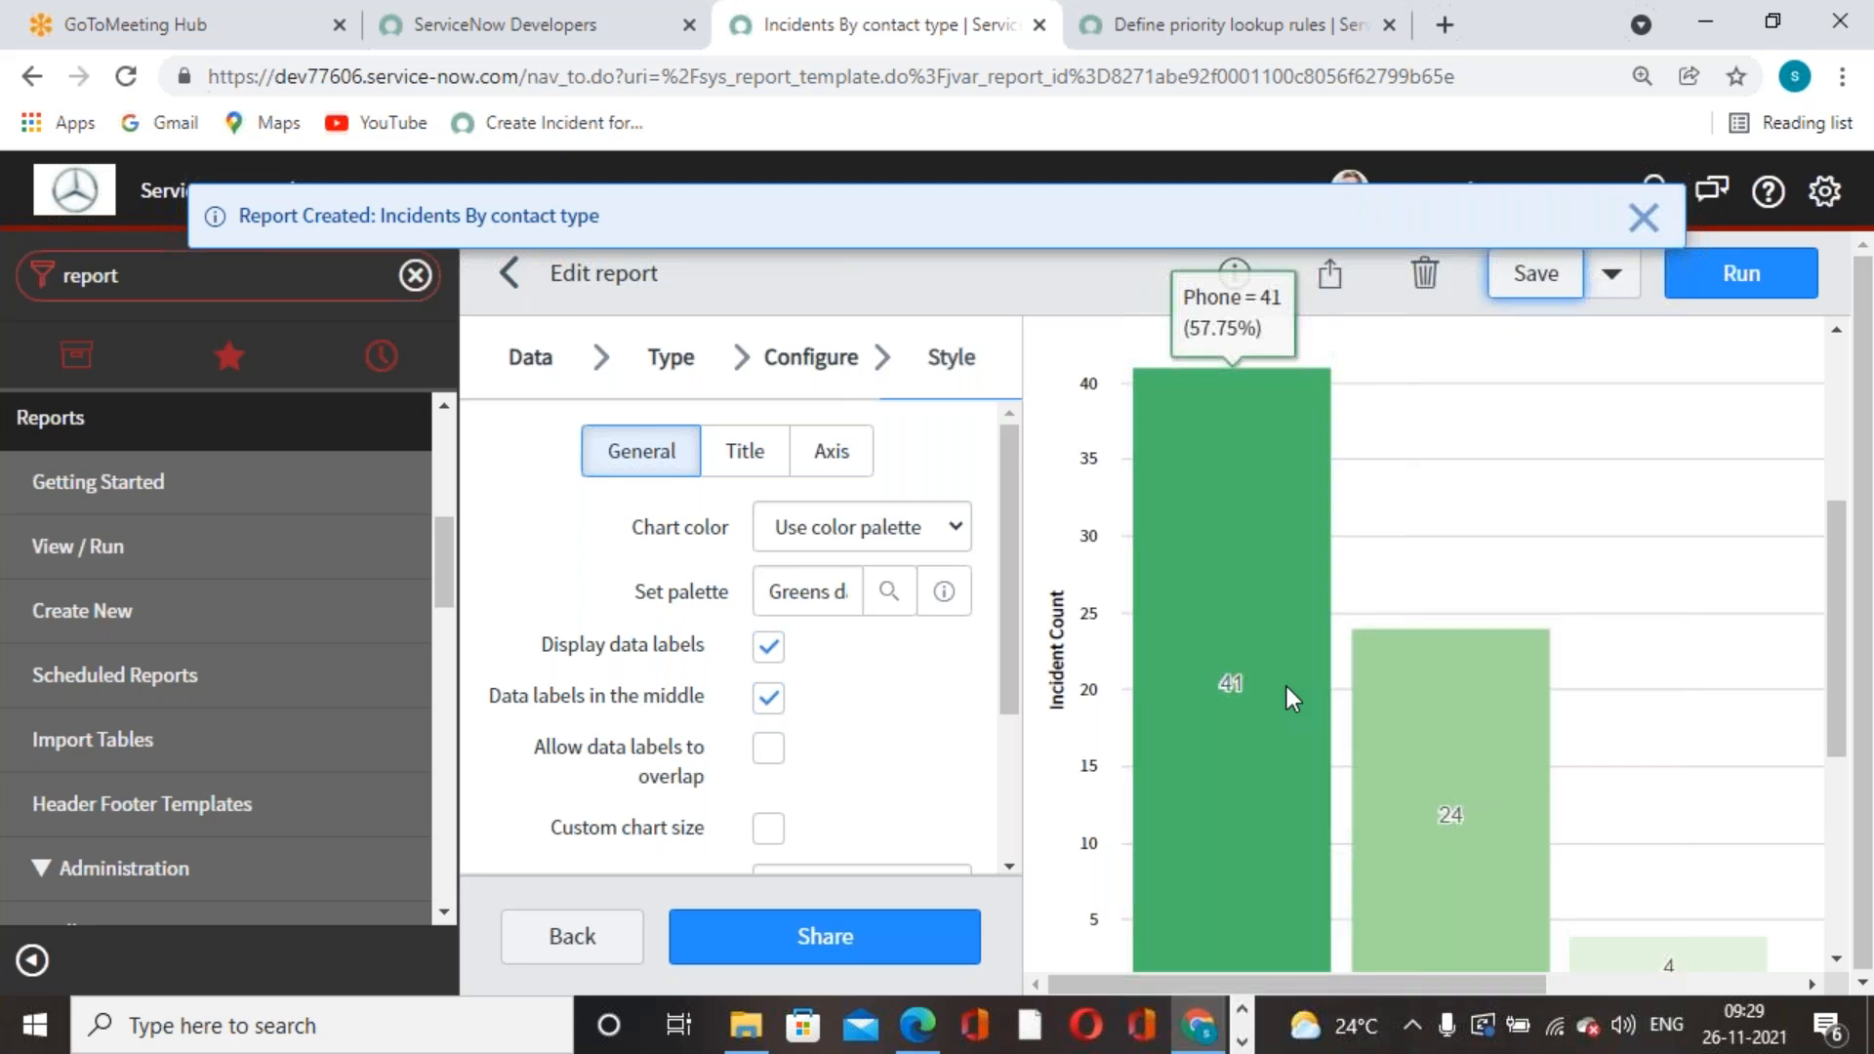
- Keep the chart size at Large and show the Title style settings
scroll(1530, 754, down, 1)
scroll(1530, 754, down, 1)
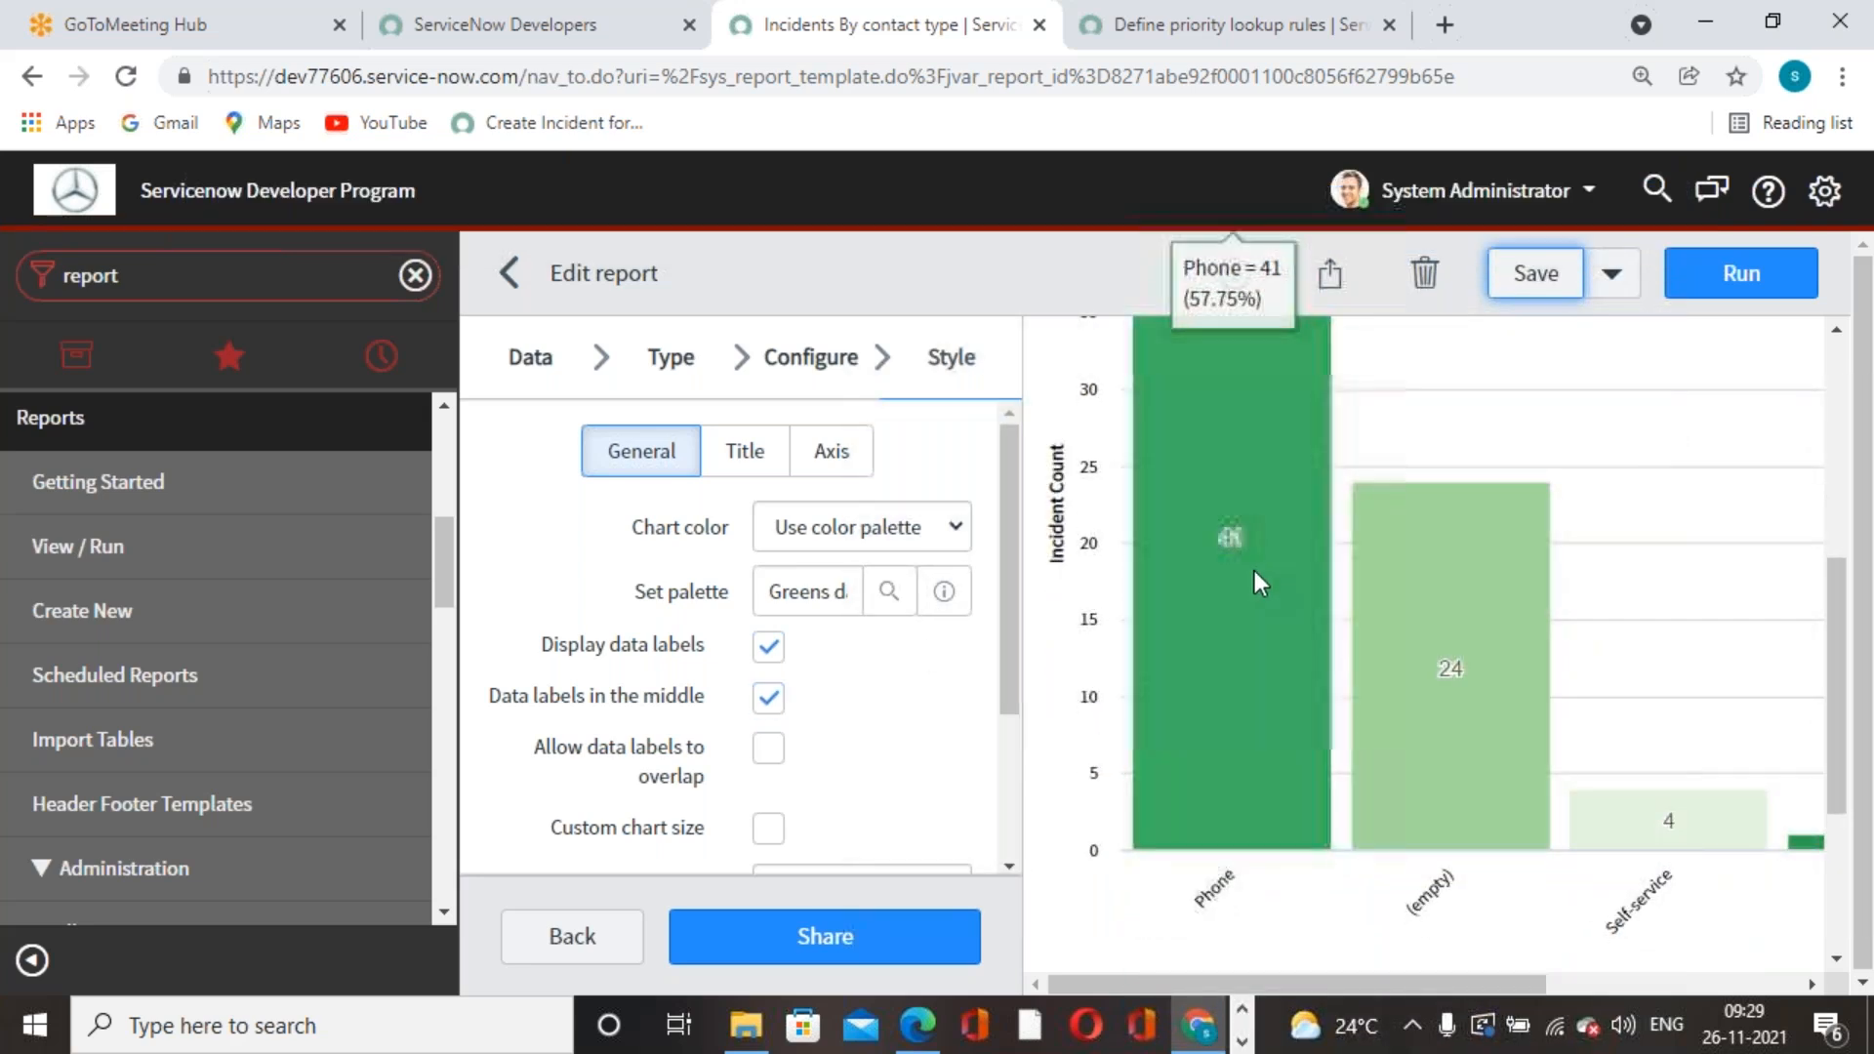
scroll(1269, 571, down, 4)
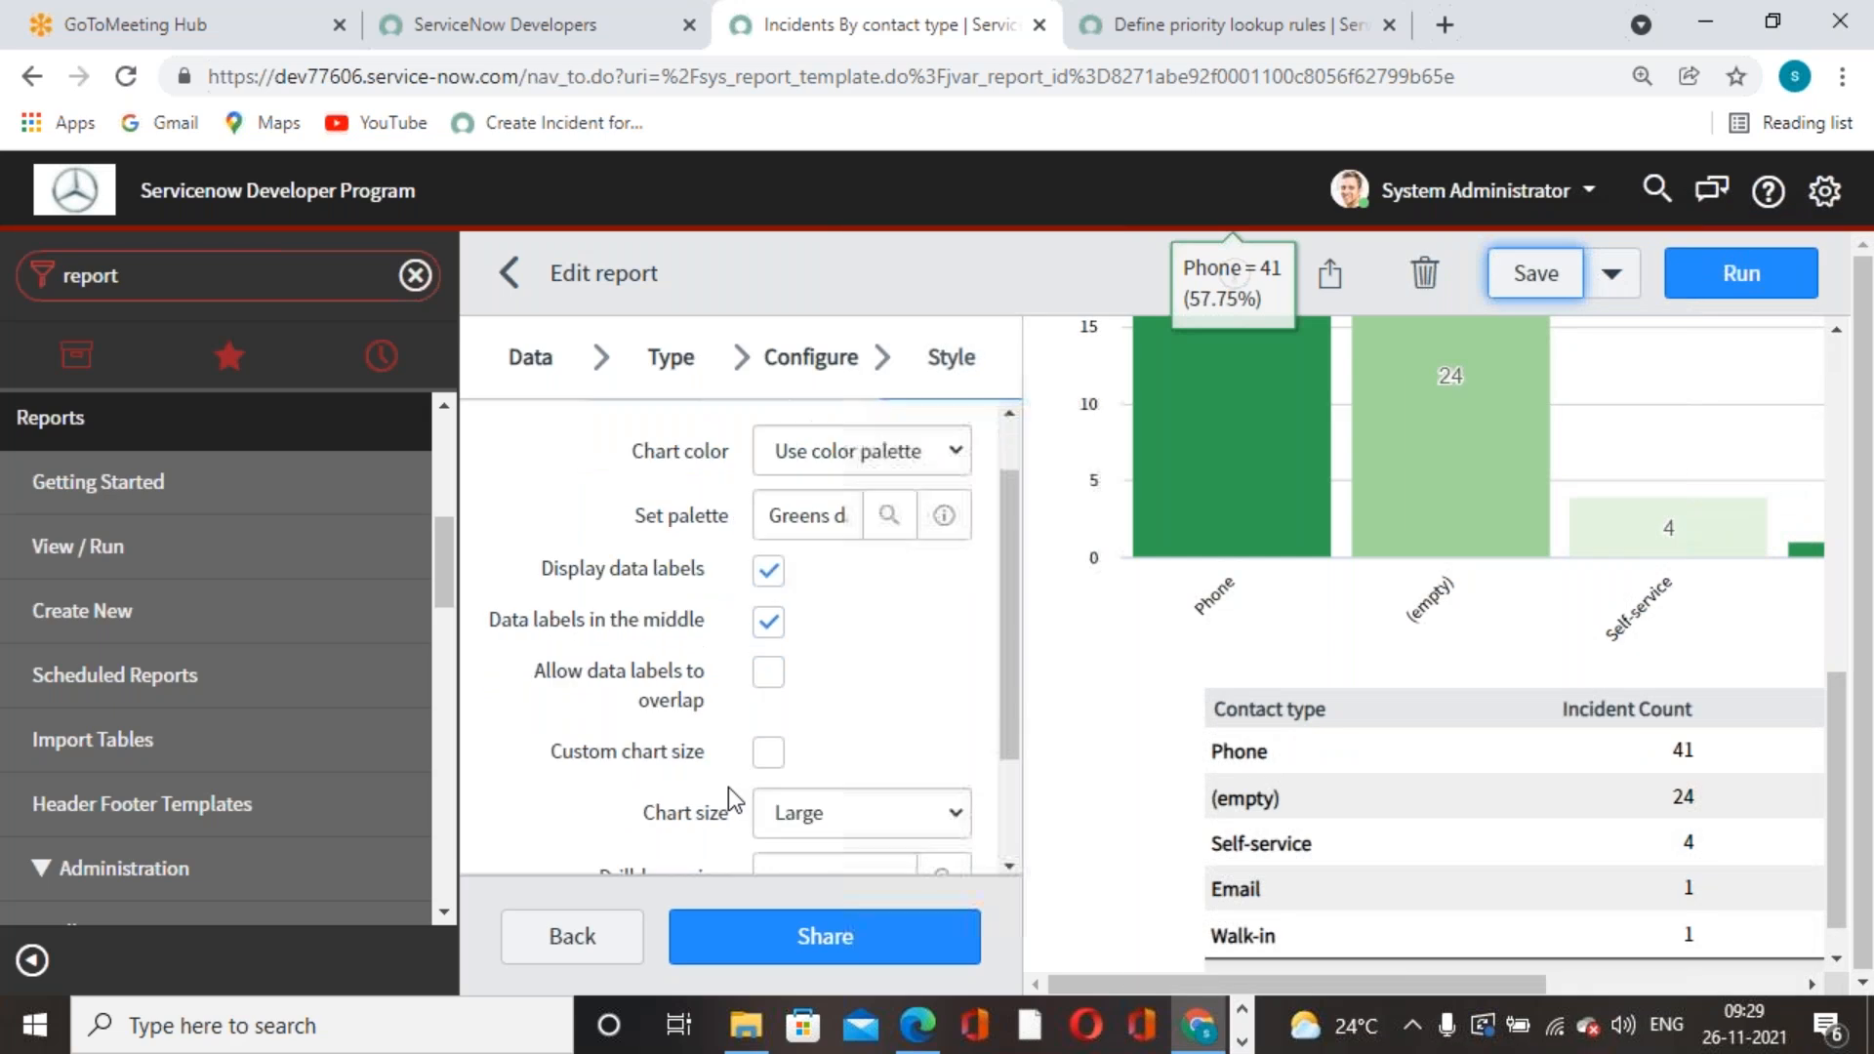
scroll(804, 644, down, 3)
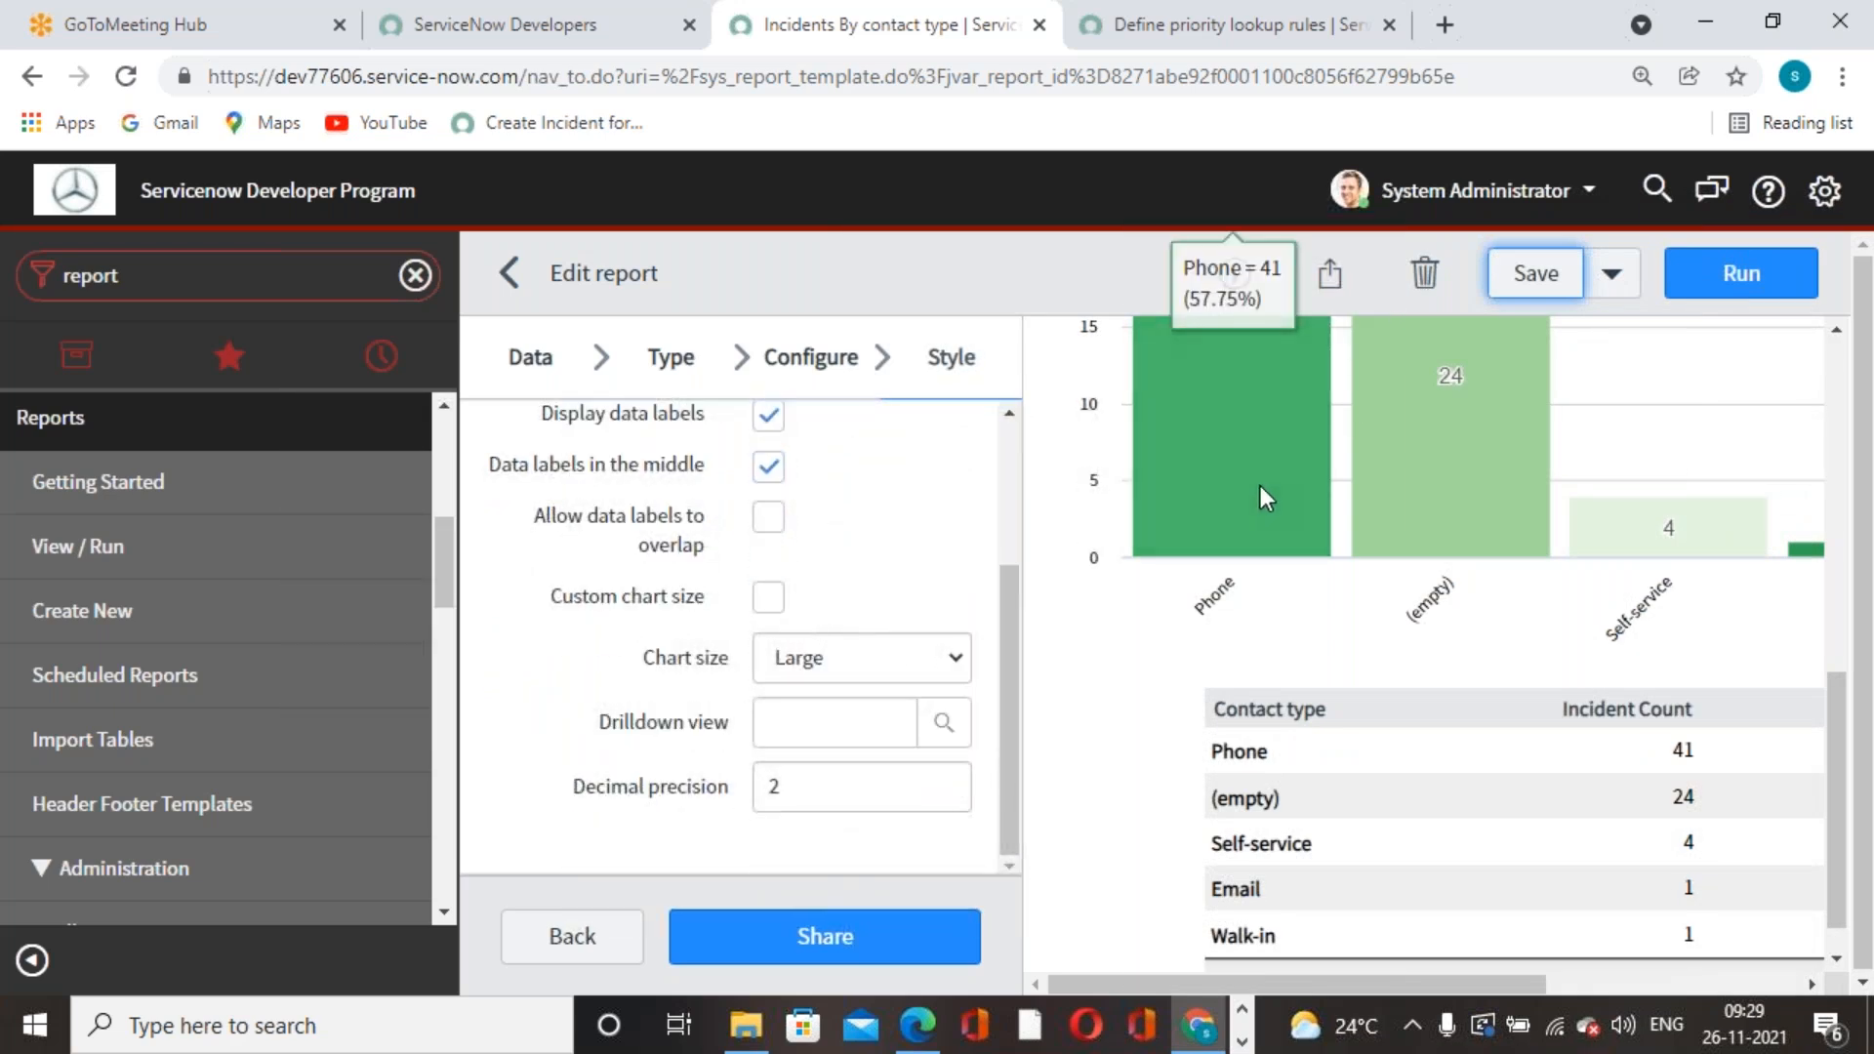
click(951, 669)
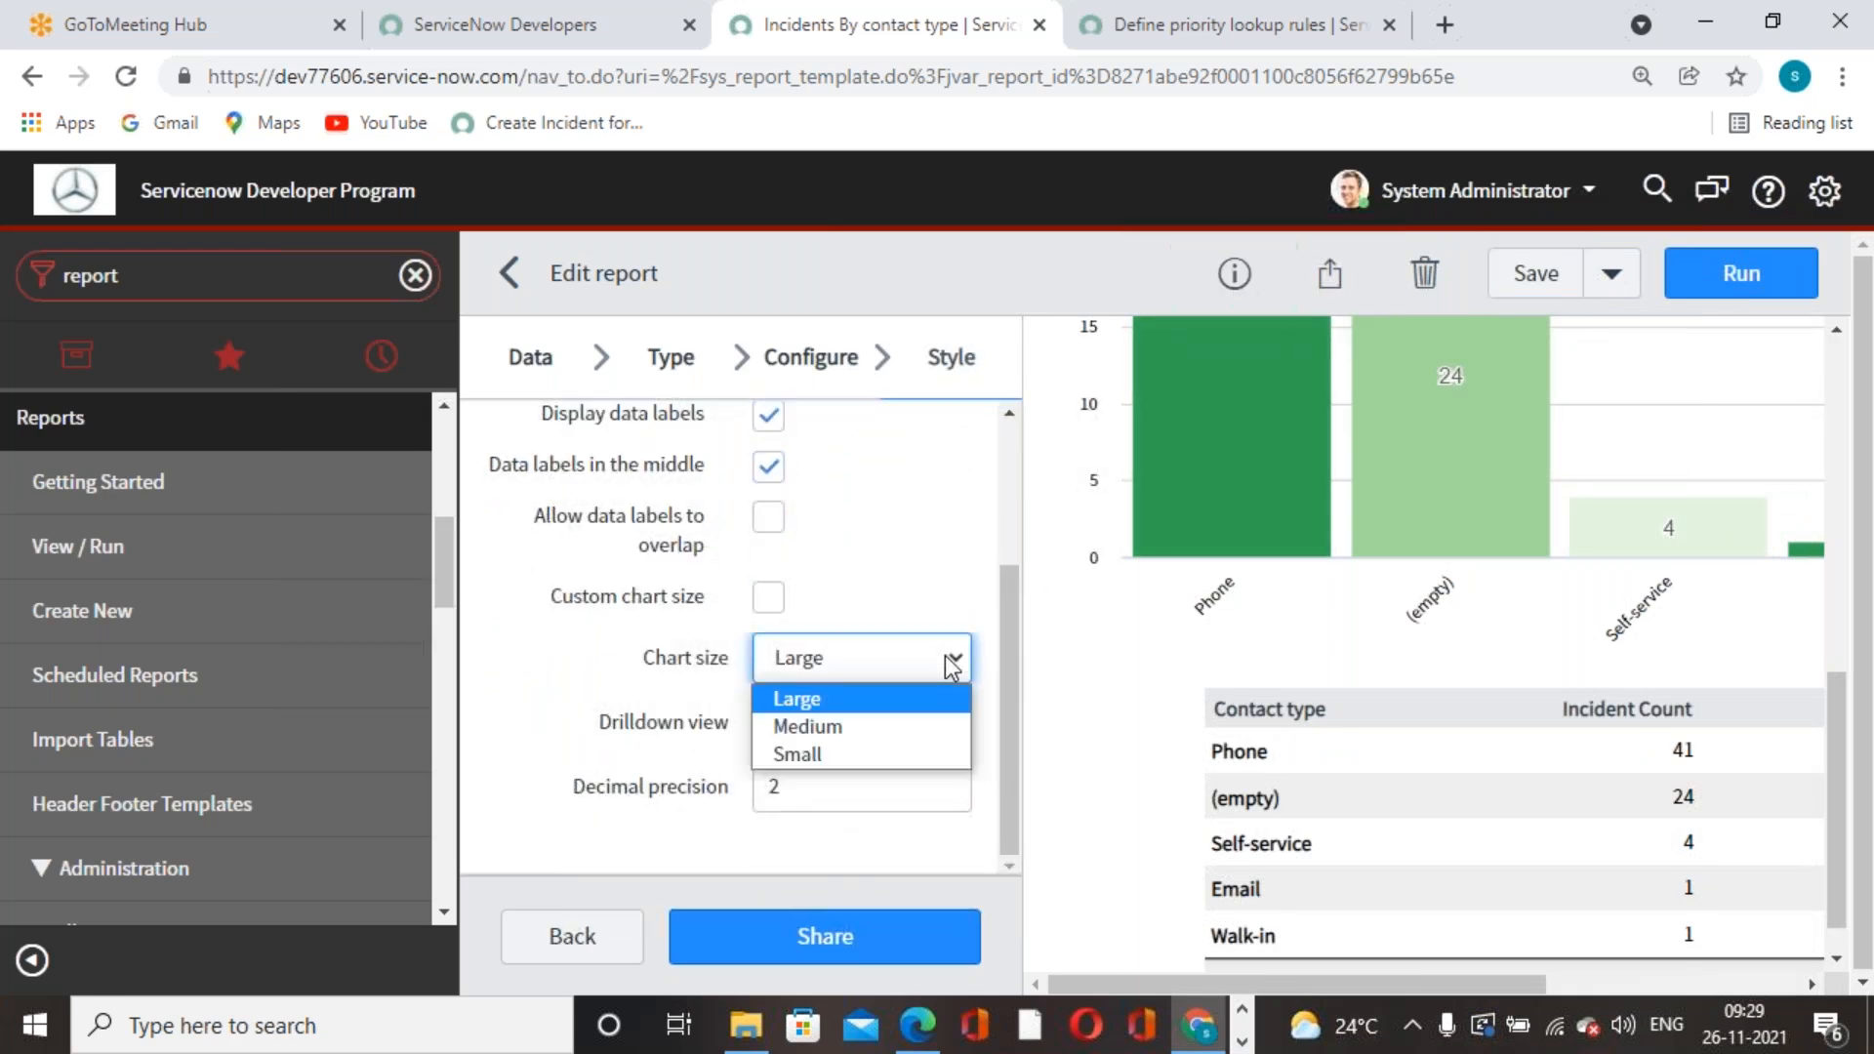
click(914, 818)
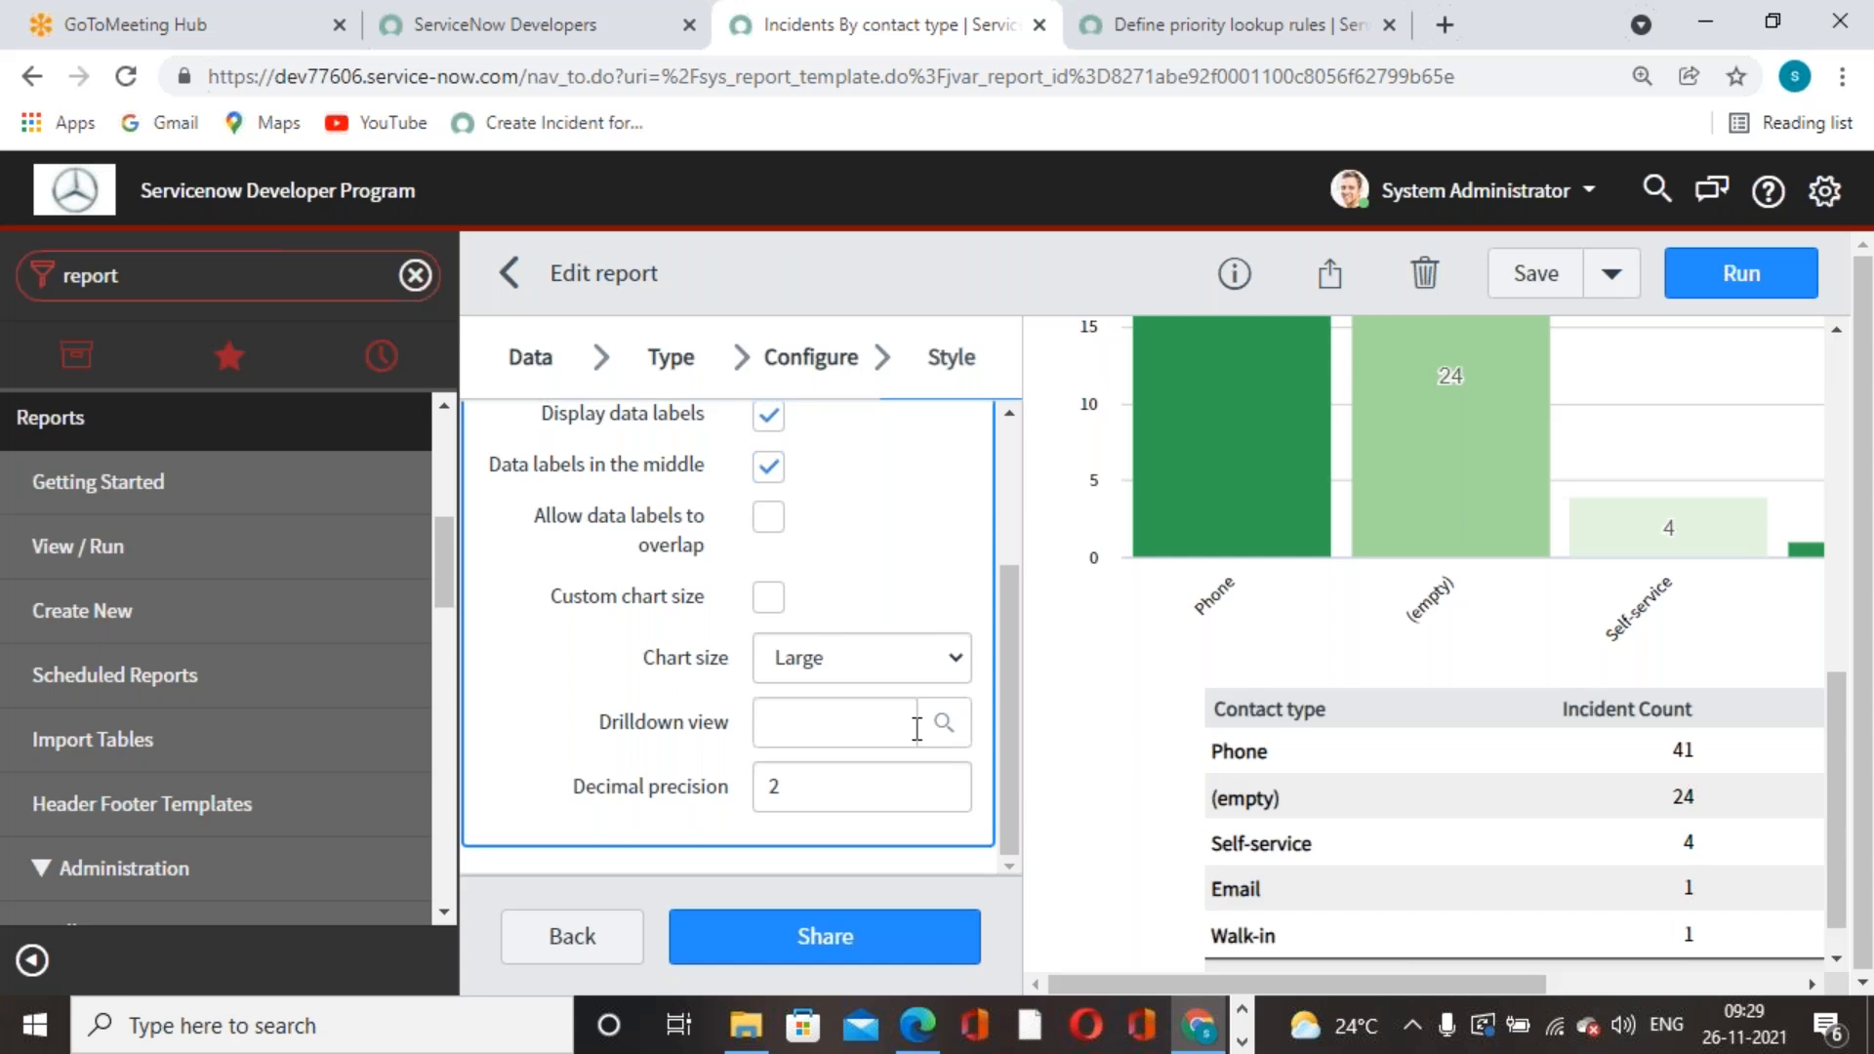
scroll(918, 728, up, 3)
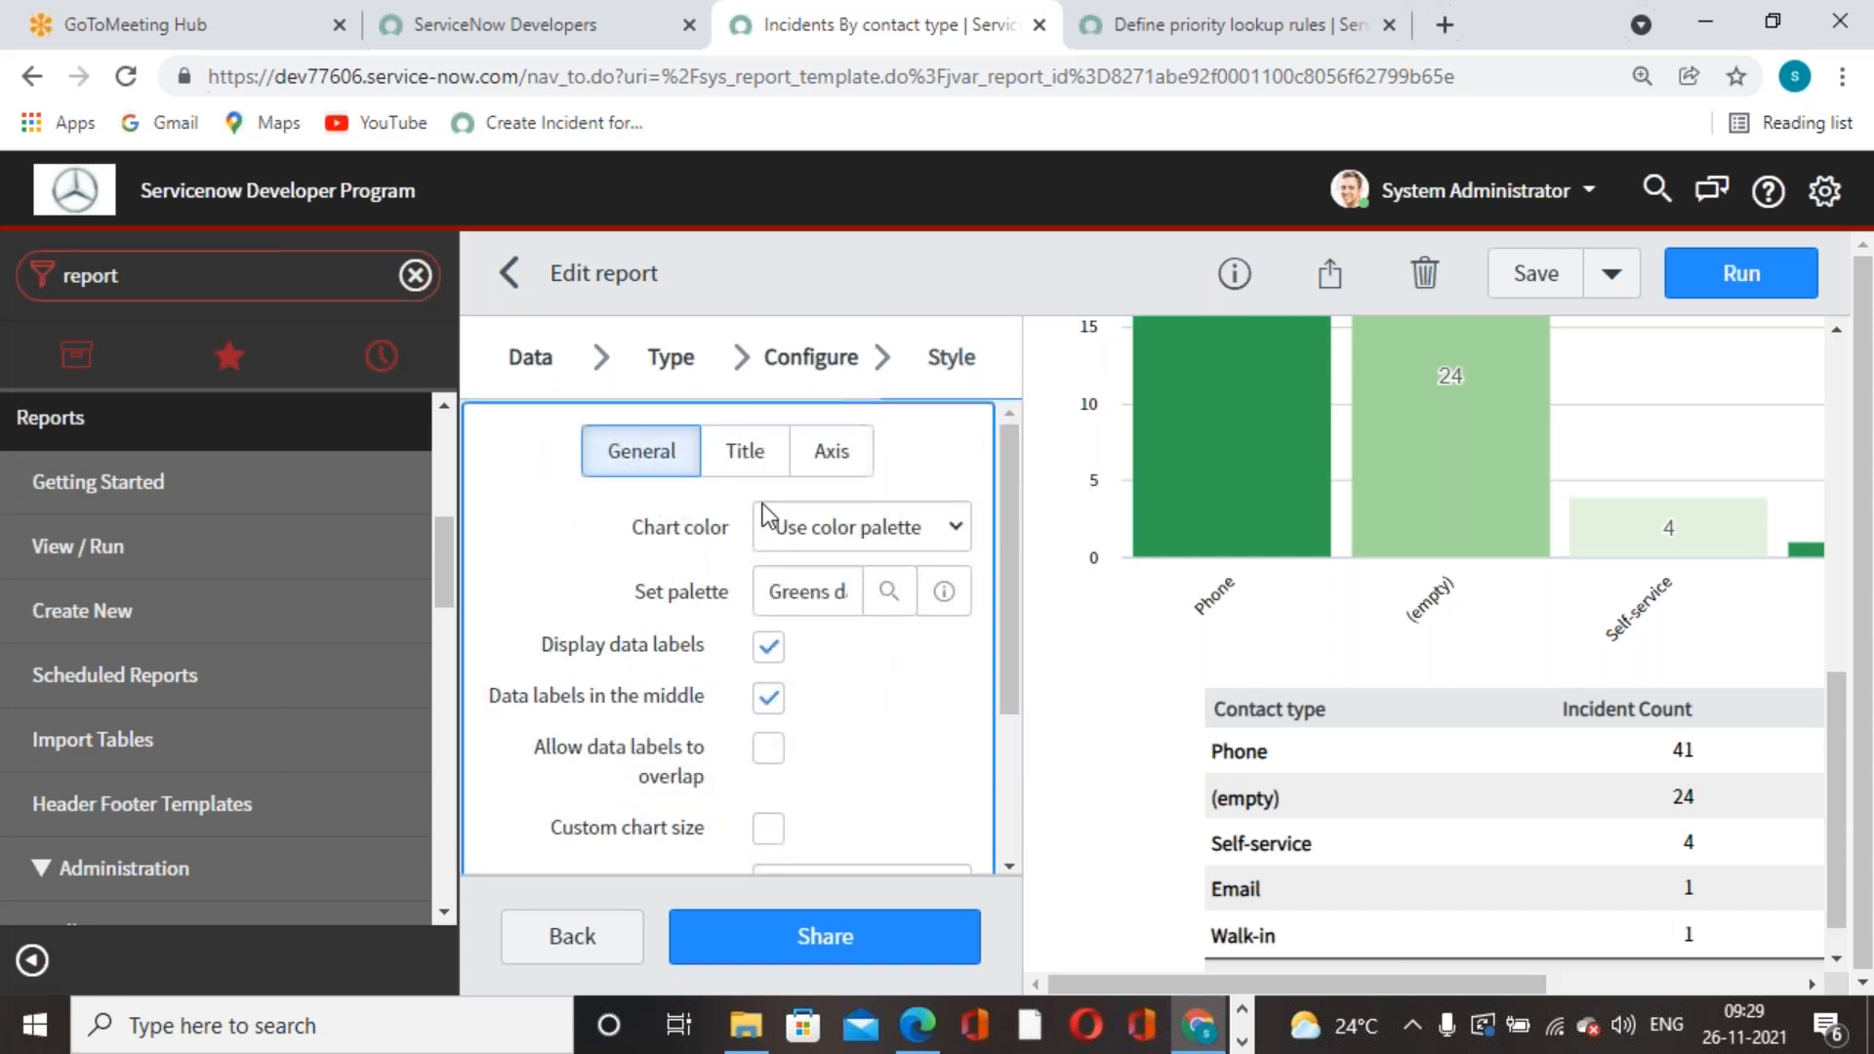
click(738, 457)
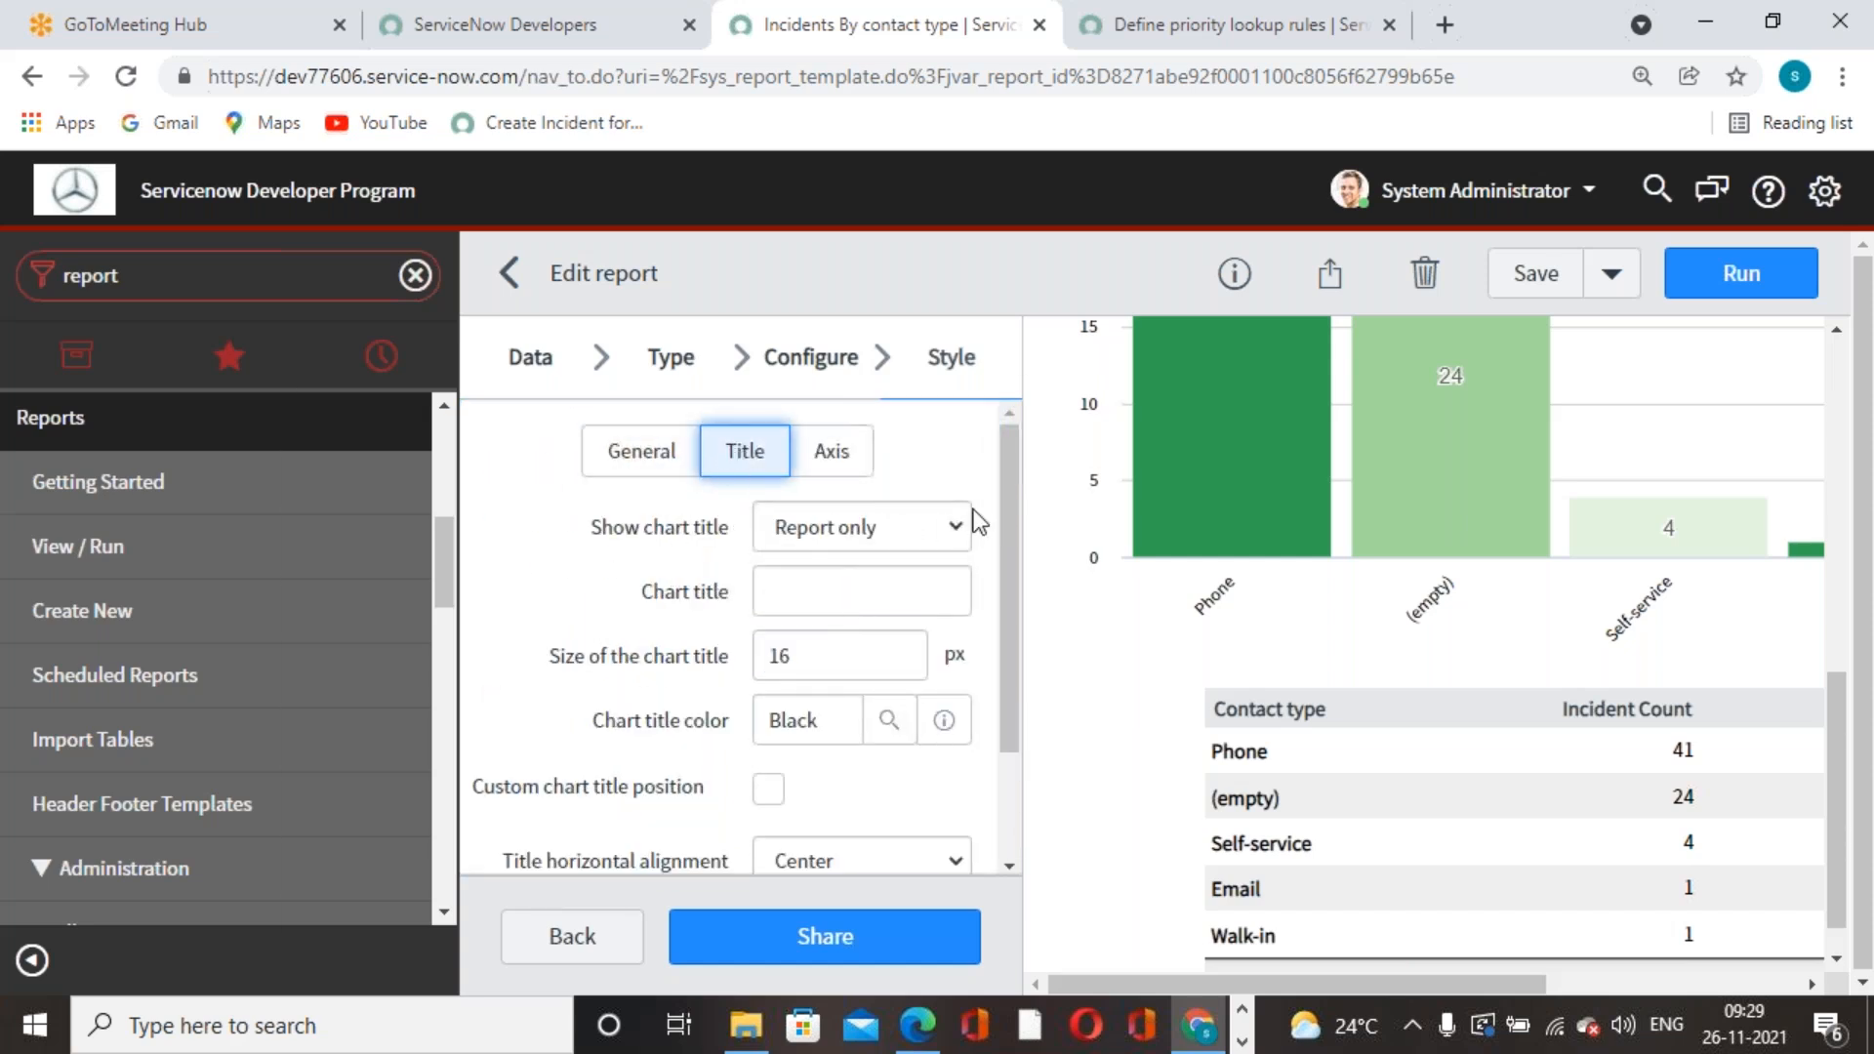
scroll(1350, 532, up, 8)
drag(1365, 362, 1682, 345)
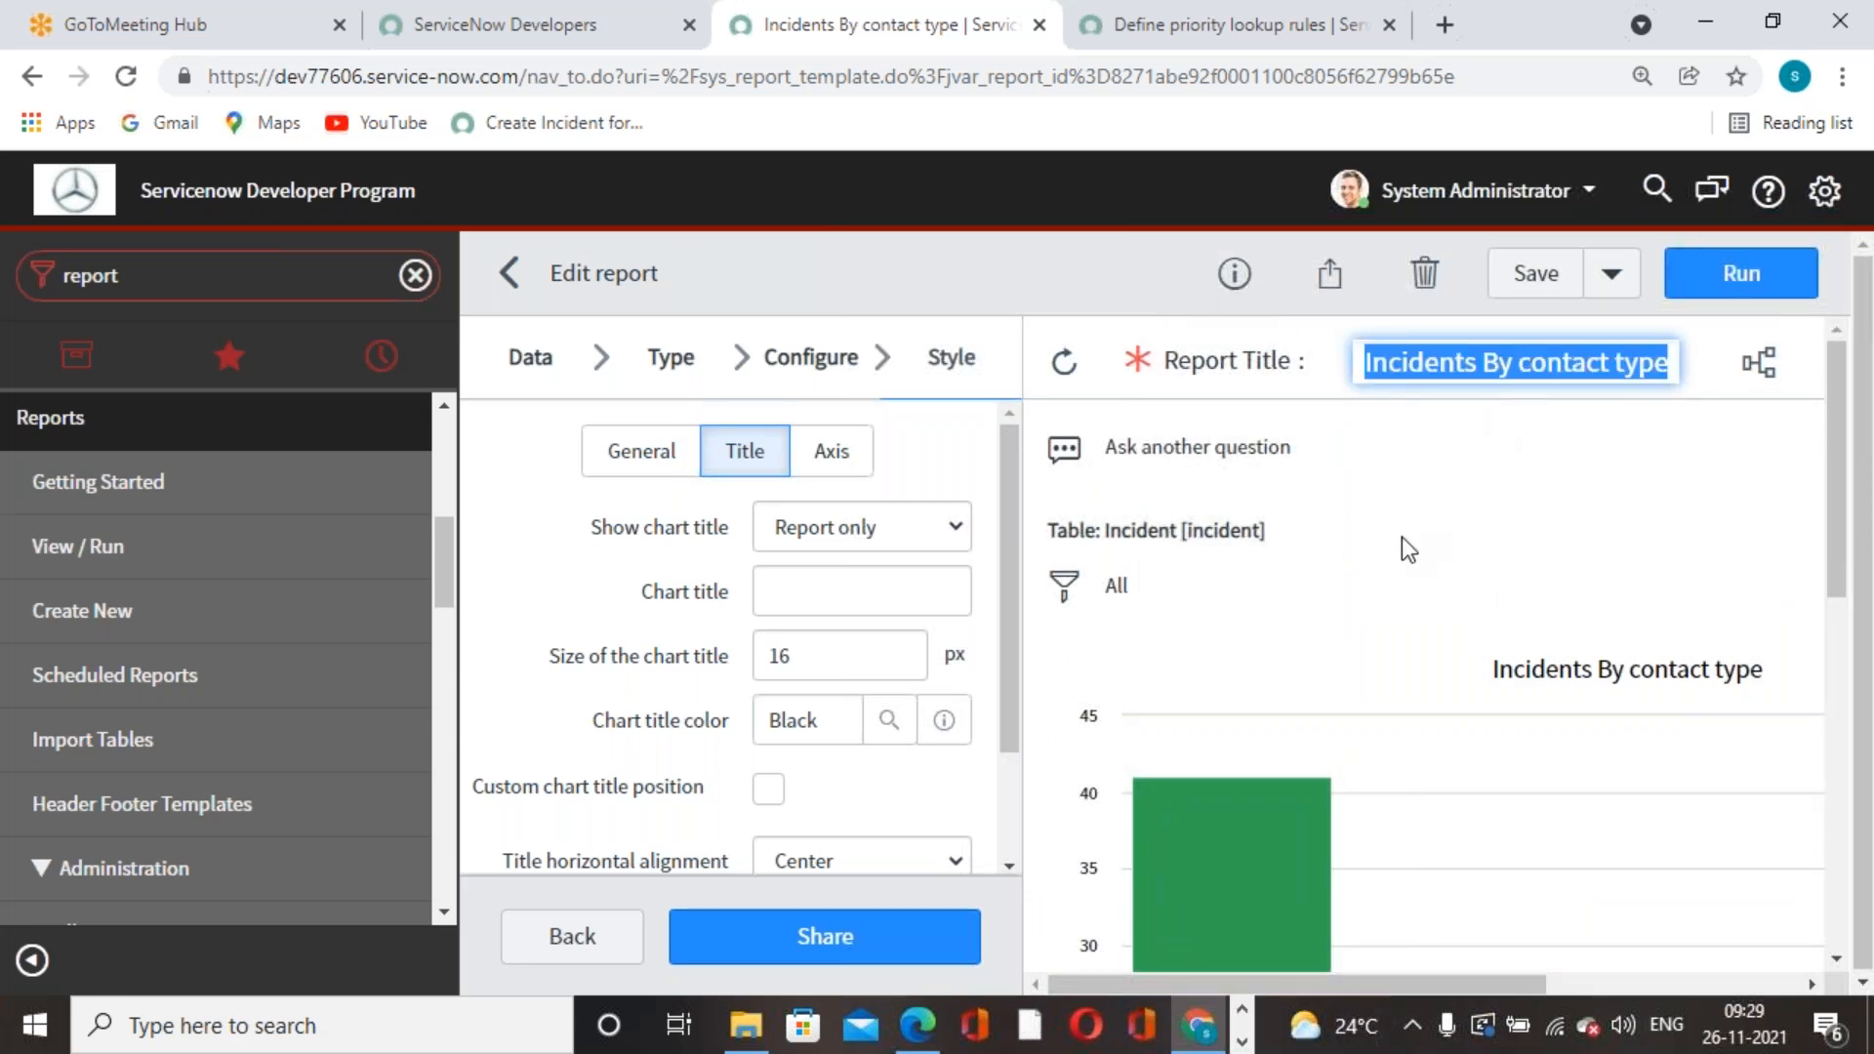
scroll(882, 642, down, 2)
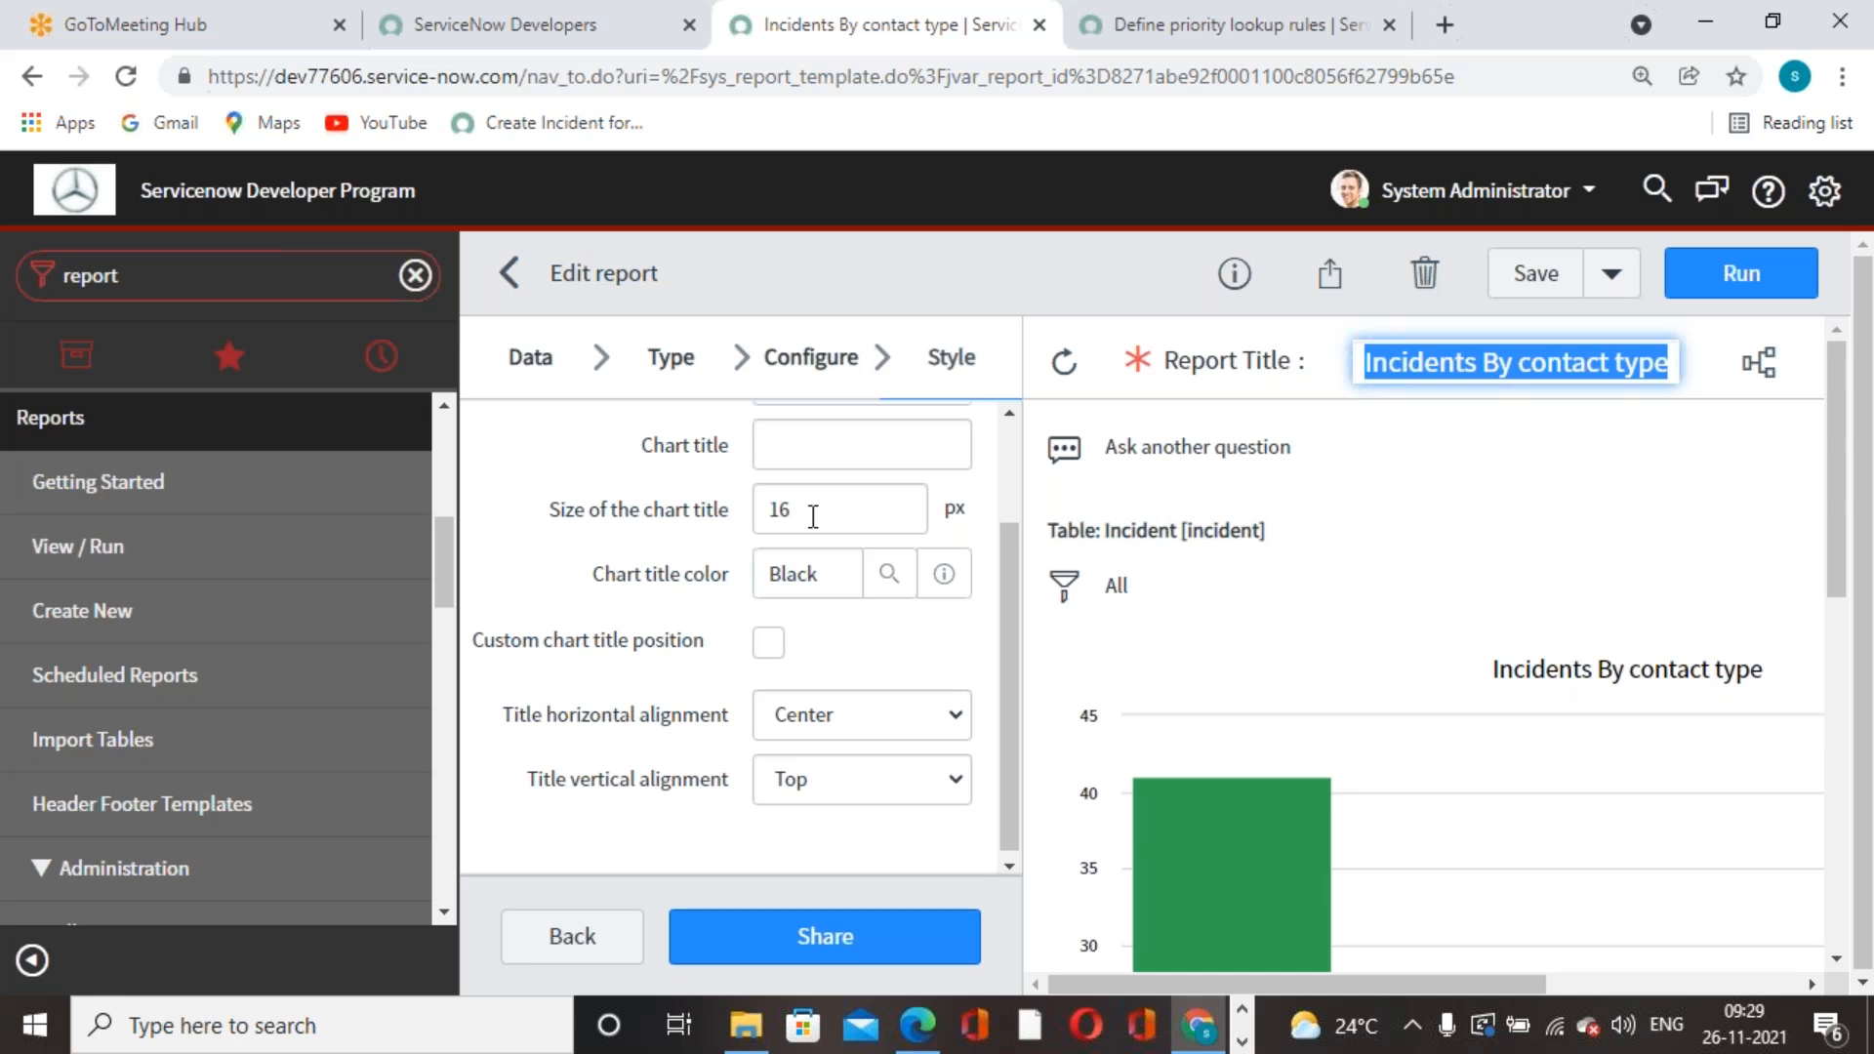
click(1630, 590)
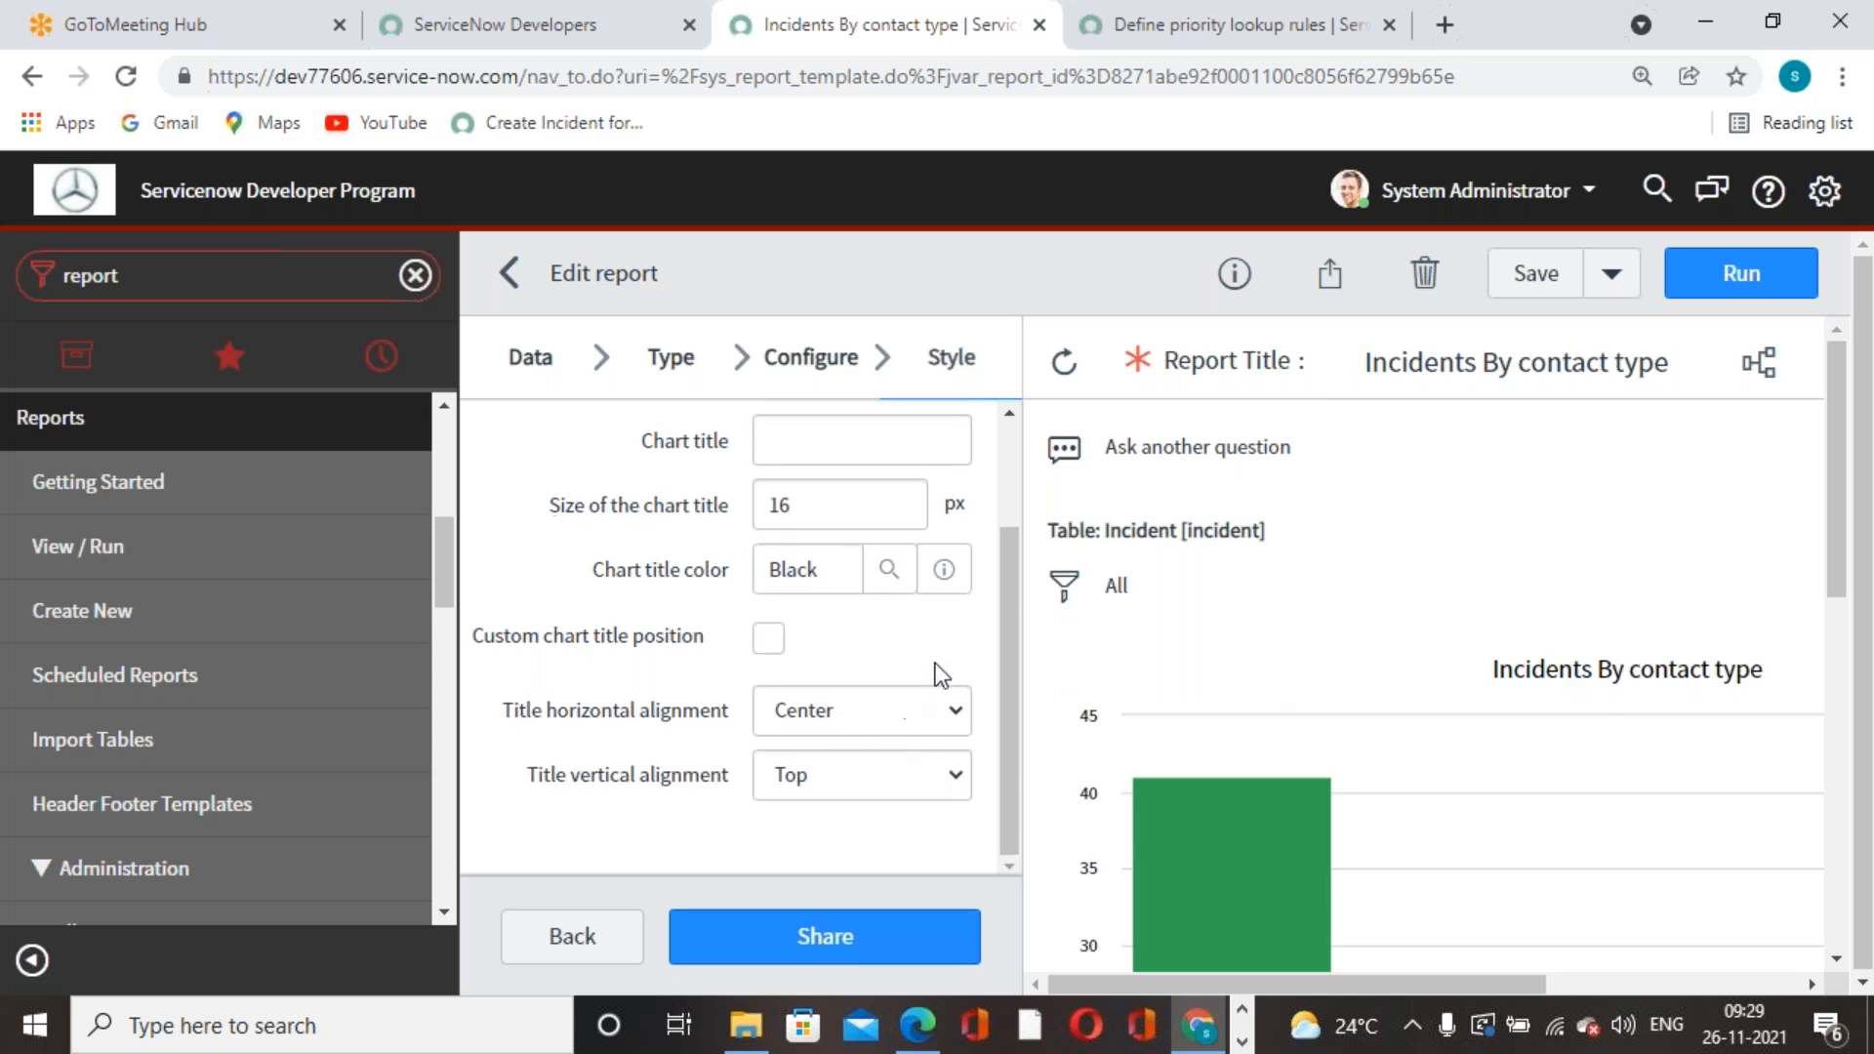
scroll(935, 663, up, 2)
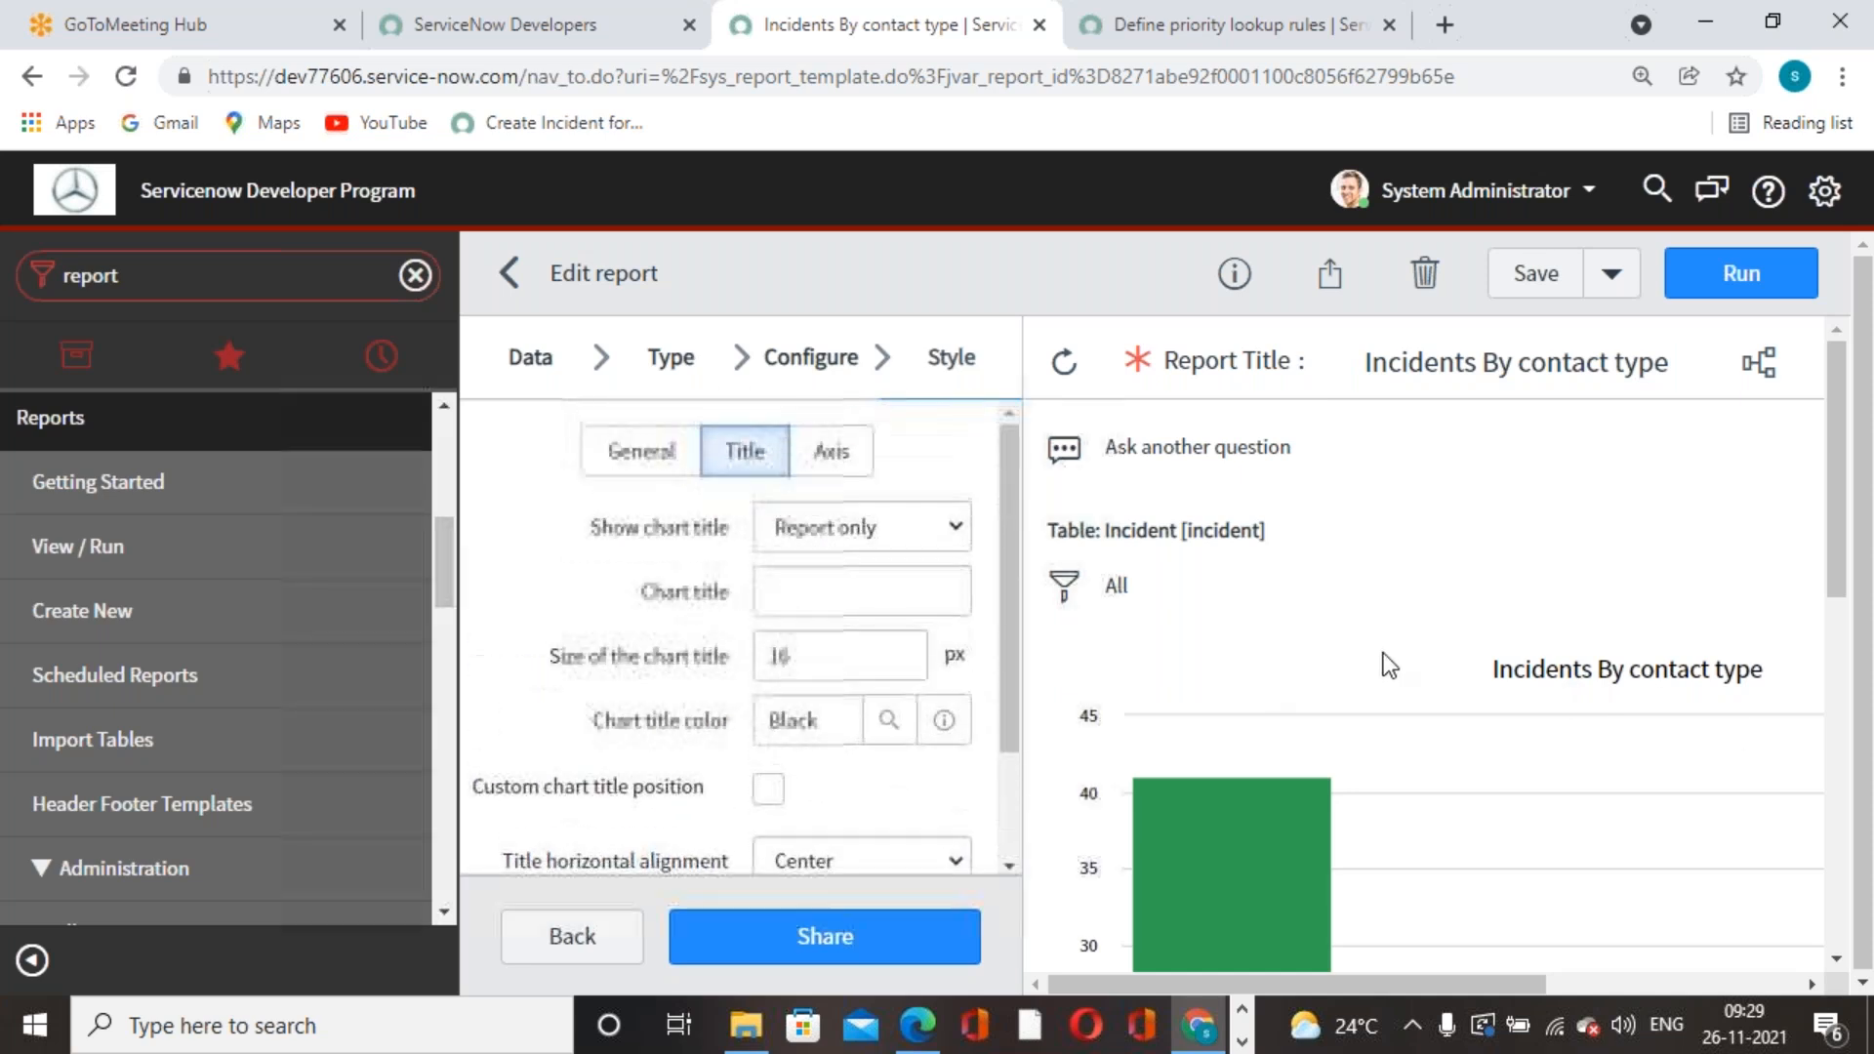
- Change the X axis title size from 12 to 16 and save
click(827, 450)
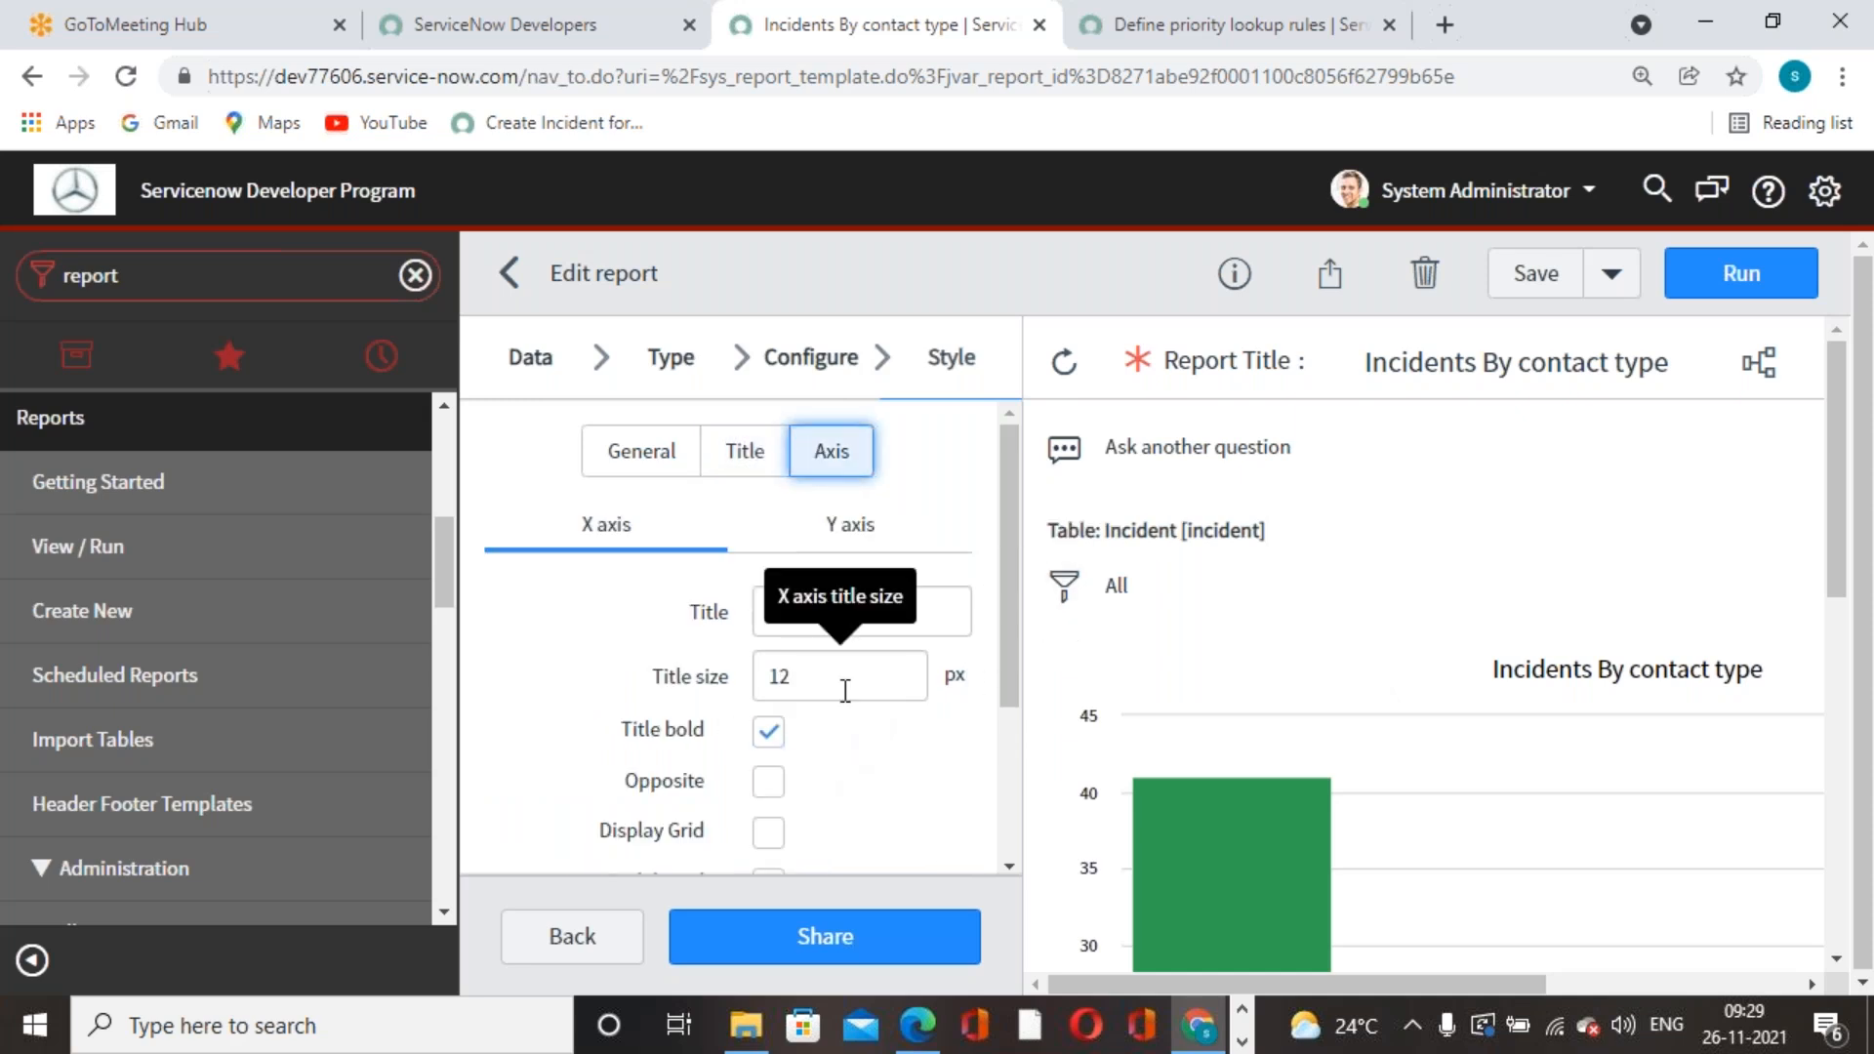
drag(845, 690, 747, 689)
text(16)
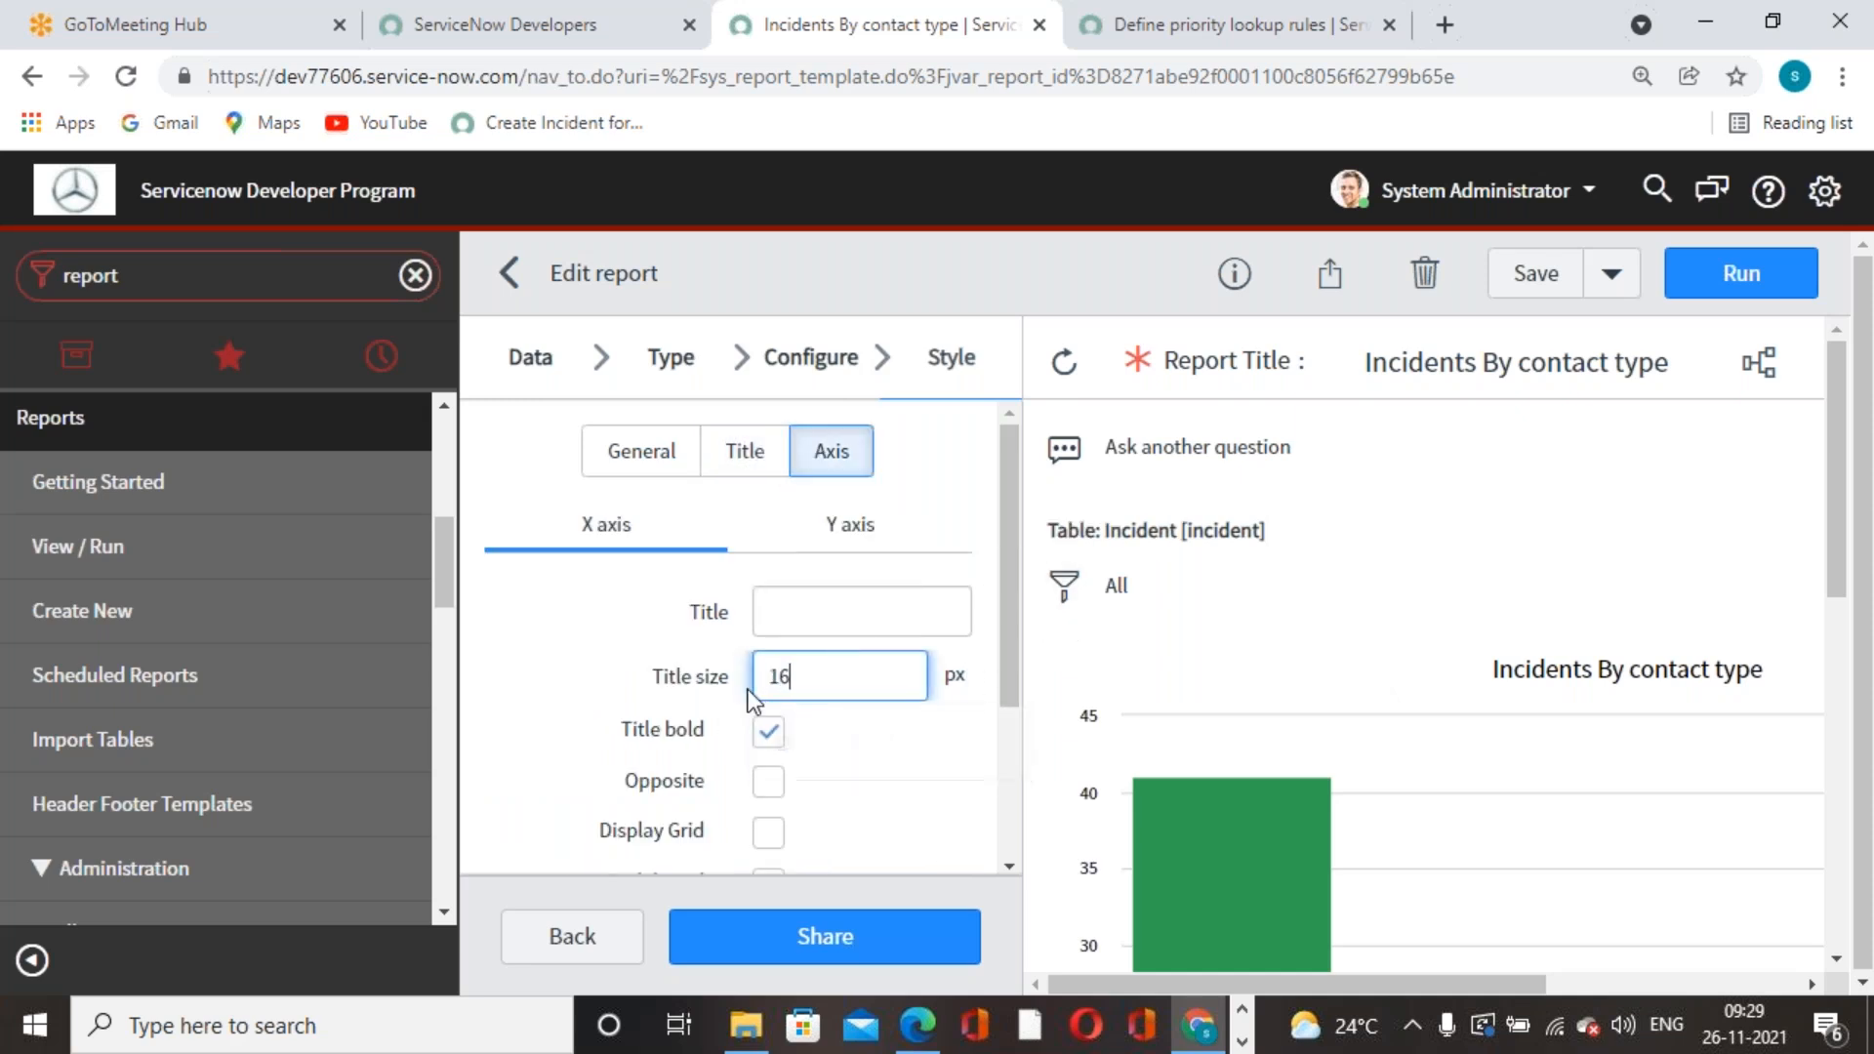
click(1507, 286)
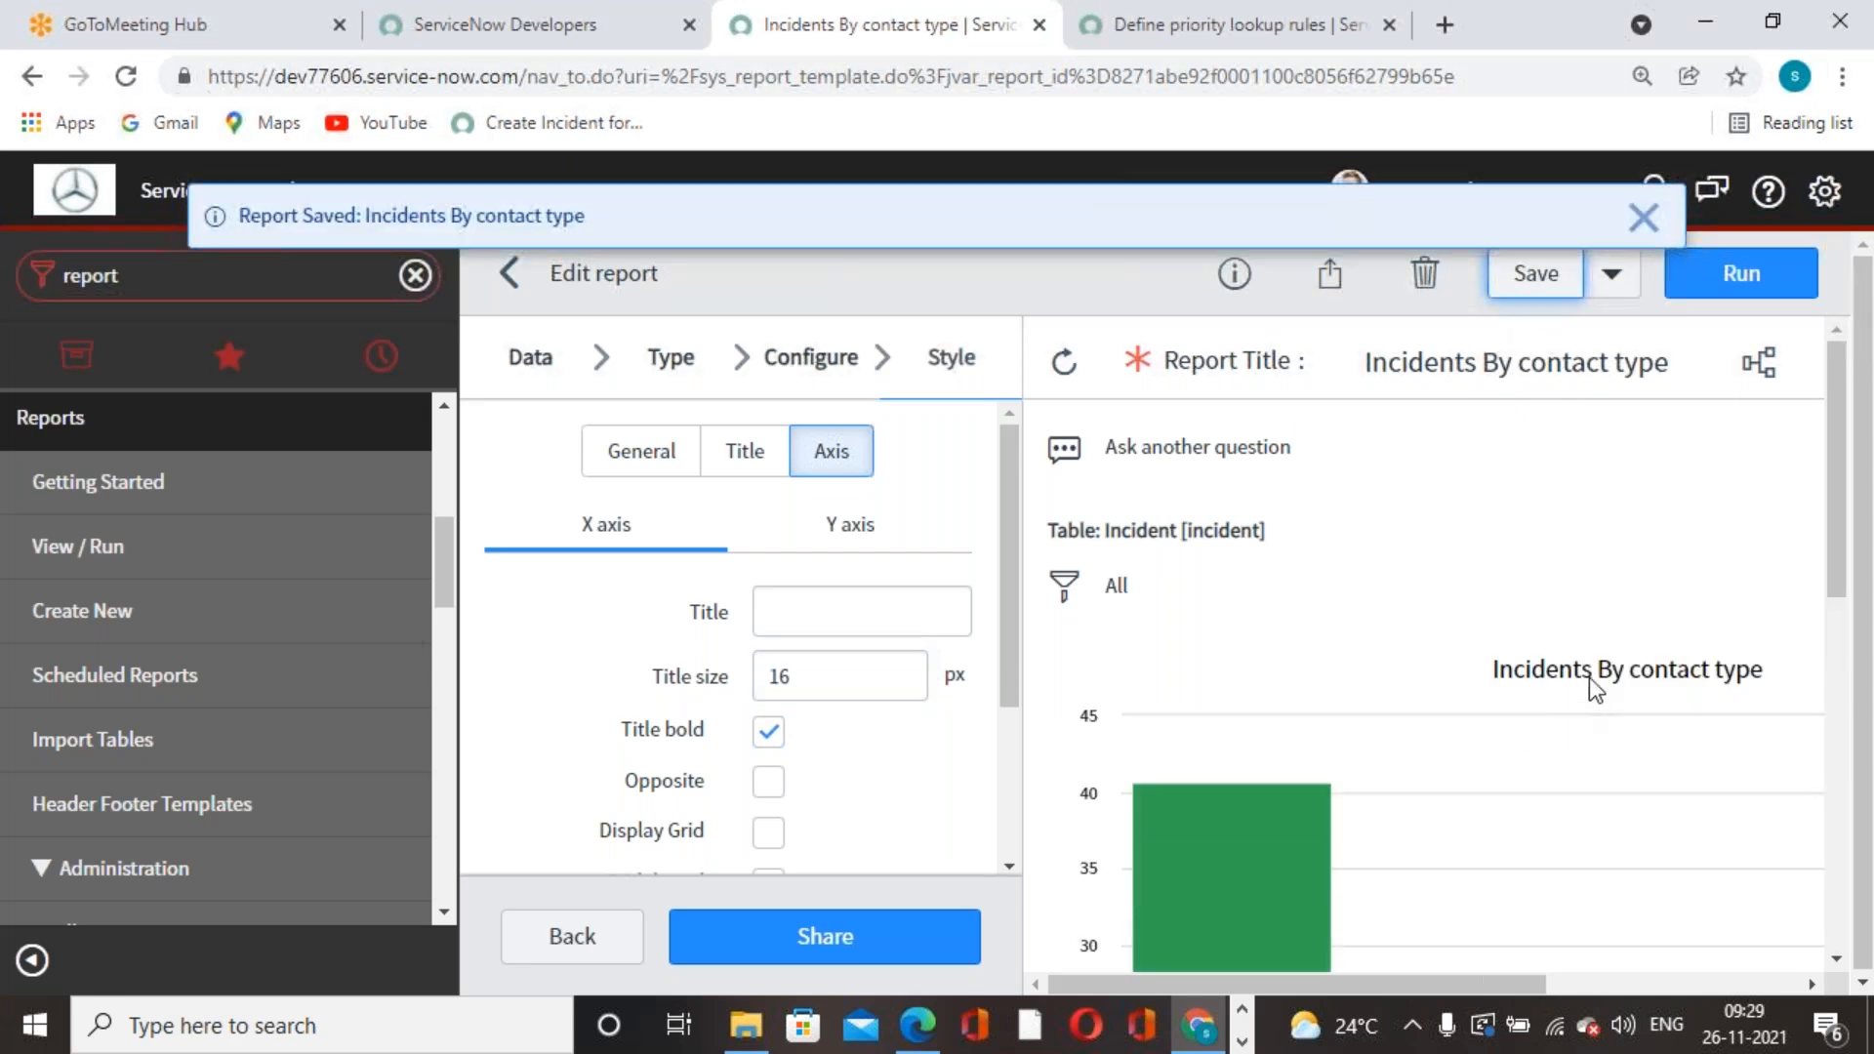
- Turn on X axis grid lines, save, and check the chart
scroll(816, 777, down, 3)
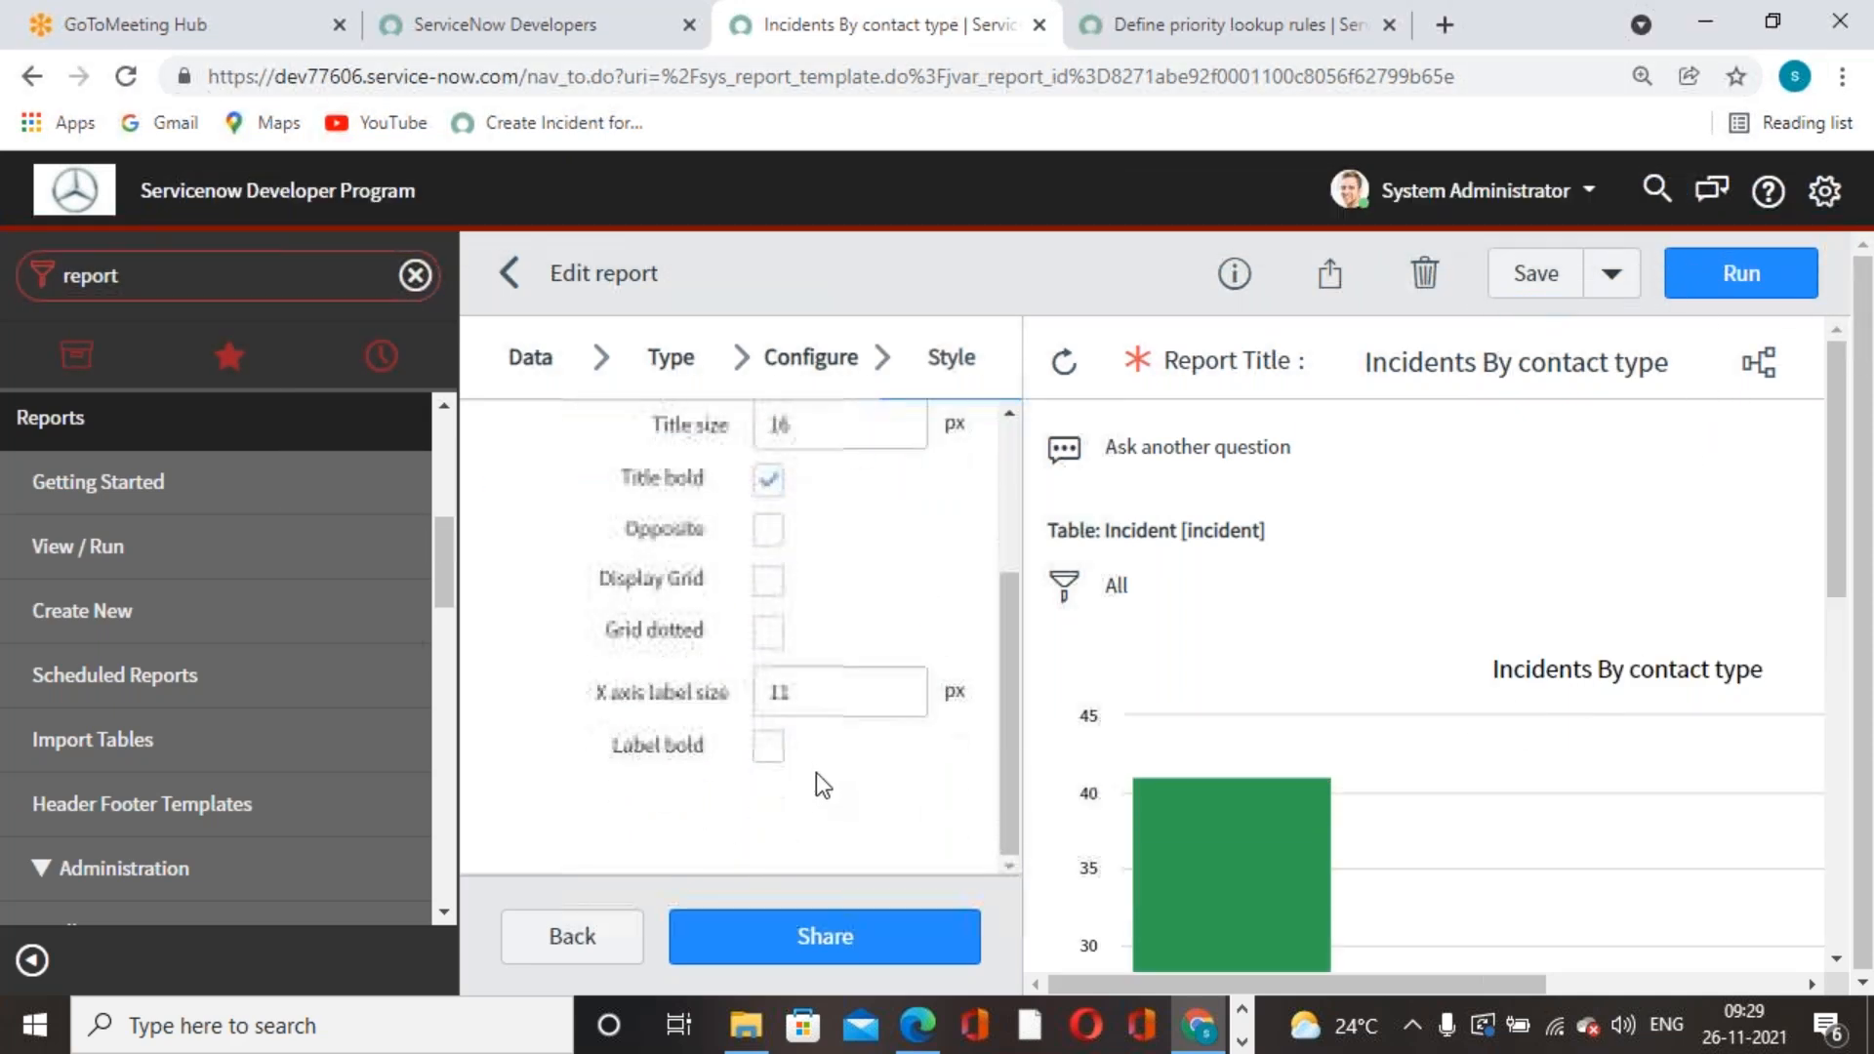
click(768, 581)
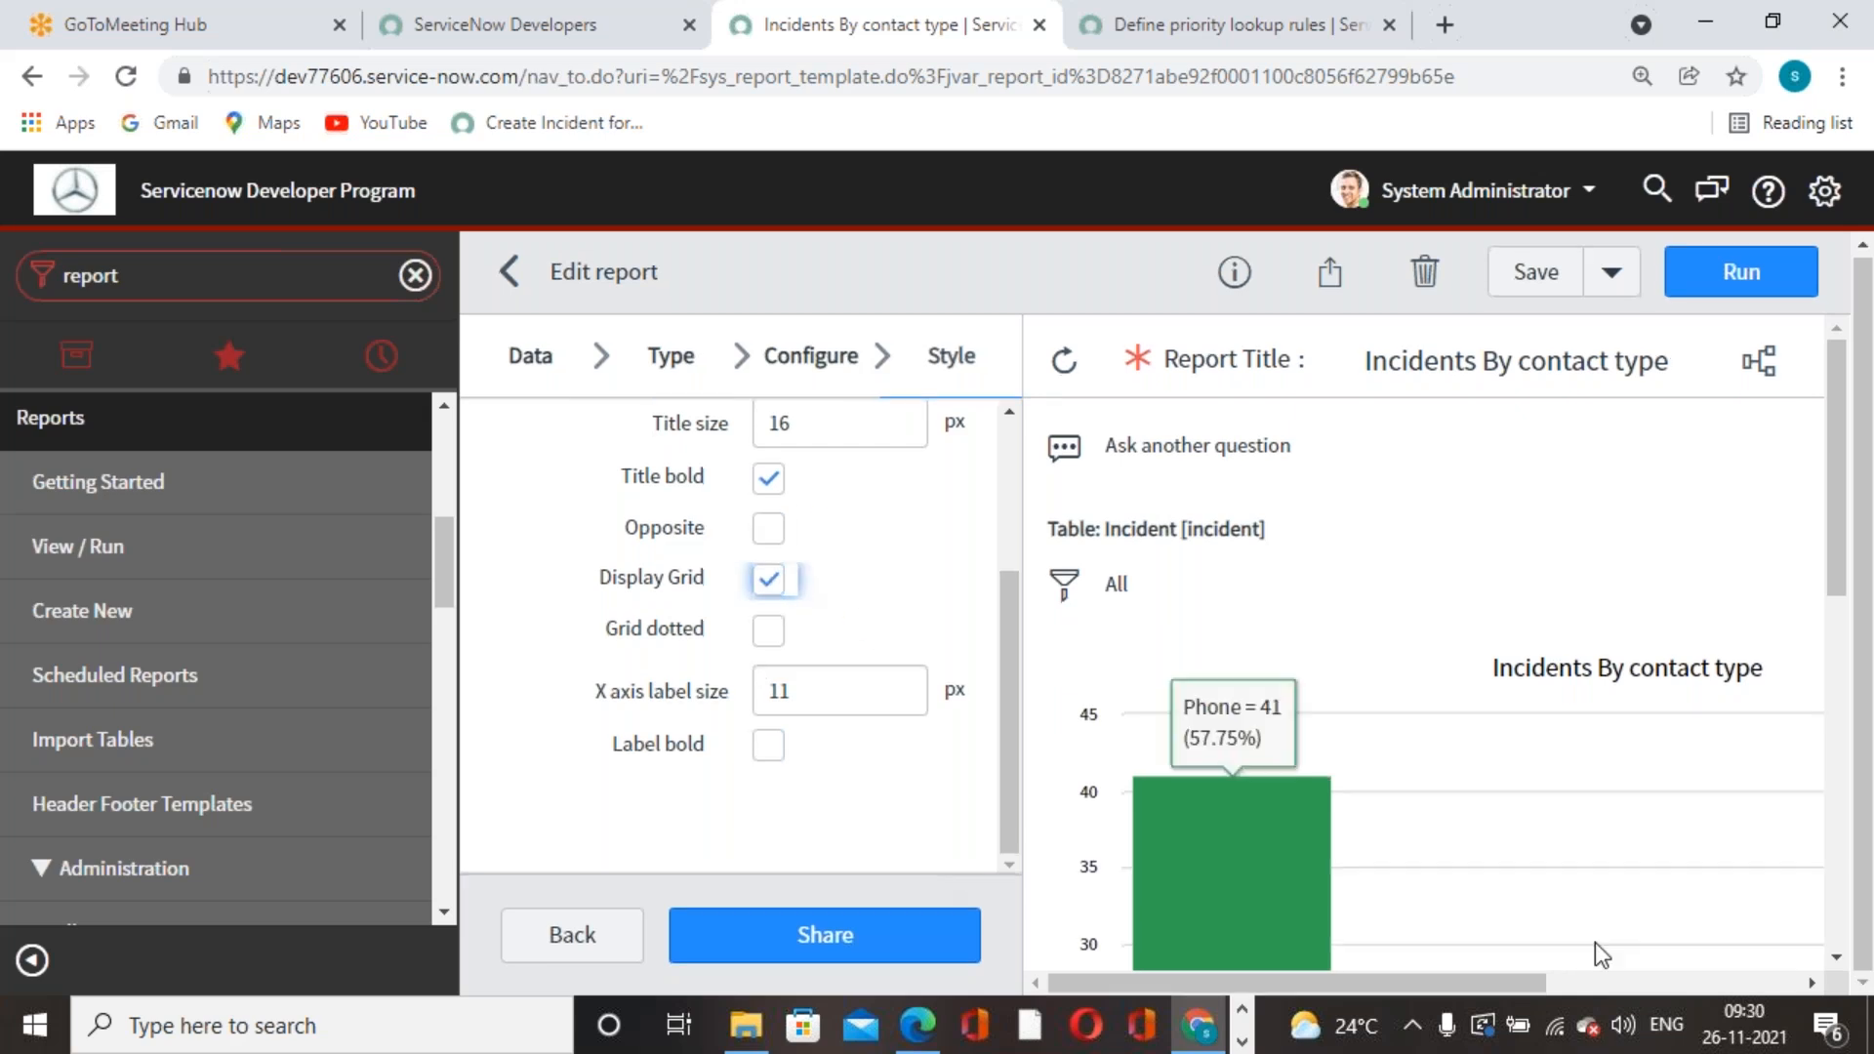
scroll(1823, 796, down, 5)
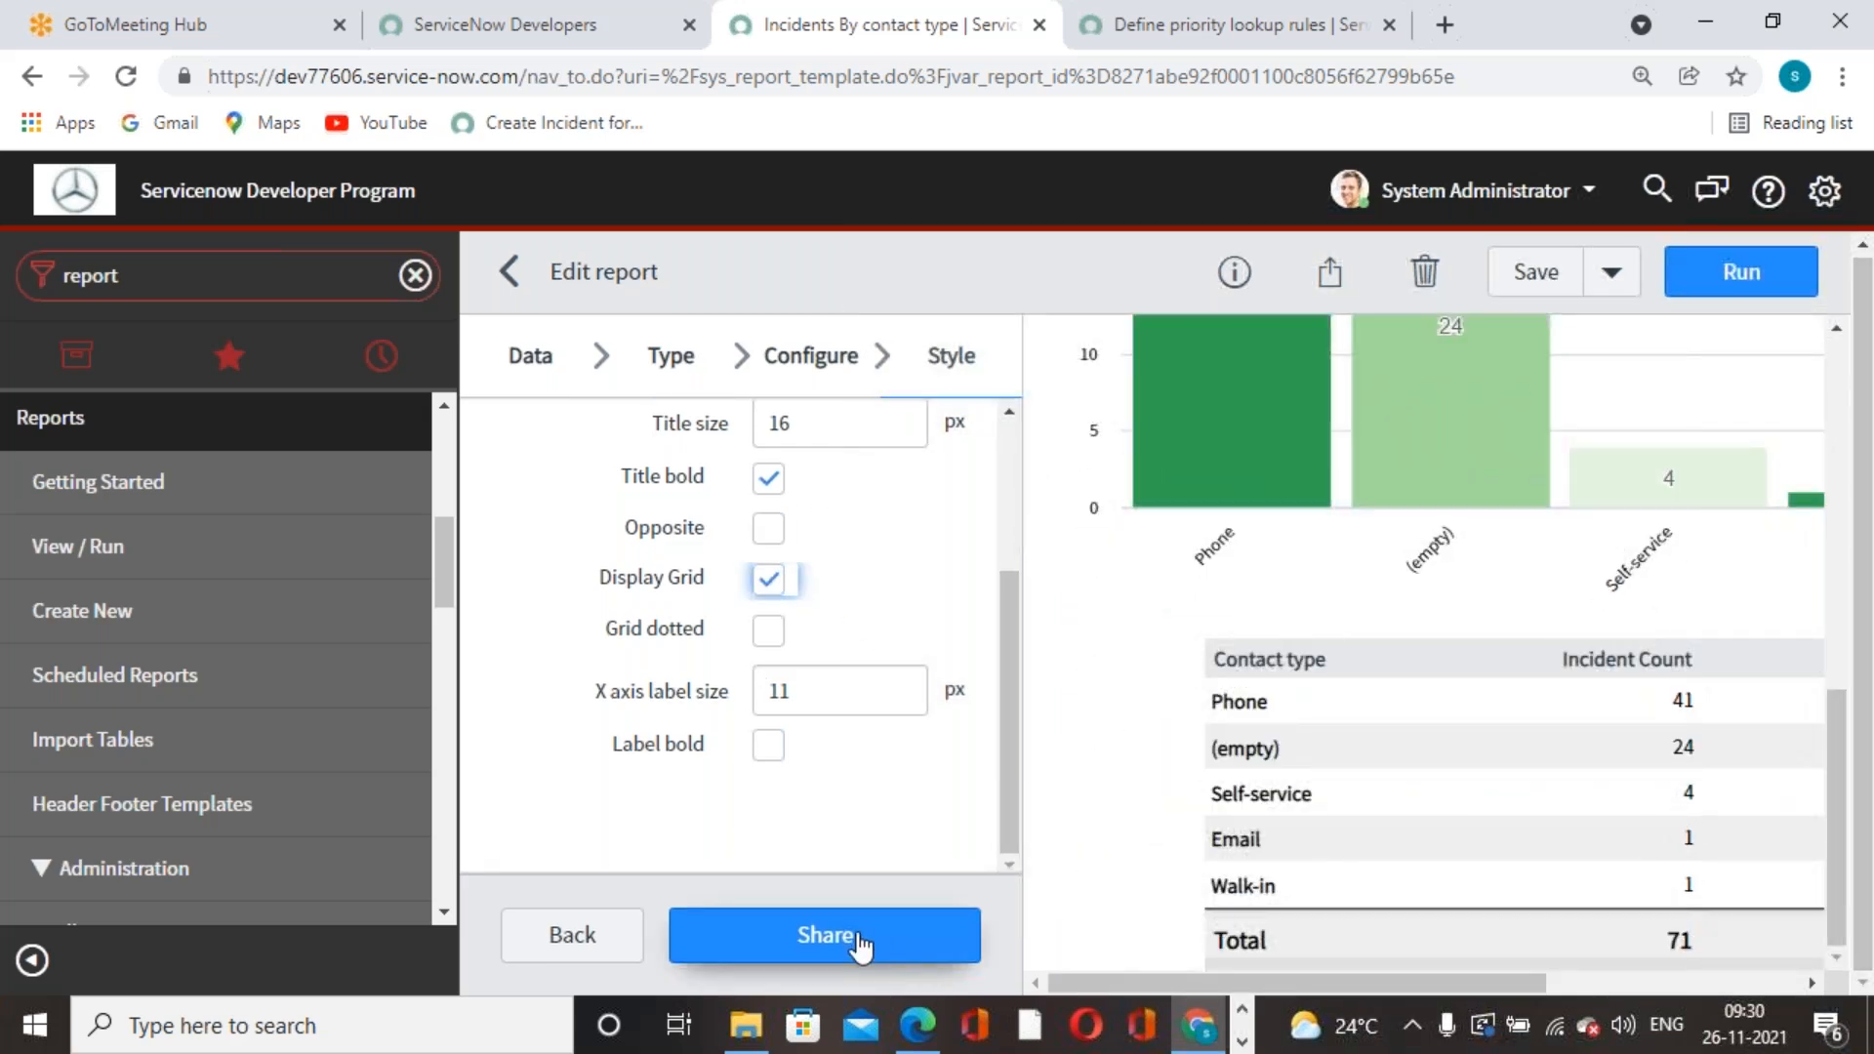
click(1566, 262)
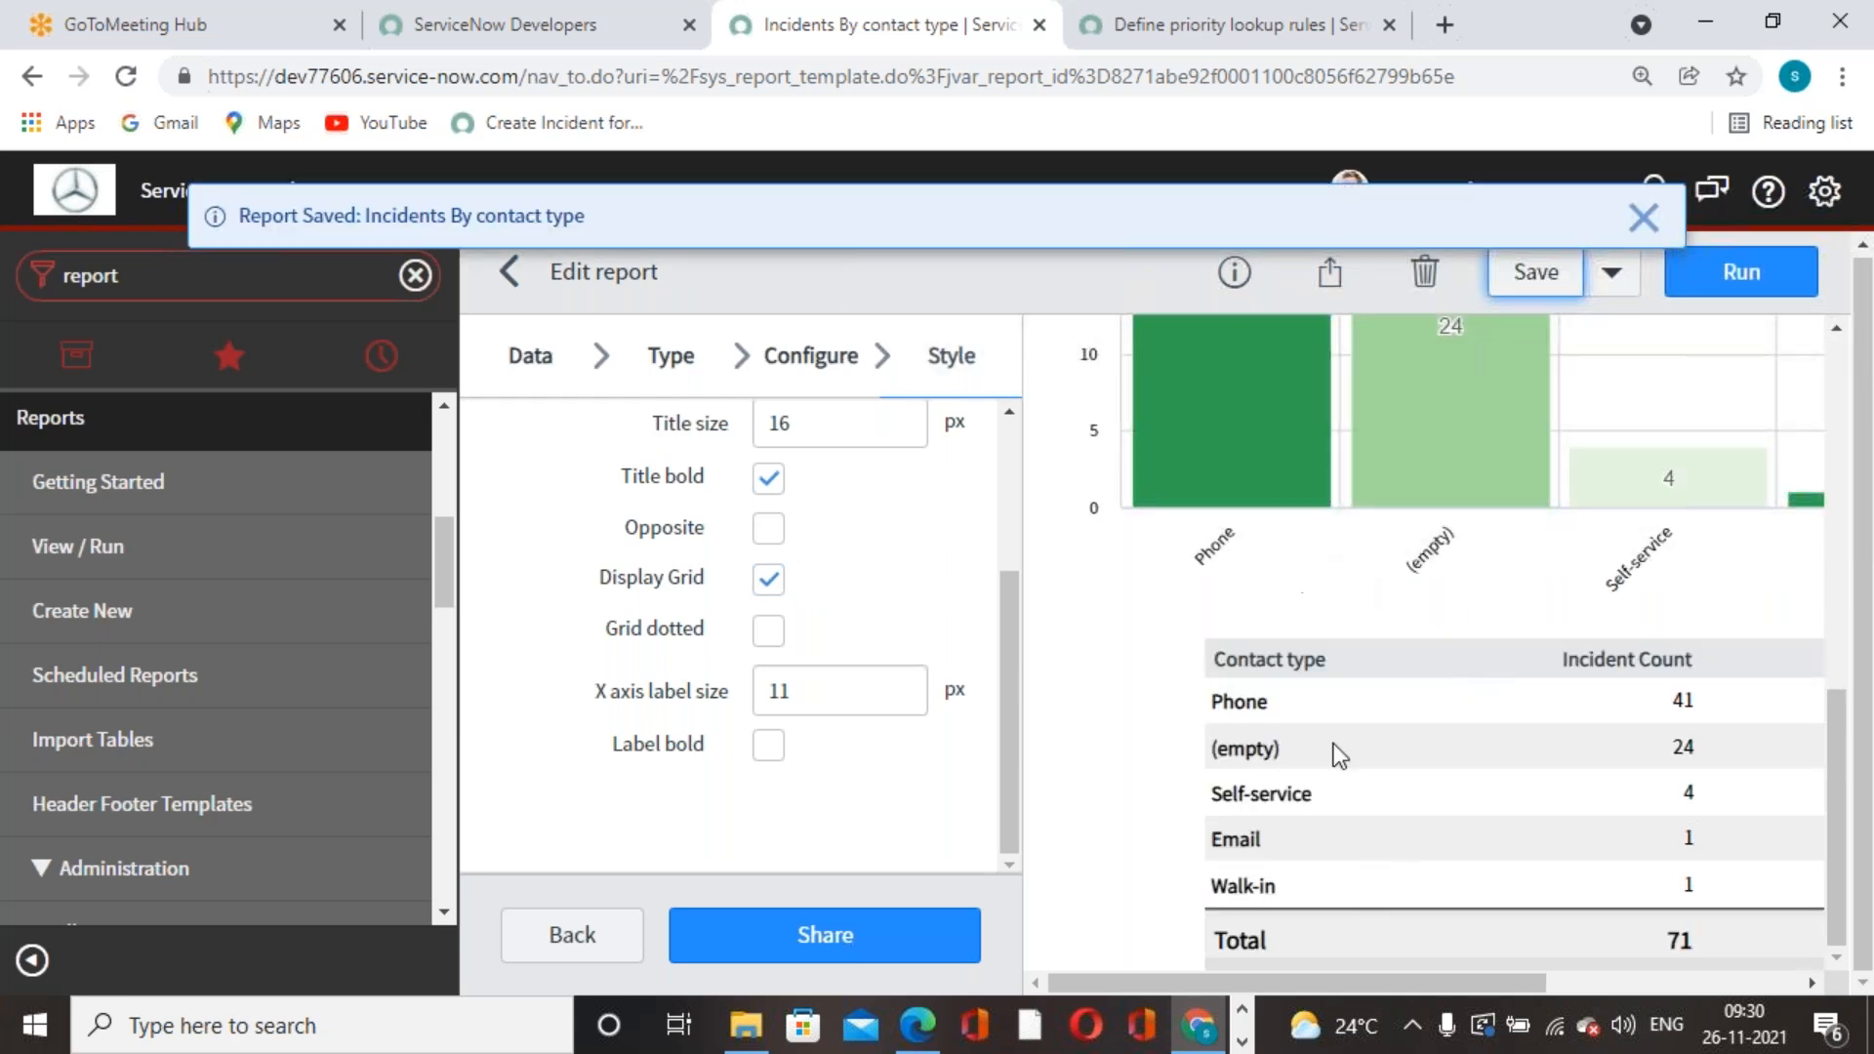
scroll(1344, 786, up, 9)
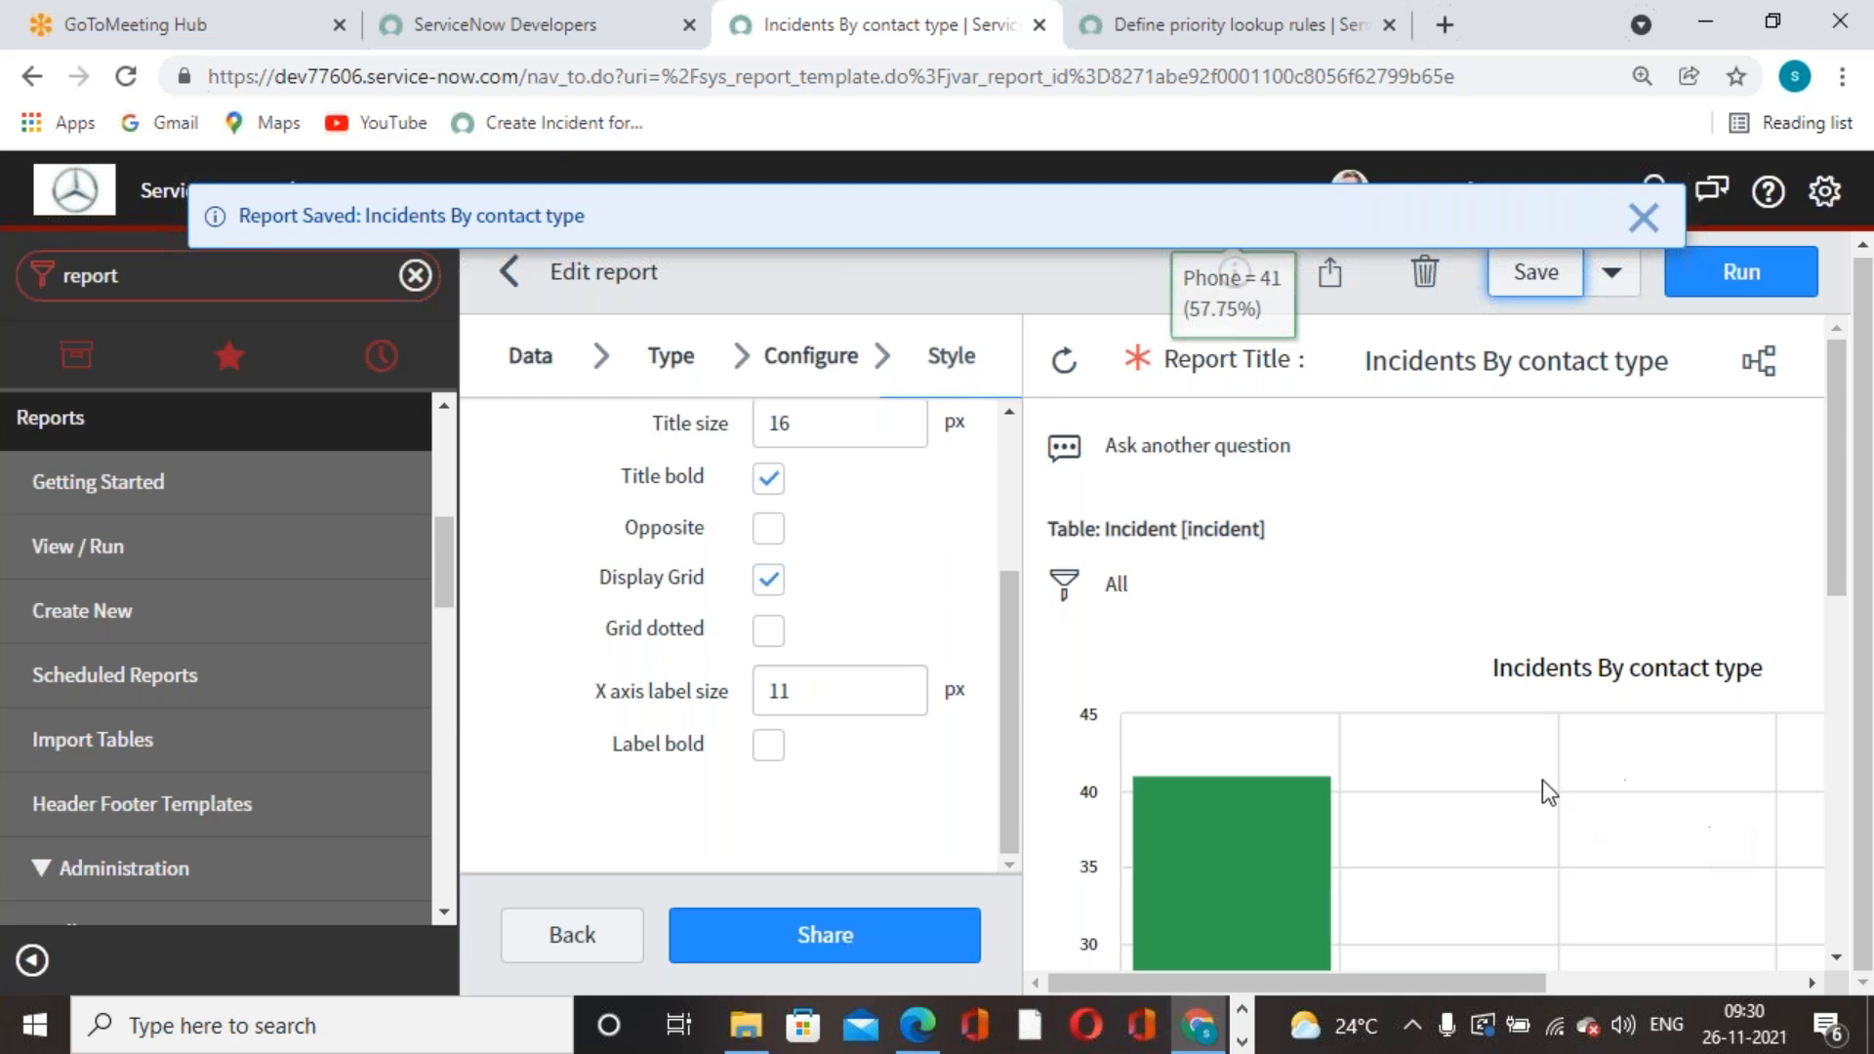
scroll(1545, 779, down, 3)
scroll(874, 818, up, 3)
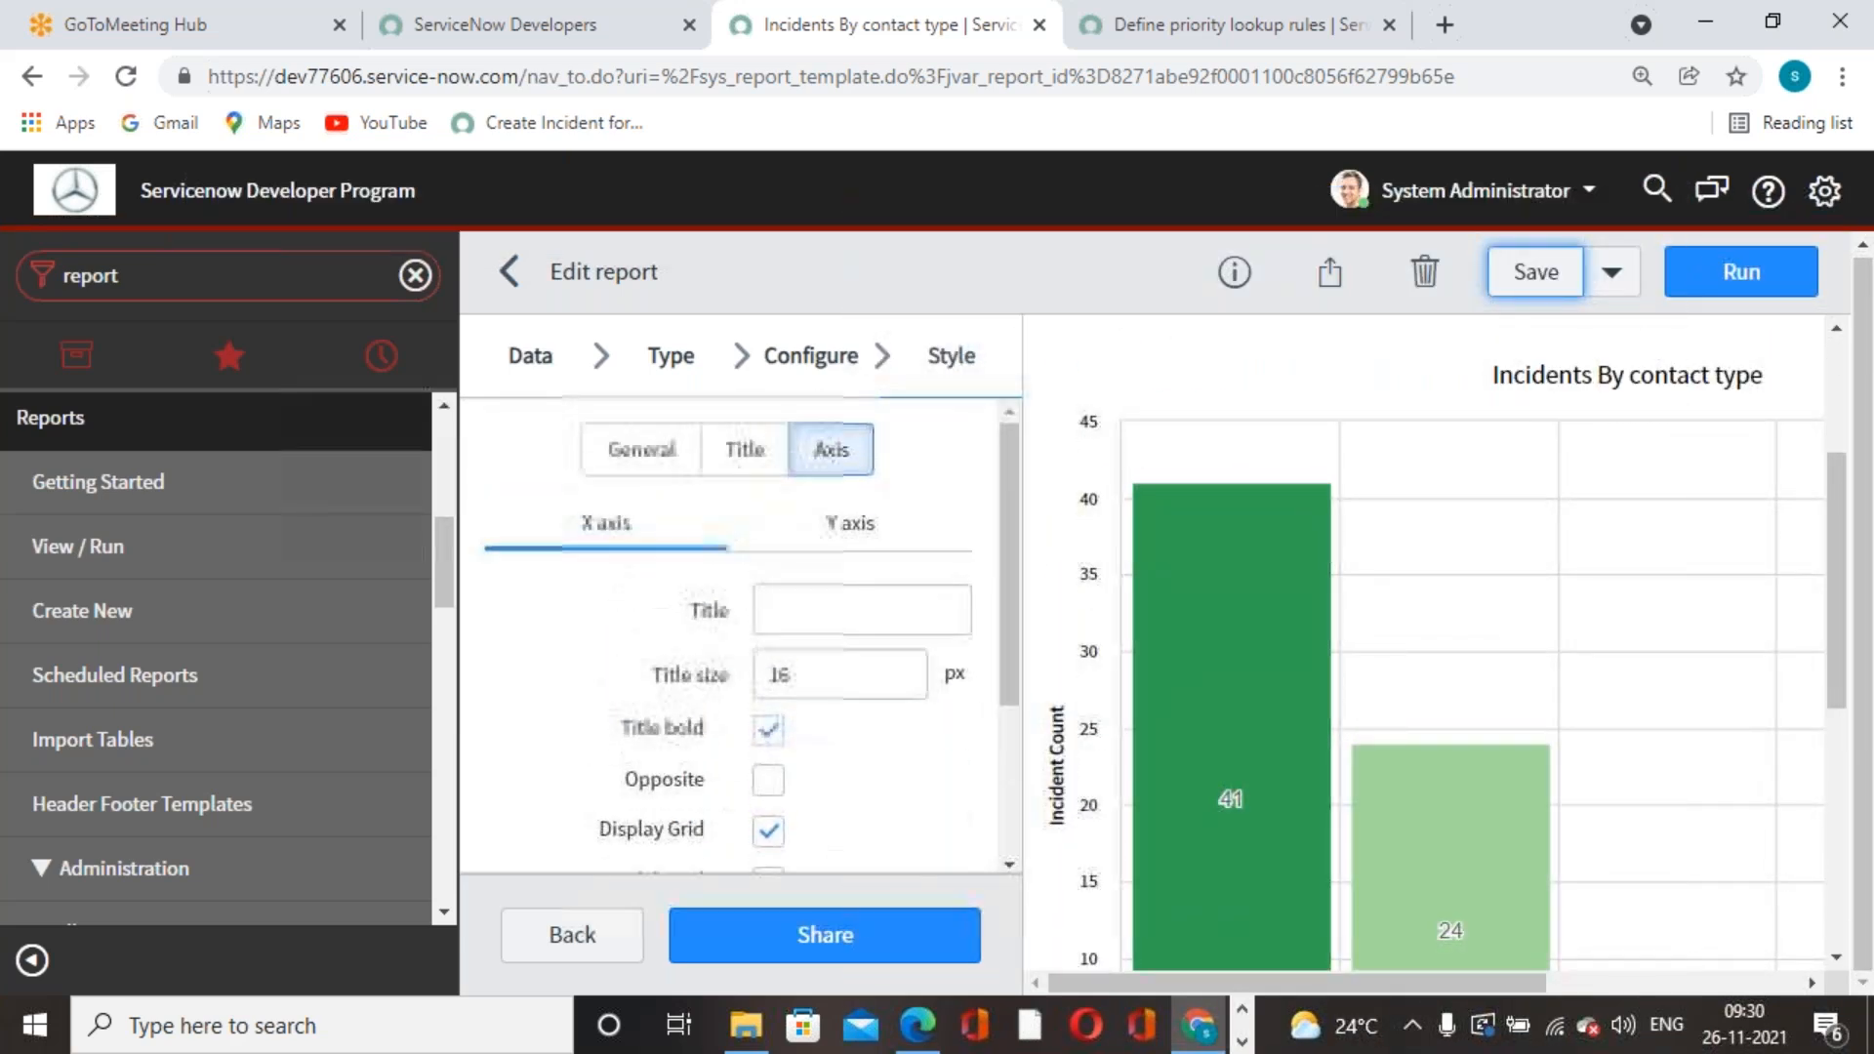
scroll(806, 575, down, 3)
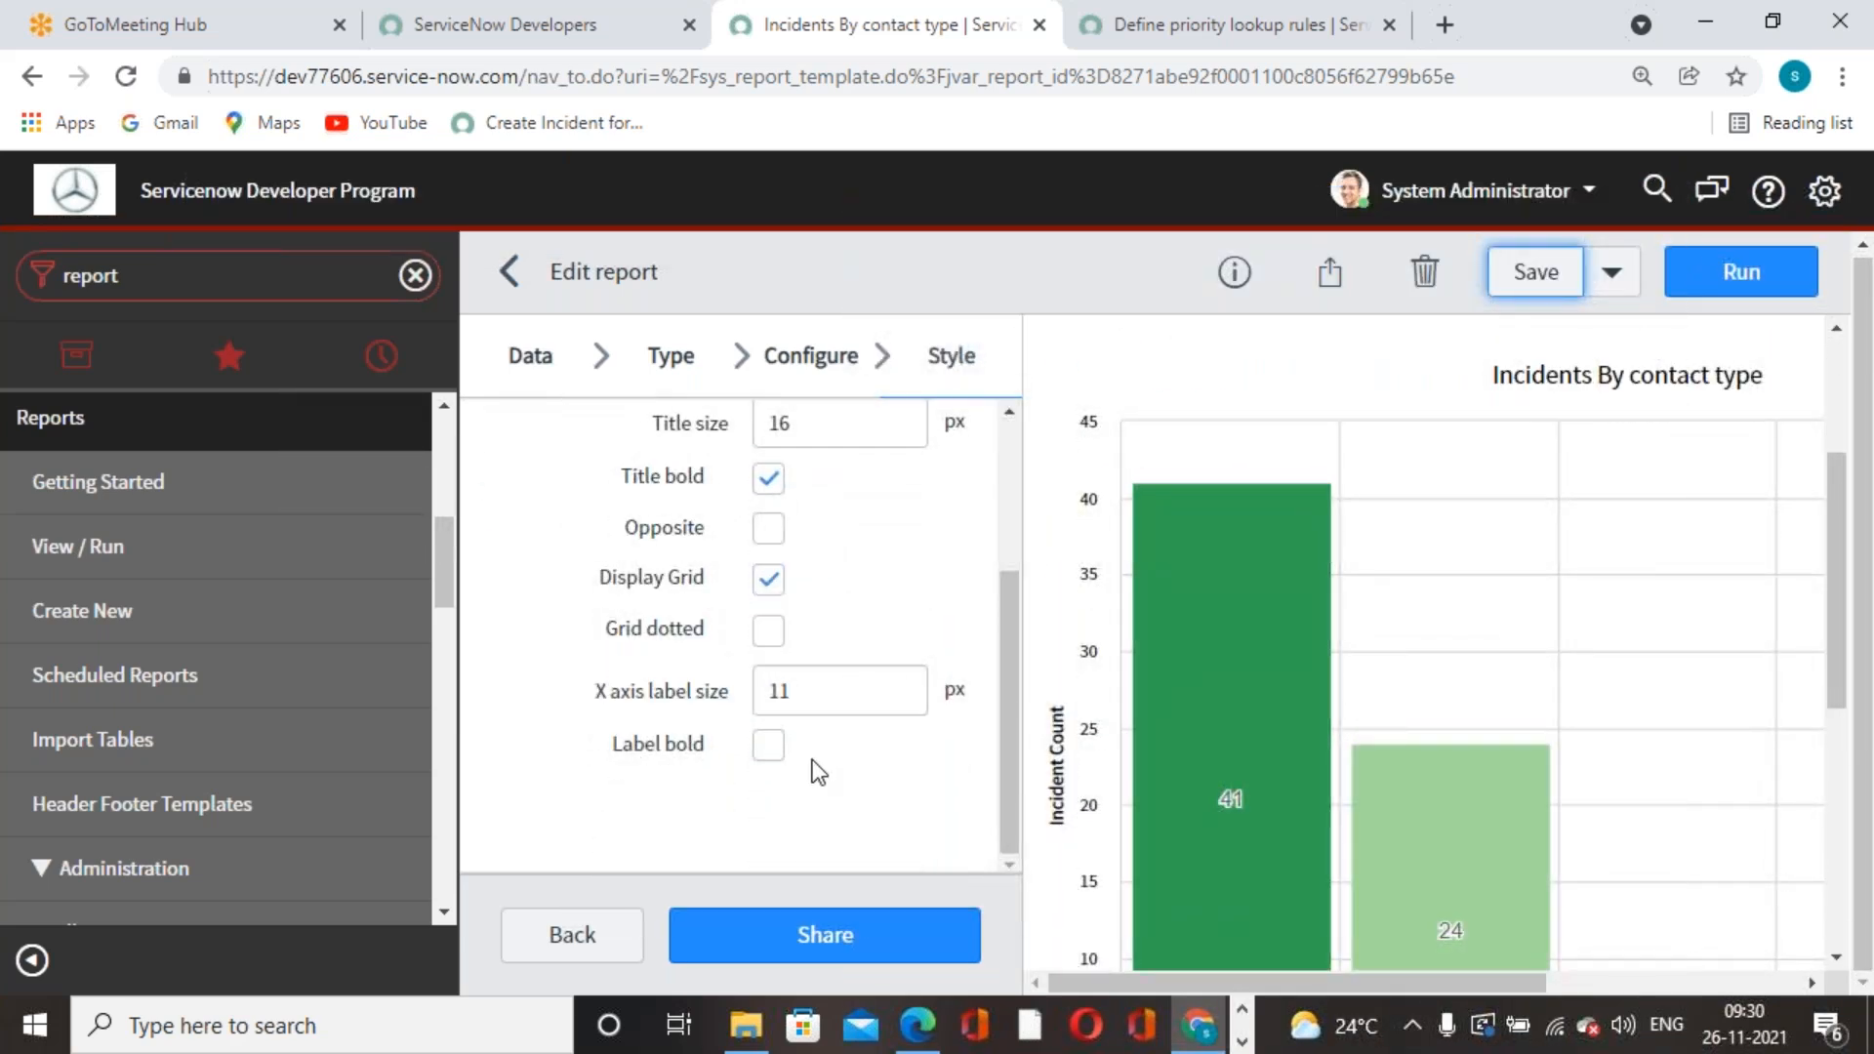
scroll(818, 771, up, 3)
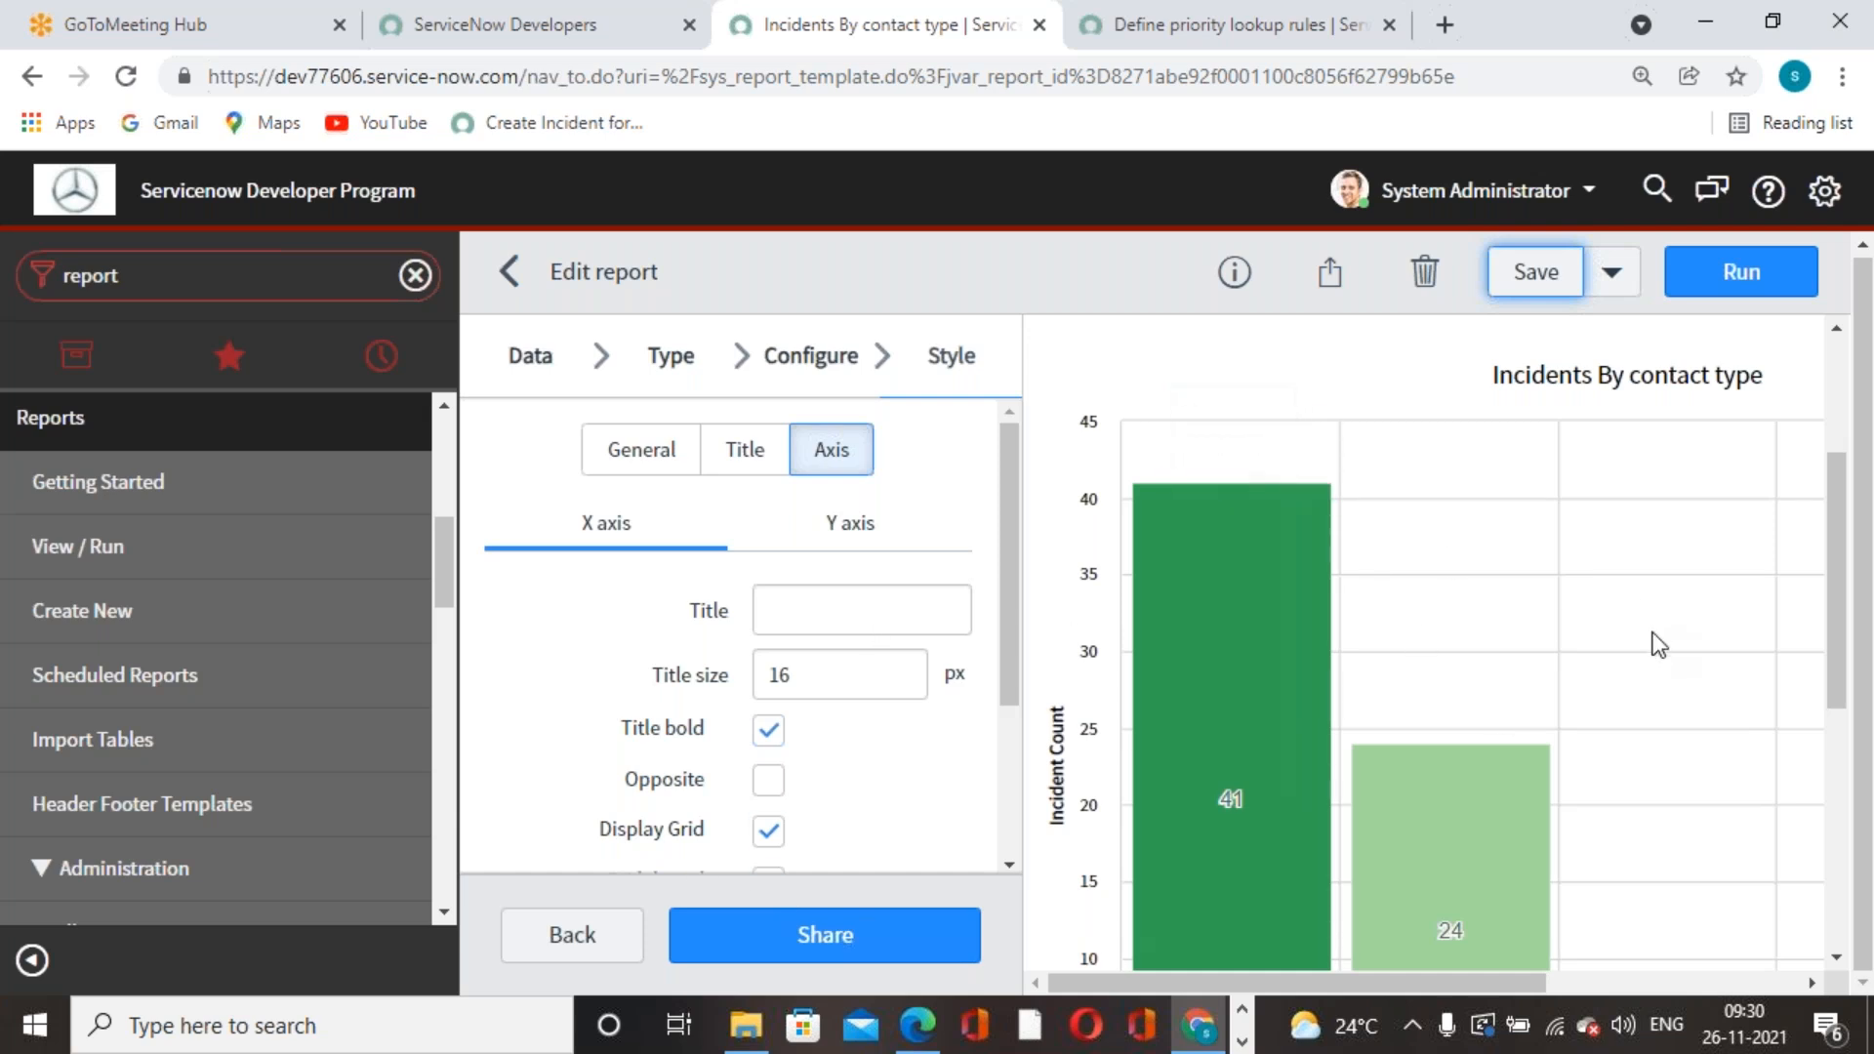
- Save the report, dismiss the saved notice, and open its Share settings
click(1559, 293)
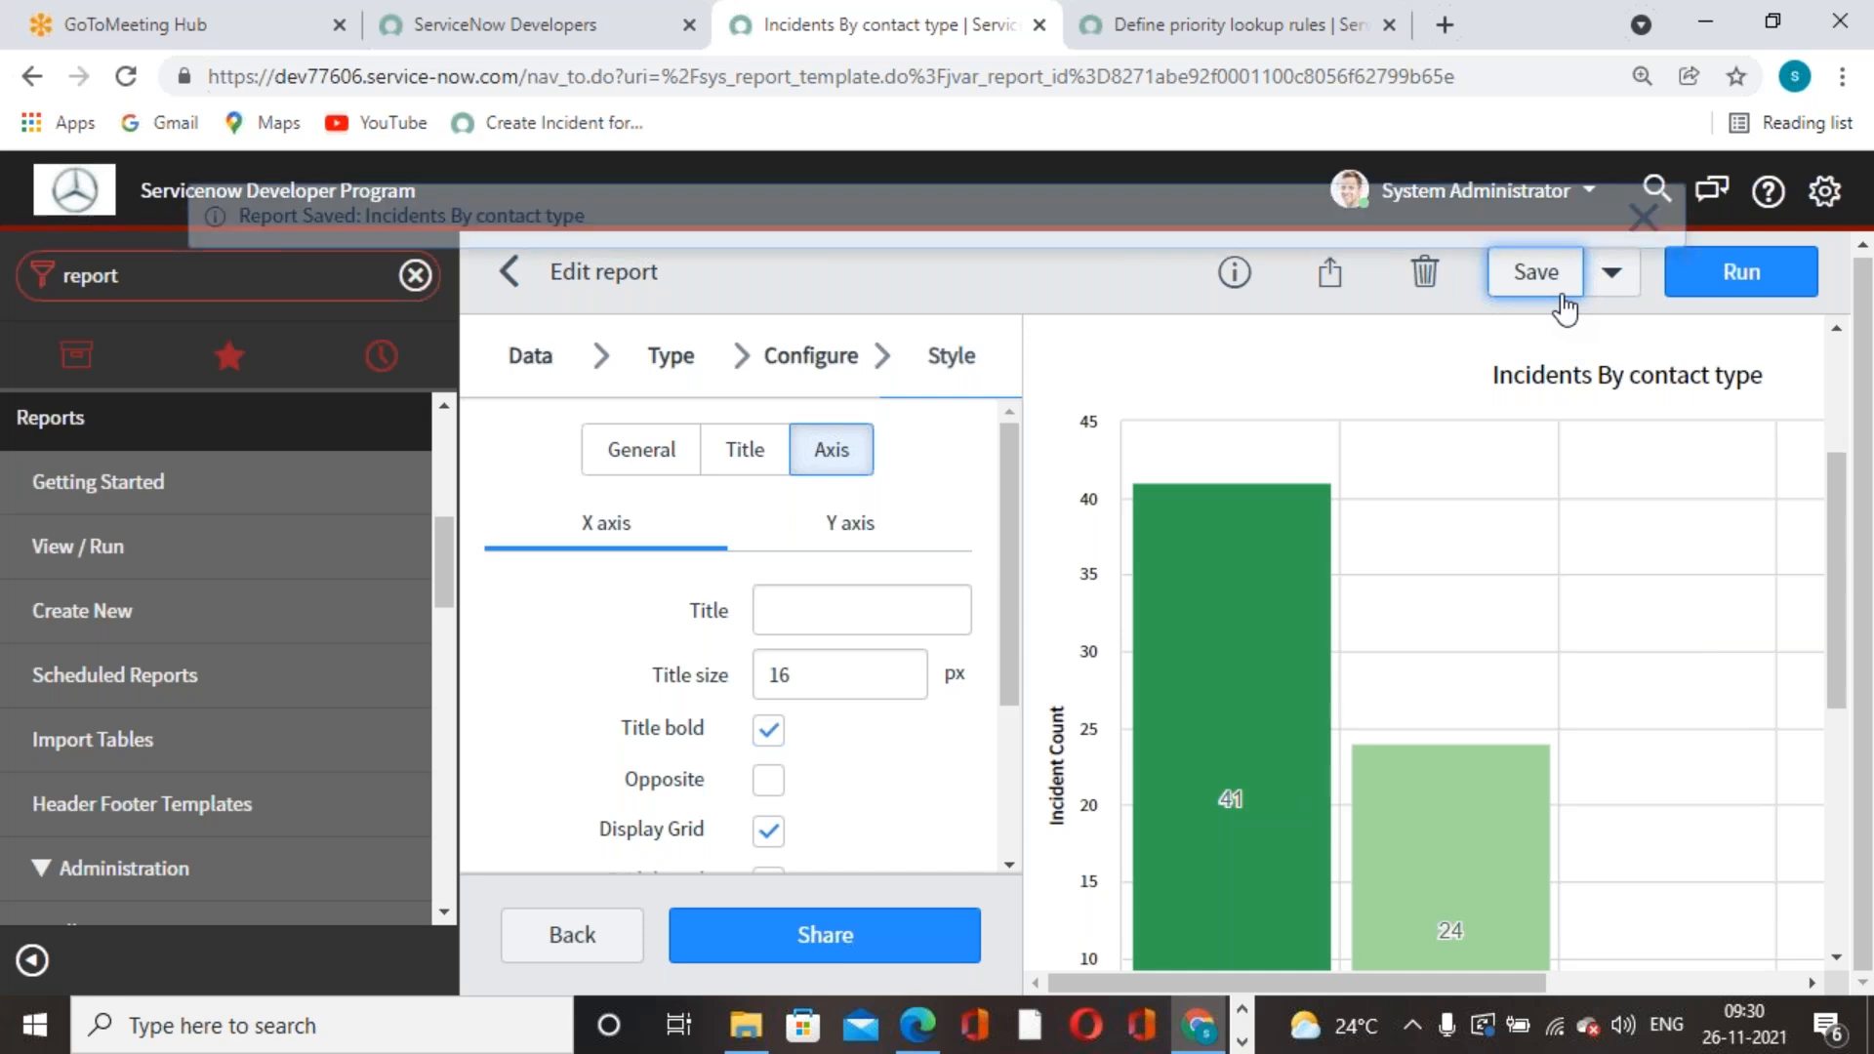
click(1642, 218)
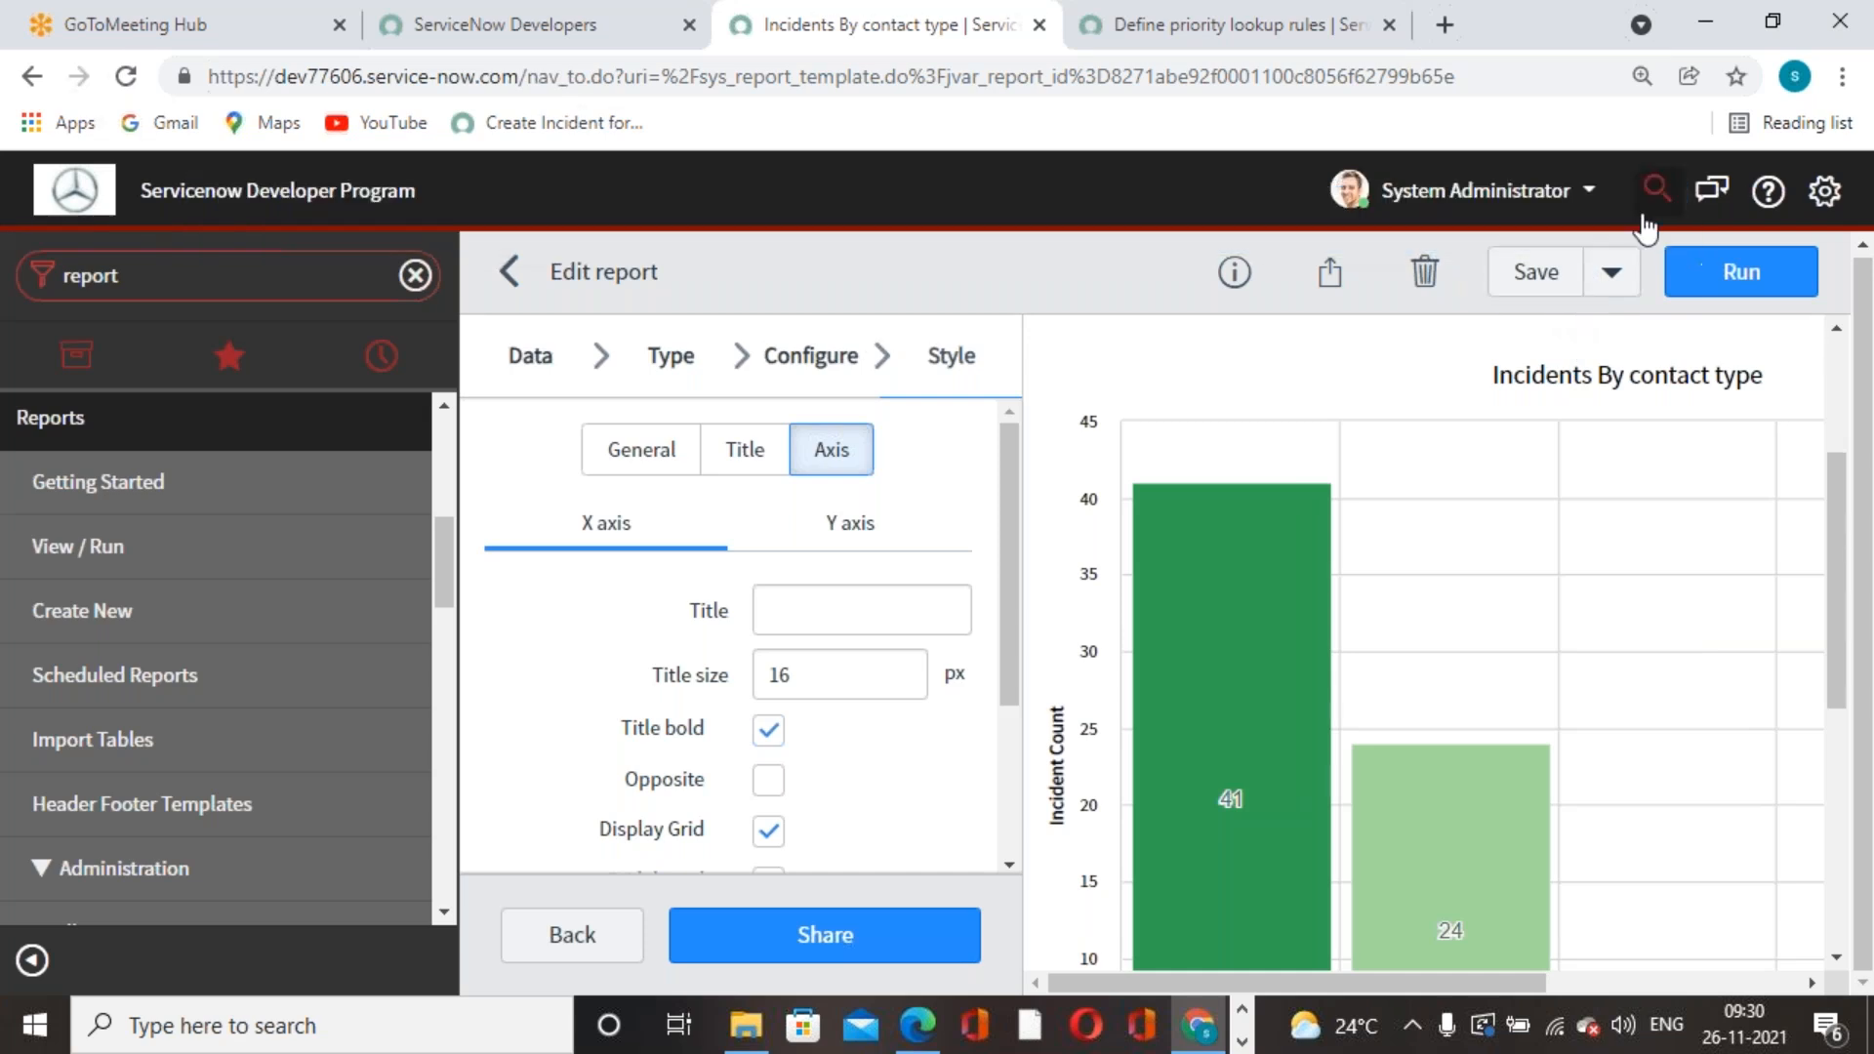
click(1342, 303)
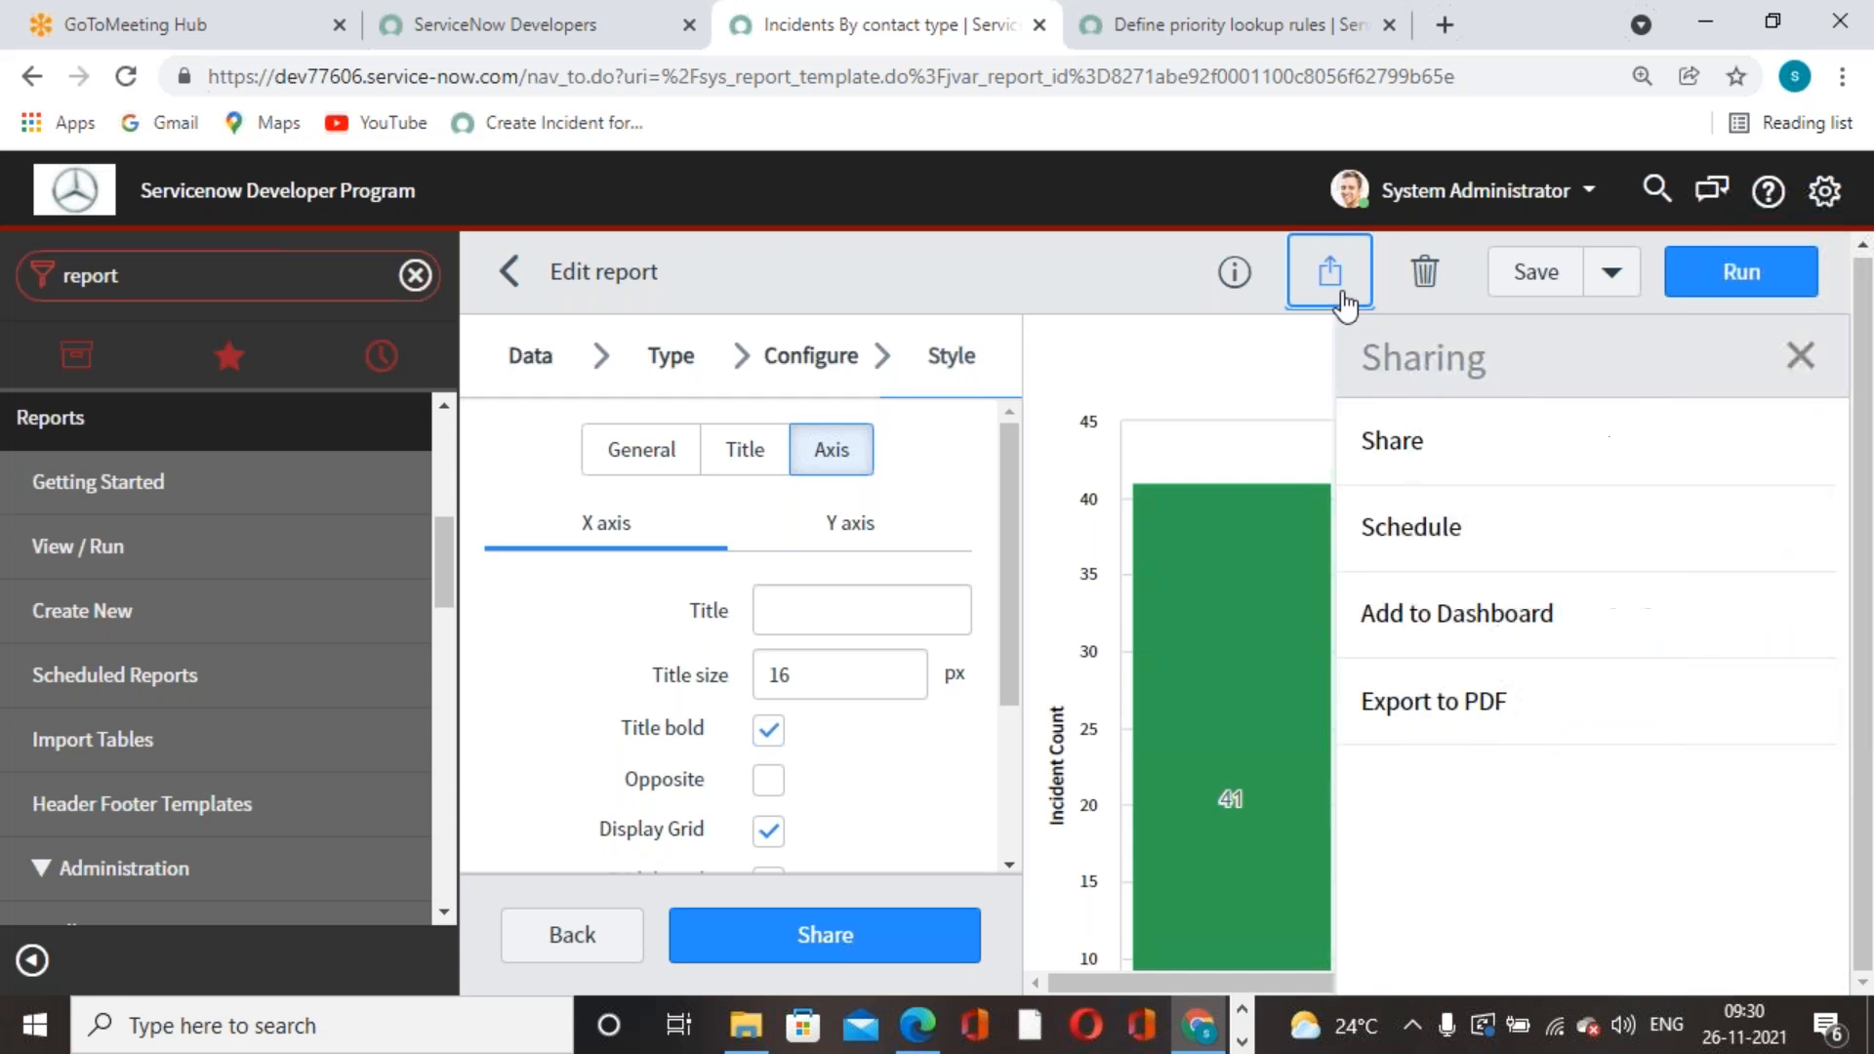
click(1395, 475)
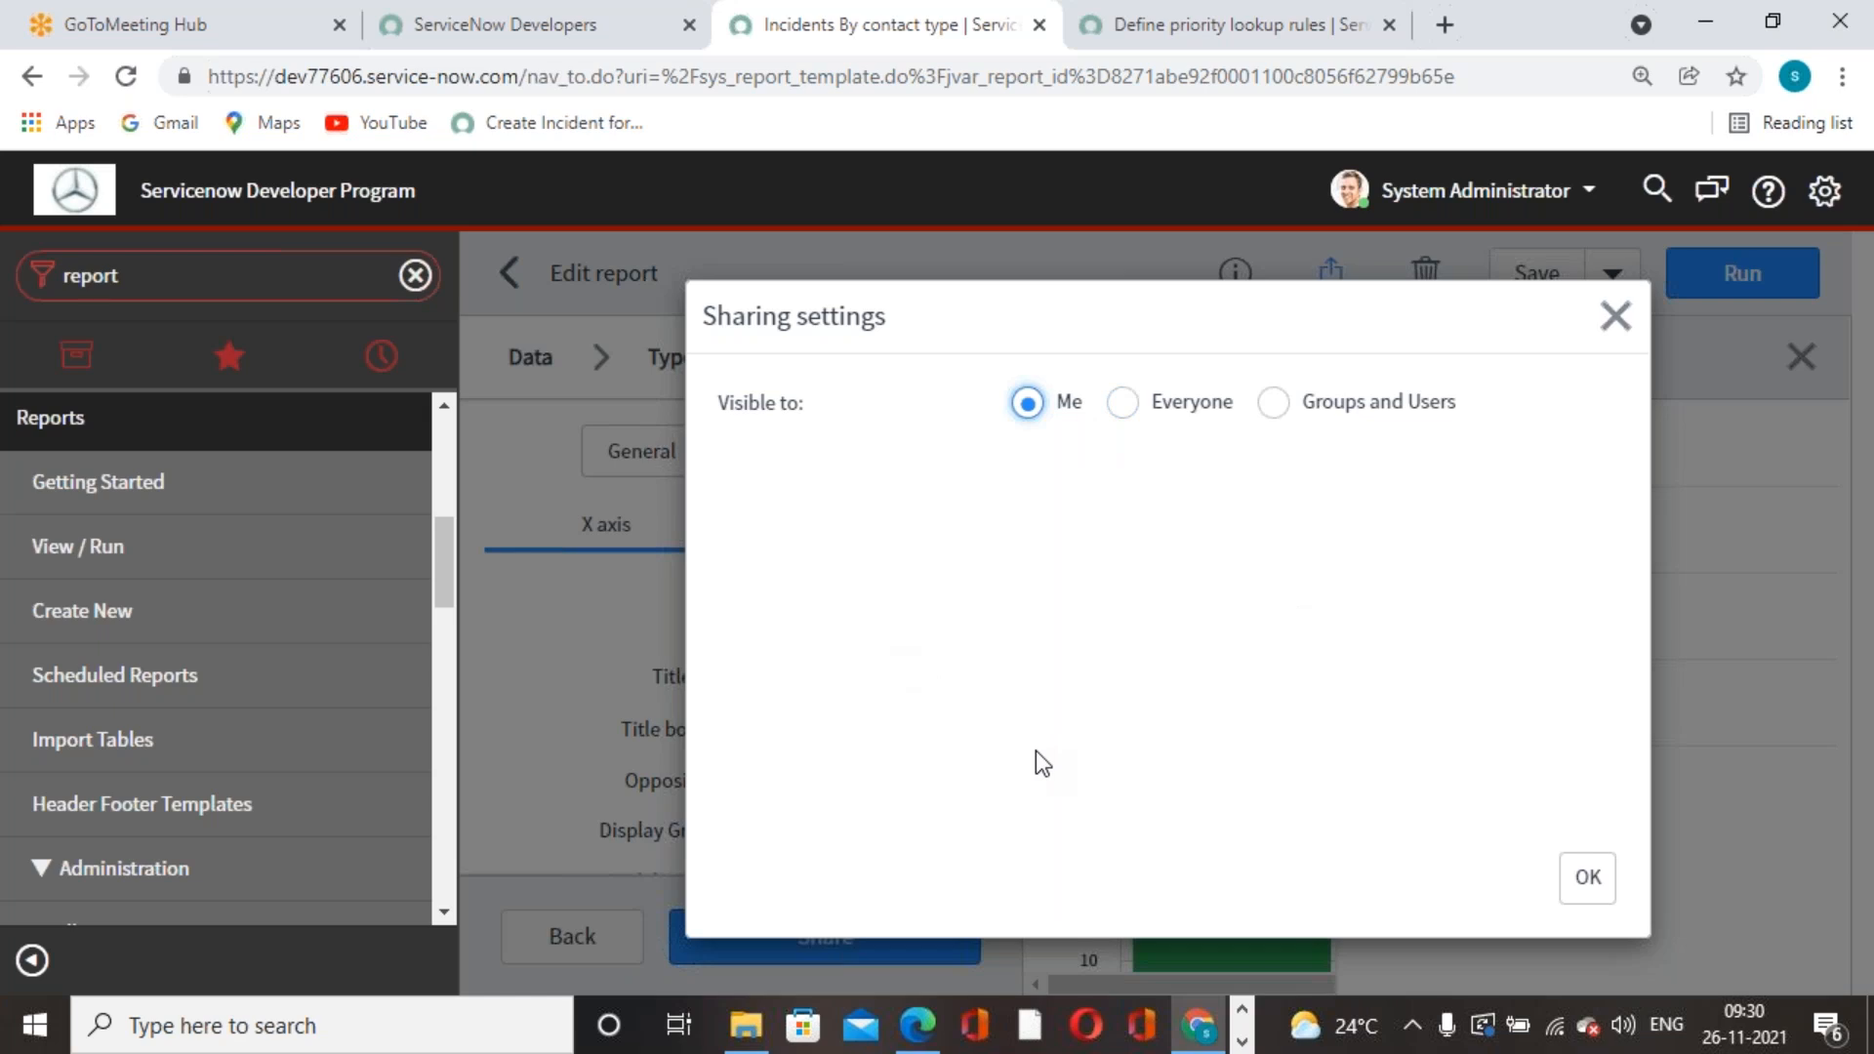
- After checking the roles, groups and users options, share the report with Everyone and confirm with OK
click(1123, 403)
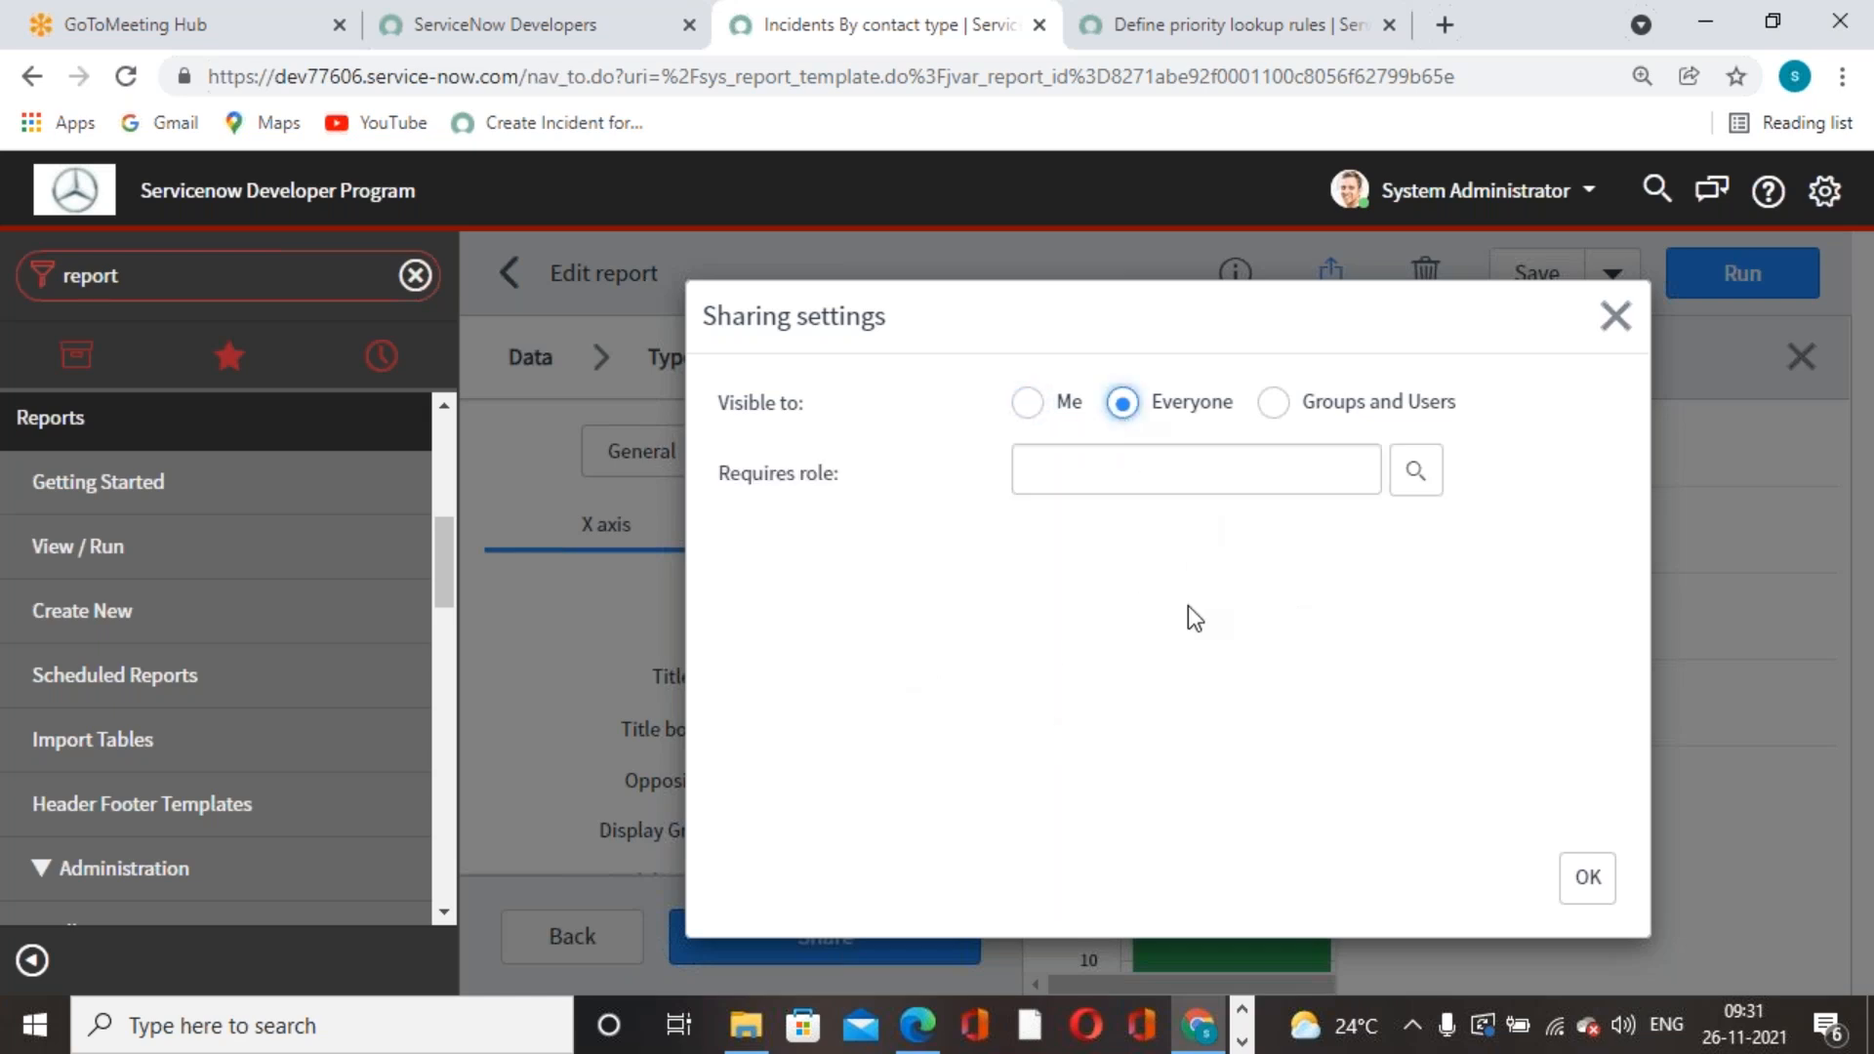
click(1415, 471)
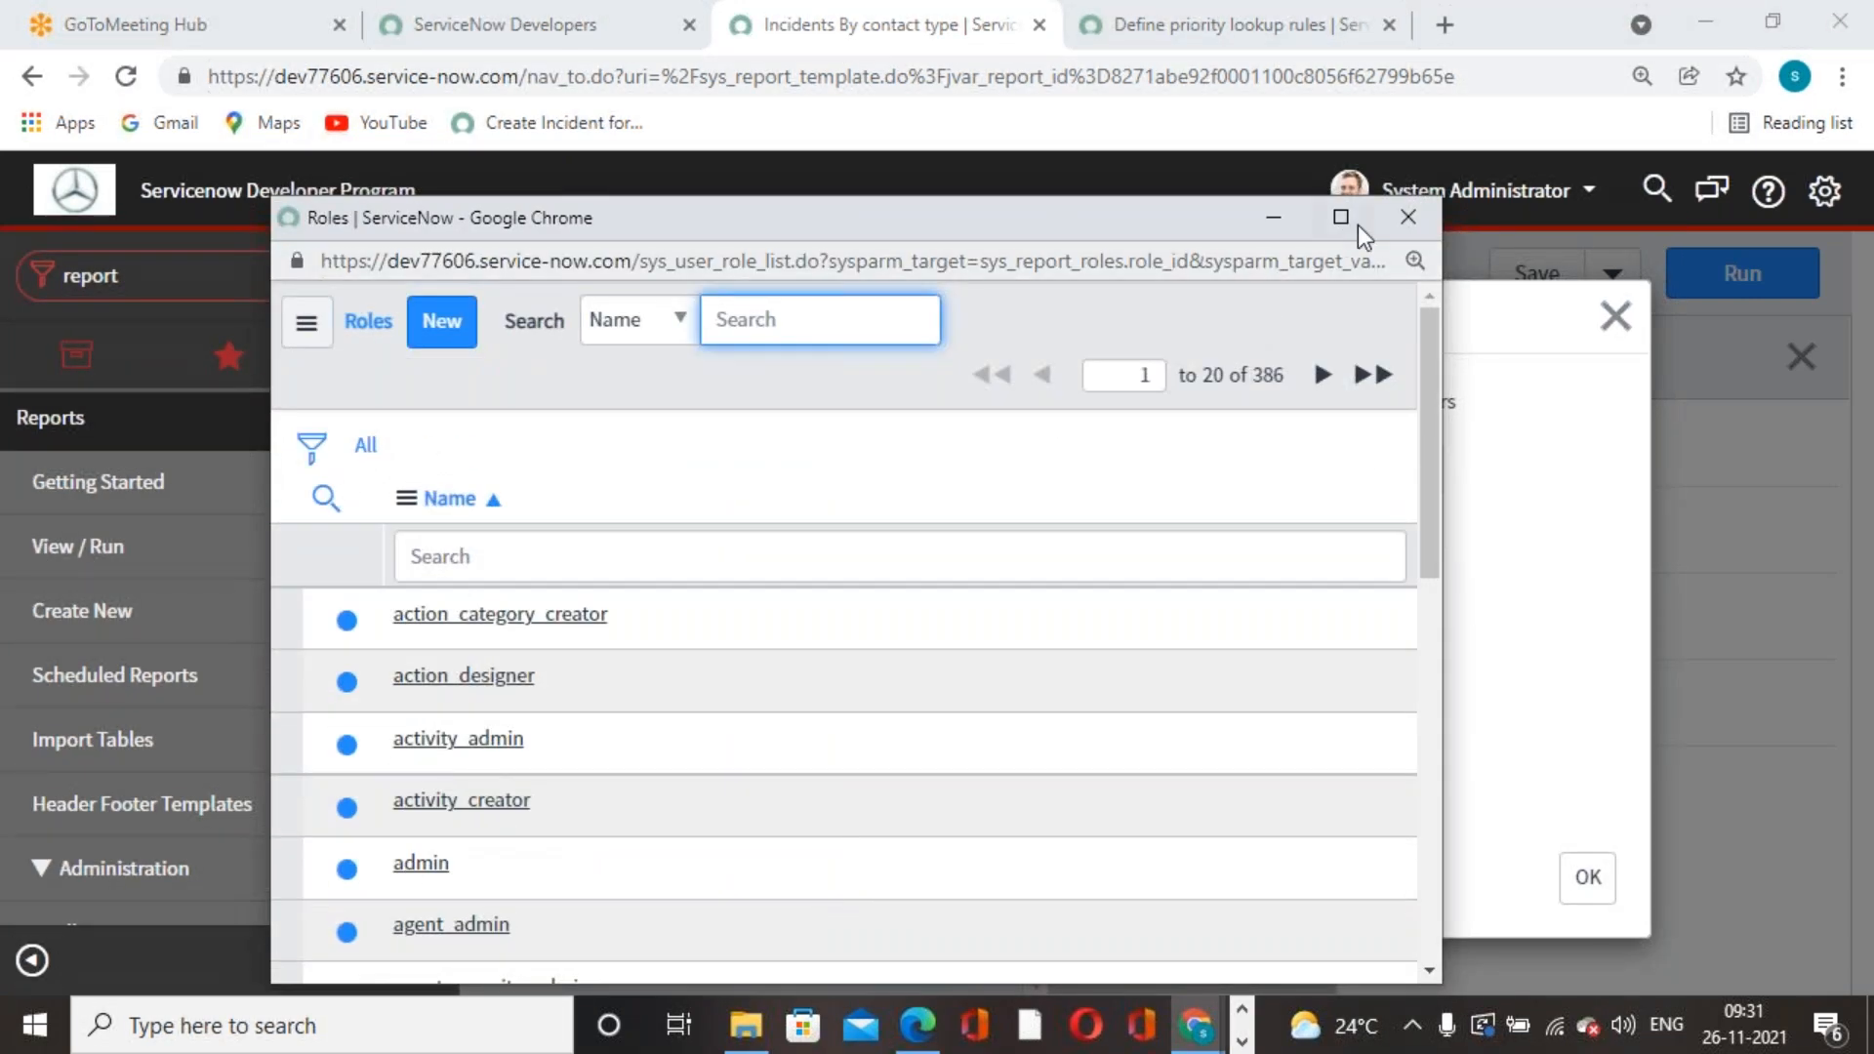
click(1409, 218)
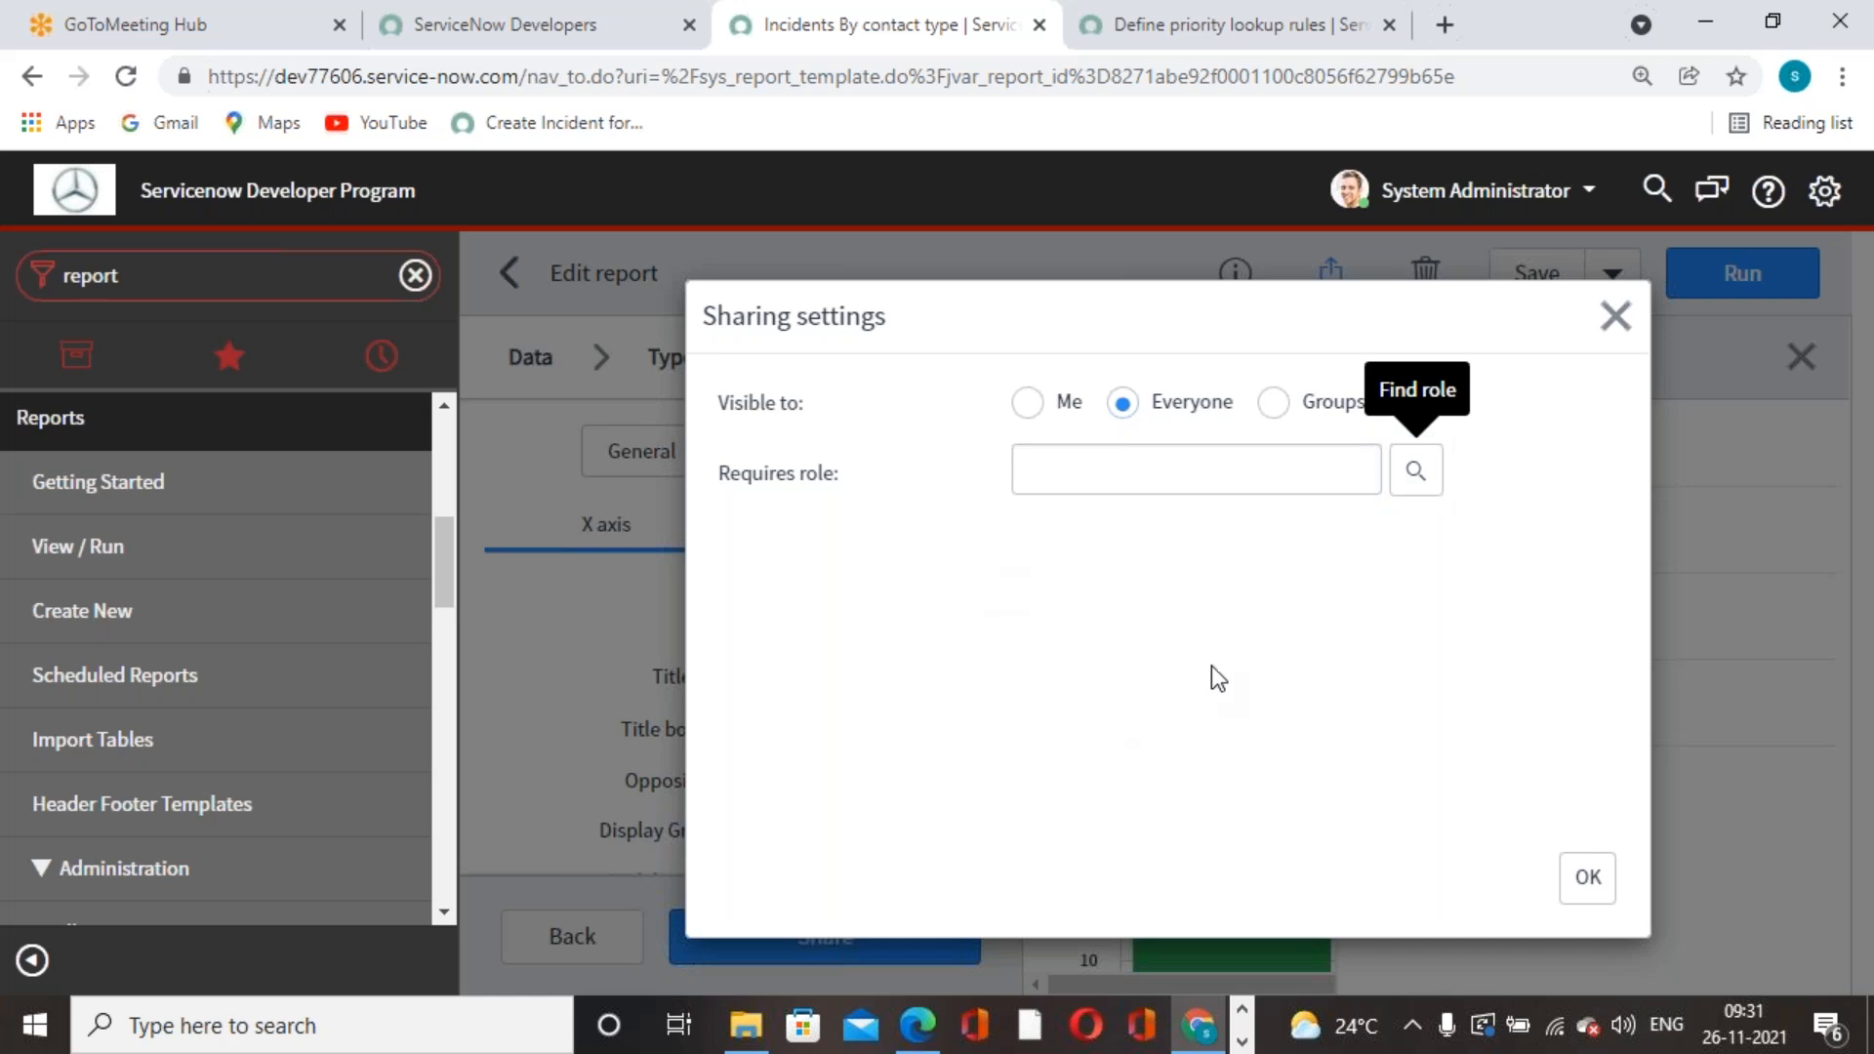
click(1273, 402)
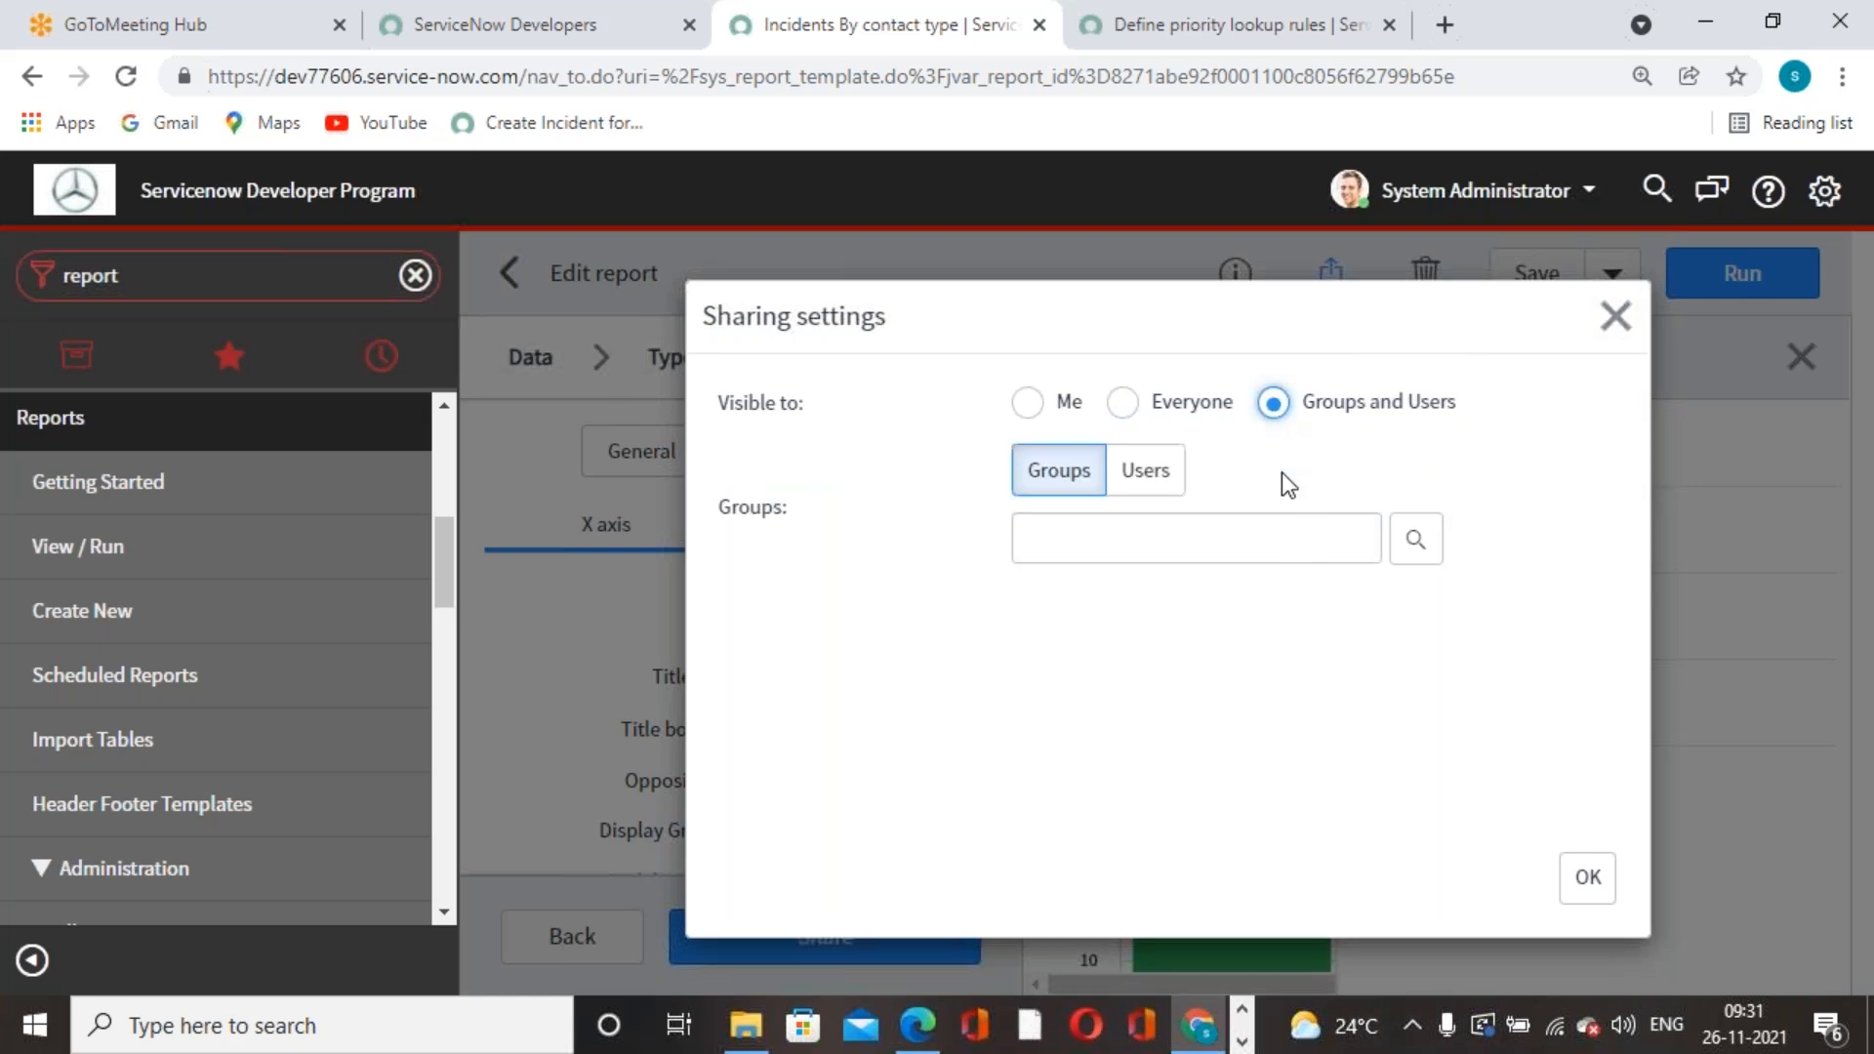
click(1161, 477)
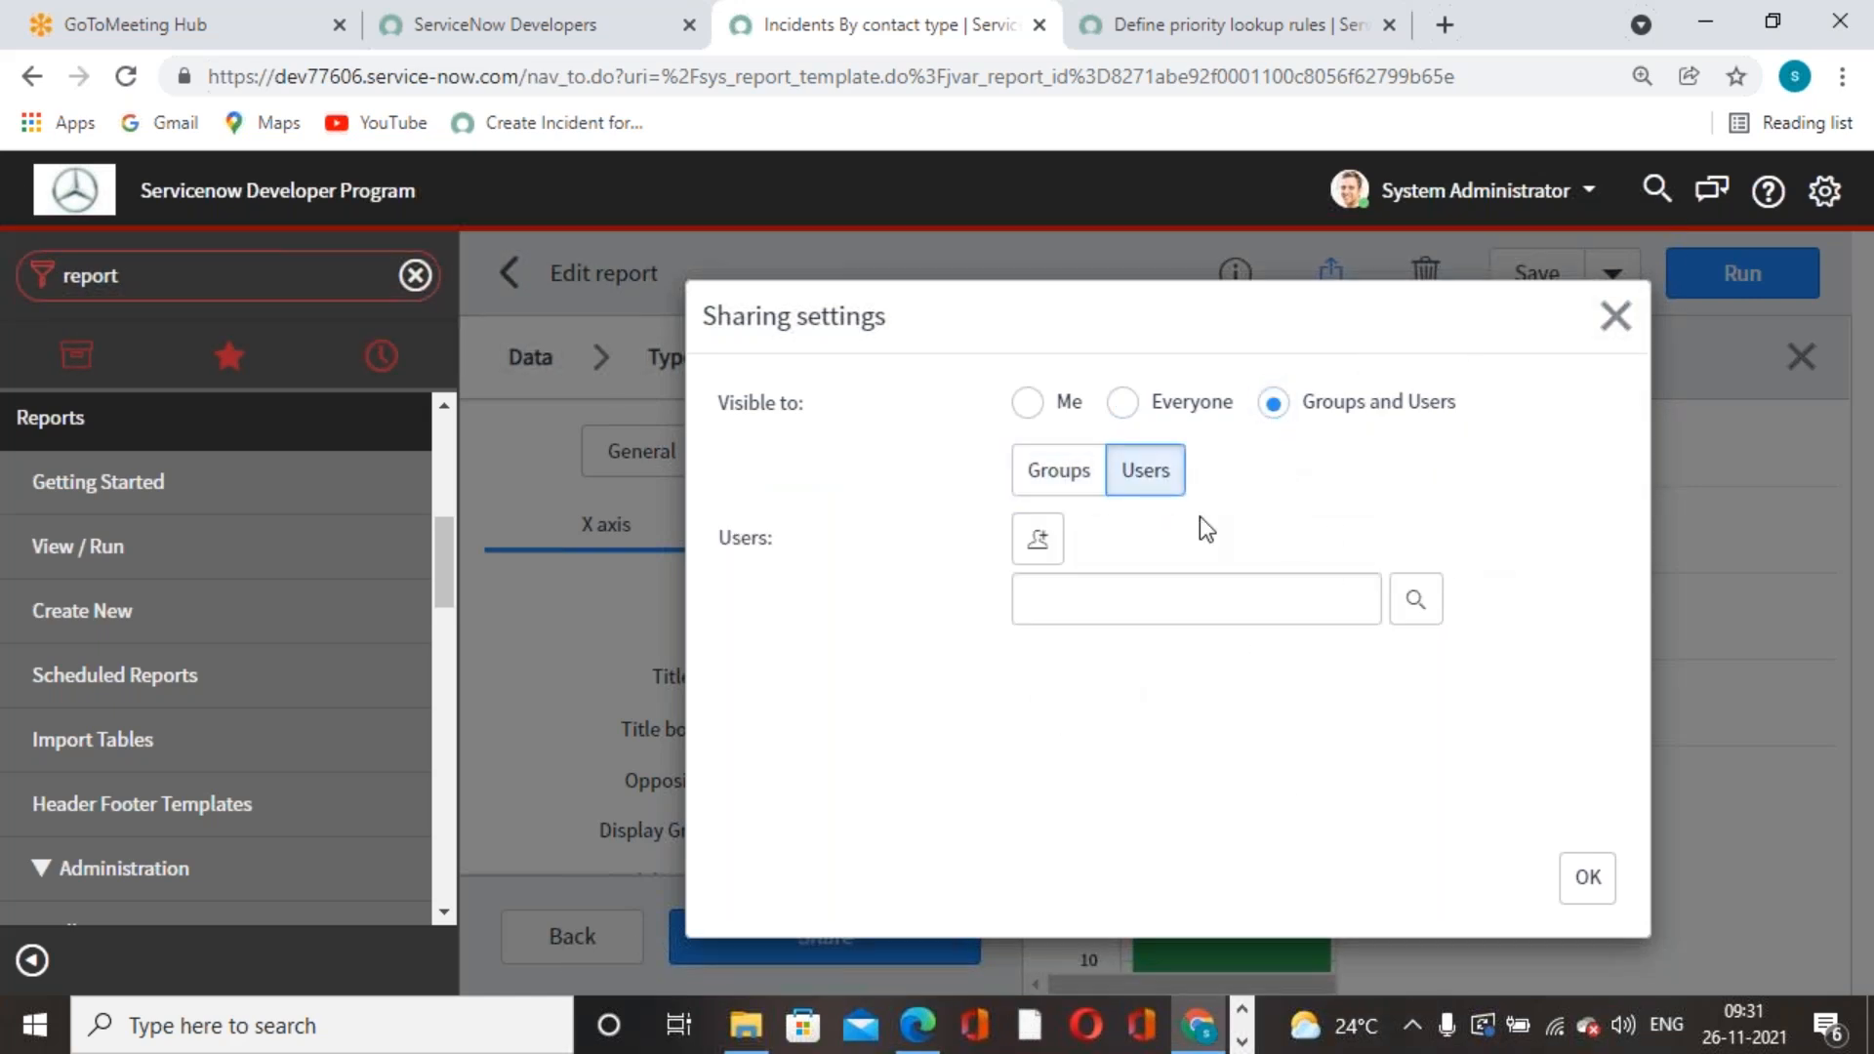
click(1067, 470)
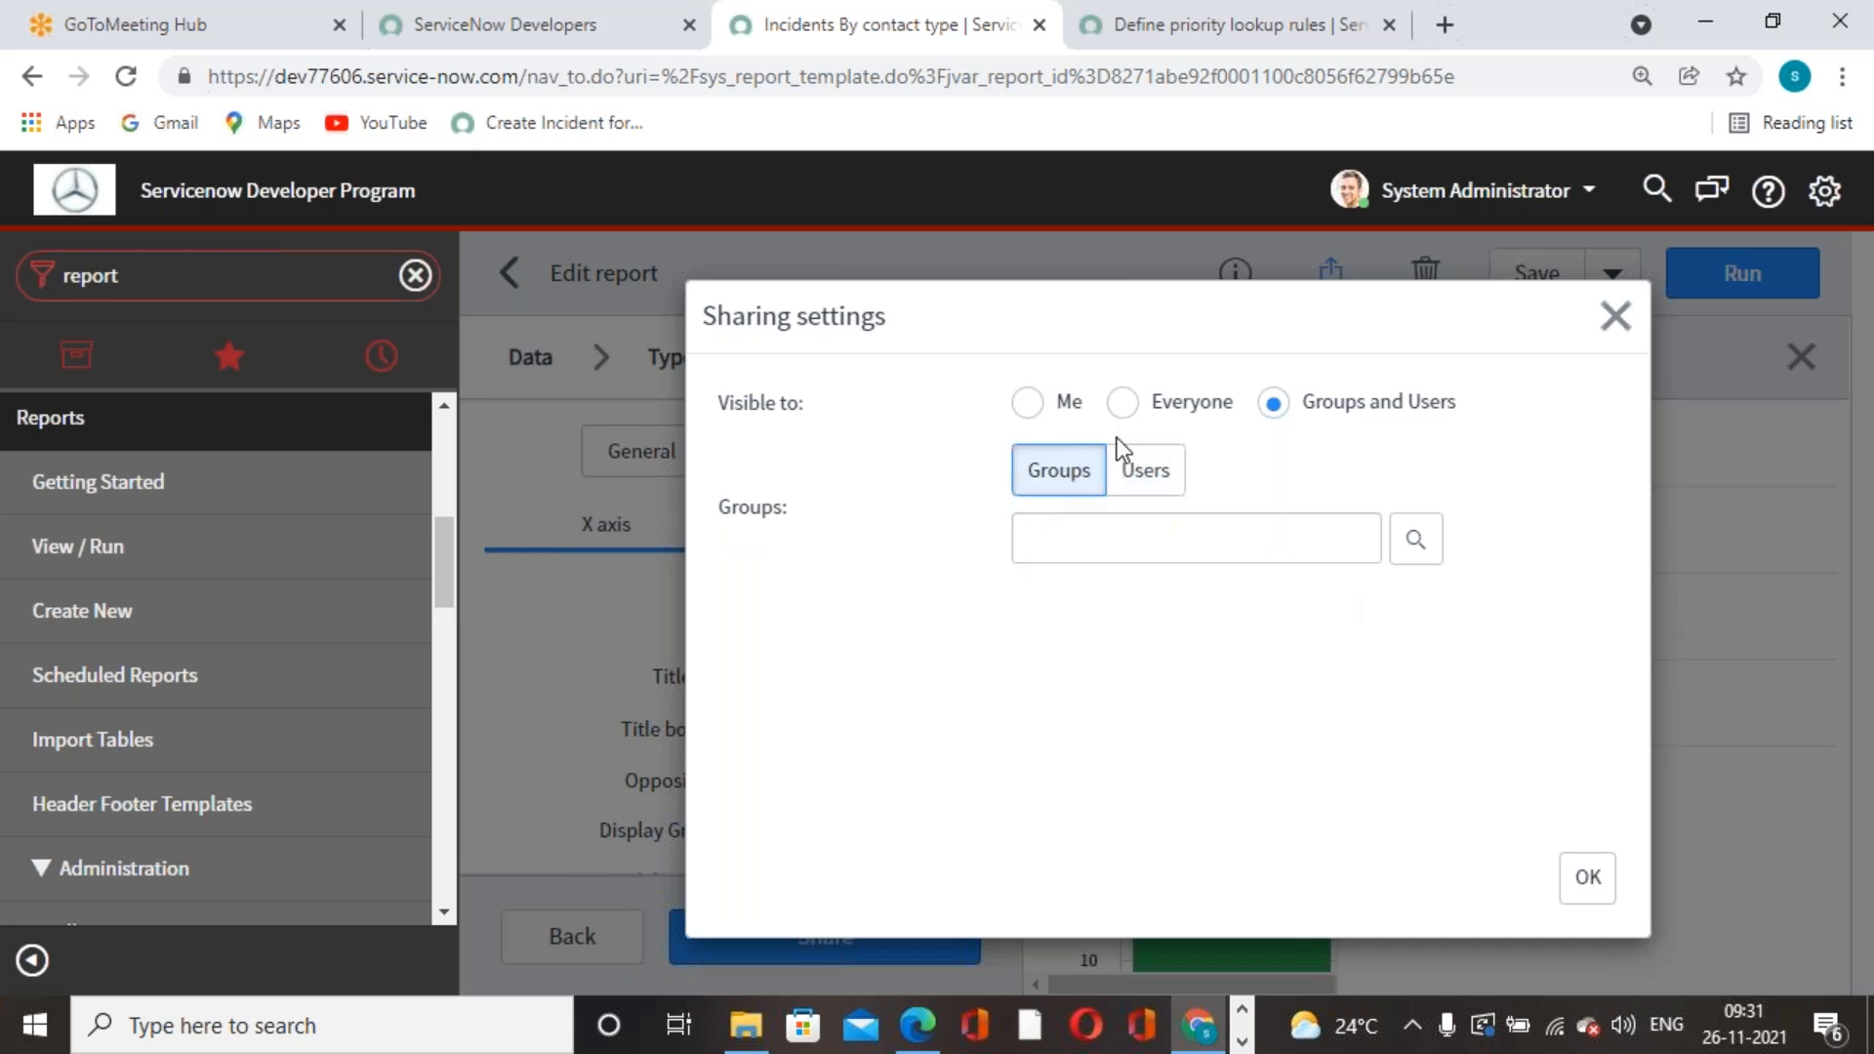
click(1122, 403)
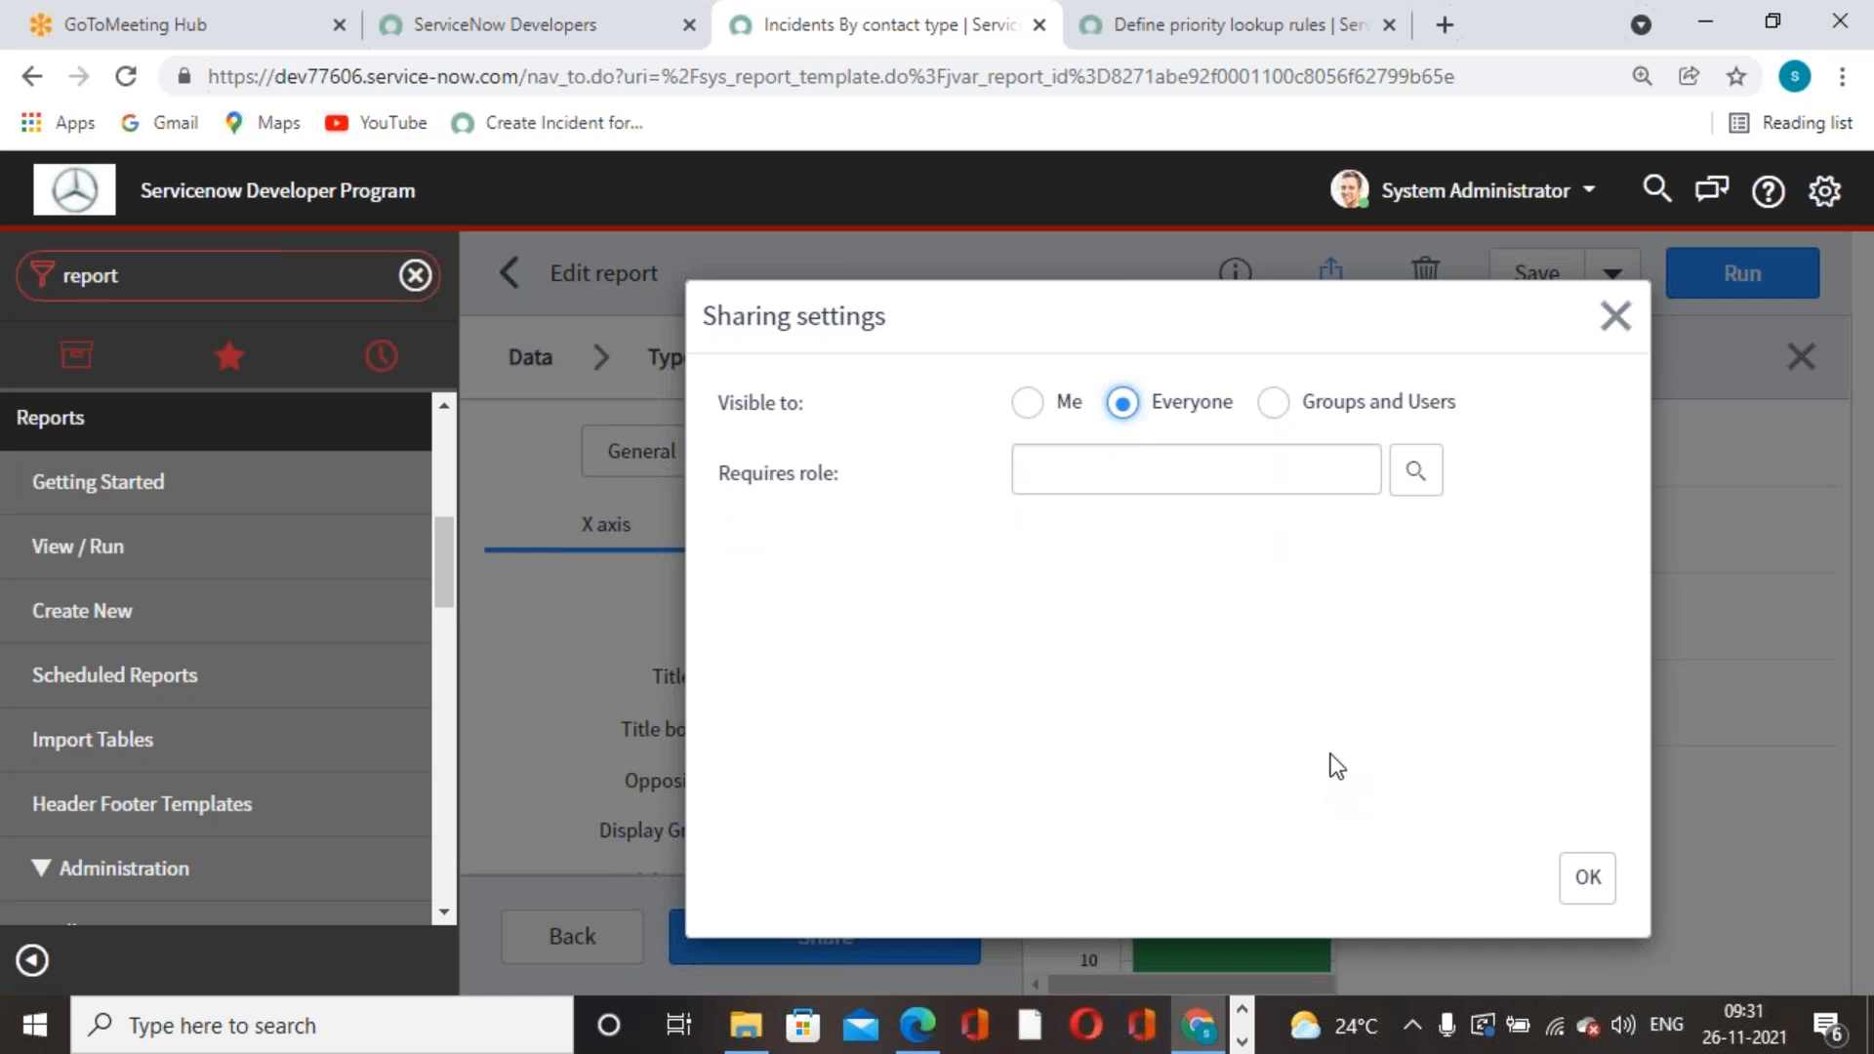
click(1586, 876)
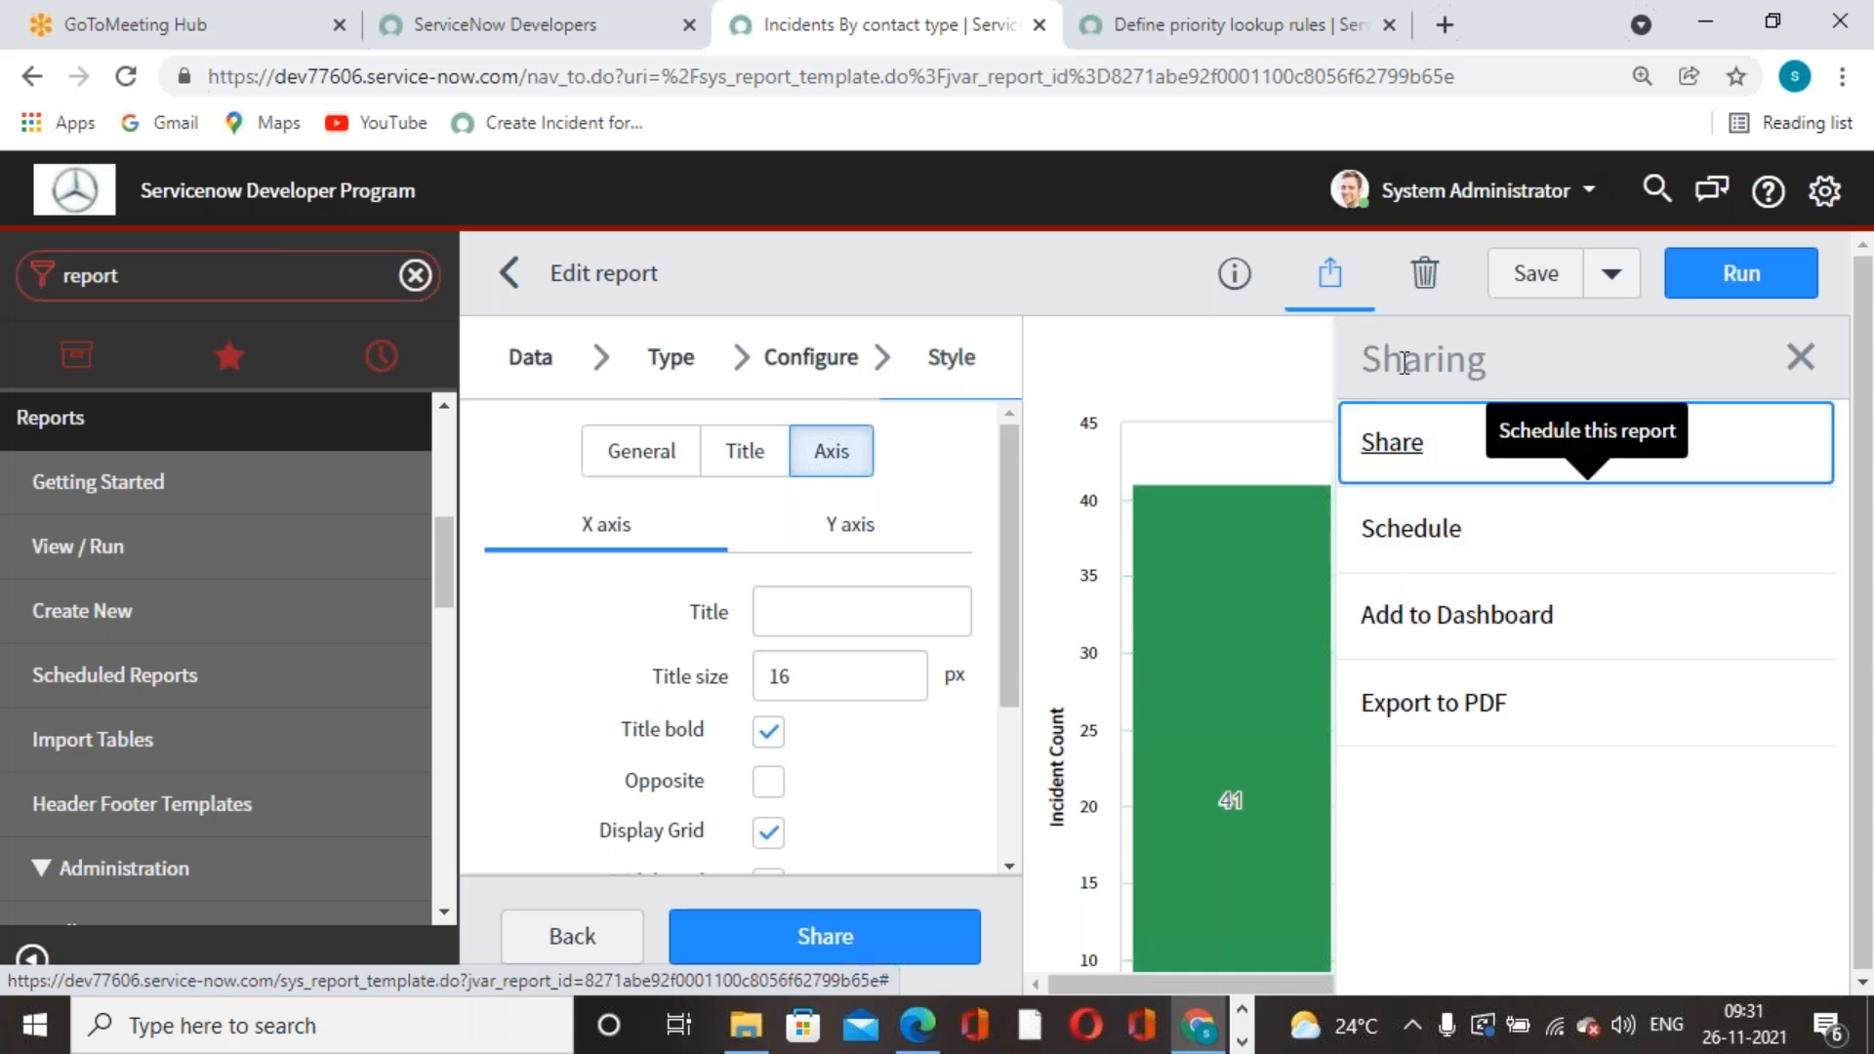
- Show the sharing options for the Incidents By contact type bar chart
click(1309, 27)
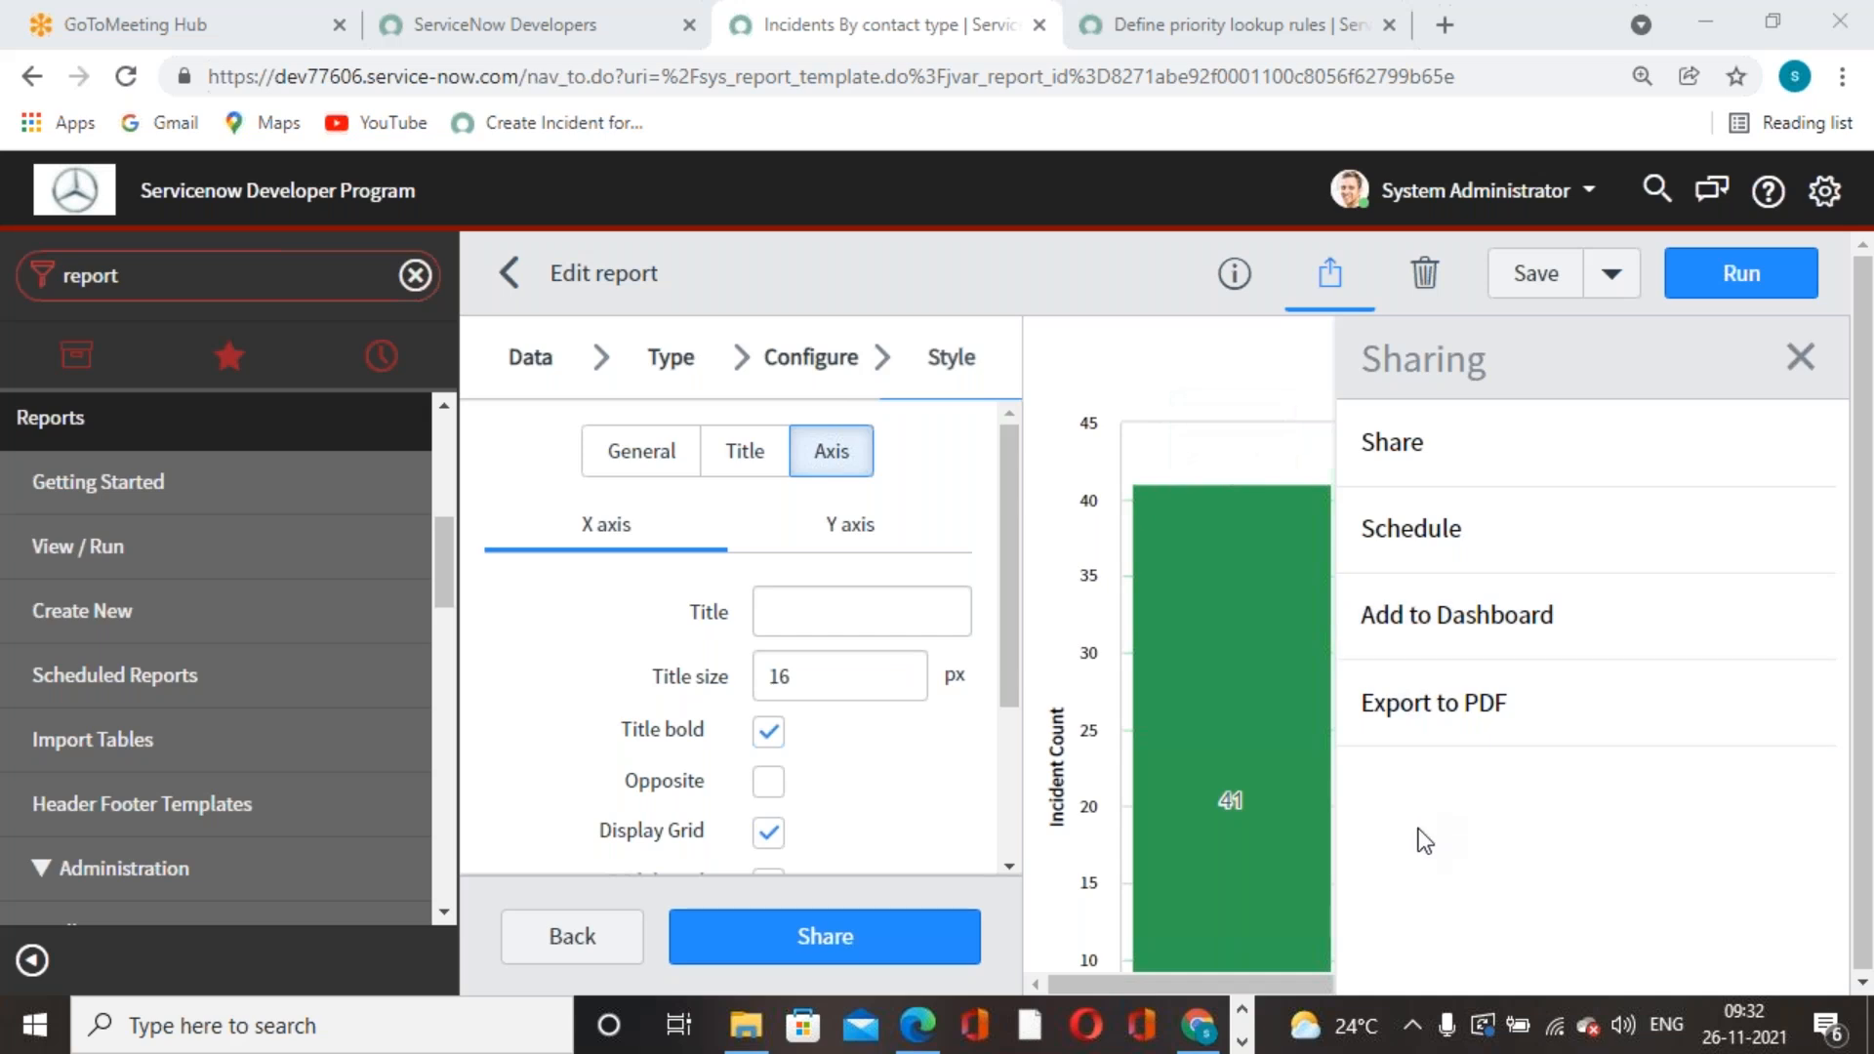
- In a new tab, search Google for 'publish option is not visible to reports in servicenow'
click(1445, 25)
click(1404, 81)
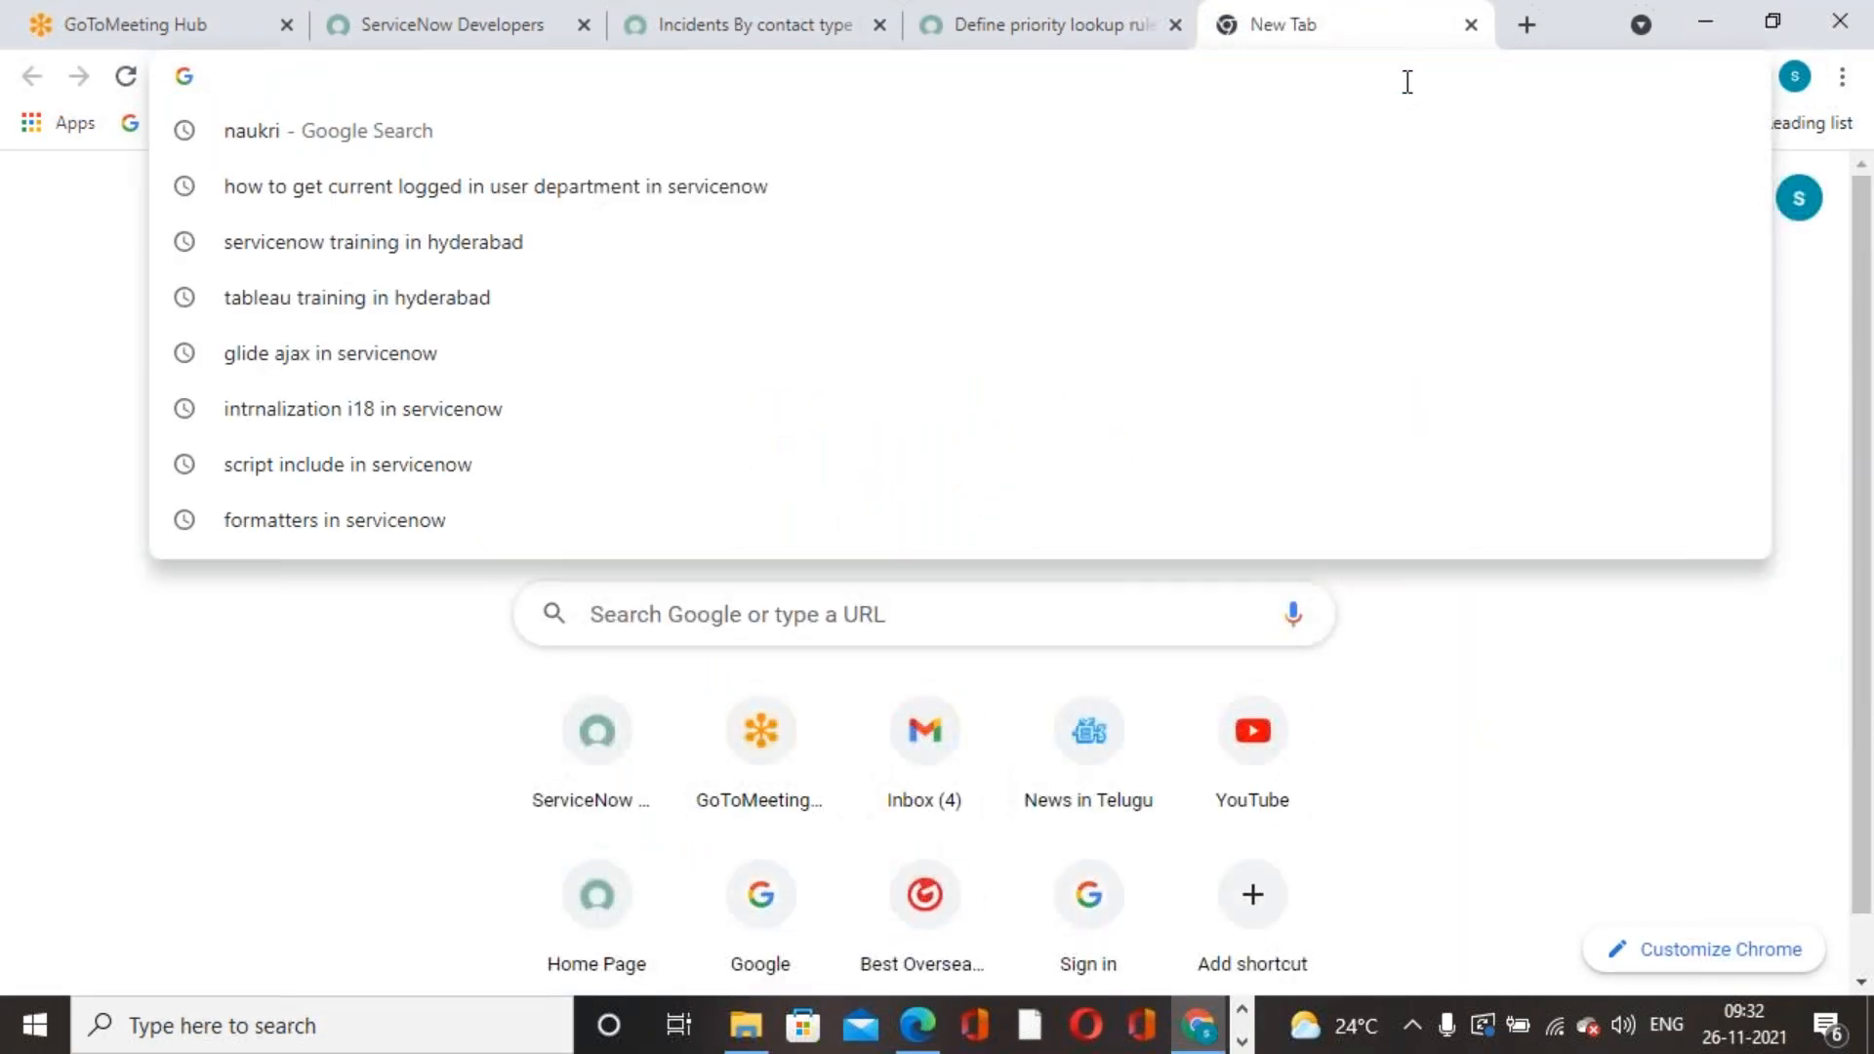
text(how)
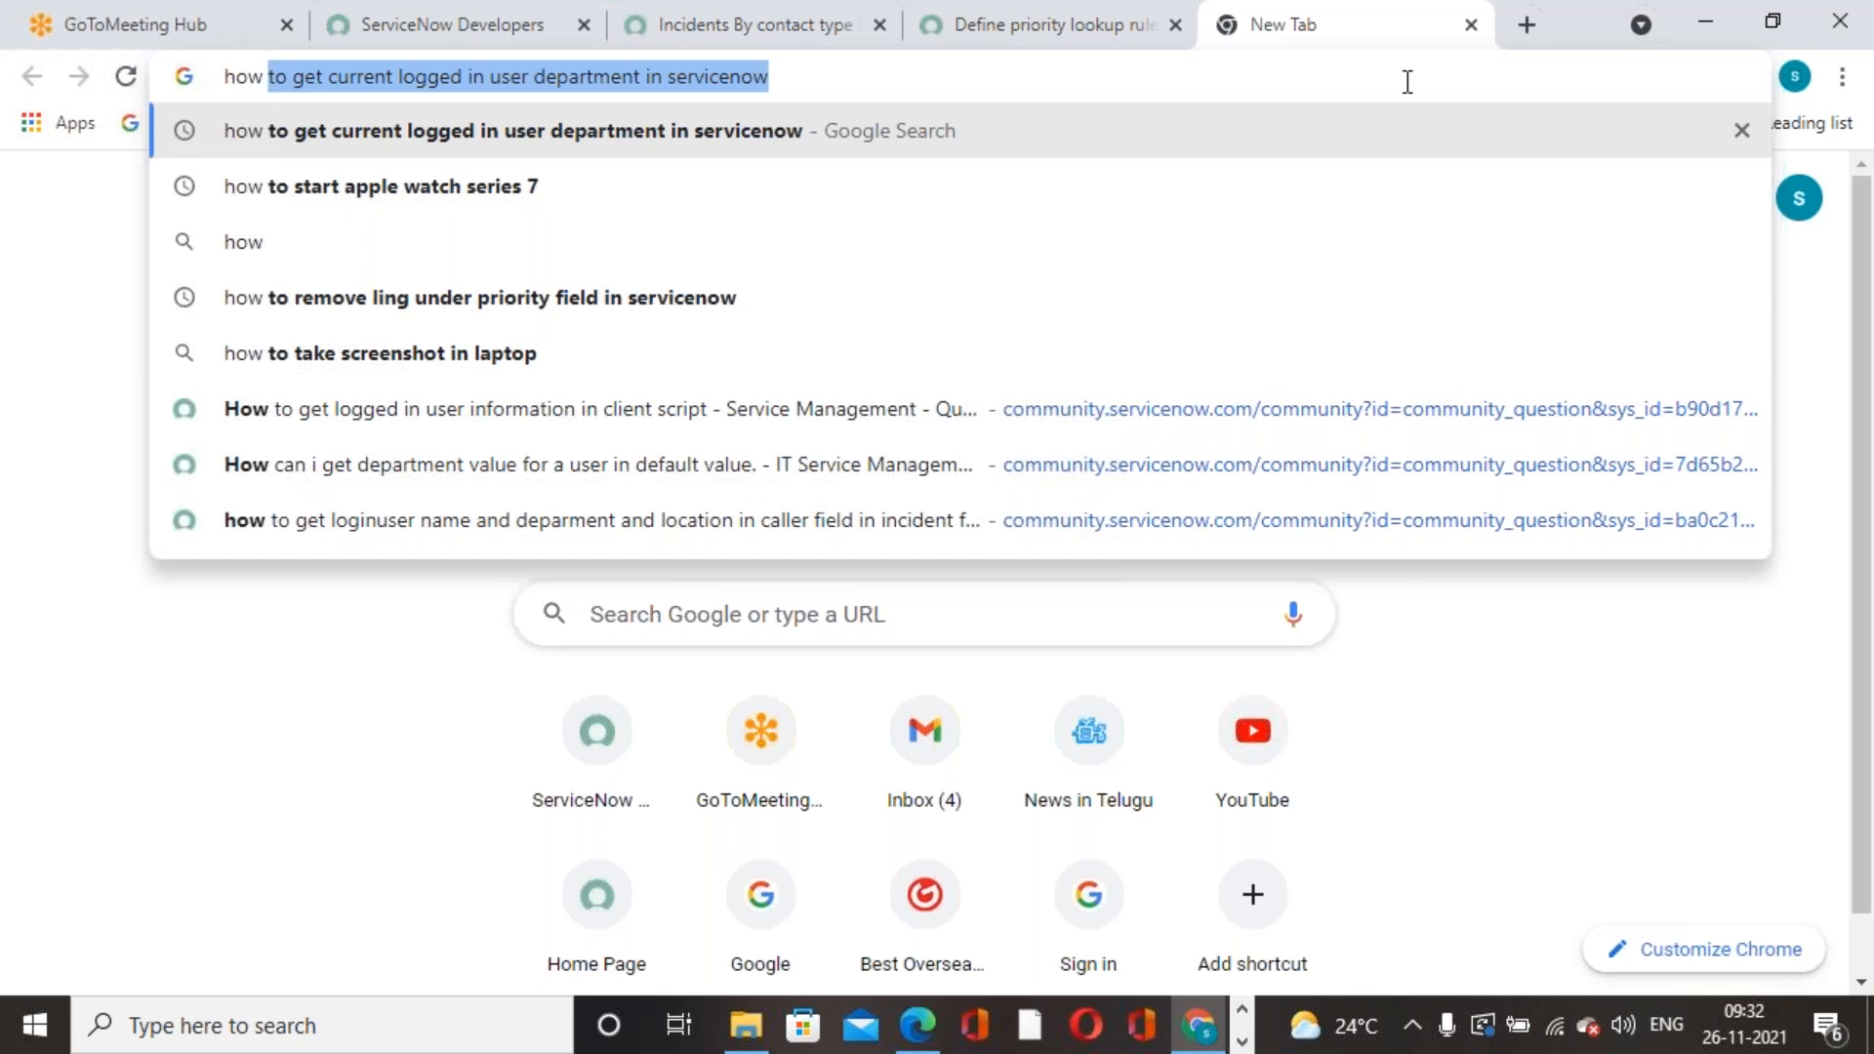
key(BackSpace)
key(BackSpace)
key(BackSpace)
key(BackSpace)
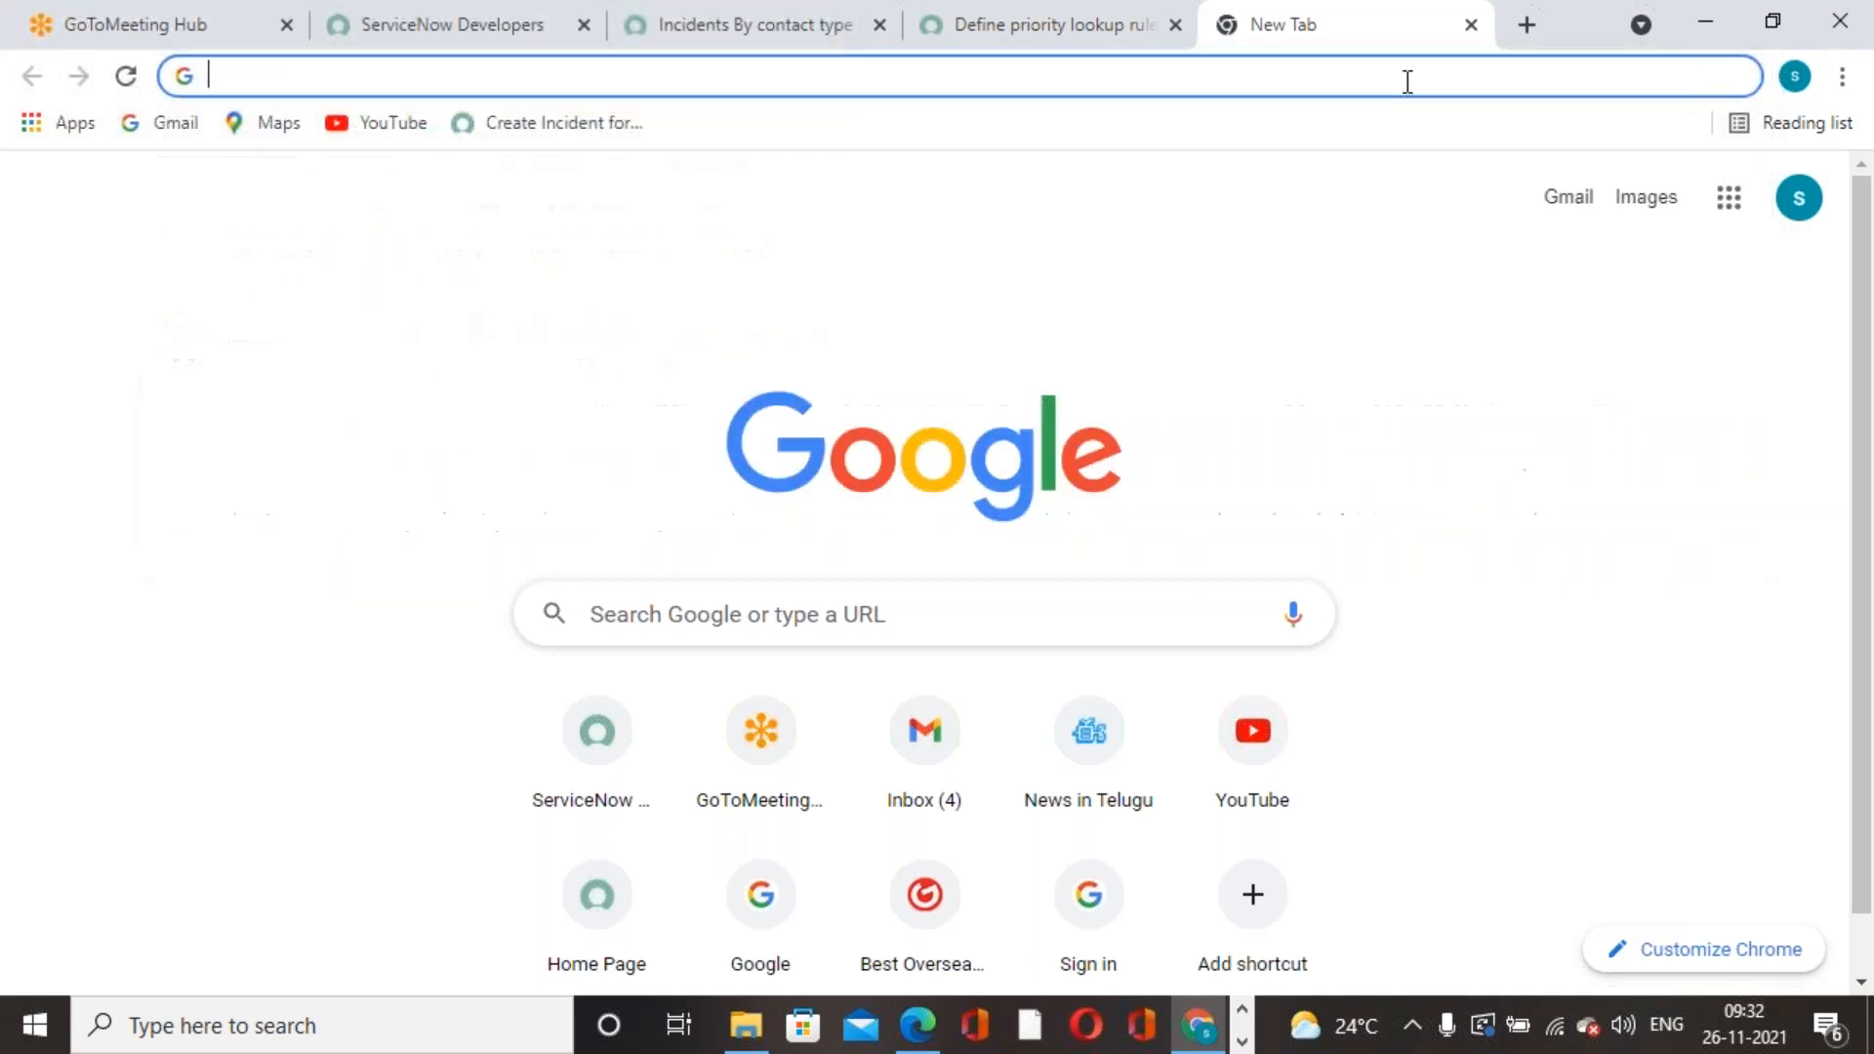
text(pul)
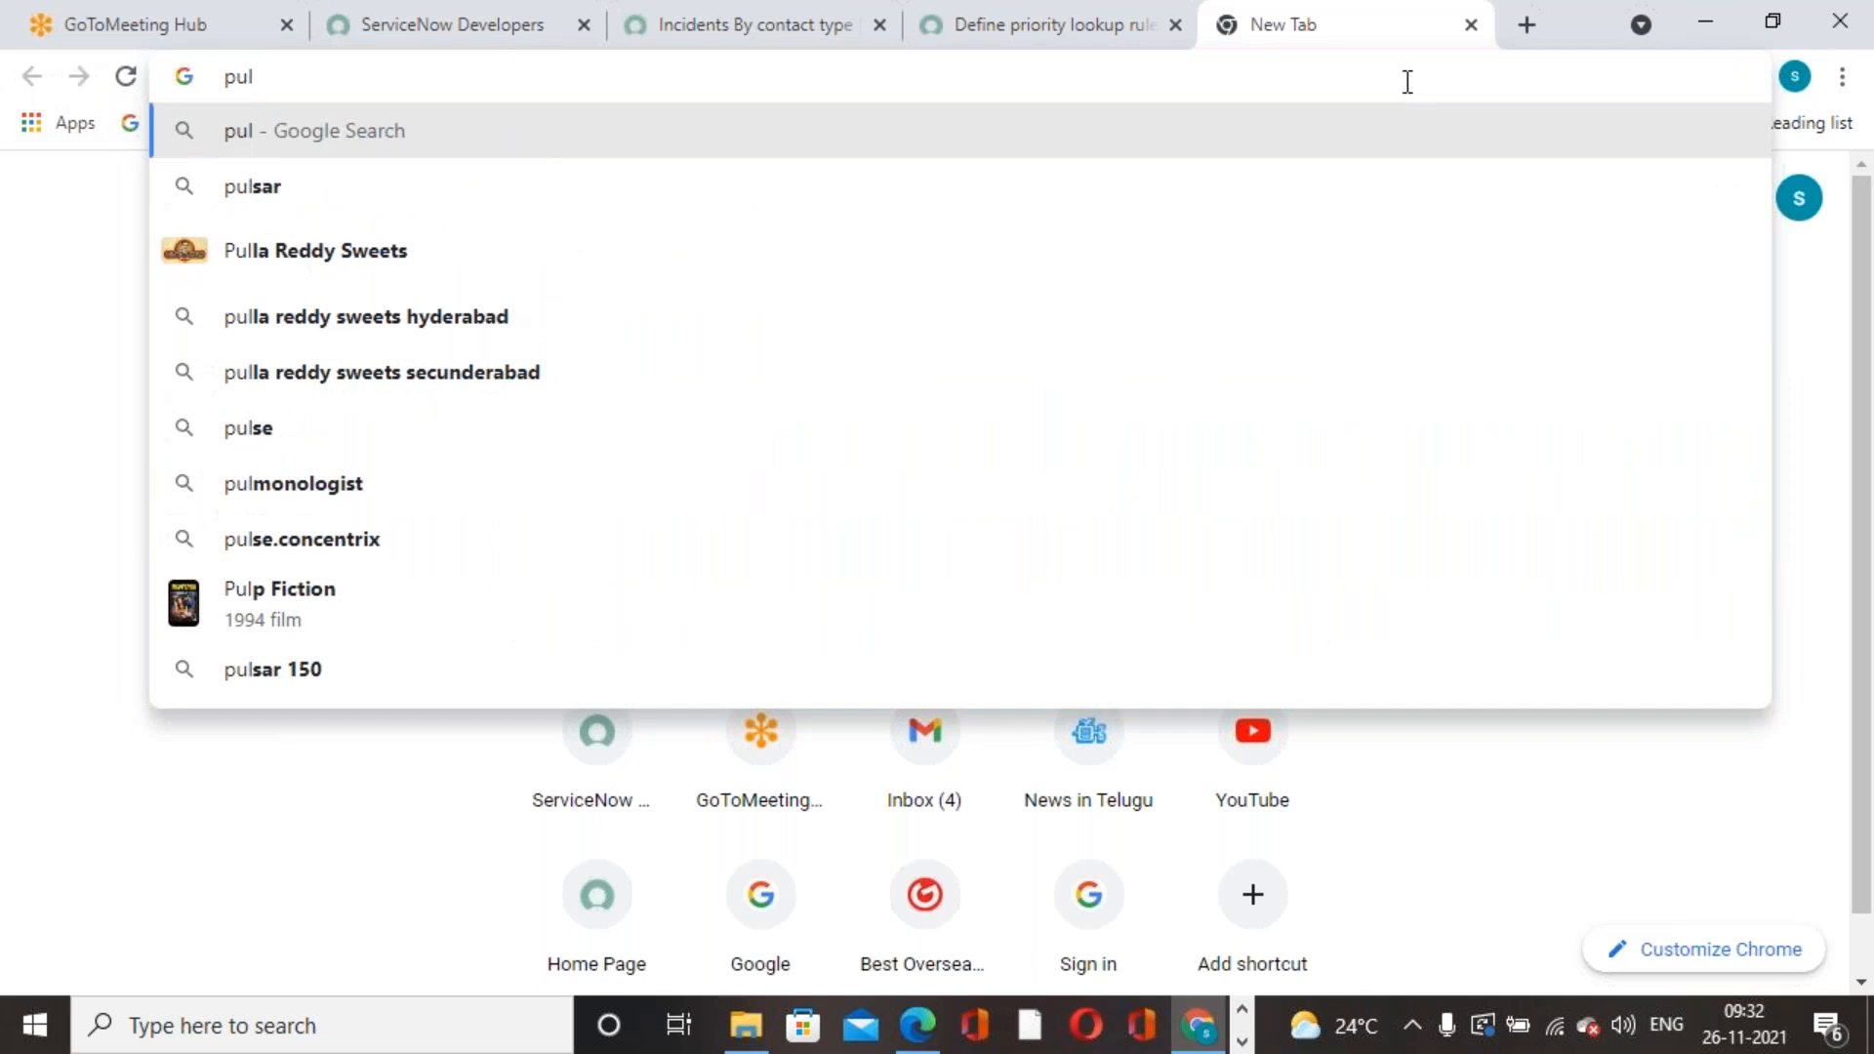
text(lish)
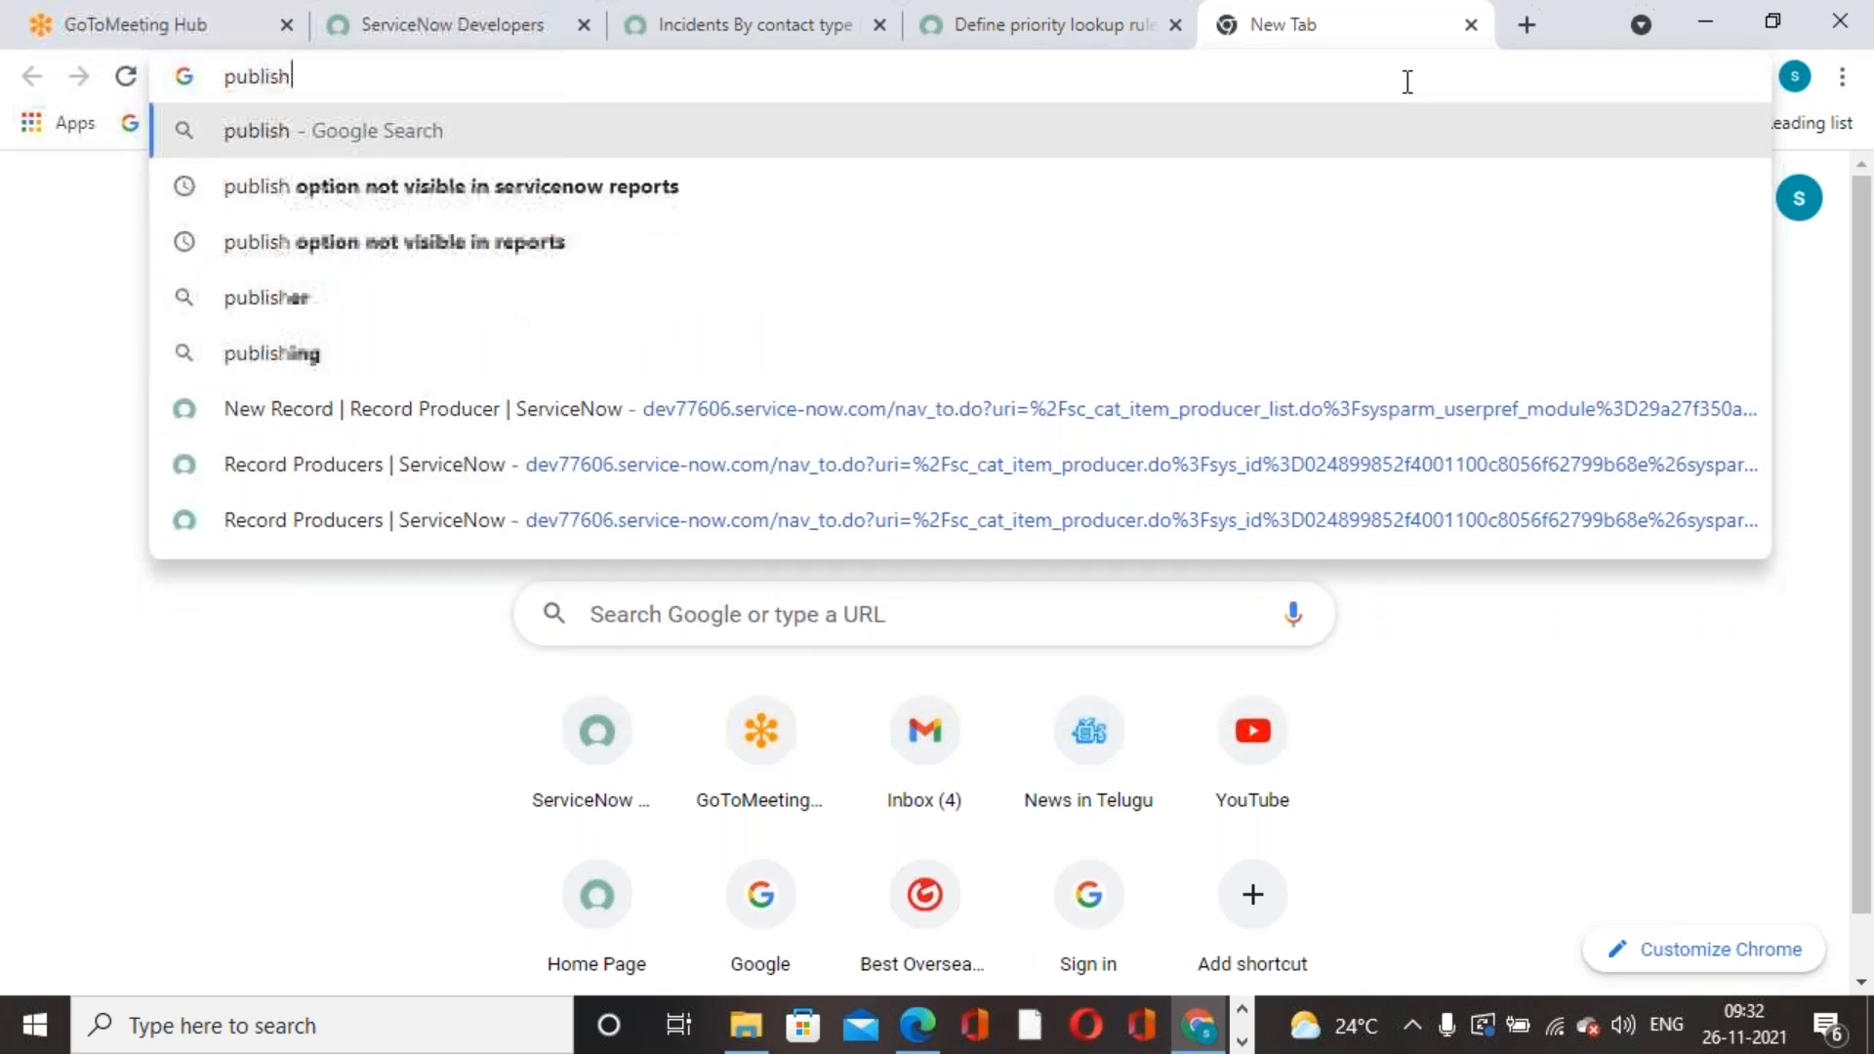
text( optio)
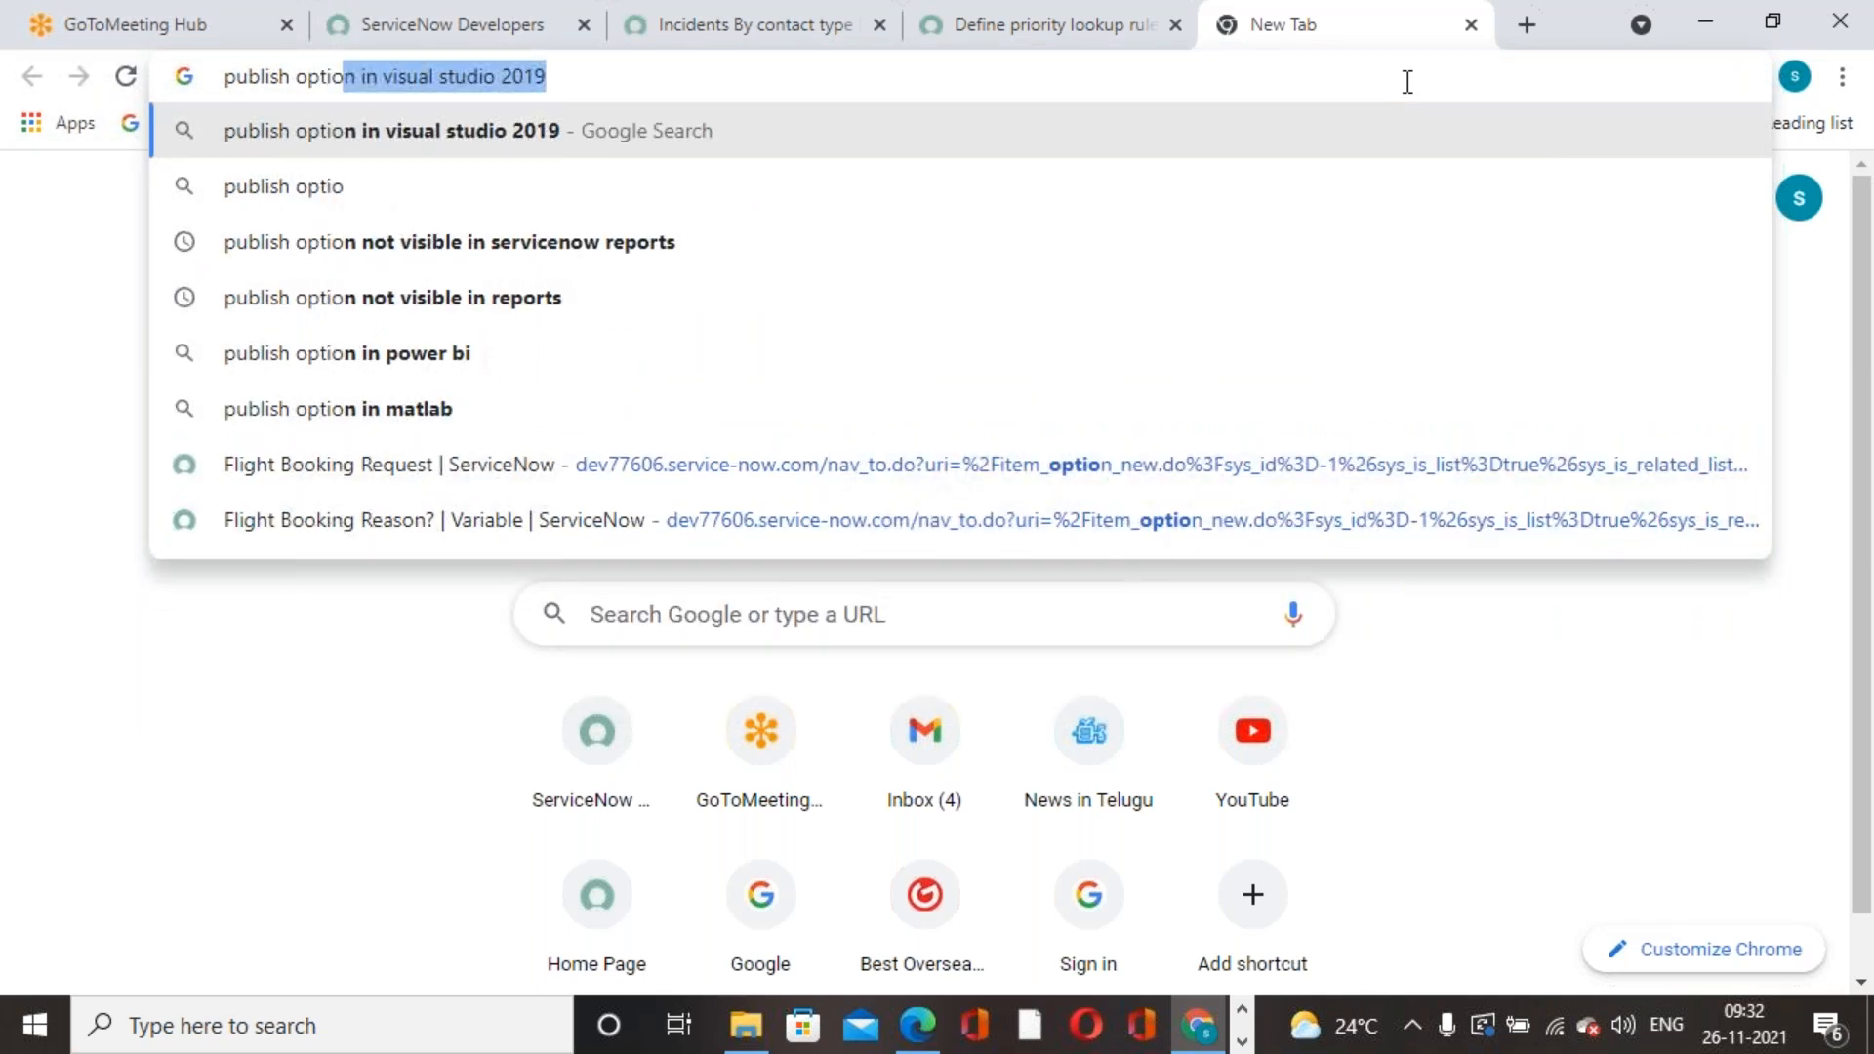
text(n is not v)
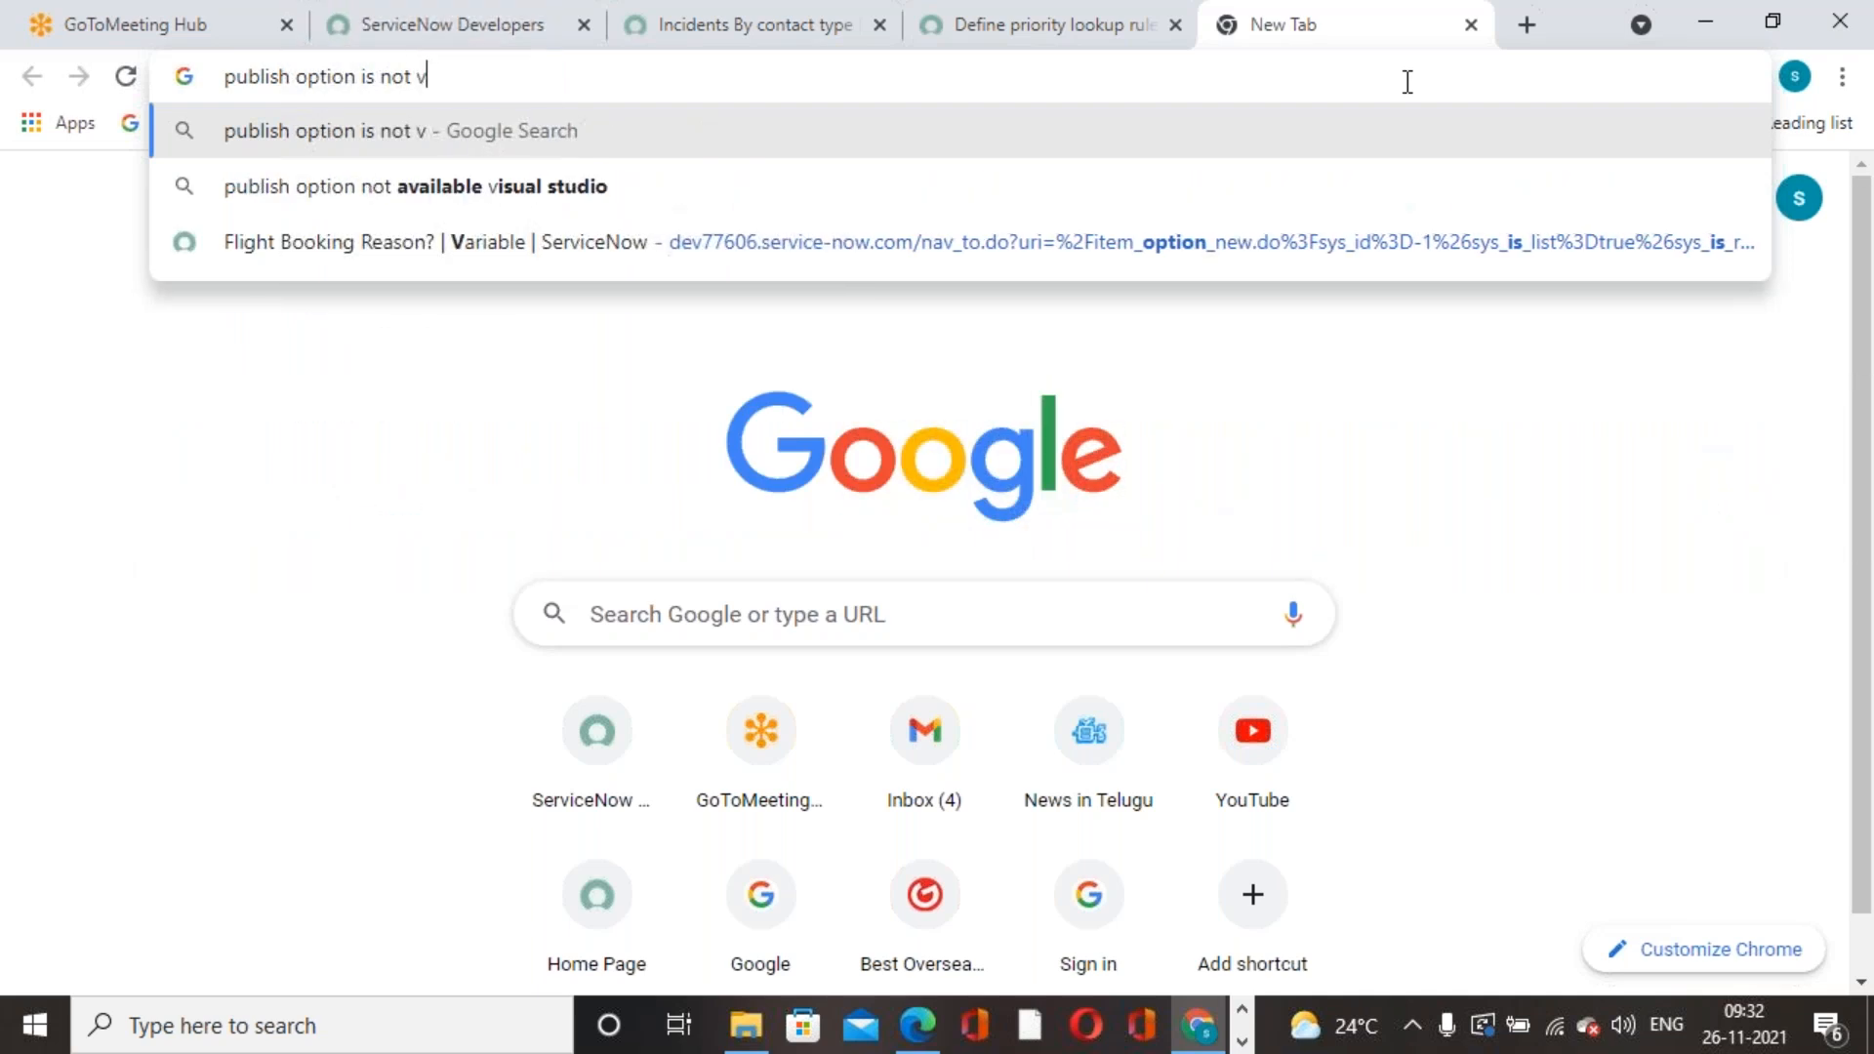
text(isible to)
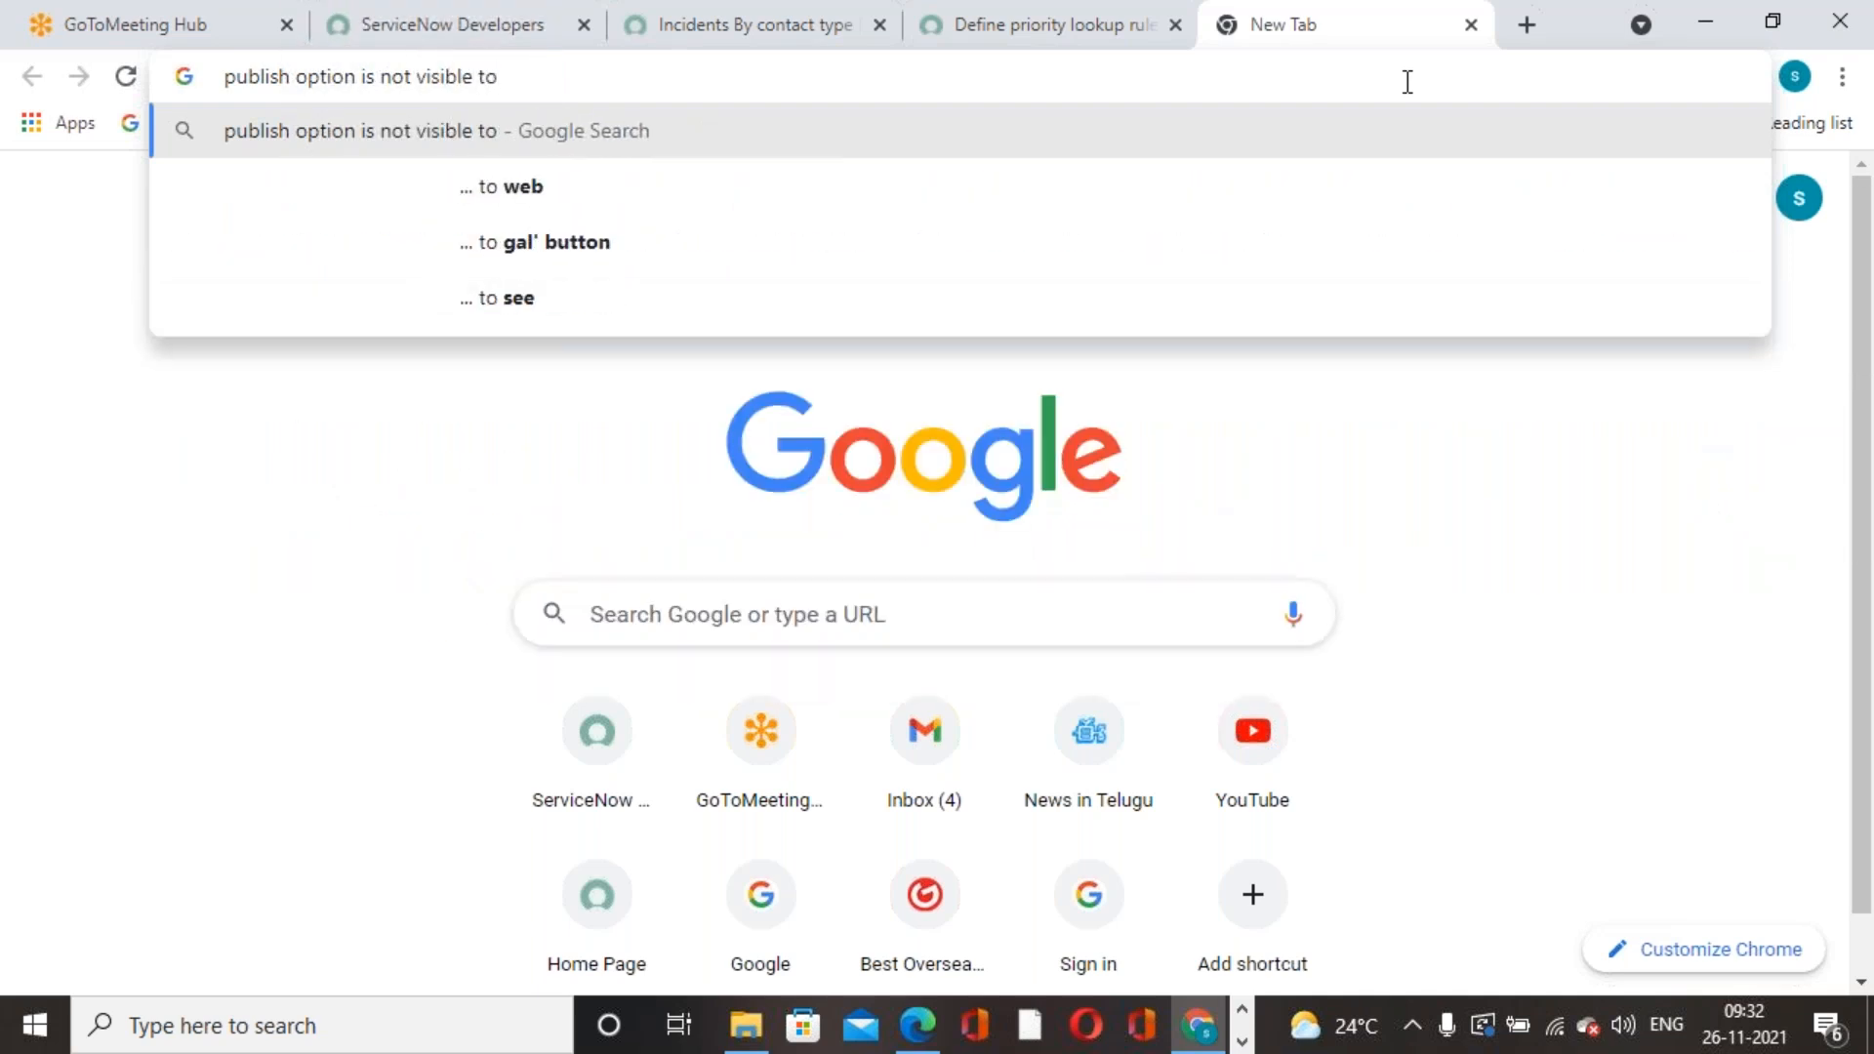
text( repor)
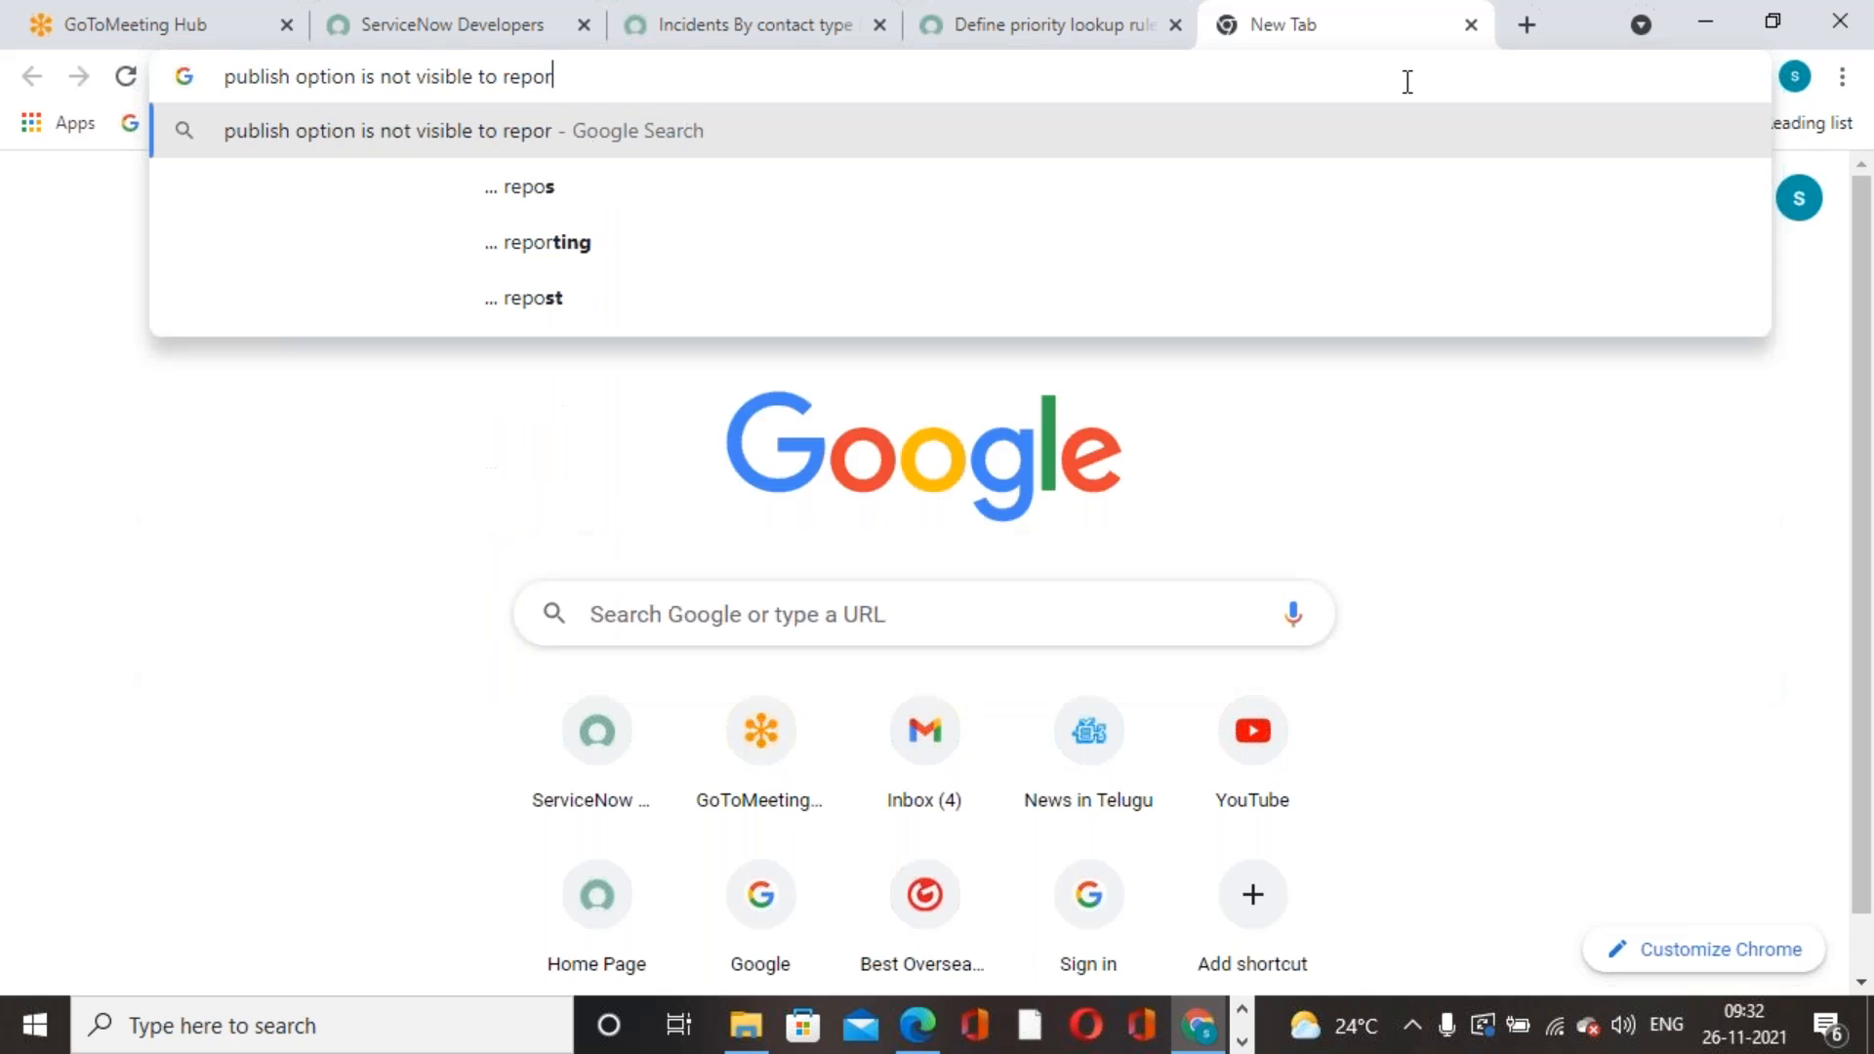
text(ts in servicenow)
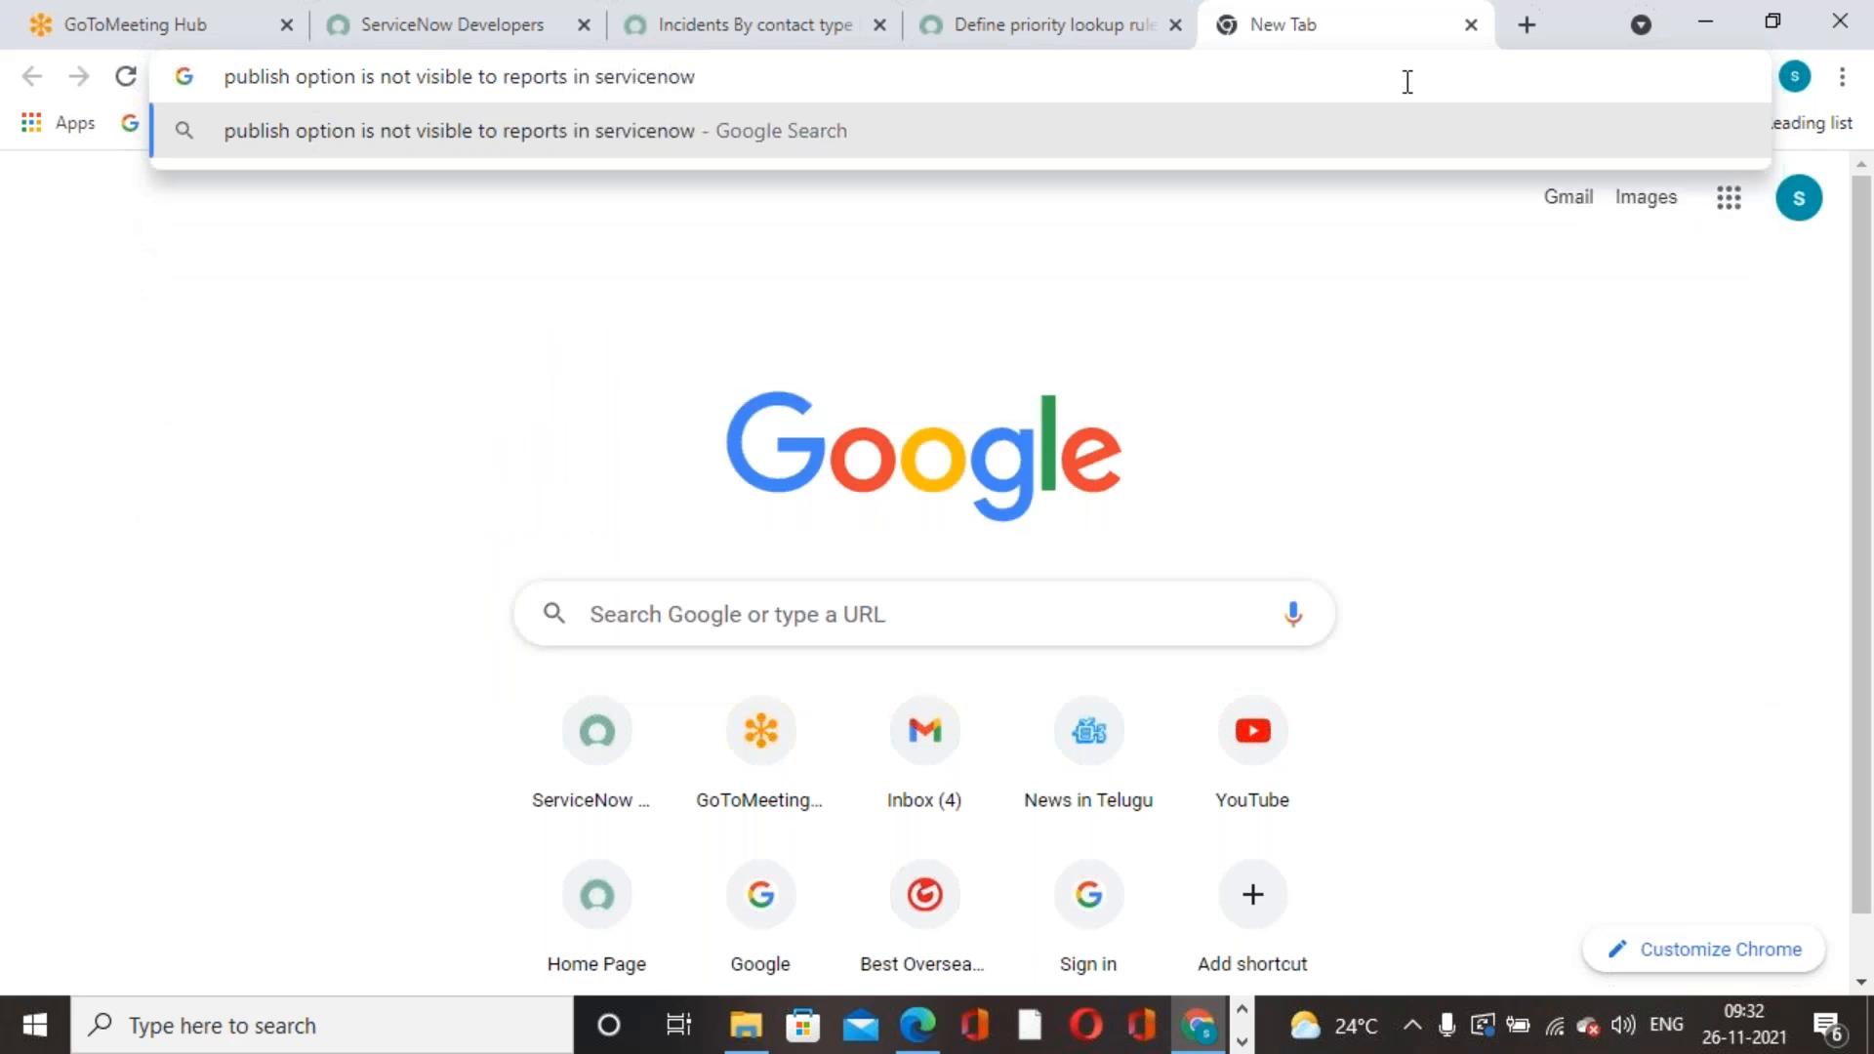
key(Return)
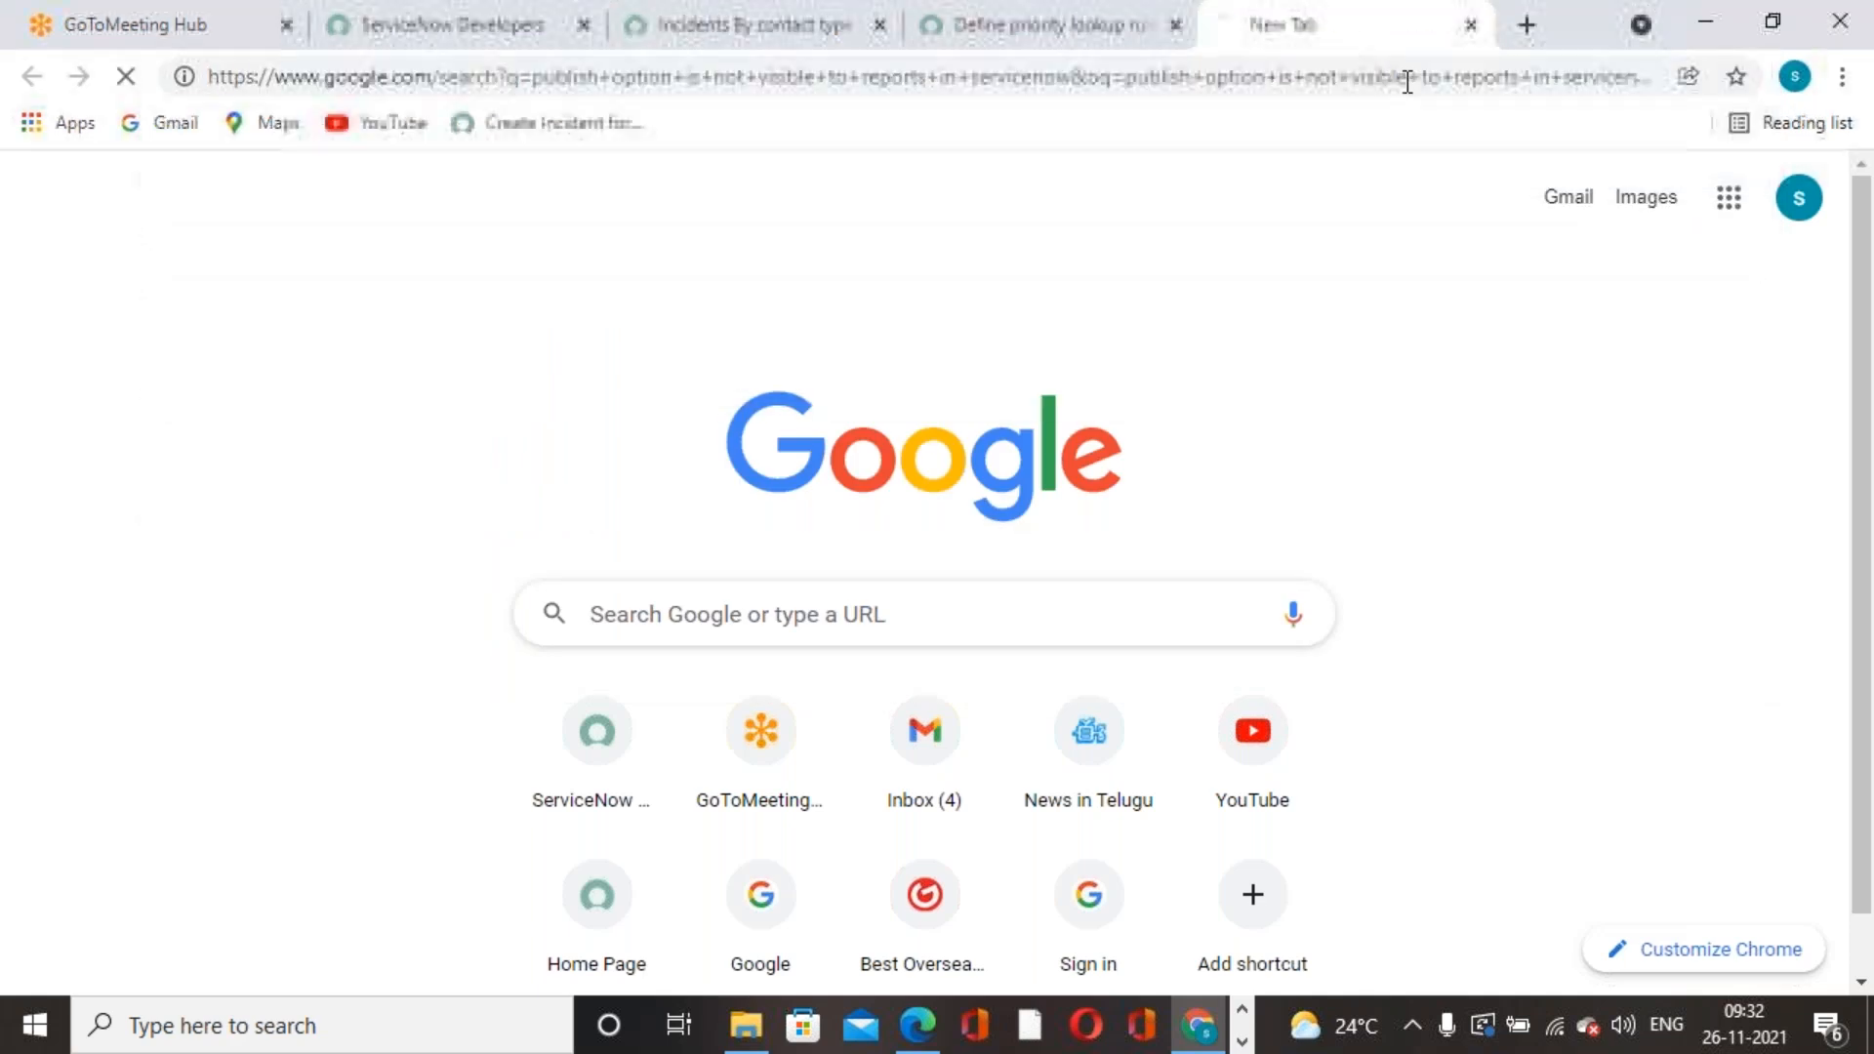
scroll(603, 566, down, 4)
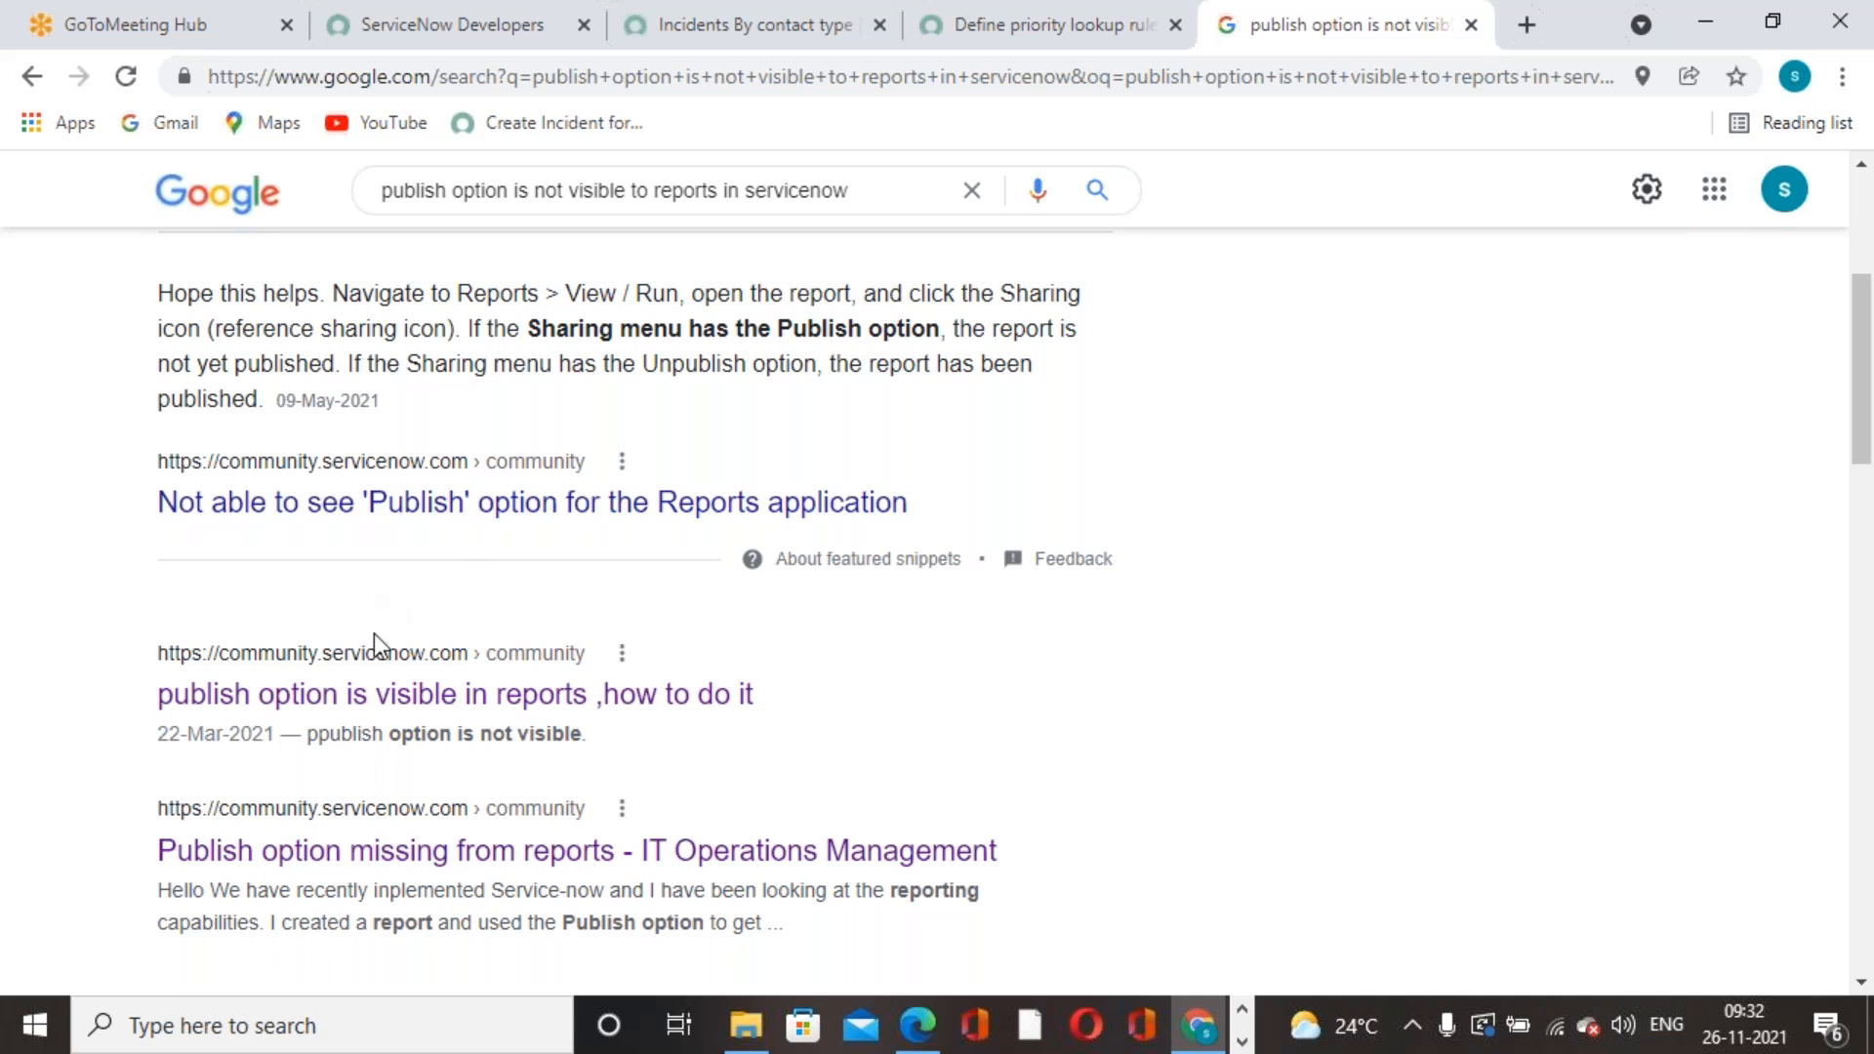
- Open the Community thread 'publish option is visible in reports ,how to do it' from the Google results
click(297, 694)
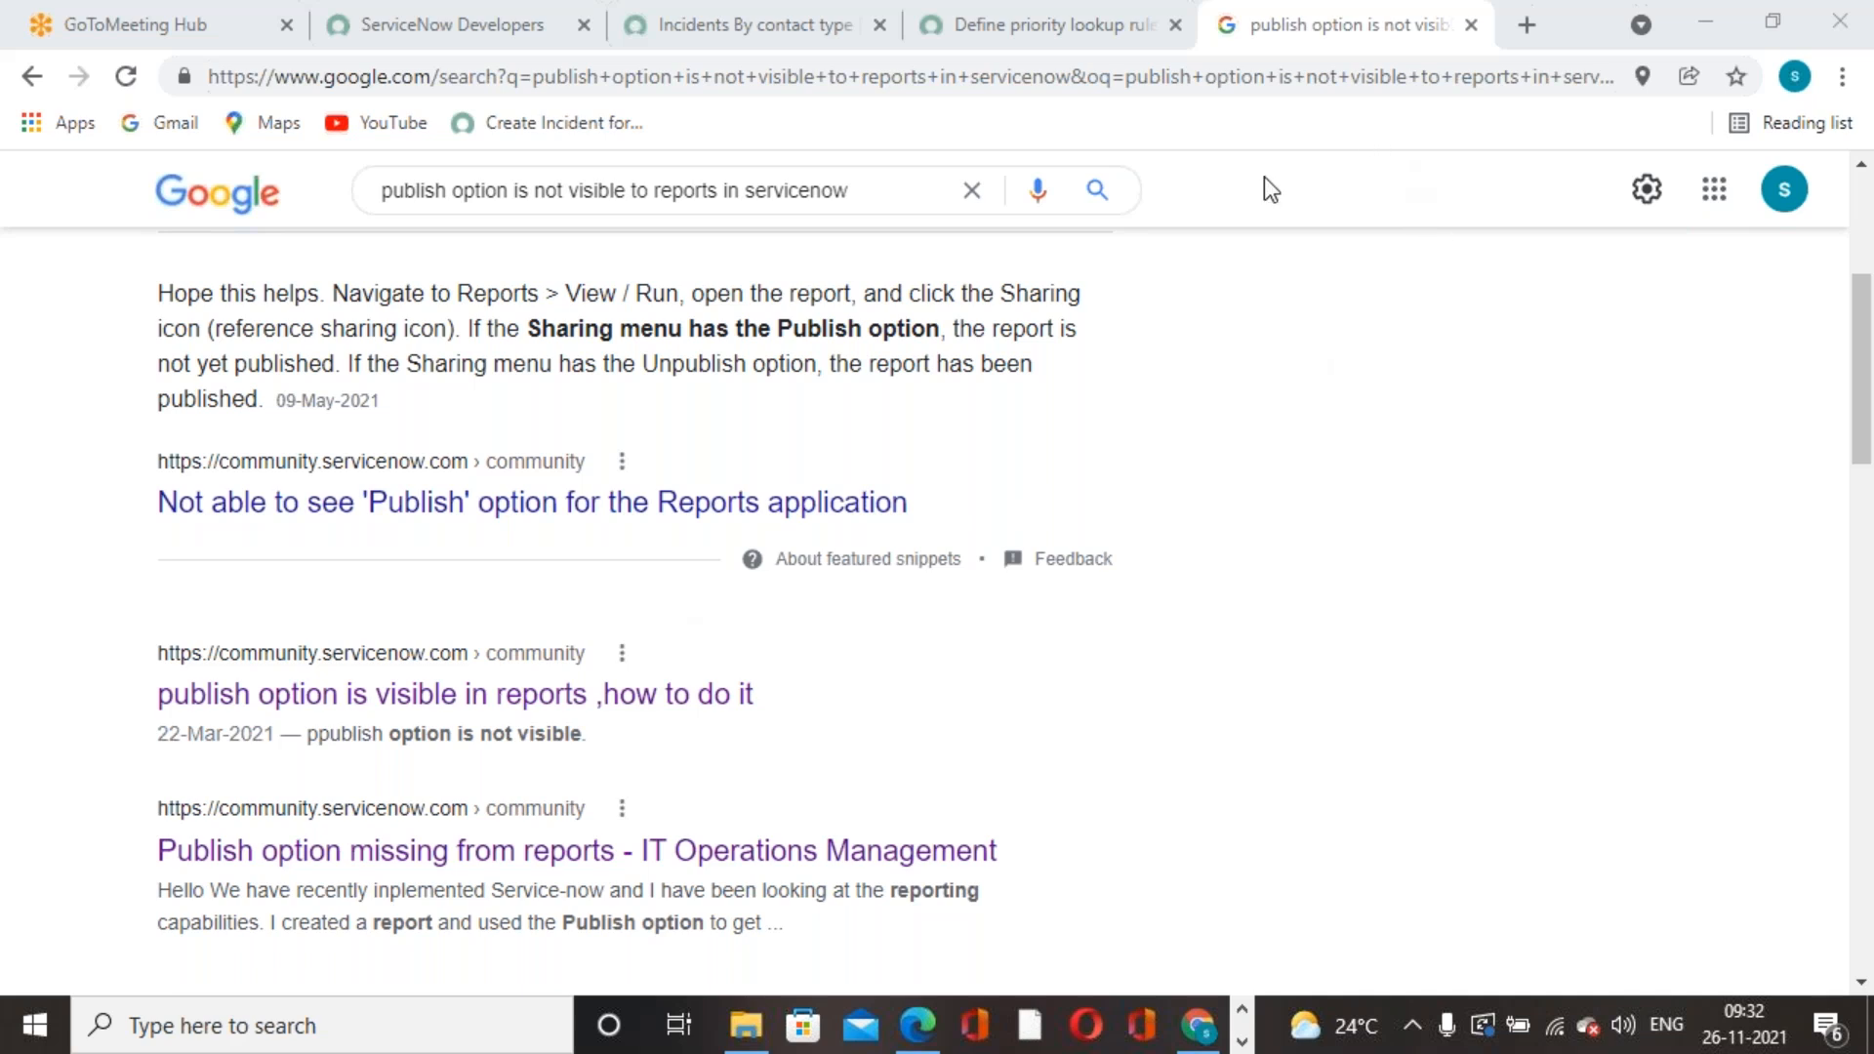
click(481, 705)
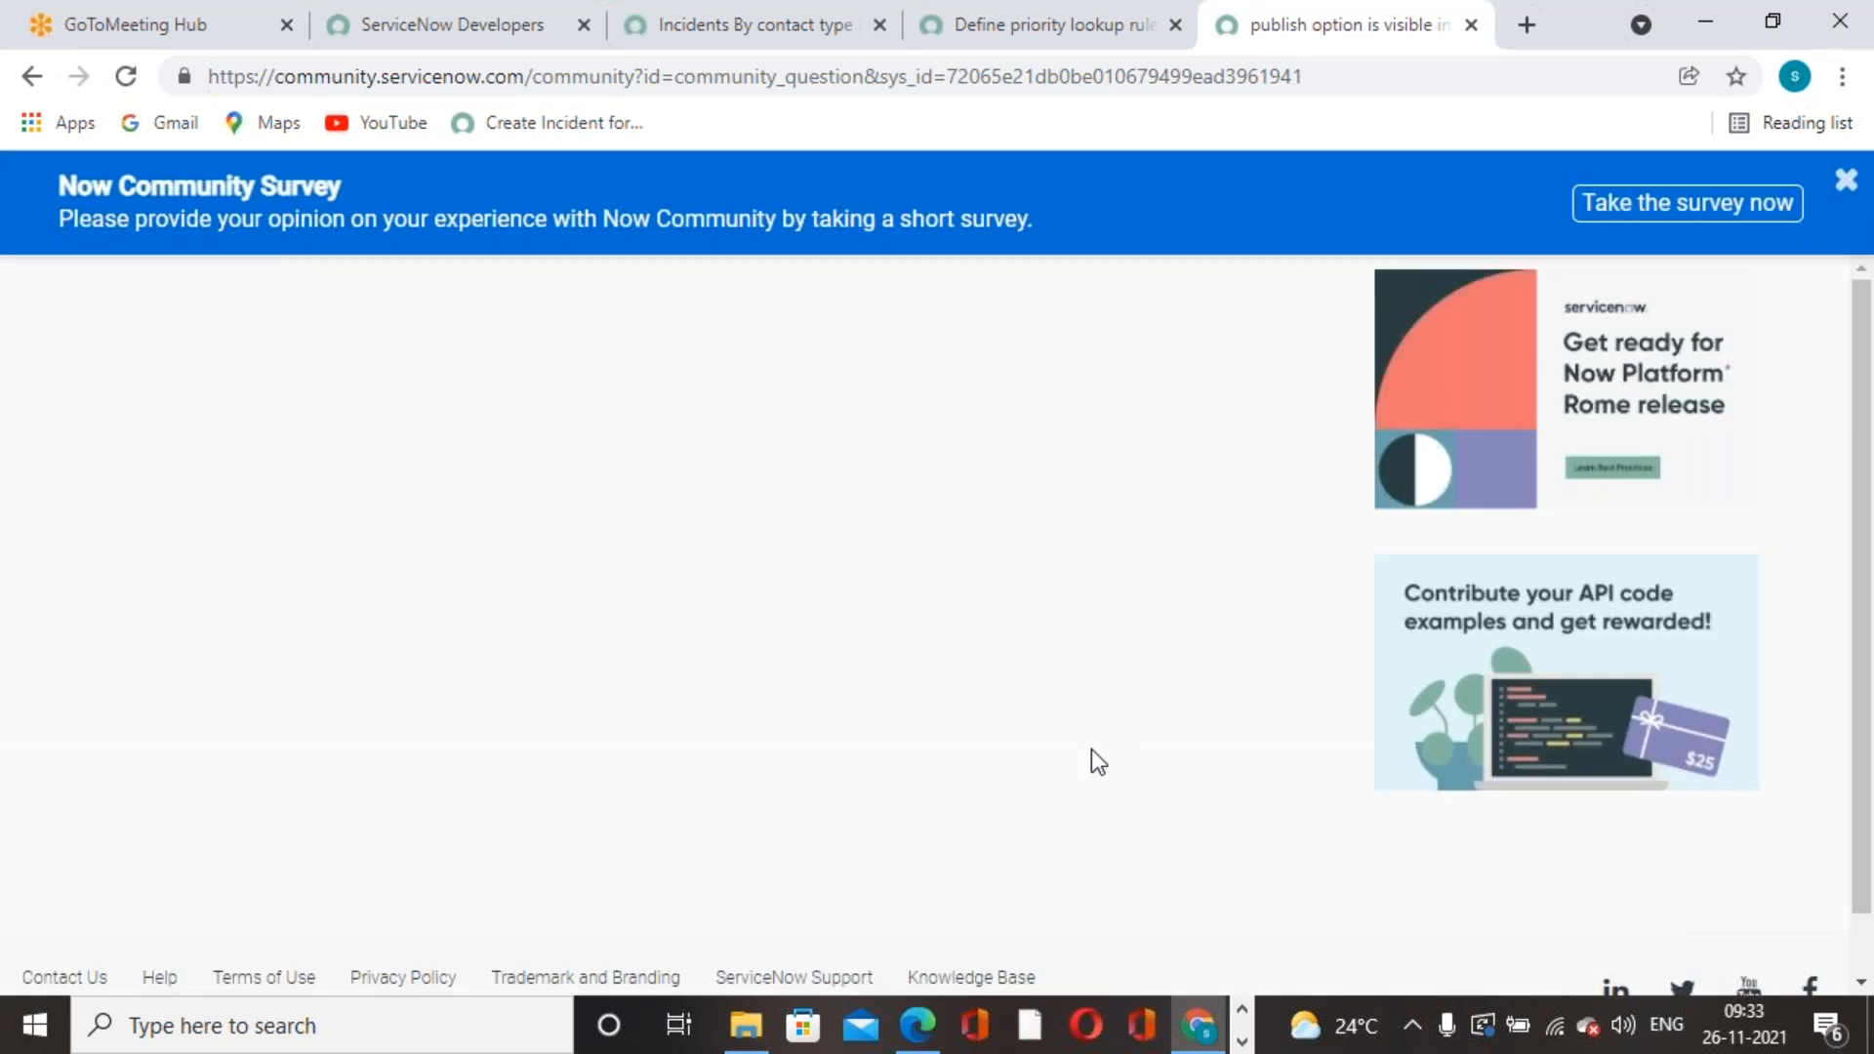
- Dismiss the Community sign-in notice and scroll down to the thread's replies
click(1386, 750)
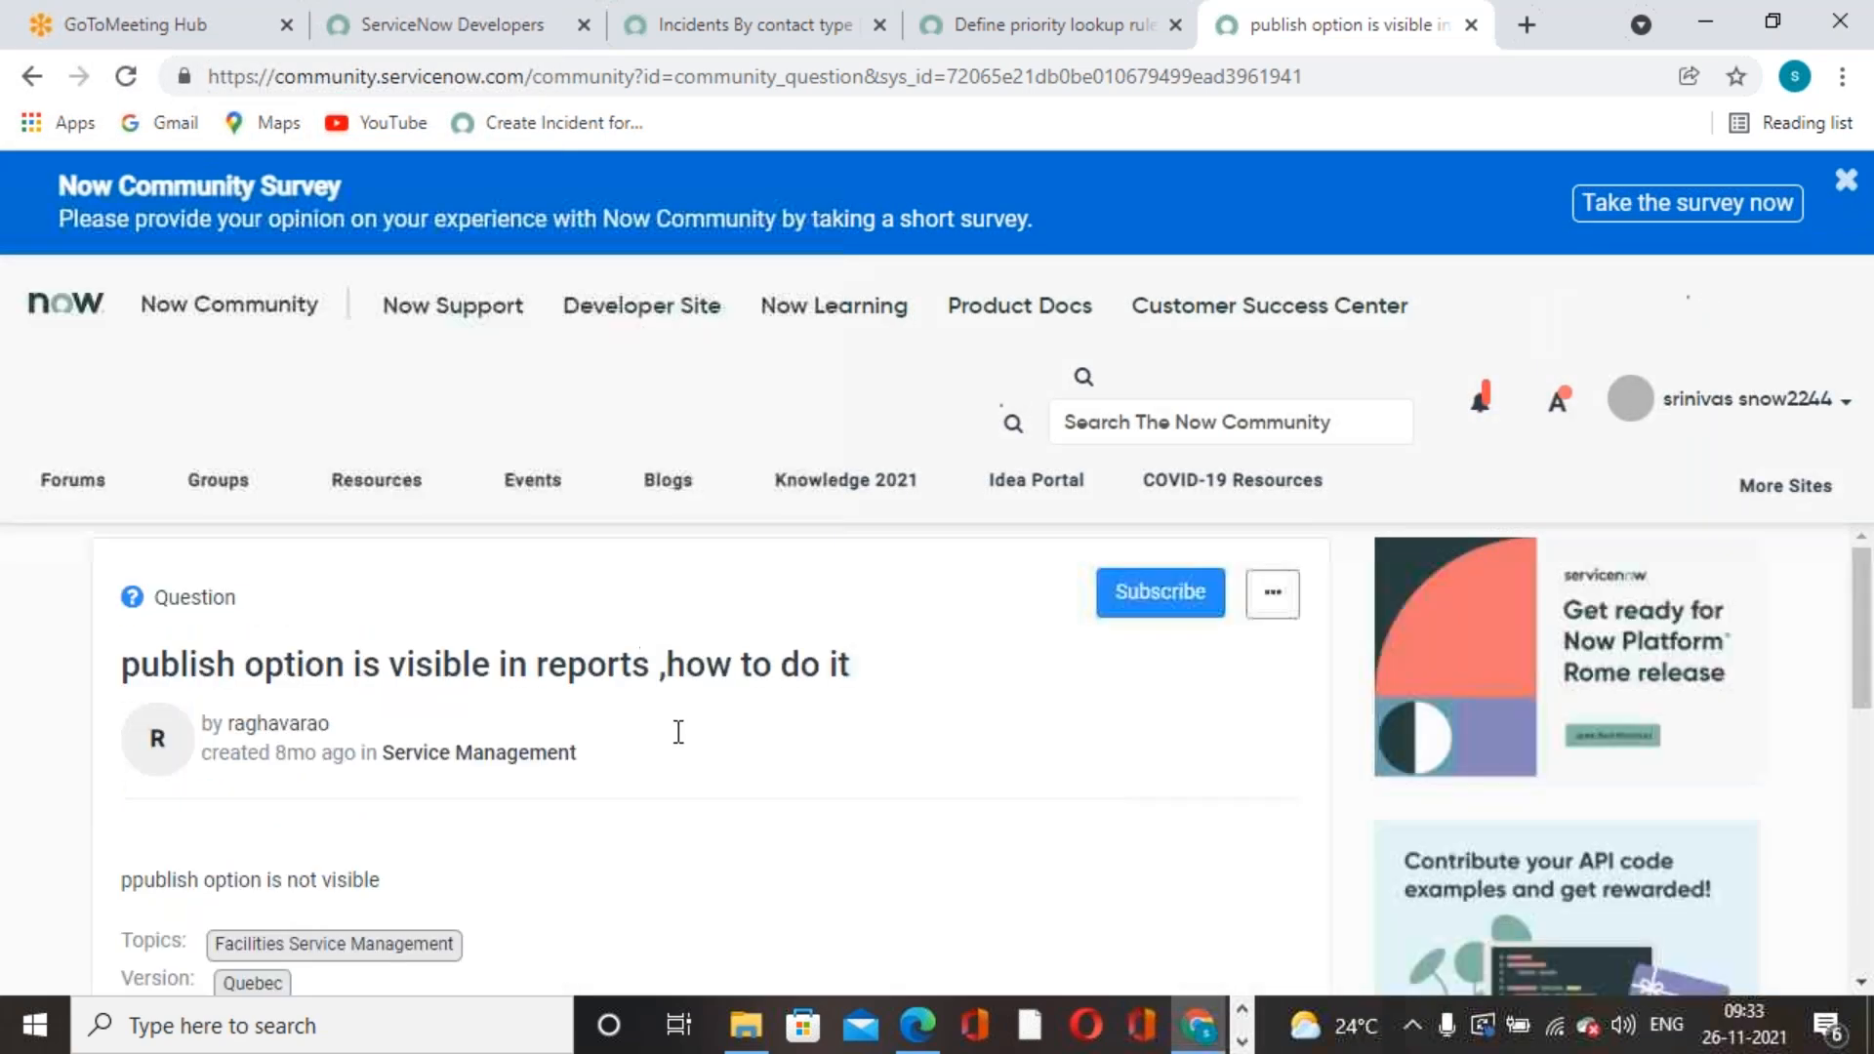
scroll(792, 677, down, 3)
scroll(647, 681, down, 5)
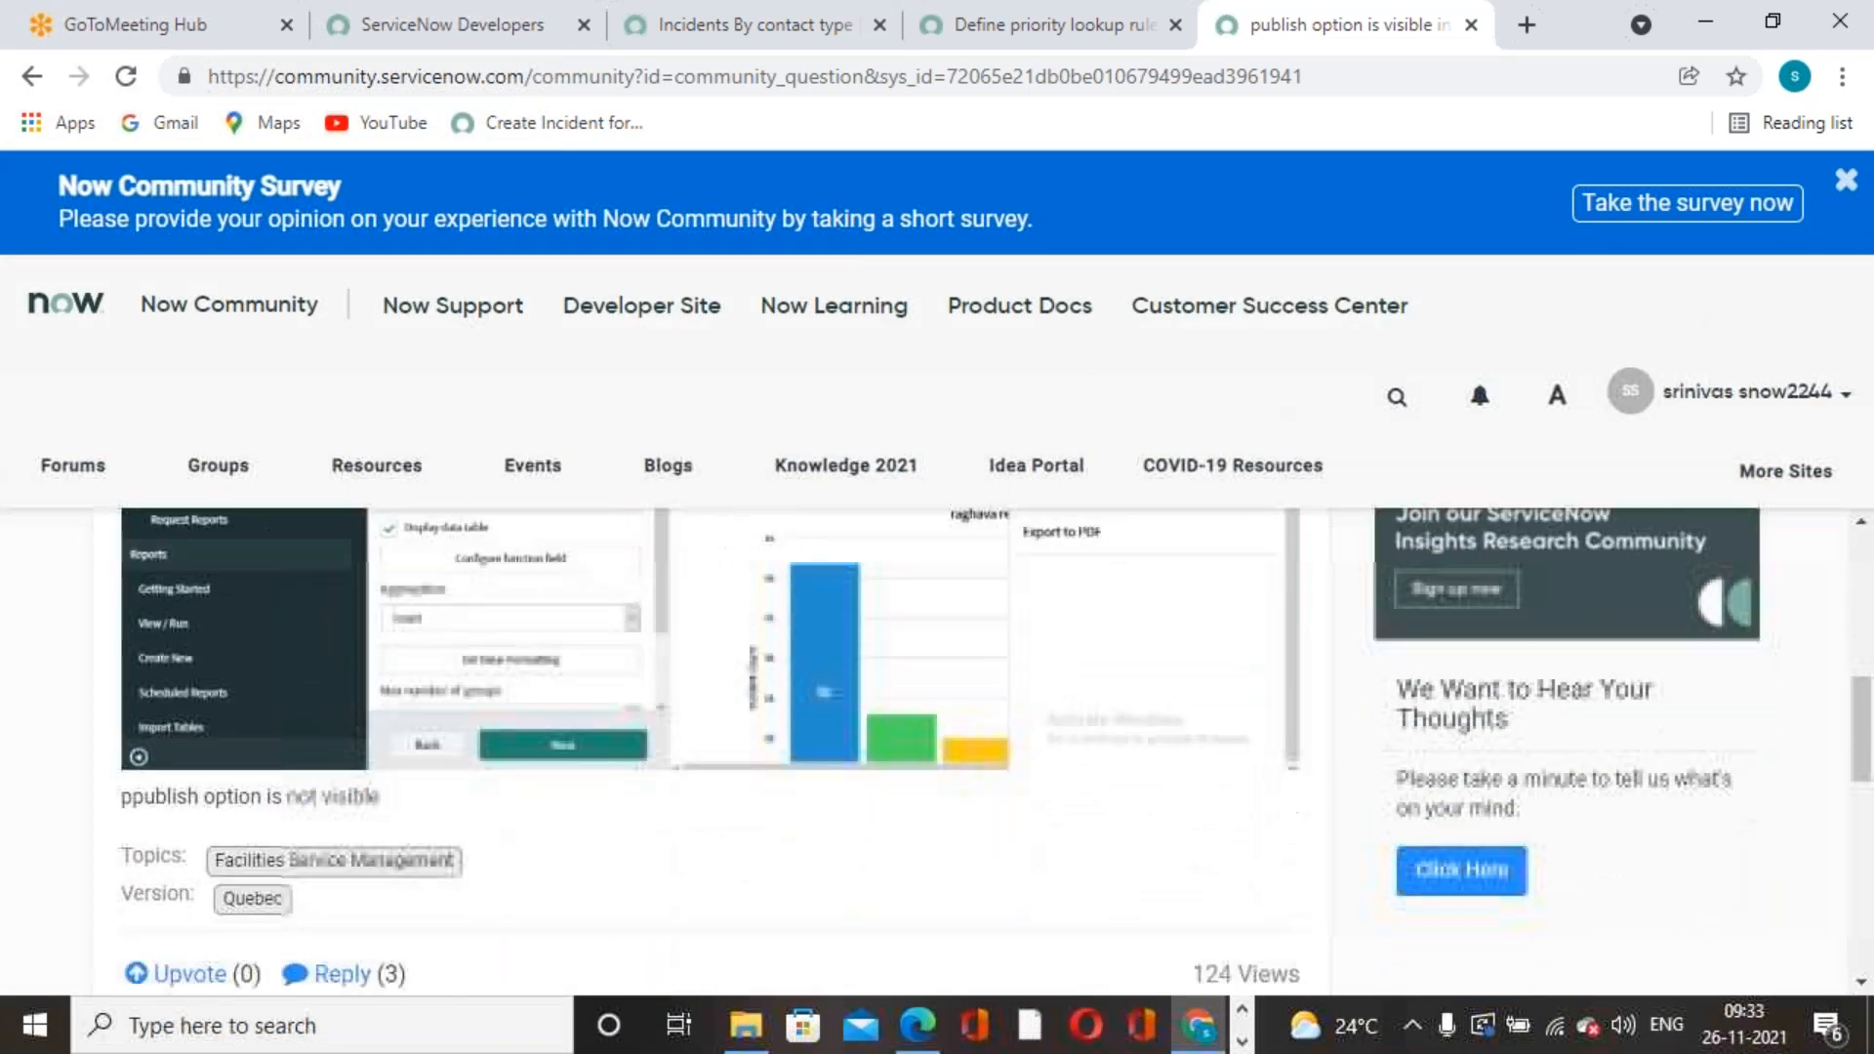
scroll(648, 680, up, 4)
scroll(648, 680, down, 1)
scroll(644, 678, up, 3)
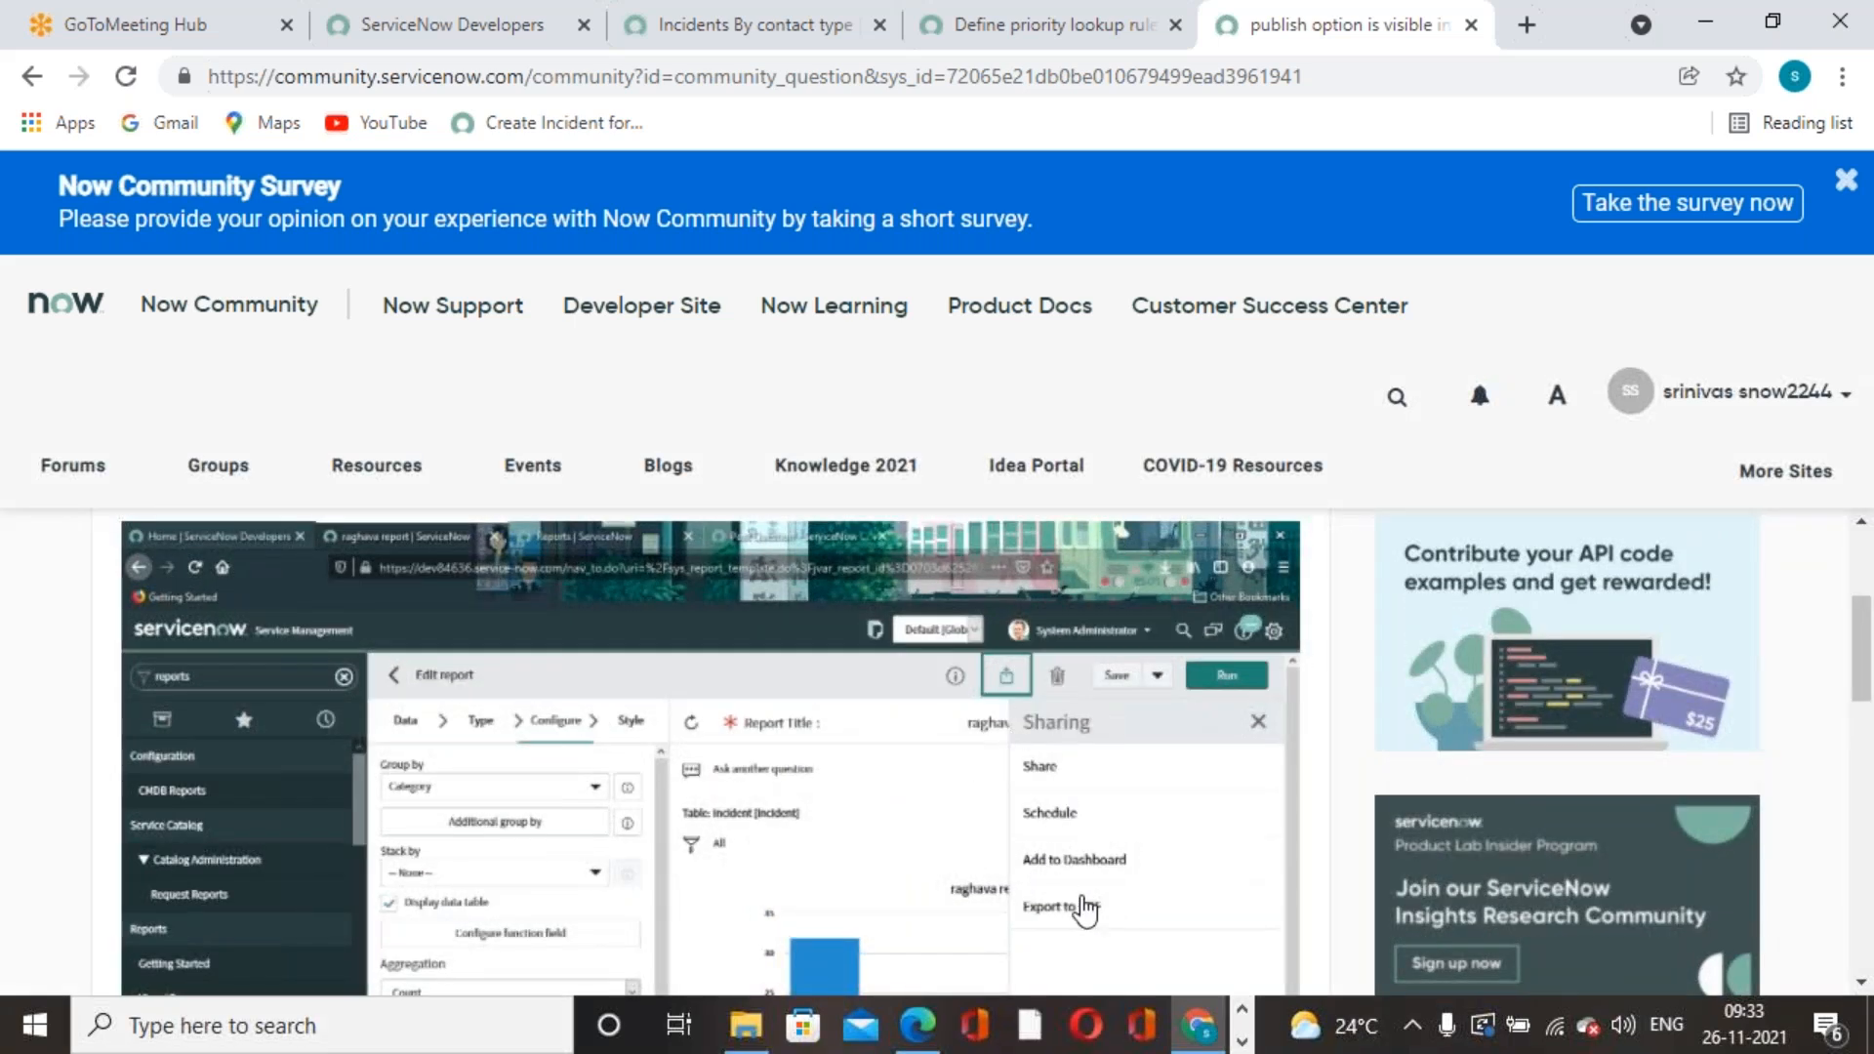
scroll(804, 777, down, 6)
scroll(800, 771, down, 2)
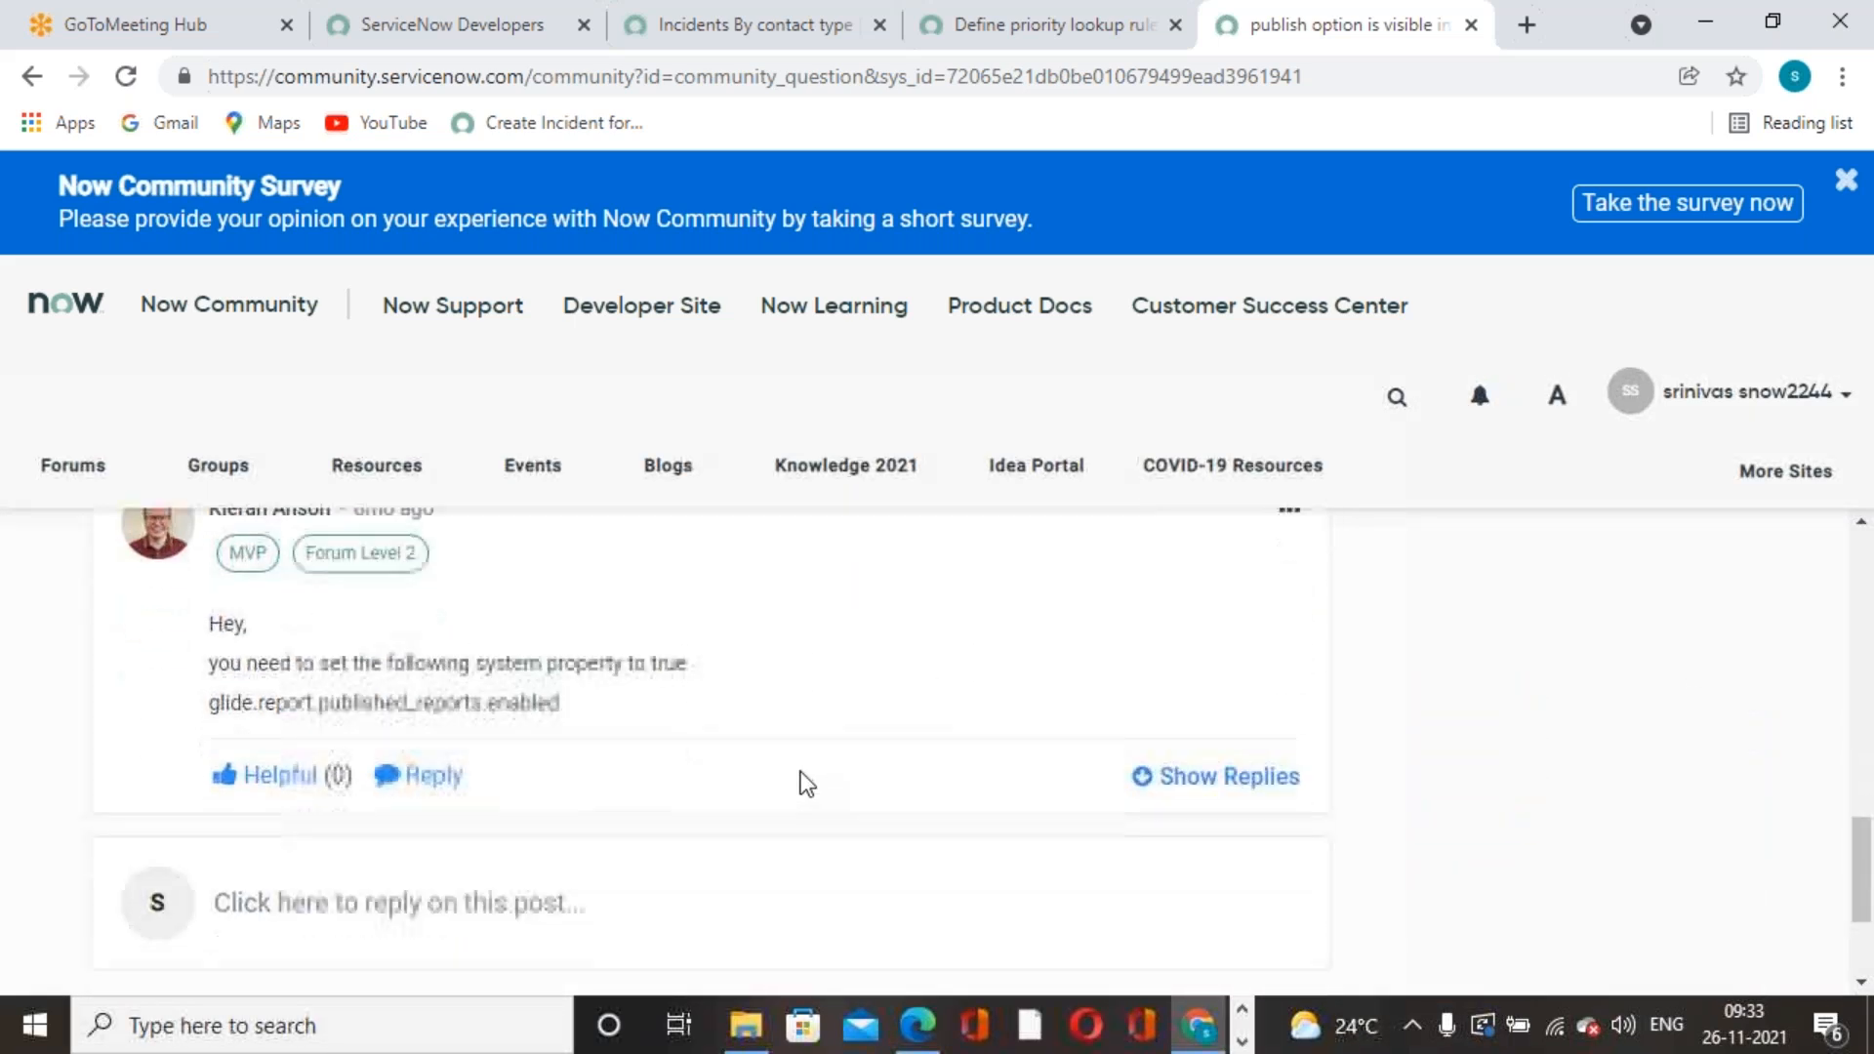
- Copy the property name glide.report.published_reports from the reply and return to the Incidents By contact type report
drag(209, 703, 476, 705)
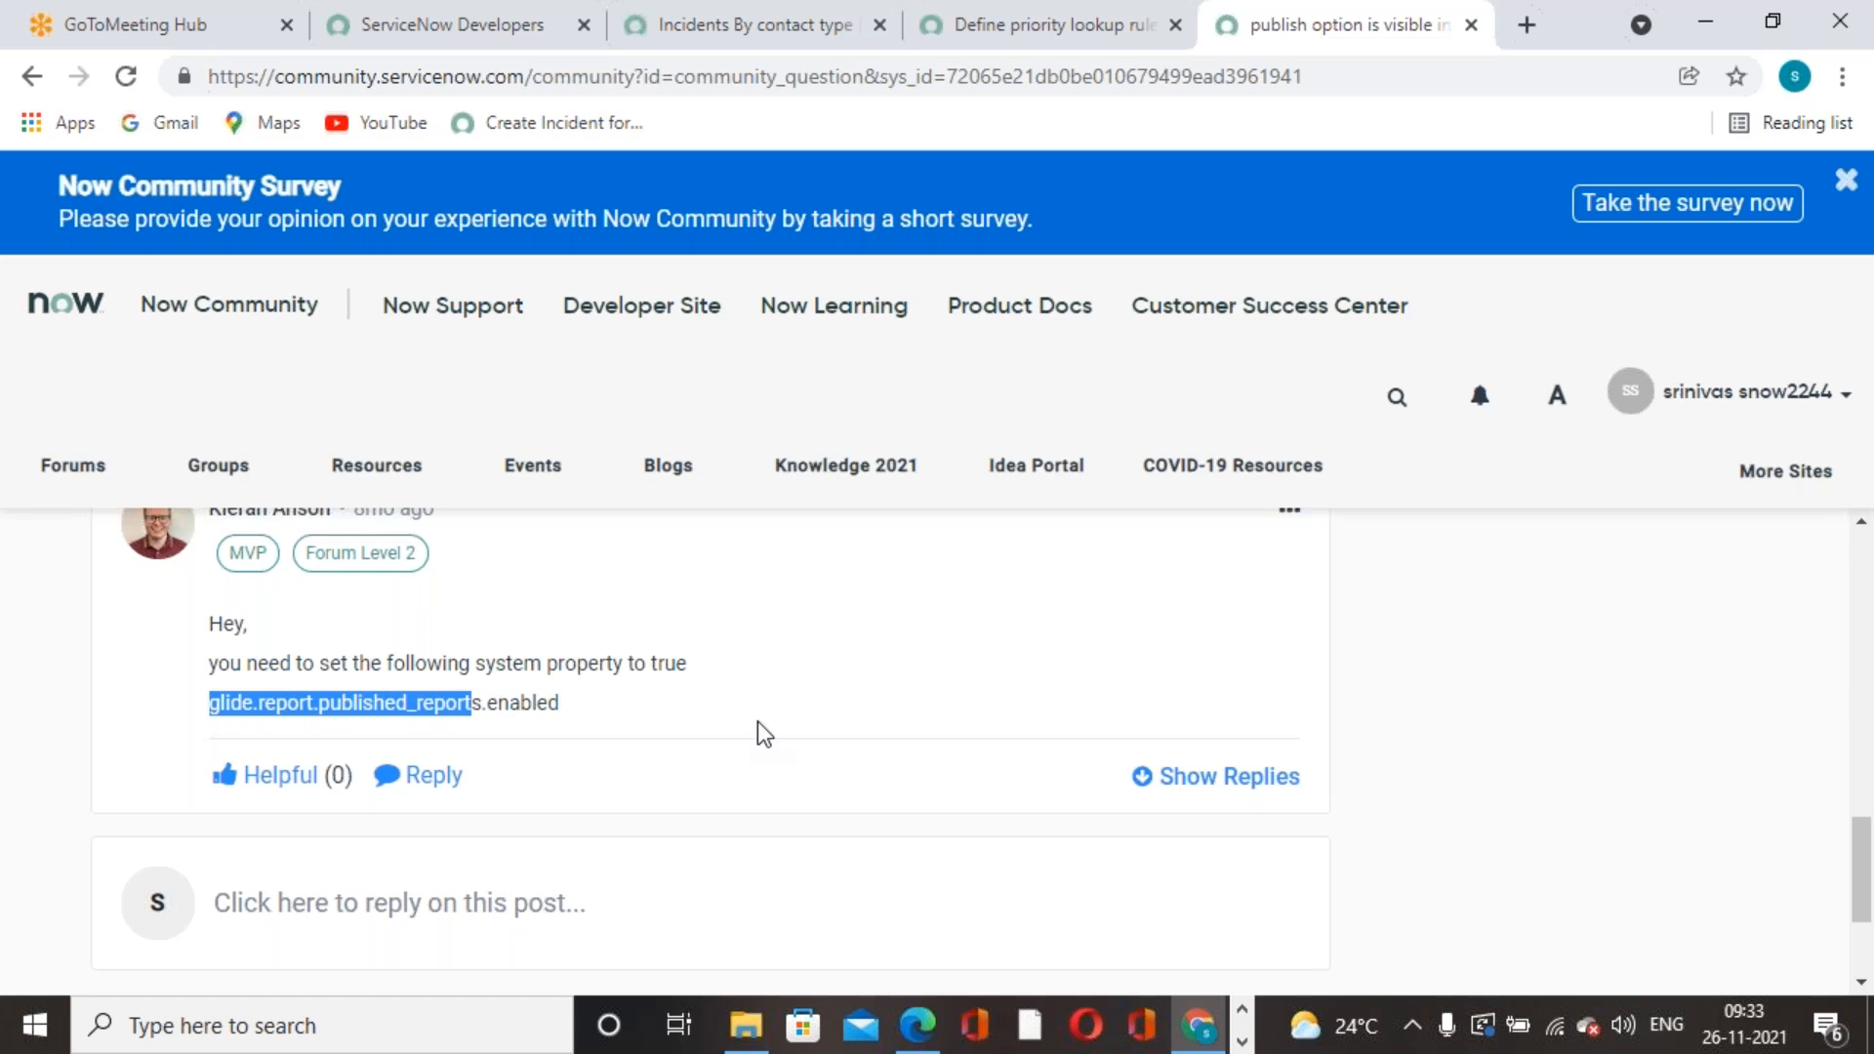
click(212, 705)
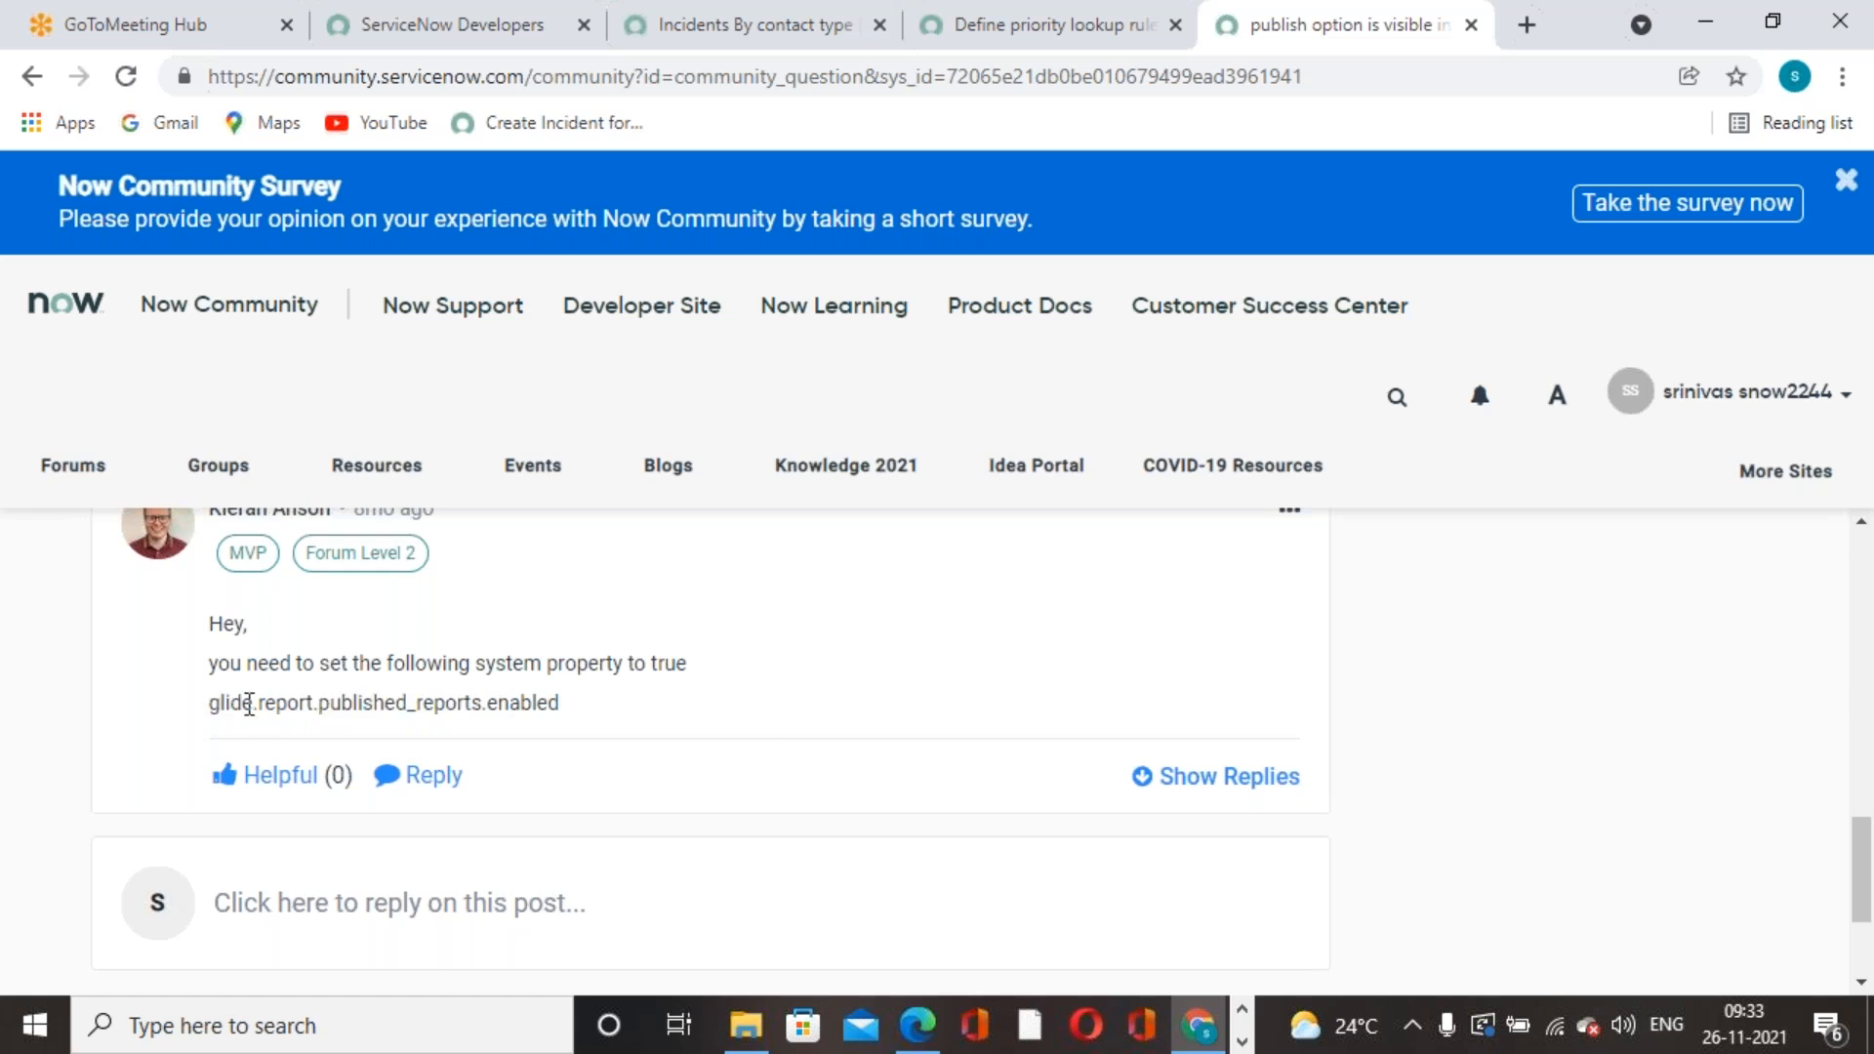
drag(210, 704, 481, 700)
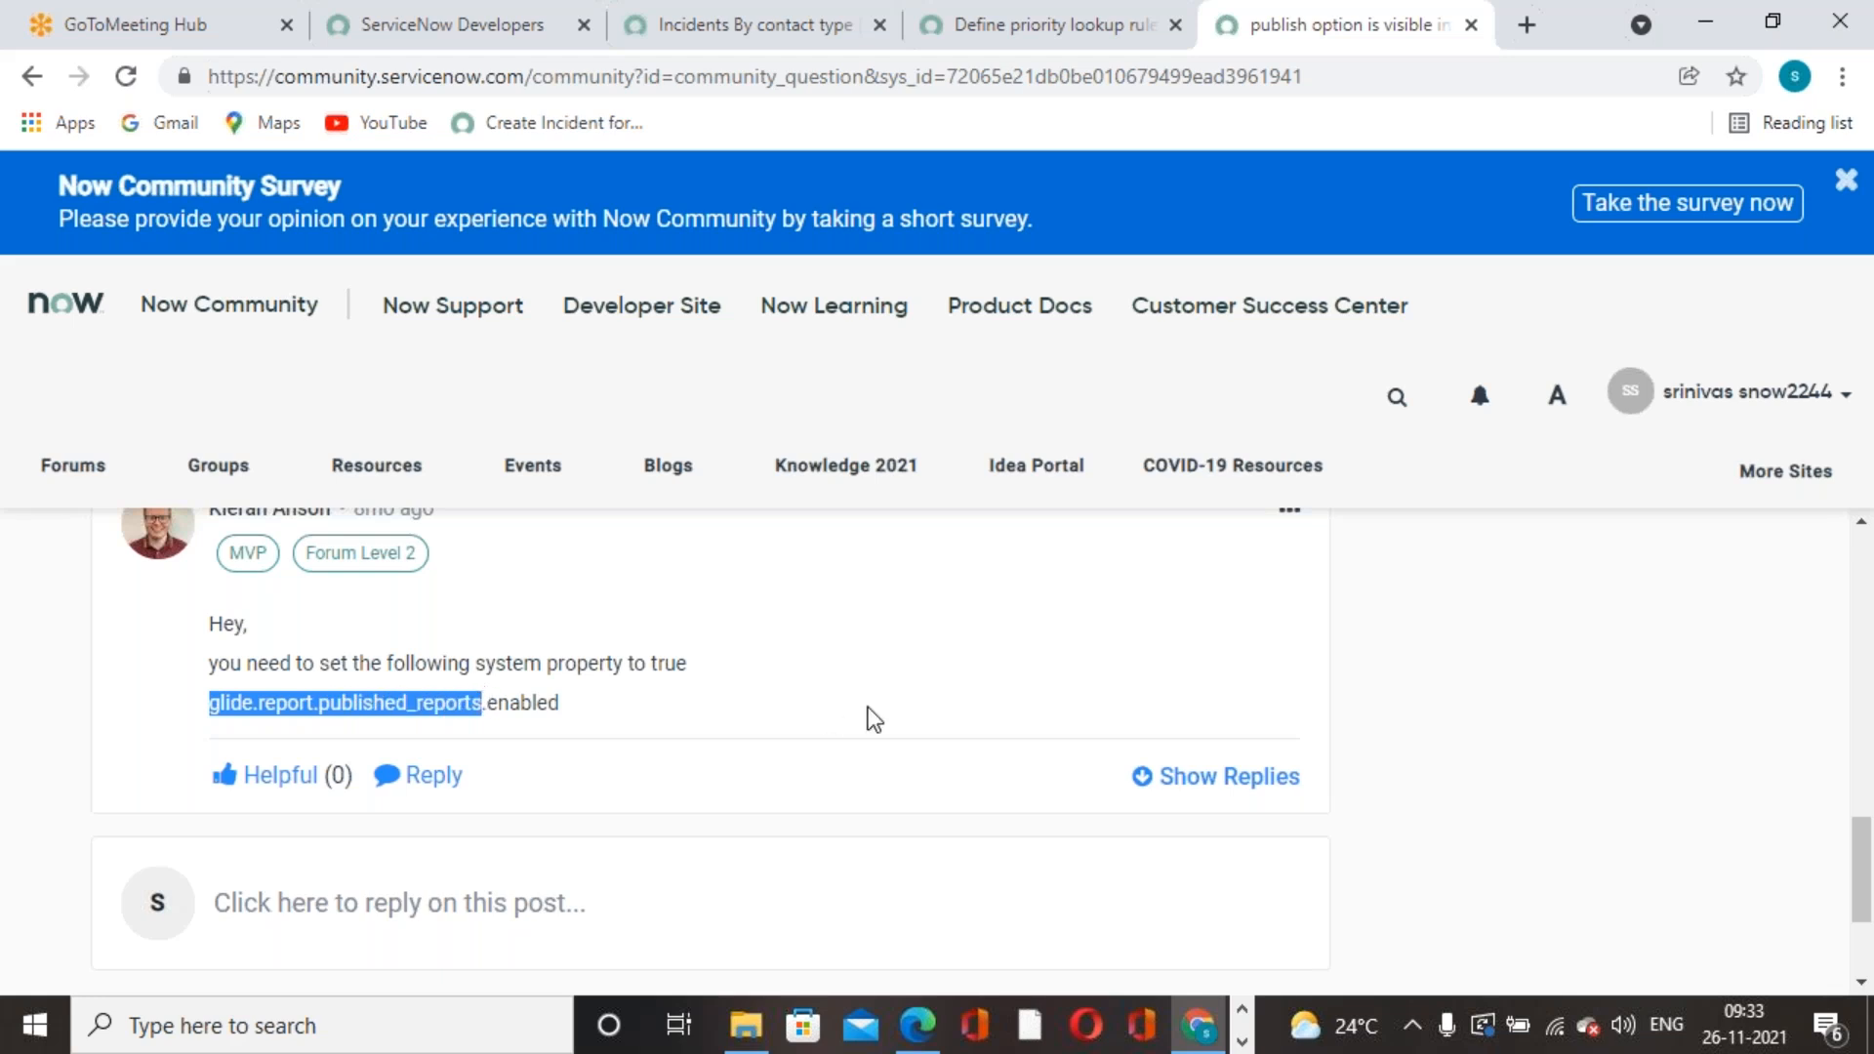
scroll(858, 715, down, 3)
scroll(858, 716, up, 10)
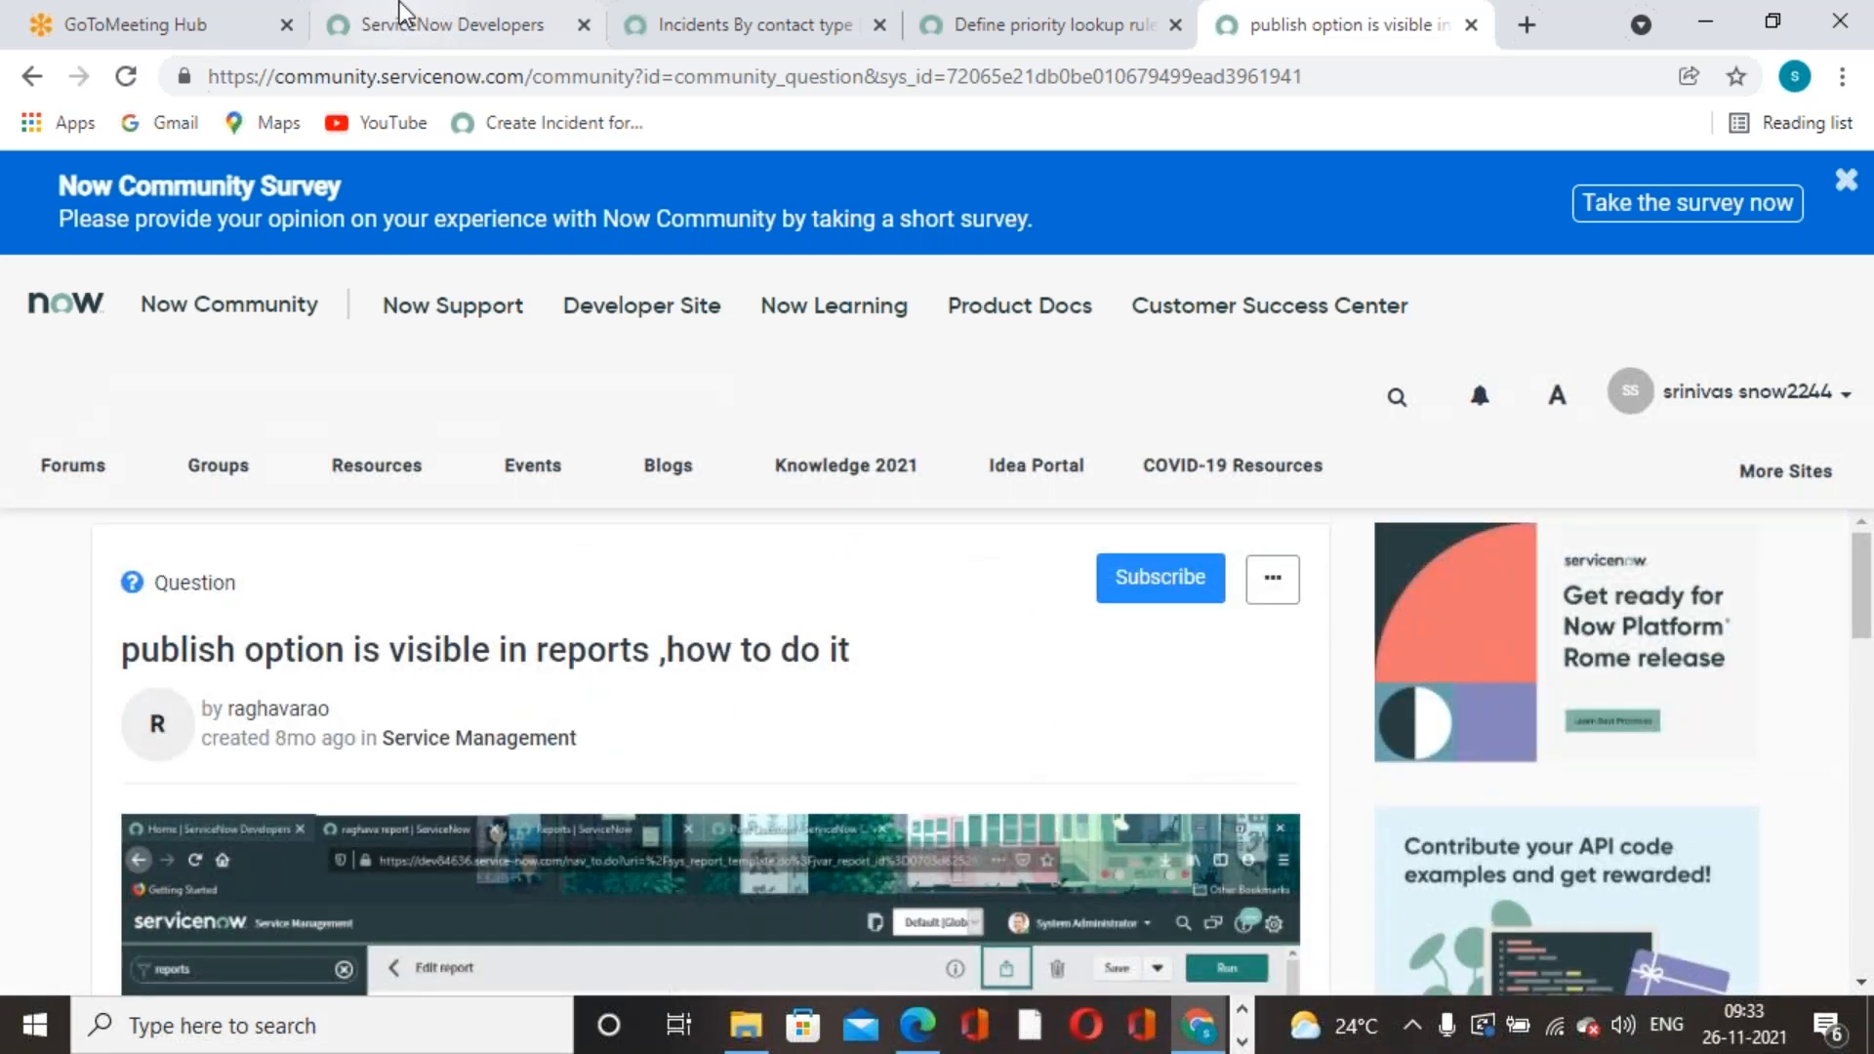
click(388, 24)
click(693, 39)
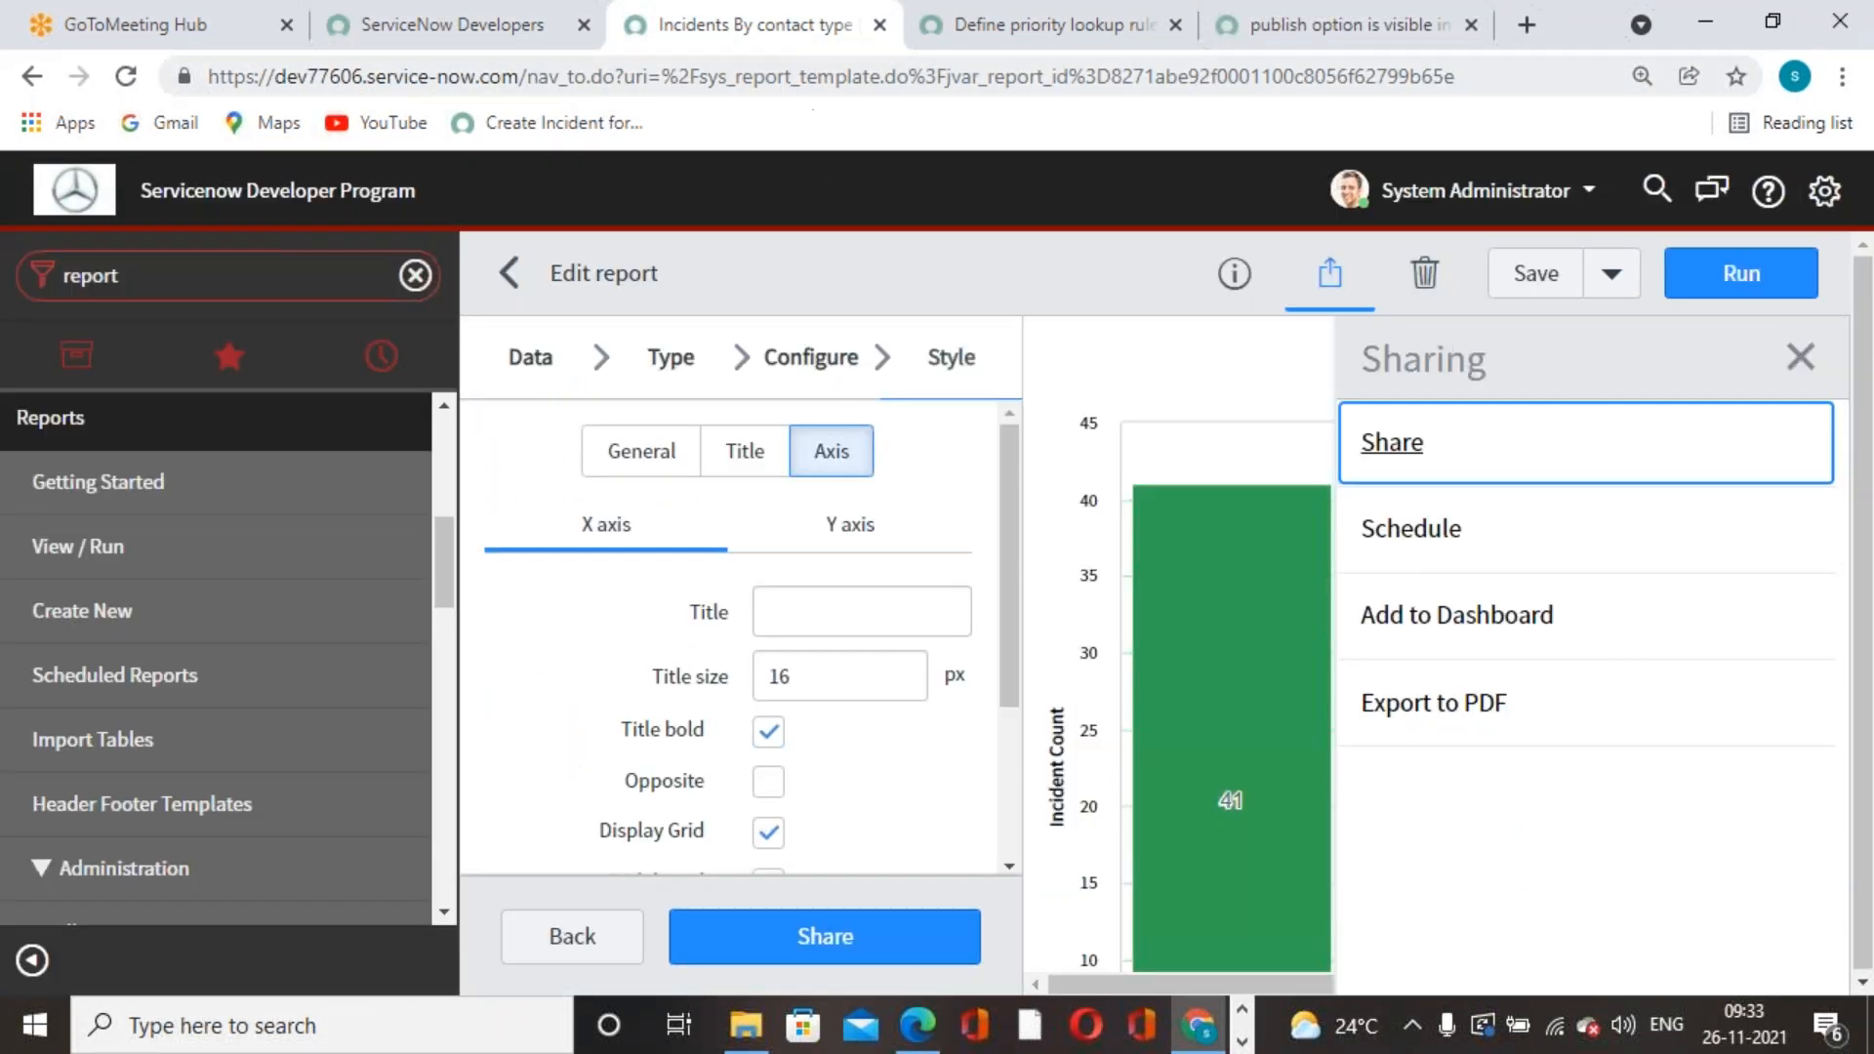
- Duplicate the report tab and run a global search for the pasted property name
right_click(765, 45)
click(841, 259)
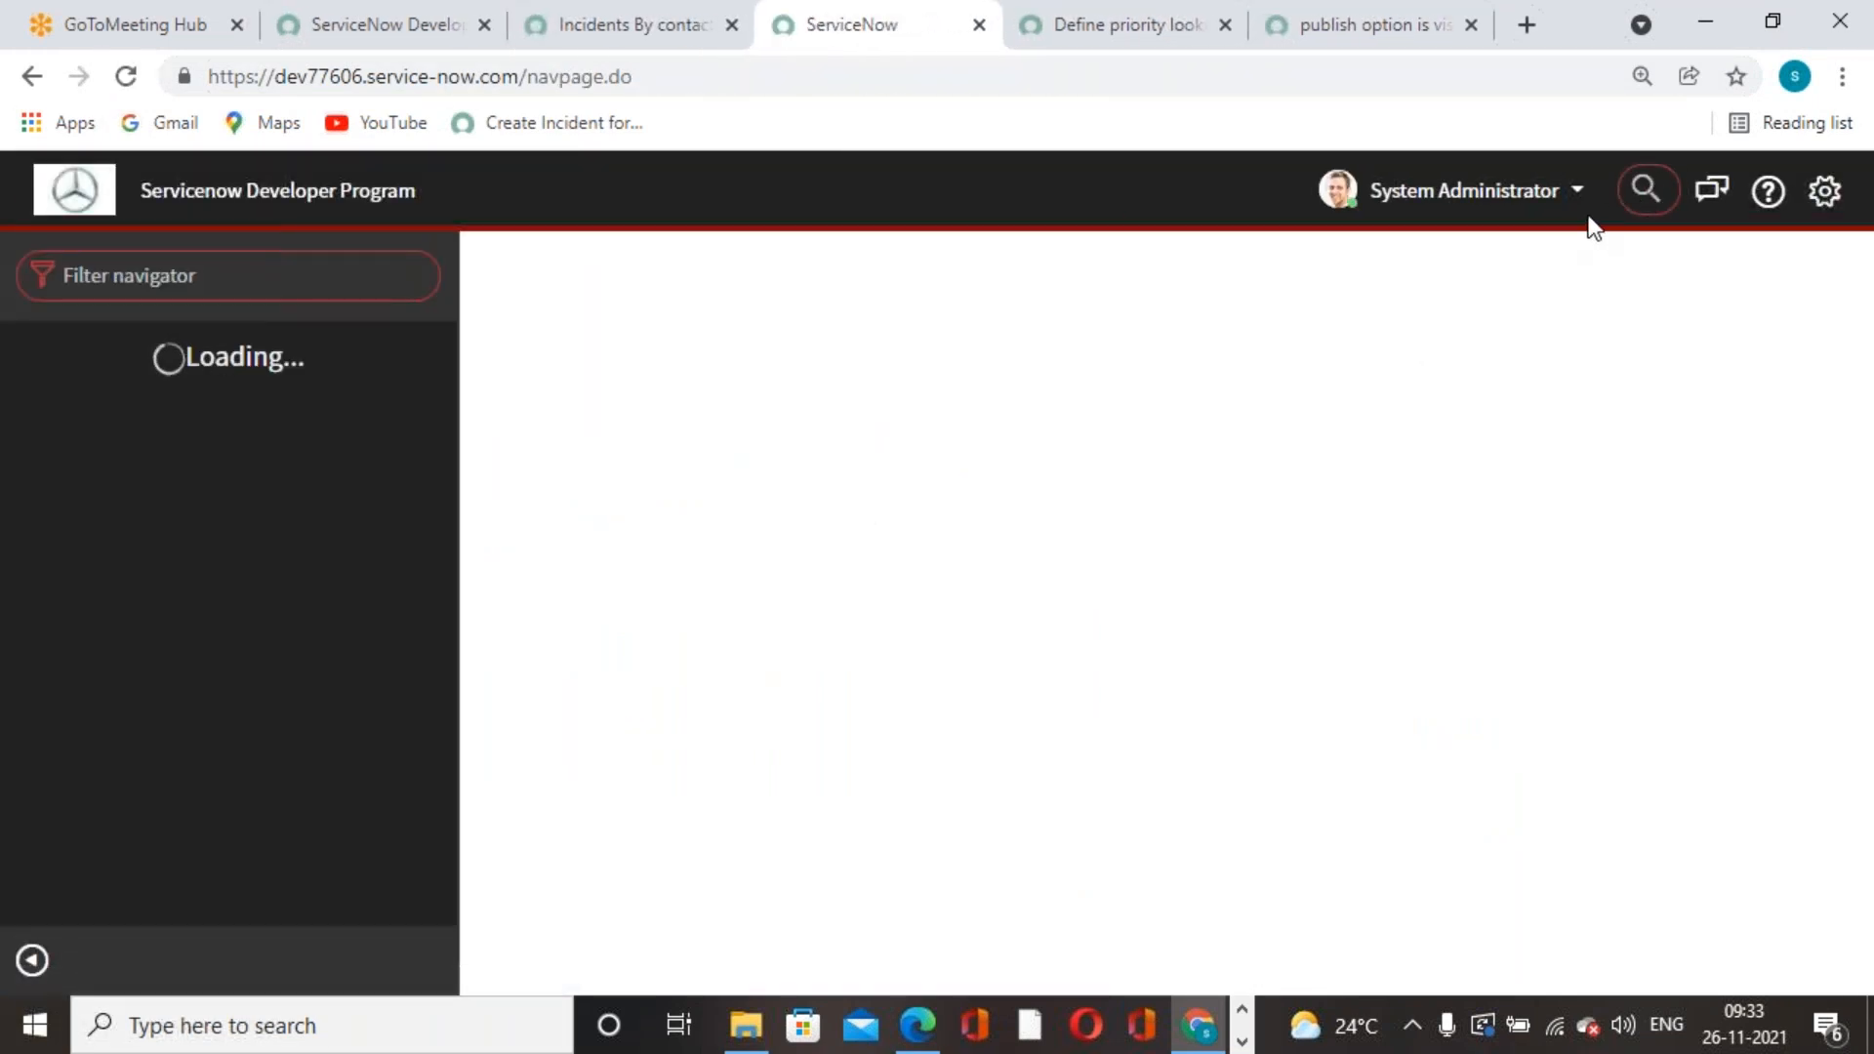
click(1645, 189)
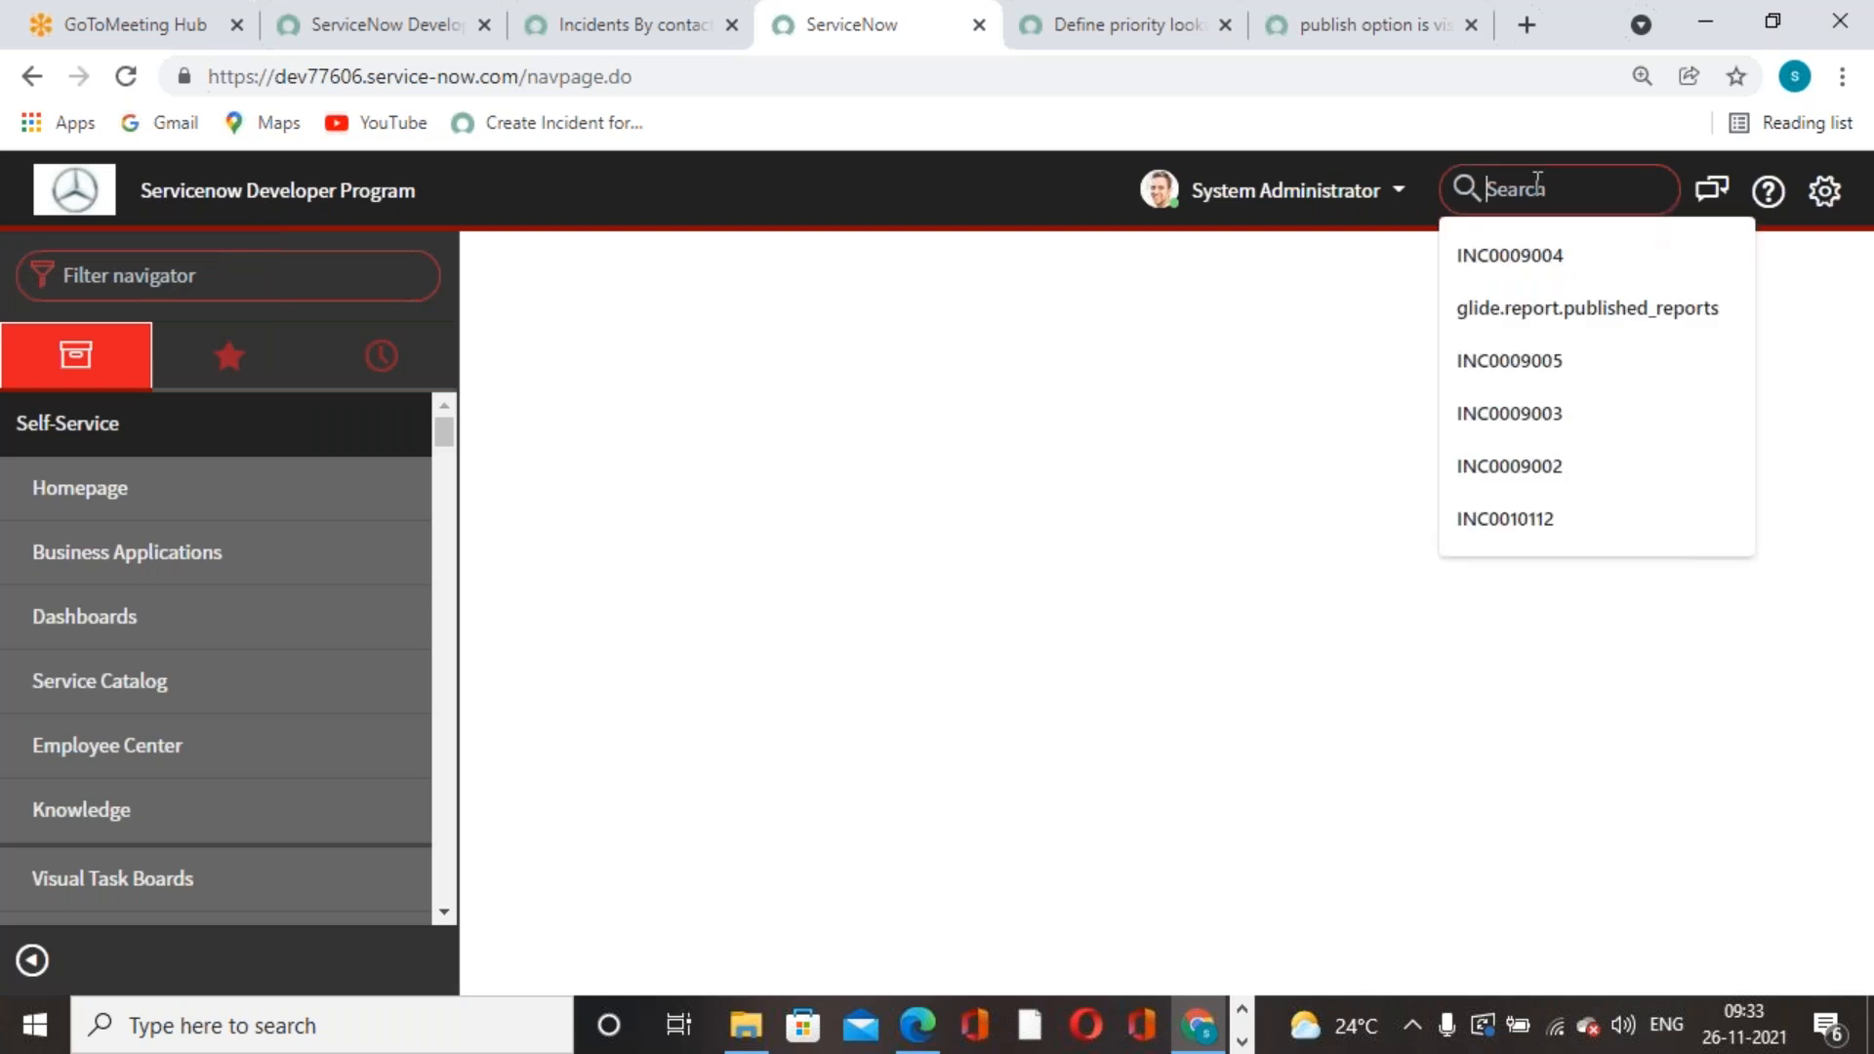
key(ctrl+v)
key(Return)
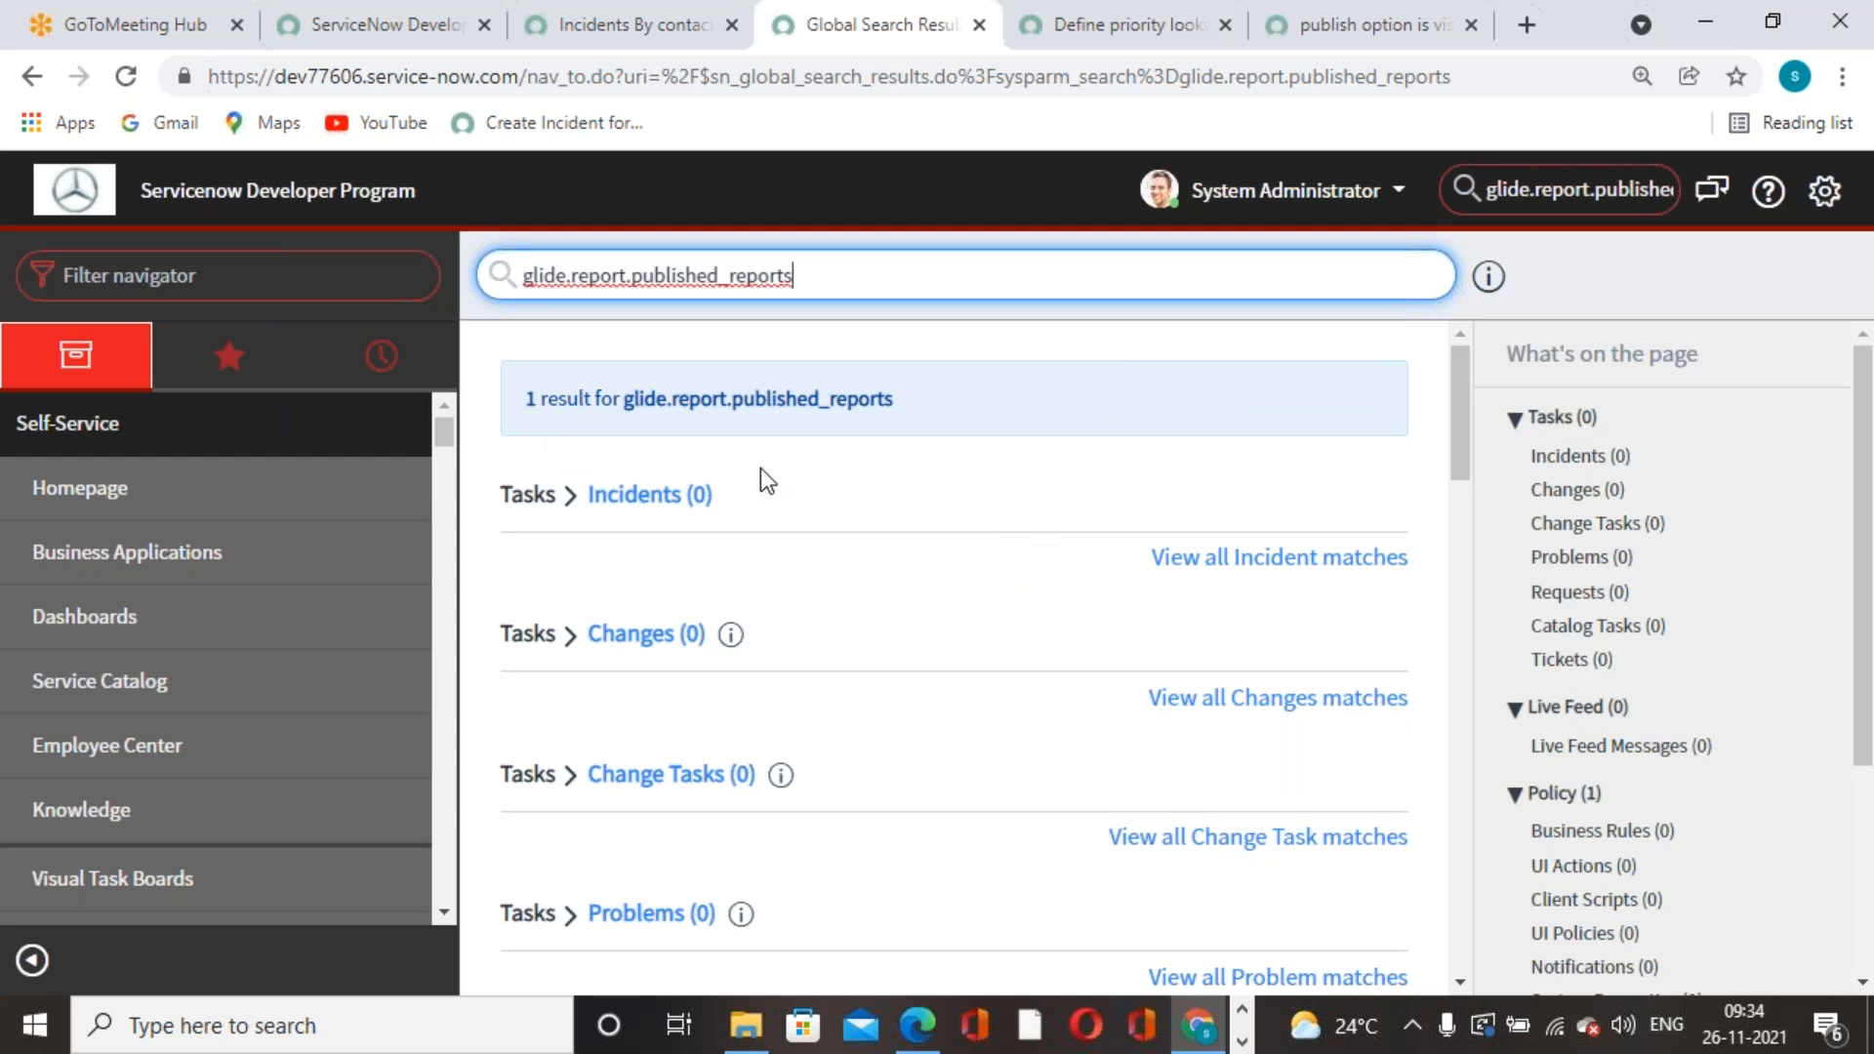
- Open the glide.report.published_reports.enabled System Property record from the search results
scroll(903, 672, down, 3)
scroll(910, 673, down, 10)
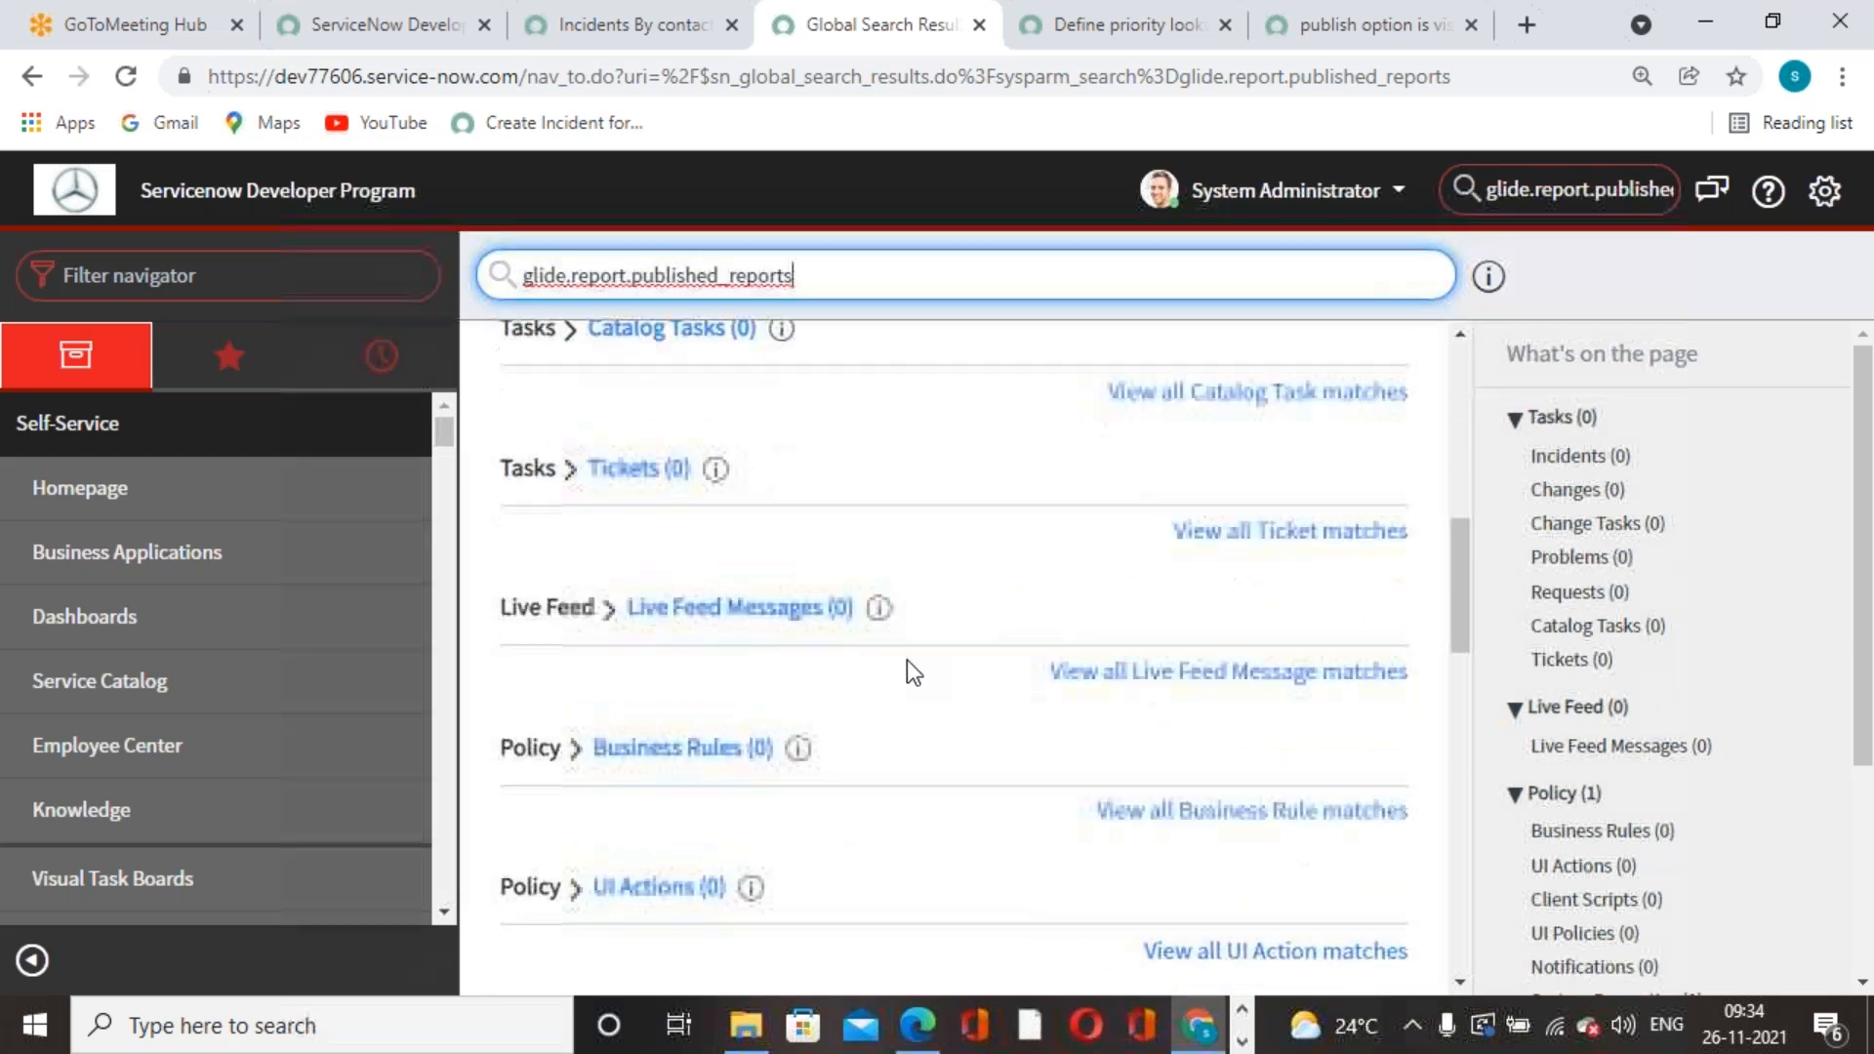
scroll(909, 674, down, 3)
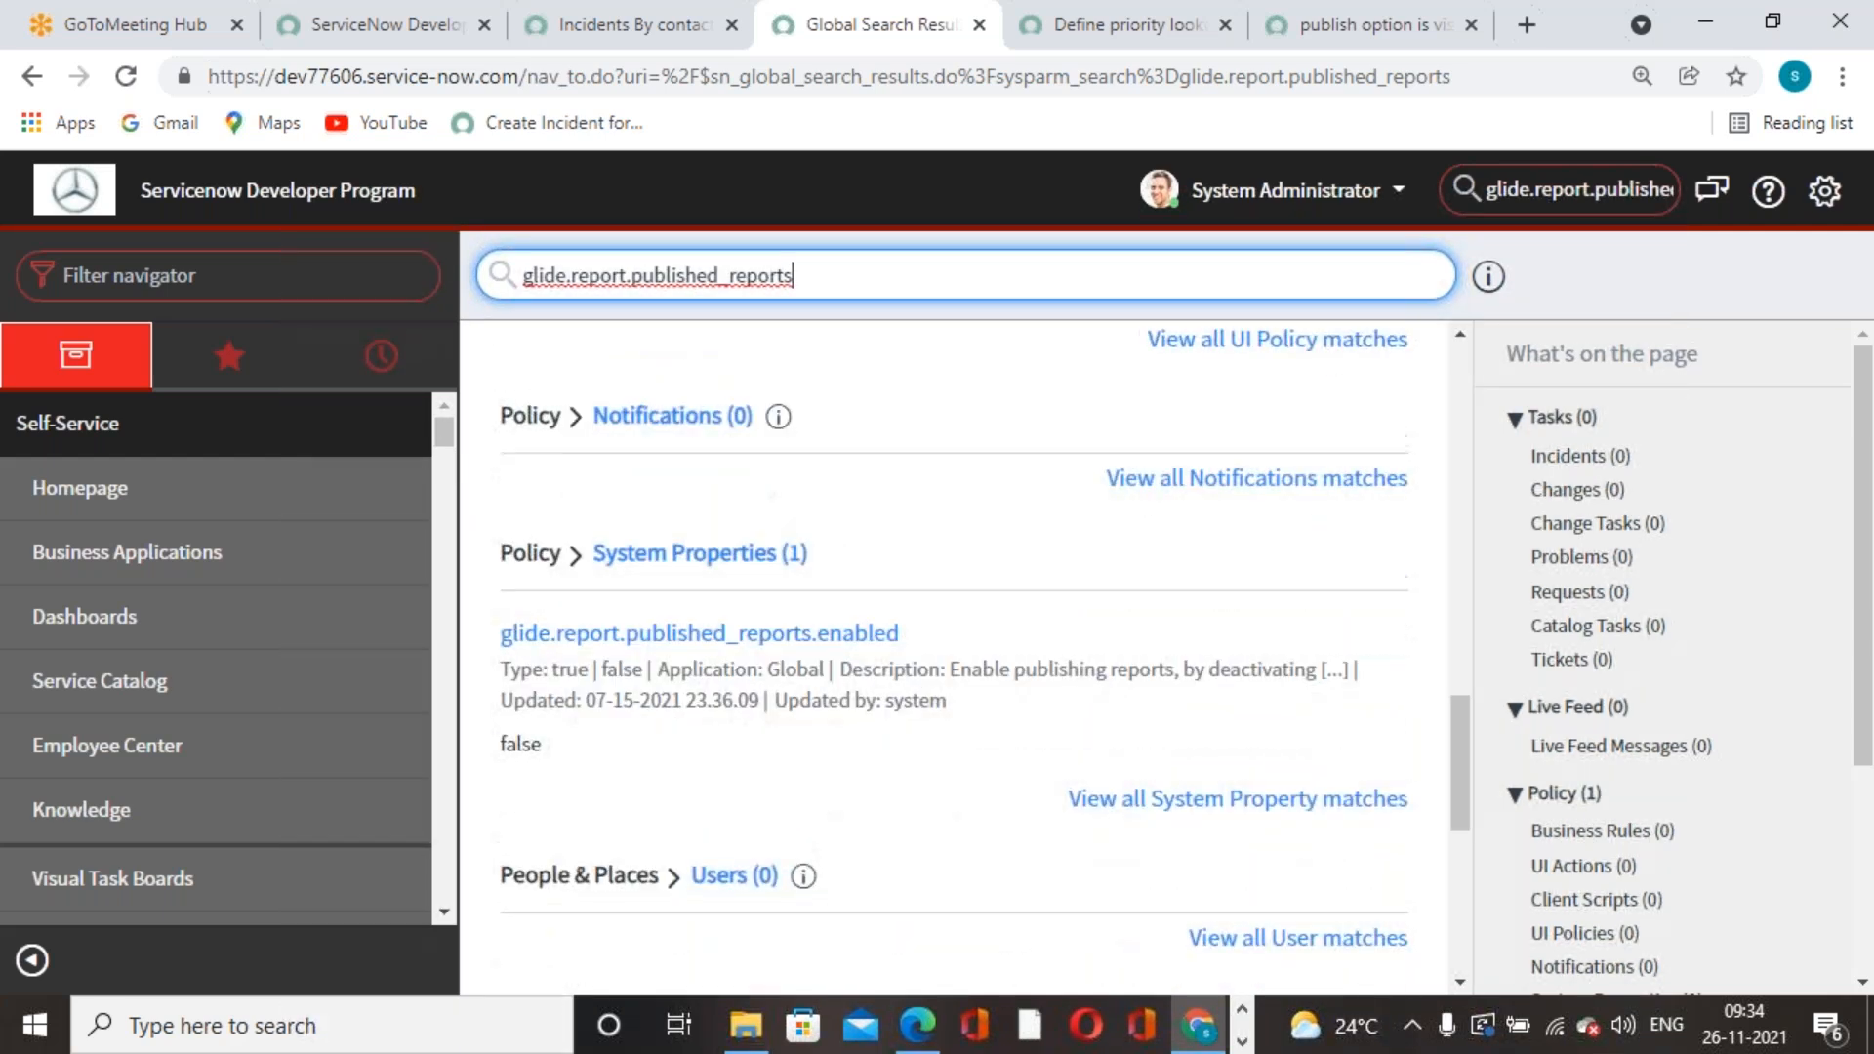
click(700, 559)
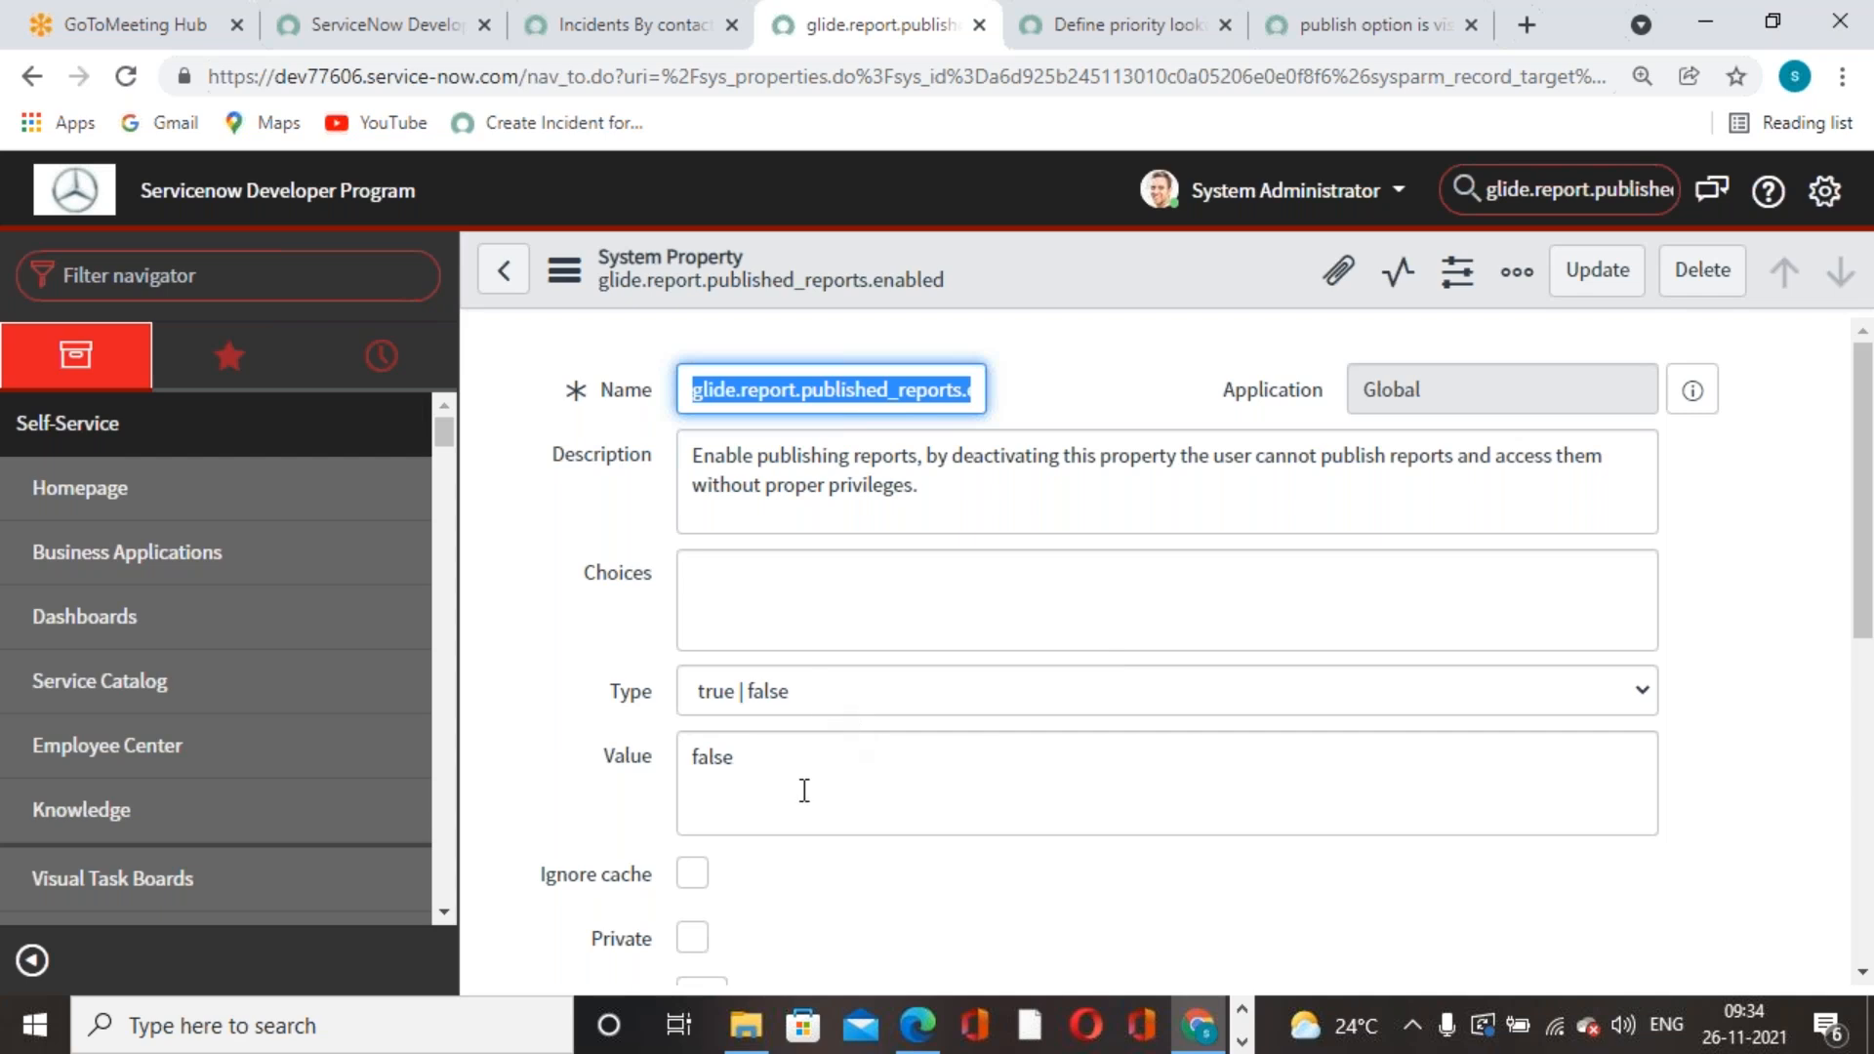
- Change glide.report.published_reports.enabled from false to true, update it, and return to the report tab
click(605, 768)
text(true)
click(1596, 271)
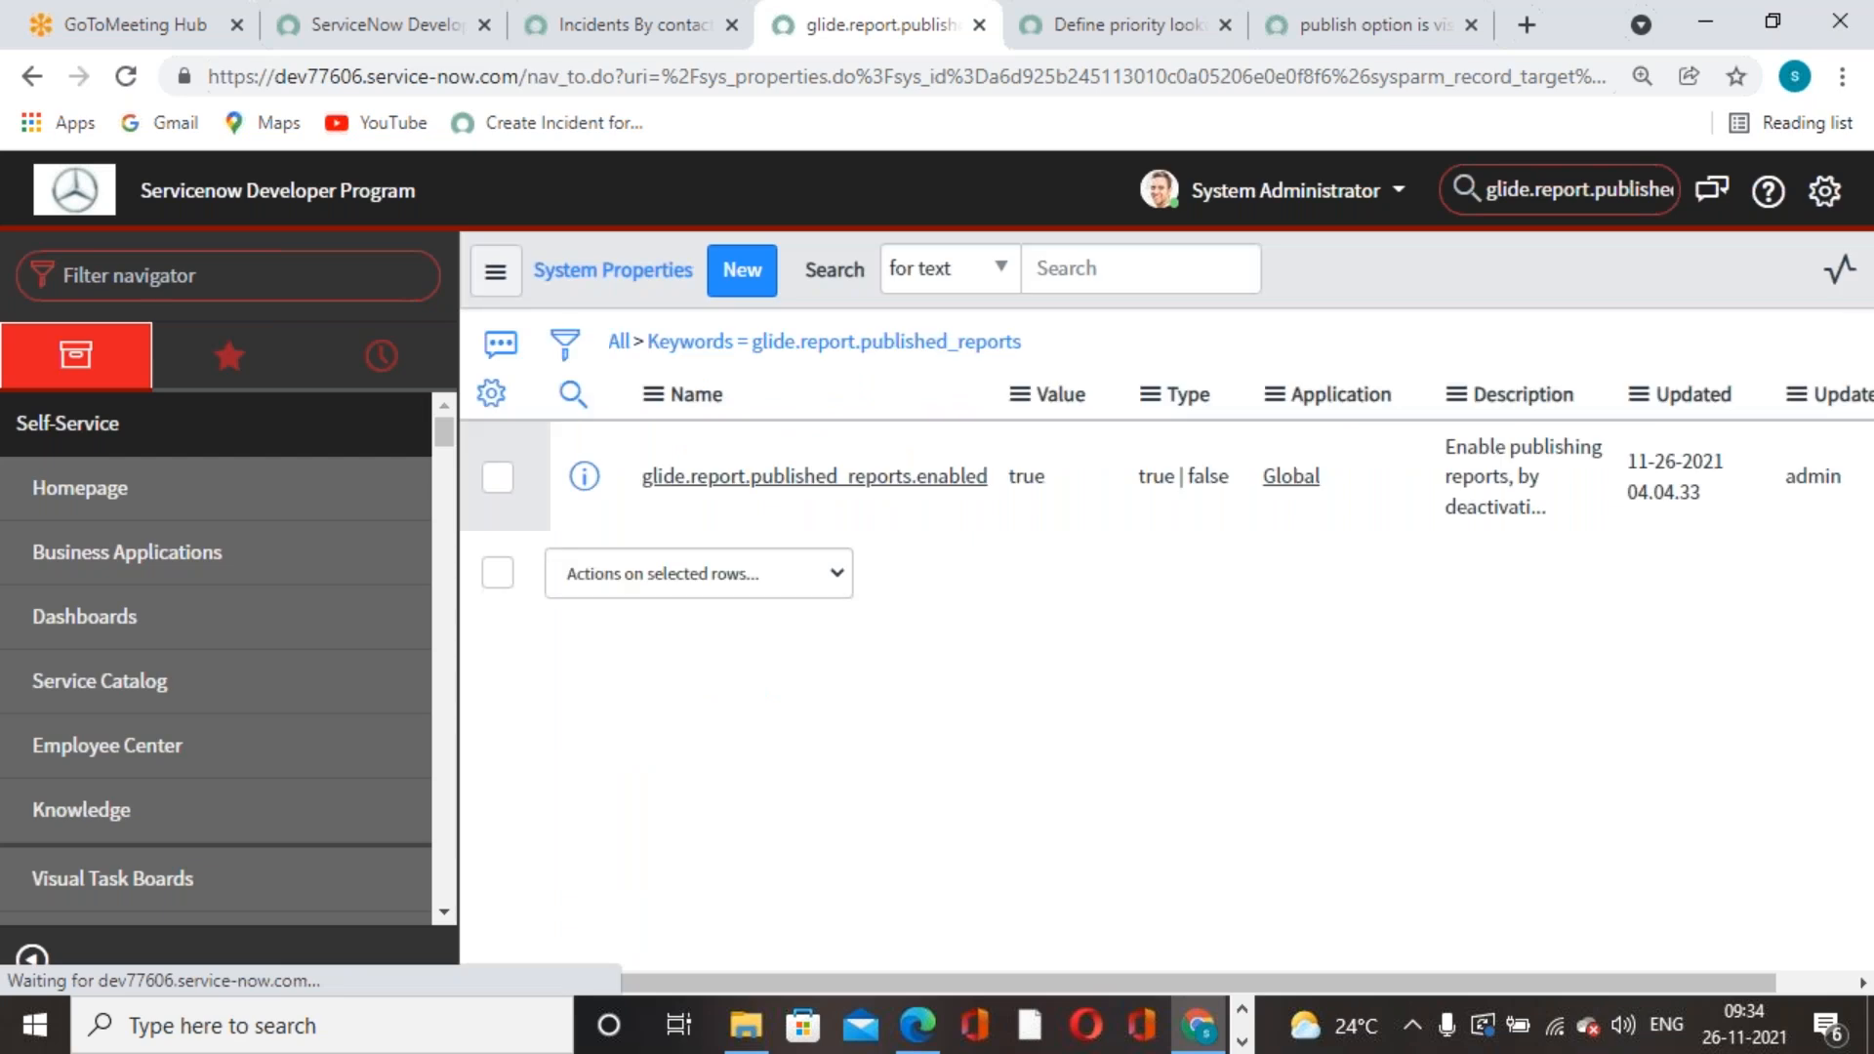
click(654, 39)
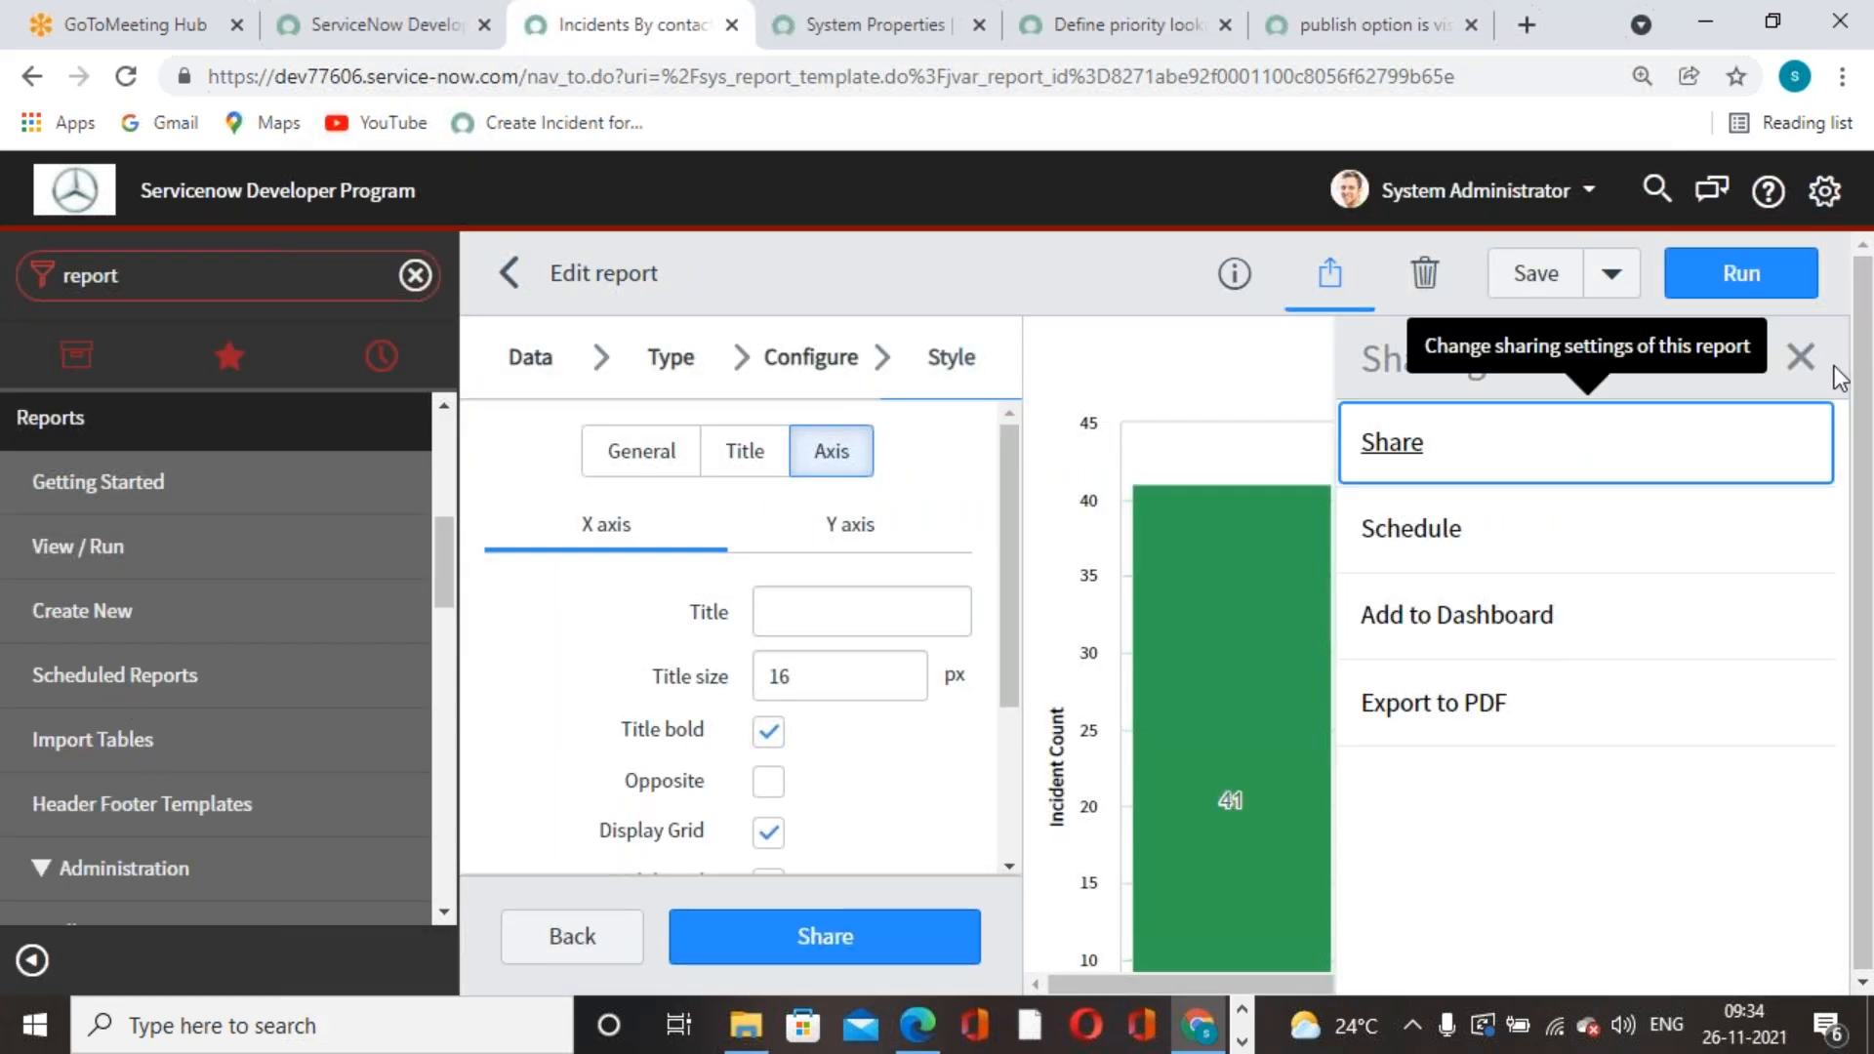
- Close the Sharing panel, reload the editor, and review the chart showing Phone at 41 incidents (57.75%)
click(1801, 357)
click(126, 75)
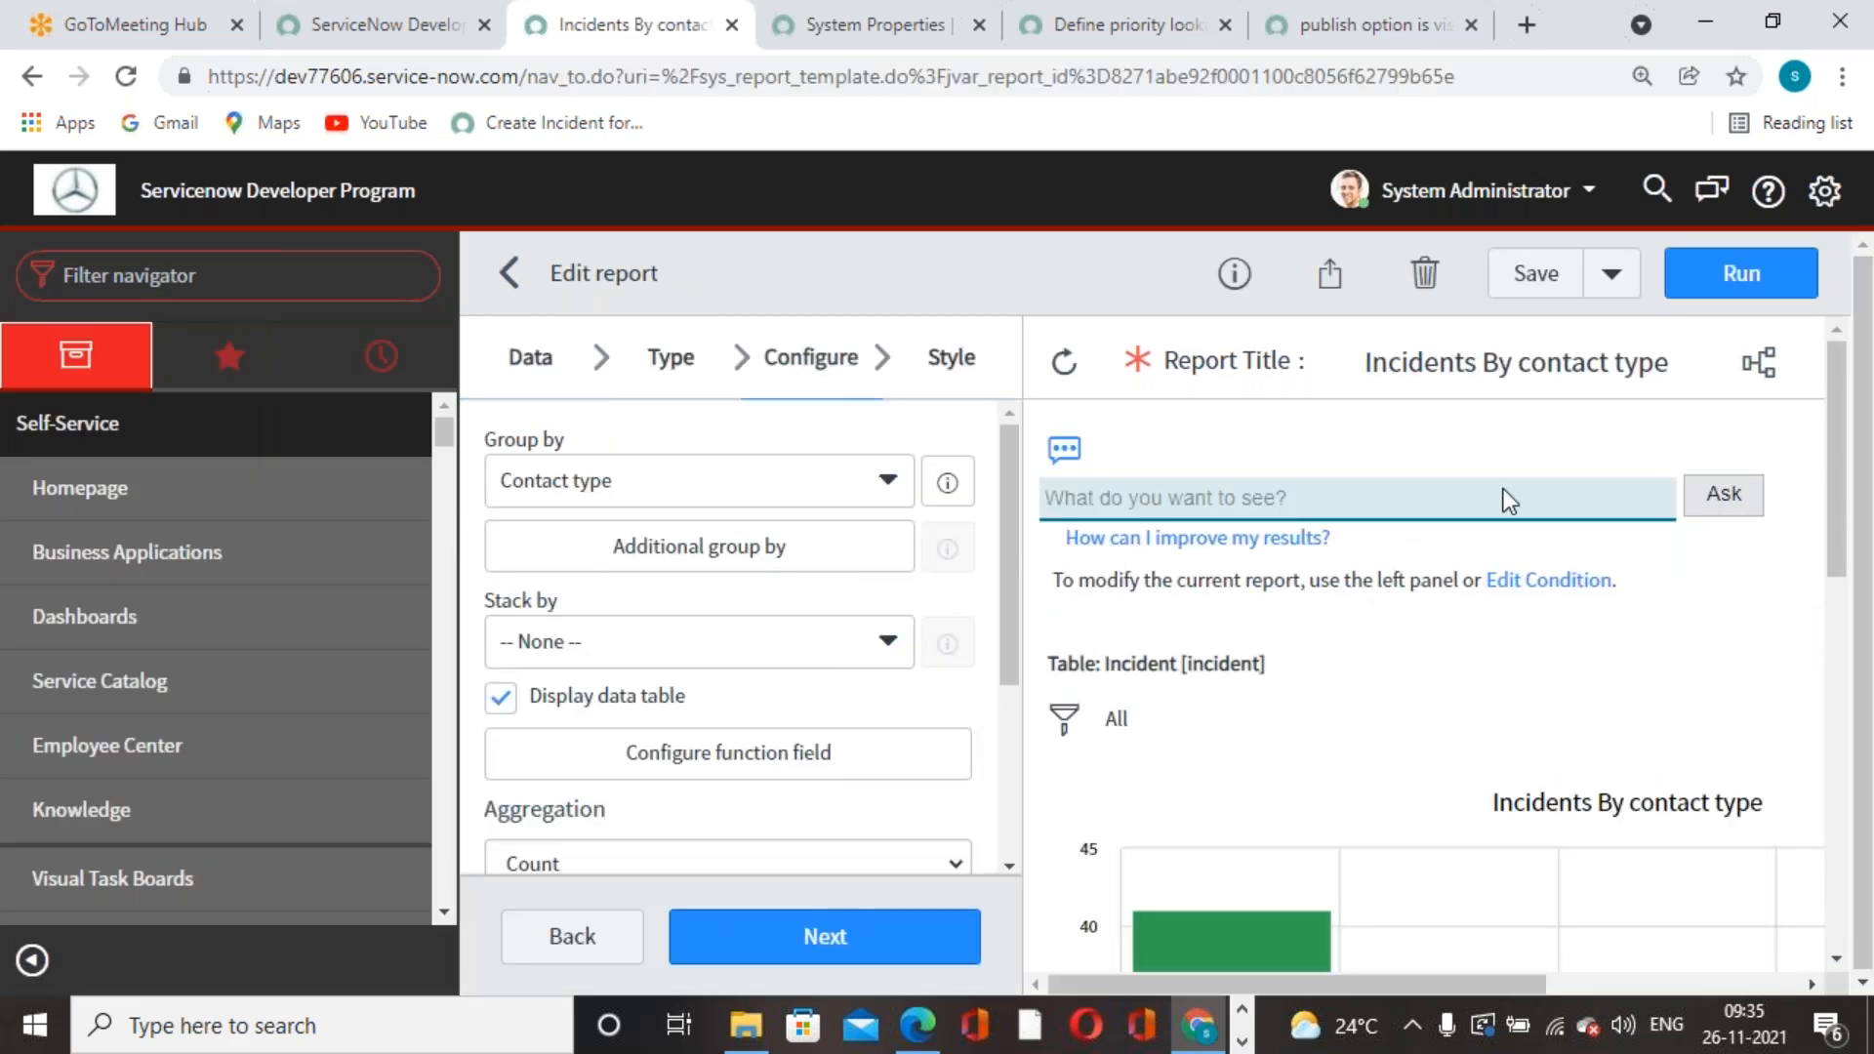
scroll(1421, 695, down, 6)
scroll(836, 812, down, 3)
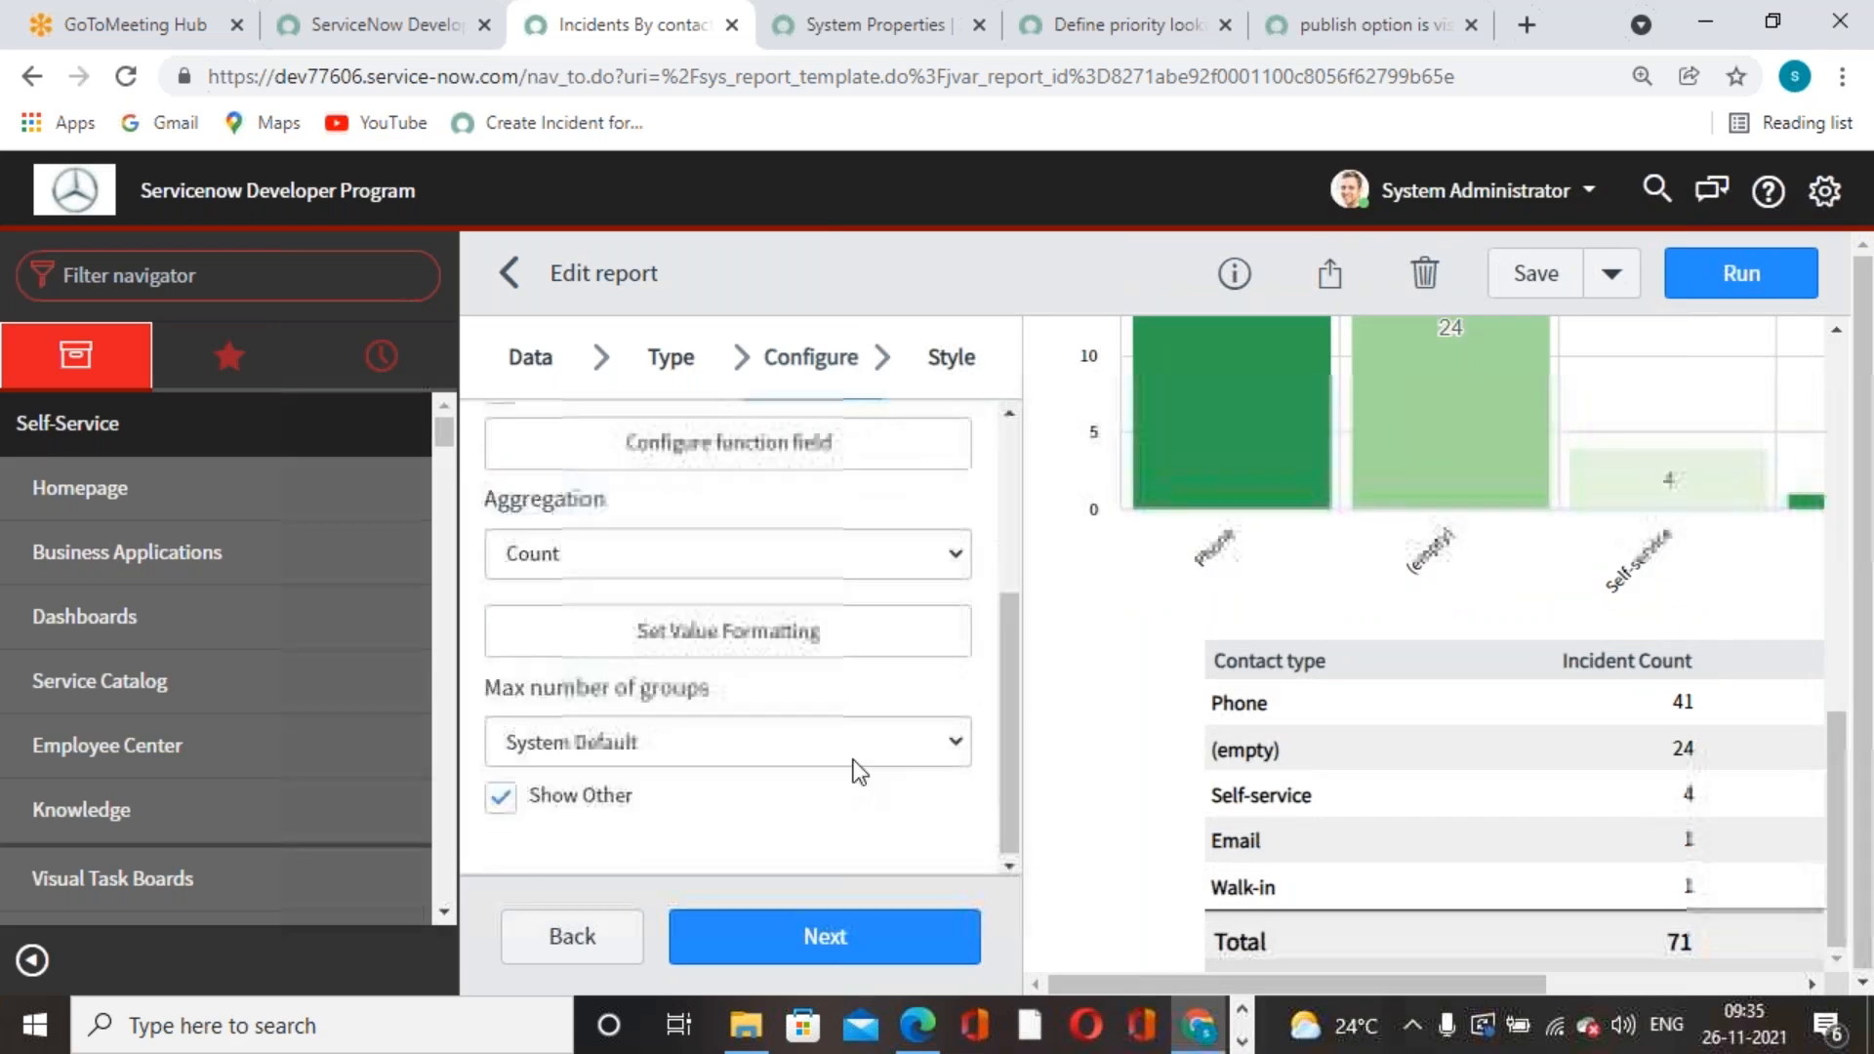
scroll(1386, 798, up, 5)
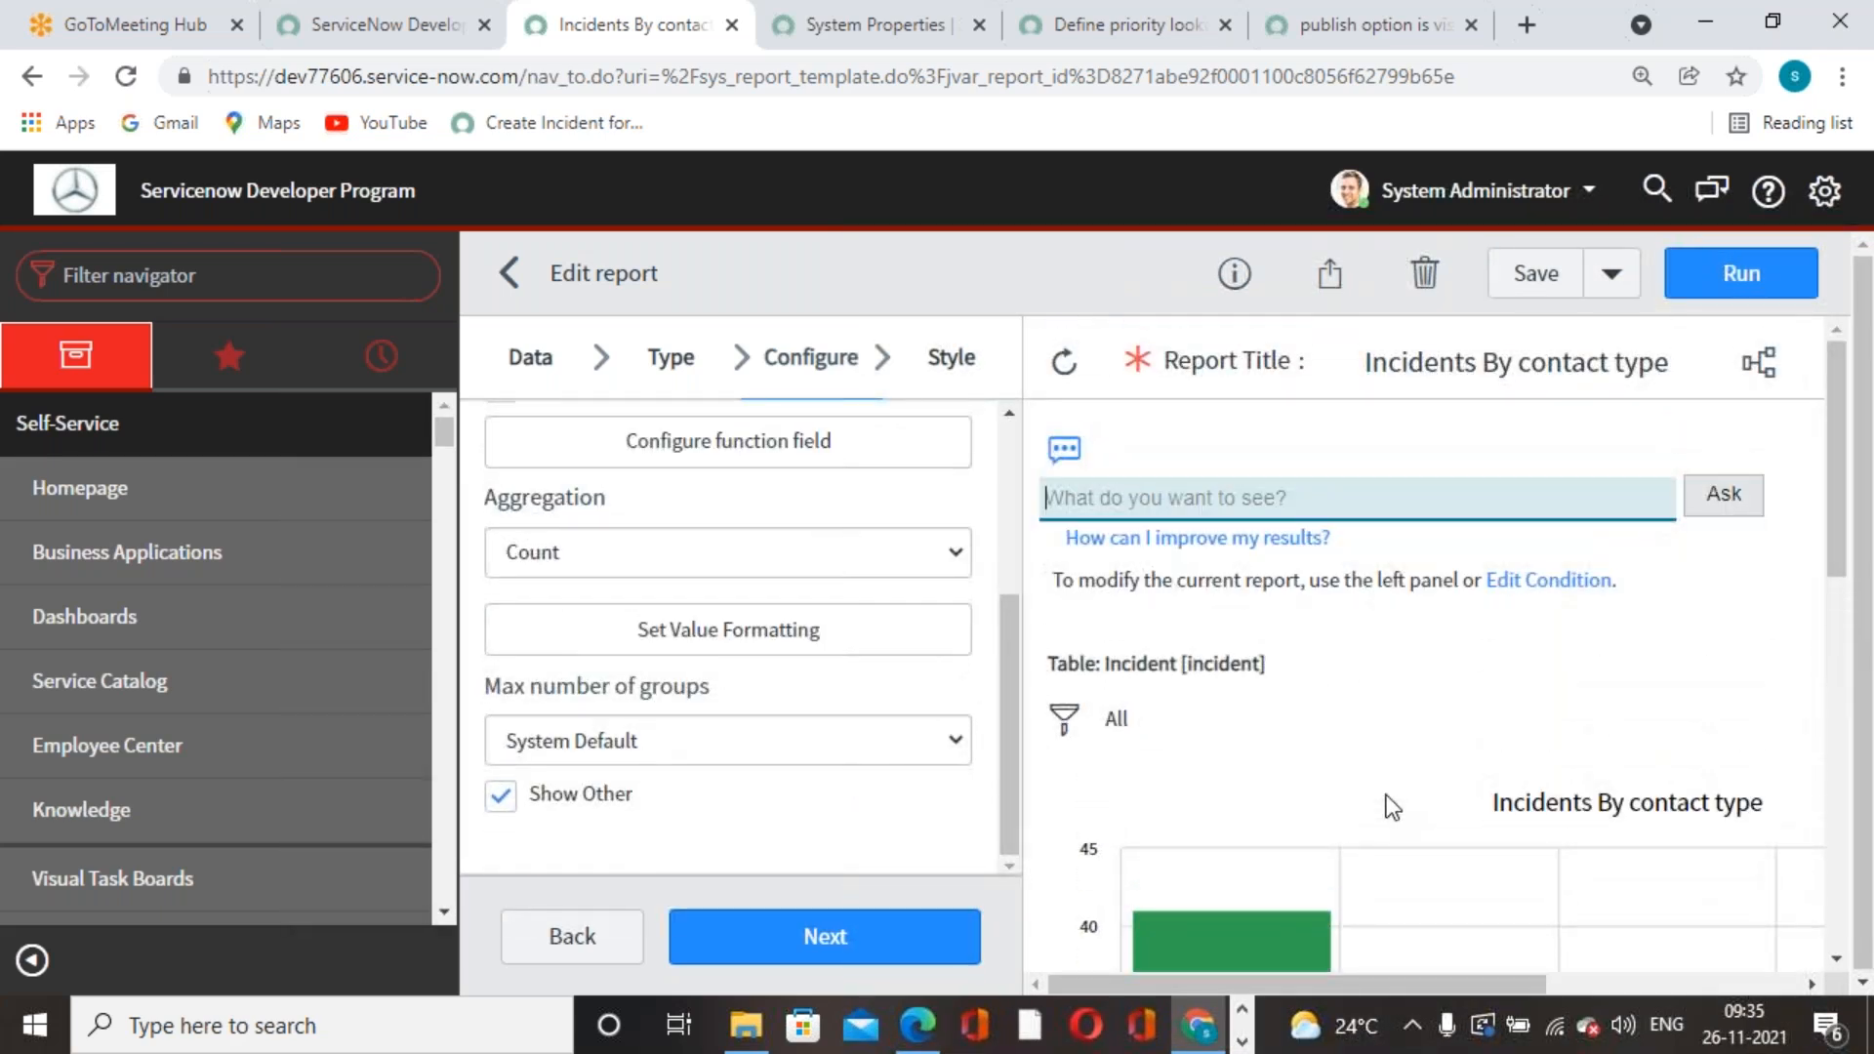
scroll(1599, 610, down, 3)
scroll(1600, 613, up, 3)
scroll(1600, 615, down, 5)
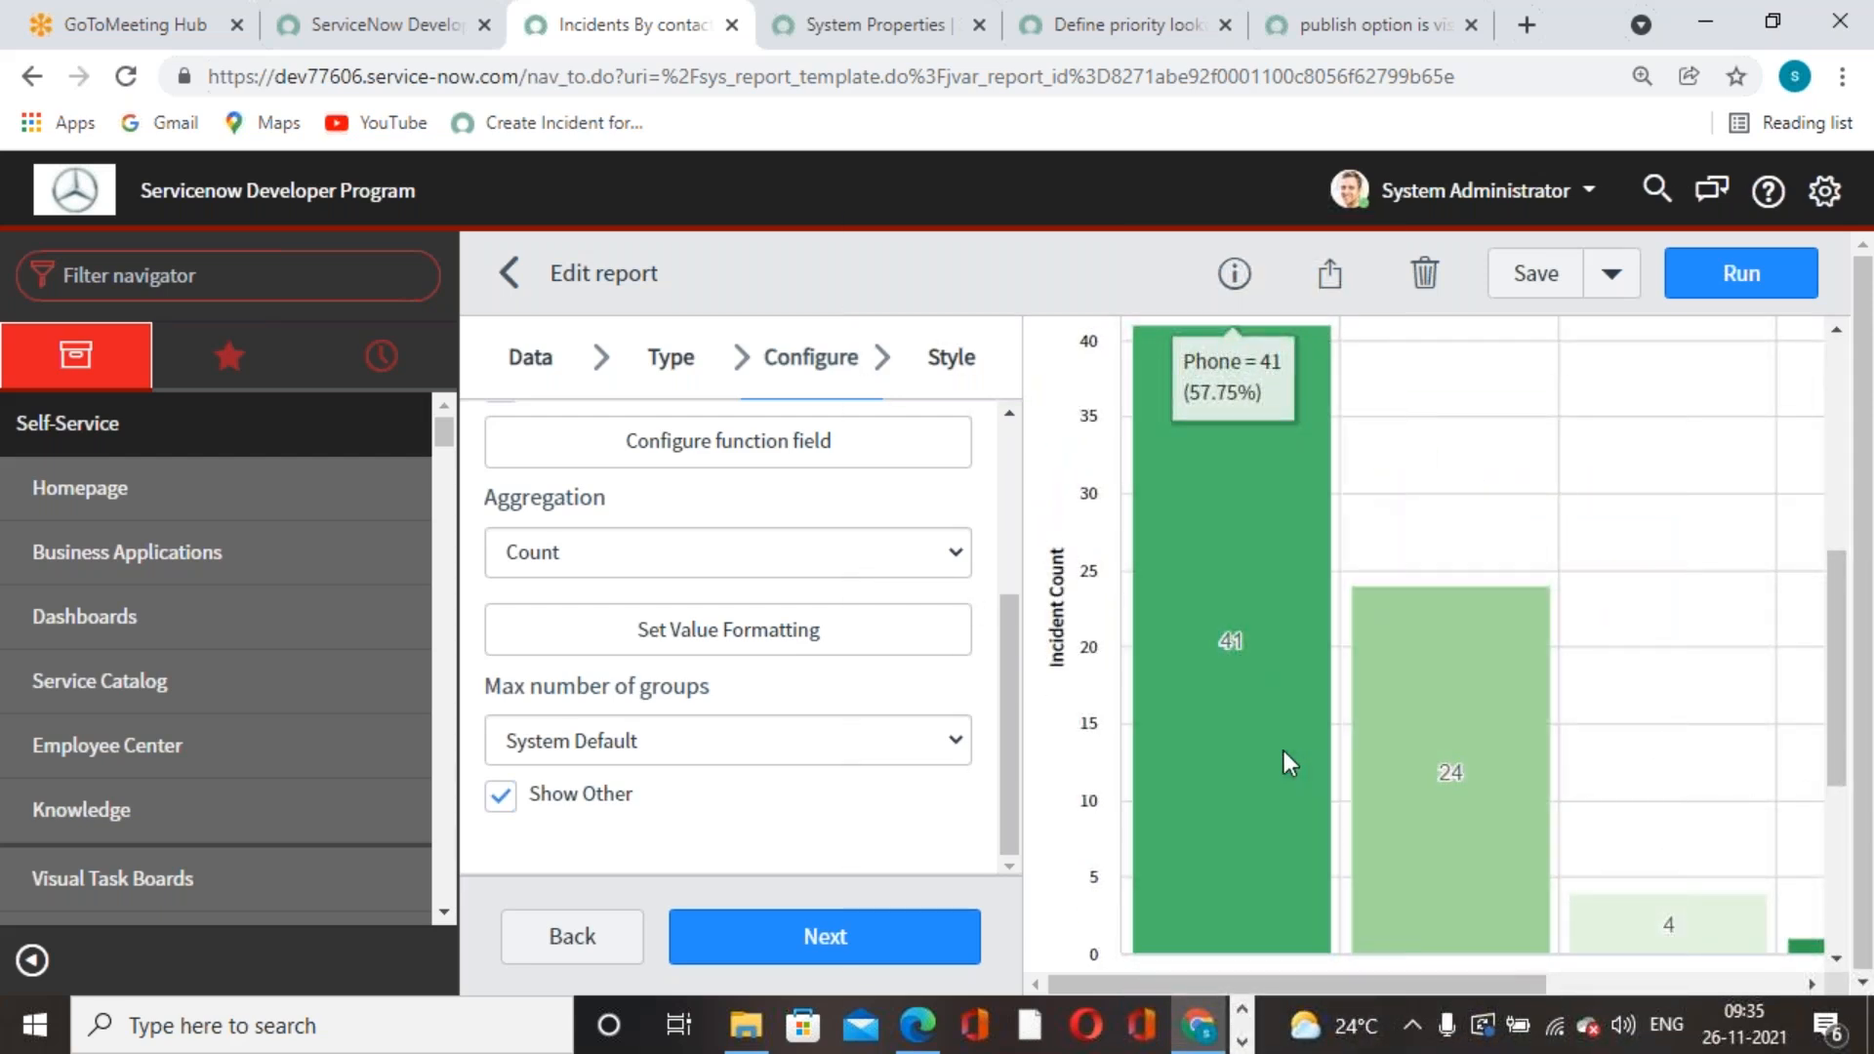
scroll(1284, 765, up, 5)
scroll(1278, 759, down, 3)
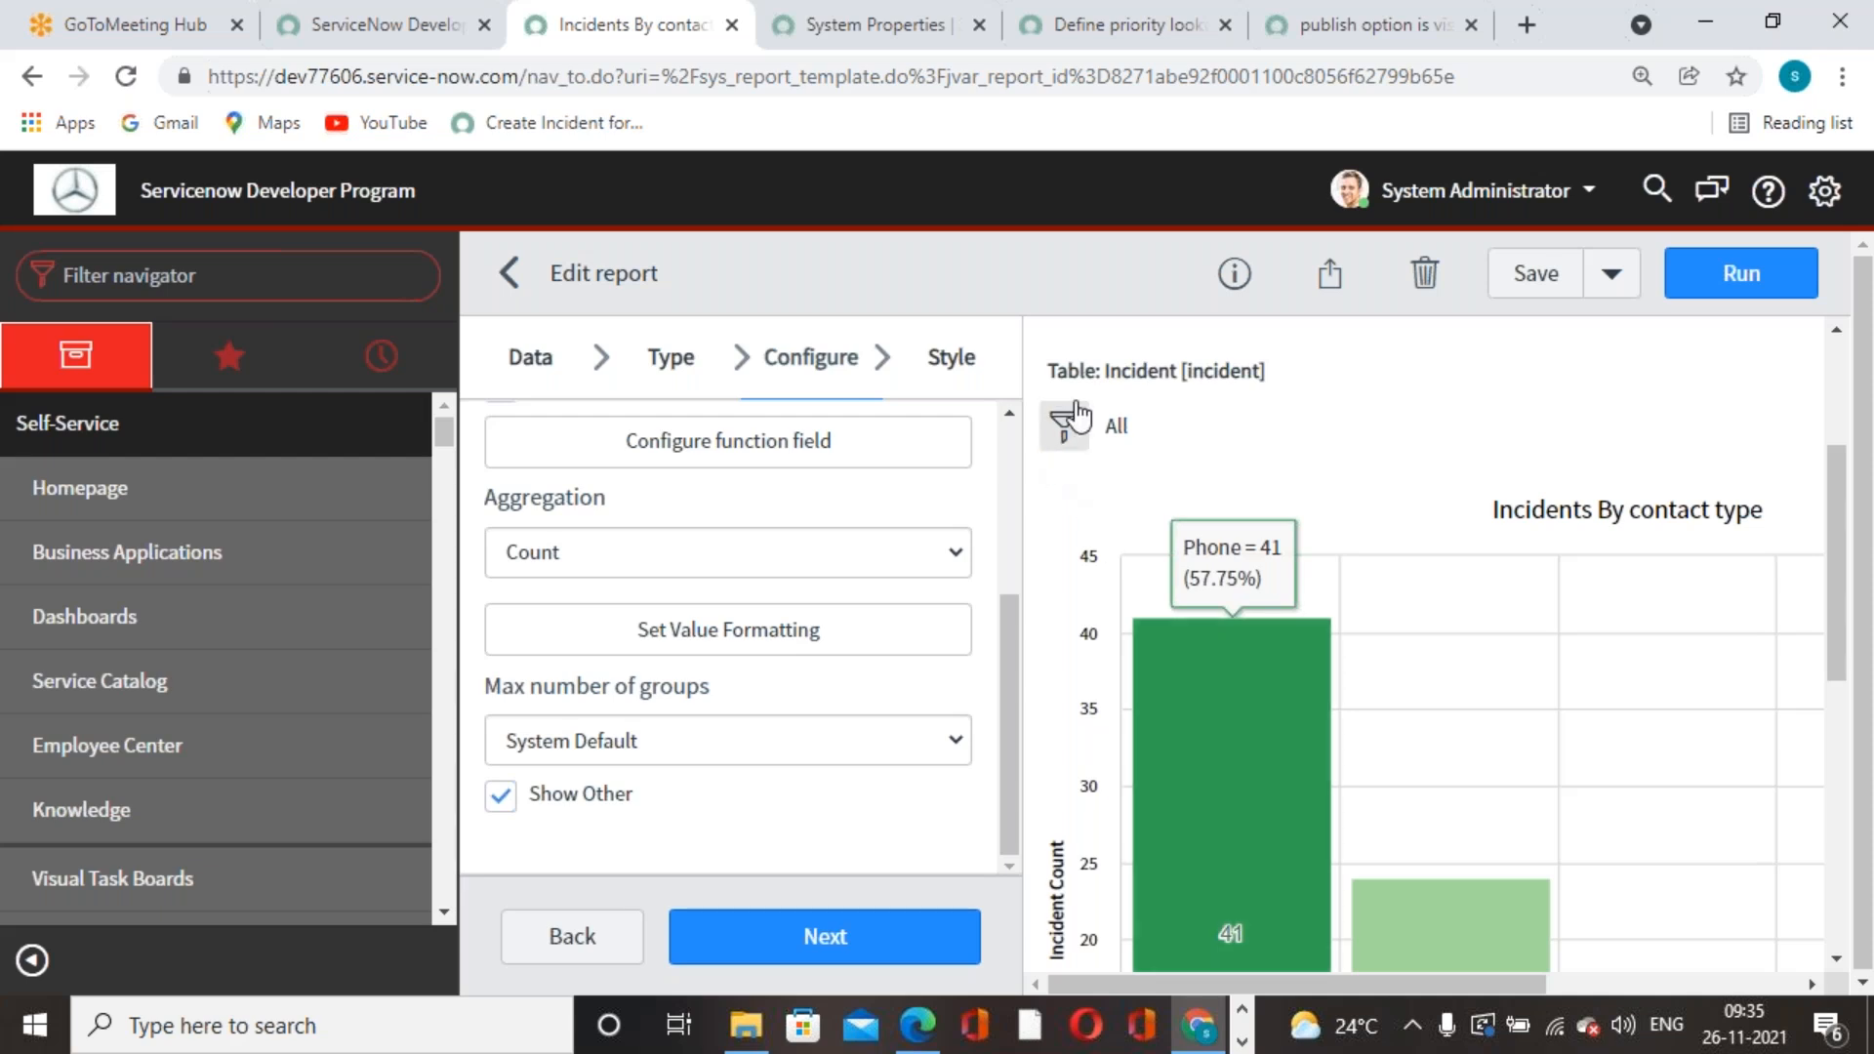
- Add a report condition on the Active field
click(1266, 644)
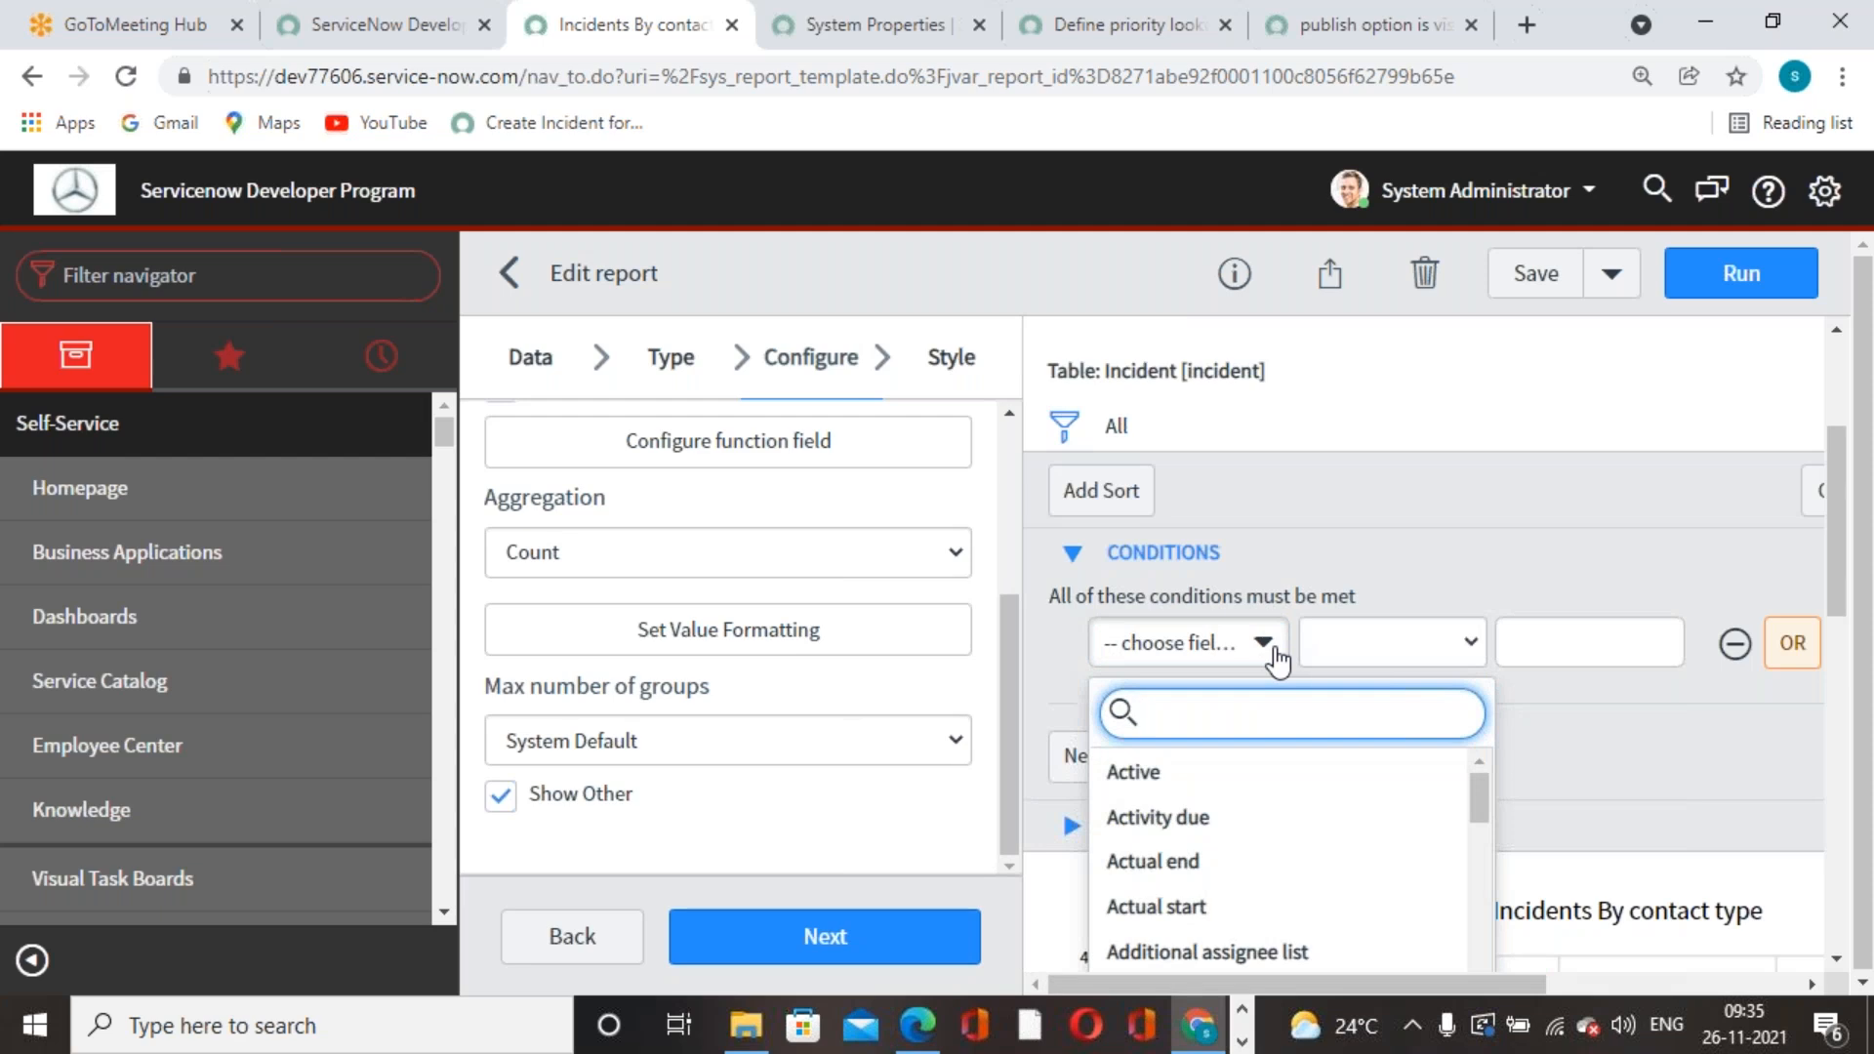
click(1208, 774)
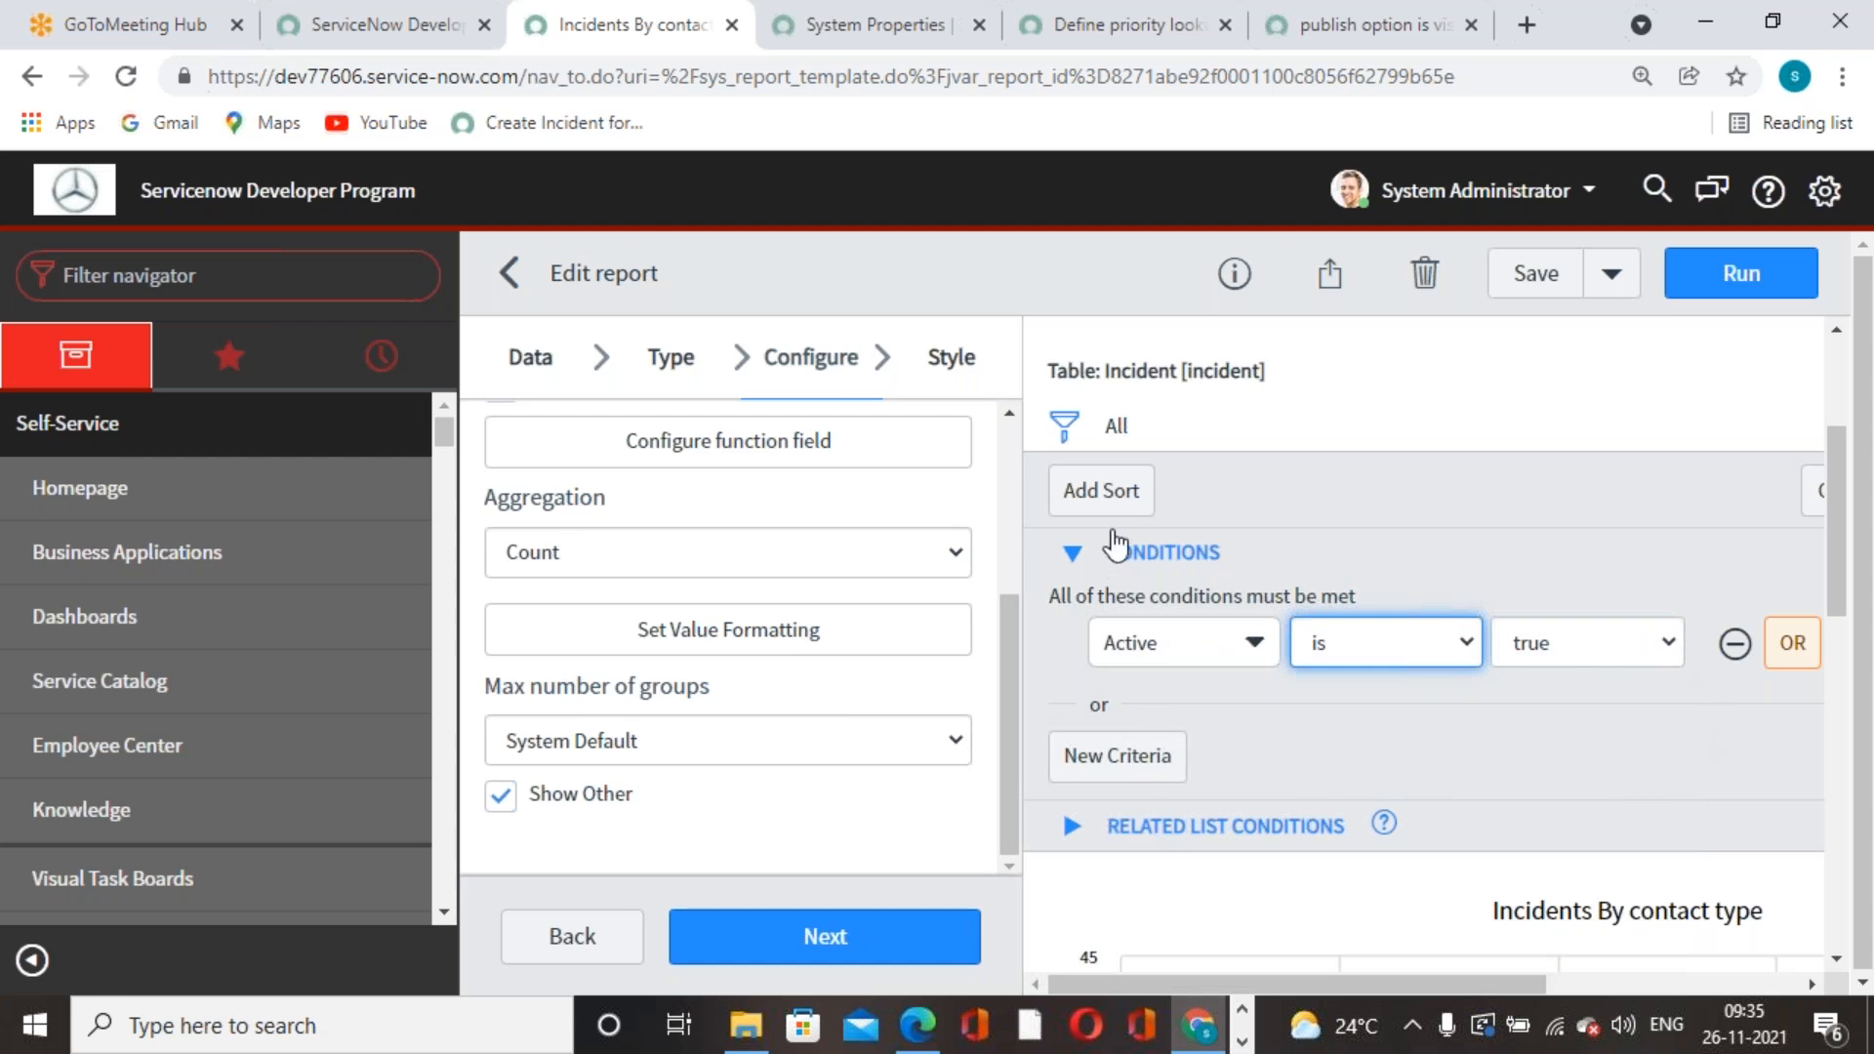
key(ctrl+minus)
key(ctrl+minus)
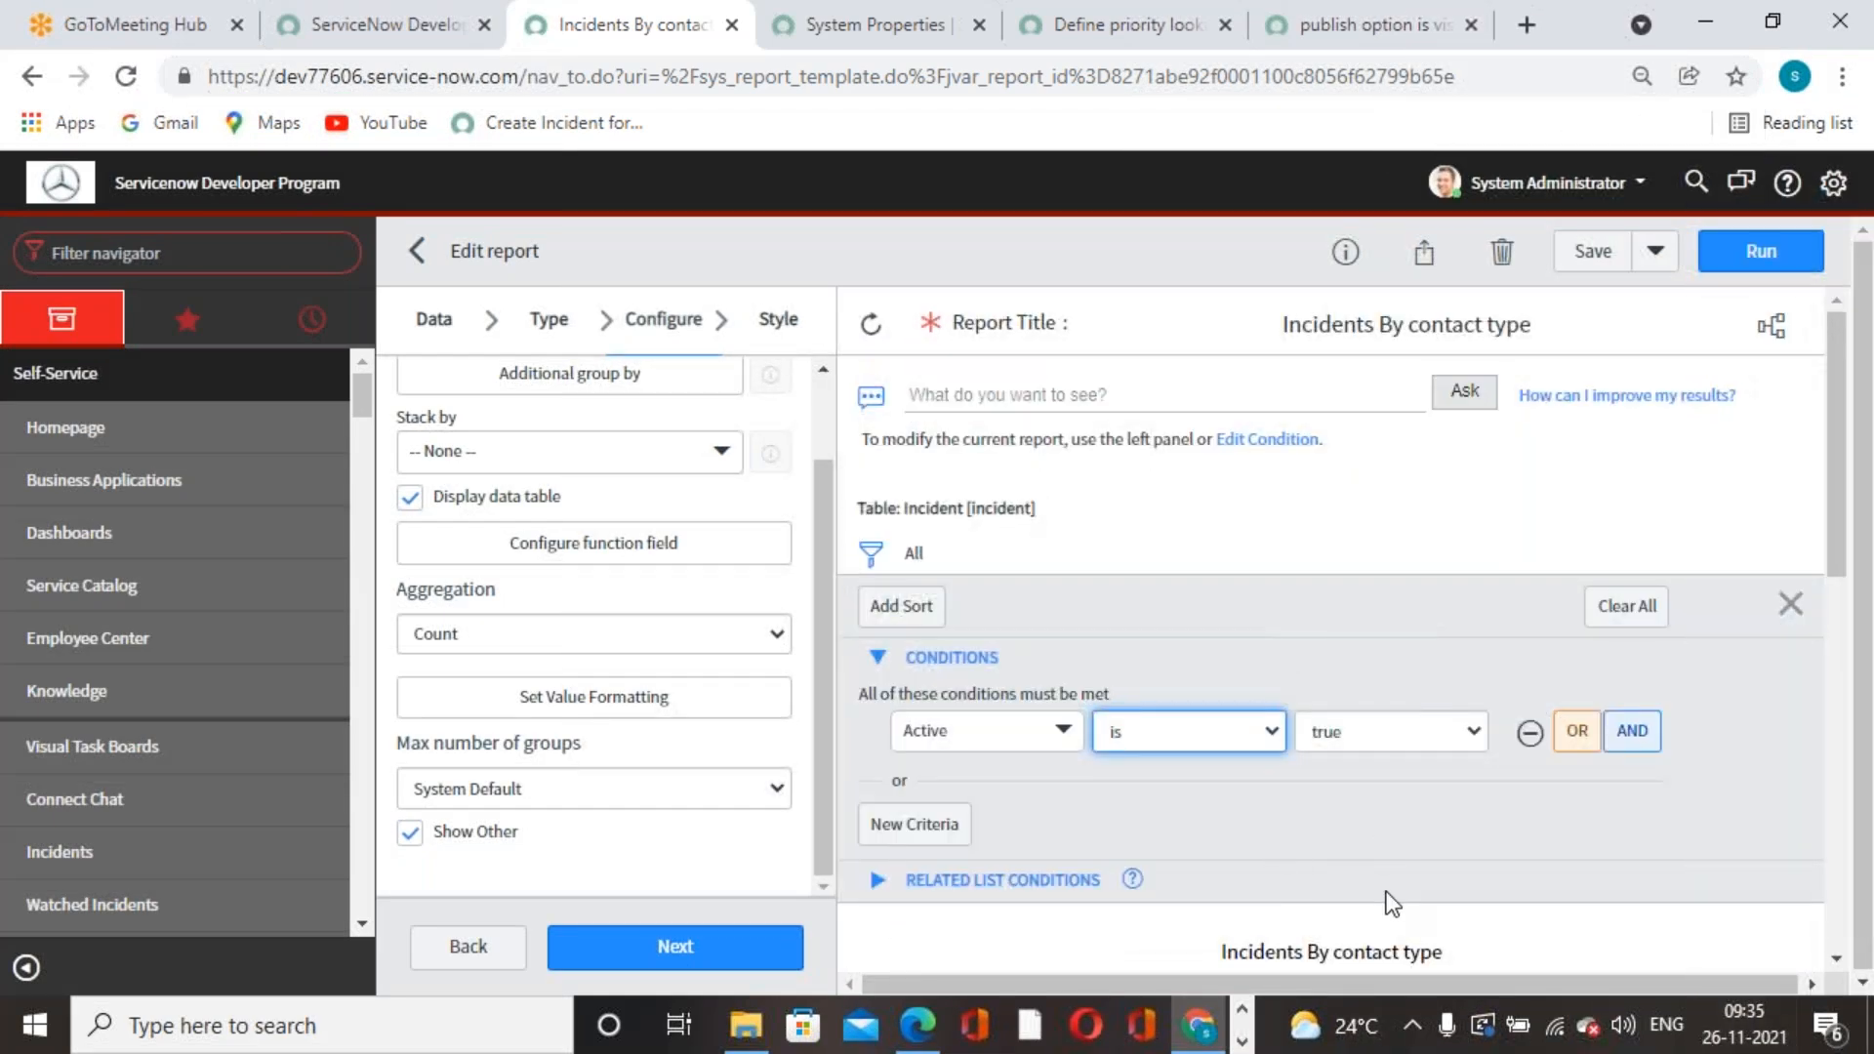
scroll(1235, 789, down, 3)
scroll(1234, 790, up, 3)
click(1154, 642)
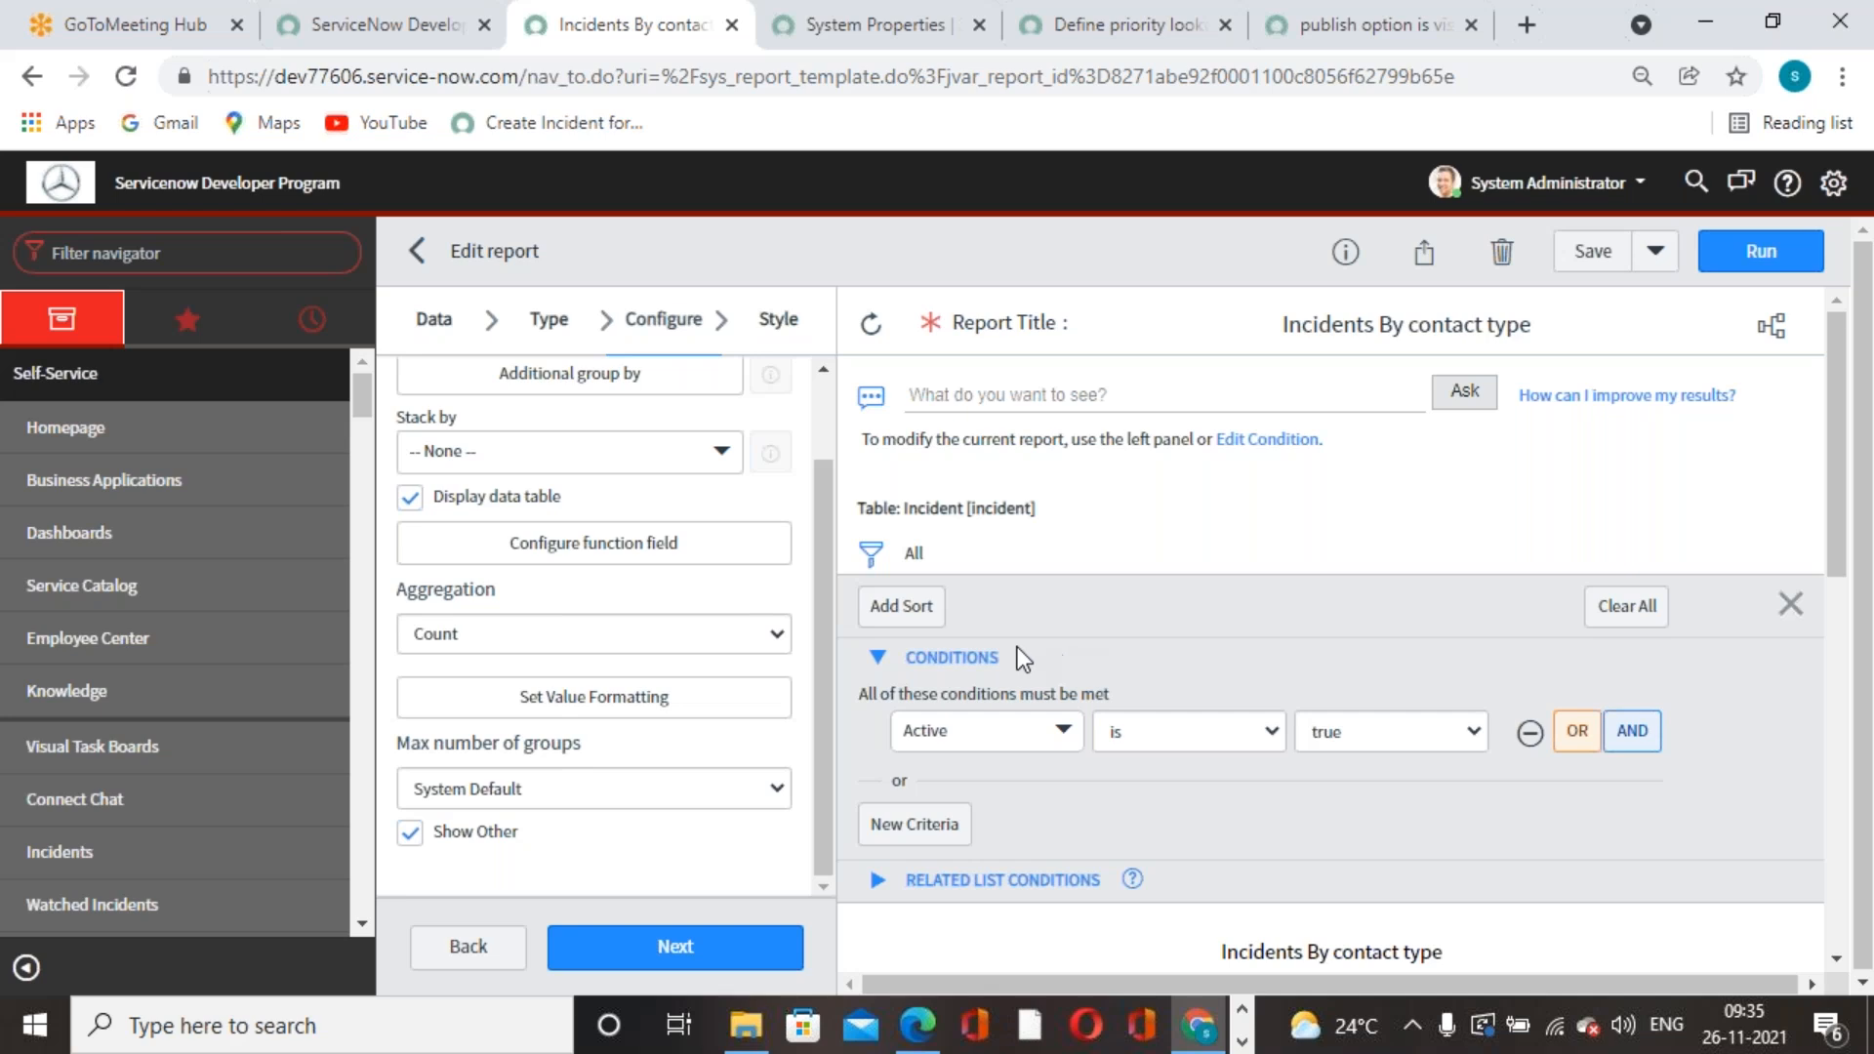
- Open the sort settings and close them without adding a sort
click(901, 606)
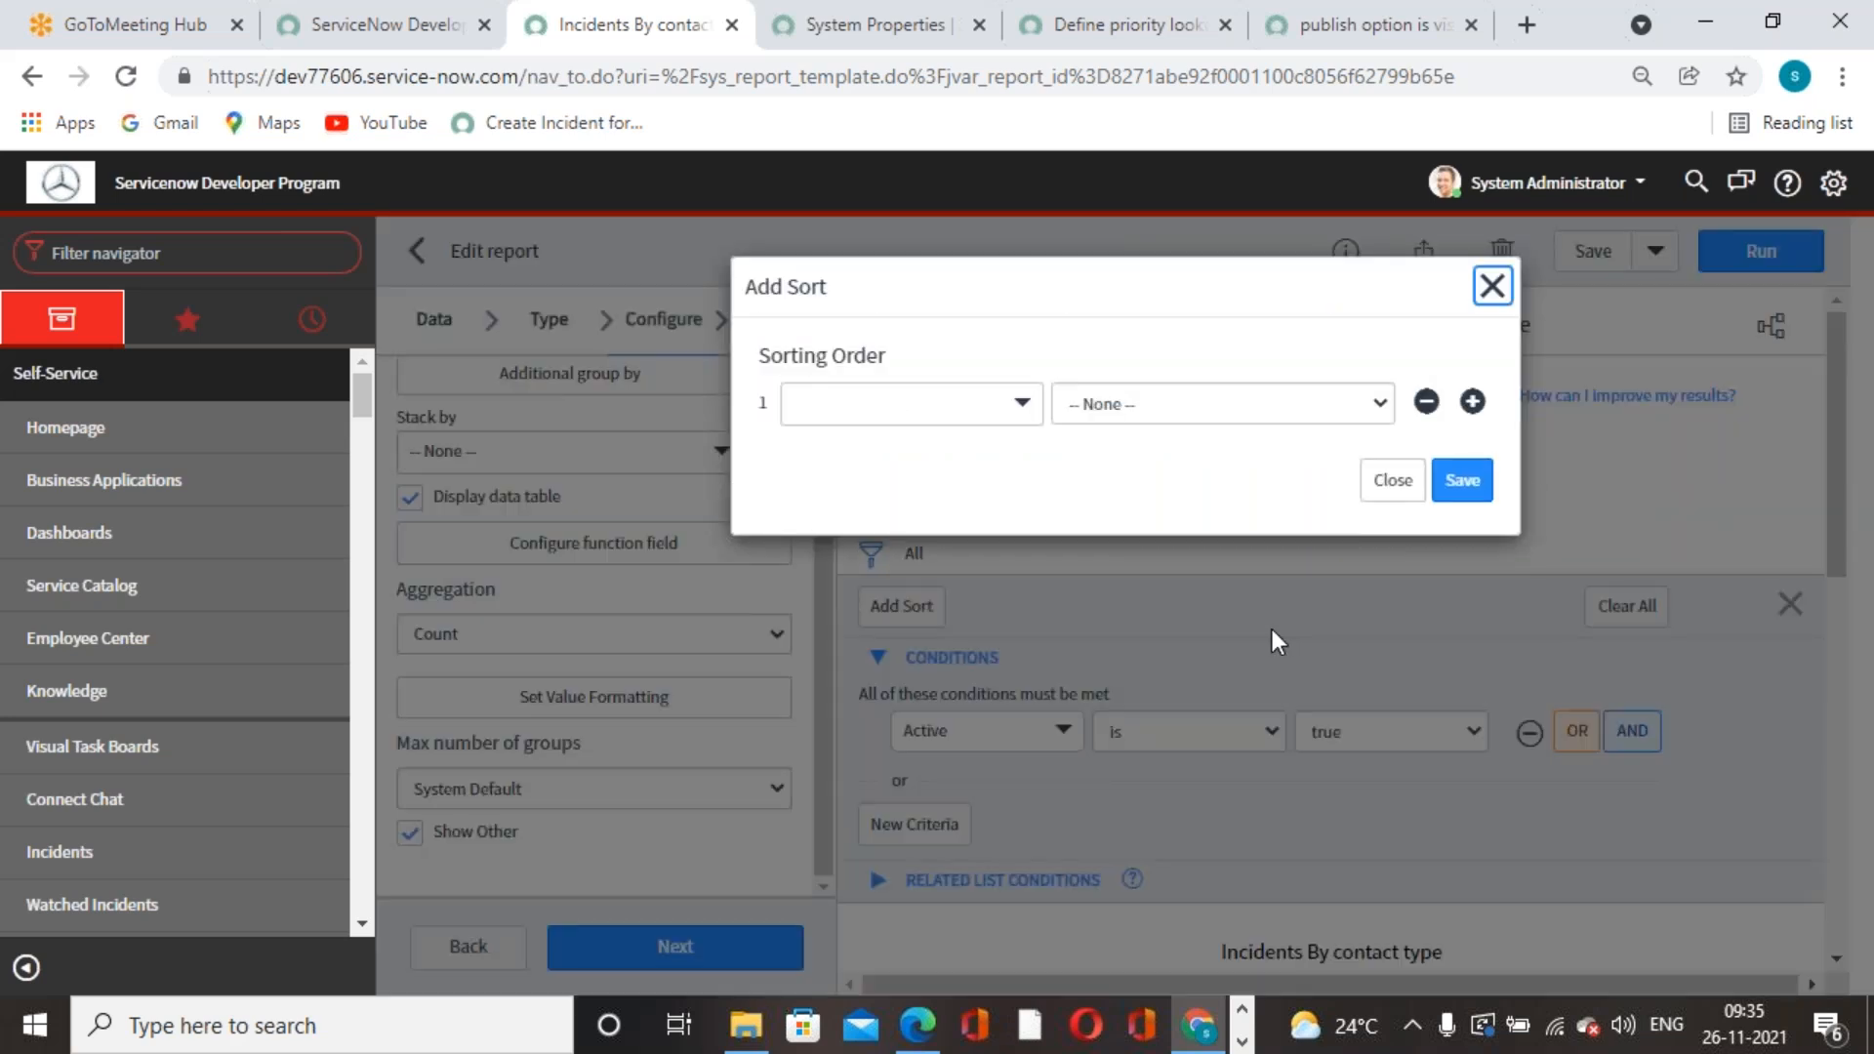
click(1510, 284)
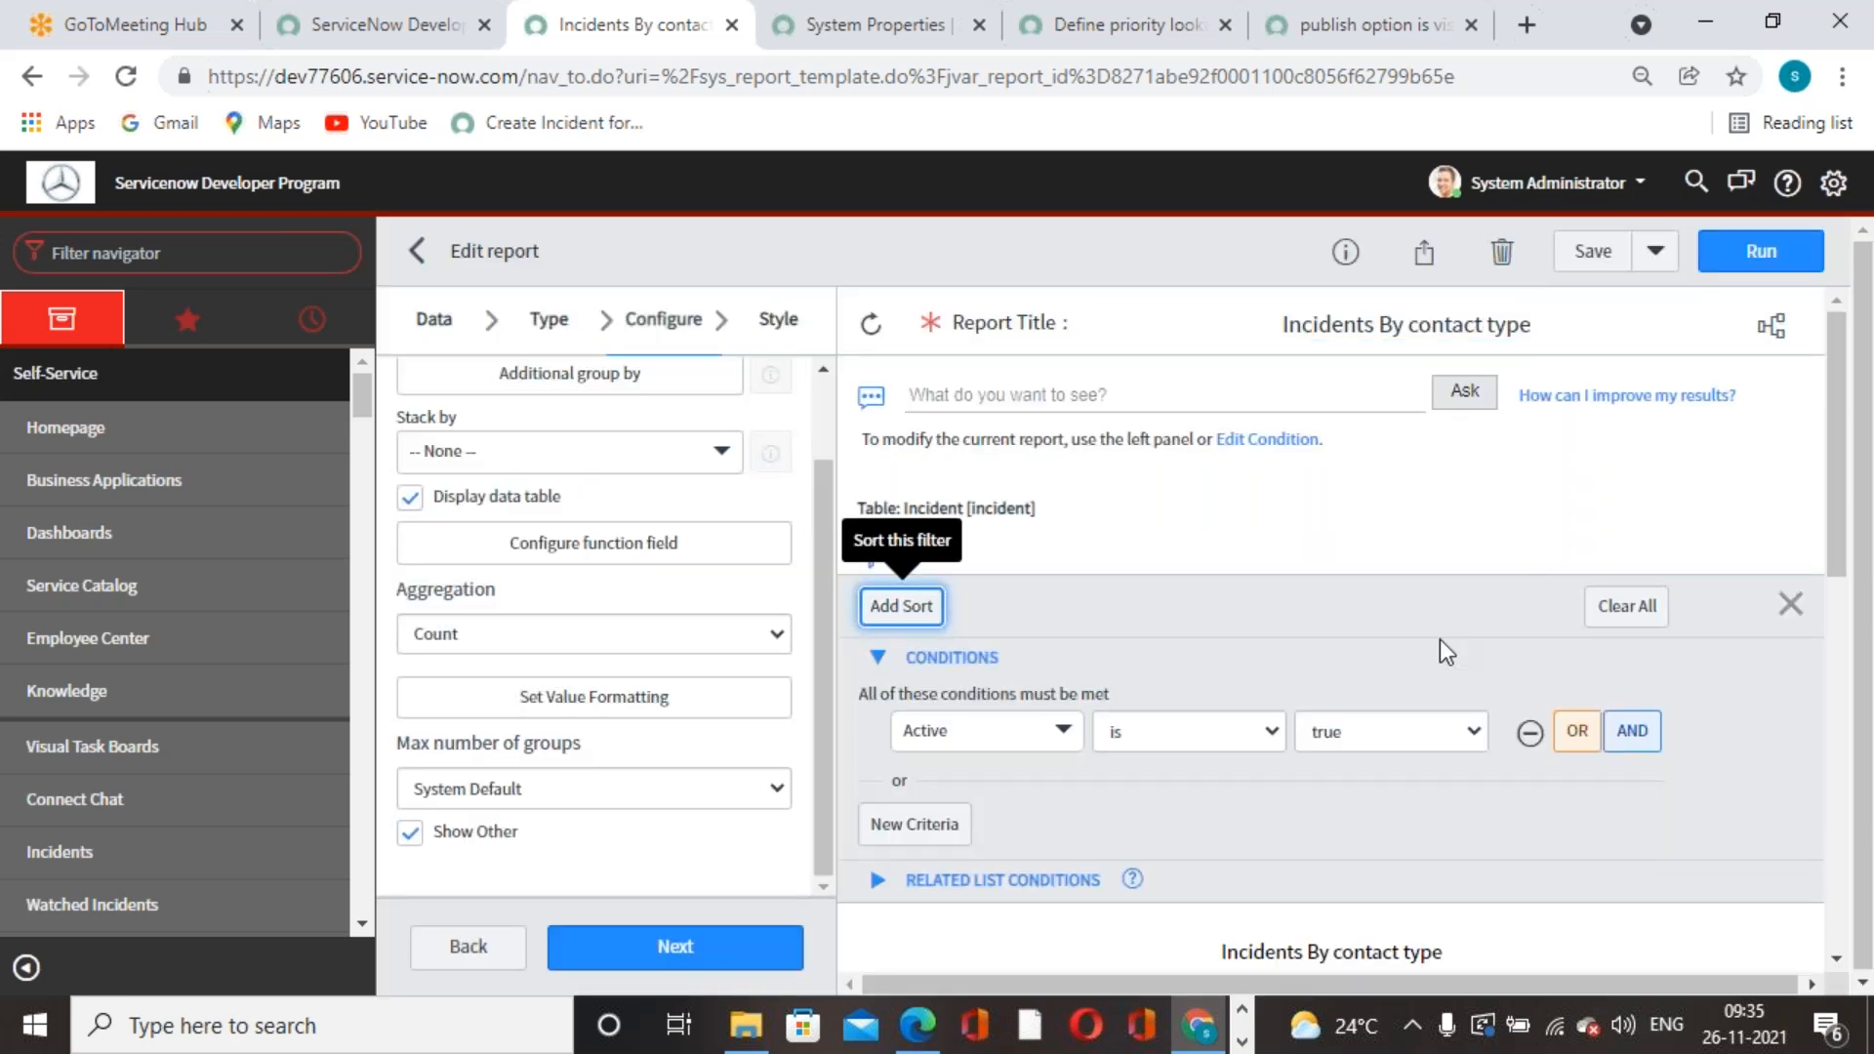
click(1251, 611)
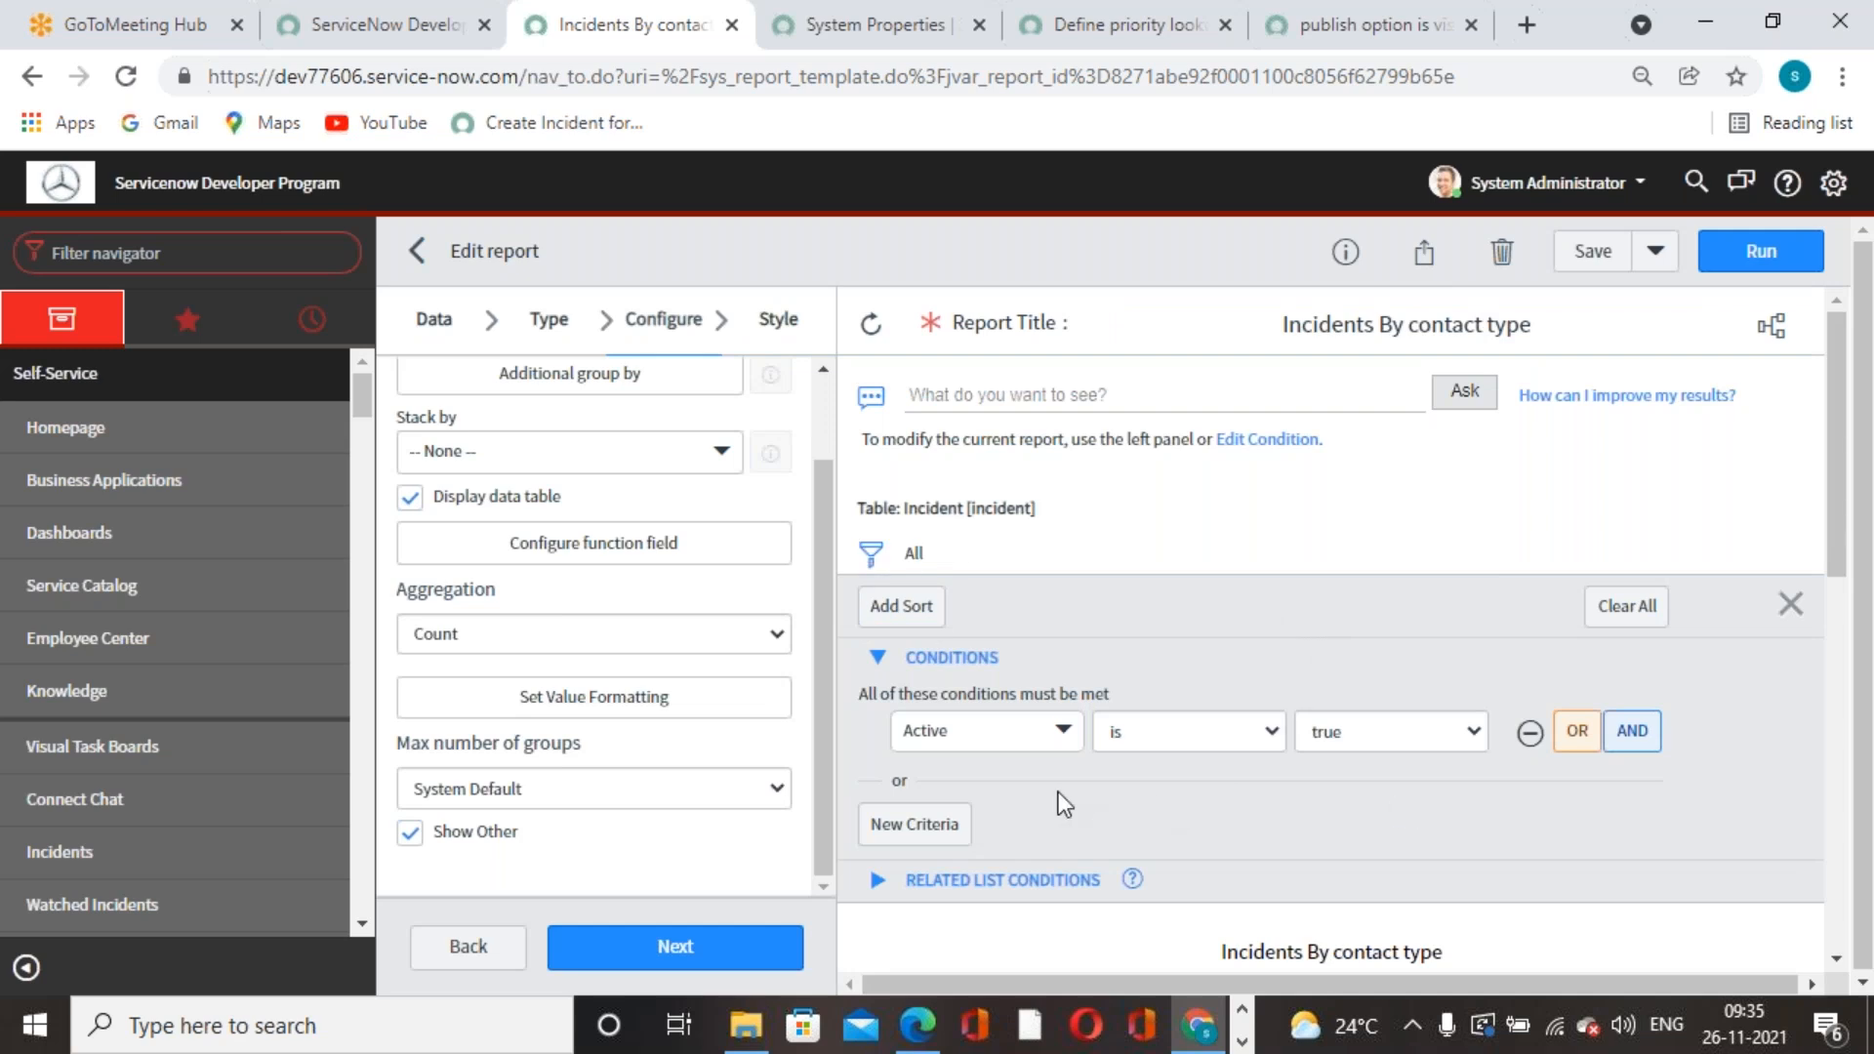
scroll(1058, 793, down, 7)
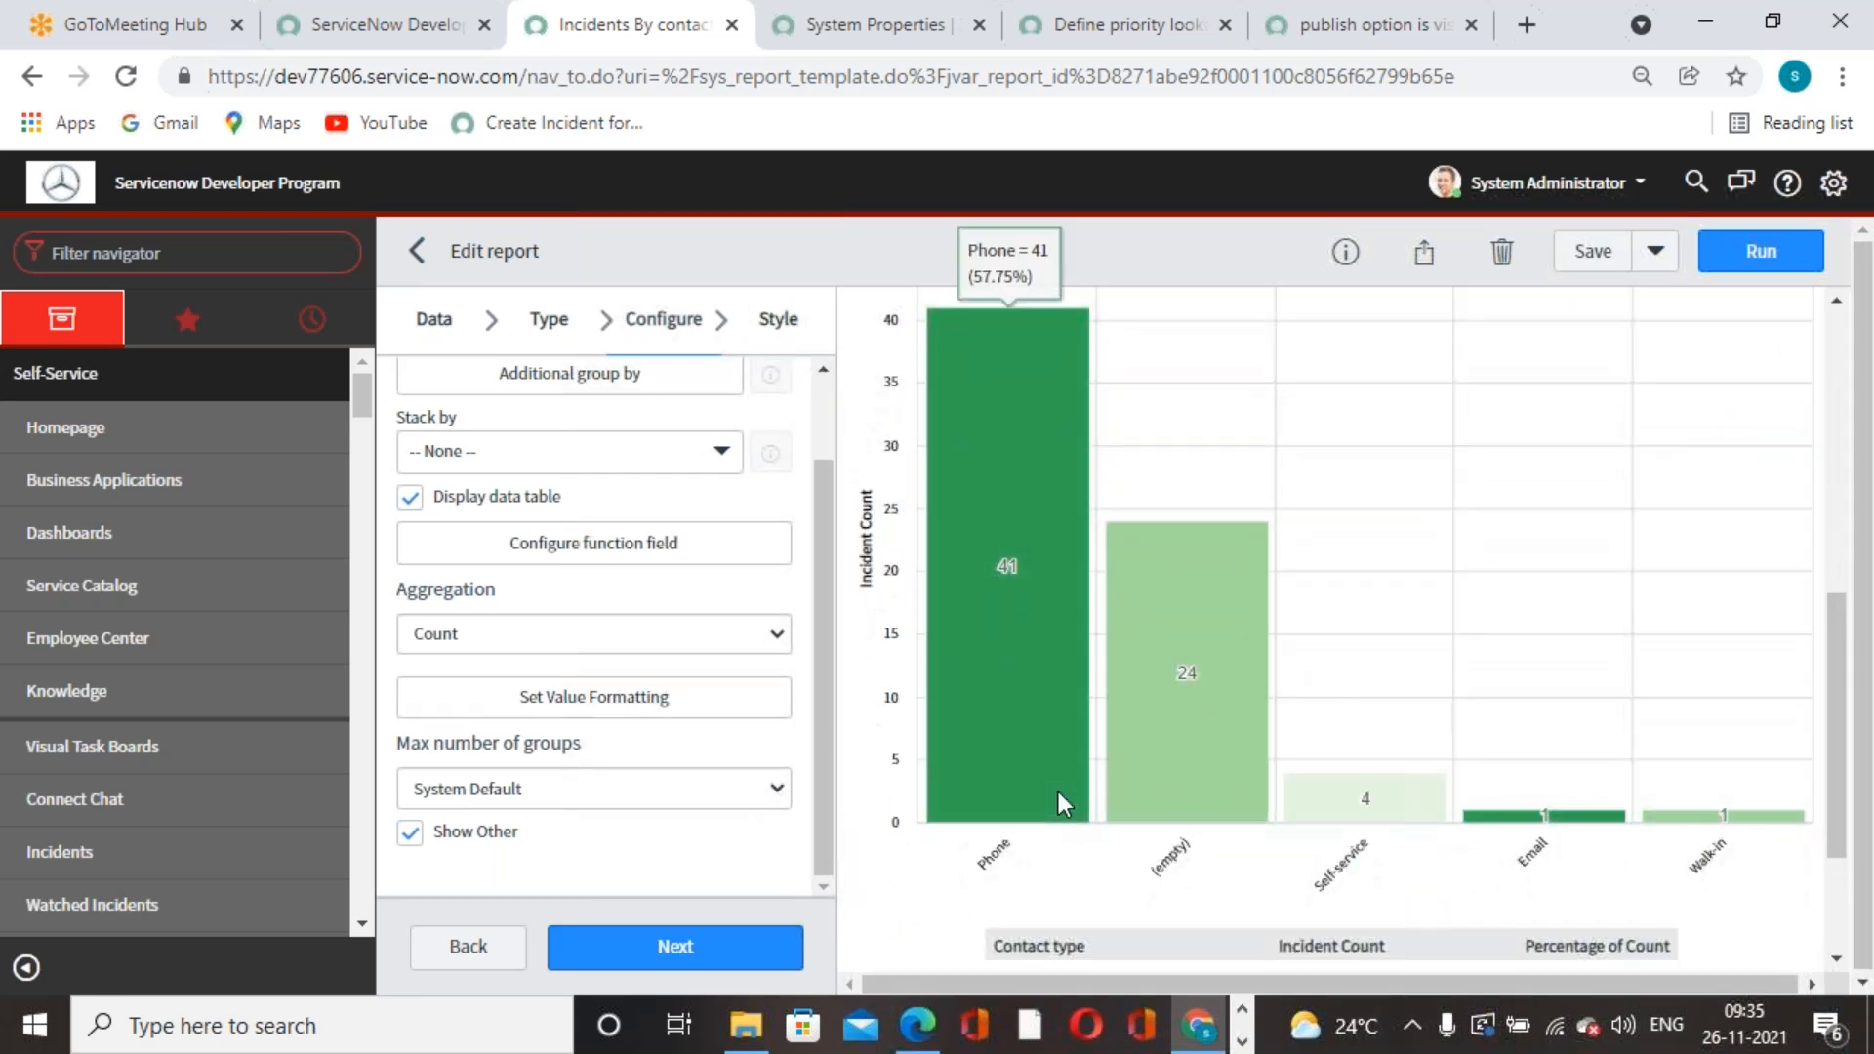
scroll(1058, 792, up, 7)
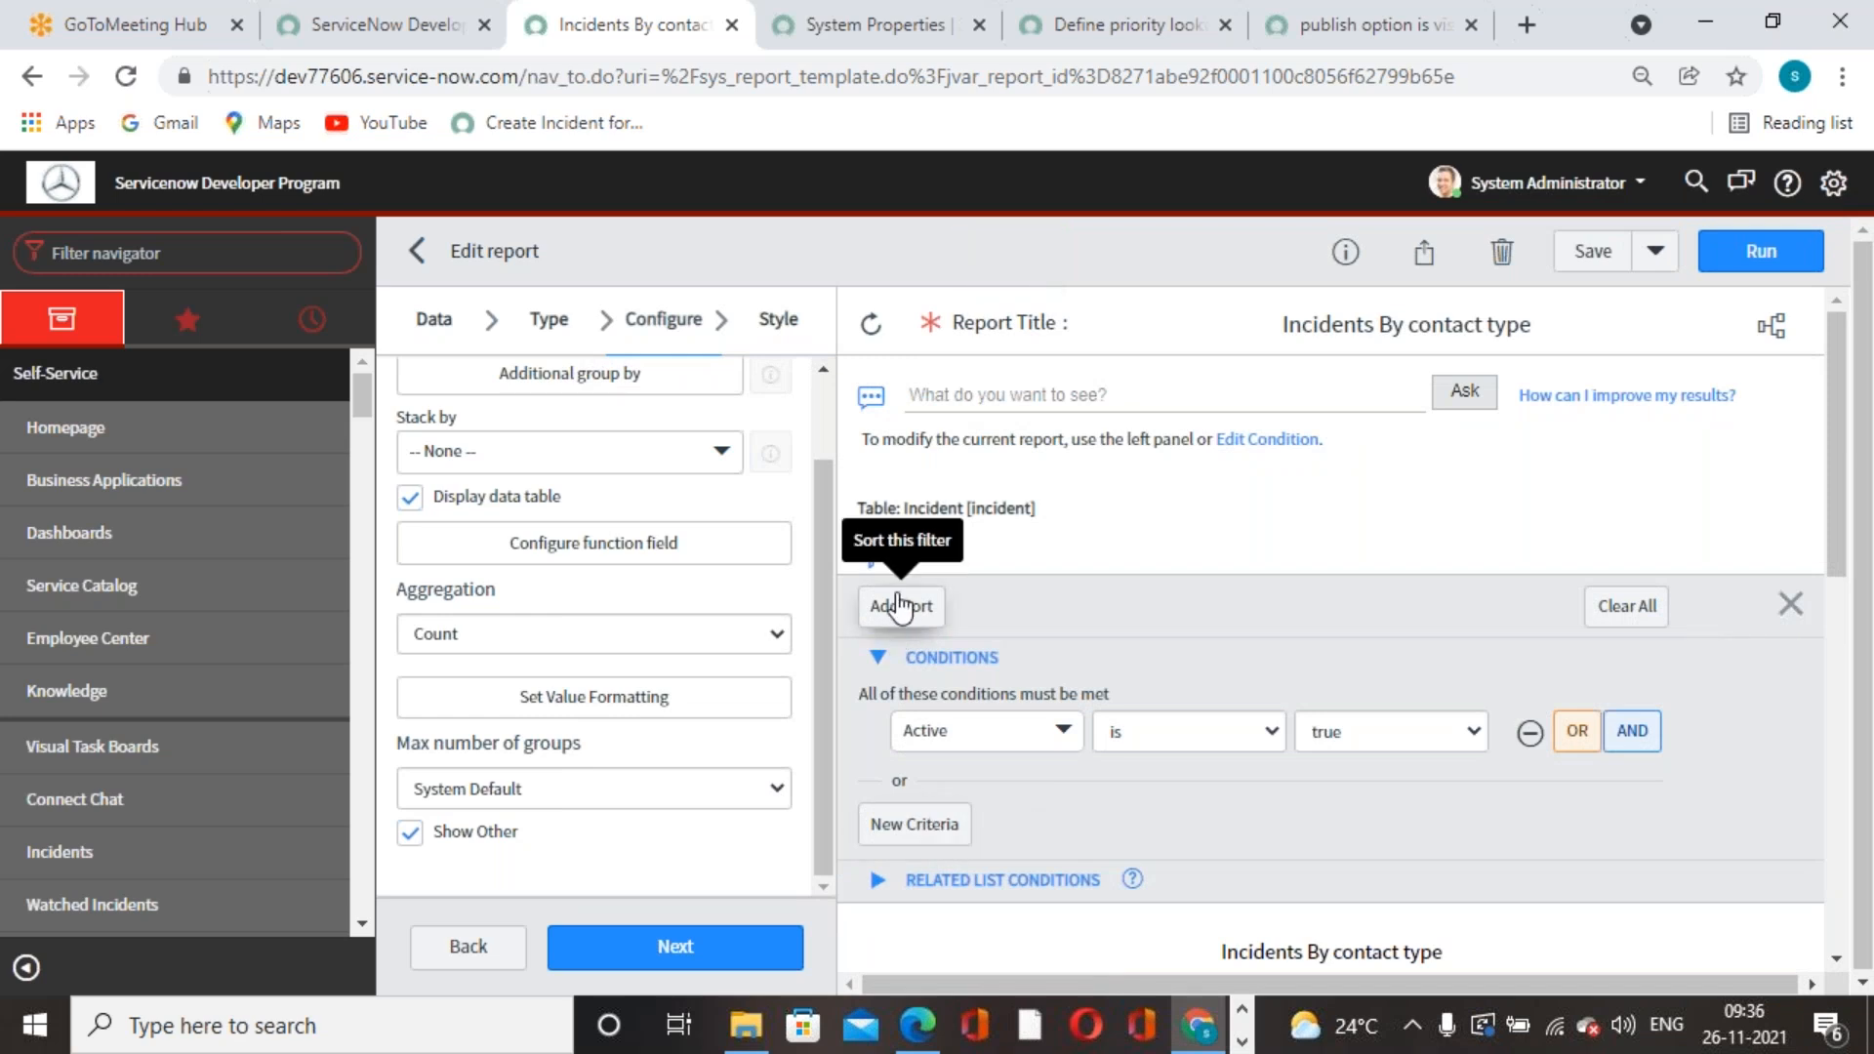
key(ctrl+plus)
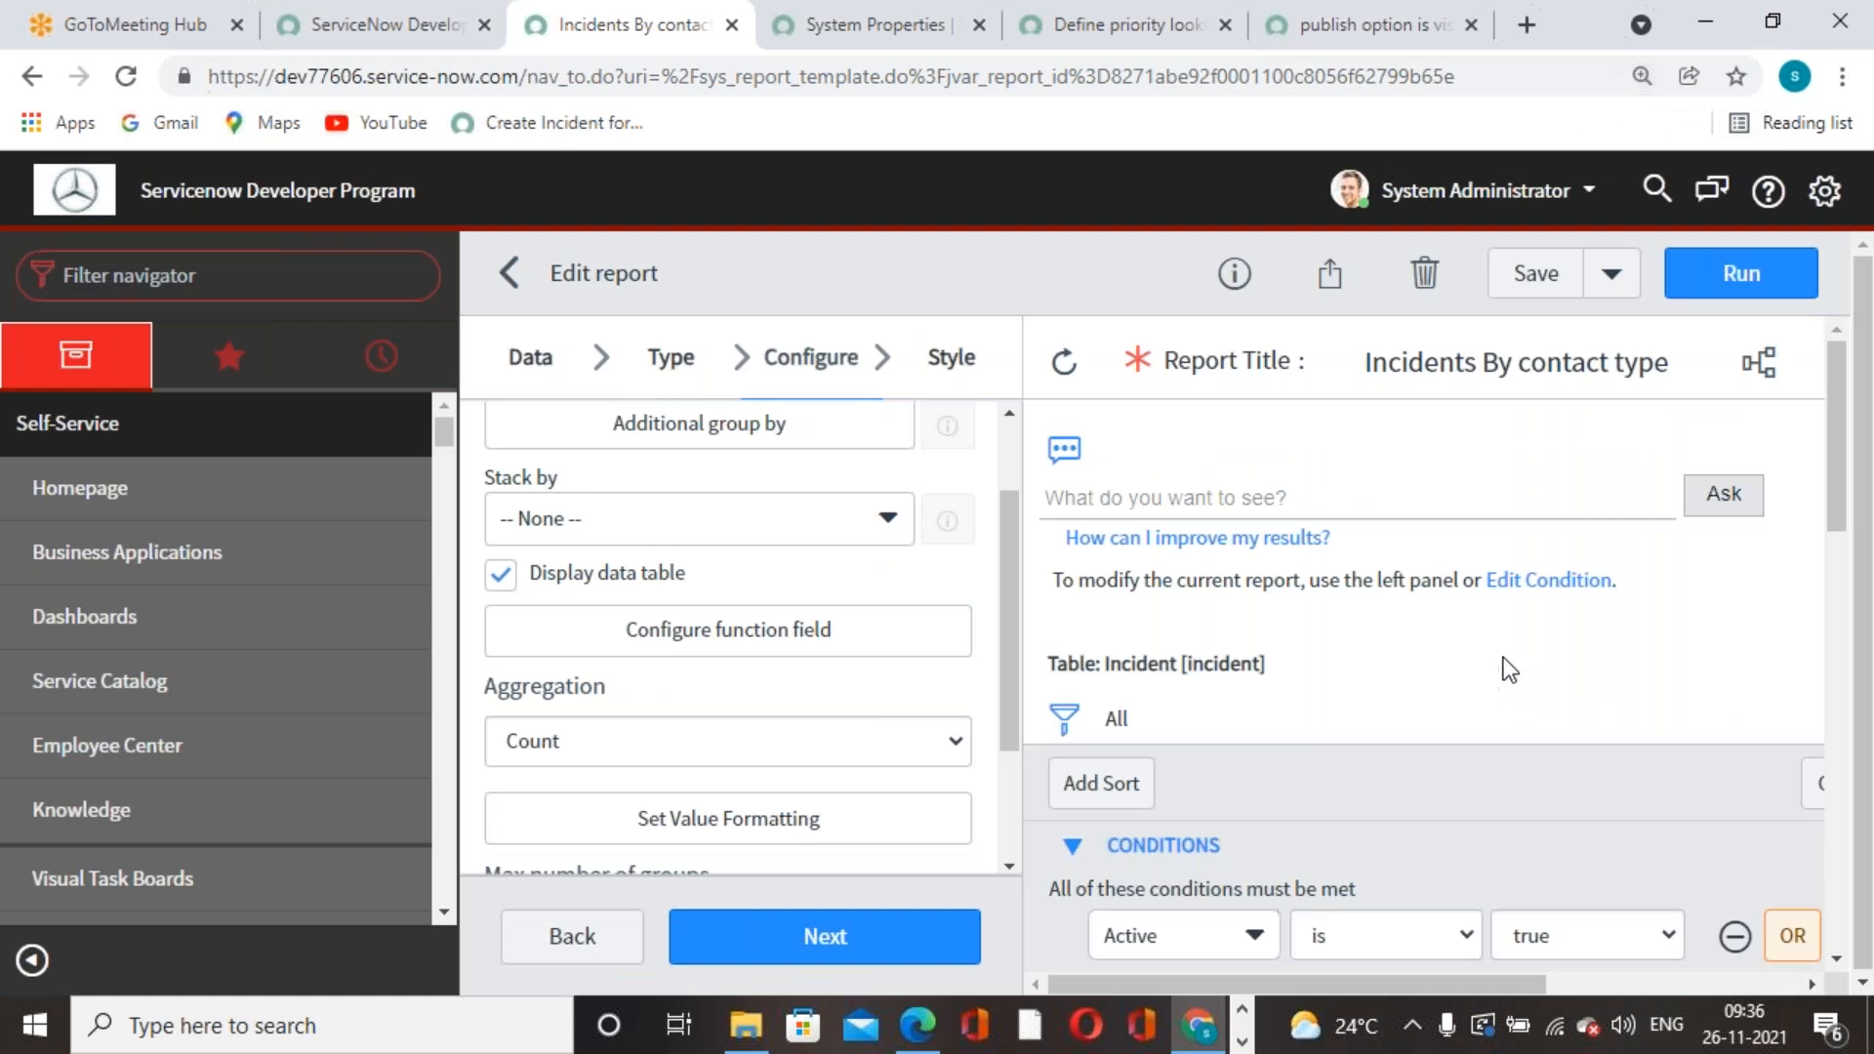
- Set the condition to Active is true and expand the conditions section to confirm it
click(1756, 496)
click(1579, 582)
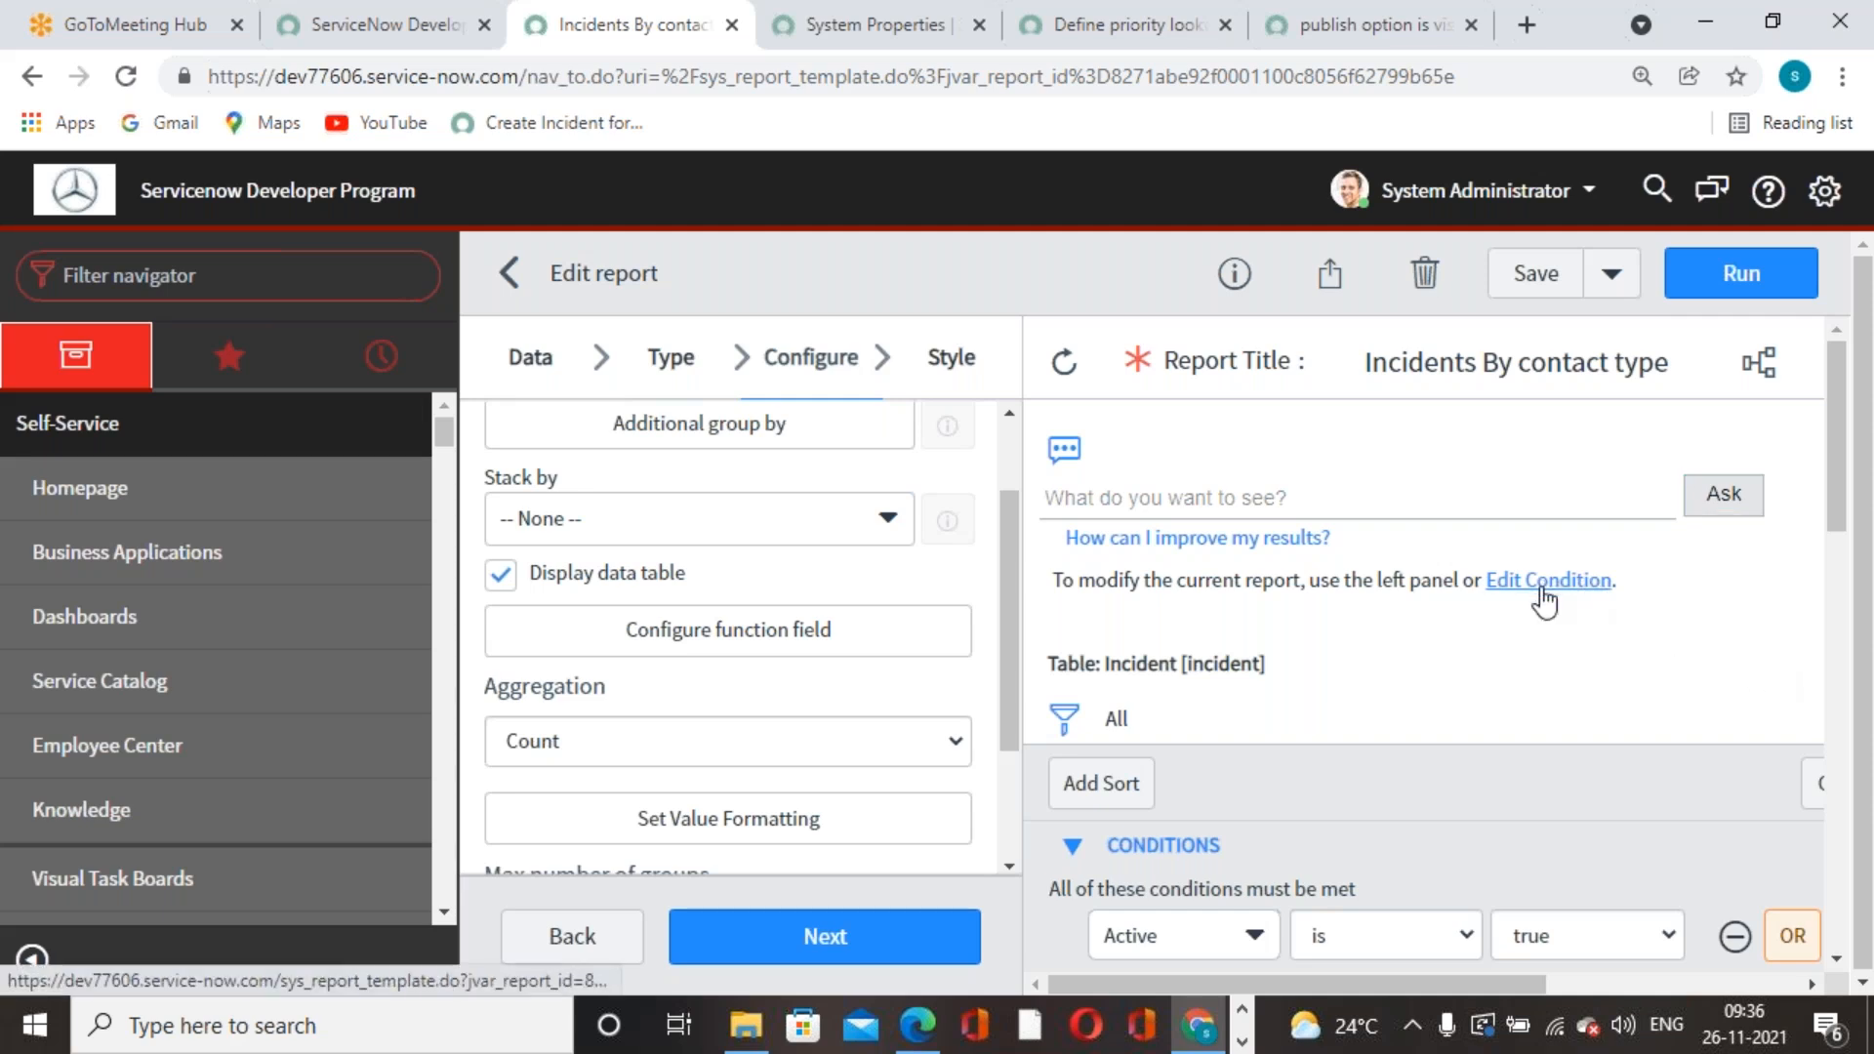
scroll(1343, 624, down, 3)
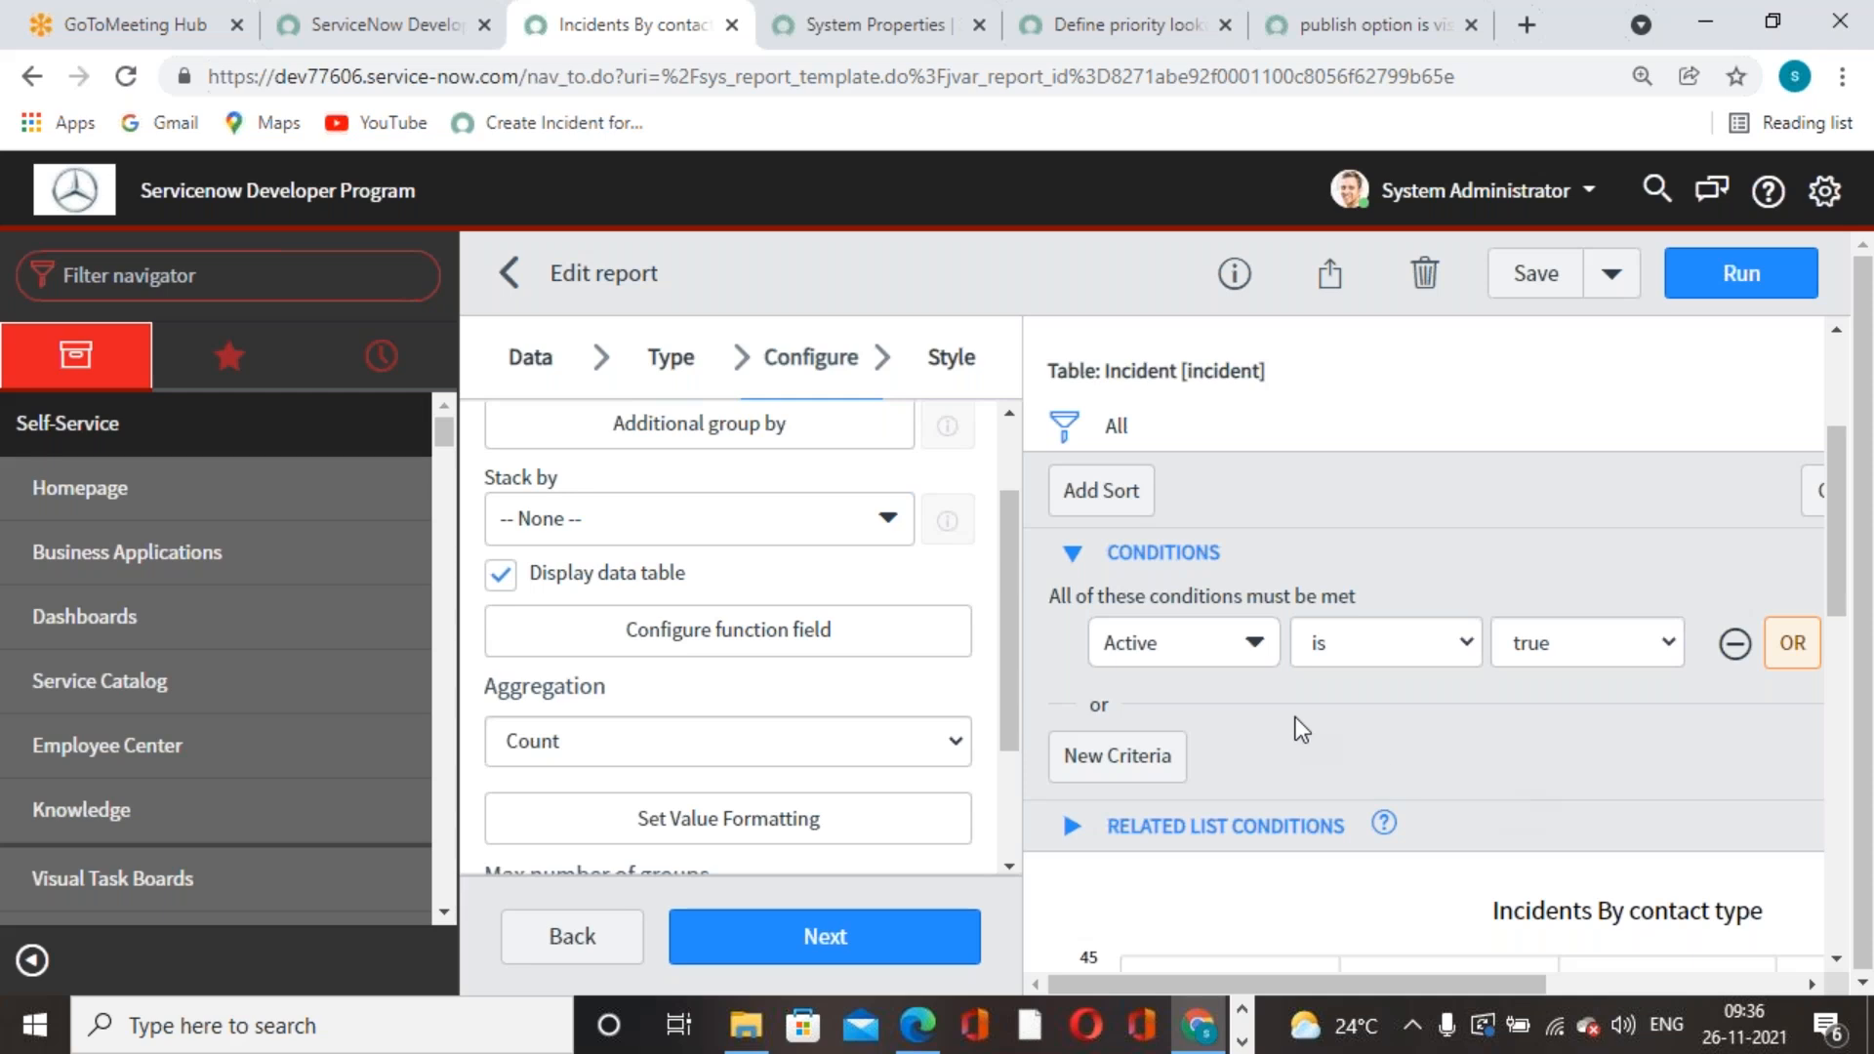
click(1074, 554)
click(1073, 556)
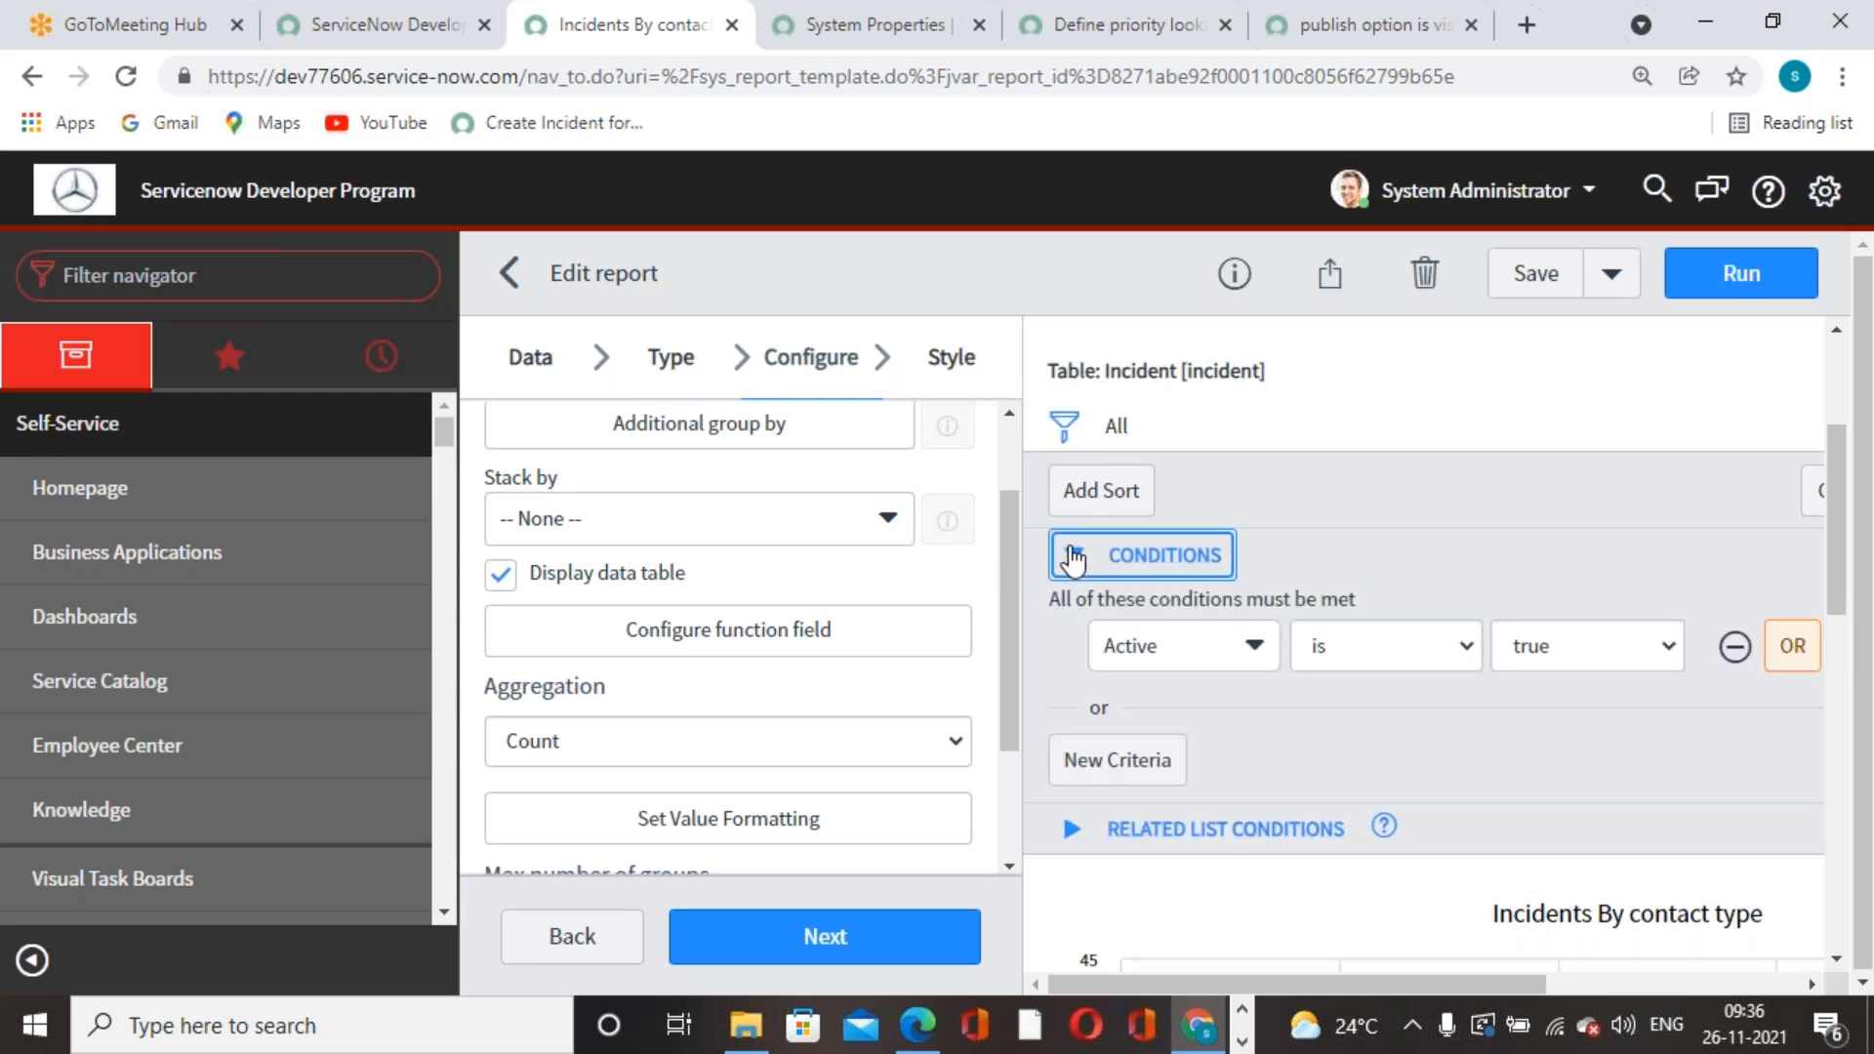
click(1073, 556)
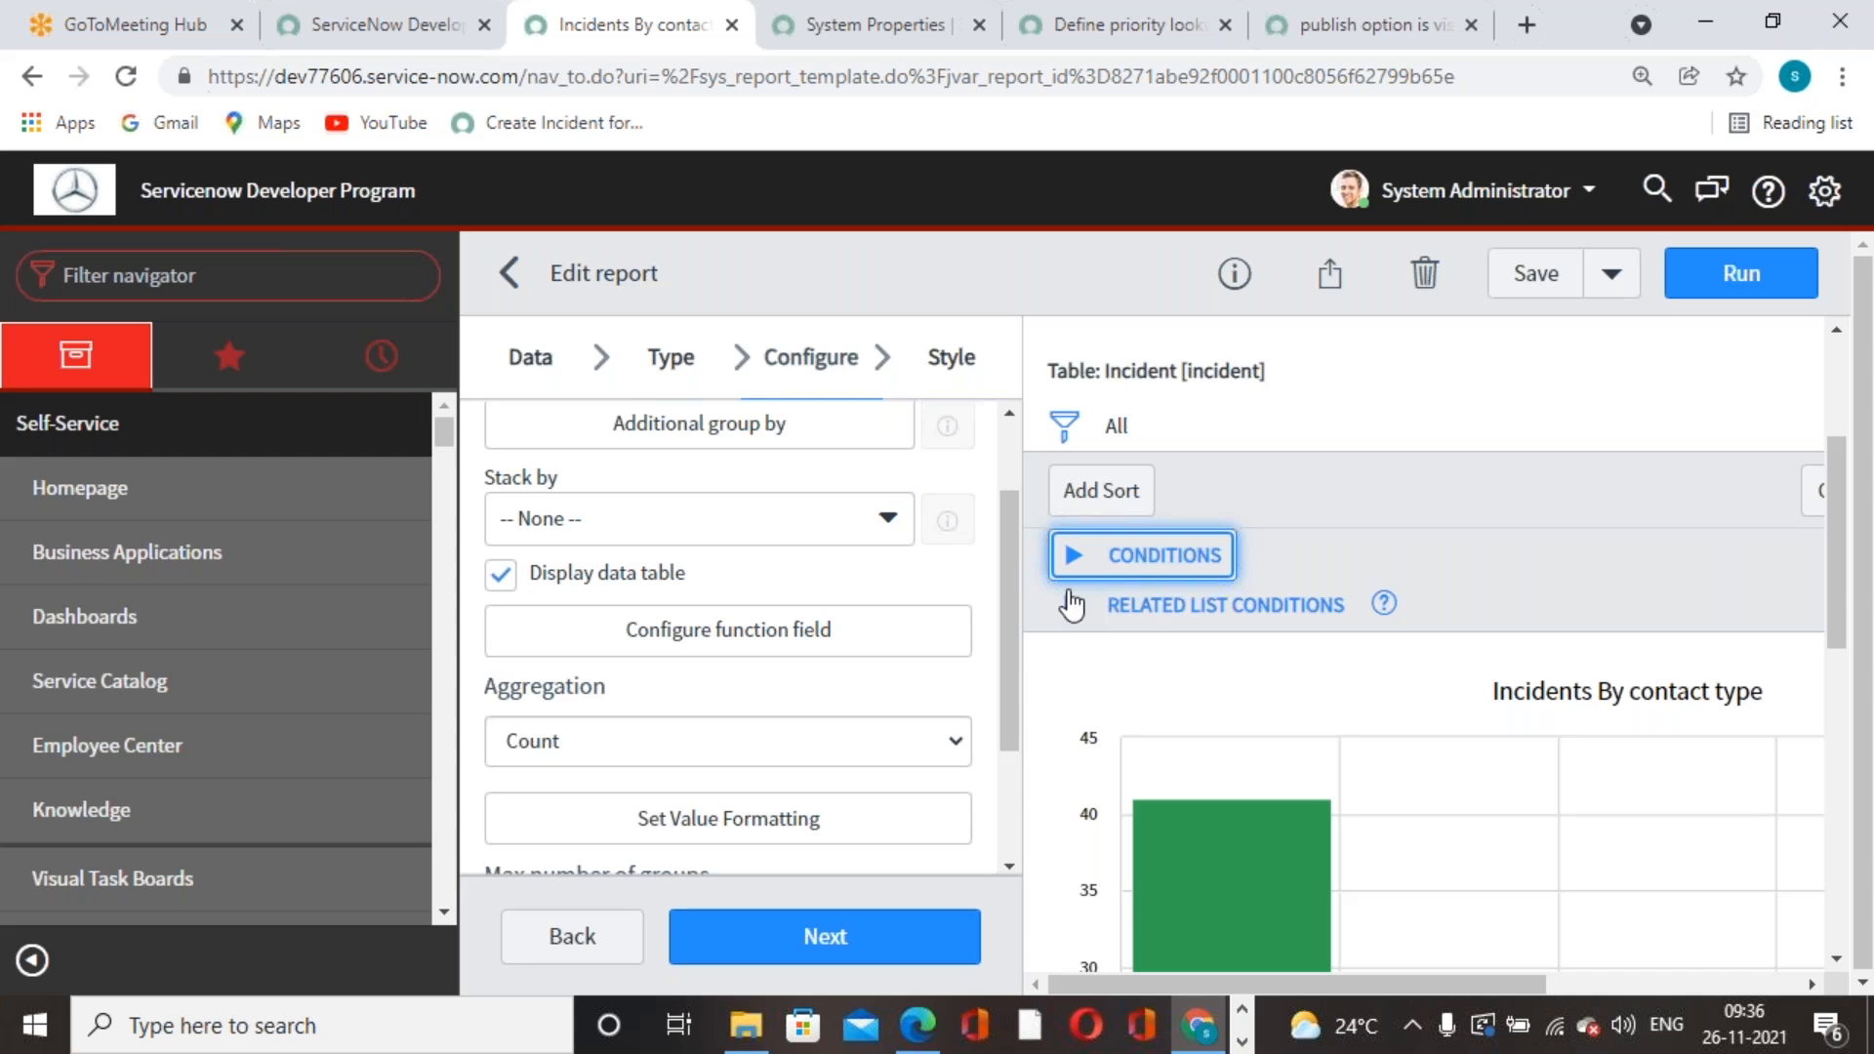
click(1073, 607)
click(1074, 611)
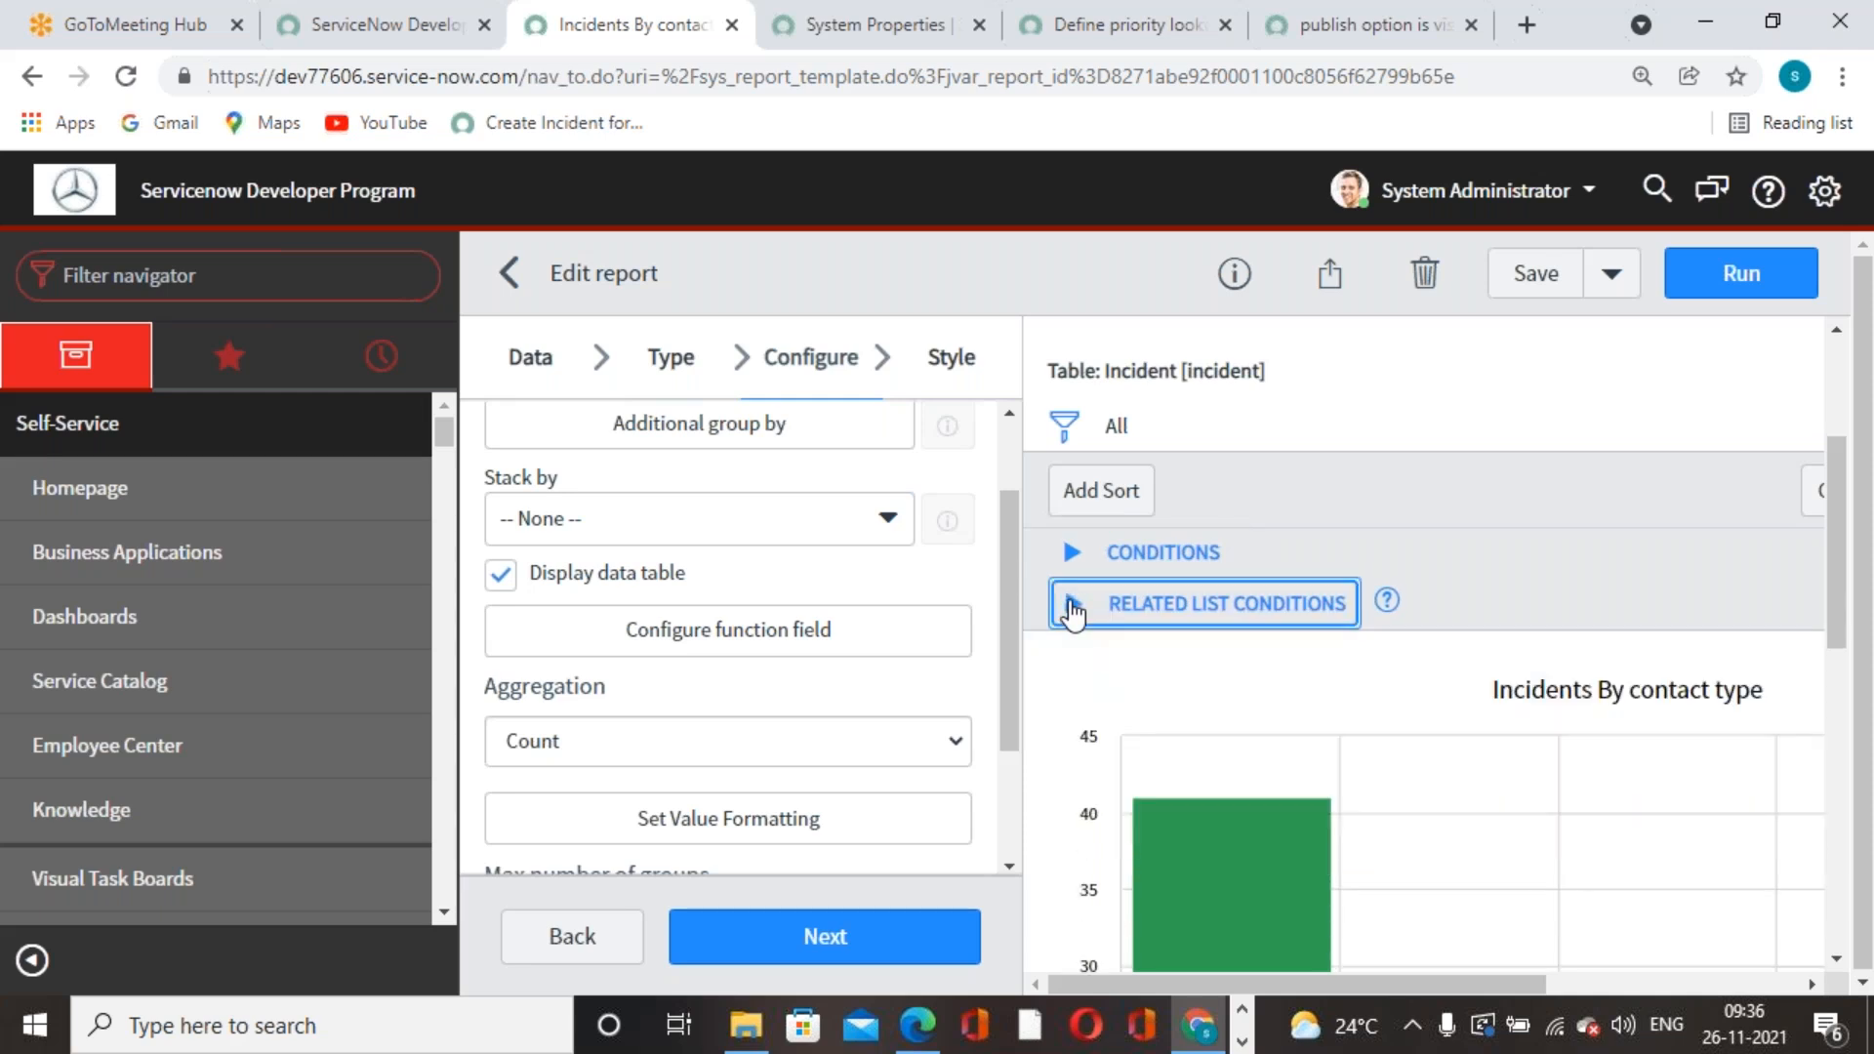
click(1074, 558)
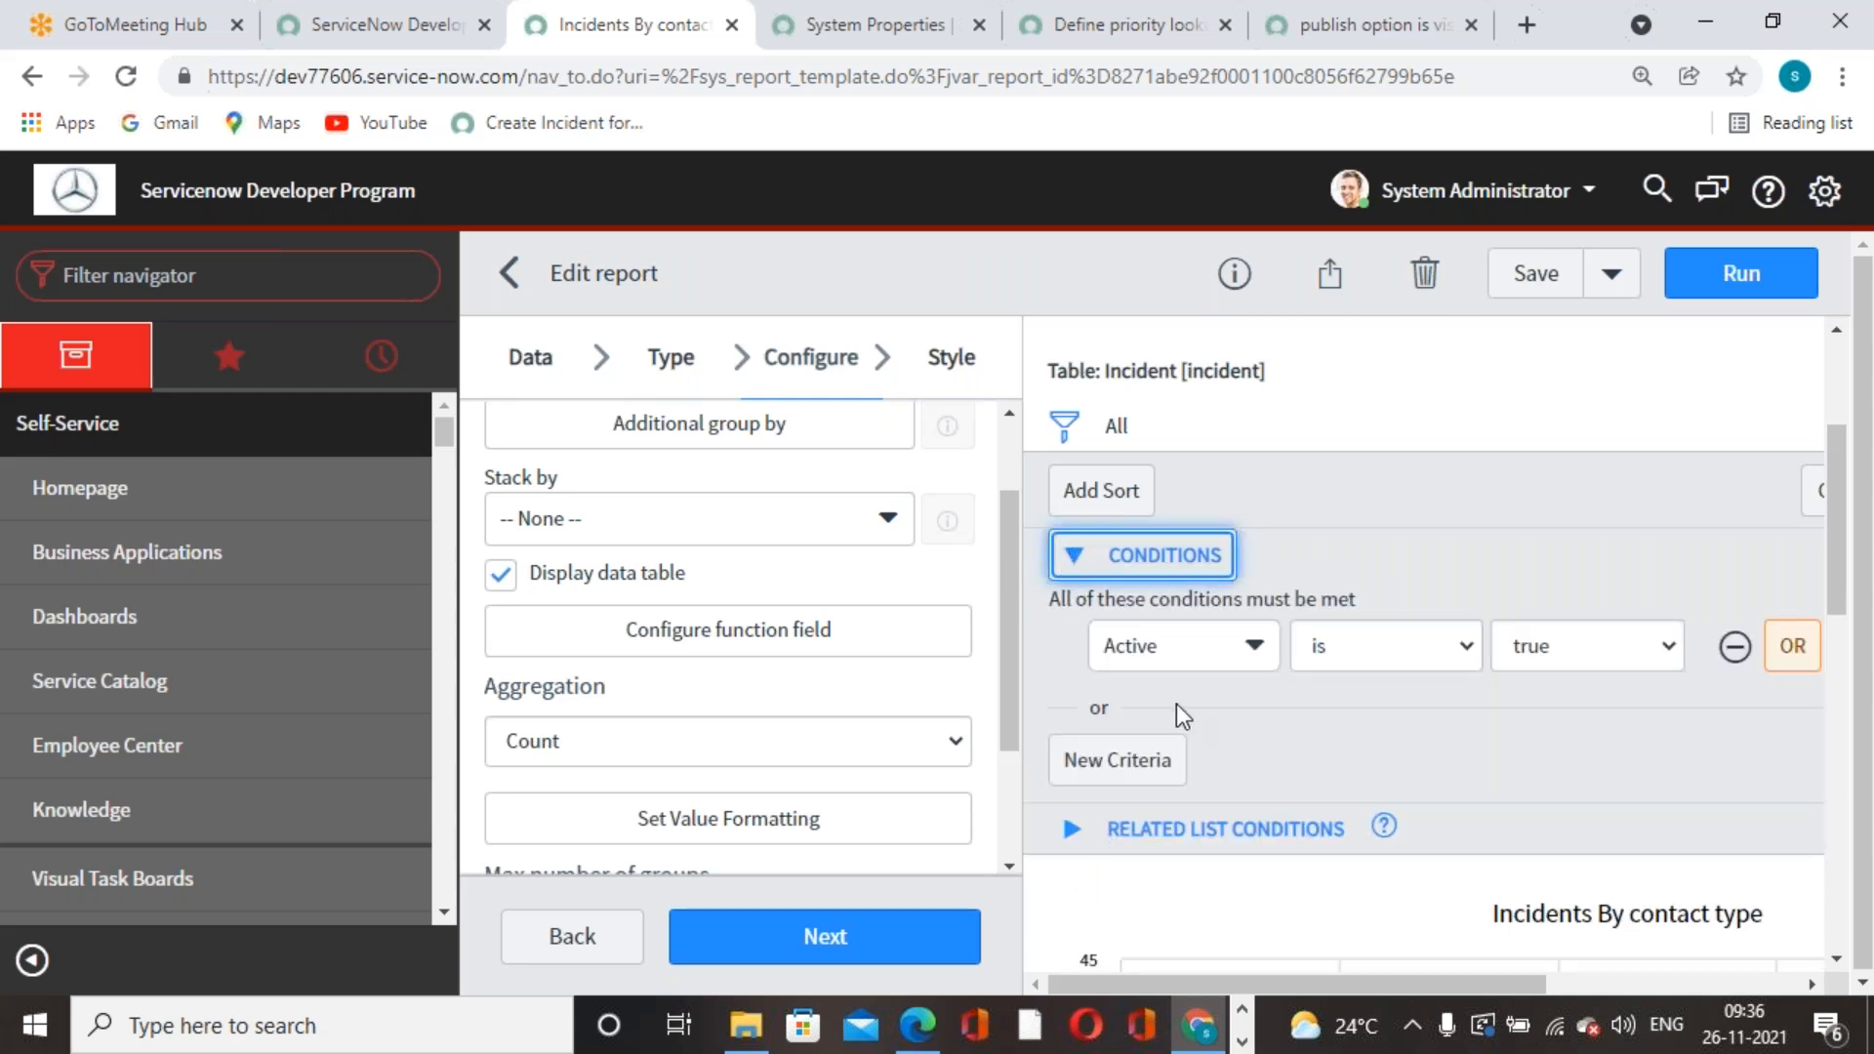
- Refresh the report so the bar chart reruns with the Active = true filter
scroll(1171, 522, up, 3)
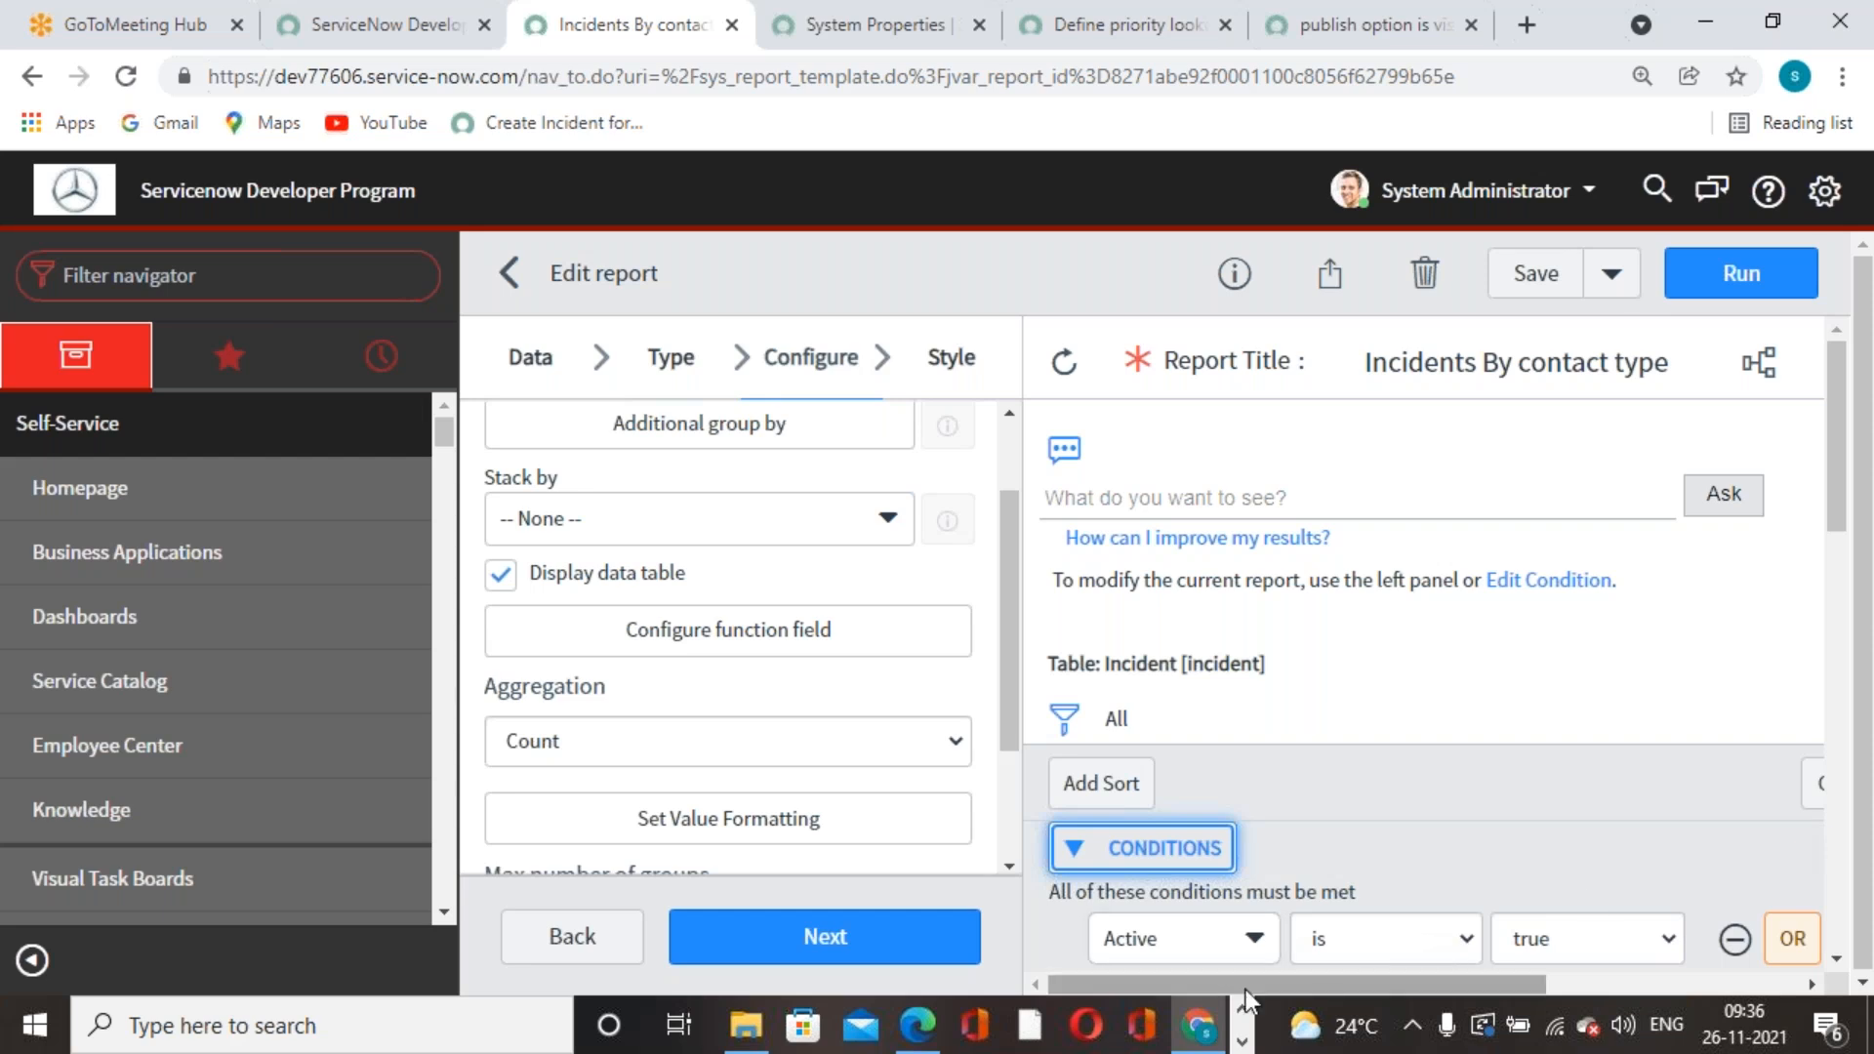
drag(1245, 987, 1091, 962)
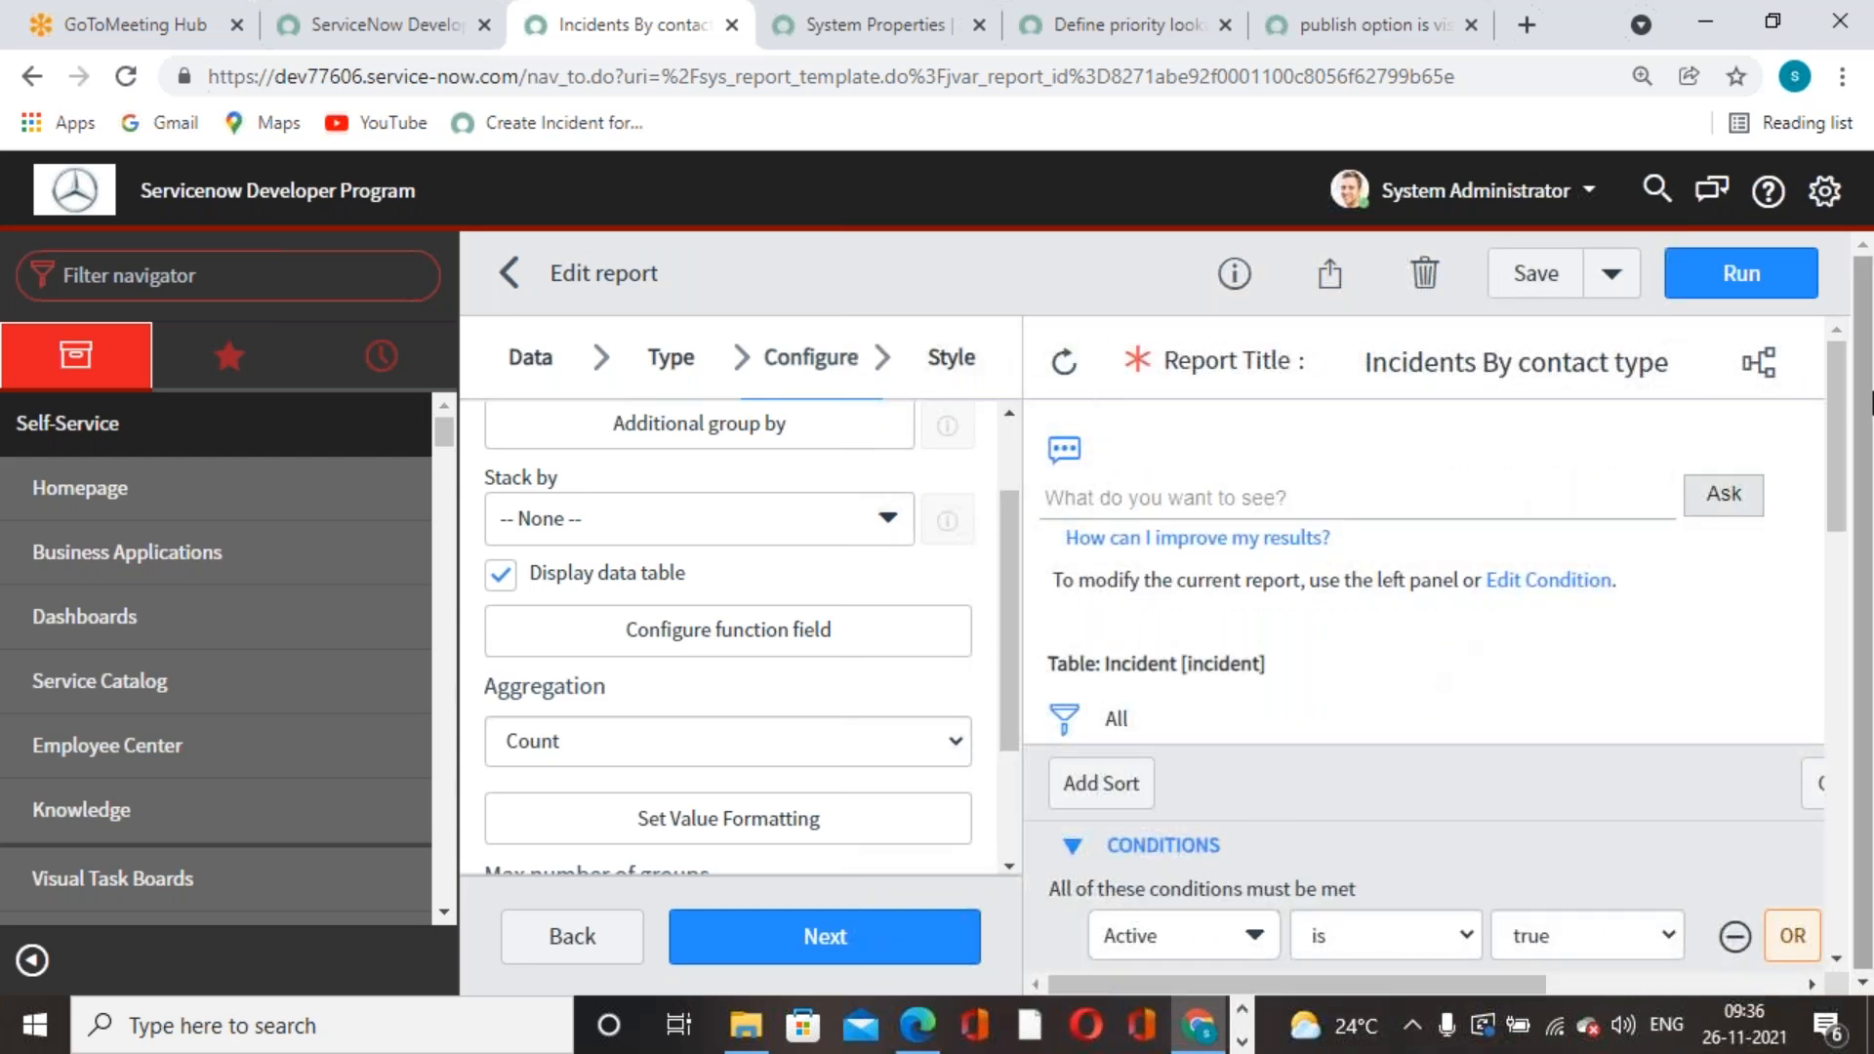
click(1064, 362)
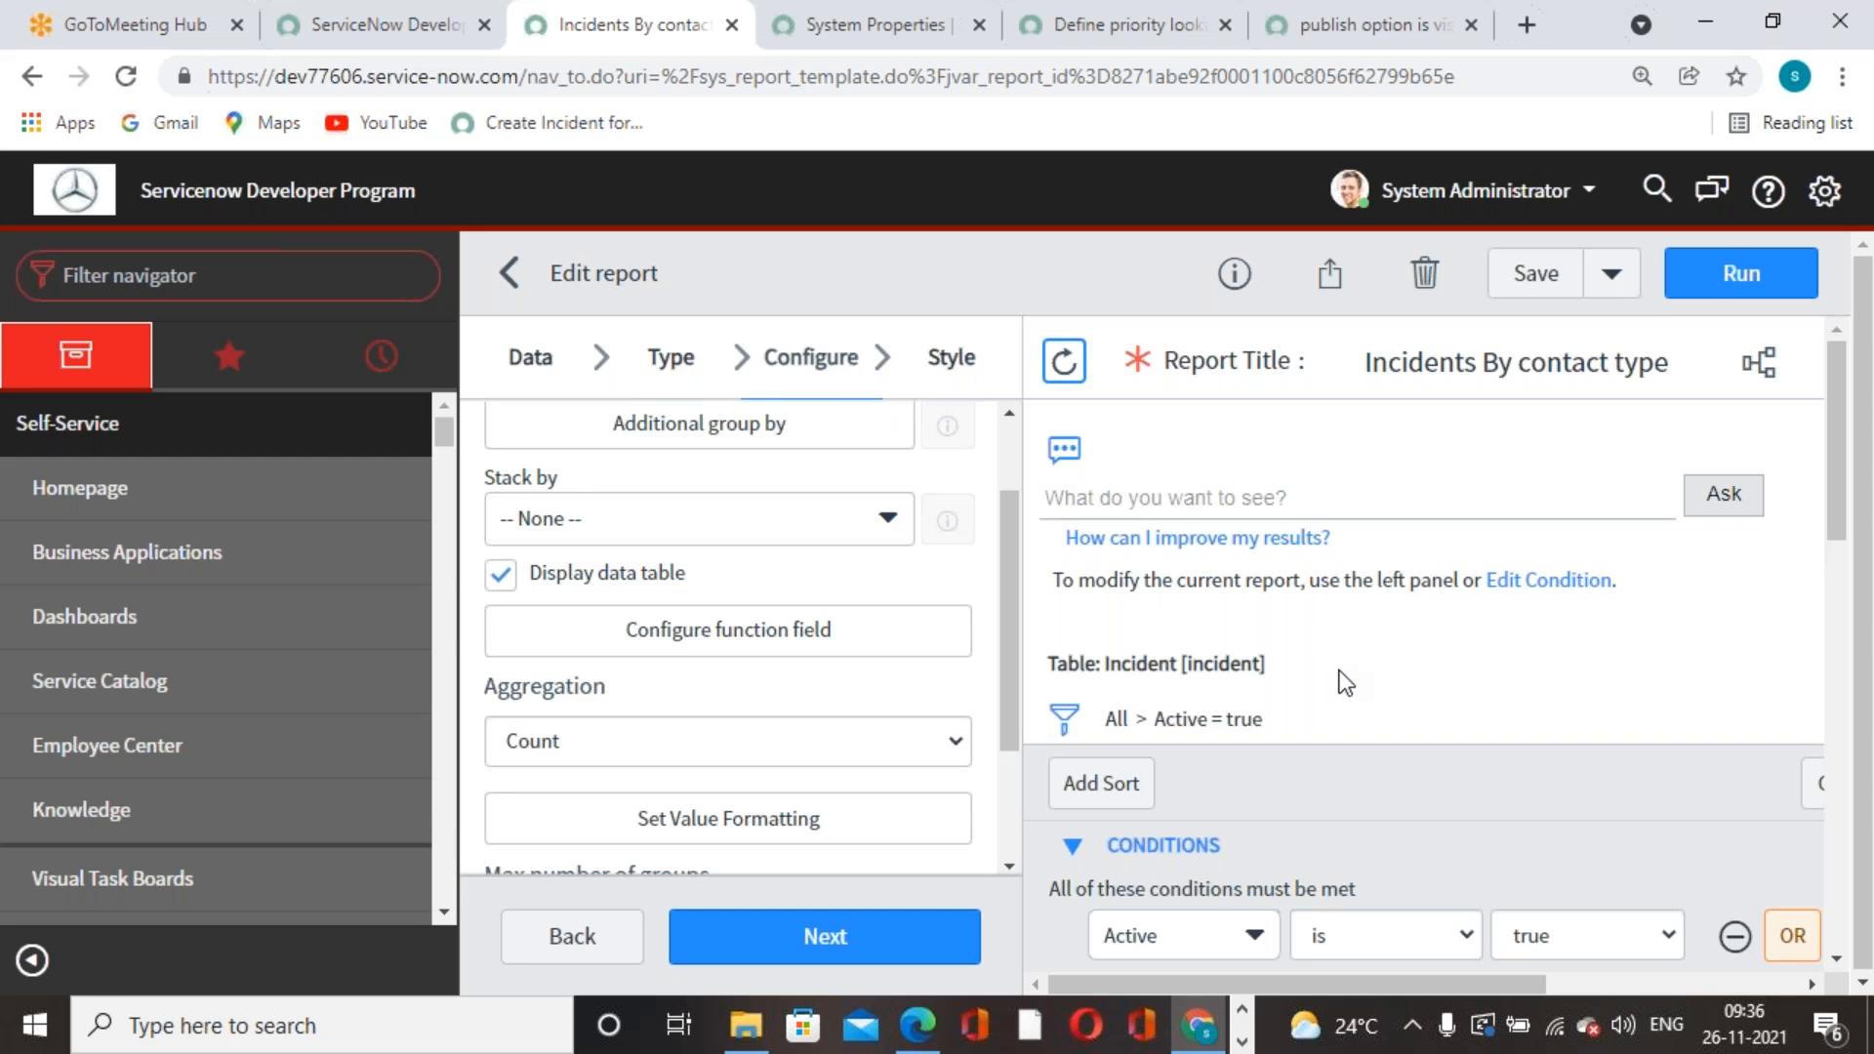
scroll(1454, 648, down, 5)
scroll(1454, 647, up, 3)
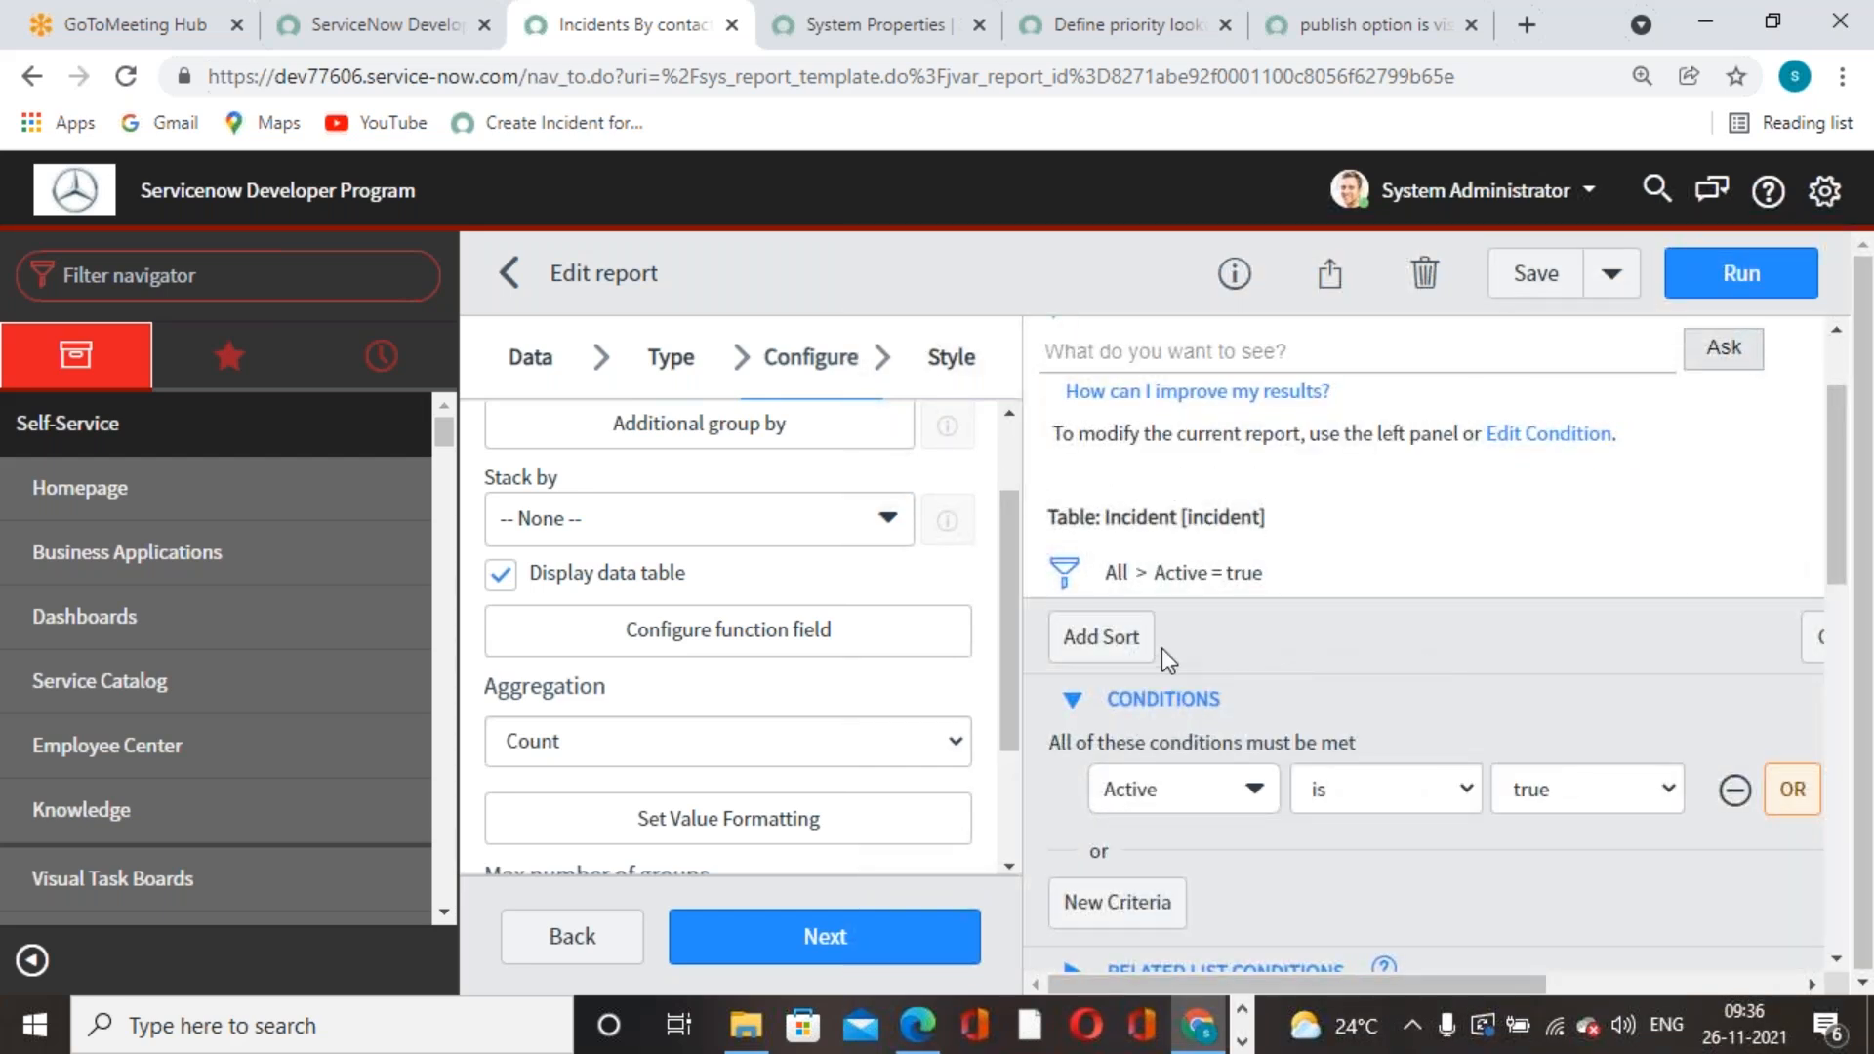
- Close the Add Sort popup and dismiss the Report Saved notification
click(1122, 639)
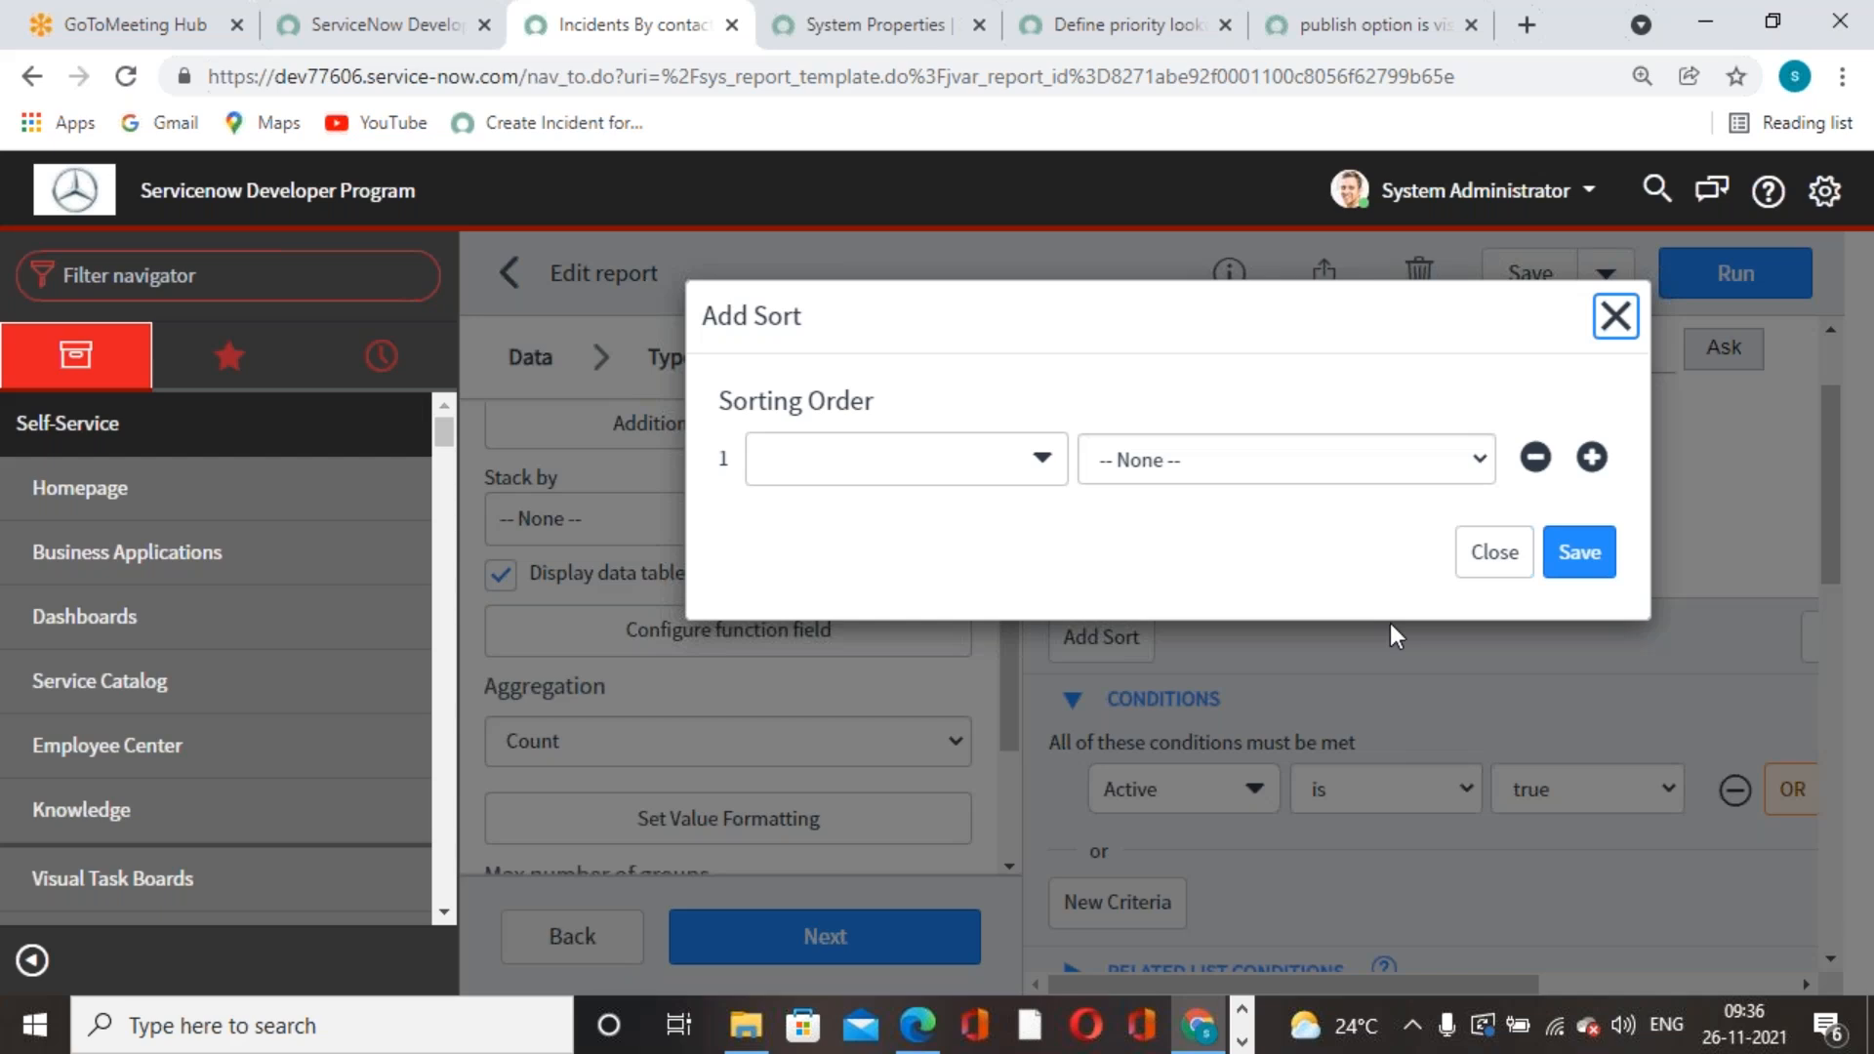
click(1614, 314)
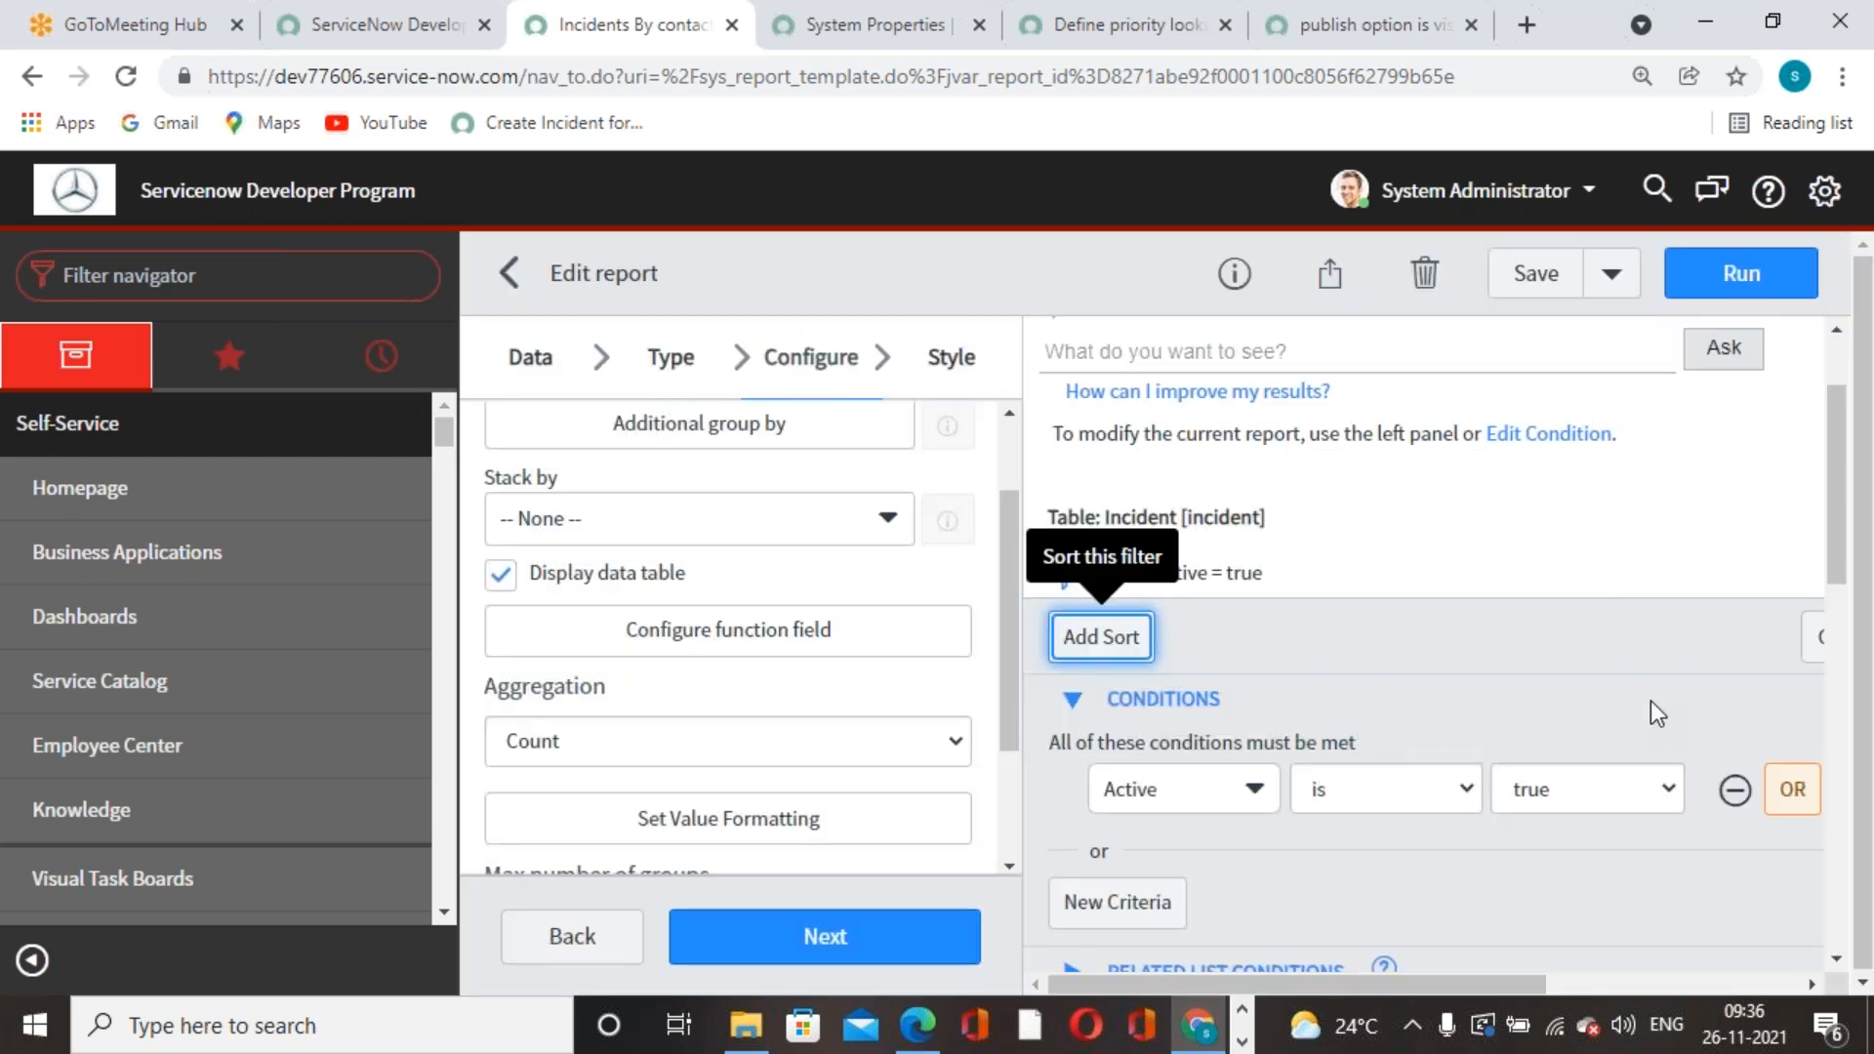
scroll(1620, 712, up, 3)
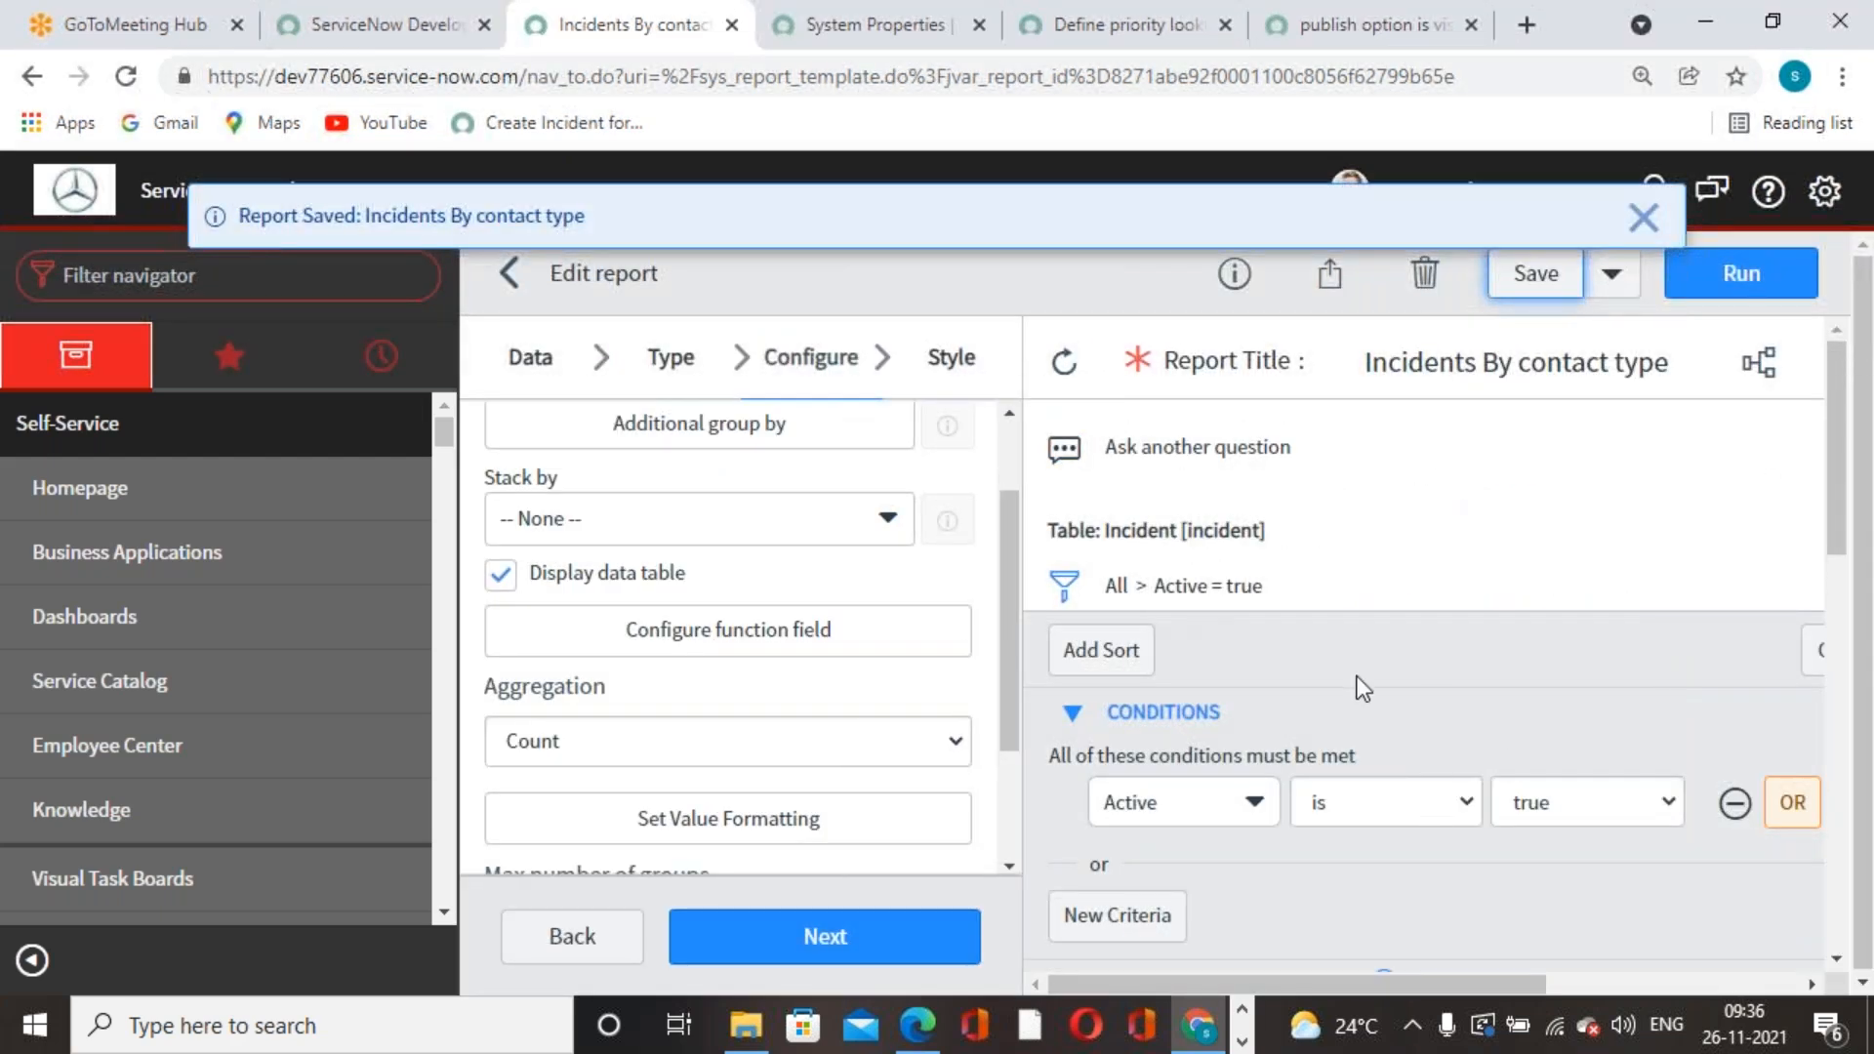
click(1642, 217)
scroll(1390, 765, down, 2)
scroll(1389, 757, up, 2)
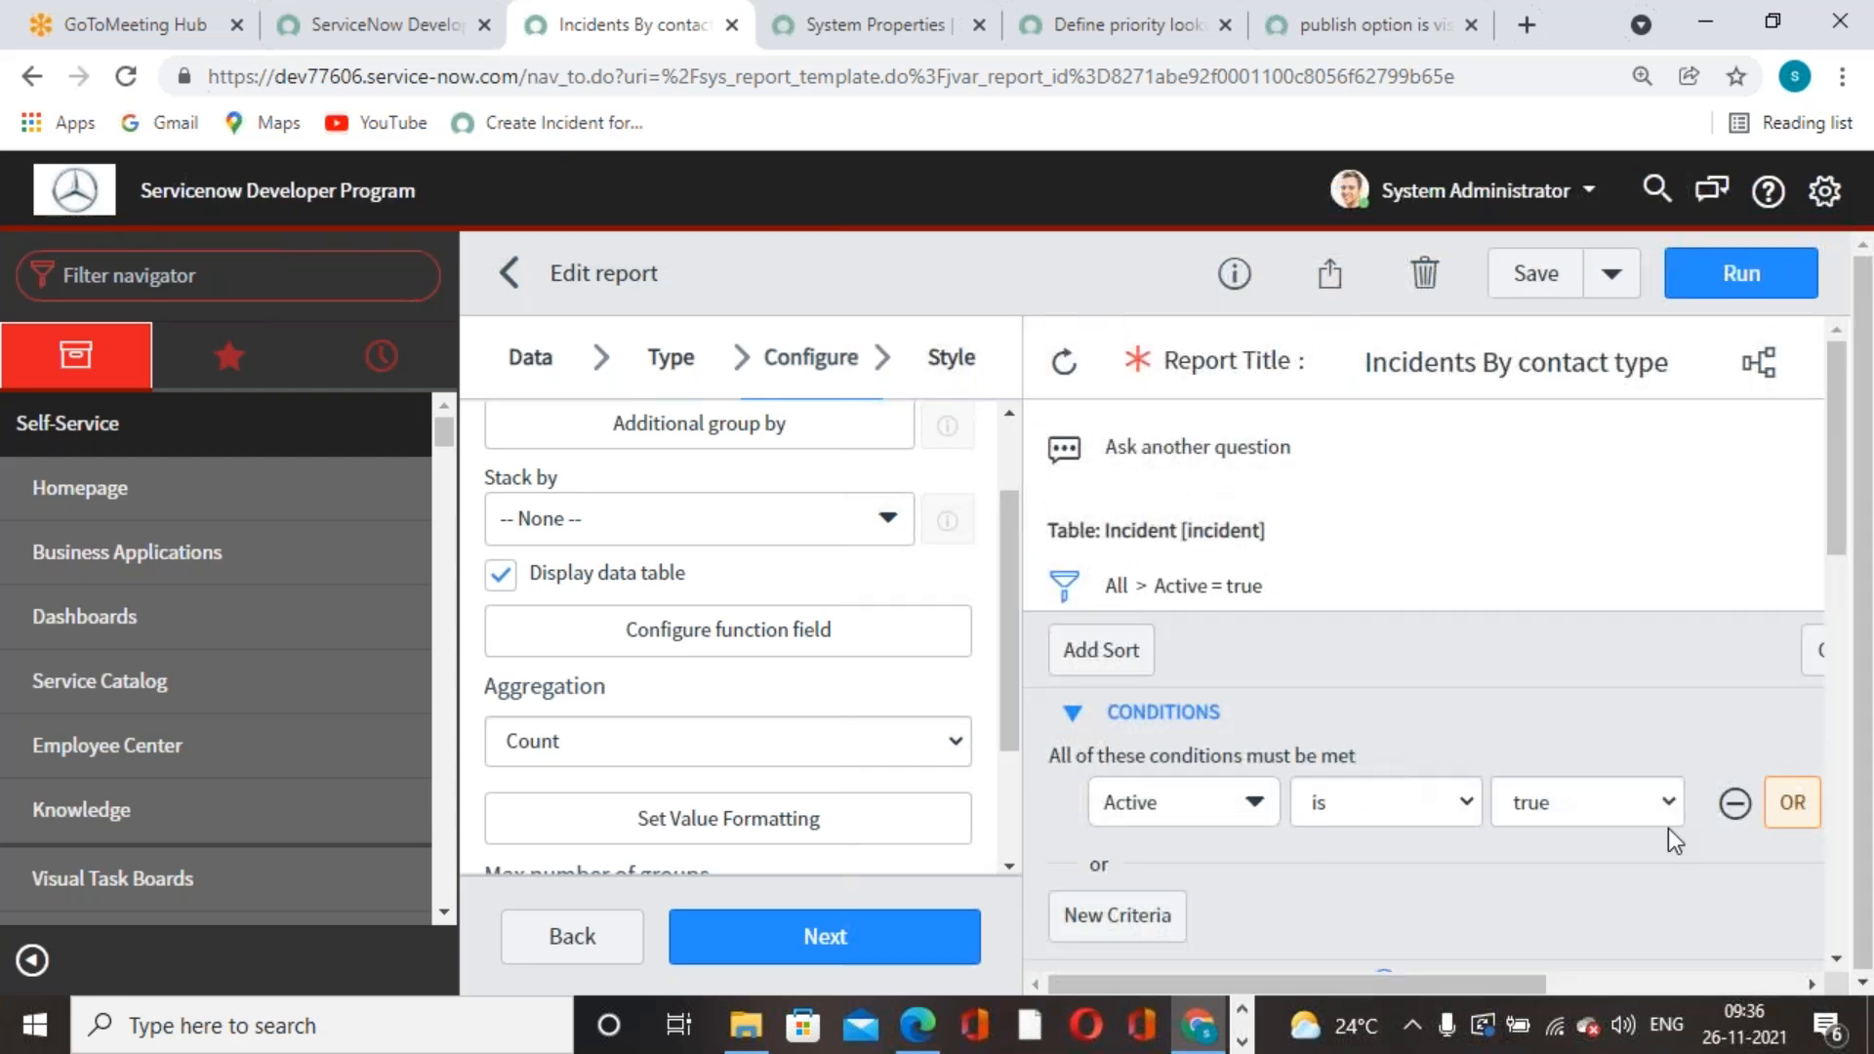
- Collapse the conditions and check the chart: Phone 24 incidents (55.81%), (empty) 17
click(1083, 714)
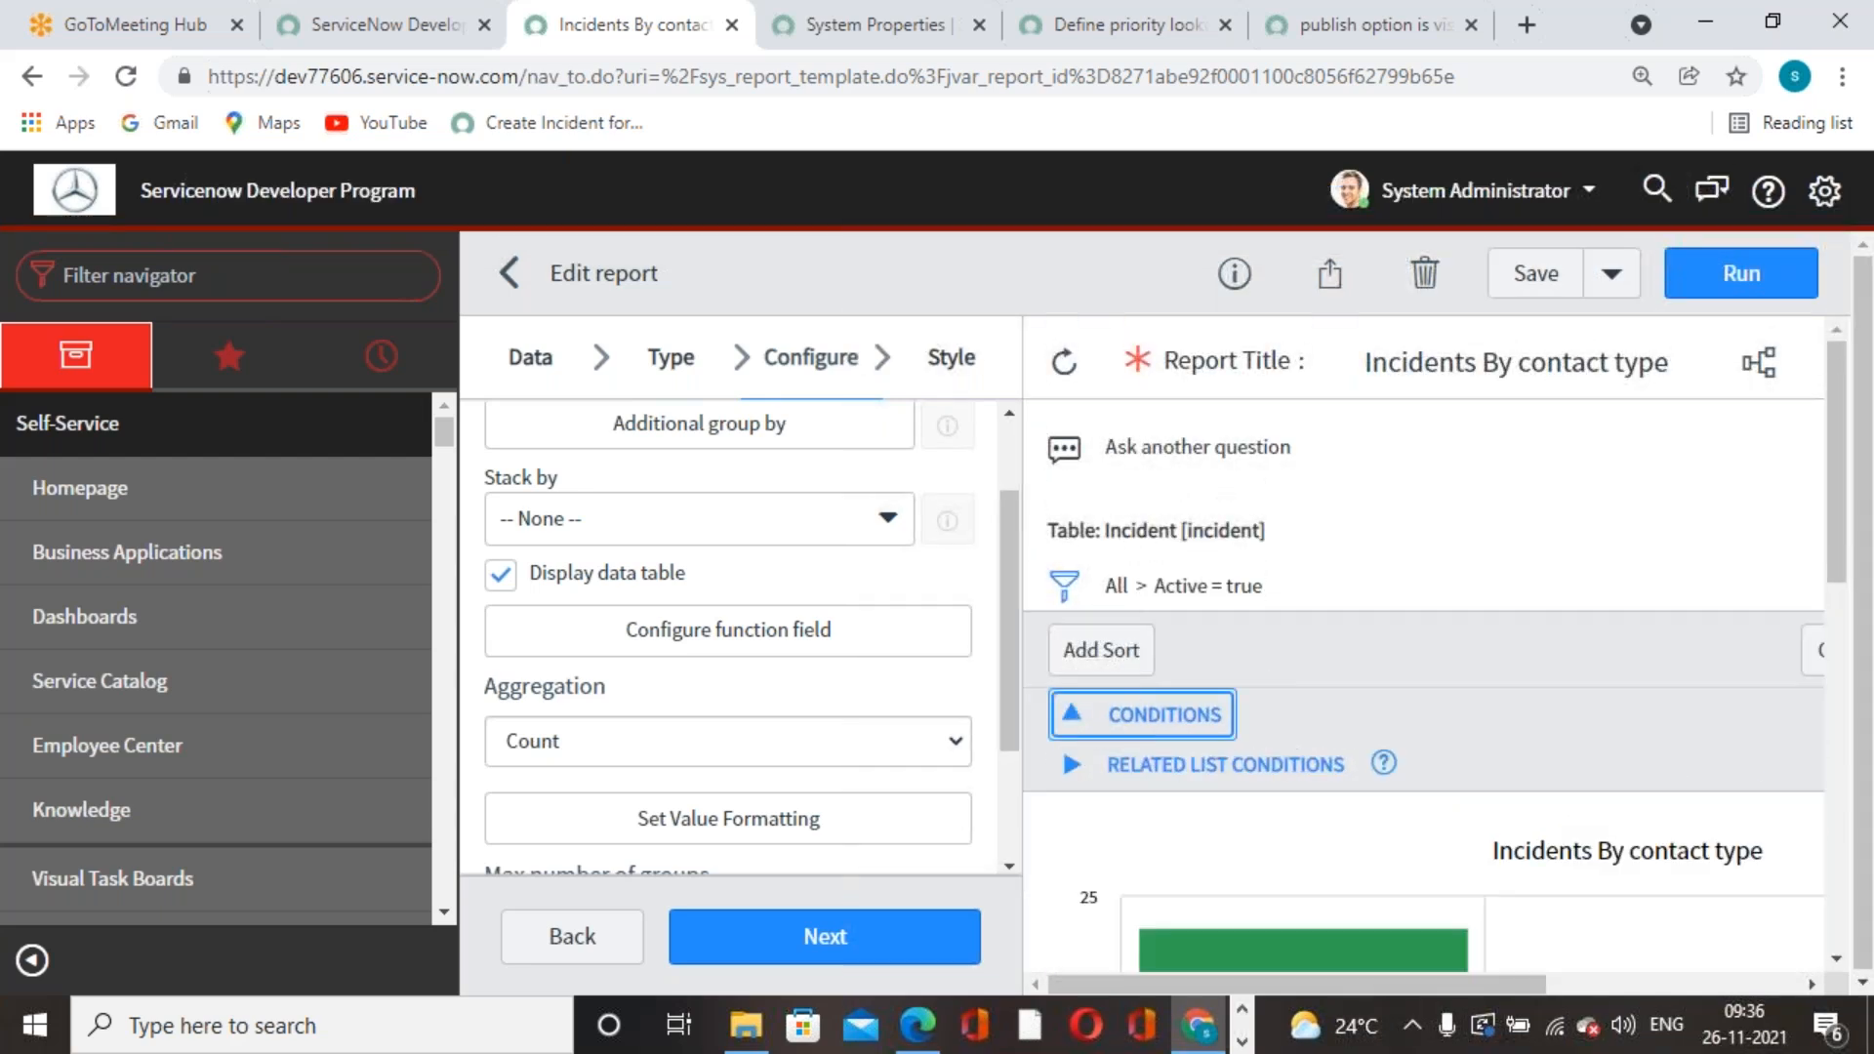
scroll(1278, 676, down, 1)
scroll(1279, 675, down, 5)
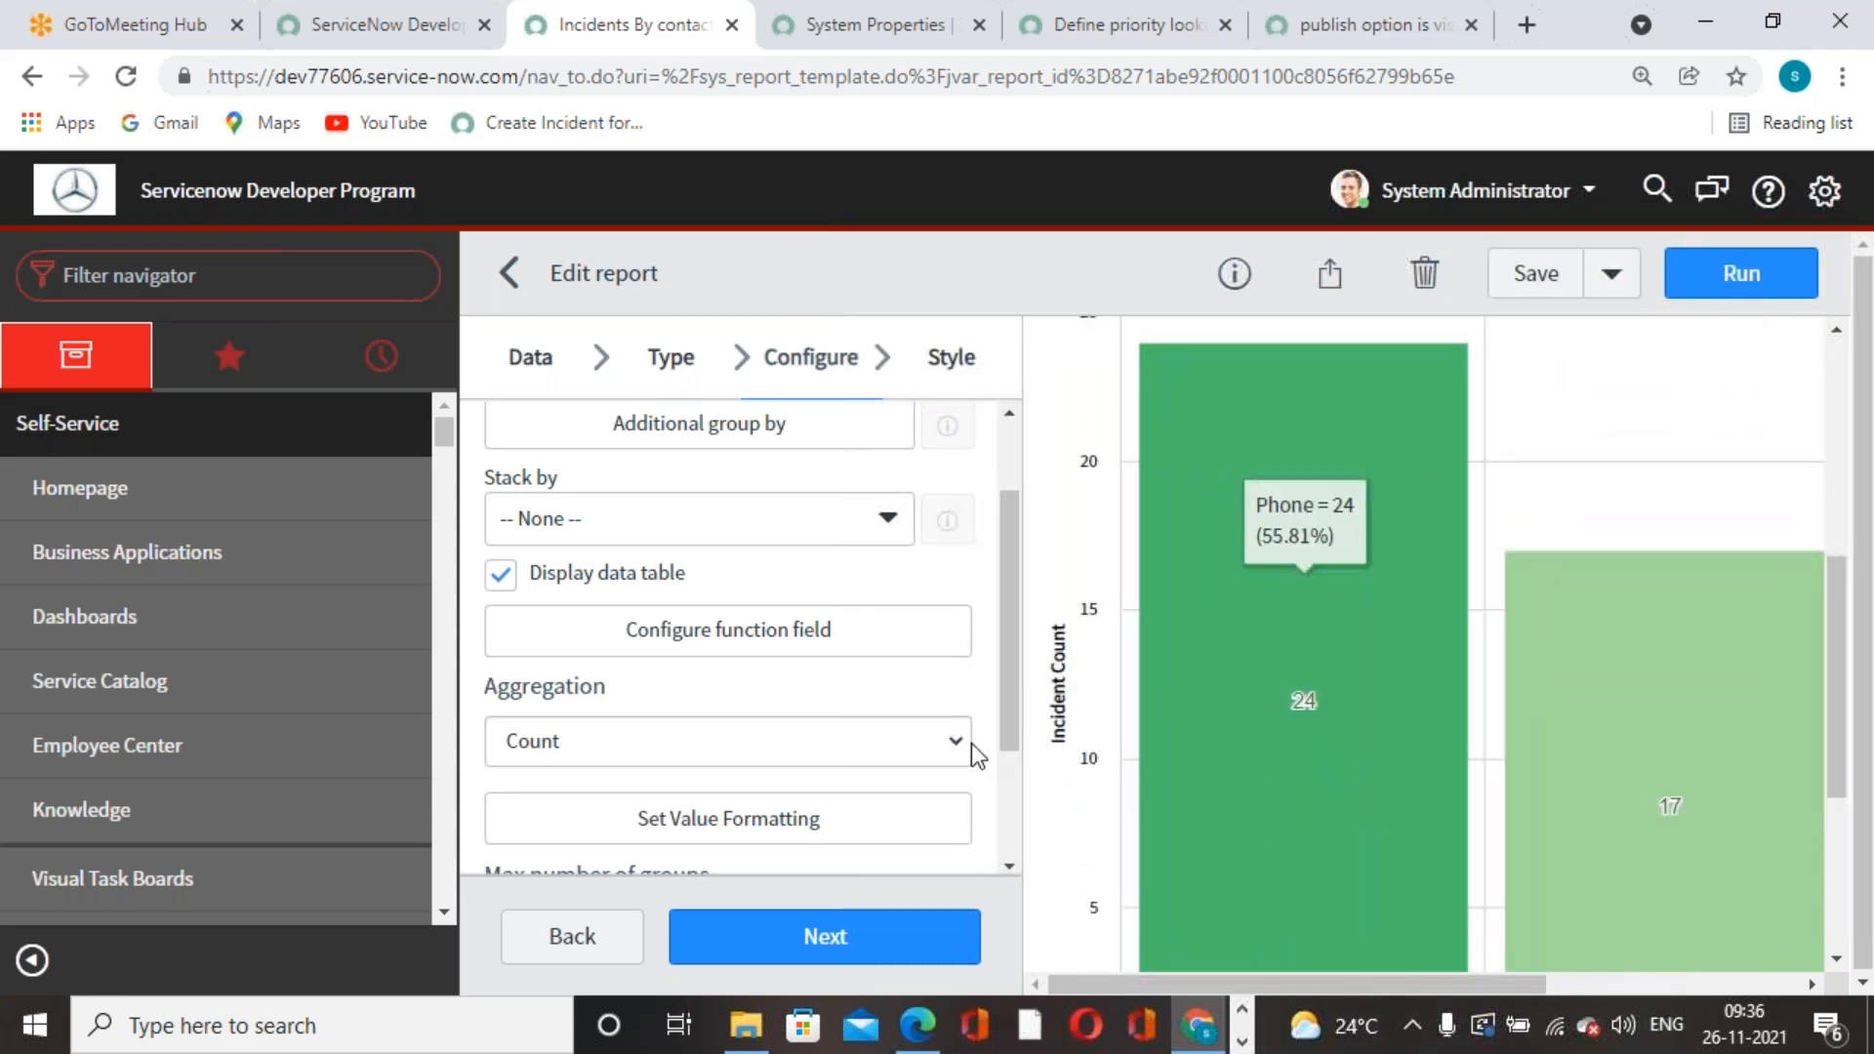
scroll(1345, 771, up, 3)
scroll(1302, 792, down, 6)
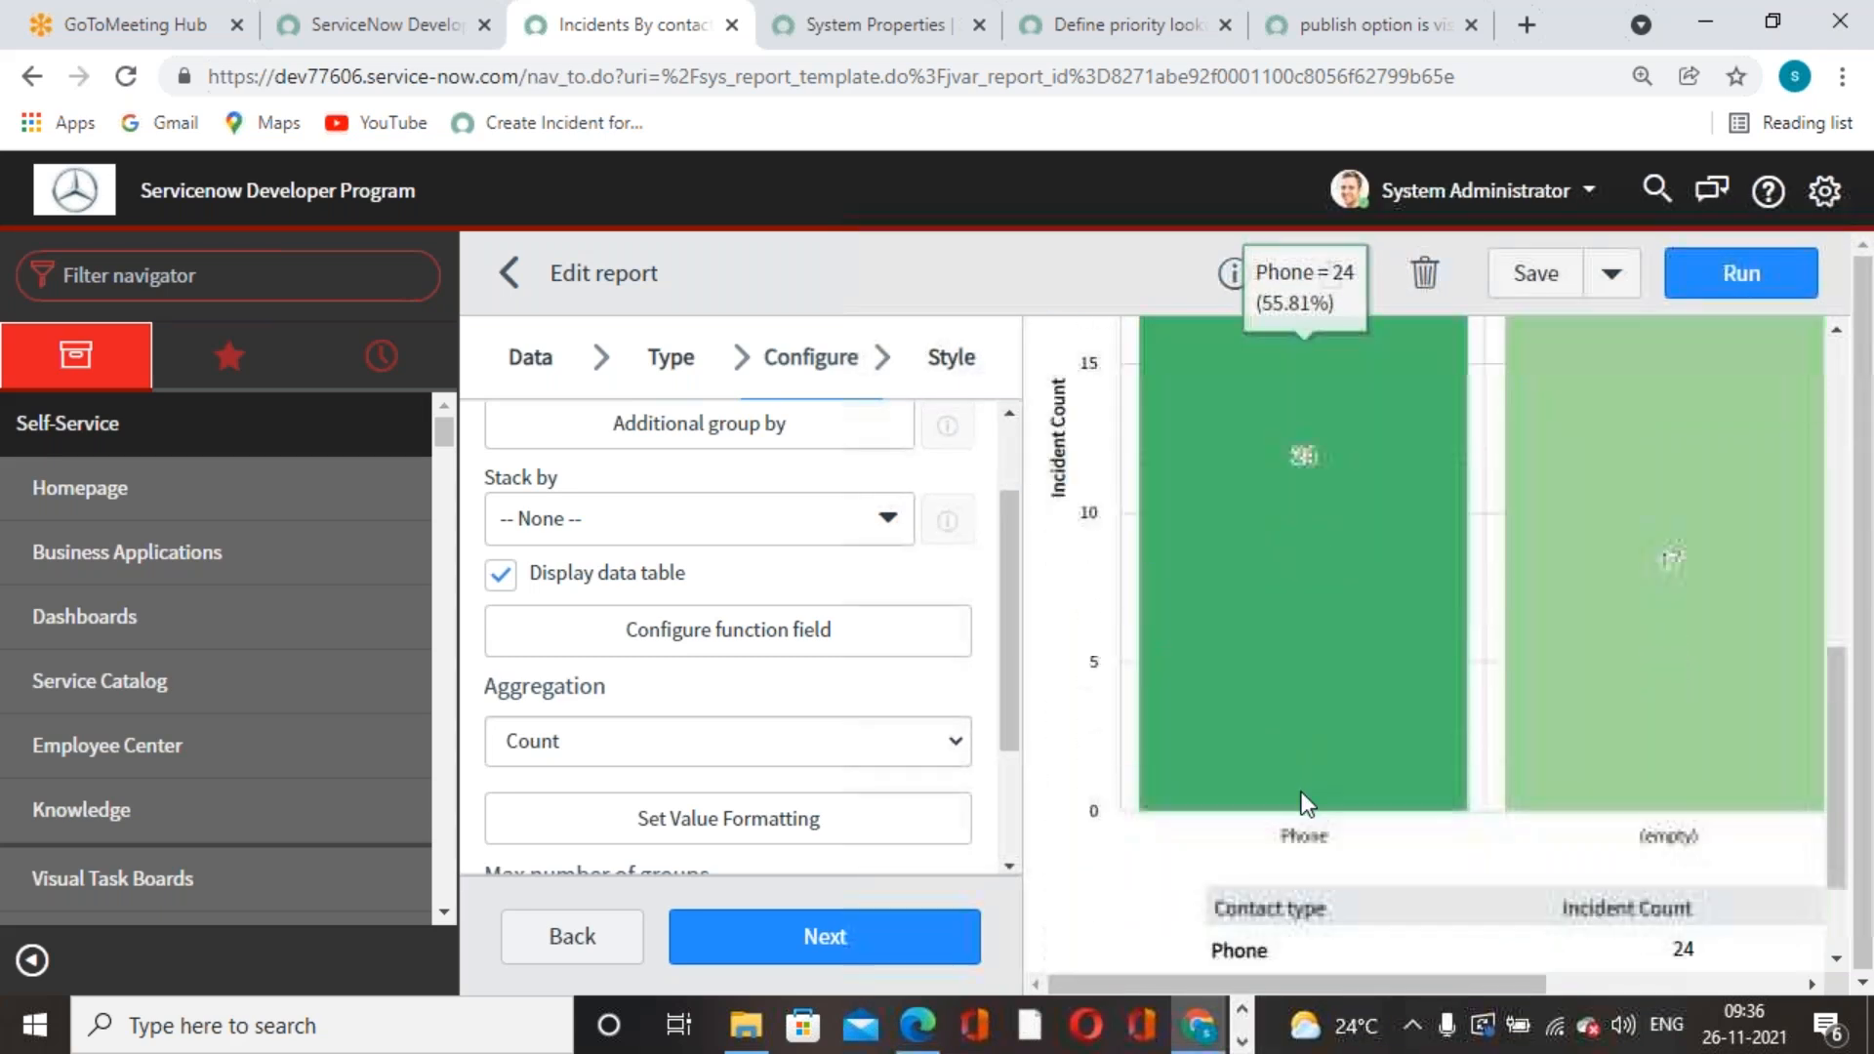
scroll(1301, 793, up, 6)
scroll(1302, 793, up, 3)
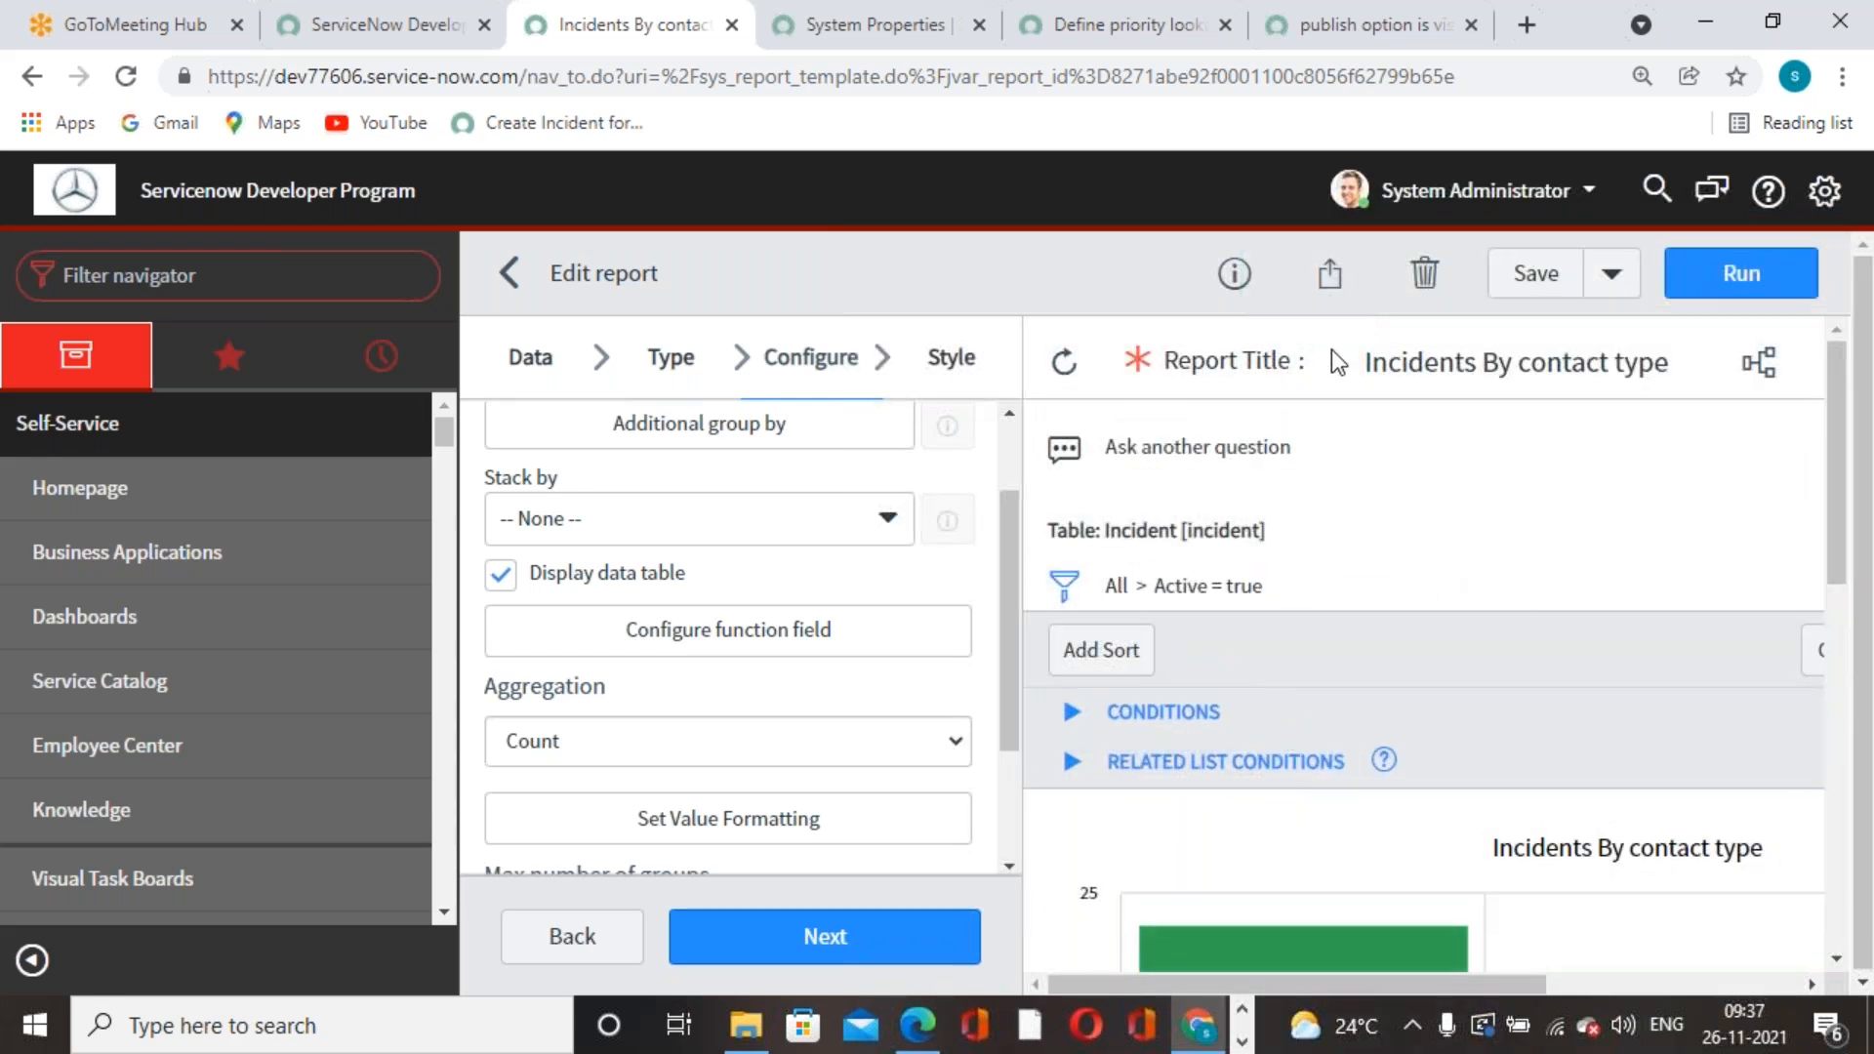
- Publish the Incidents By contact type report from its sharing options, then save it from the Data step
click(1342, 290)
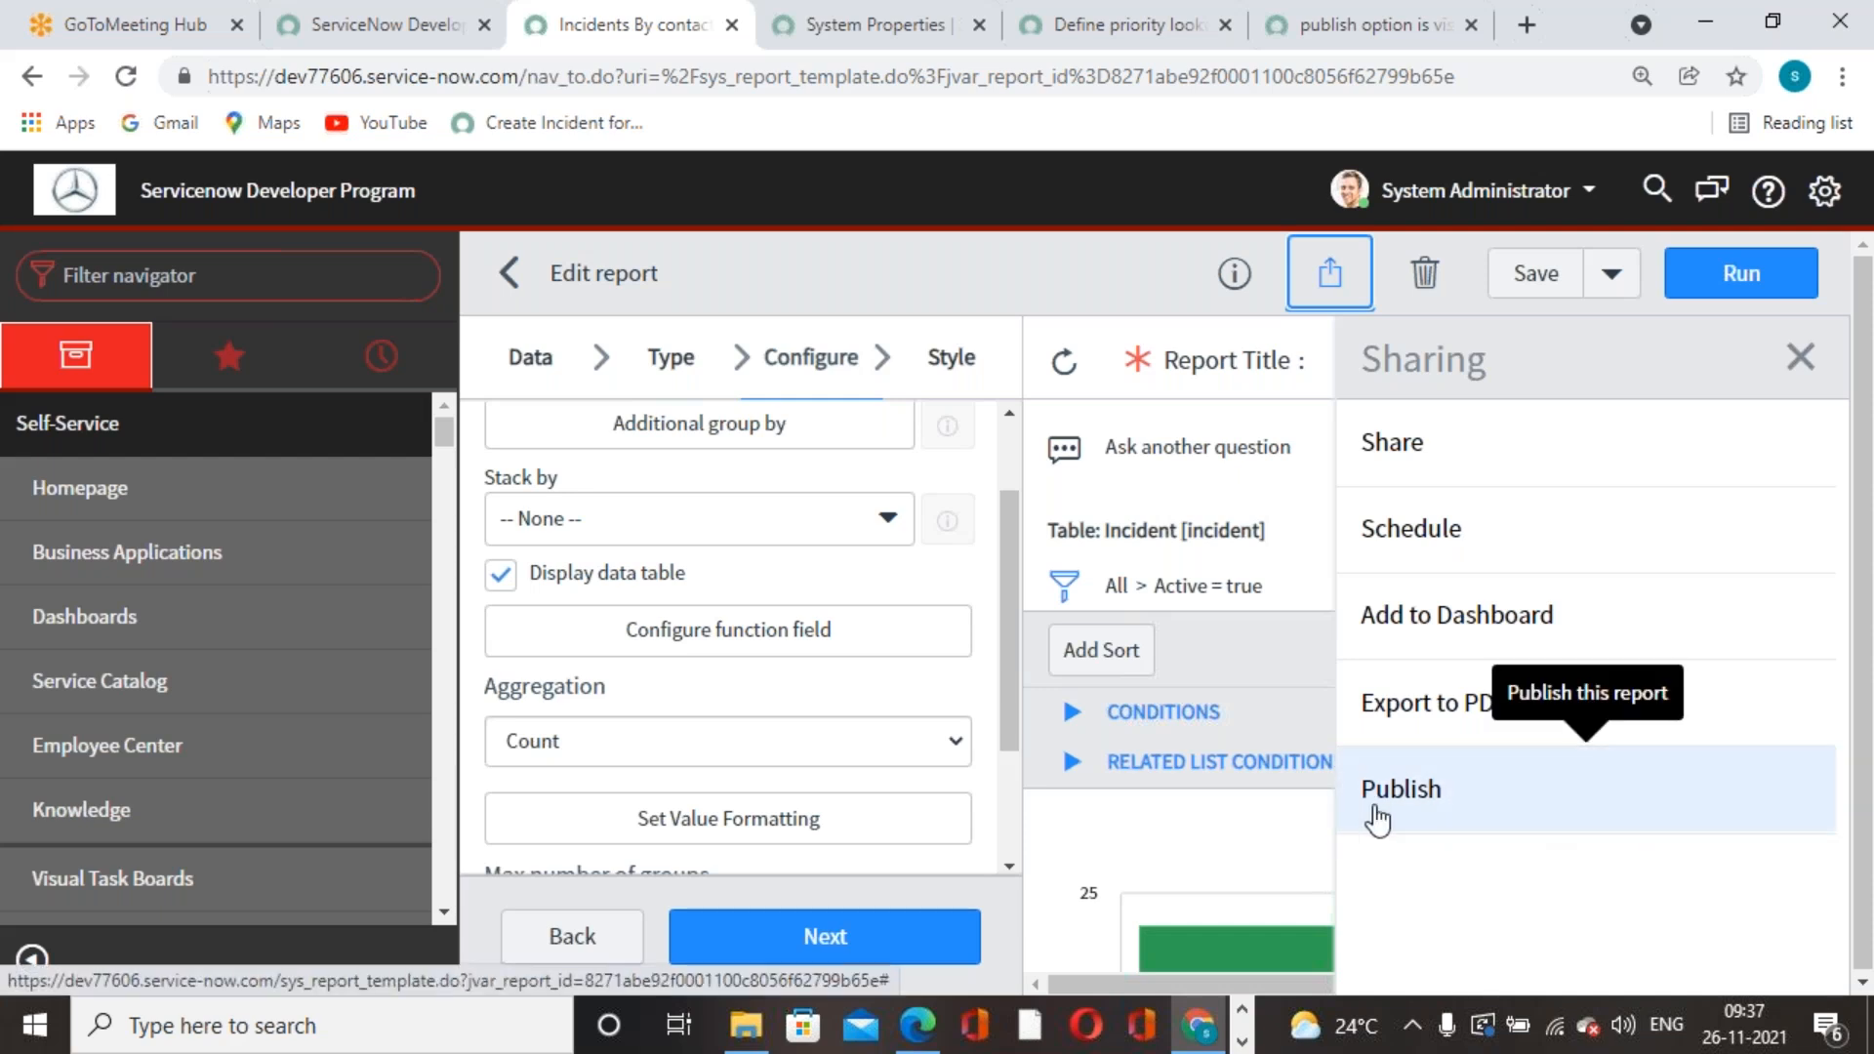
click(1444, 793)
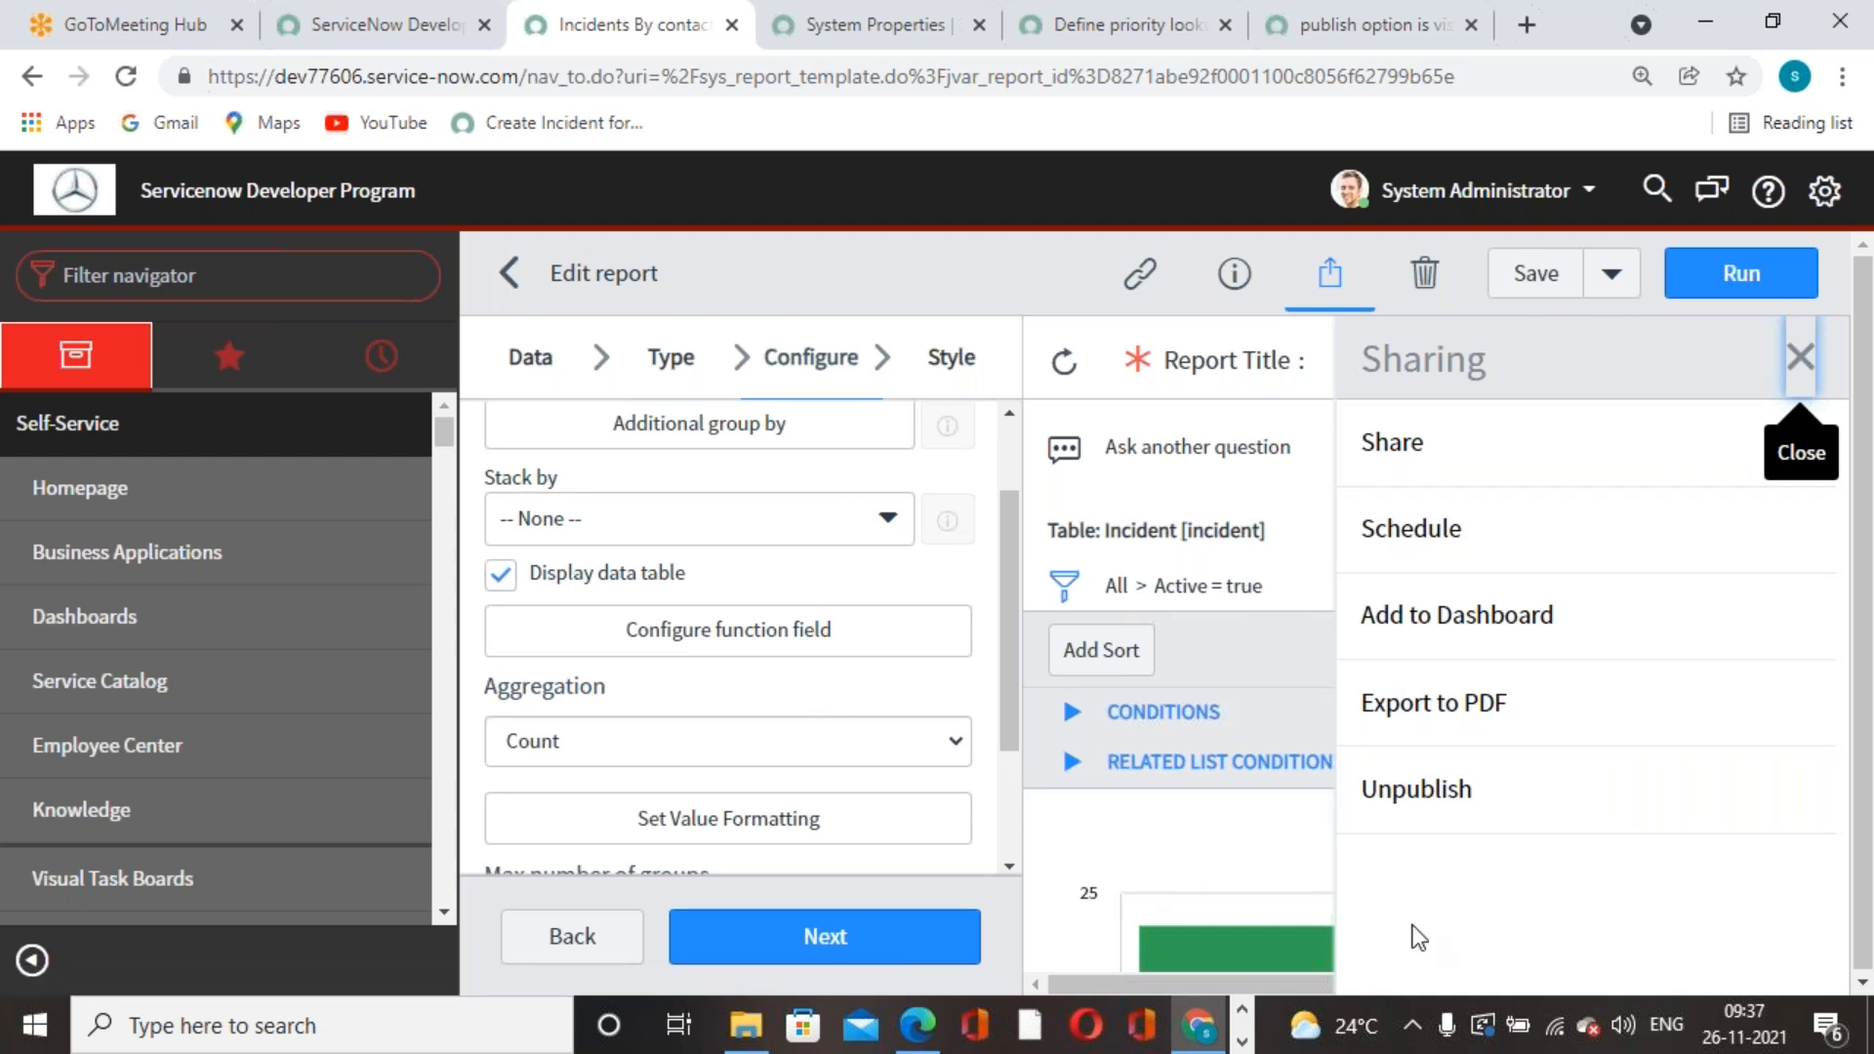
scroll(706, 552, up, 1)
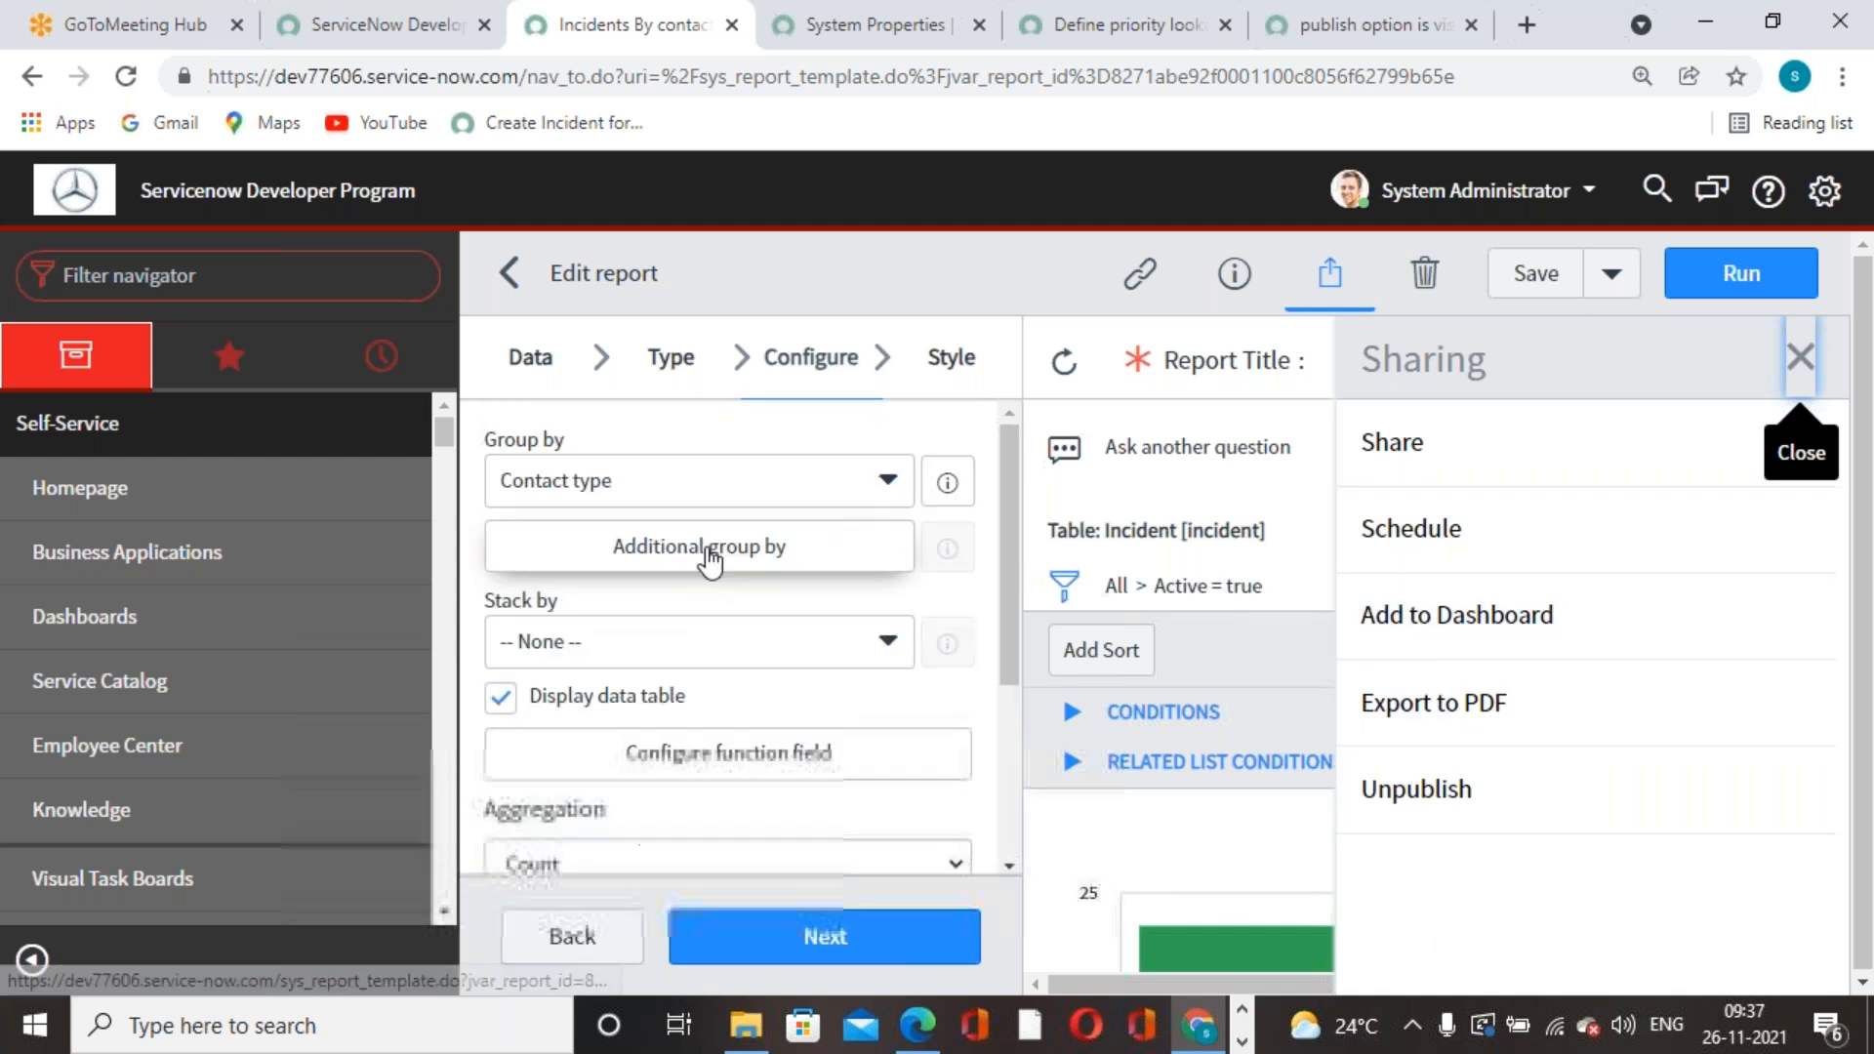
click(556, 361)
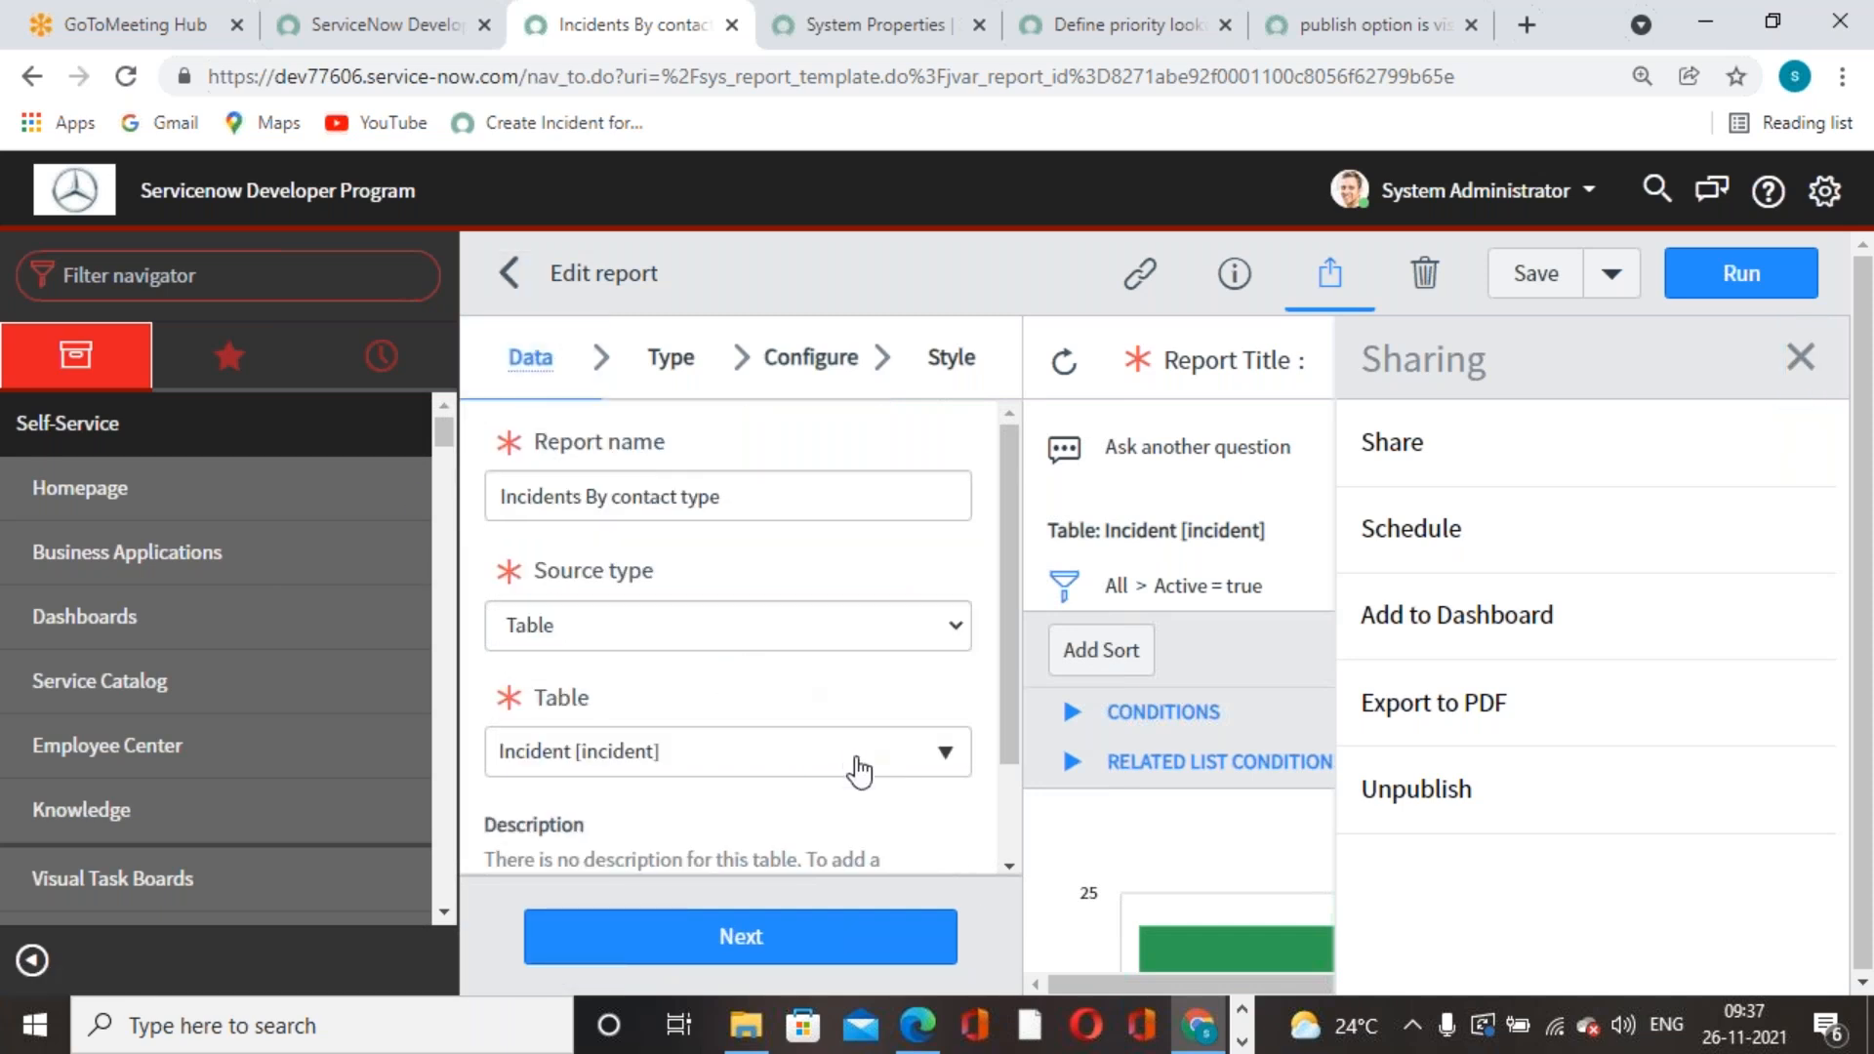
click(1557, 272)
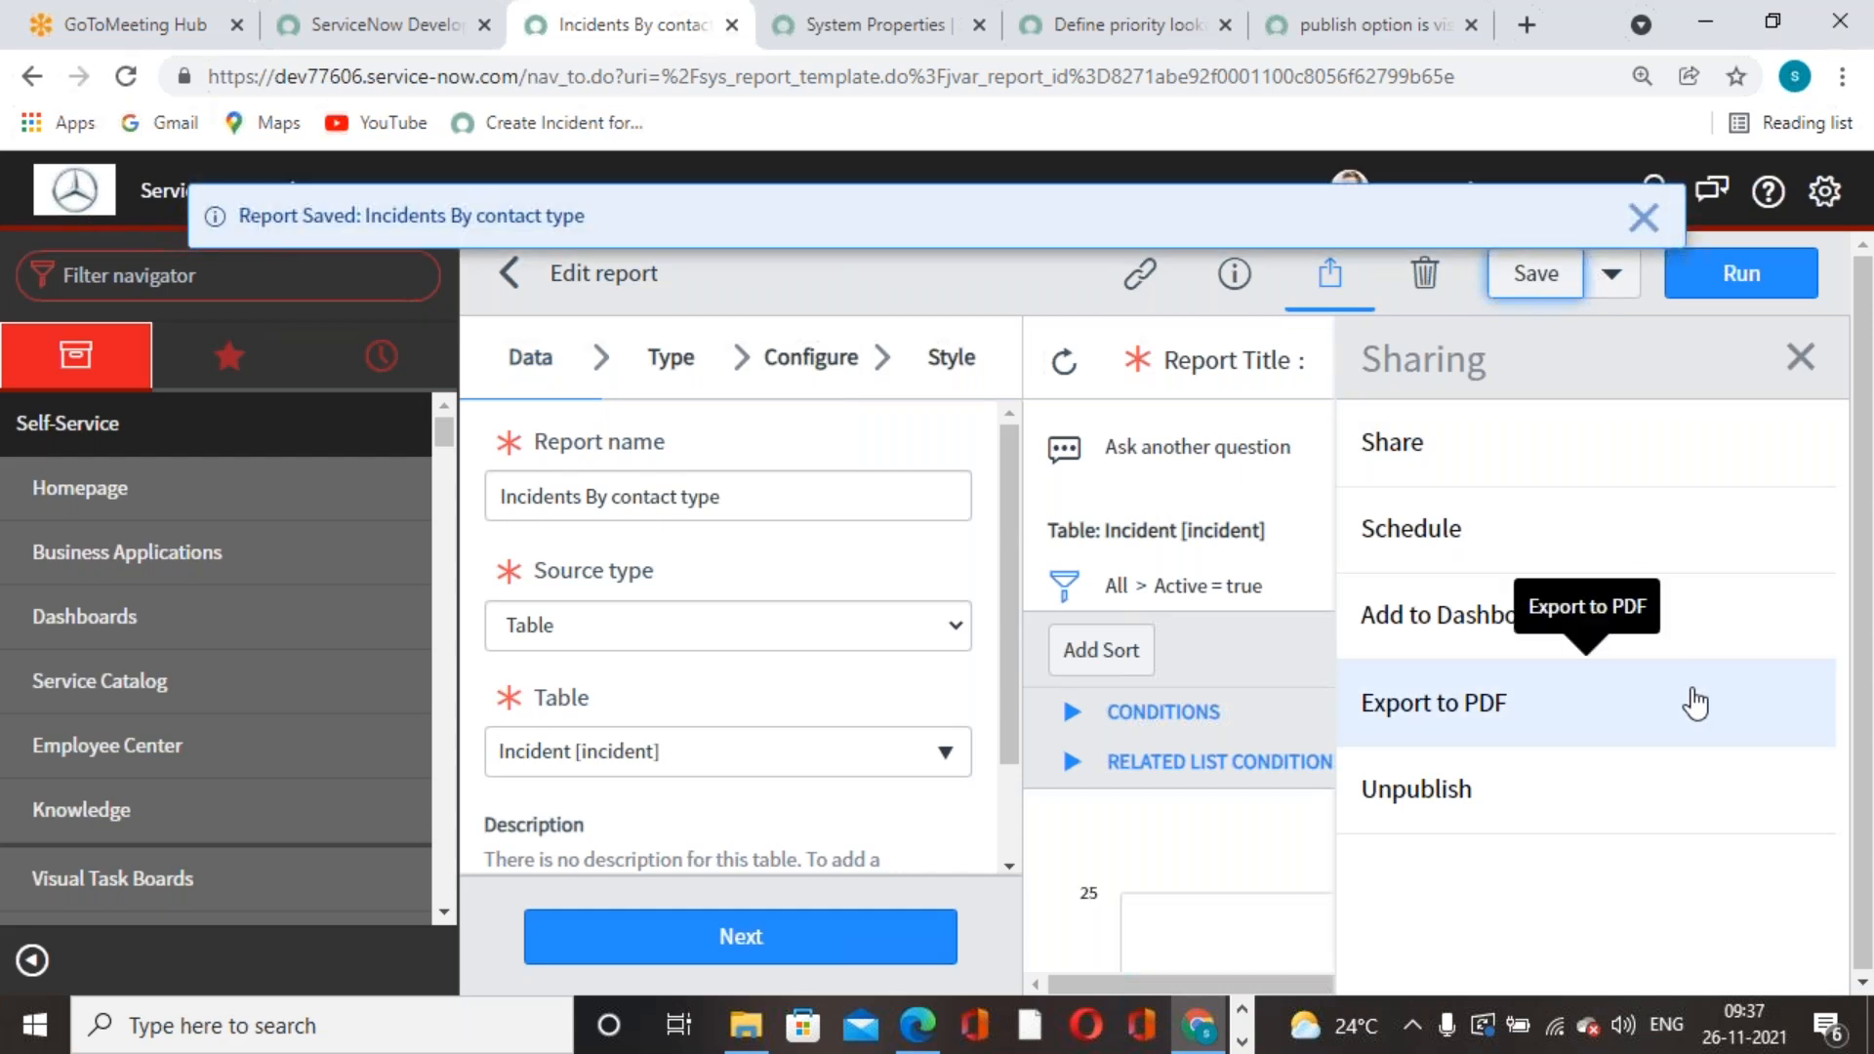
click(1643, 217)
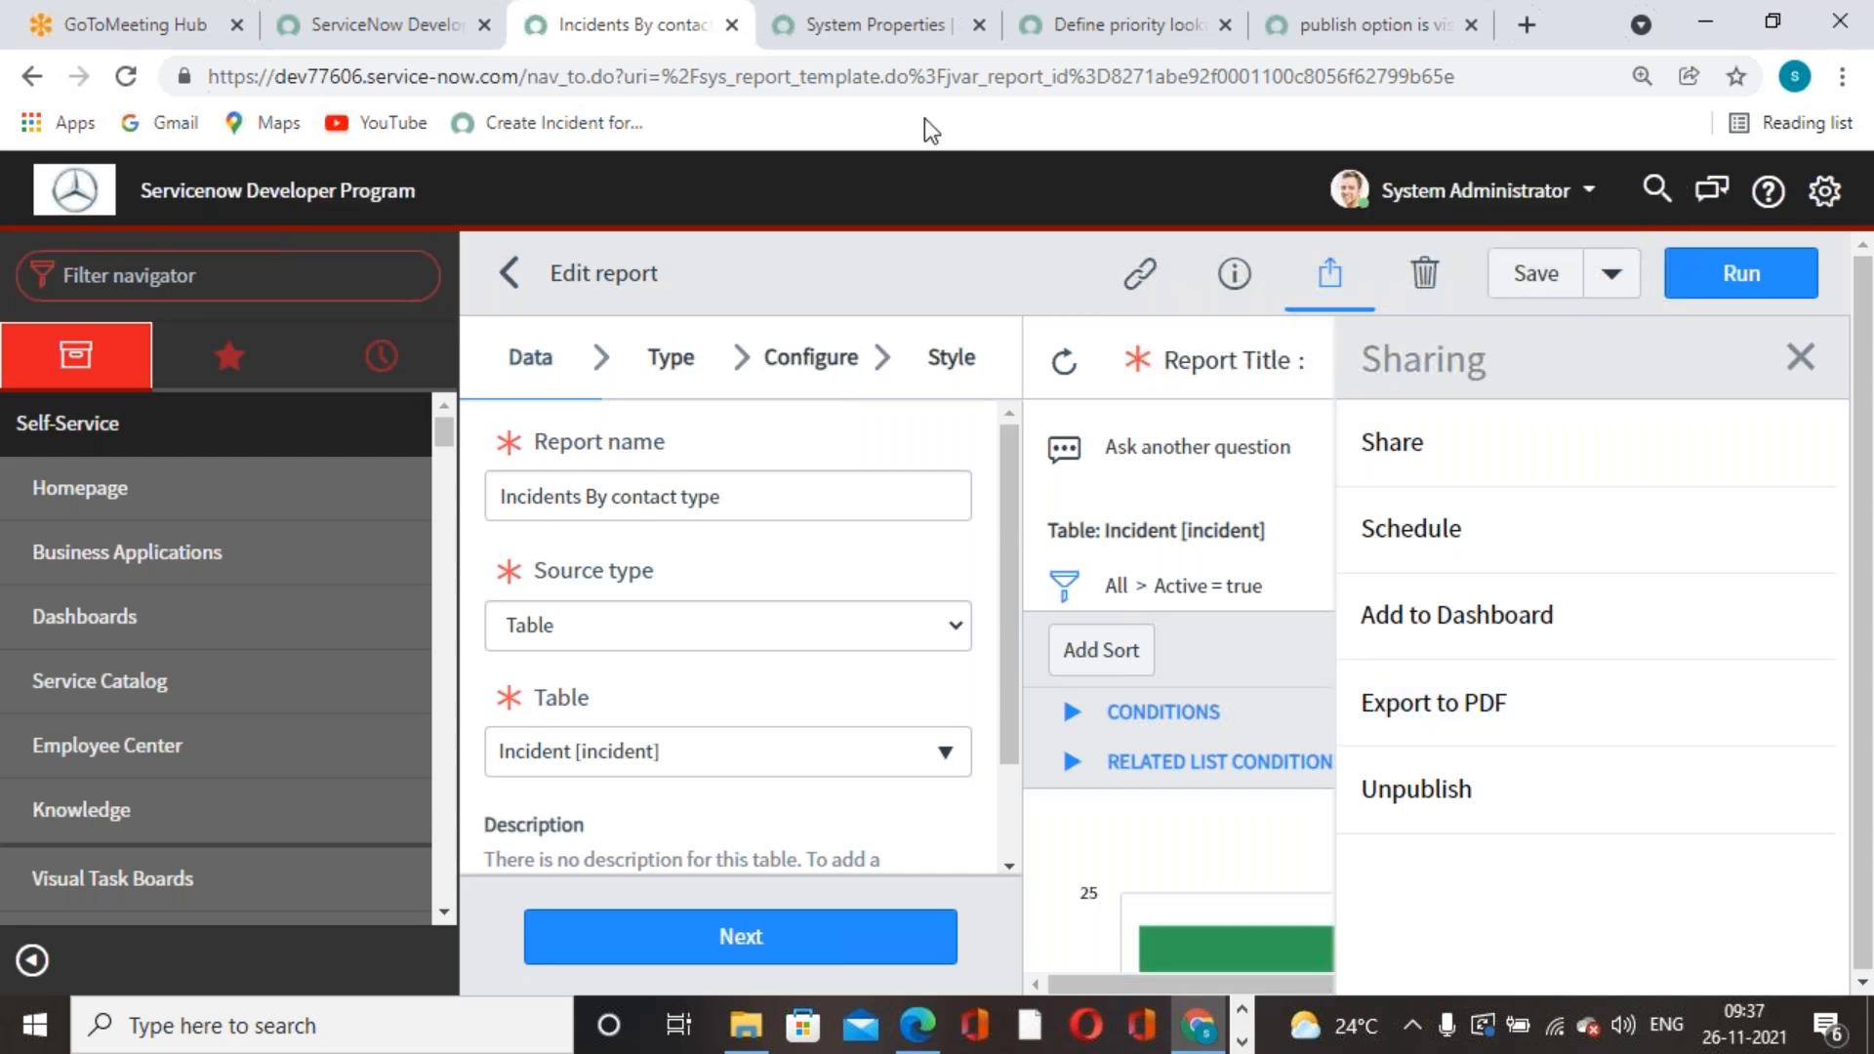
- From the System Administrator menu, impersonate the ITIL User found by searching 'itil'
click(877, 47)
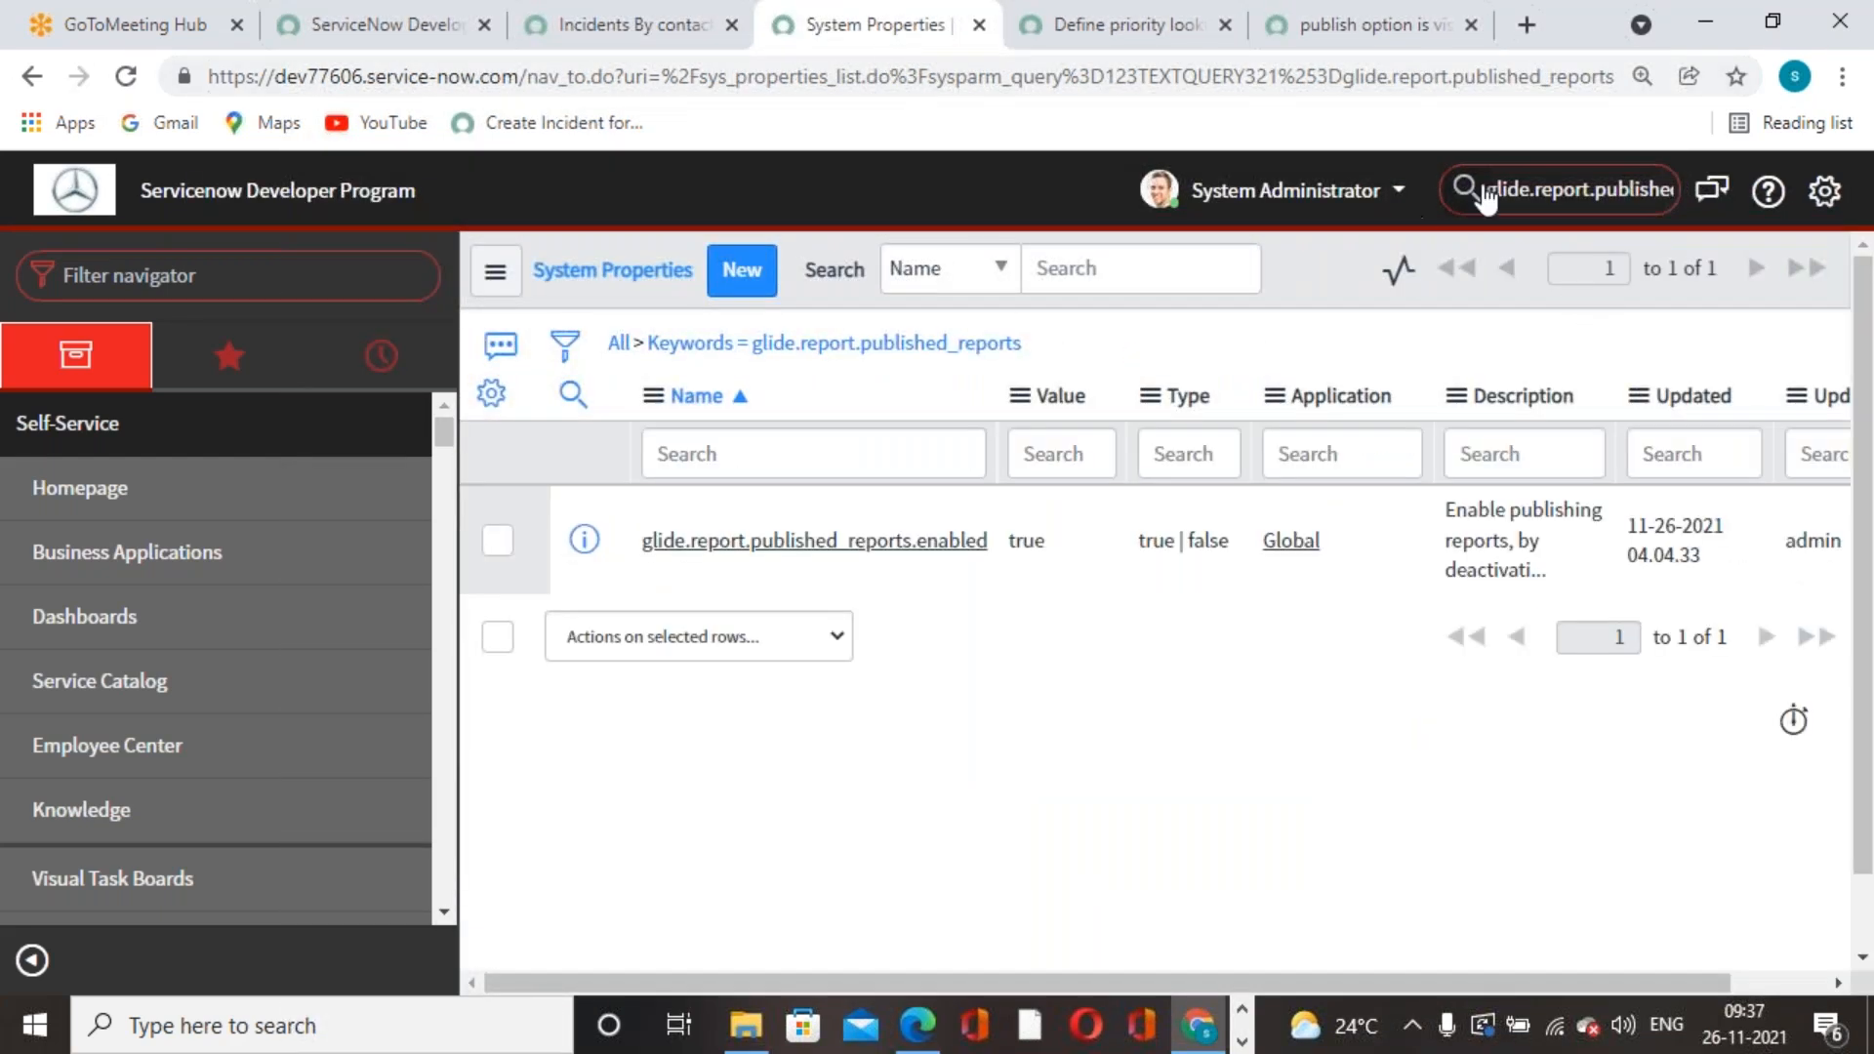
click(1274, 192)
click(1275, 284)
click(1208, 327)
text(itil)
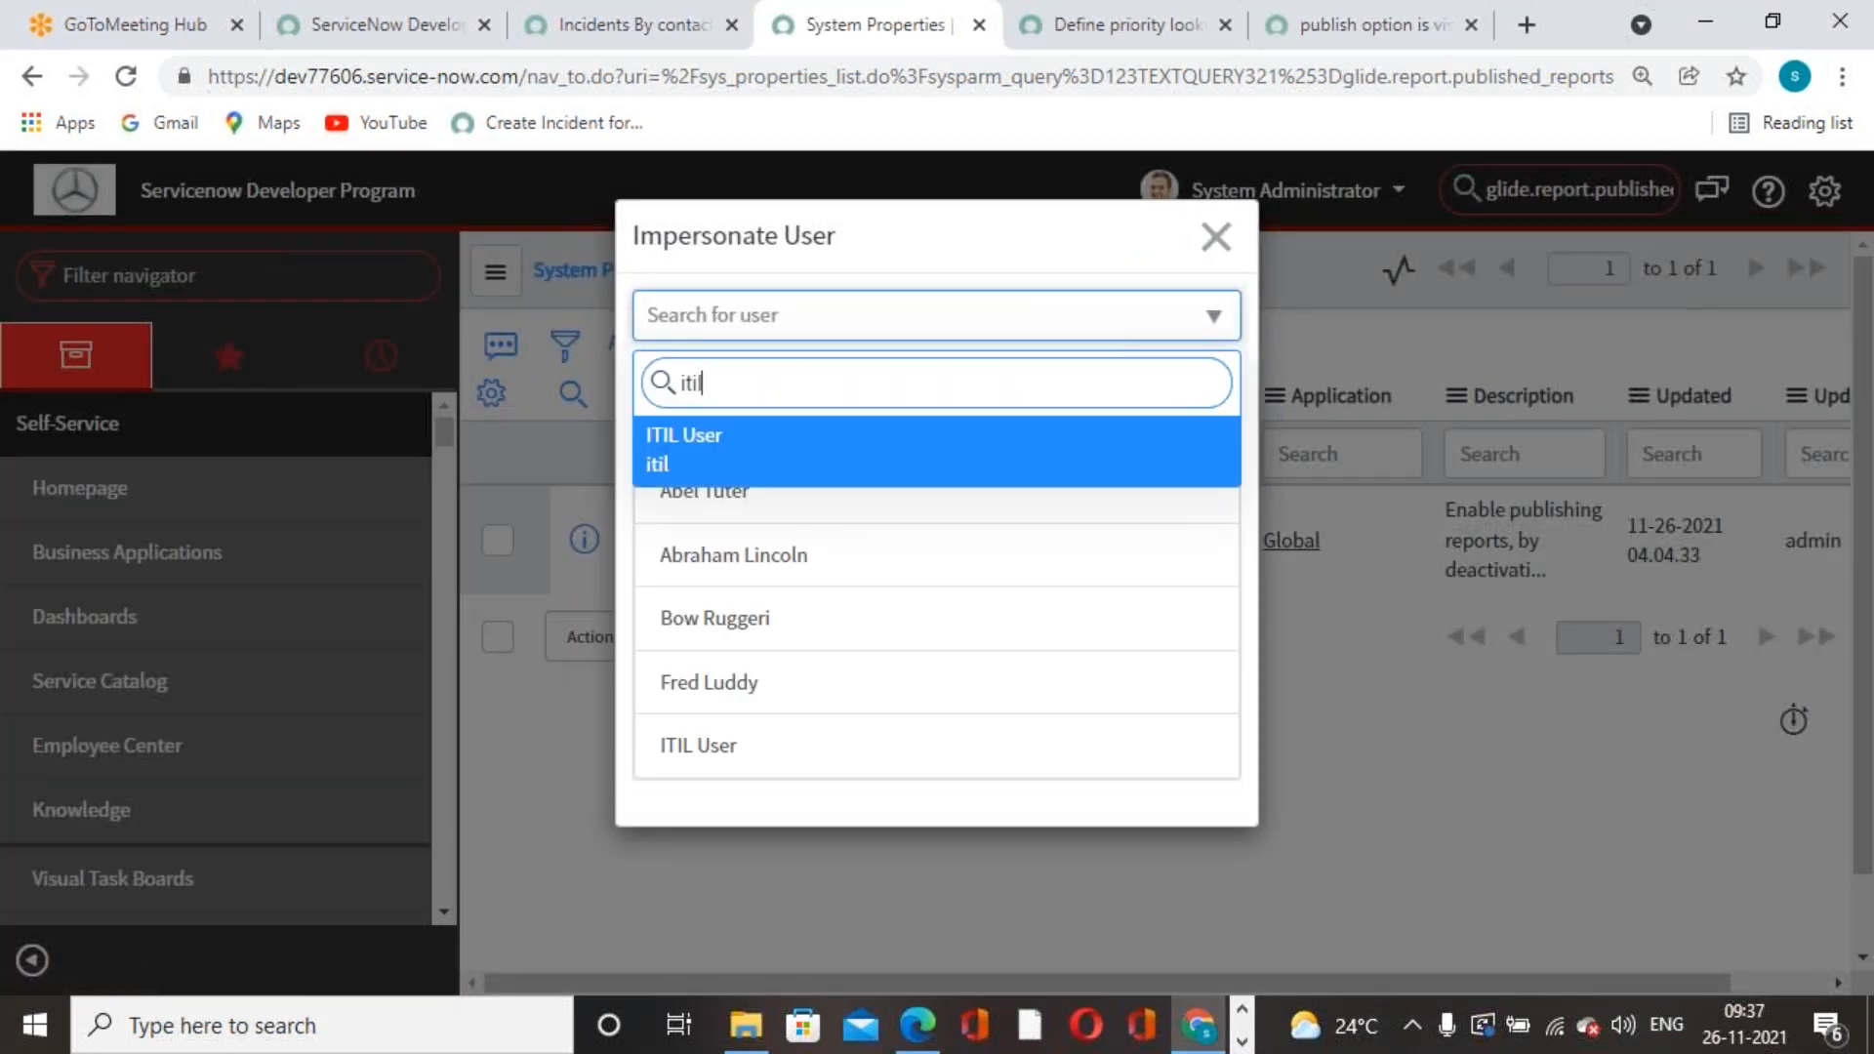
click(720, 471)
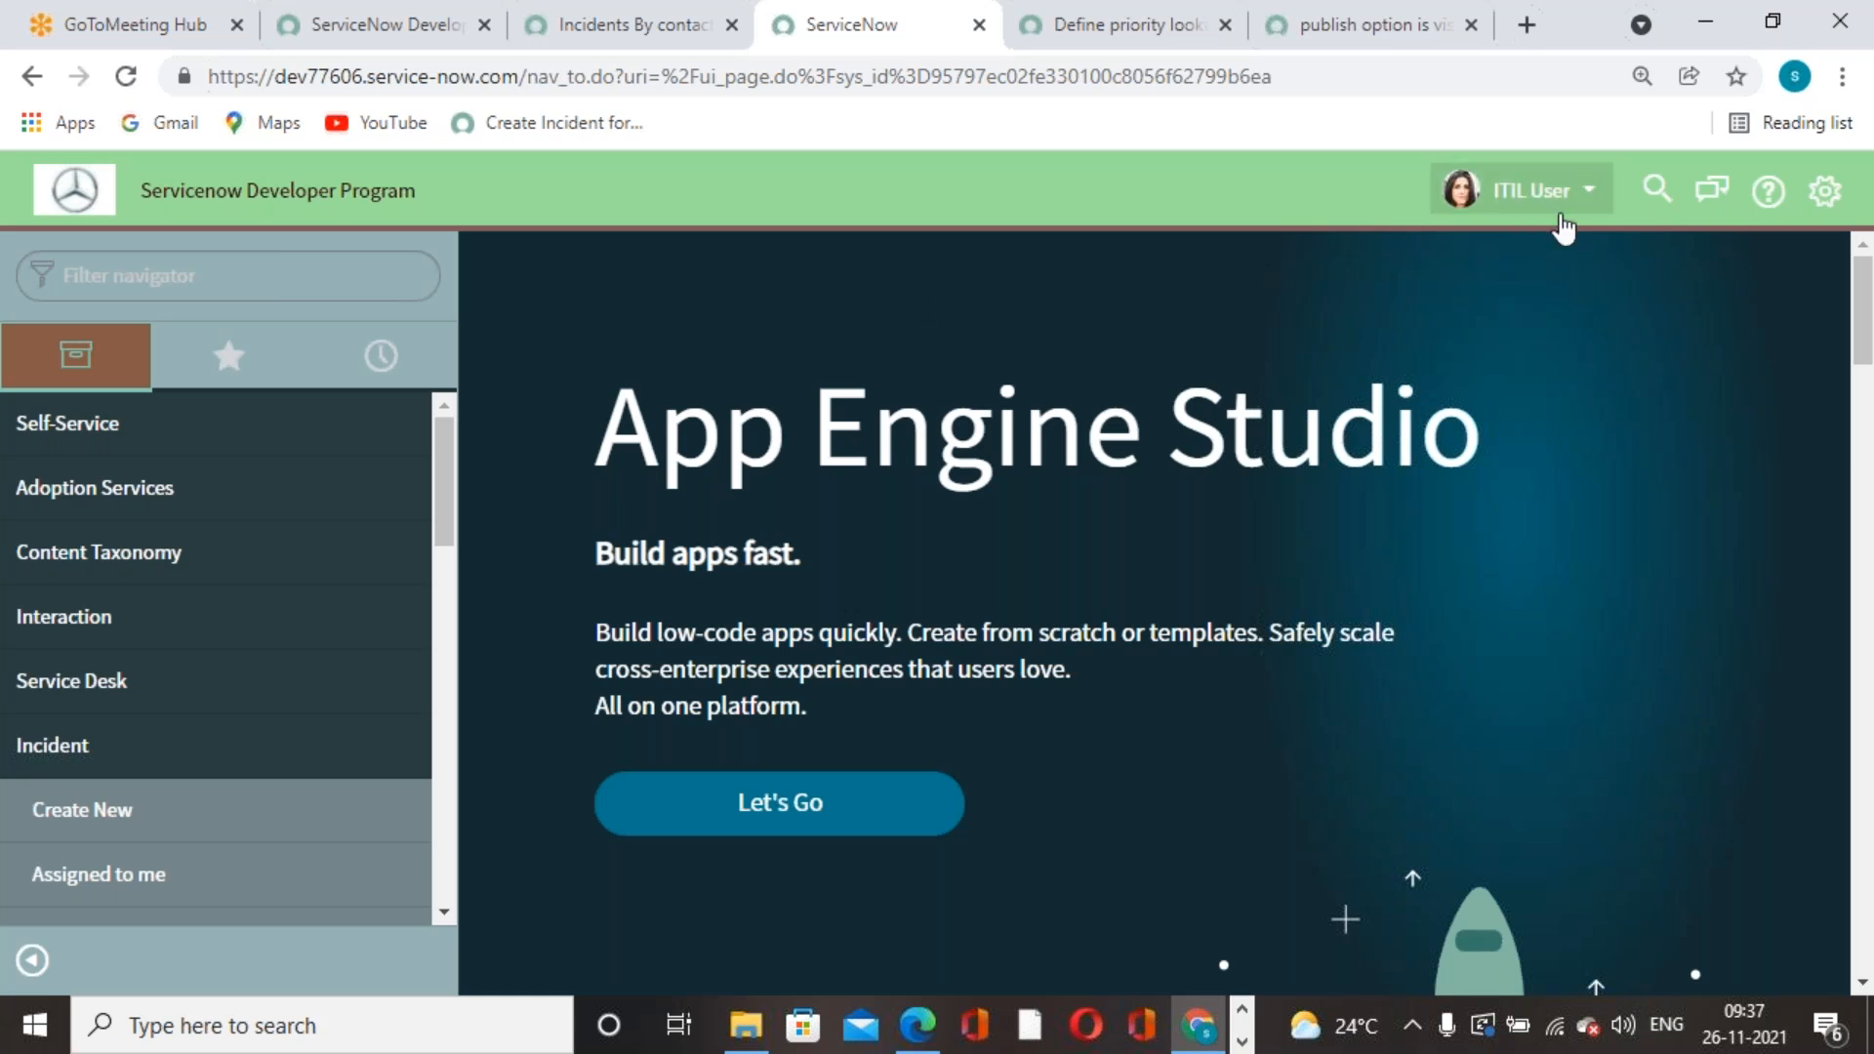
- Filter the navigator by 'report' and open Reports > View / Run on the All tab
click(330, 294)
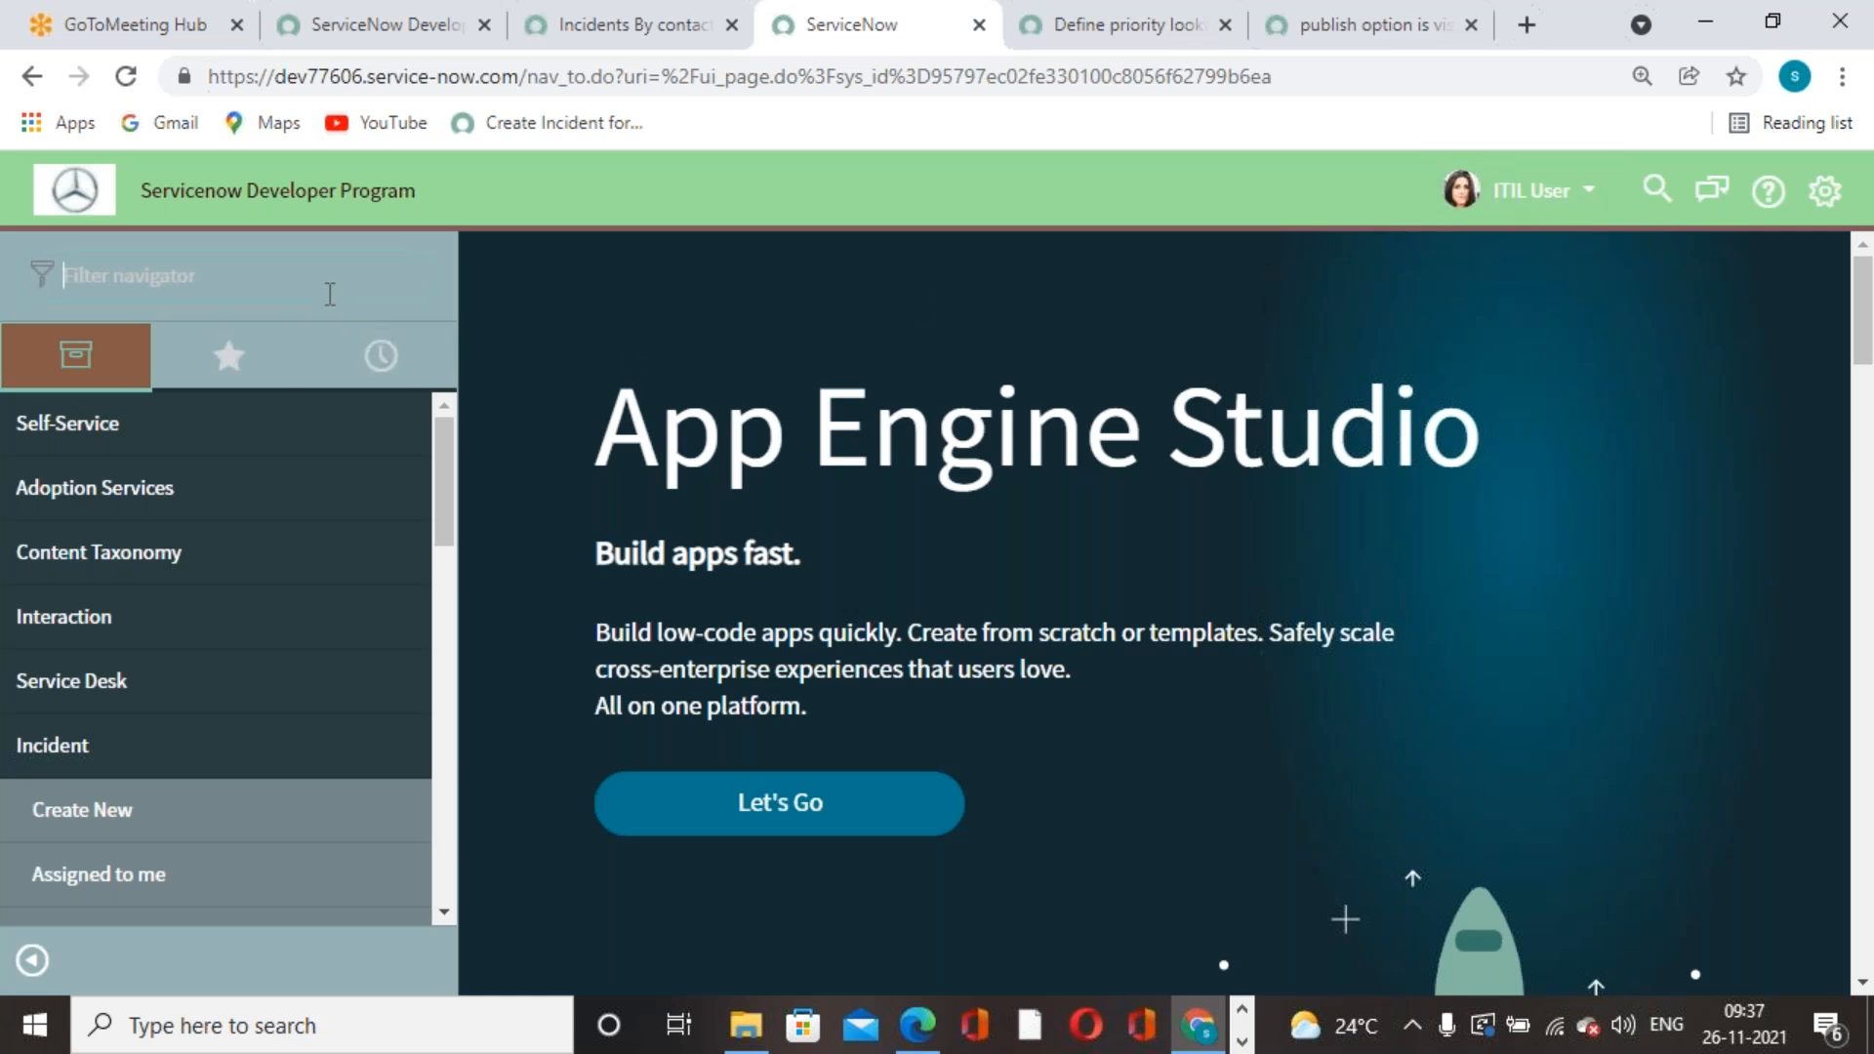
text(report)
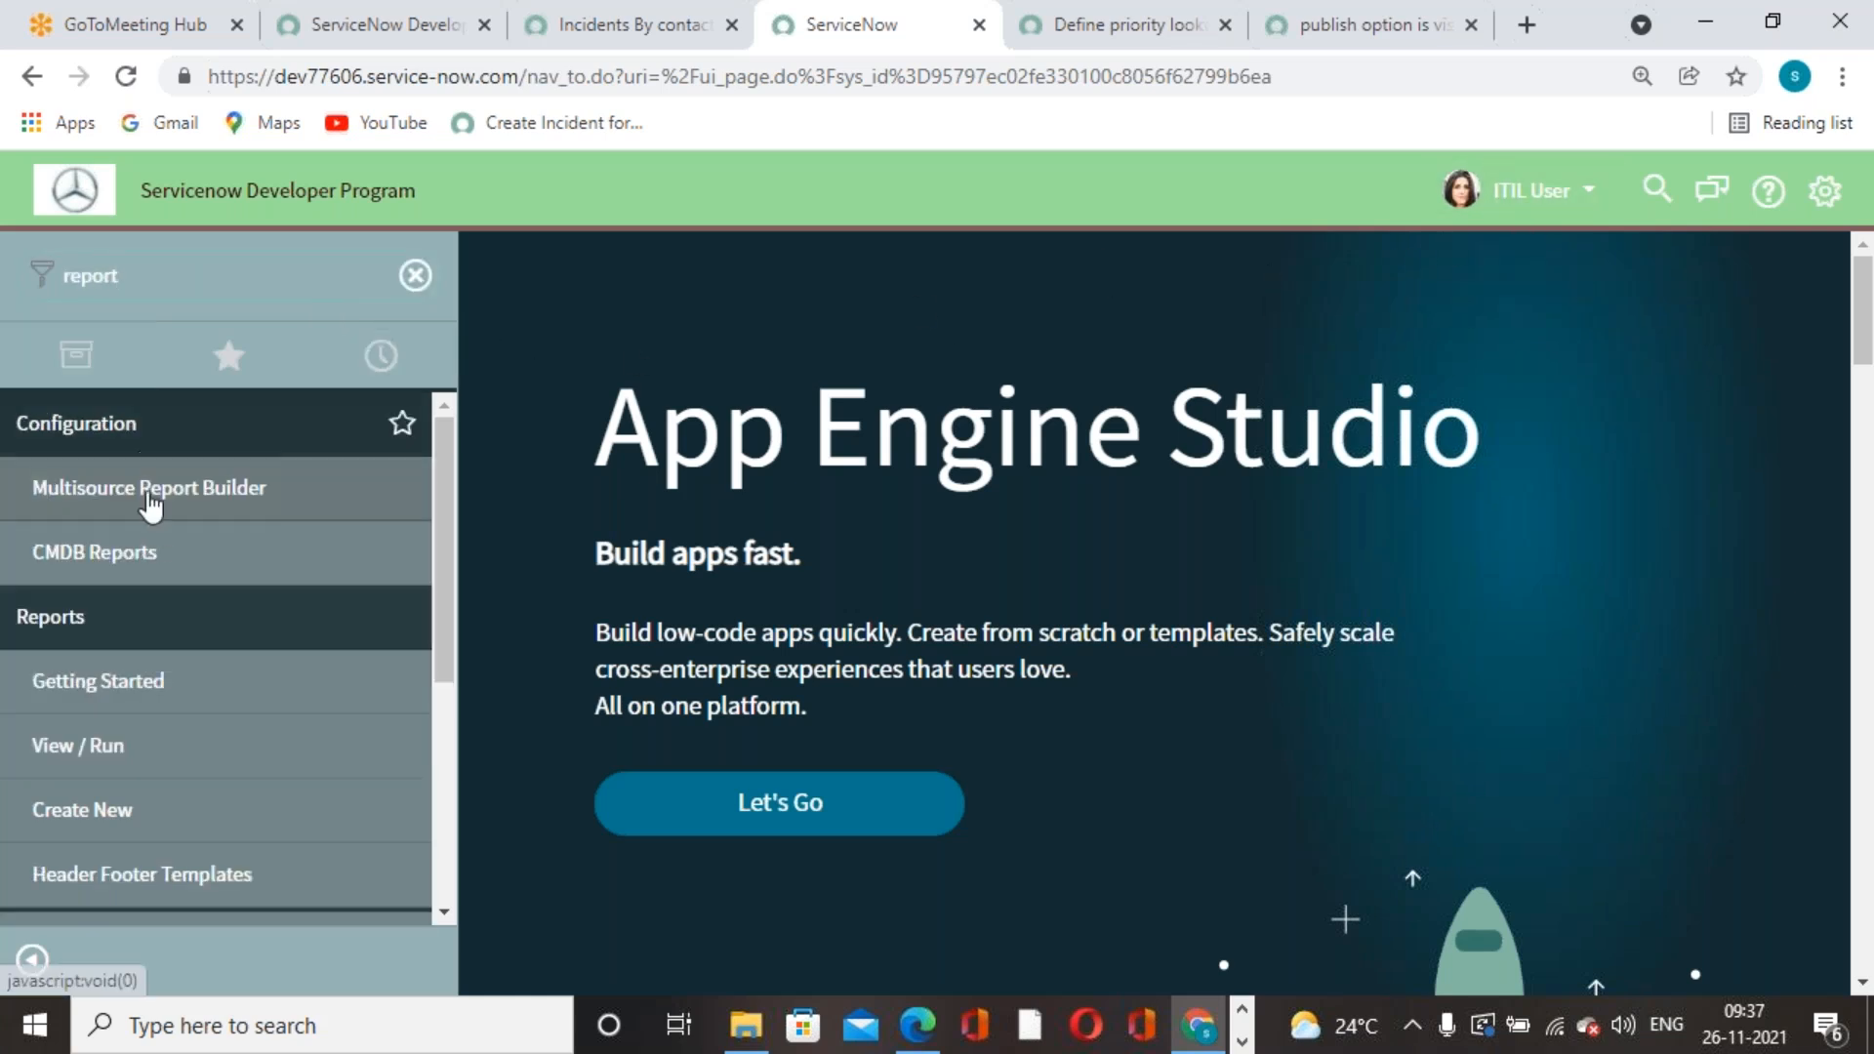
scroll(151, 468, down, 2)
click(115, 615)
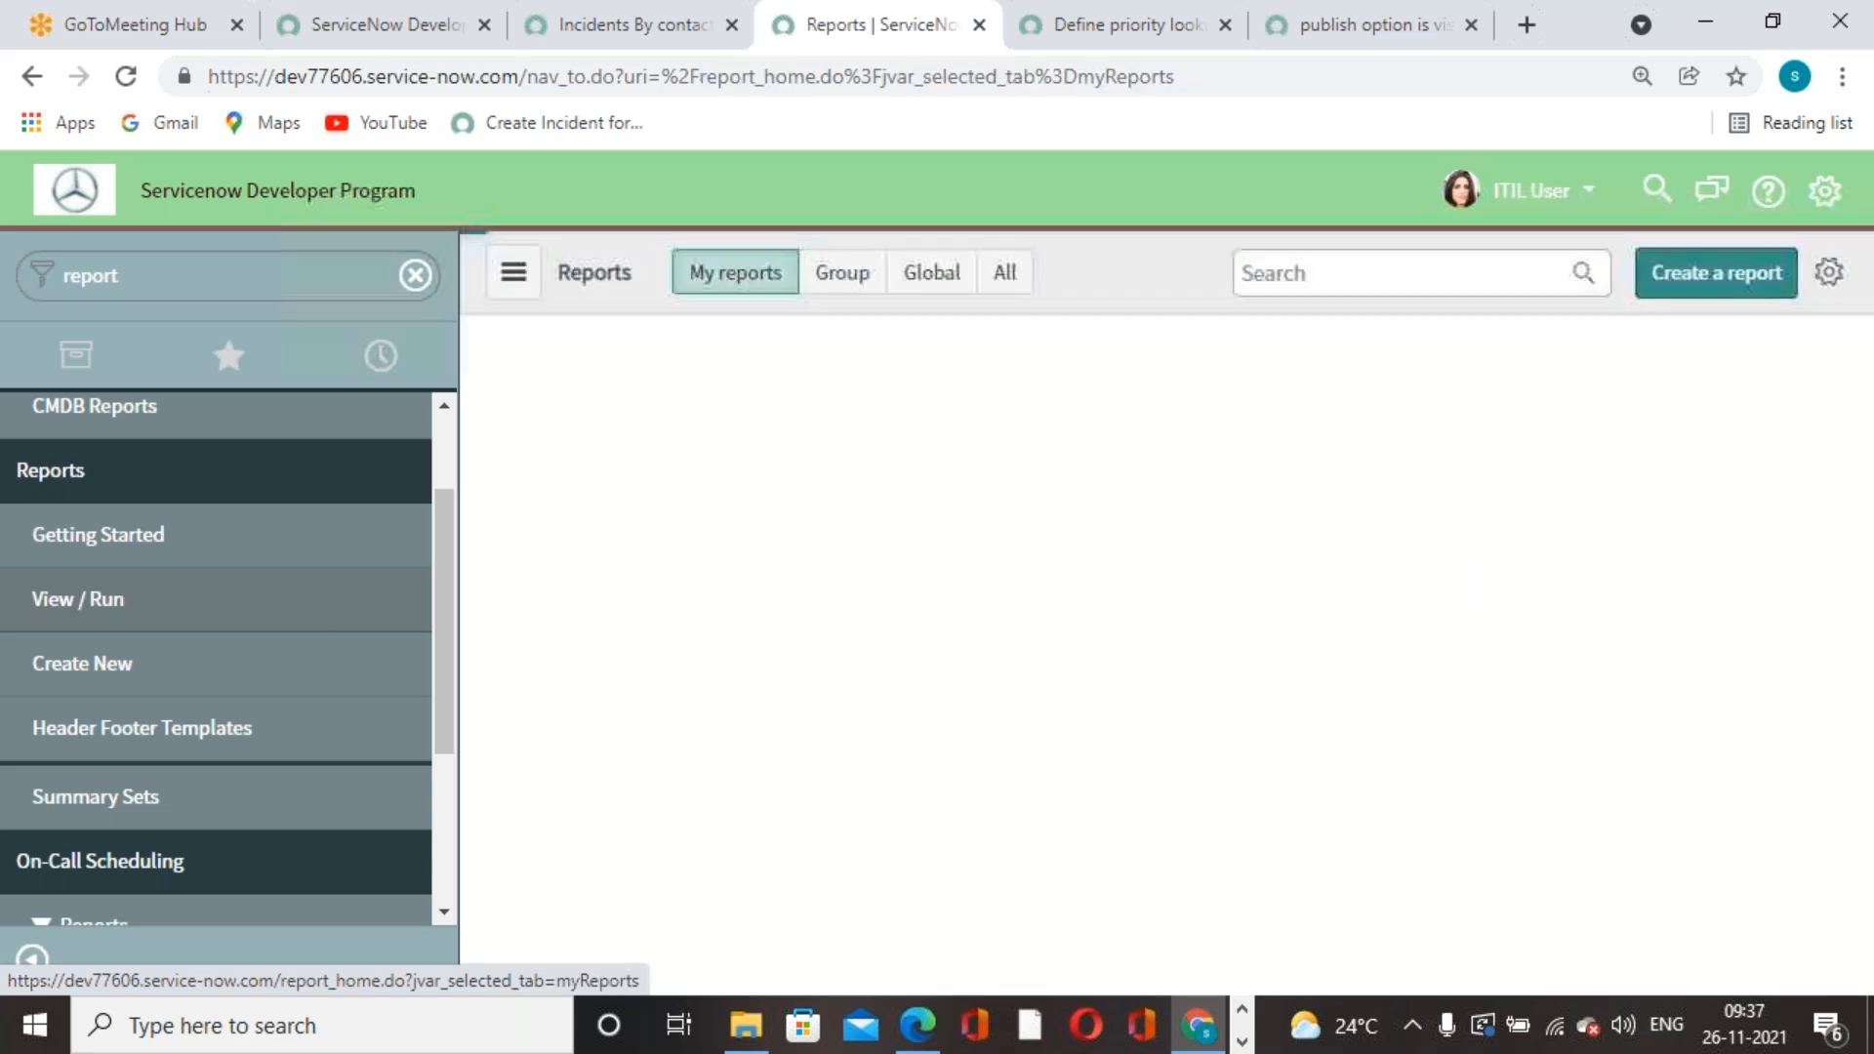
click(1005, 276)
- Search the All reports list for the Incidents By contact type report
click(1280, 273)
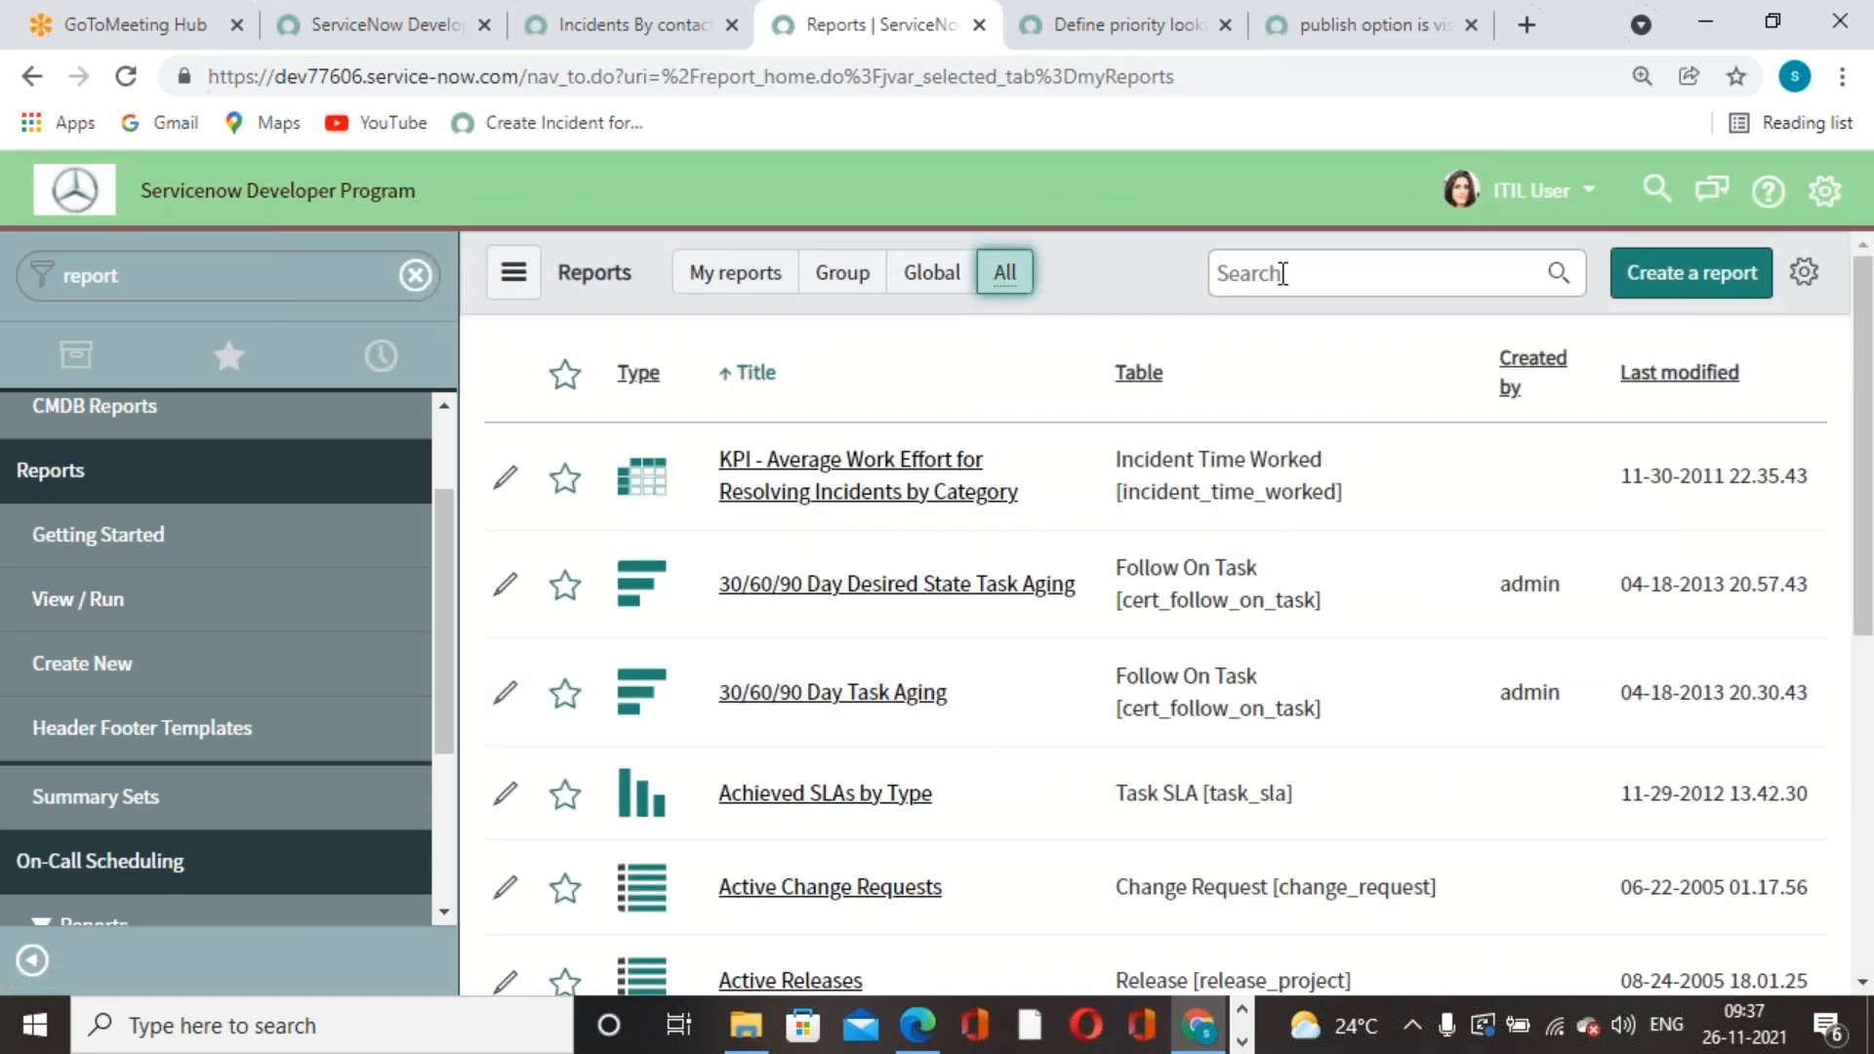
text(inciden)
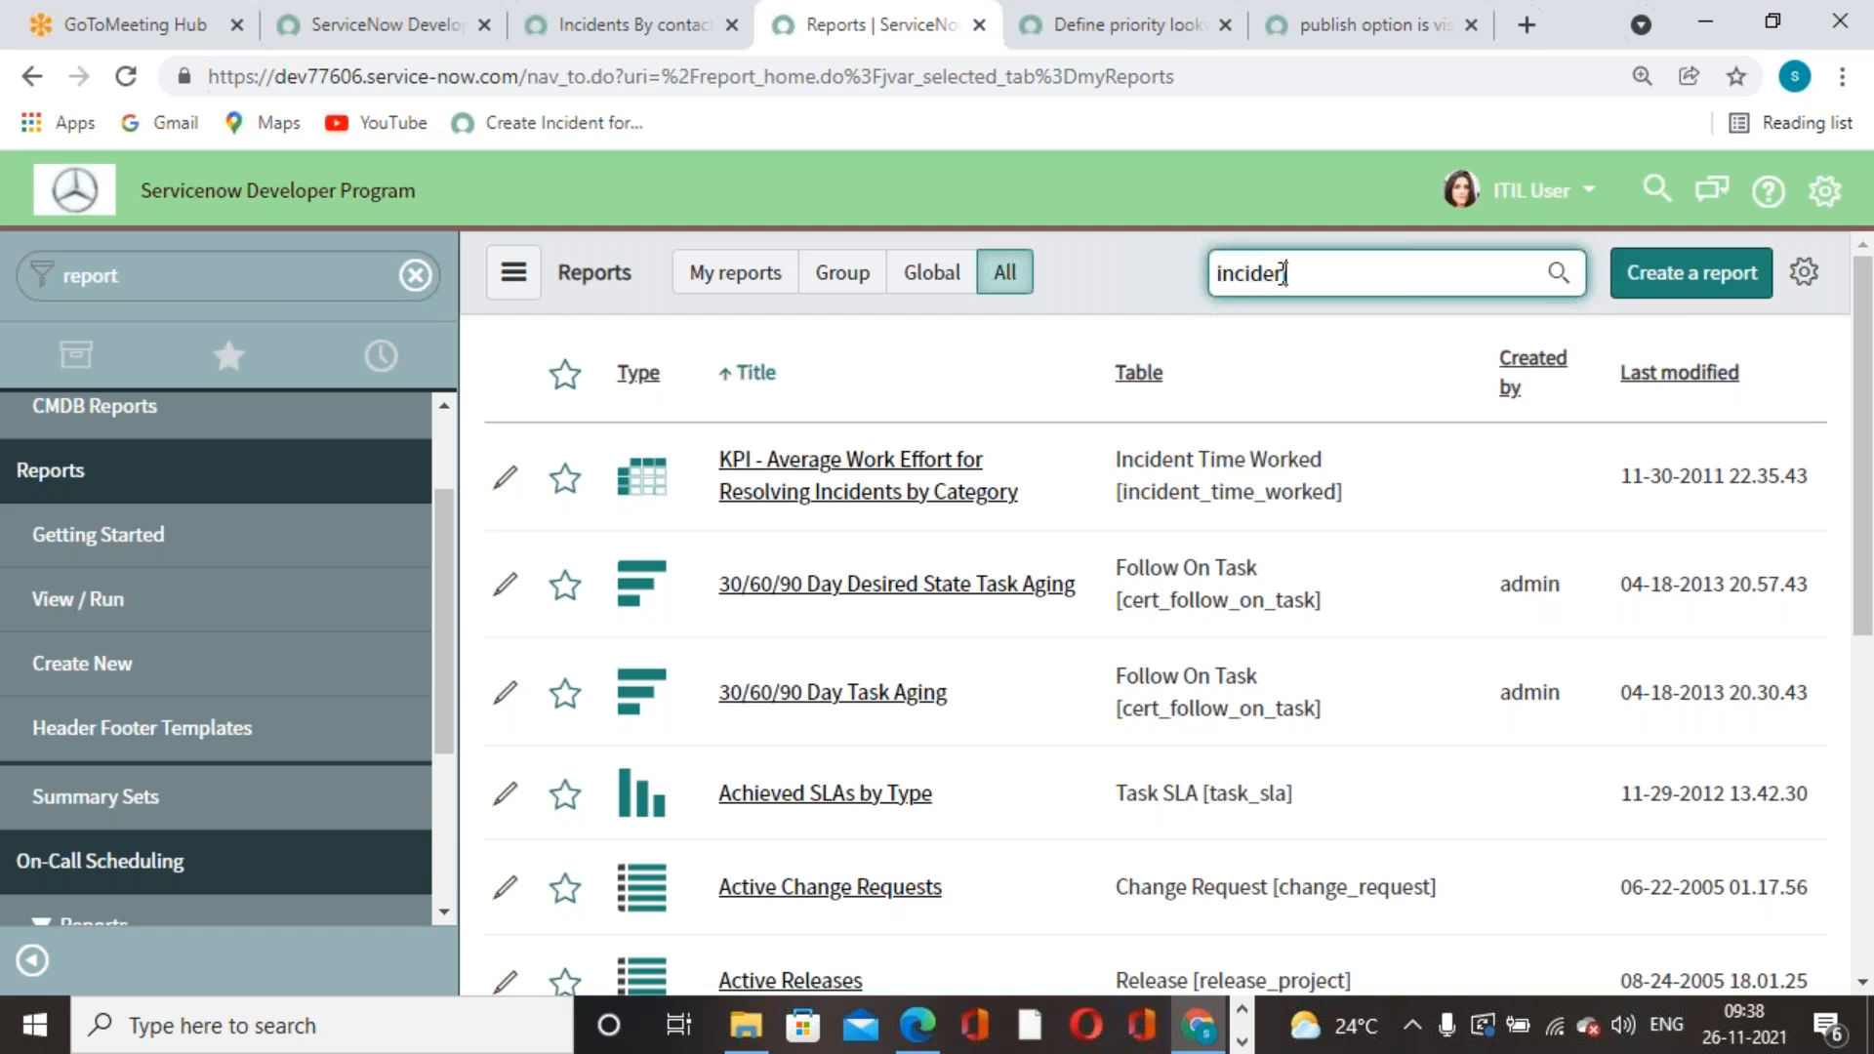
text(t)
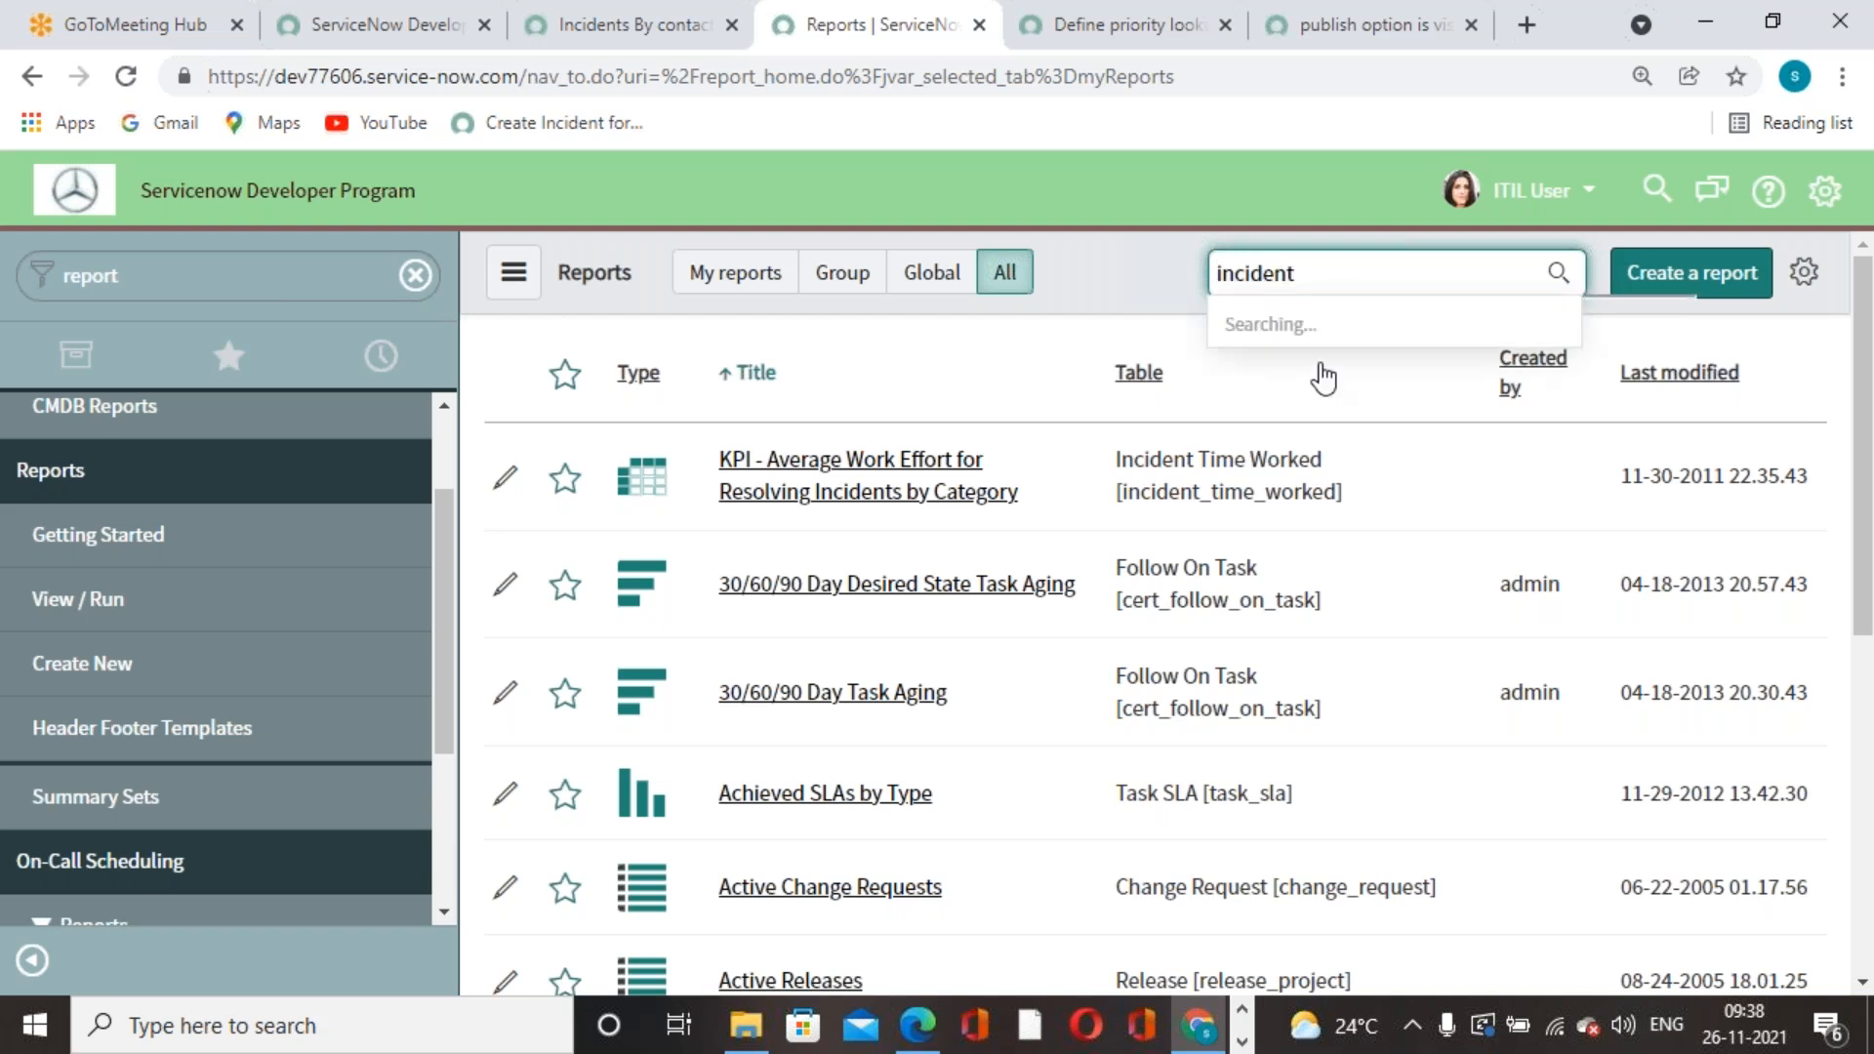
text(s)
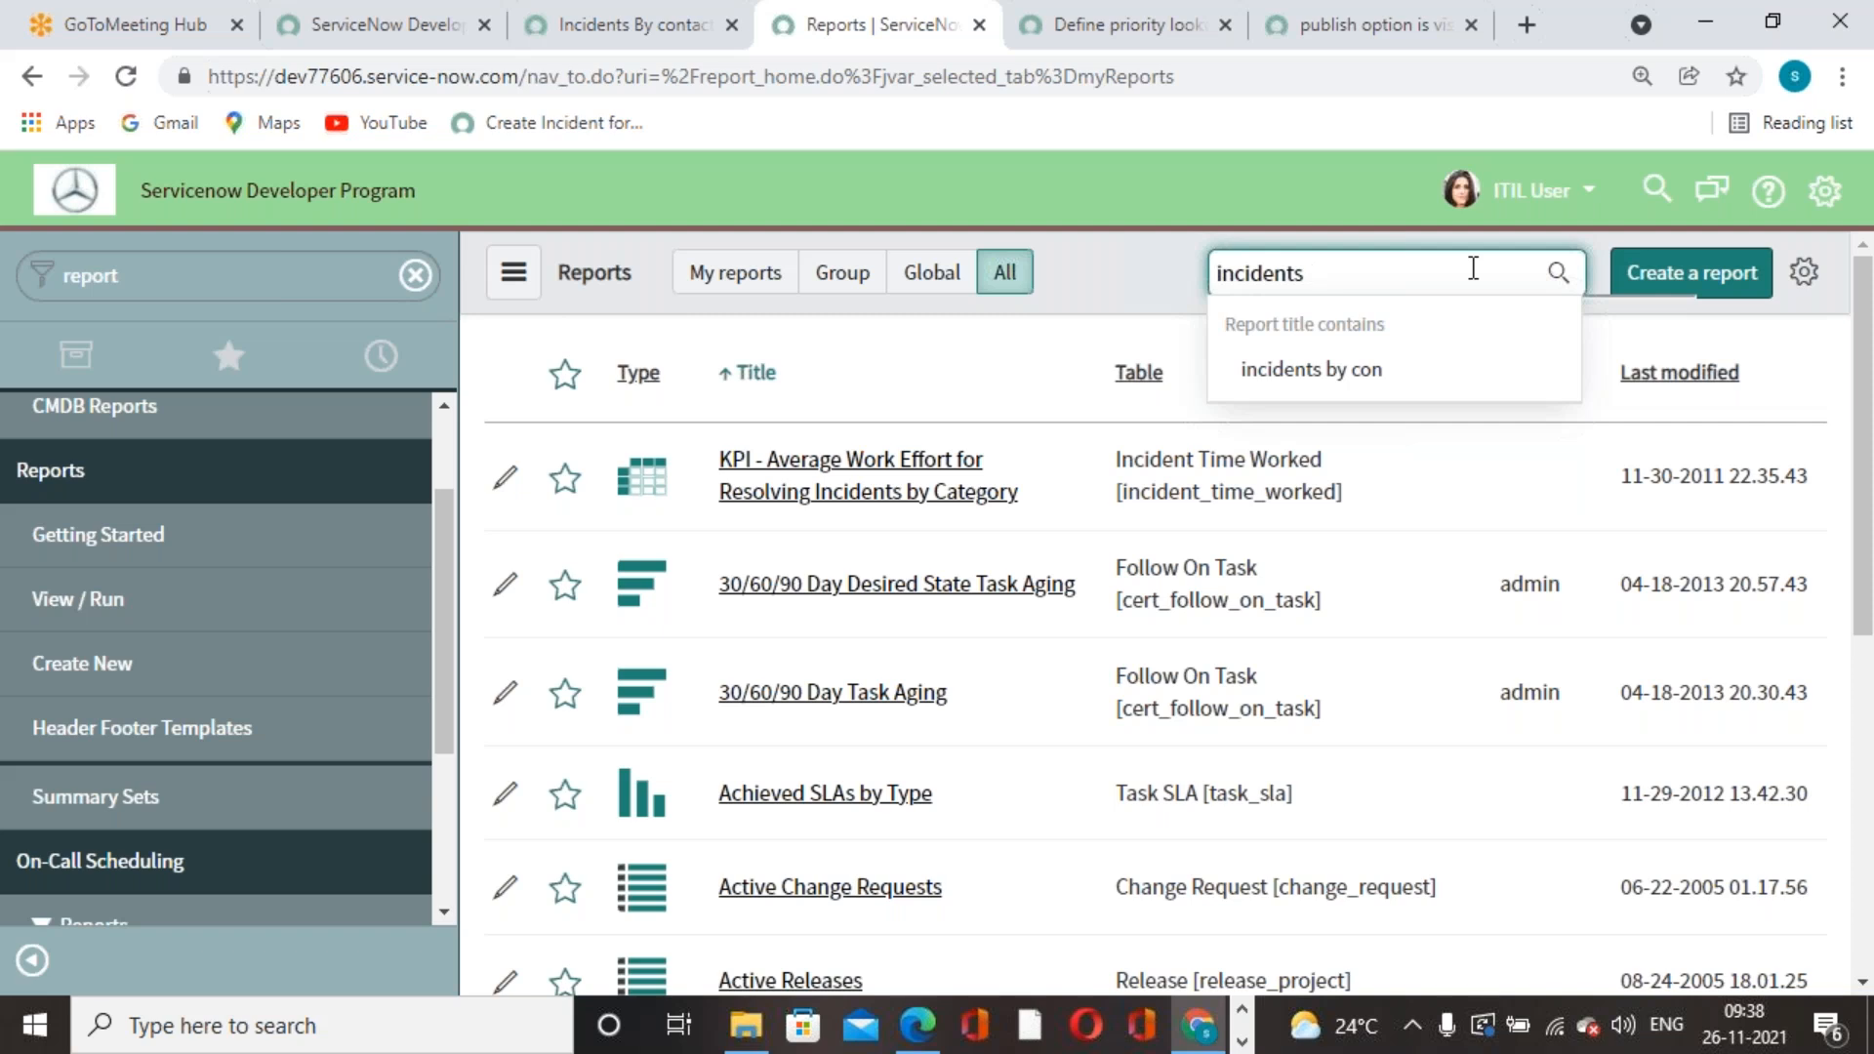
text(c)
key(BackSpace)
key(BackSpace)
key(BackSpace)
key(BackSpace)
key(BackSpace)
key(BackSpace)
key(BackSpace)
key(BackSpace)
key(BackSpace)
key(BackSpace)
text(co)
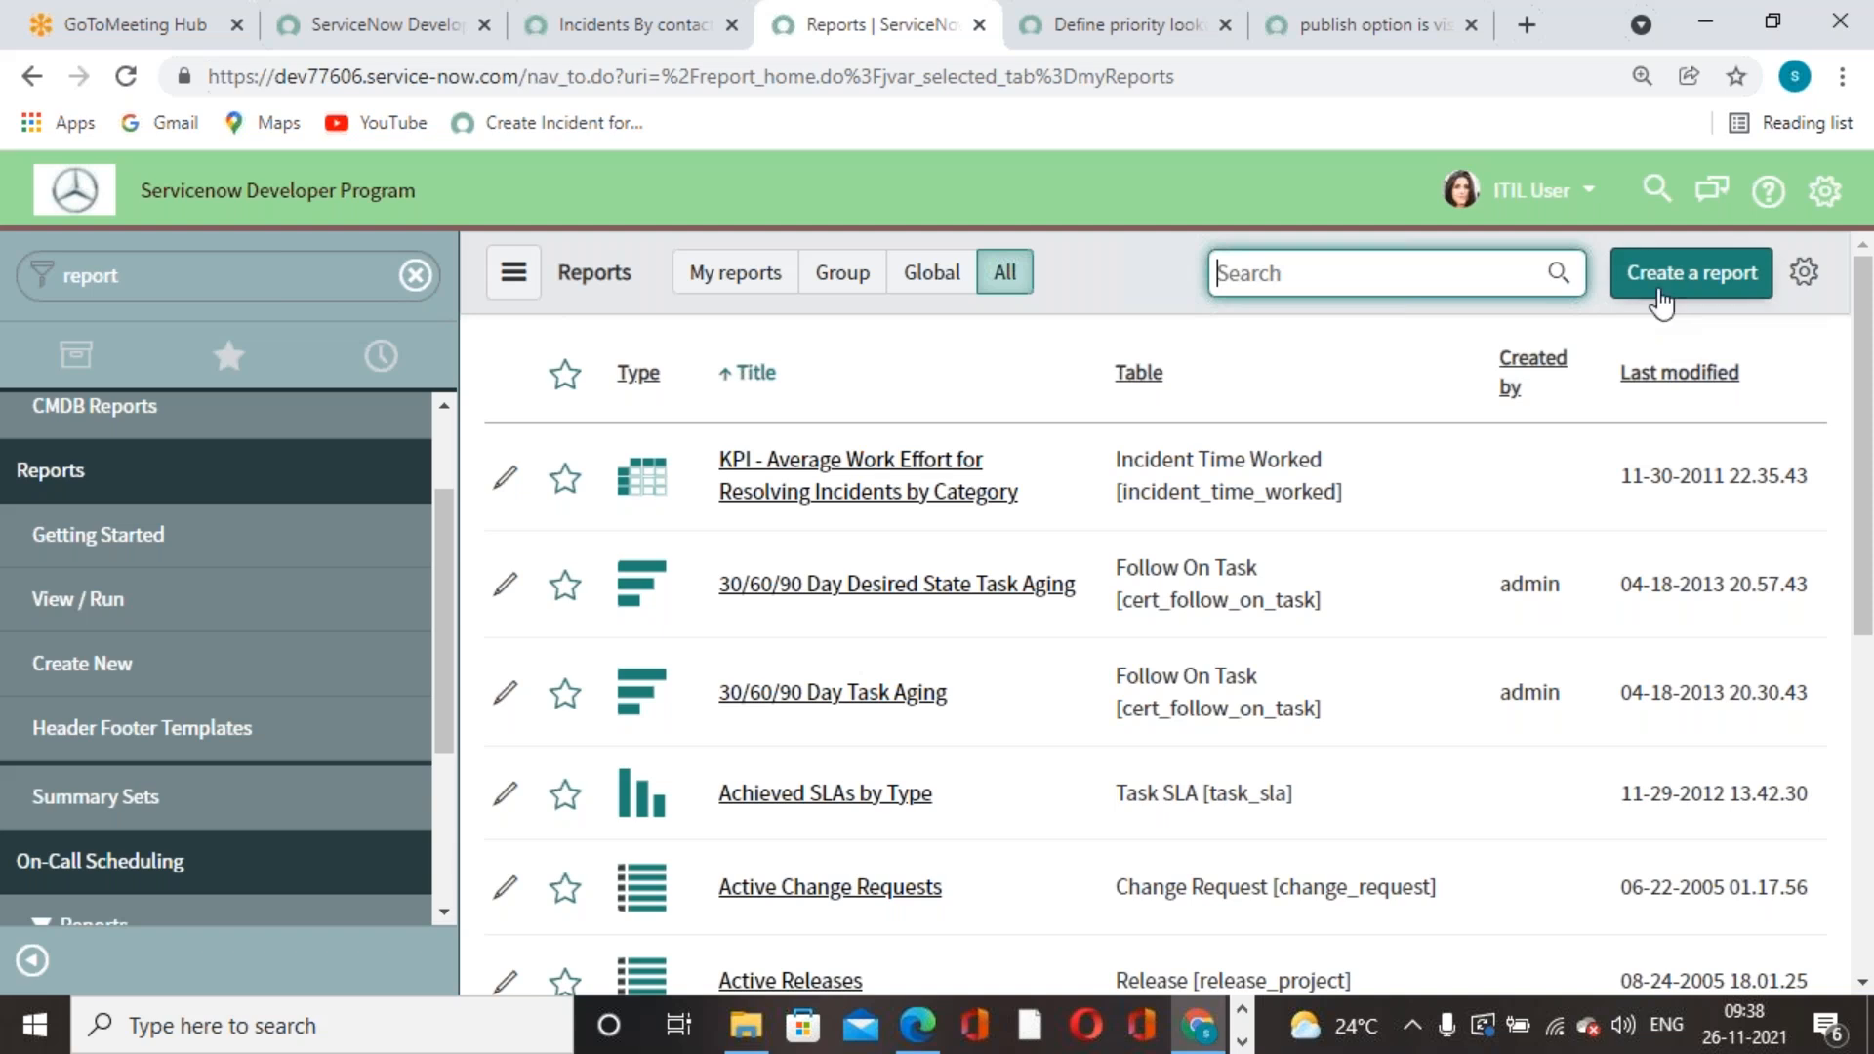
- Glance at the GoToMeeting Hub meeting, then return to ServiceNow's Reports list and reload it
click(104, 41)
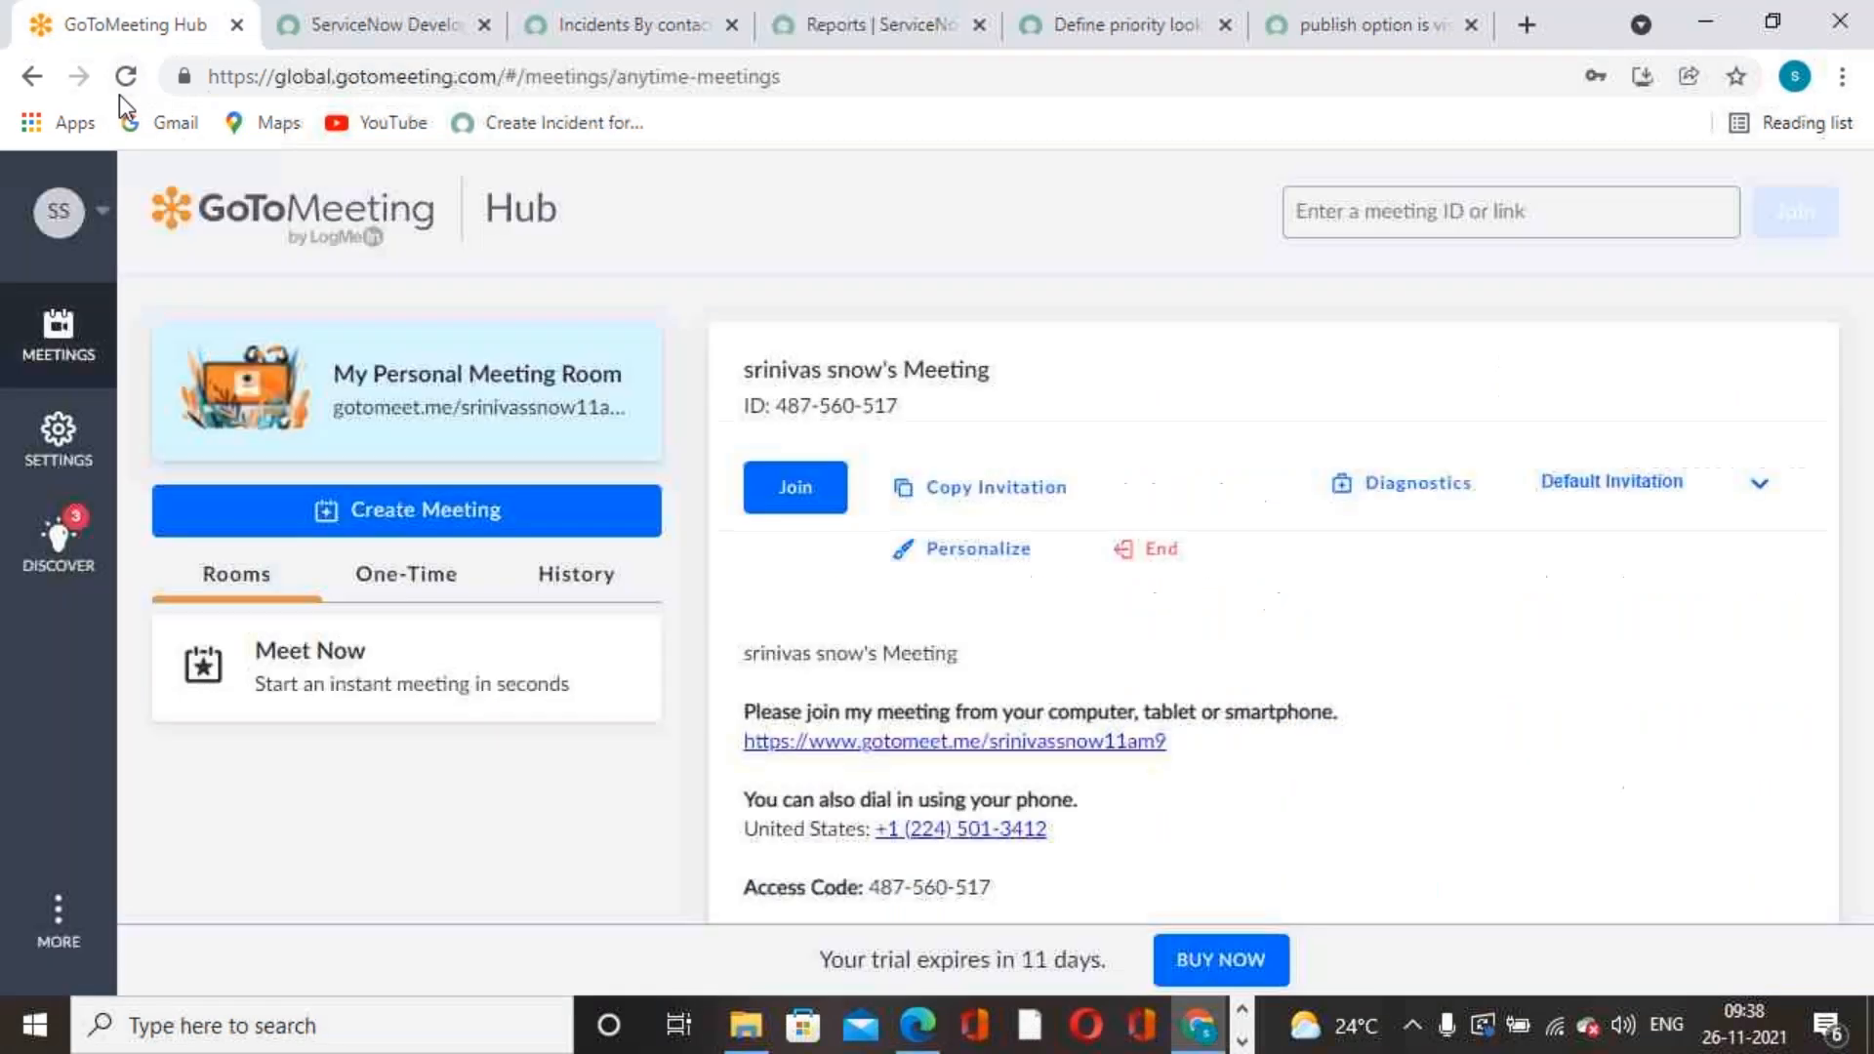
click(747, 45)
click(809, 49)
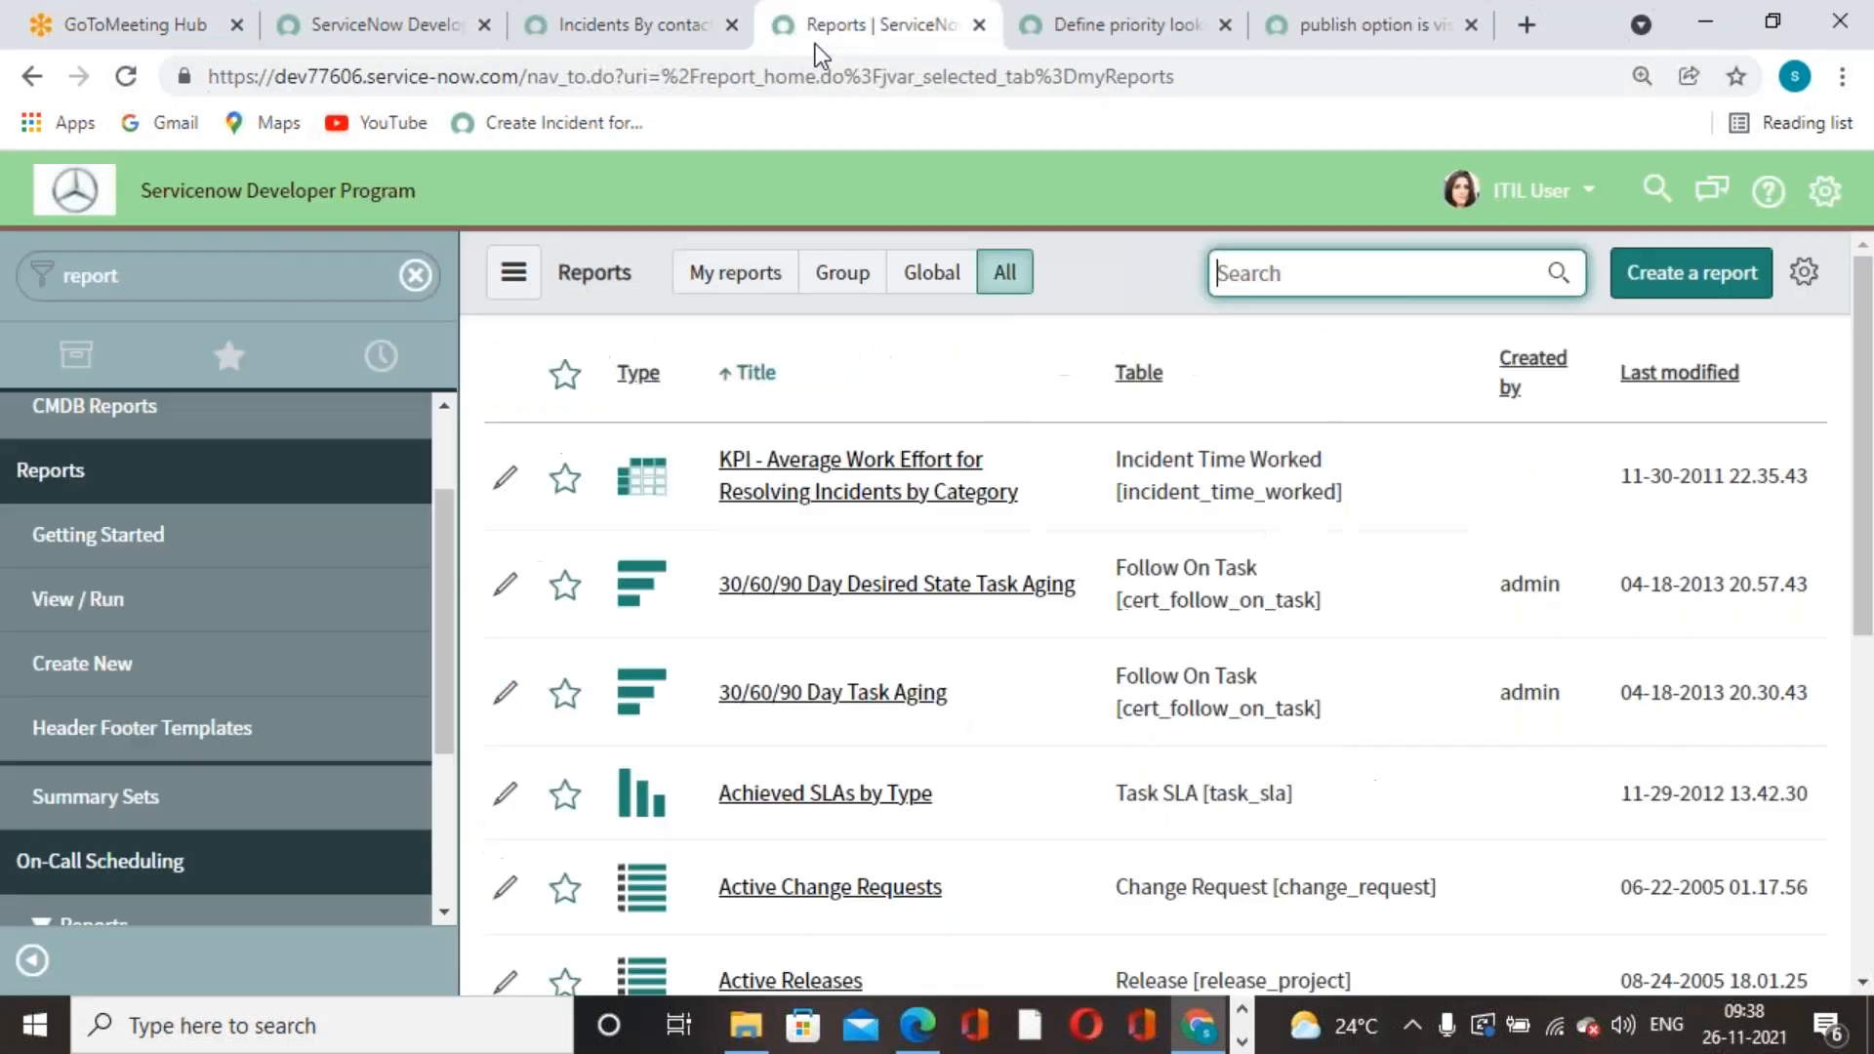
click(125, 76)
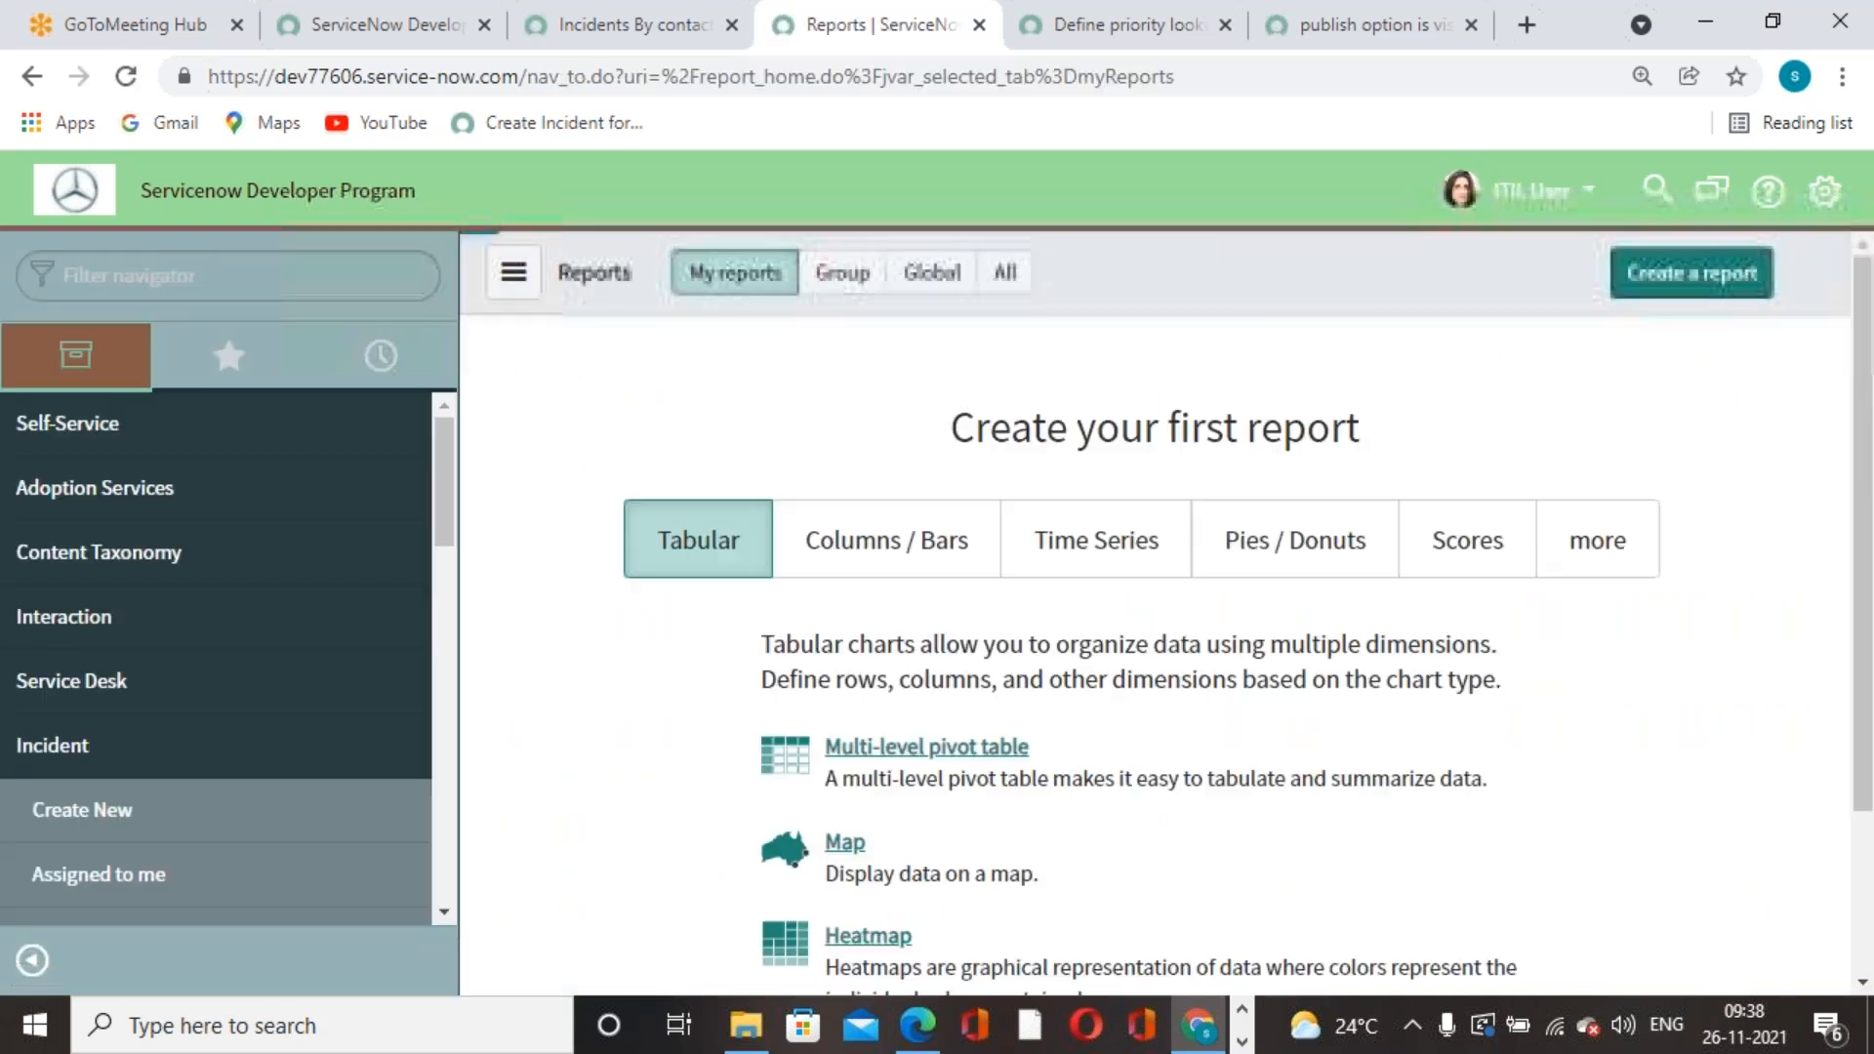
- Show all reports in the list and search it for 'in'
click(193, 267)
click(1005, 272)
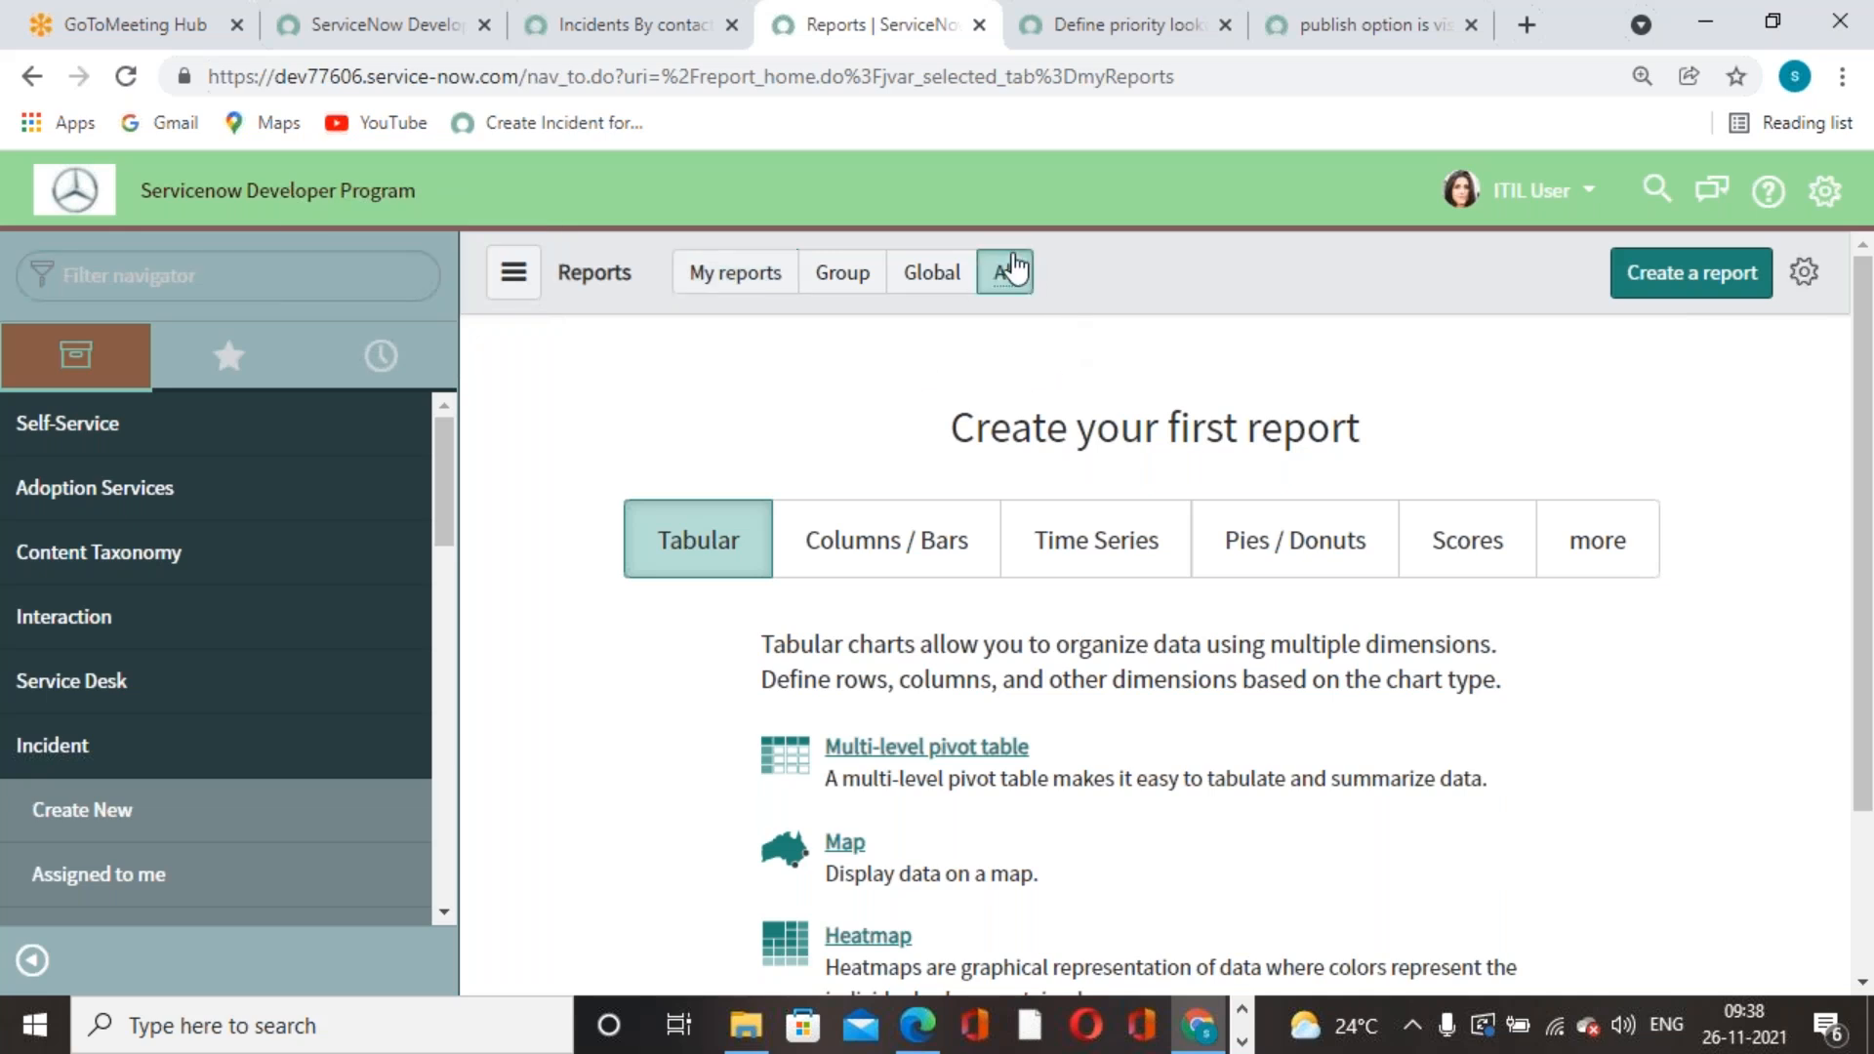
click(1387, 279)
text(incident)
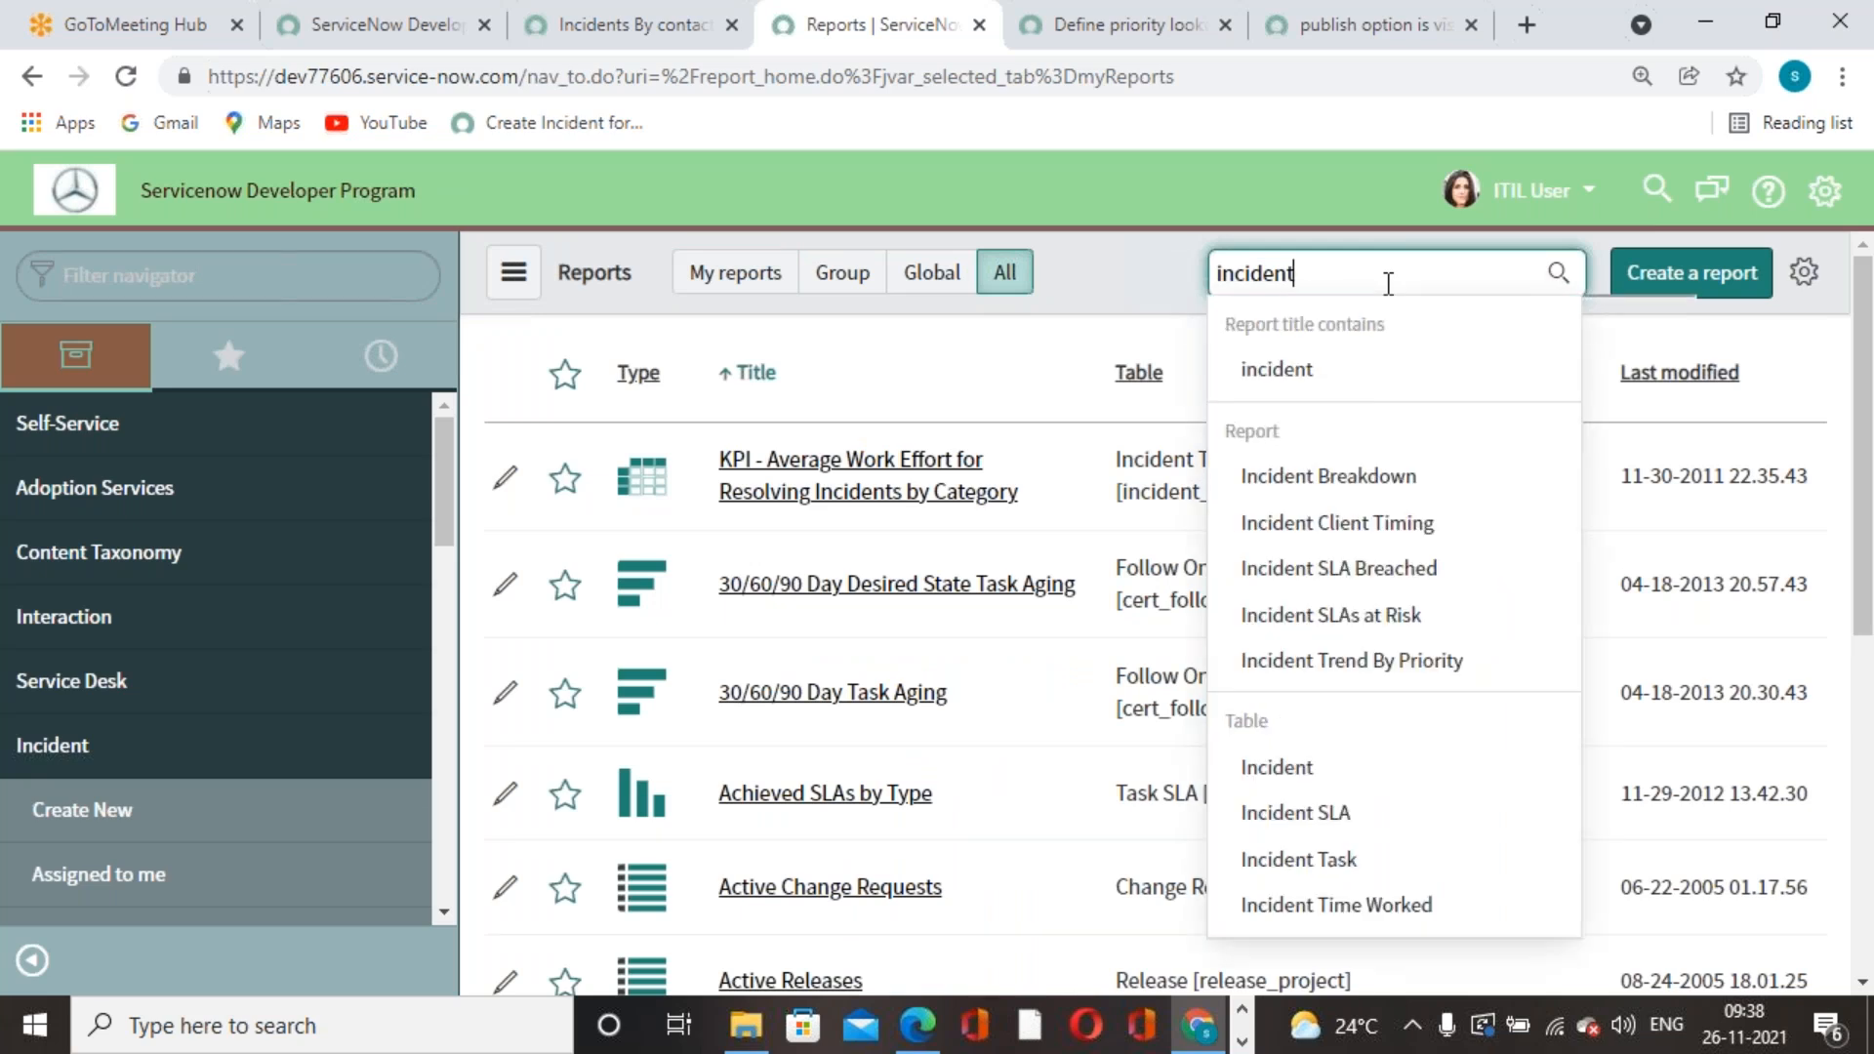
scroll(1420, 588, down, 3)
scroll(1418, 585, up, 3)
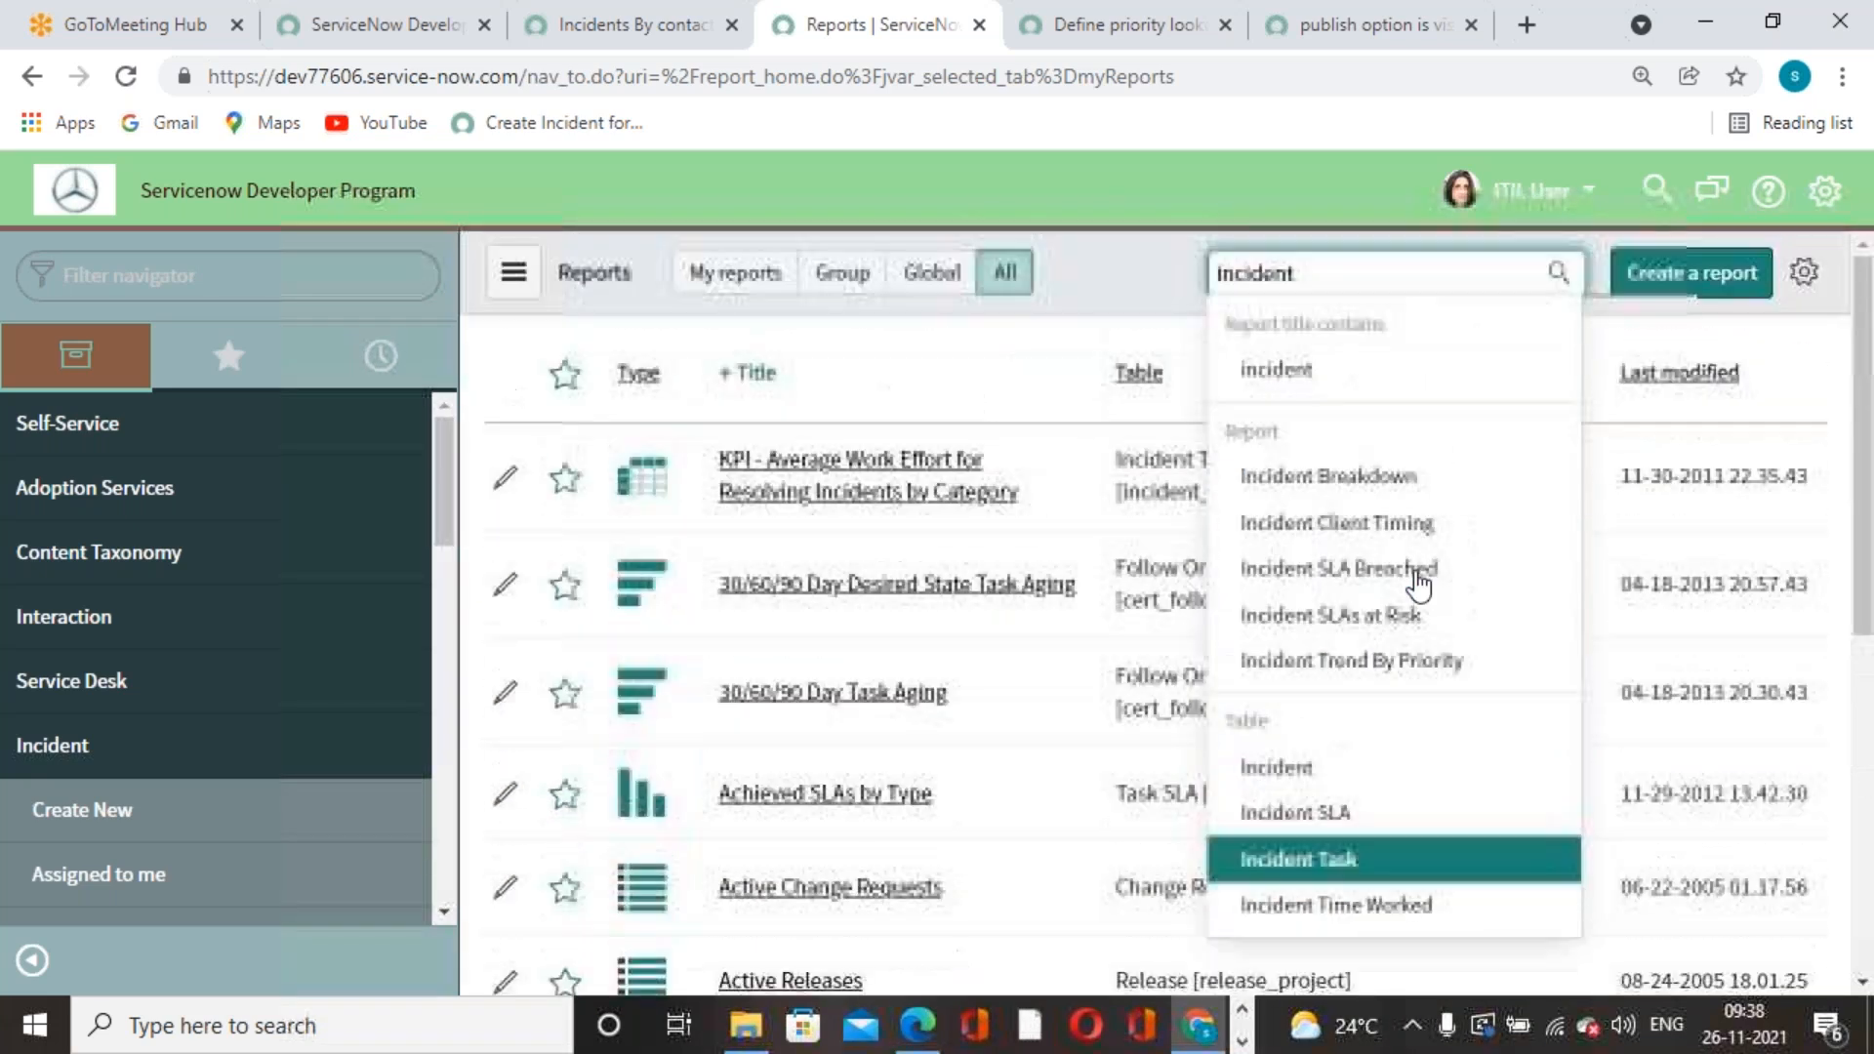
- Back in the 'Incidents By contact type' editor, select the report name and open Sharing
click(610, 49)
click(744, 498)
key(ctrl+a)
key(ctrl+c)
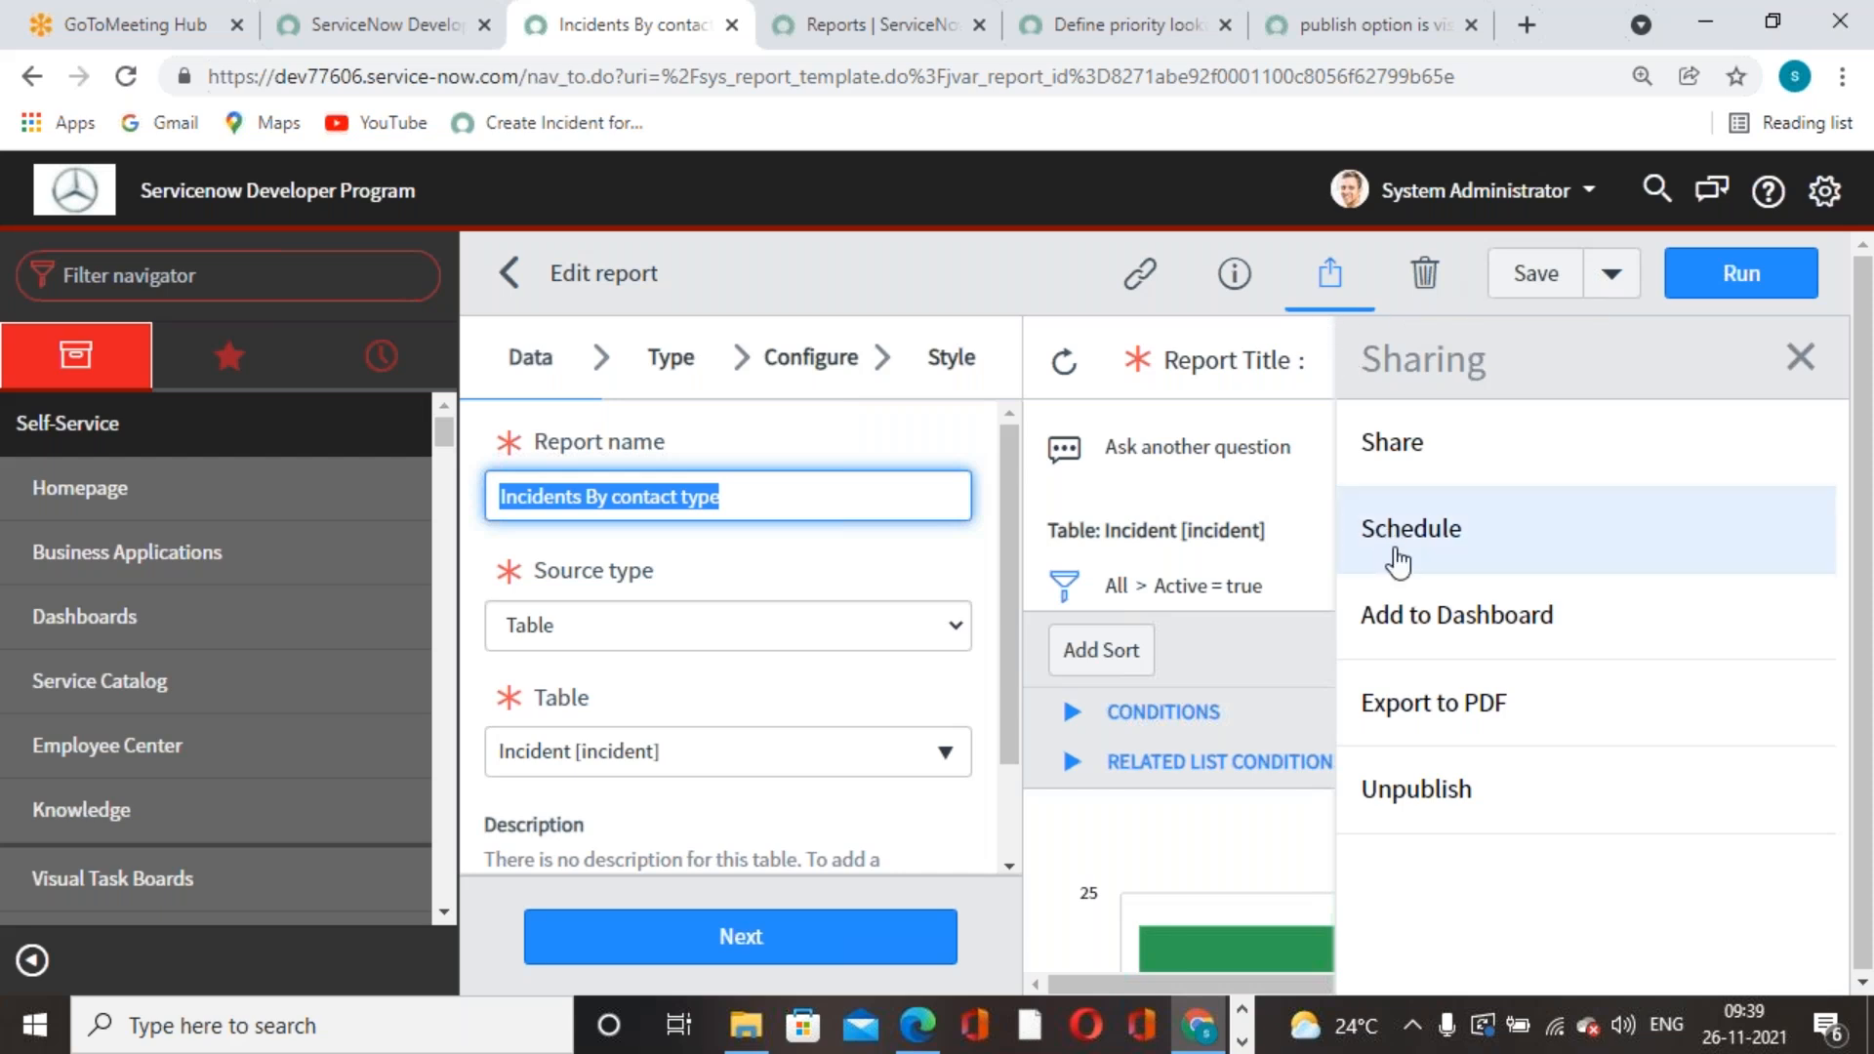
click(1407, 460)
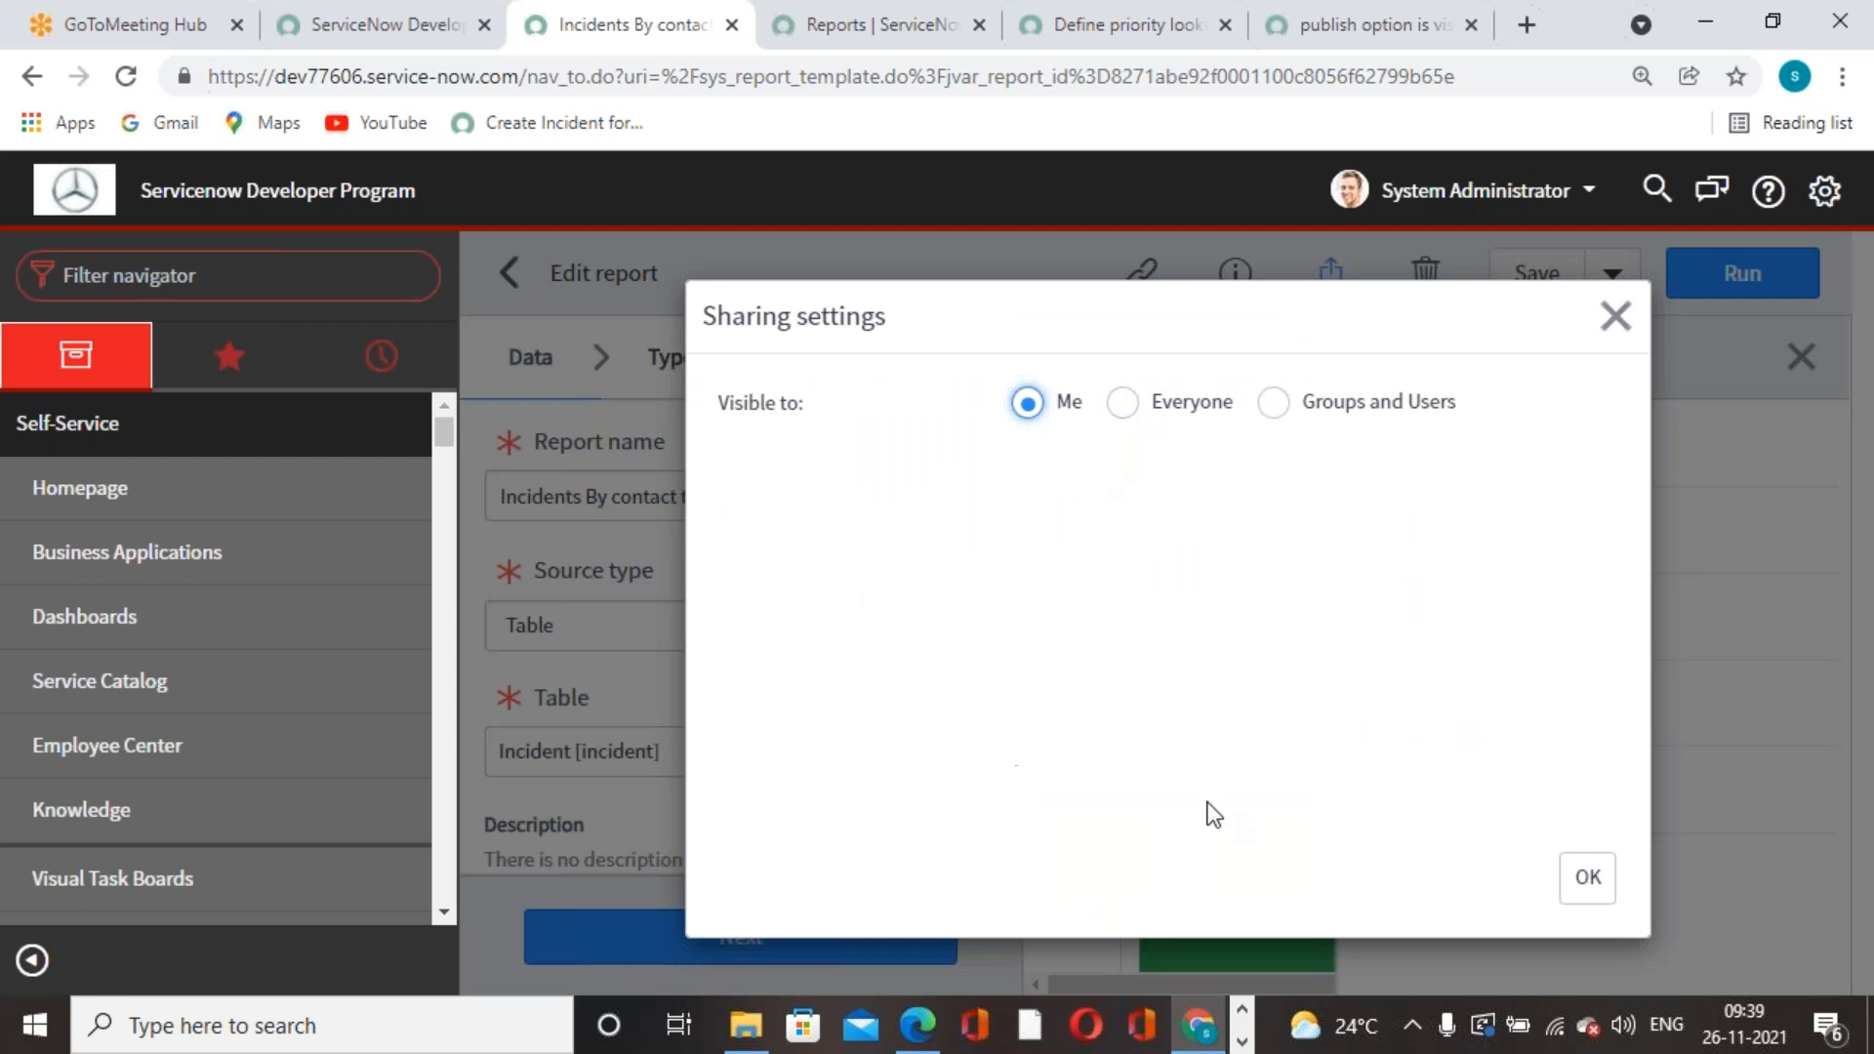
- Set the report visible to Everyone with the public role still required, and apply
click(1122, 403)
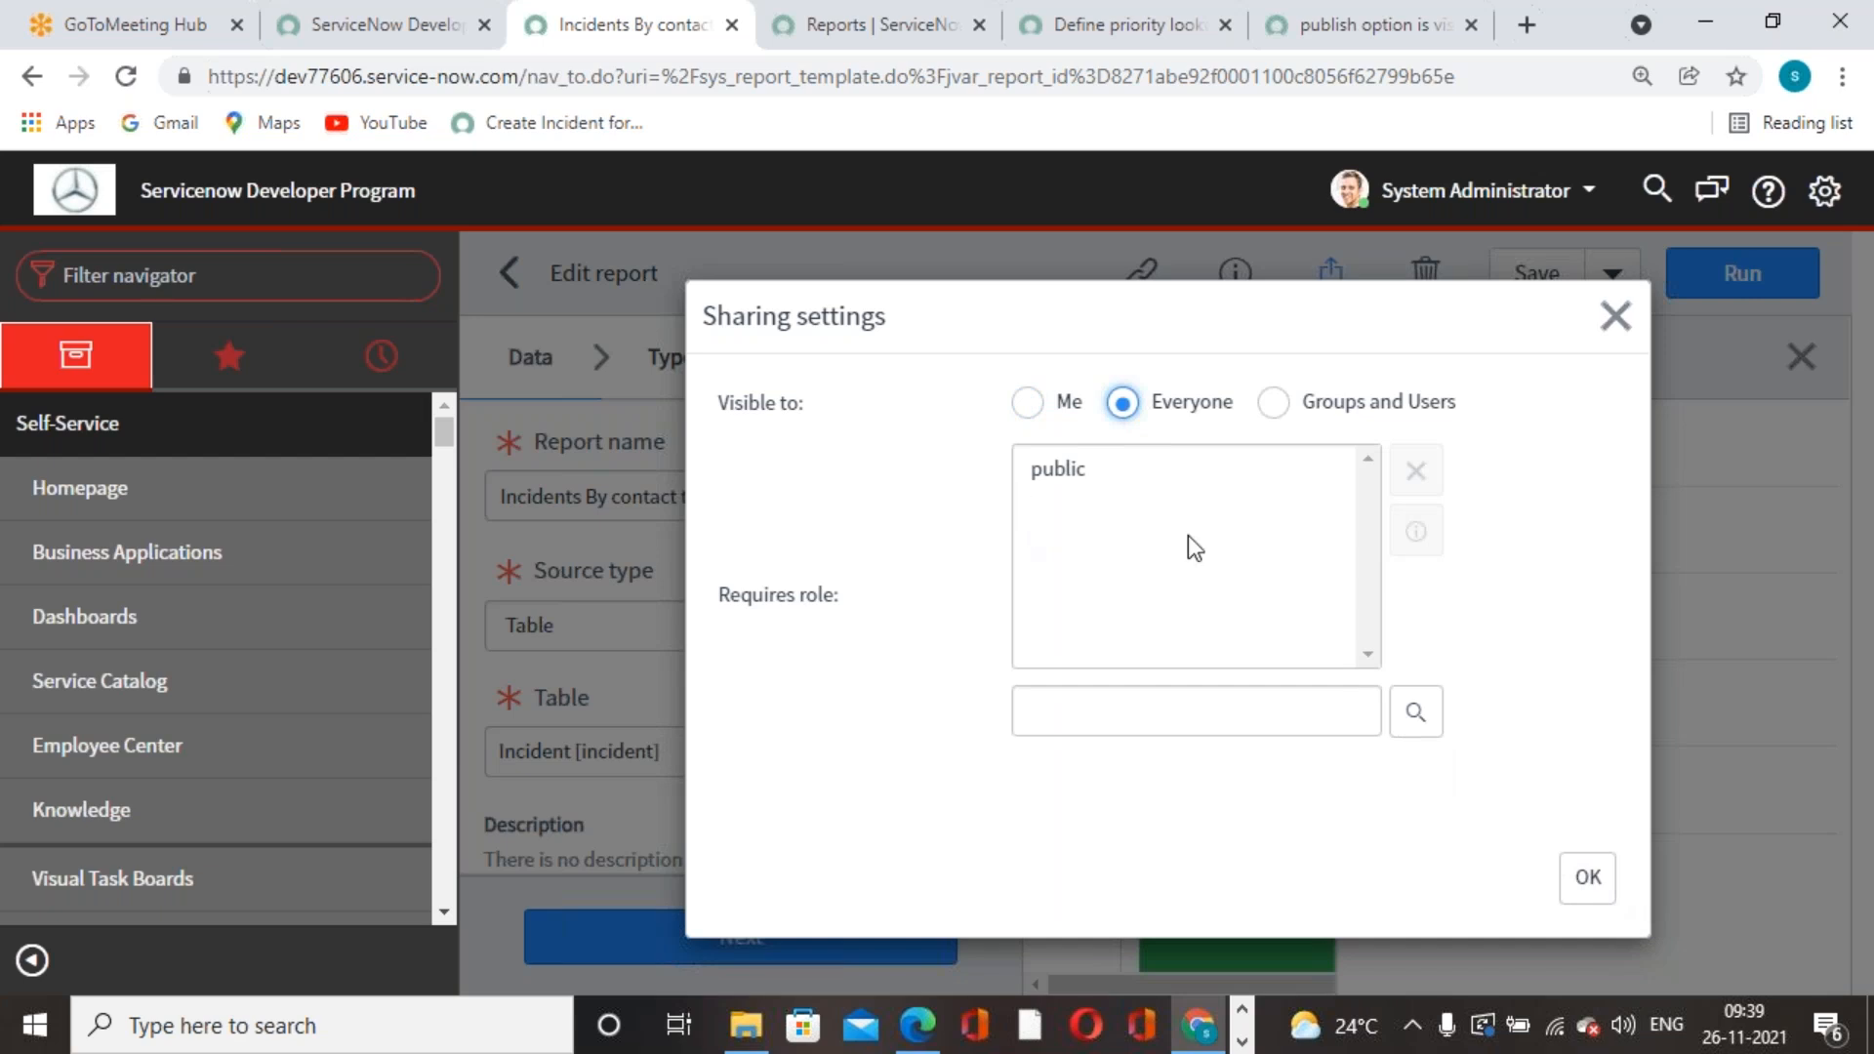
click(1069, 484)
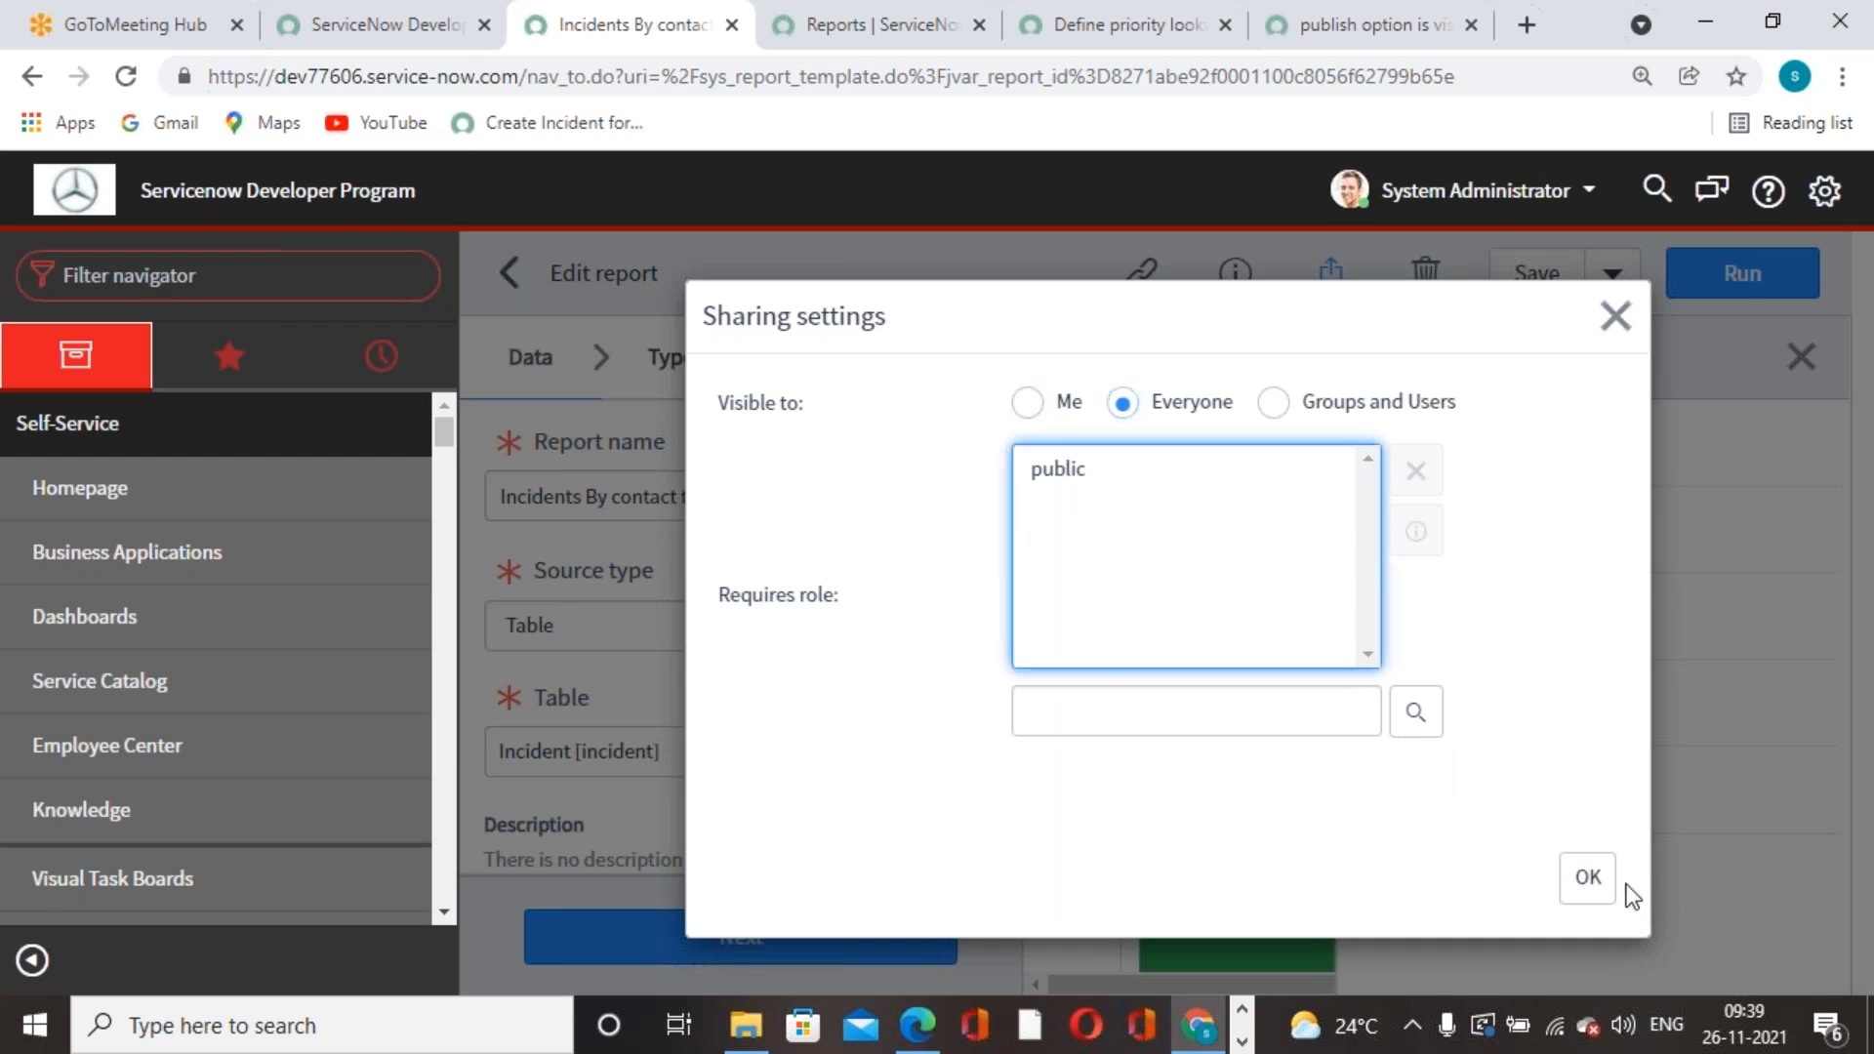
click(1416, 711)
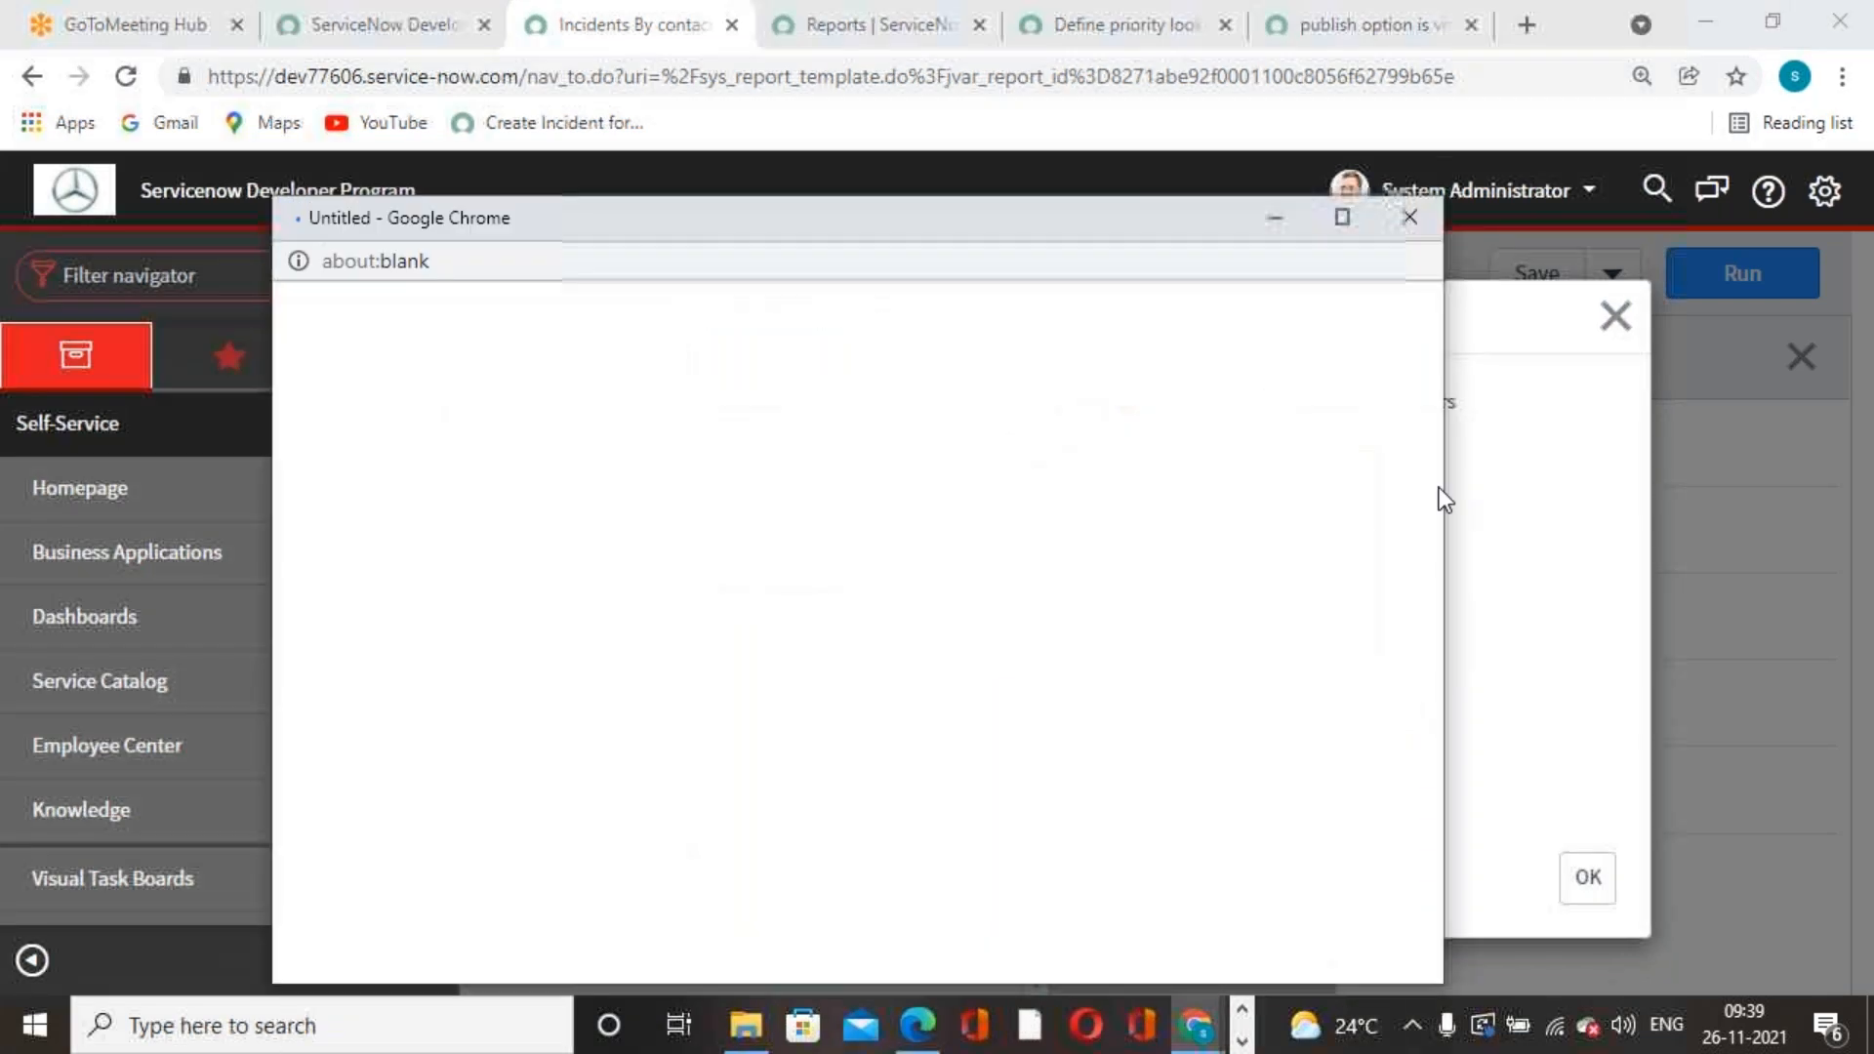
click(1417, 258)
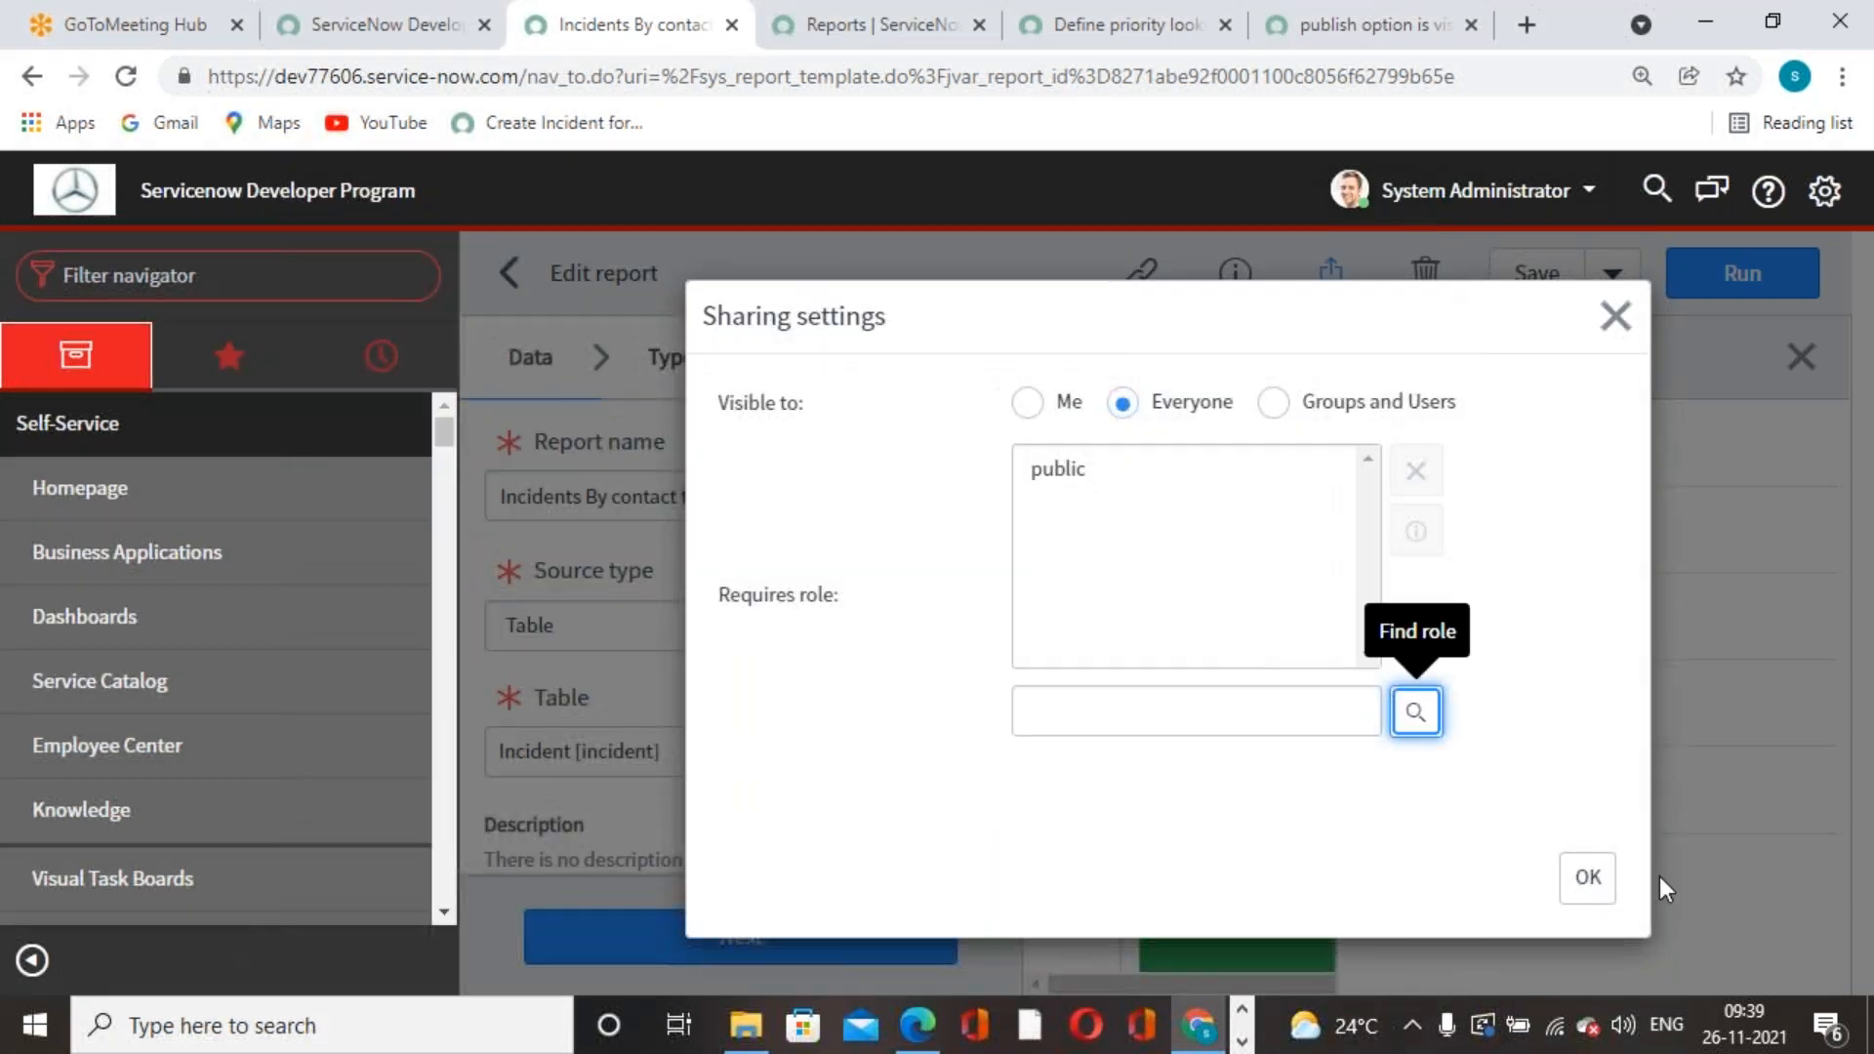
click(1587, 876)
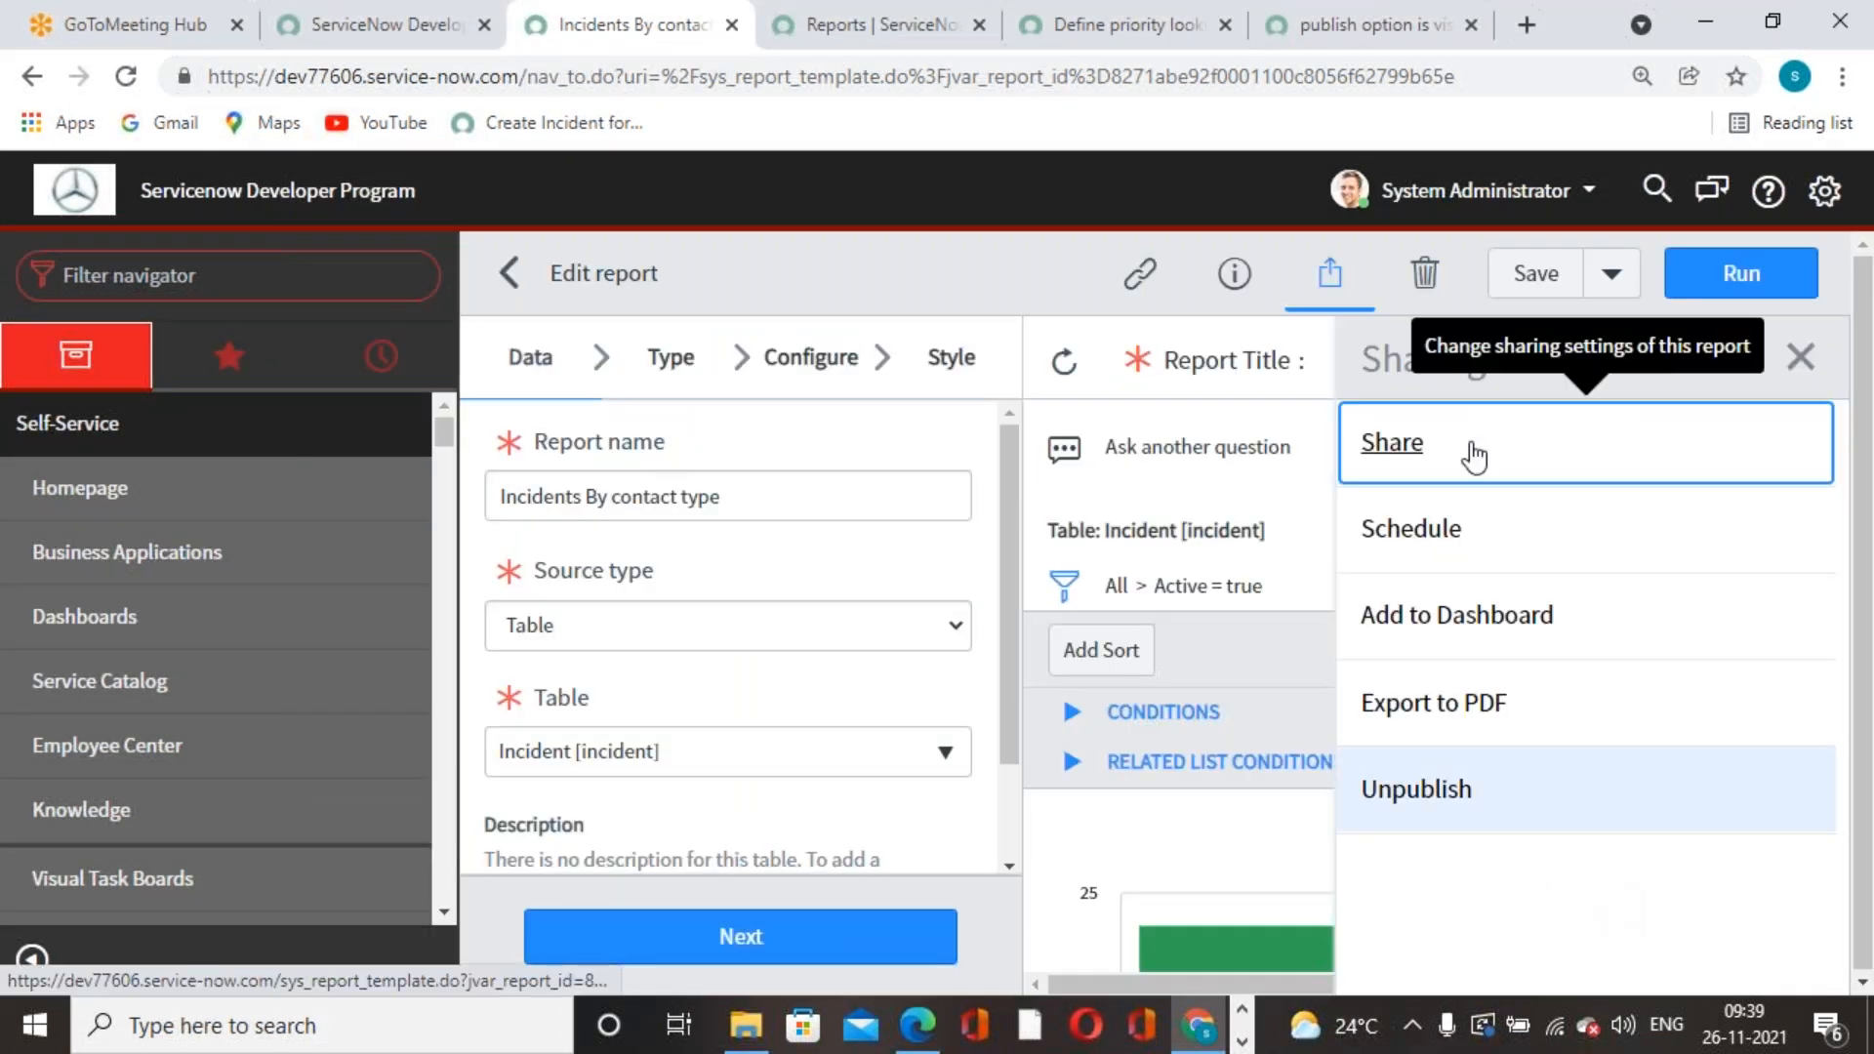
- Reload the ITIL user's Reports list, show All, and search the pasted report name
click(876, 47)
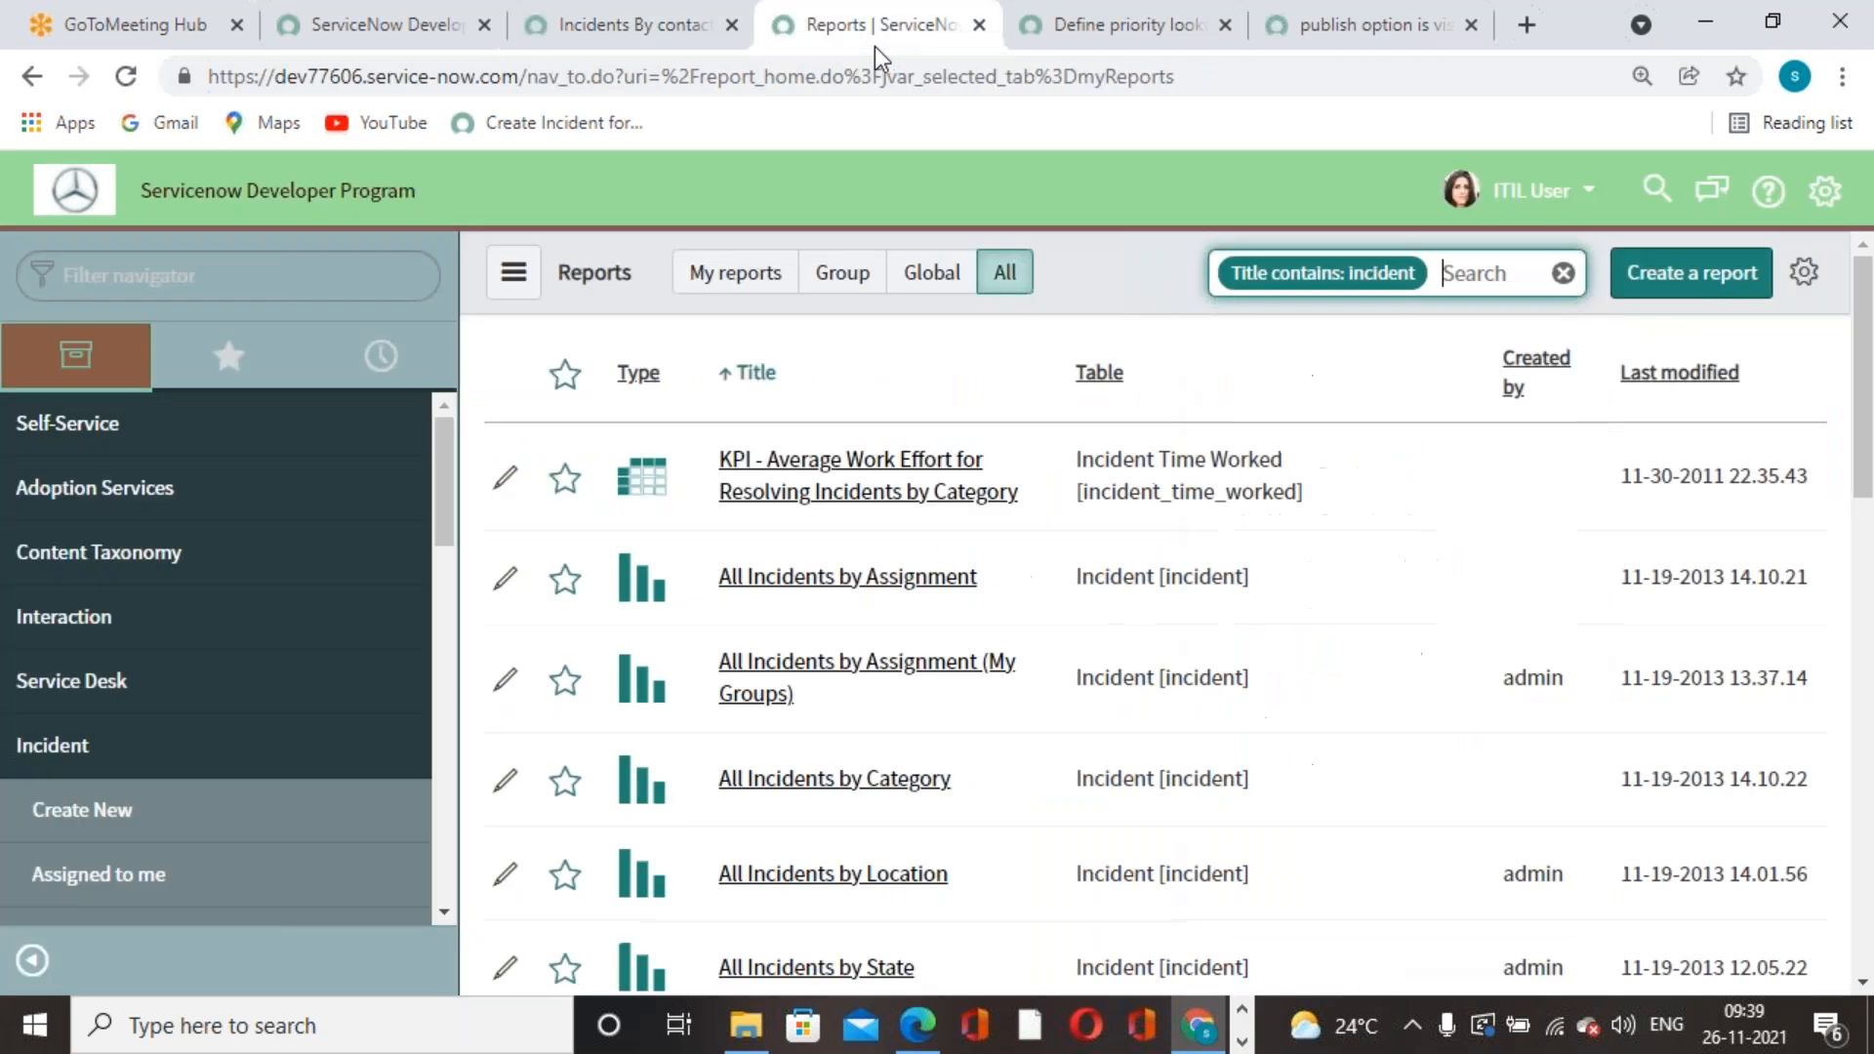
click(127, 78)
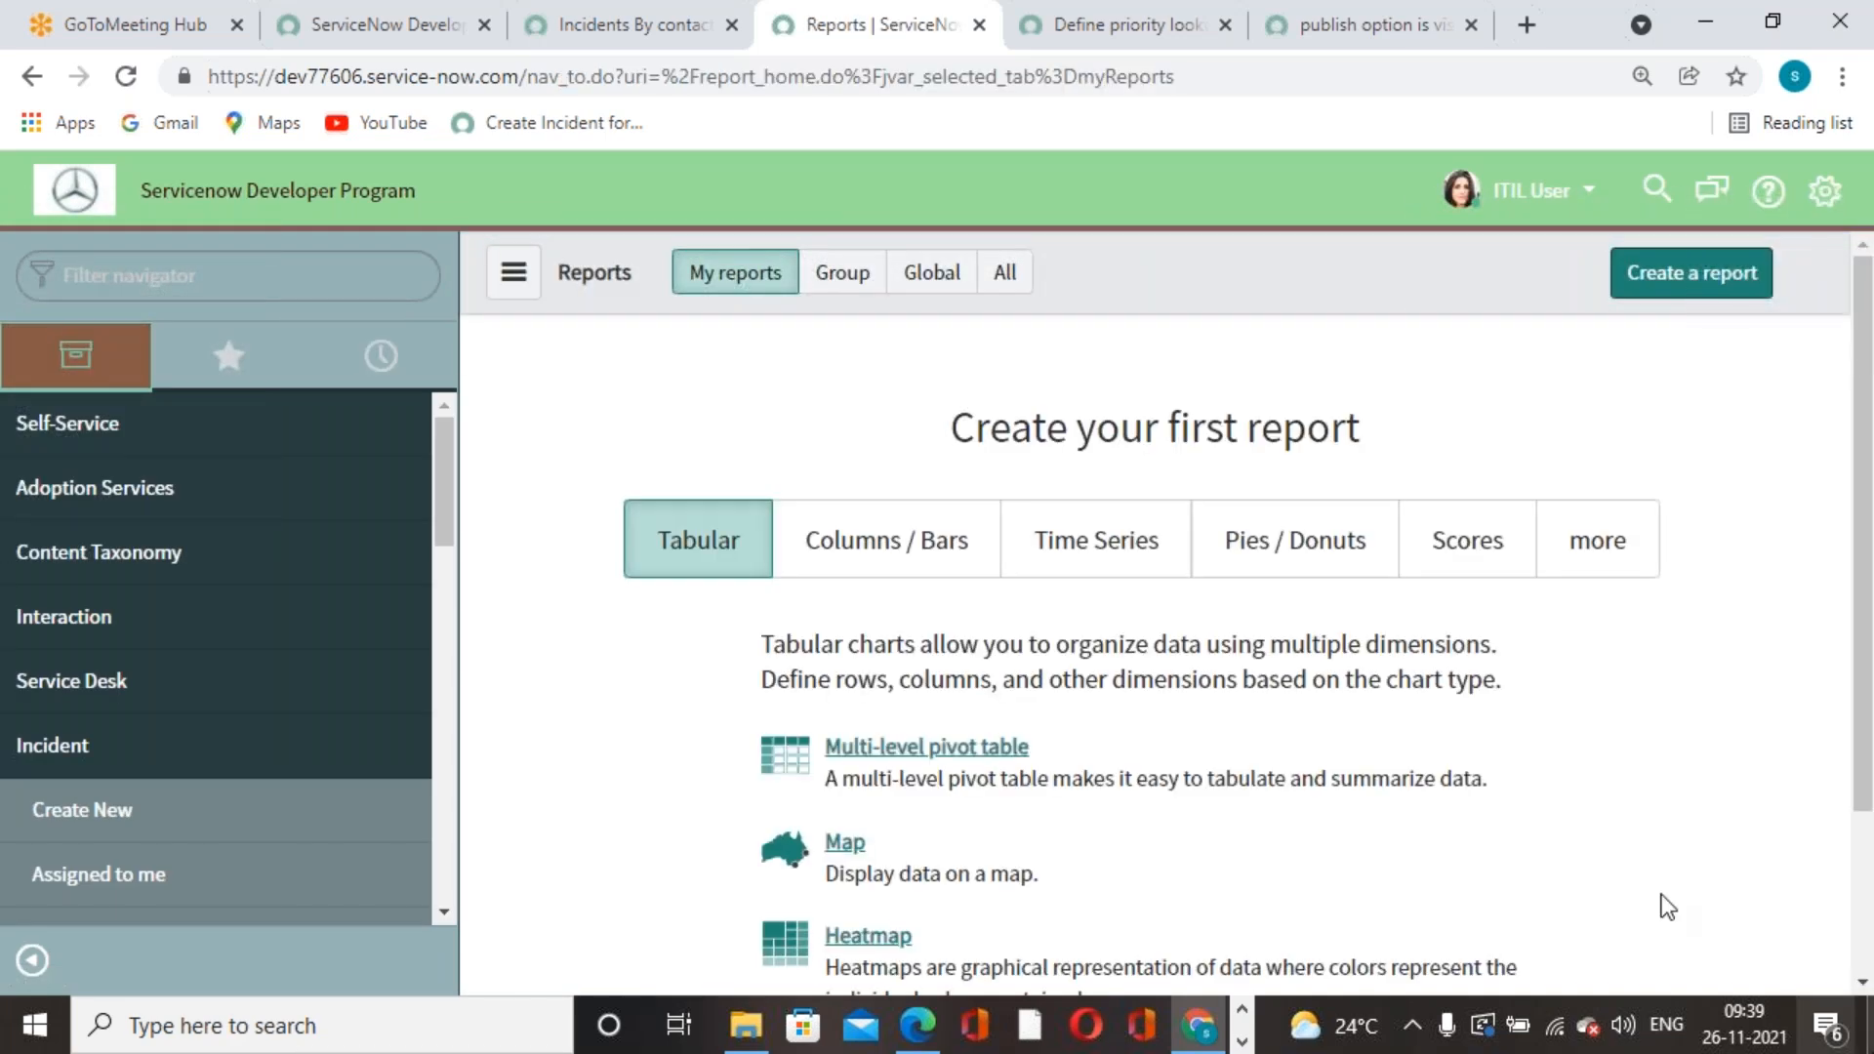
click(1006, 272)
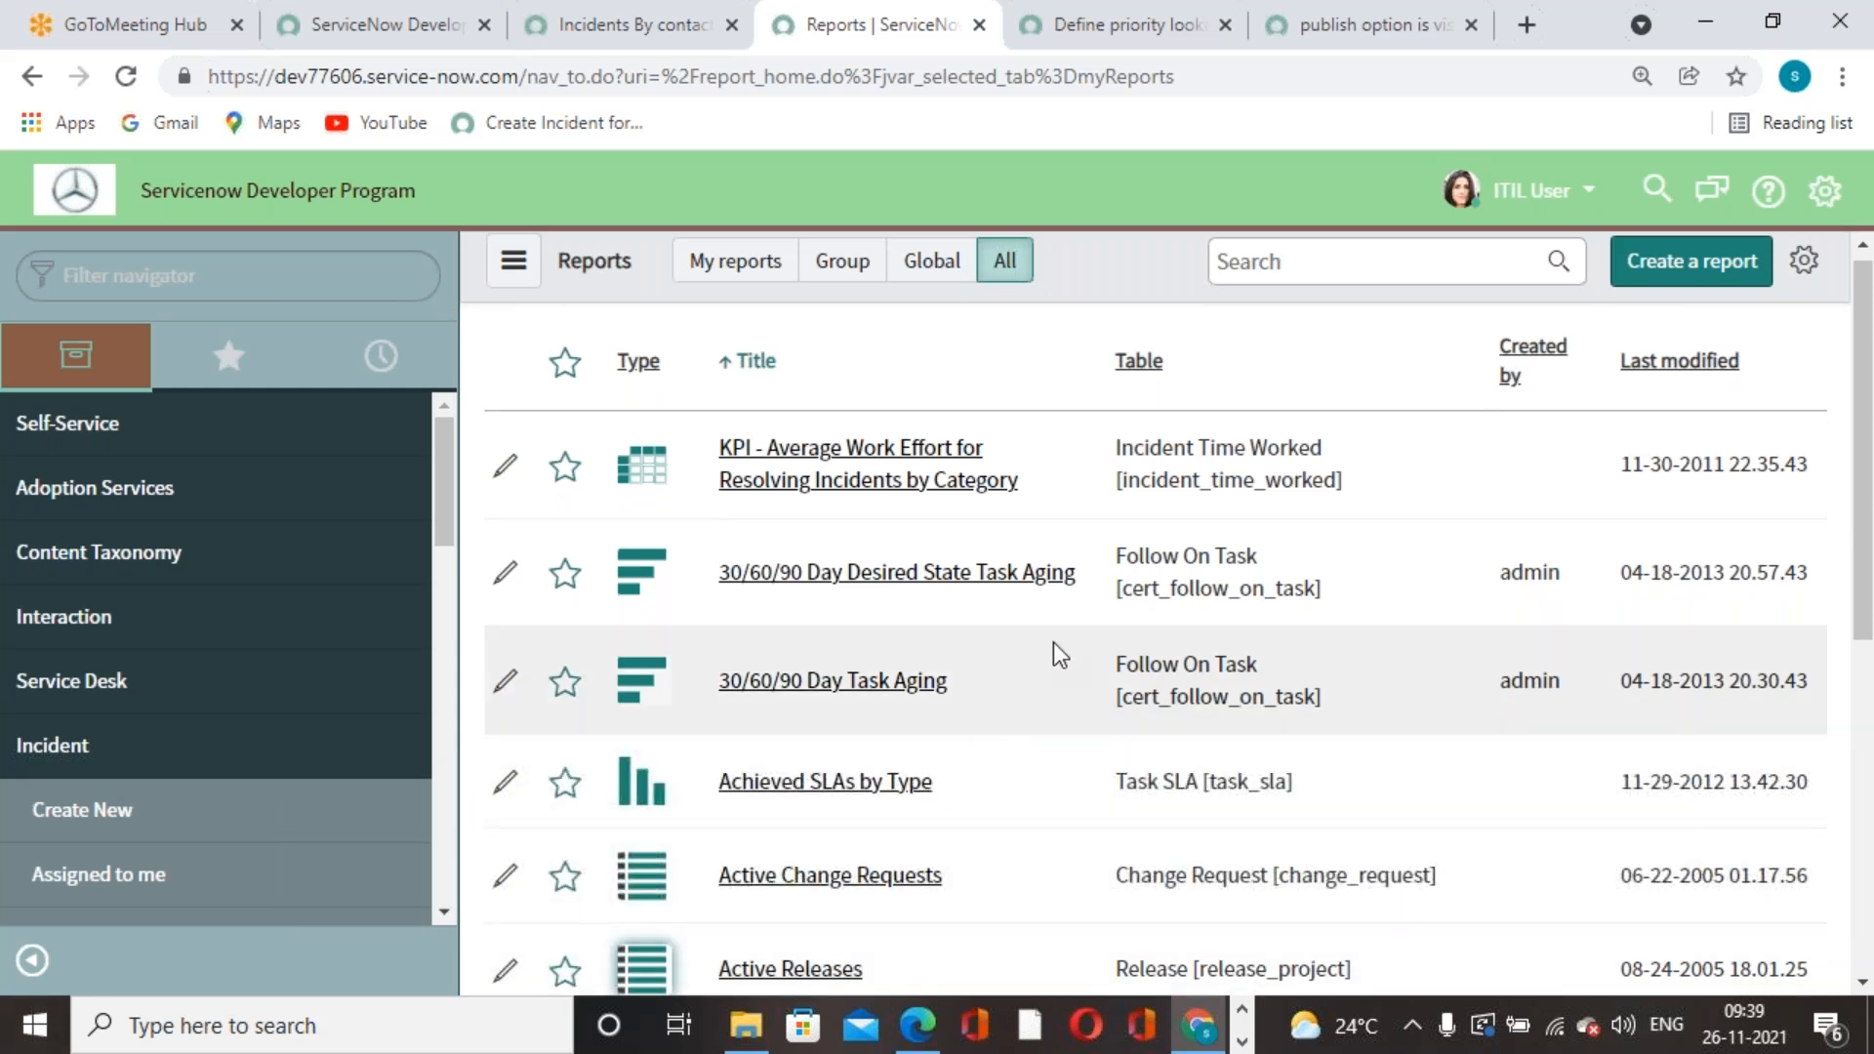
click(1355, 268)
key(ctrl+v)
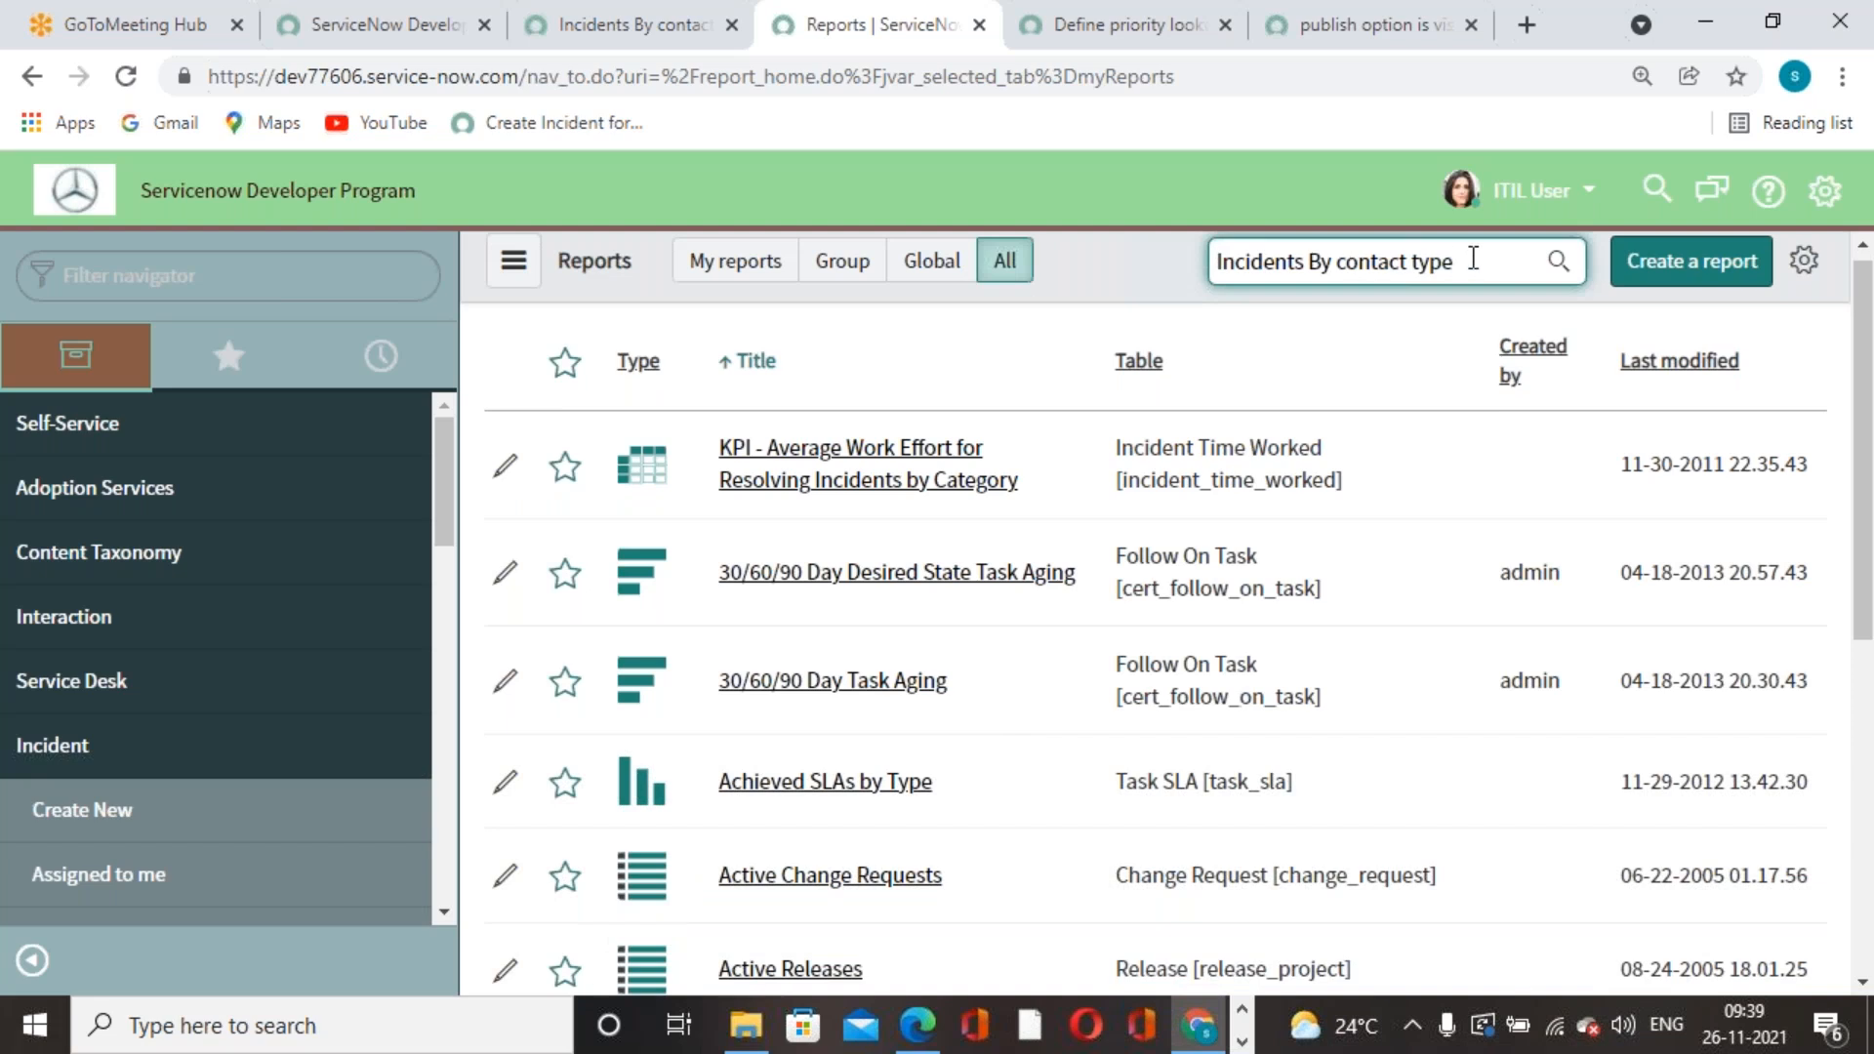
- Clear the search, try 'incident', then clear it again so no filter applies
drag(1521, 261, 689, 274)
key(BackSpace)
text(incident by)
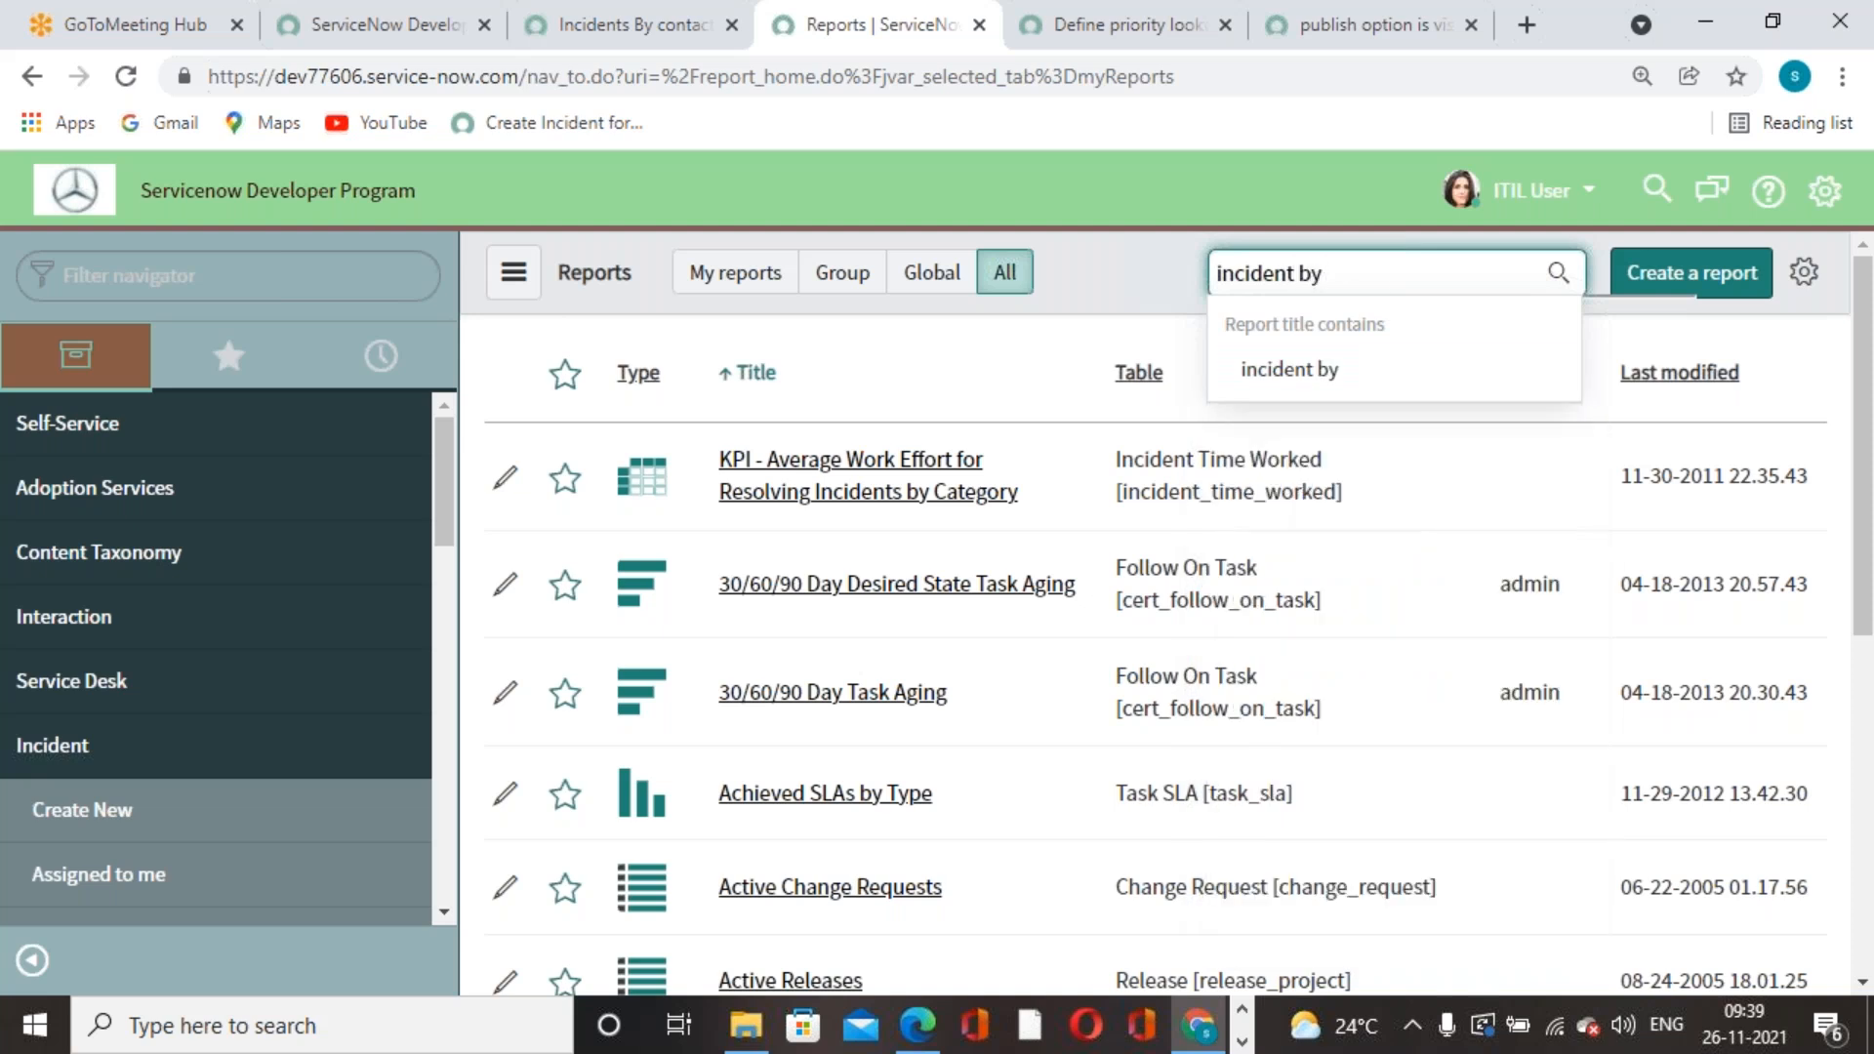
key(BackSpace)
key(BackSpace)
key(BackSpace)
key(BackSpace)
key(BackSpace)
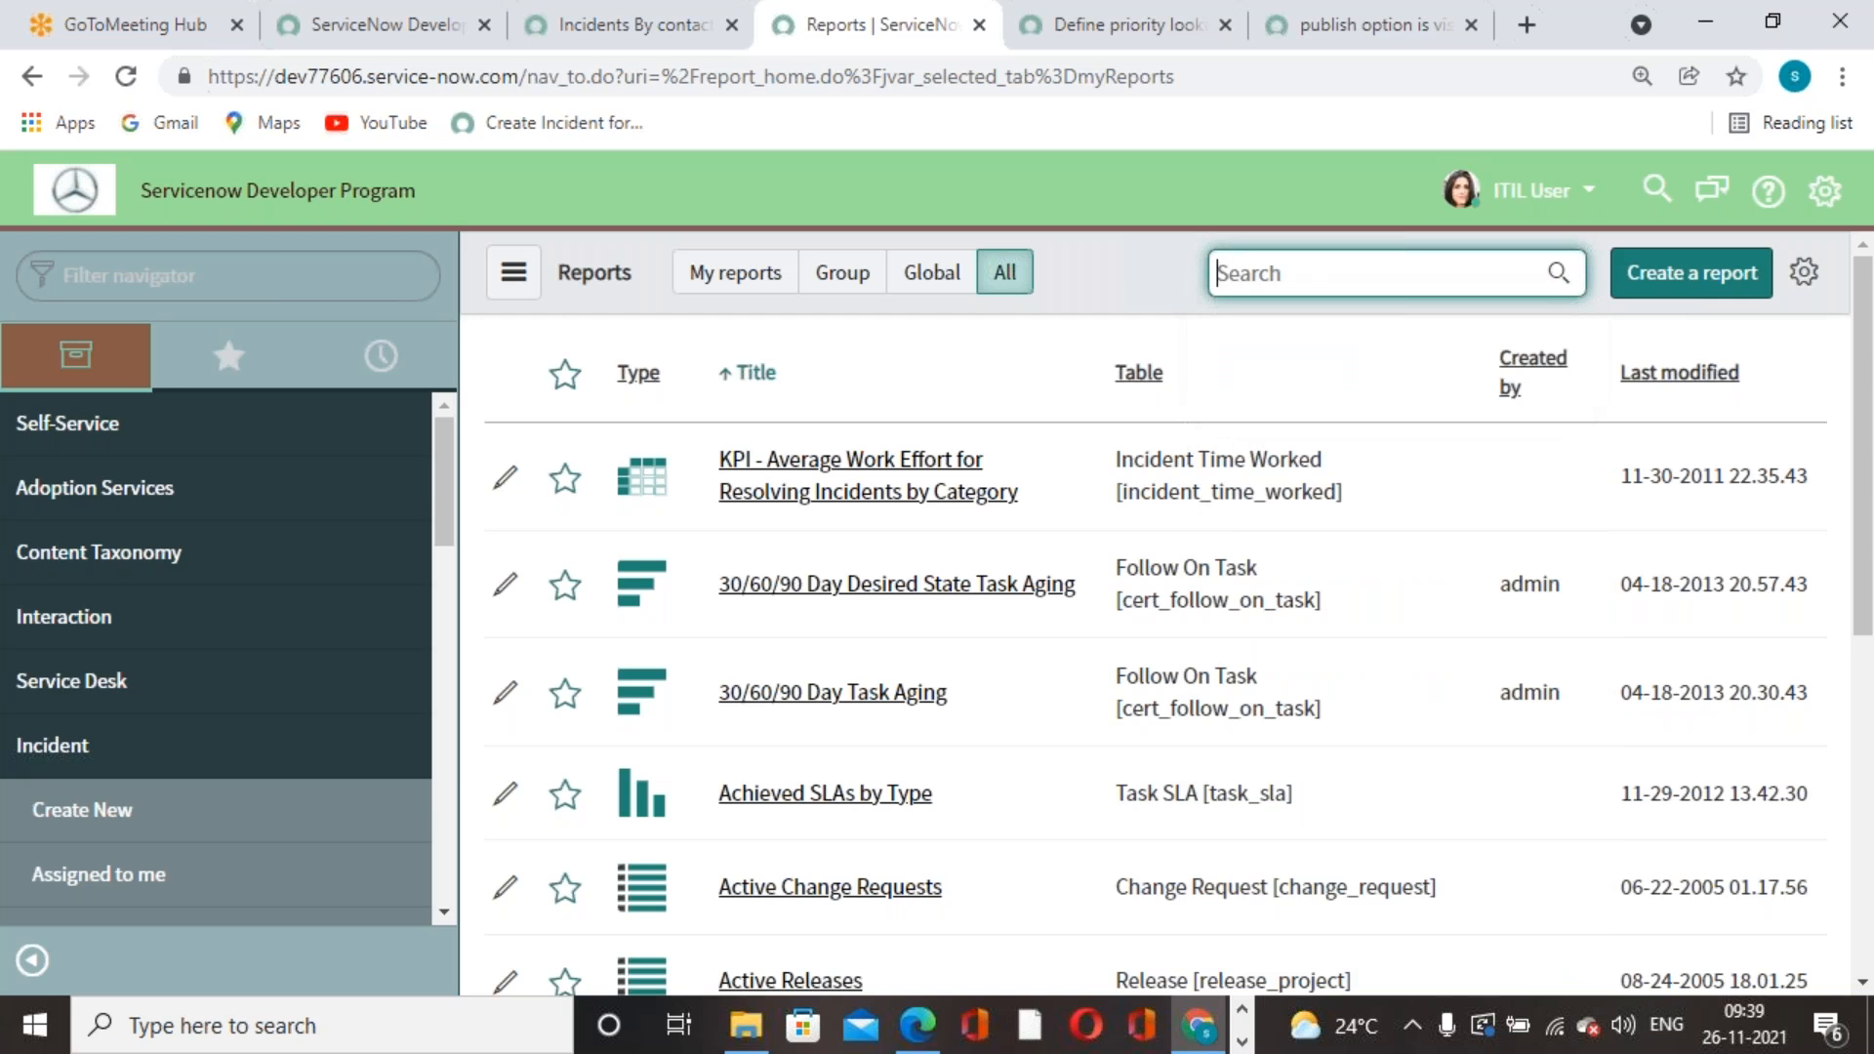
- Save the report and review its sharing settings, reapplying them with public still required
click(683, 43)
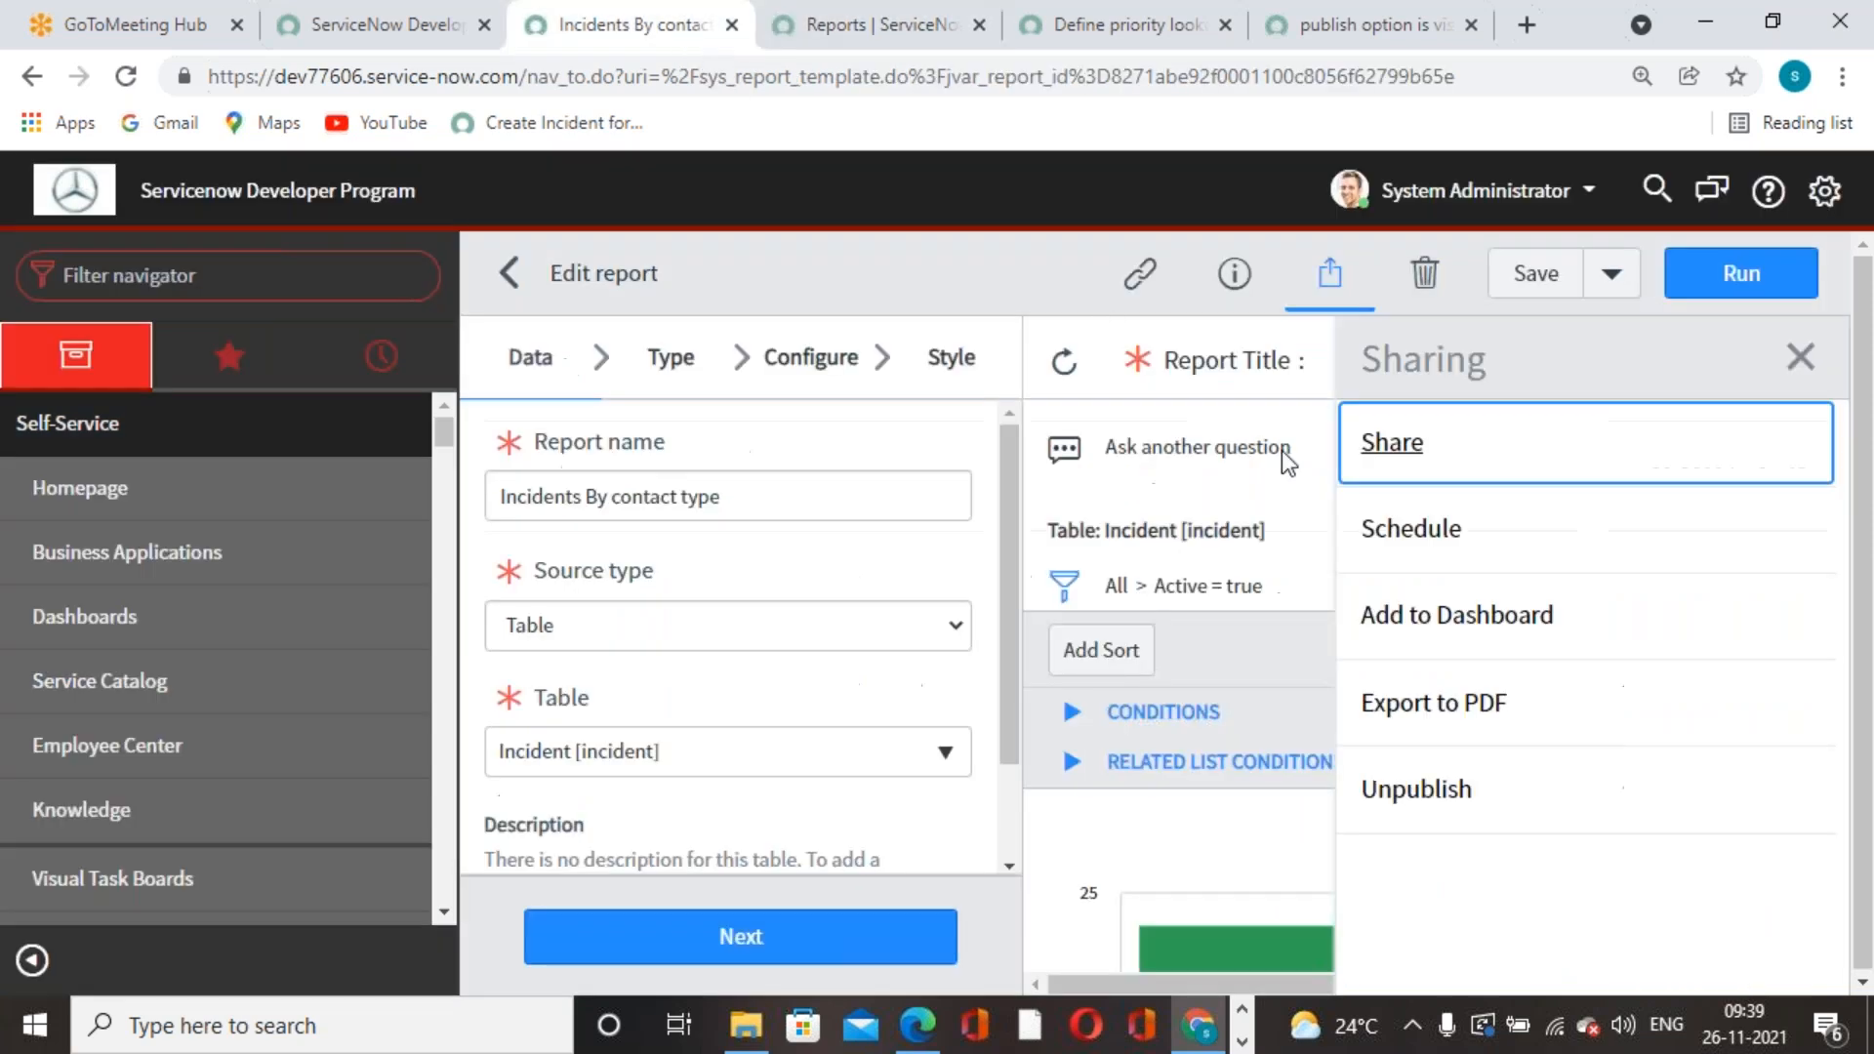
click(1517, 288)
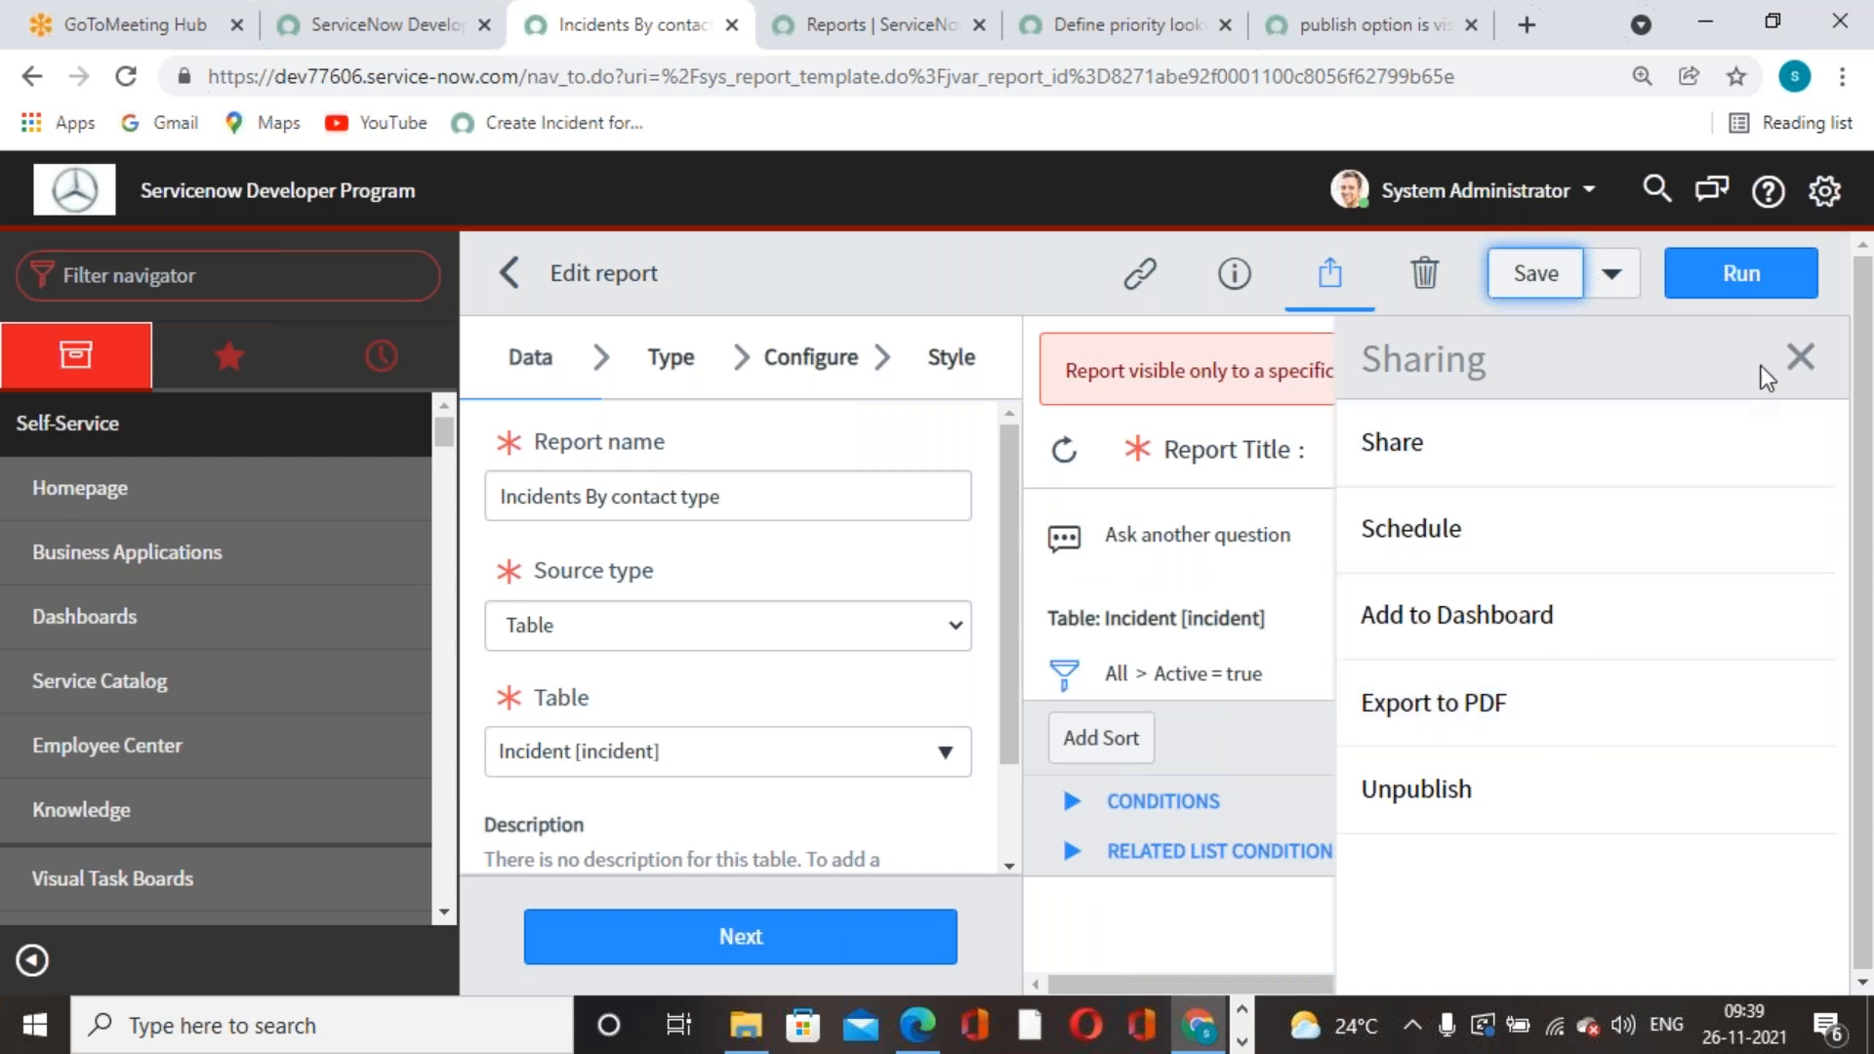
click(1798, 356)
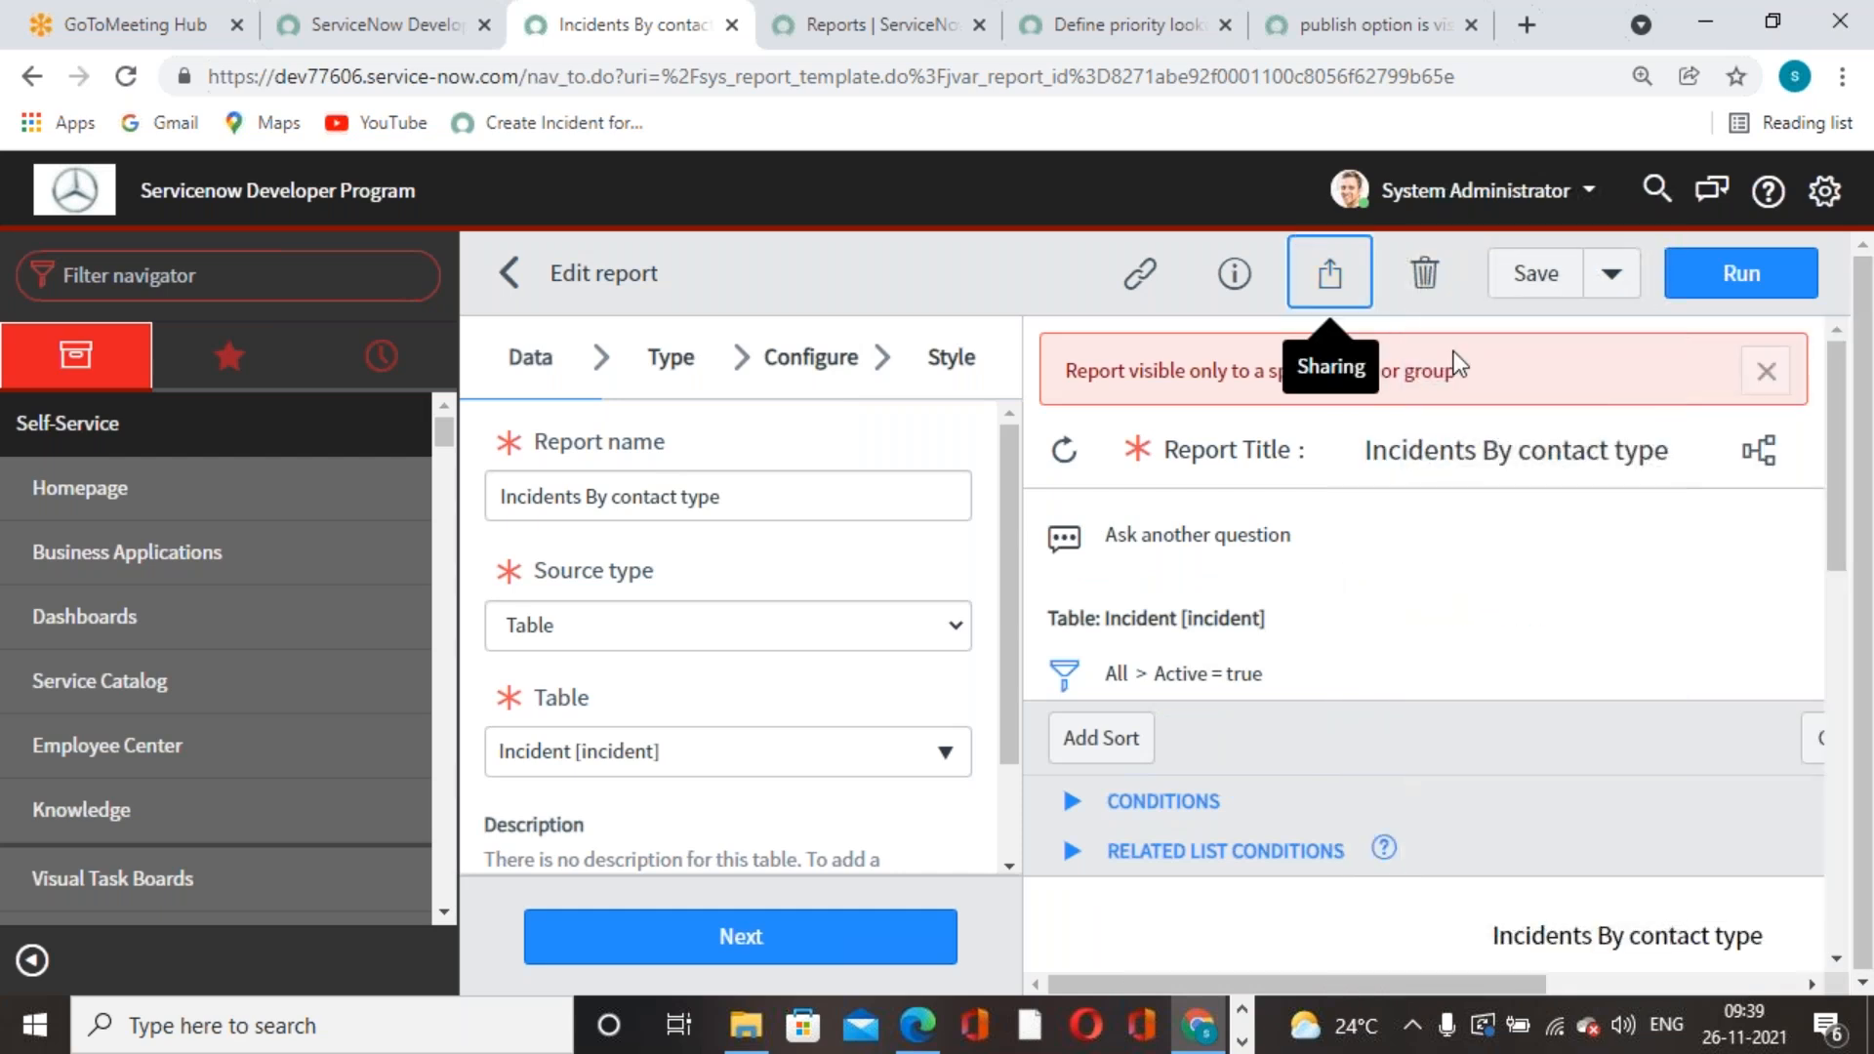
click(1327, 275)
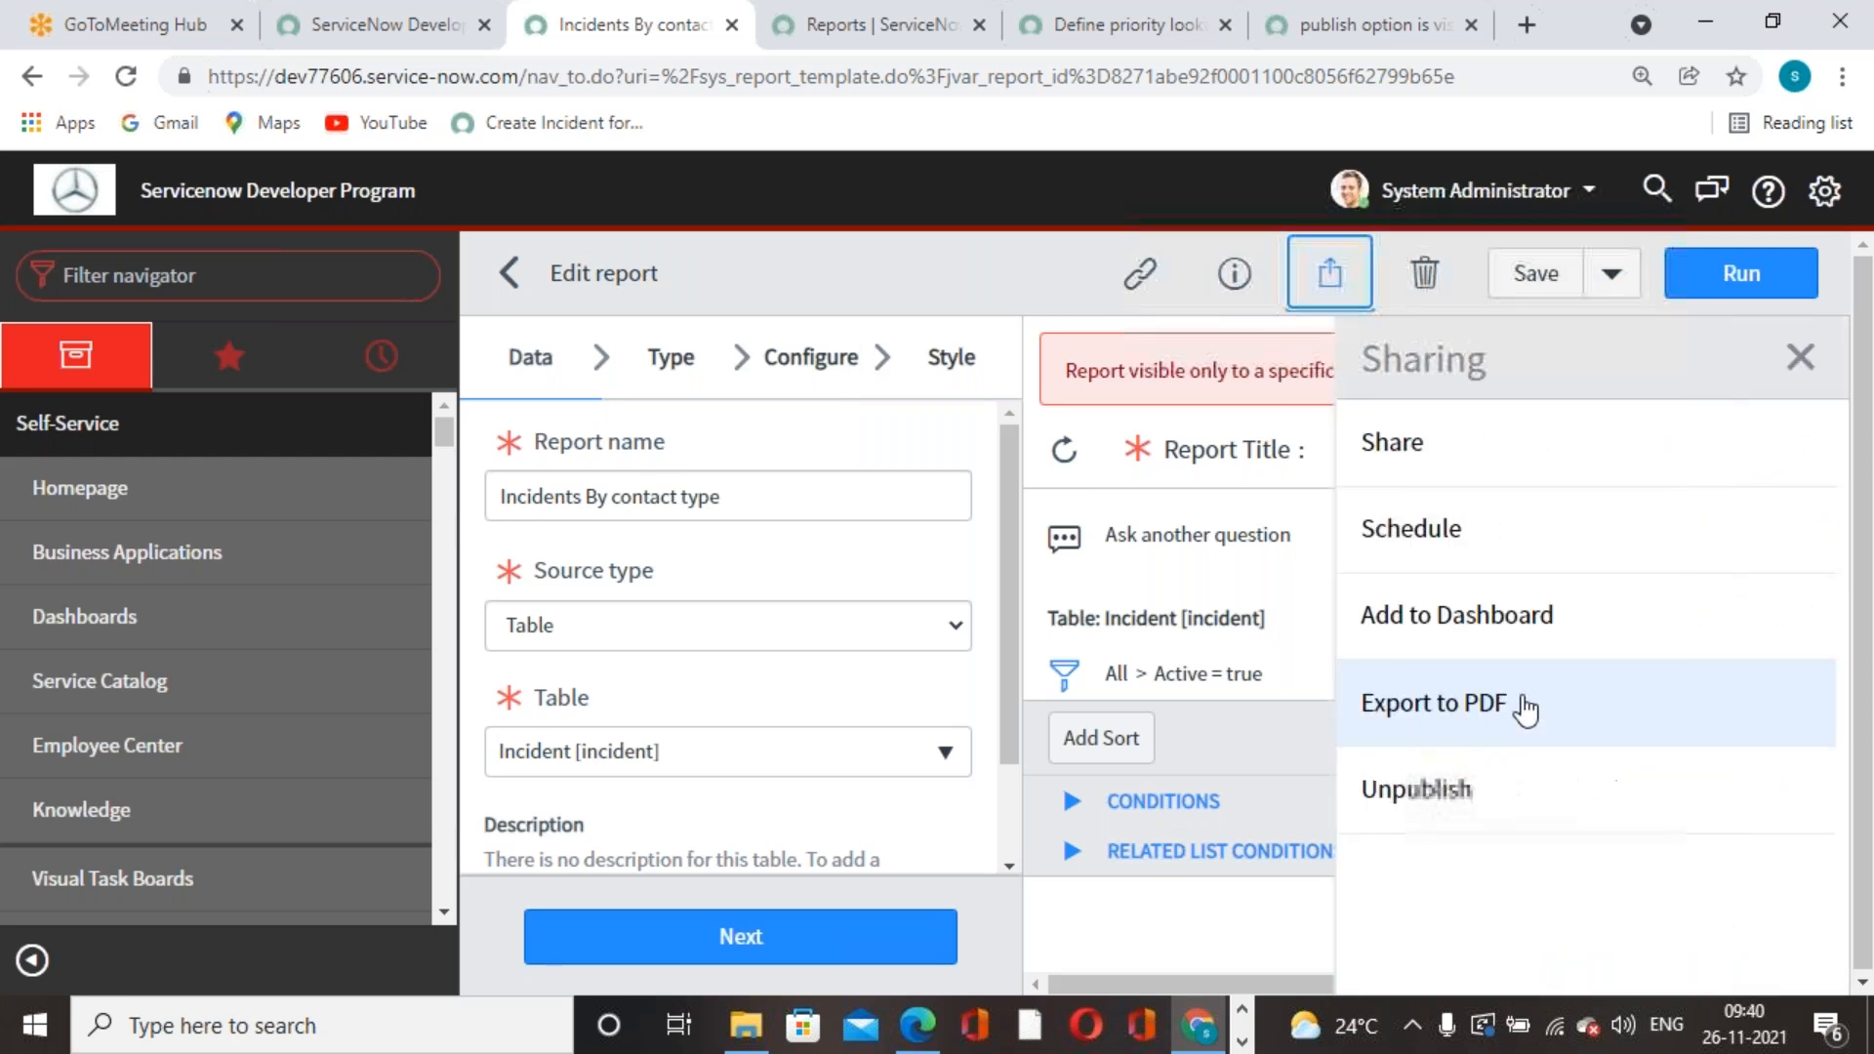
click(1501, 473)
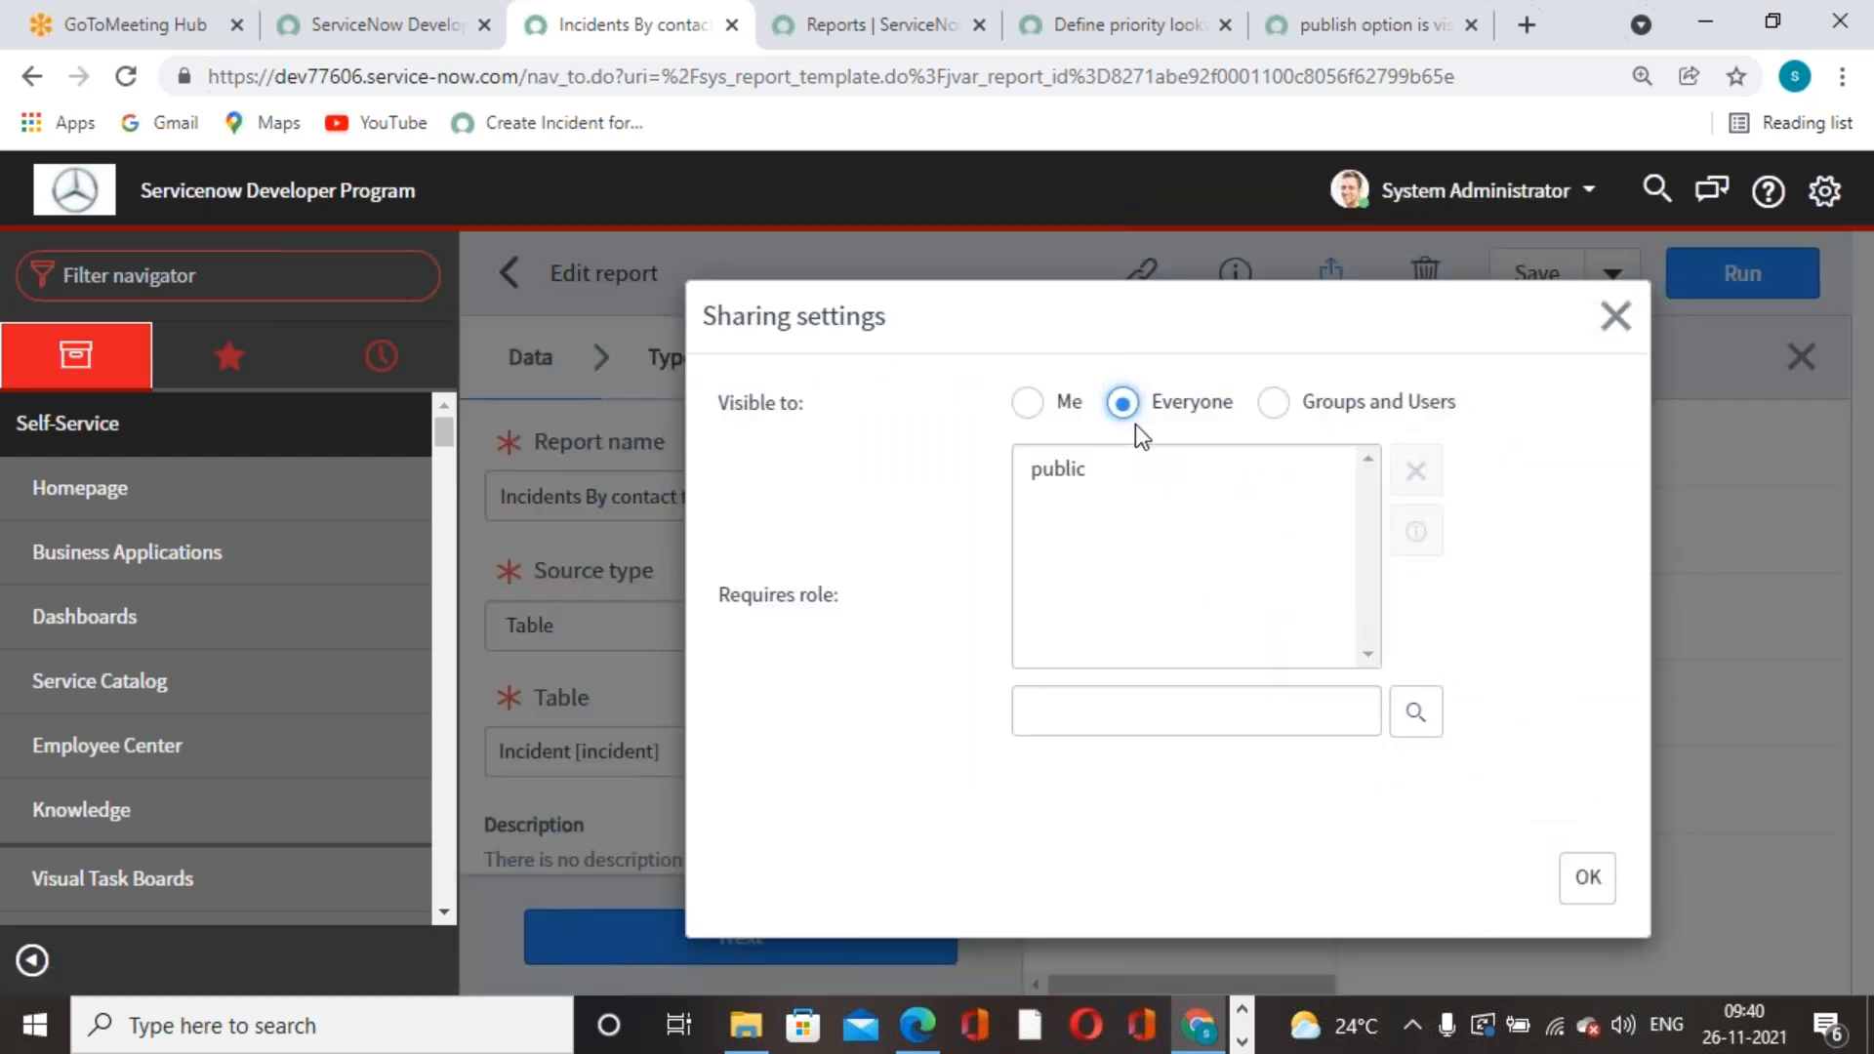
click(1067, 465)
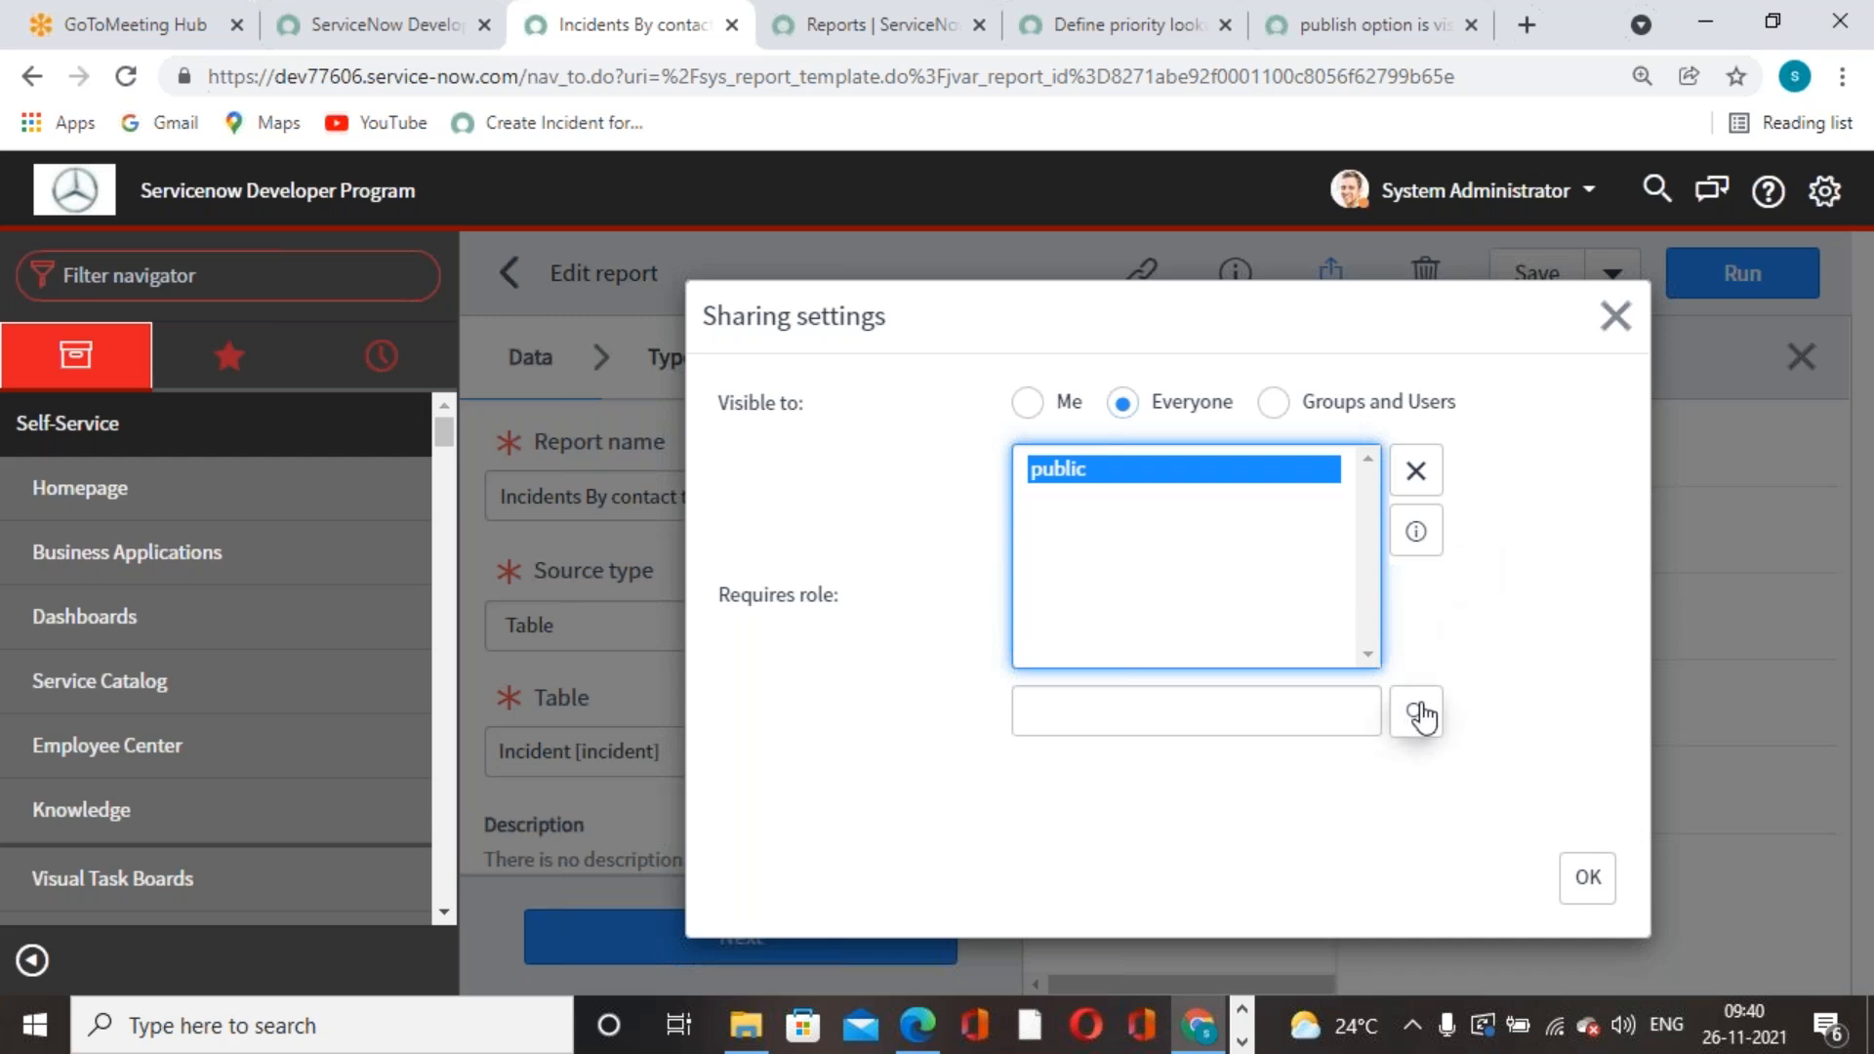
click(1586, 876)
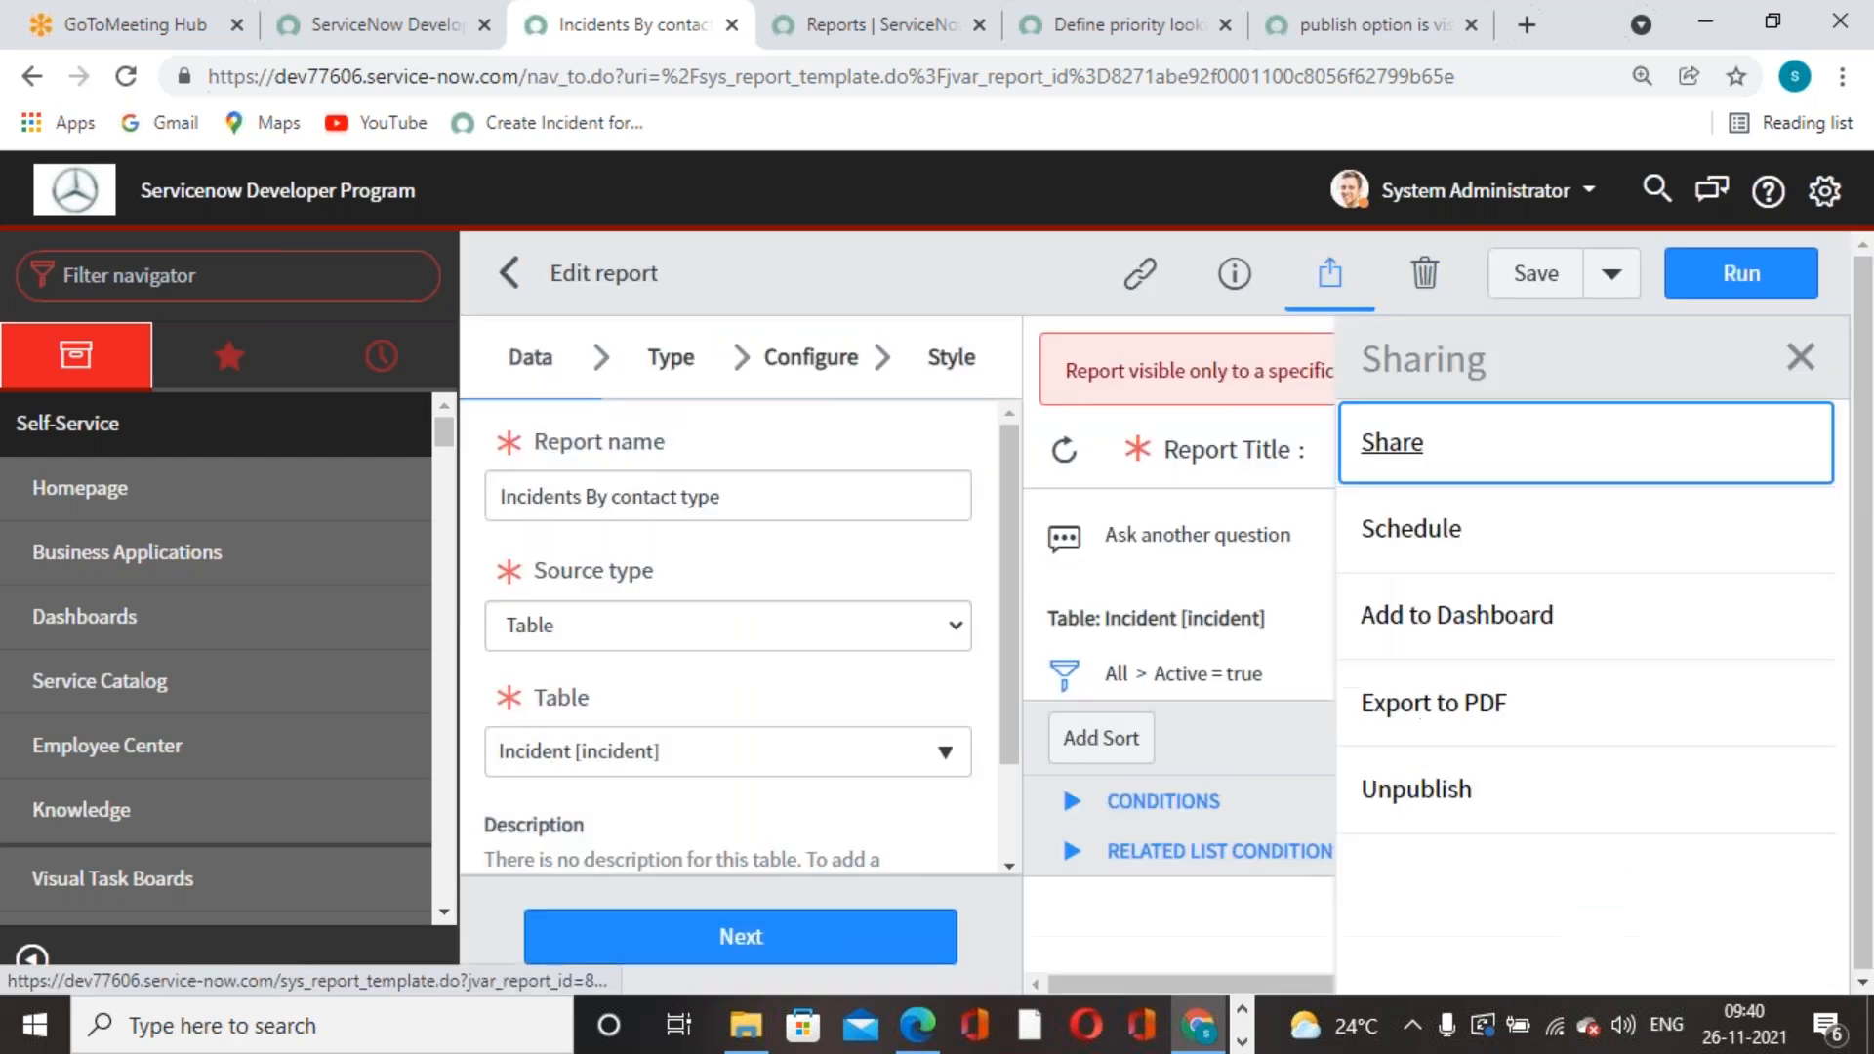
click(1560, 281)
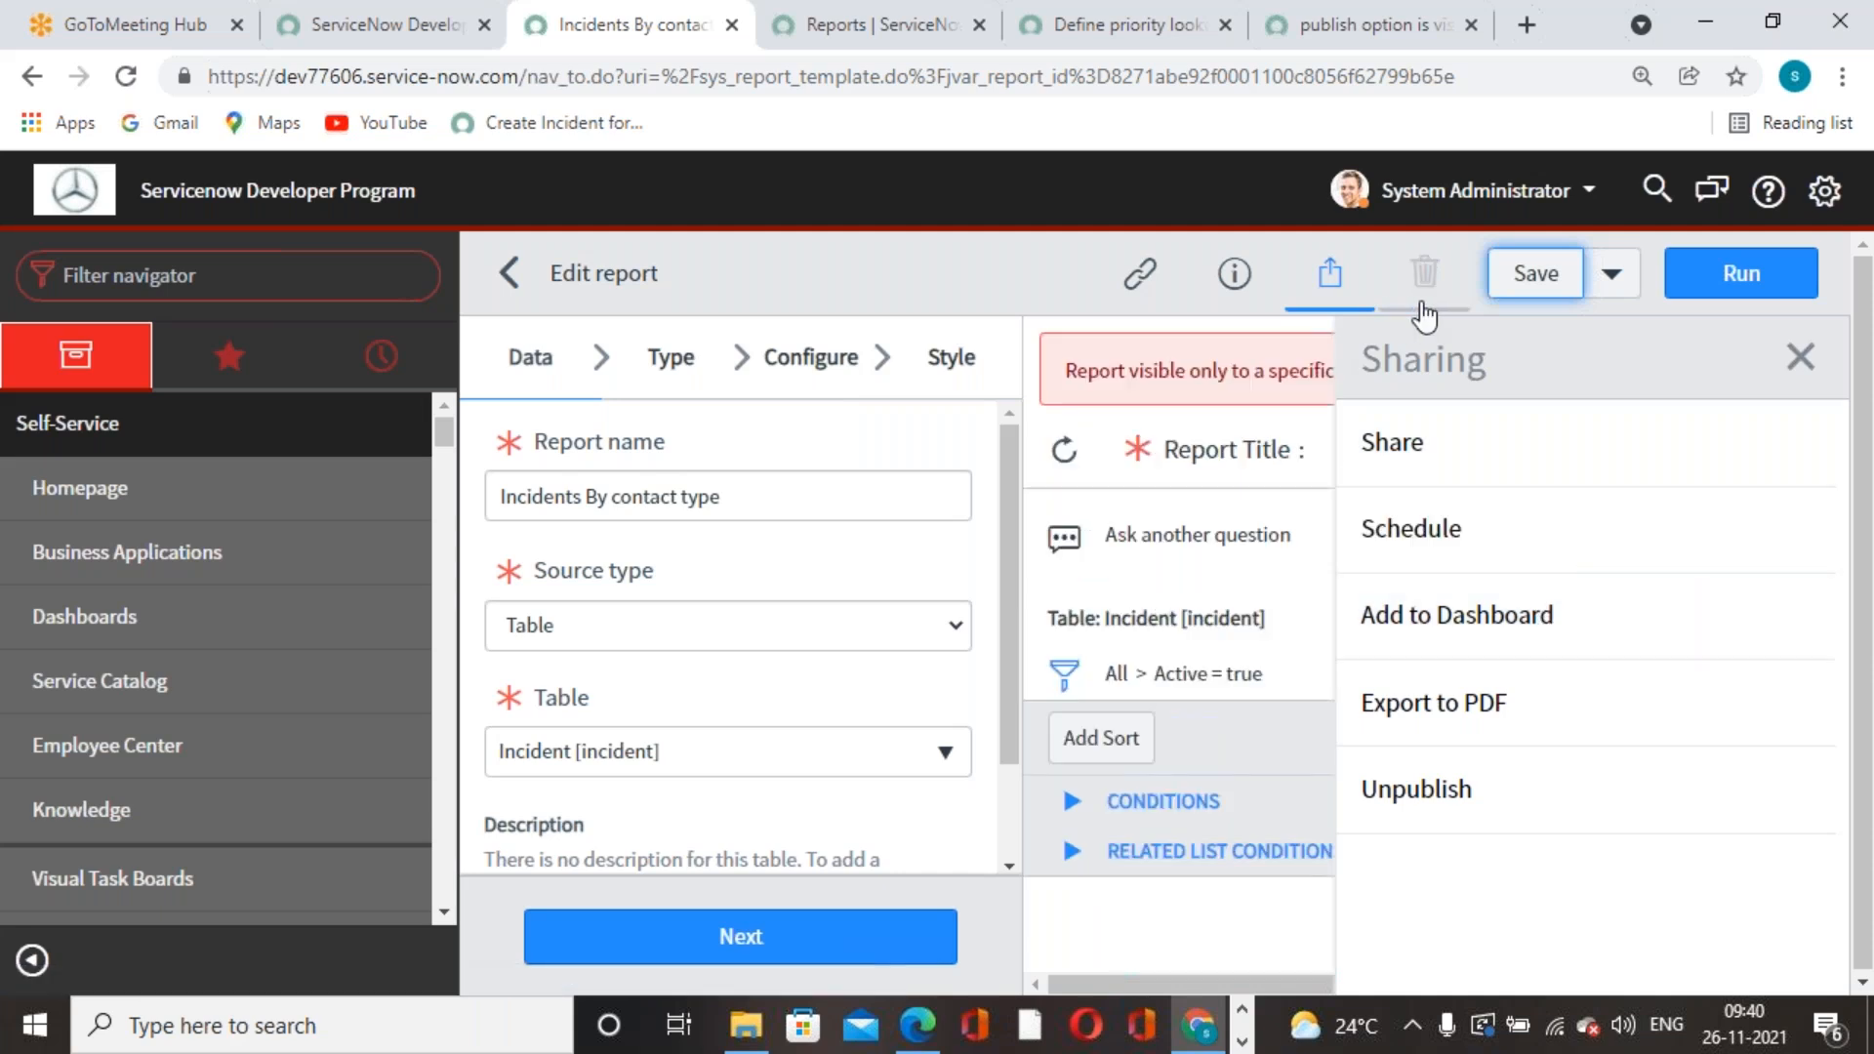
click(1329, 273)
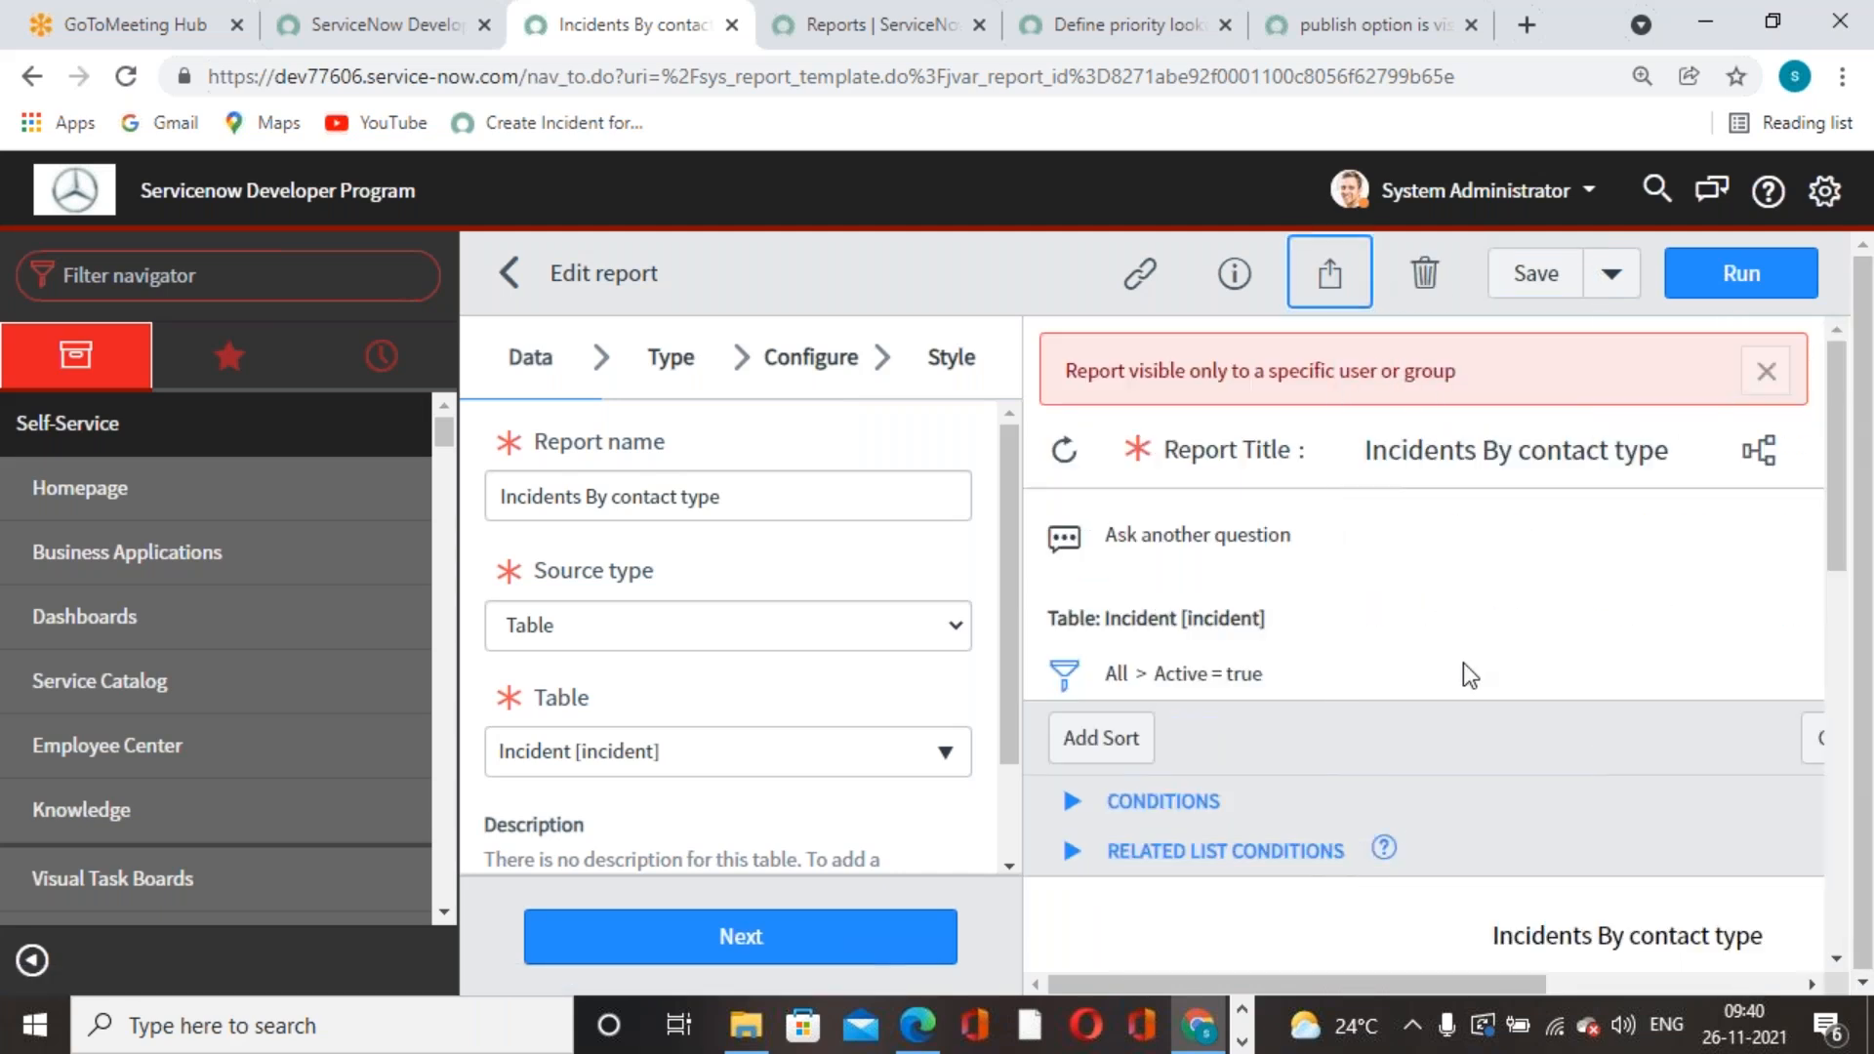
- Replace the public required role with itil and apply the sharing settings
click(1352, 285)
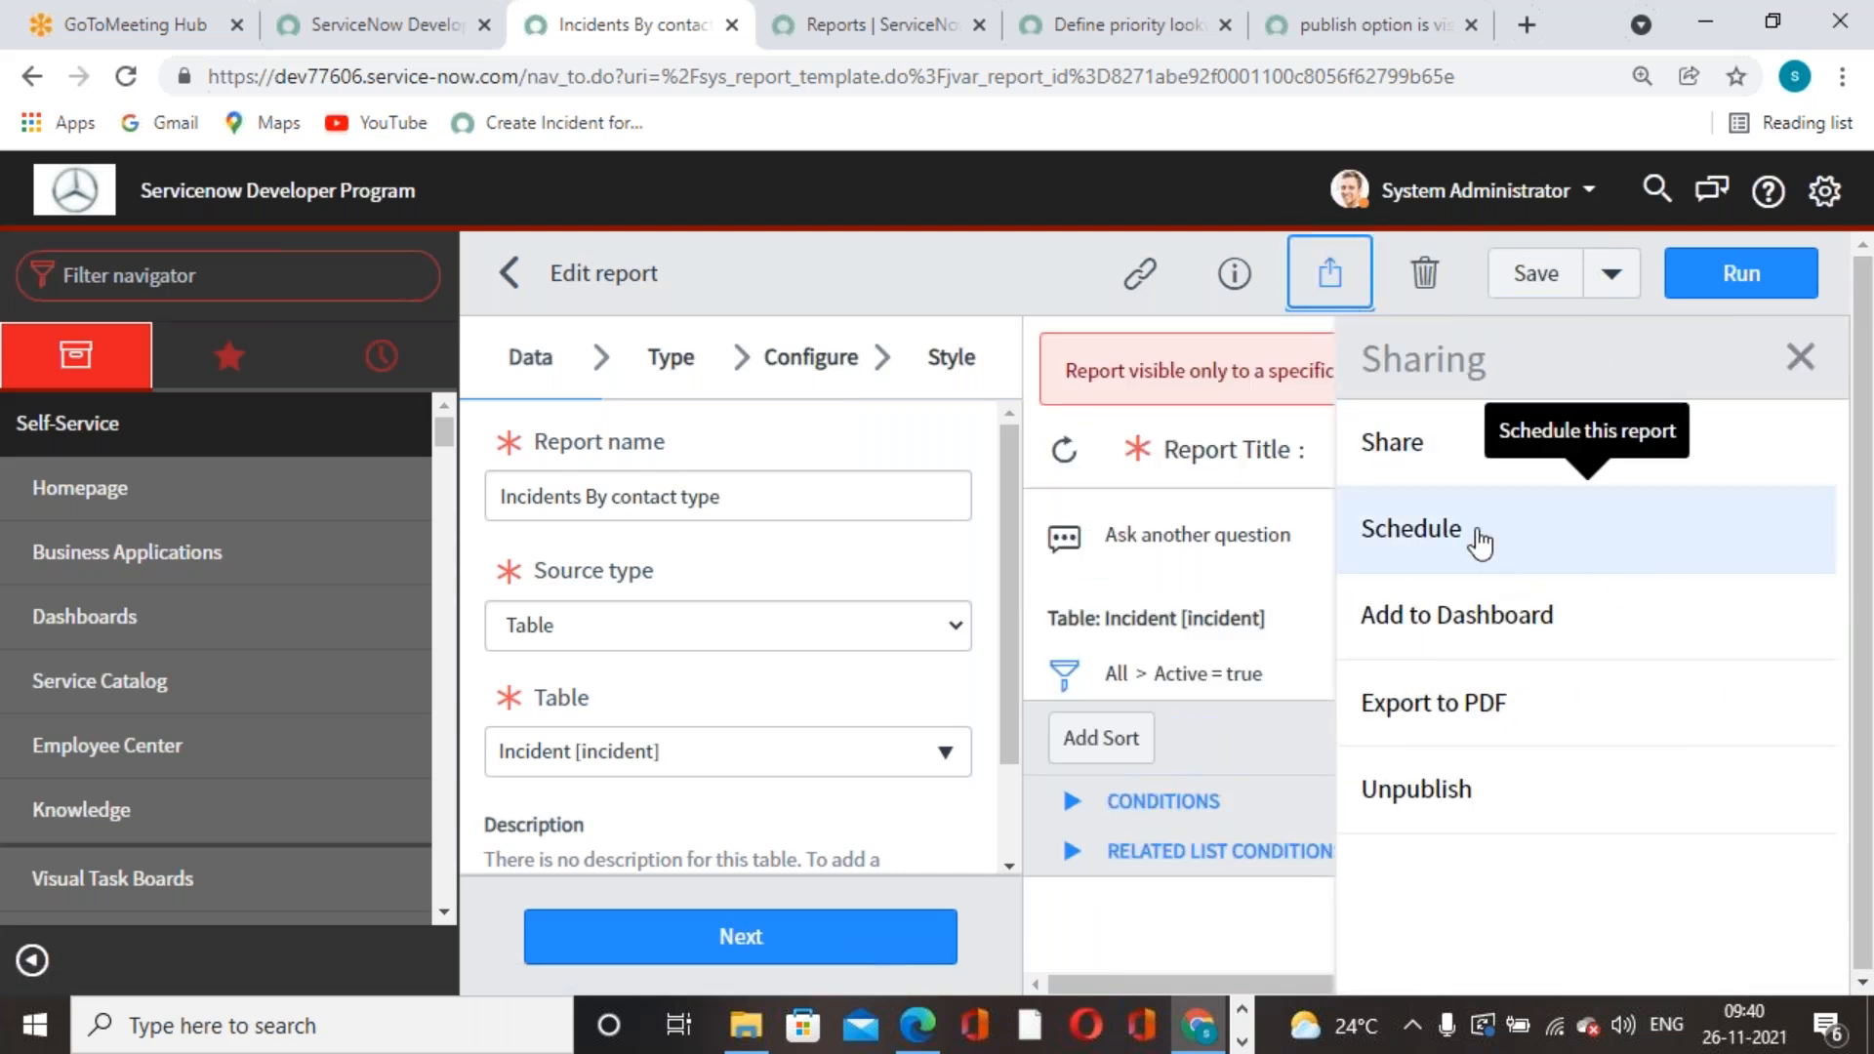
click(1454, 476)
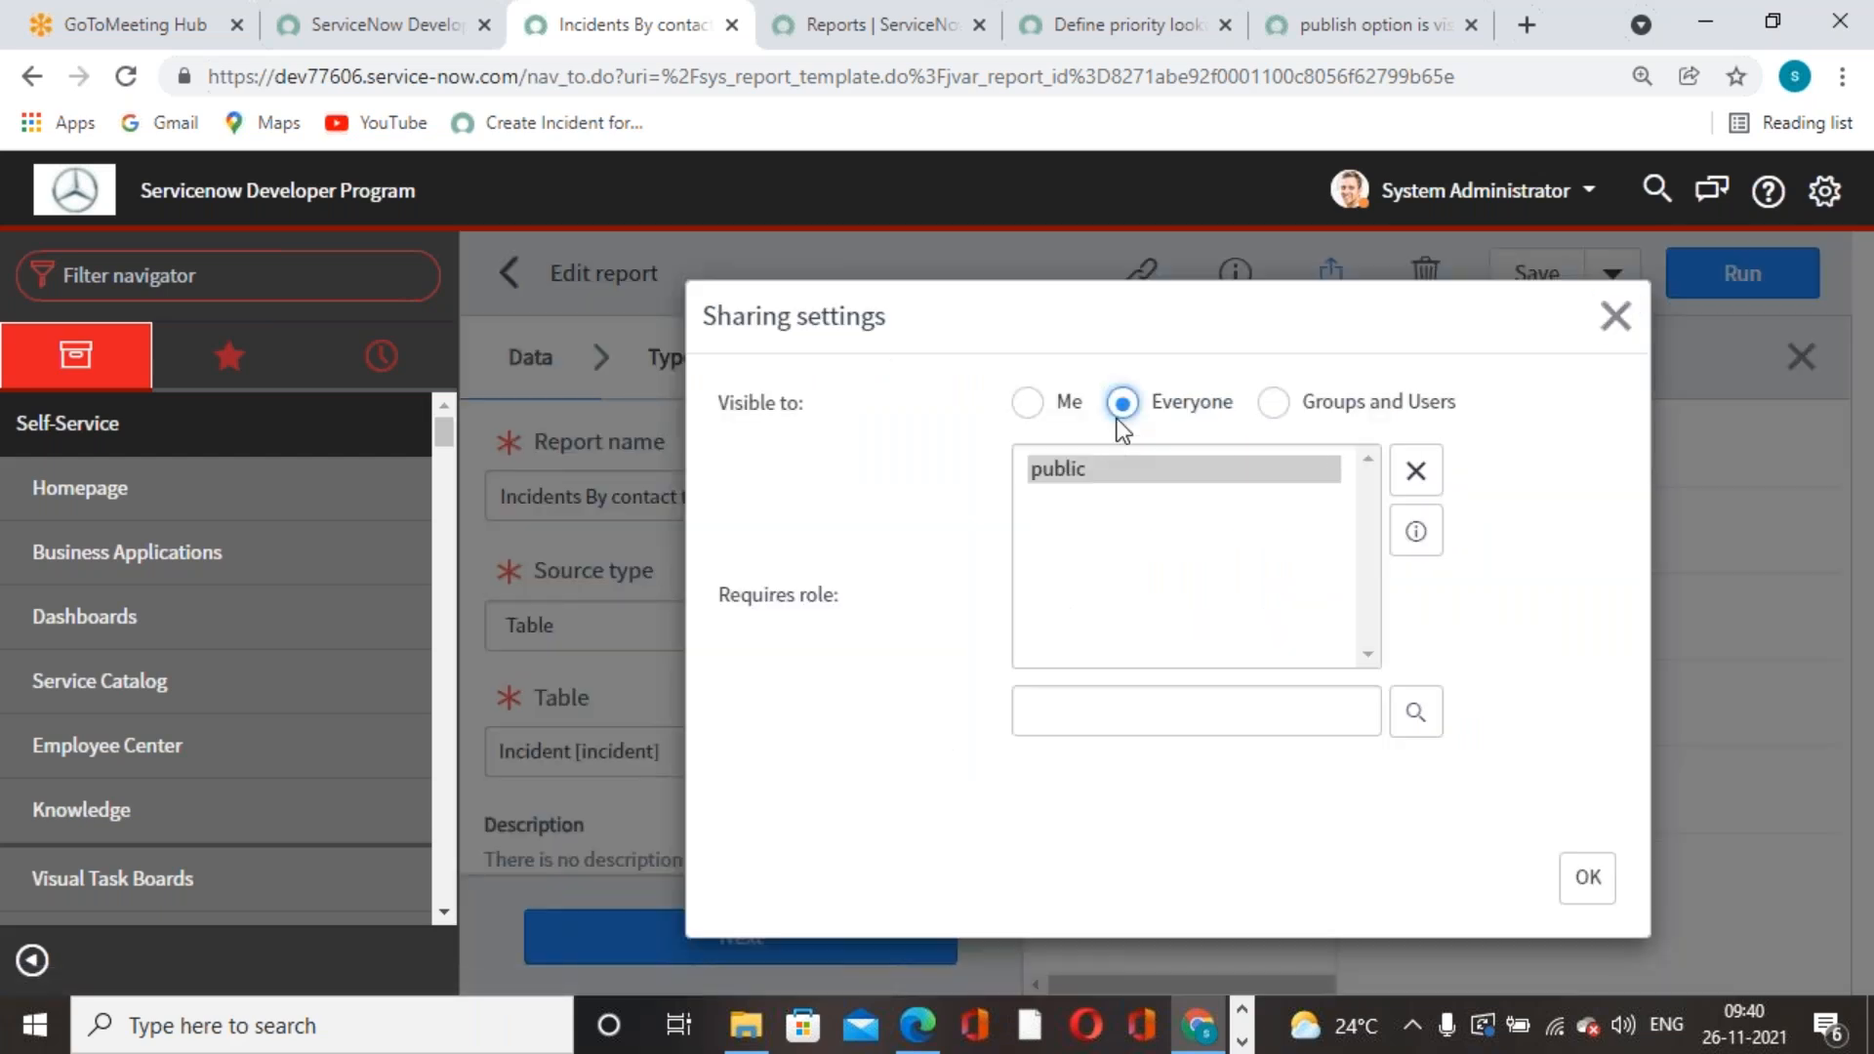
click(1415, 472)
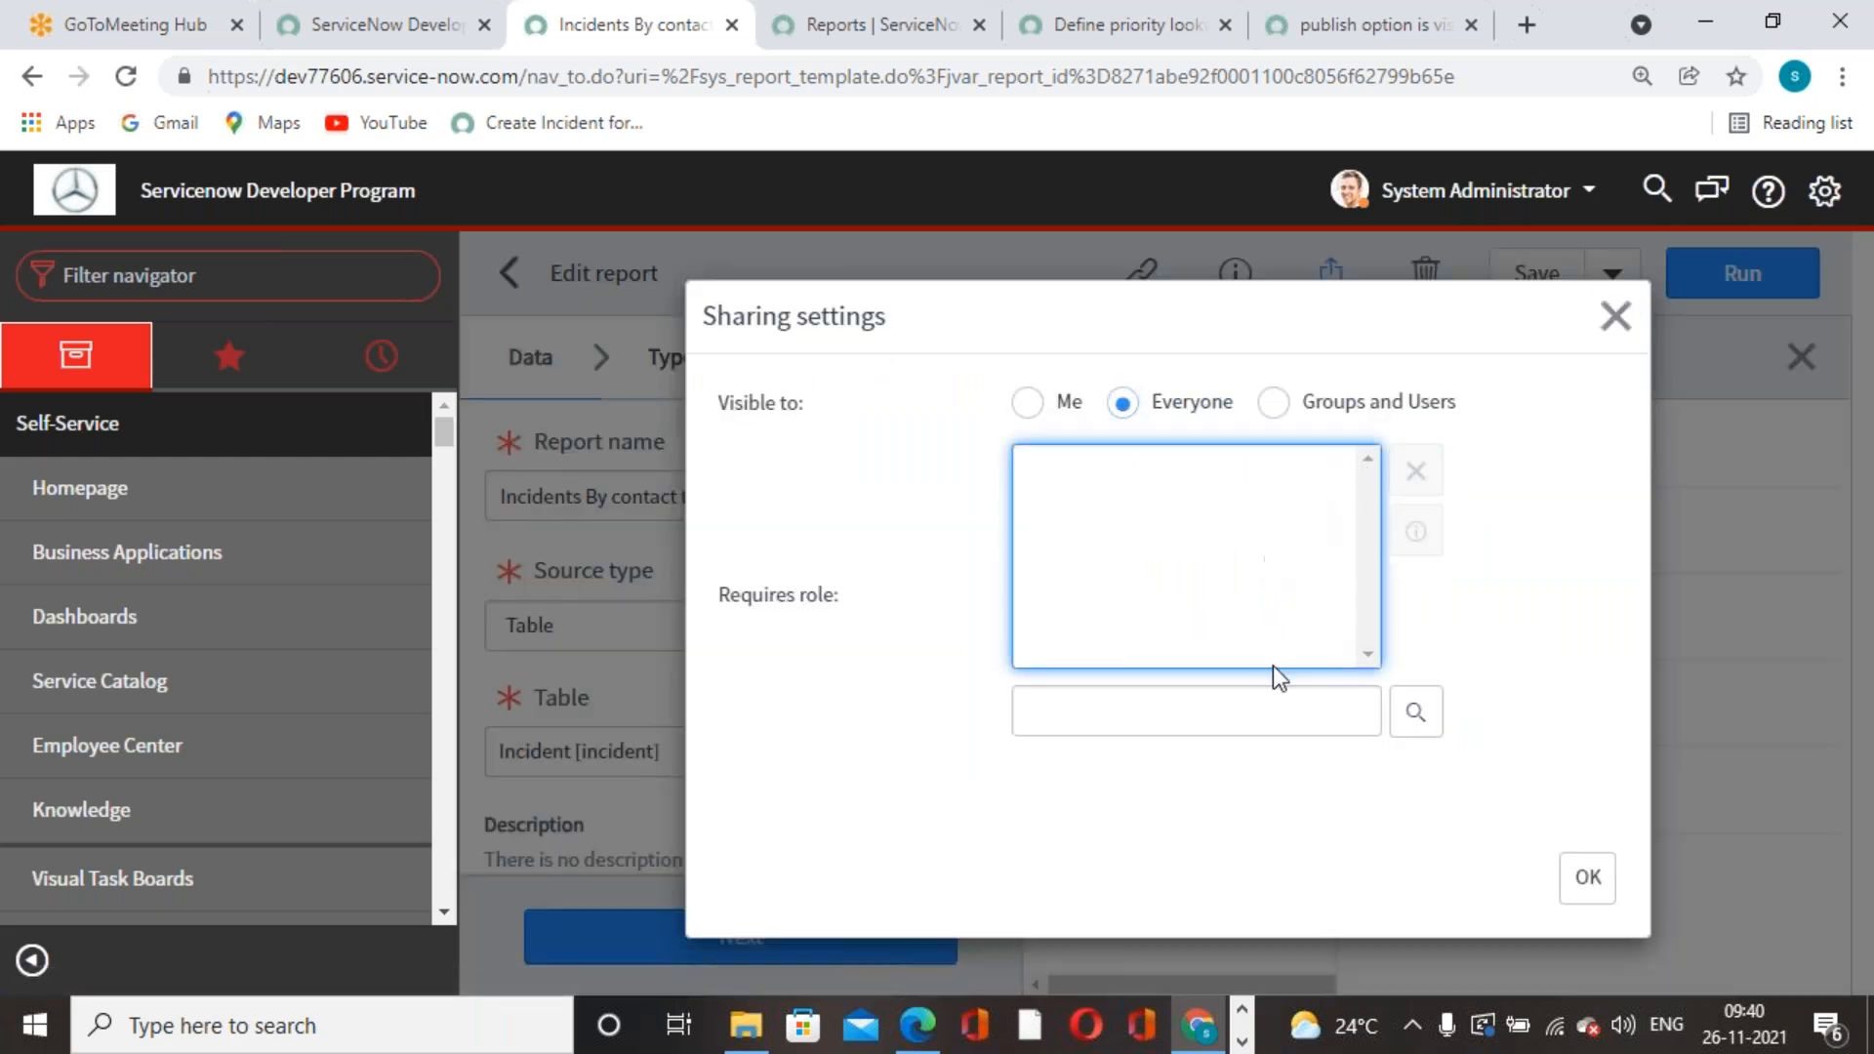
click(1274, 700)
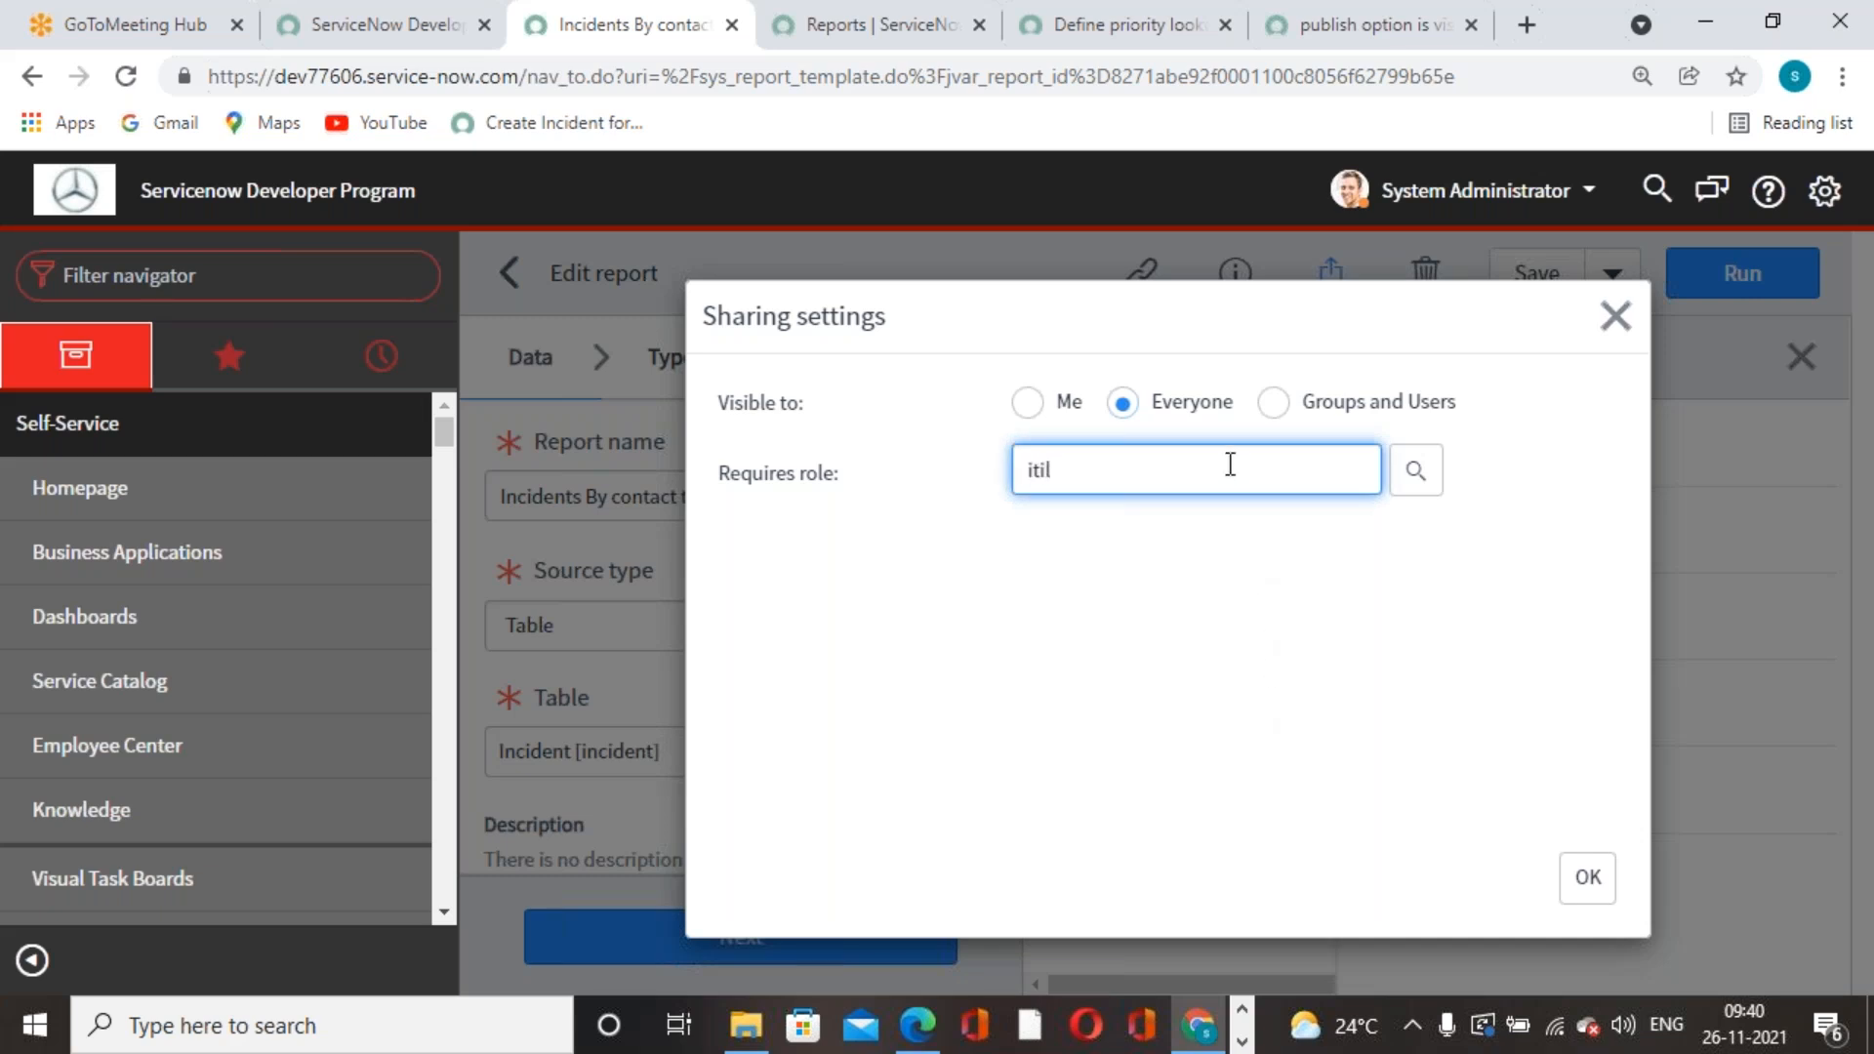
text(itil)
click(1057, 508)
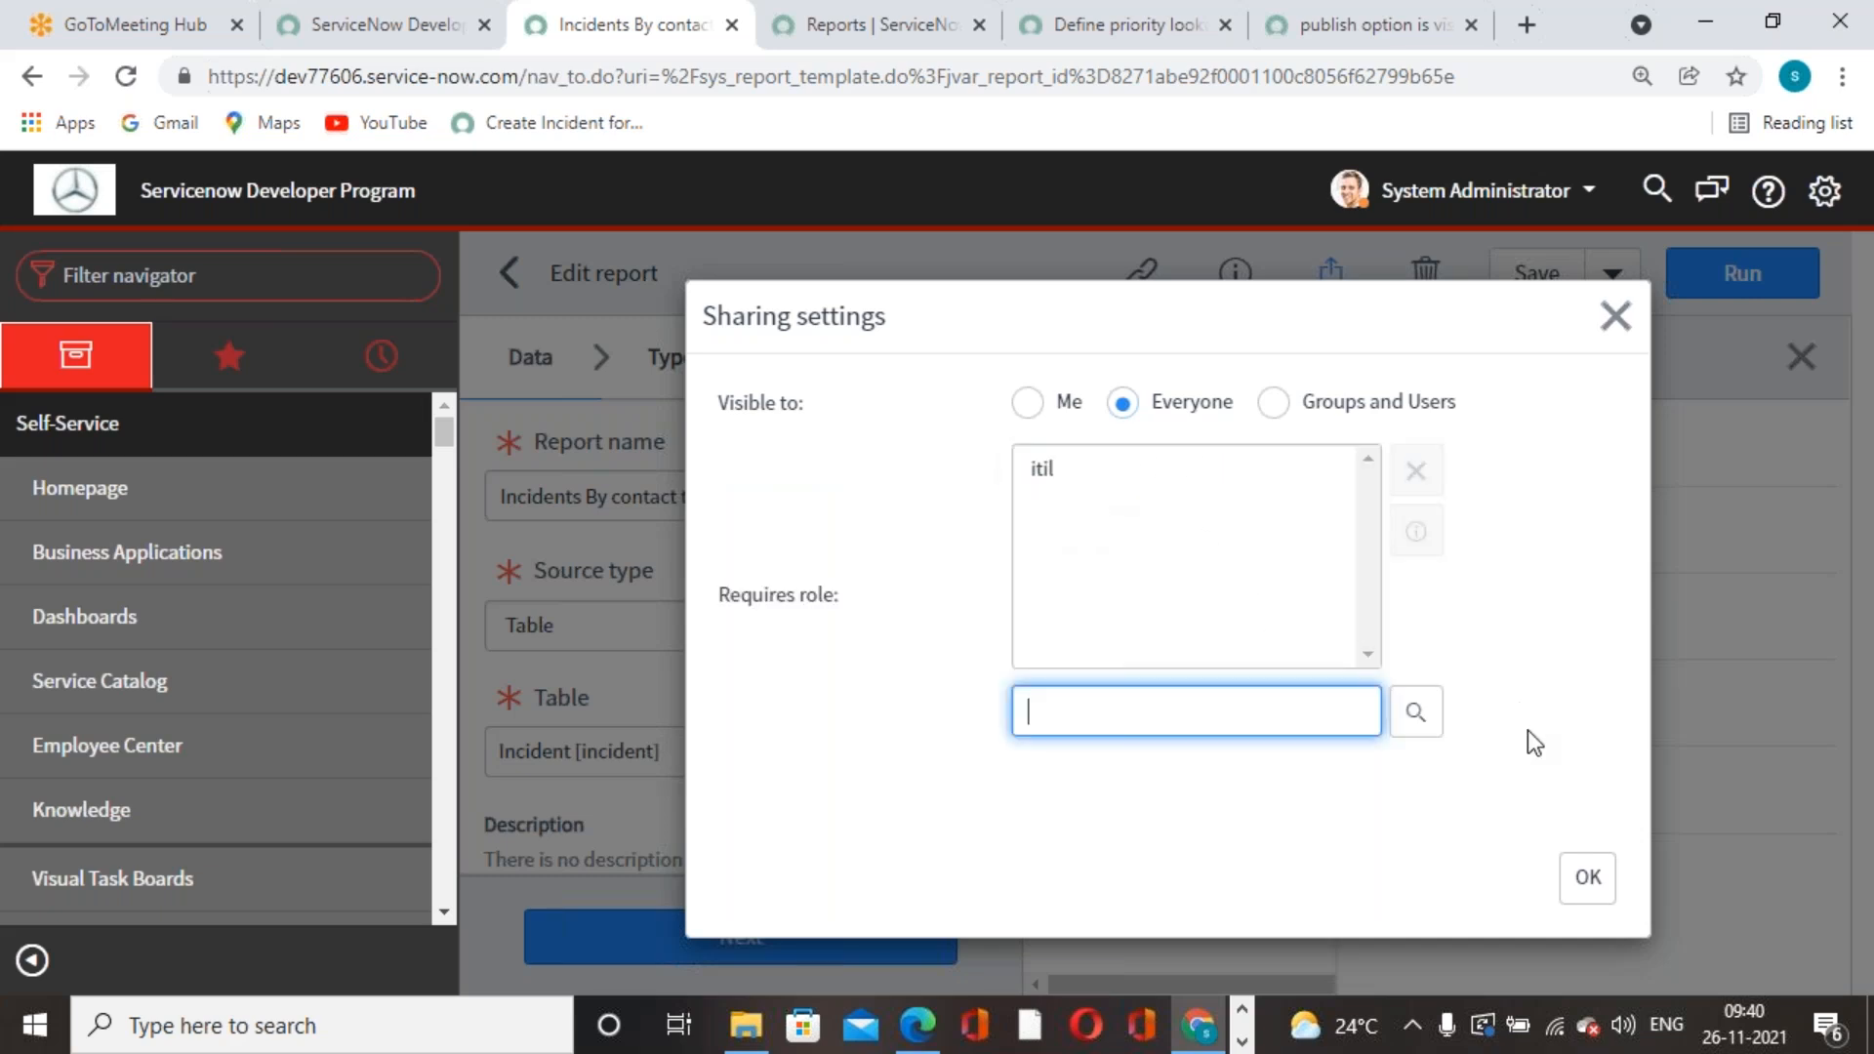
click(1586, 878)
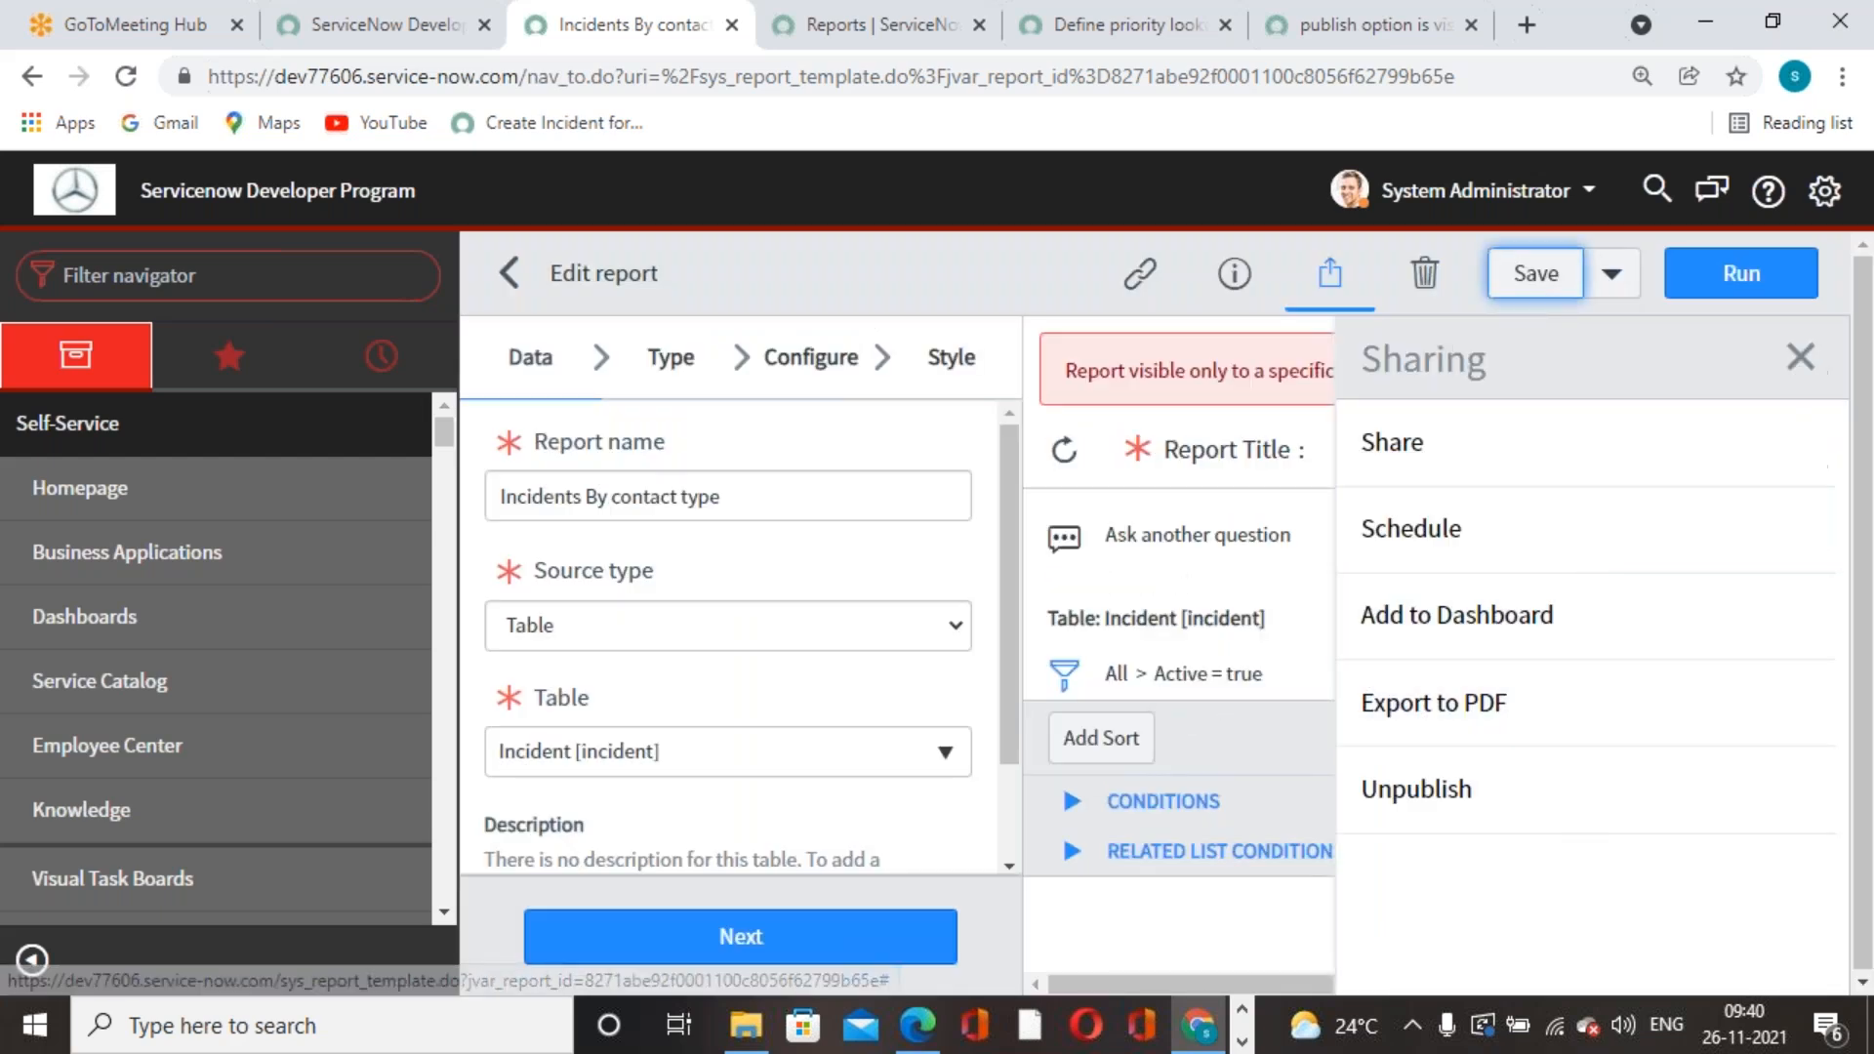
click(1801, 357)
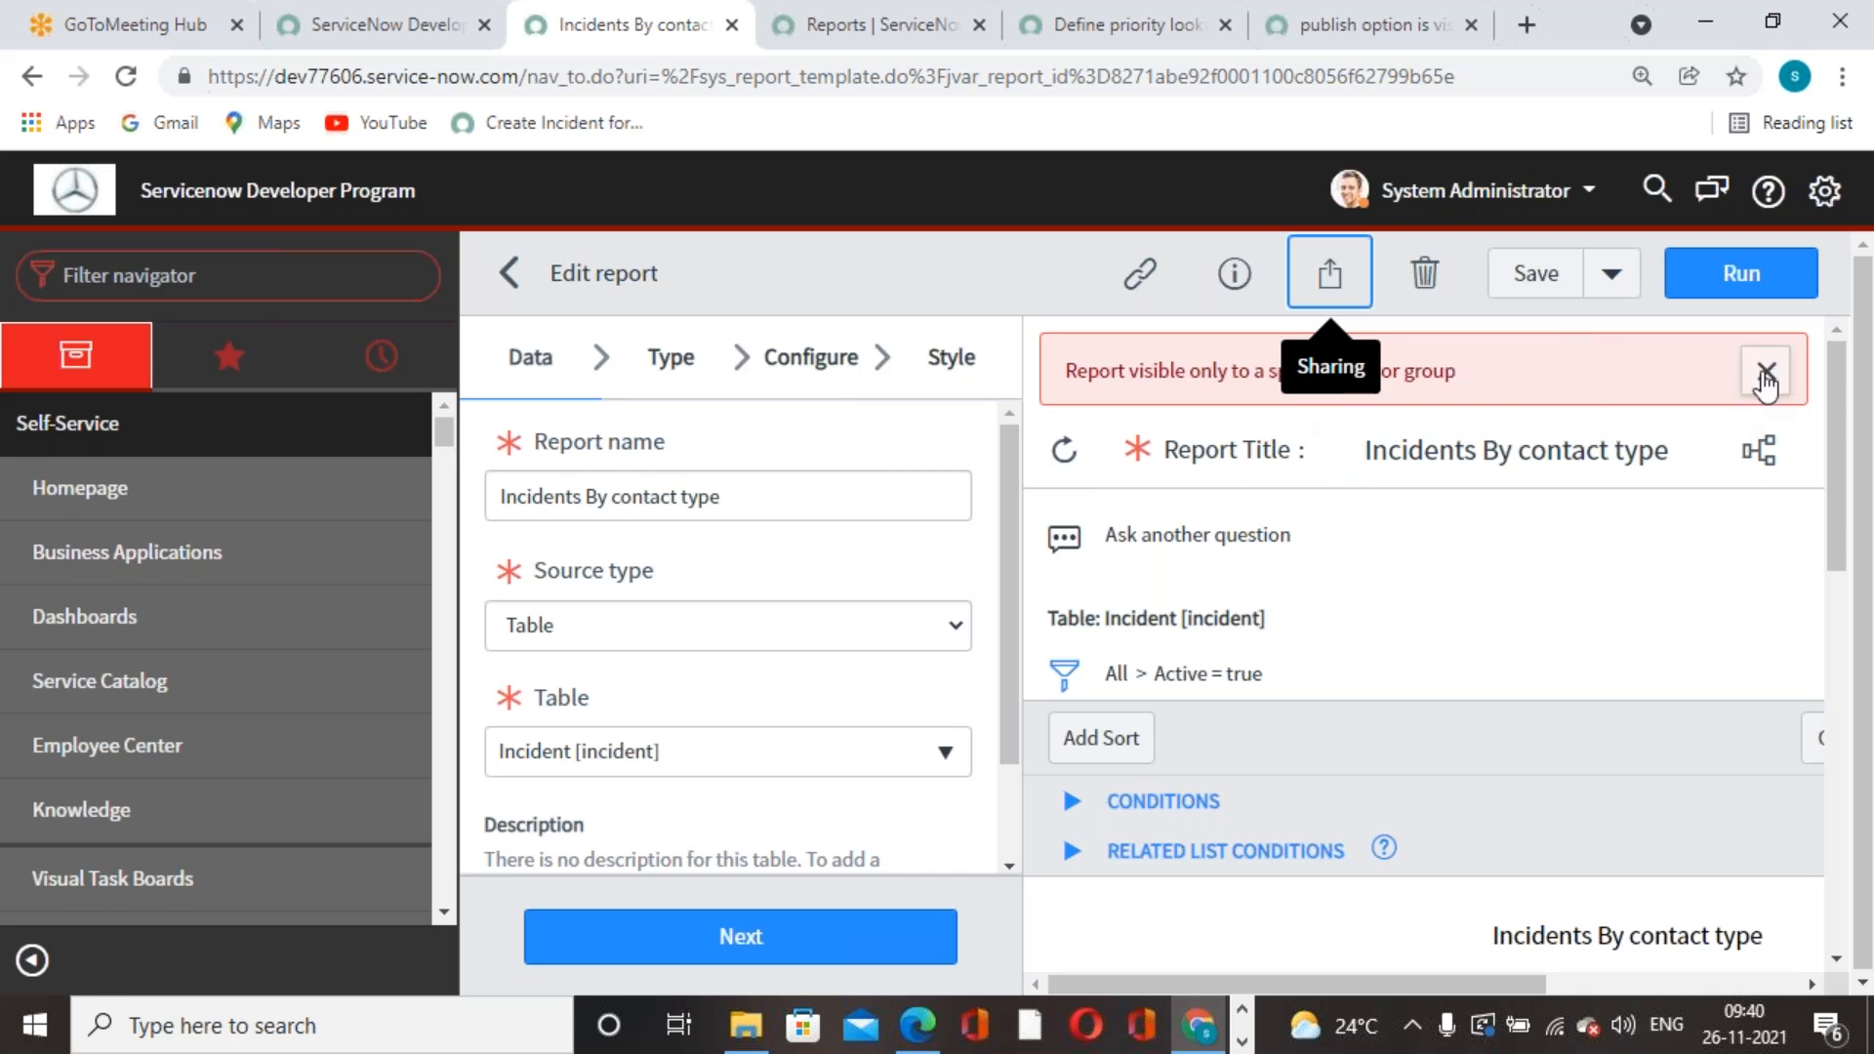
- In Sharing settings, remove System Administrator from the Groups and Users shared users
click(1325, 269)
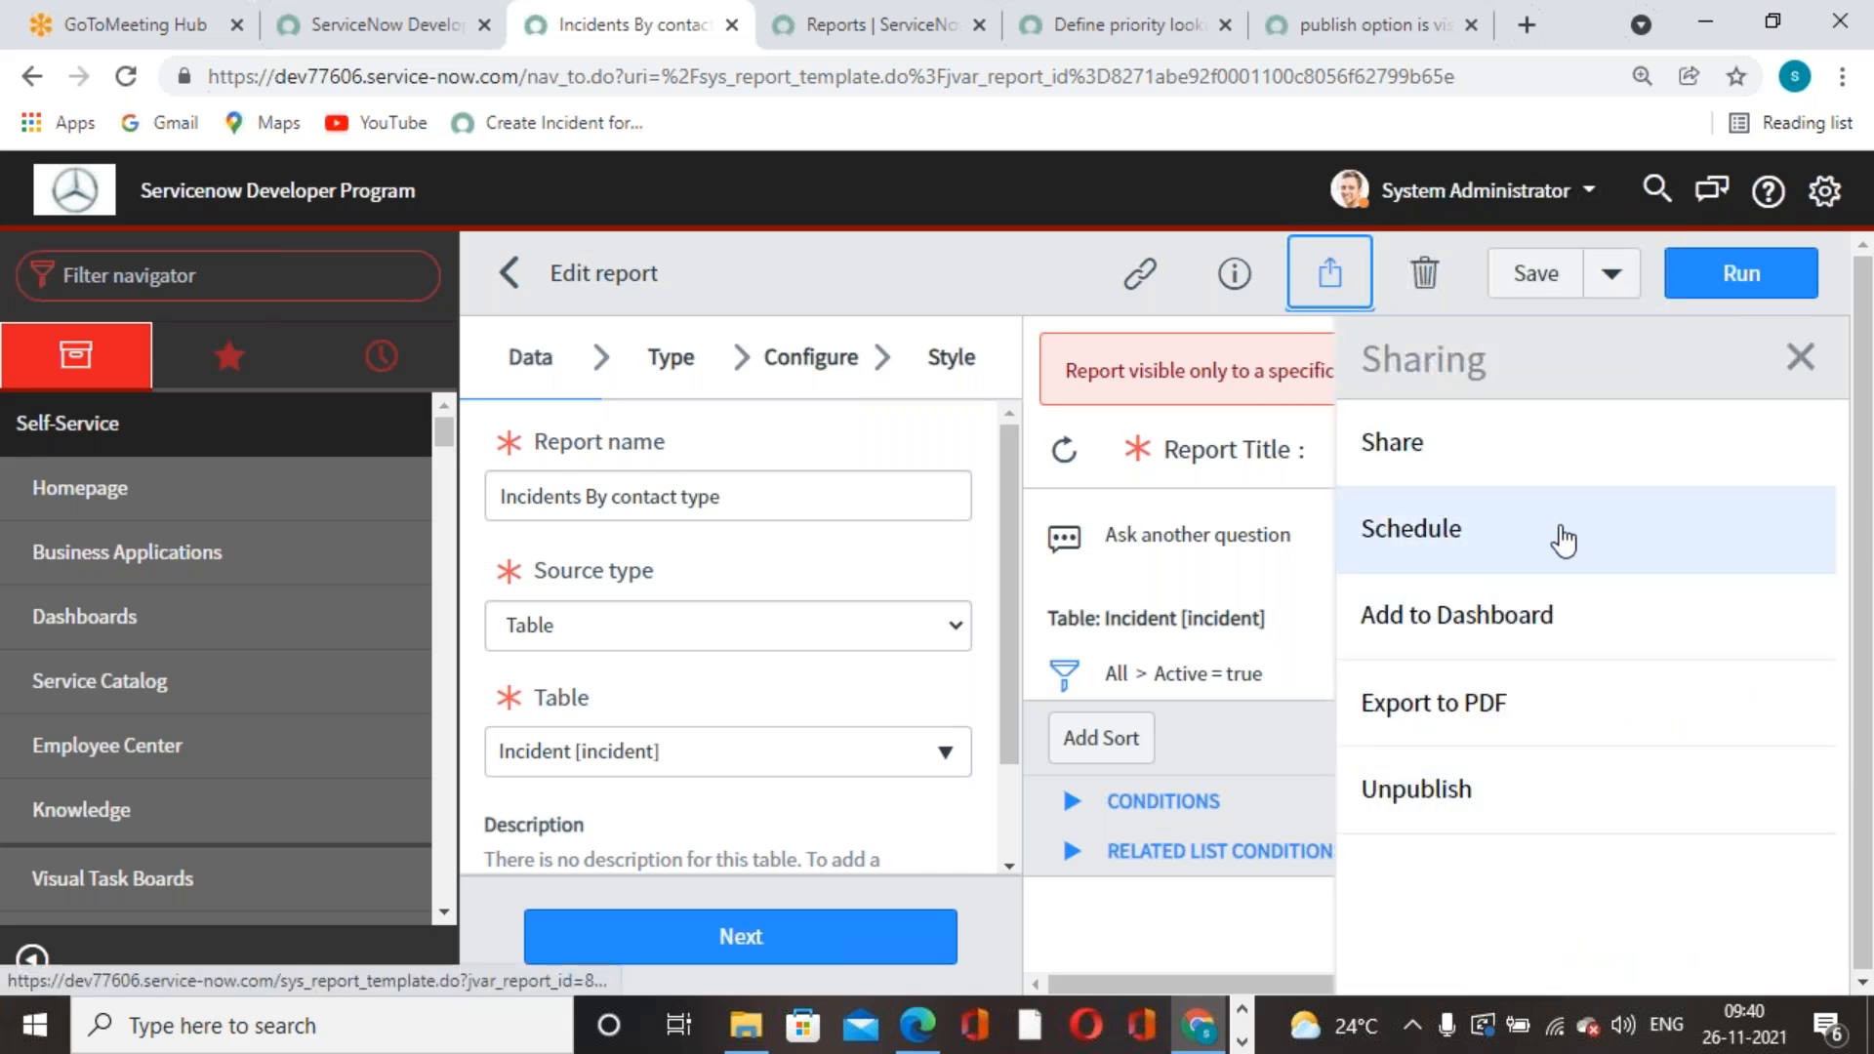
click(1415, 444)
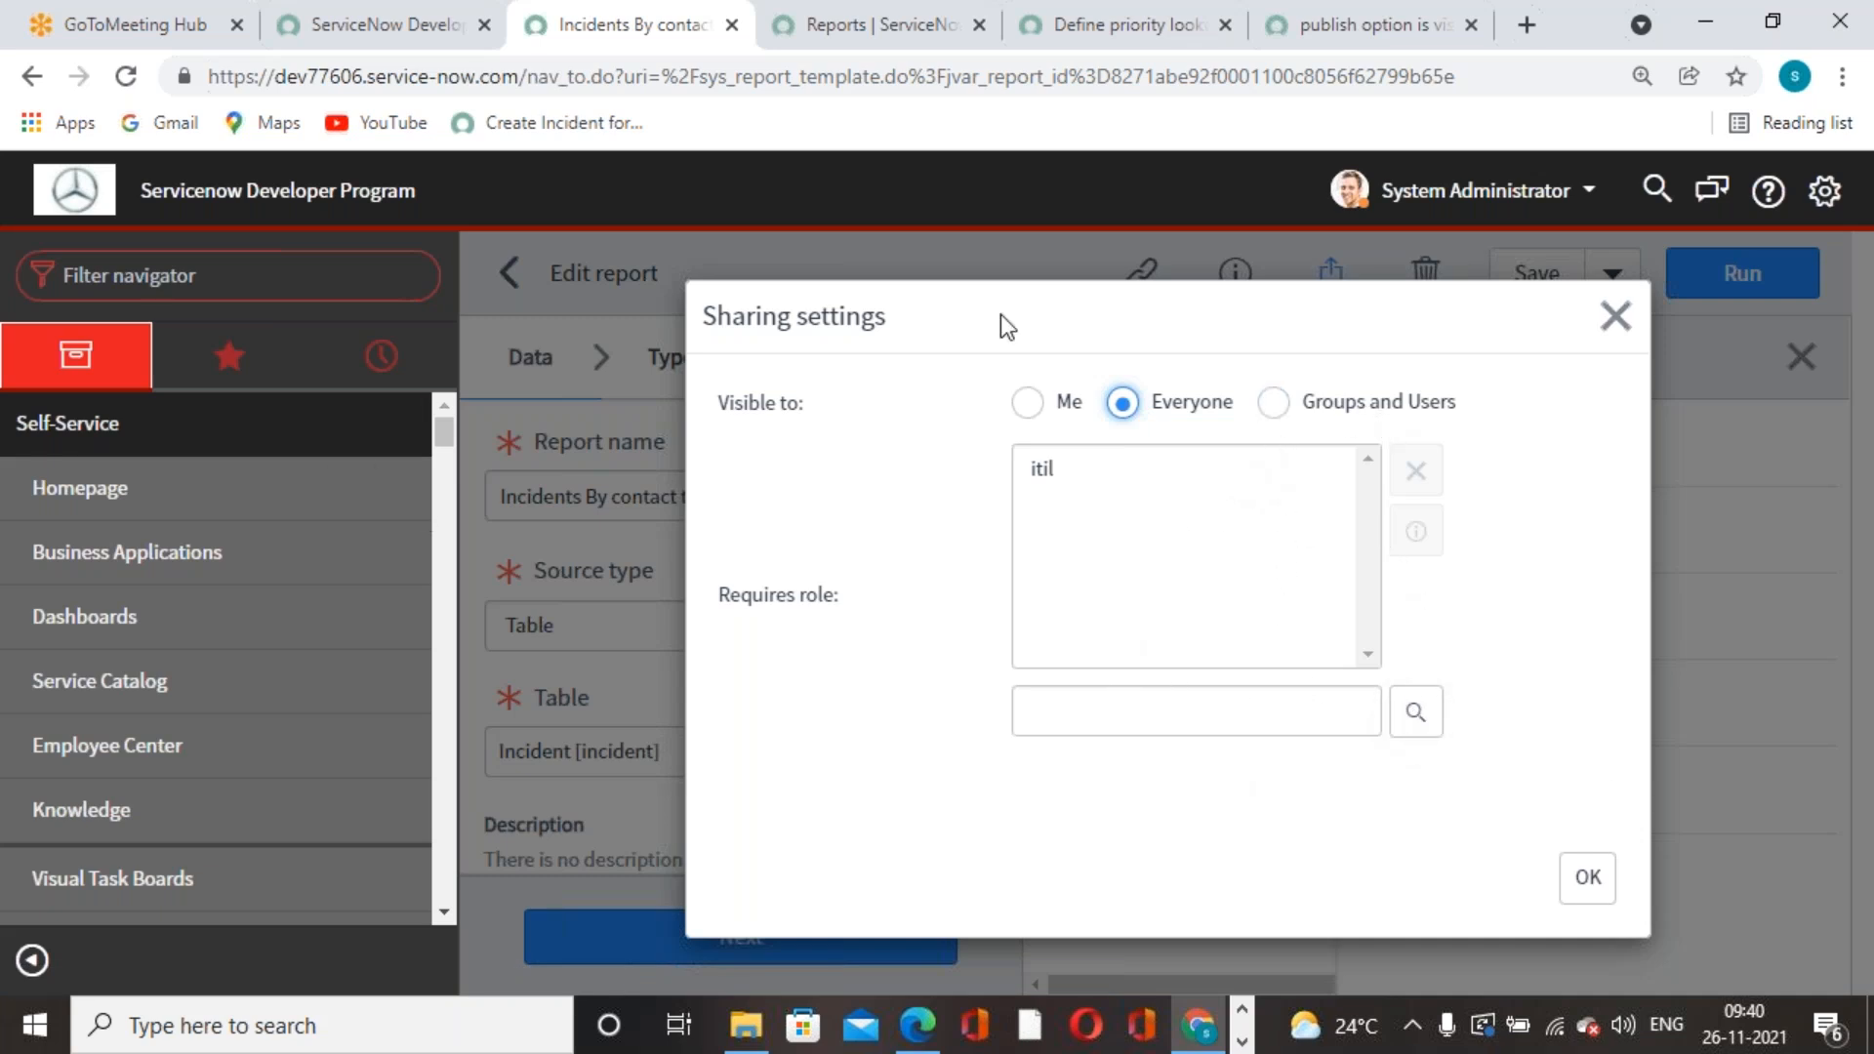
click(1278, 403)
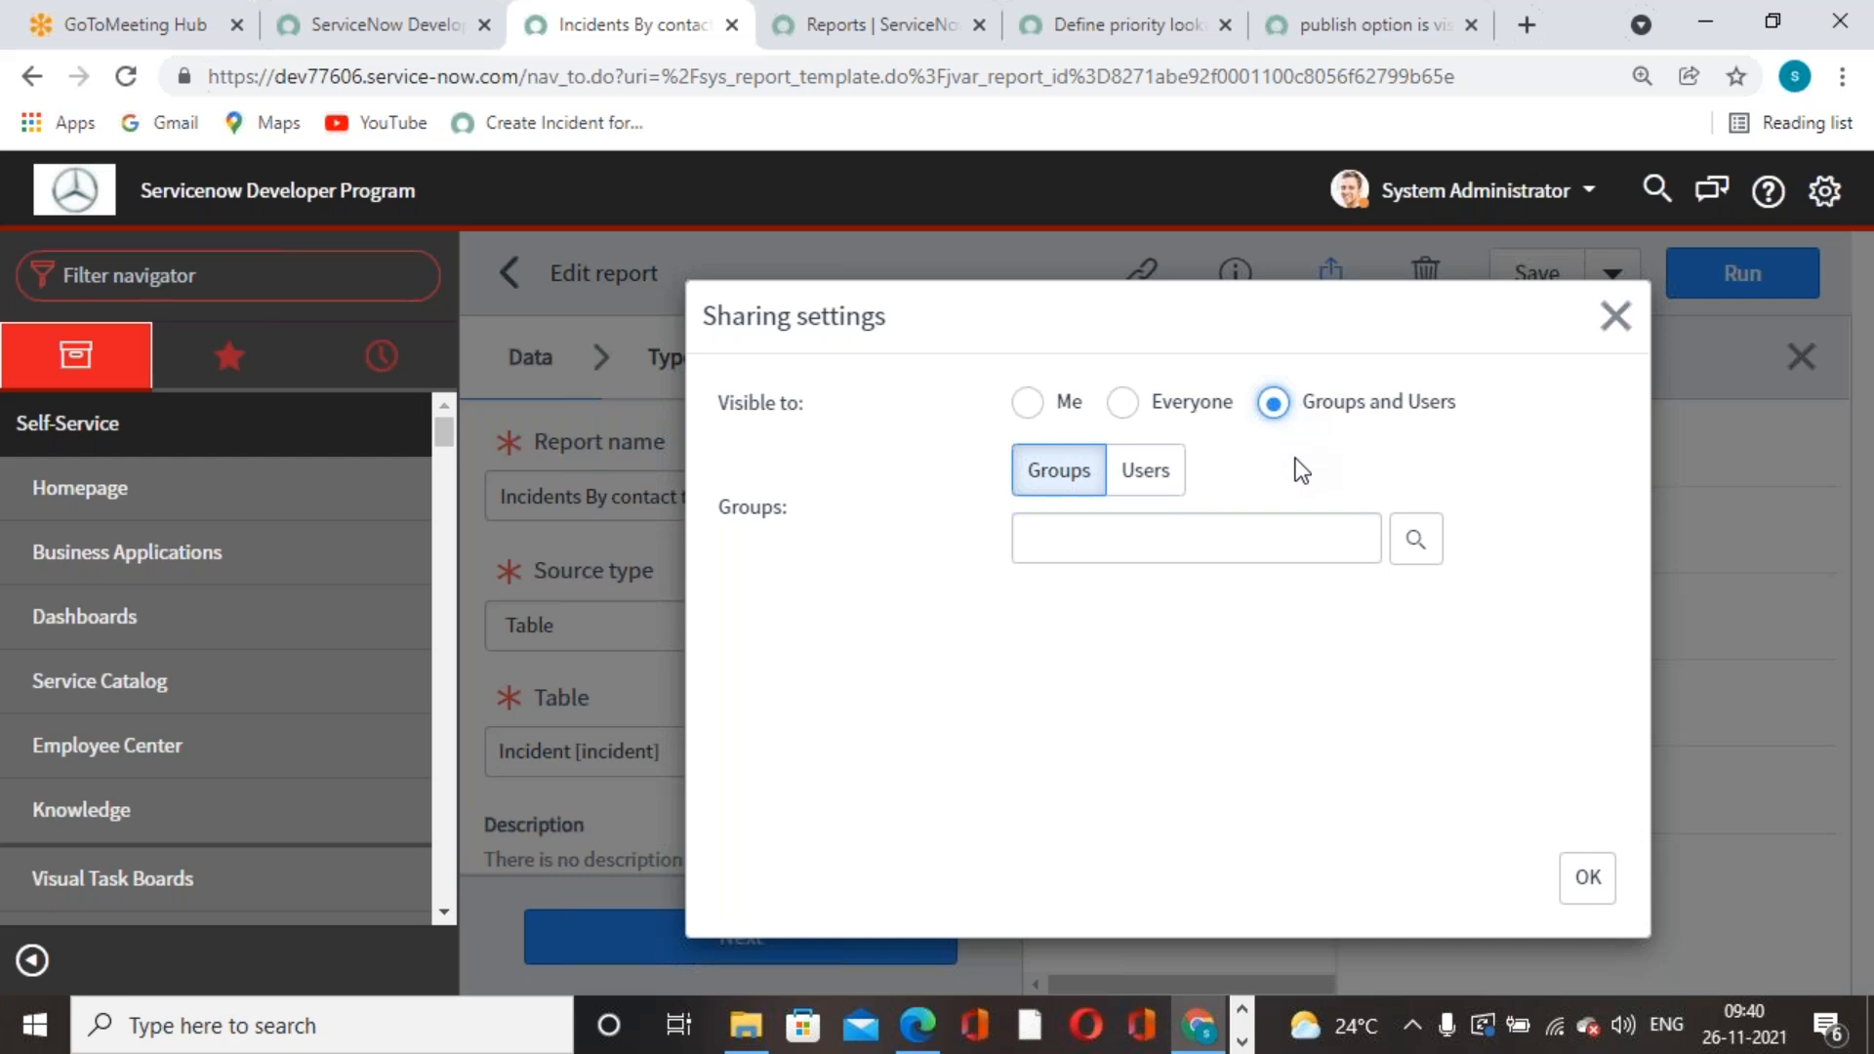
click(1158, 475)
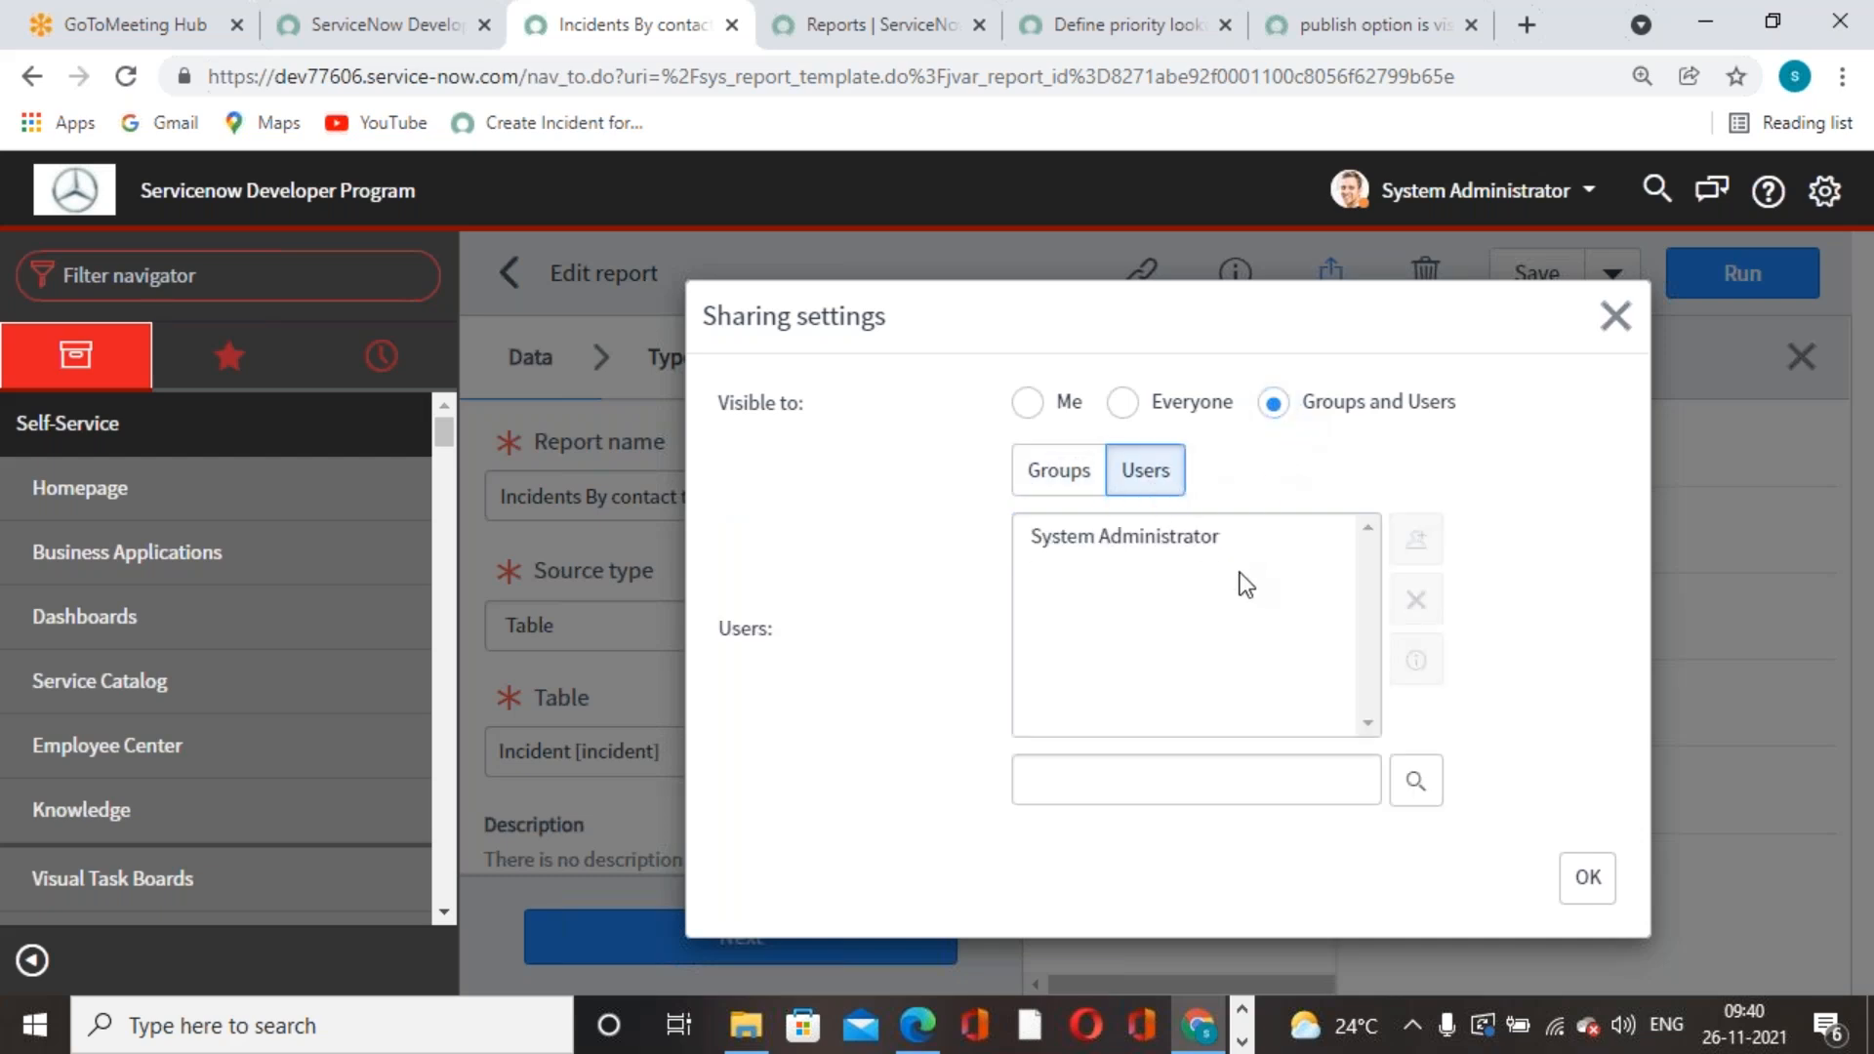
click(1180, 540)
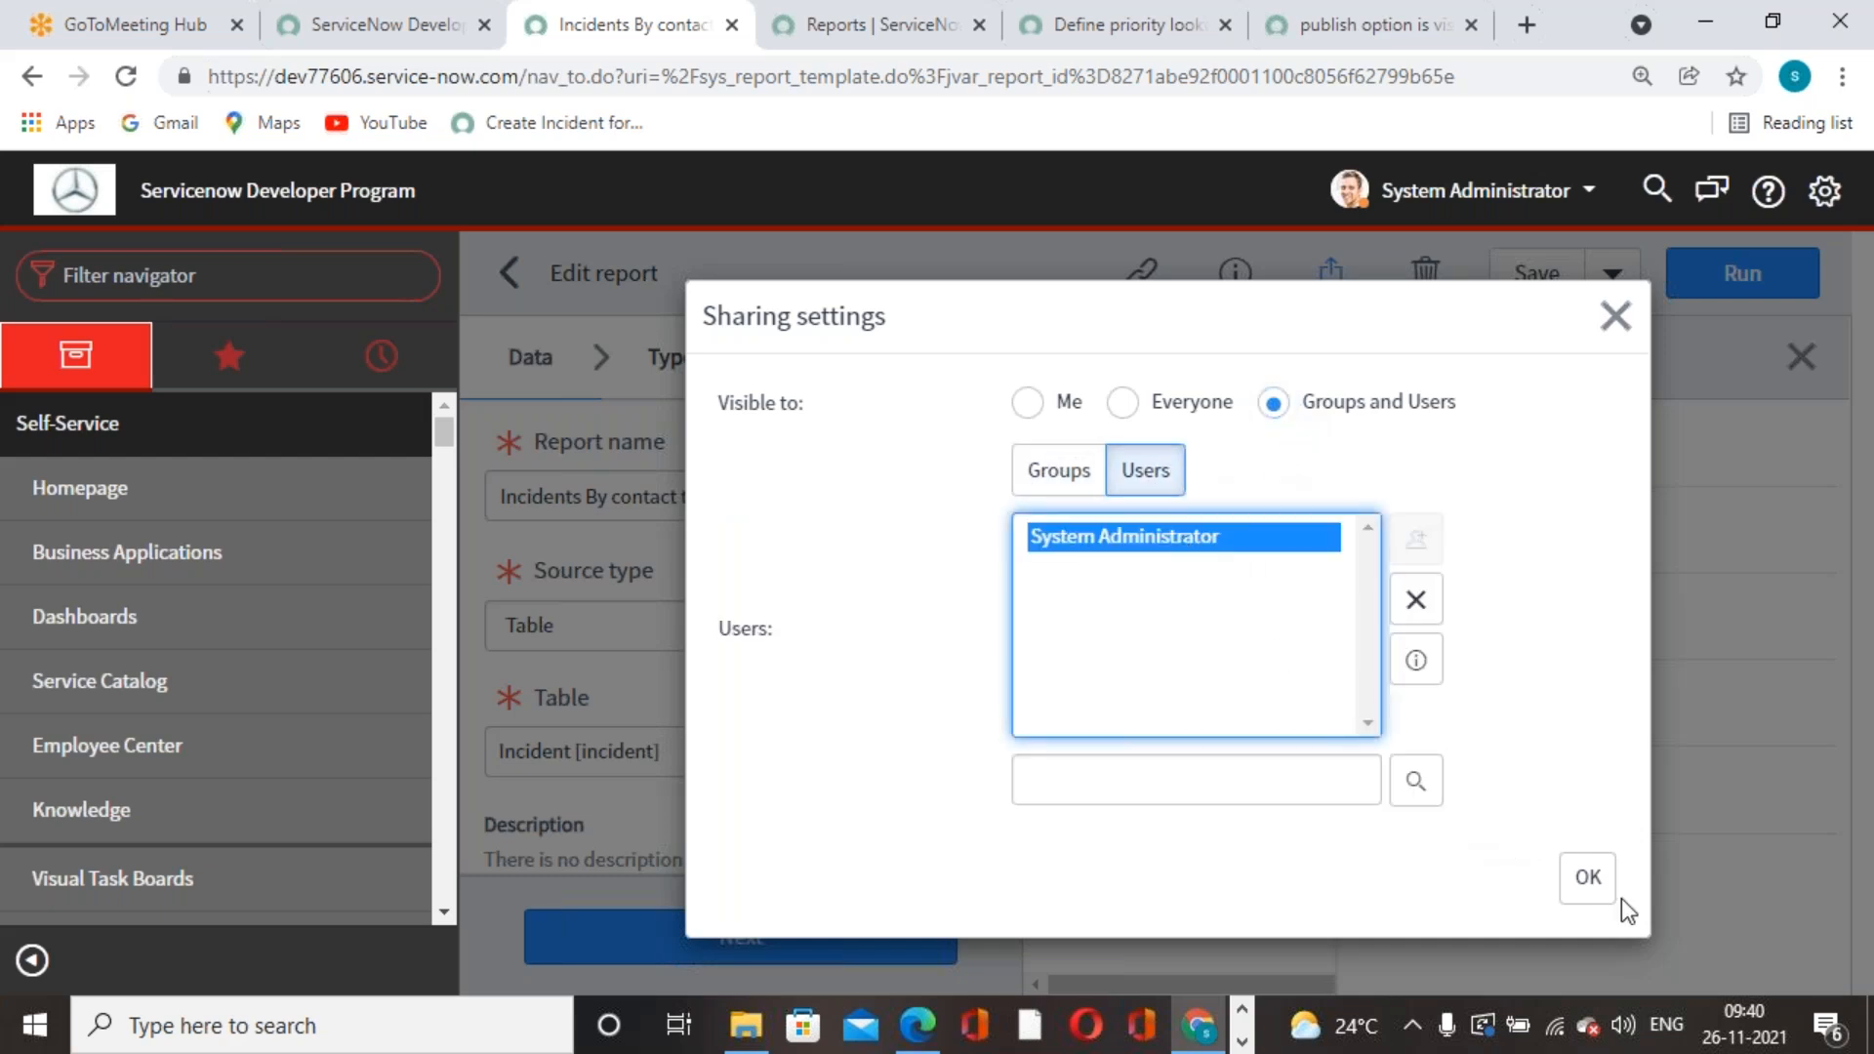
click(1416, 599)
- Set visibility to Everyone and remove the itil required role
click(1060, 478)
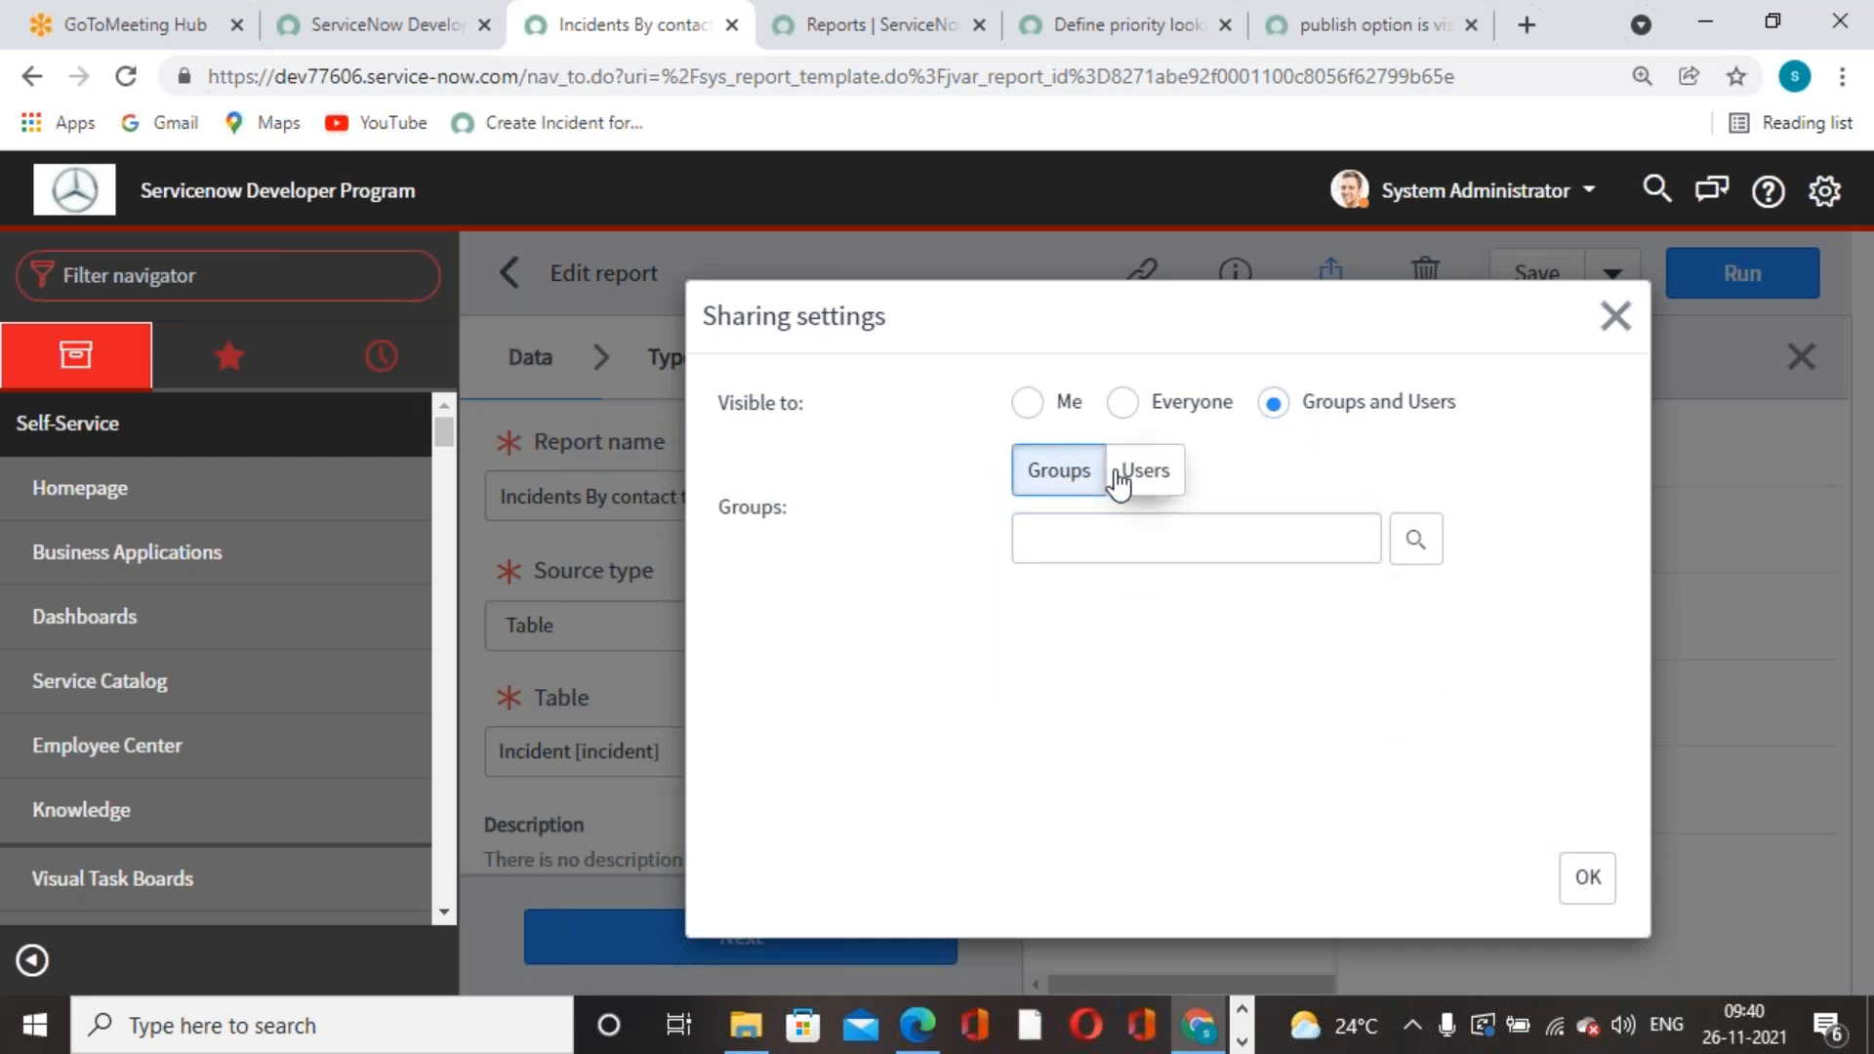
click(1122, 403)
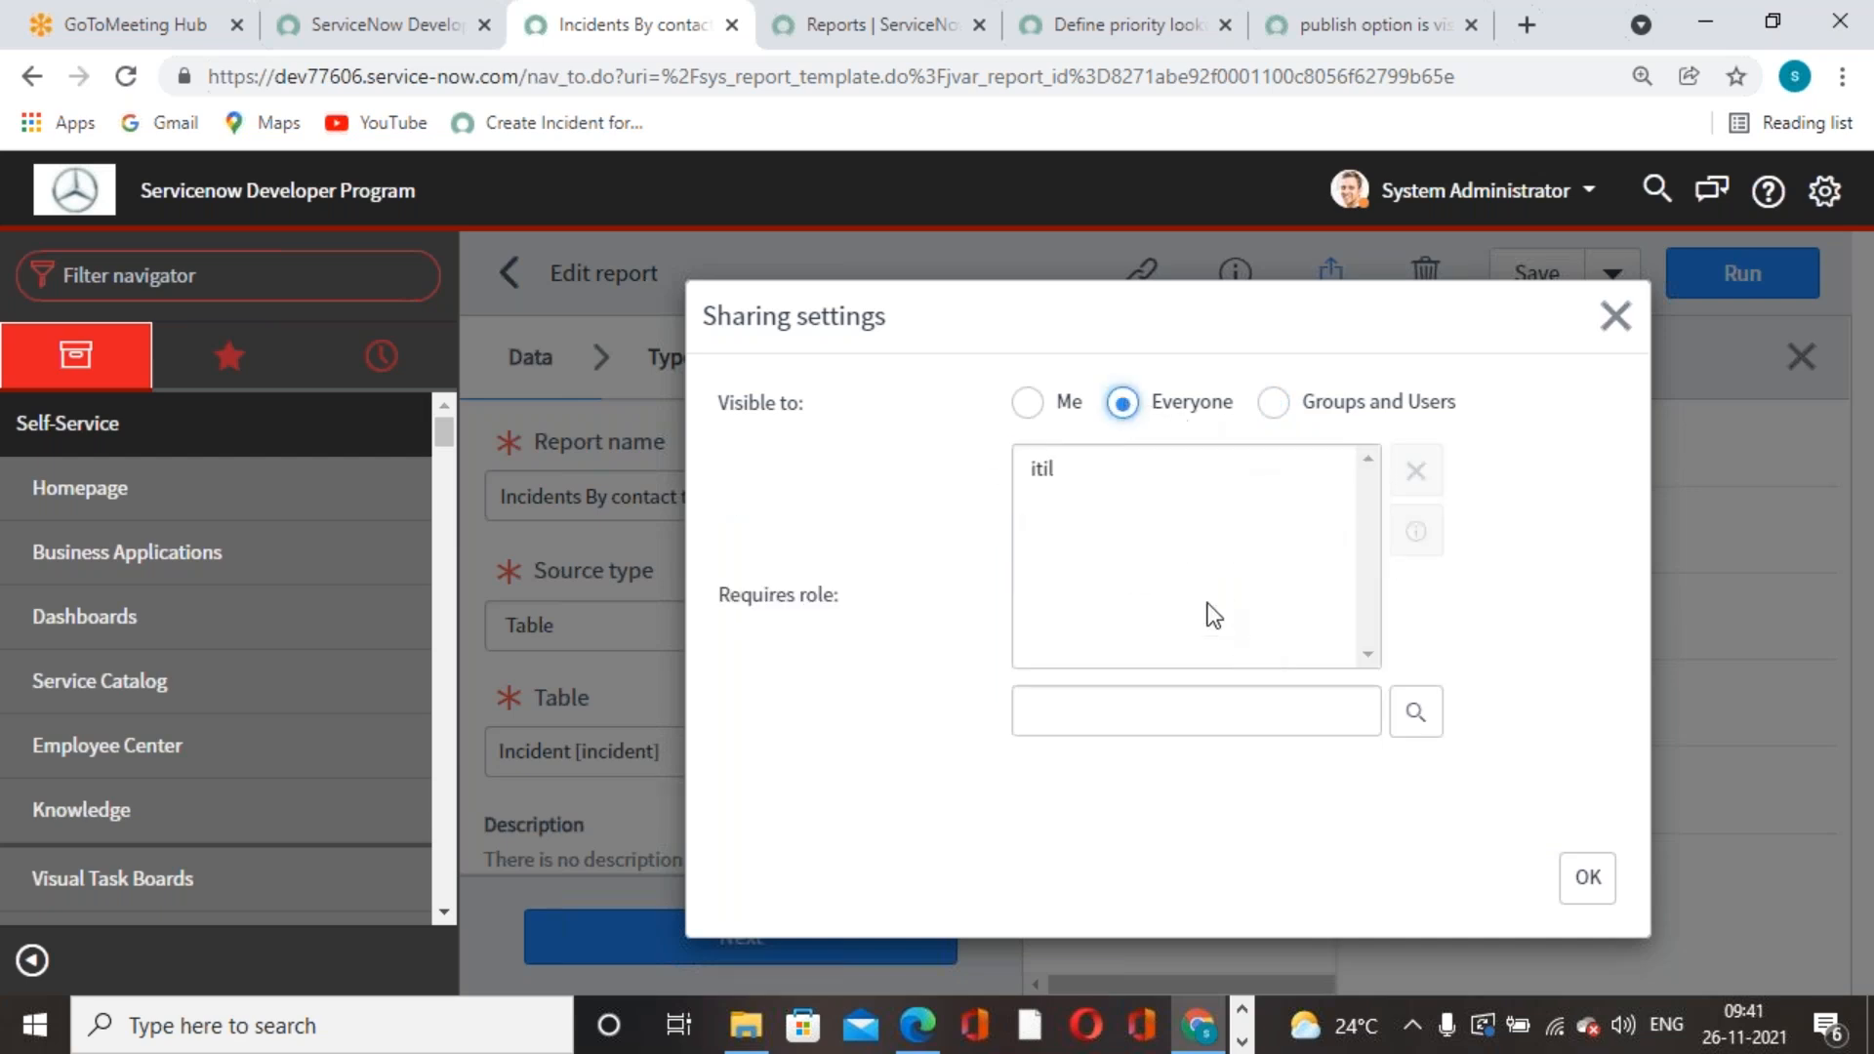
click(1071, 477)
click(1416, 471)
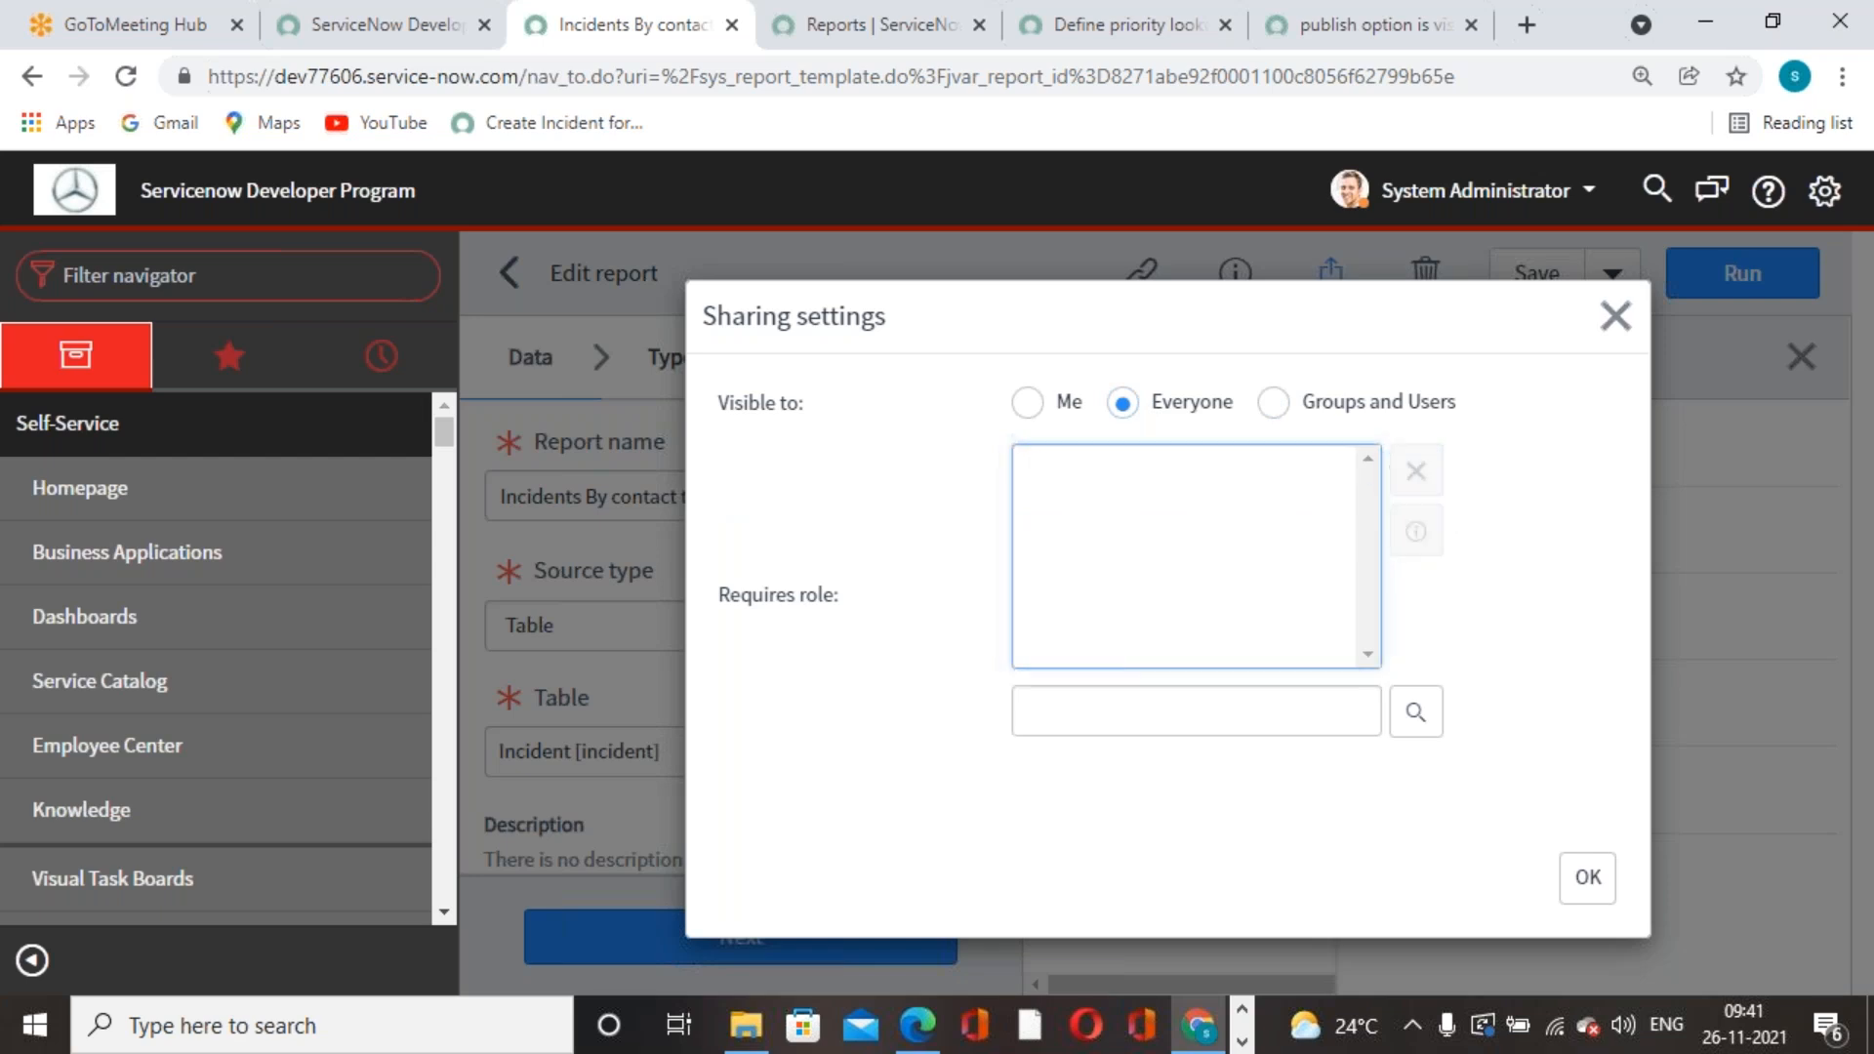
- Look up roles and add public as the required role
click(1416, 714)
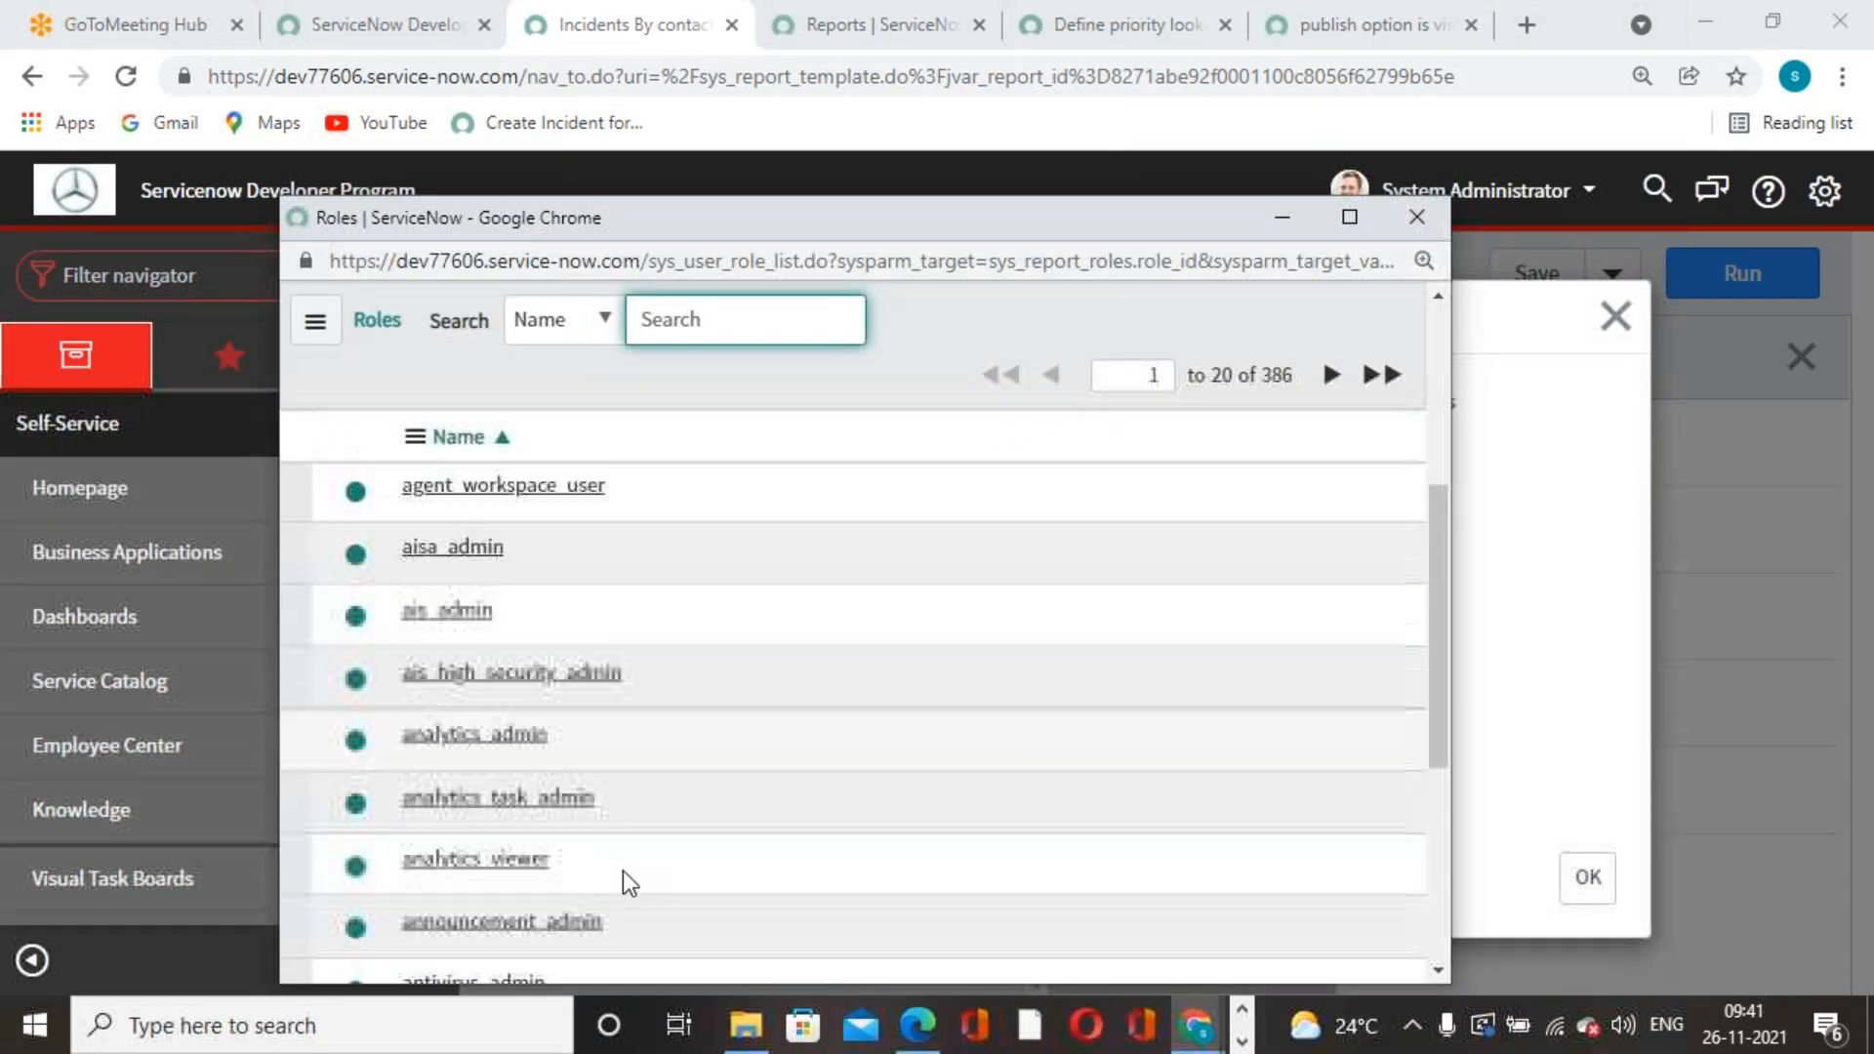
text(public)
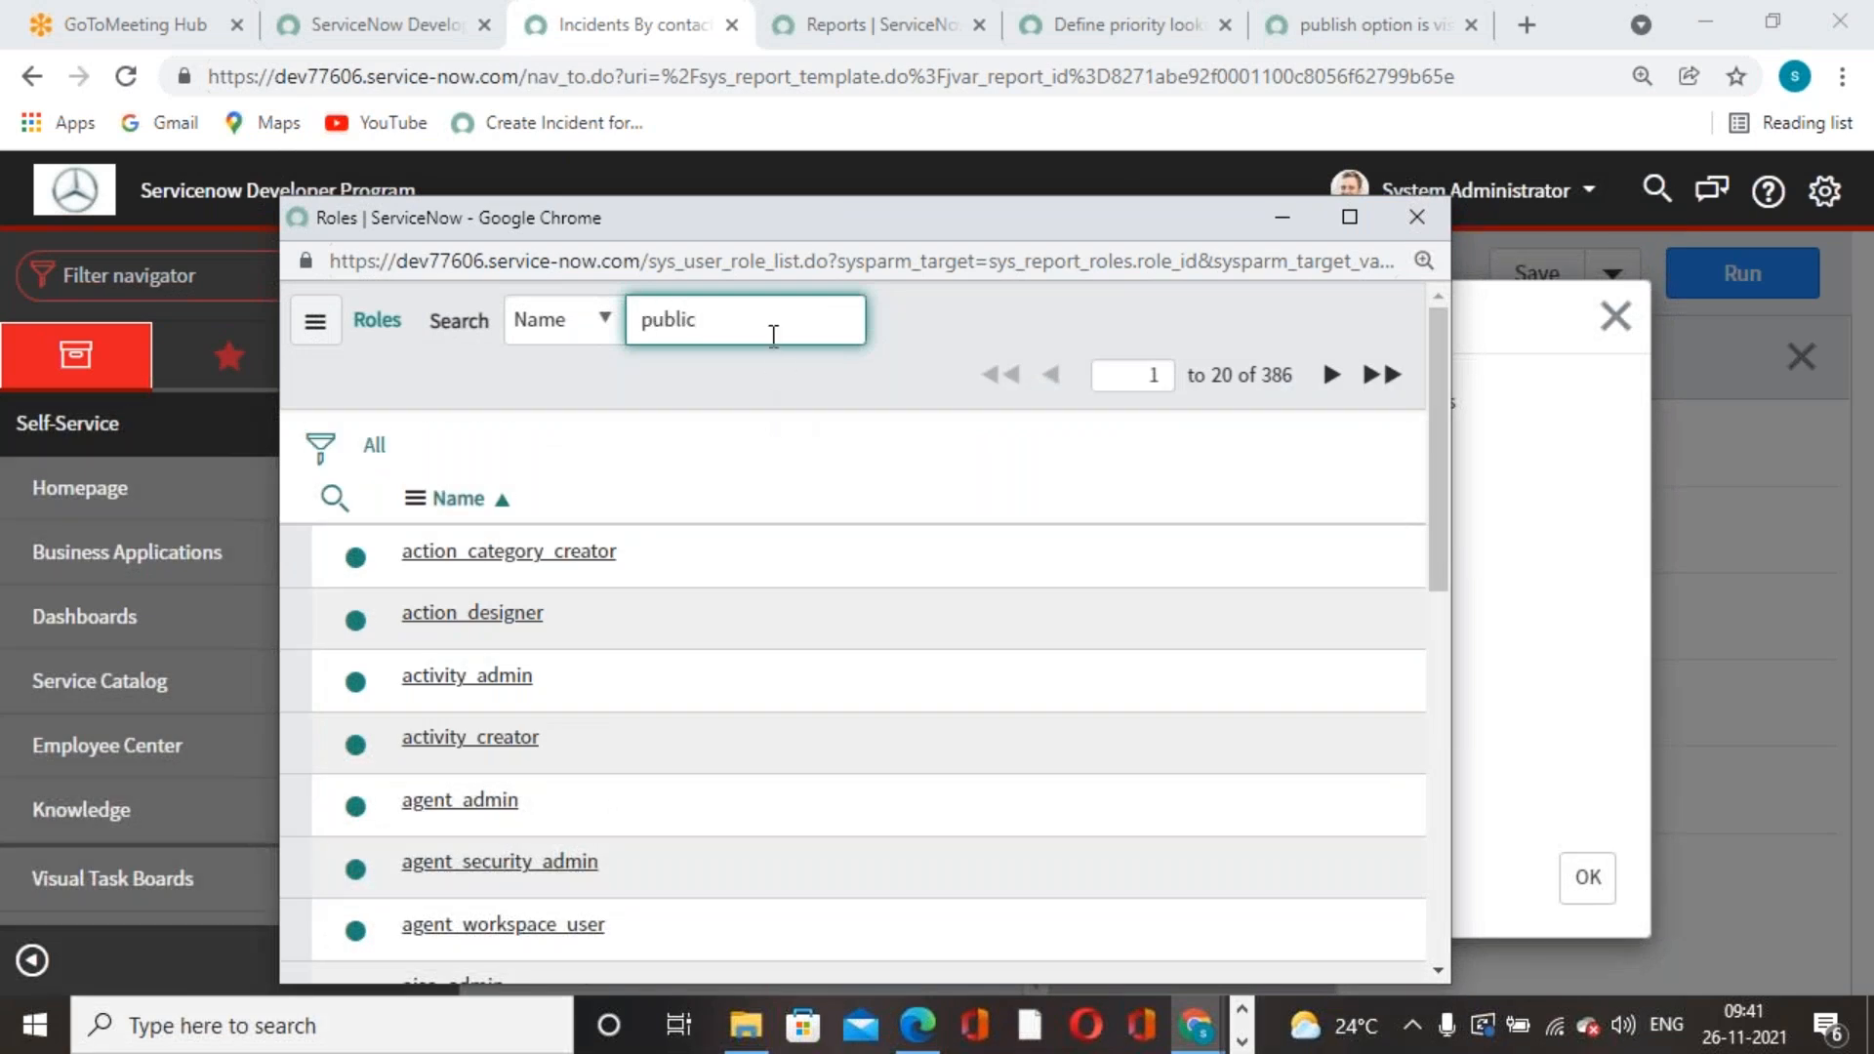
key(BackSpace)
key(BackSpace)
key(BackSpace)
key(BackSpace)
key(BackSpace)
key(BackSpace)
click(441, 613)
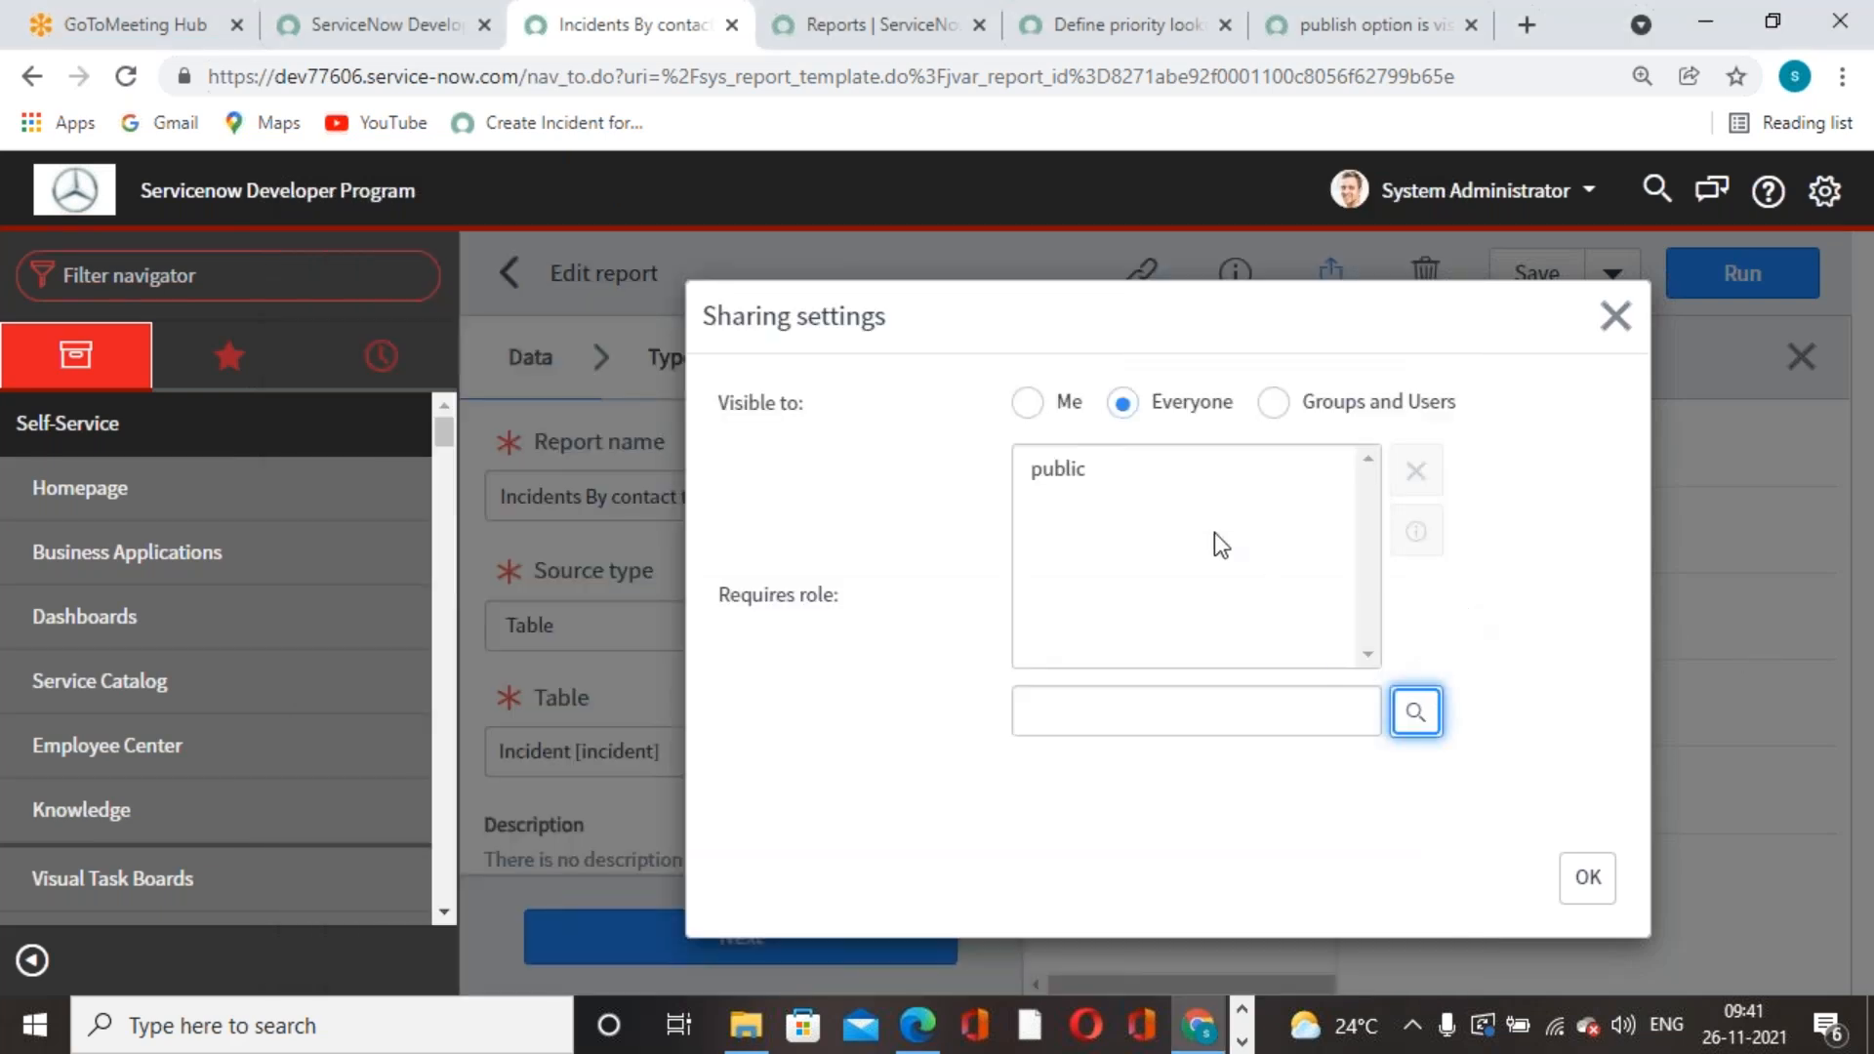
- Apply the sharing settings, then reopen them and toggle visibility between Me and Everyone
click(1588, 878)
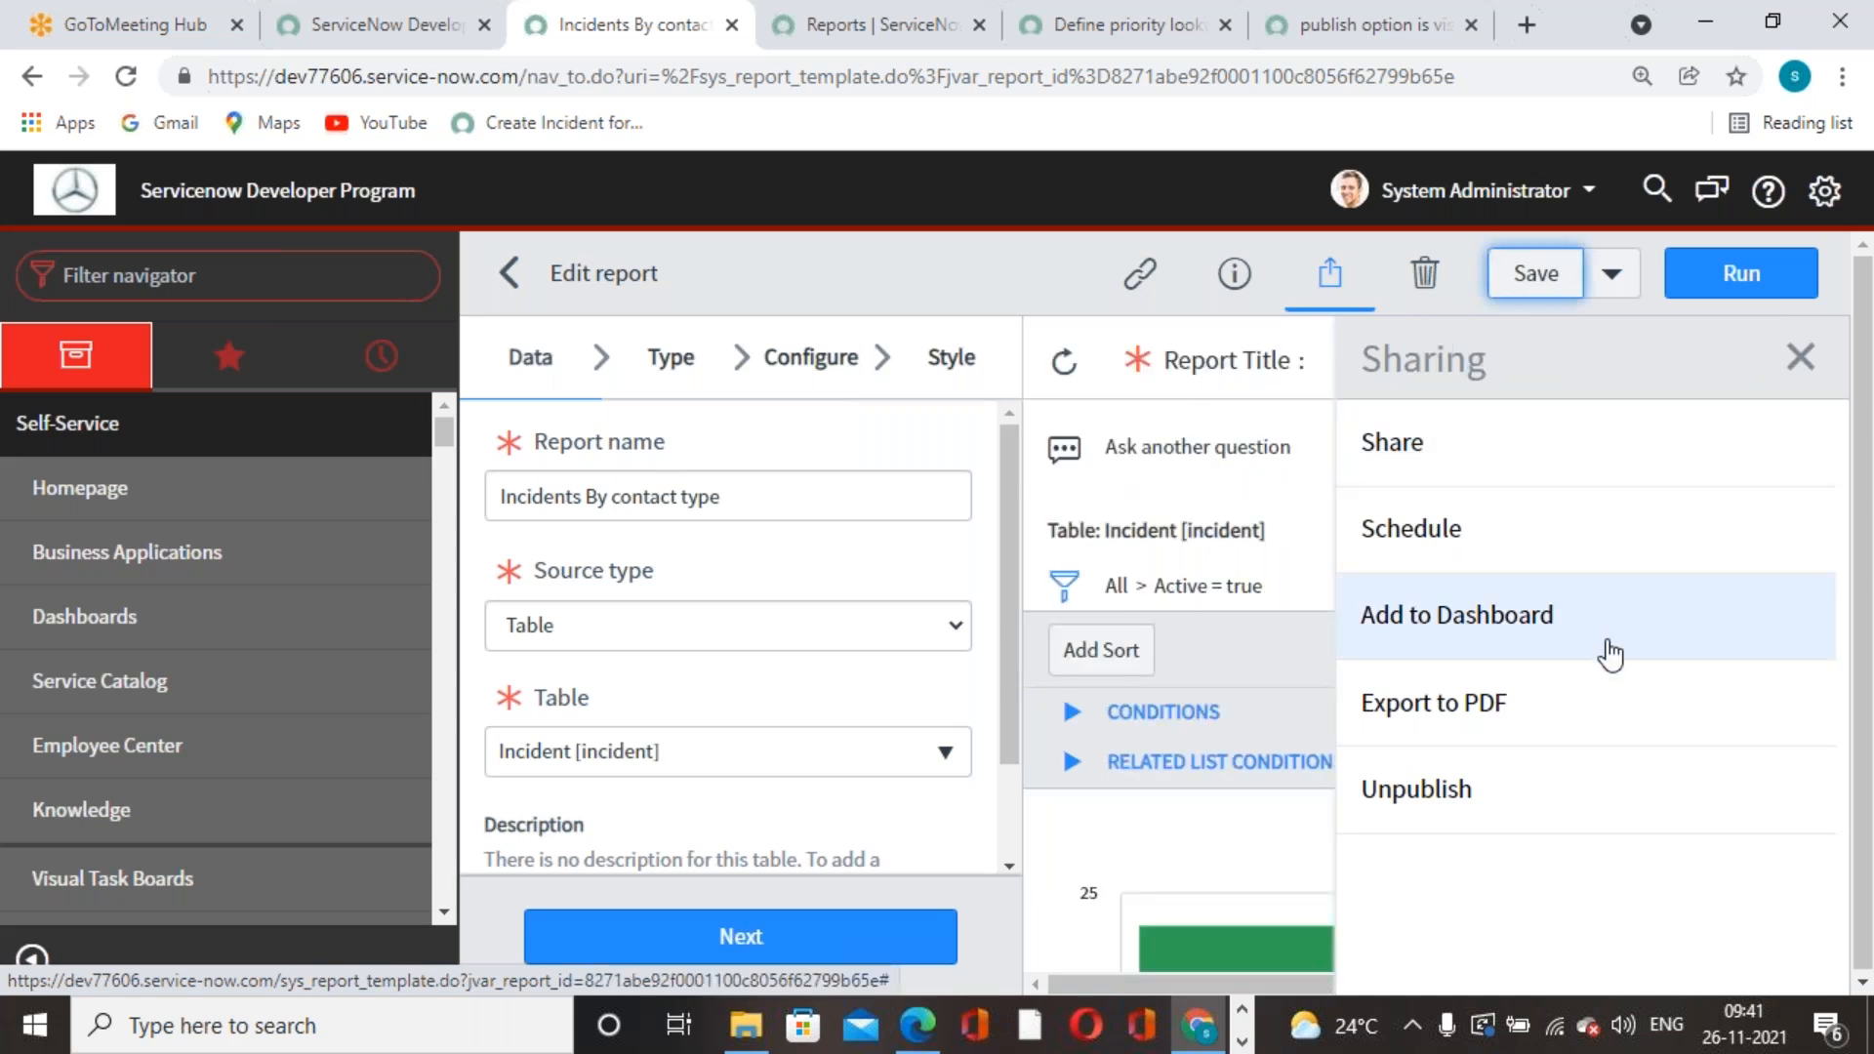
click(1802, 359)
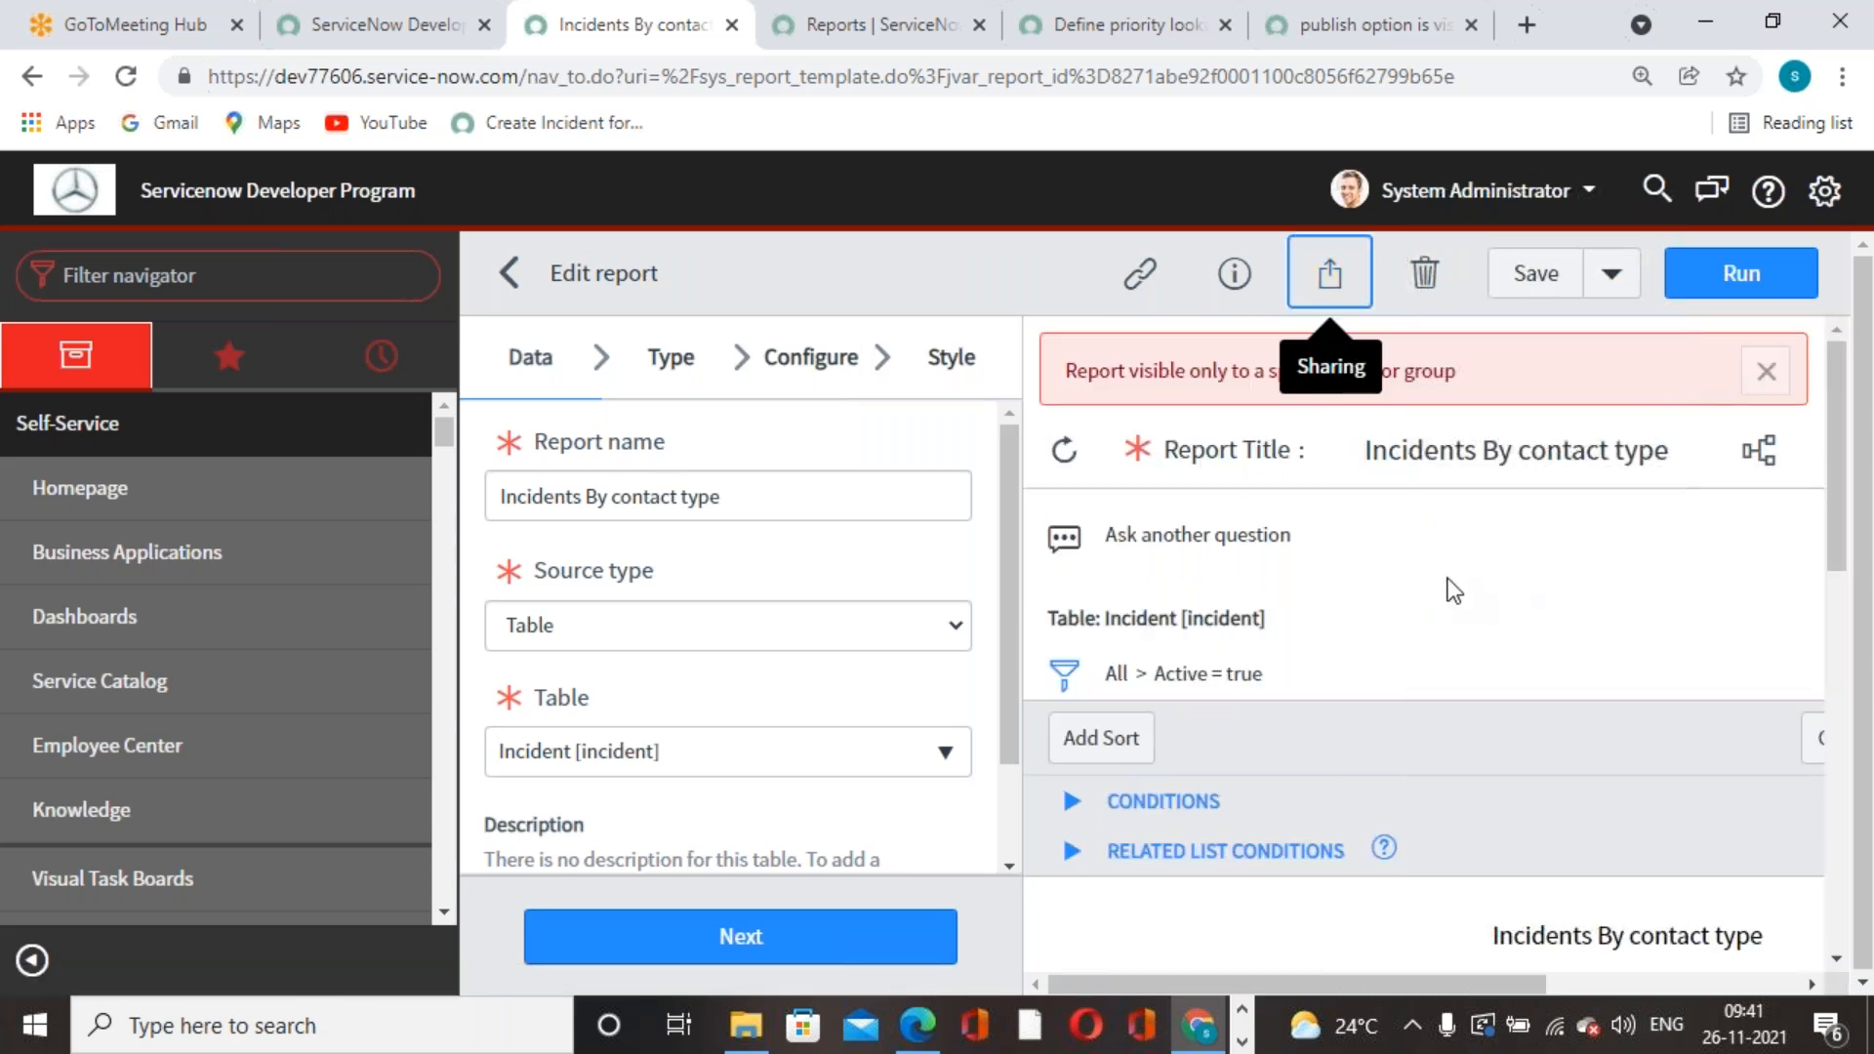
click(1329, 275)
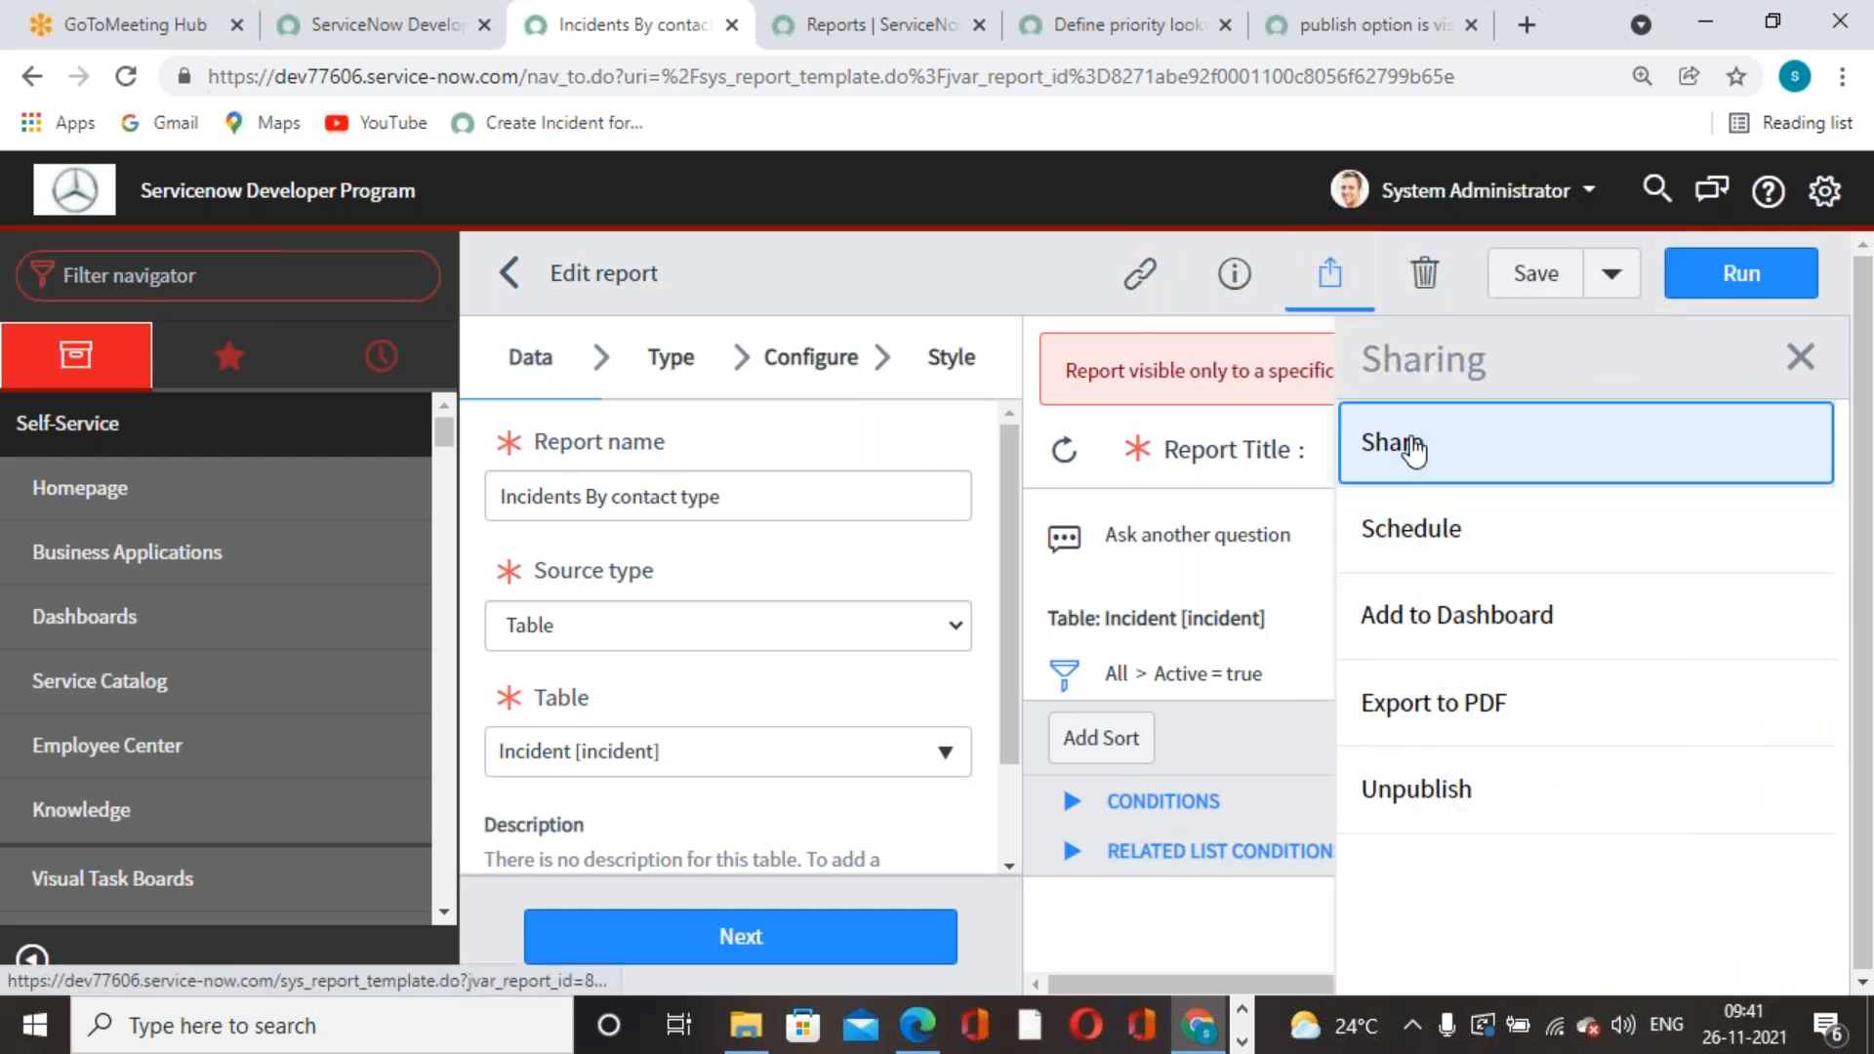
click(1382, 440)
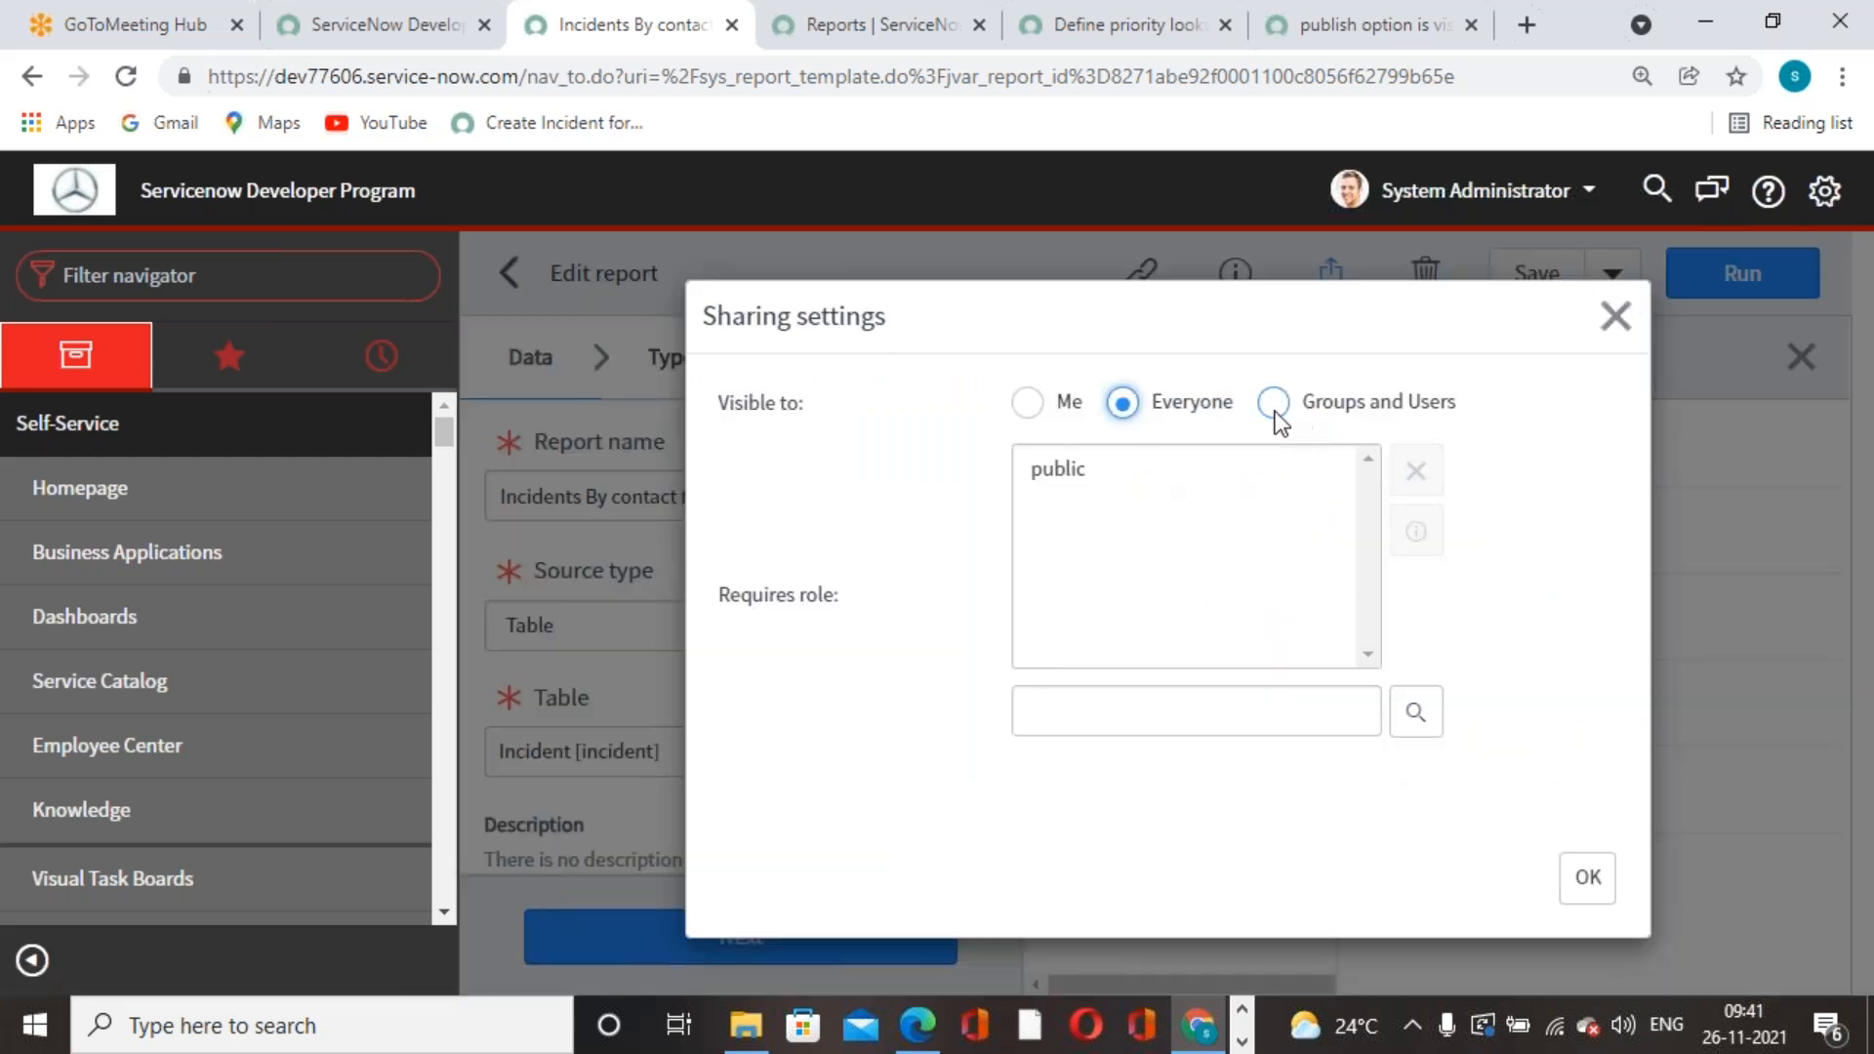
click(1028, 402)
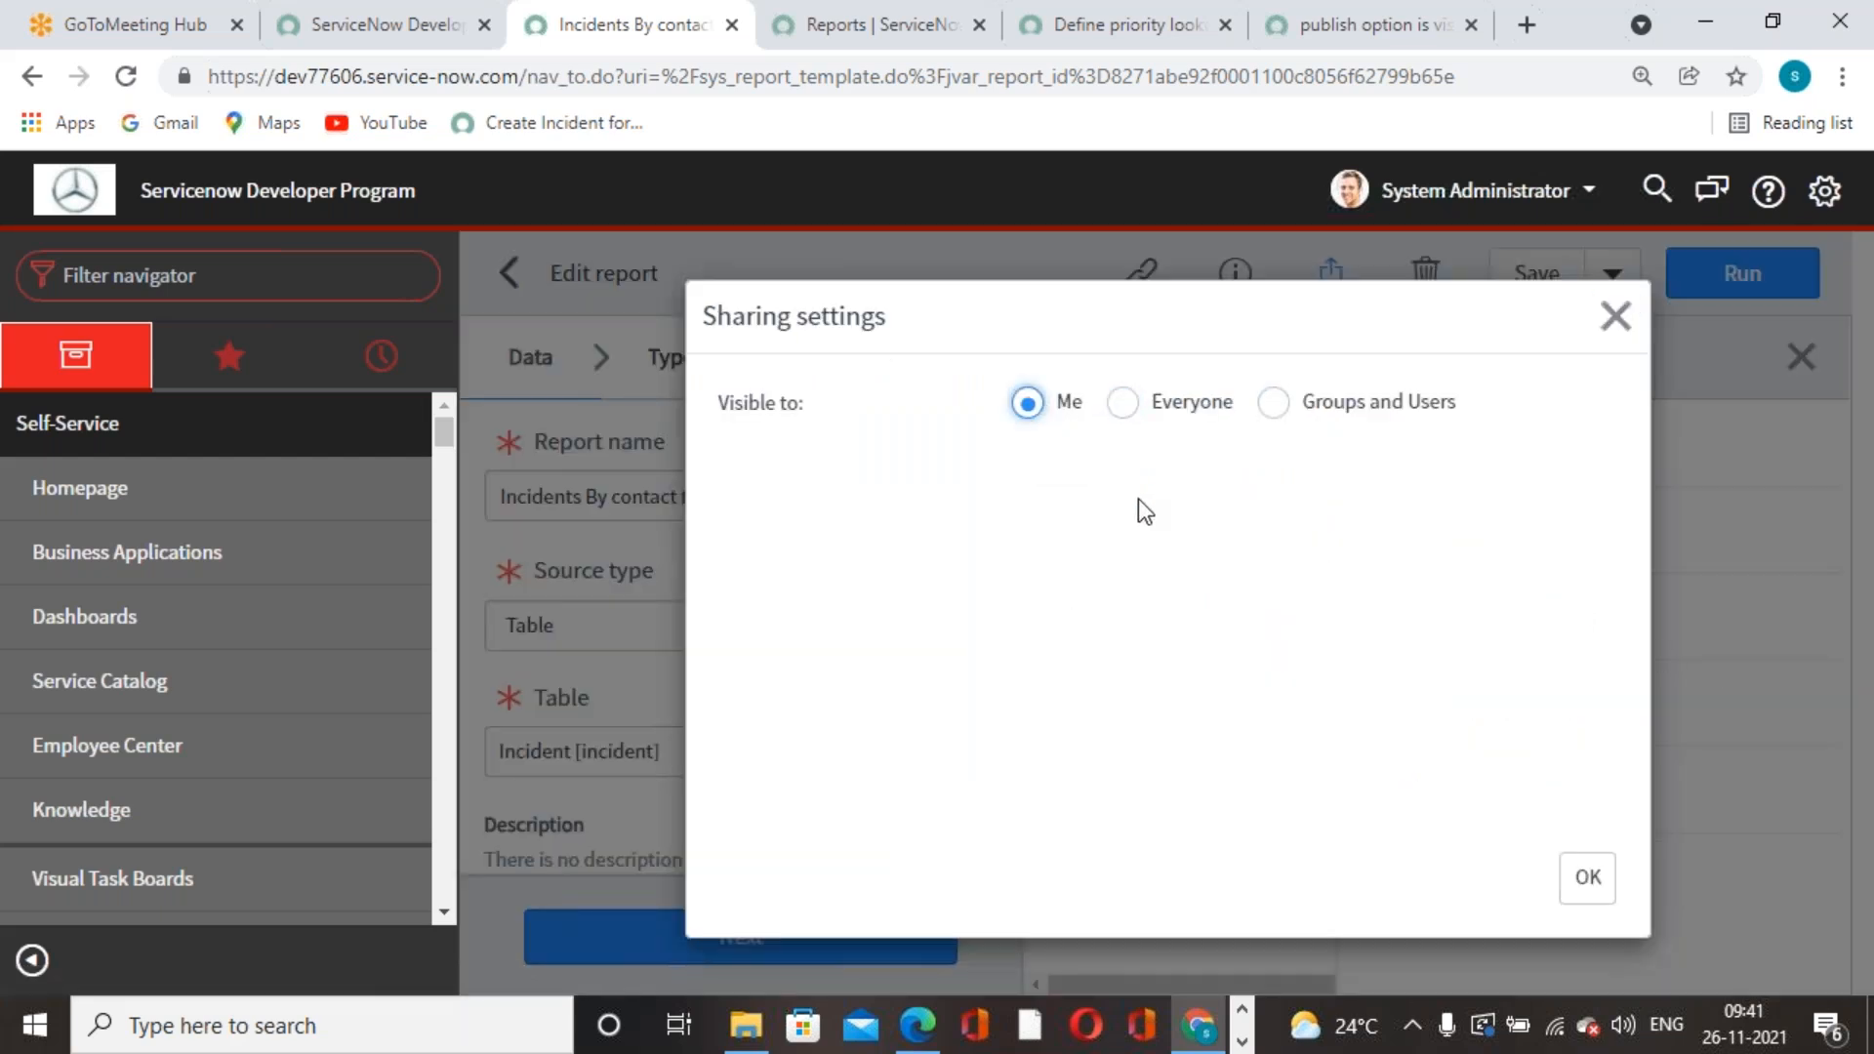
click(1134, 404)
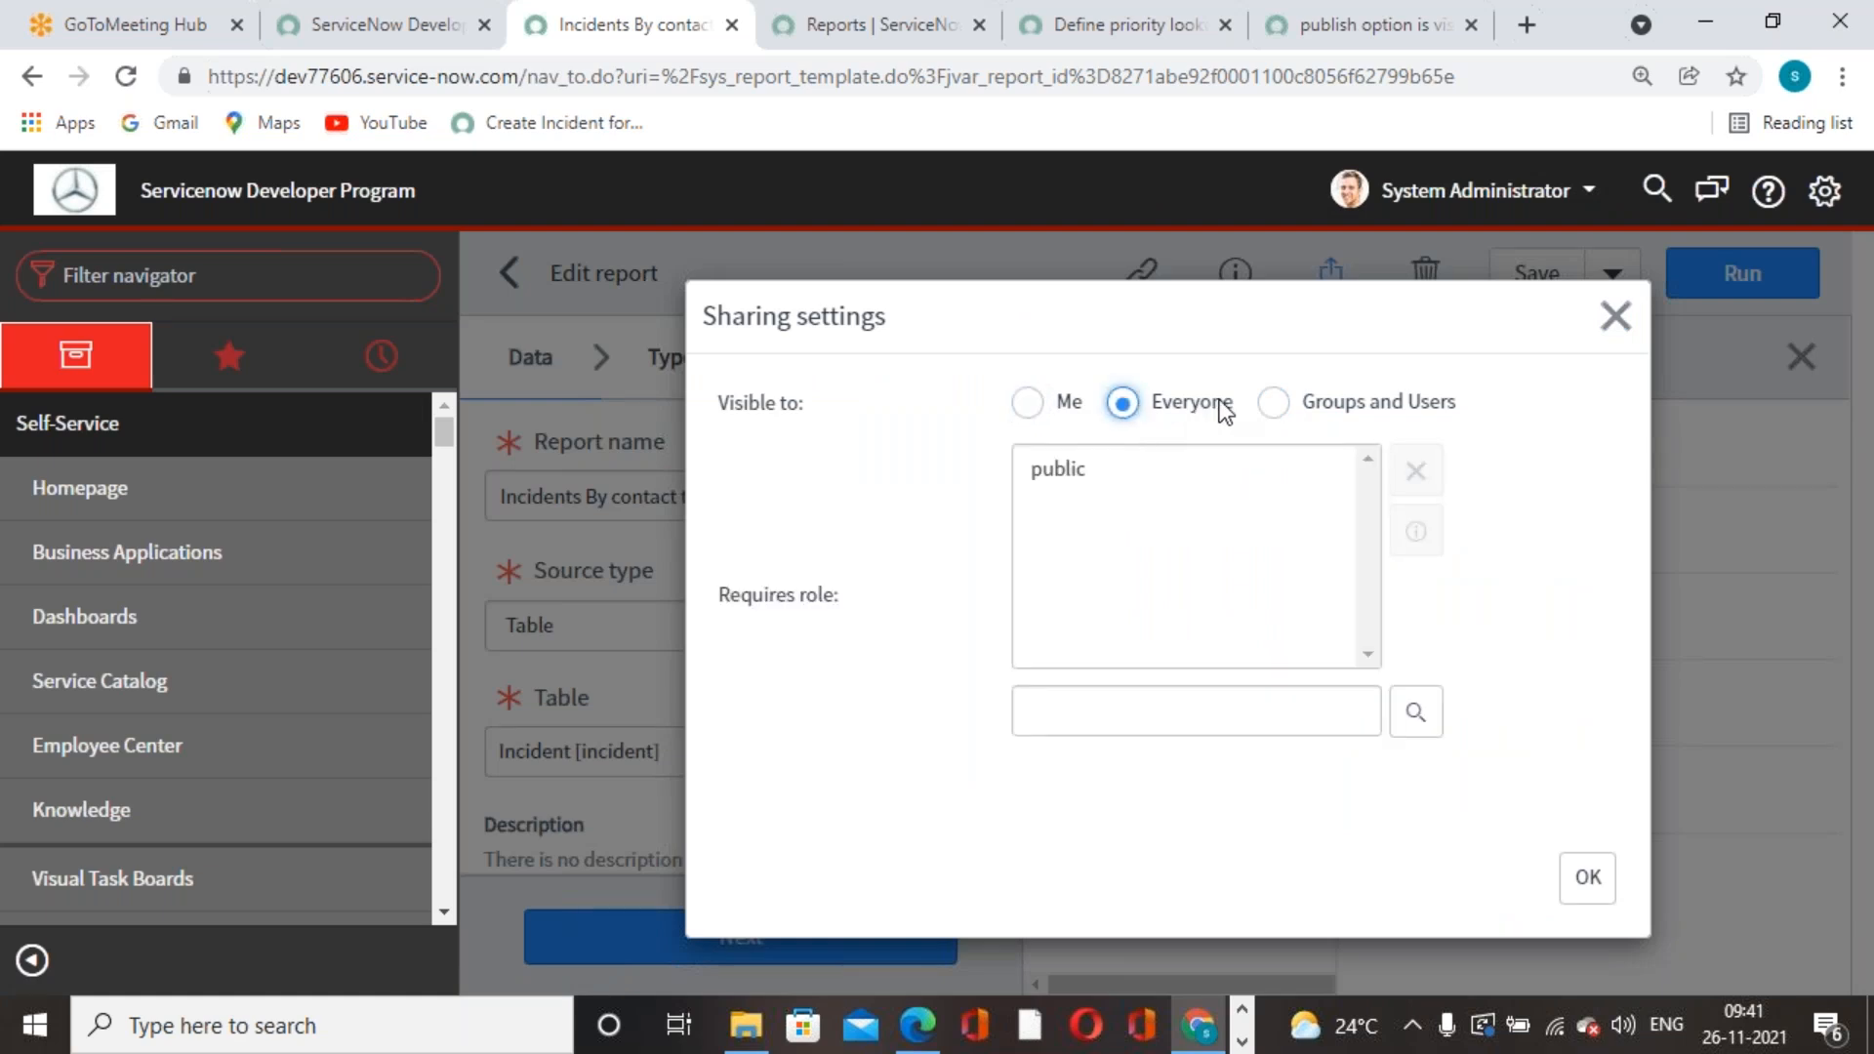
- Share with Groups and Users, add the Database group, and apply
click(1271, 403)
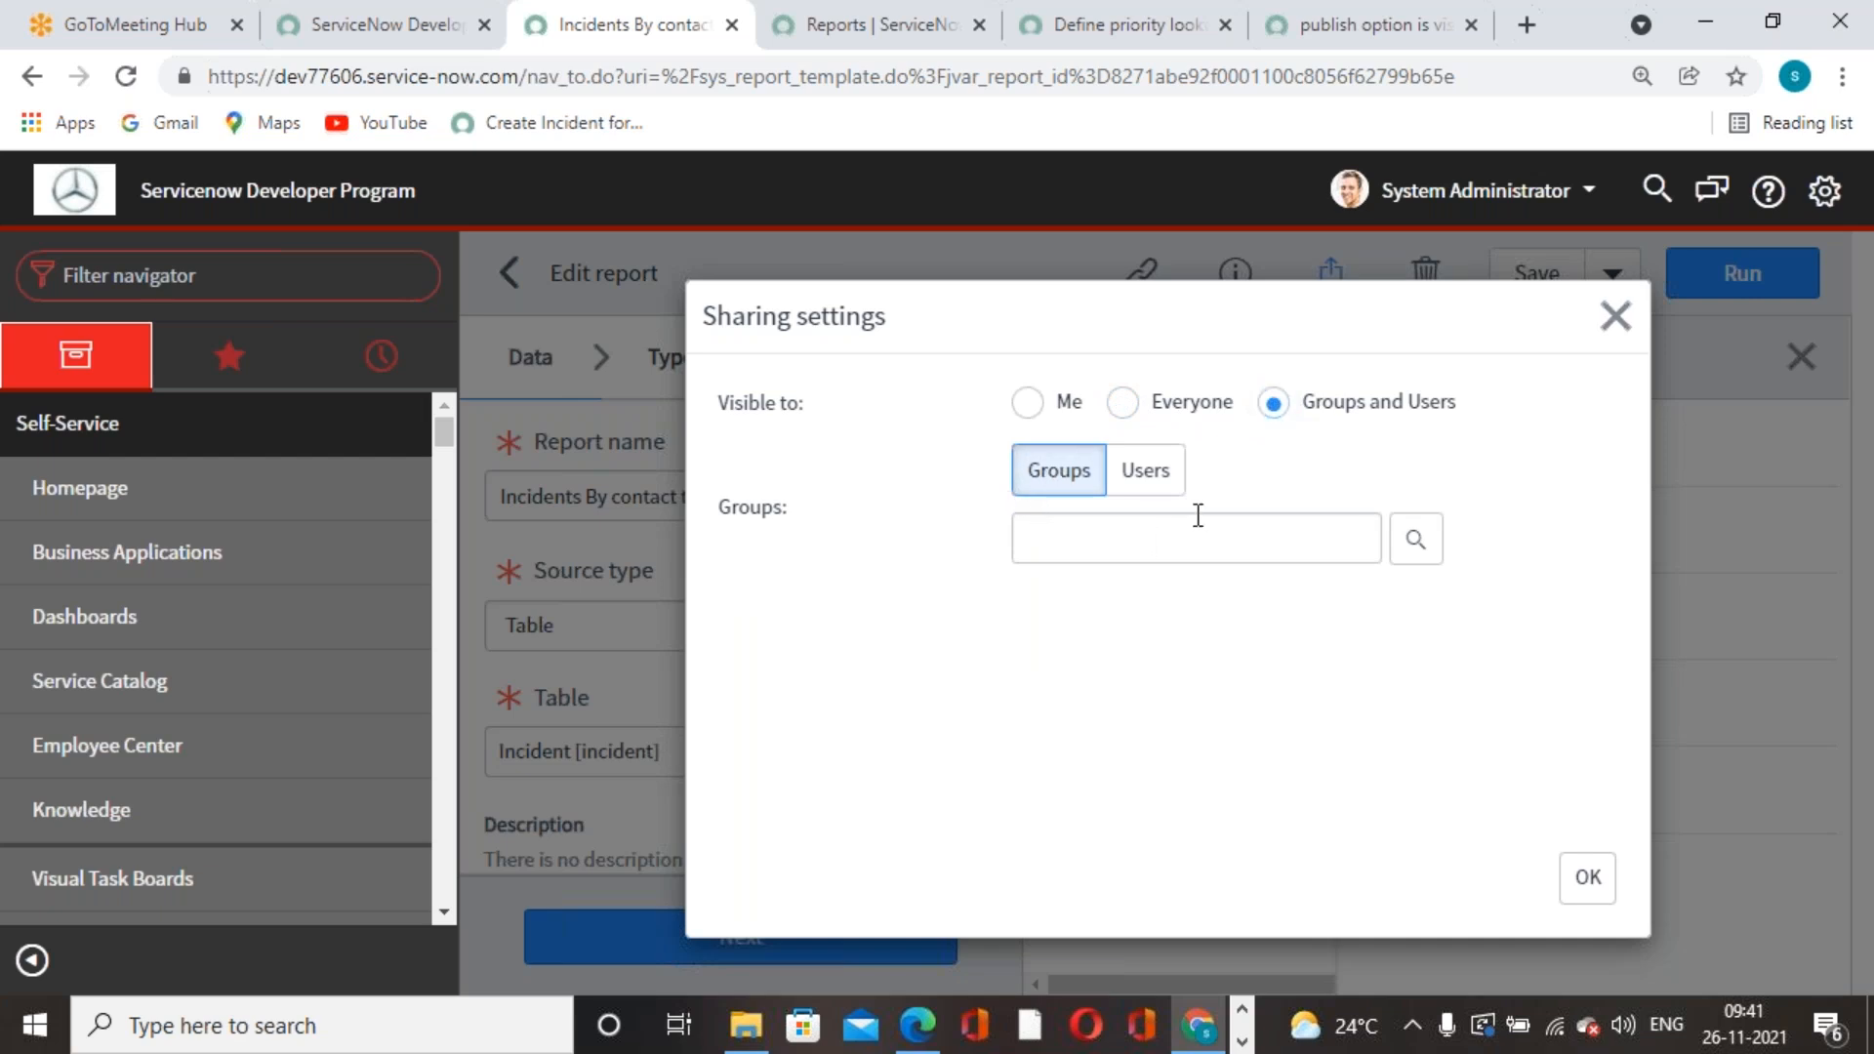
click(1149, 472)
click(1079, 493)
click(1423, 544)
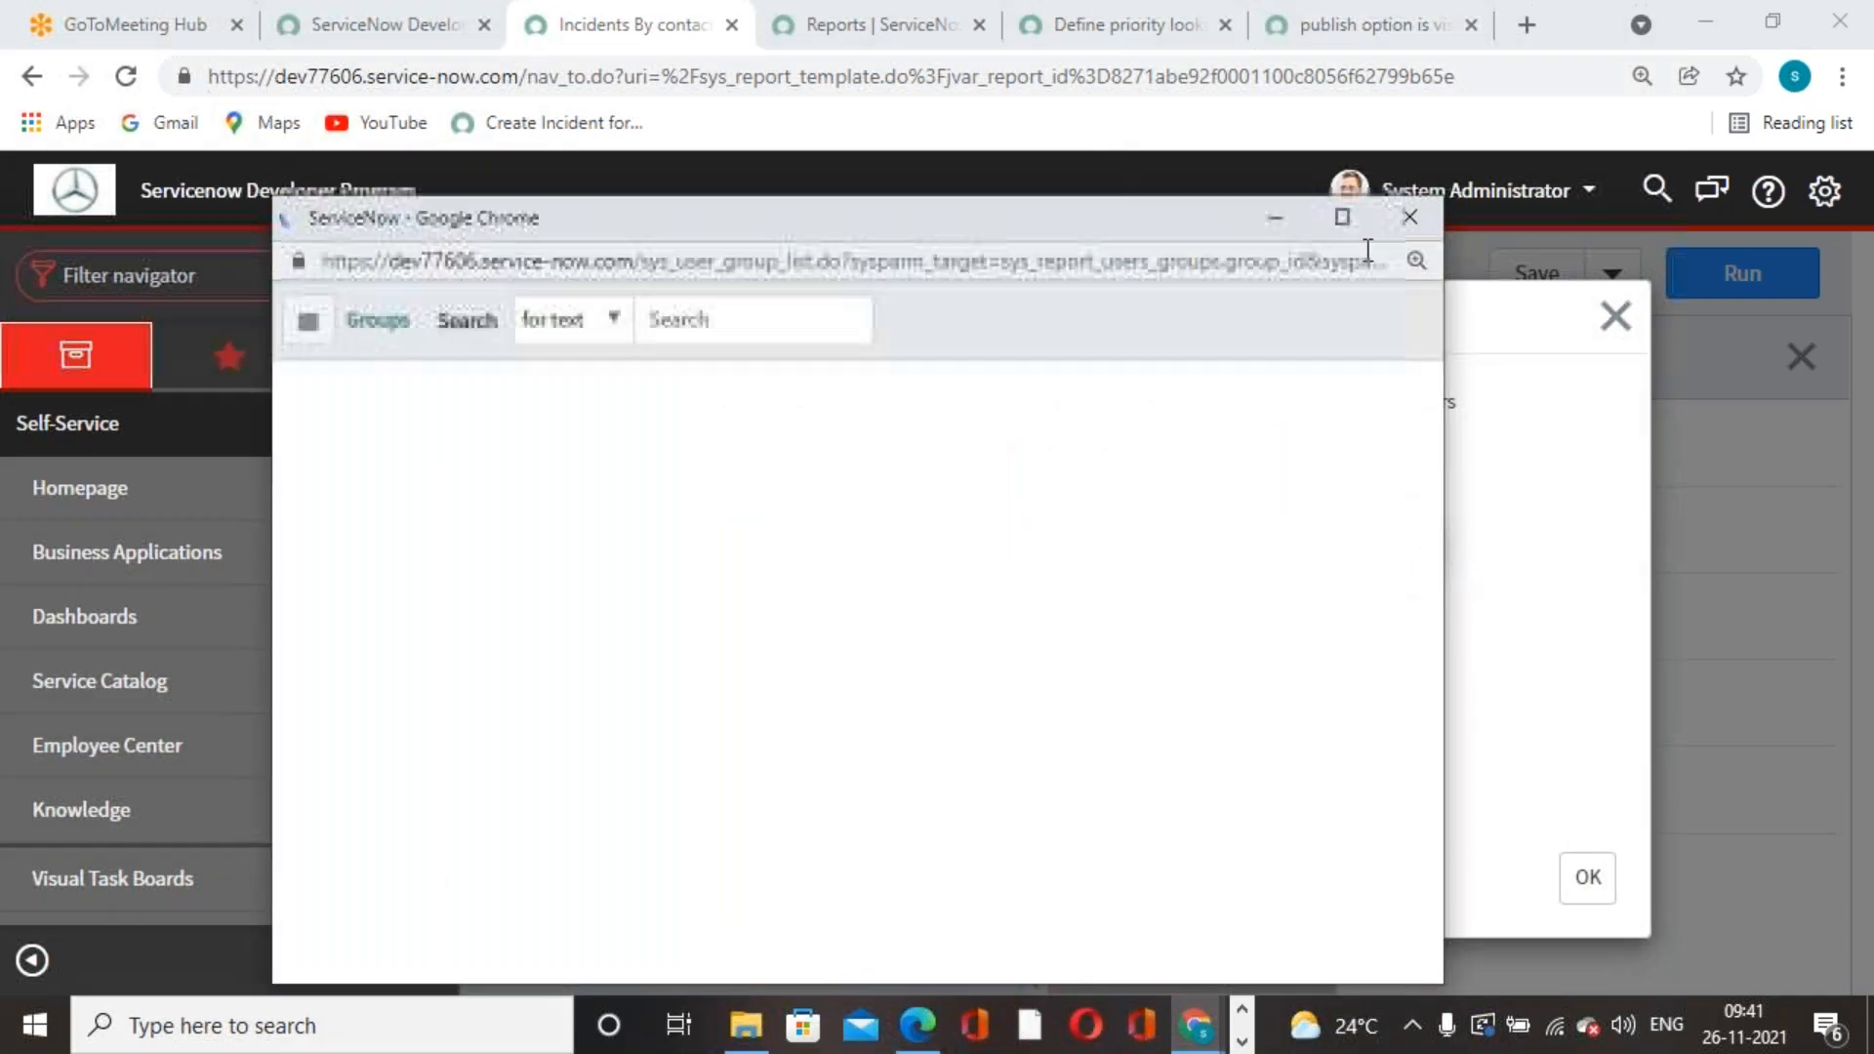
scroll(477, 693, down, 7)
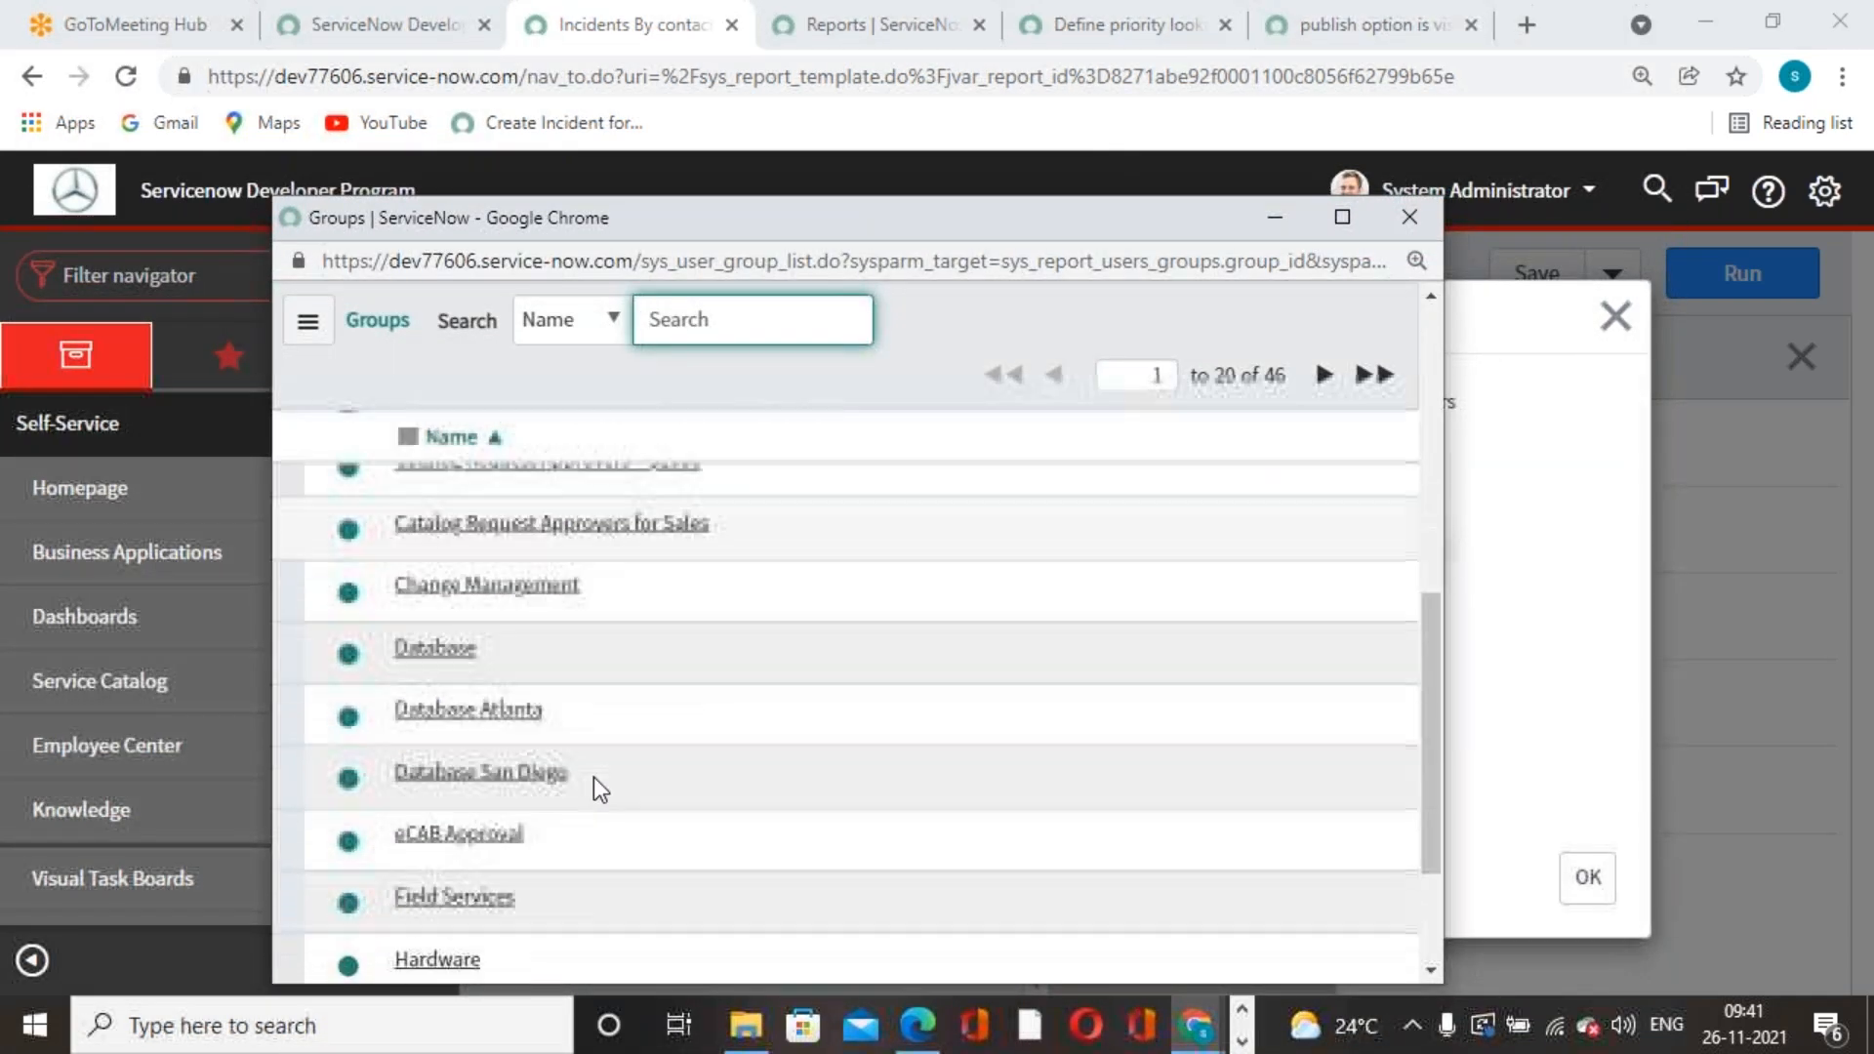
click(469, 634)
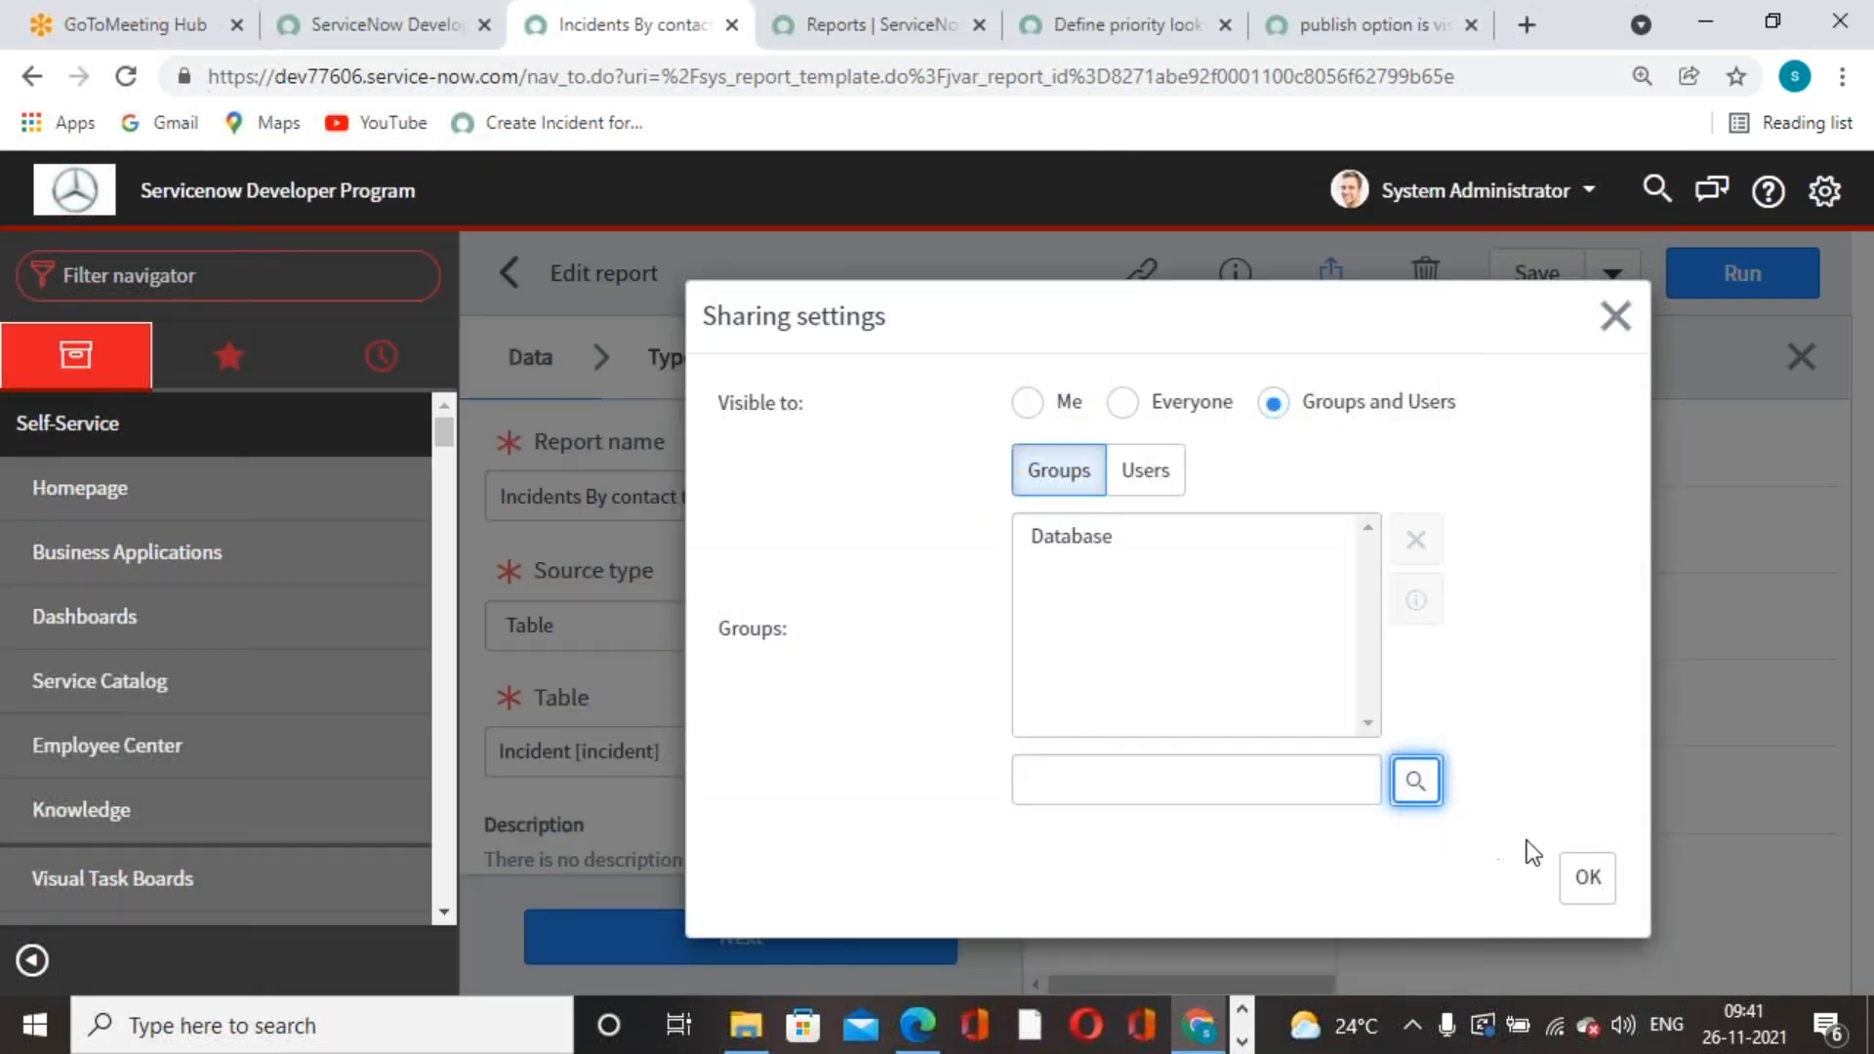
click(1580, 874)
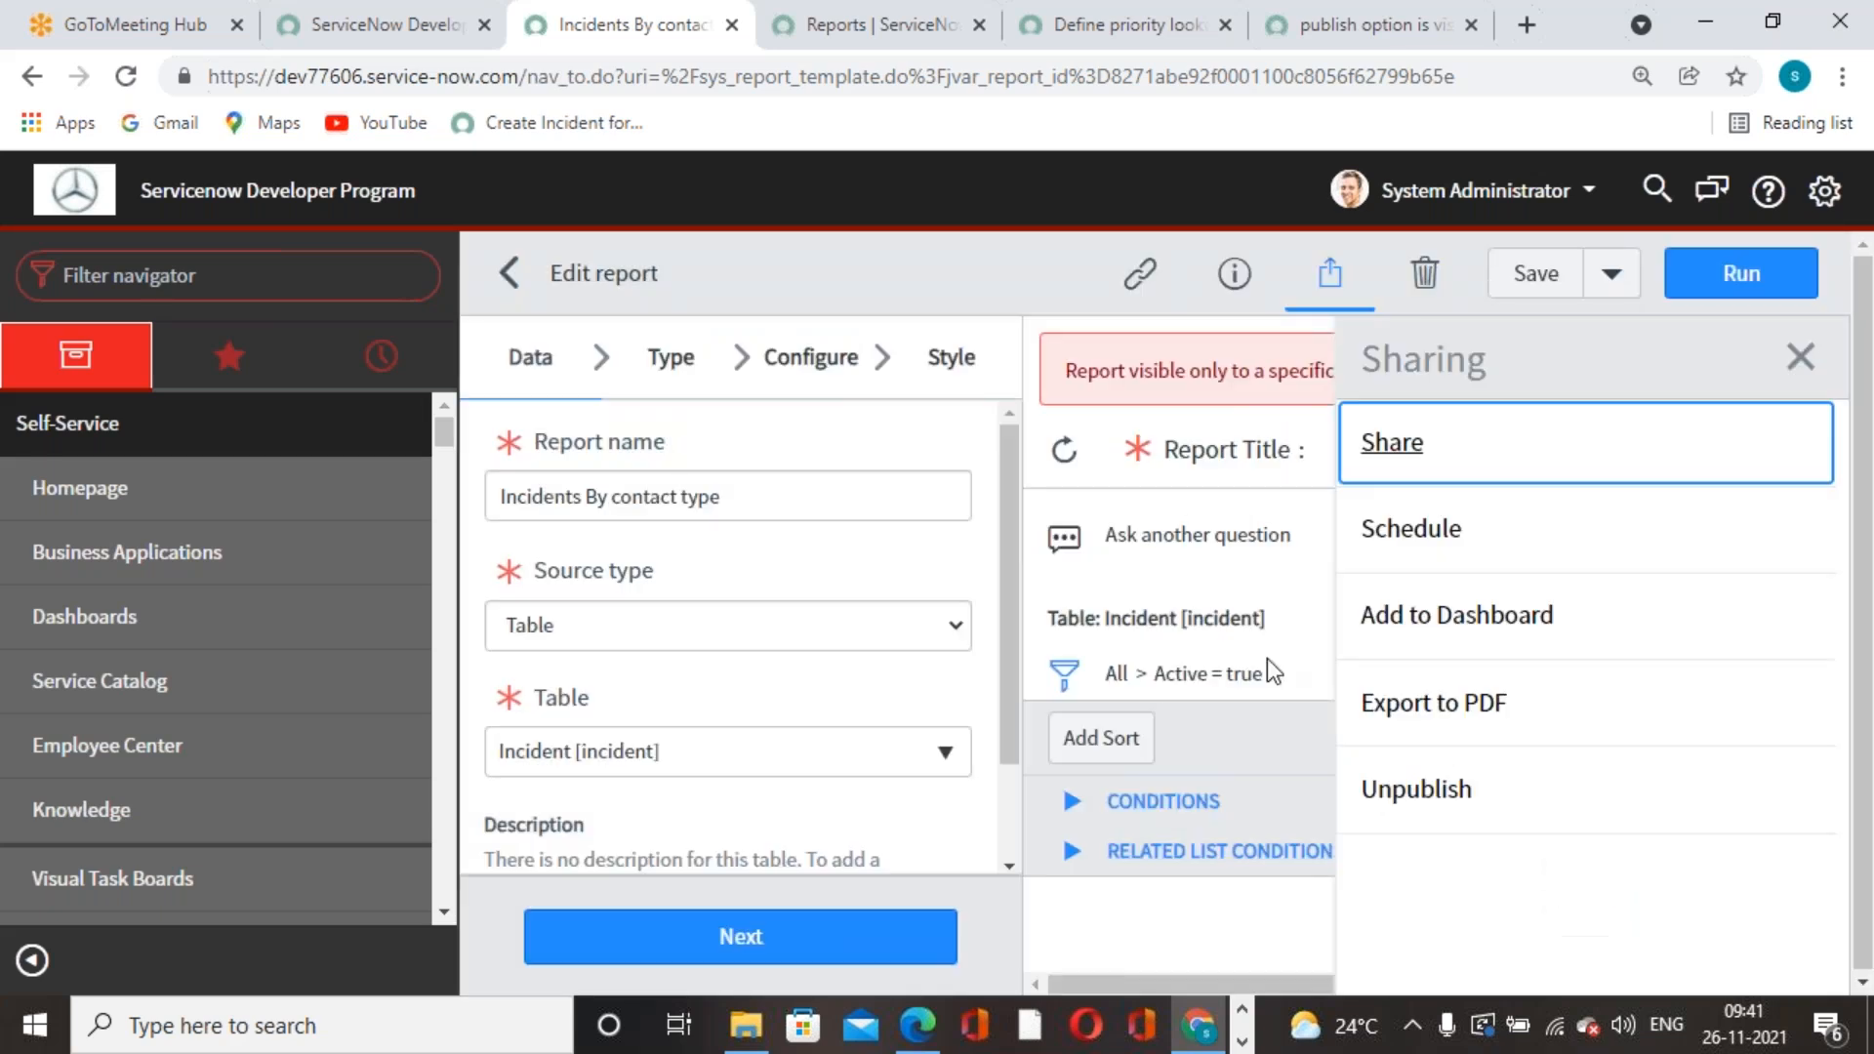
- Save the report, then reset sharing visibility to Everyone and save again
click(1518, 272)
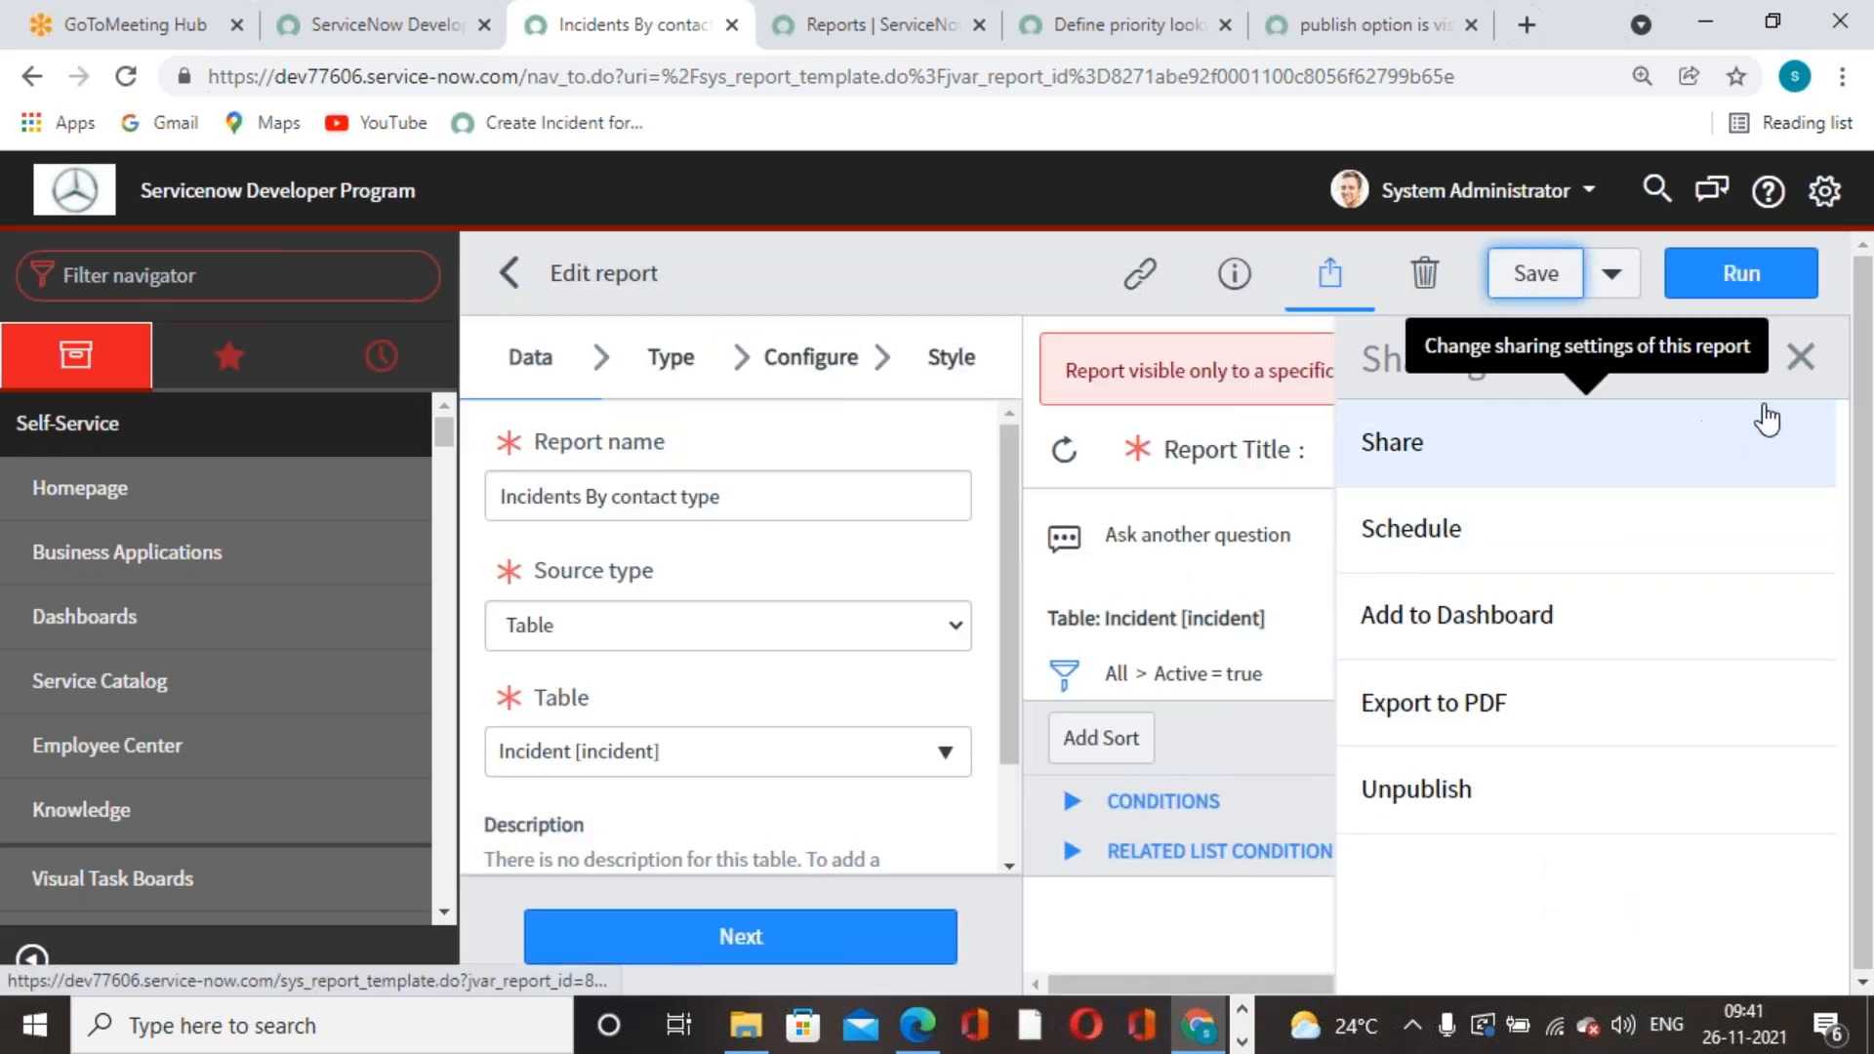
click(1798, 357)
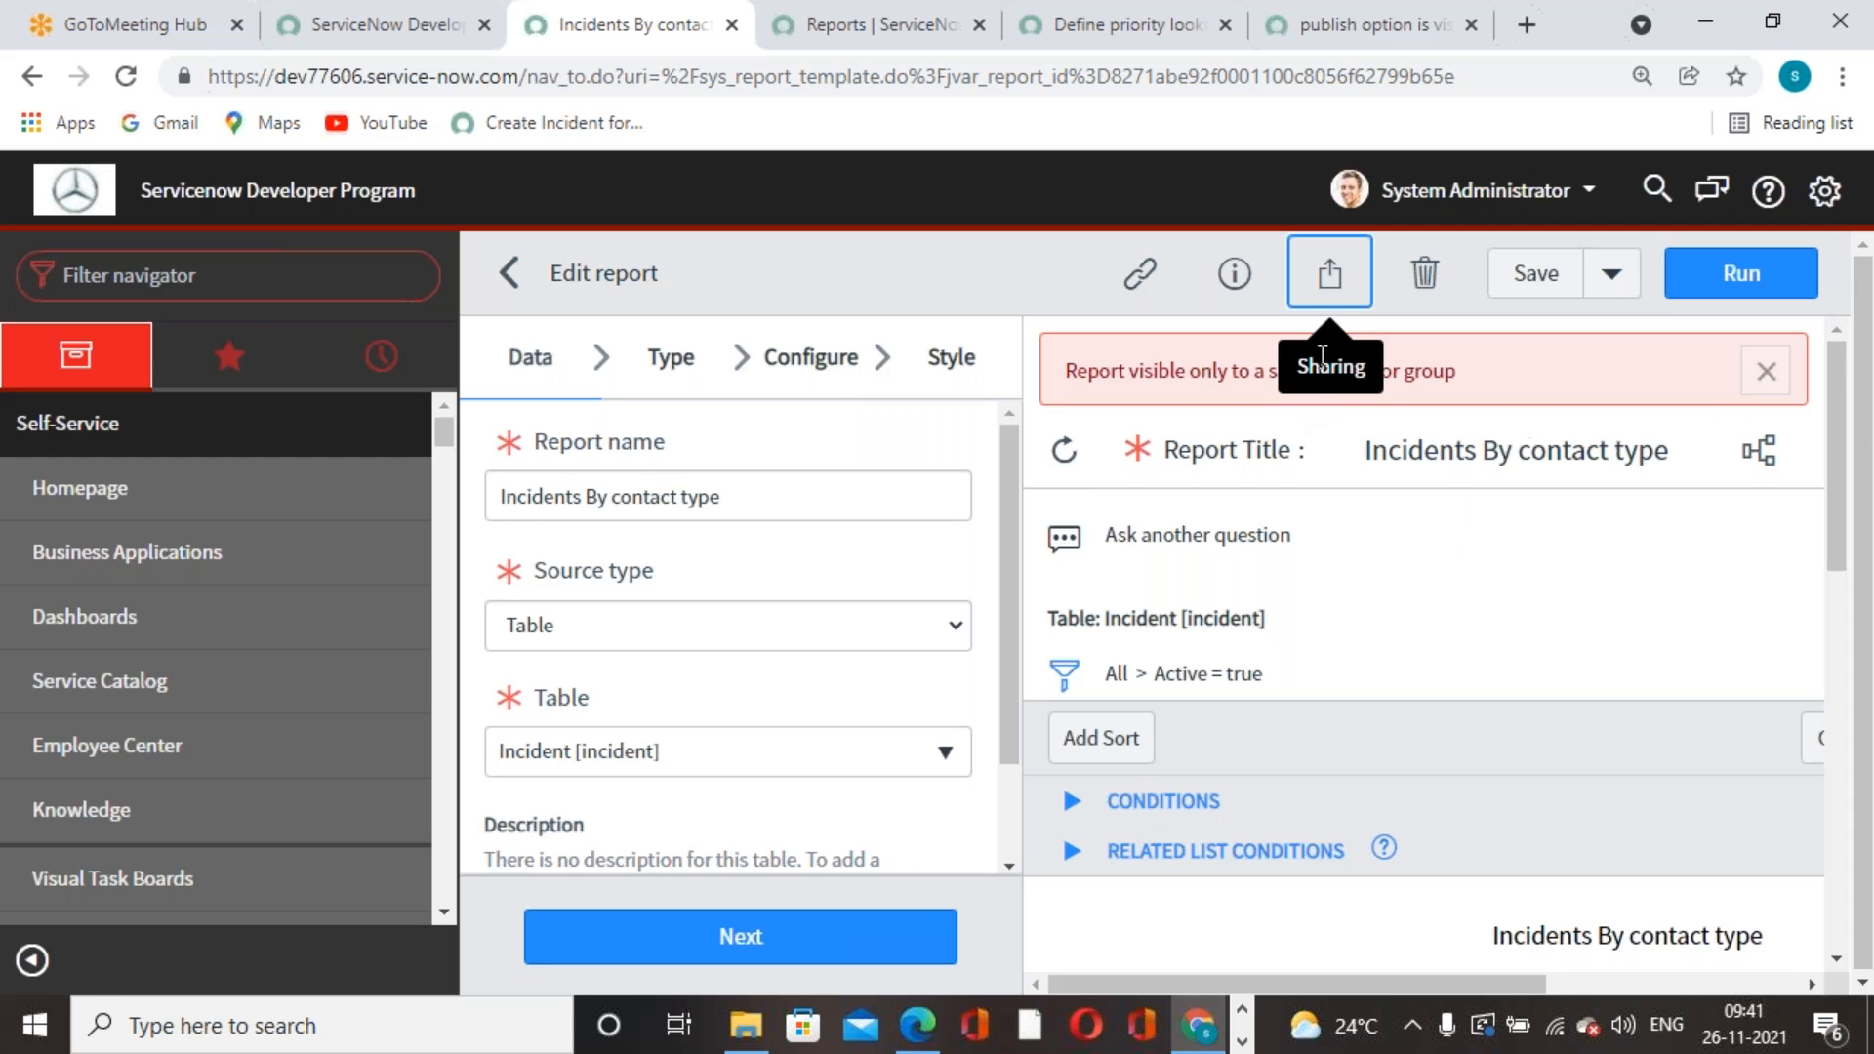
click(1761, 377)
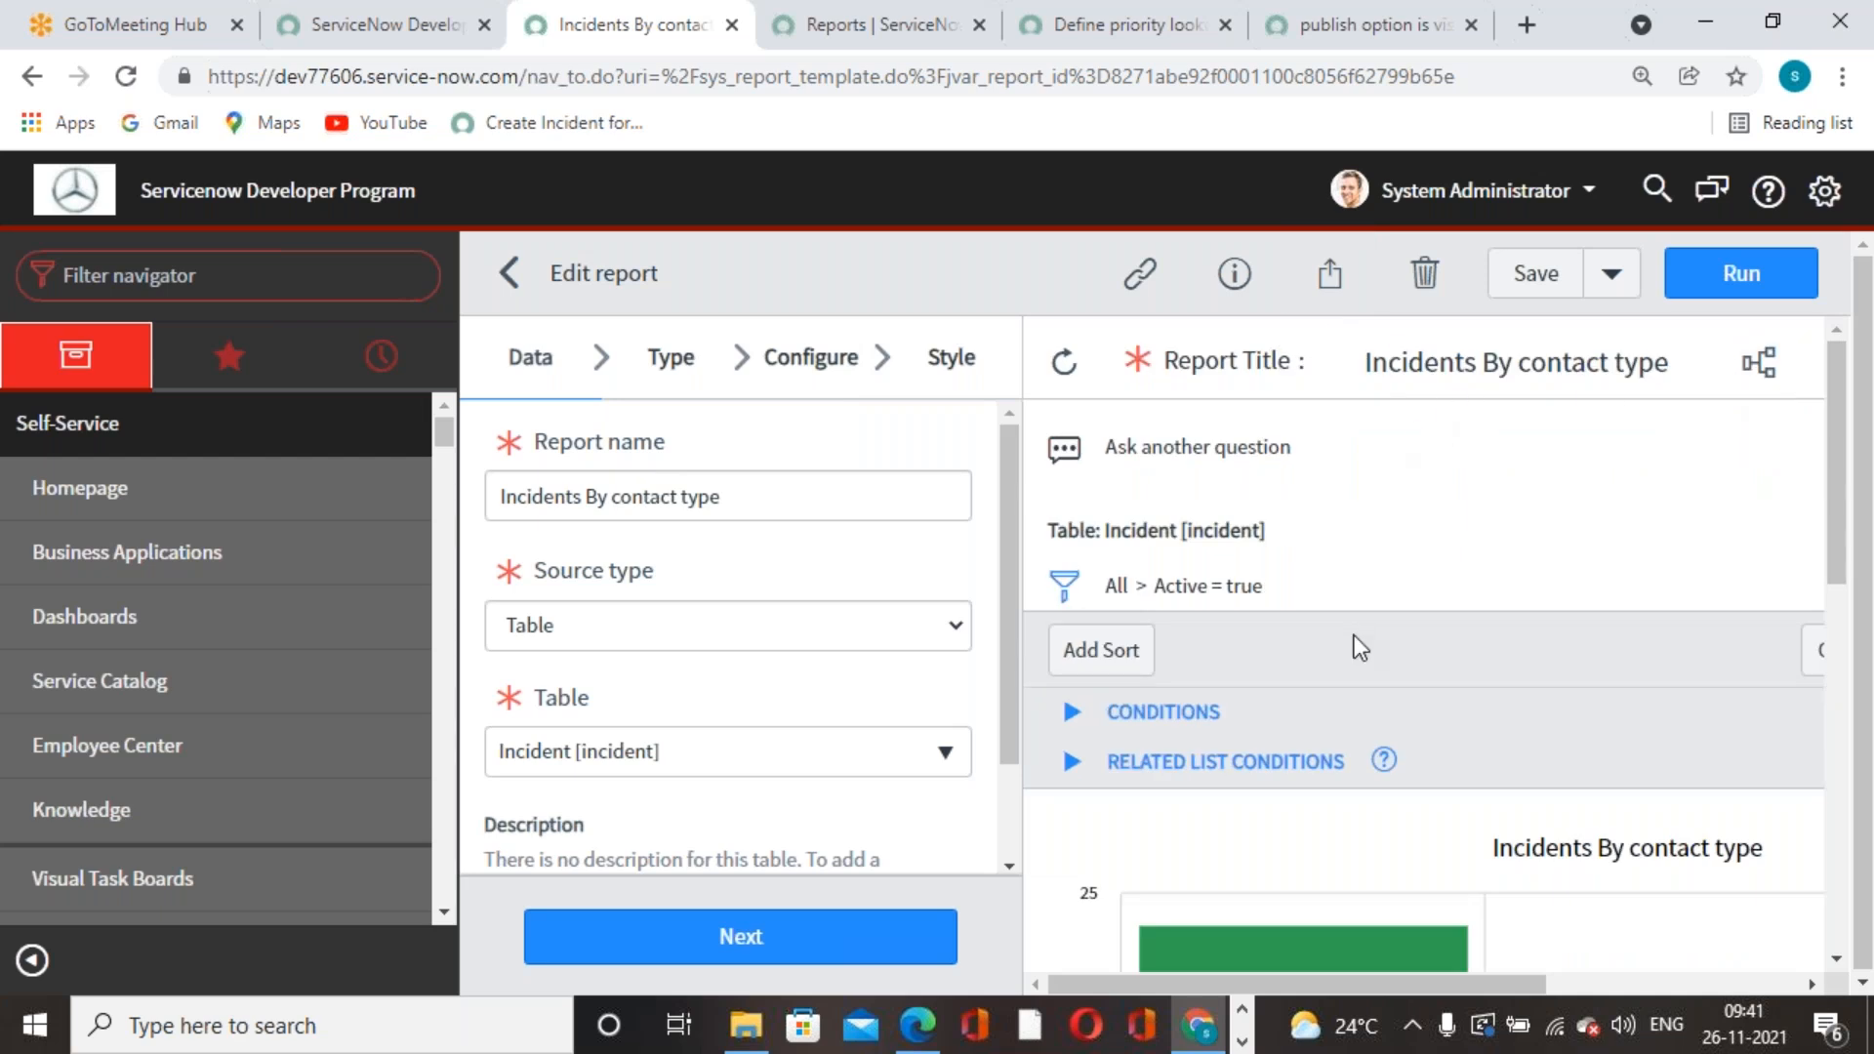
click(1612, 285)
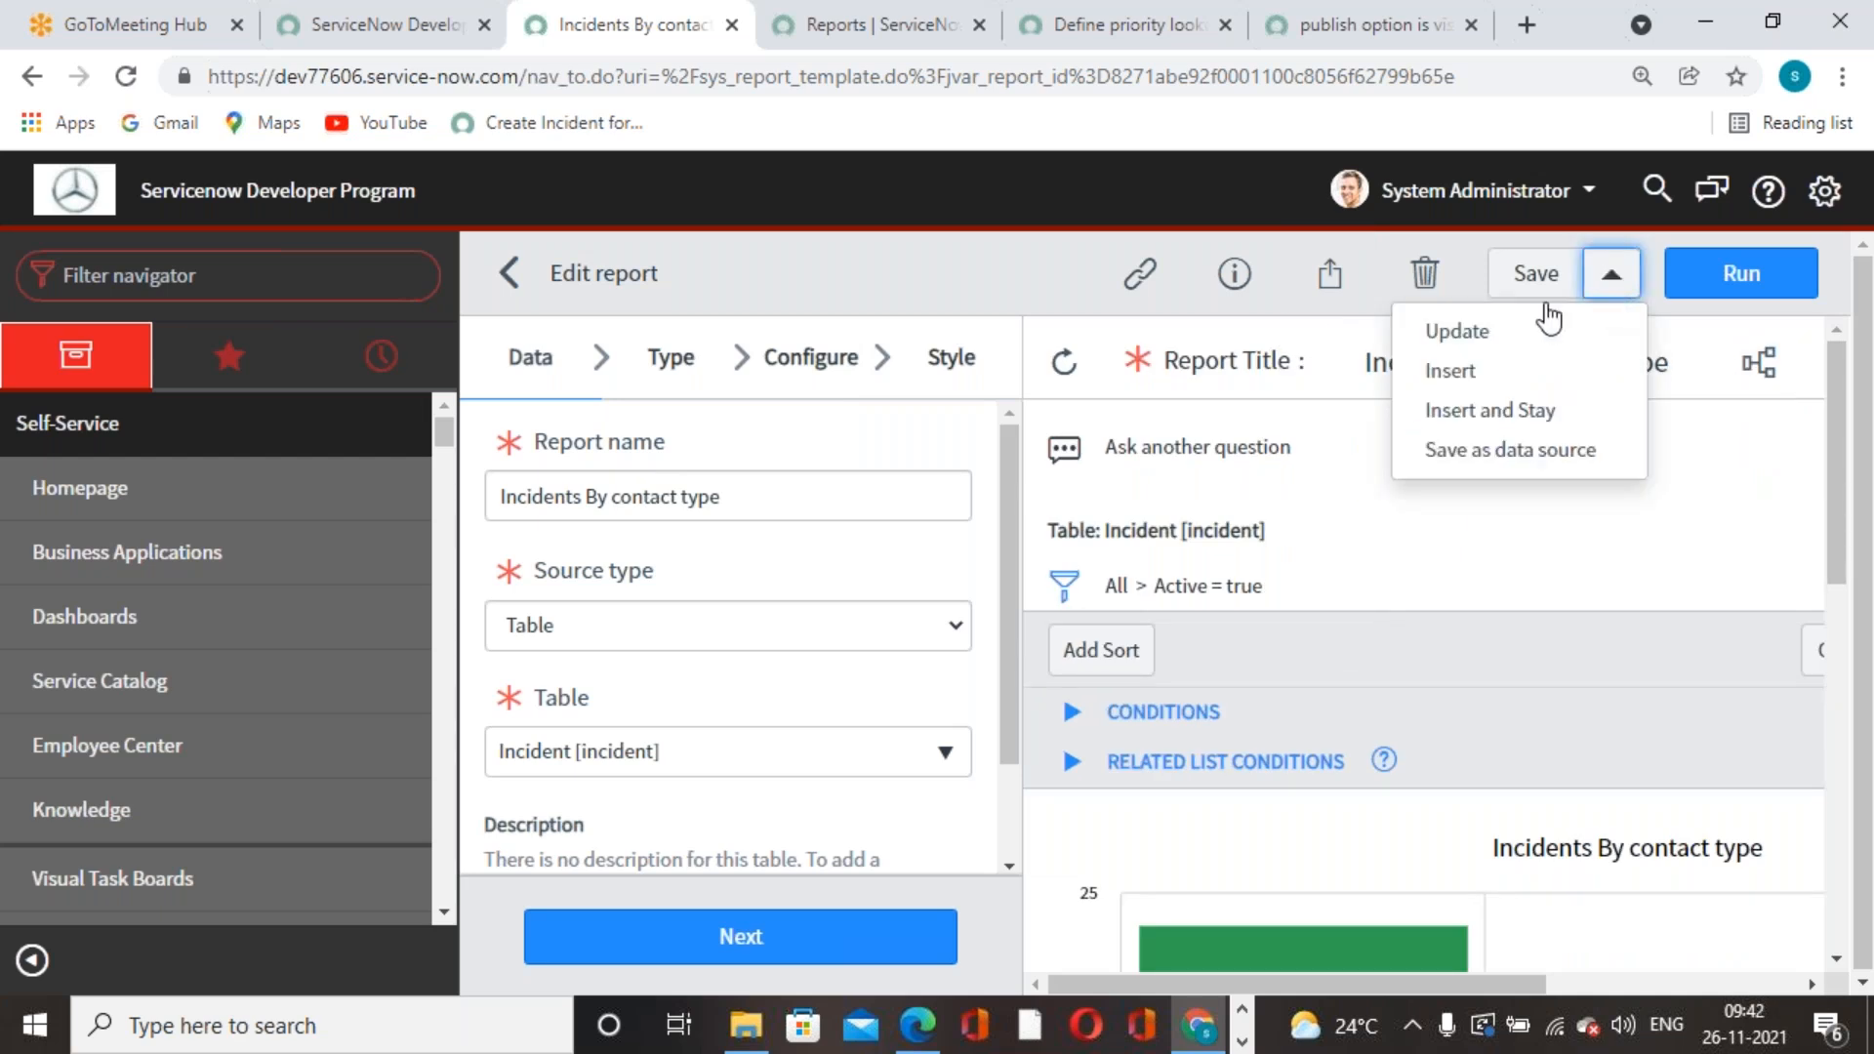
click(1325, 285)
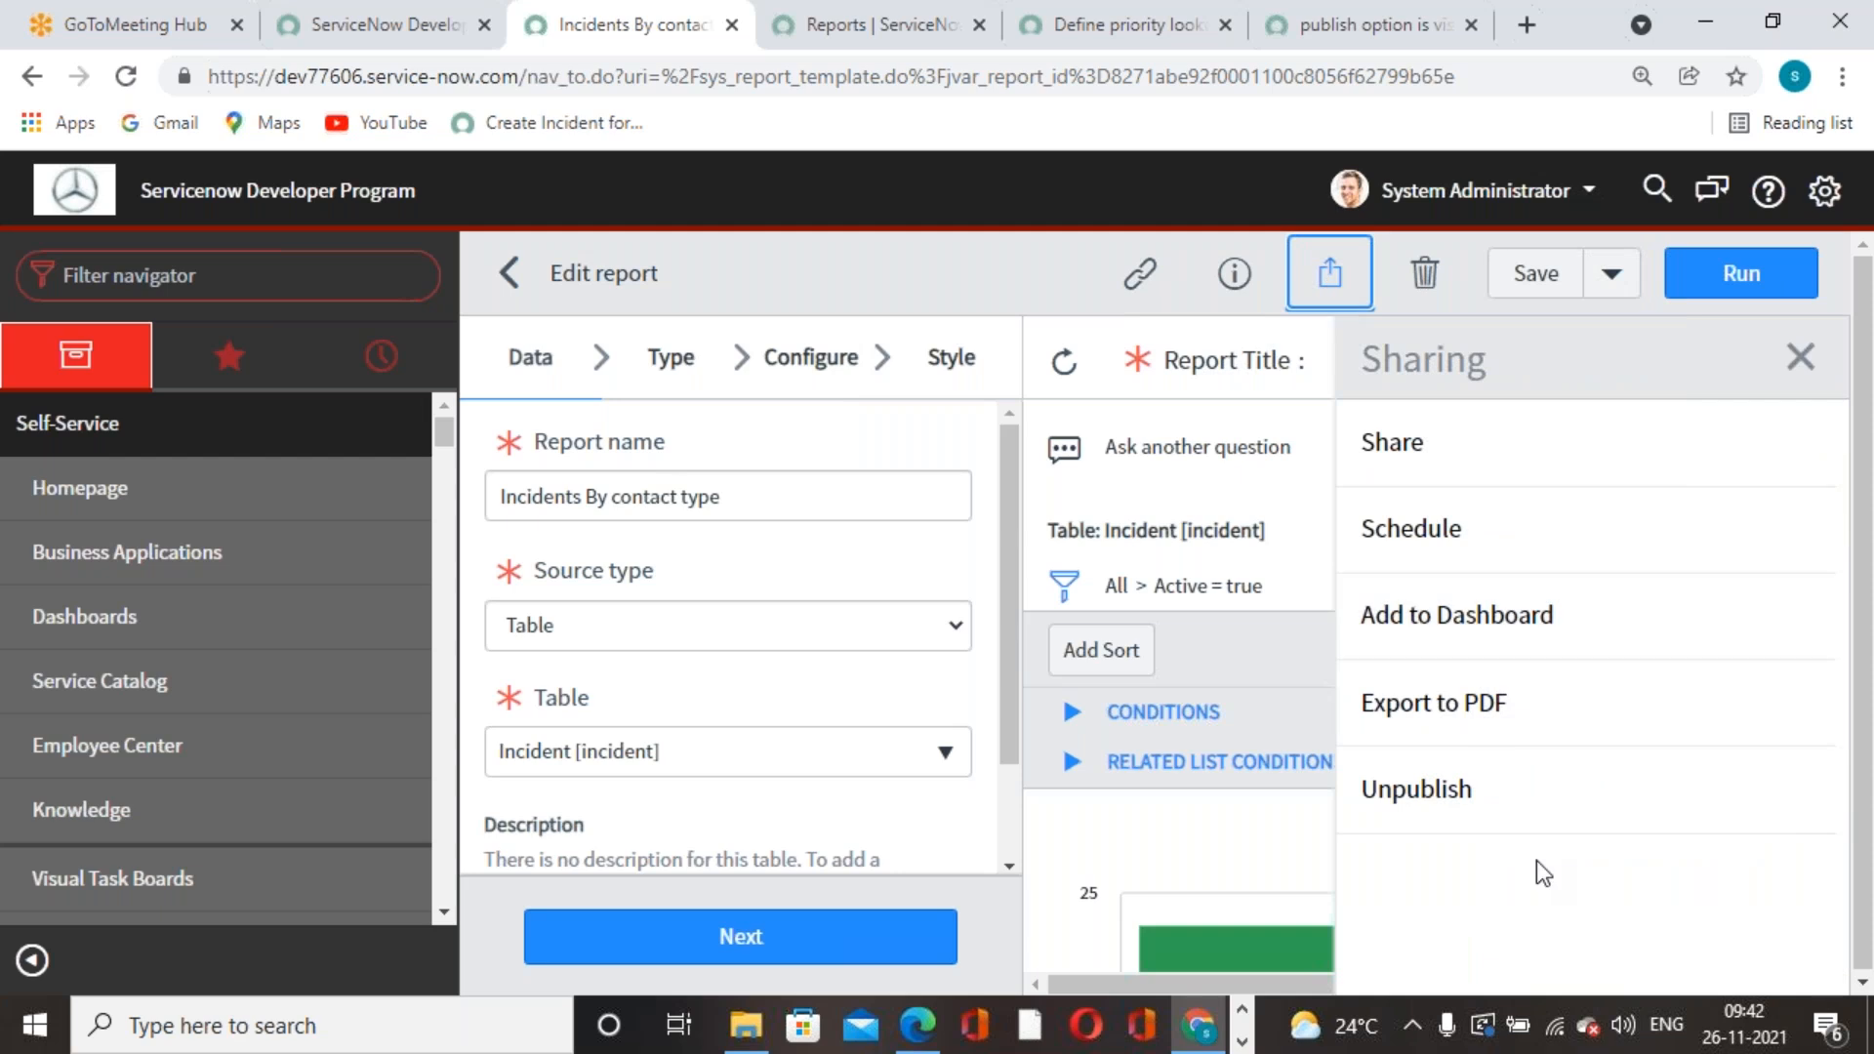
click(1442, 447)
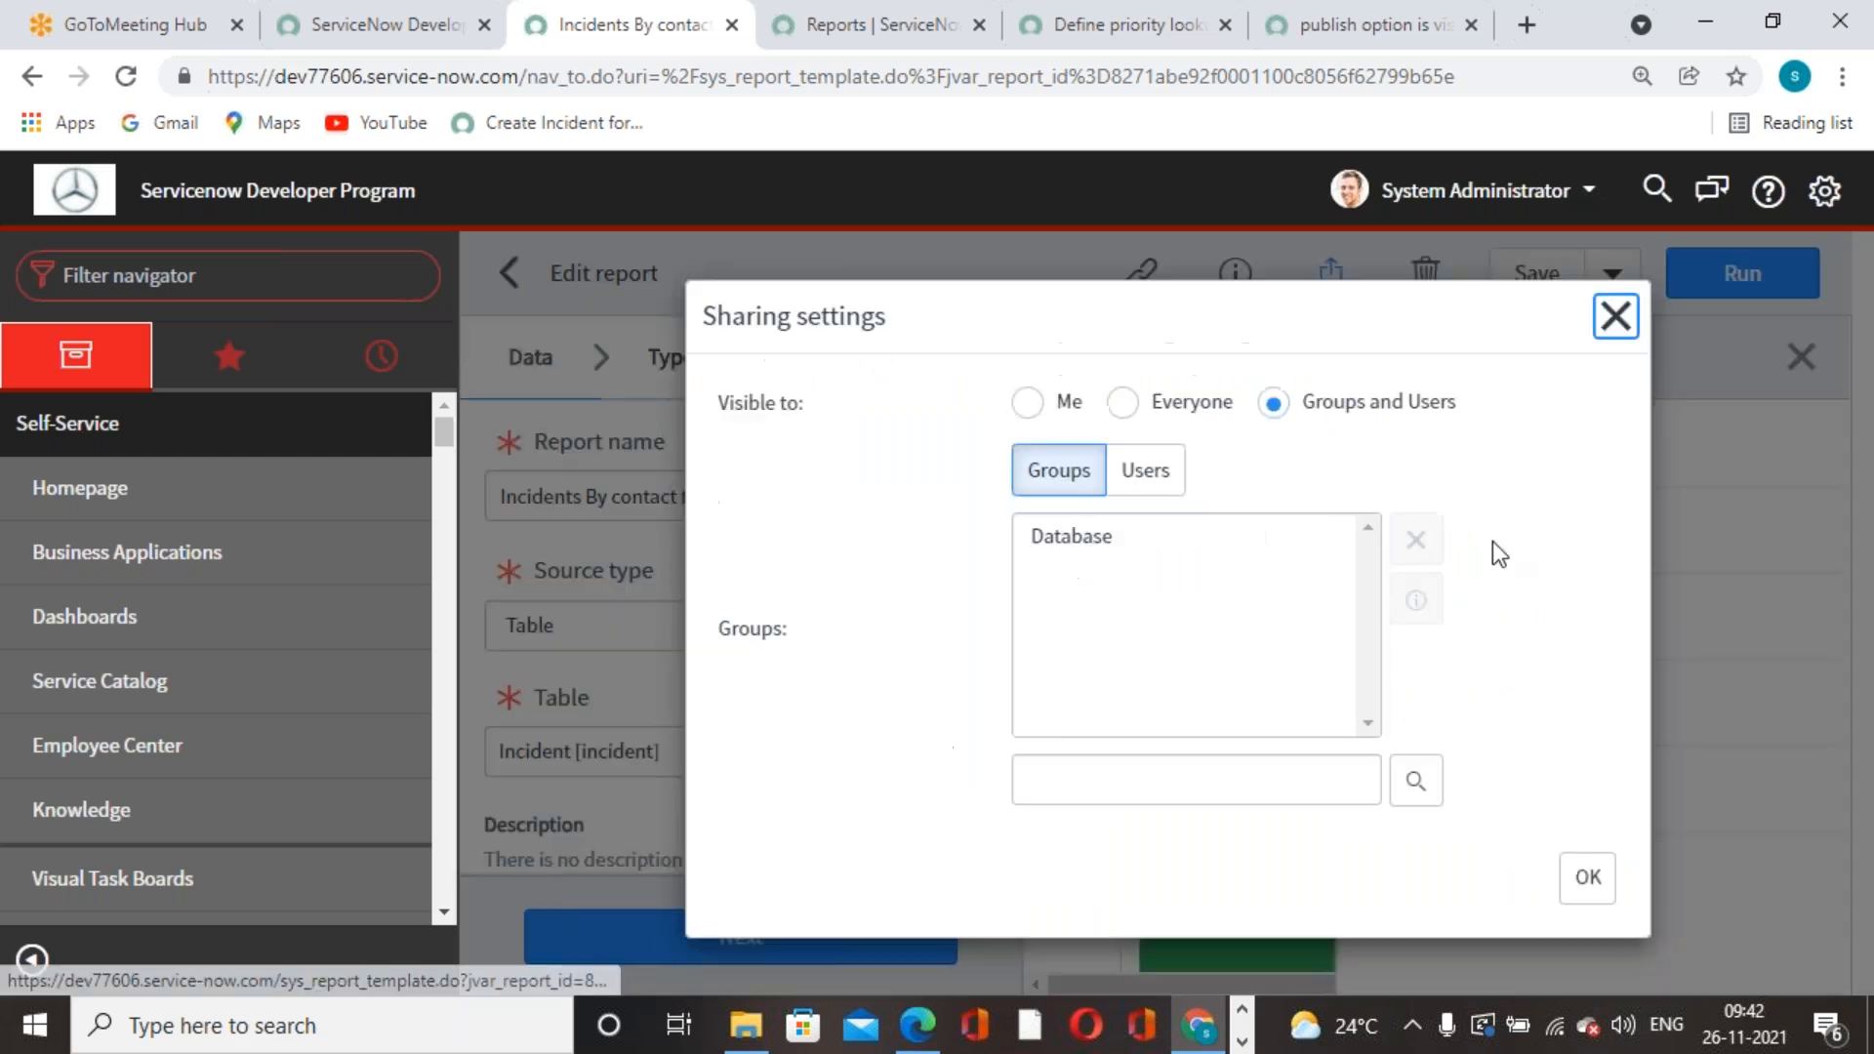
click(1124, 403)
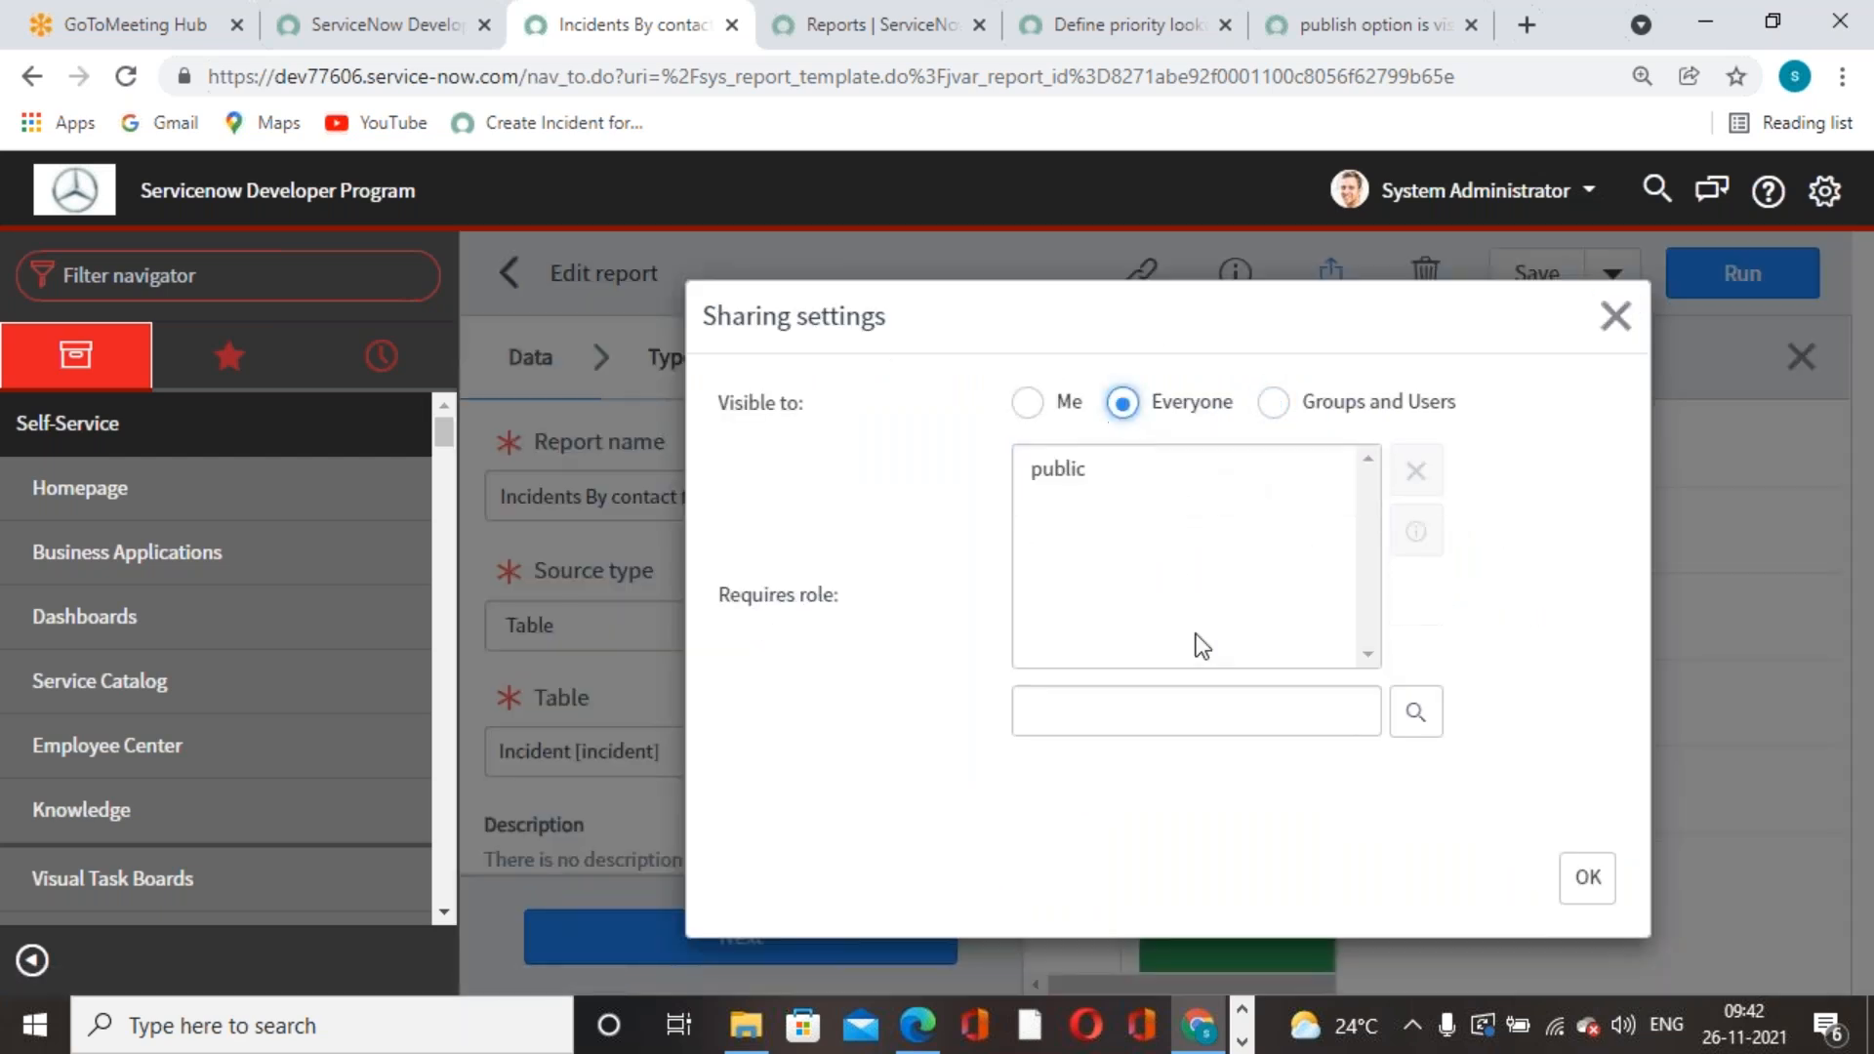
click(1585, 876)
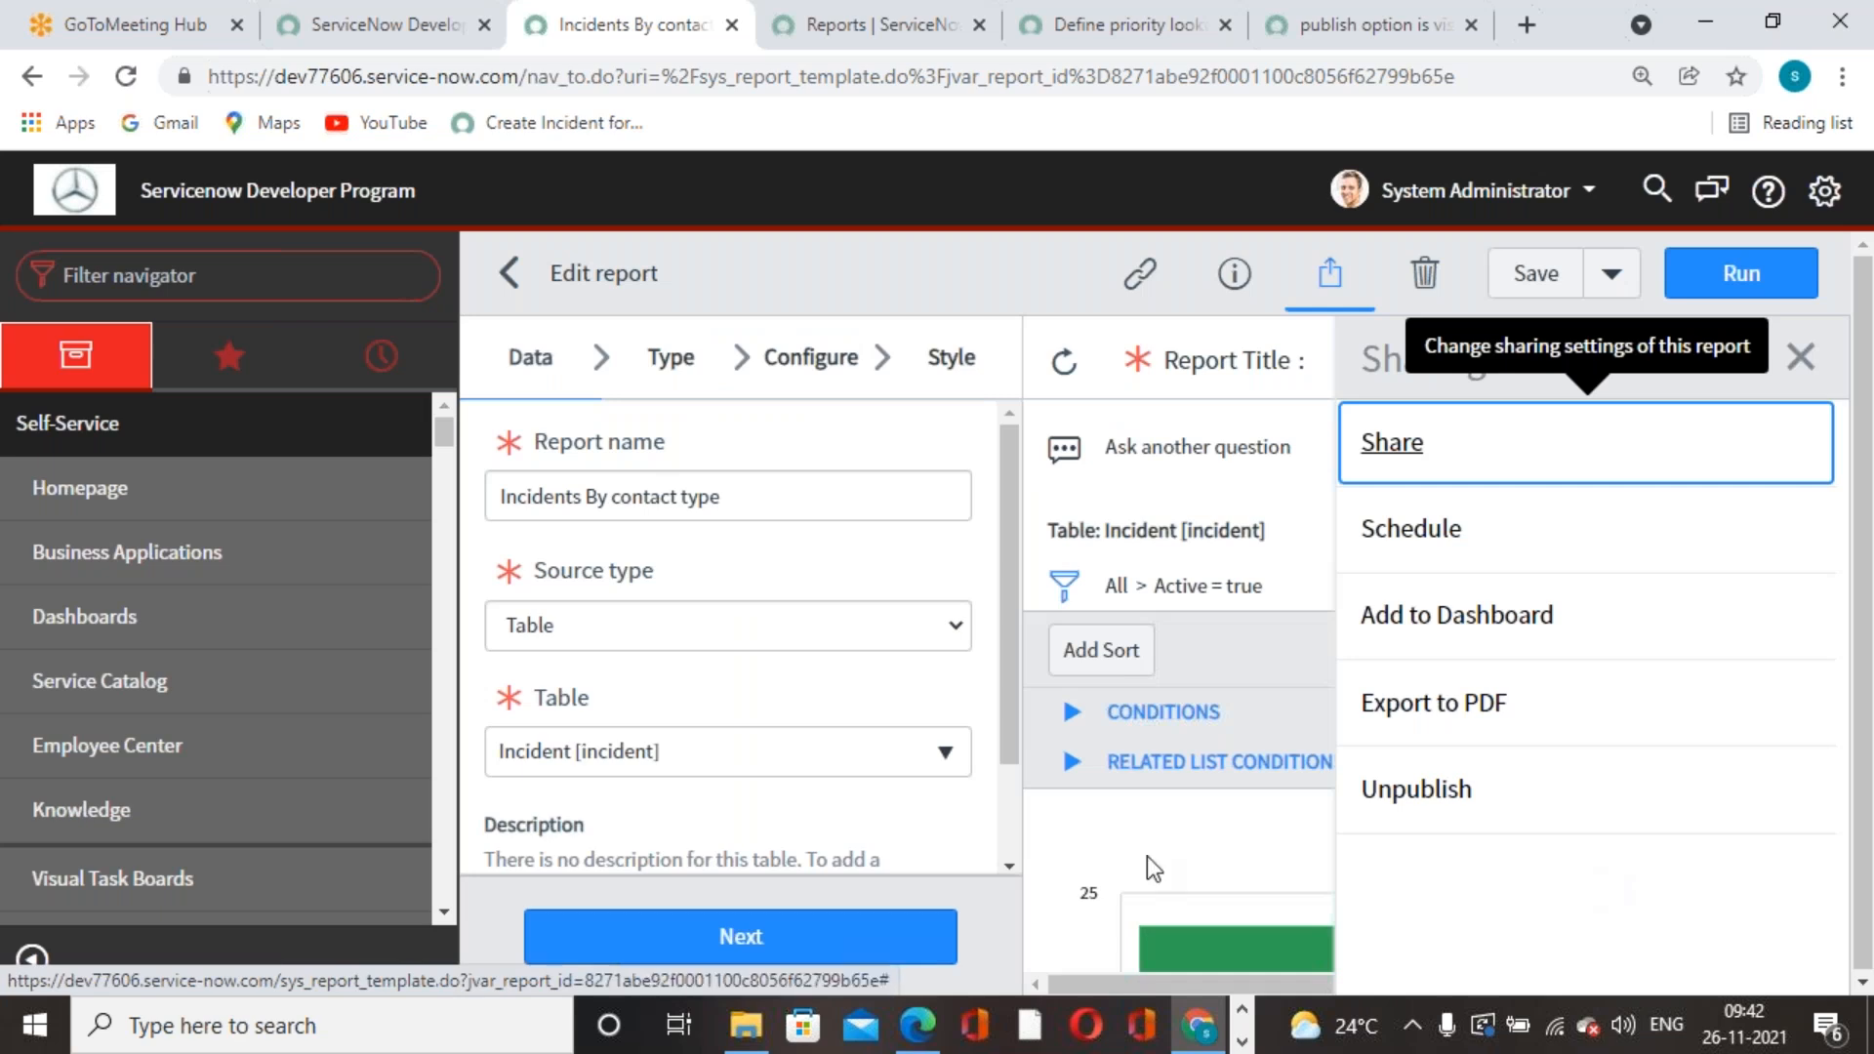
click(1535, 274)
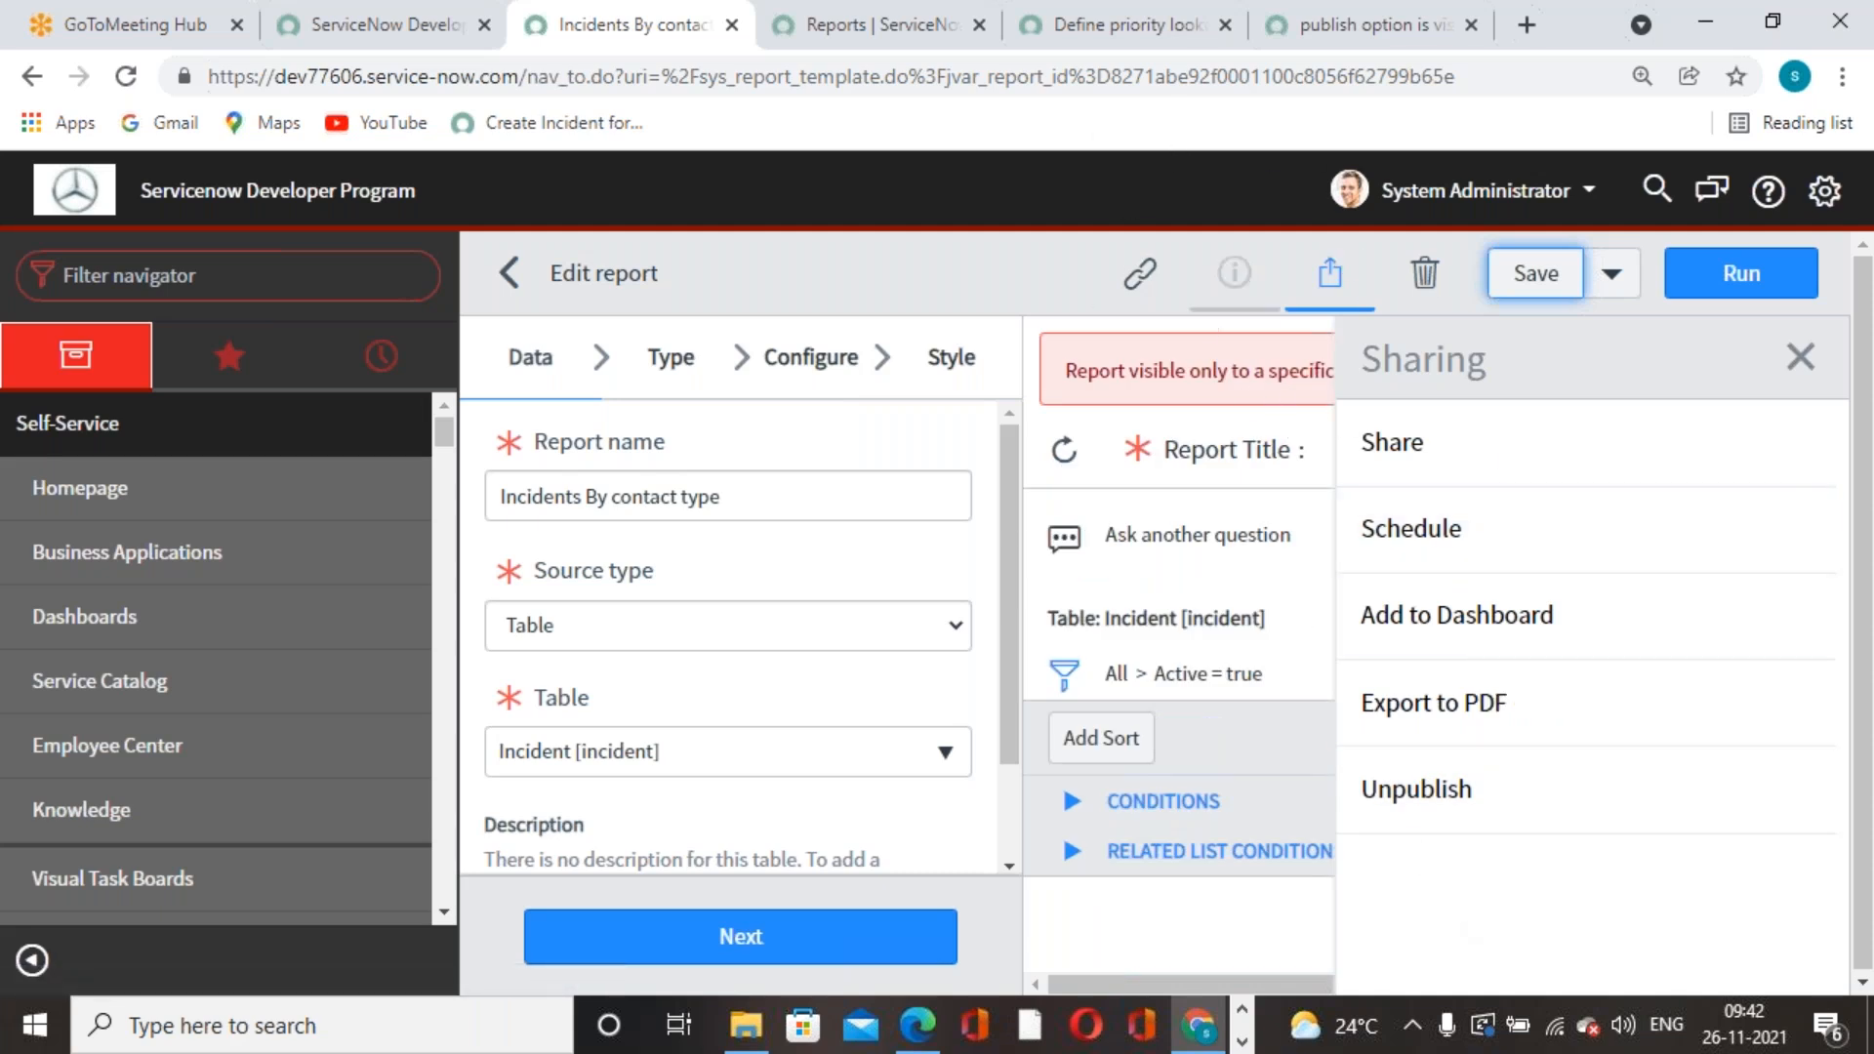
- Close the Sharing panel and dismiss the red visibility warning, ending on the Configure step
click(1453, 792)
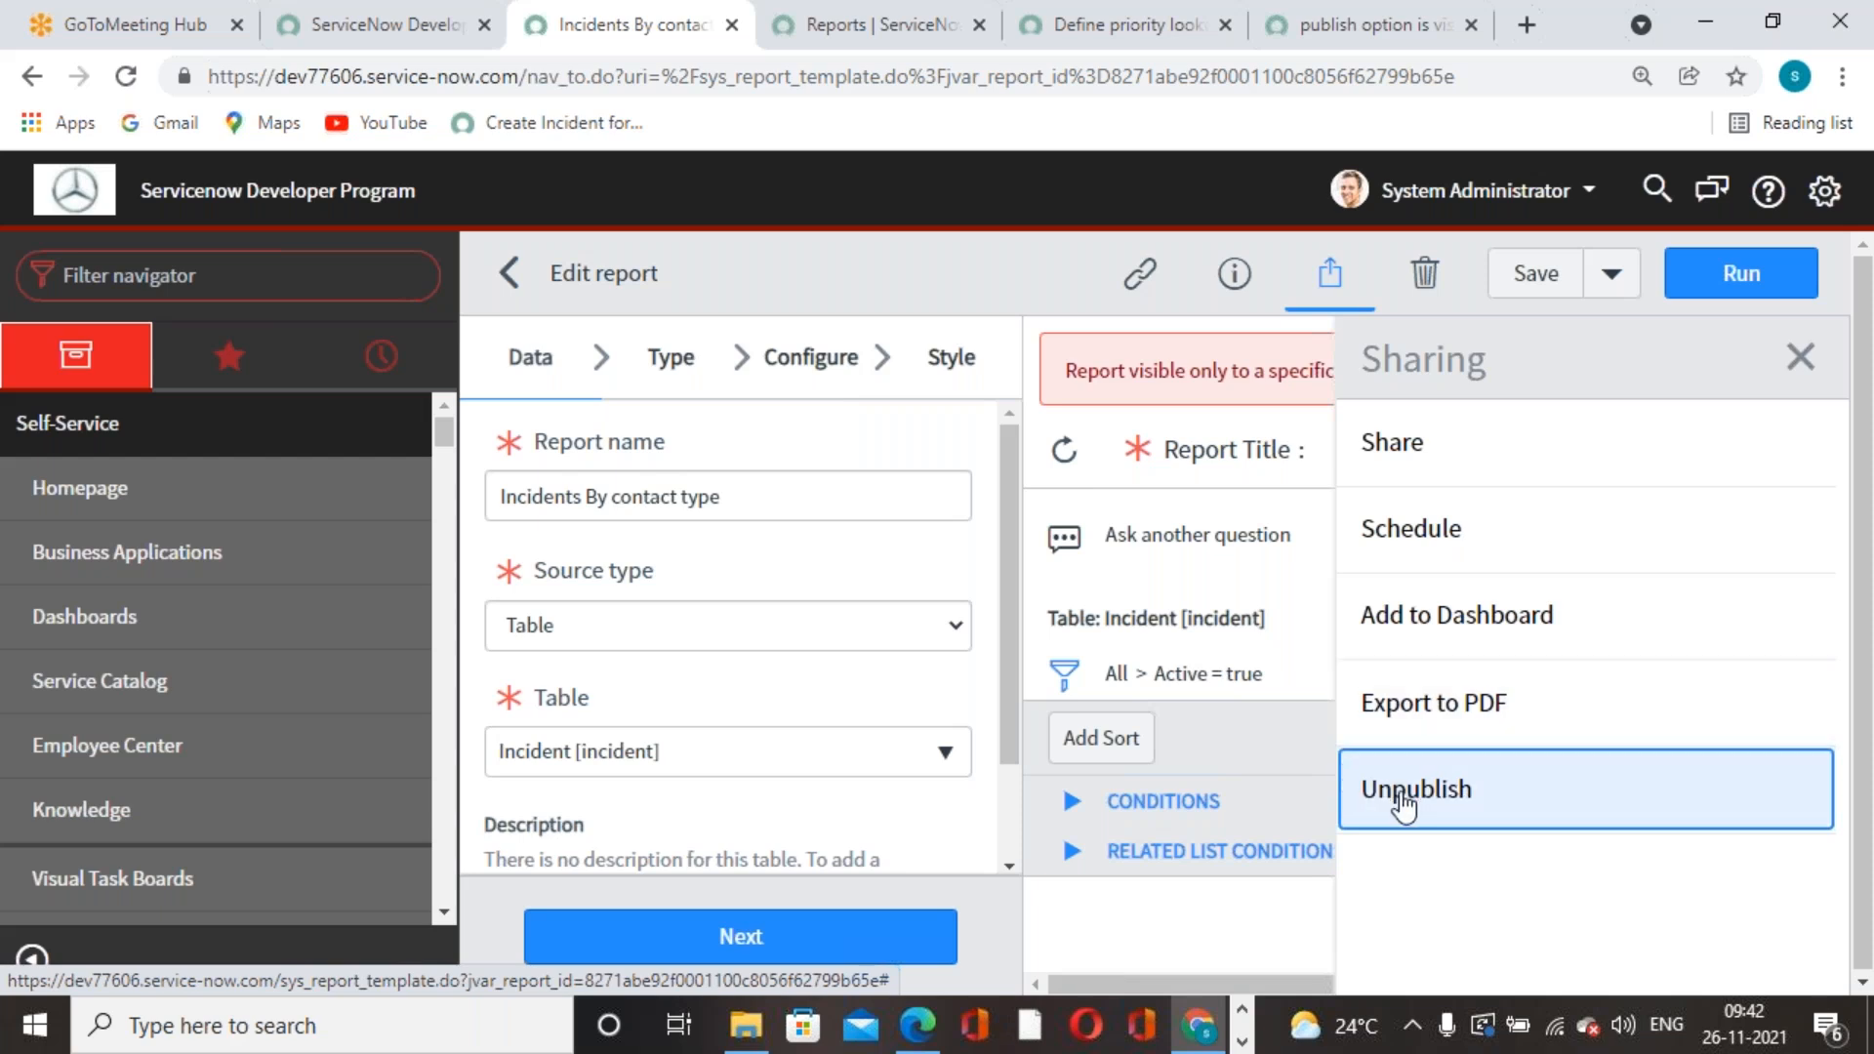
click(1440, 898)
key(Tab)
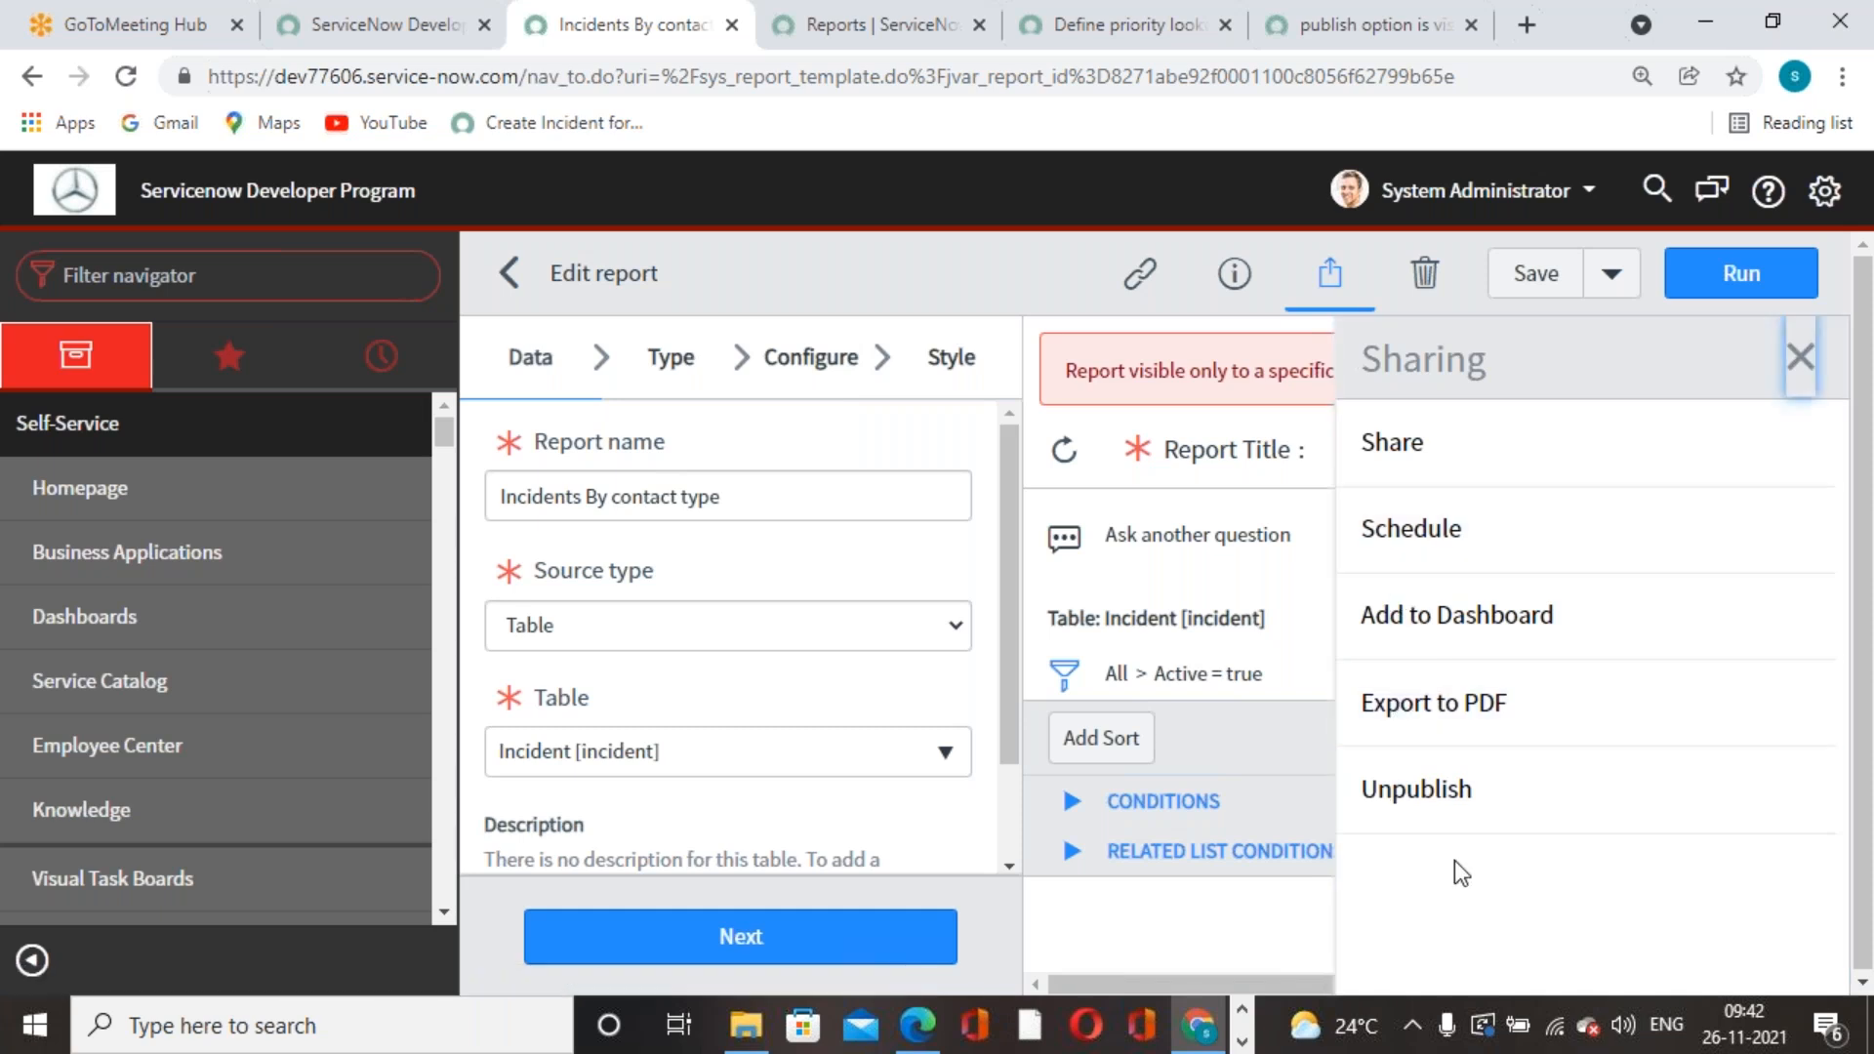
click(1434, 792)
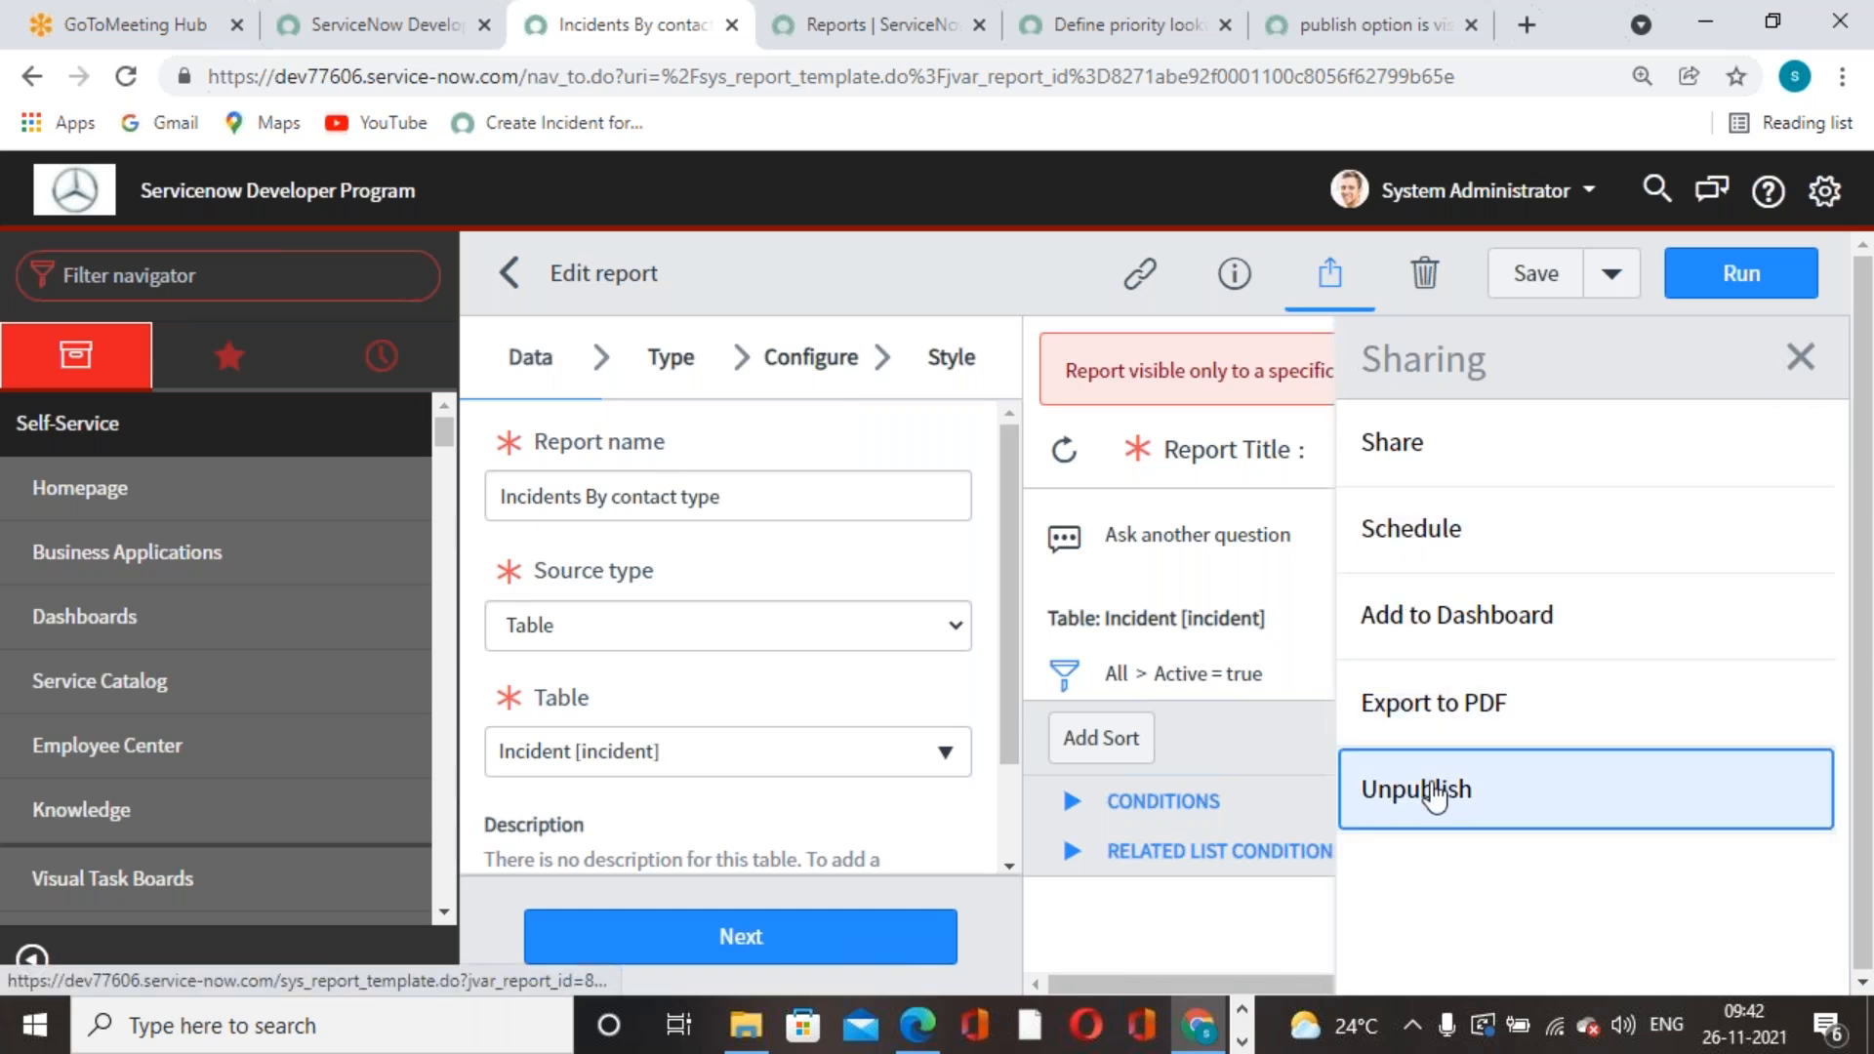
click(1800, 359)
click(1771, 383)
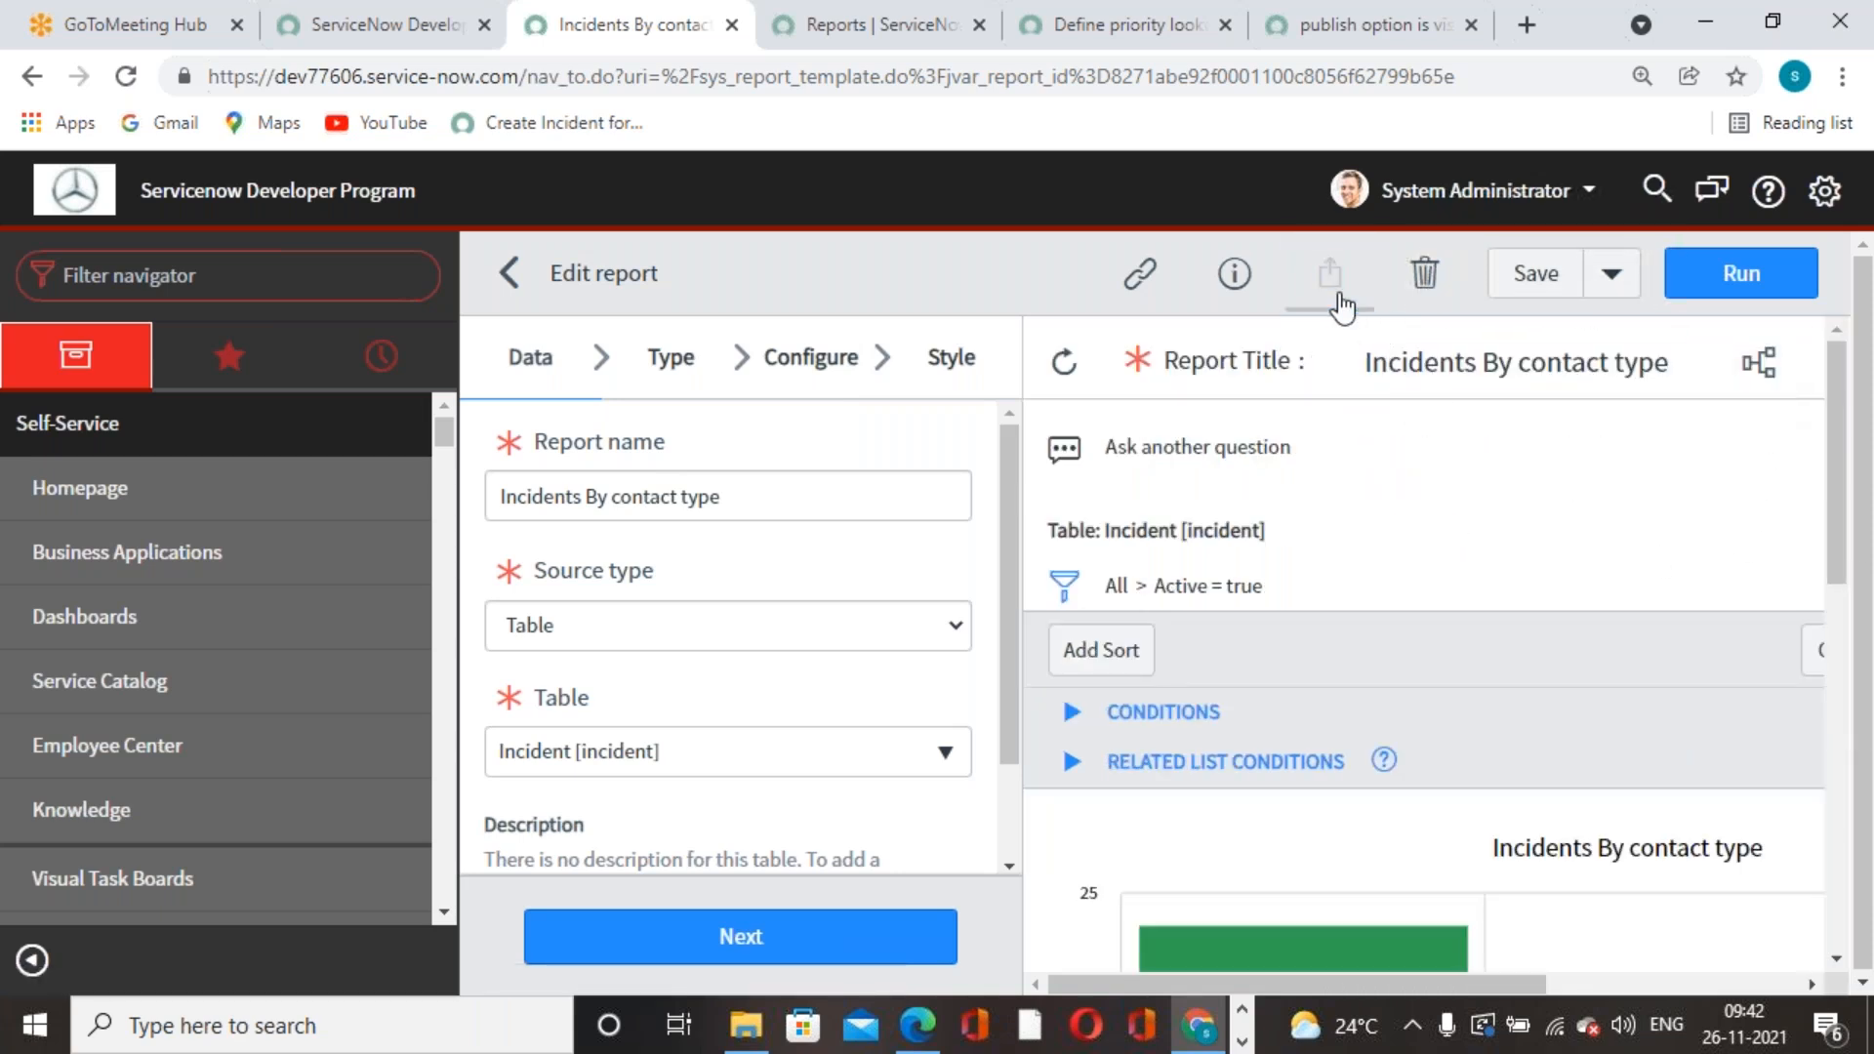
click(1327, 283)
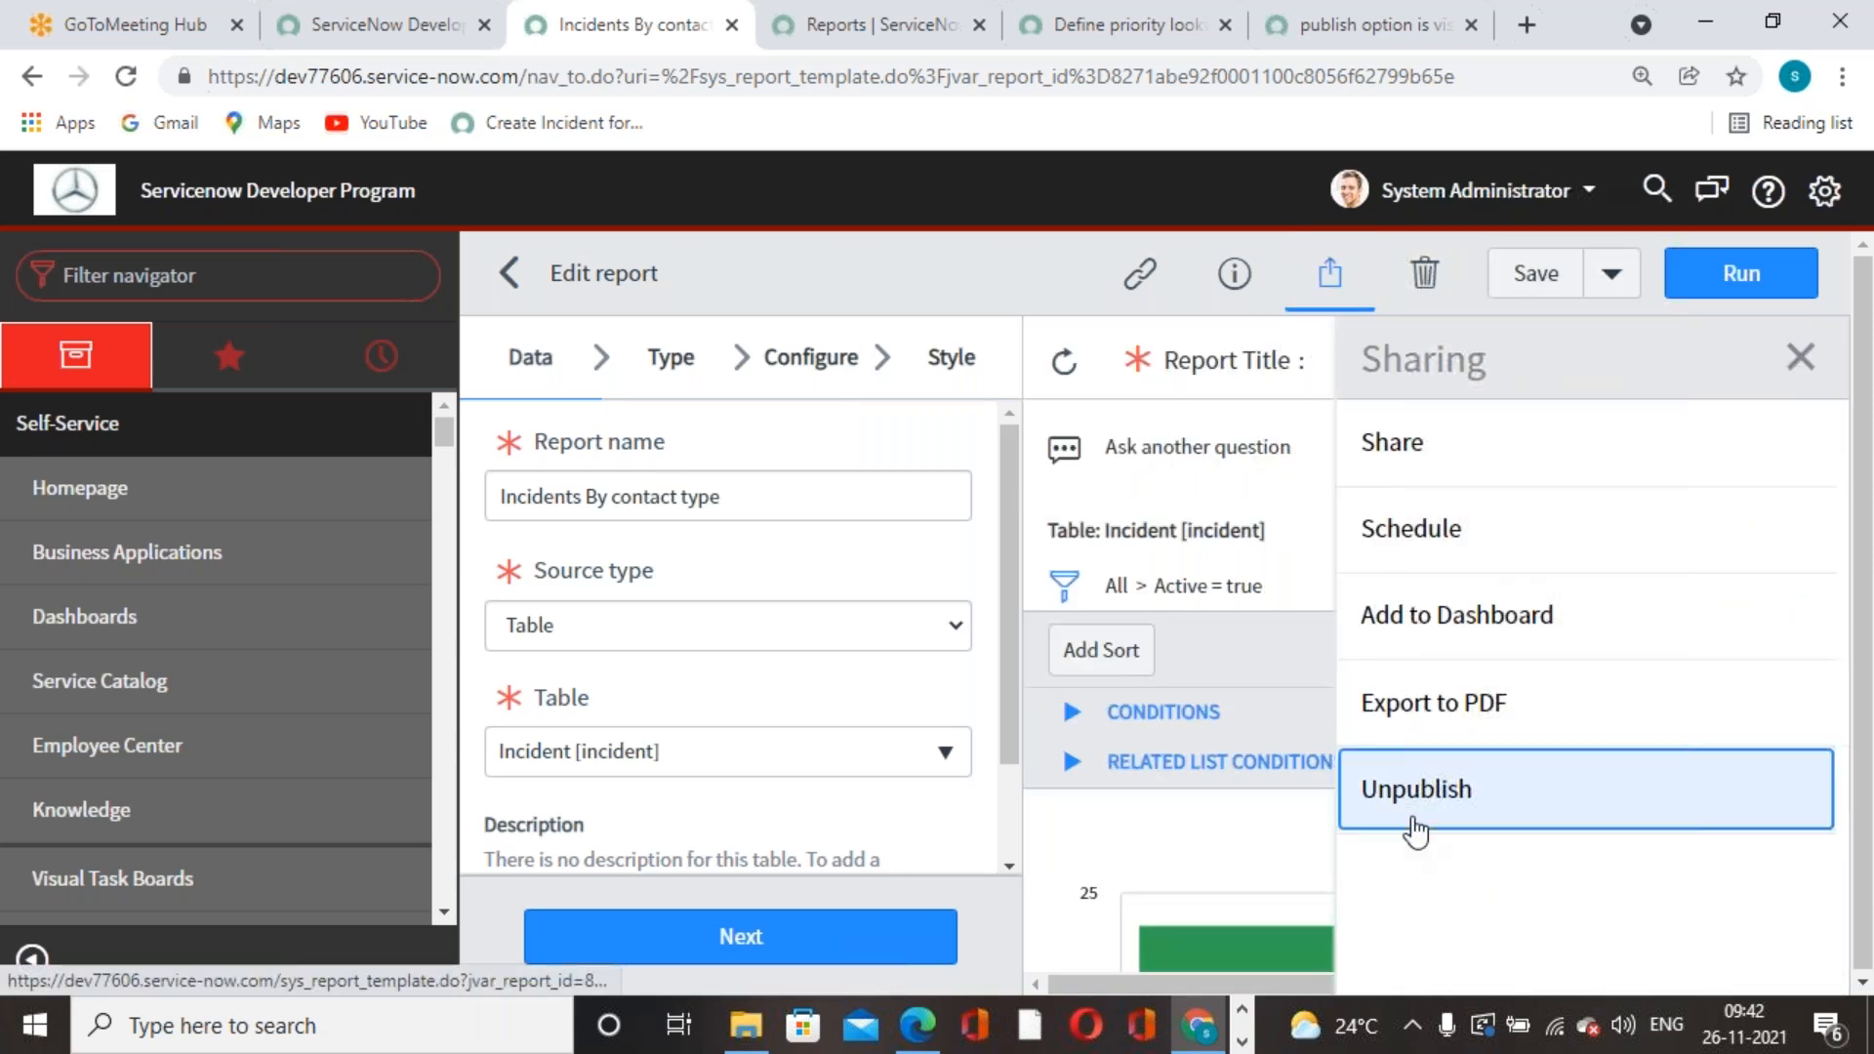
click(1413, 820)
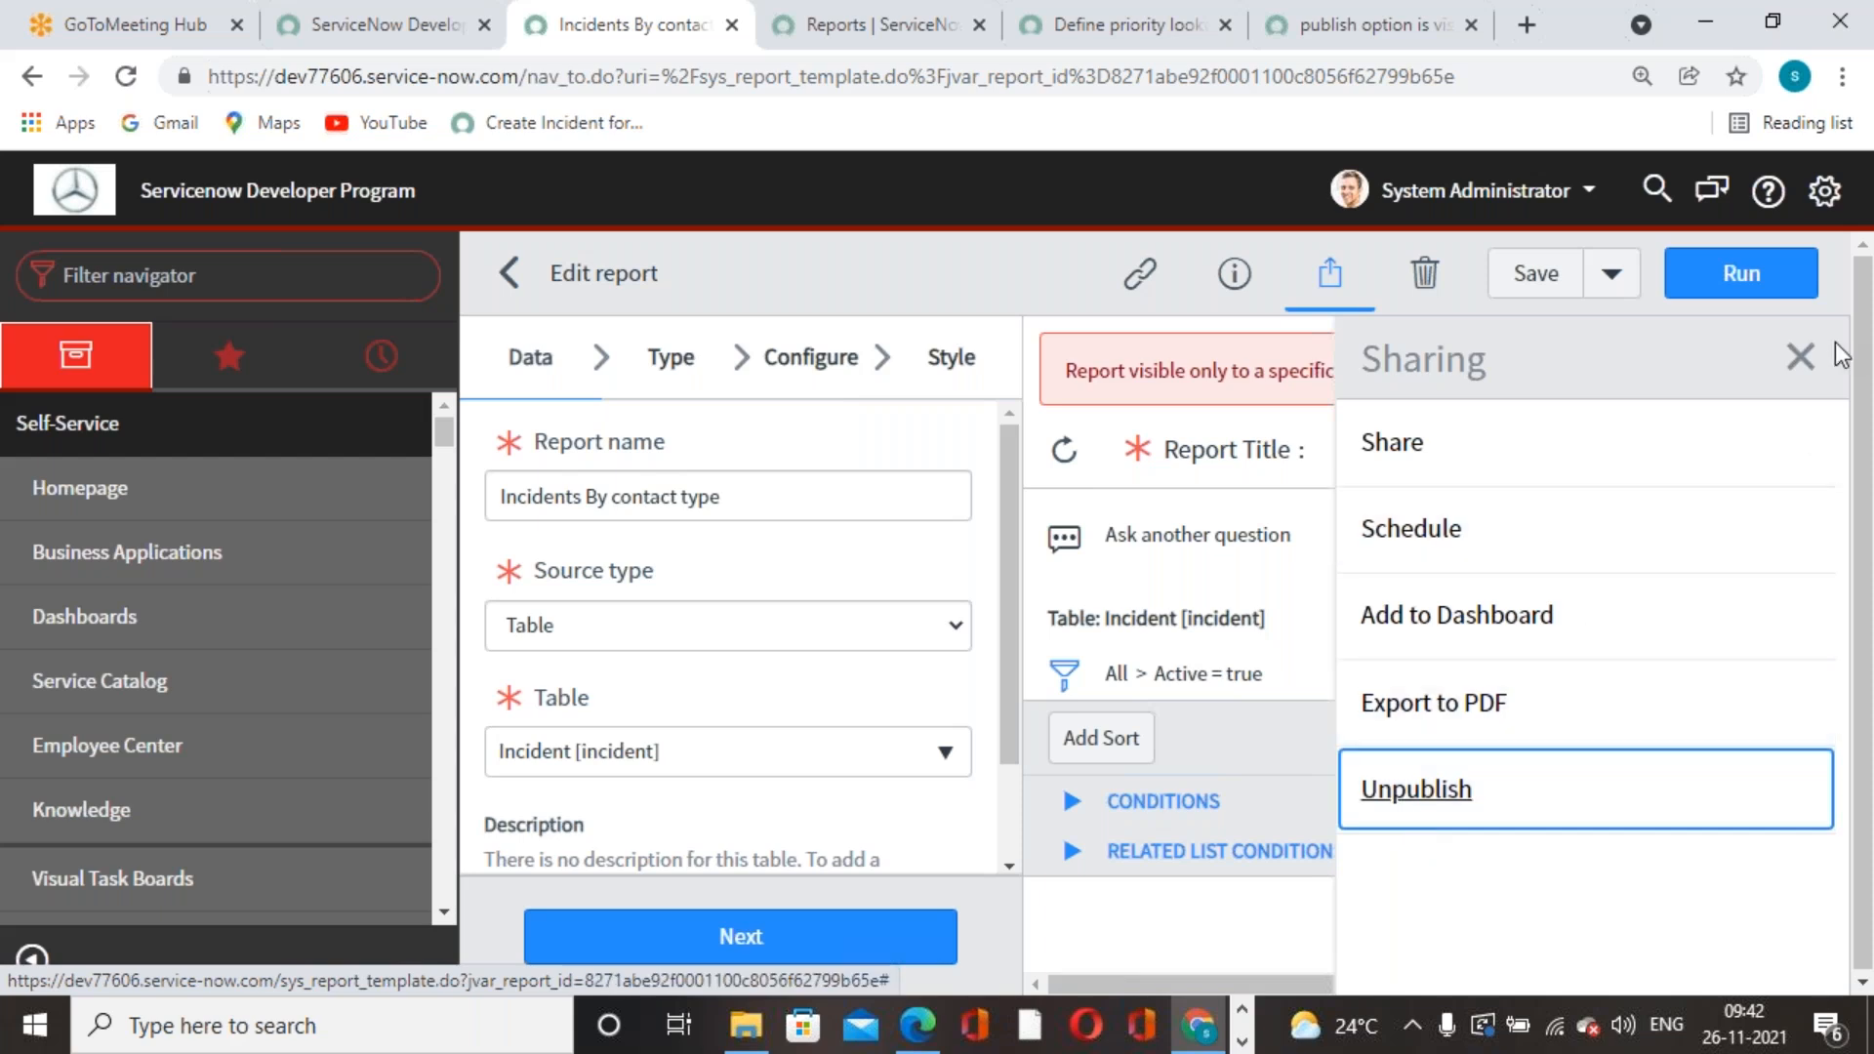
click(1801, 356)
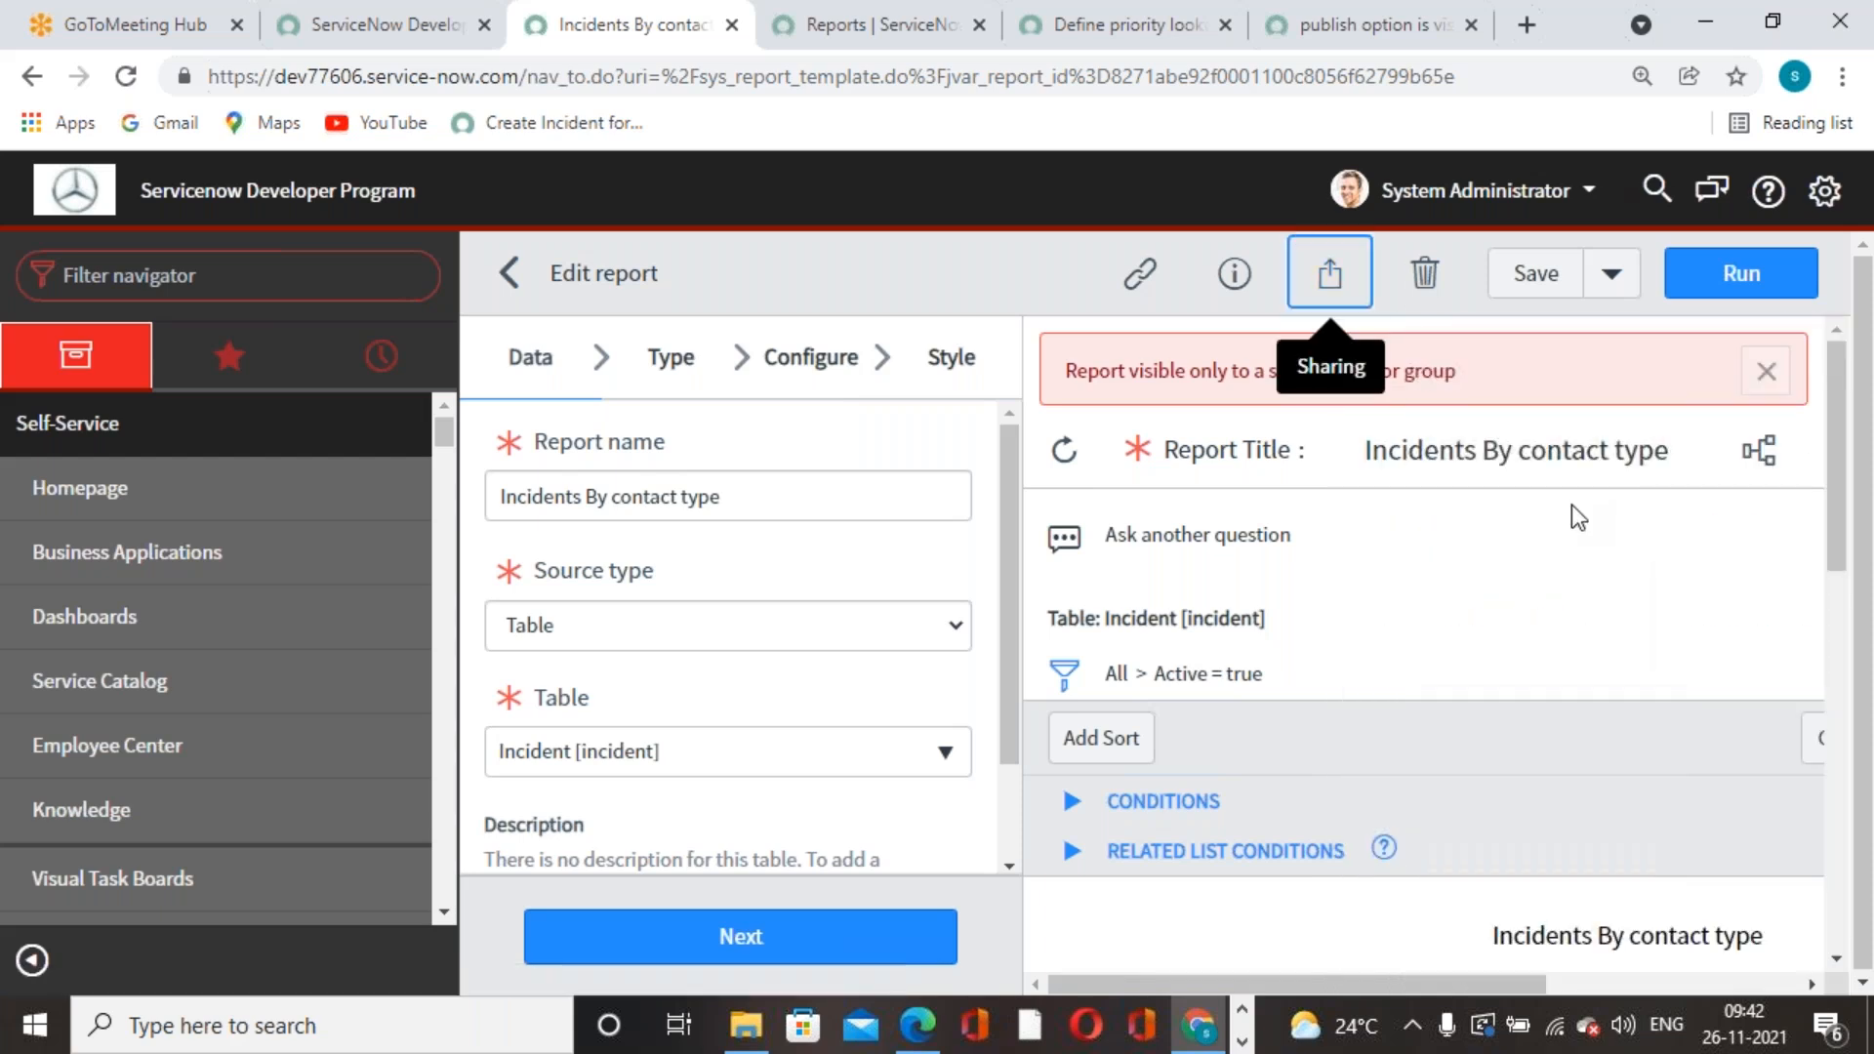
click(1766, 370)
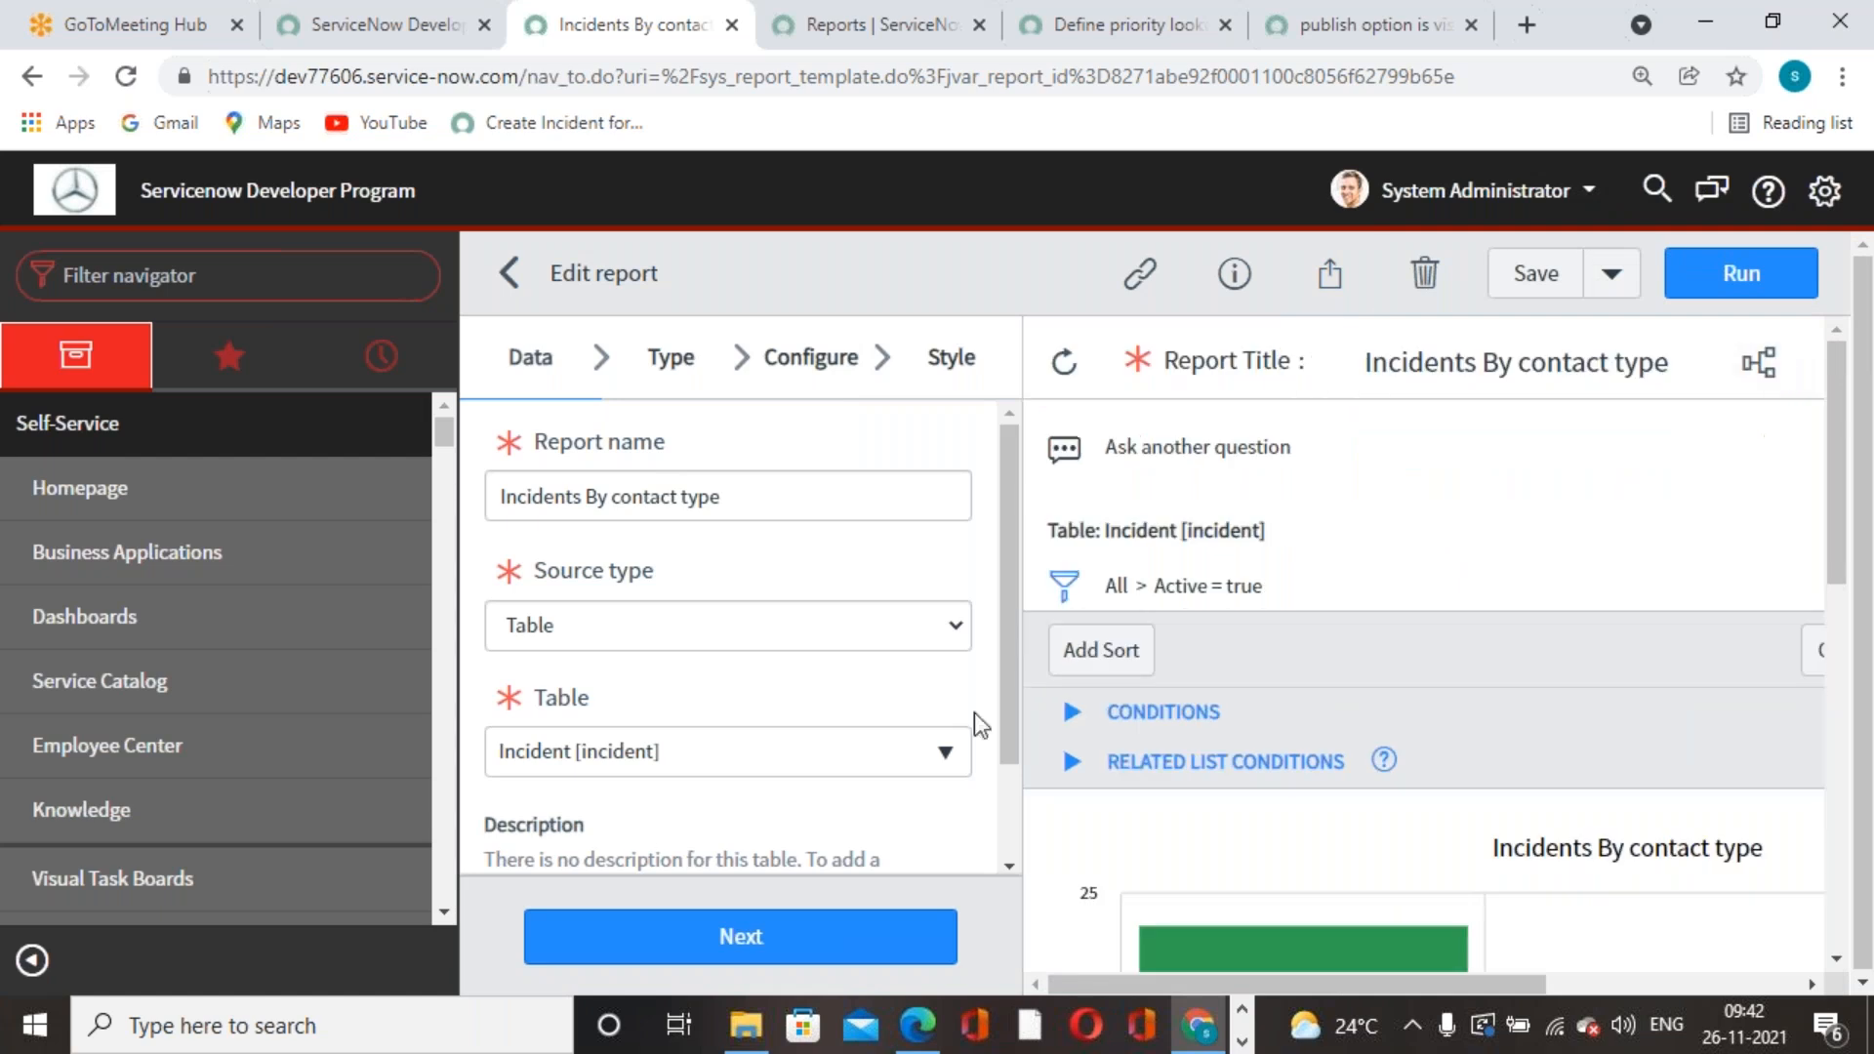
scroll(650, 576, down, 1)
scroll(646, 583, up, 1)
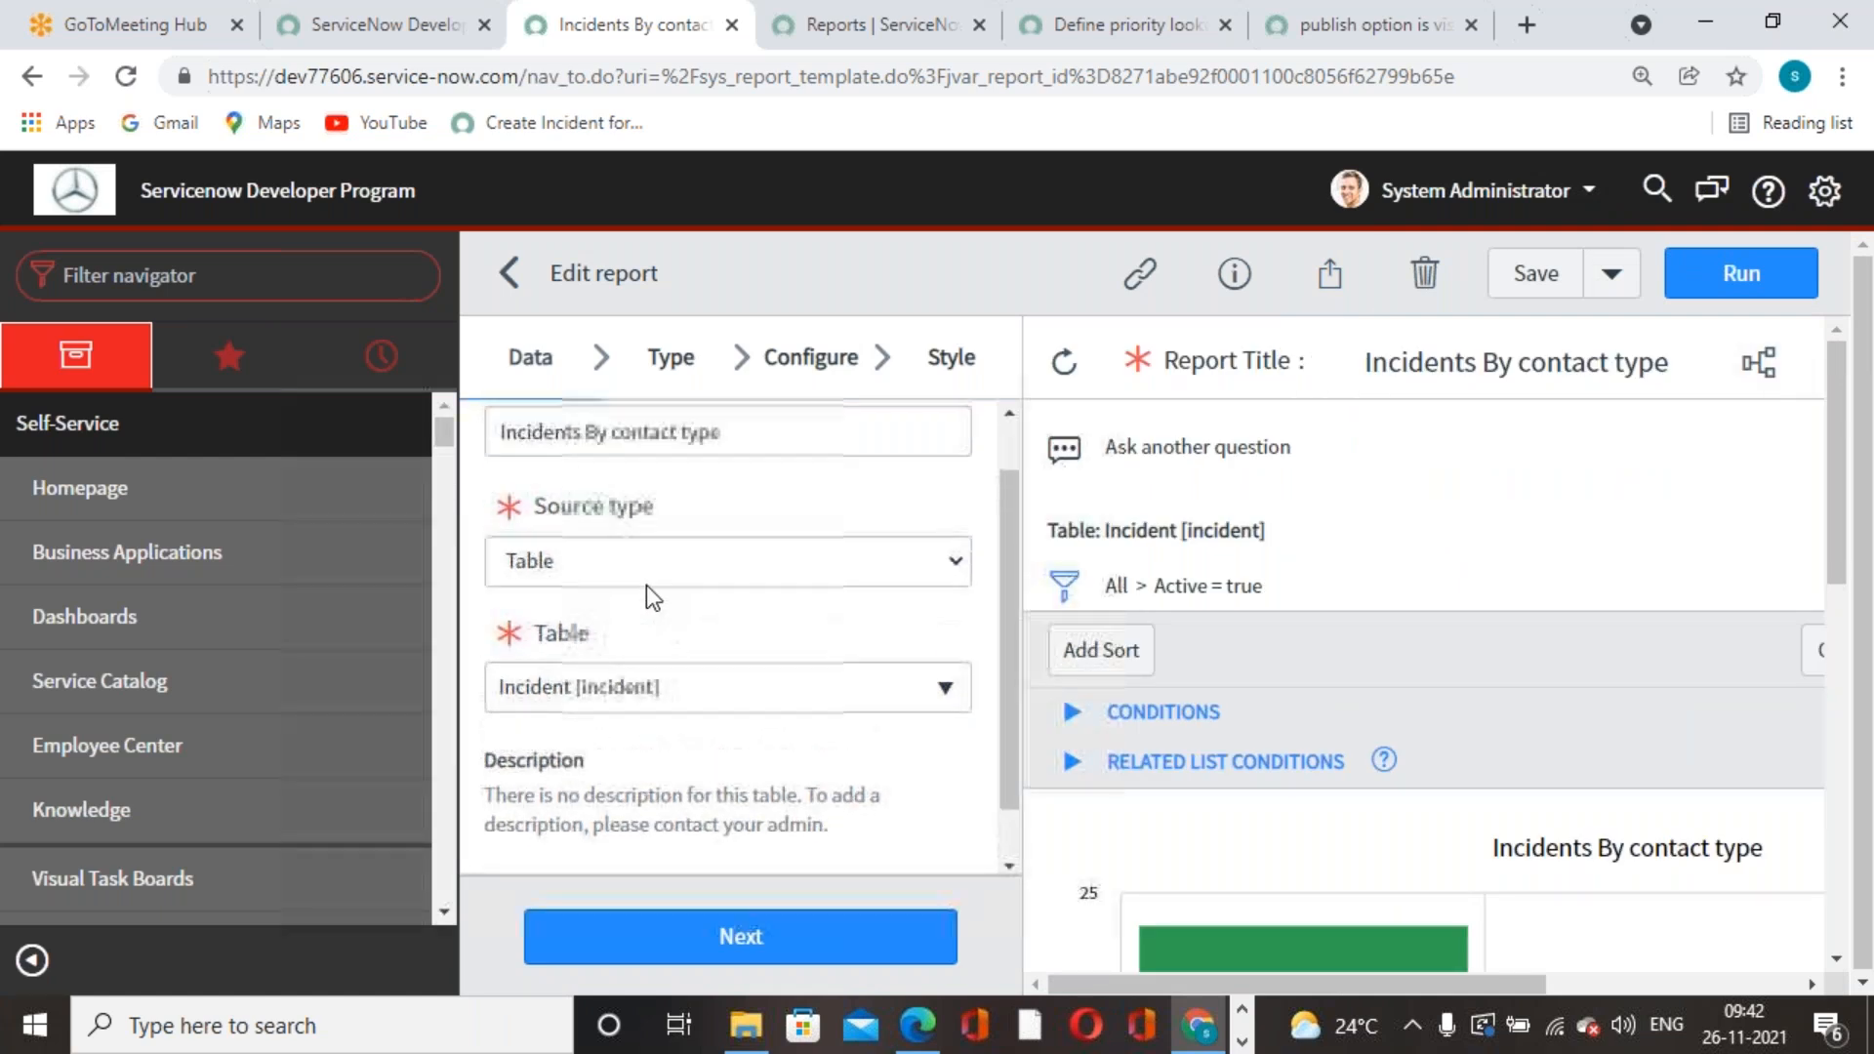
- Step through the report's Type, Configure and Style stages
click(667, 361)
click(776, 349)
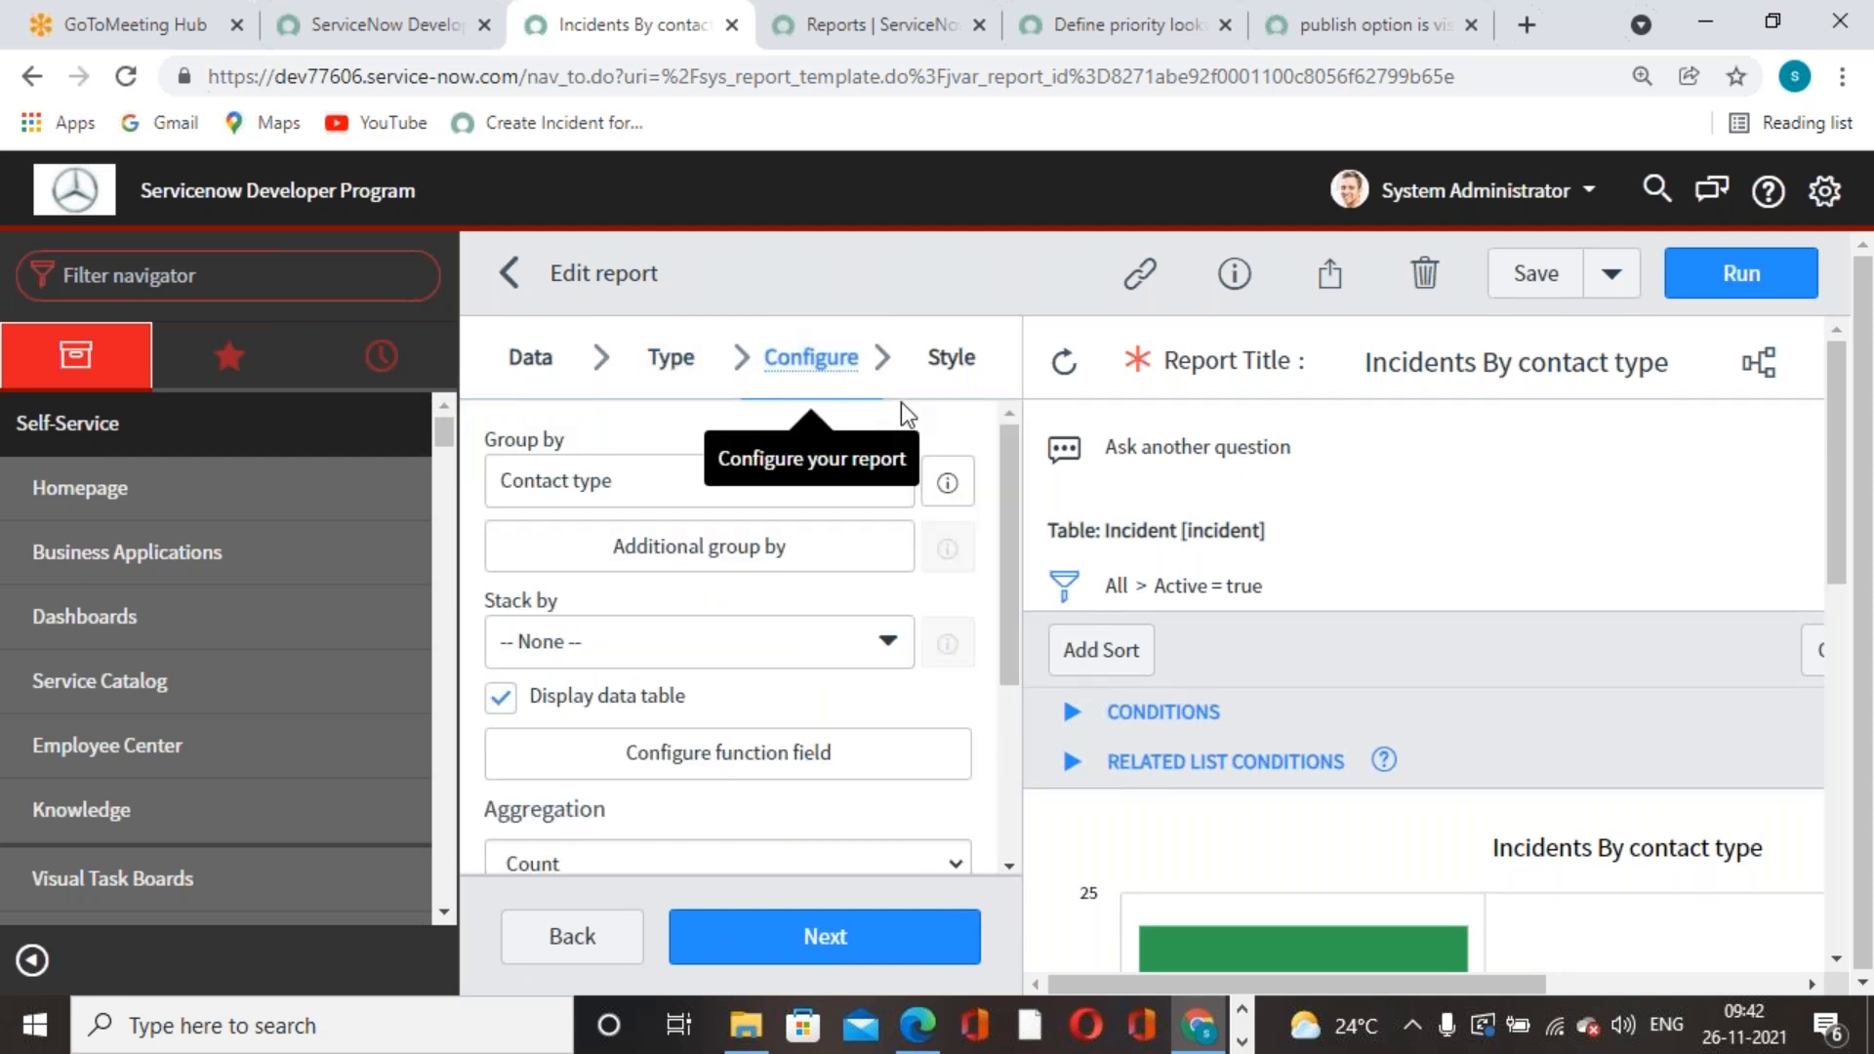
click(937, 361)
scroll(795, 743, down, 3)
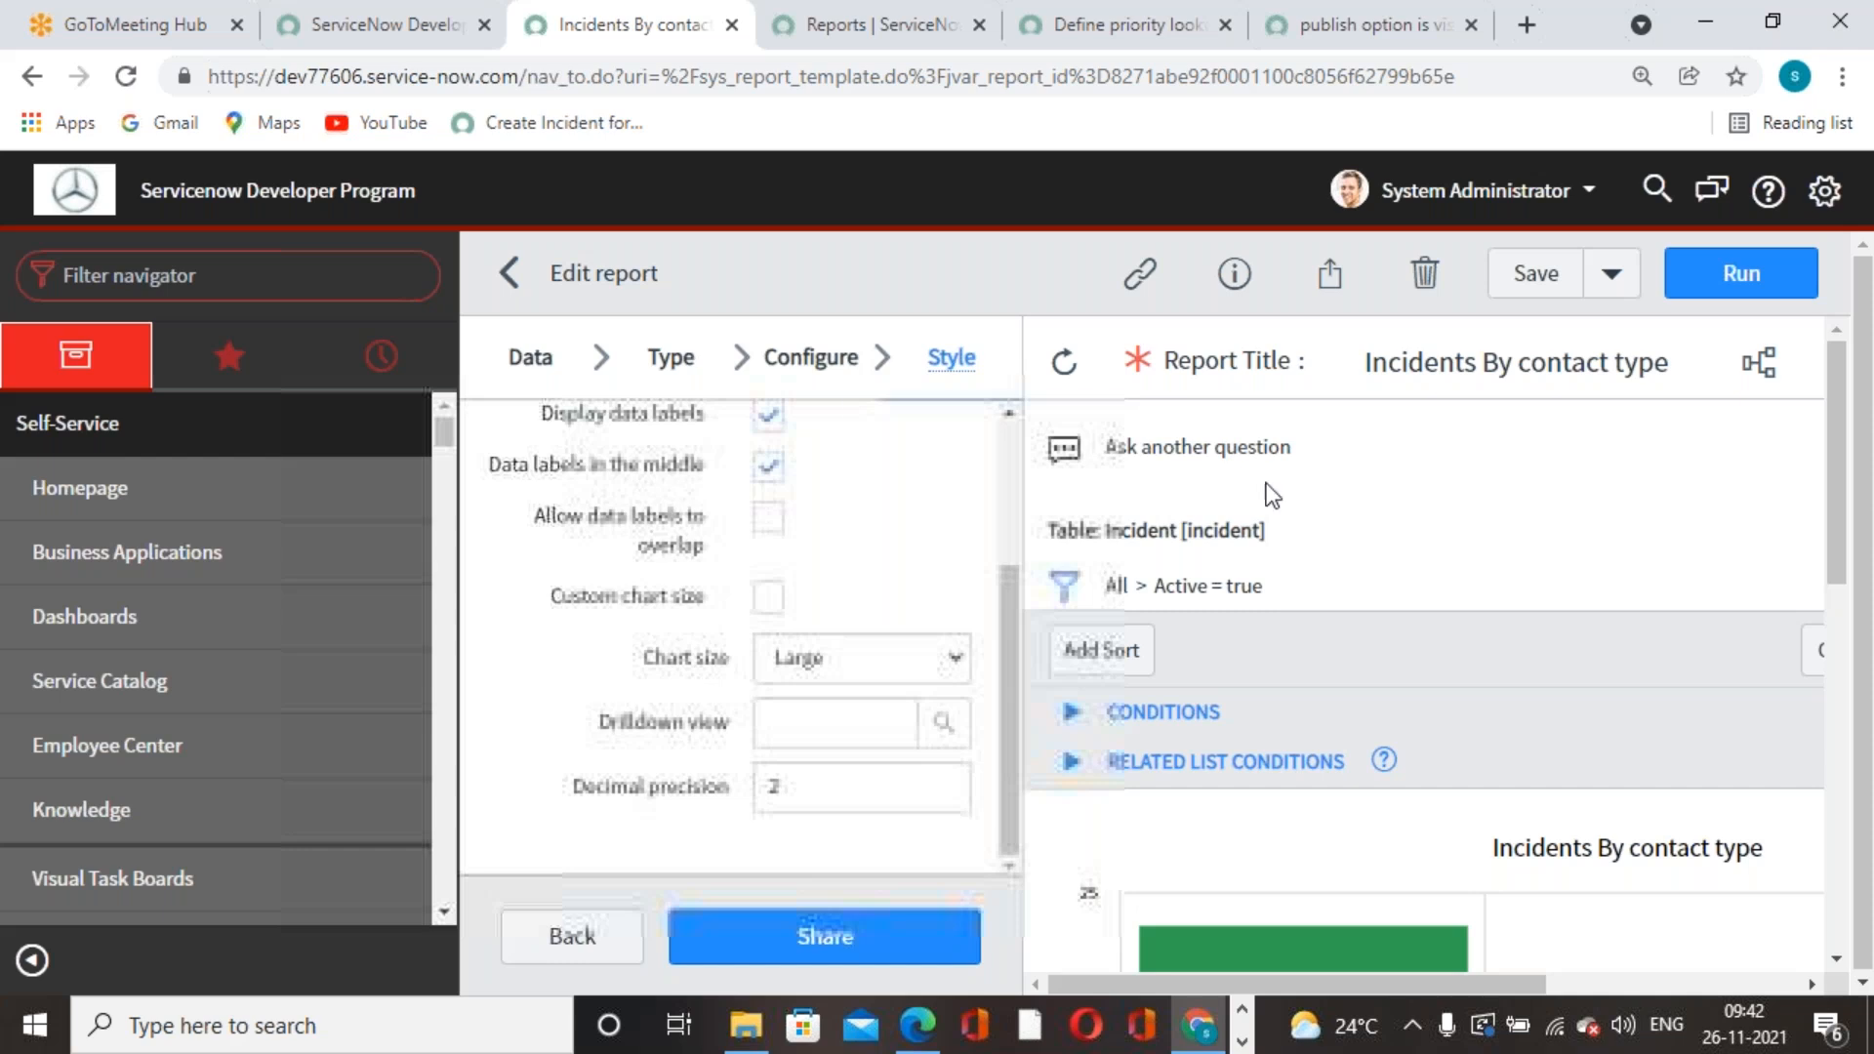
scroll(1245, 593, down, 6)
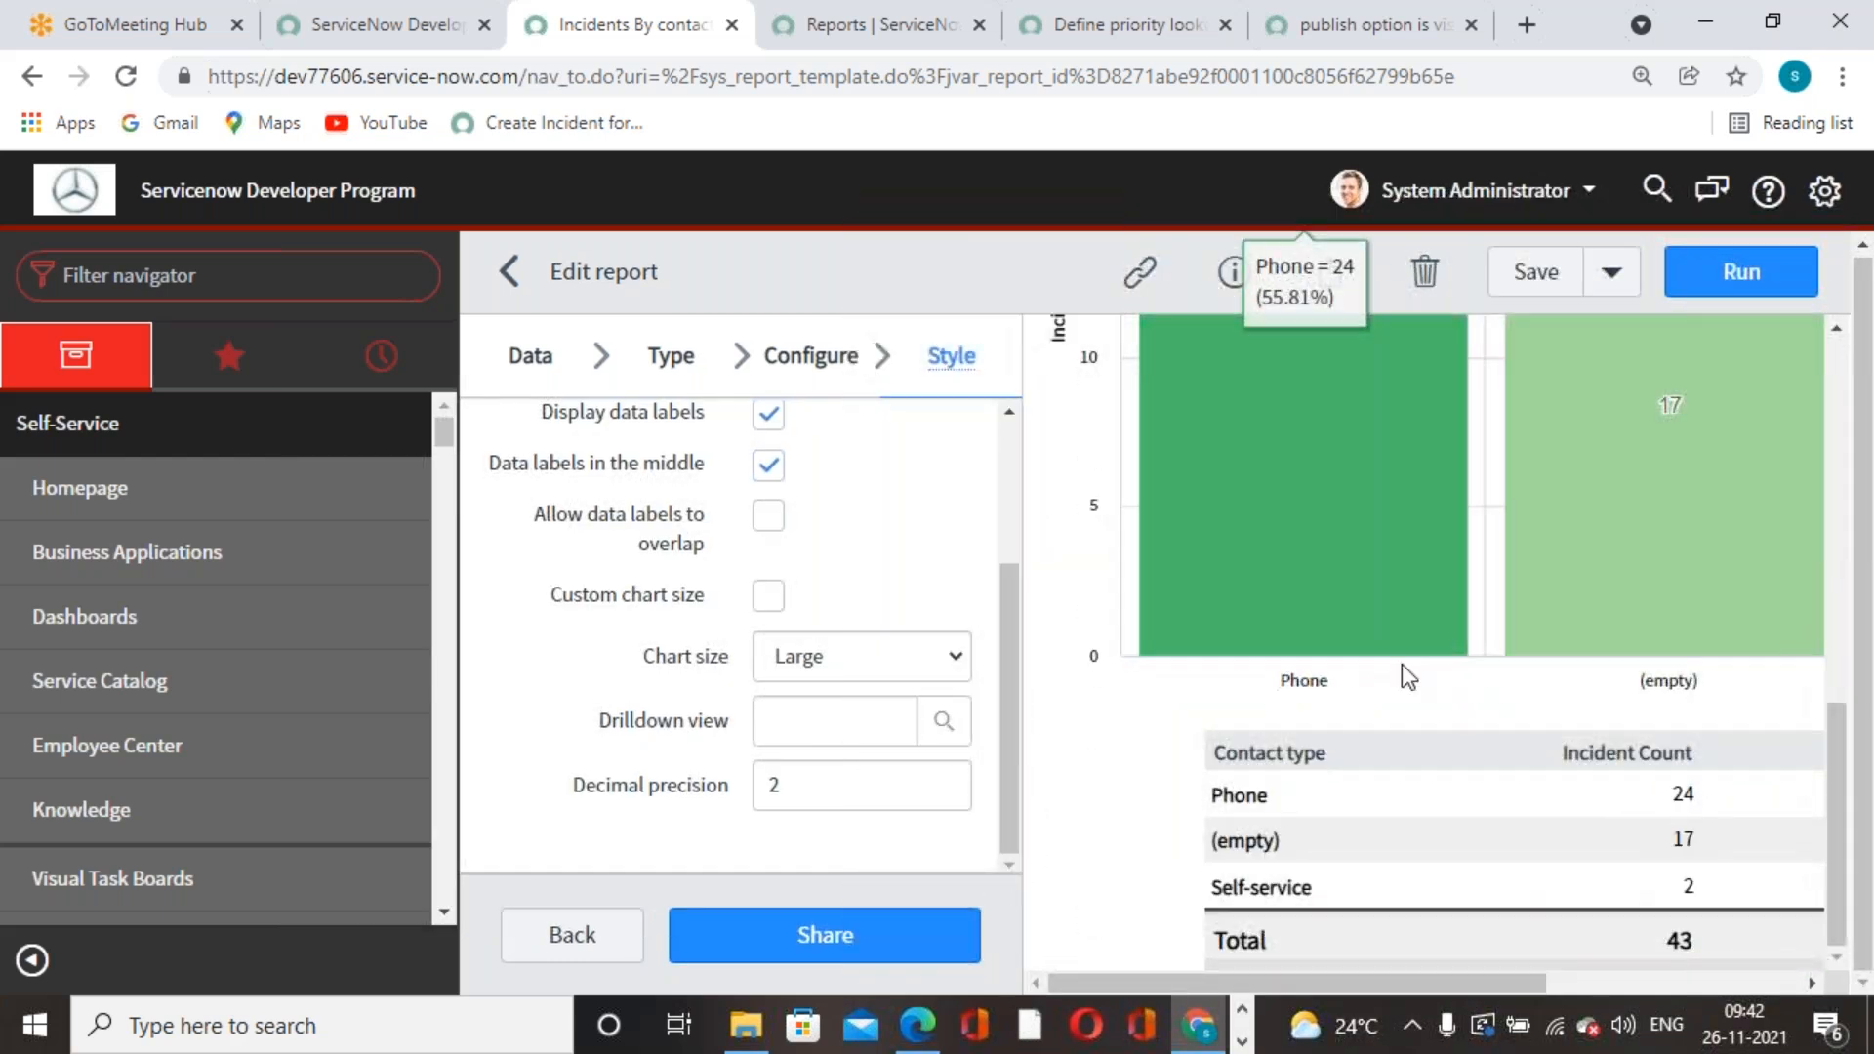
scroll(1385, 654, up, 6)
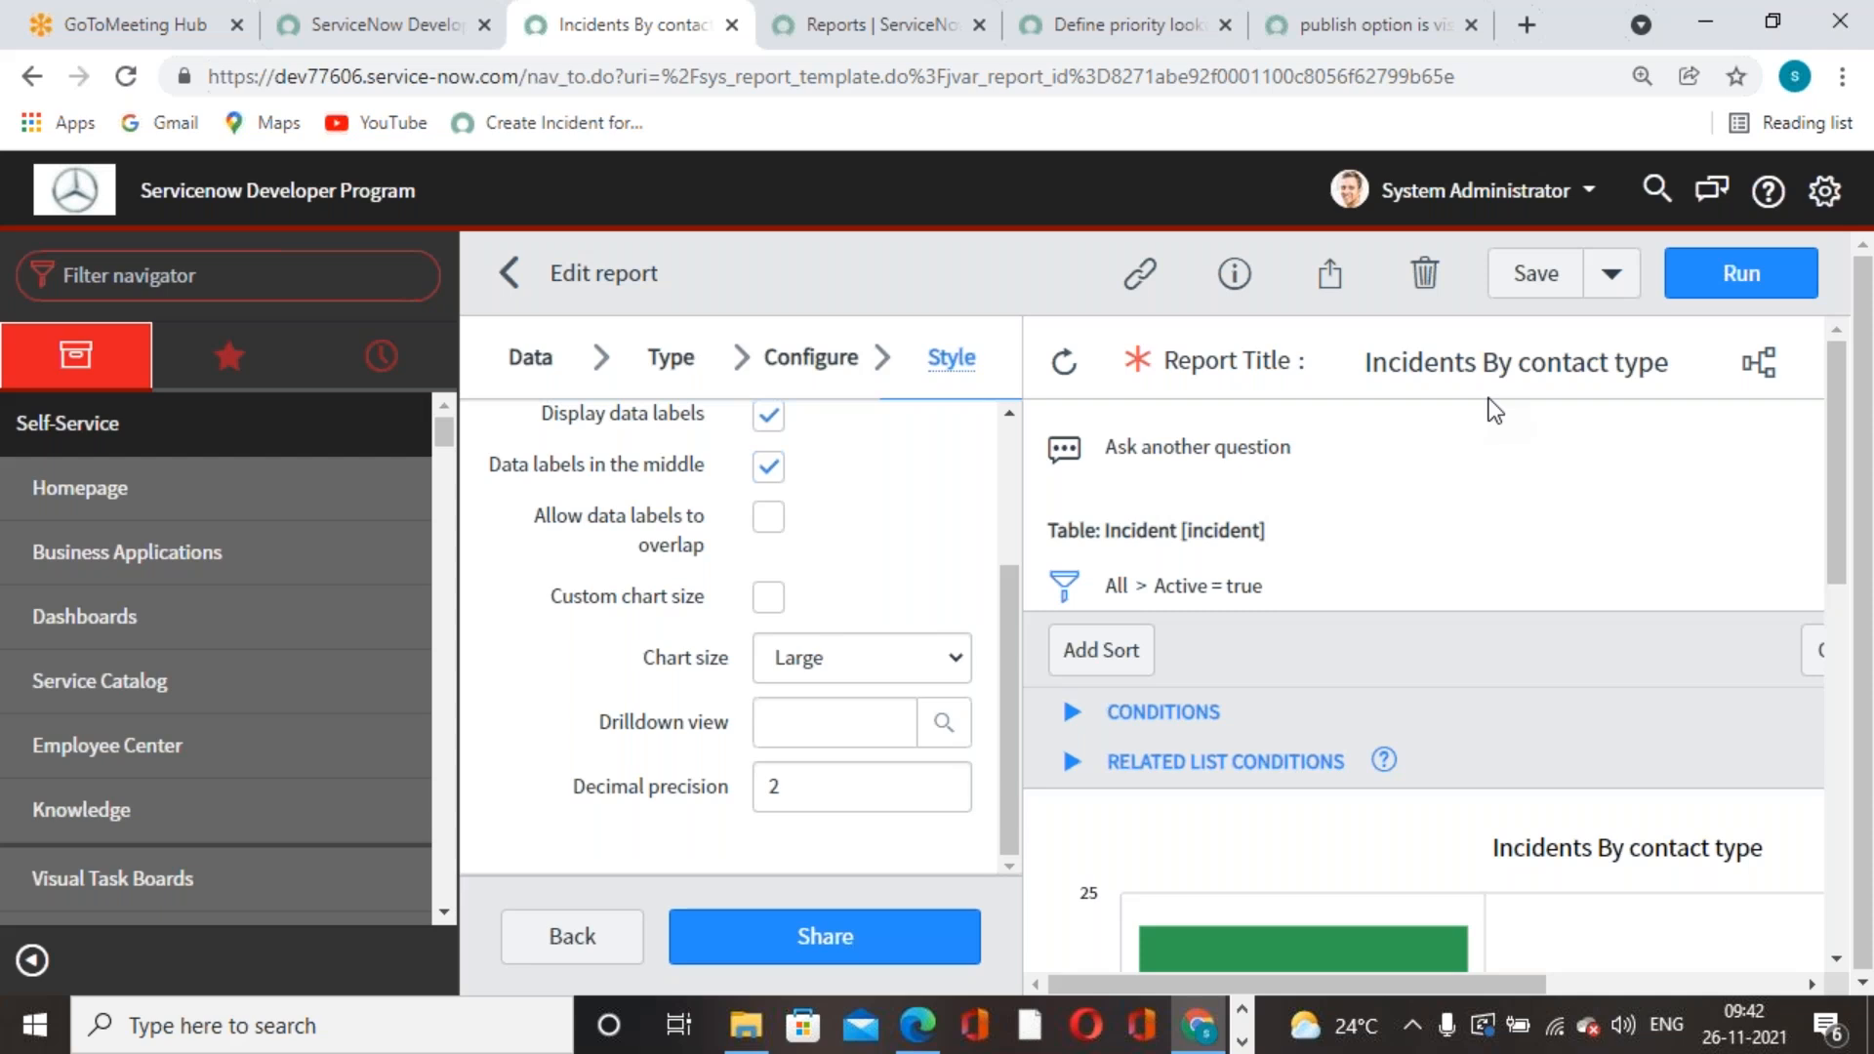
- Reopen the report's sharing settings with visibility set to Everyone
click(1327, 273)
click(1485, 472)
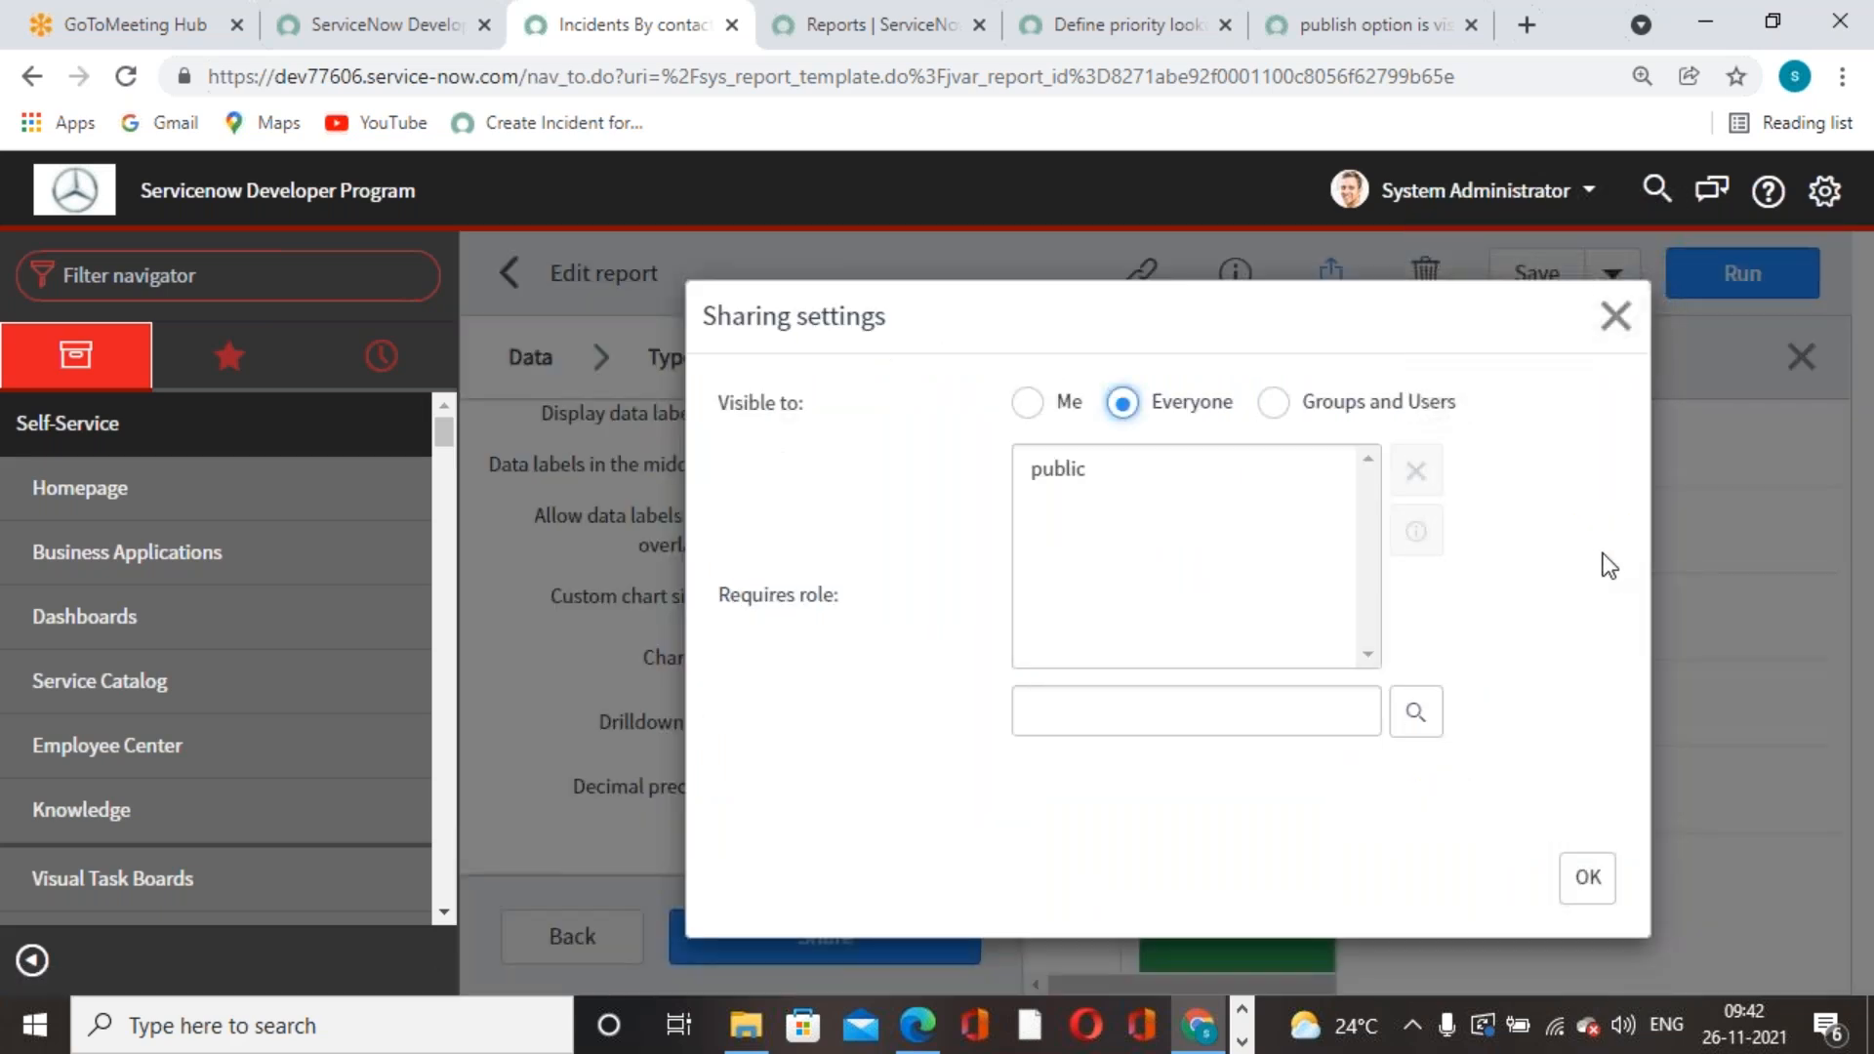
click(1590, 316)
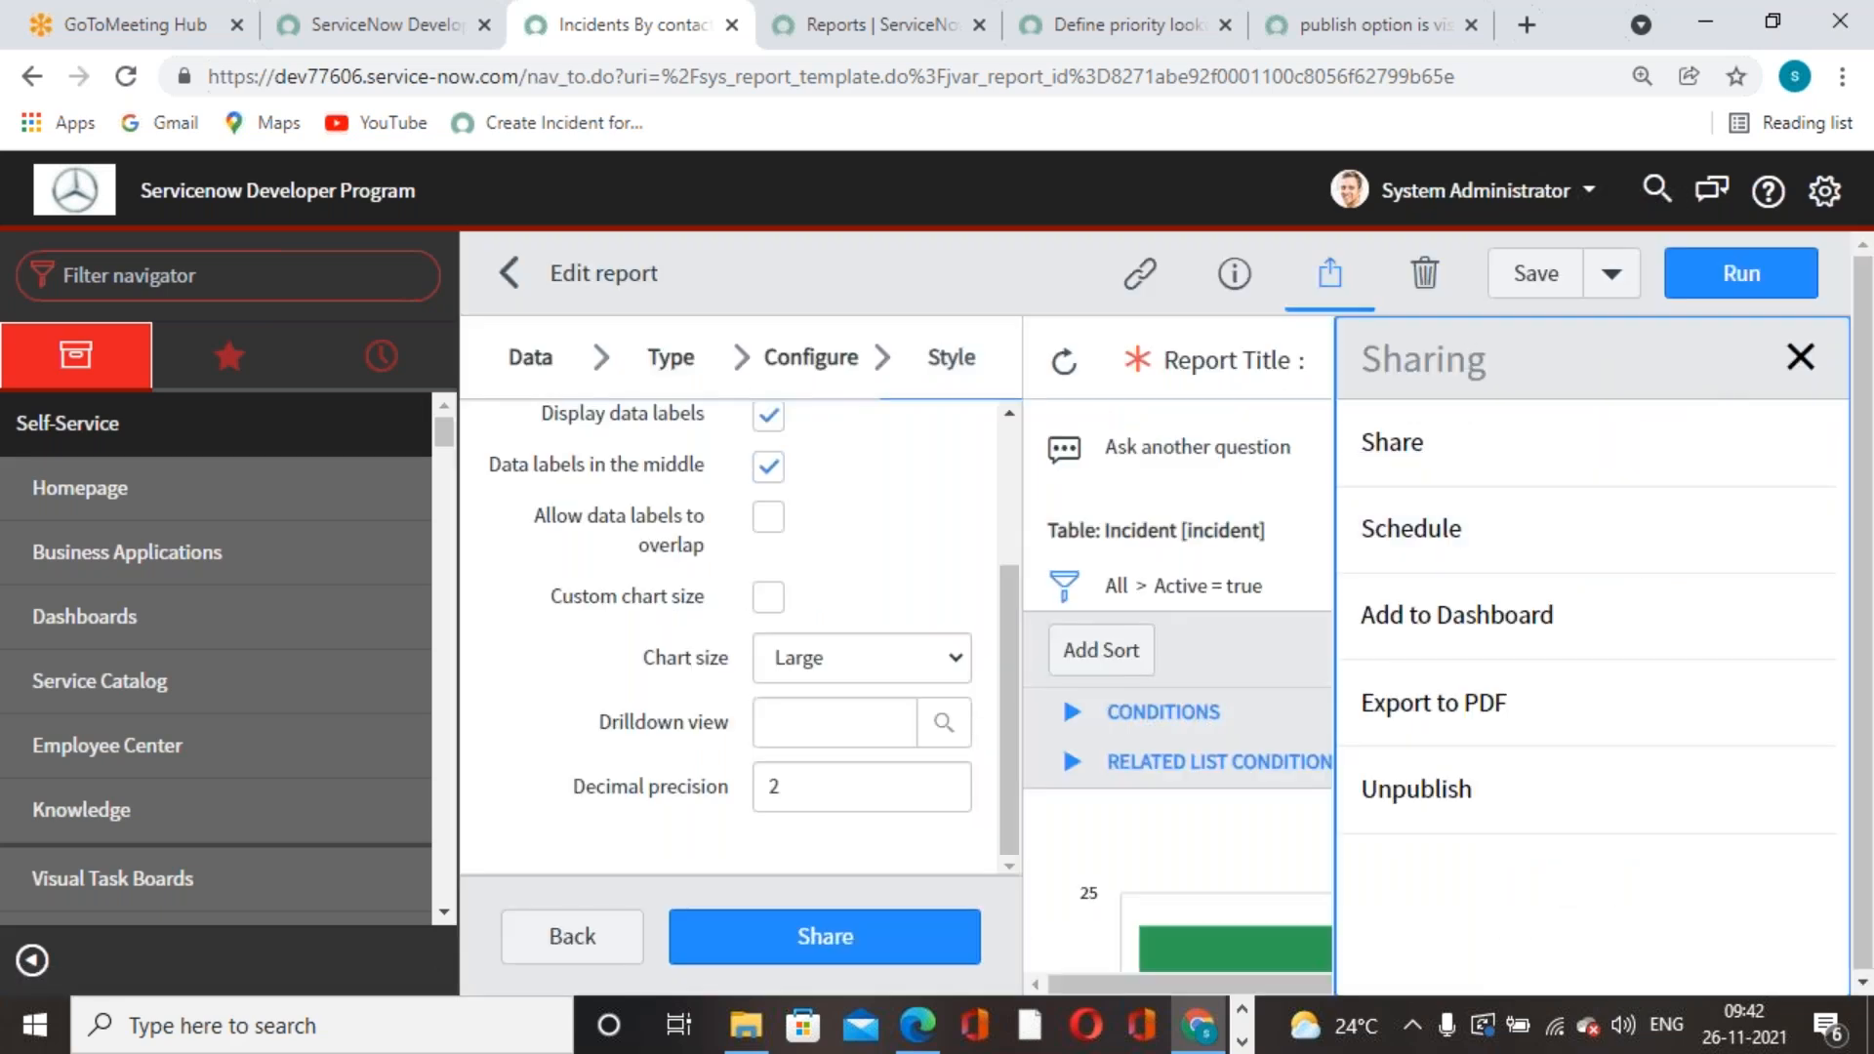
click(1800, 357)
click(1329, 276)
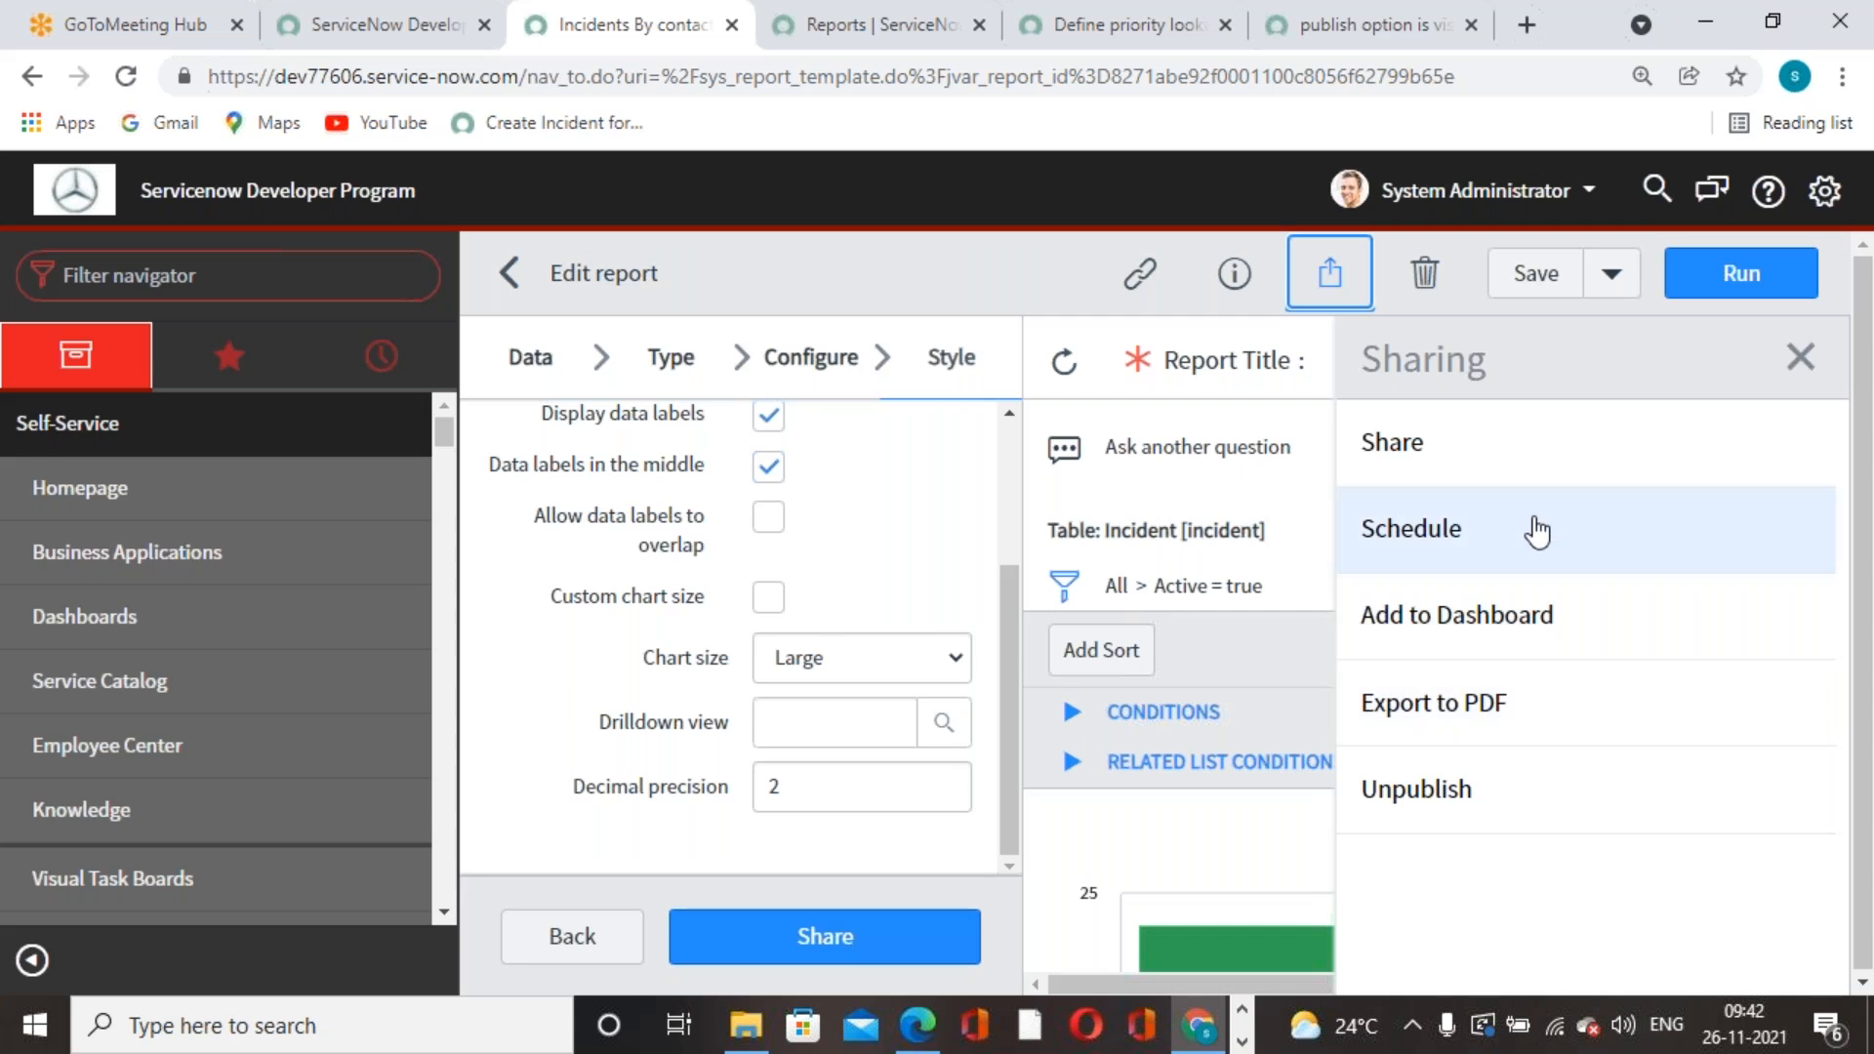
click(1455, 465)
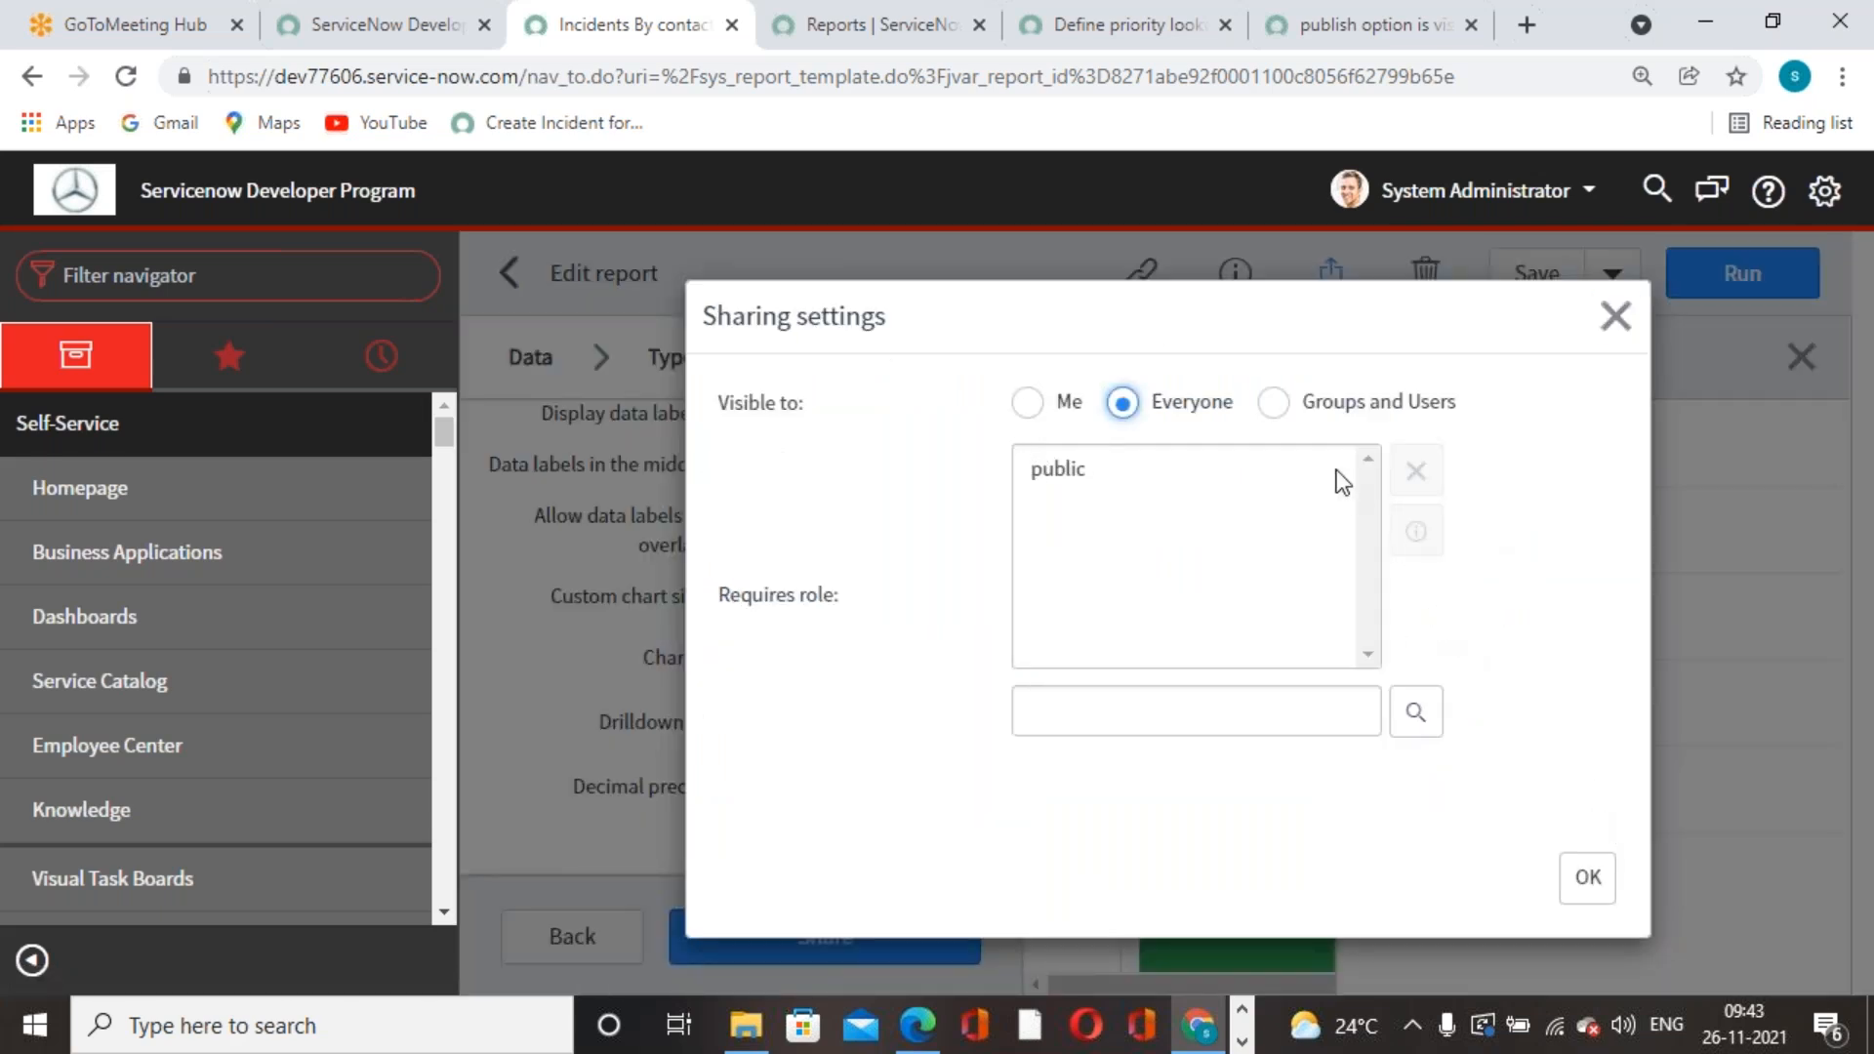
click(1272, 401)
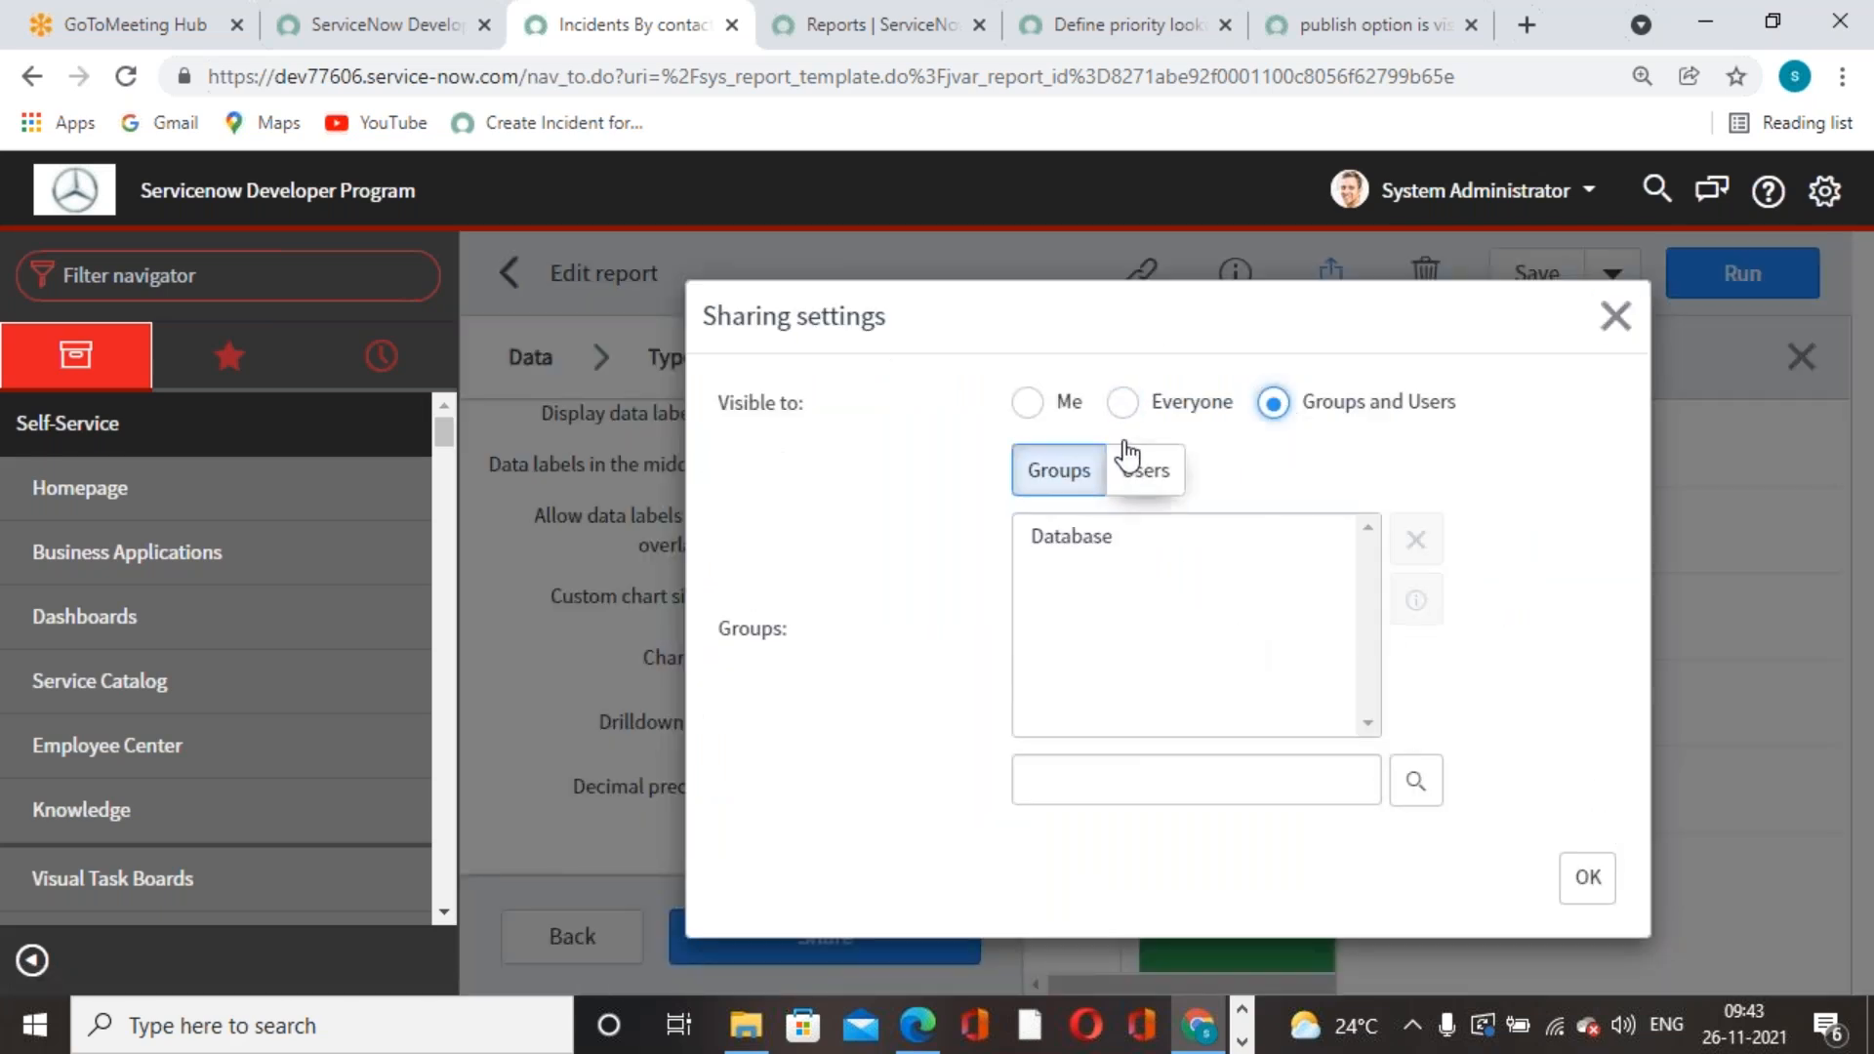
click(1122, 402)
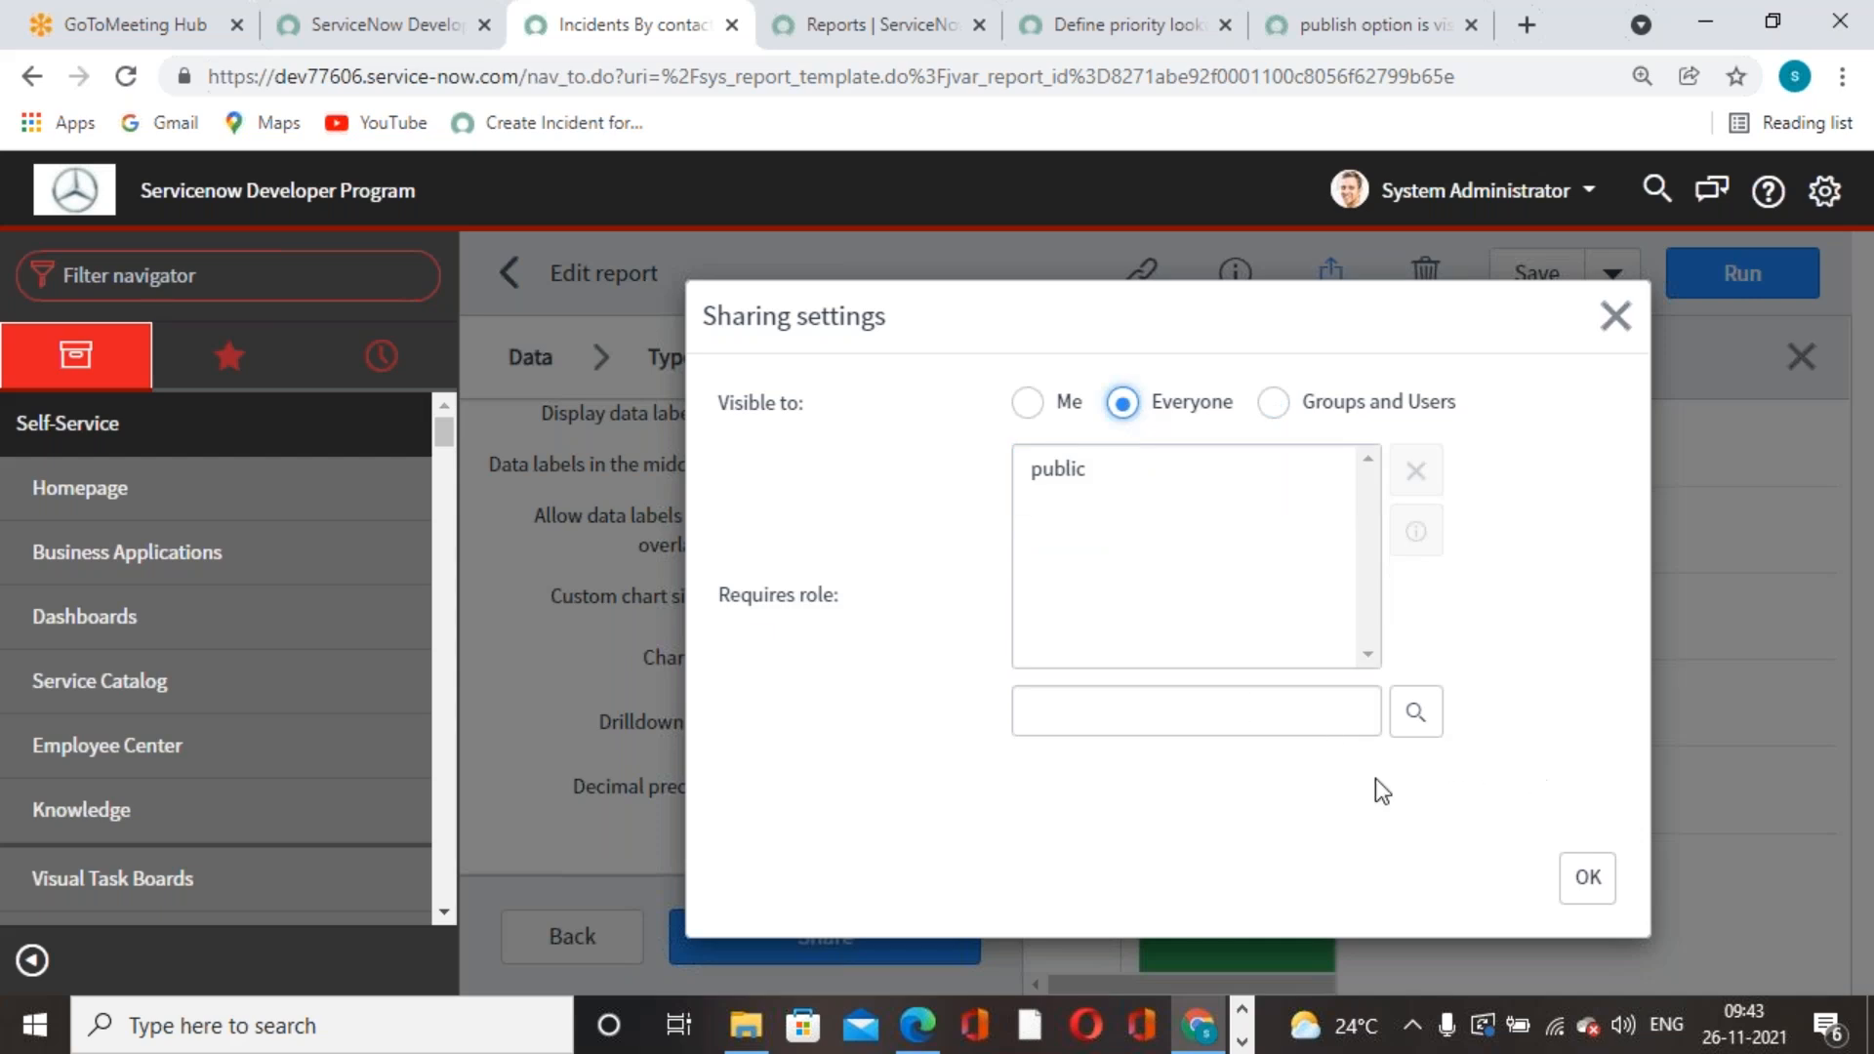
- Add itil as a required role, apply, and save the report
click(1212, 695)
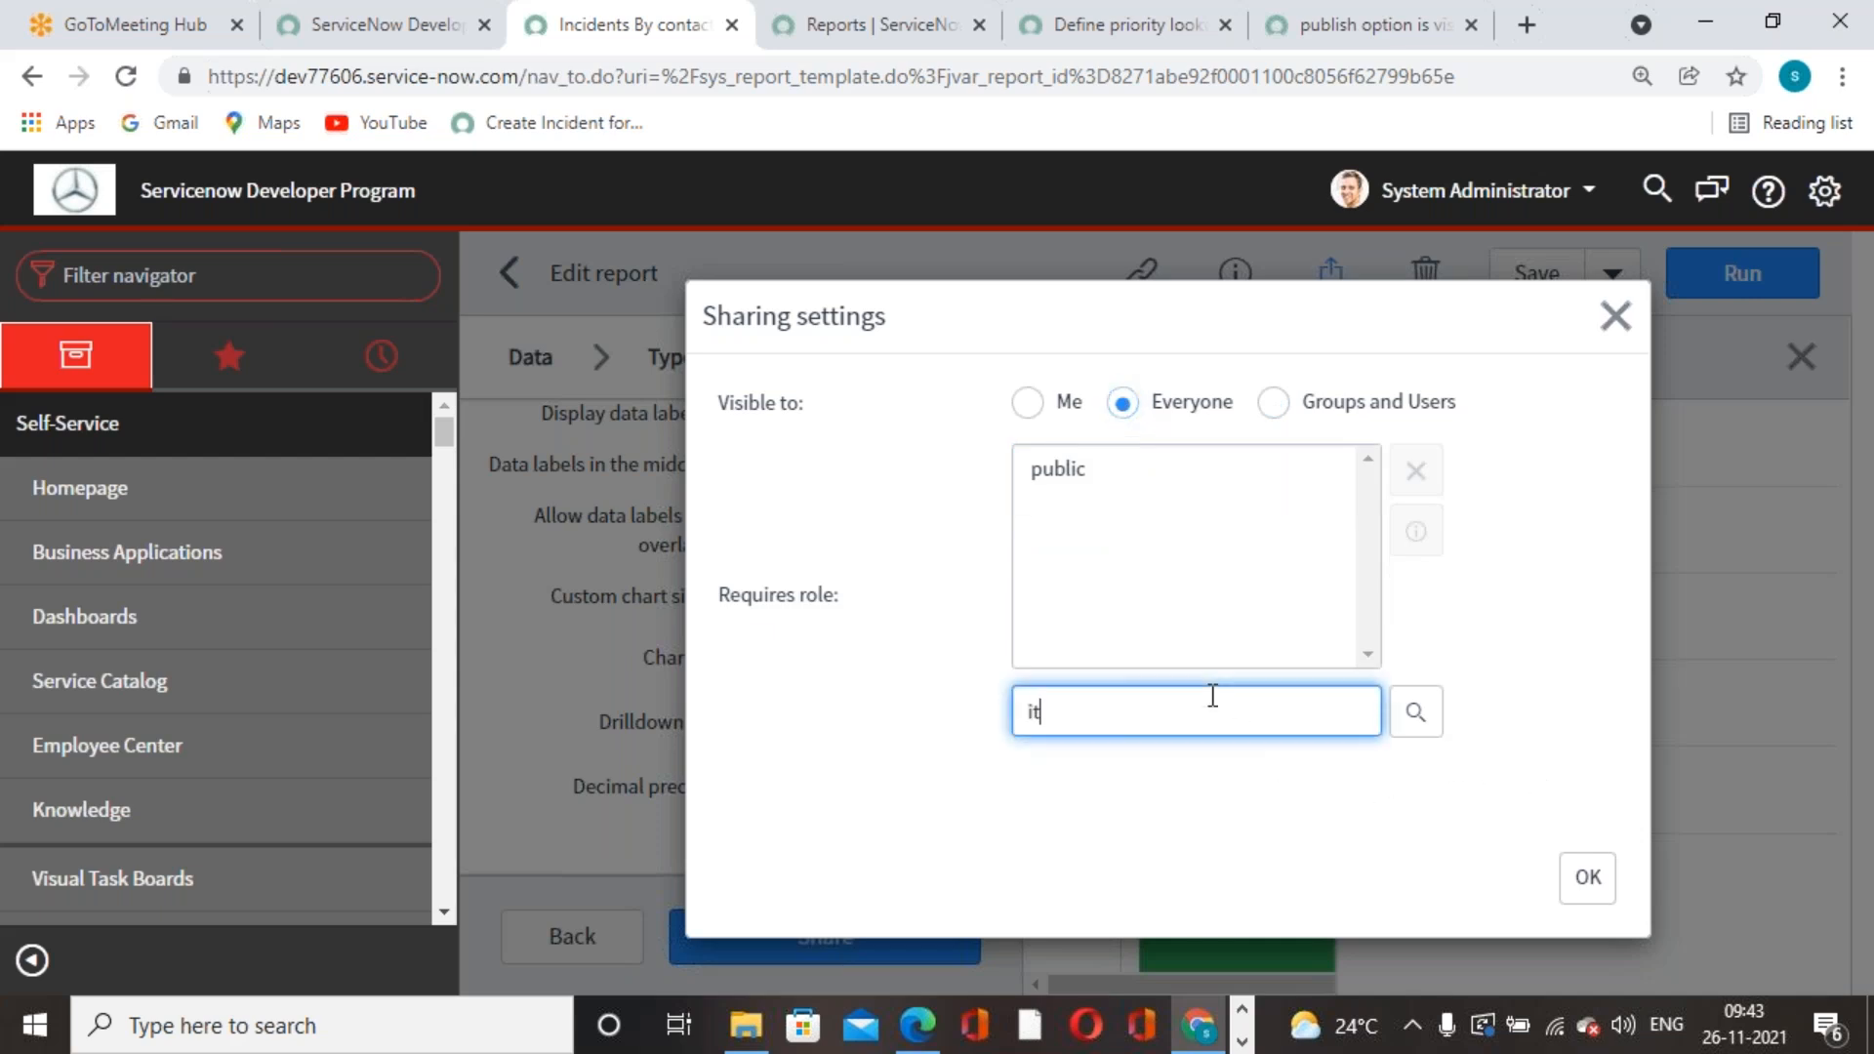
text(itil)
click(1023, 752)
click(1586, 877)
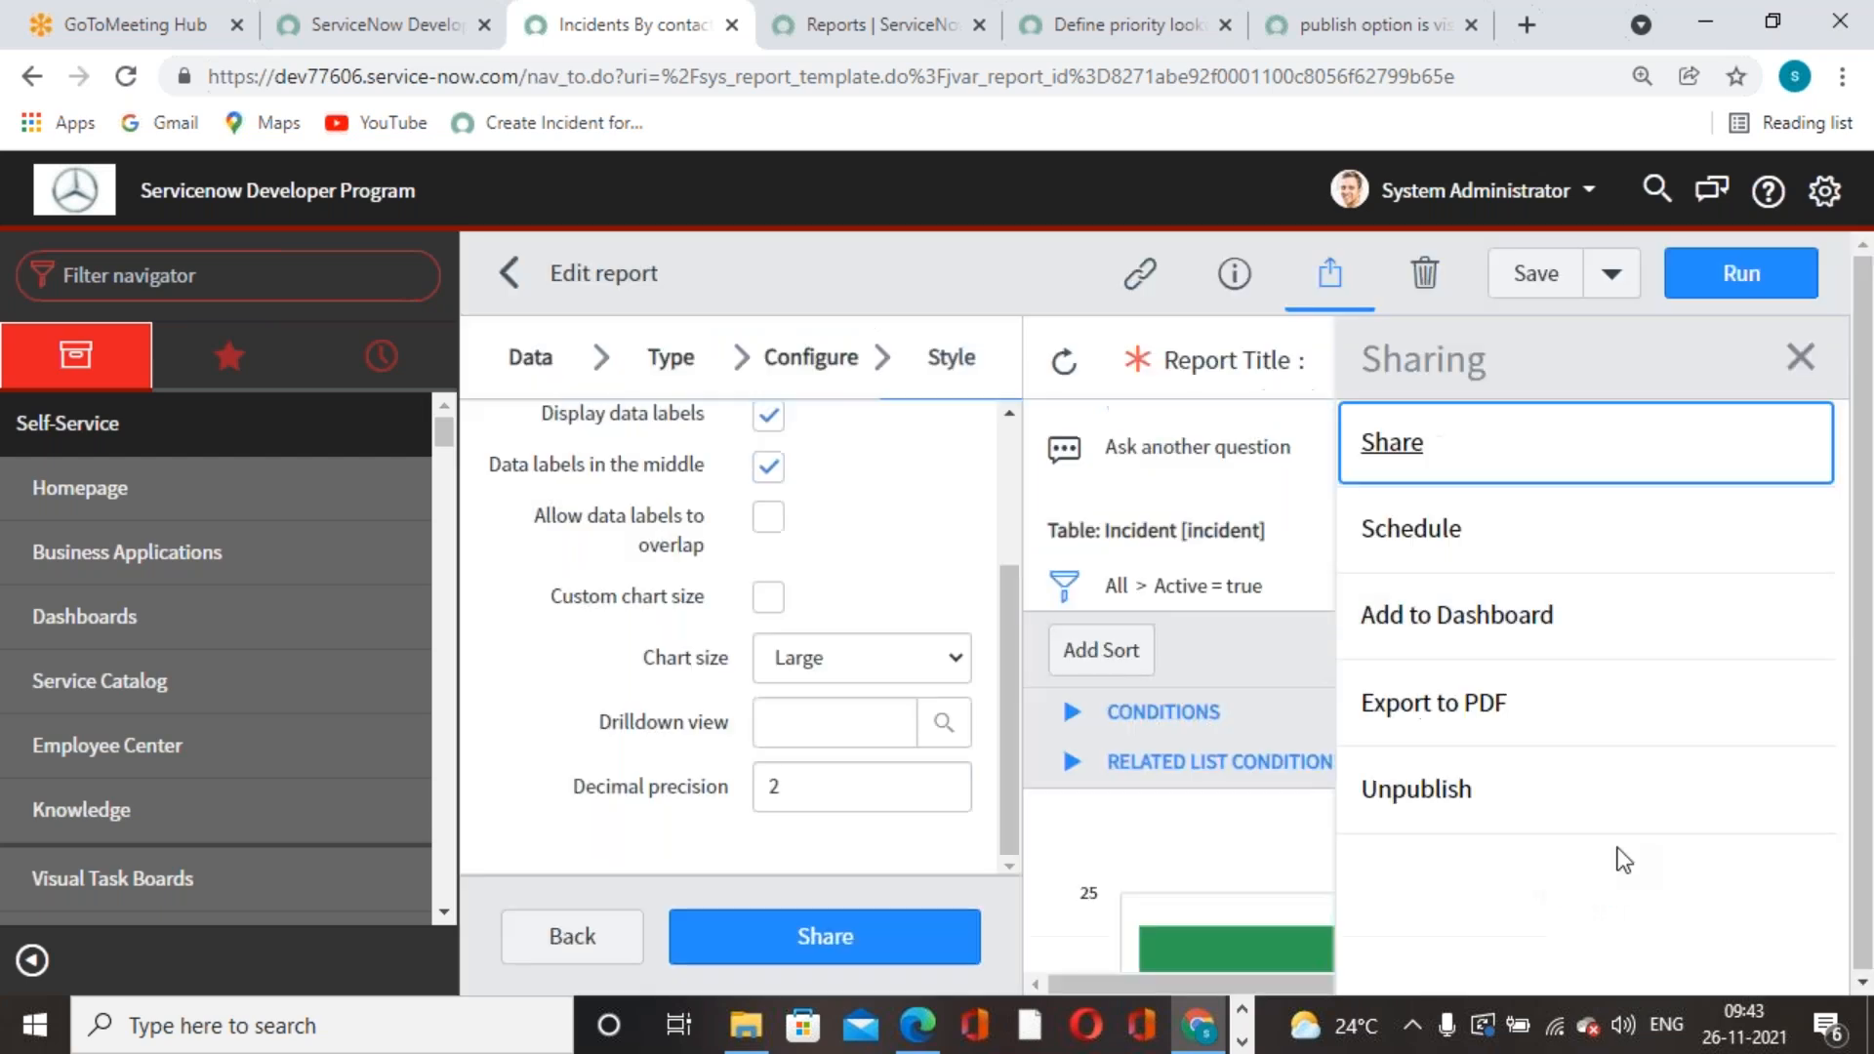
click(1535, 275)
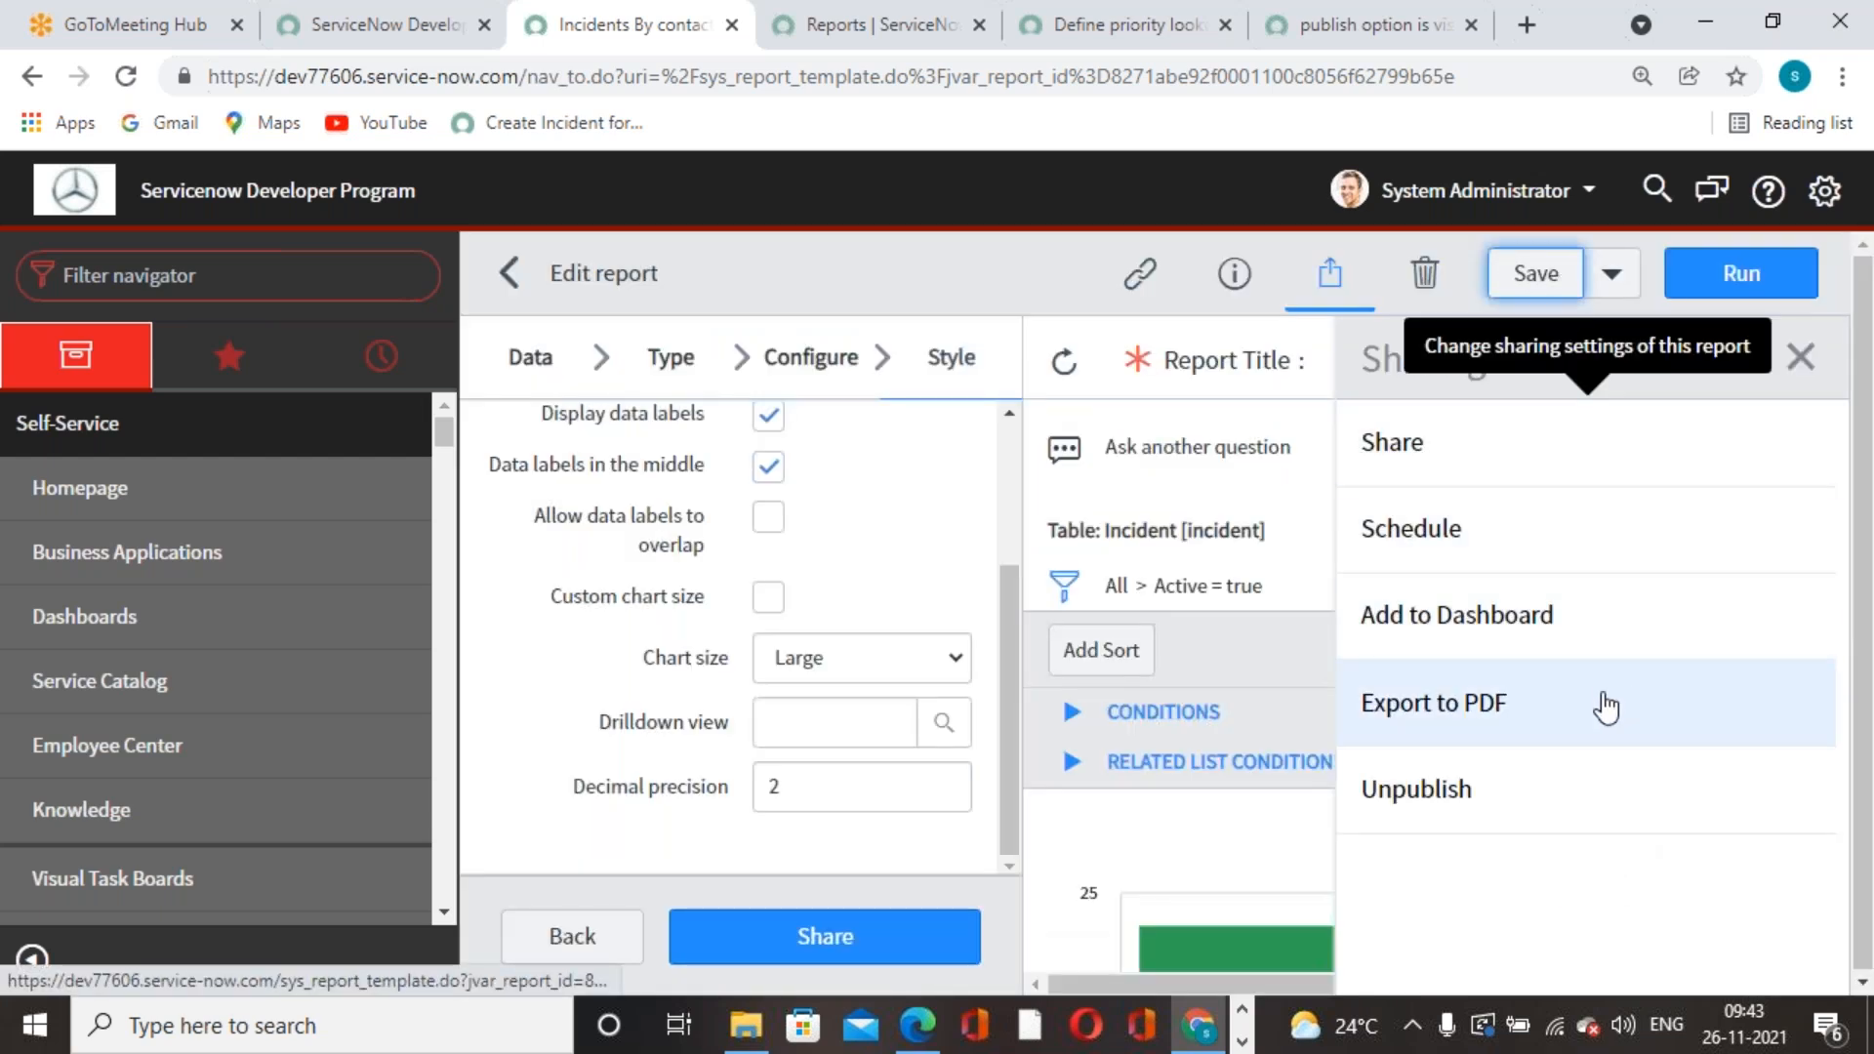
click(1805, 357)
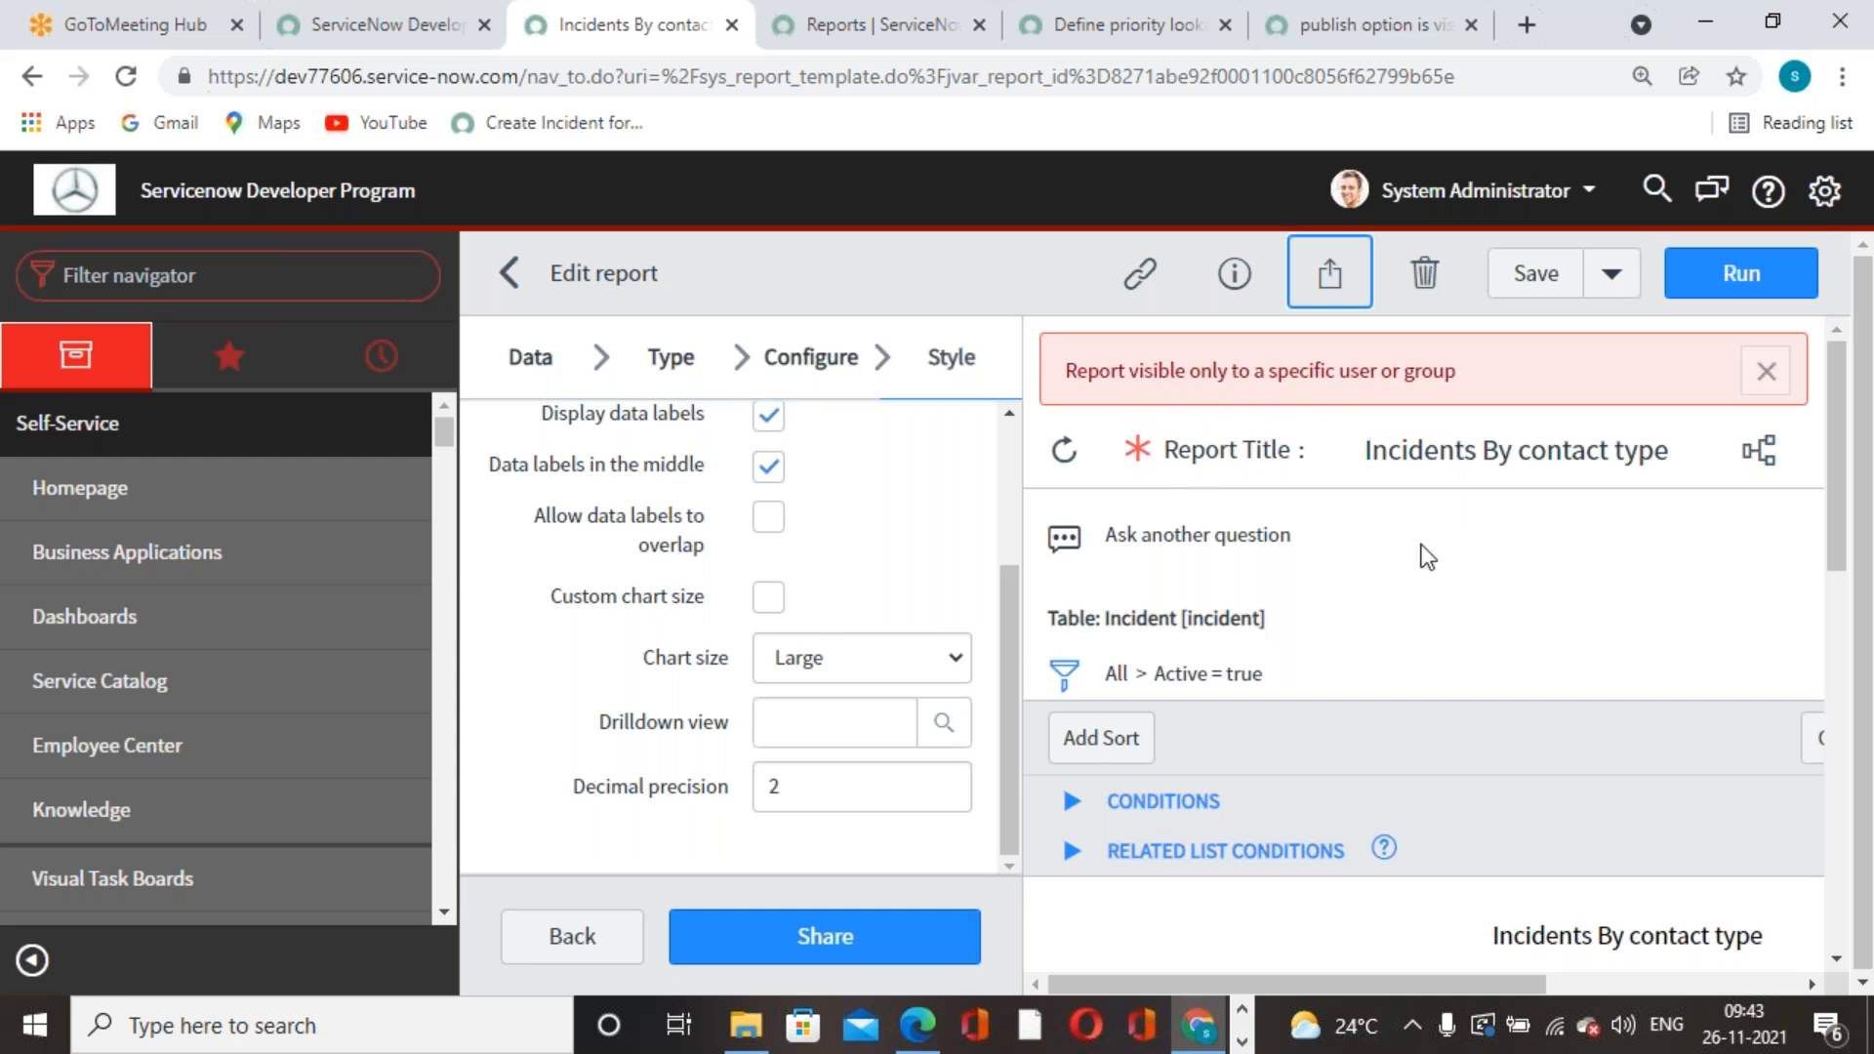
- Reload the ITIL user's Reports page, show All reports, and search titles for 'incident'
click(953, 39)
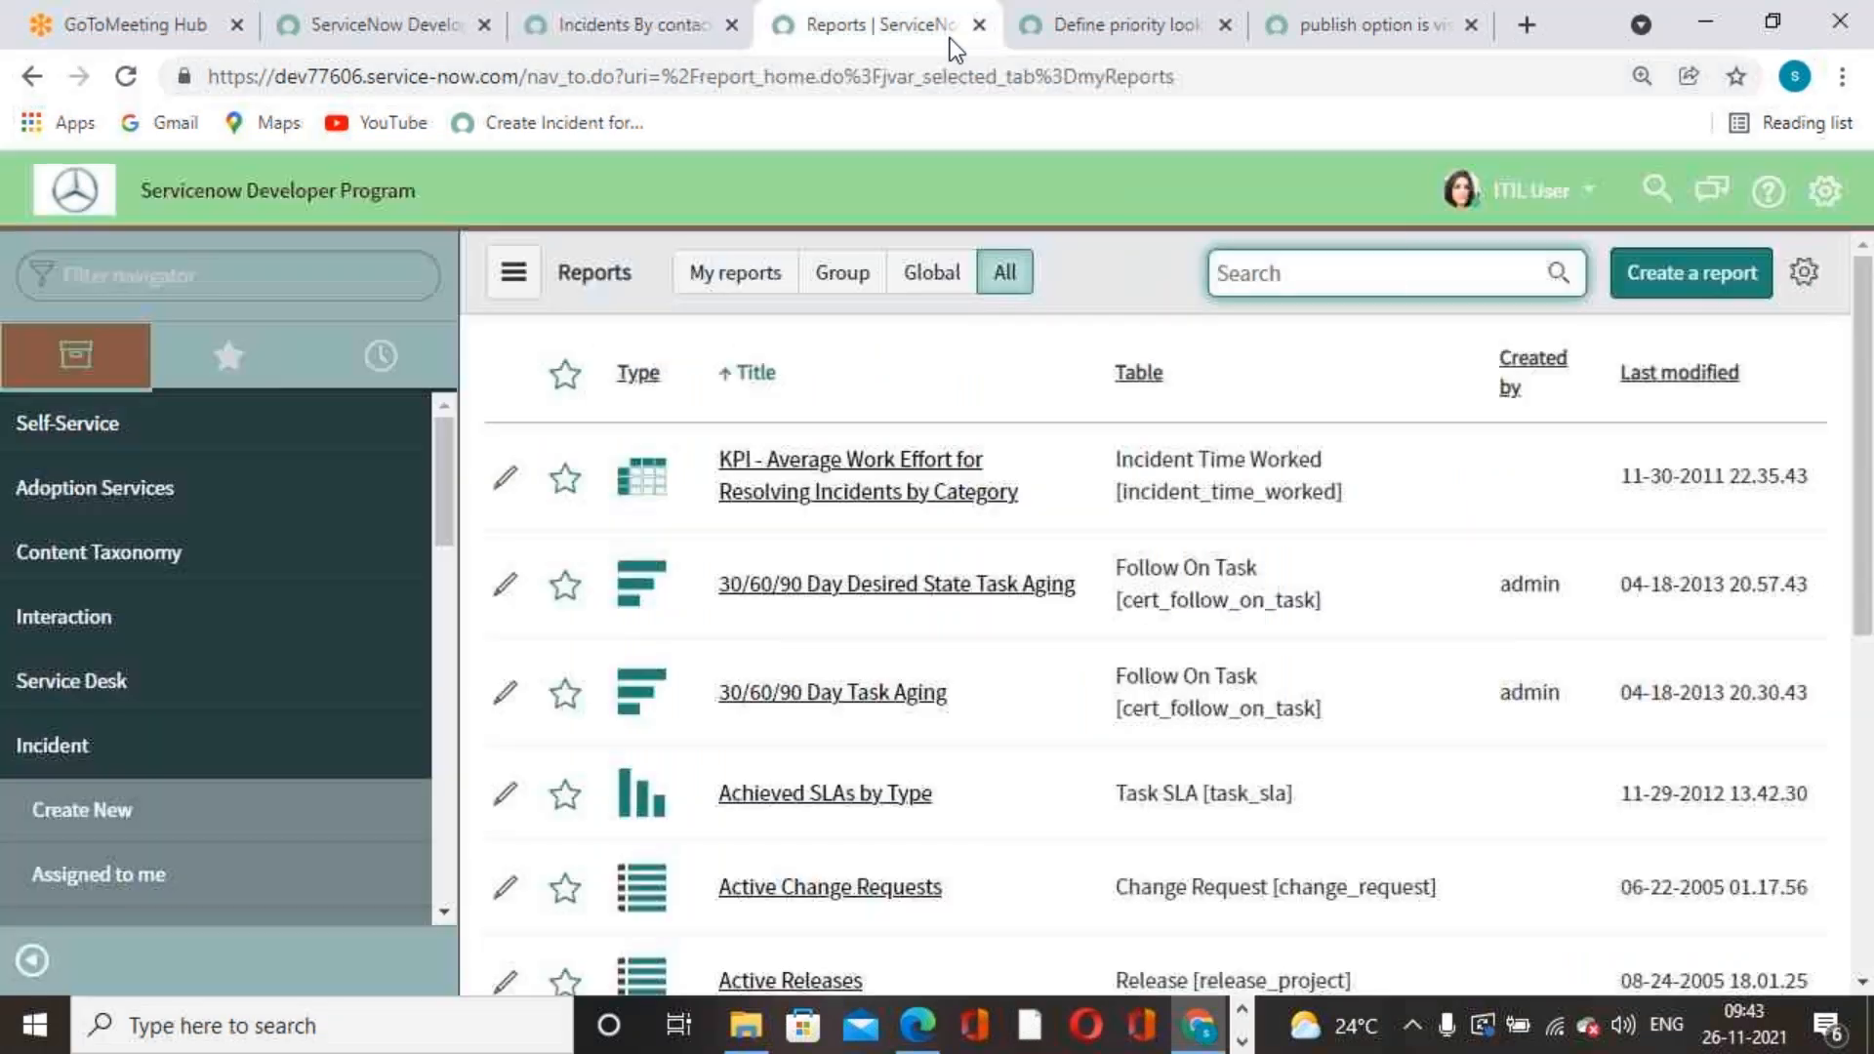
click(125, 77)
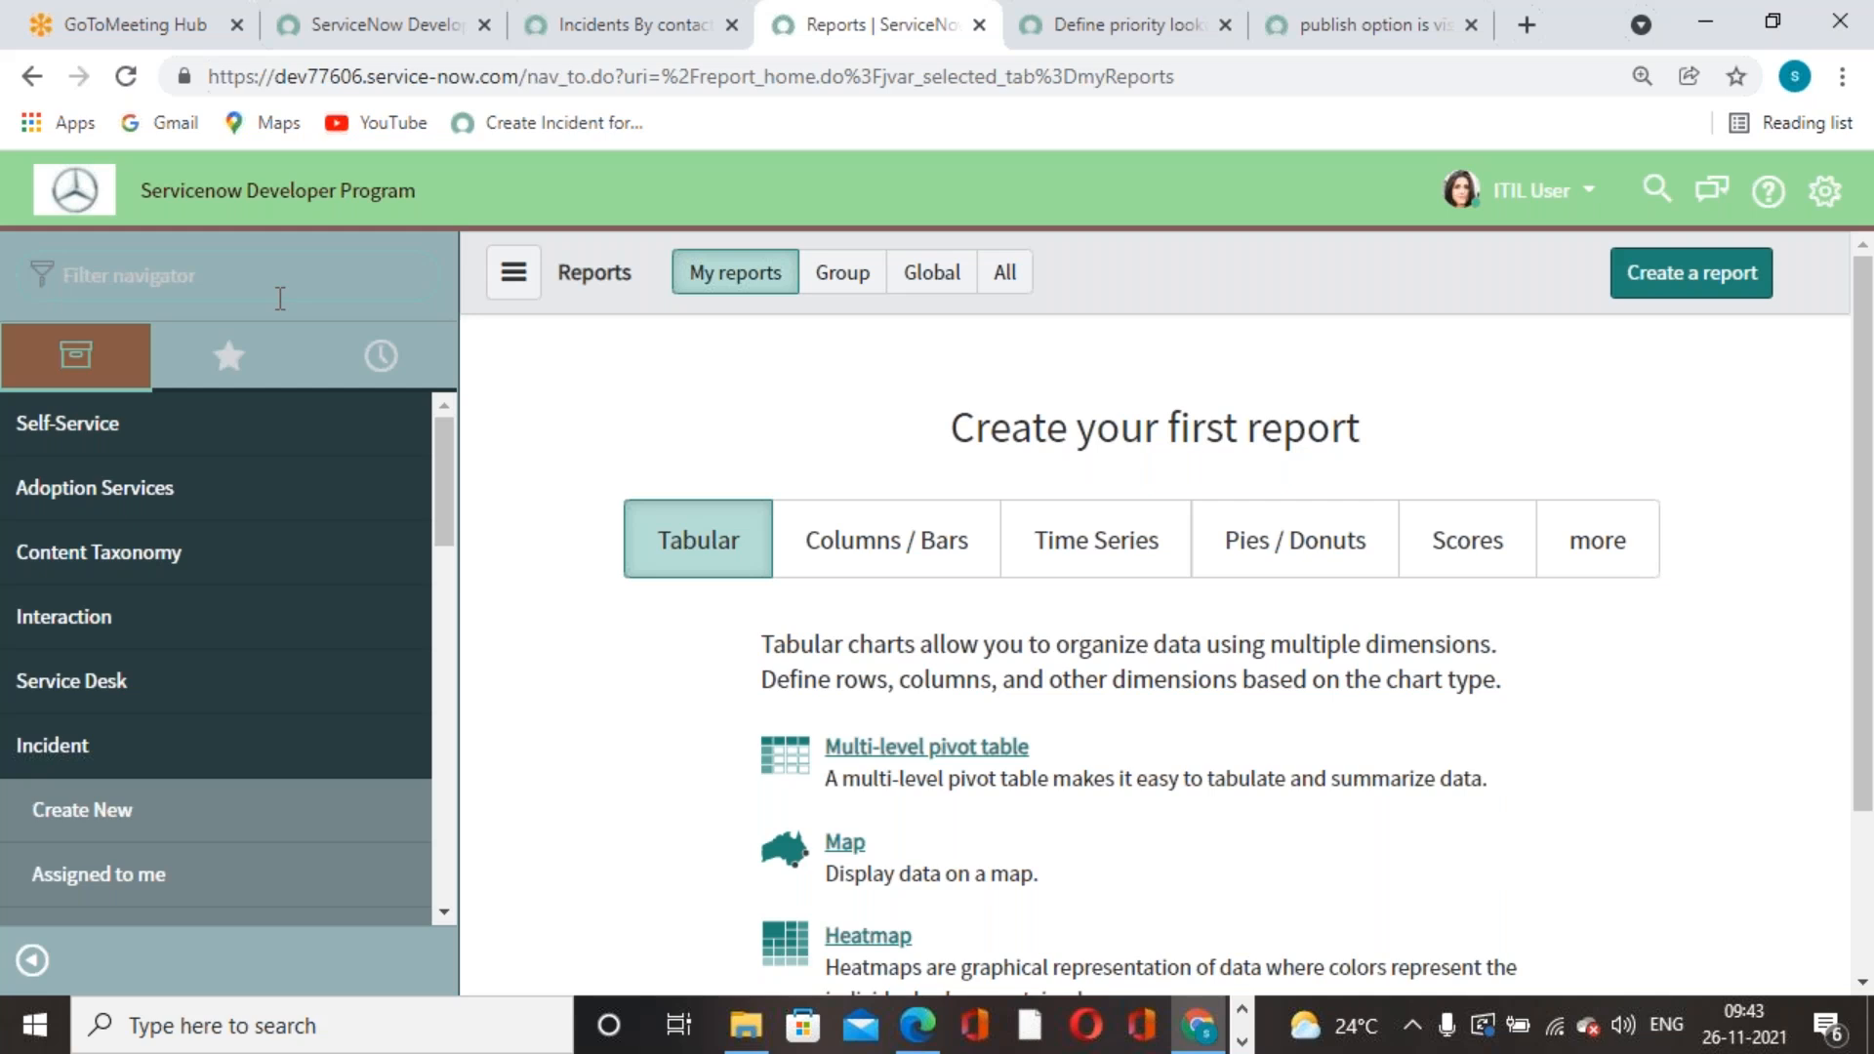
click(1004, 272)
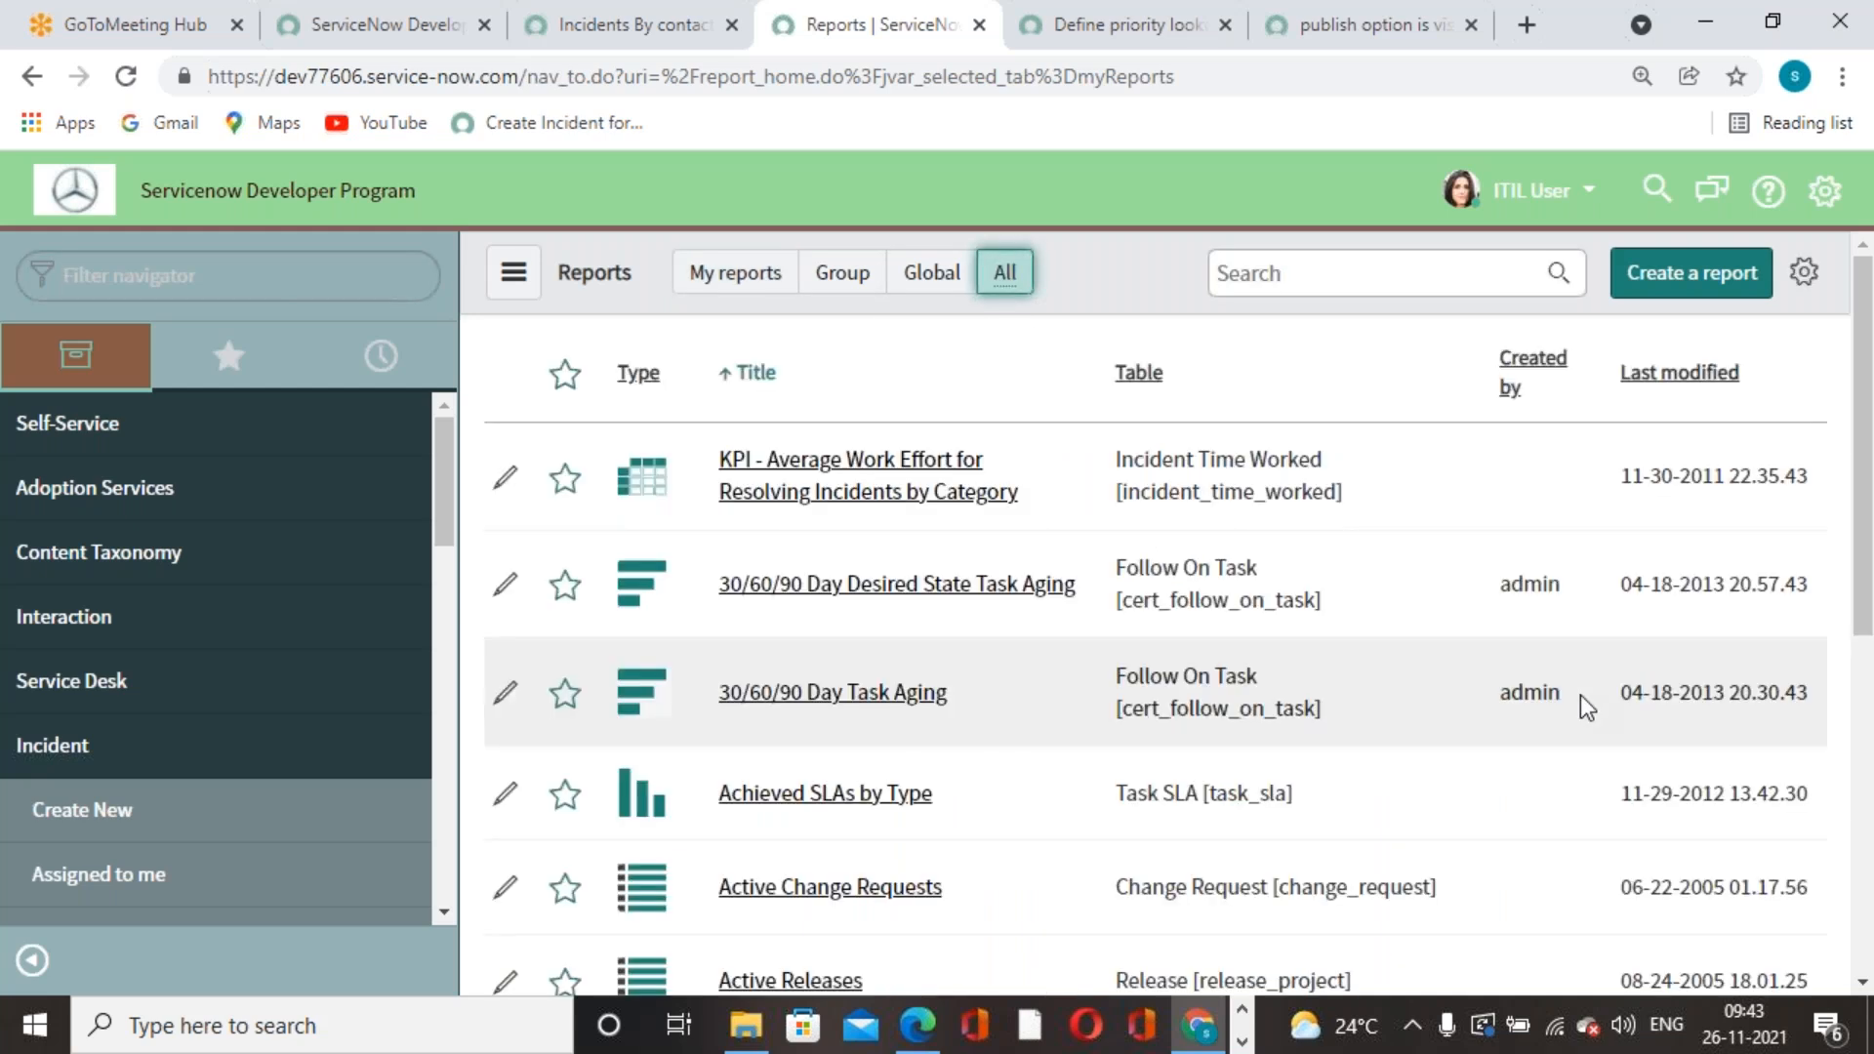
click(1466, 282)
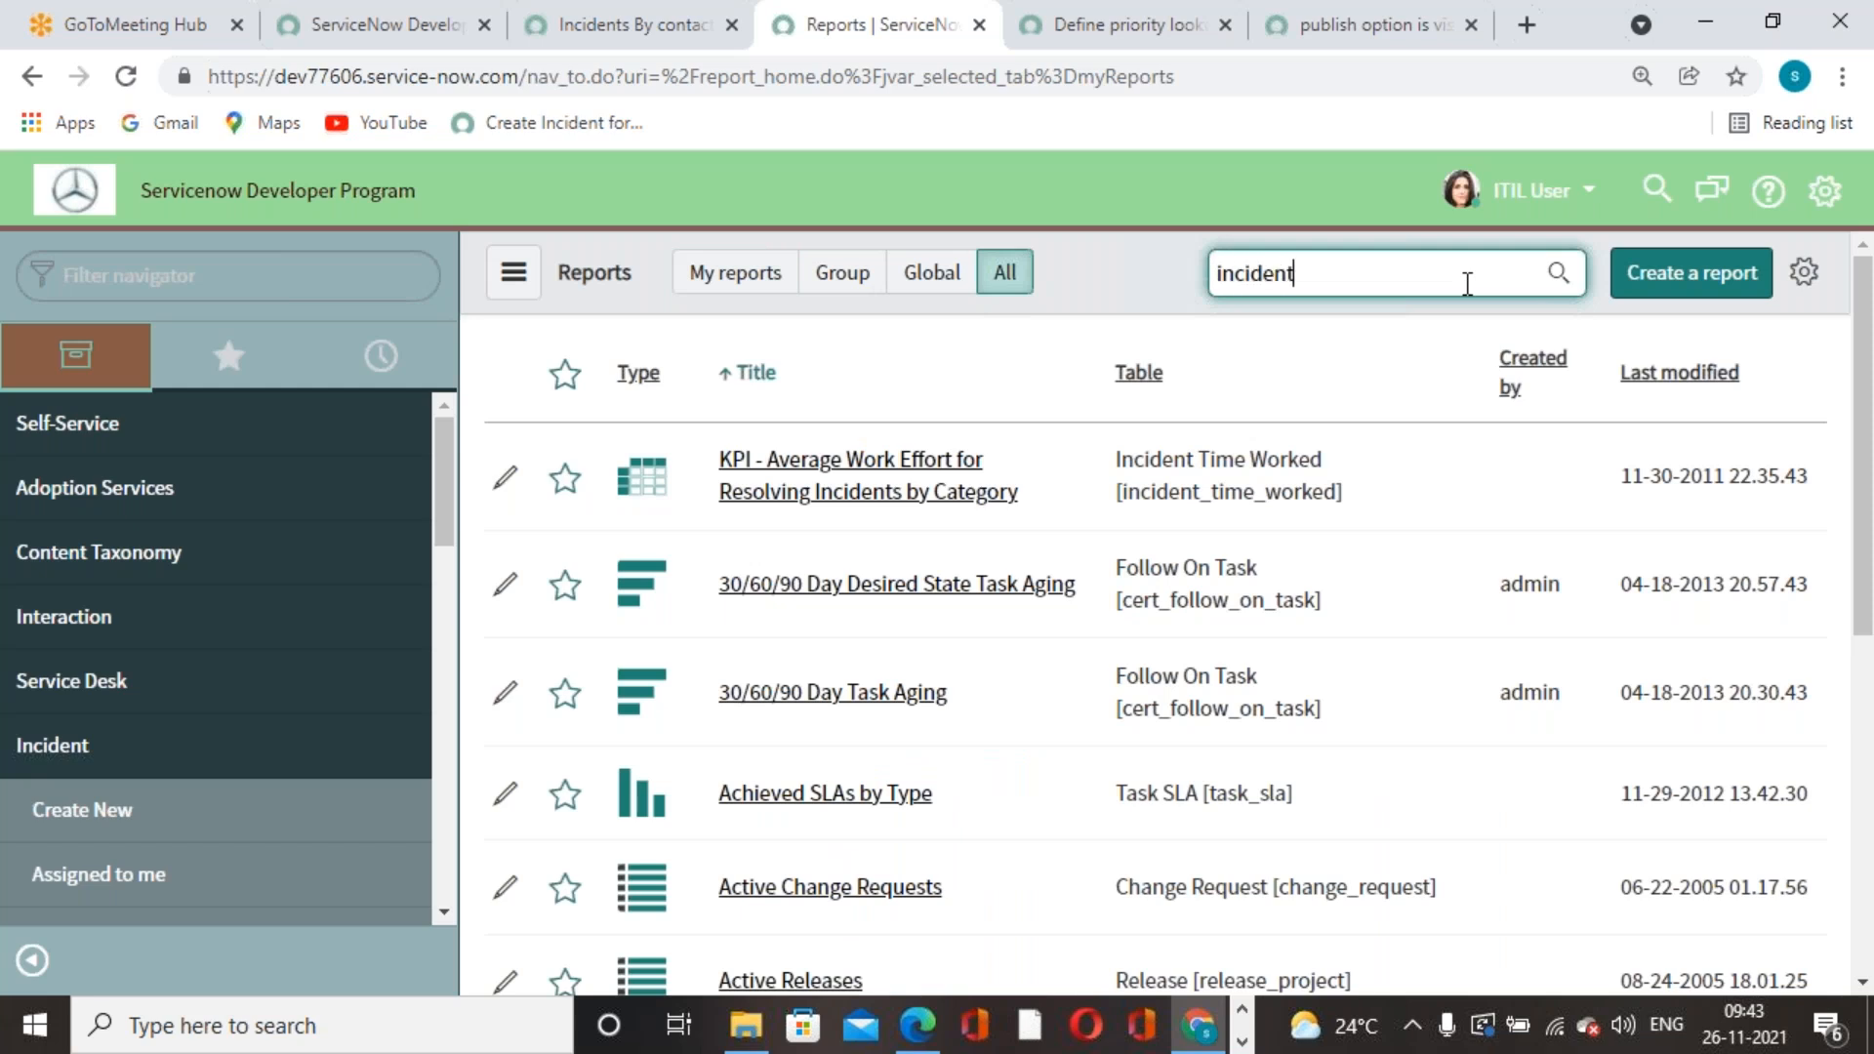
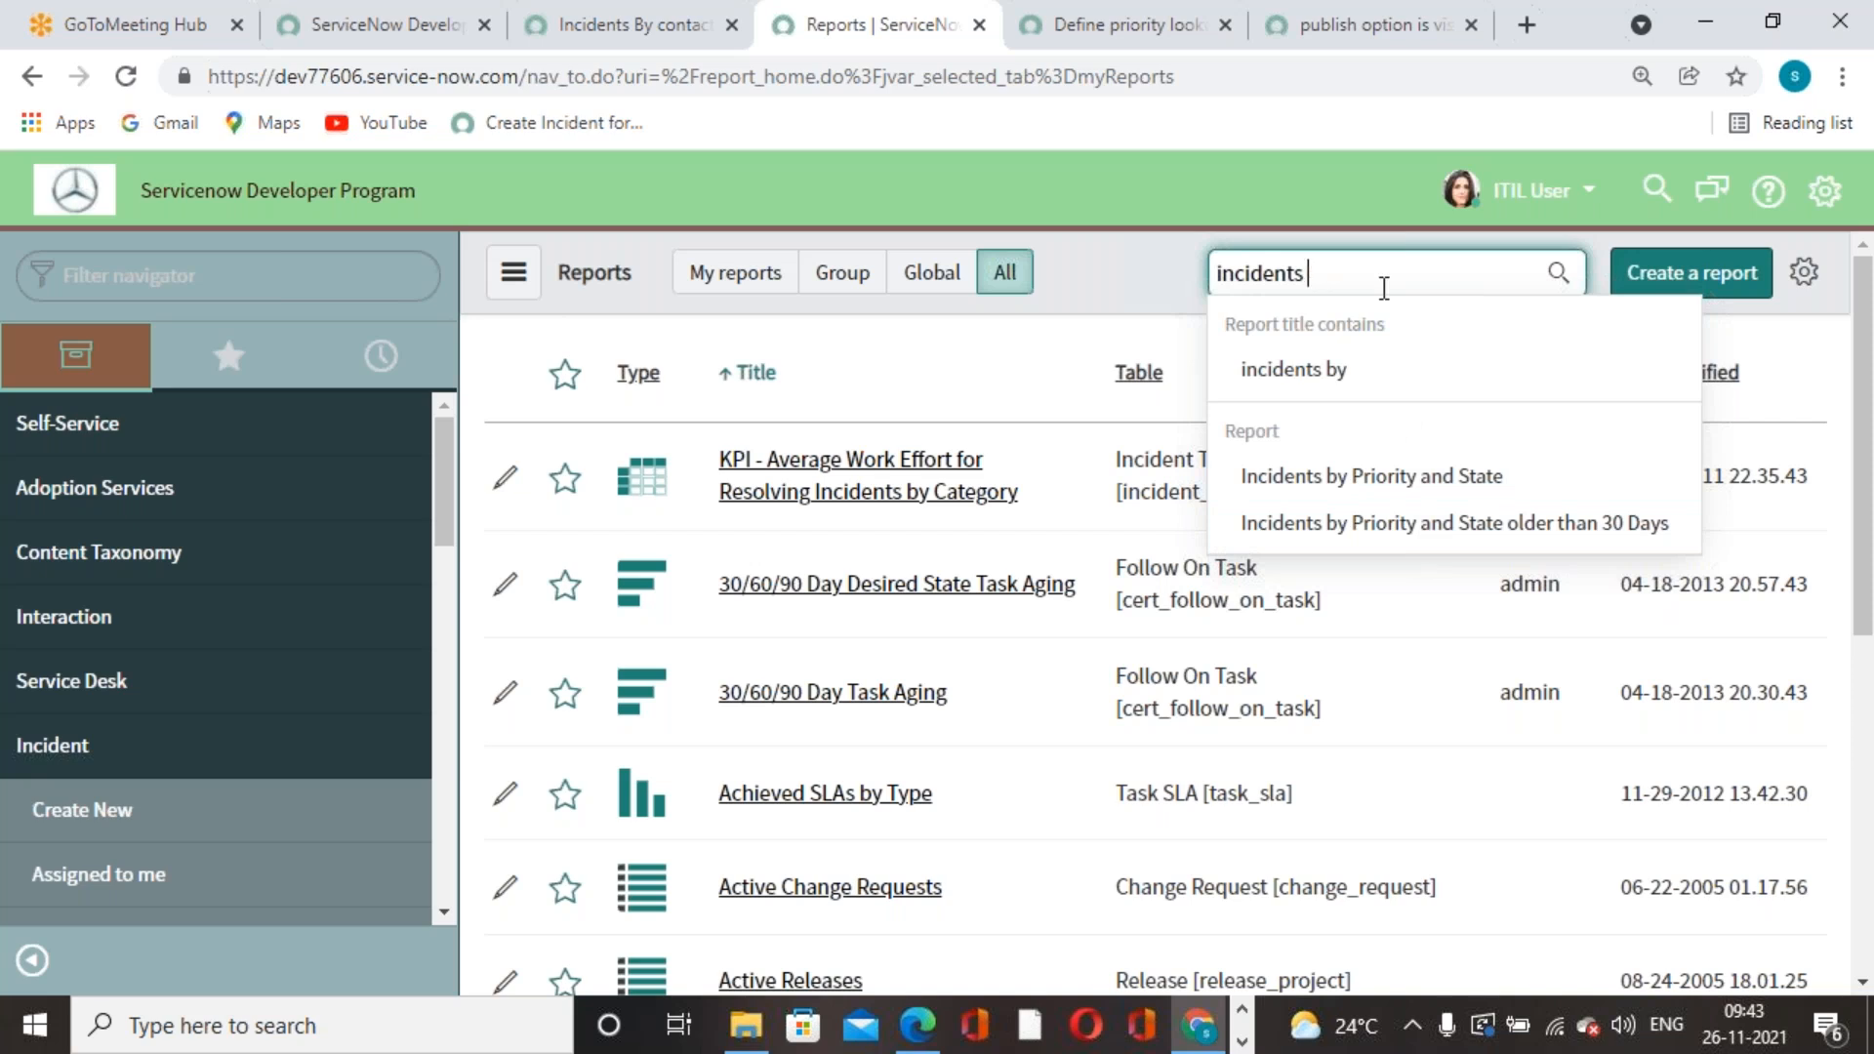
- Clear the 'incident' text from the report title search box
key(BackSpace)
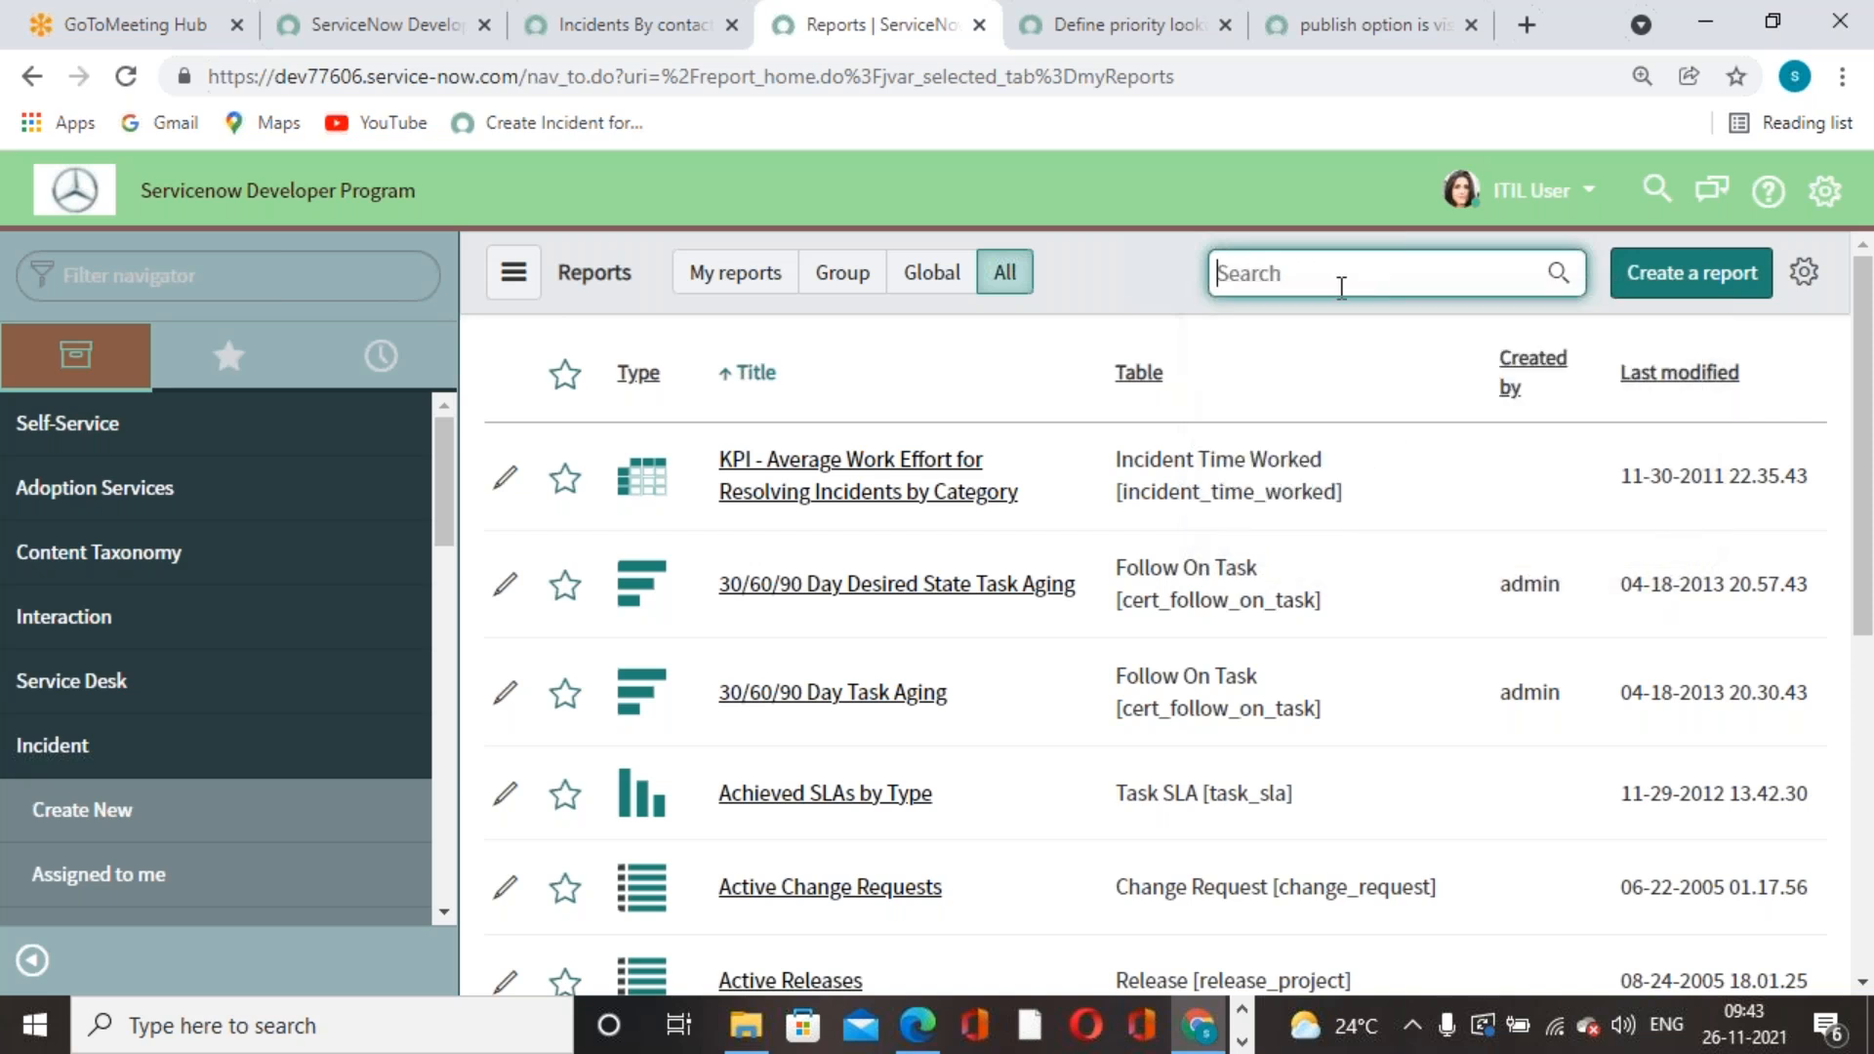
- Return to the Incidents By contact type report editor and dismiss the visibility warning
click(1044, 43)
click(664, 43)
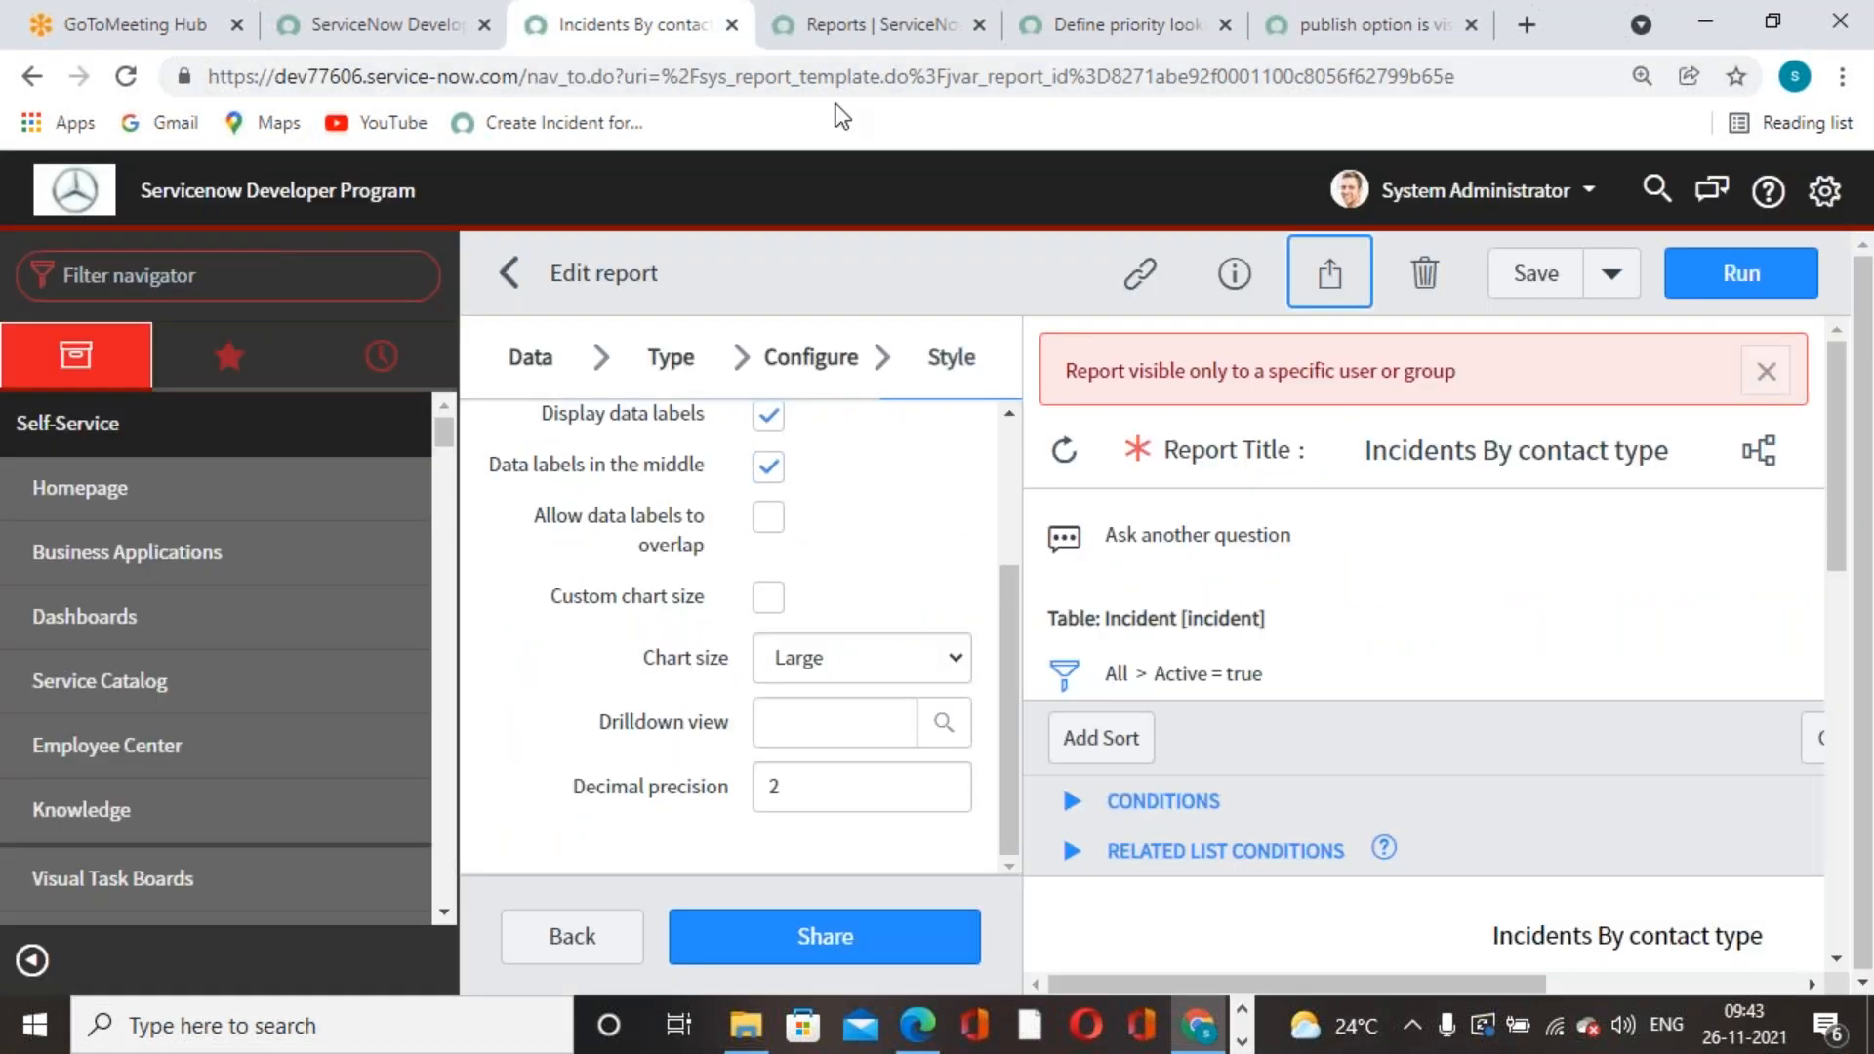
scroll(859, 507, up, 1)
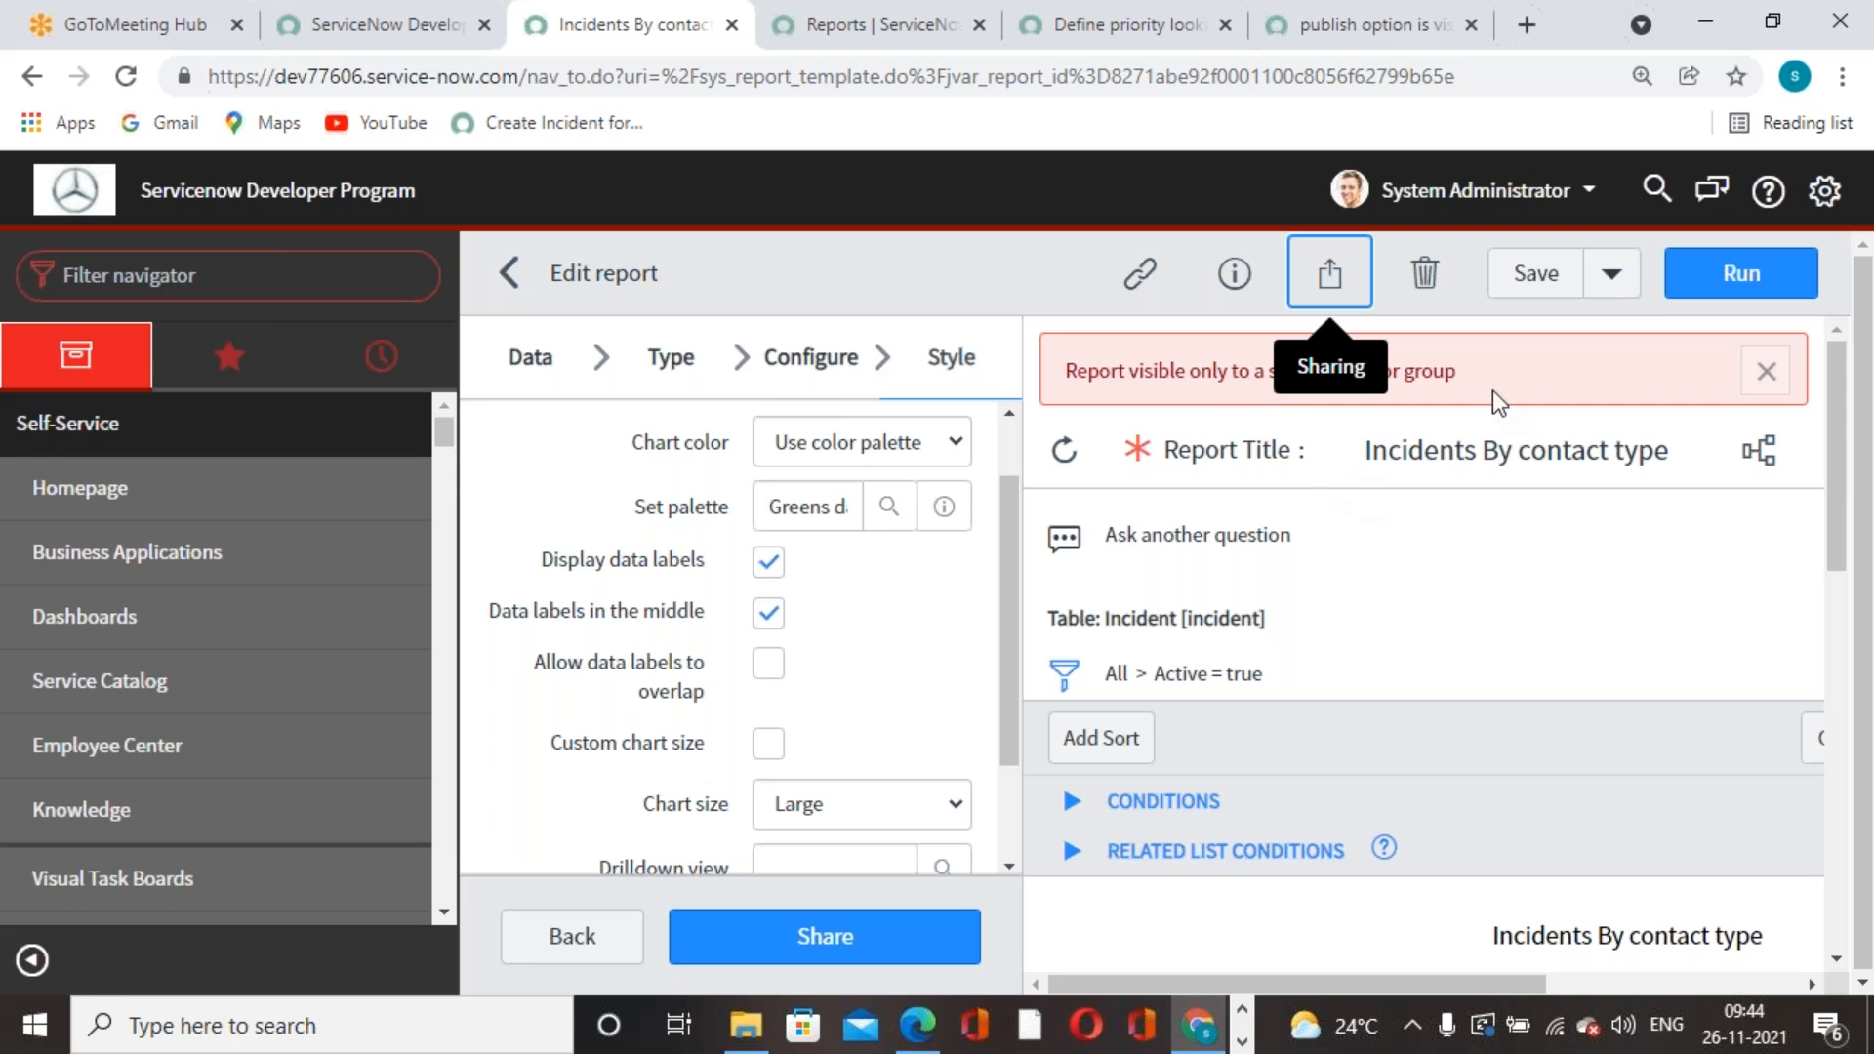
click(1765, 371)
- Limit the report's sharing to specific groups and users, removing the Database group
click(1329, 272)
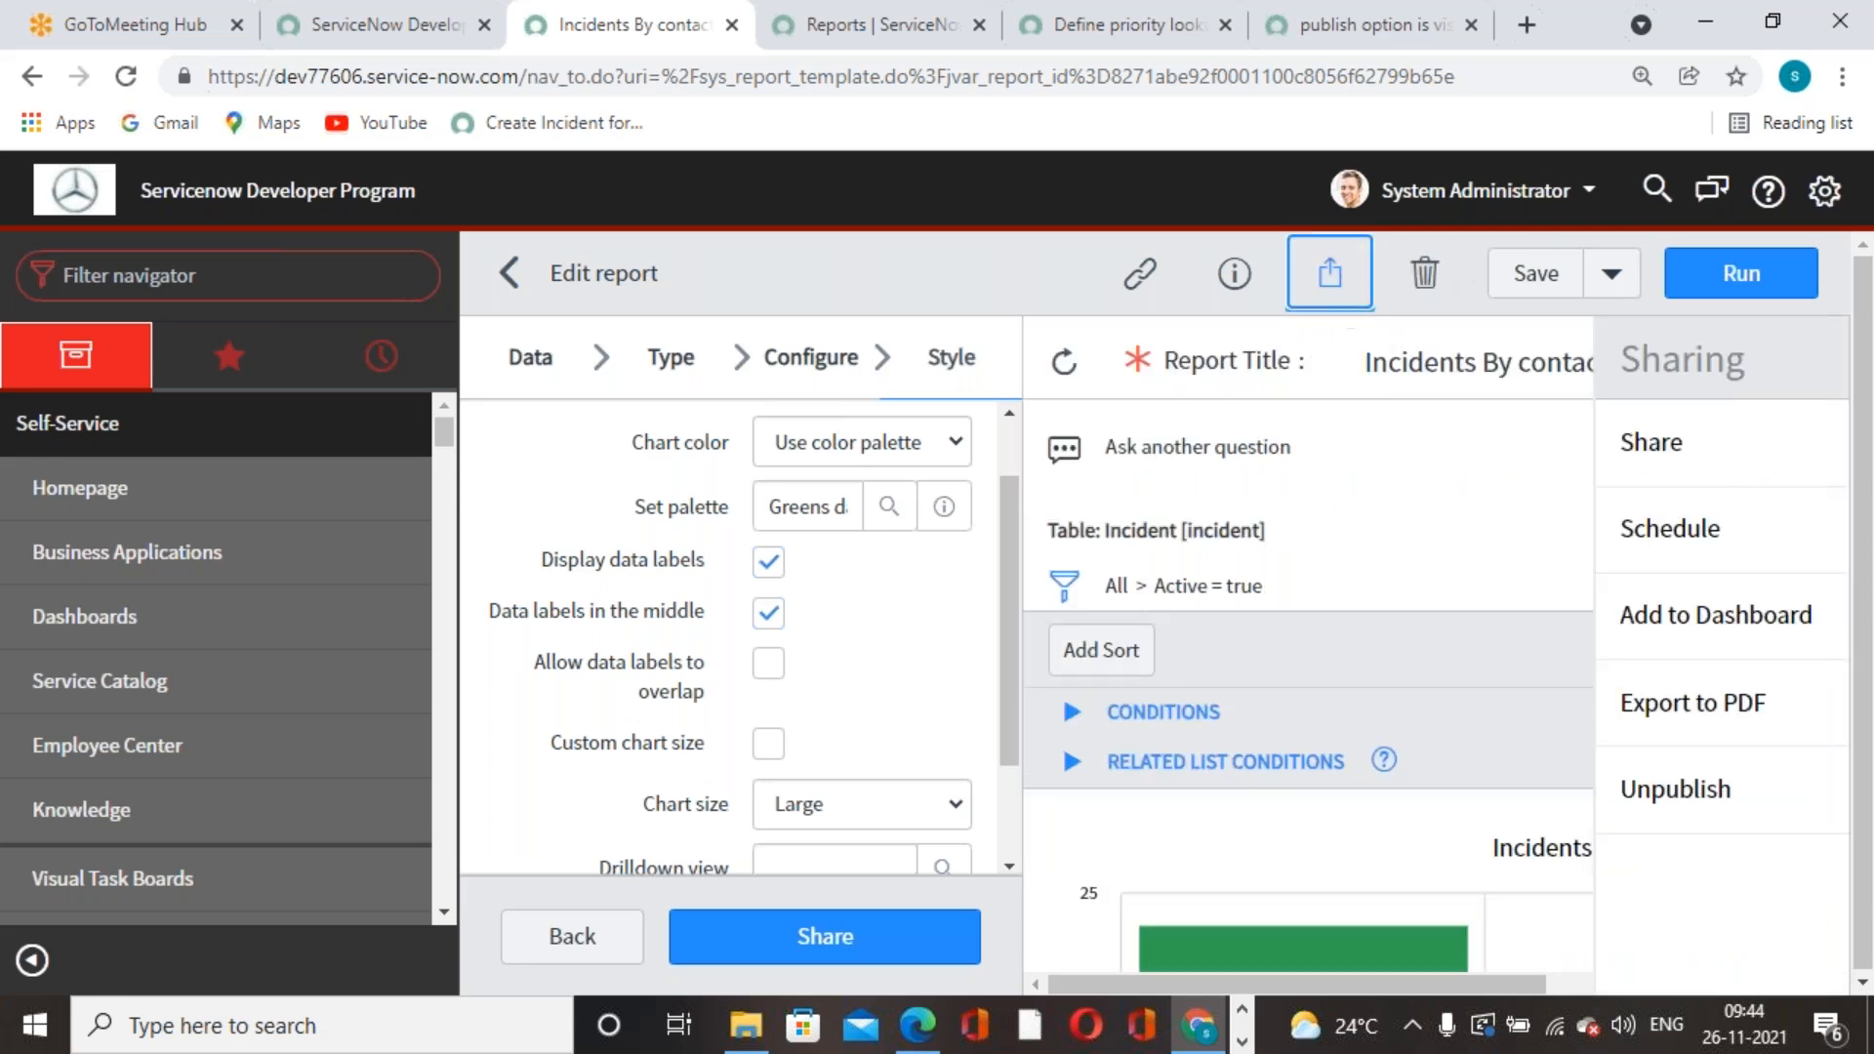
click(1435, 451)
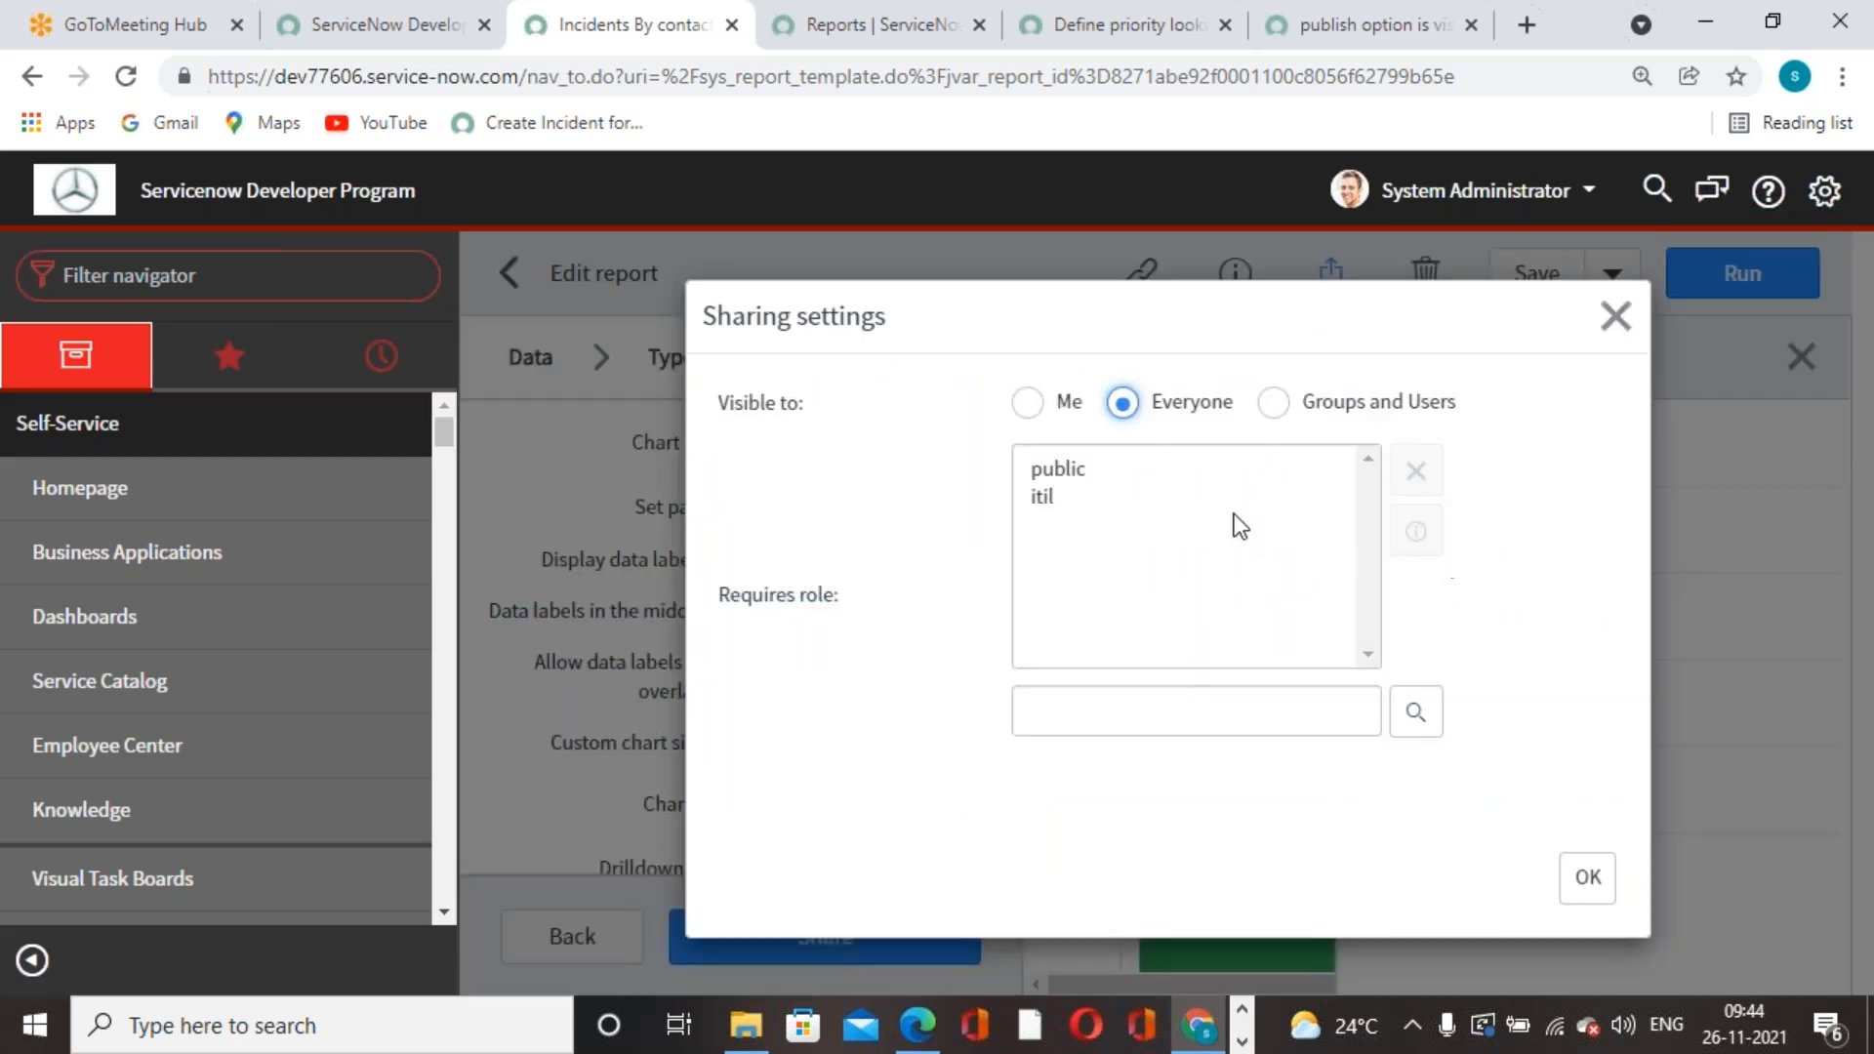
click(1270, 404)
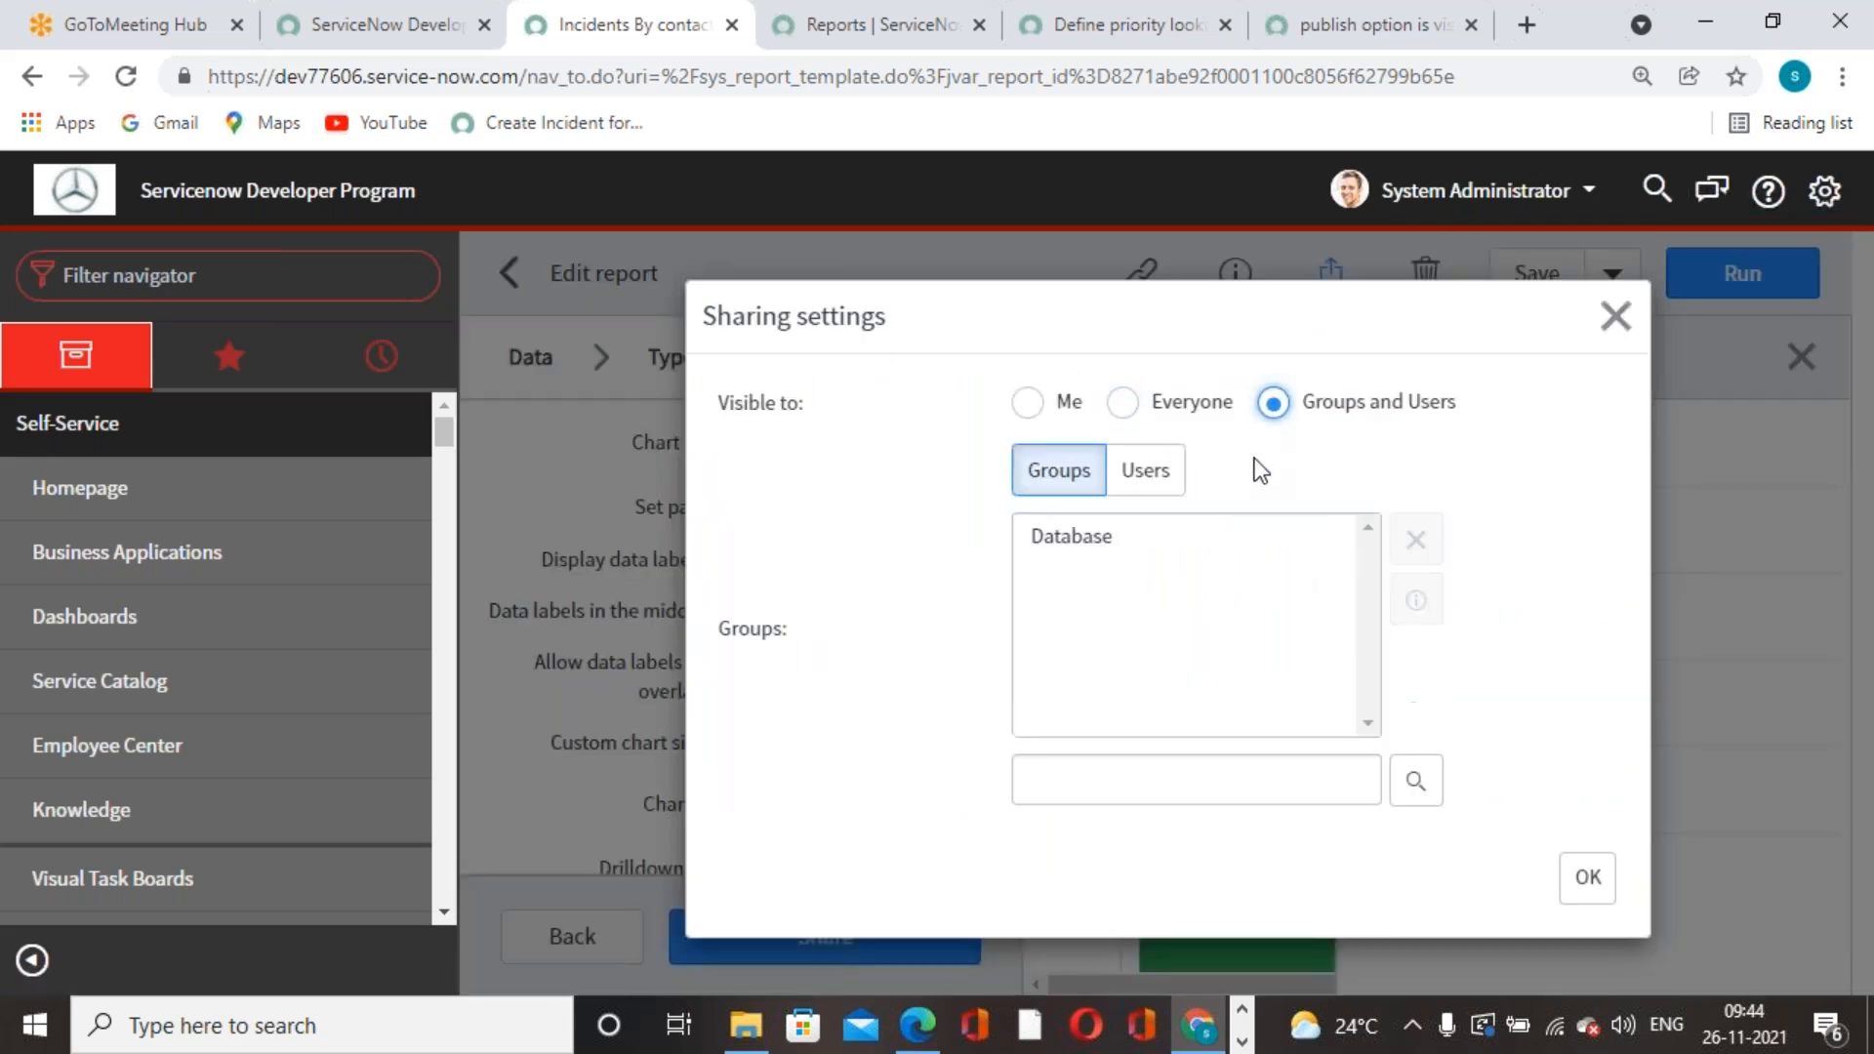
click(1092, 539)
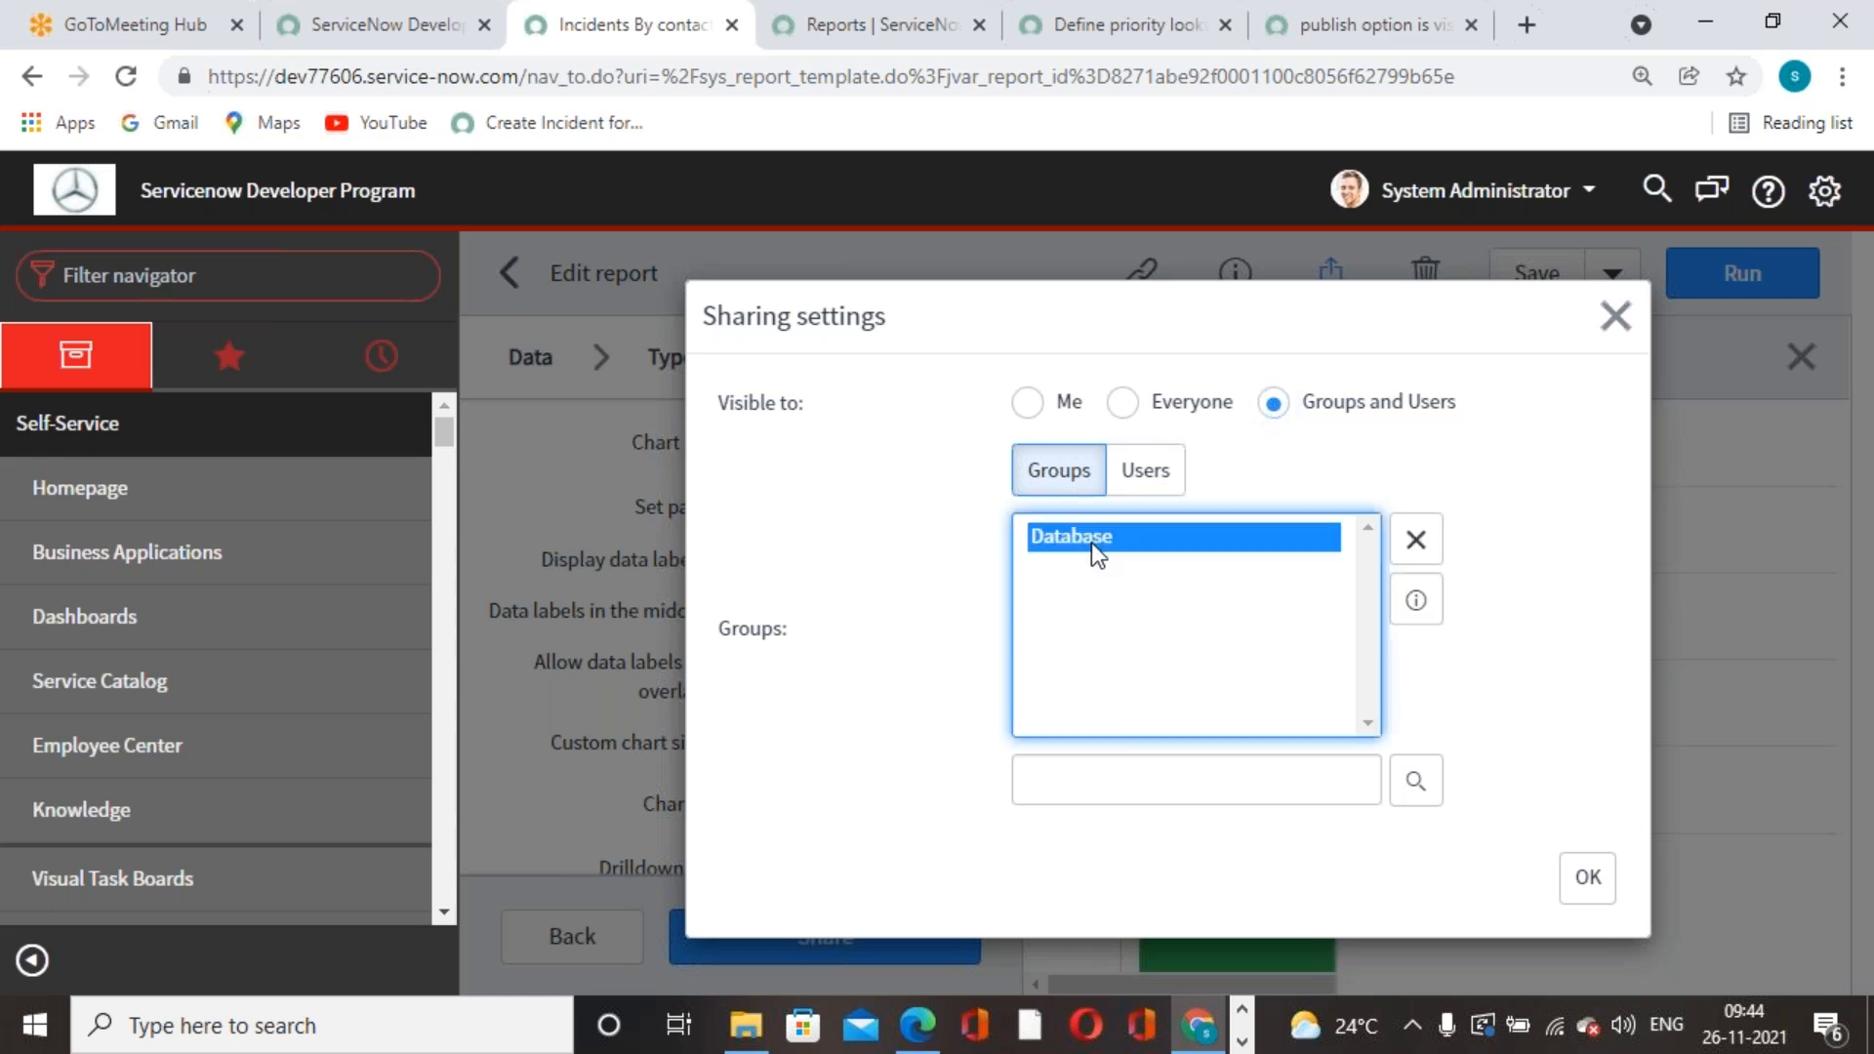
click(1415, 539)
- Share the report with one chosen user, apply, and save the report
click(1163, 488)
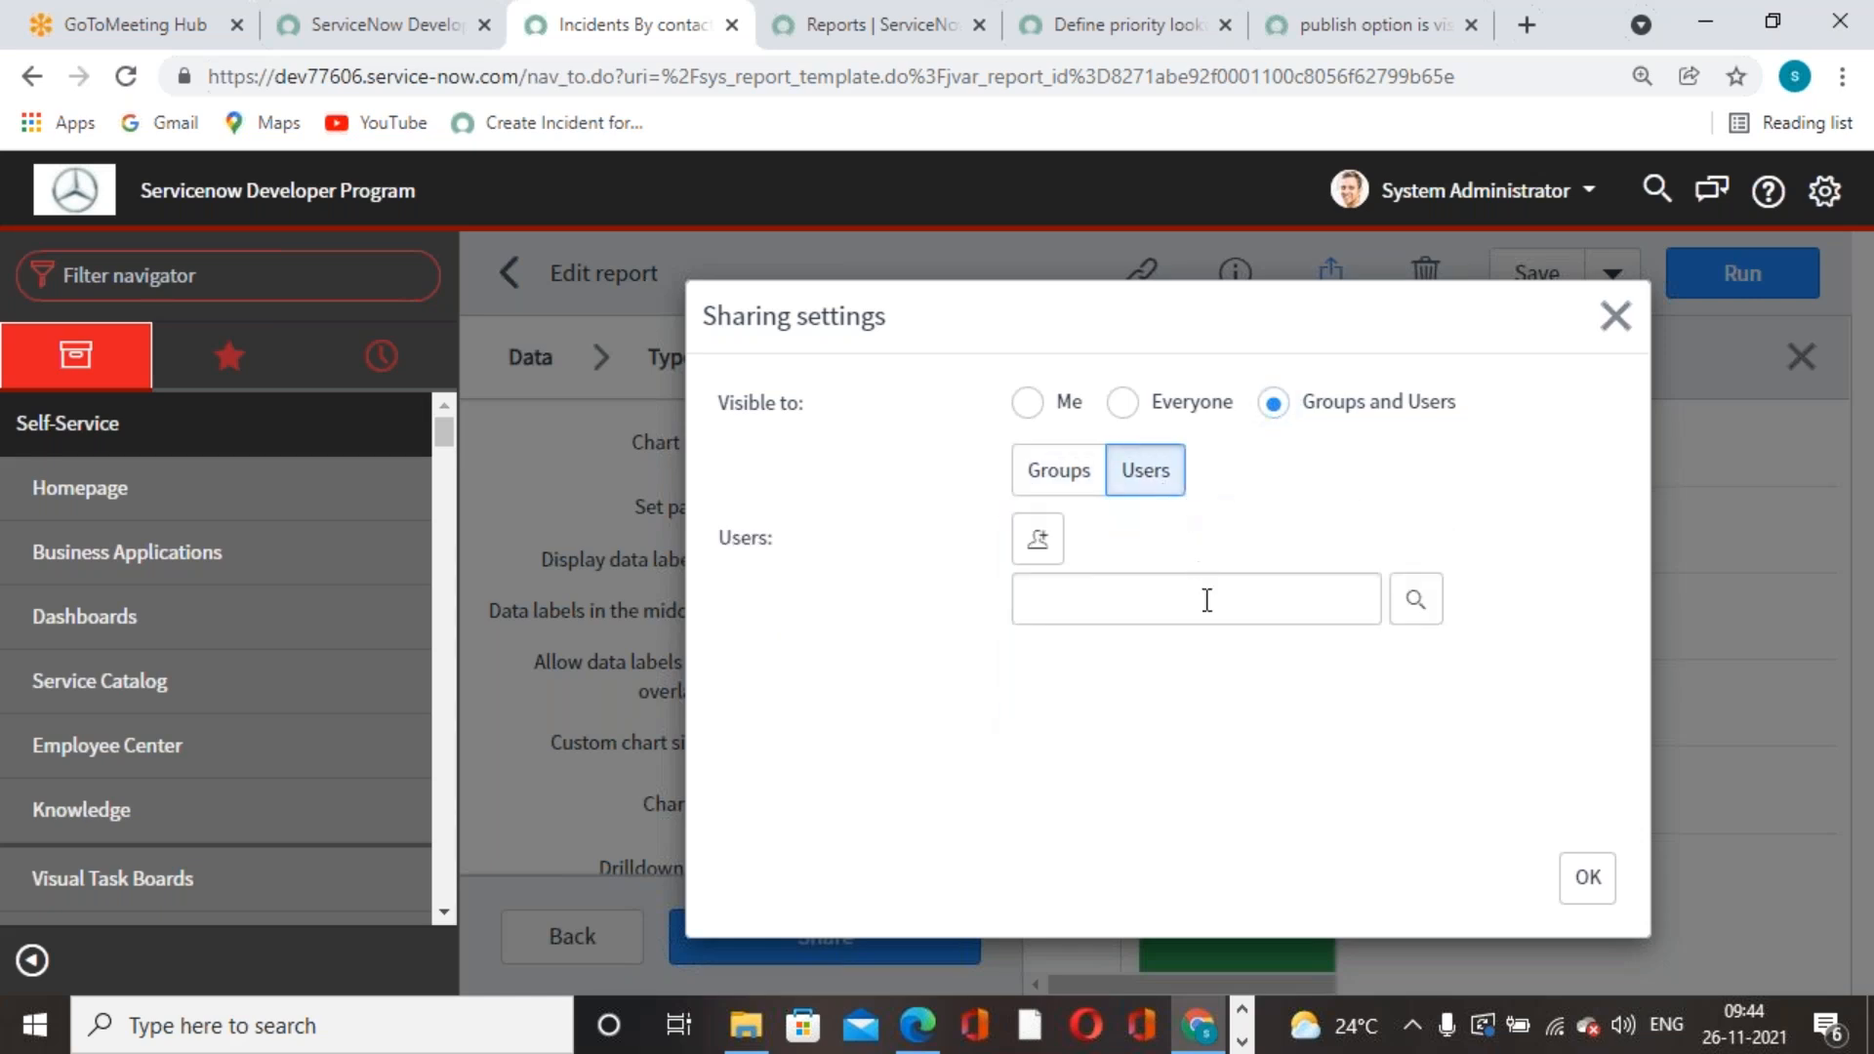
click(1415, 599)
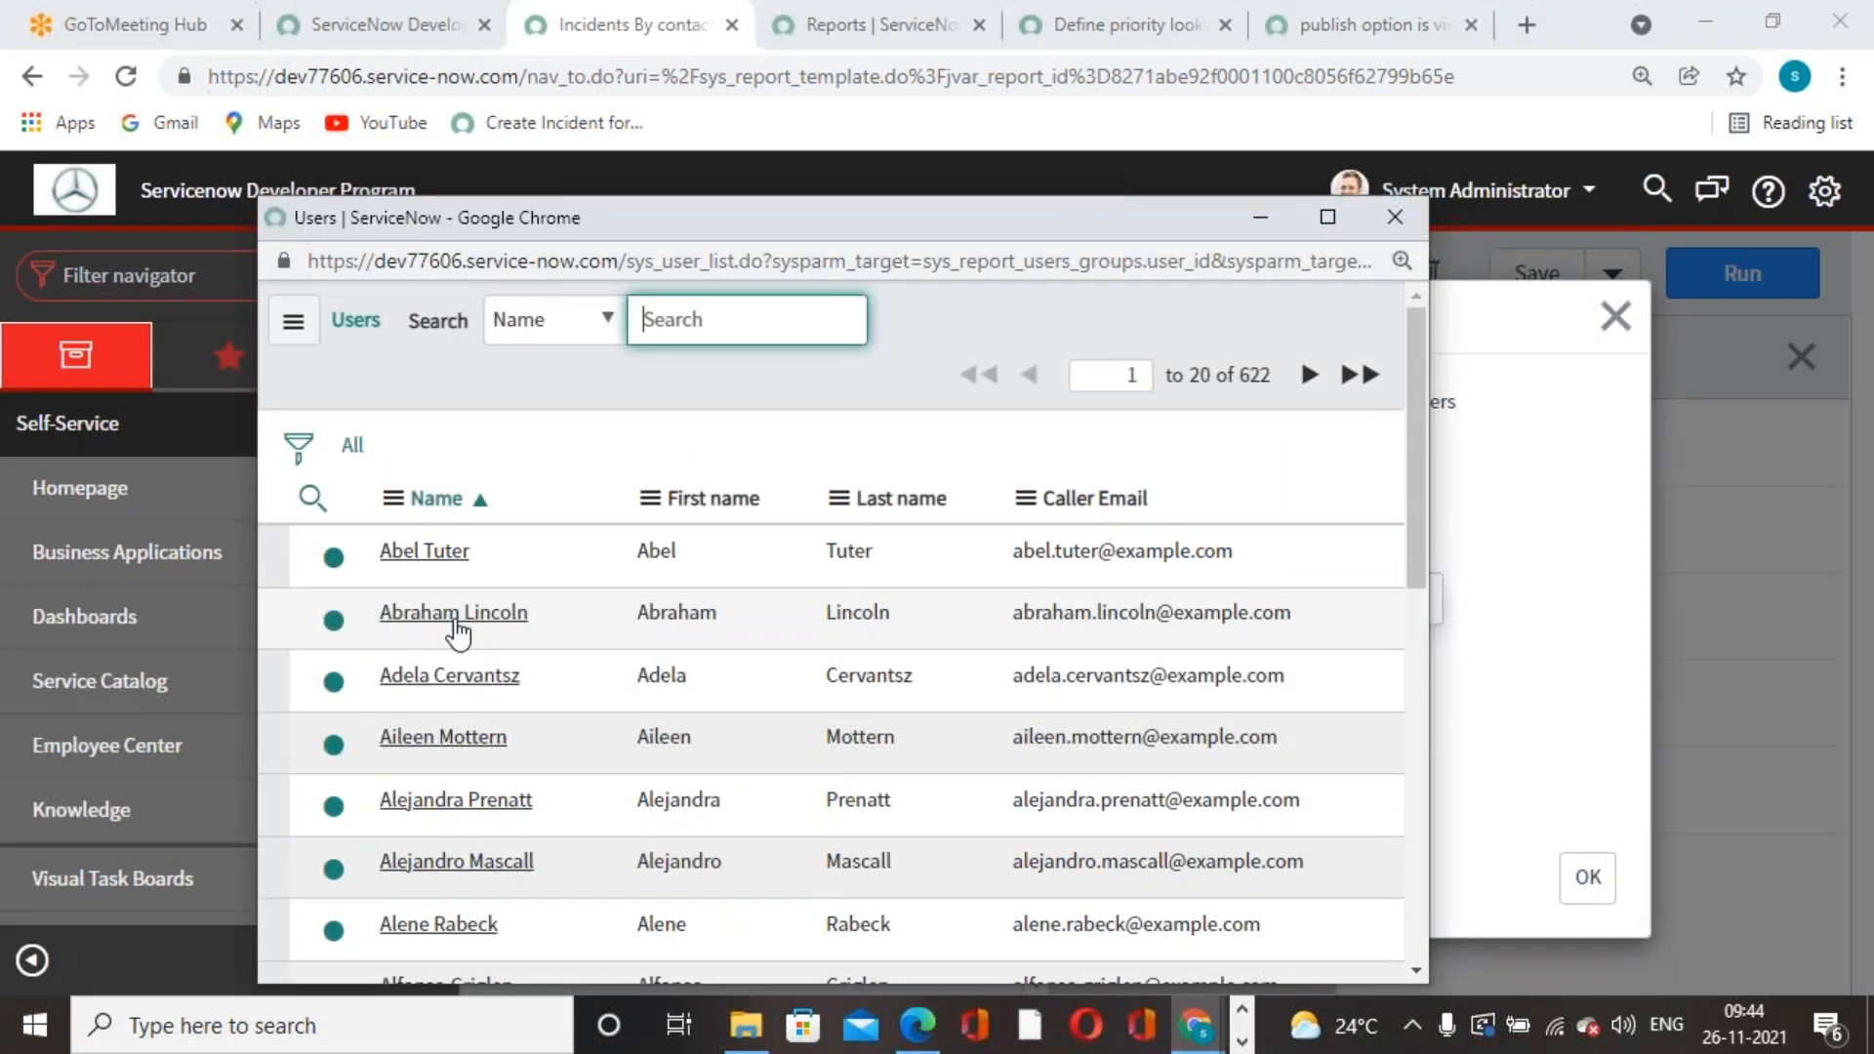
click(473, 730)
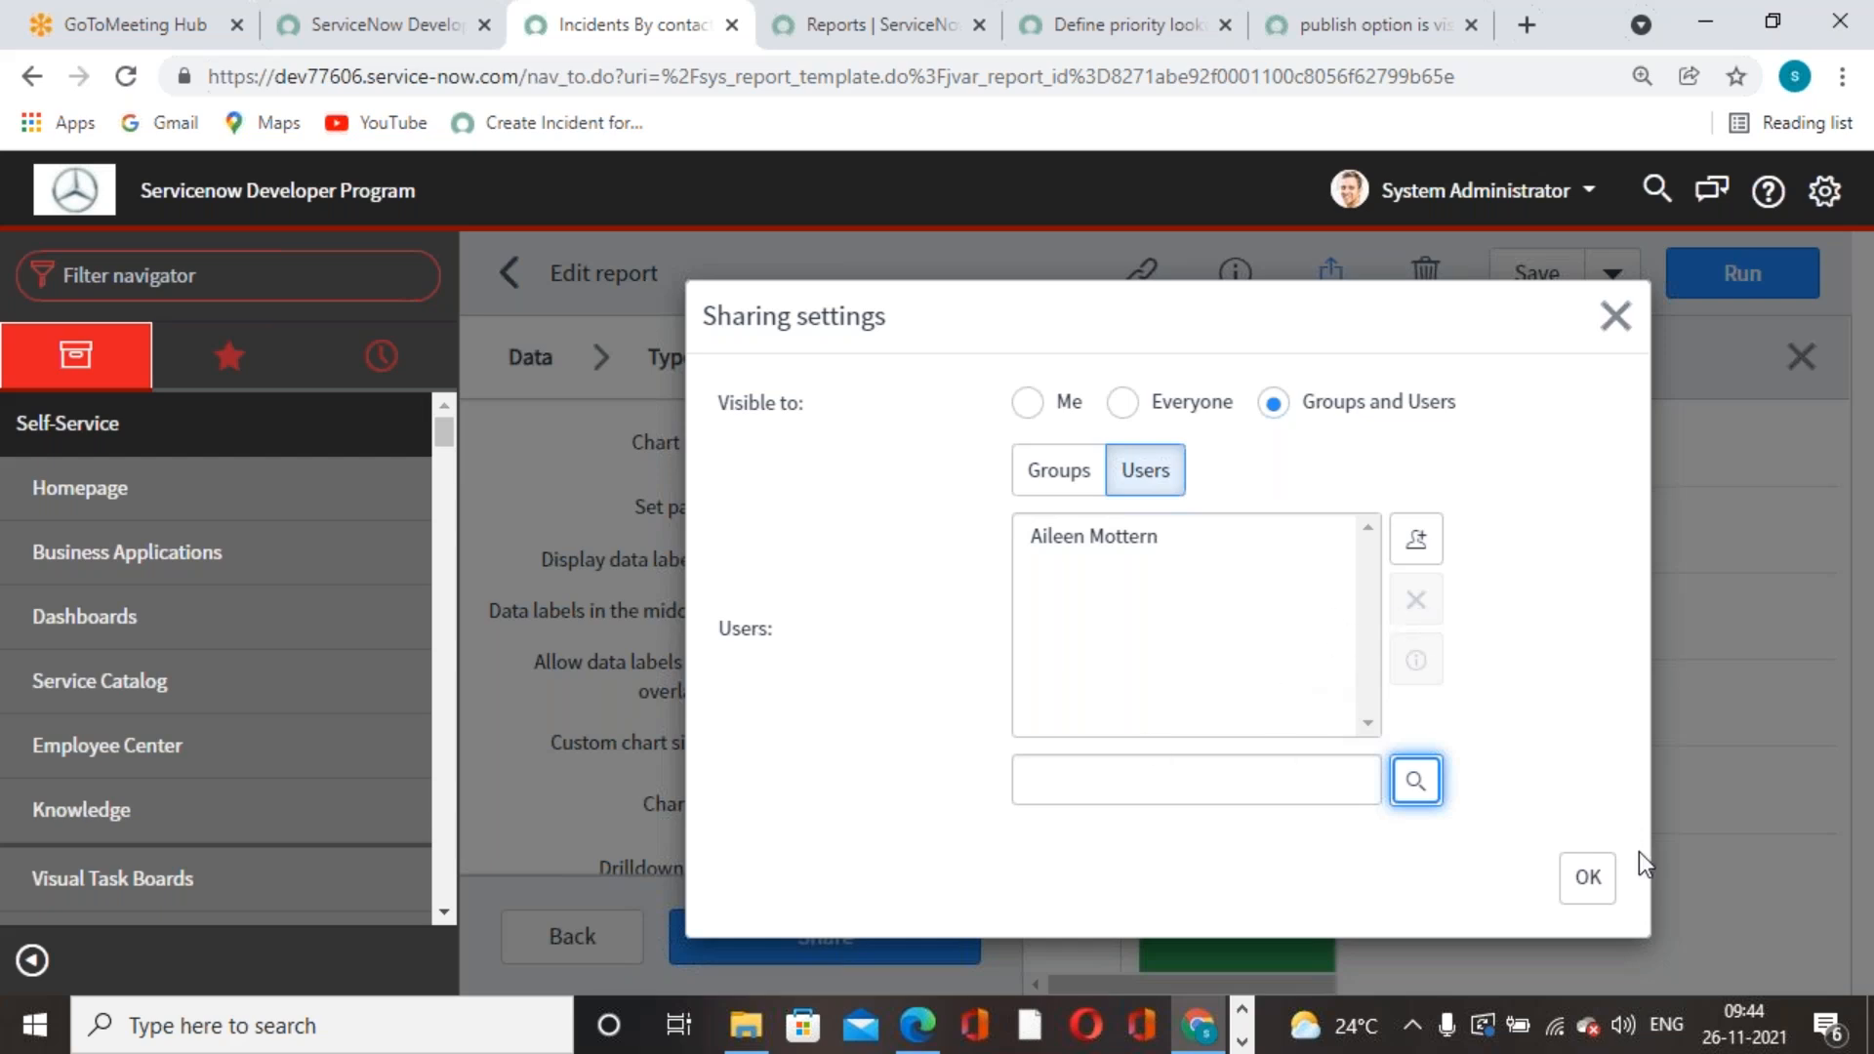
click(1587, 881)
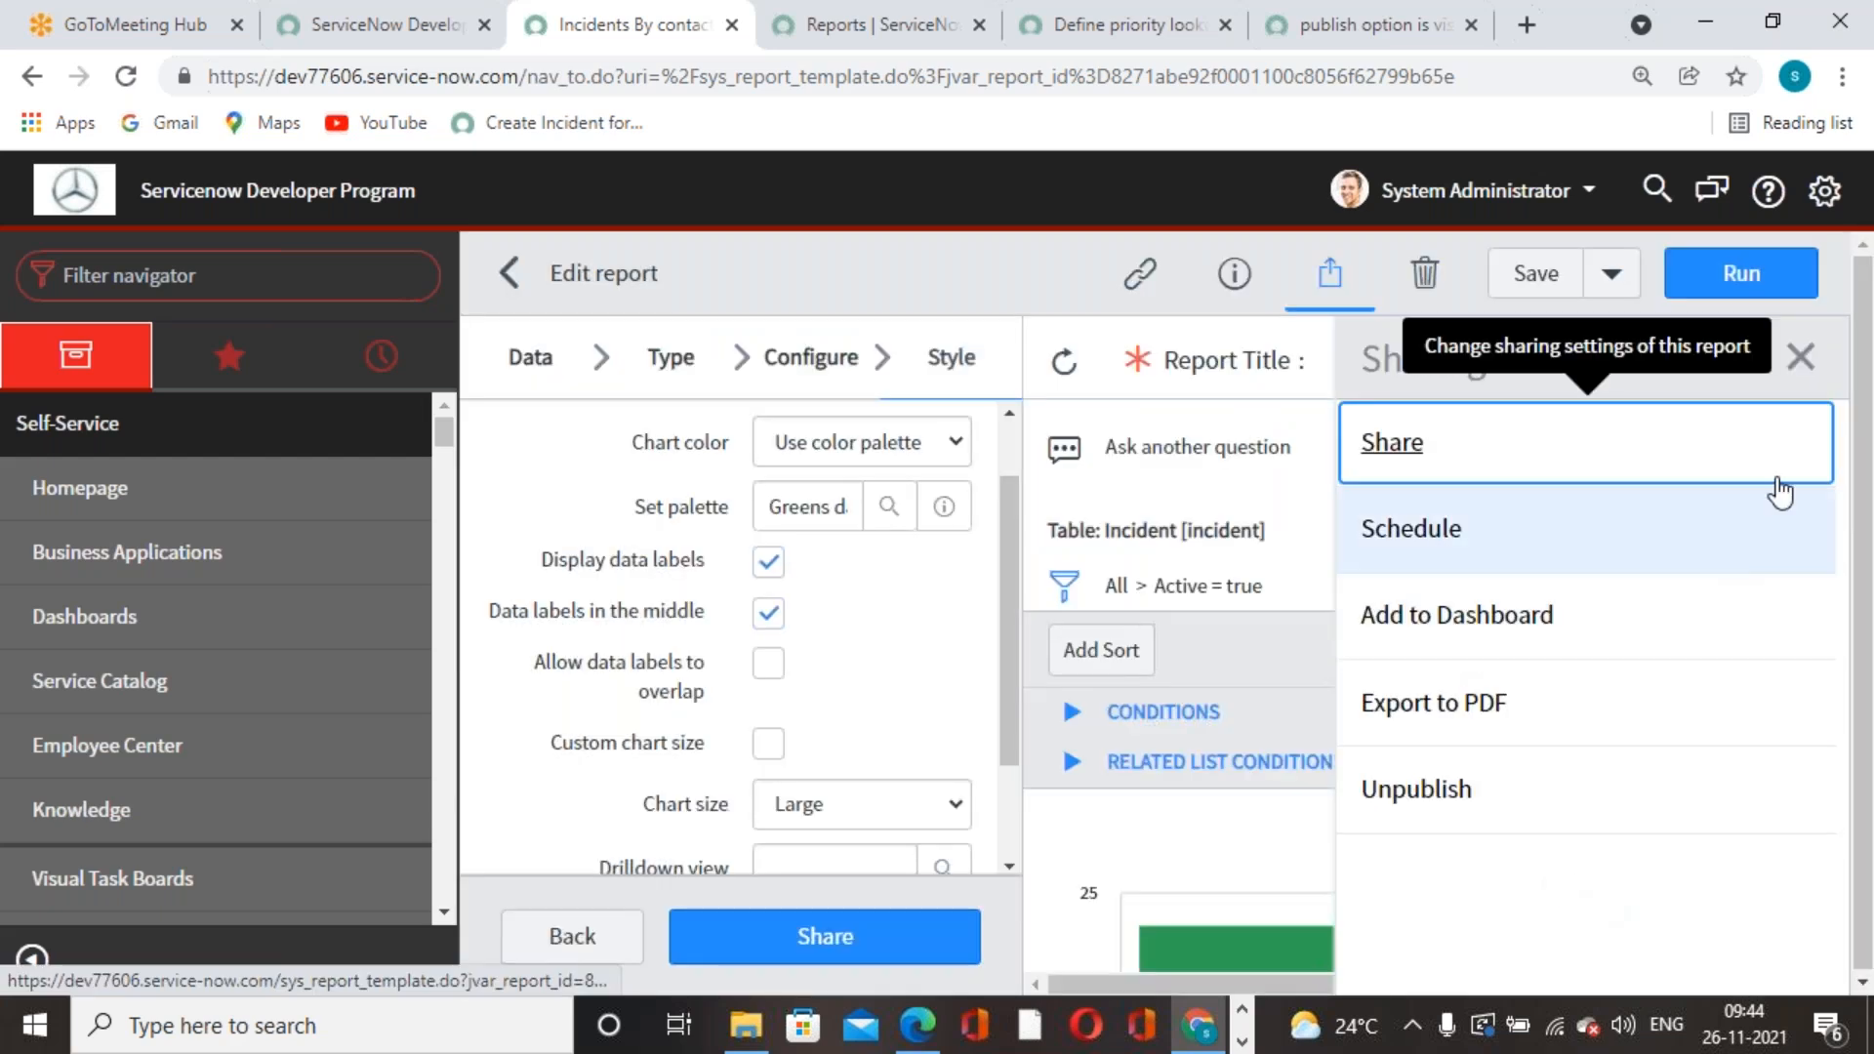
click(1534, 278)
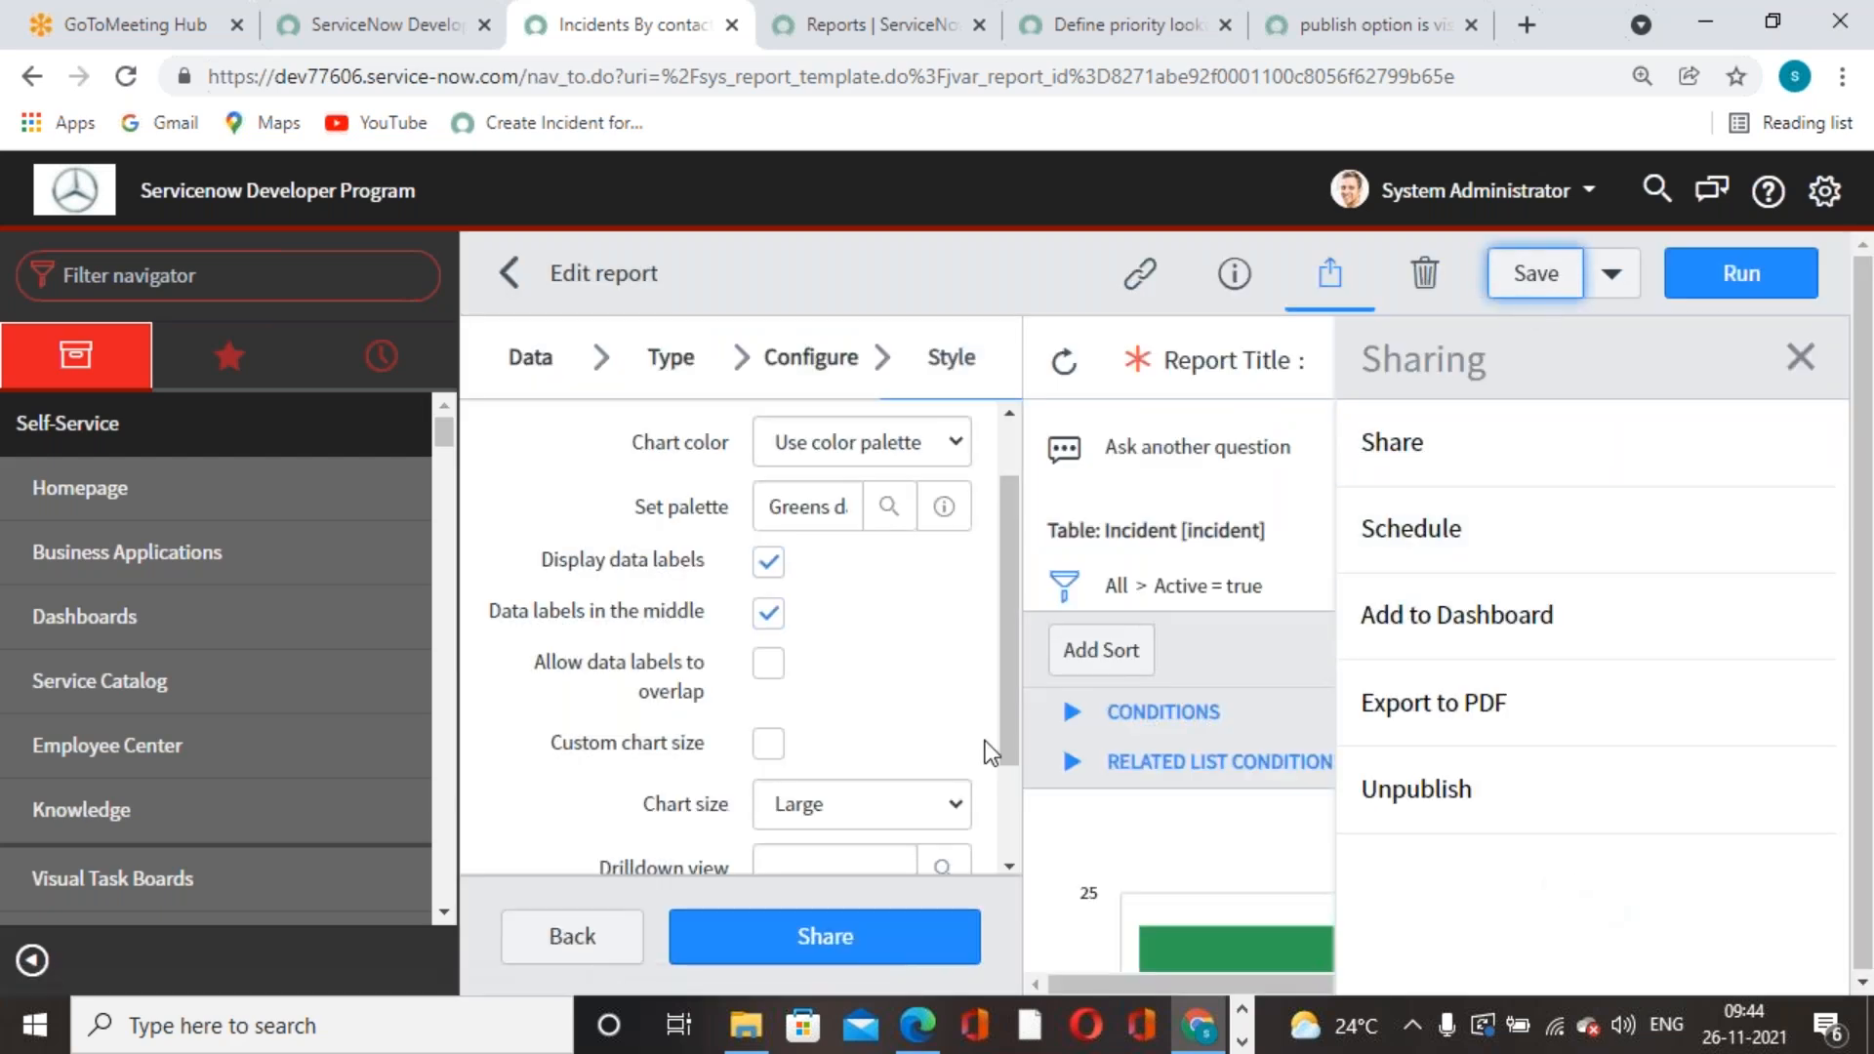
click(1799, 357)
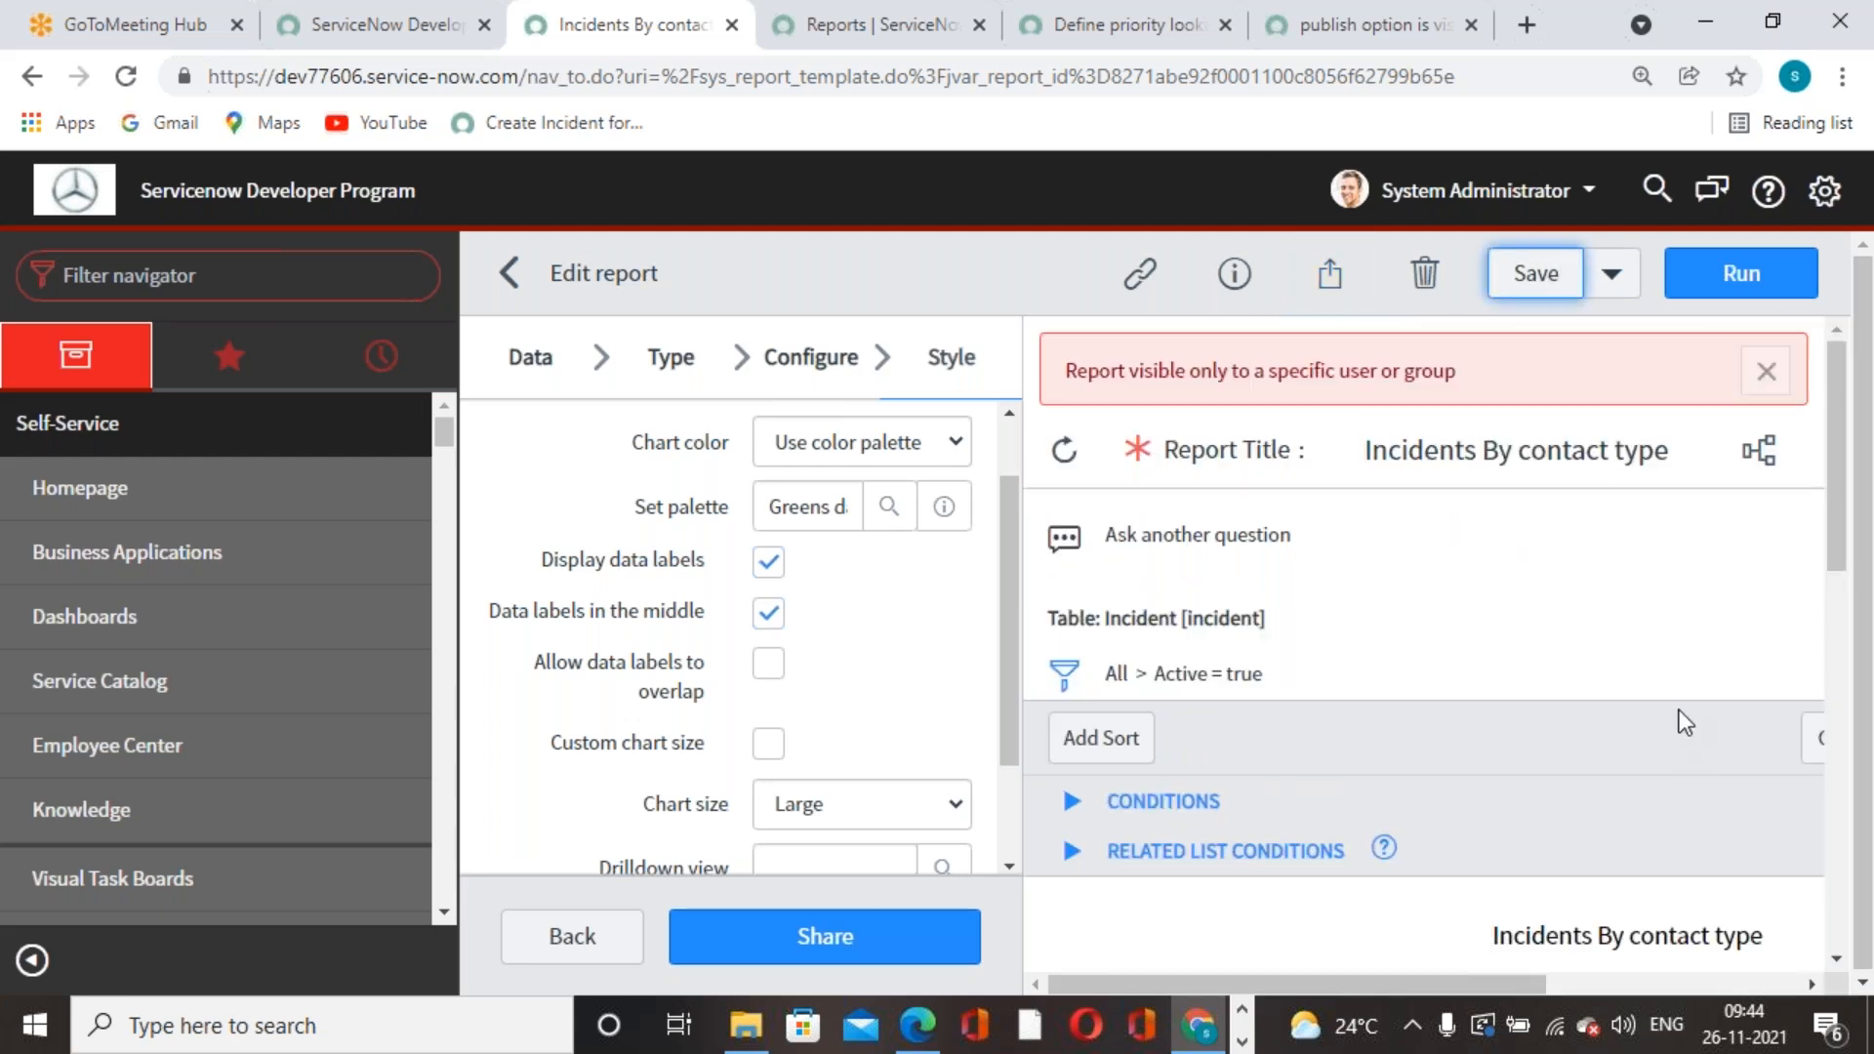
- Return to the ITIL user's Reports list, reload it, and show All reports
click(845, 45)
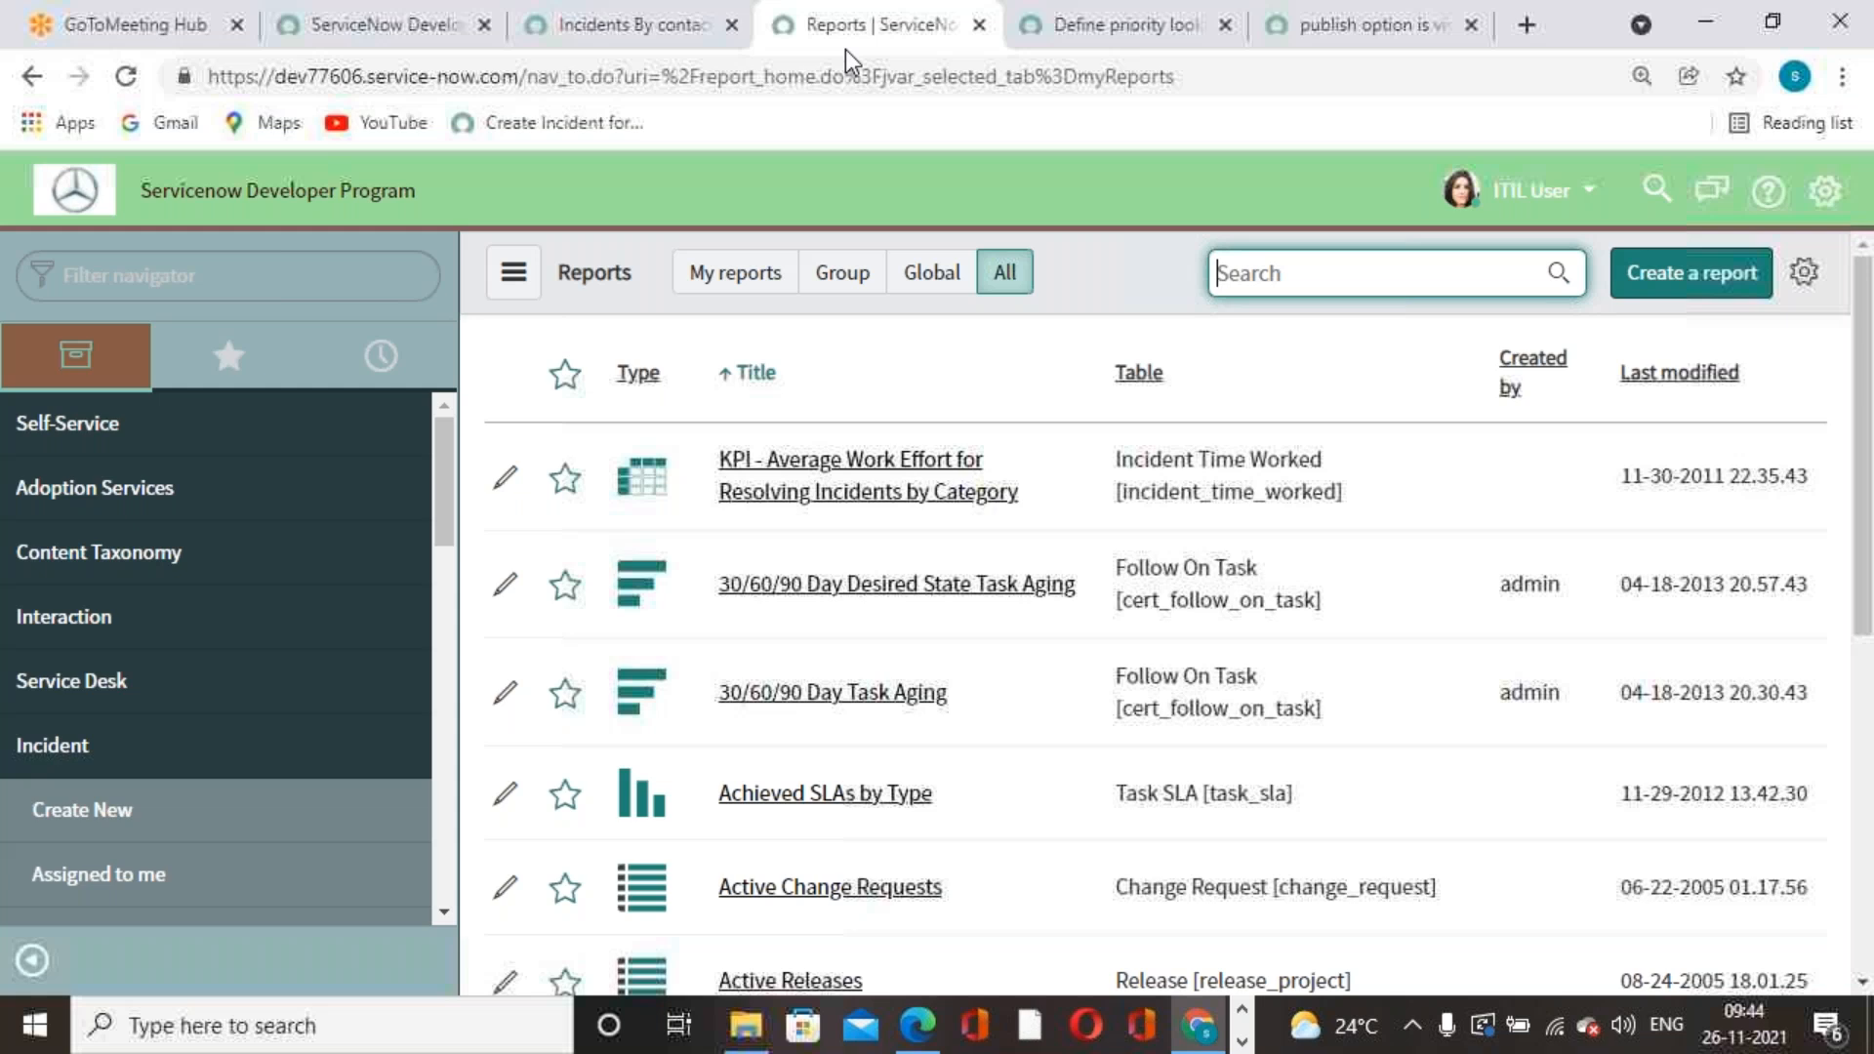
click(234, 269)
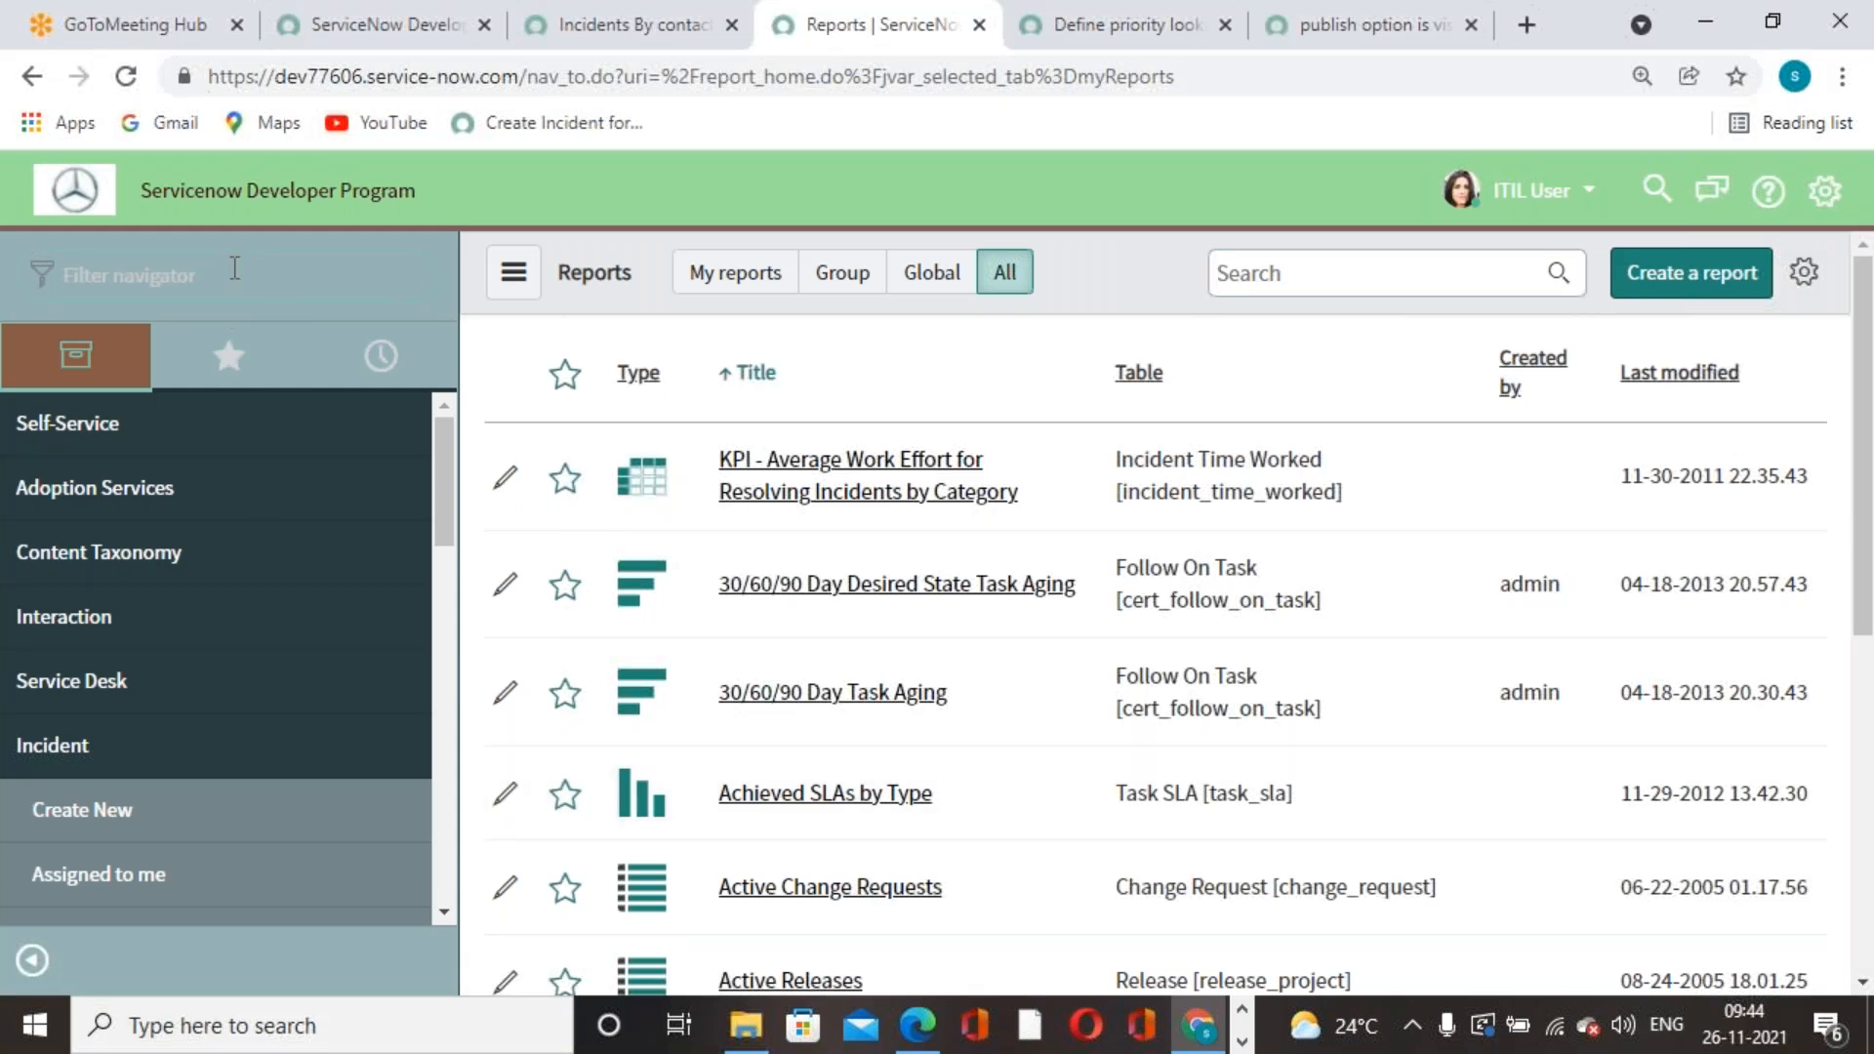
click(1010, 286)
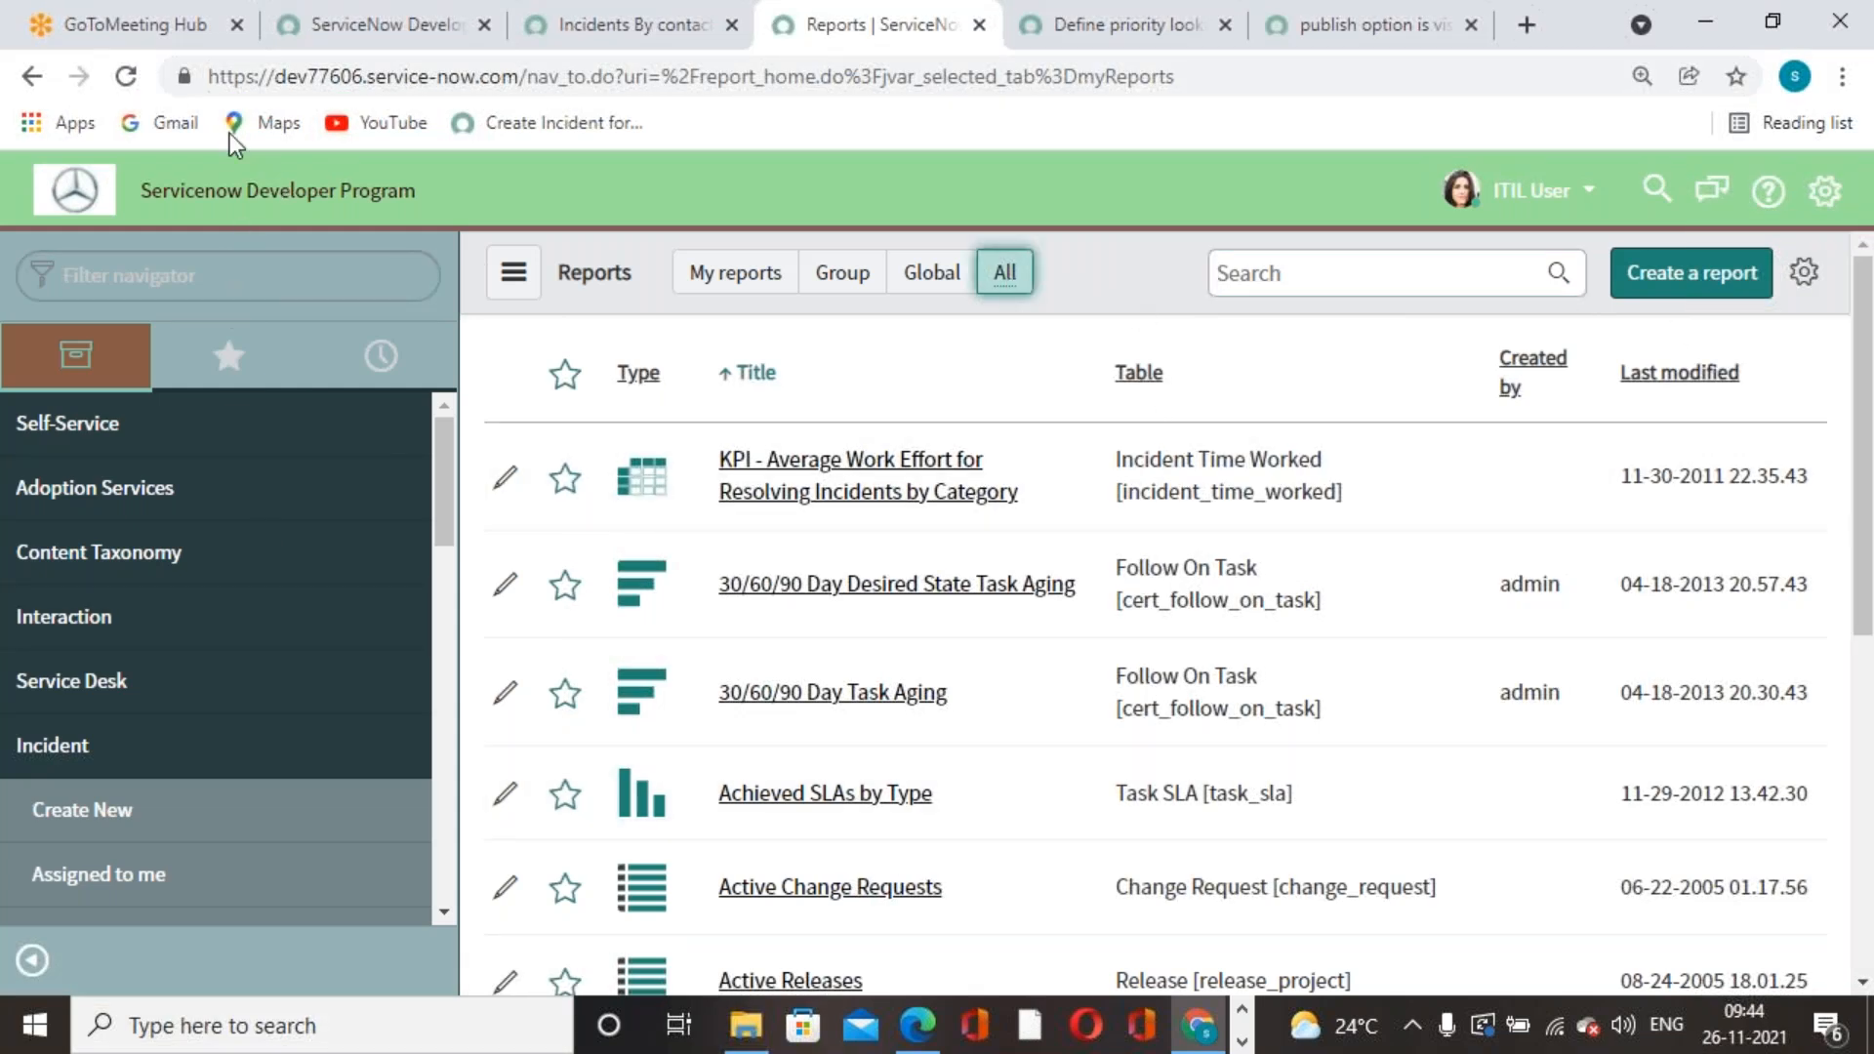
click(127, 76)
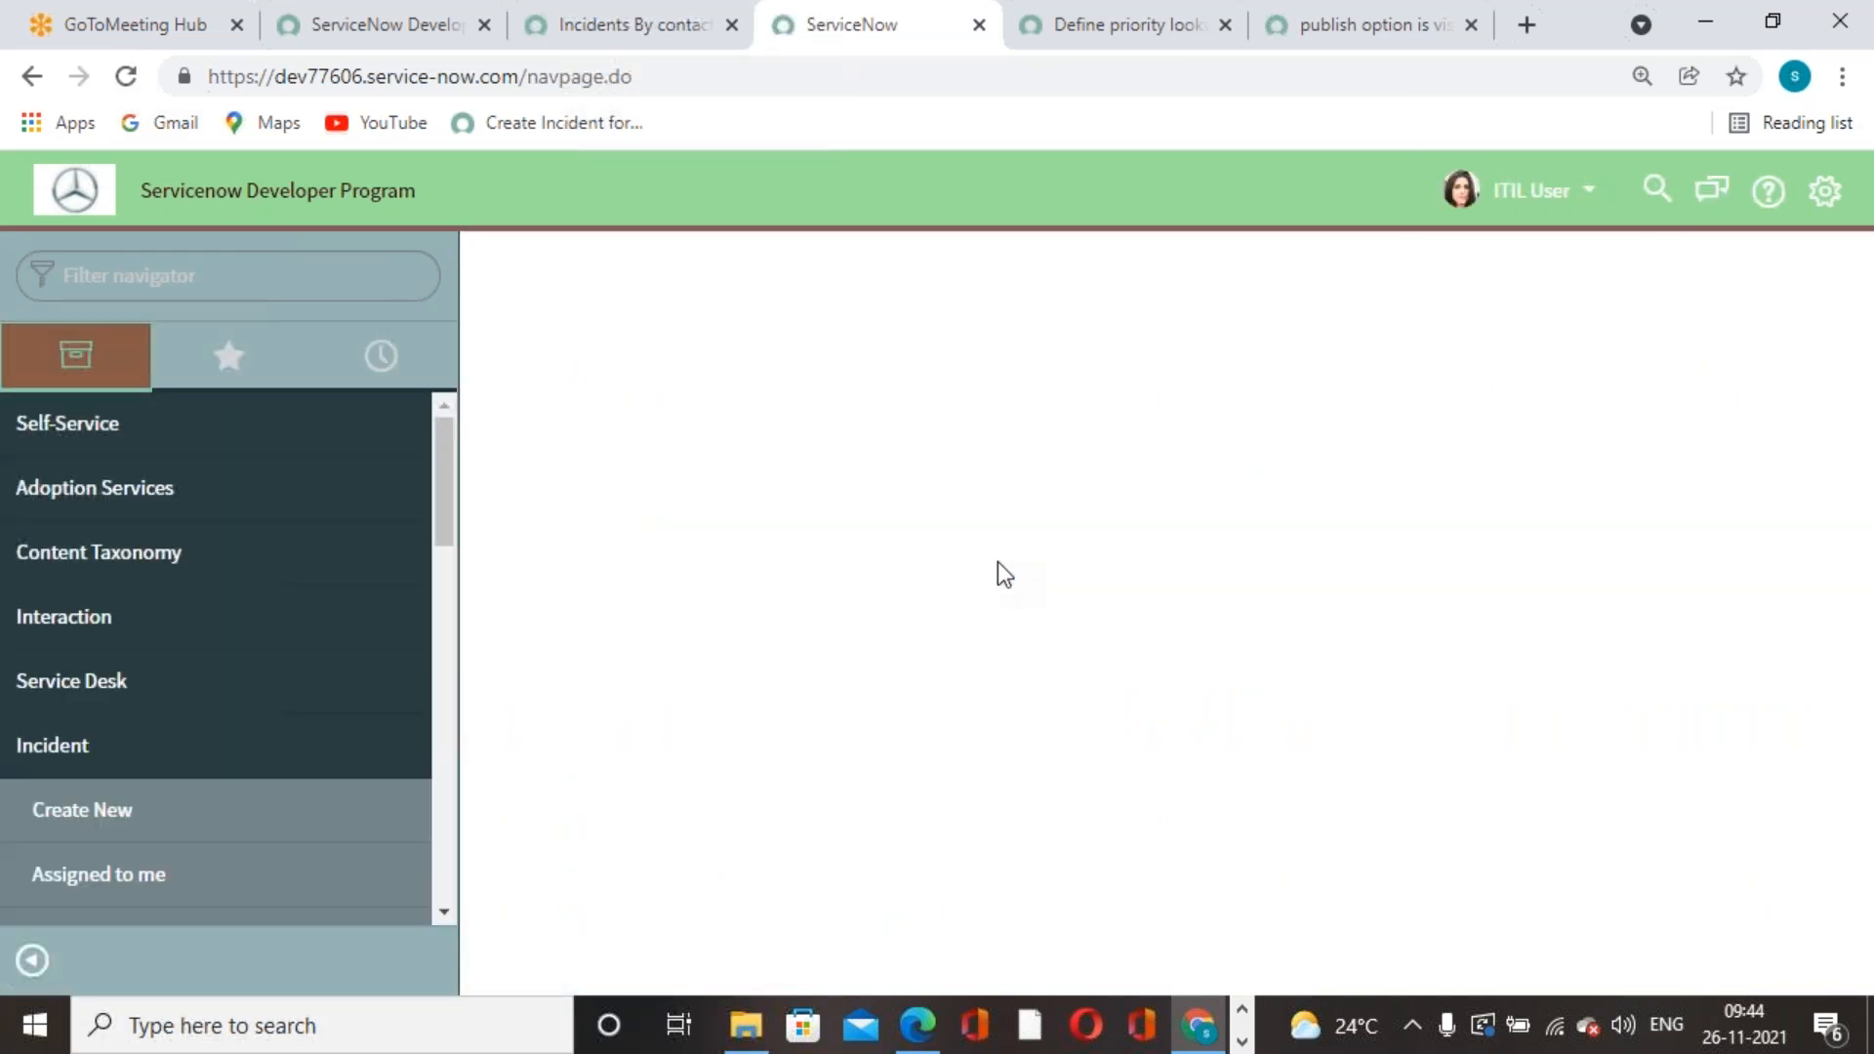
click(1004, 272)
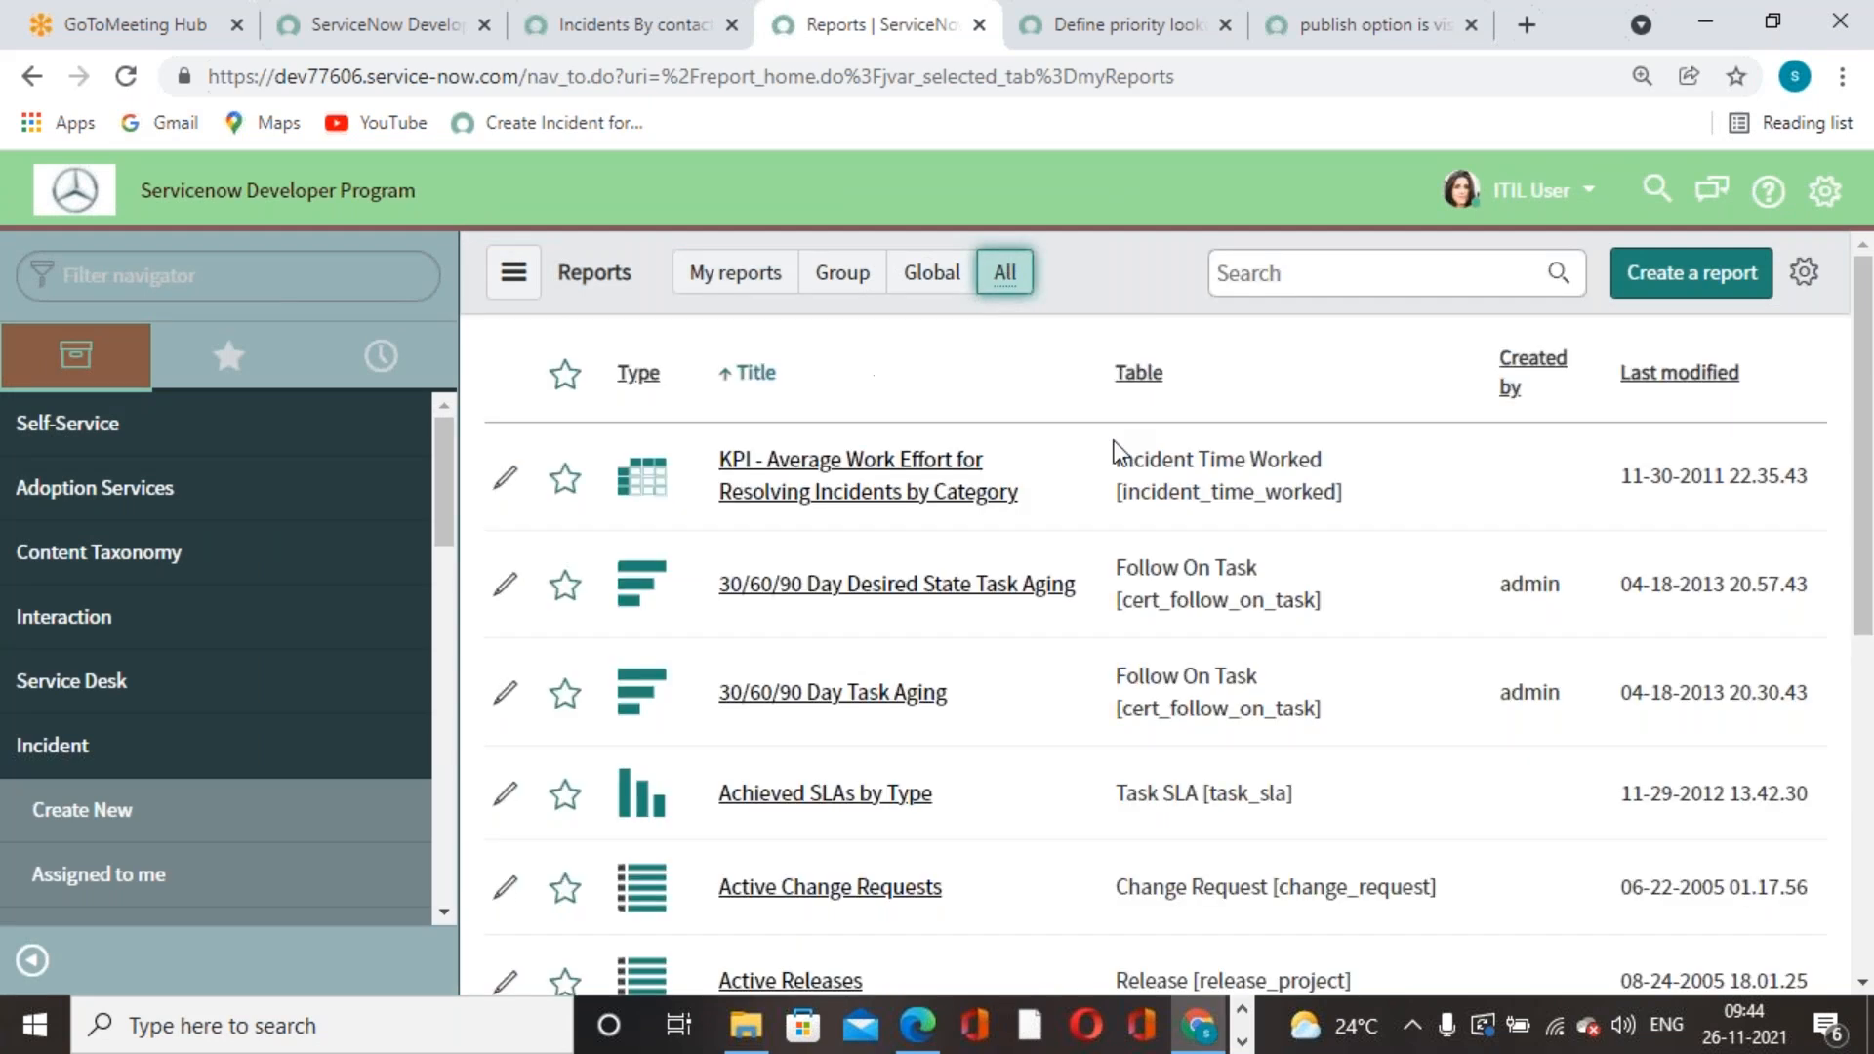
- Search the report titles for 'incident'
click(1279, 274)
text(iti)
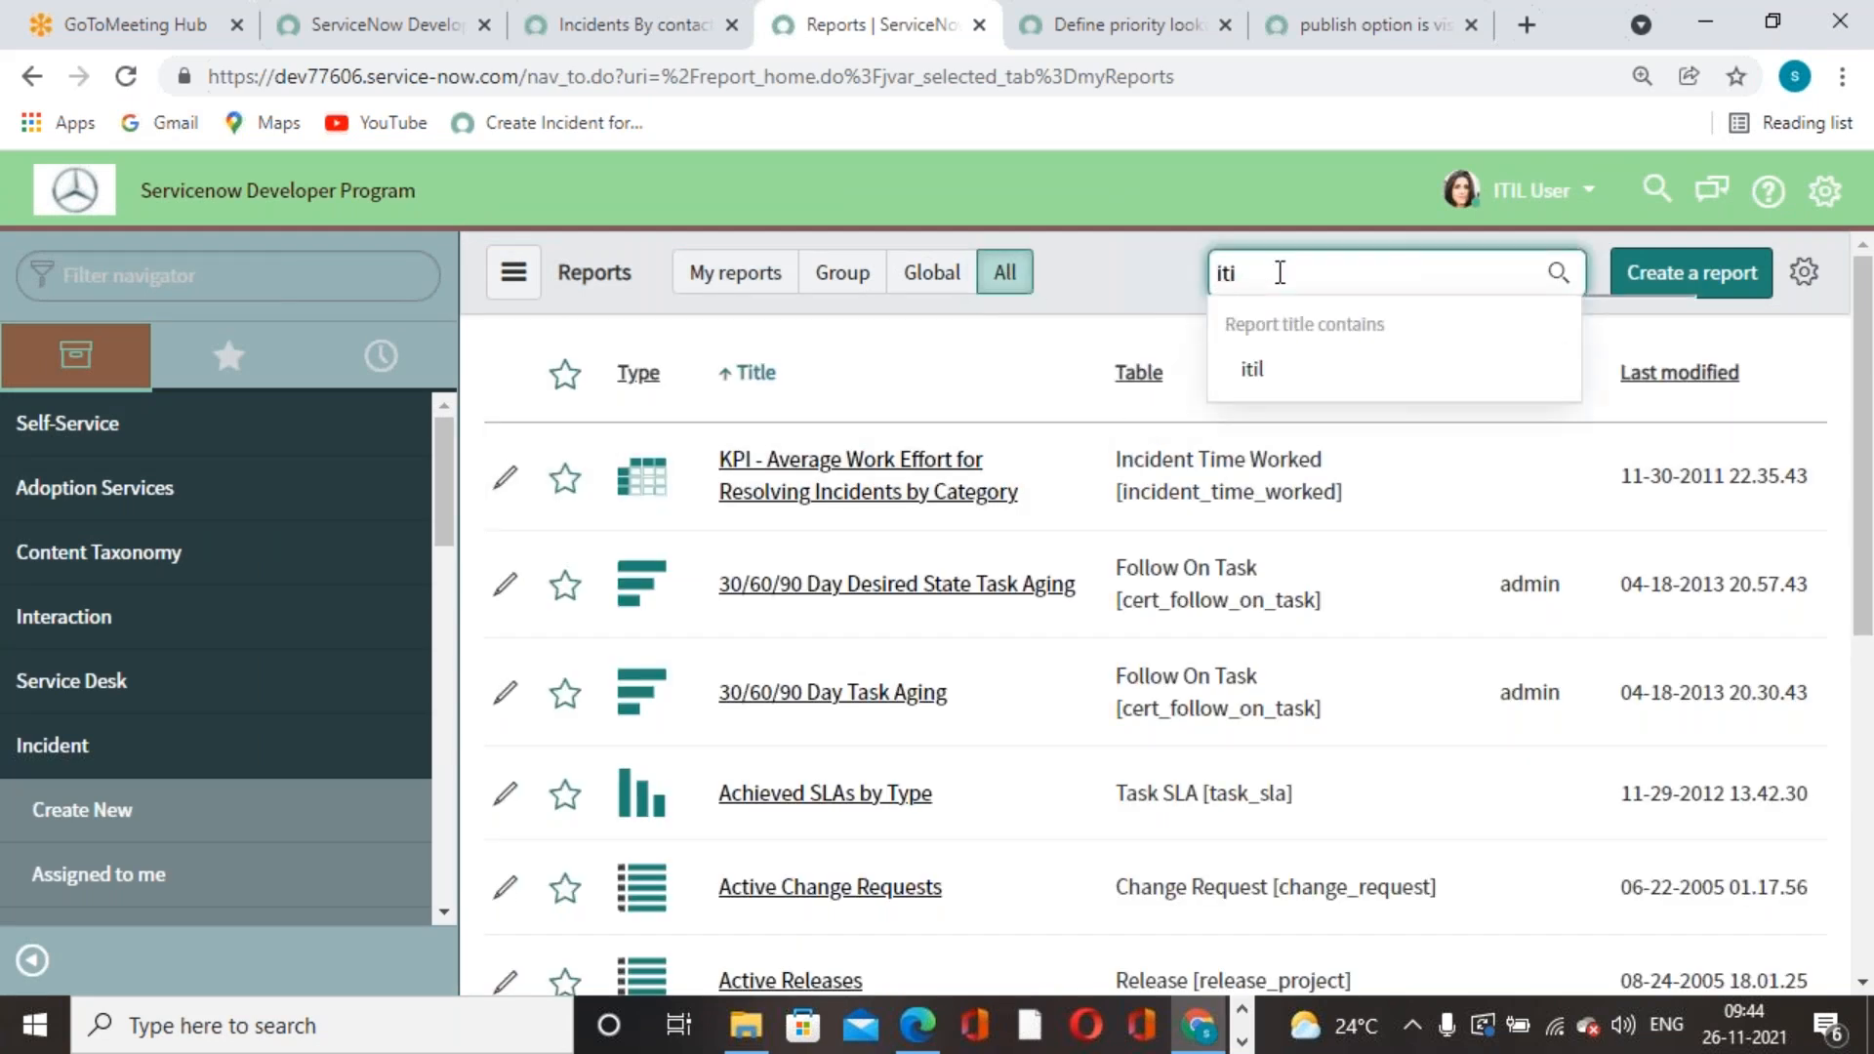
key(BackSpace)
key(BackSpace)
key(BackSpace)
key(BackSpace)
text(inciden)
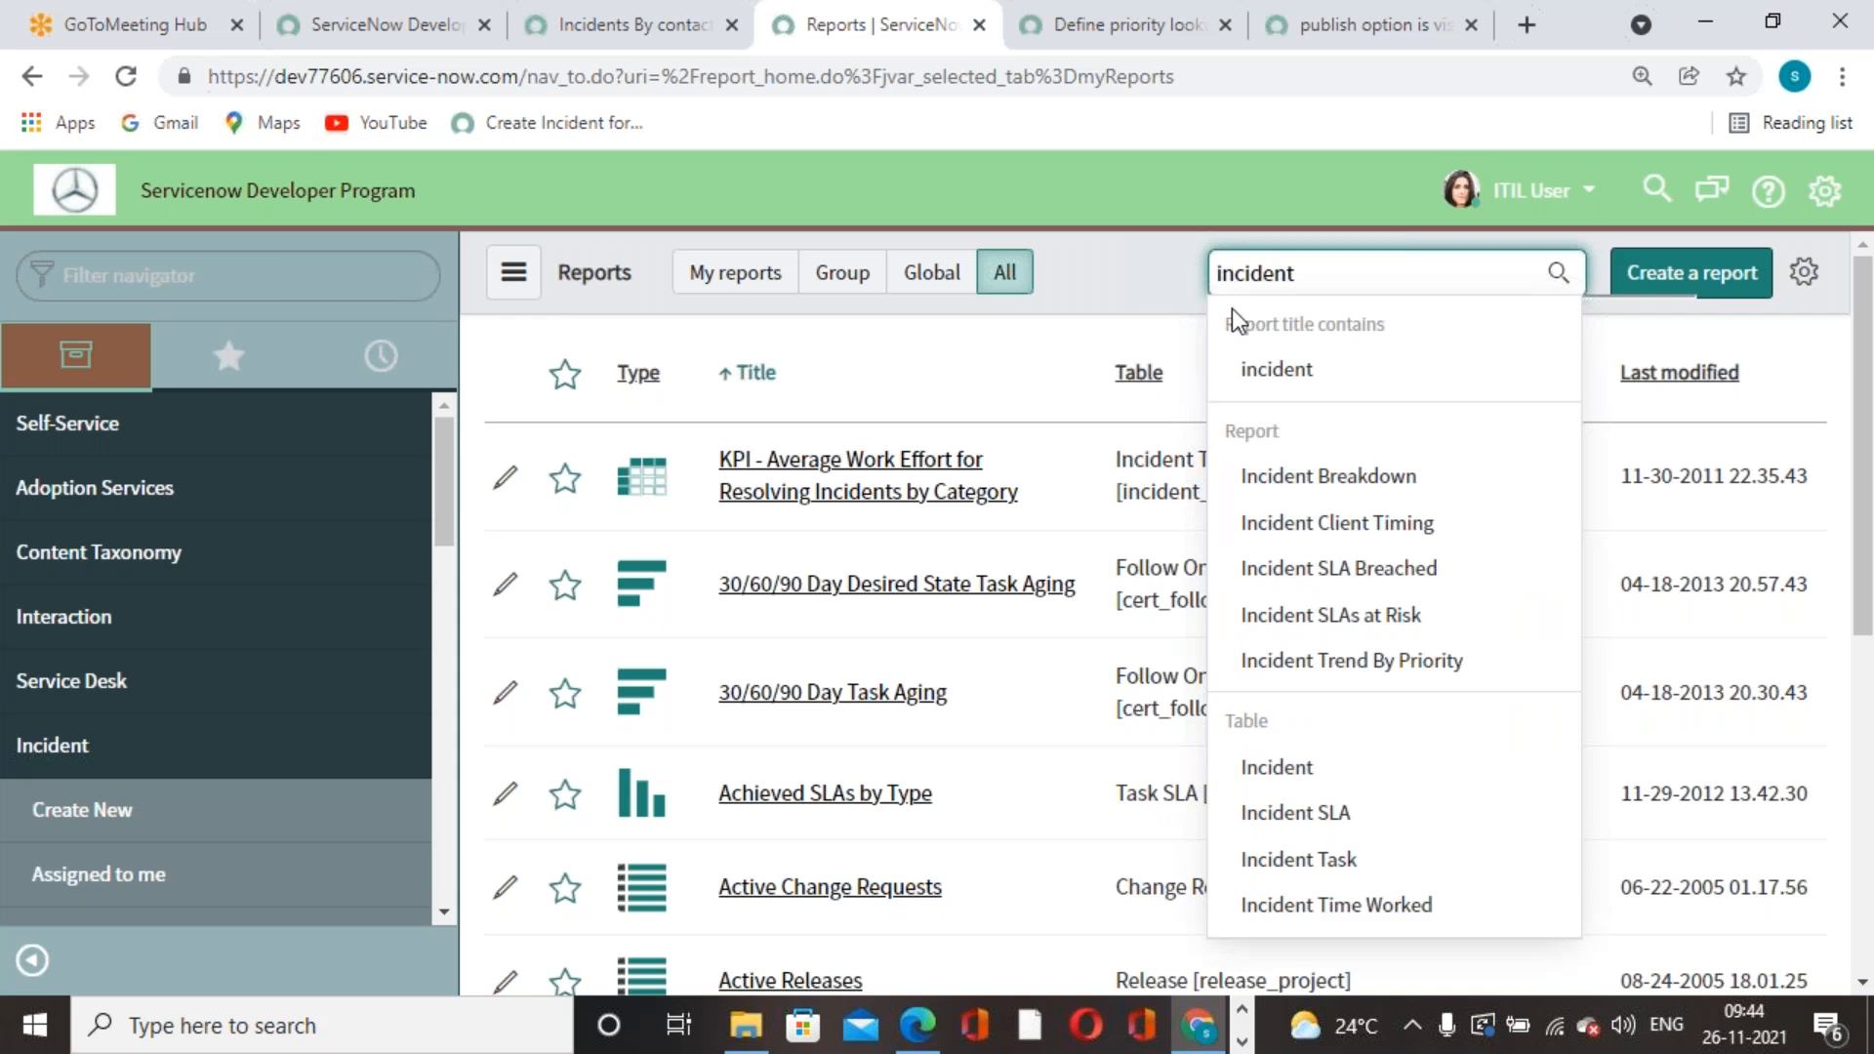
scroll(1329, 585, down, 5)
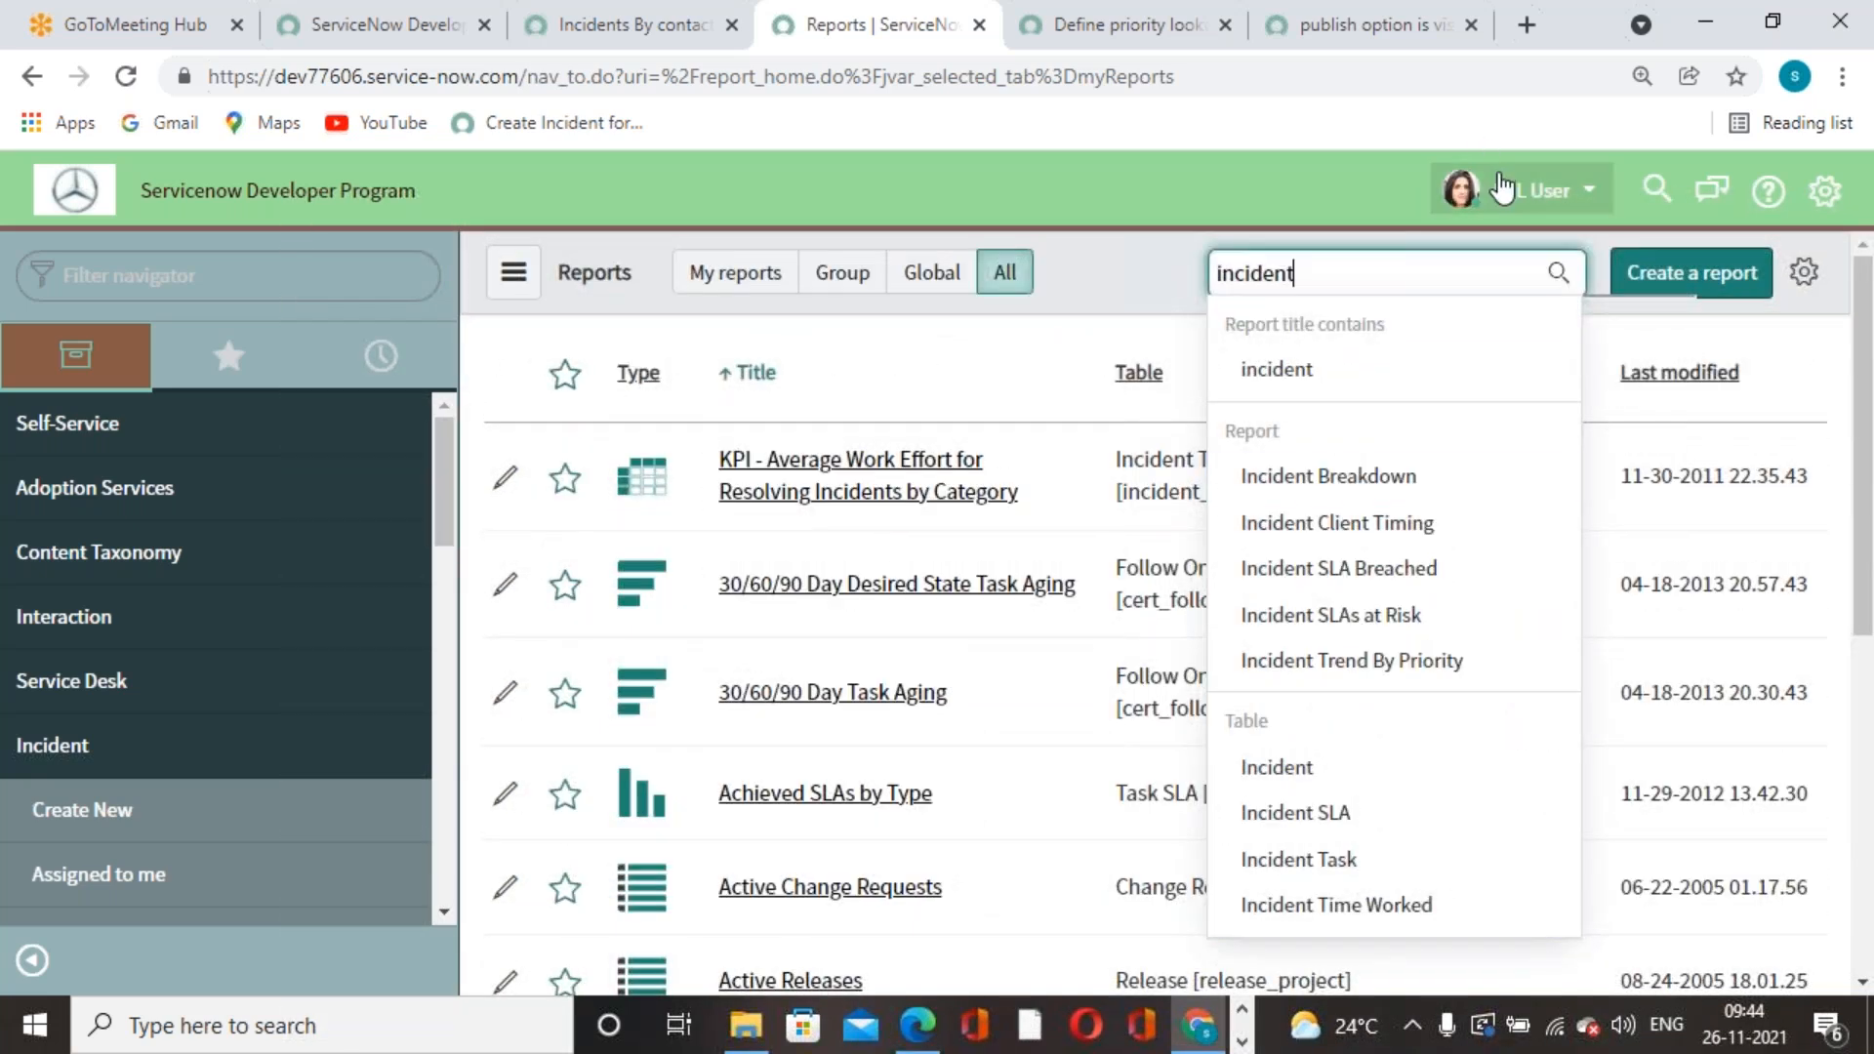
click(1532, 190)
- Start Impersonate User and search the user list for 'alien'
click(1451, 324)
click(975, 314)
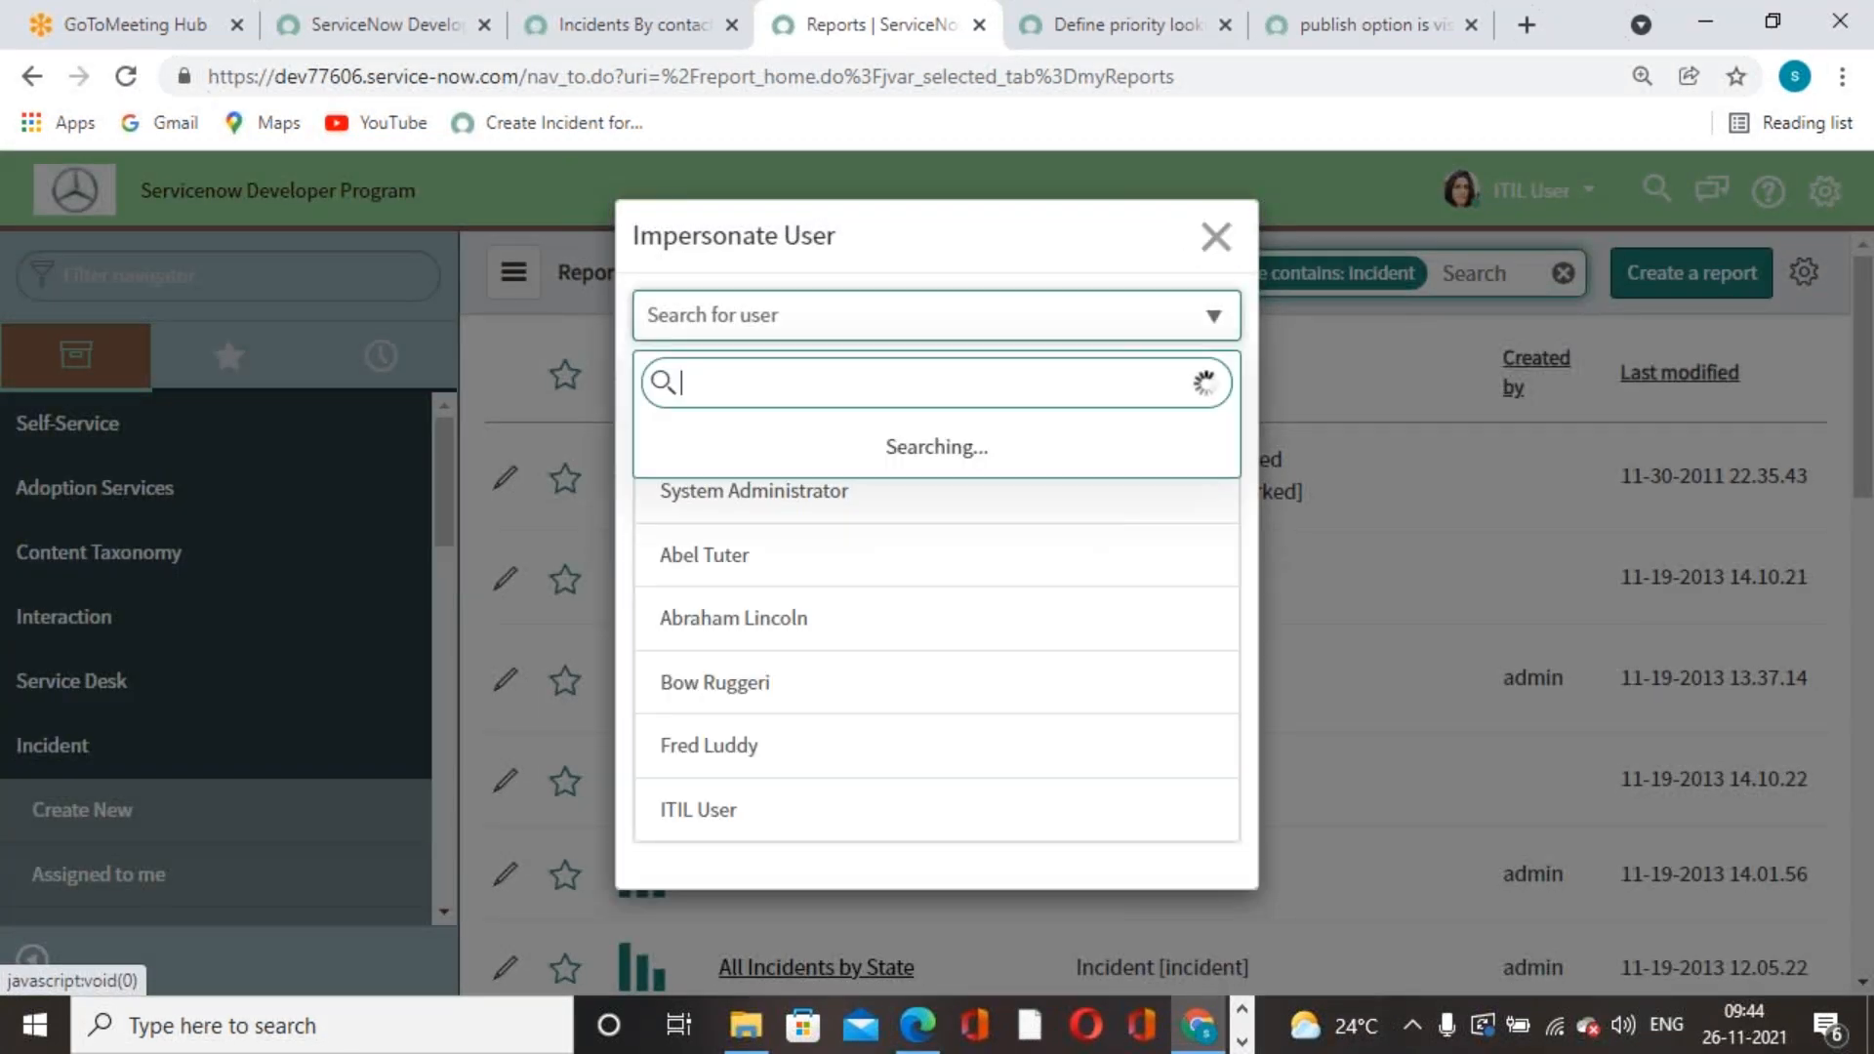
text(alien)
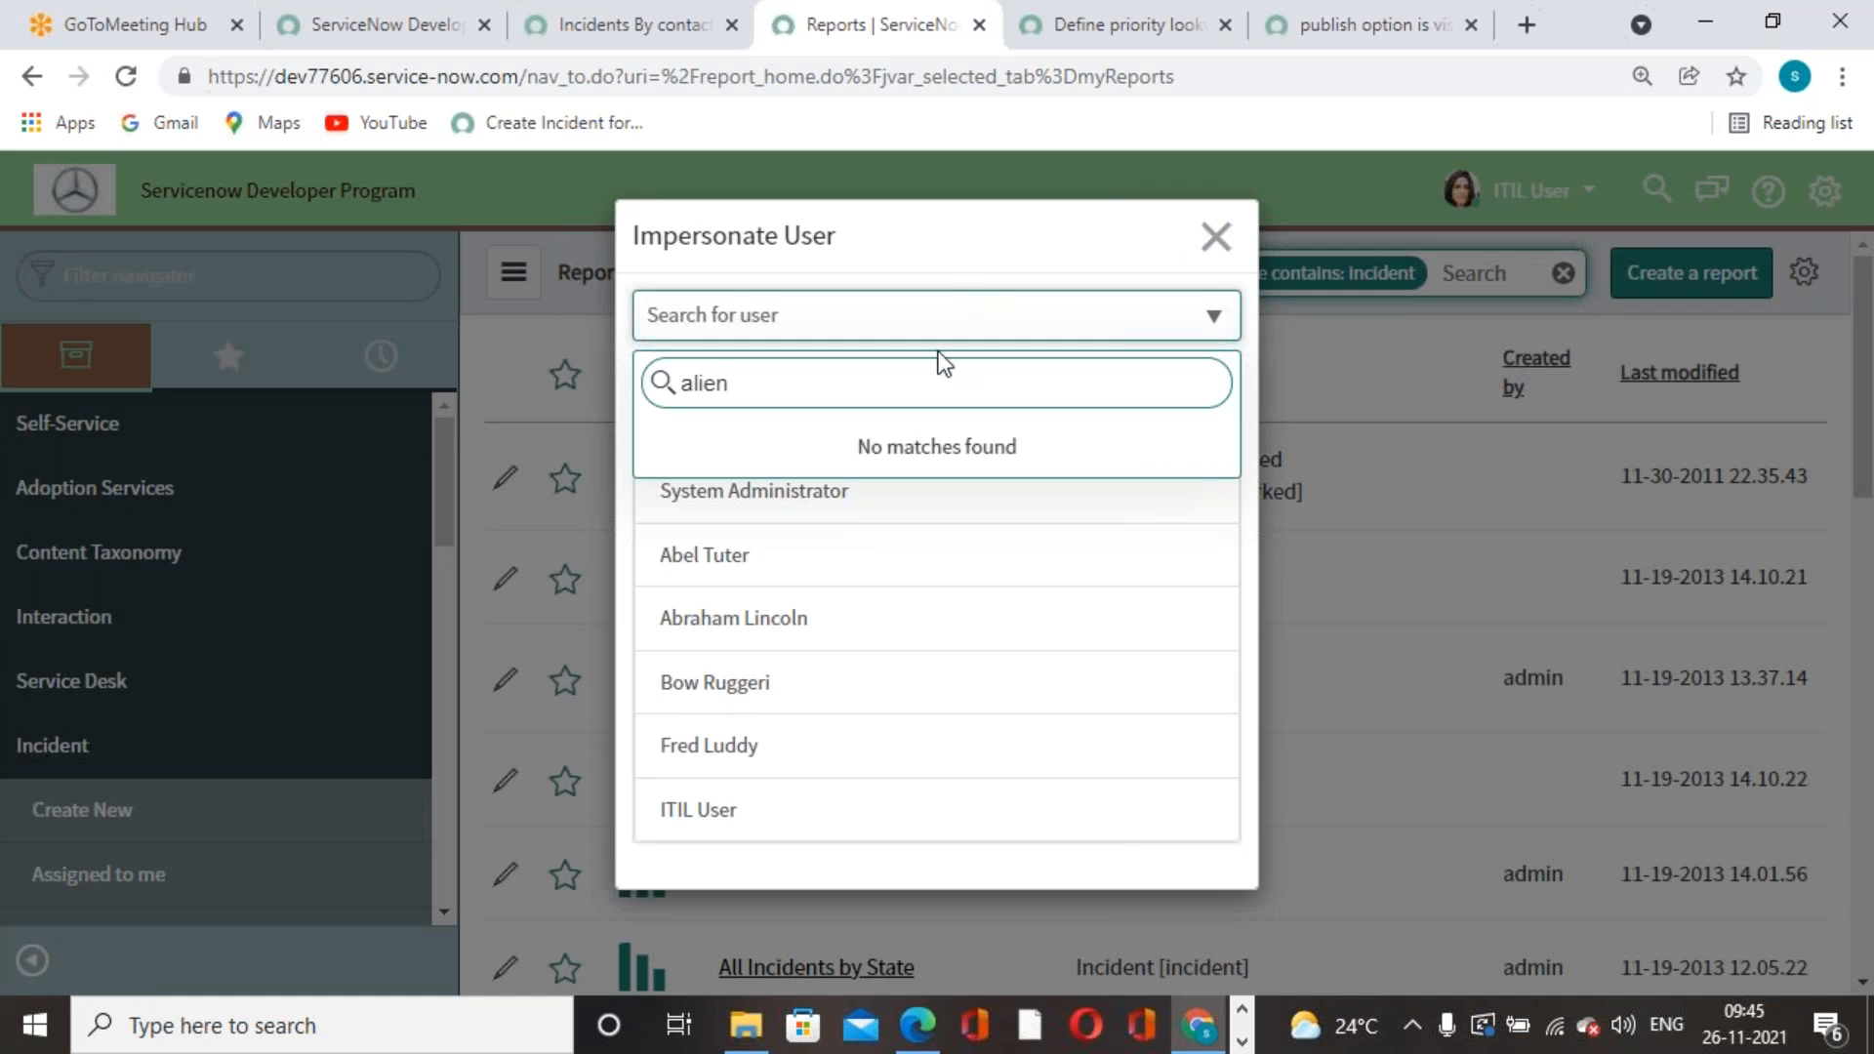
key(BackSpace)
key(BackSpace)
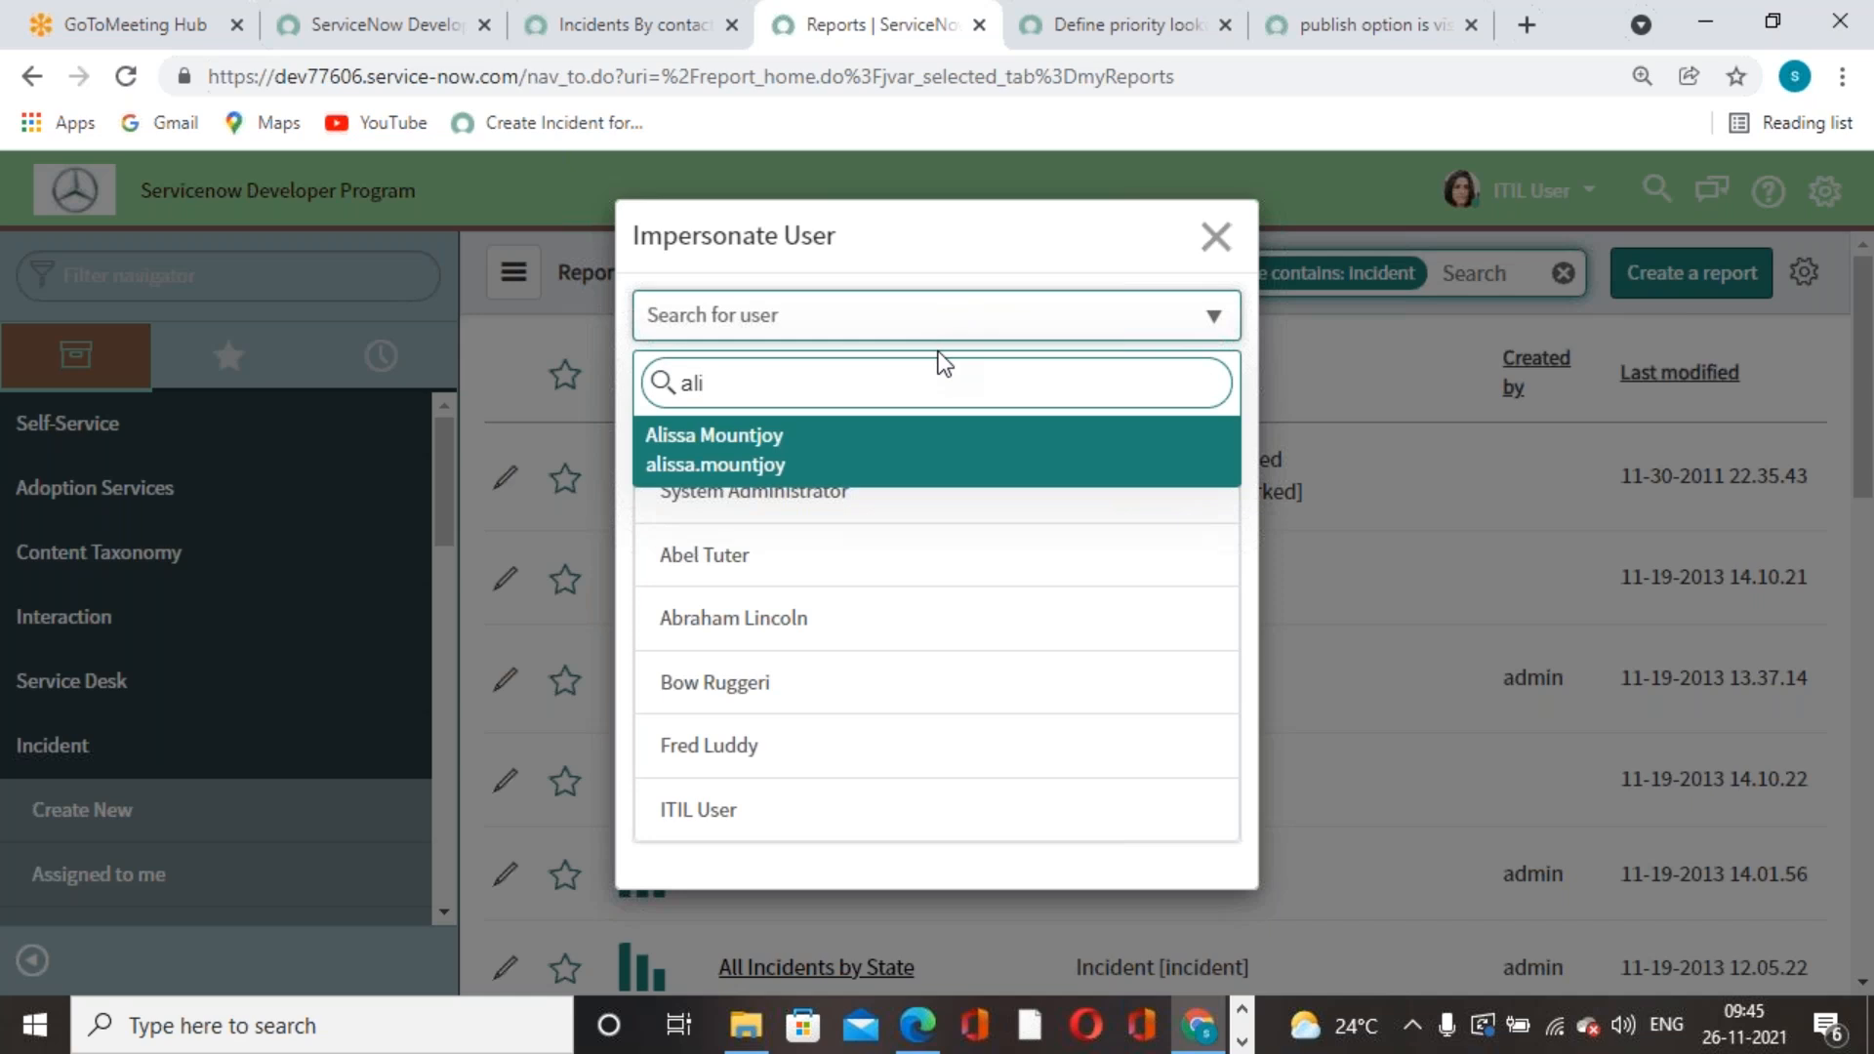
key(BackSpace)
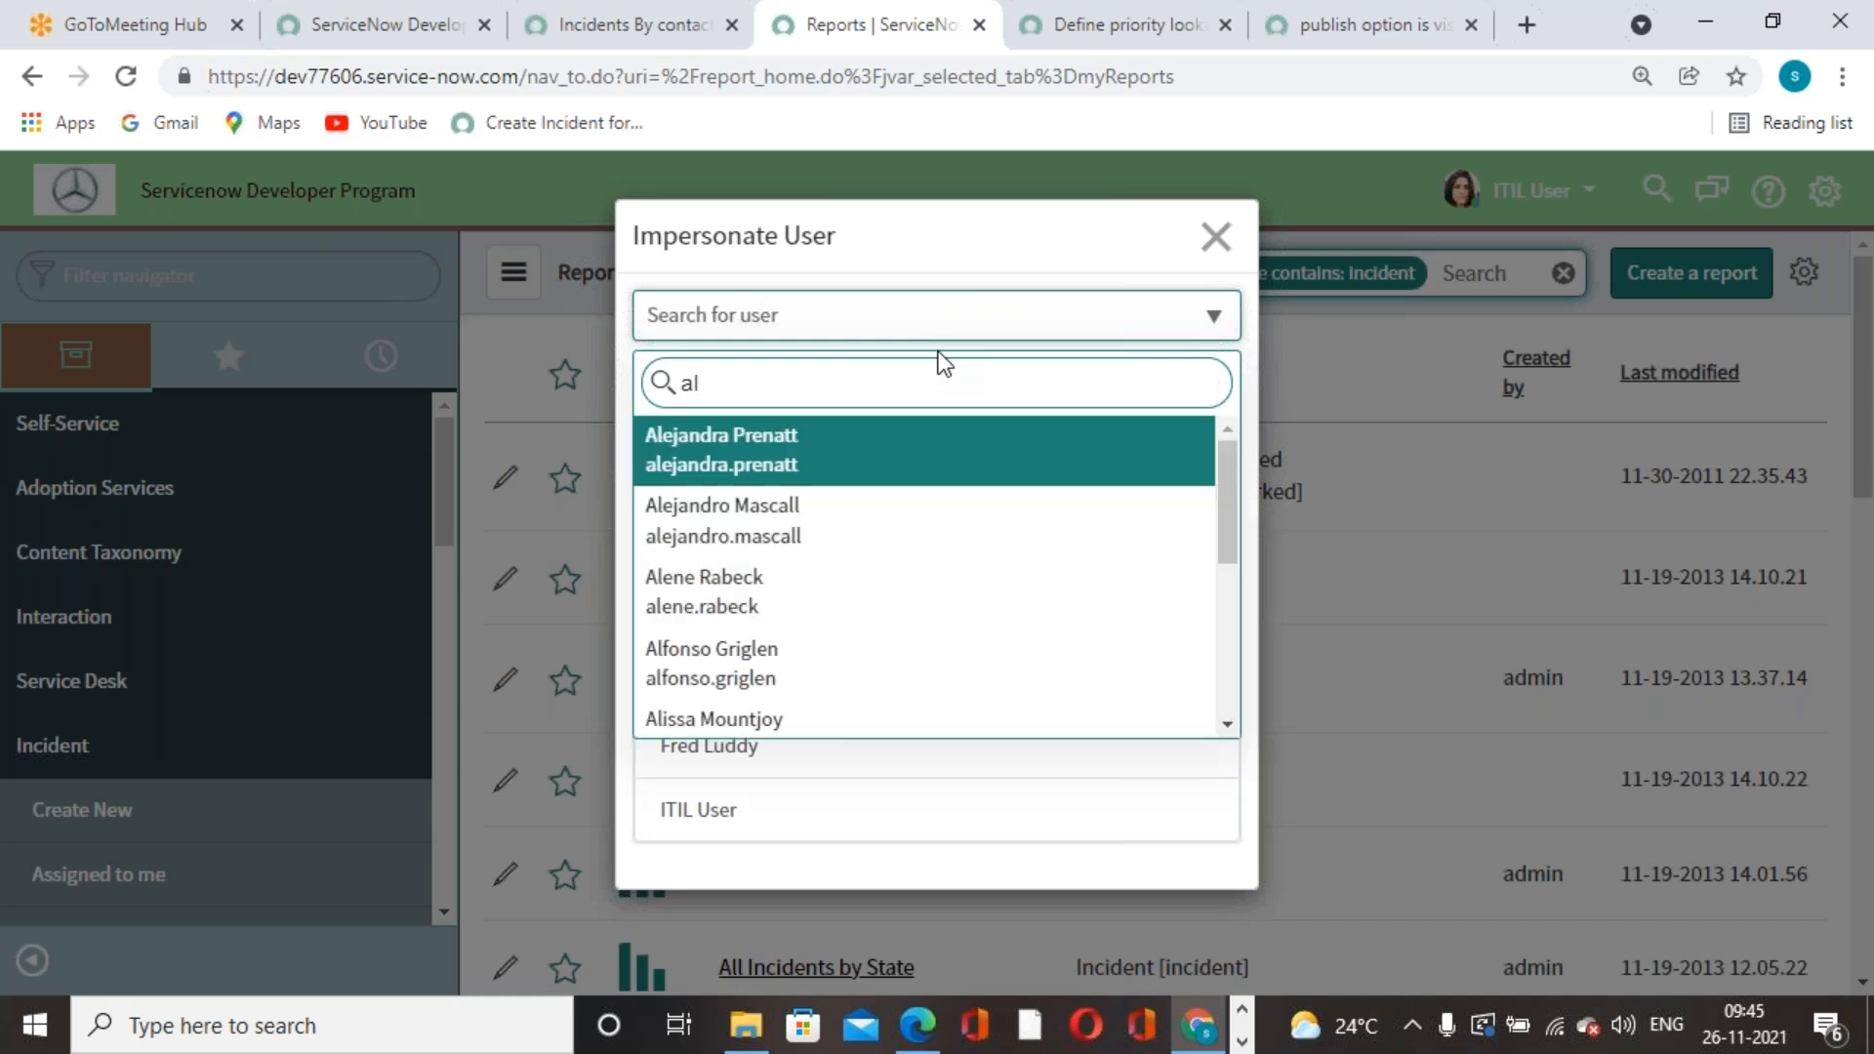
- Search the user list for 'mot' and impersonate the user the report was shared with
scroll(766, 585, down, 1)
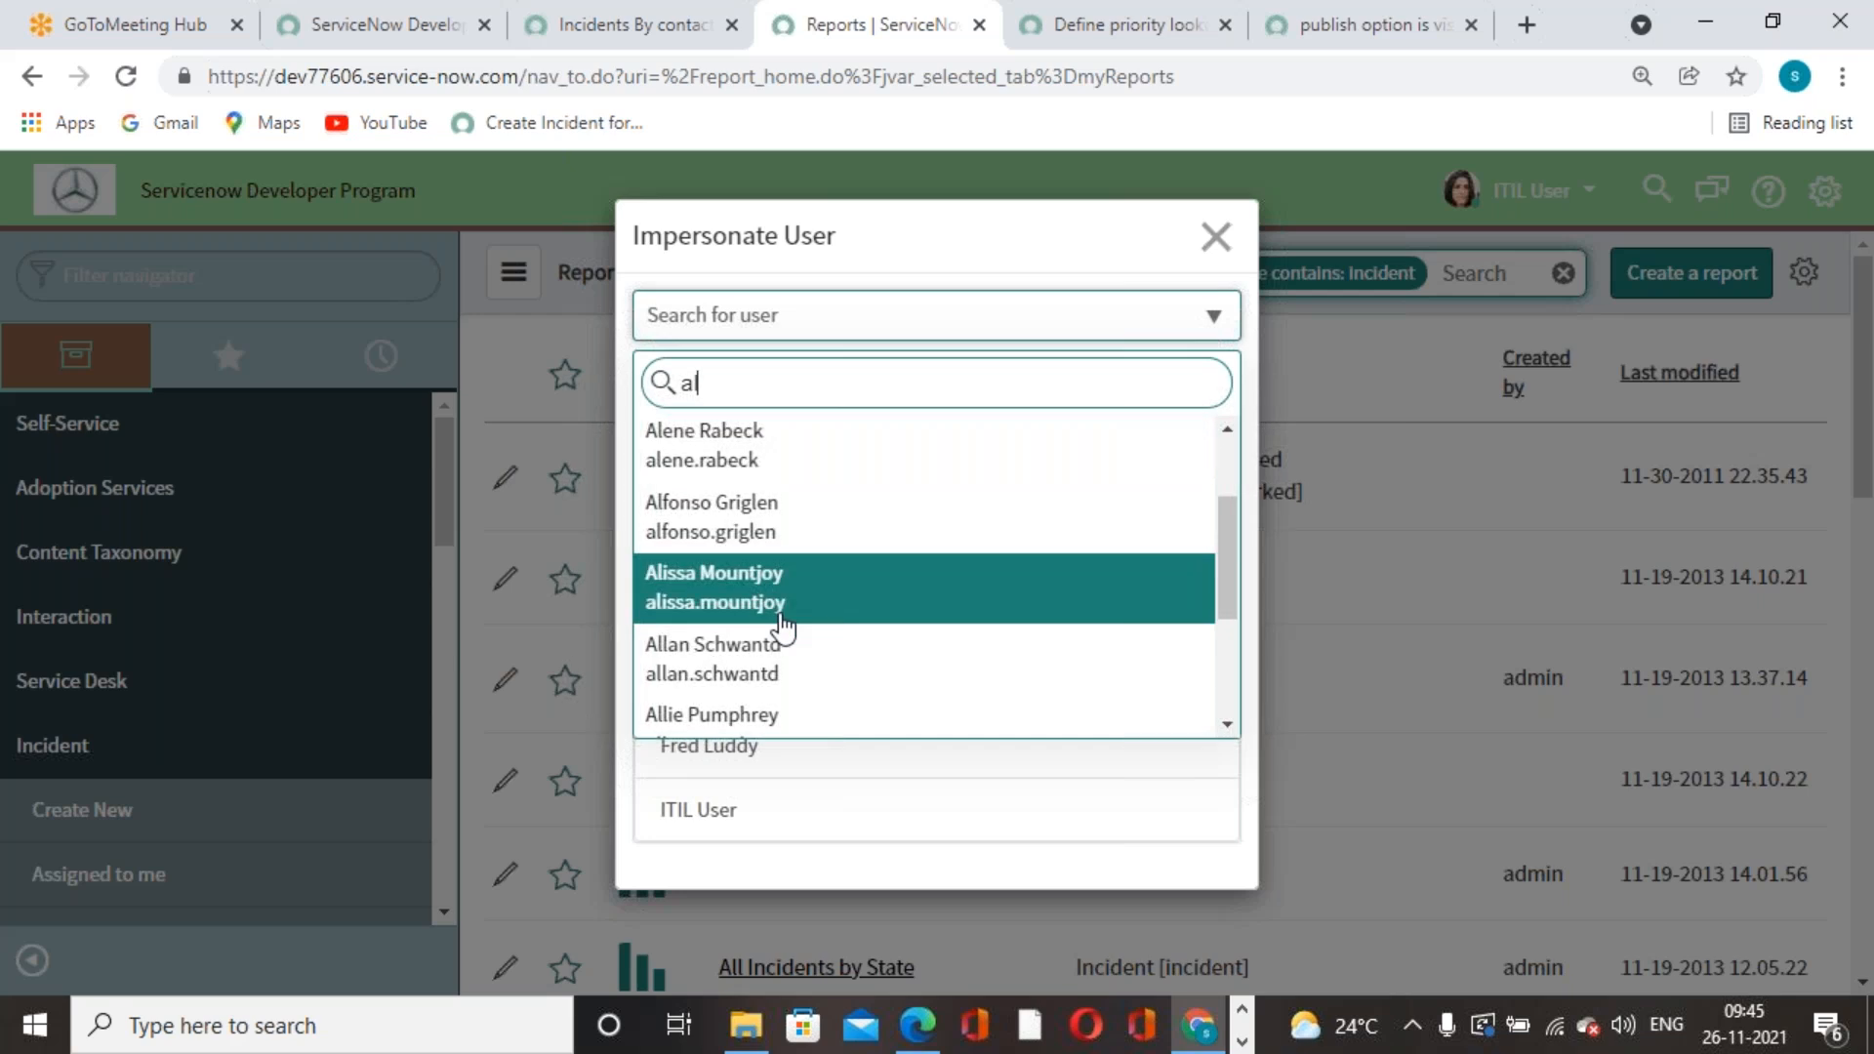
scroll(777, 620, down, 3)
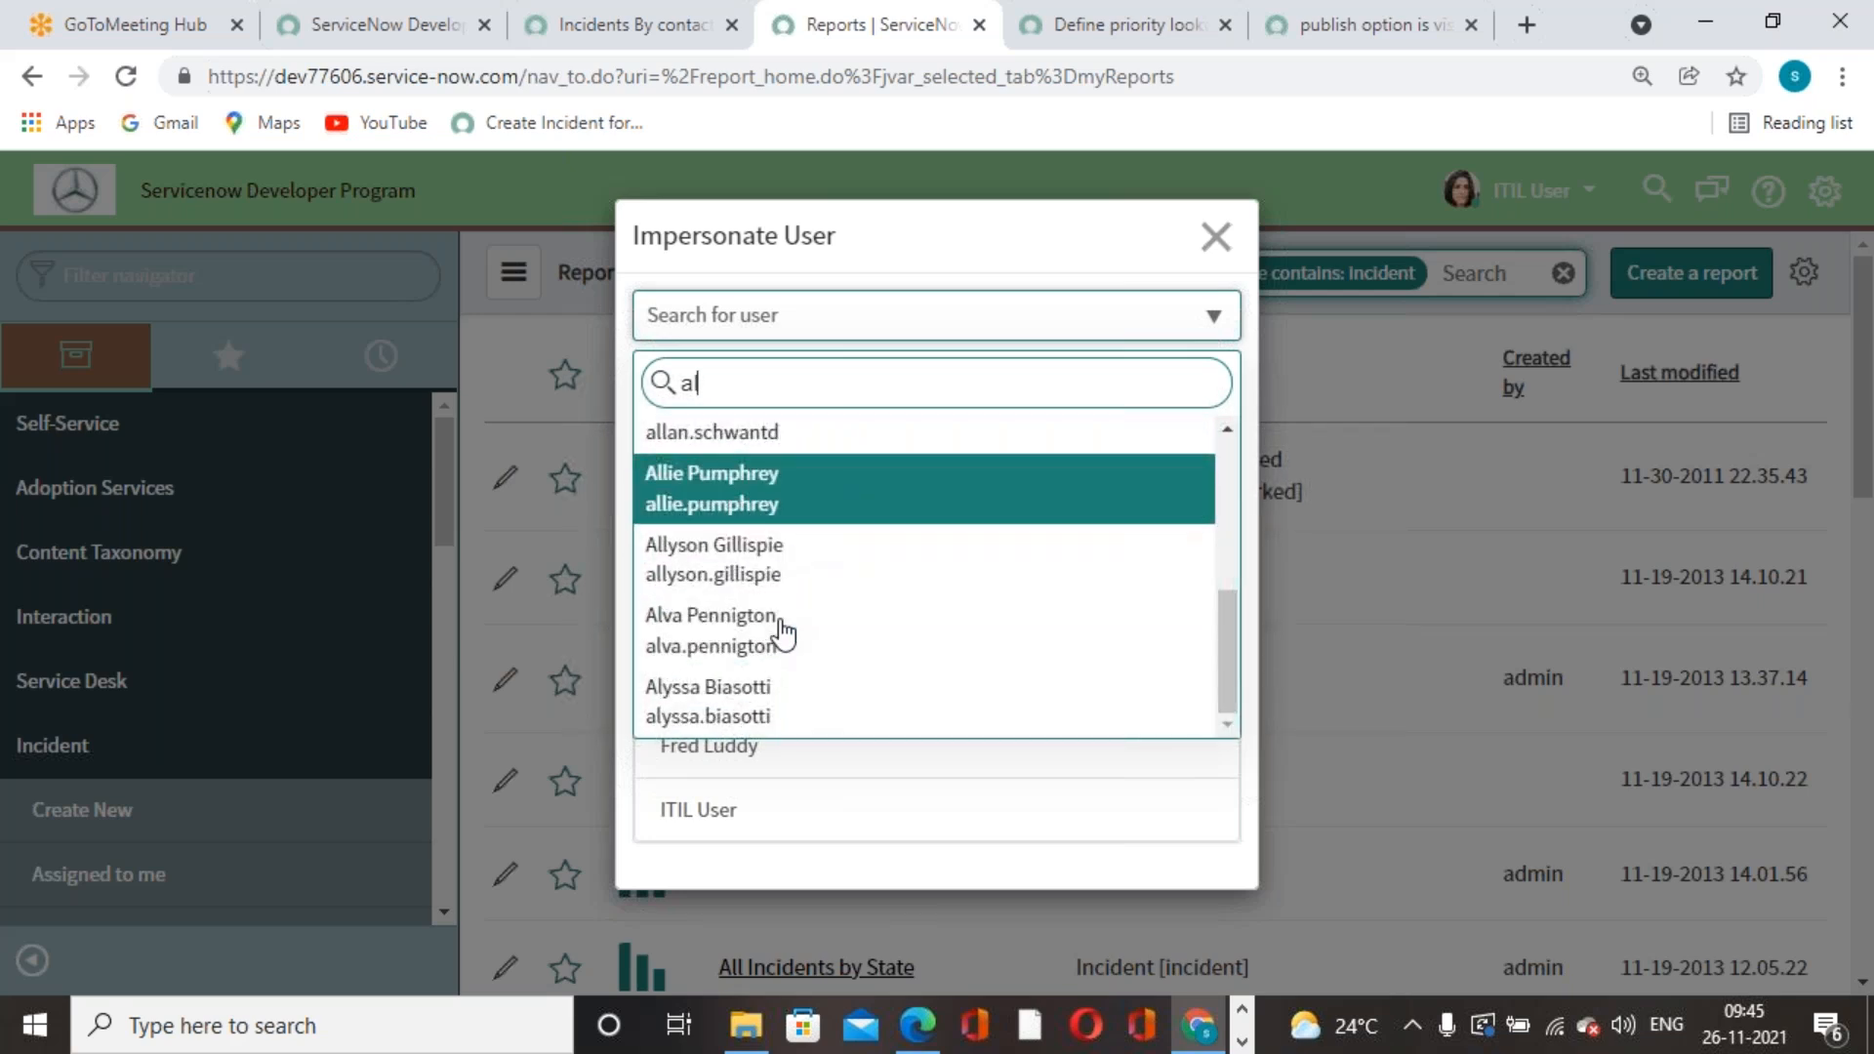
scroll(784, 635, up, 2)
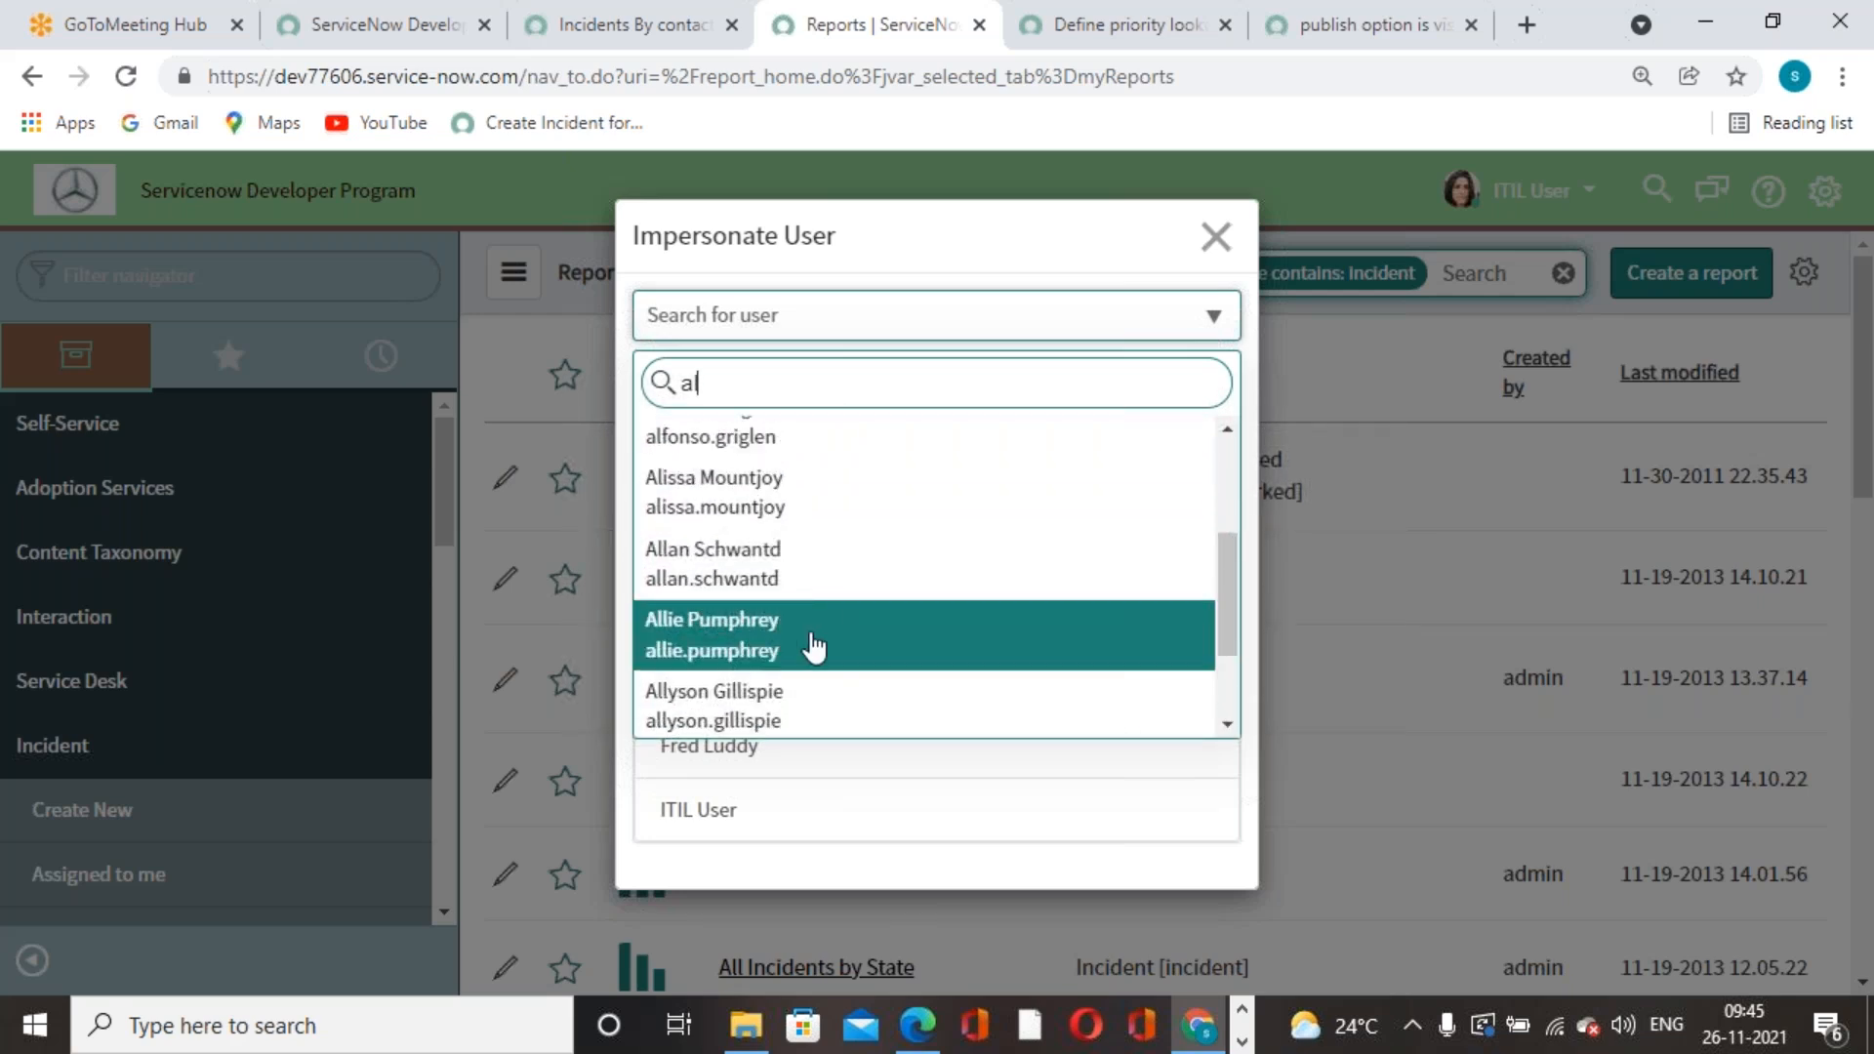
scroll(807, 644, down, 2)
scroll(805, 435, up, 5)
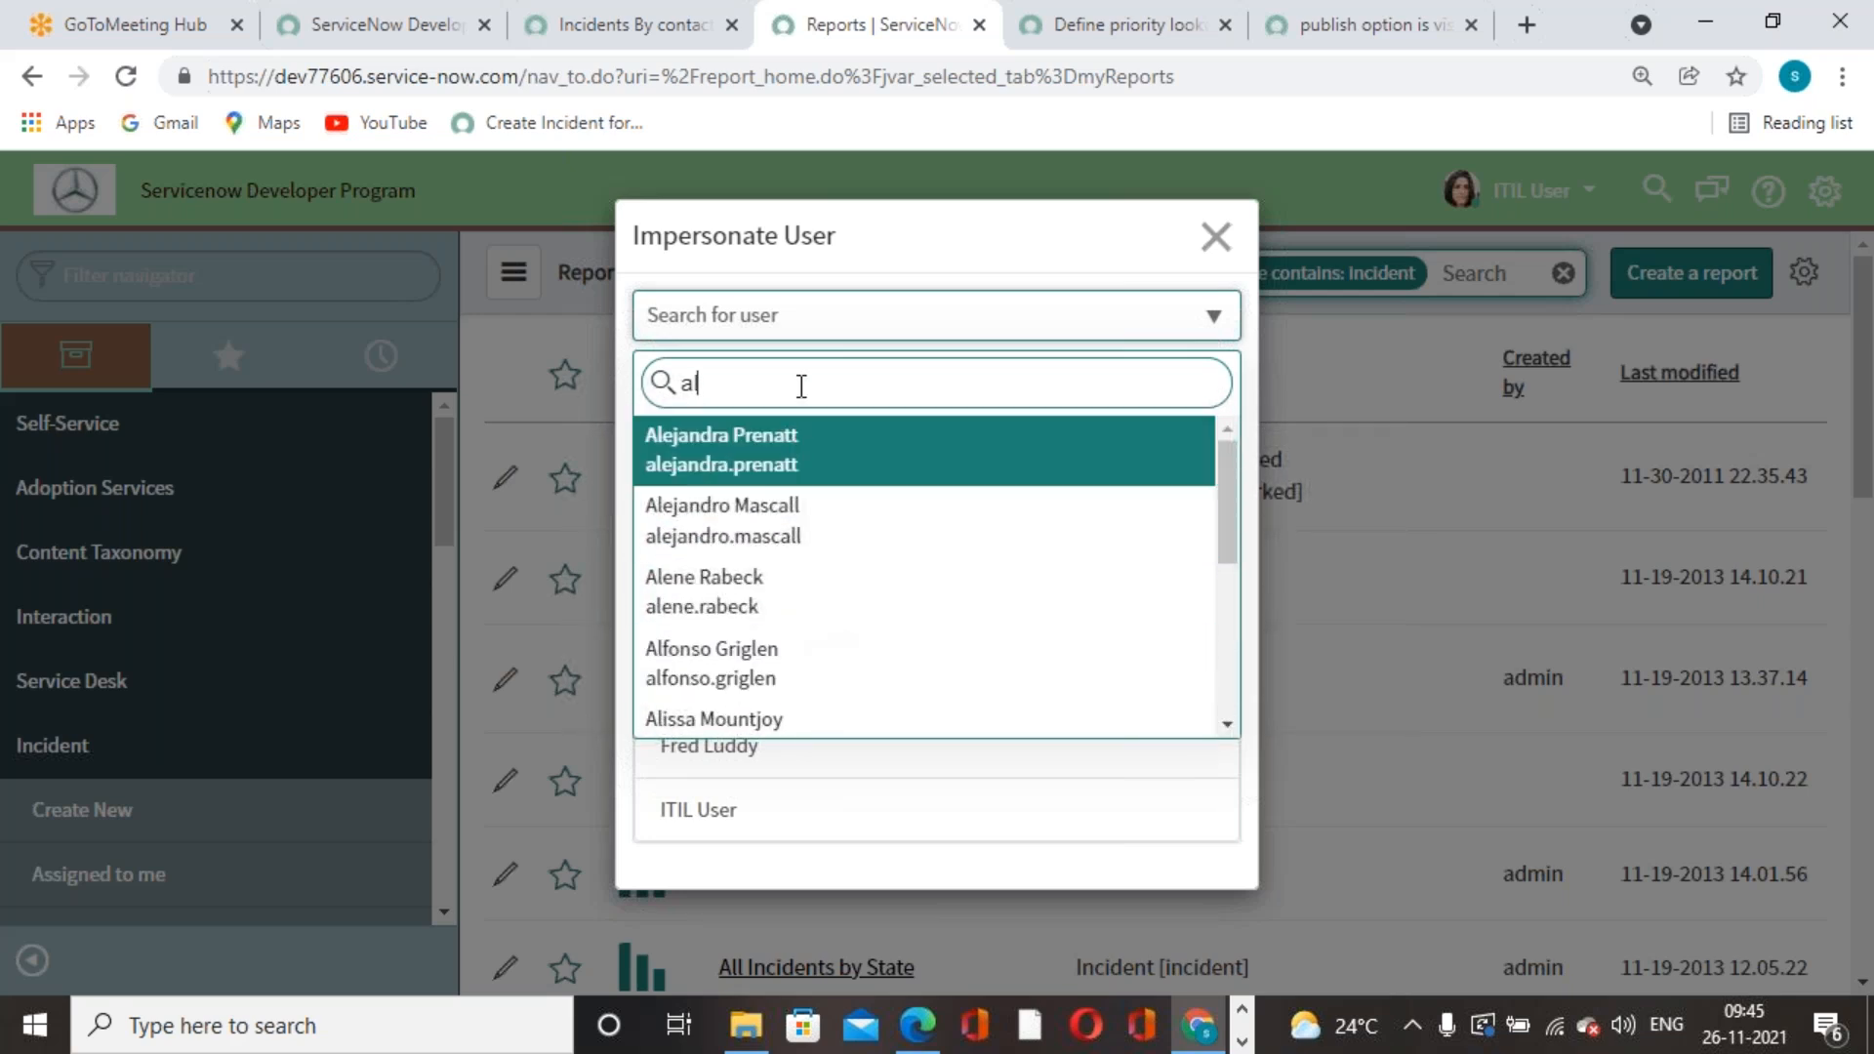
key(BackSpace)
key(BackSpace)
text(mot)
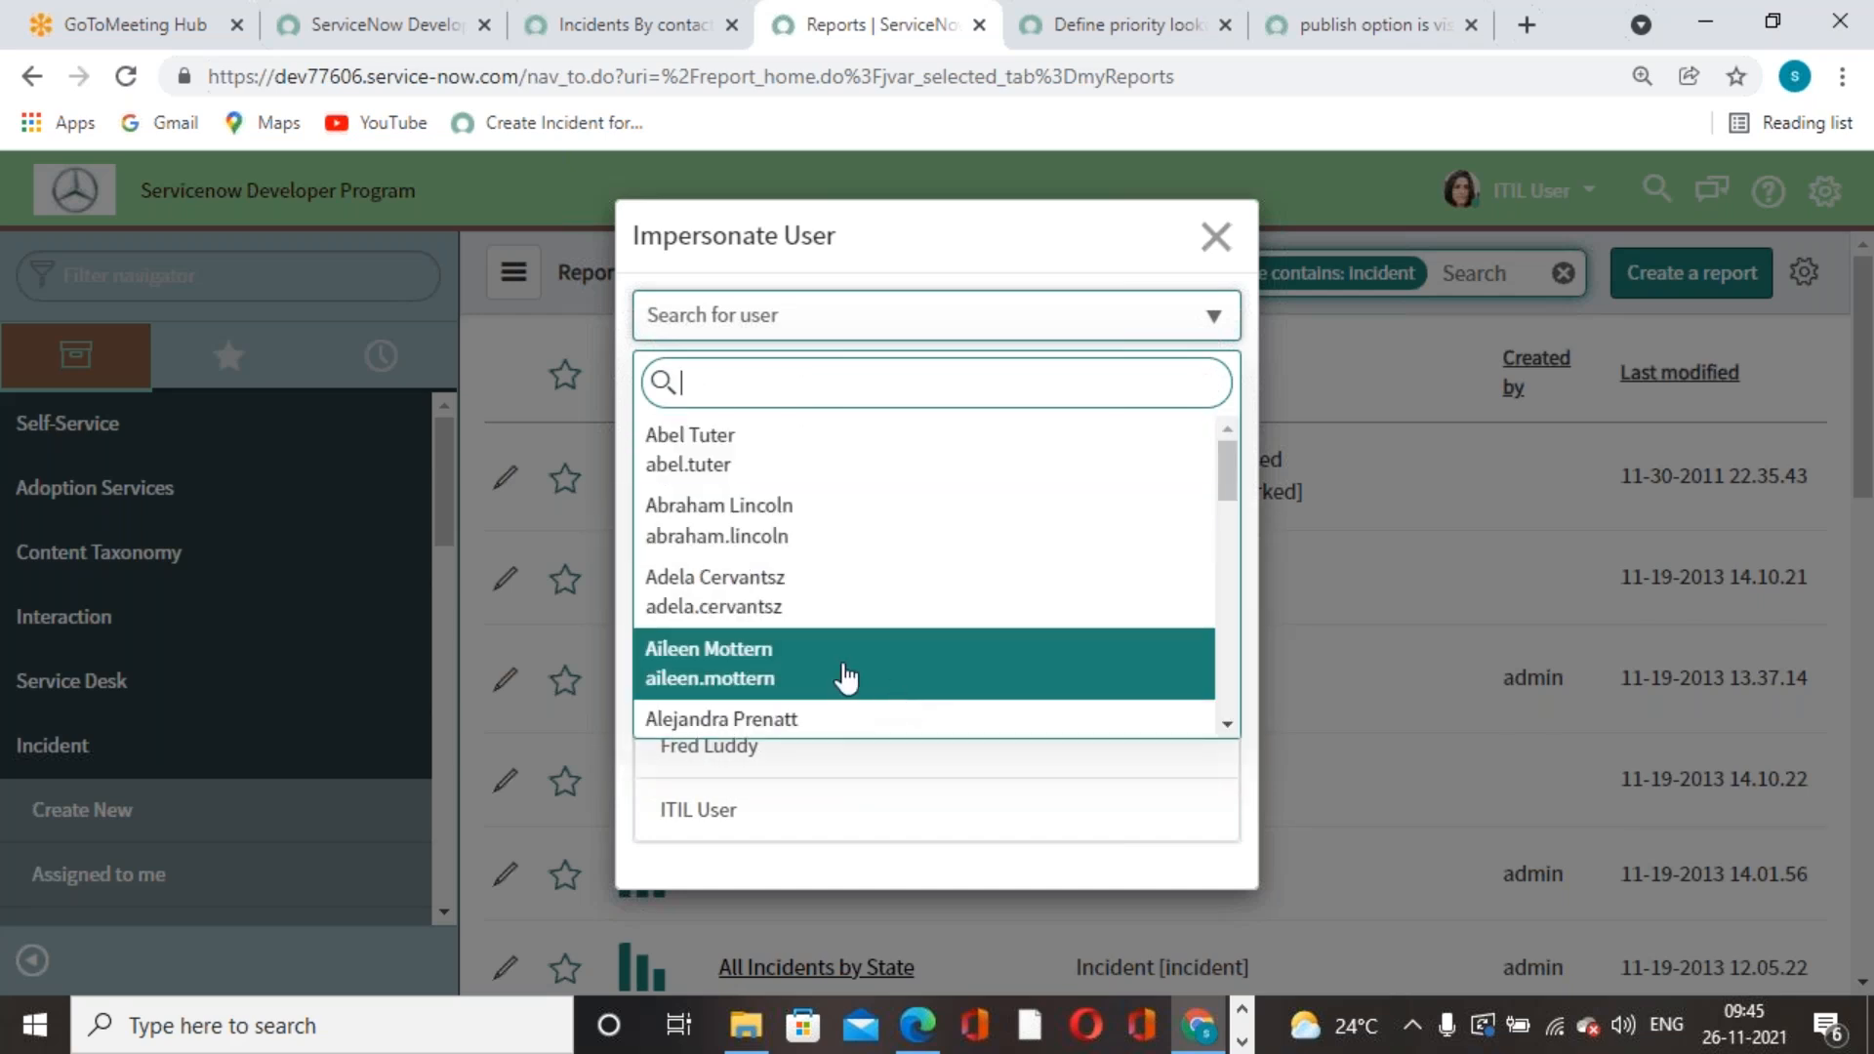
click(845, 671)
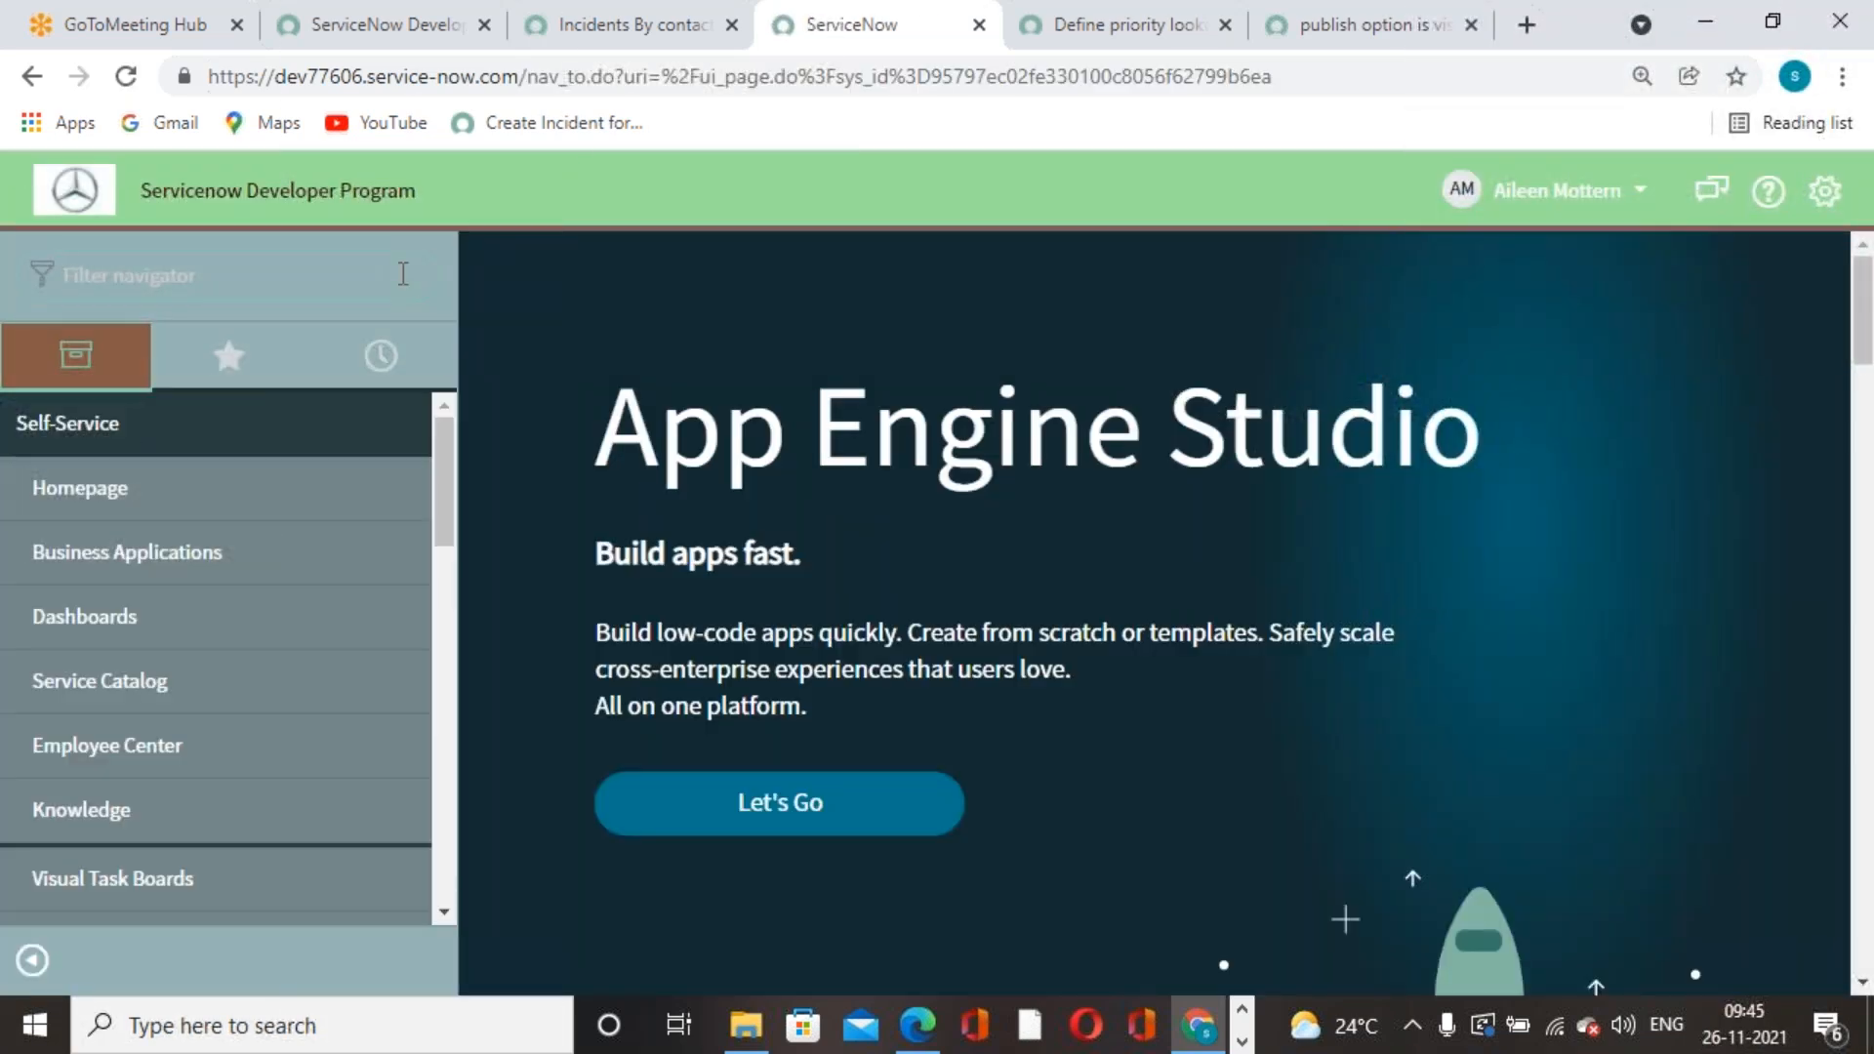
- Type 'report' in the Filter navigator, then clear the filter
text(report)
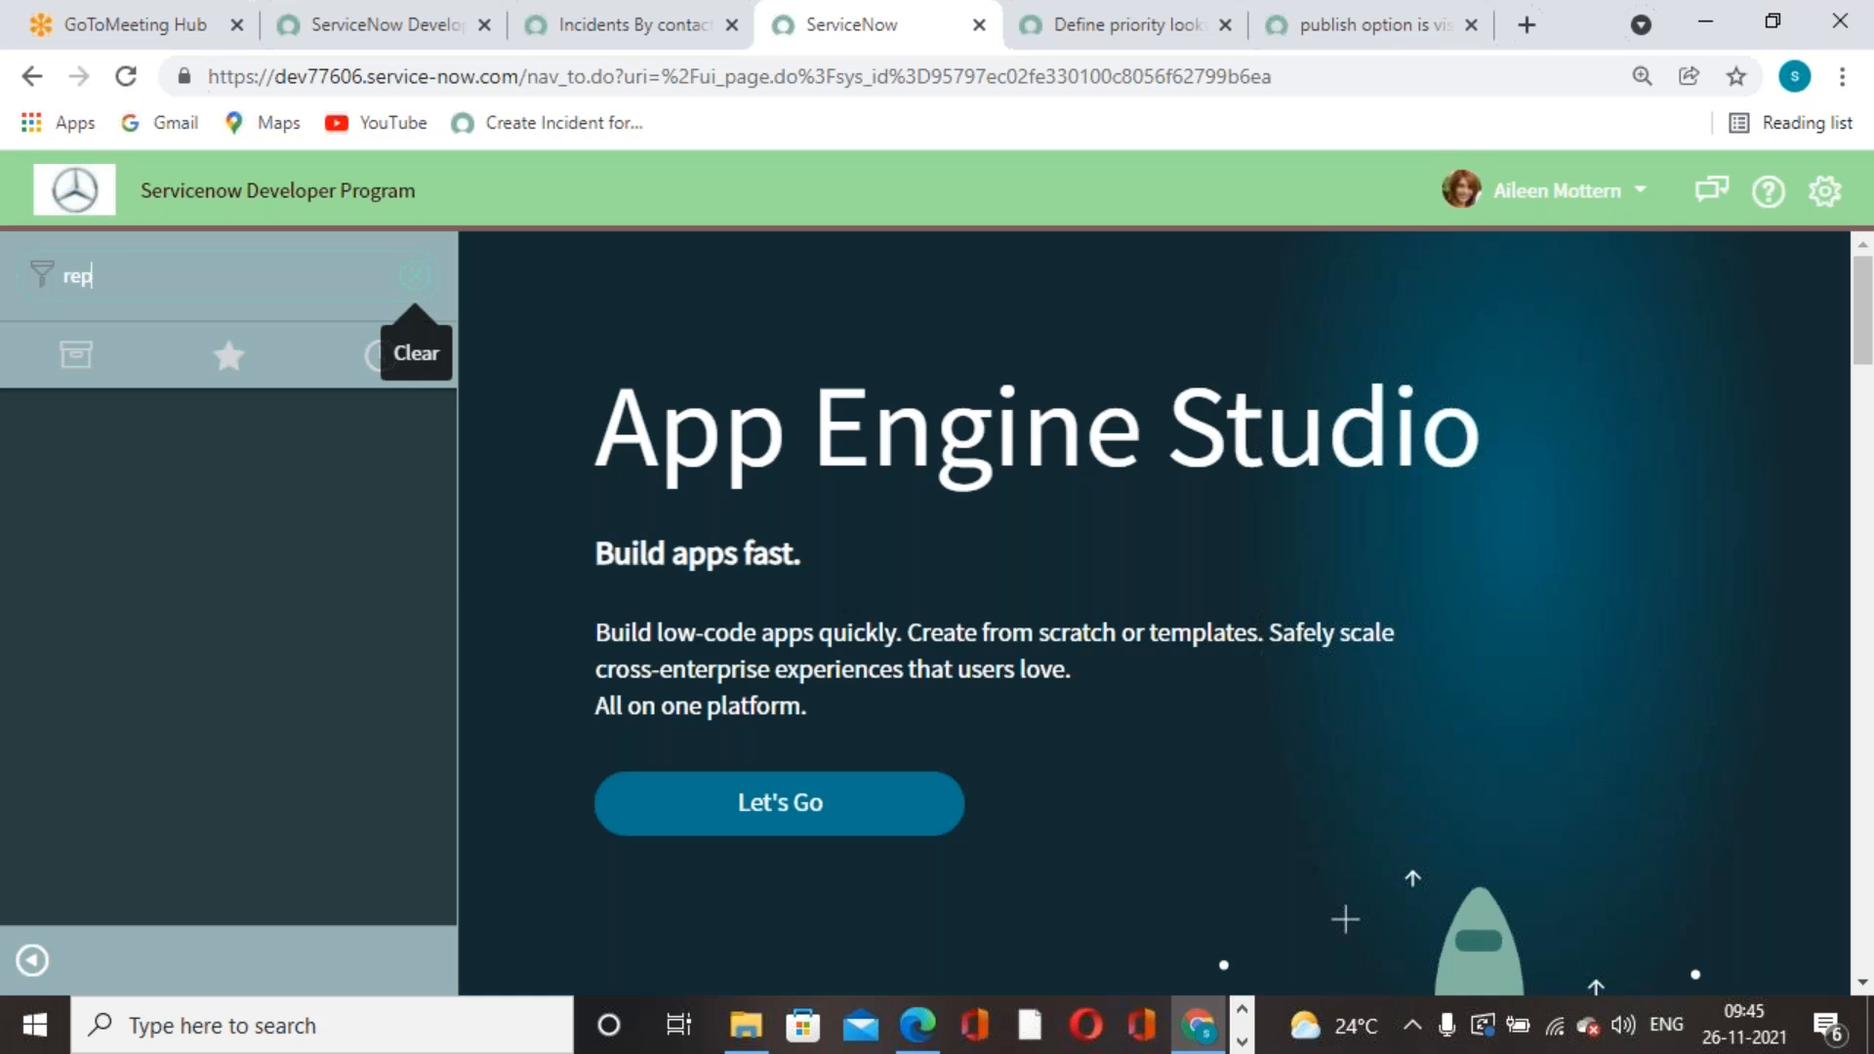
key(BackSpace)
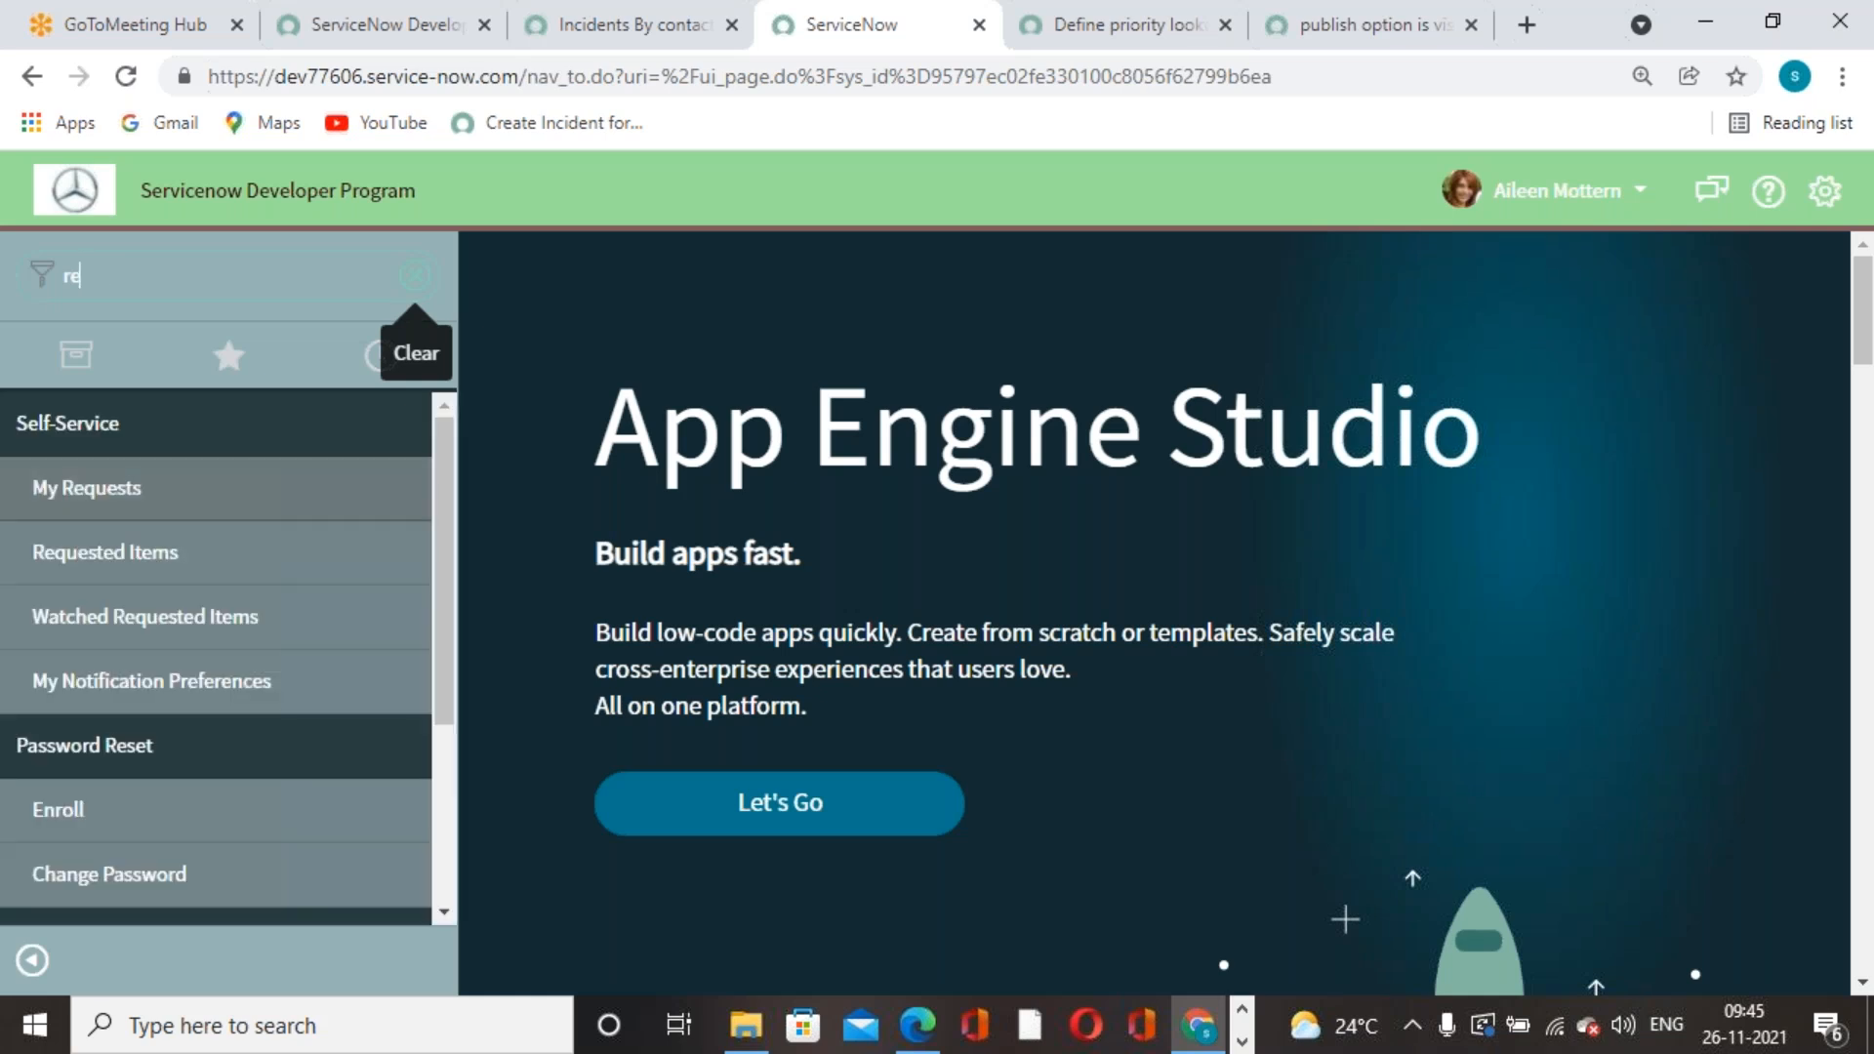
text(p)
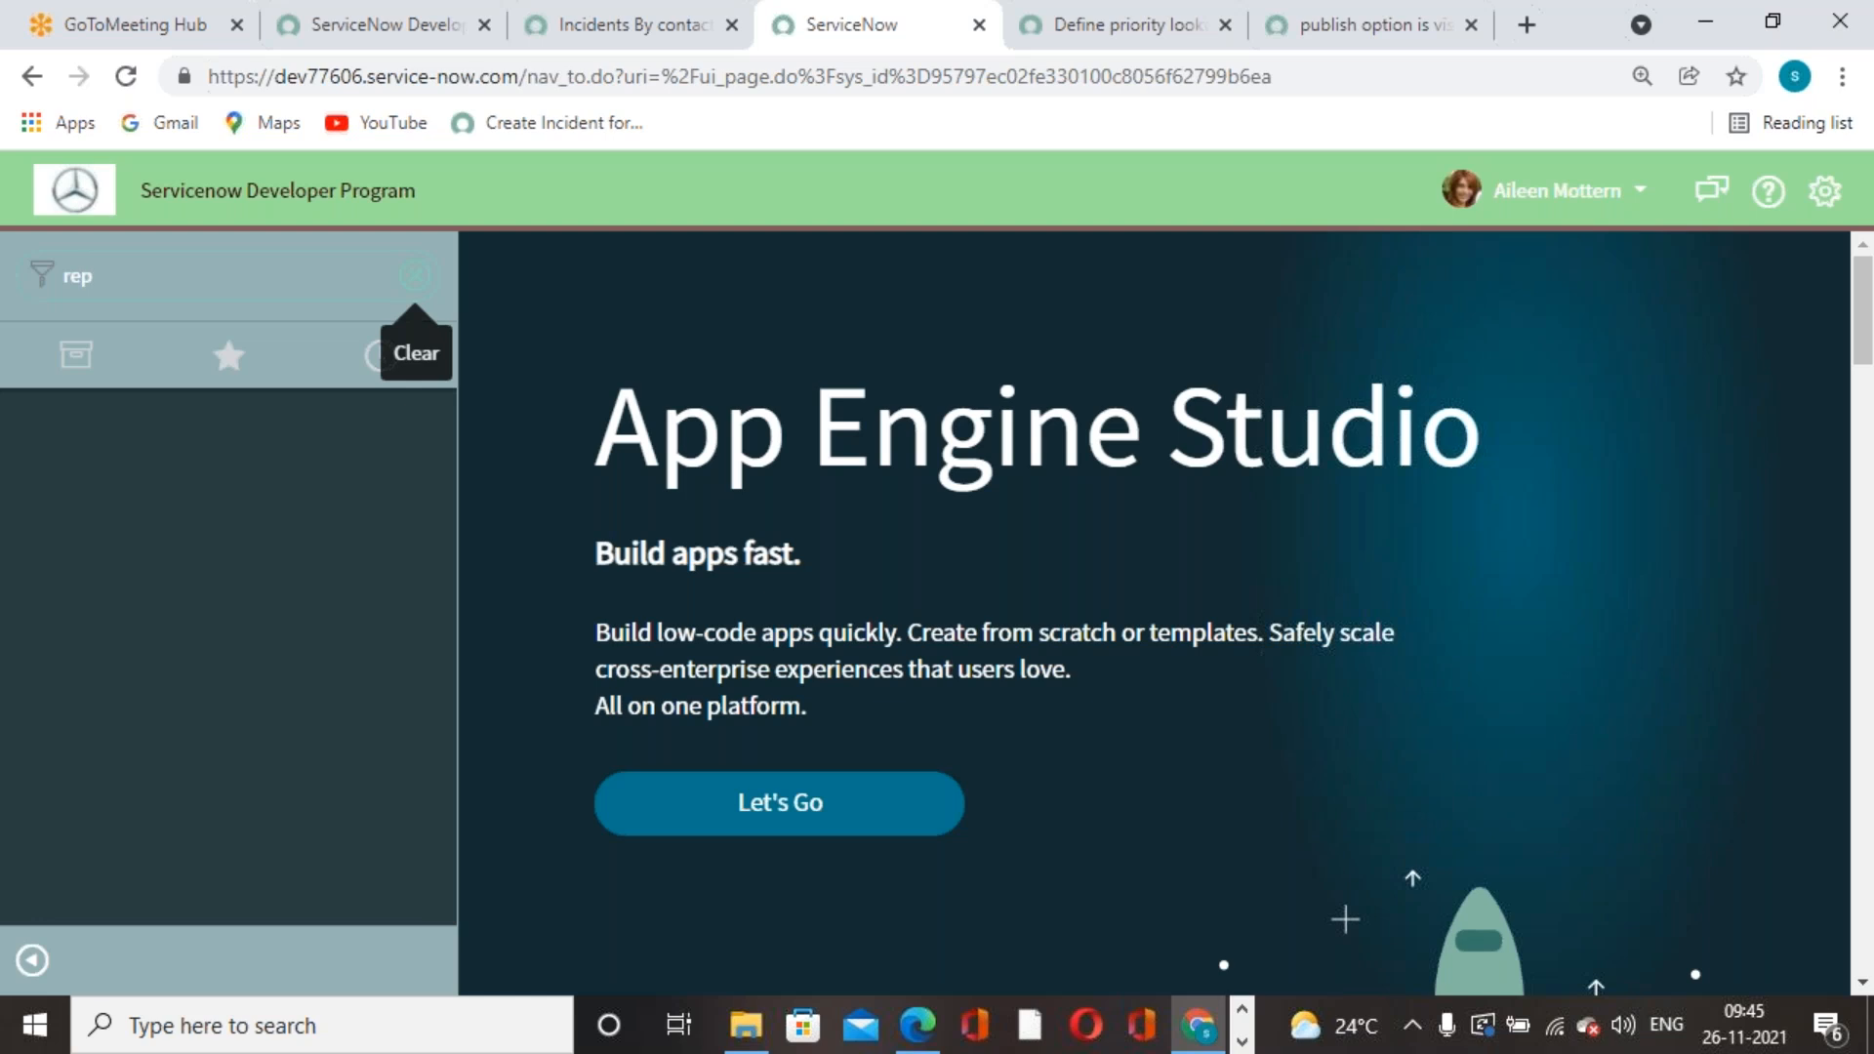
key(BackSpace)
scroll(126, 673, down, 4)
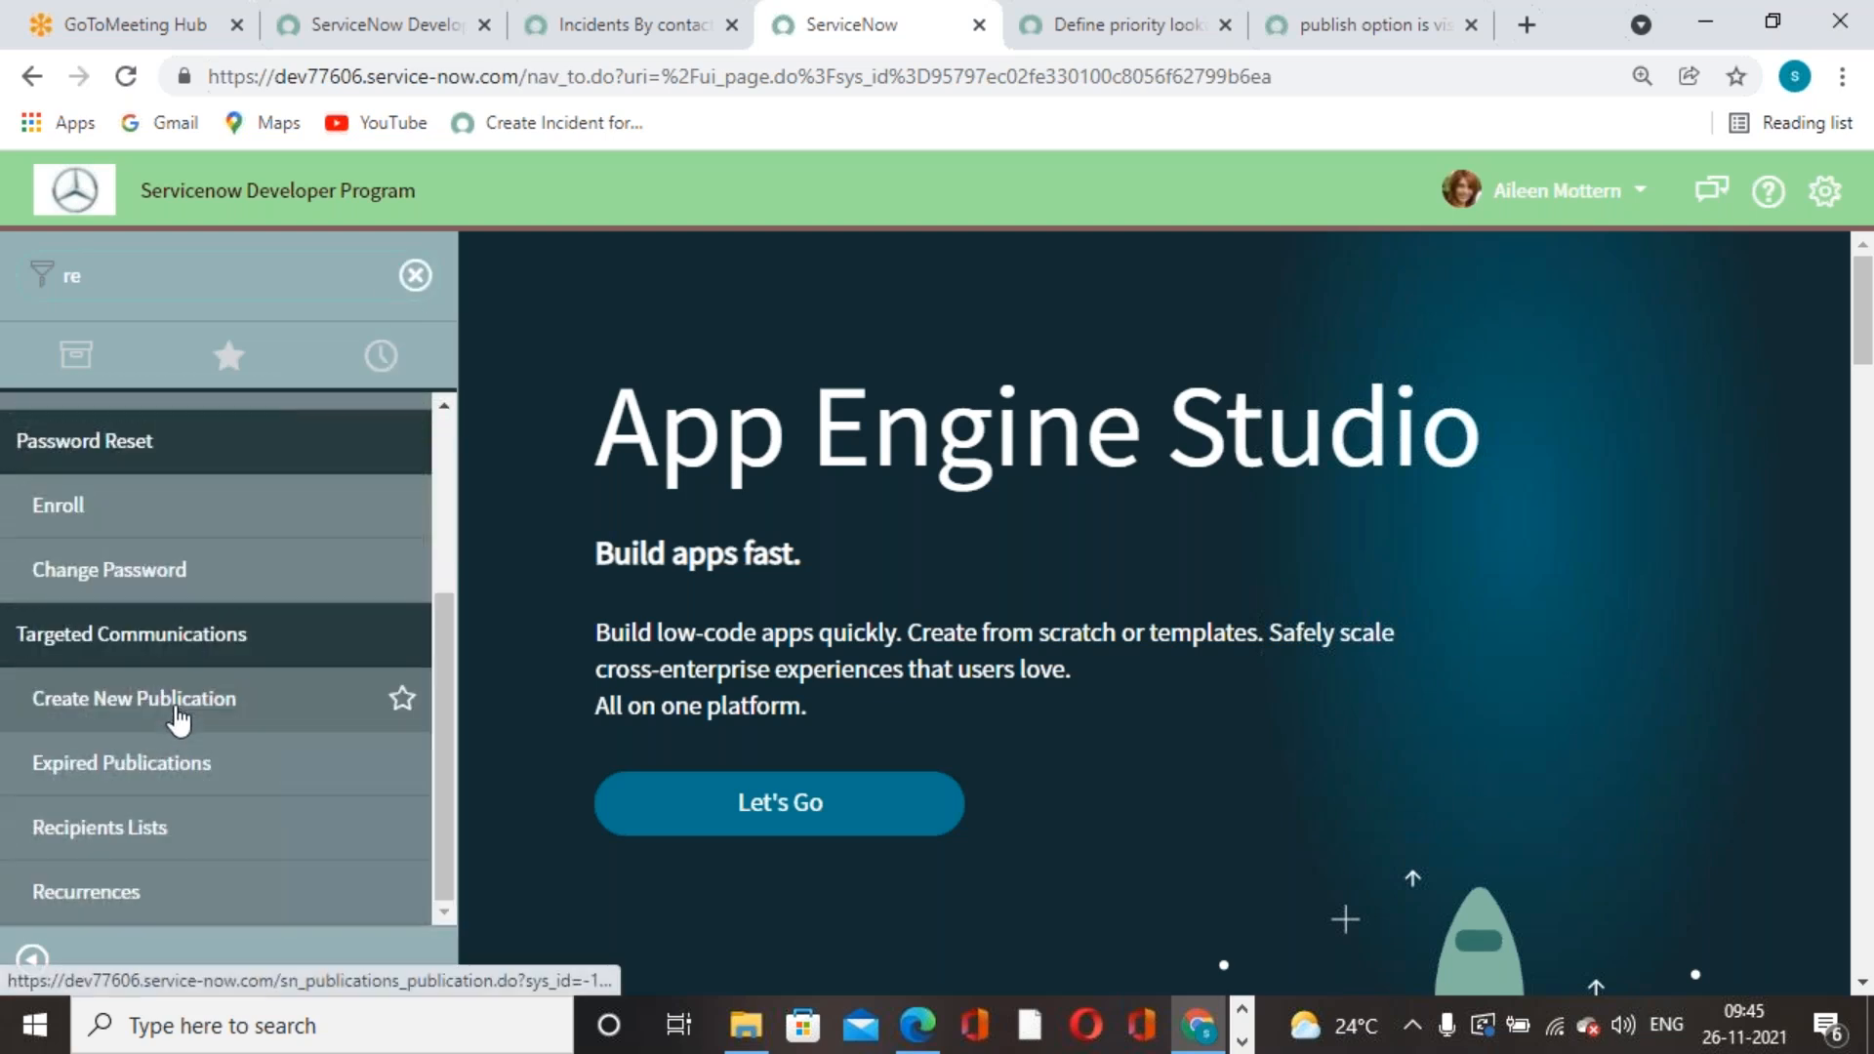
scroll(175, 718, up, 4)
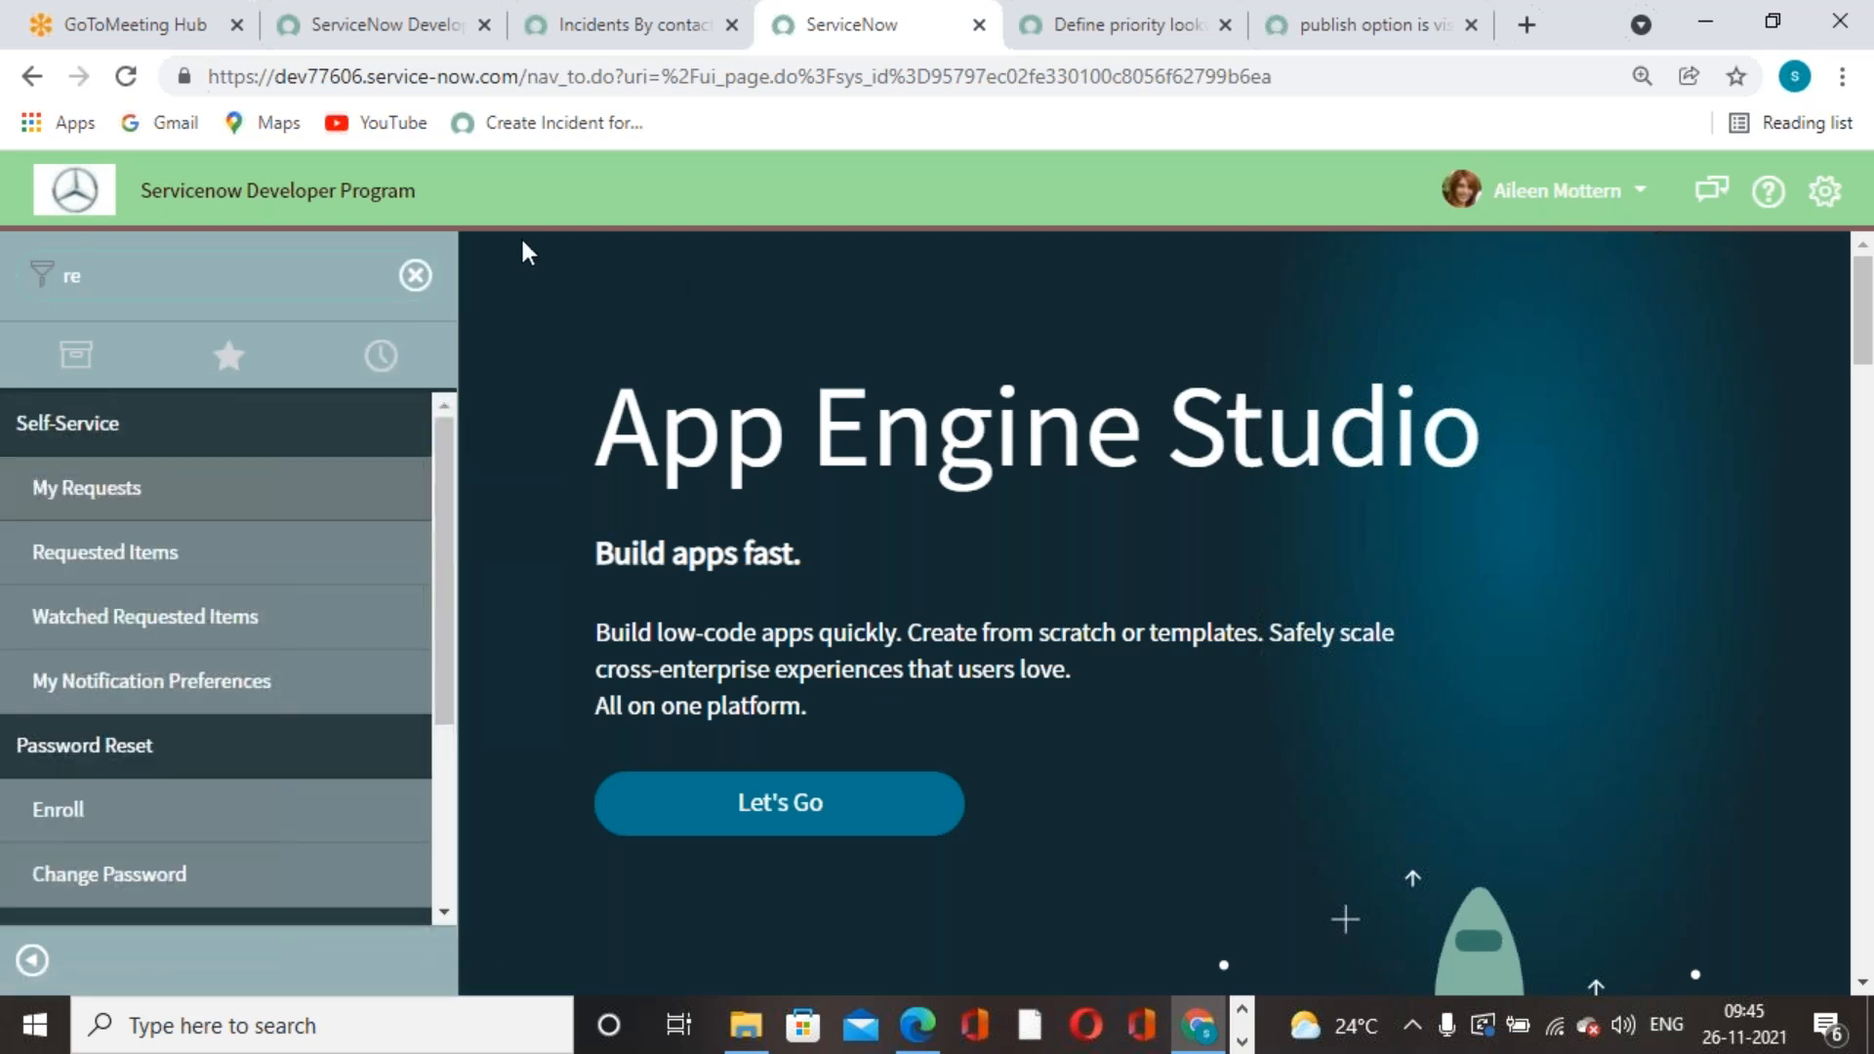
click(414, 275)
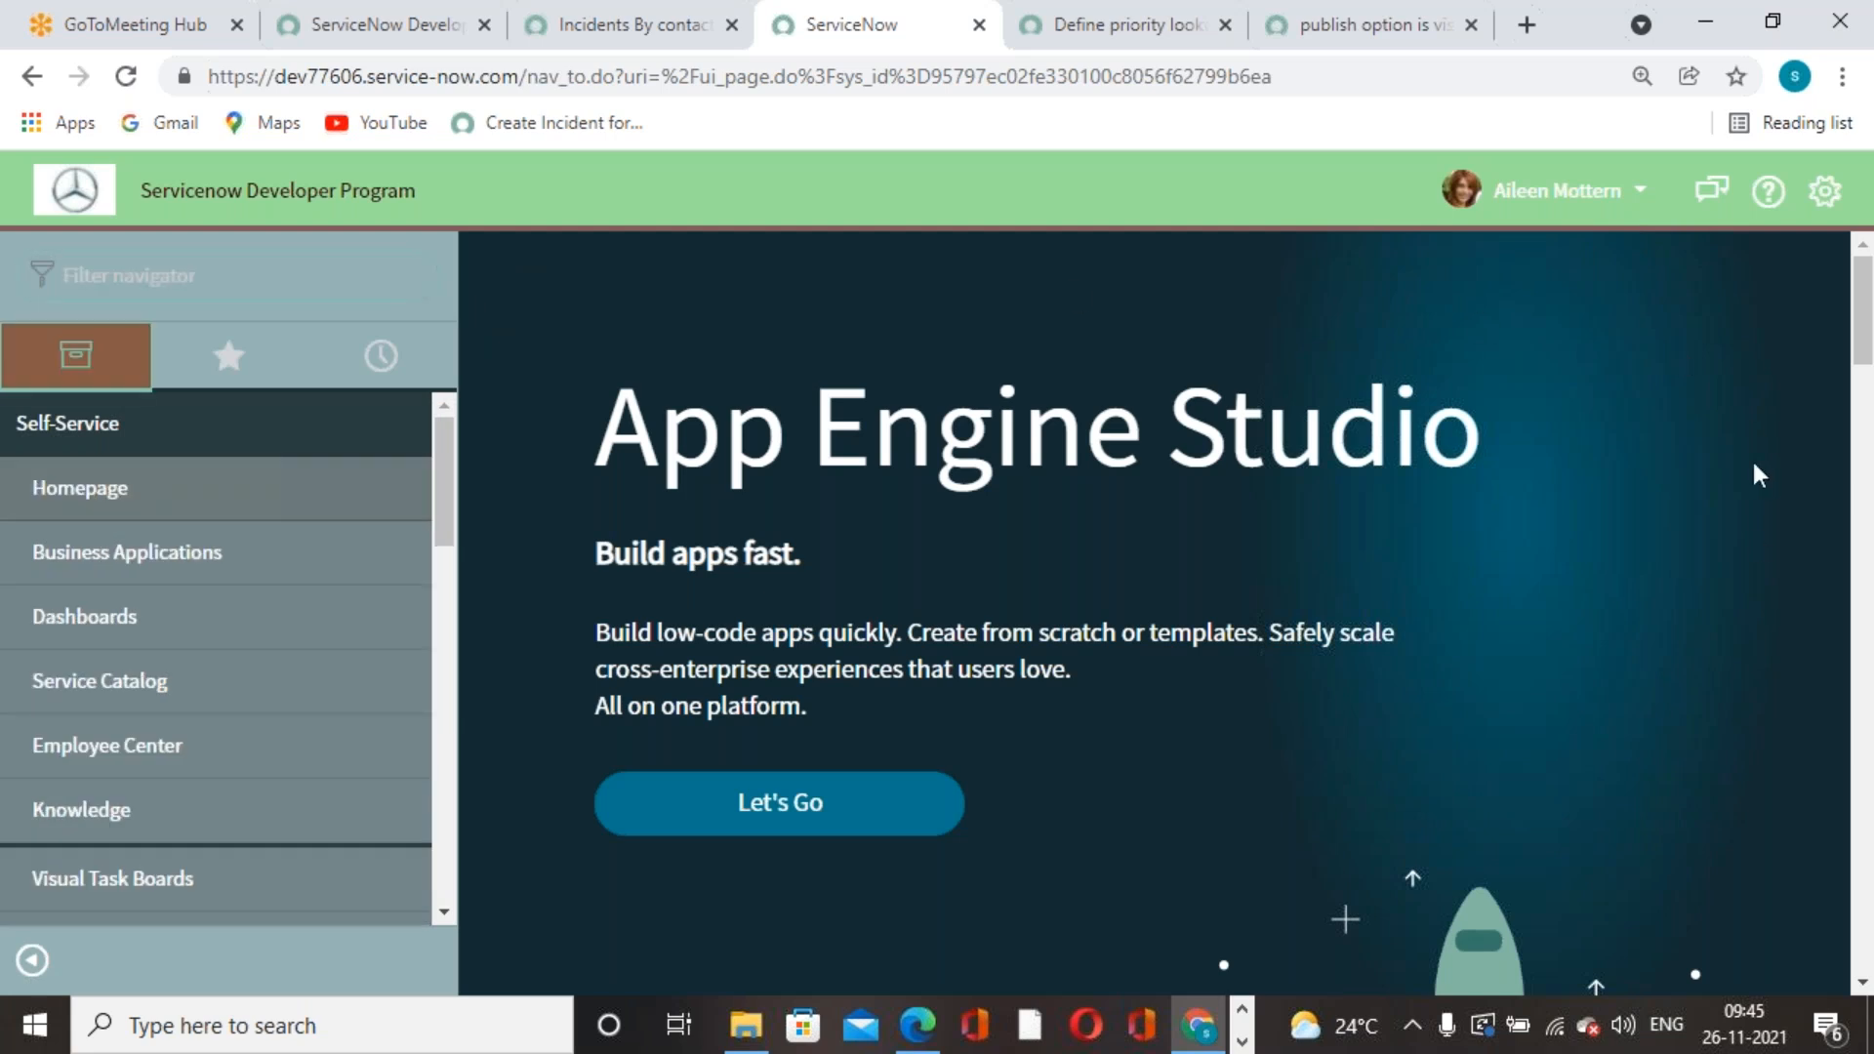
- Switch impersonation back to the System Administrator account
click(1586, 195)
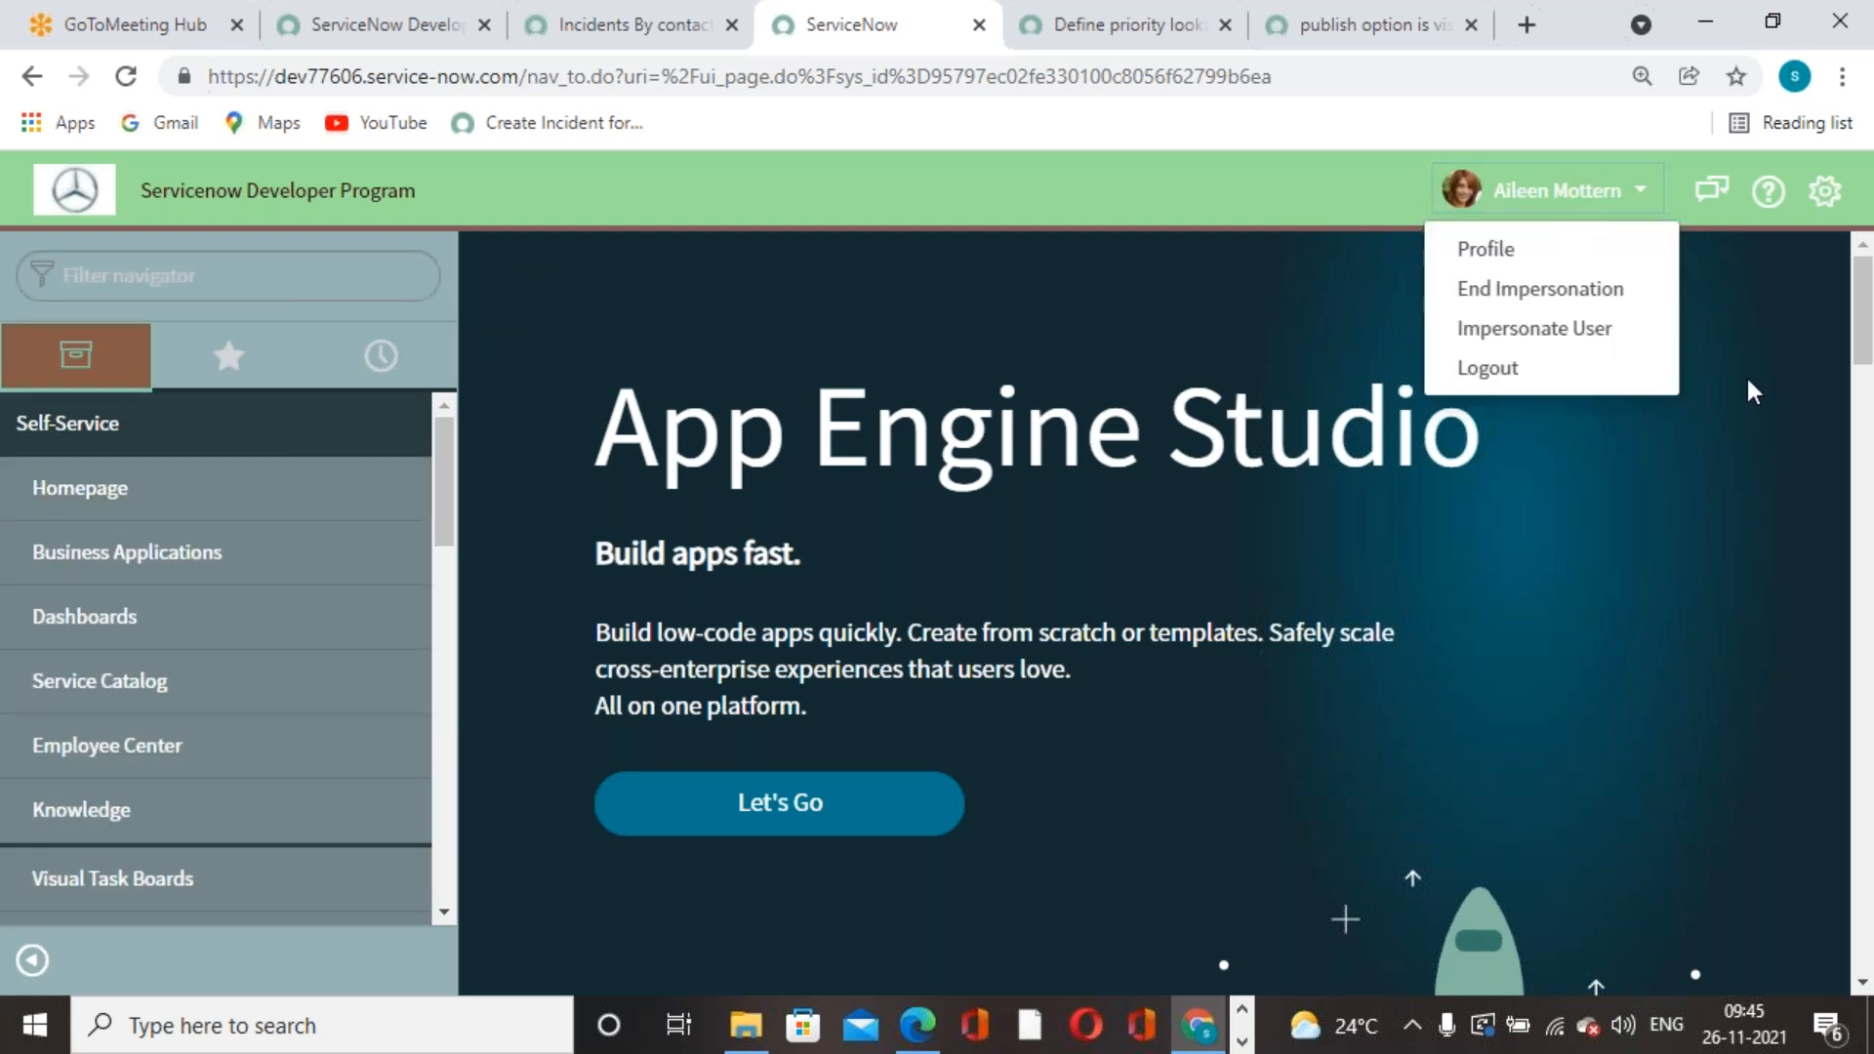
click(1571, 334)
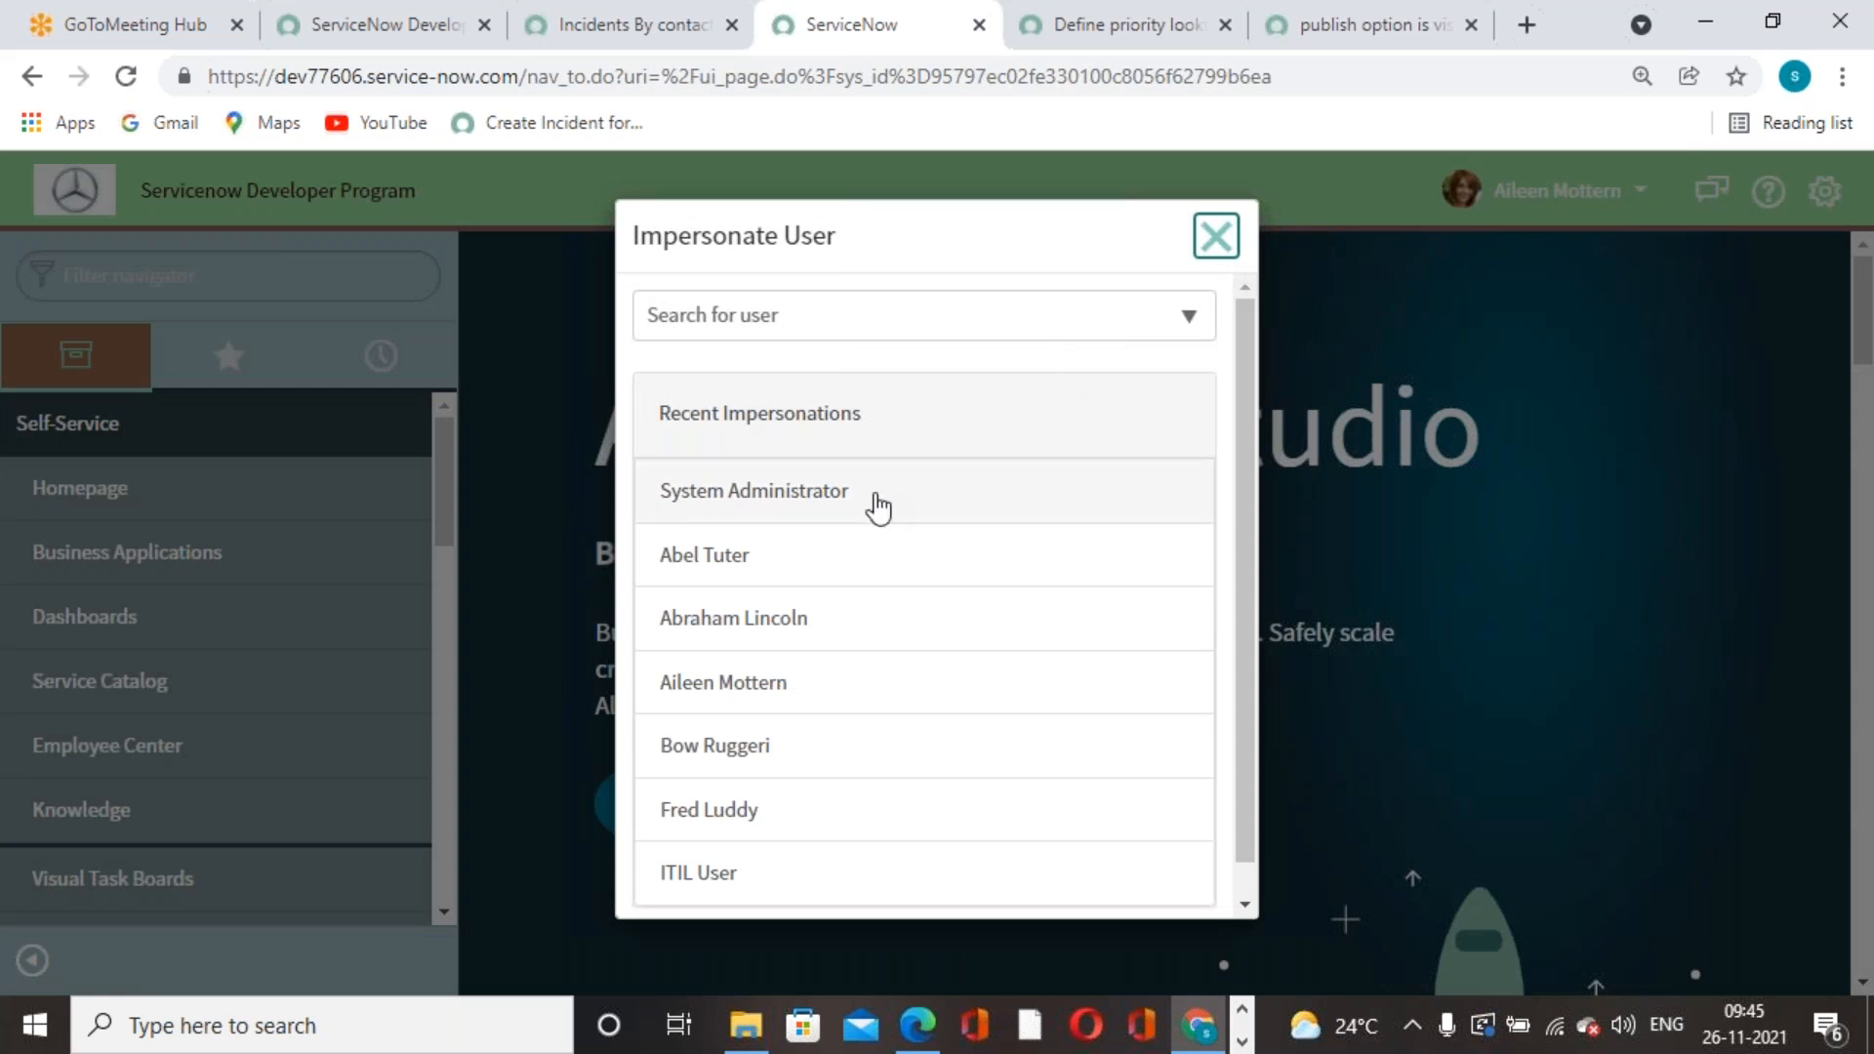
click(1012, 509)
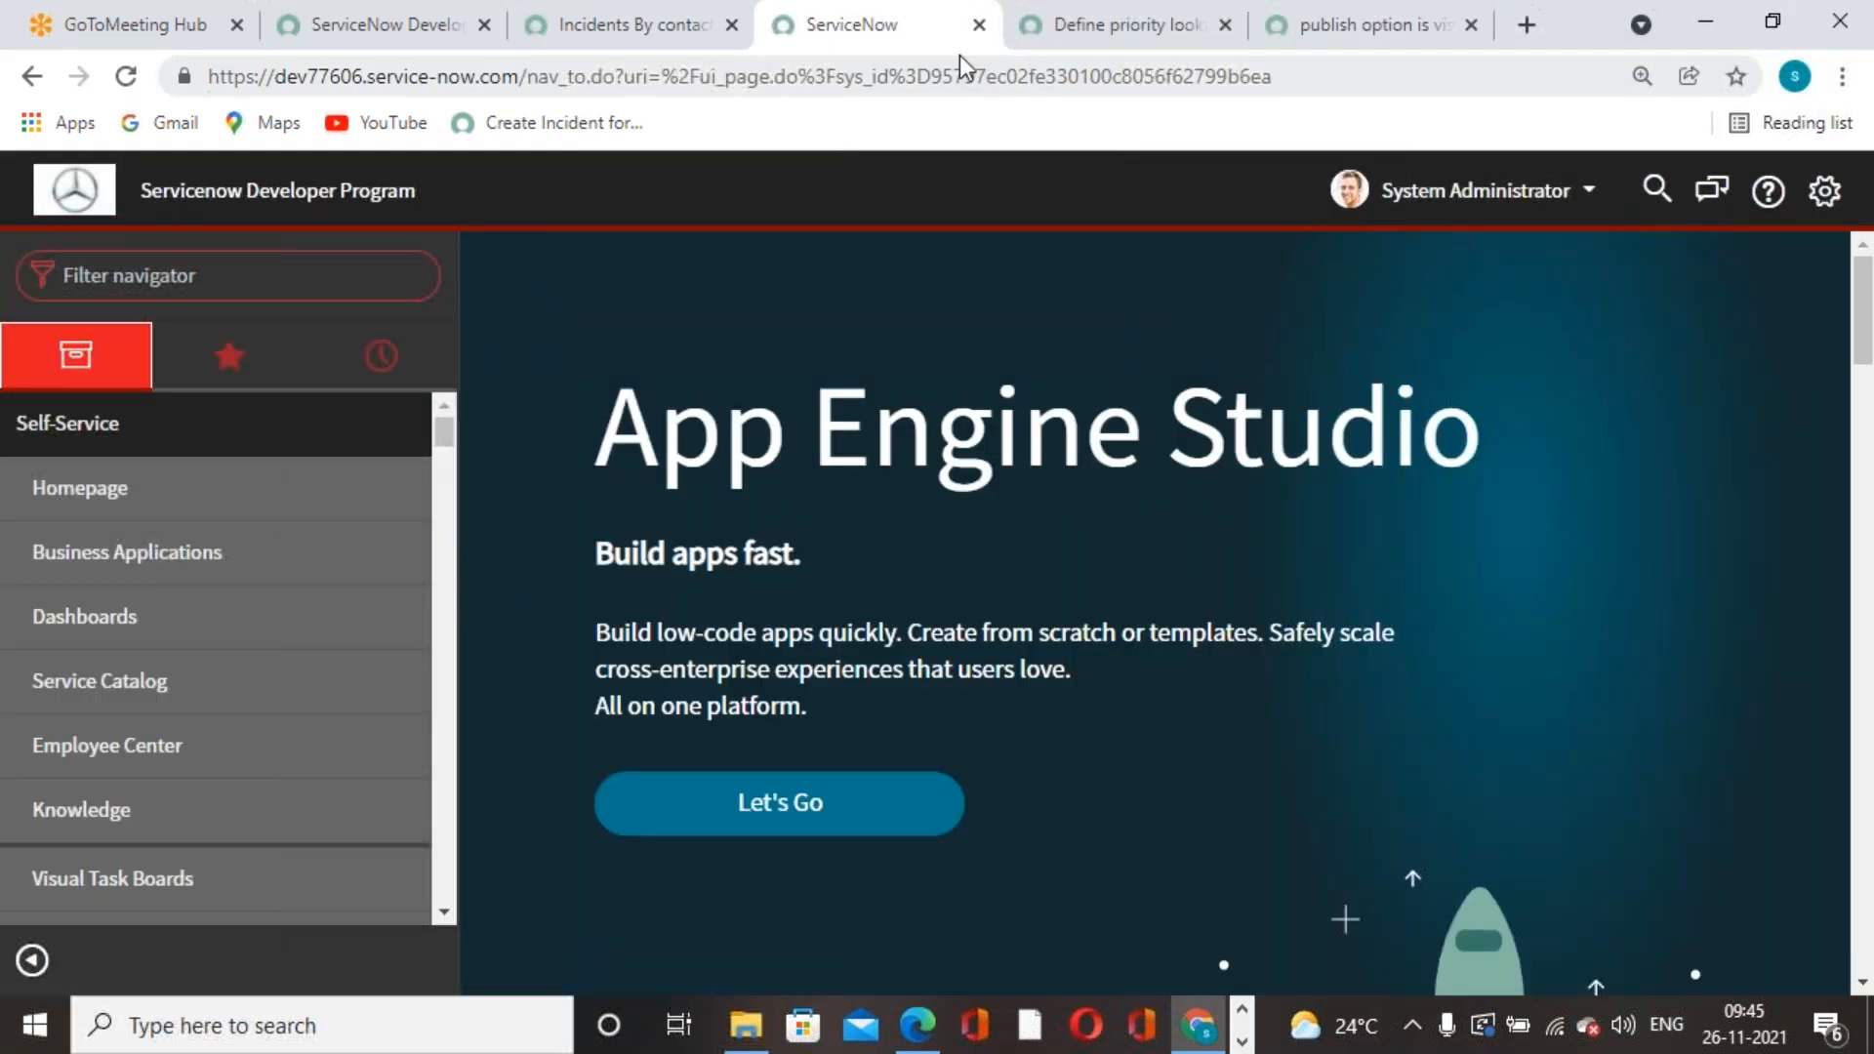
- Go back to the Incidents By contact type report and open its sharing settings
click(660, 43)
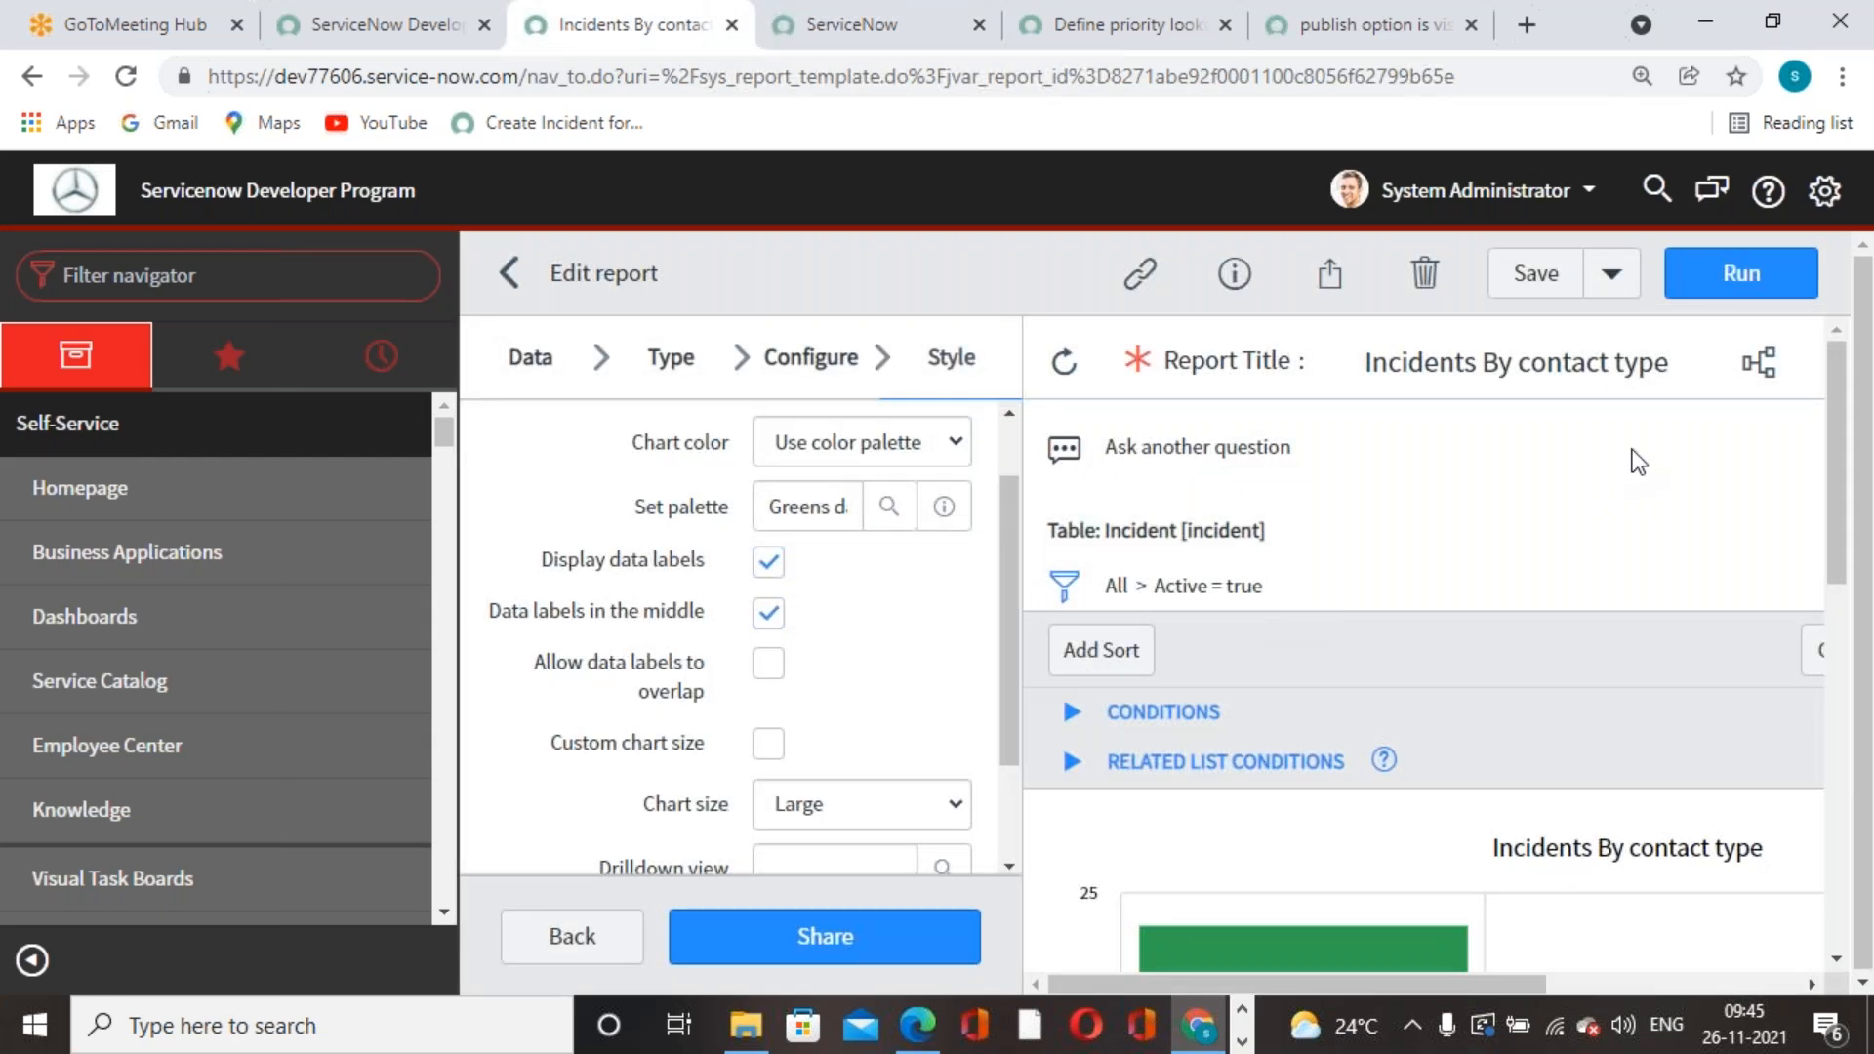
scroll(1603, 598, down, 5)
scroll(1600, 601, up, 5)
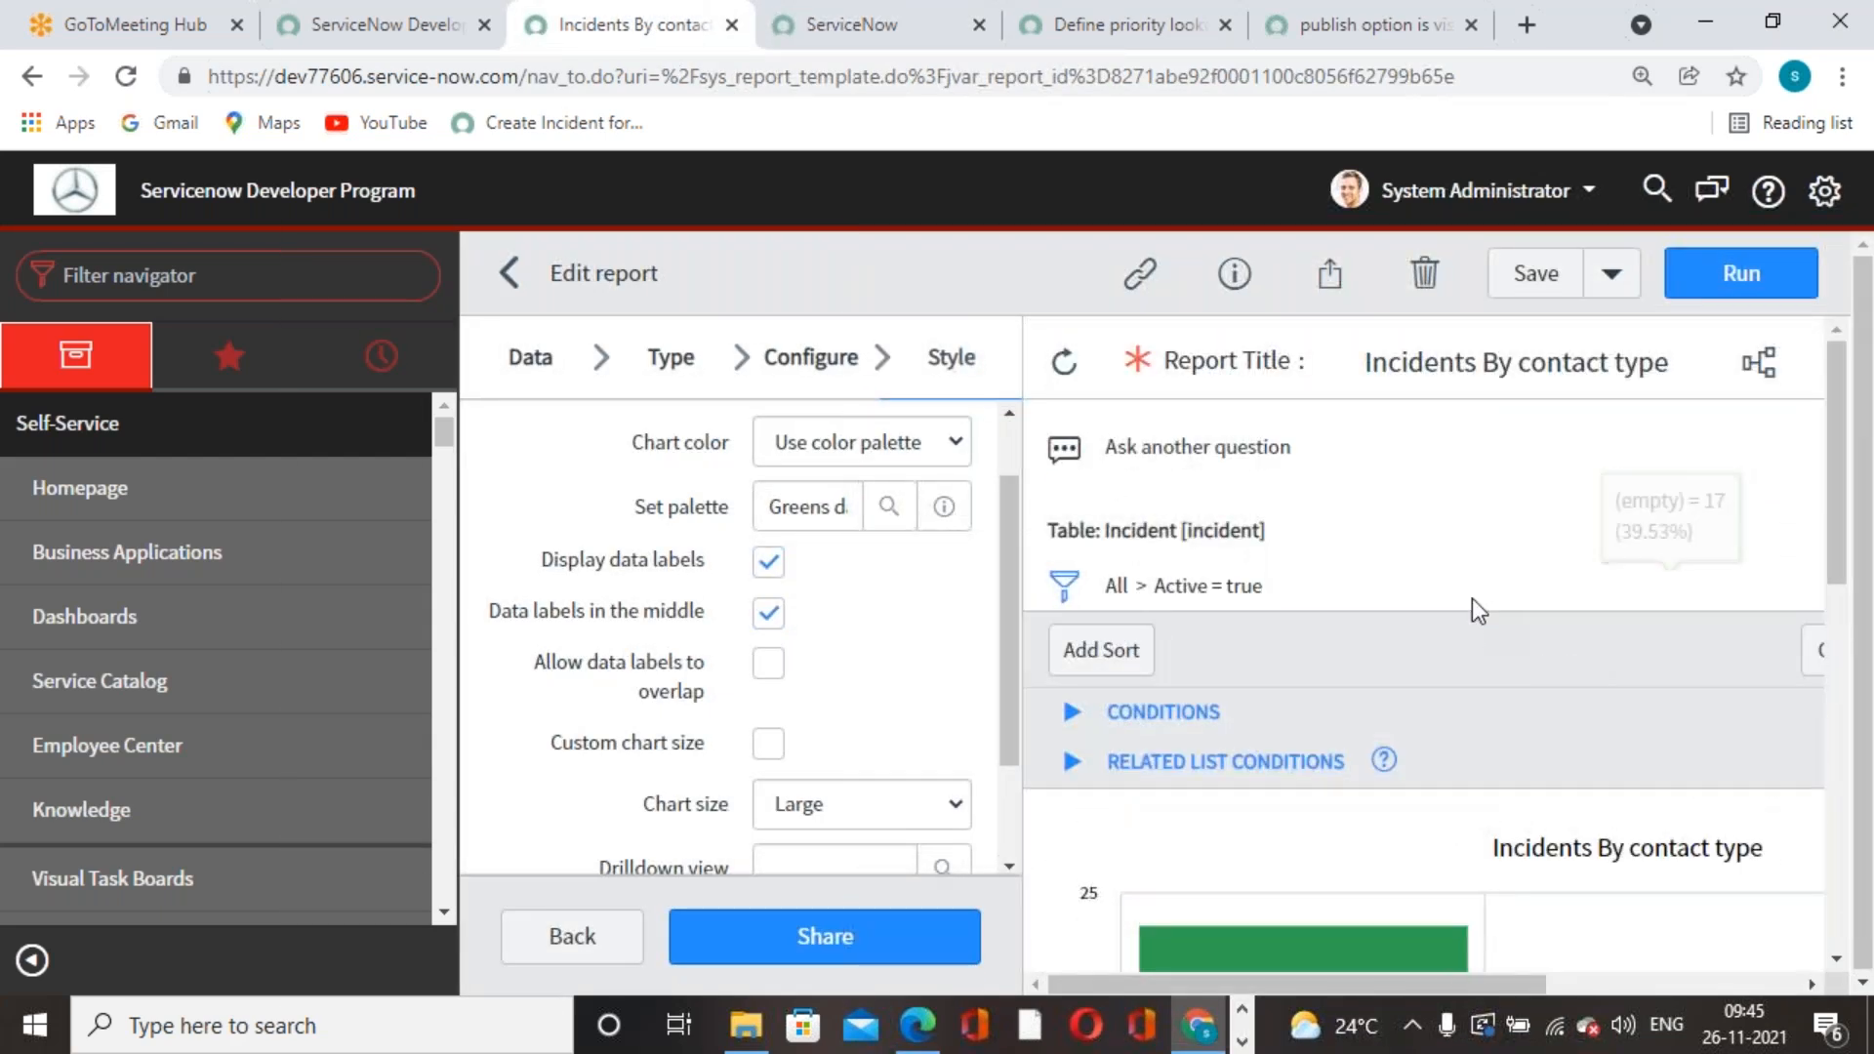
scroll(1454, 548, down, 8)
scroll(1454, 548, up, 8)
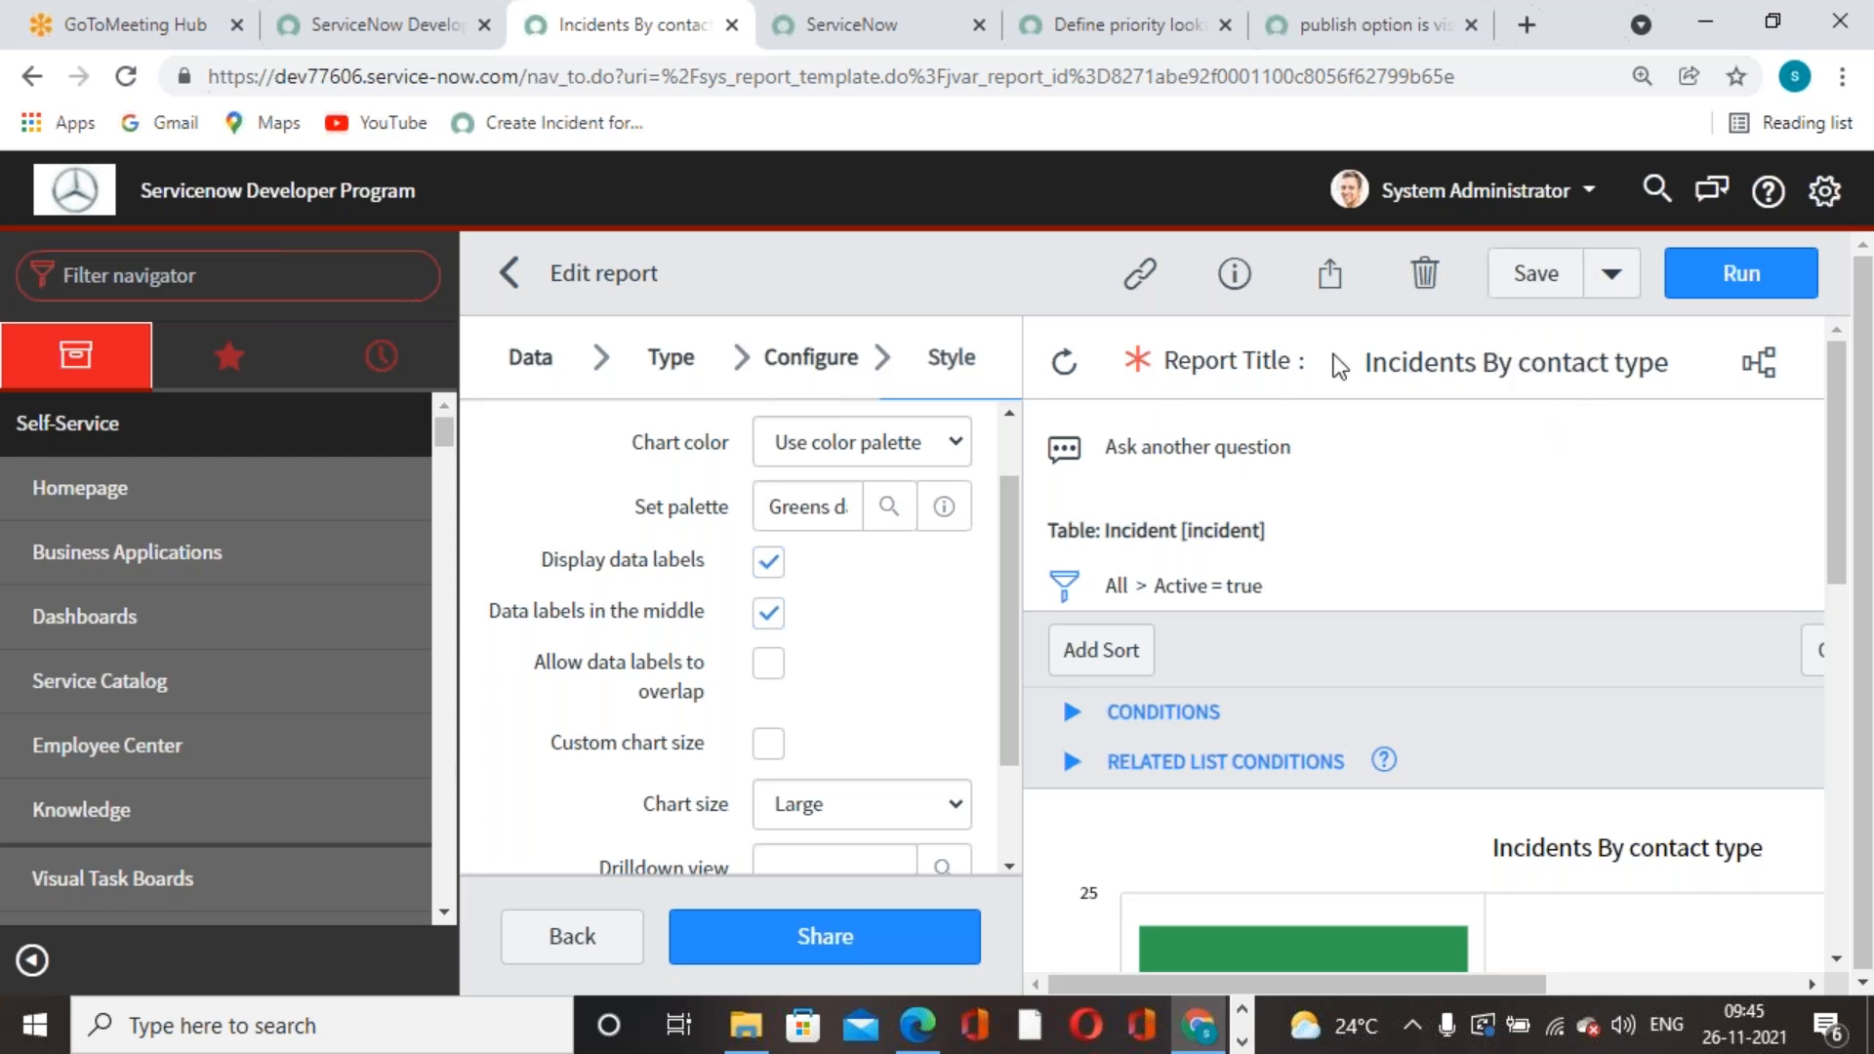
click(1329, 275)
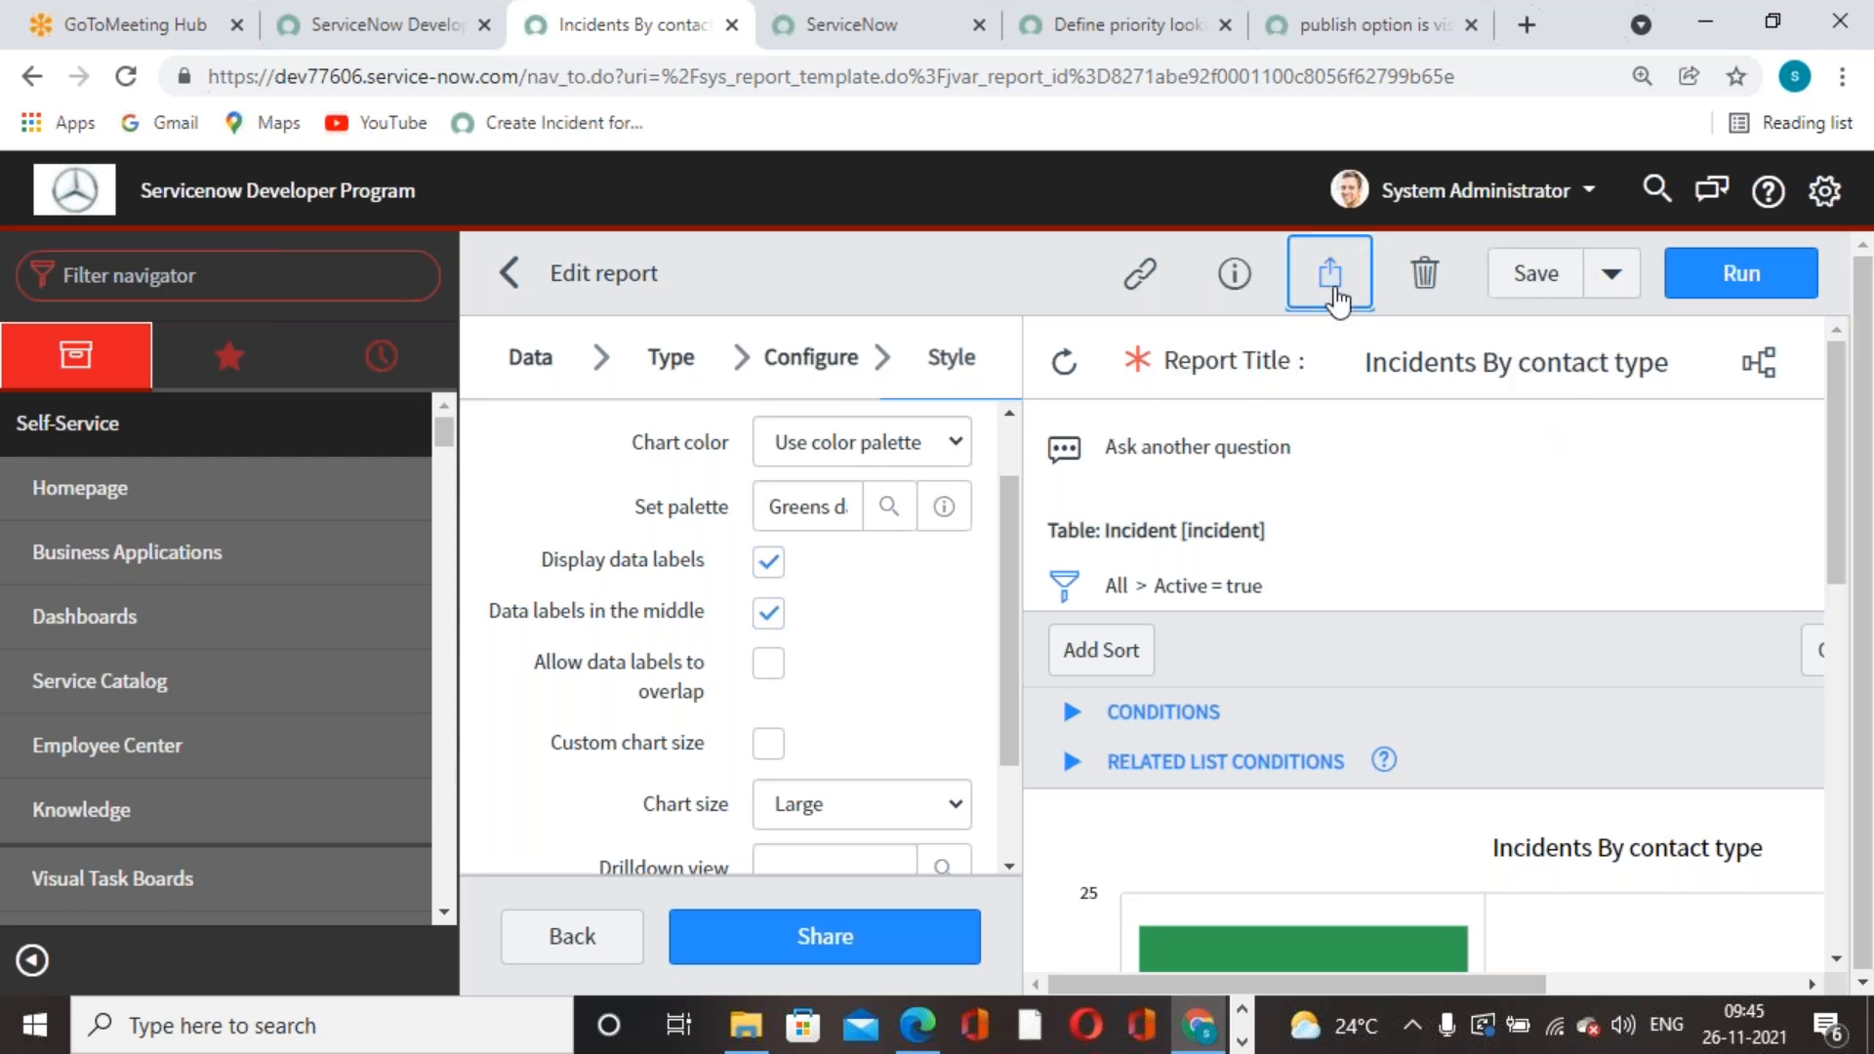
click(1445, 444)
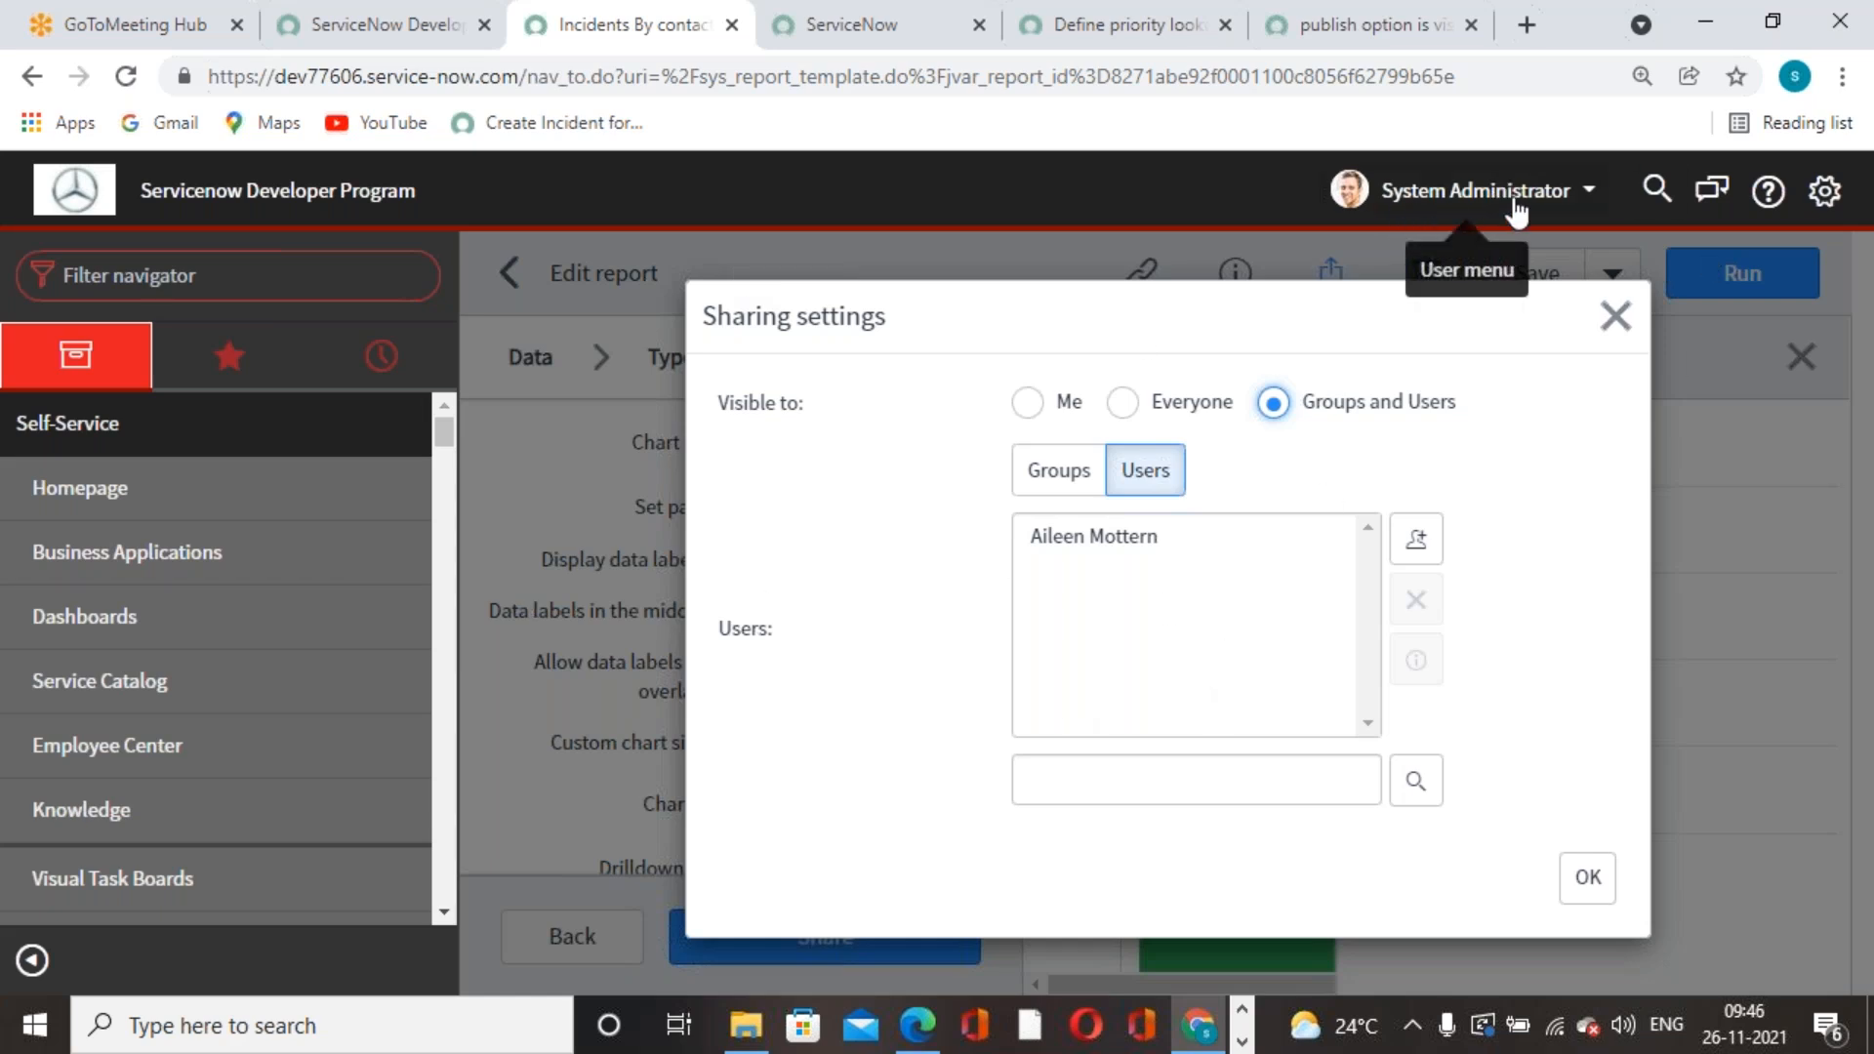
- Try the Visible to options, remove the itil role, choose groups and users, then close
click(1028, 409)
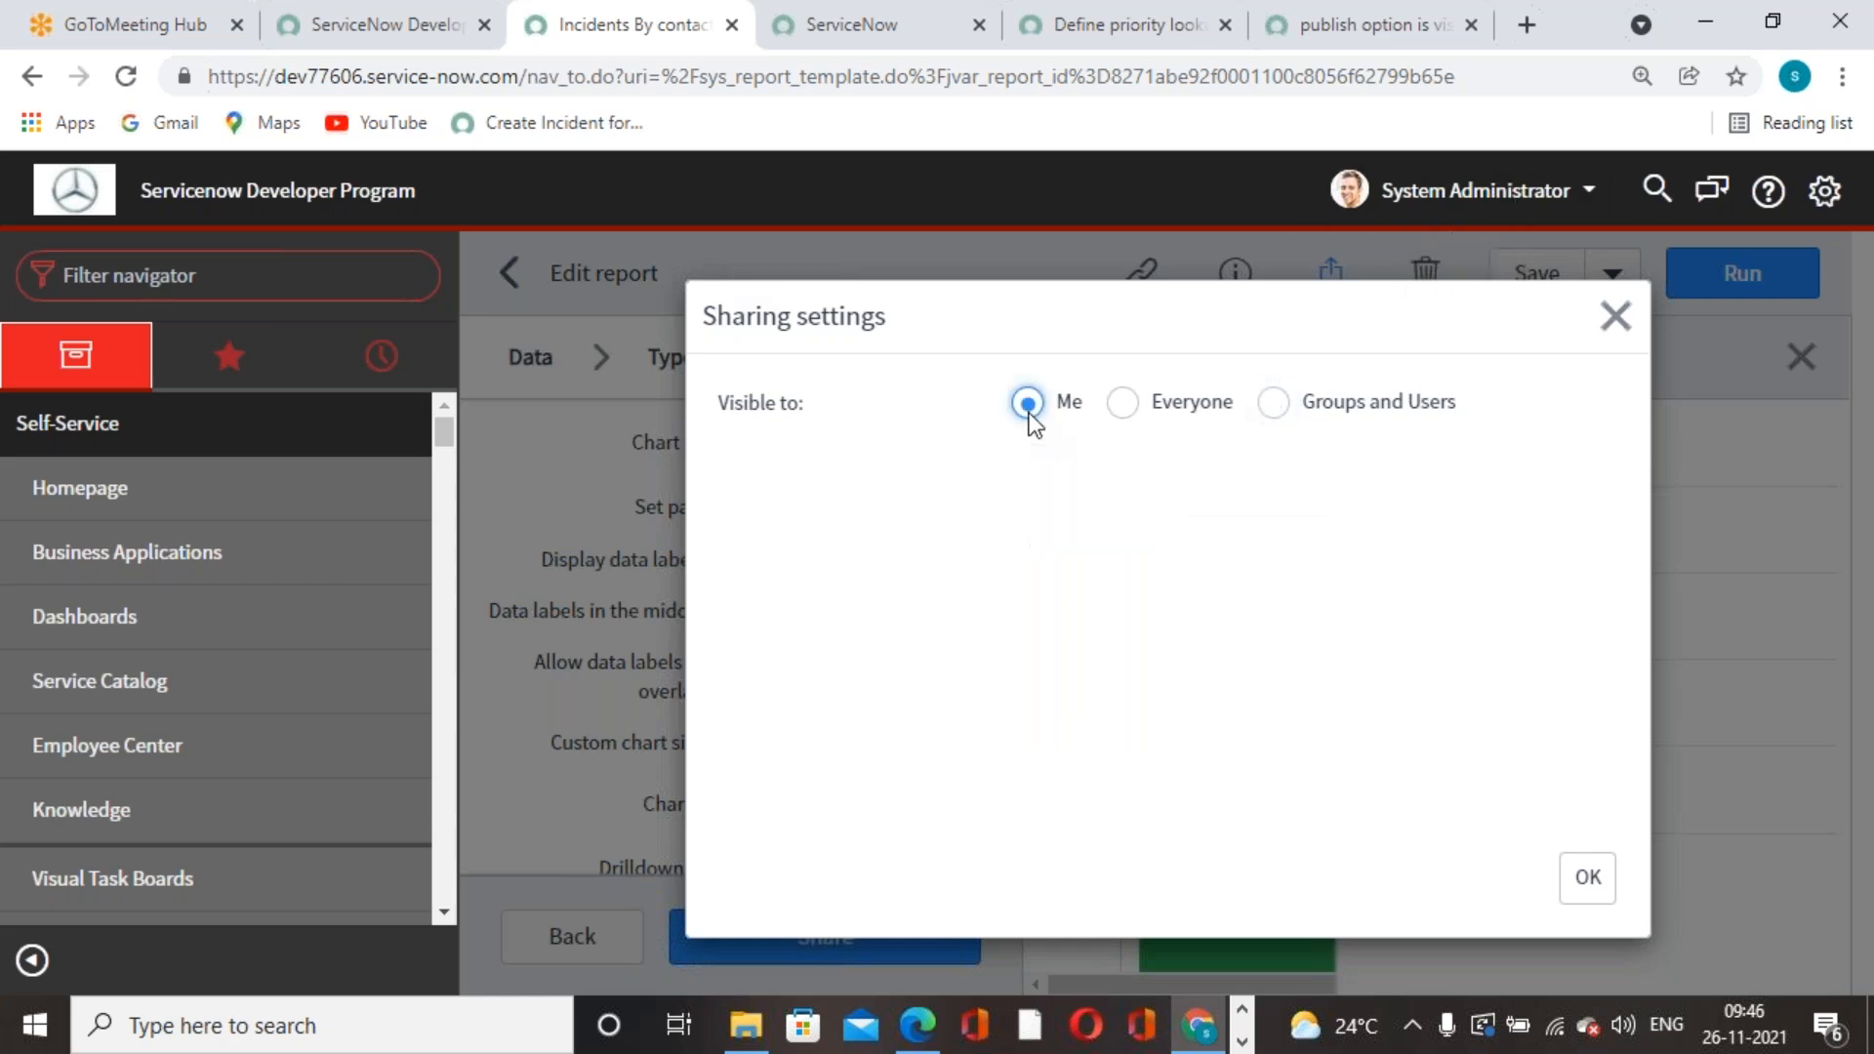
click(1134, 403)
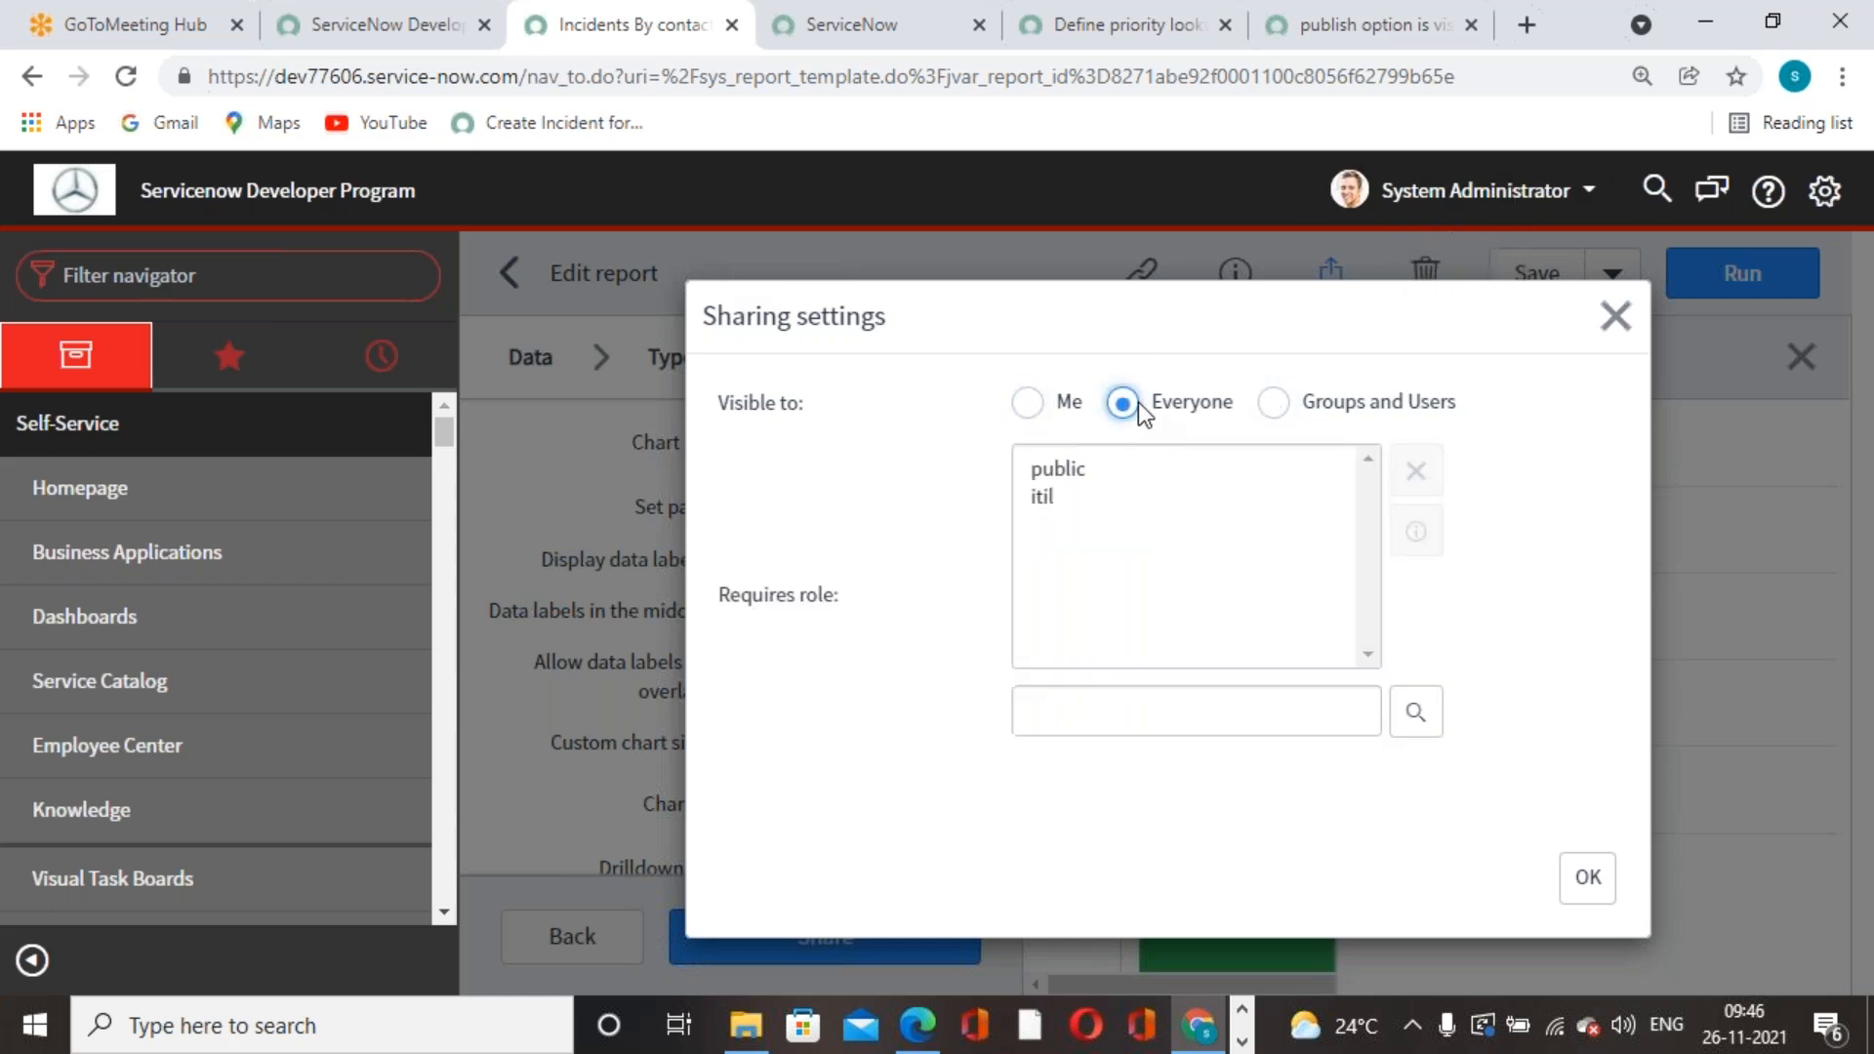
click(1054, 499)
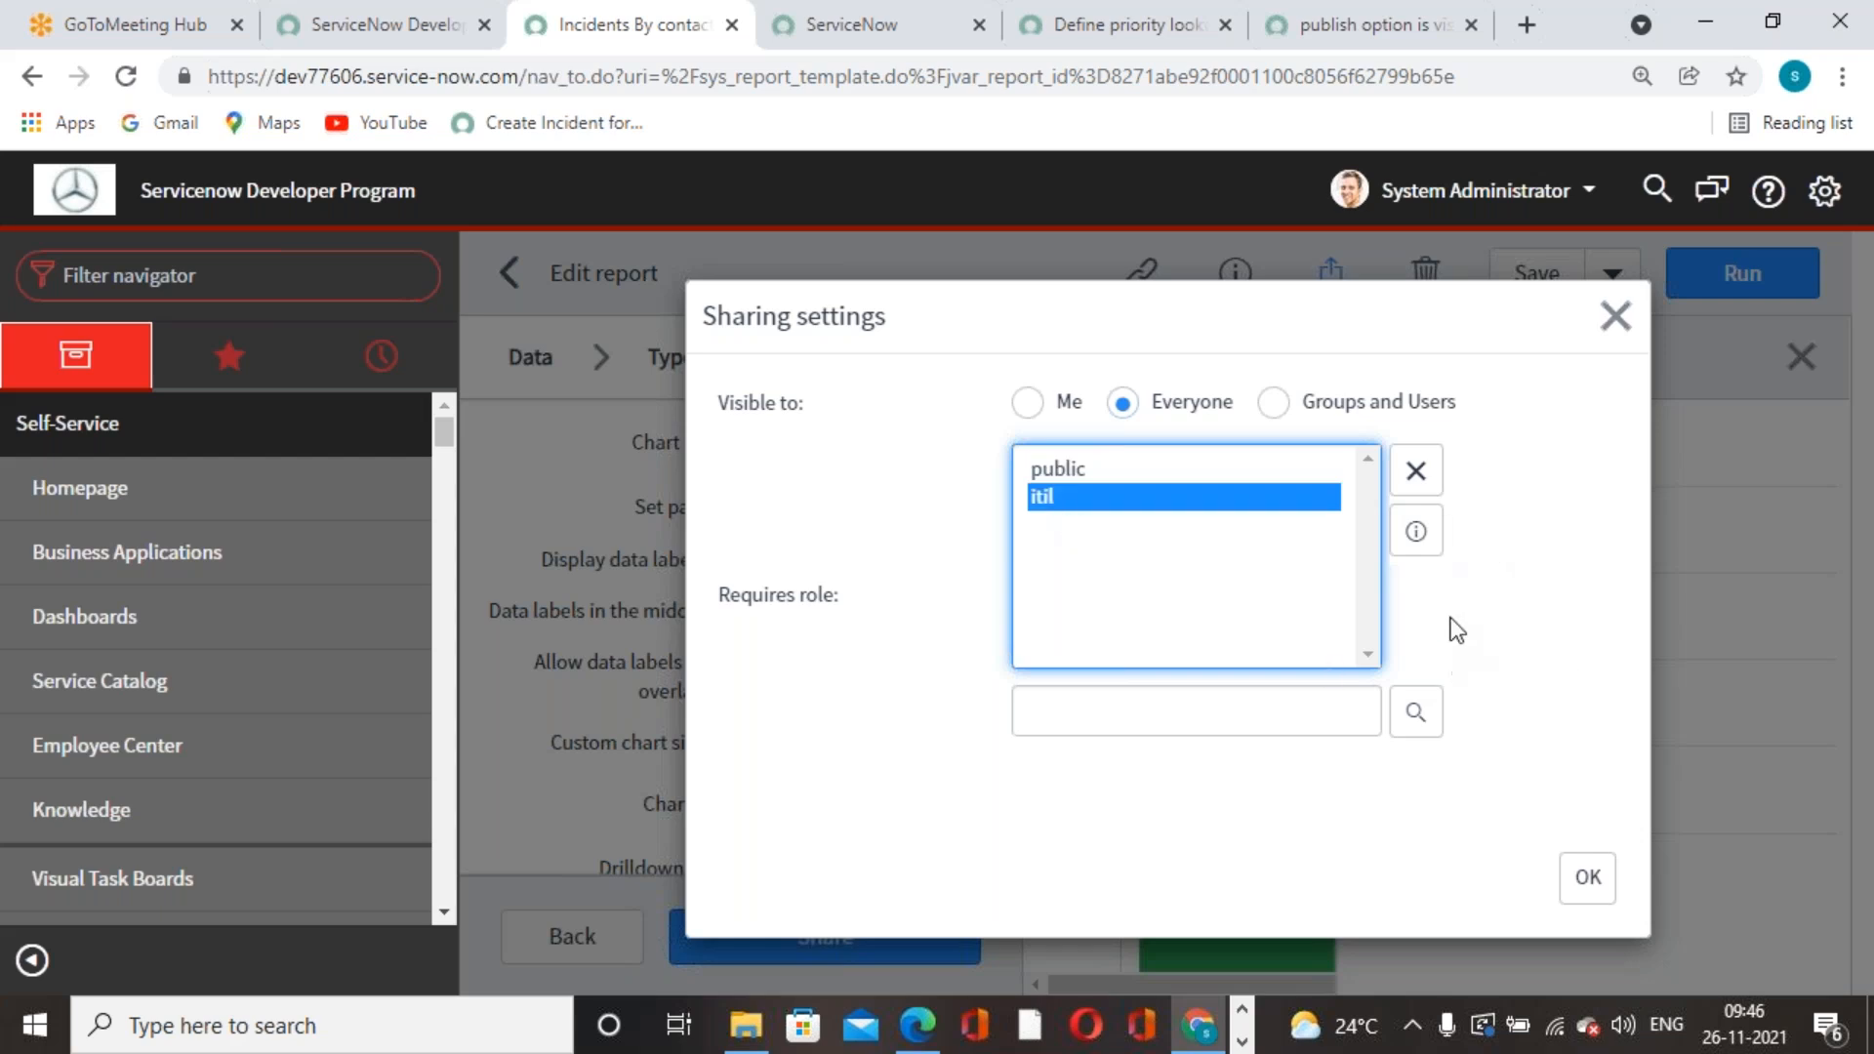
click(1416, 472)
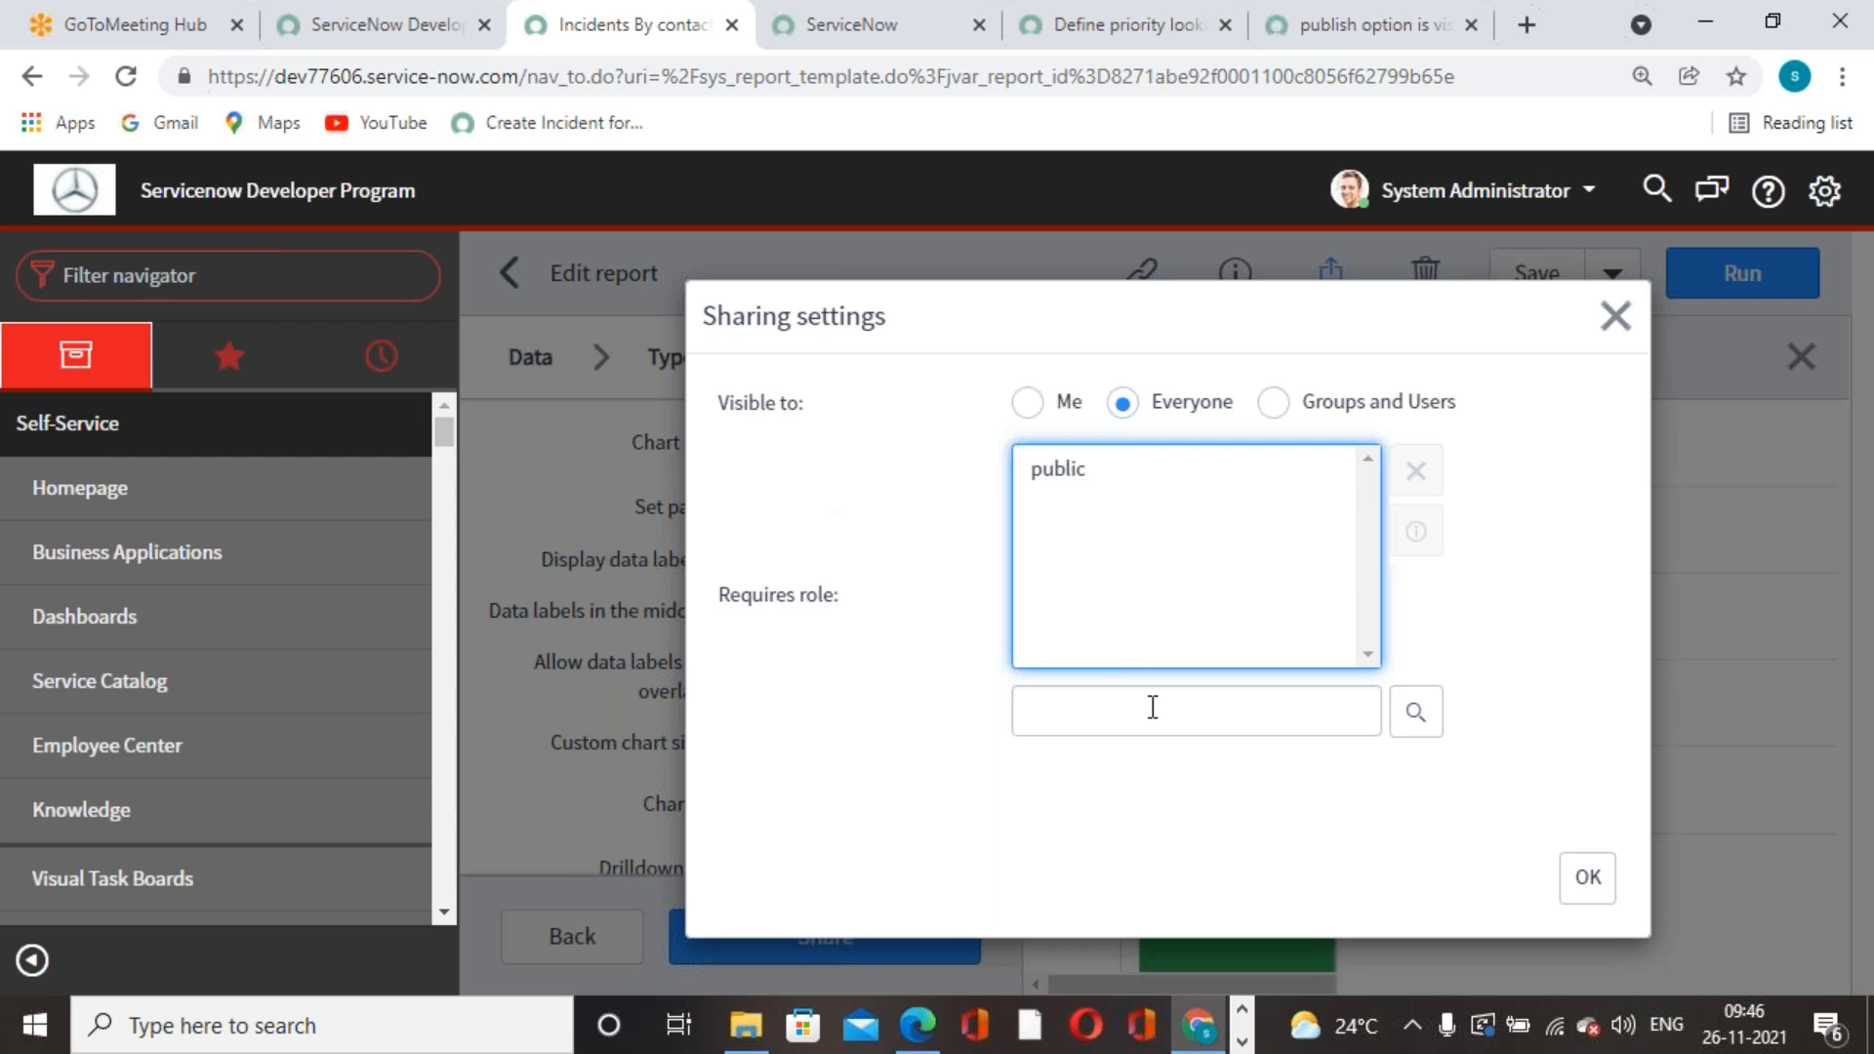
click(1273, 402)
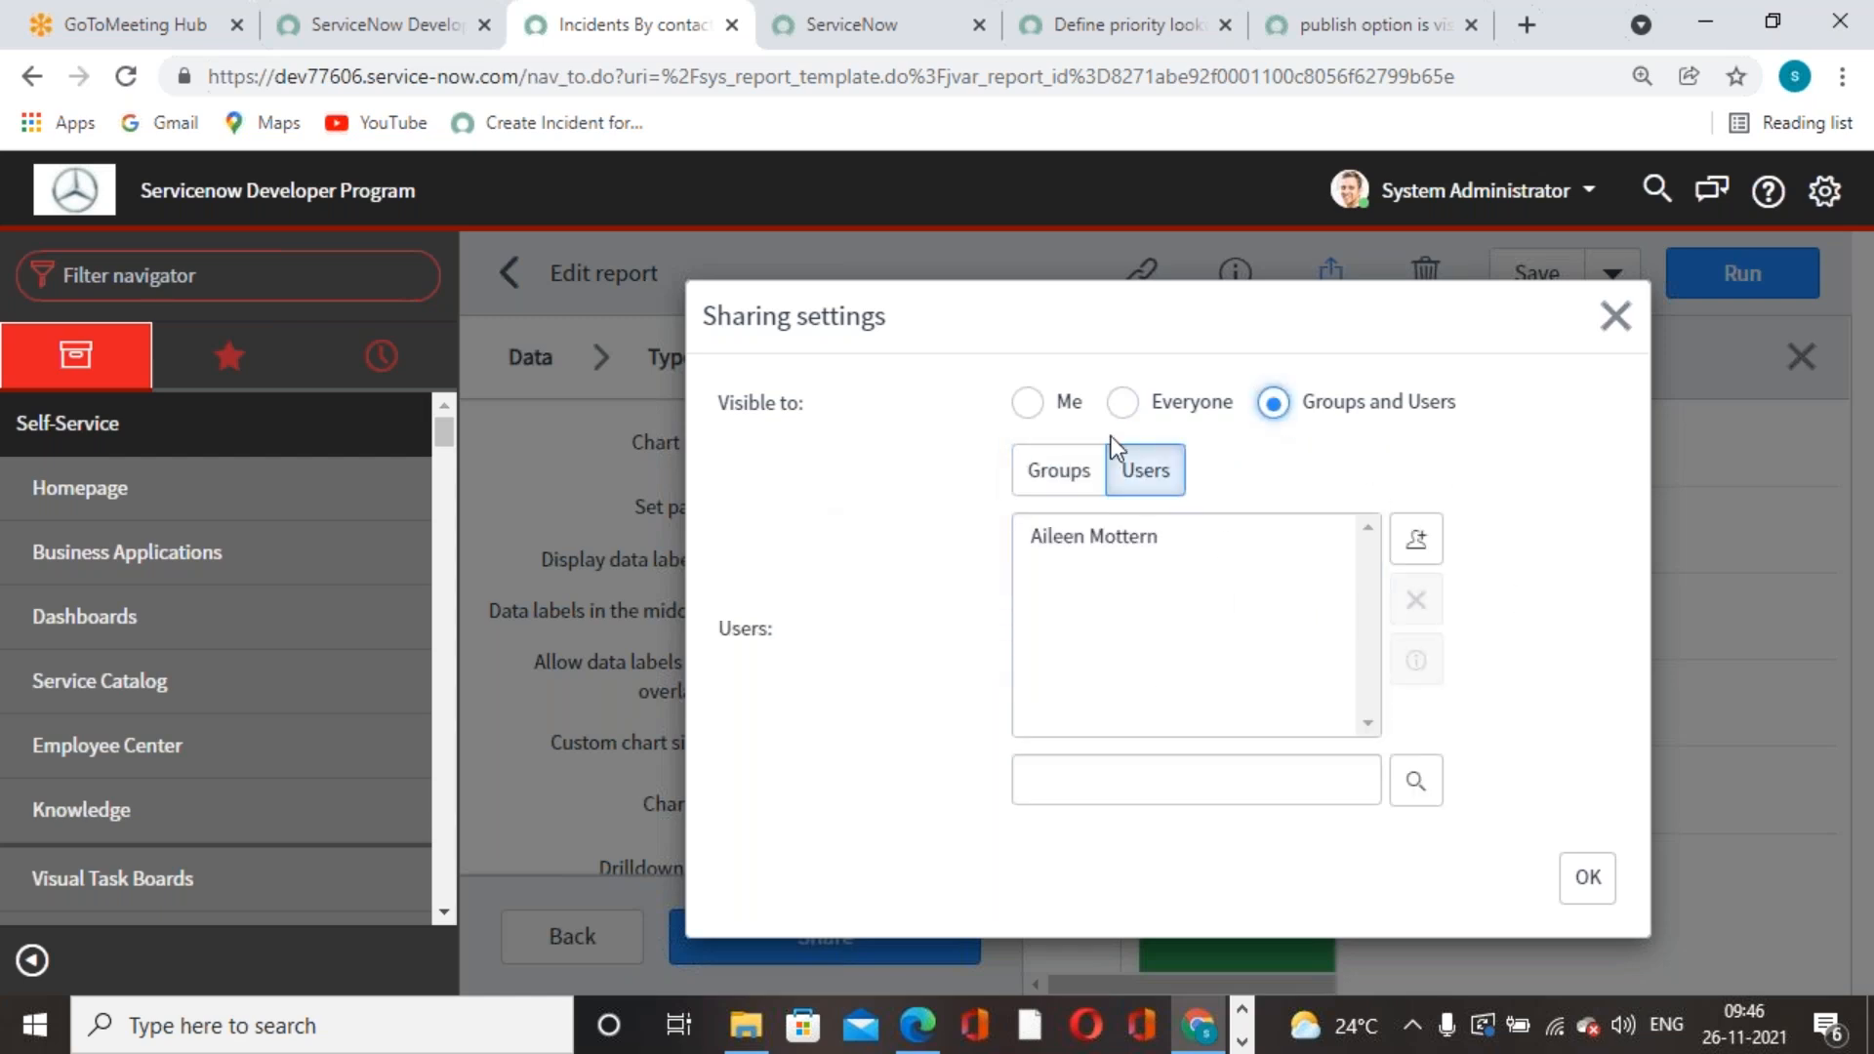
click(1615, 315)
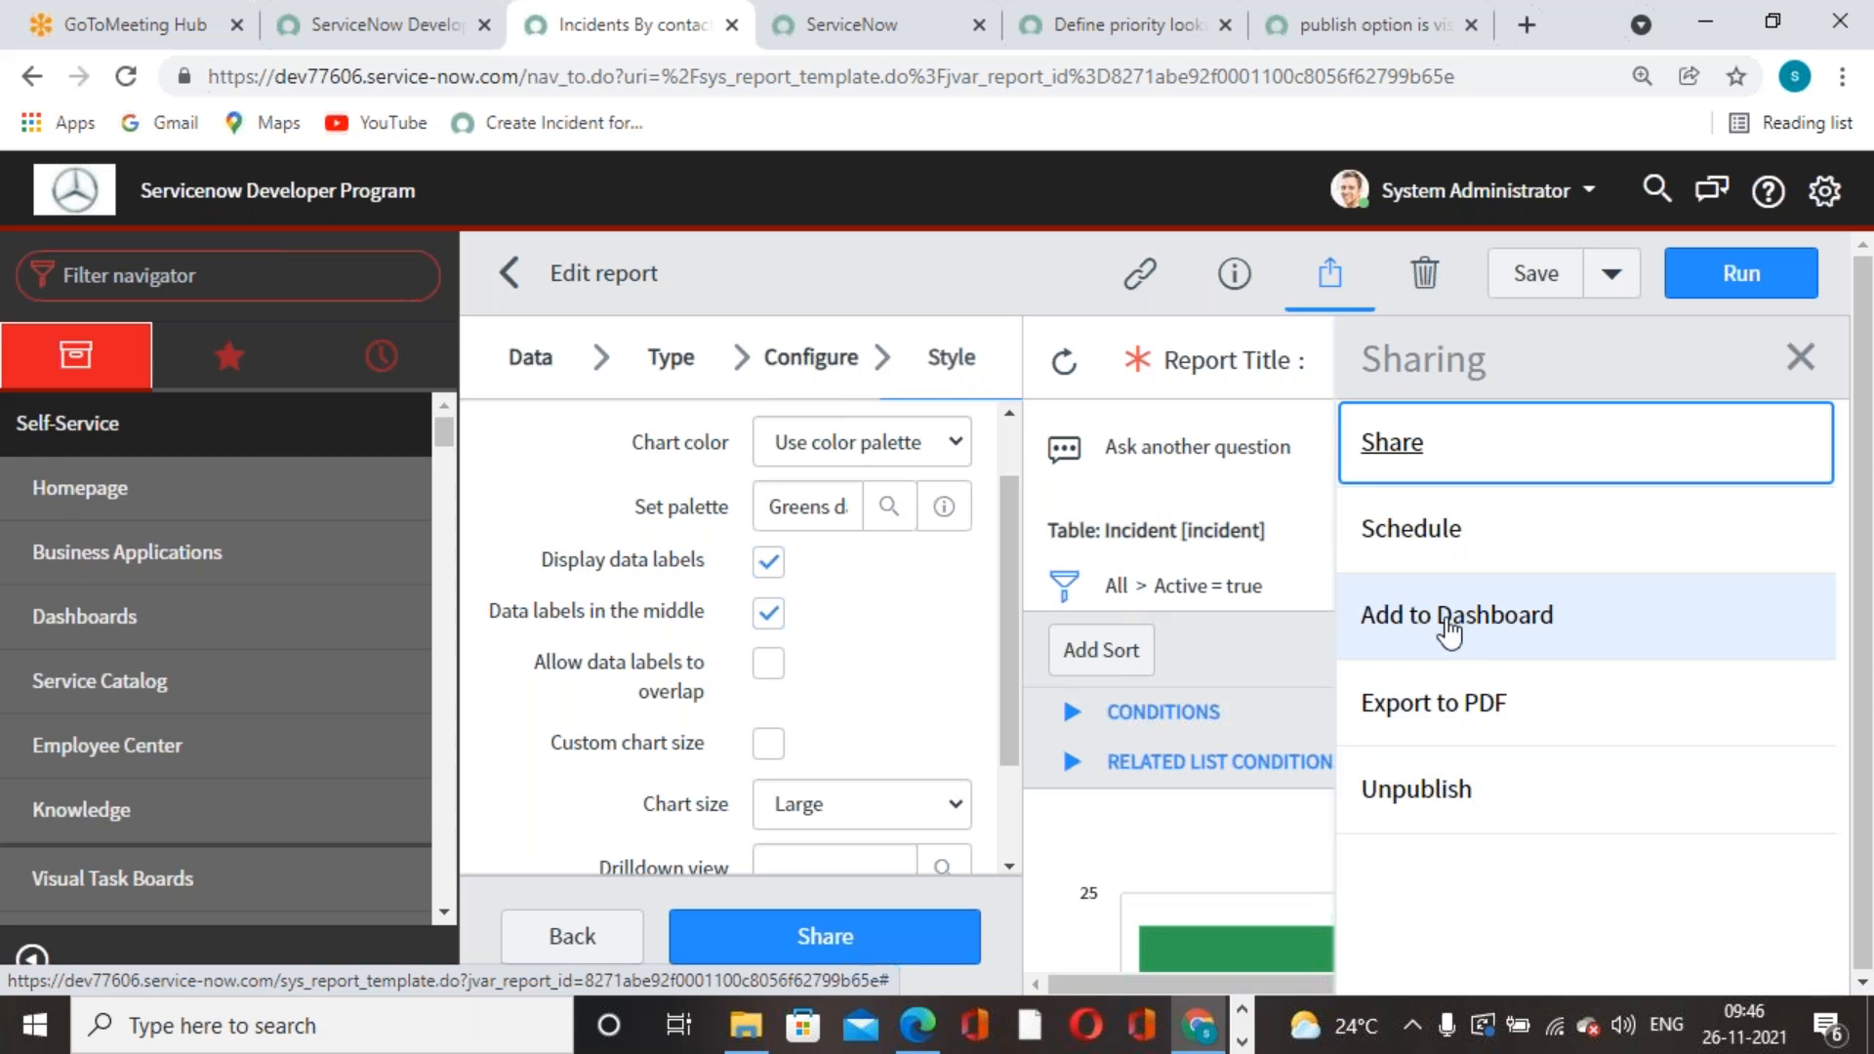
- Add the report to the ITIL Homepage through Add to Dashboard, Homepage
scroll(980, 531, down, 2)
scroll(1046, 607, down, 4)
scroll(1257, 654, up, 4)
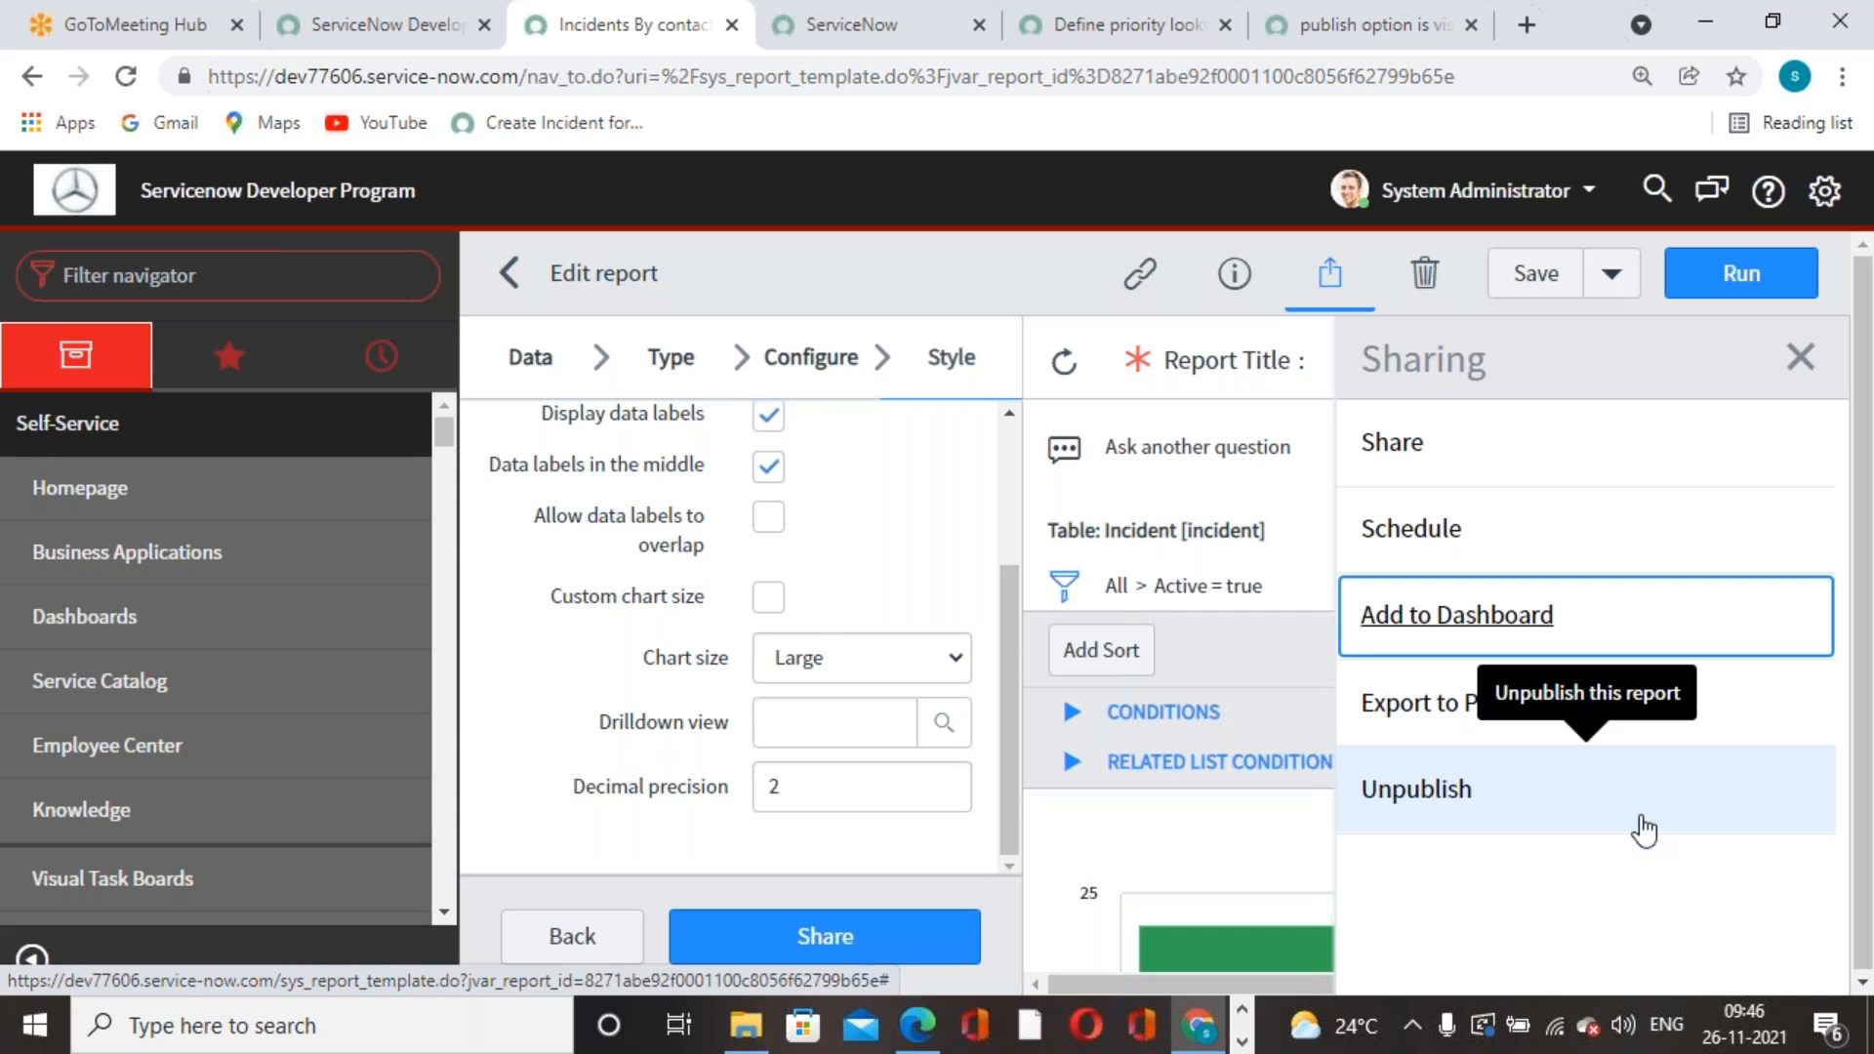
key(Return)
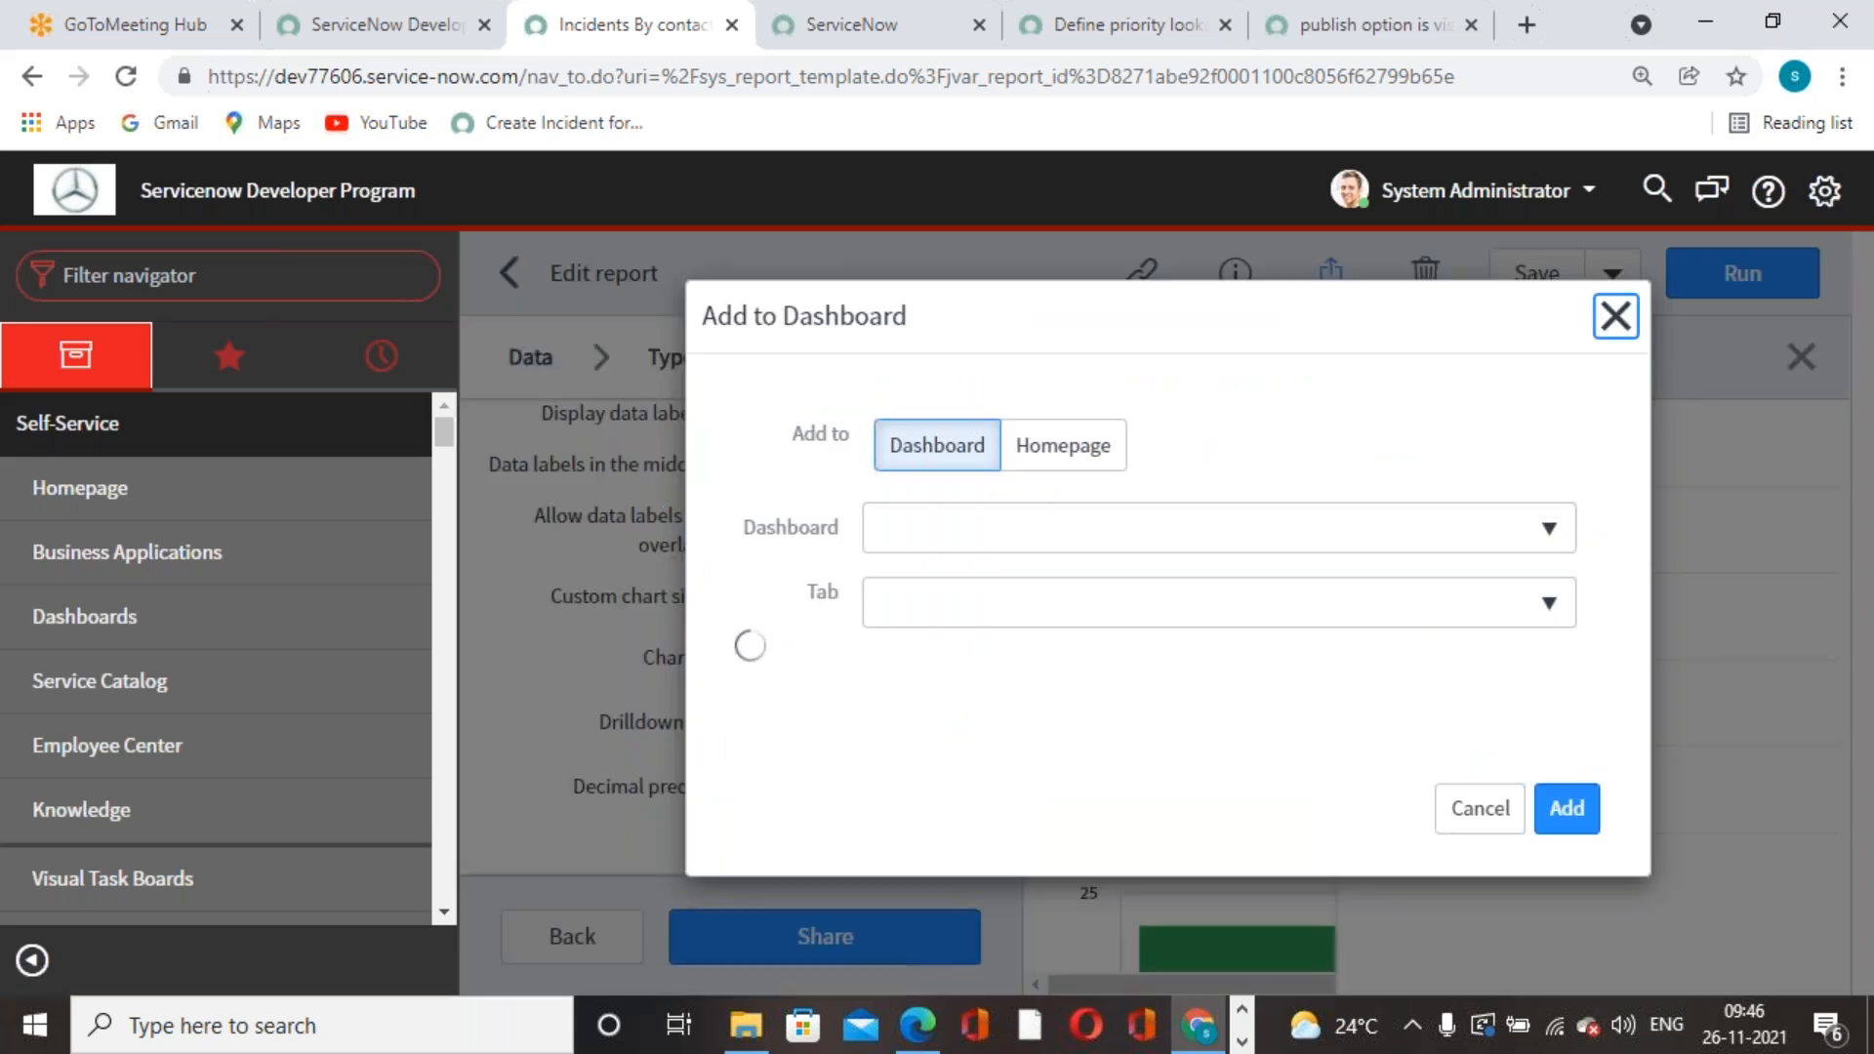
click(1079, 452)
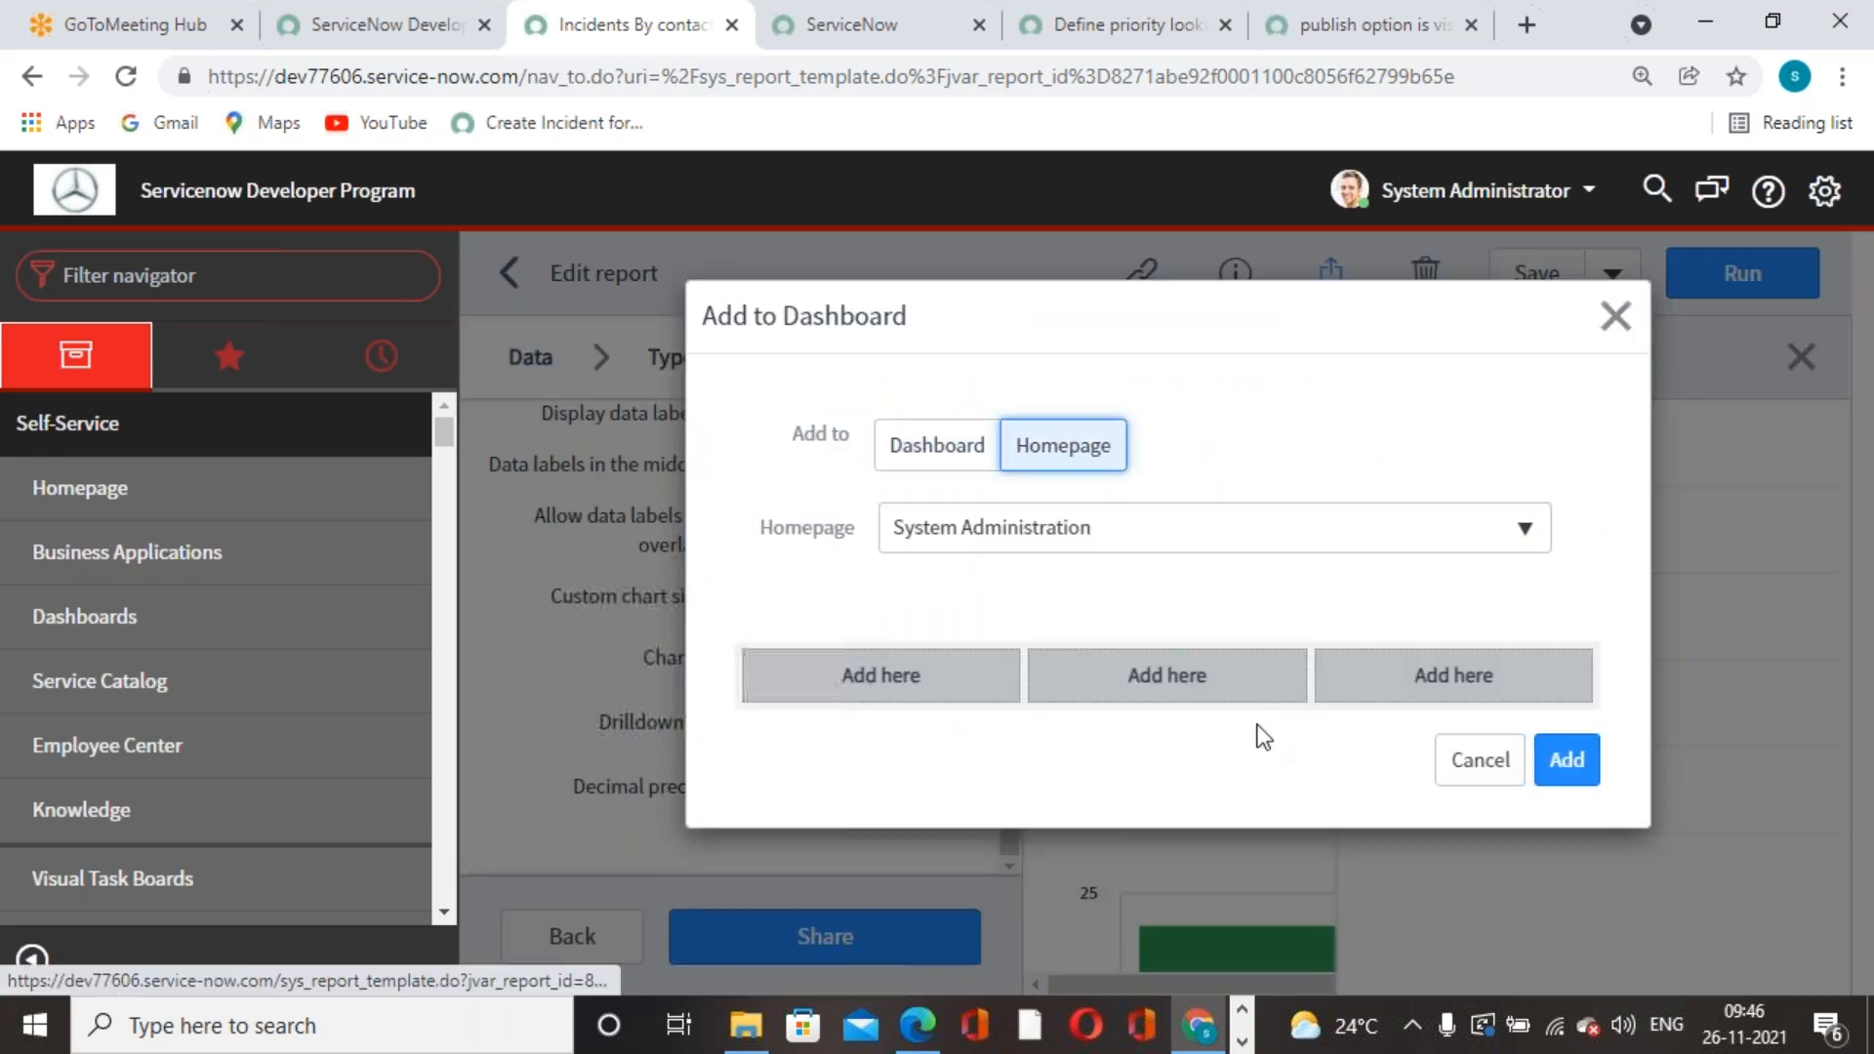
click(1501, 547)
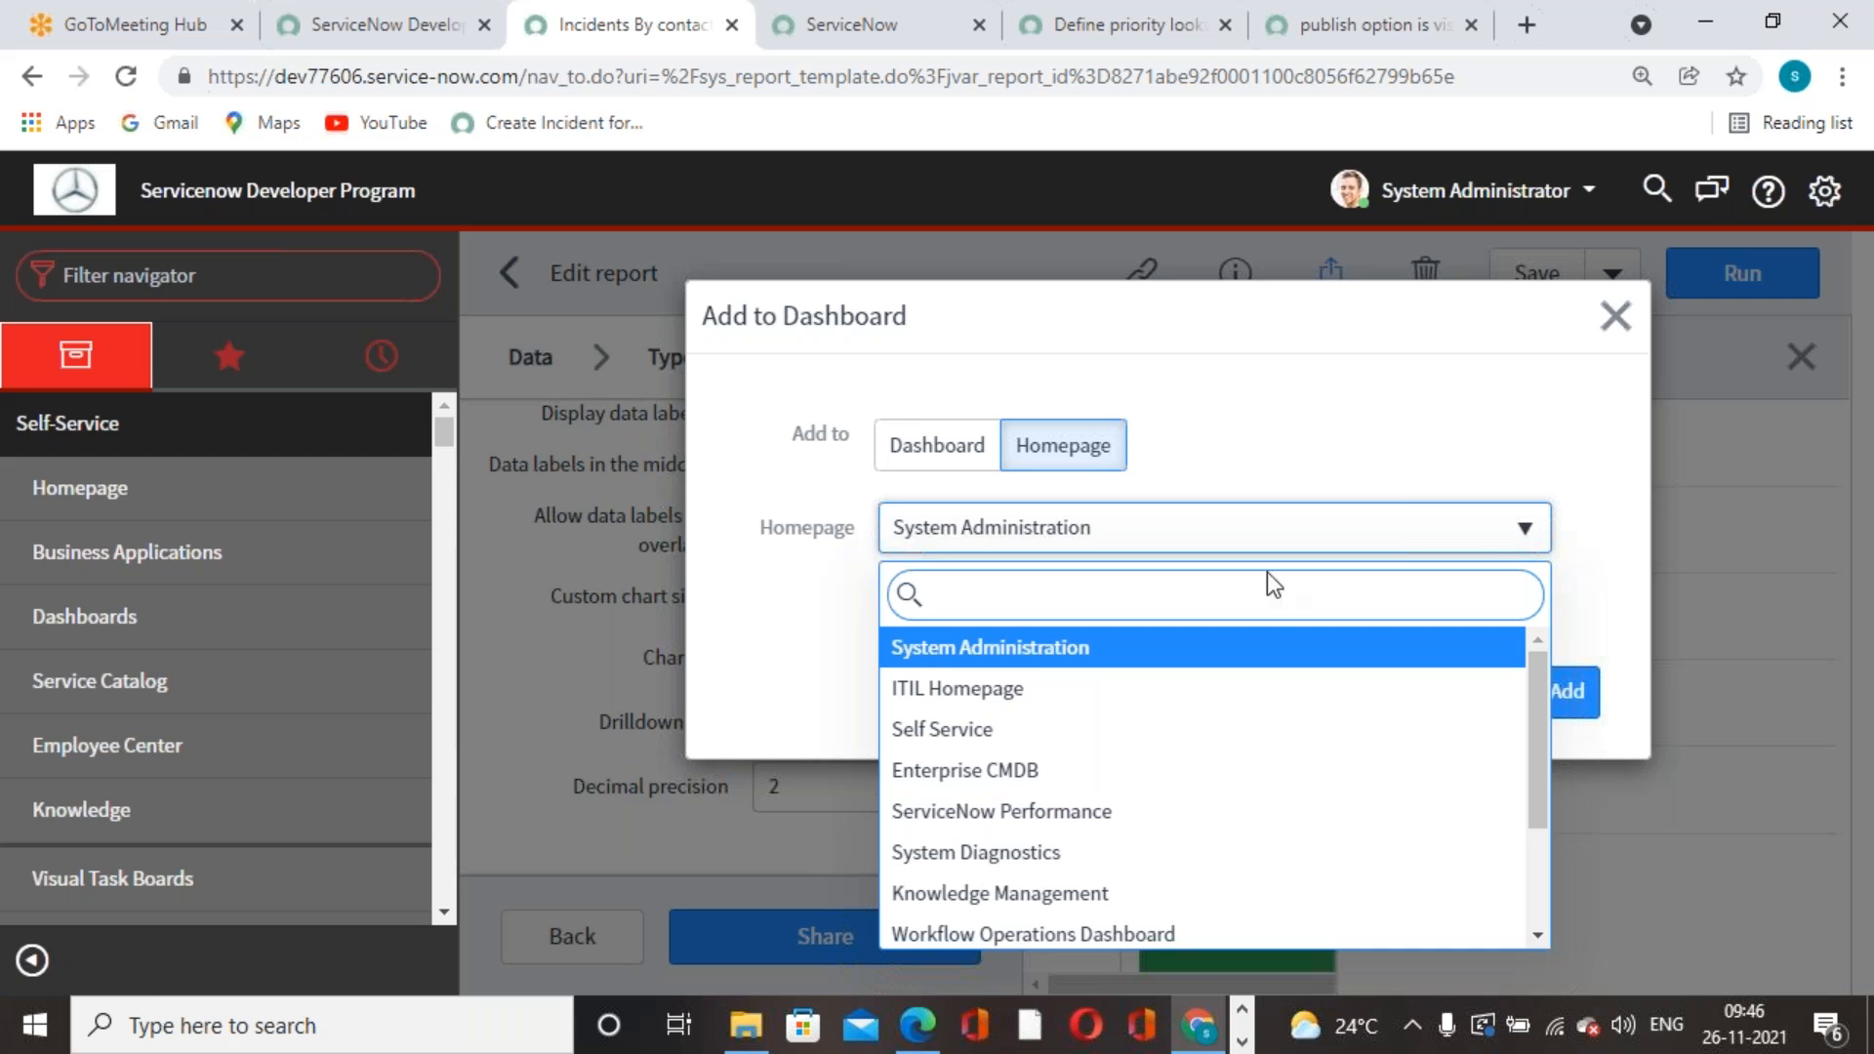
click(966, 691)
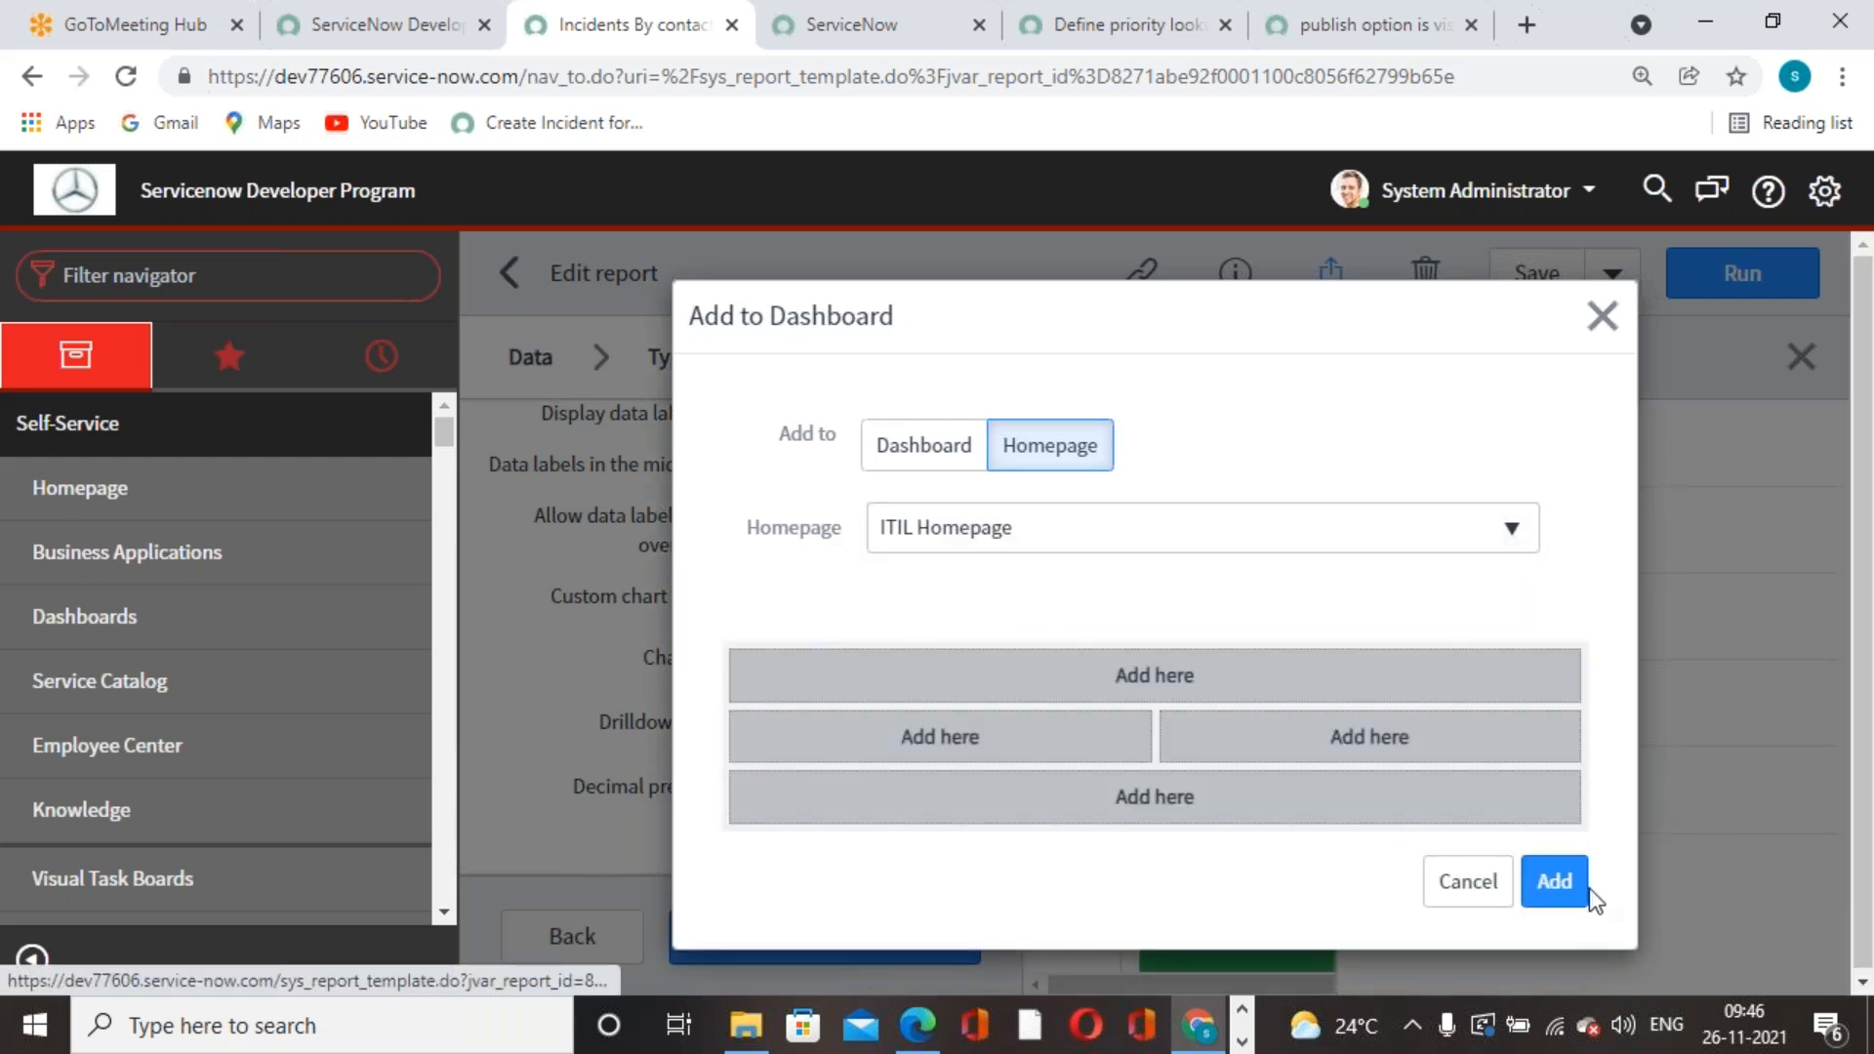
click(1555, 882)
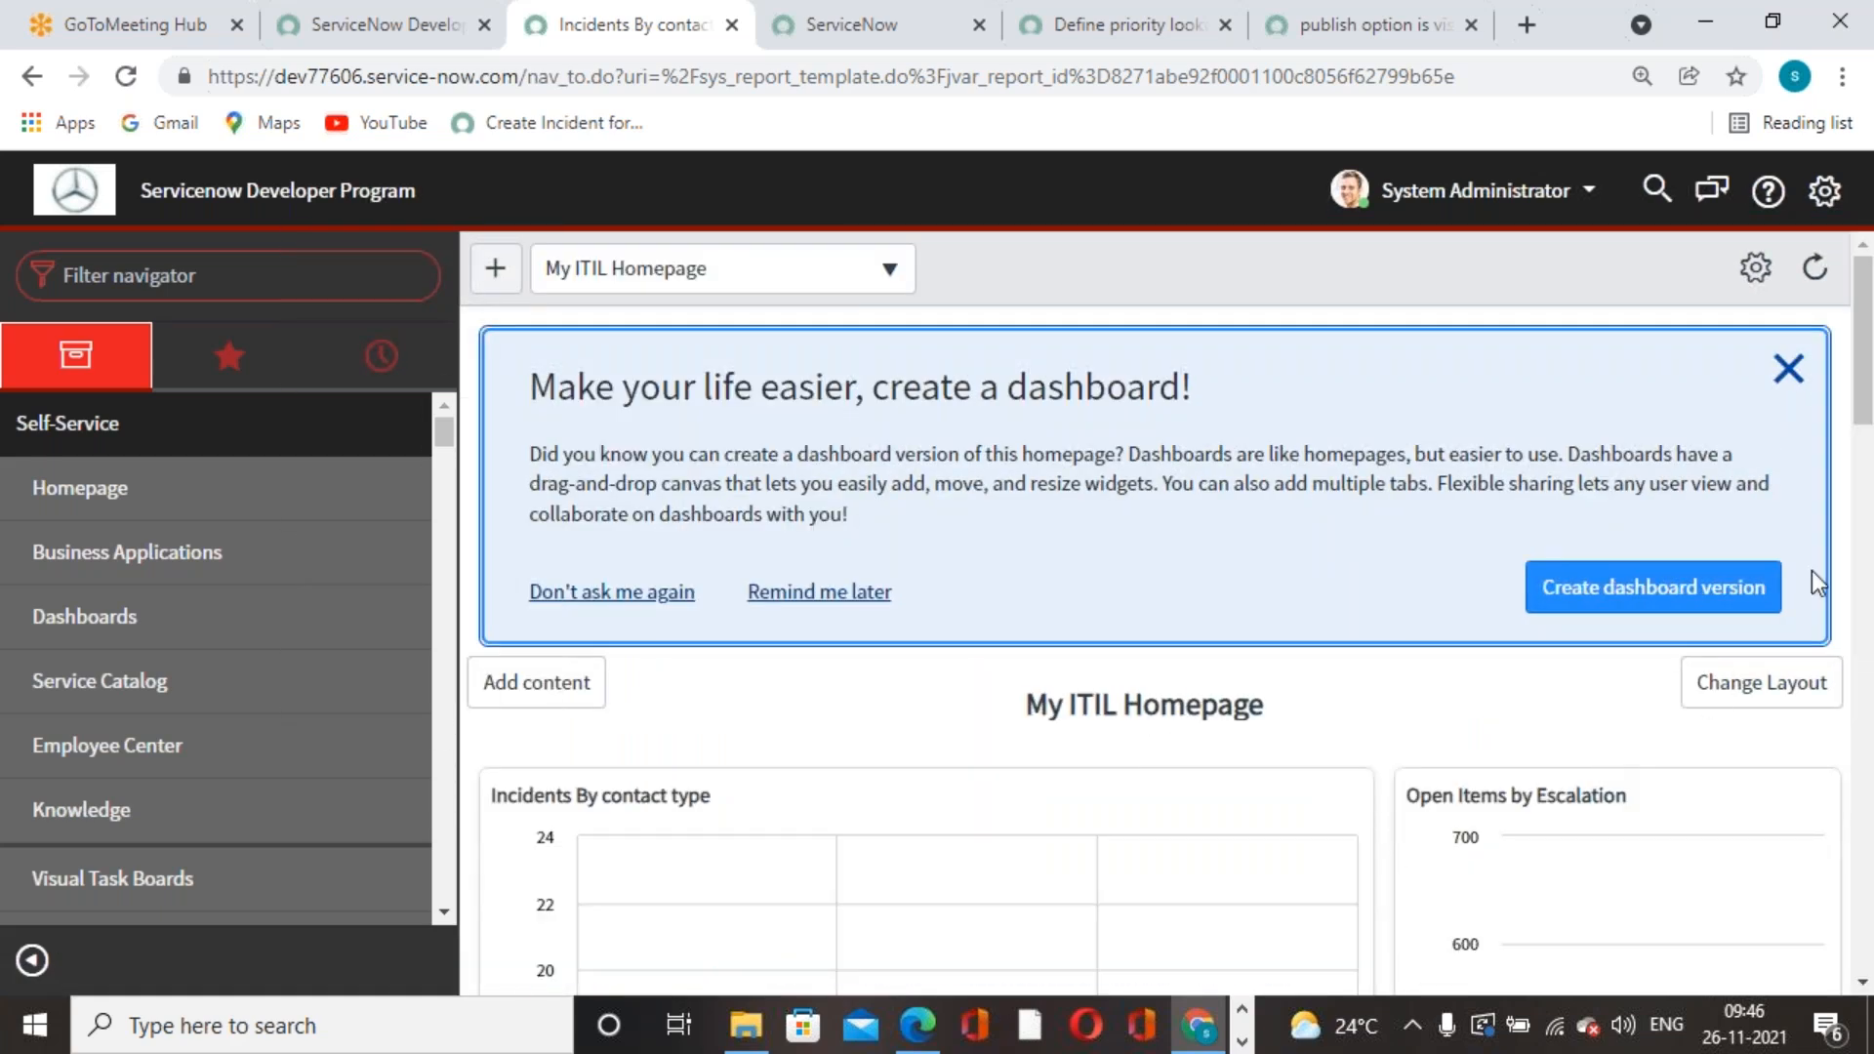
- Dismiss the dashboard suggestion and remove the Incidents By contact type widget from My ITIL Homepage
click(1786, 371)
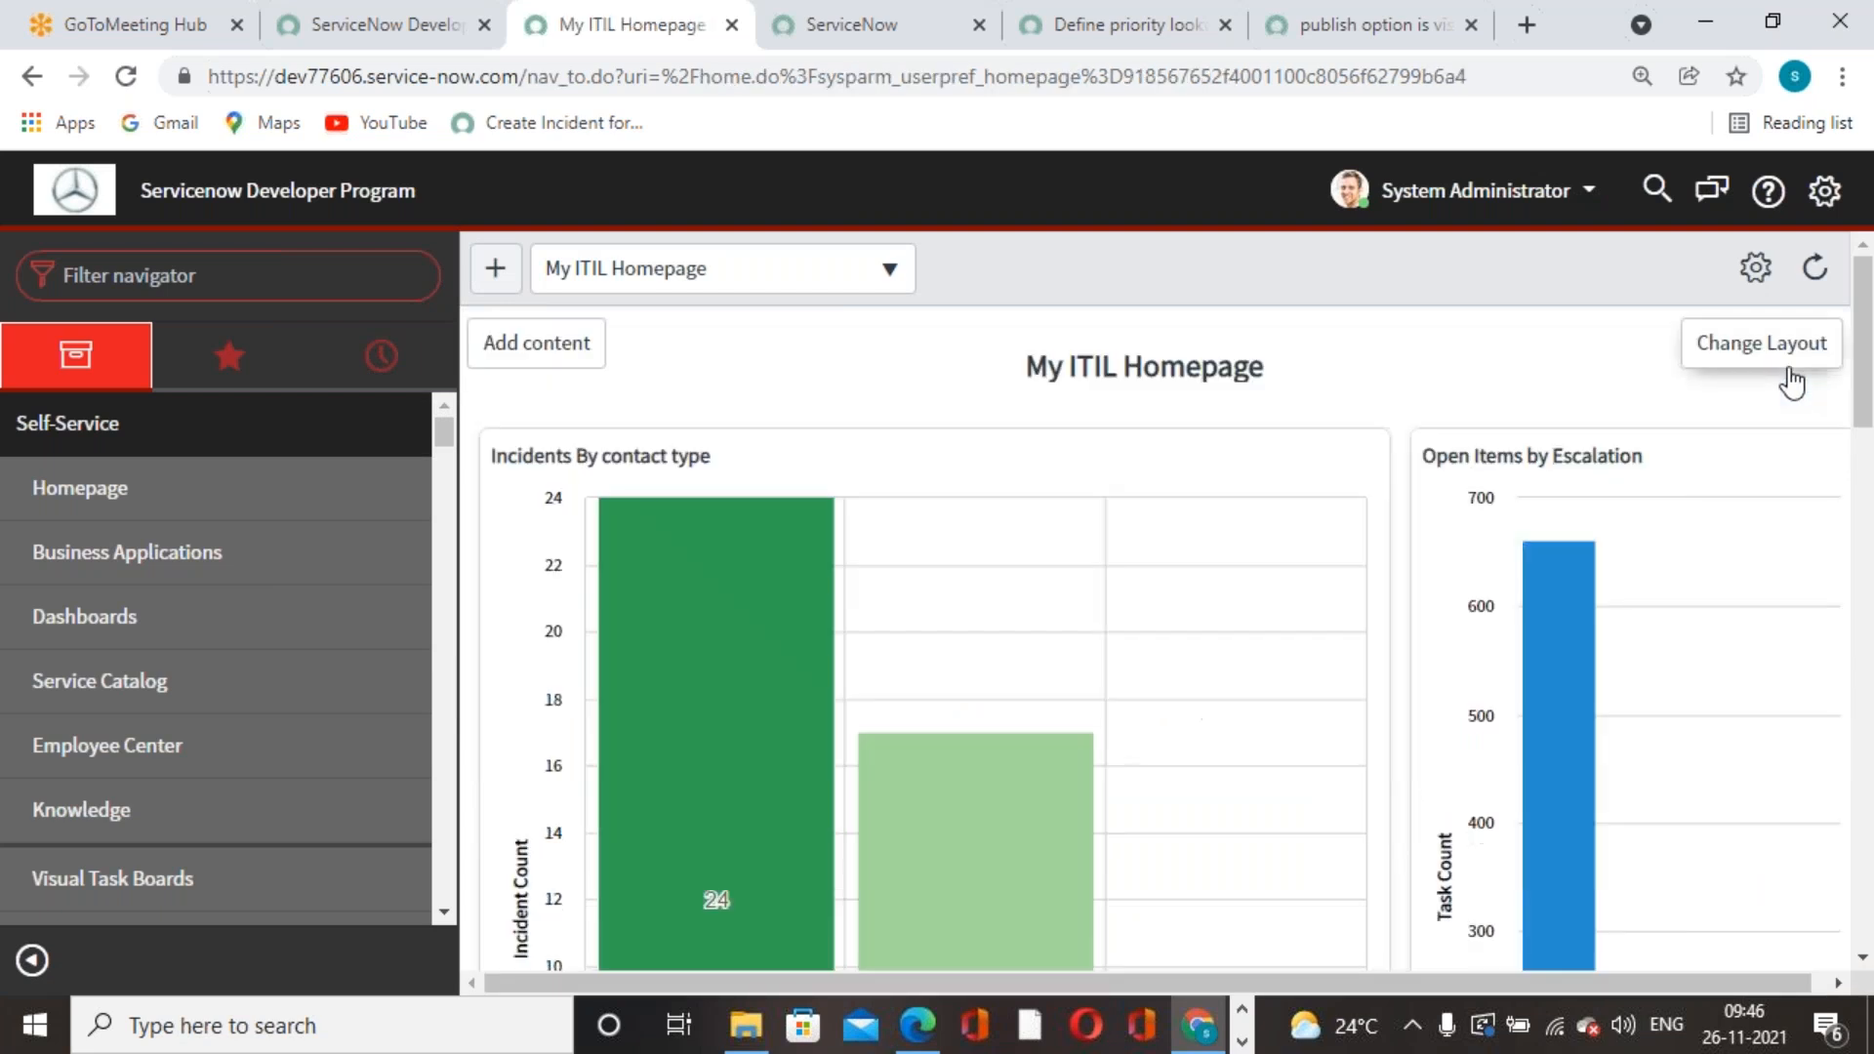
scroll(878, 722, down, 3)
scroll(904, 722, down, 3)
scroll(906, 693, up, 5)
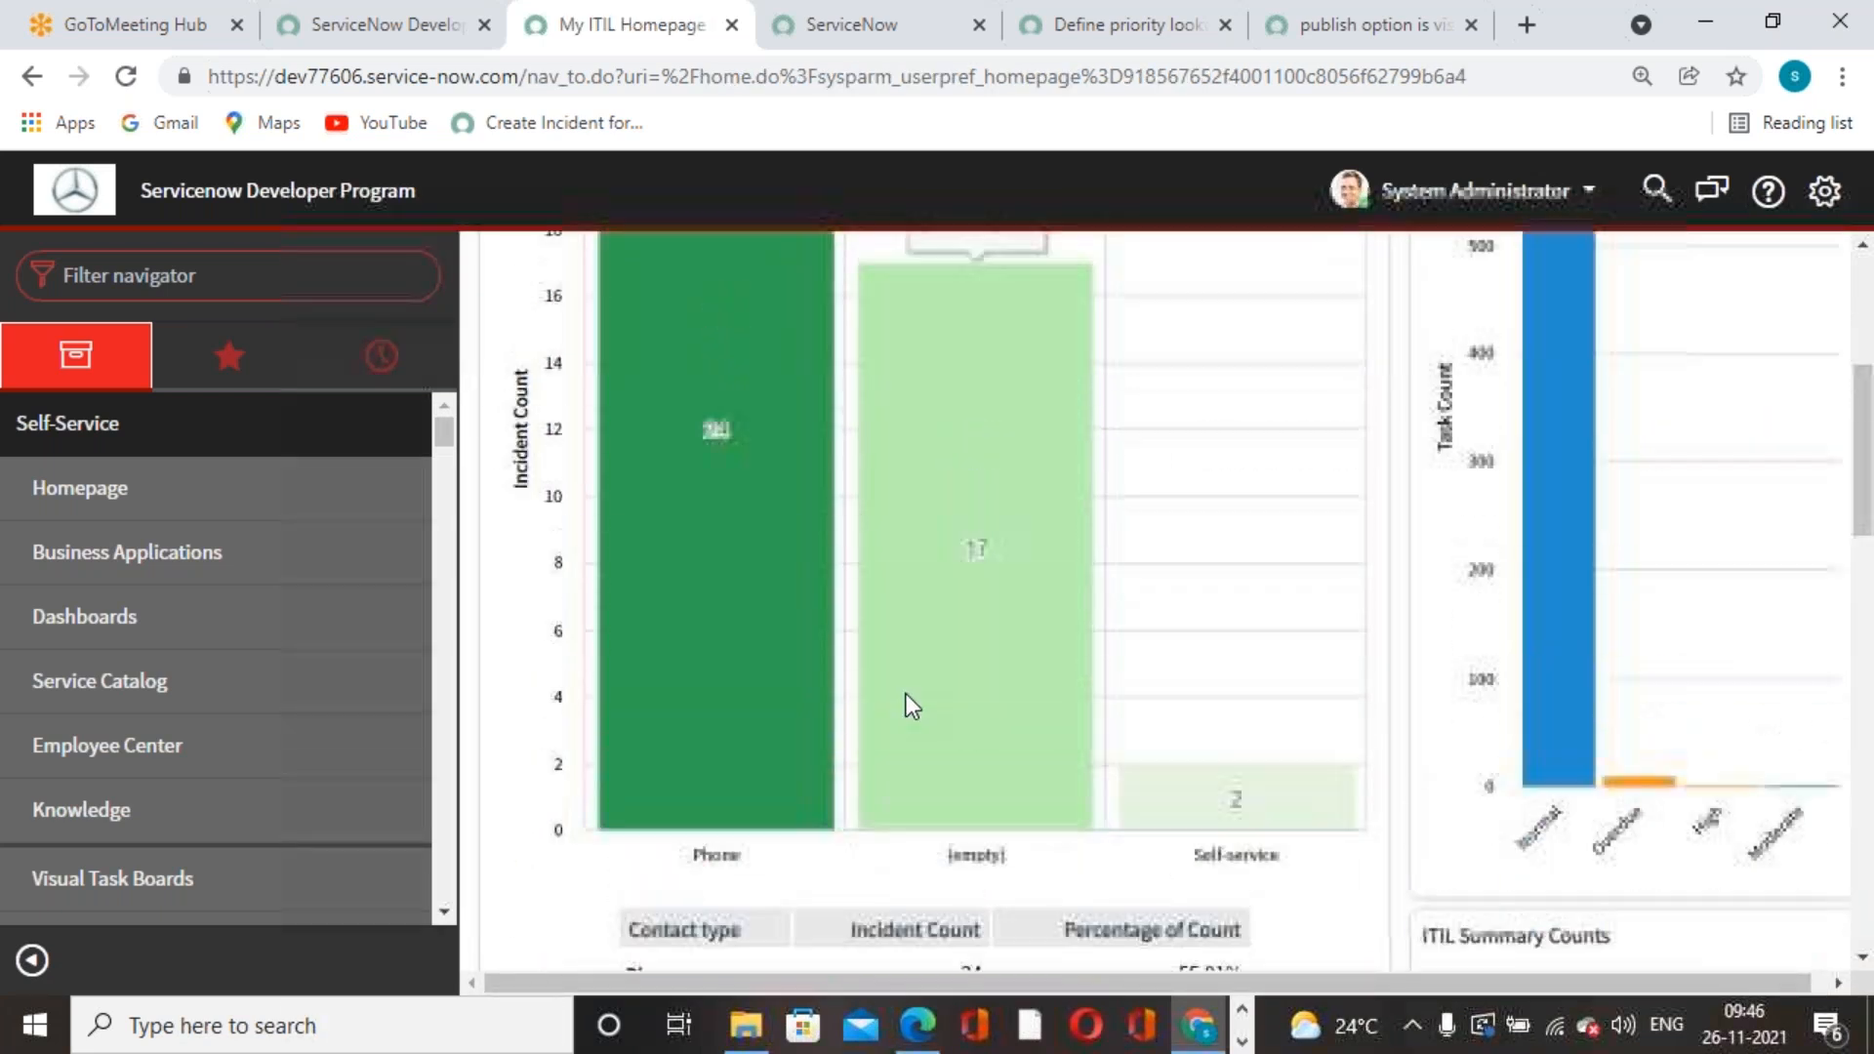
scroll(910, 693, down, 10)
scroll(1540, 607, down, 5)
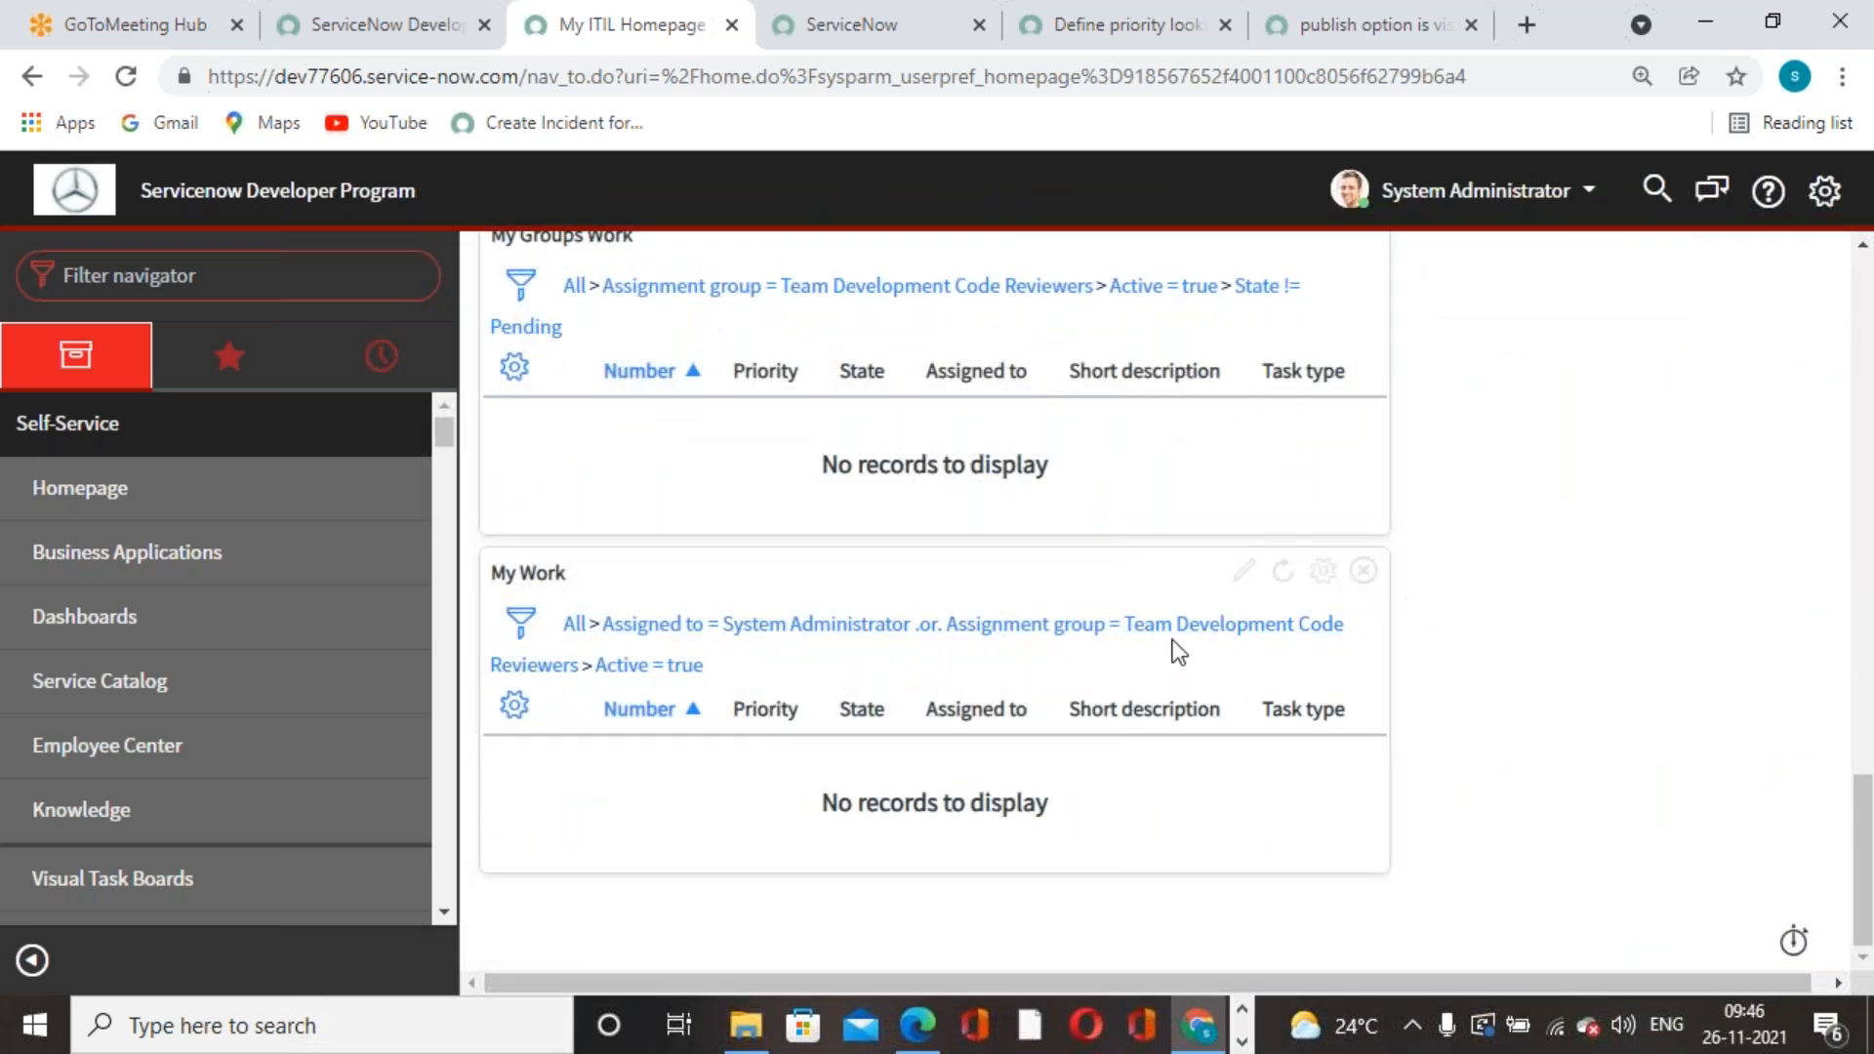
scroll(945, 695, up, 10)
scroll(1171, 738, up, 3)
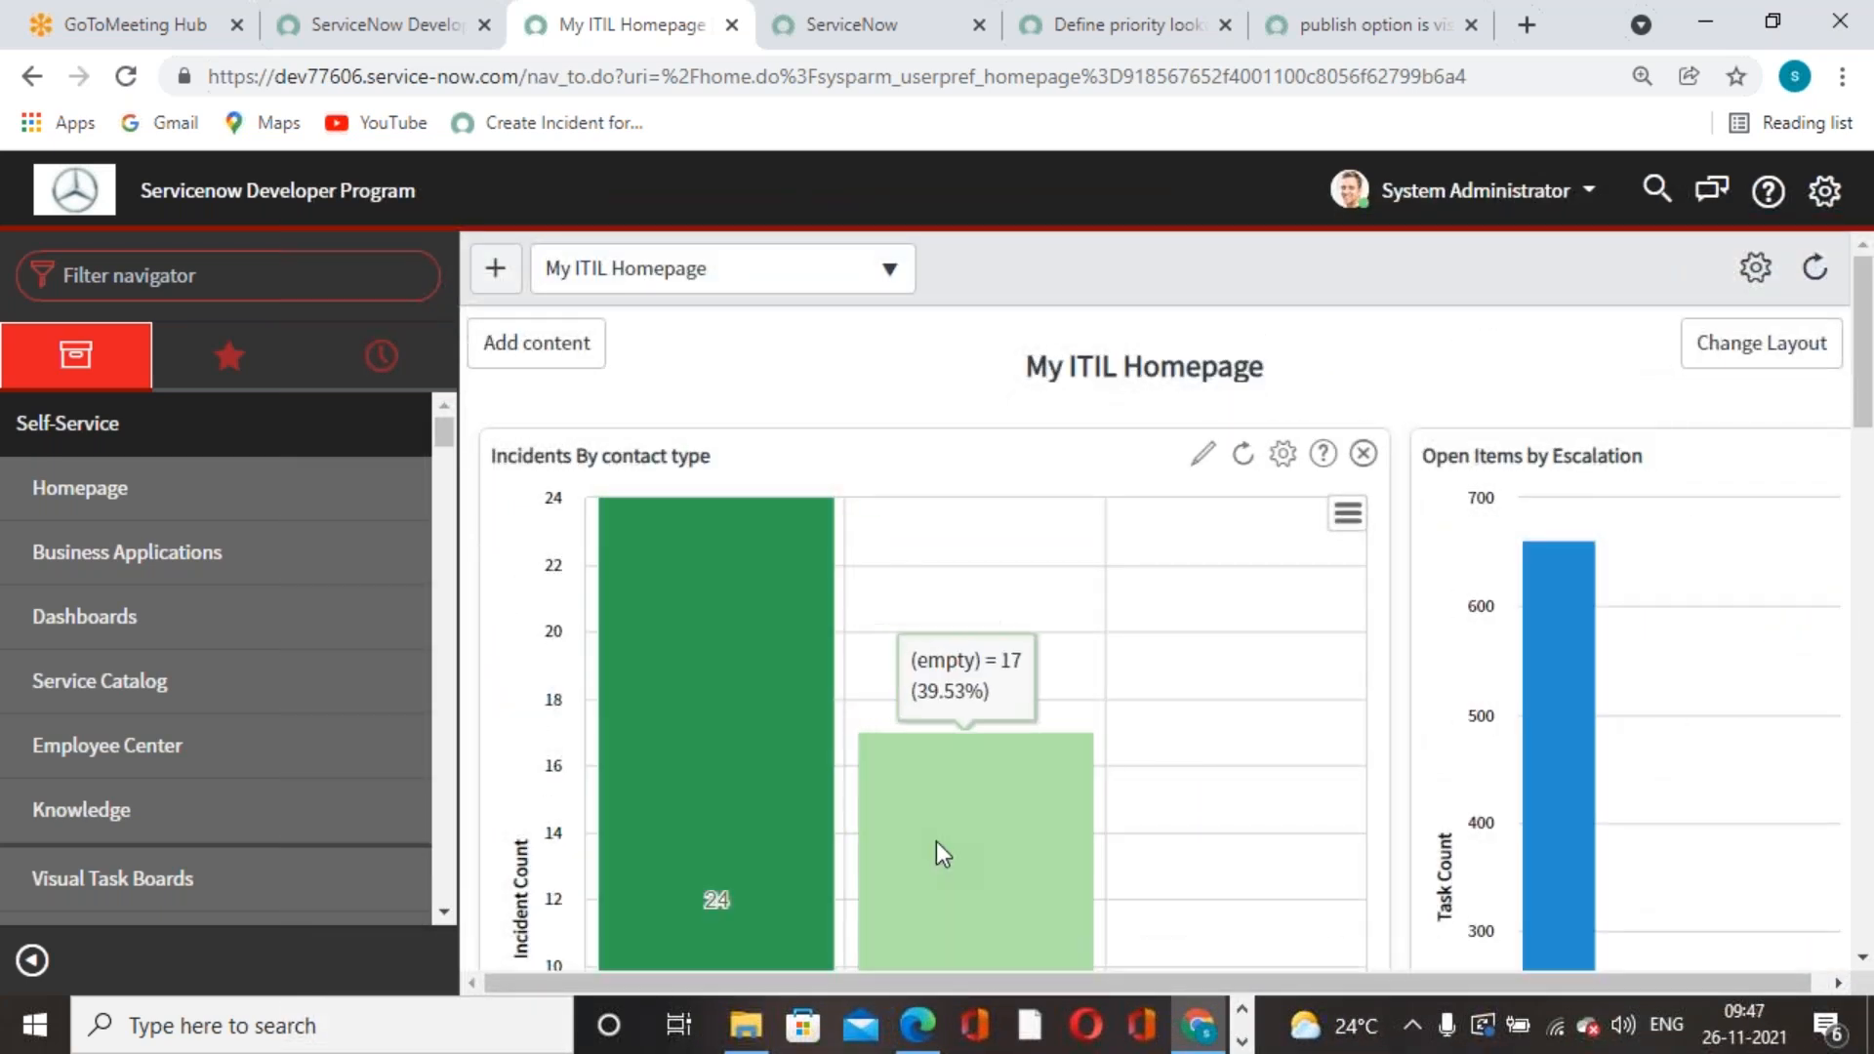
click(1364, 454)
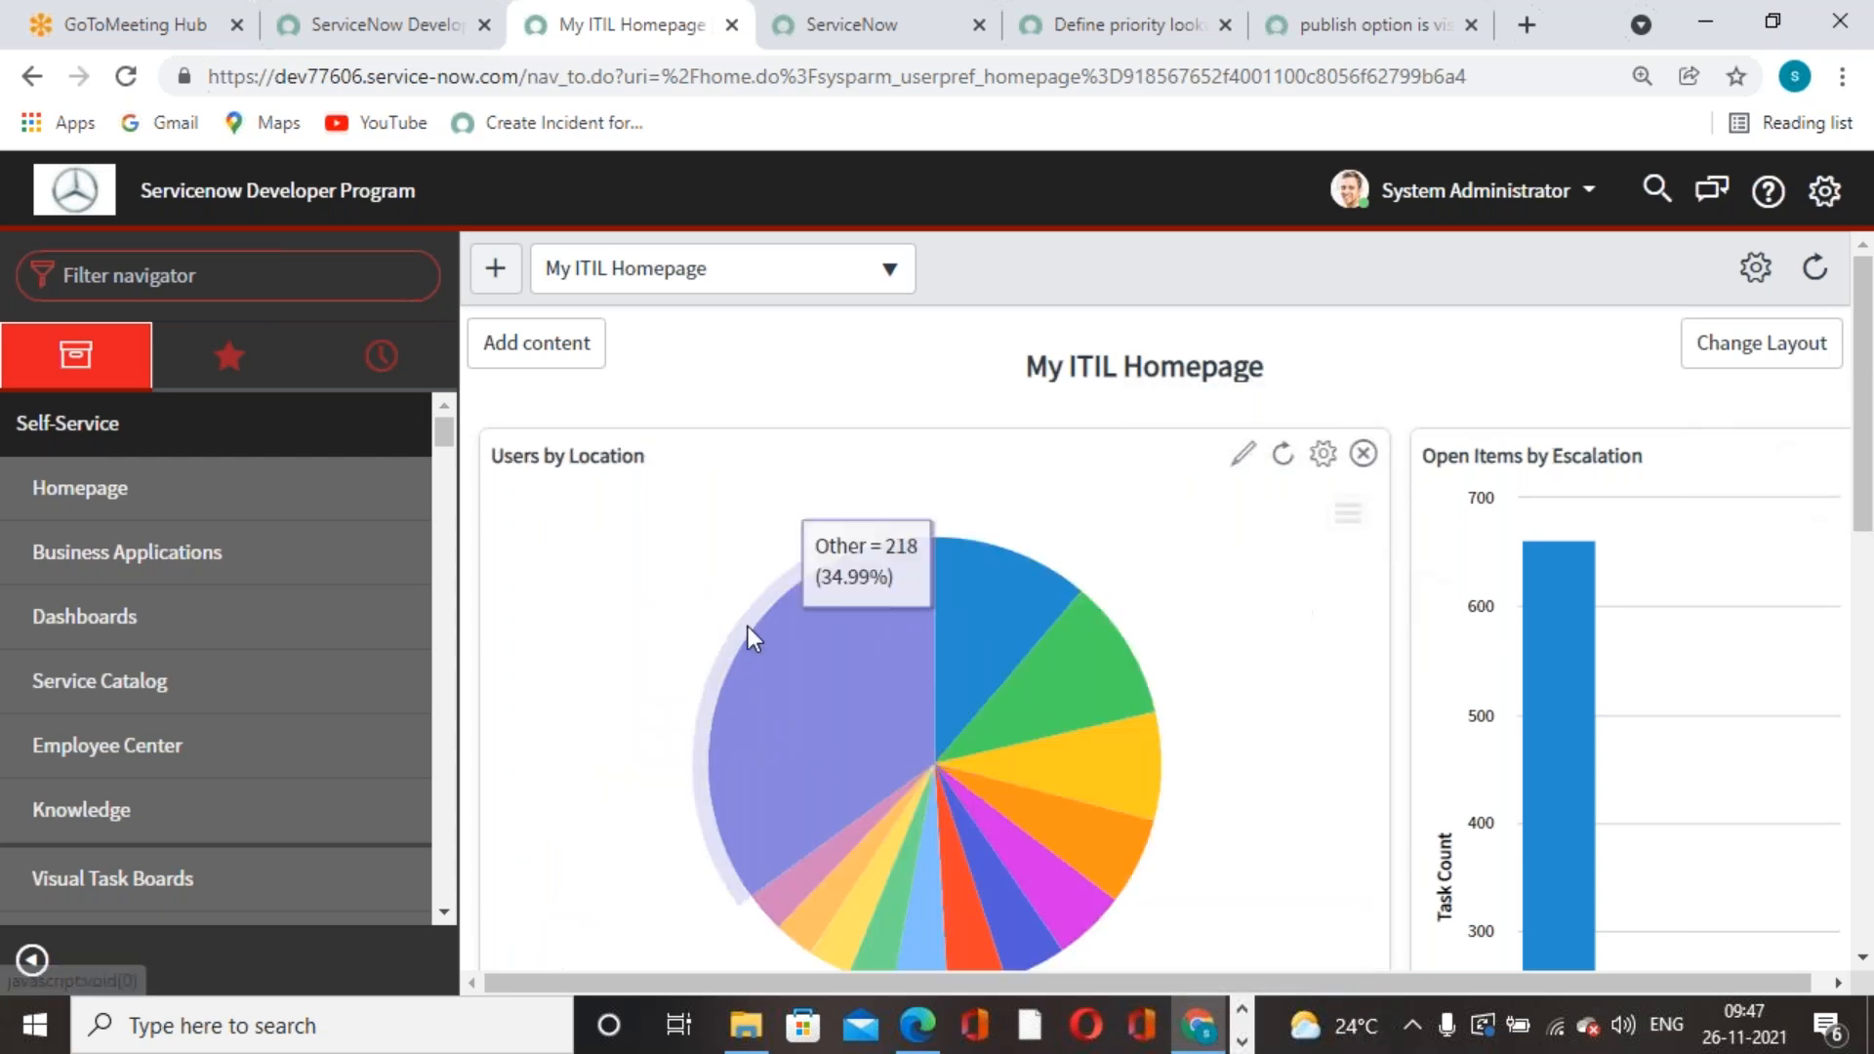
mouse_move(1050, 754)
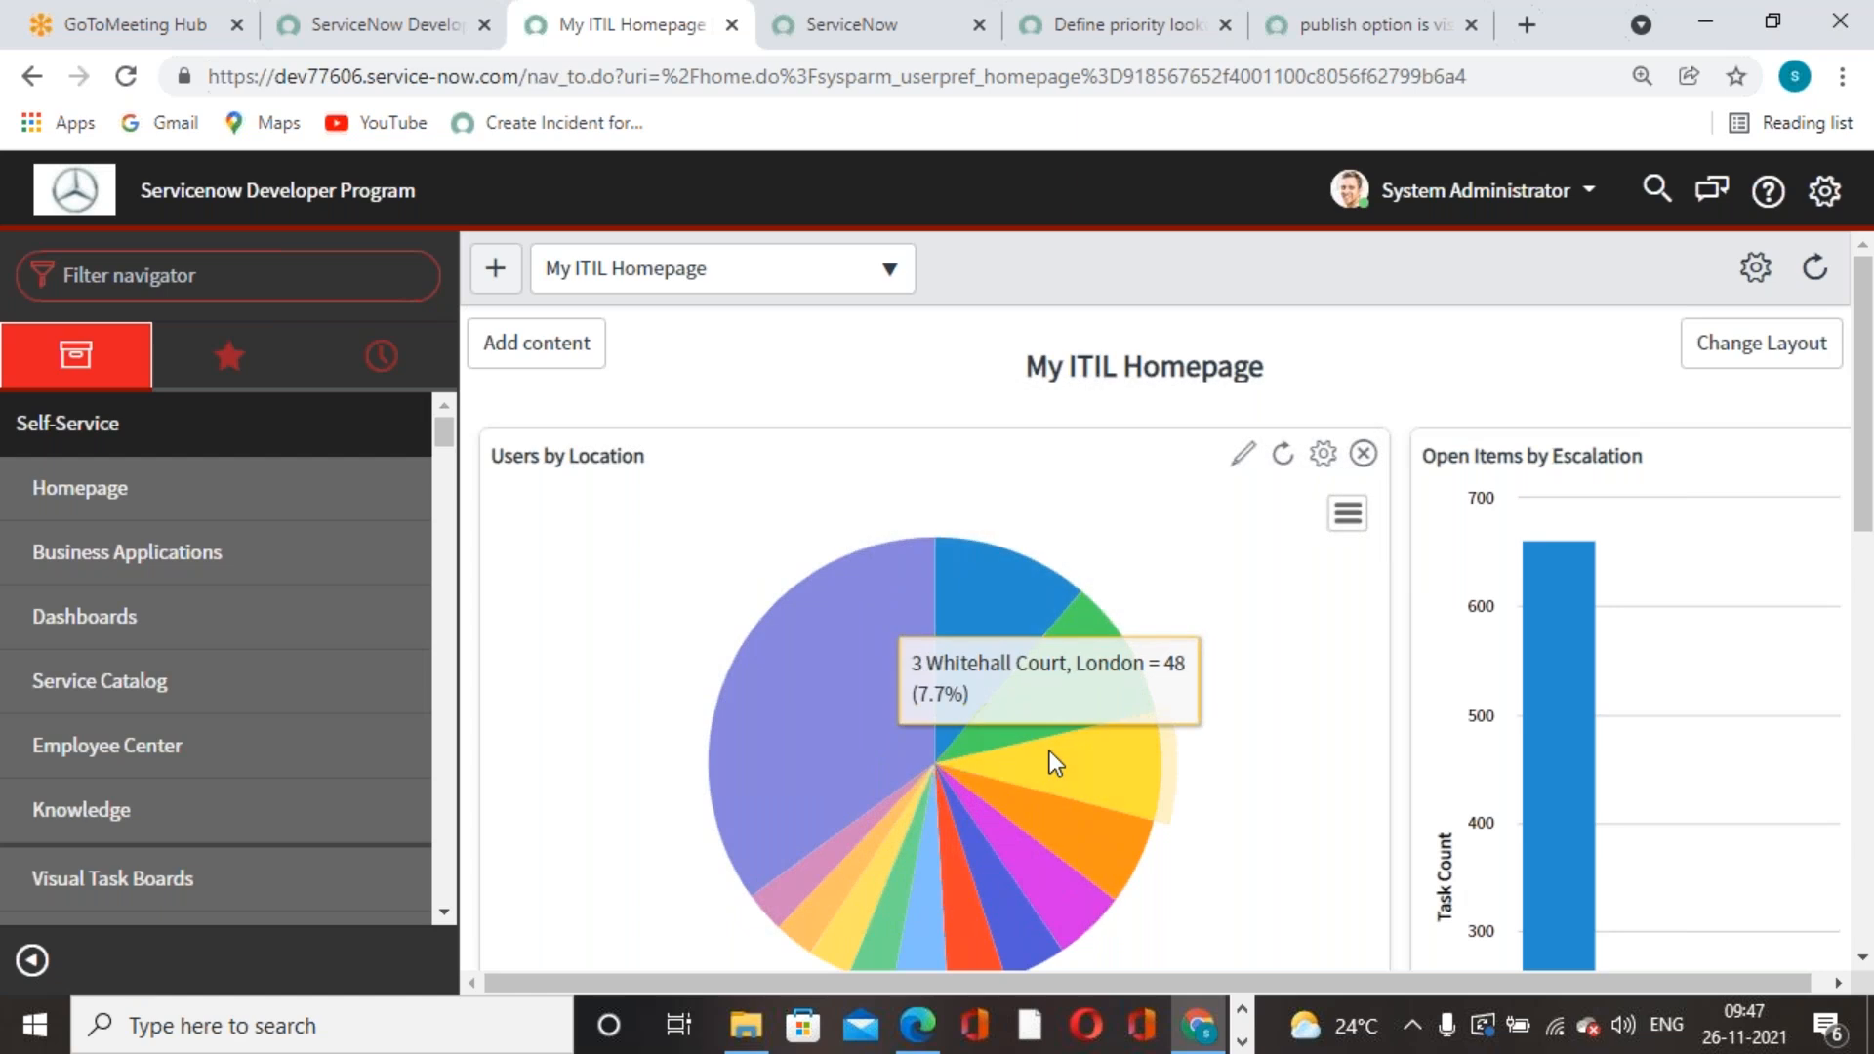
click(804, 49)
- Filter the navigator for 'reports', open View / Run, search 'incid', and open Incidents By contact type
click(342, 284)
text(re)
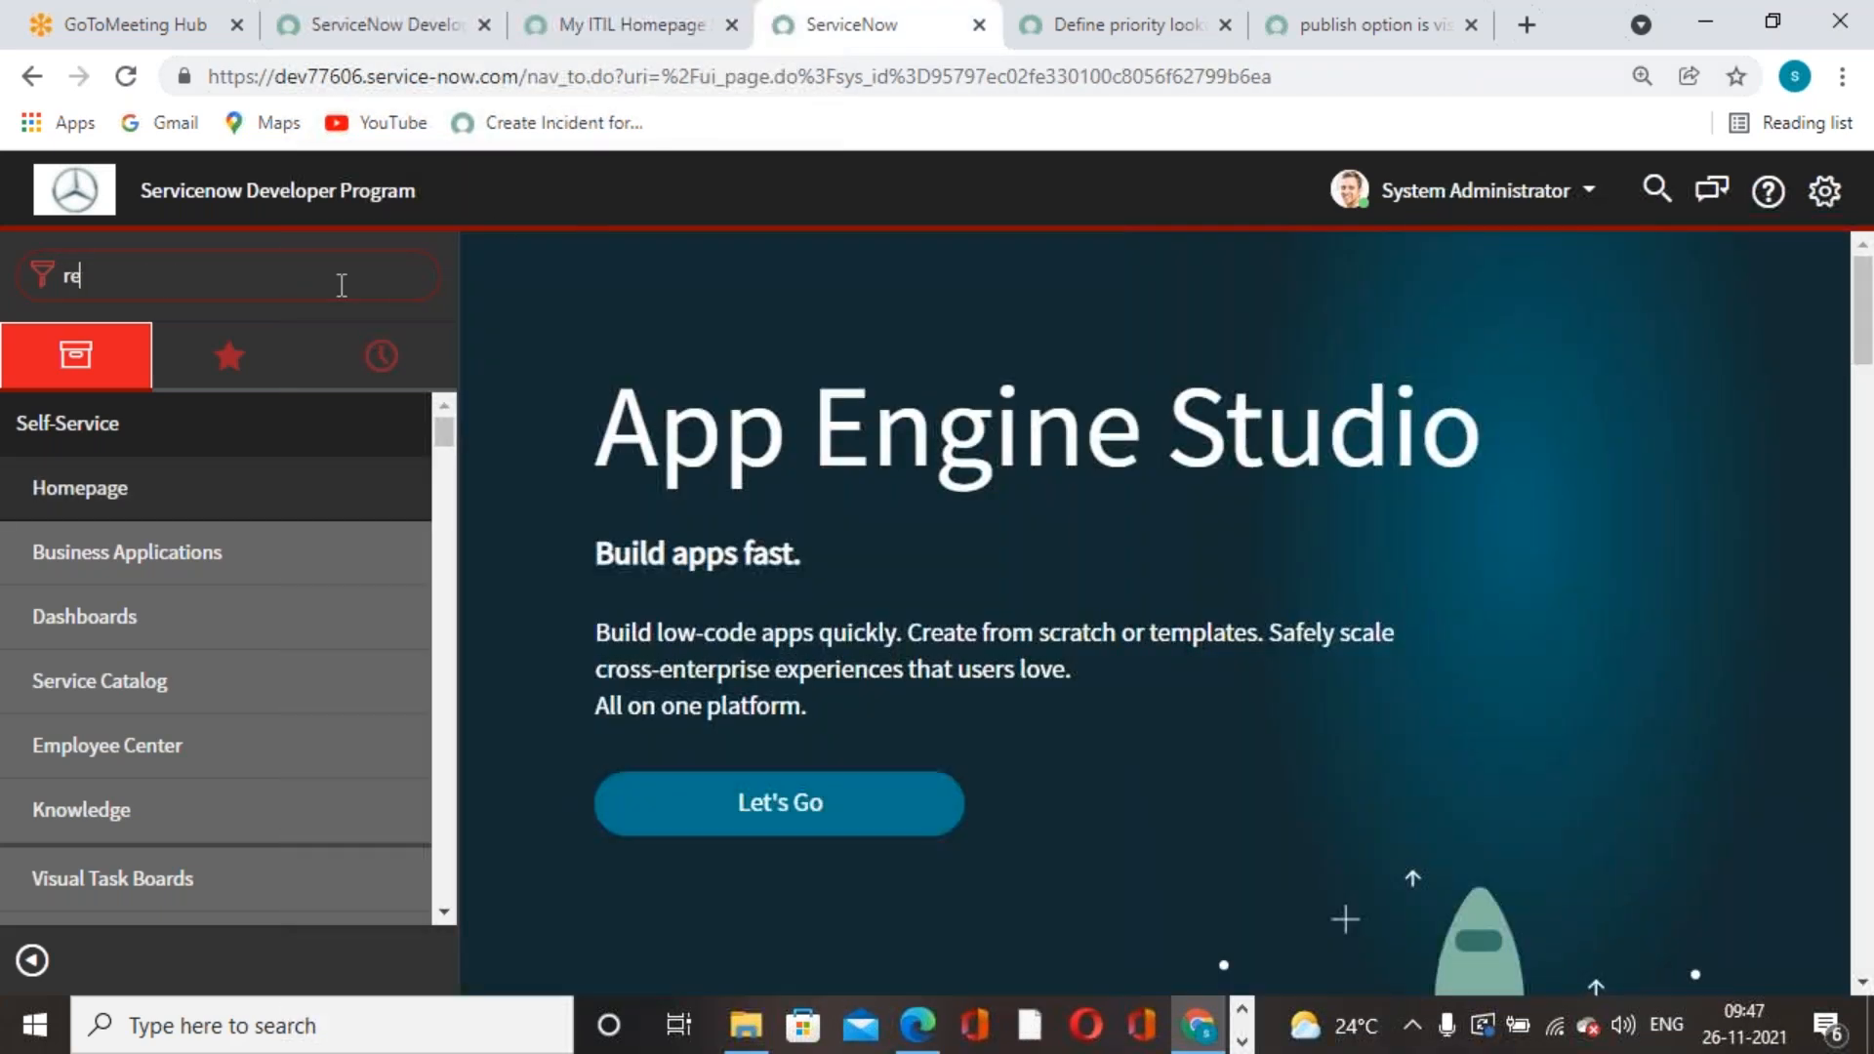
text(ports)
scroll(372, 717, down, 3)
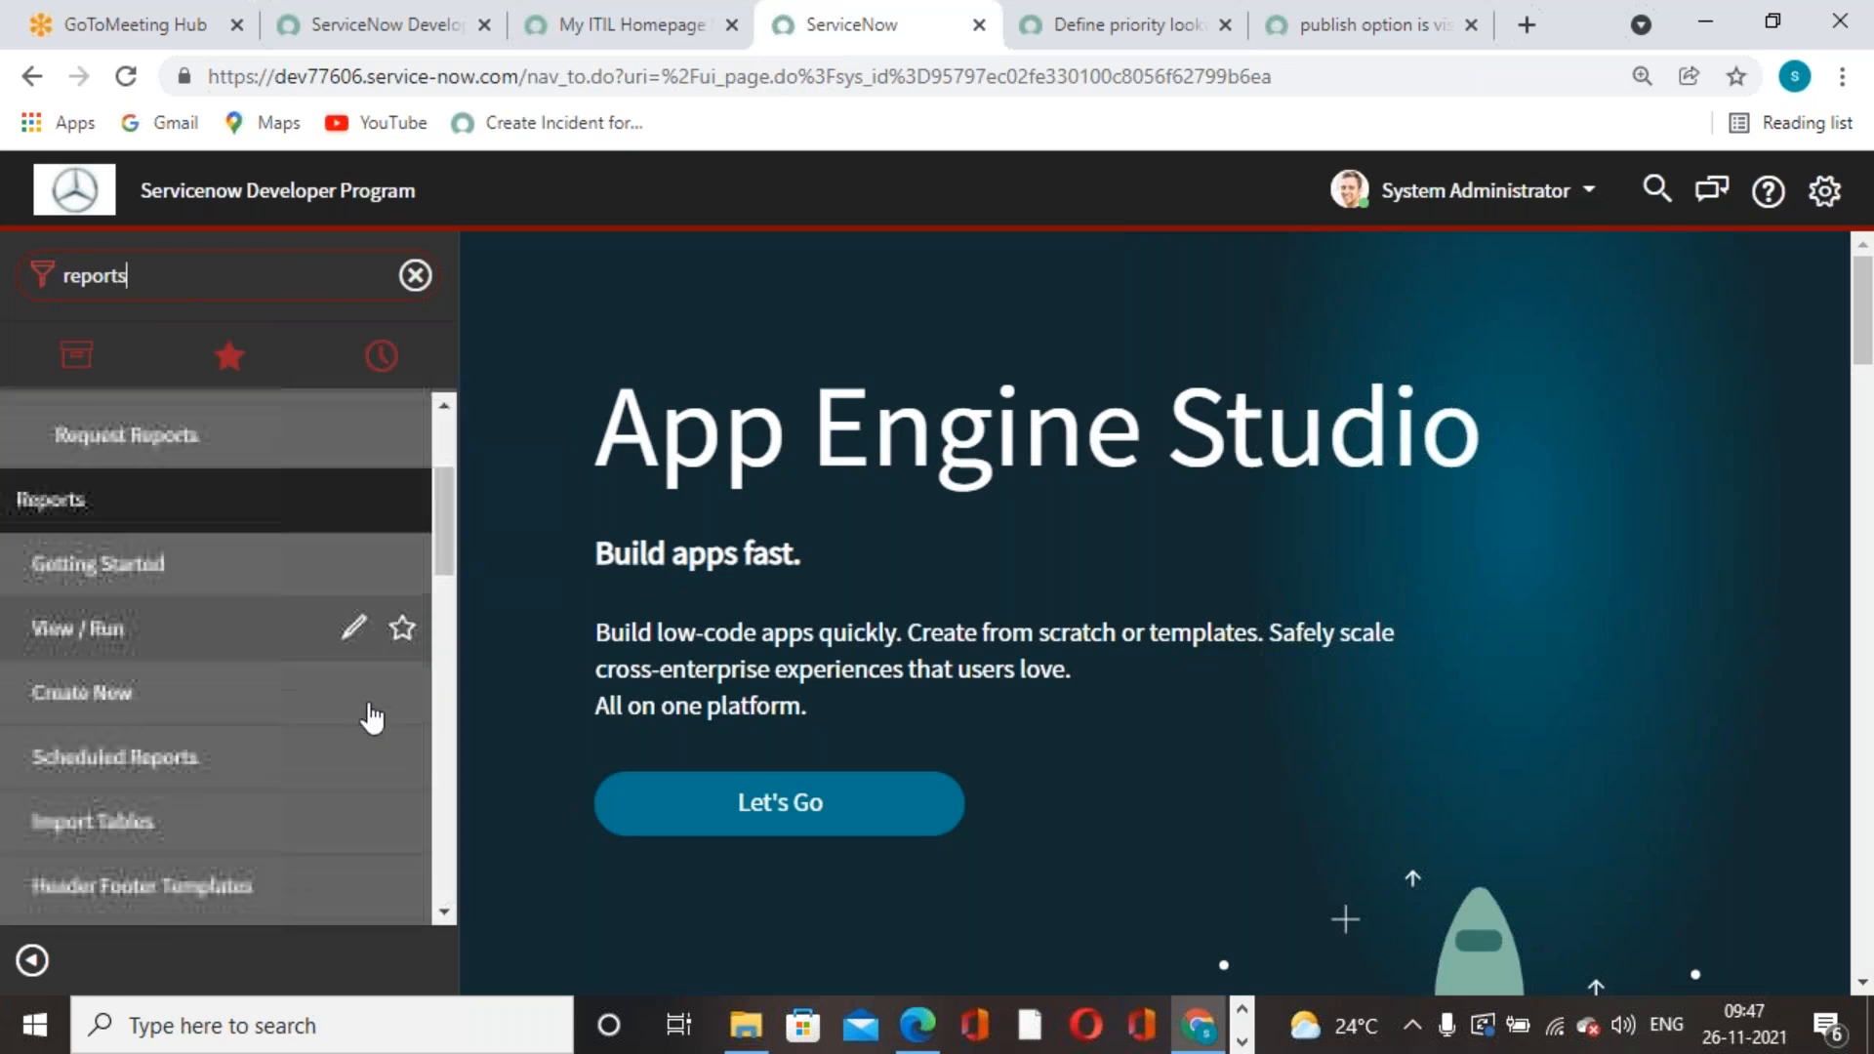
click(98, 582)
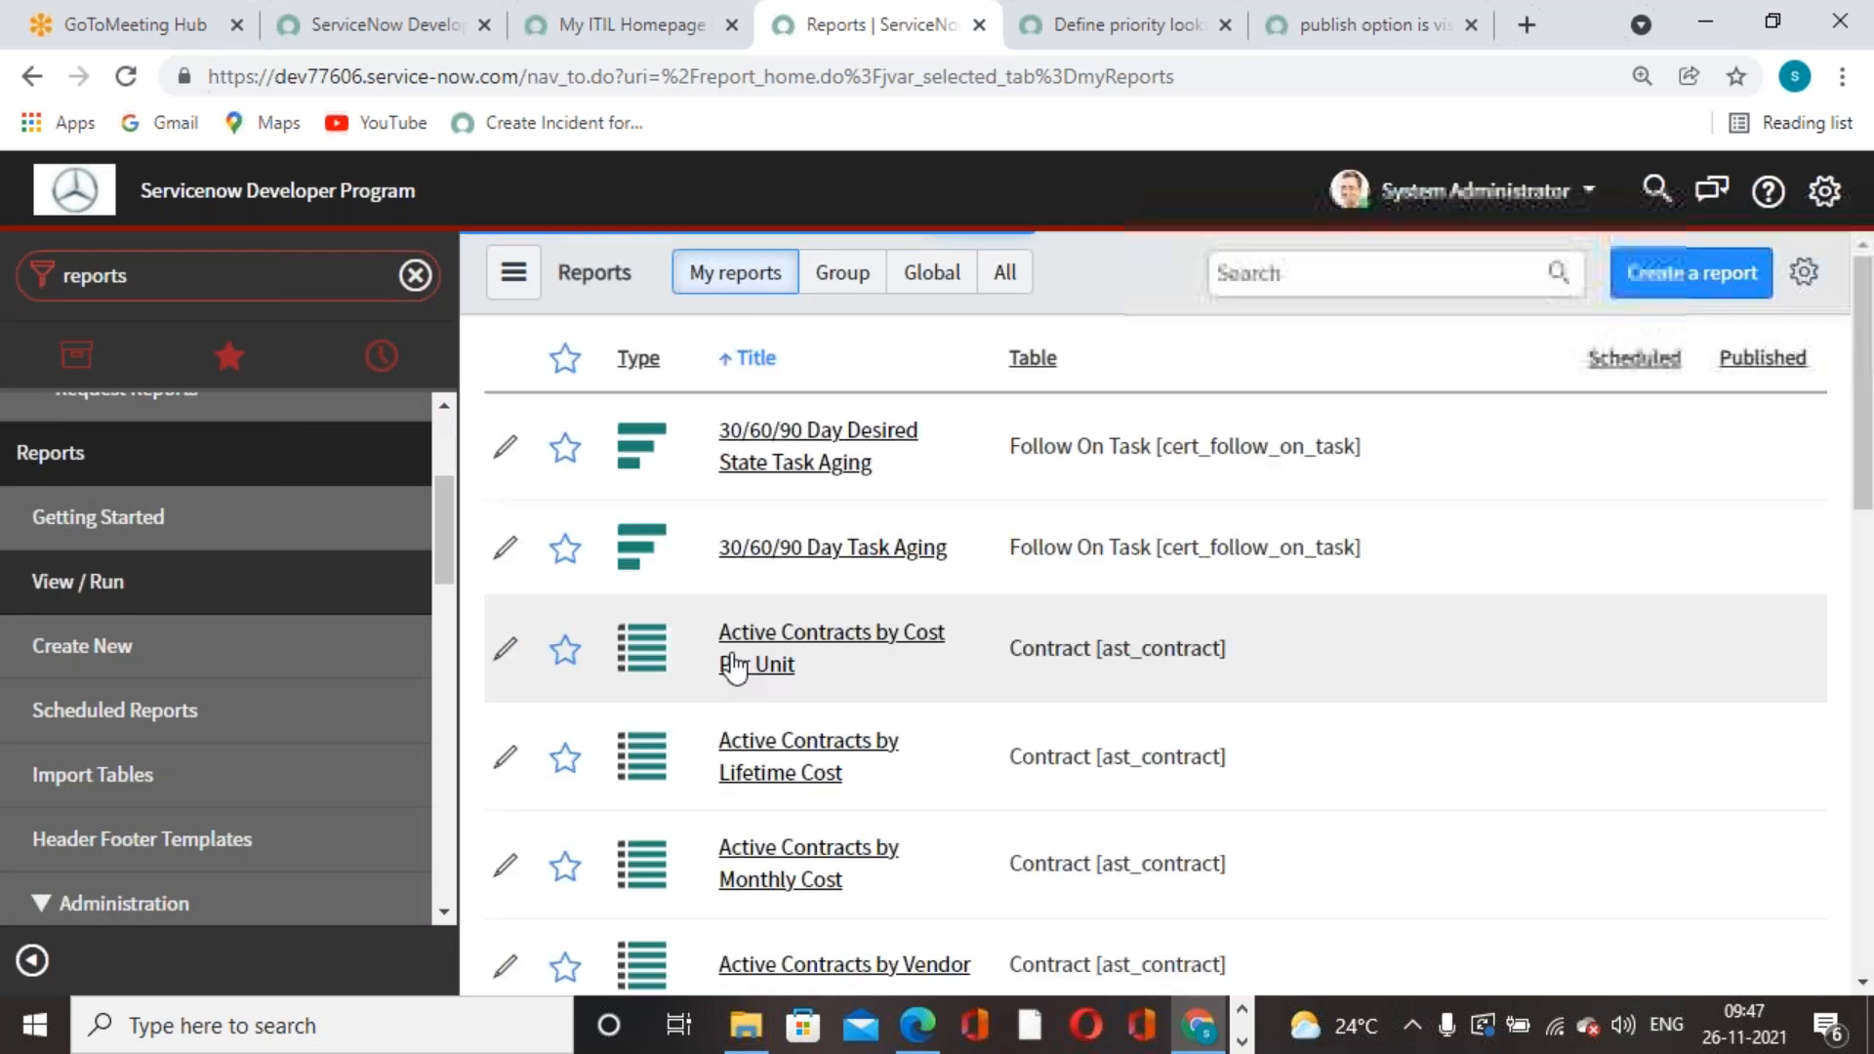
click(1383, 268)
text(incid)
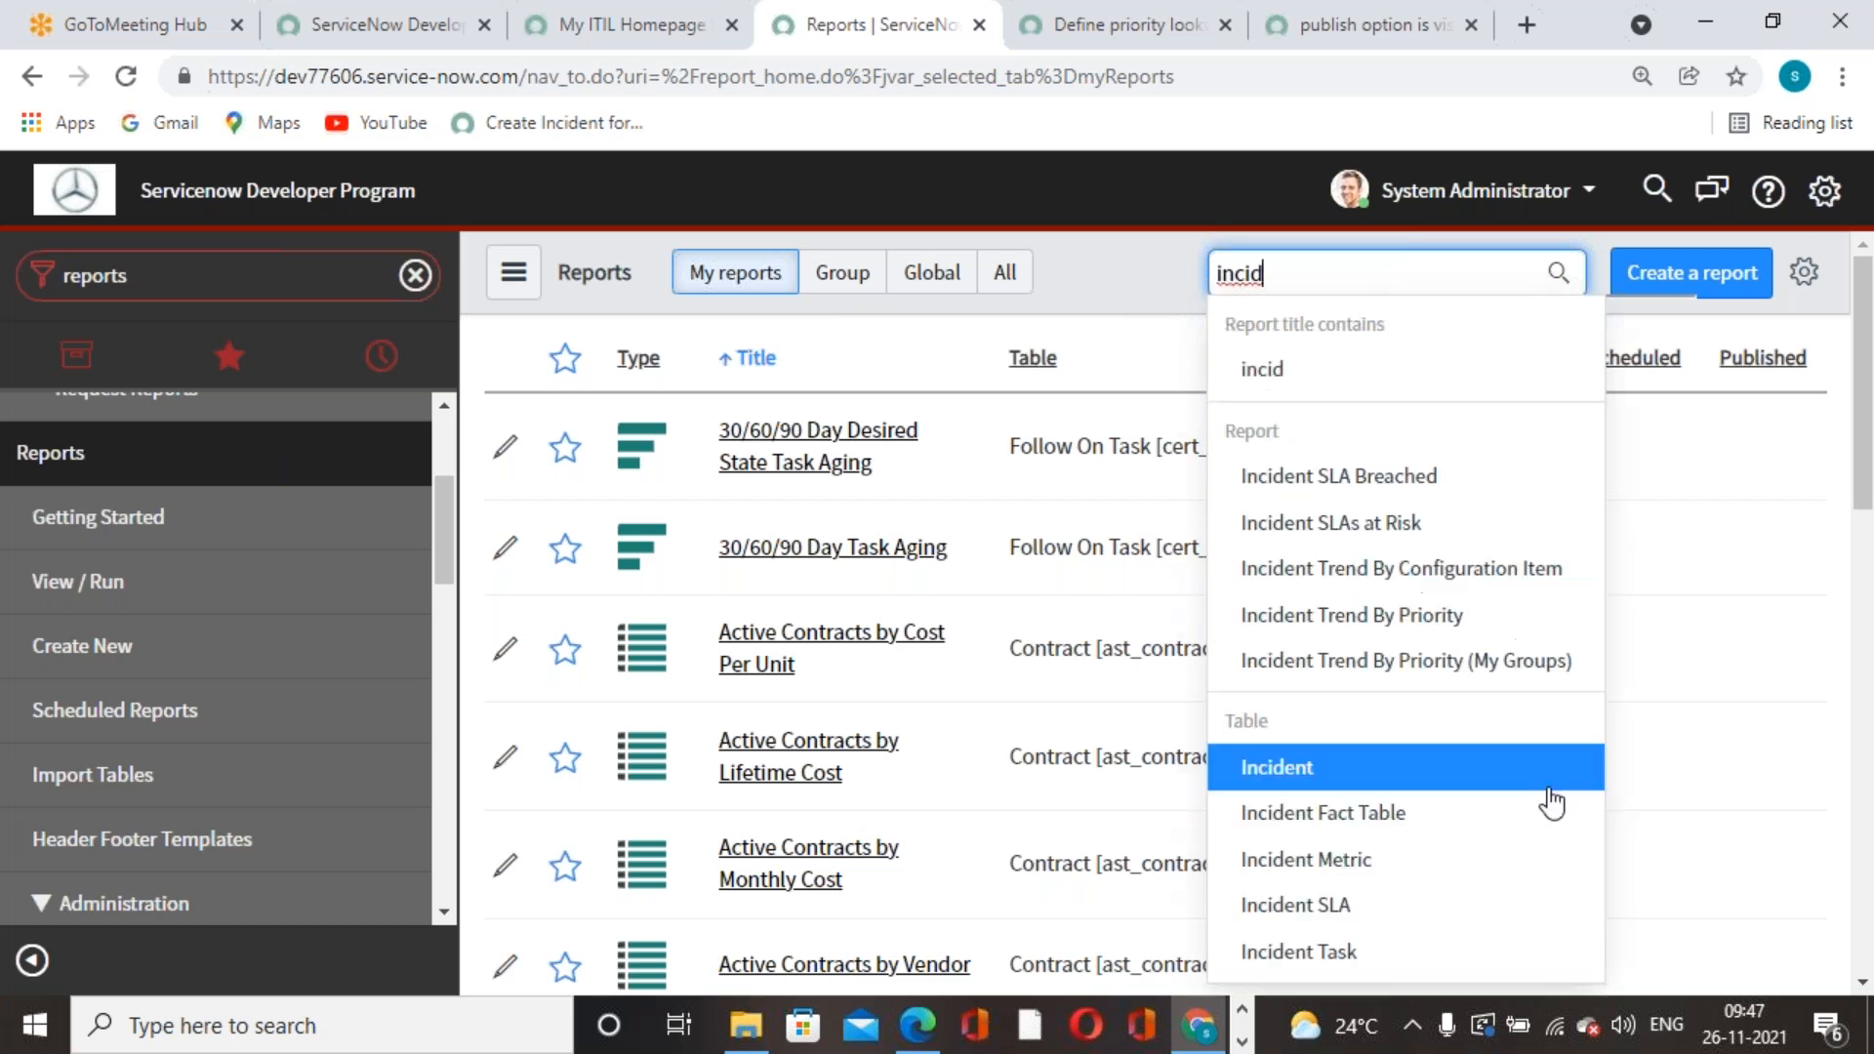
scroll(1461, 656, down, 3)
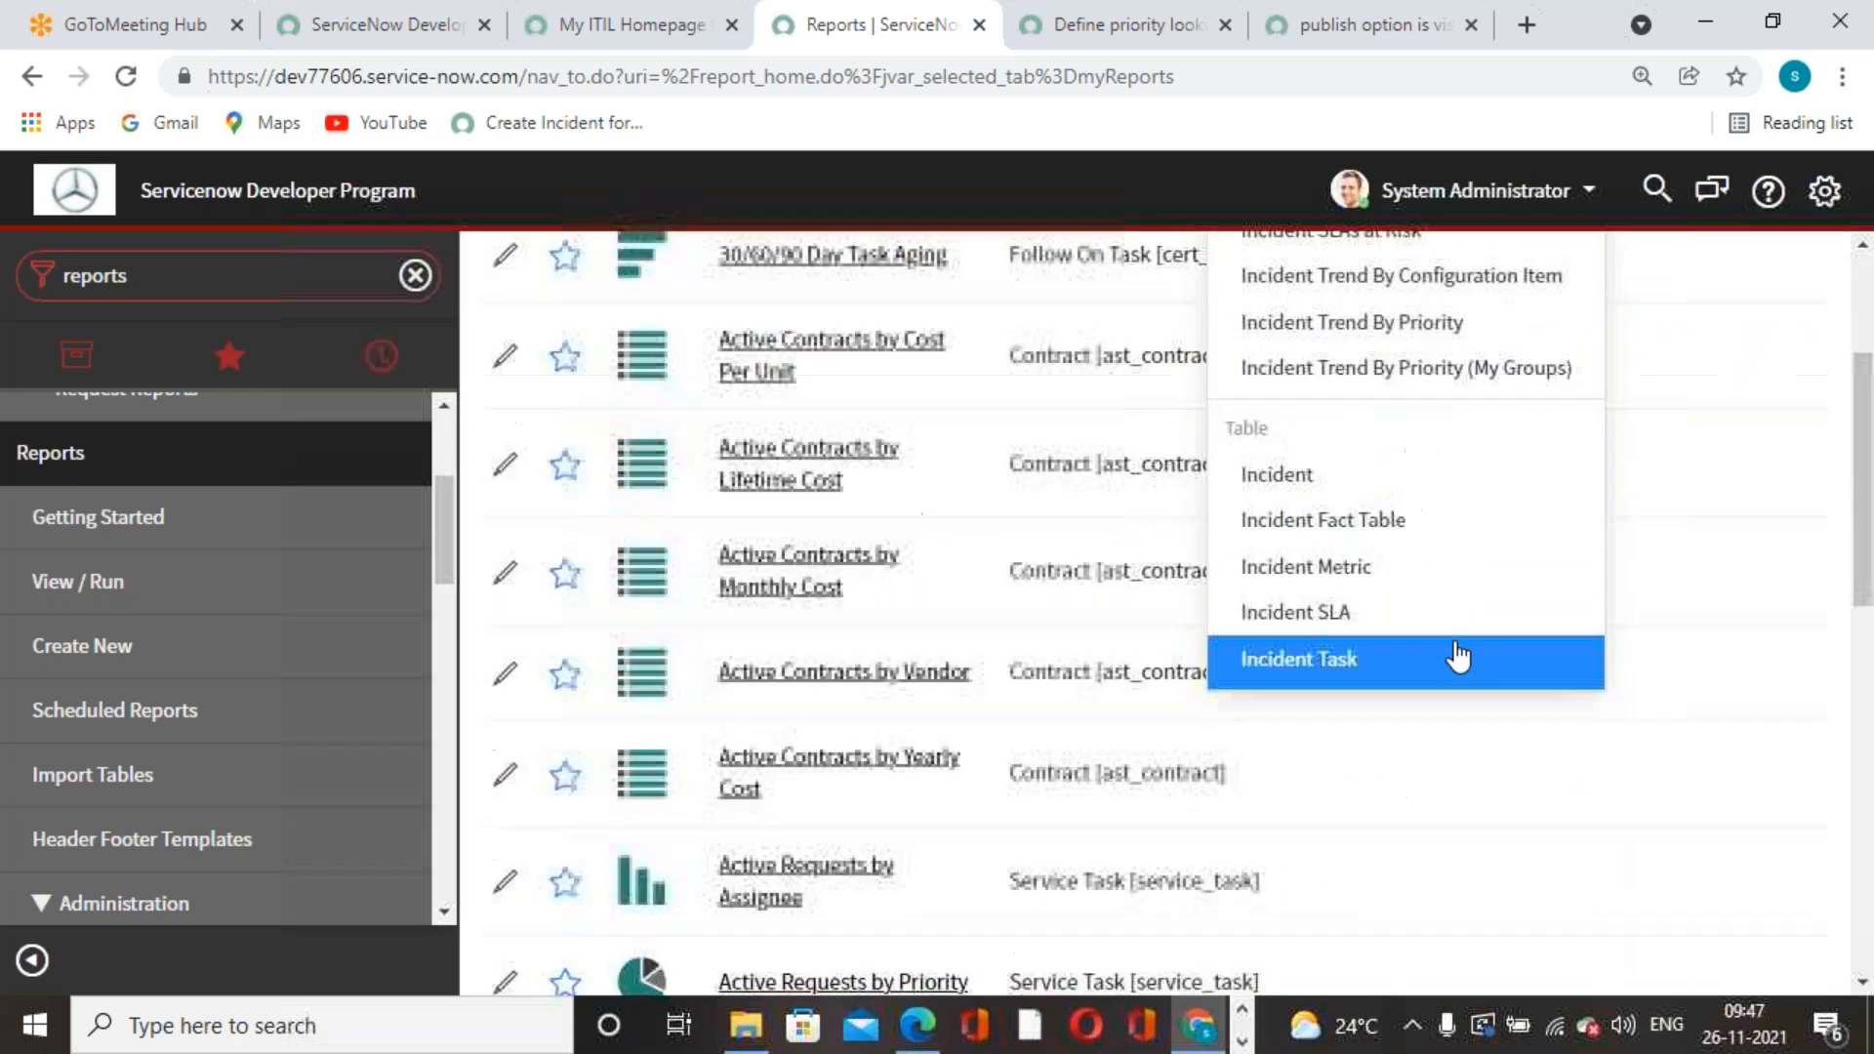
scroll(1454, 657, up, 3)
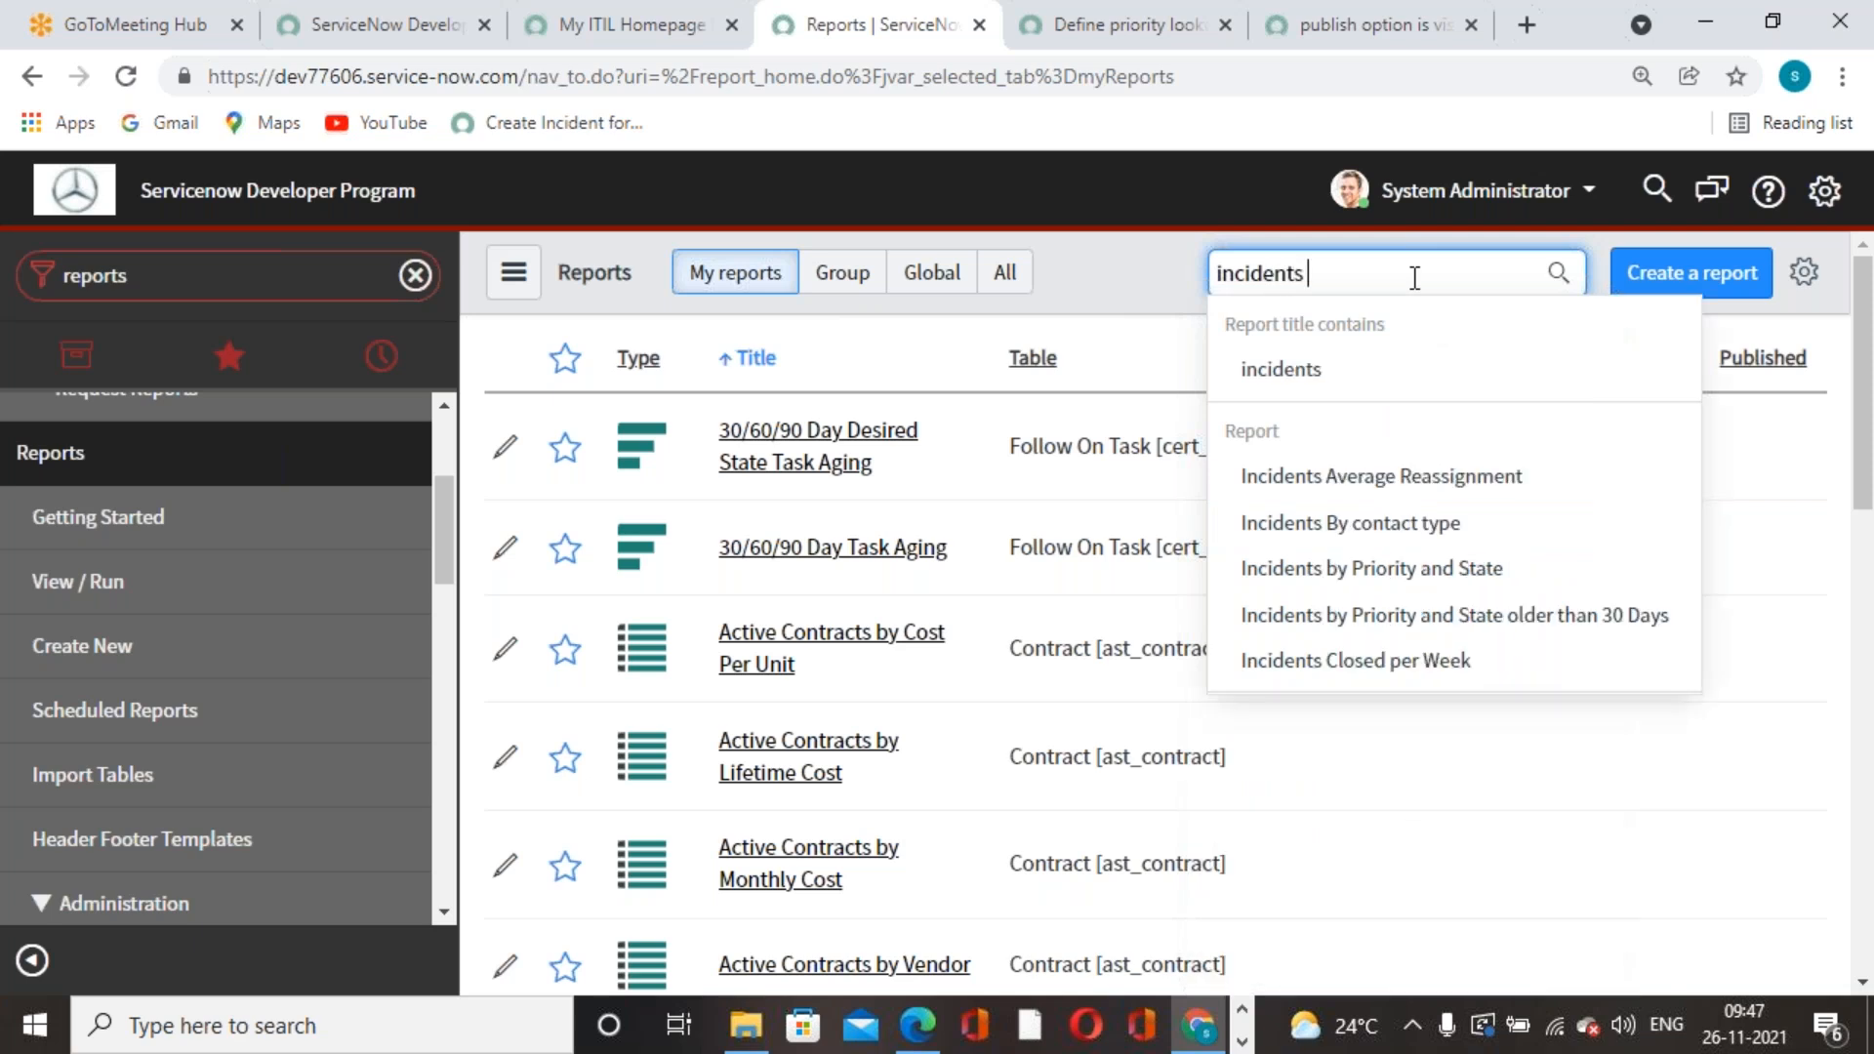
click(1346, 527)
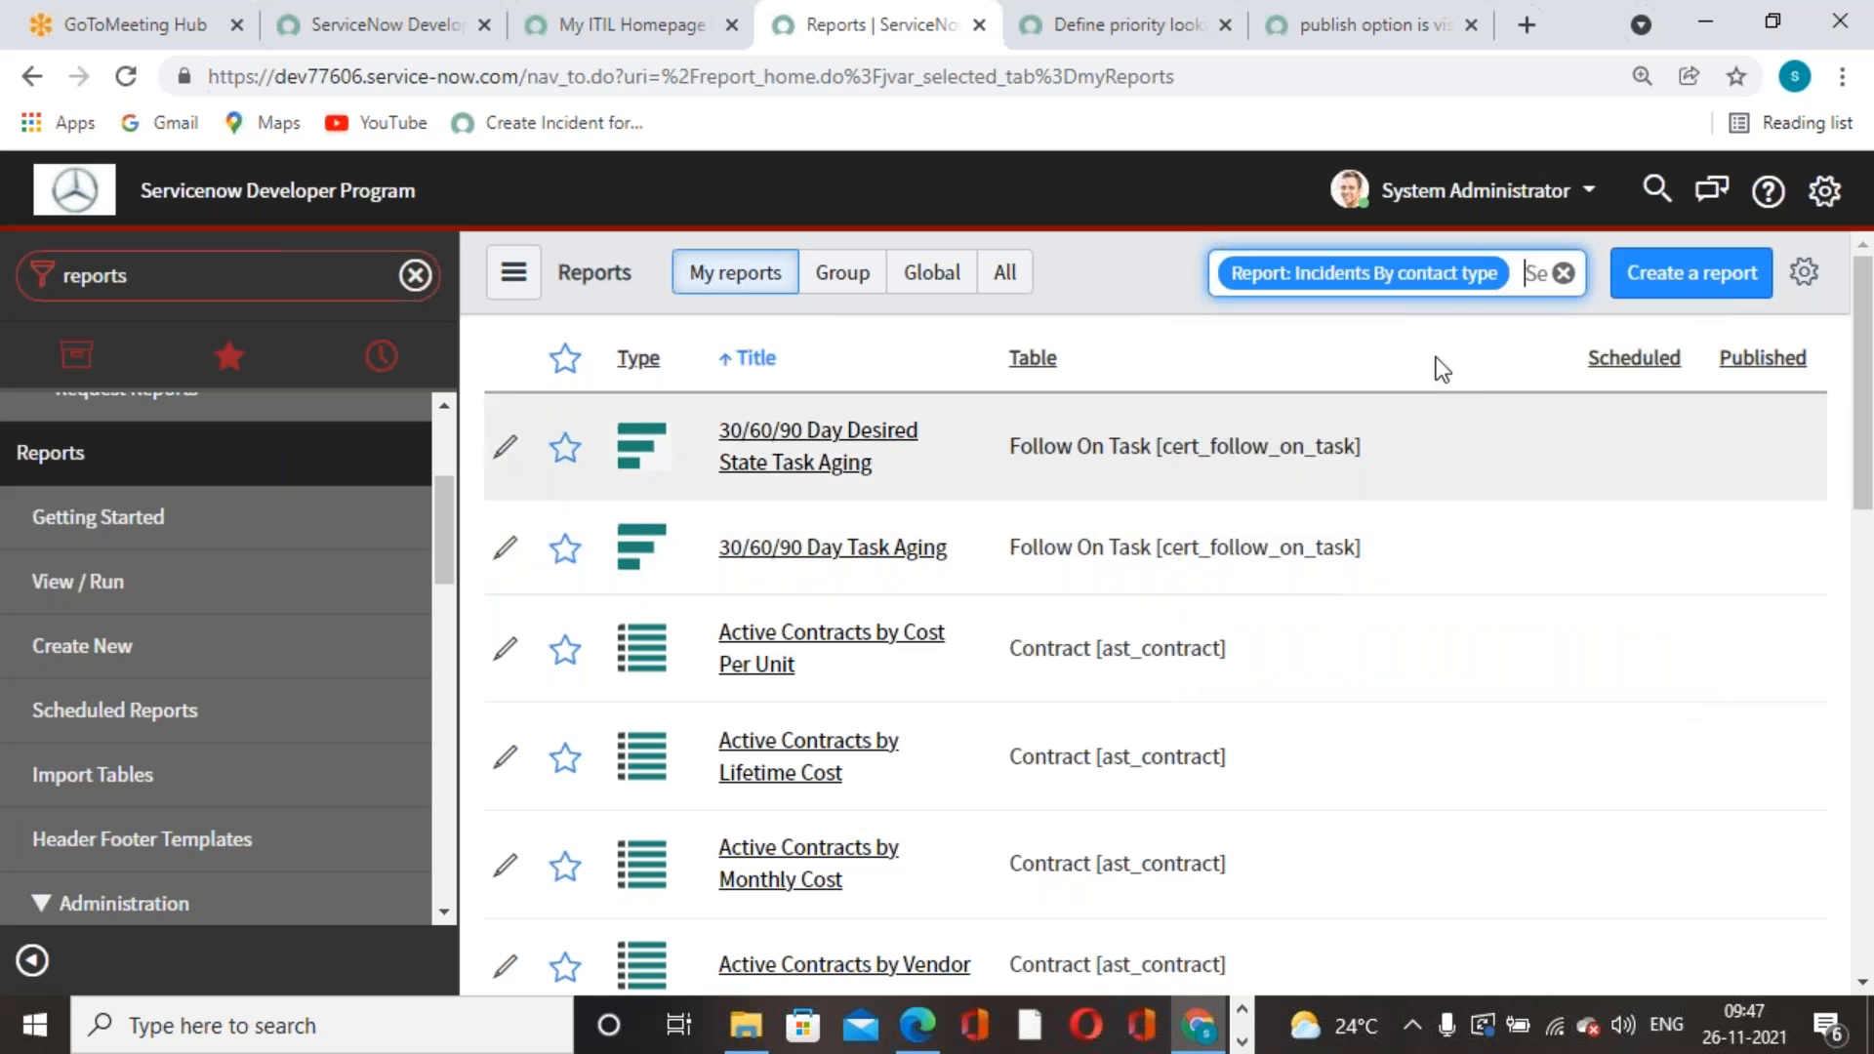
click(858, 441)
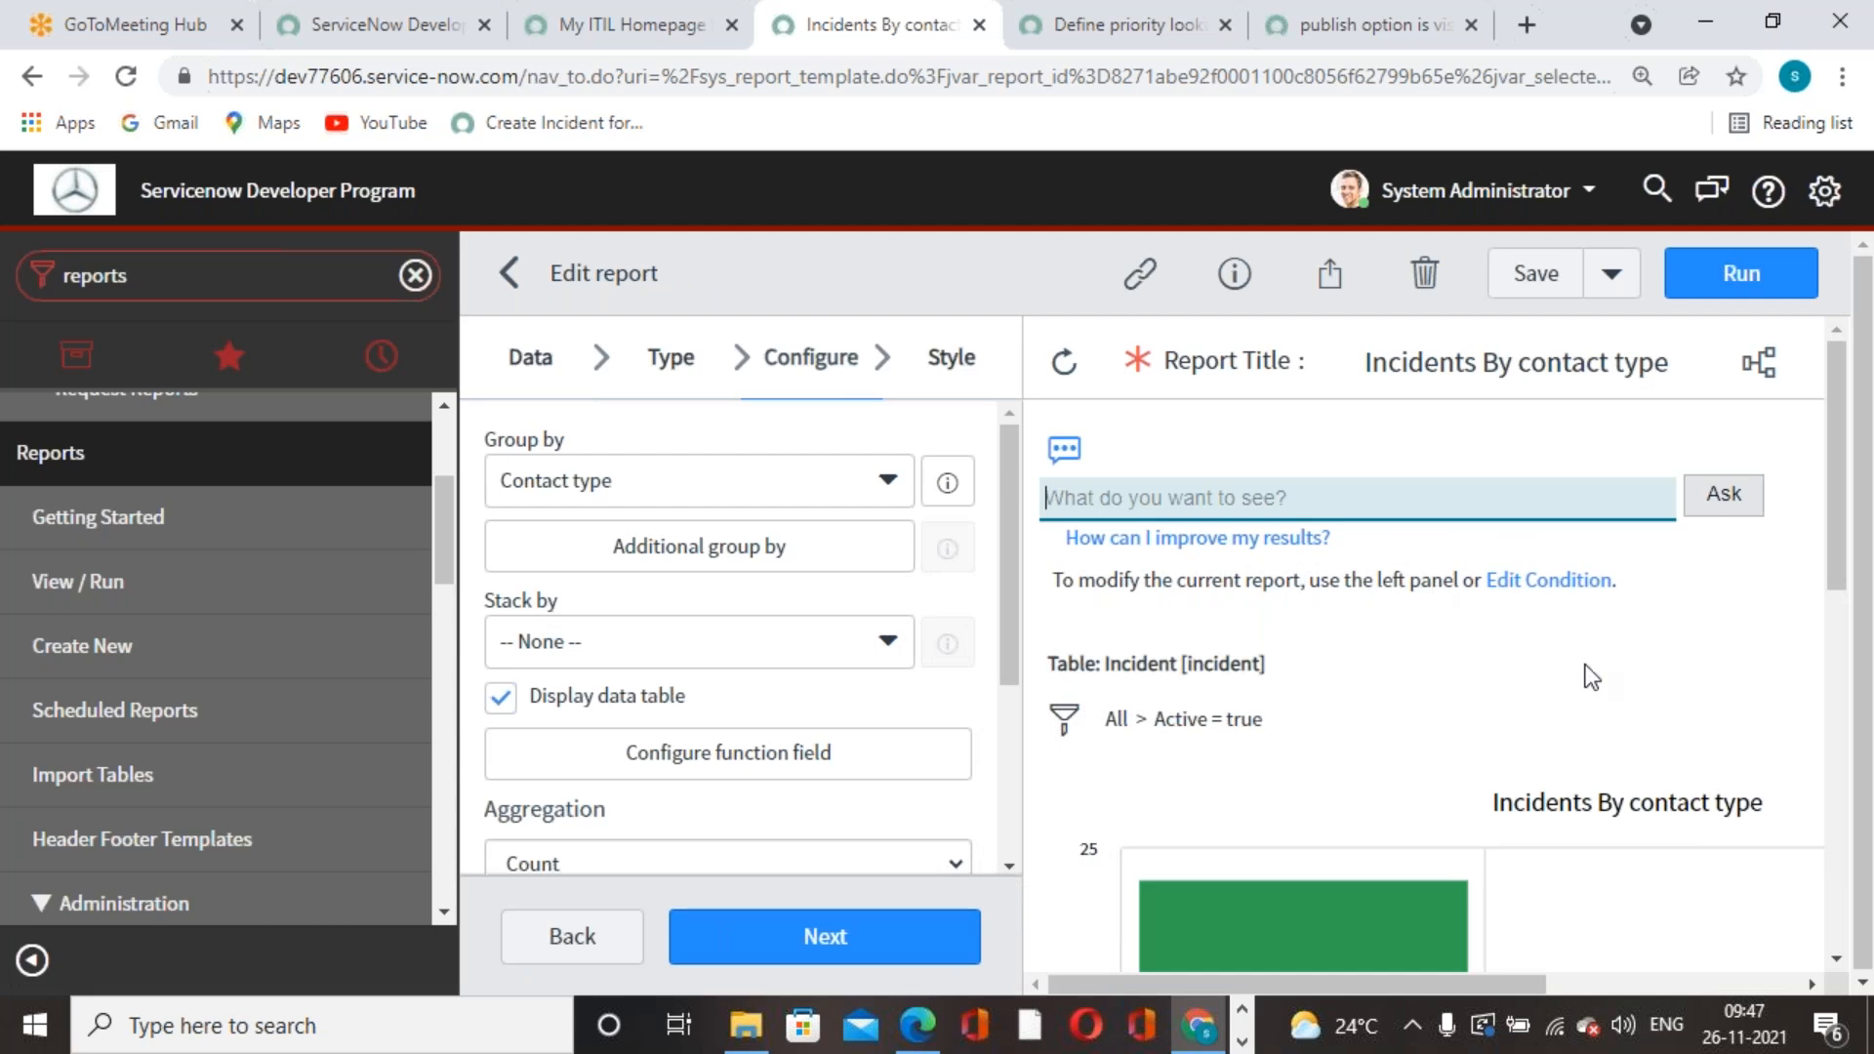
- Export the report to a portrait PDF generated now and download it
click(1329, 273)
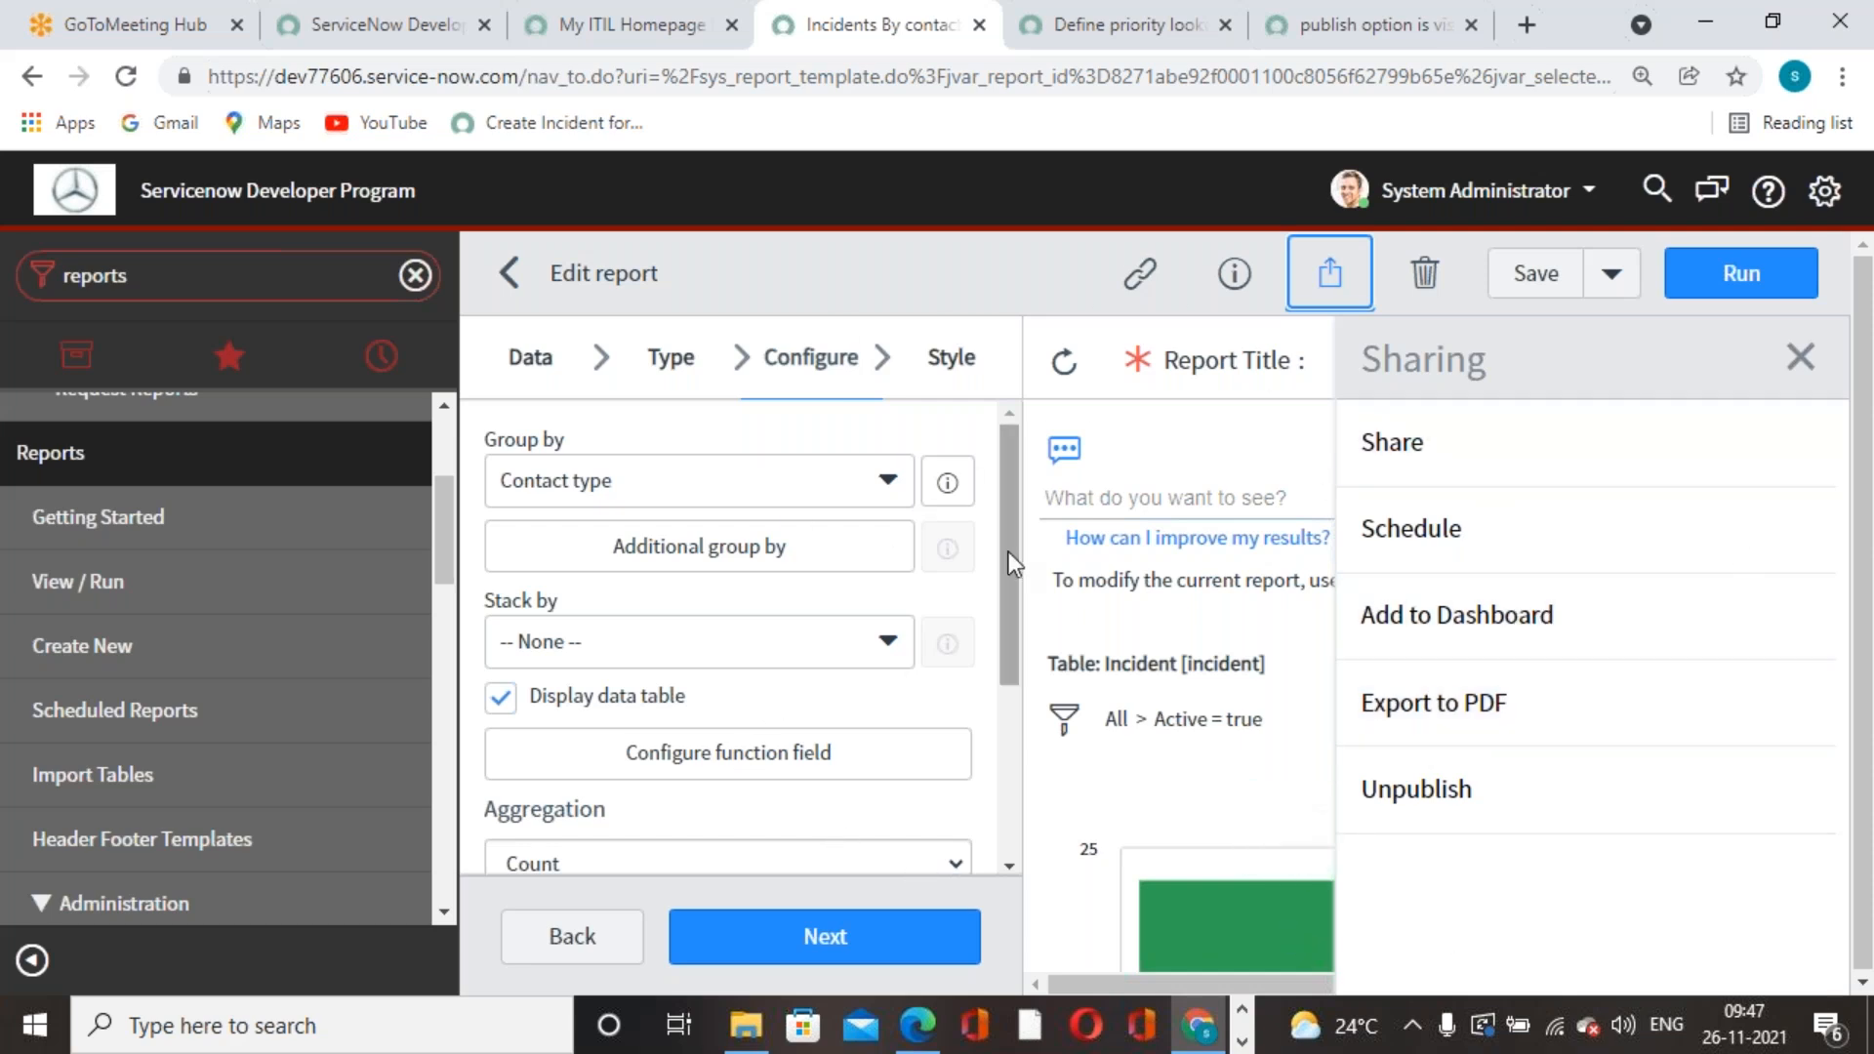
click(1454, 727)
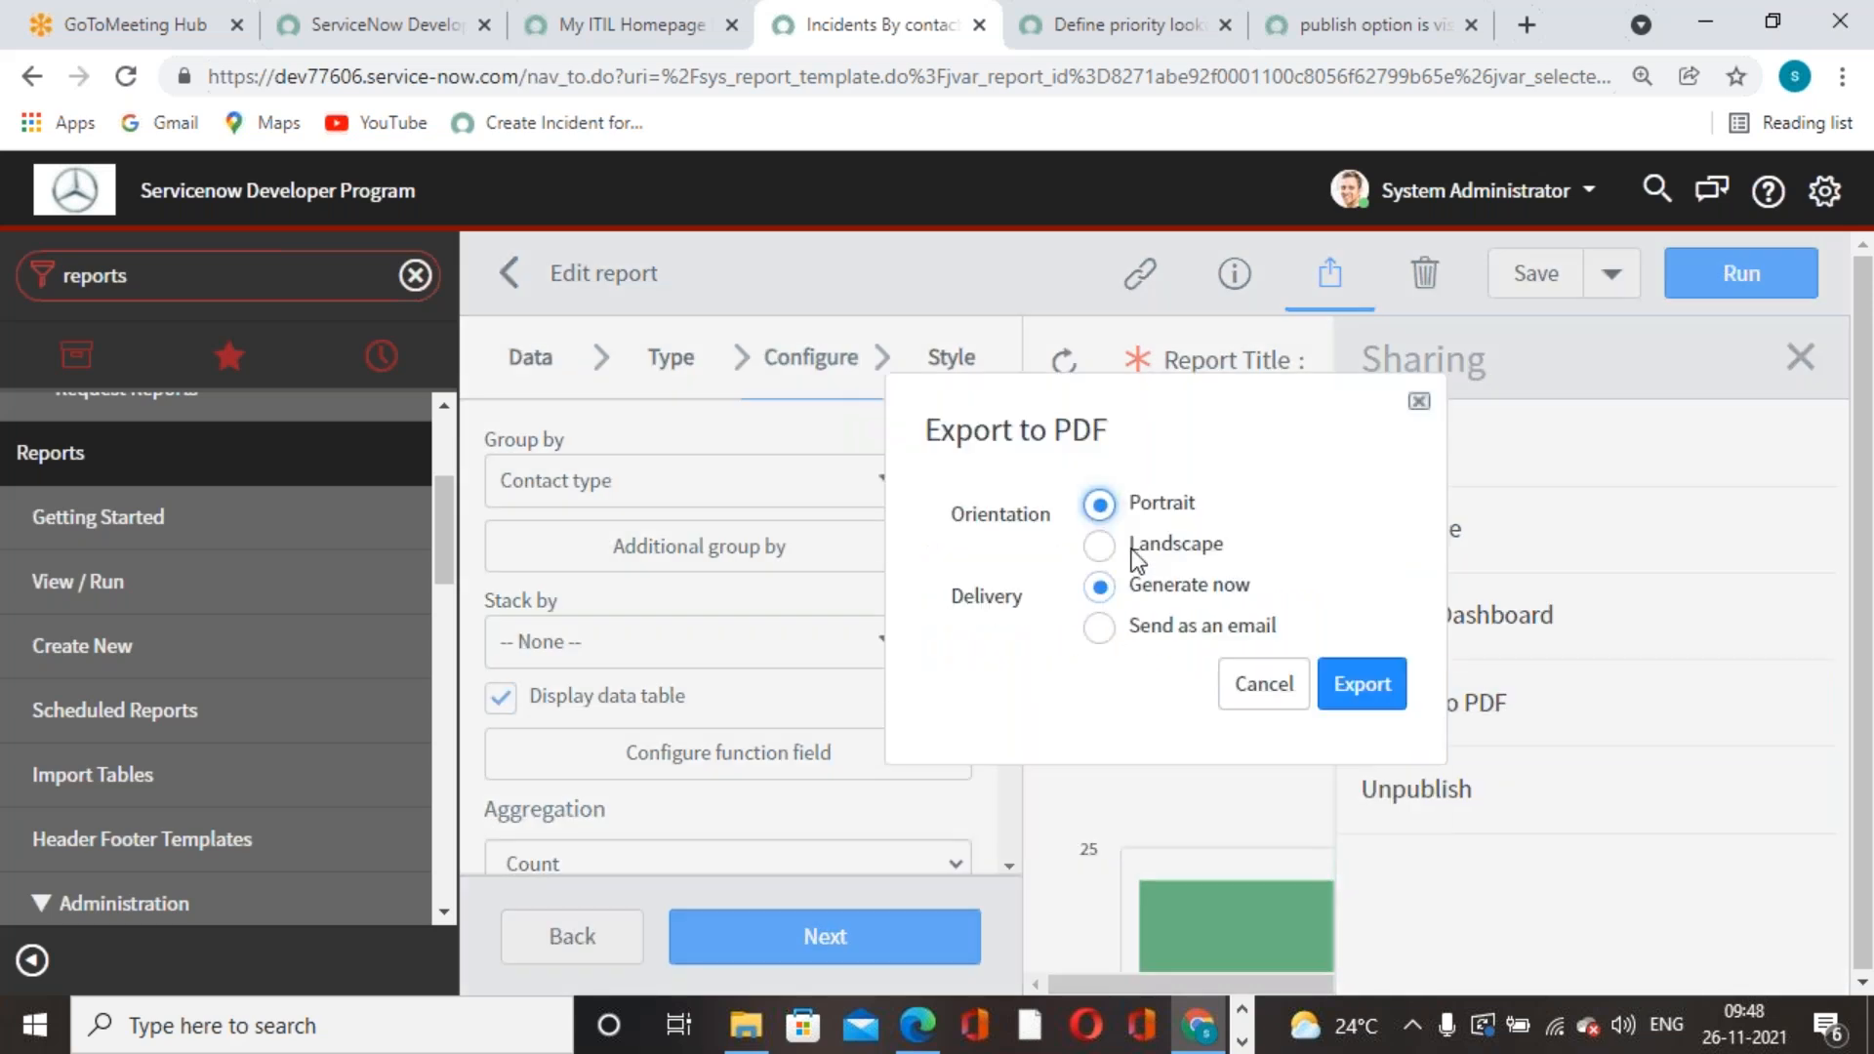
click(1378, 695)
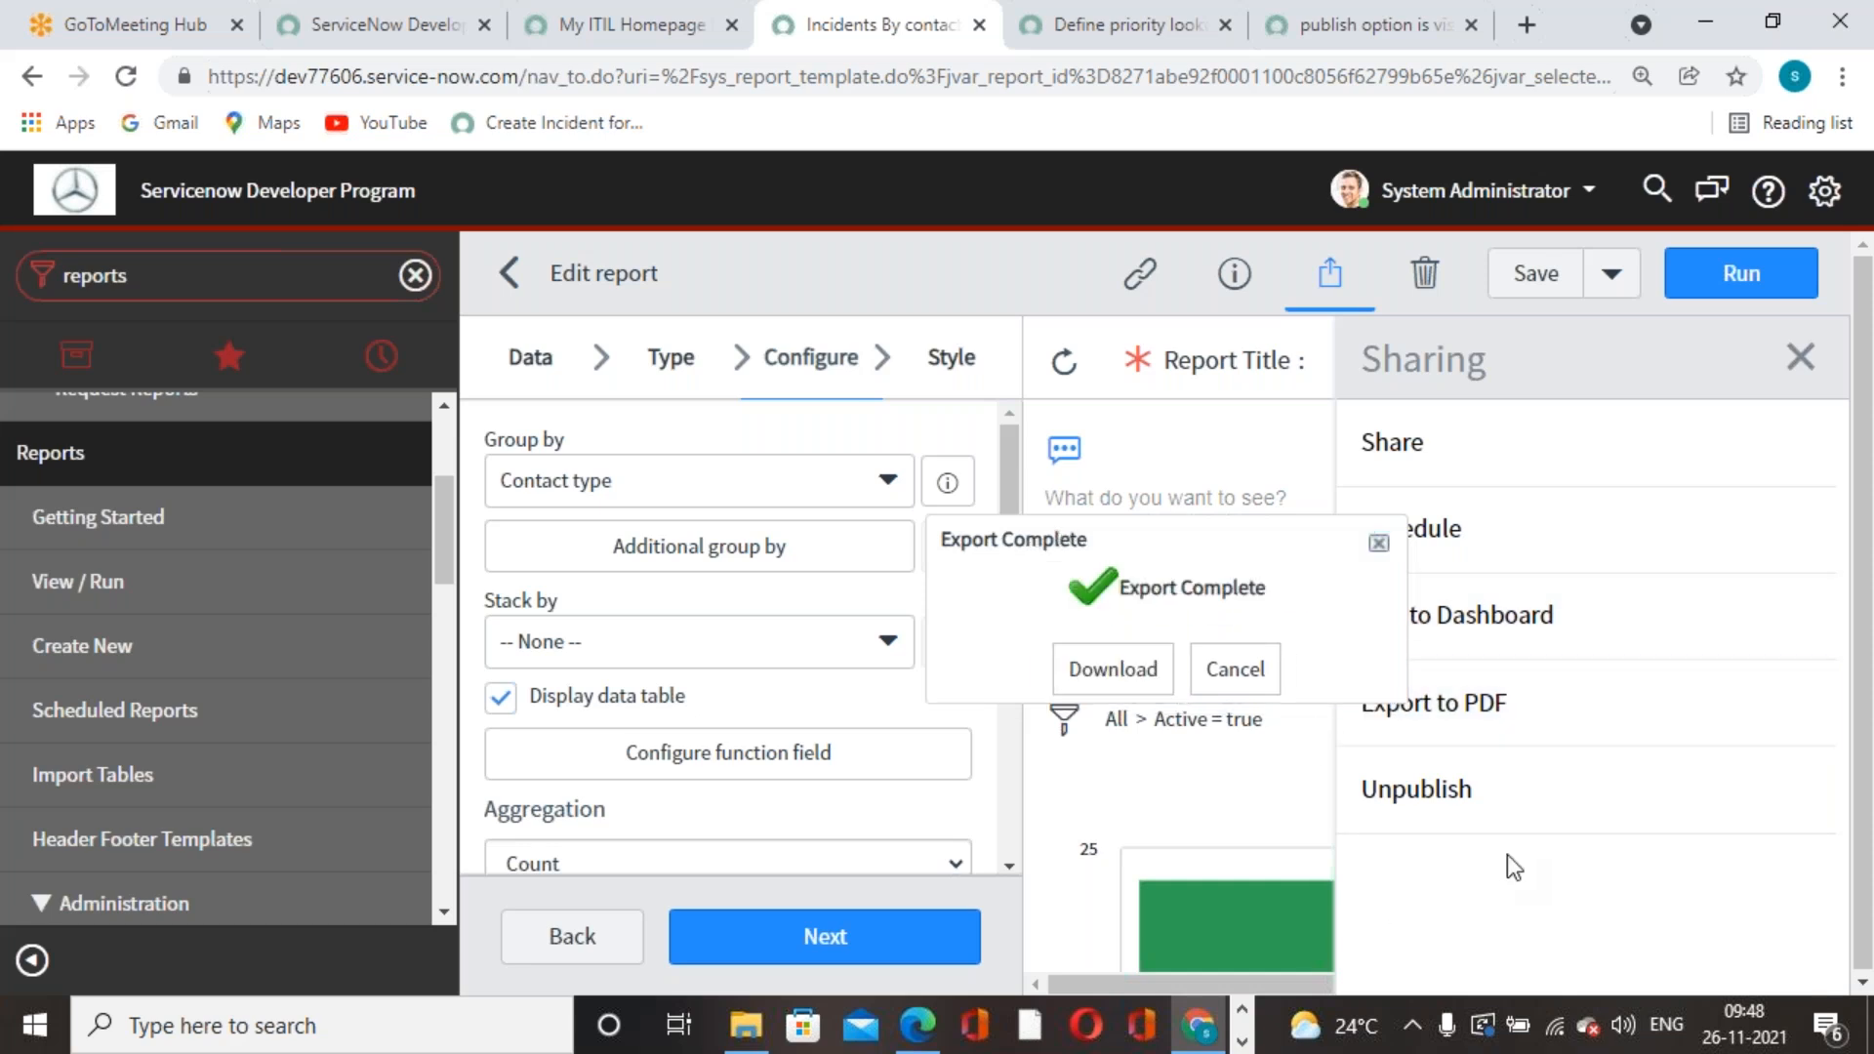
click(1135, 675)
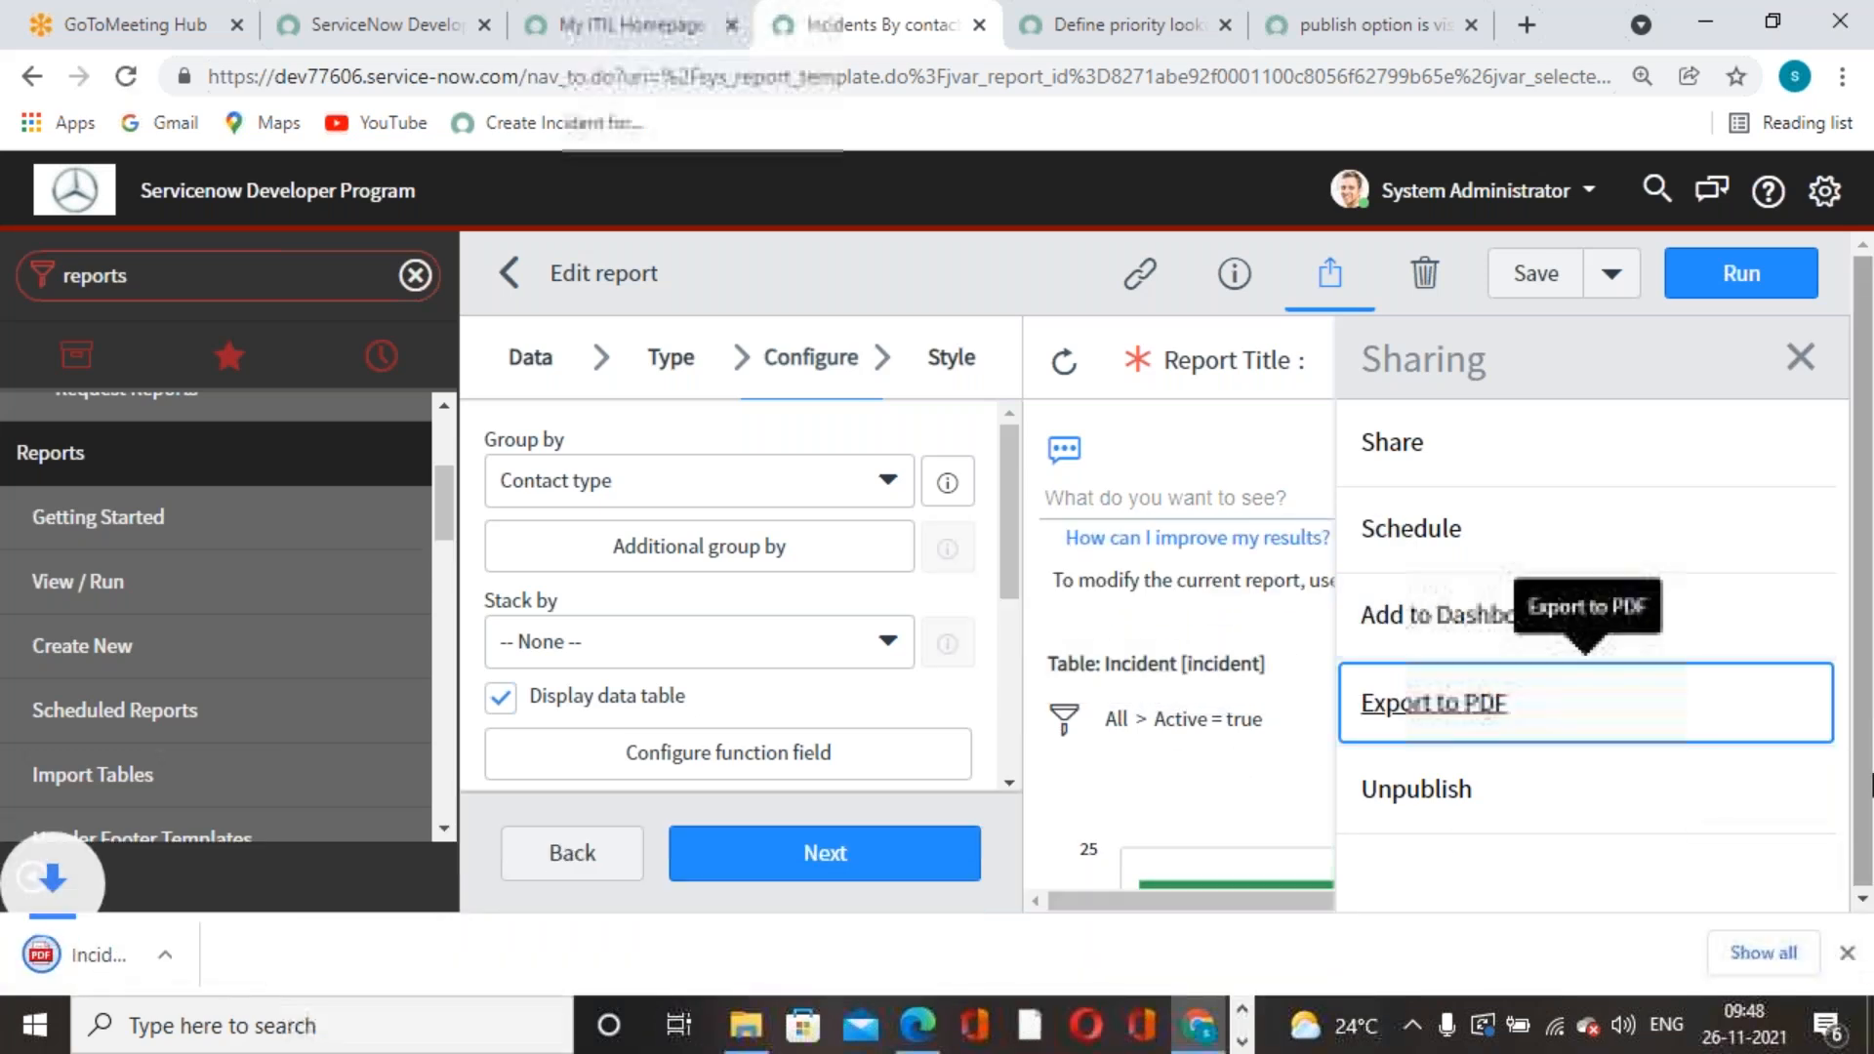
- Review the downloaded Incidents By contact type PDF, then go back to the ServiceNow report editor
click(227, 958)
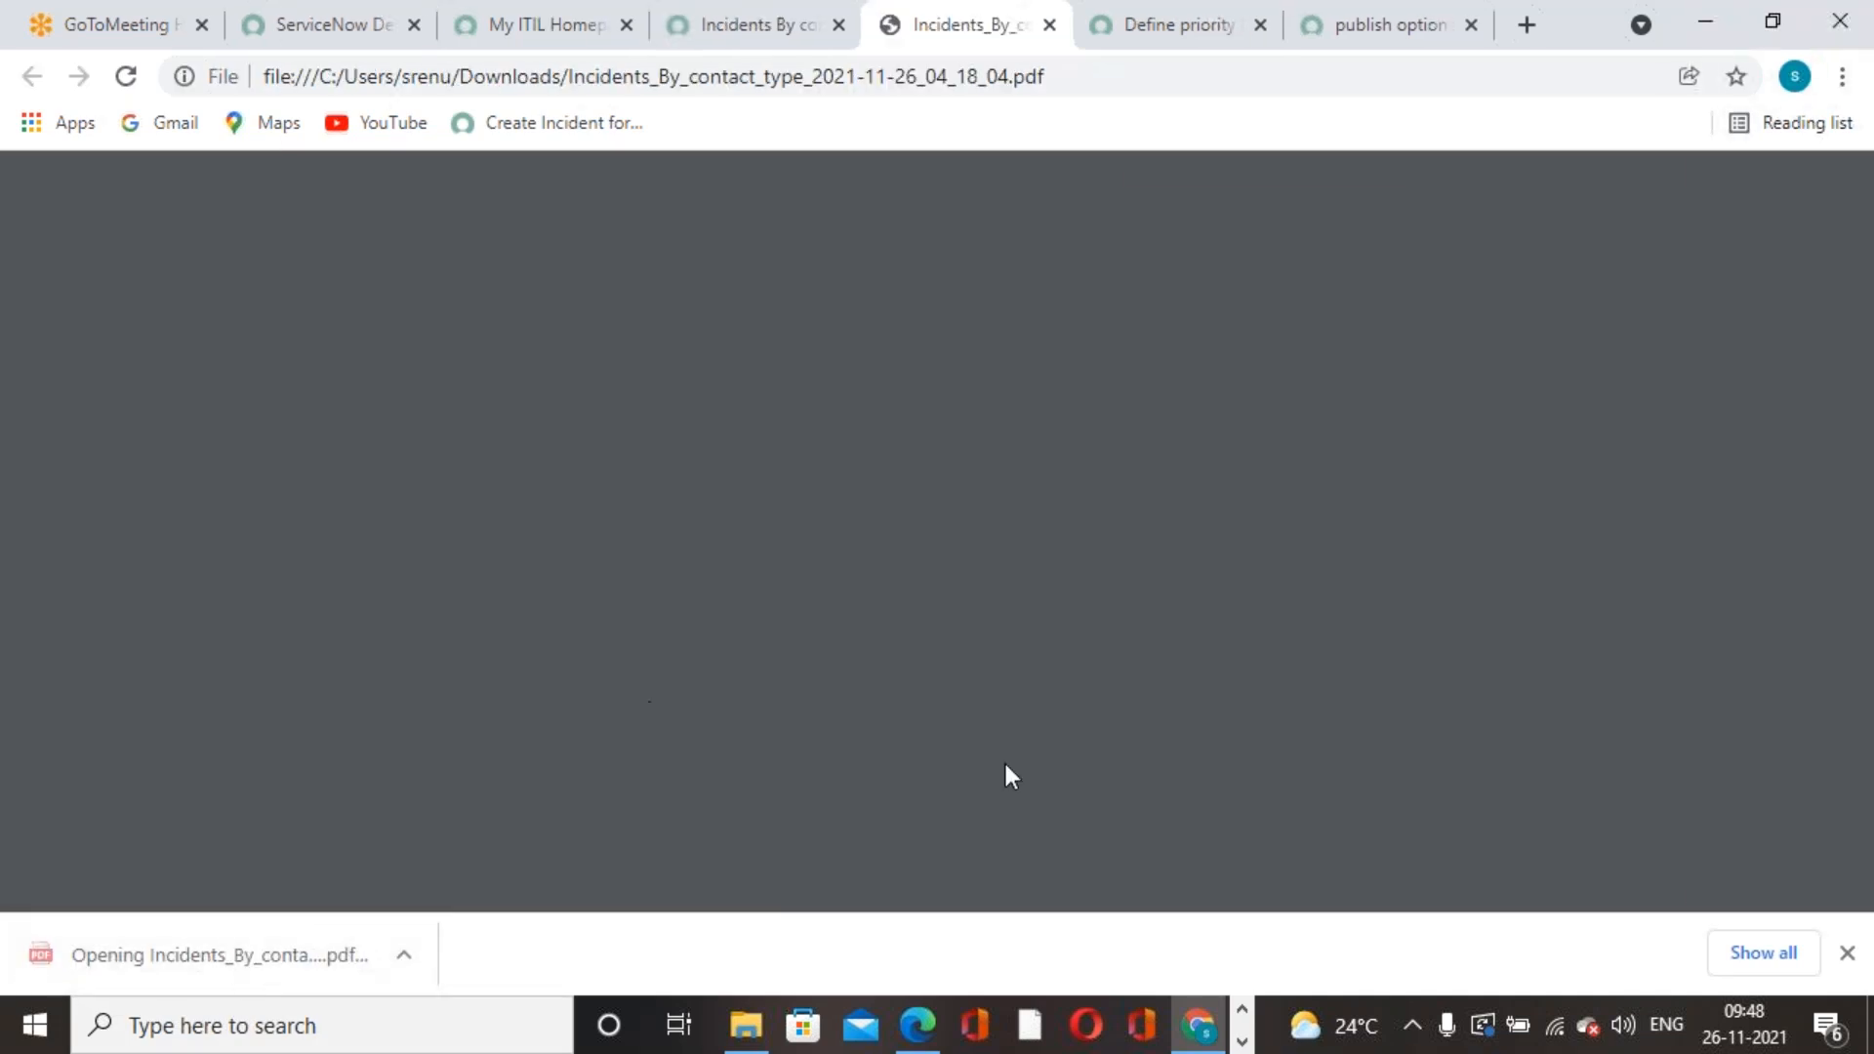
scroll(924, 513, down, 5)
scroll(928, 570, down, 10)
scroll(933, 583, up, 6)
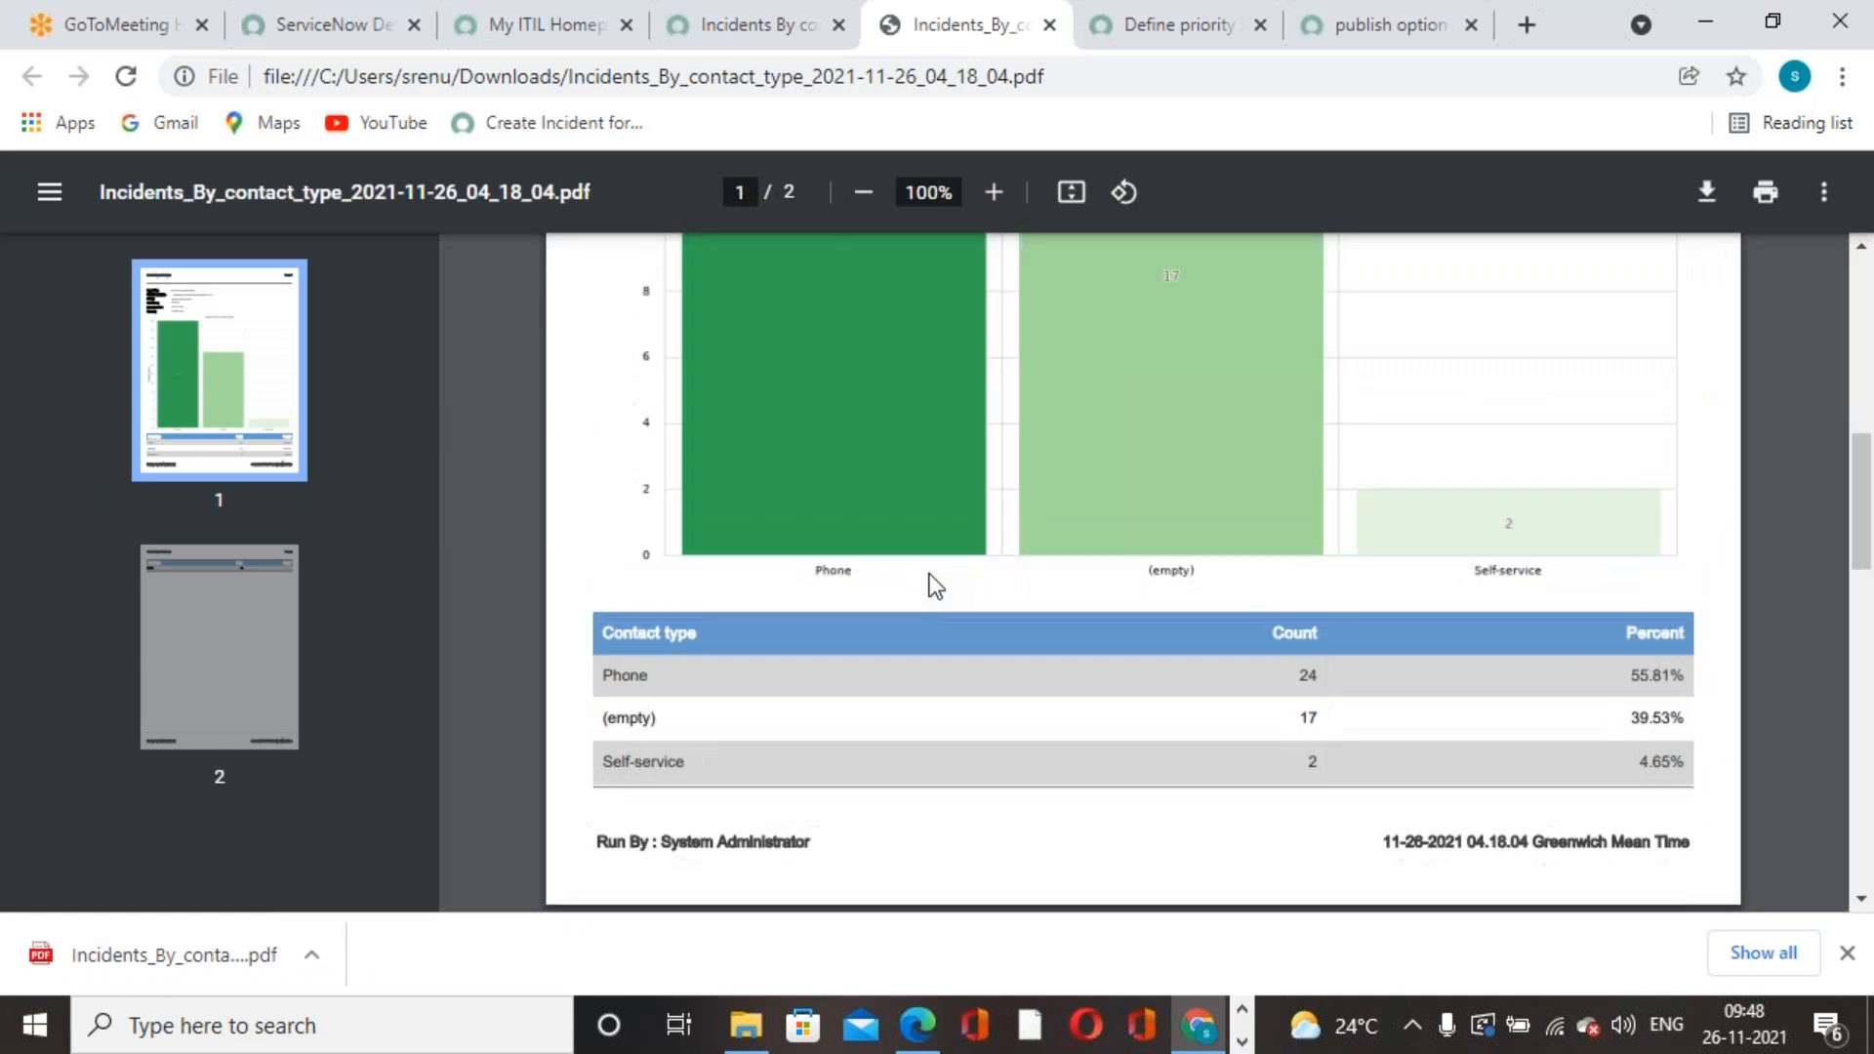
scroll(935, 586, up, 9)
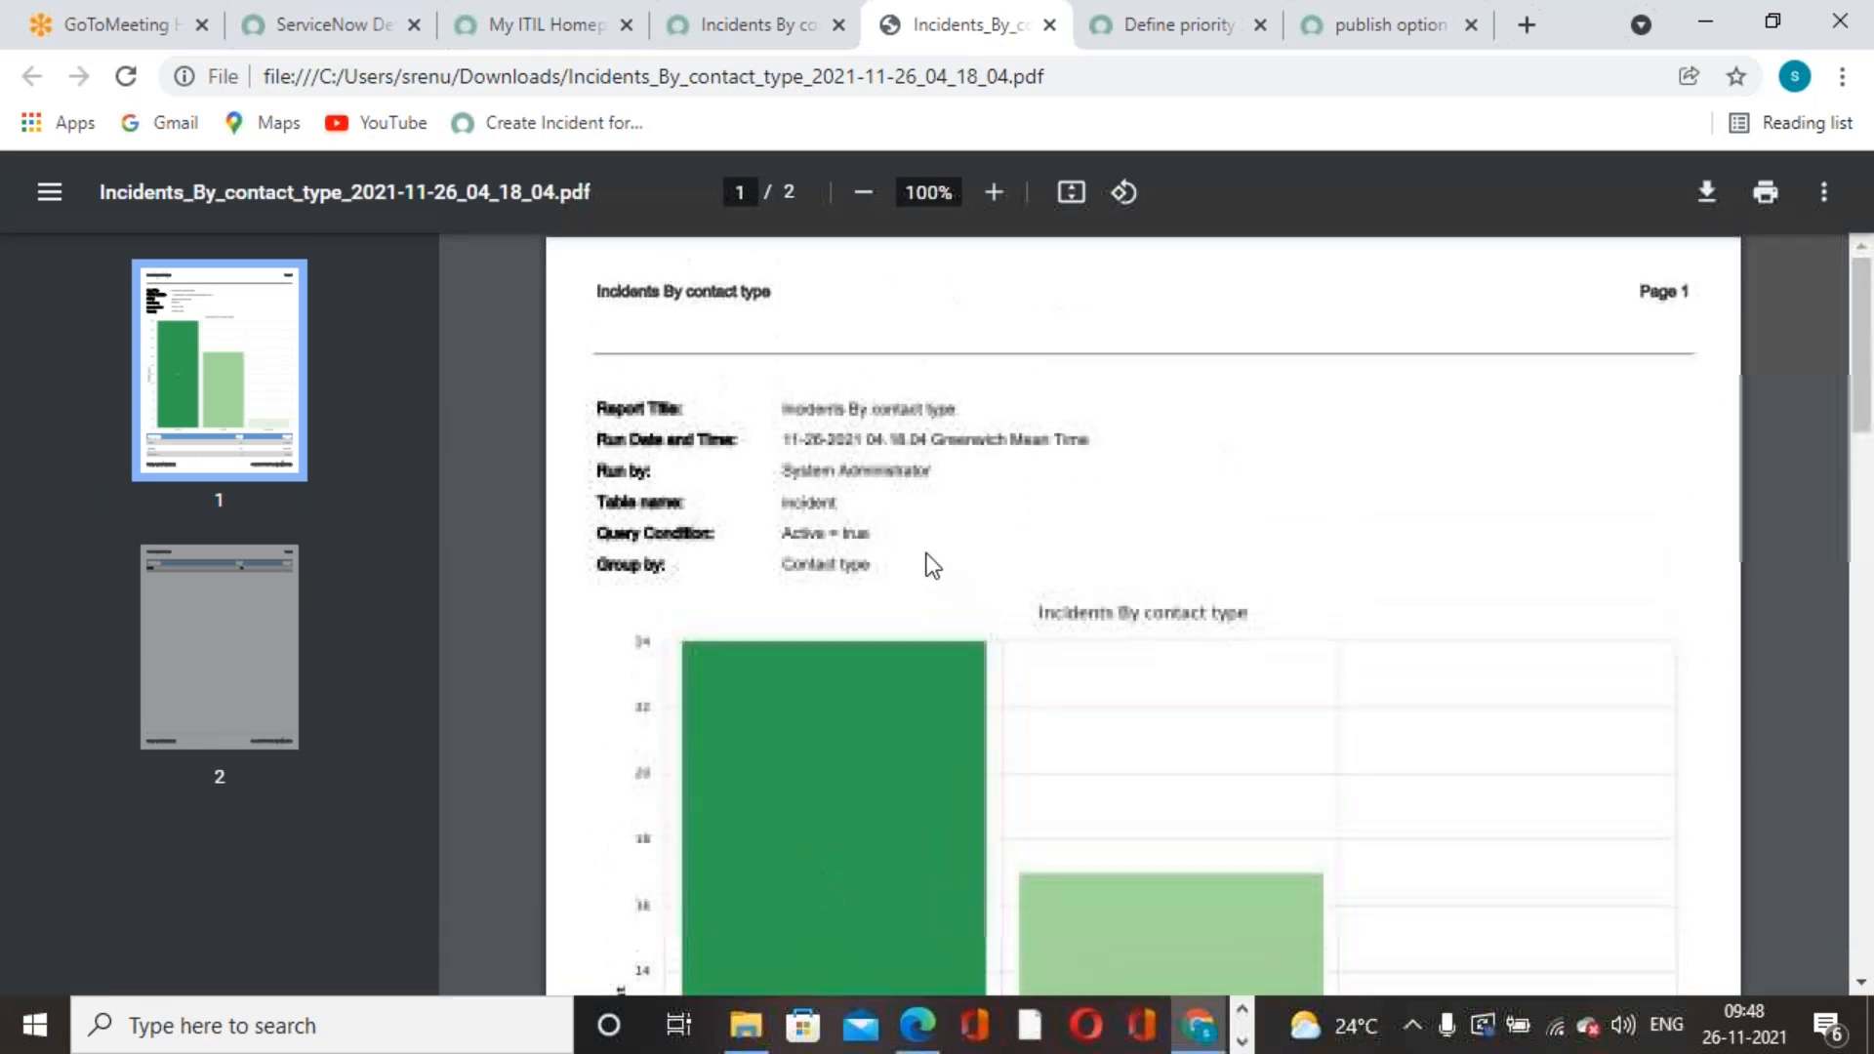
drag(782, 412, 858, 558)
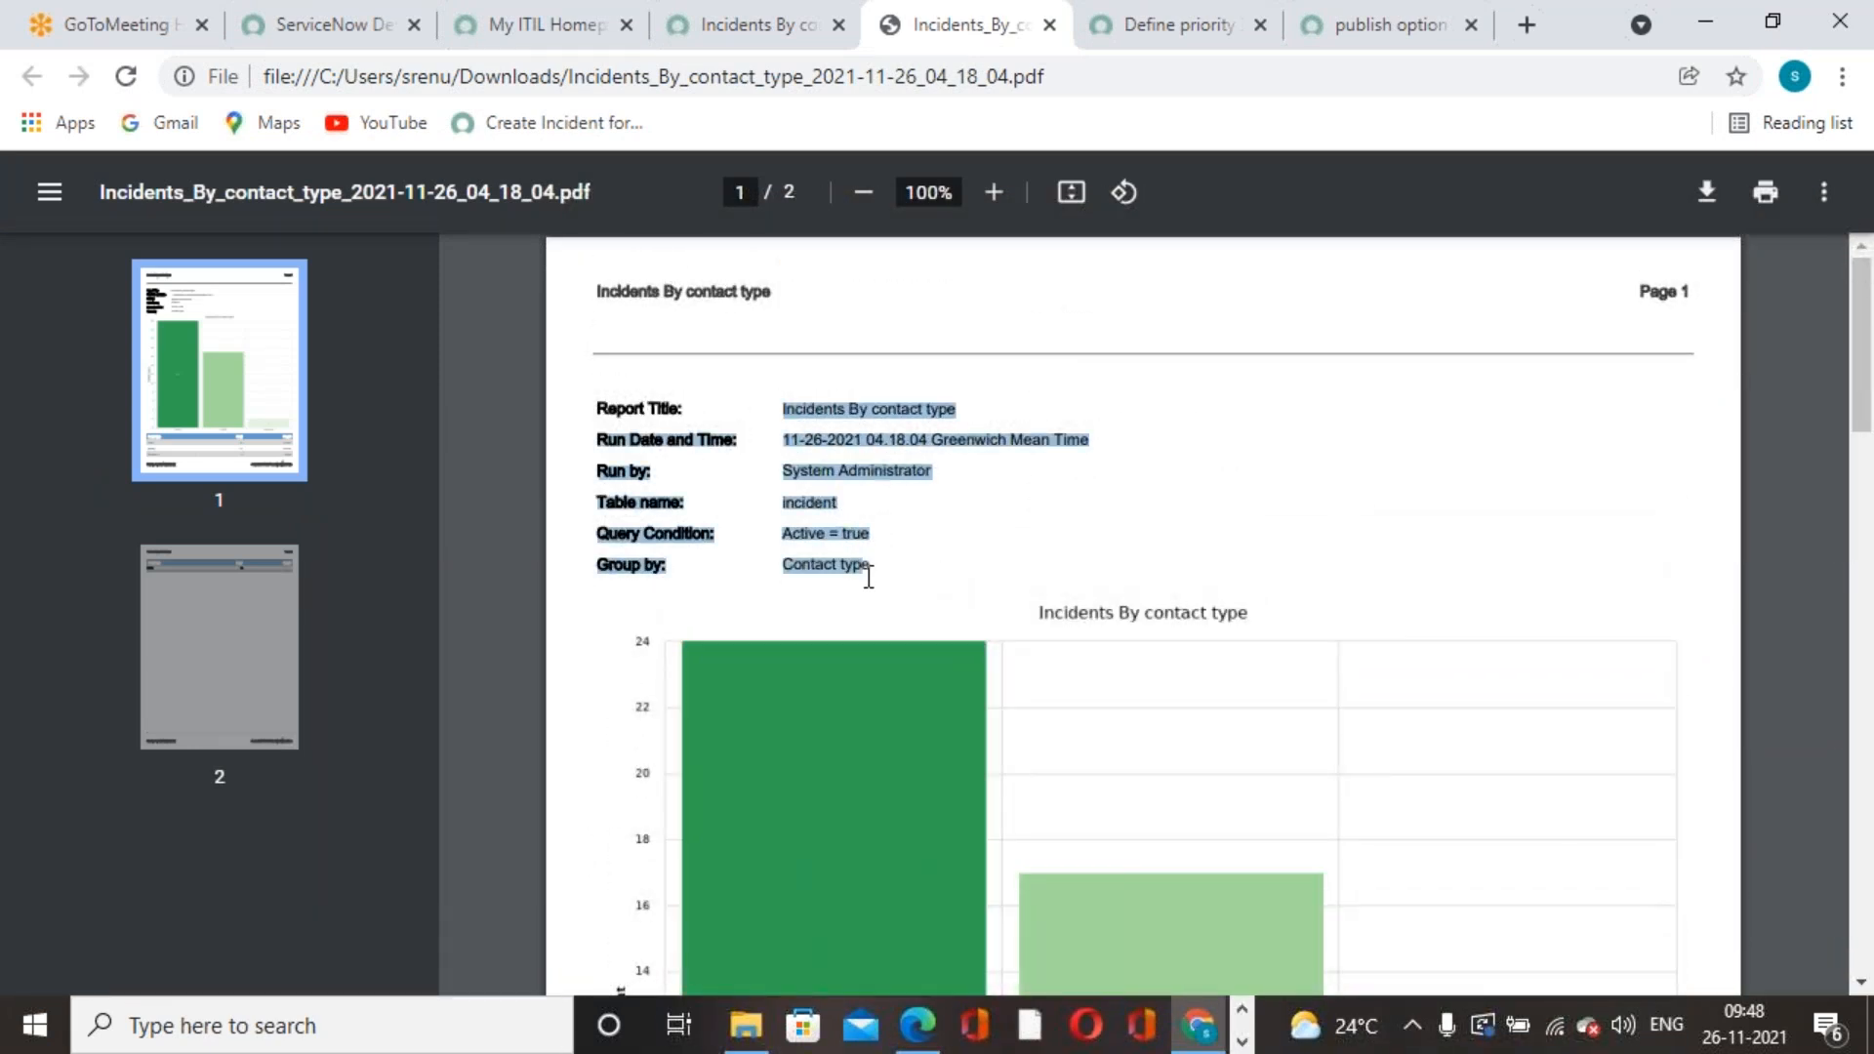
click(851, 454)
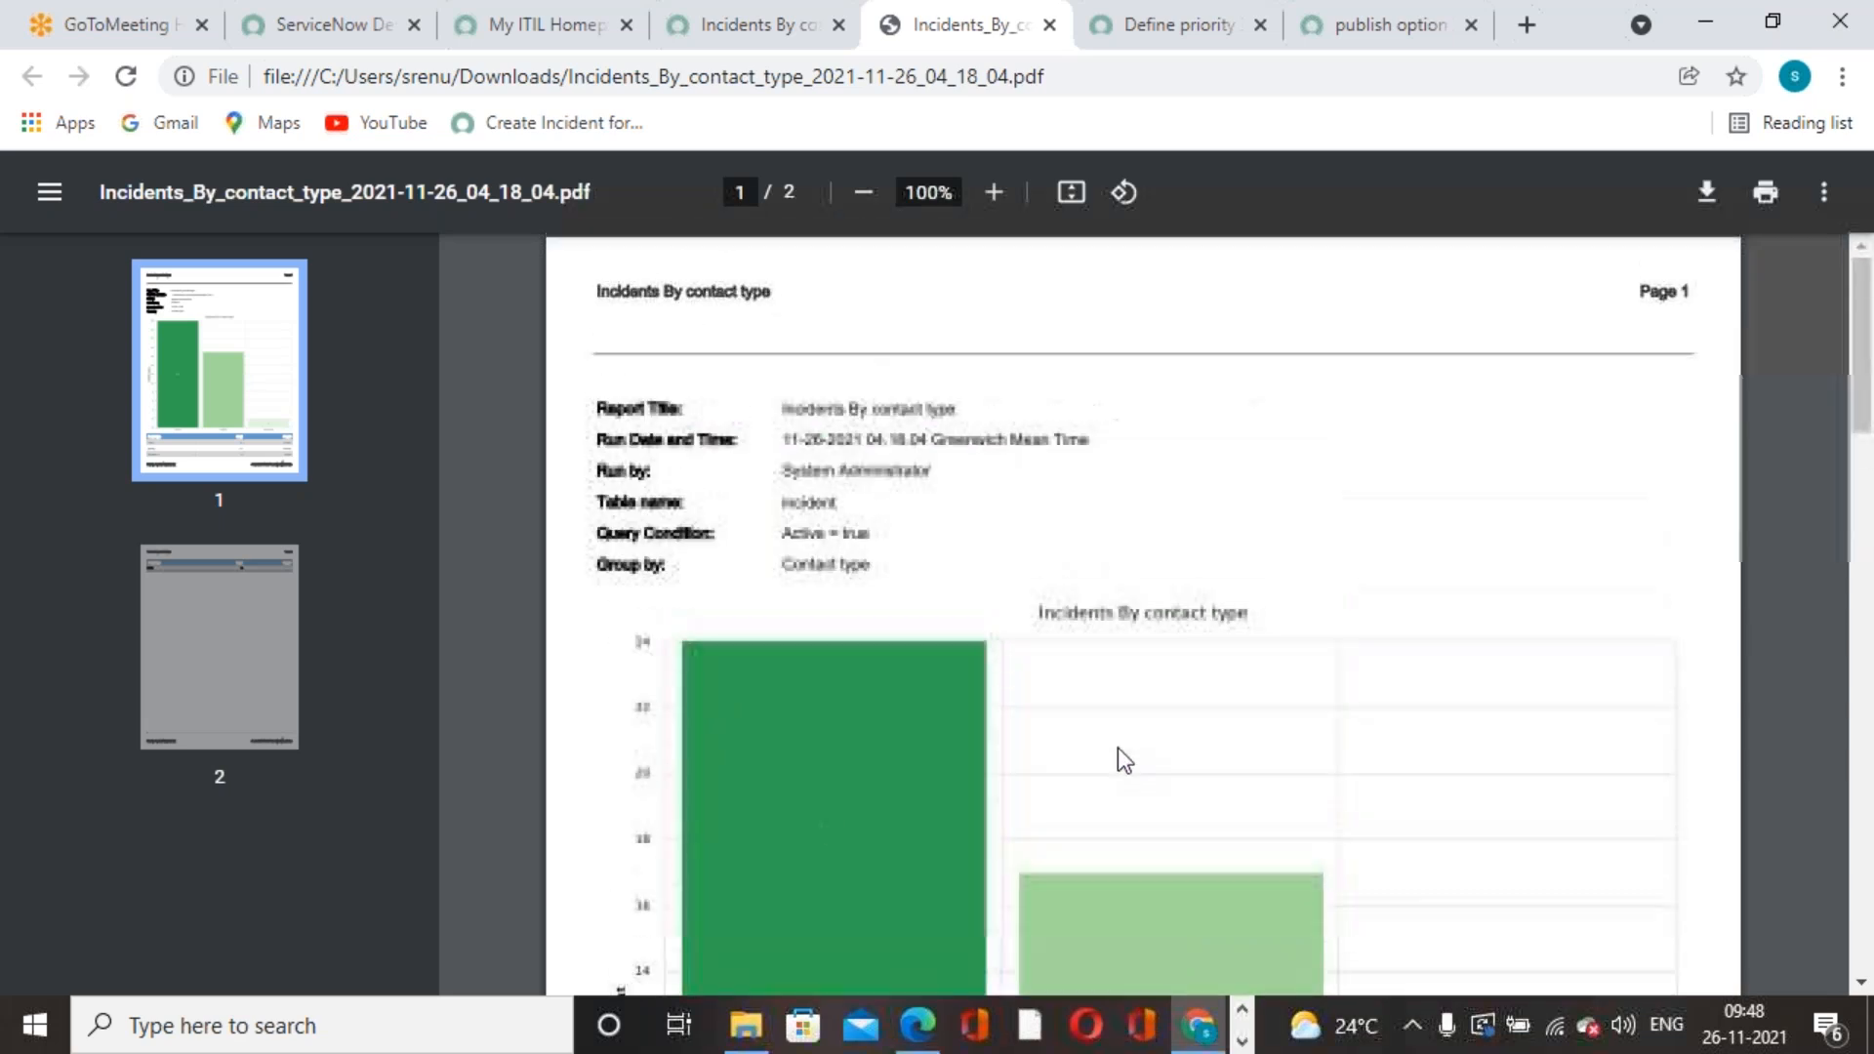
click(695, 45)
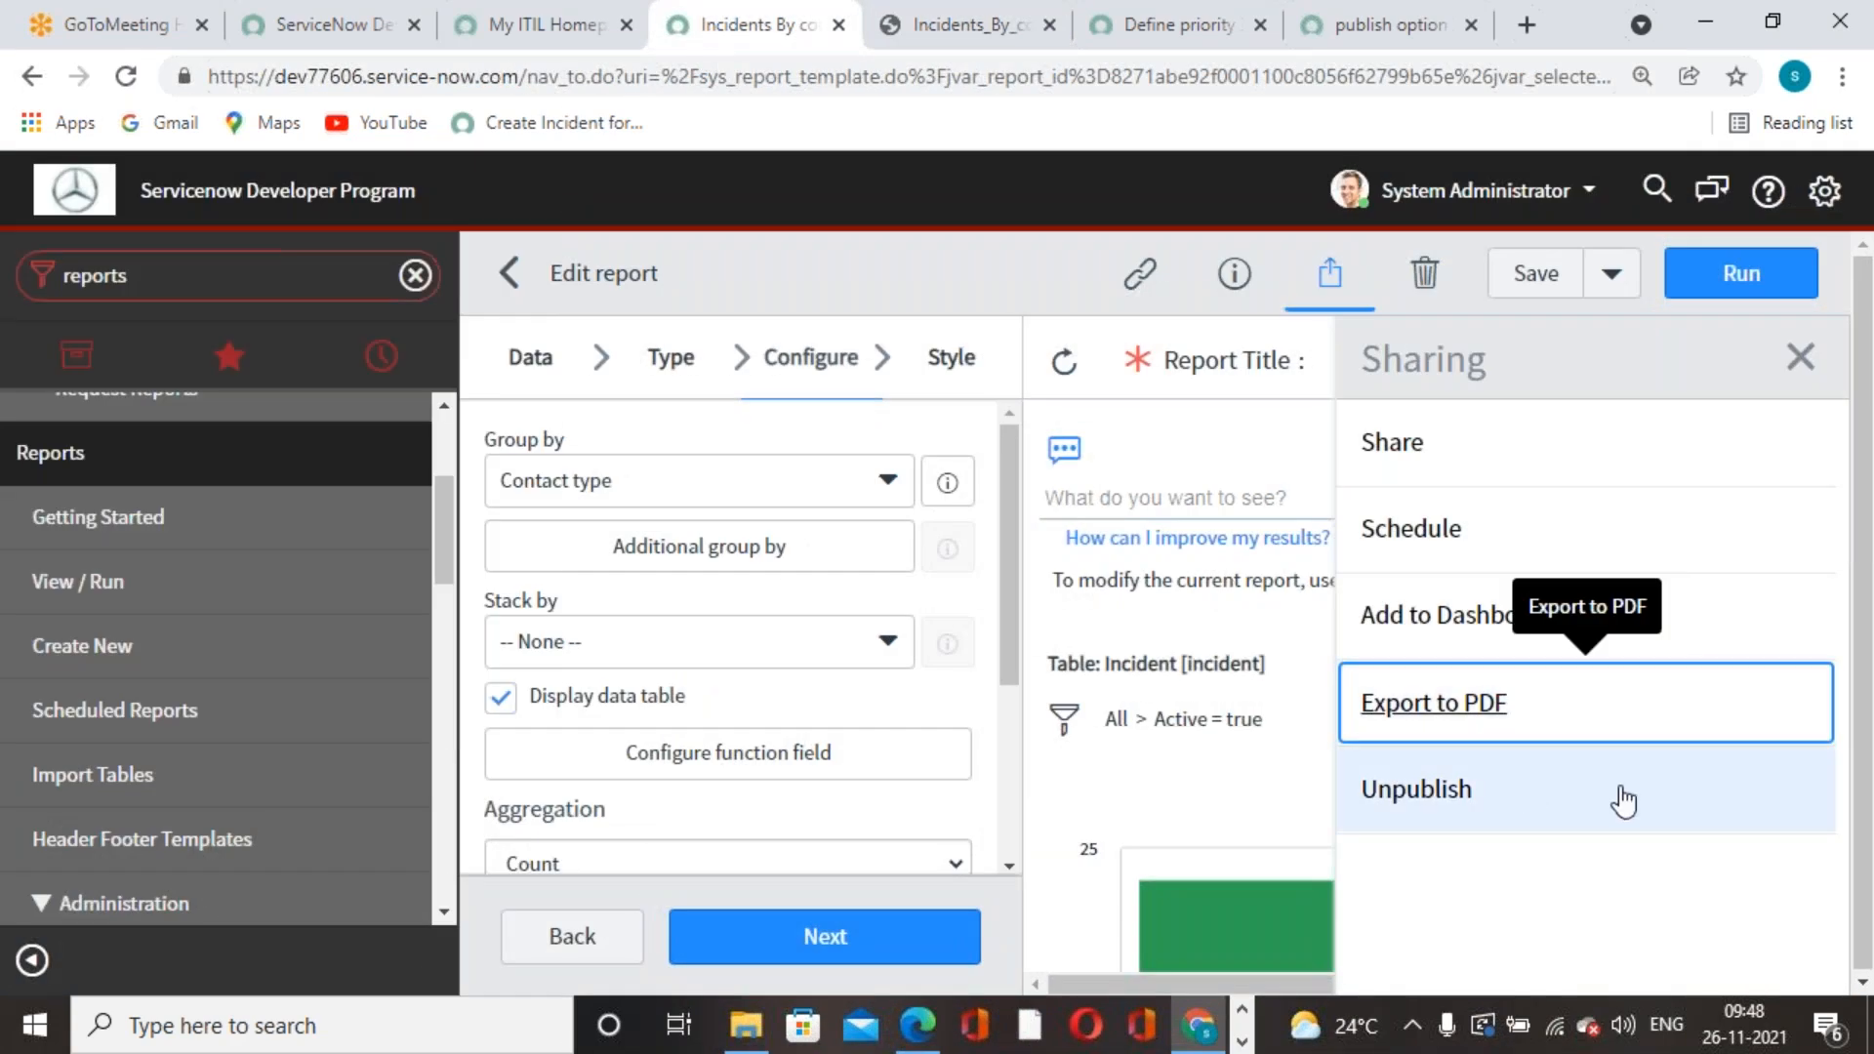
- Unpublish the Incidents By contact type report and open its schedule-email dialog
click(1509, 900)
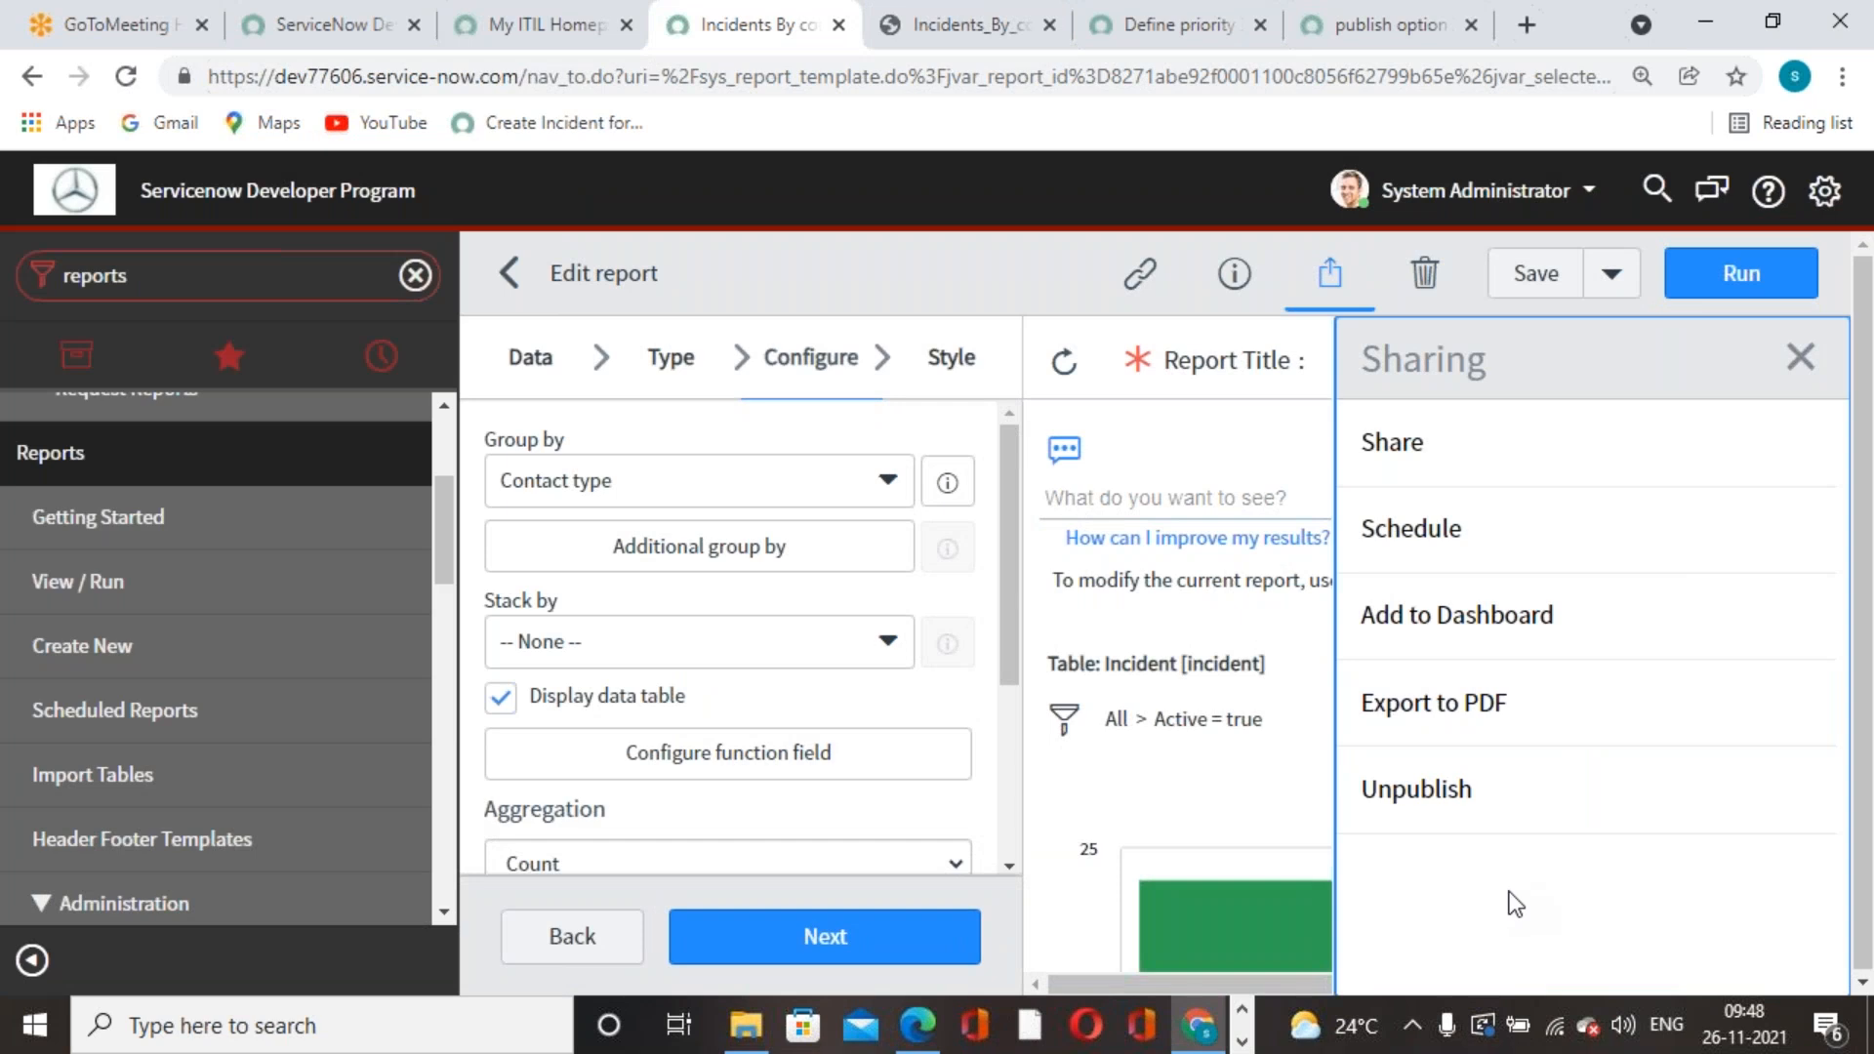
click(1454, 792)
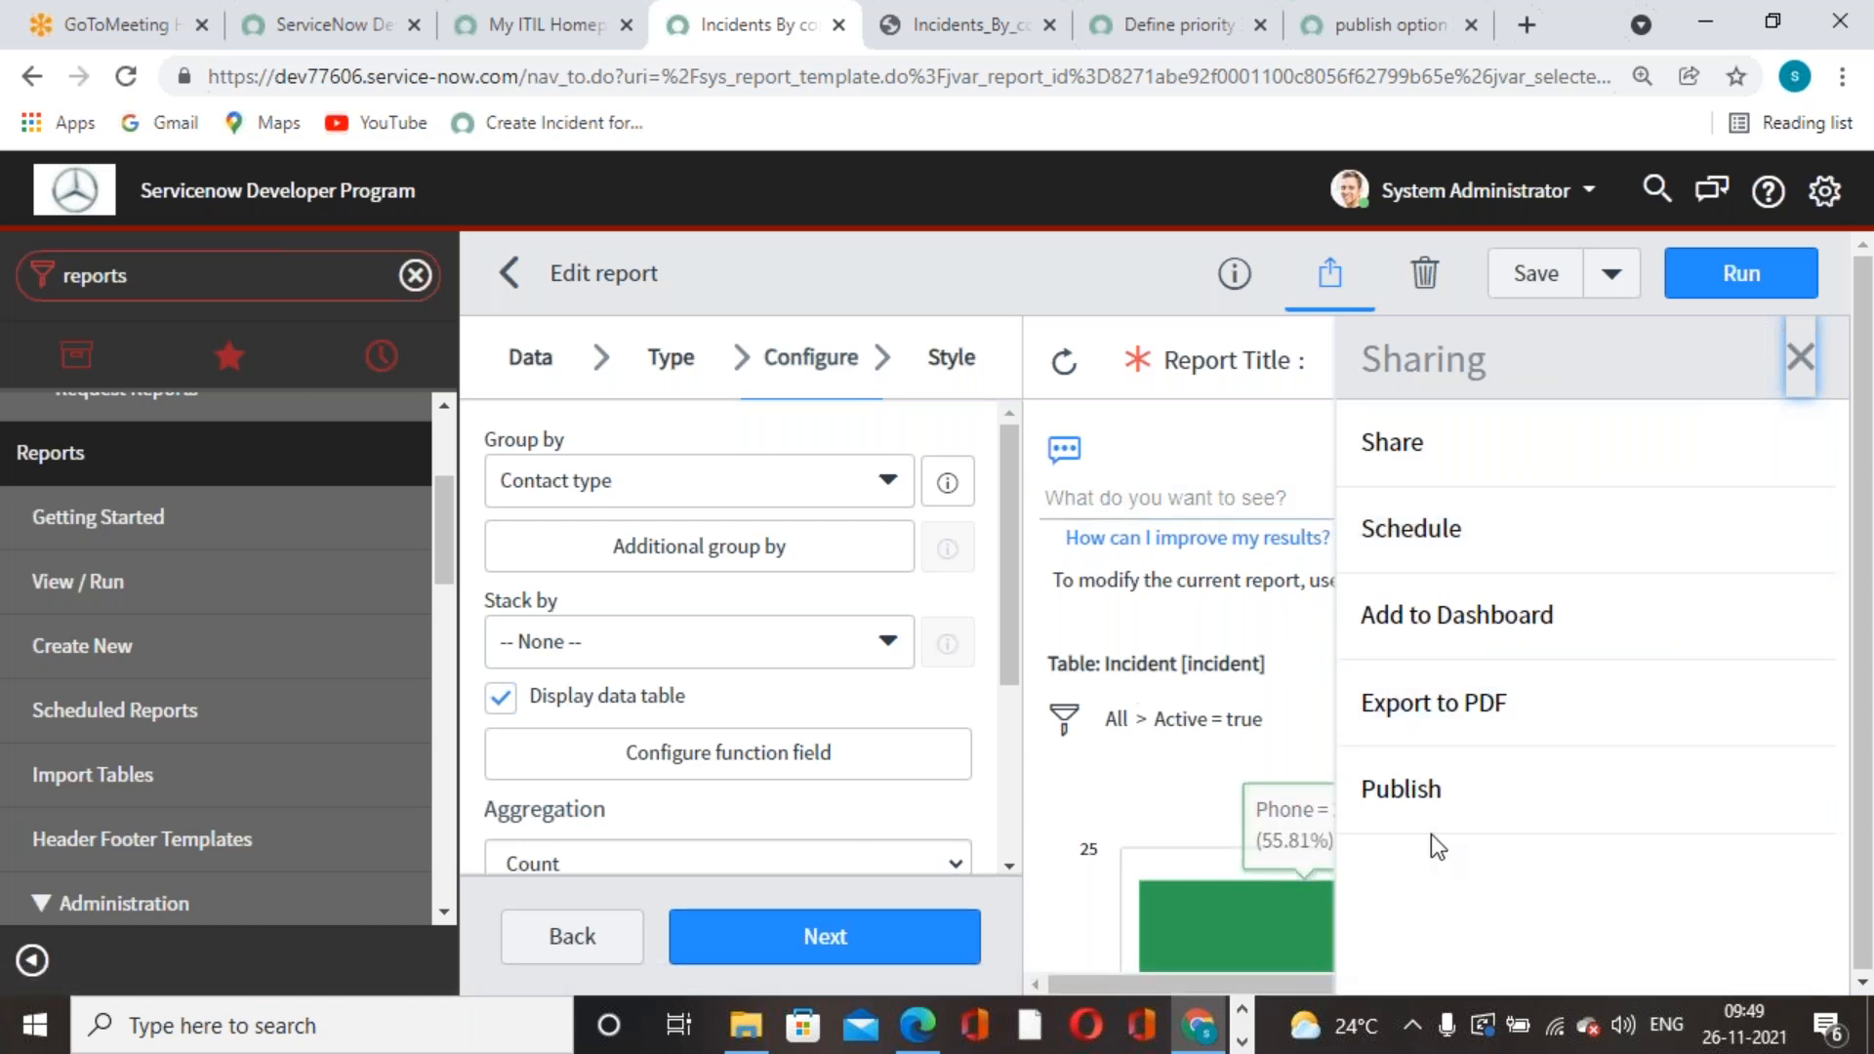
click(1405, 541)
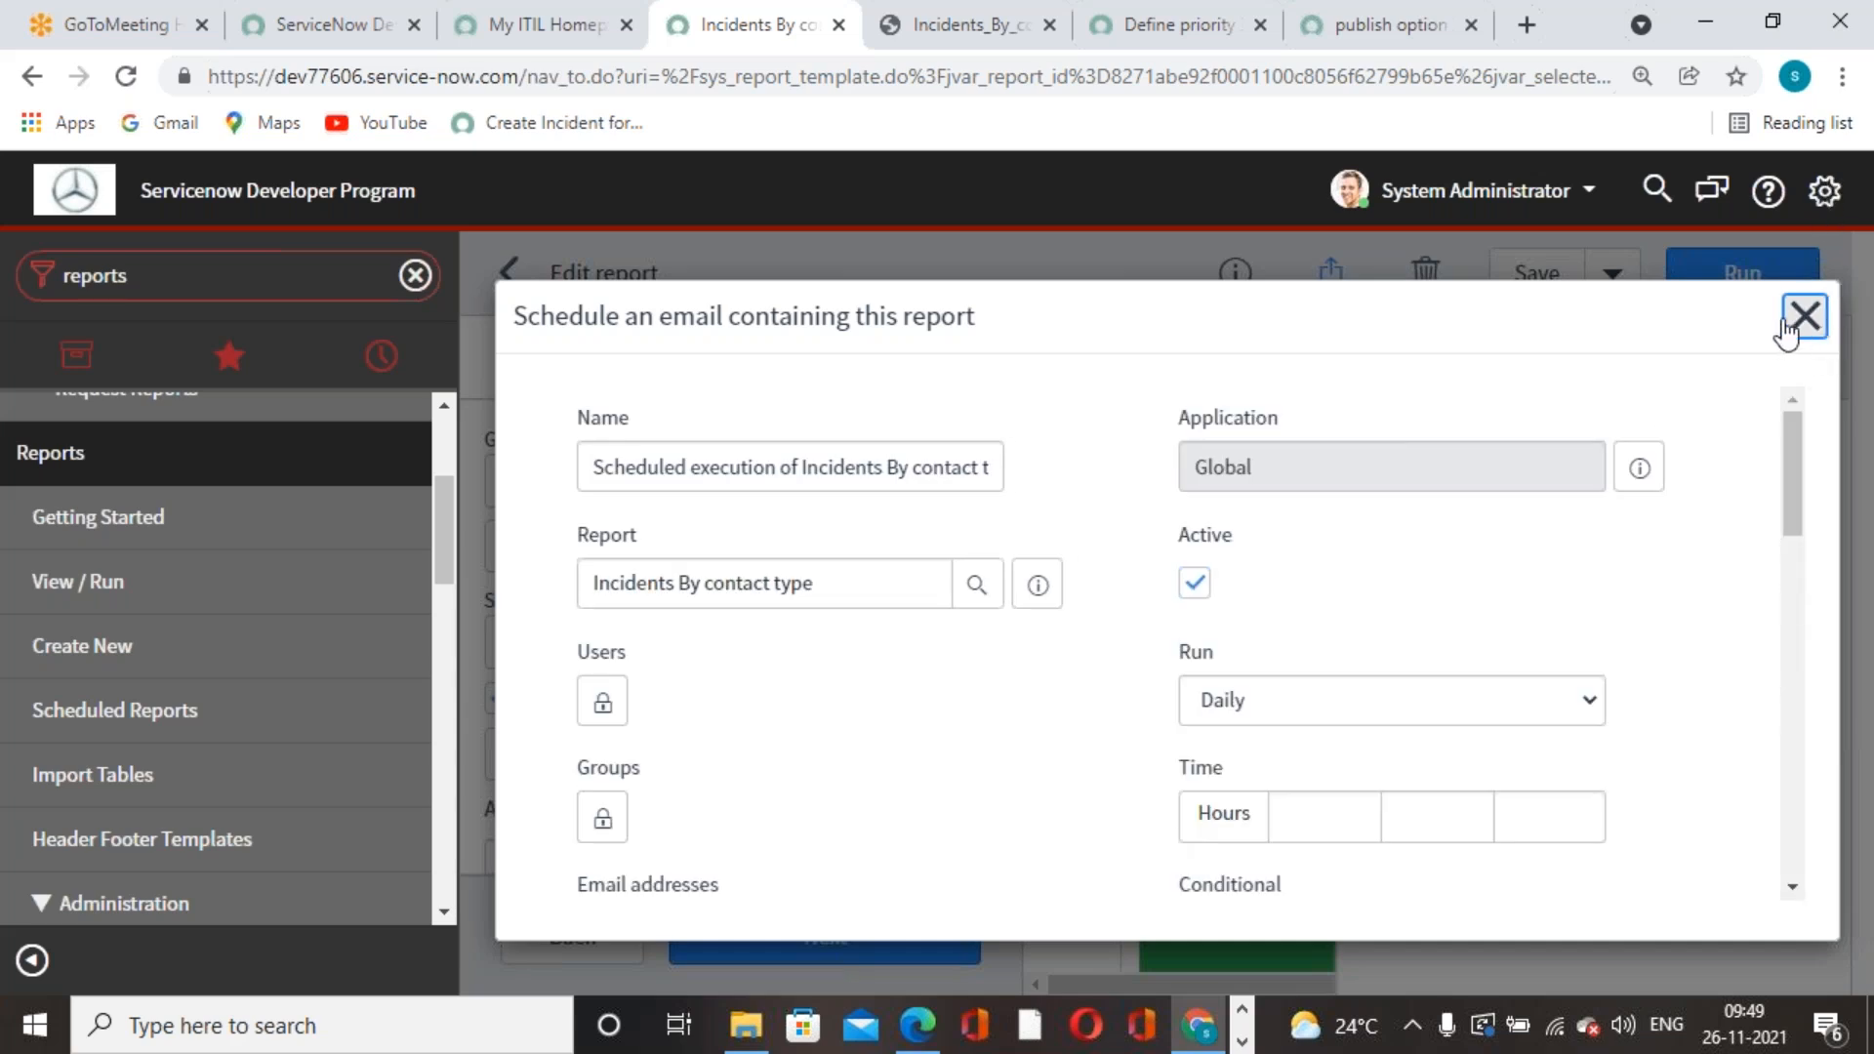
- Close the schedule form and confirm in System Settings that the time zone is GMT
click(1824, 190)
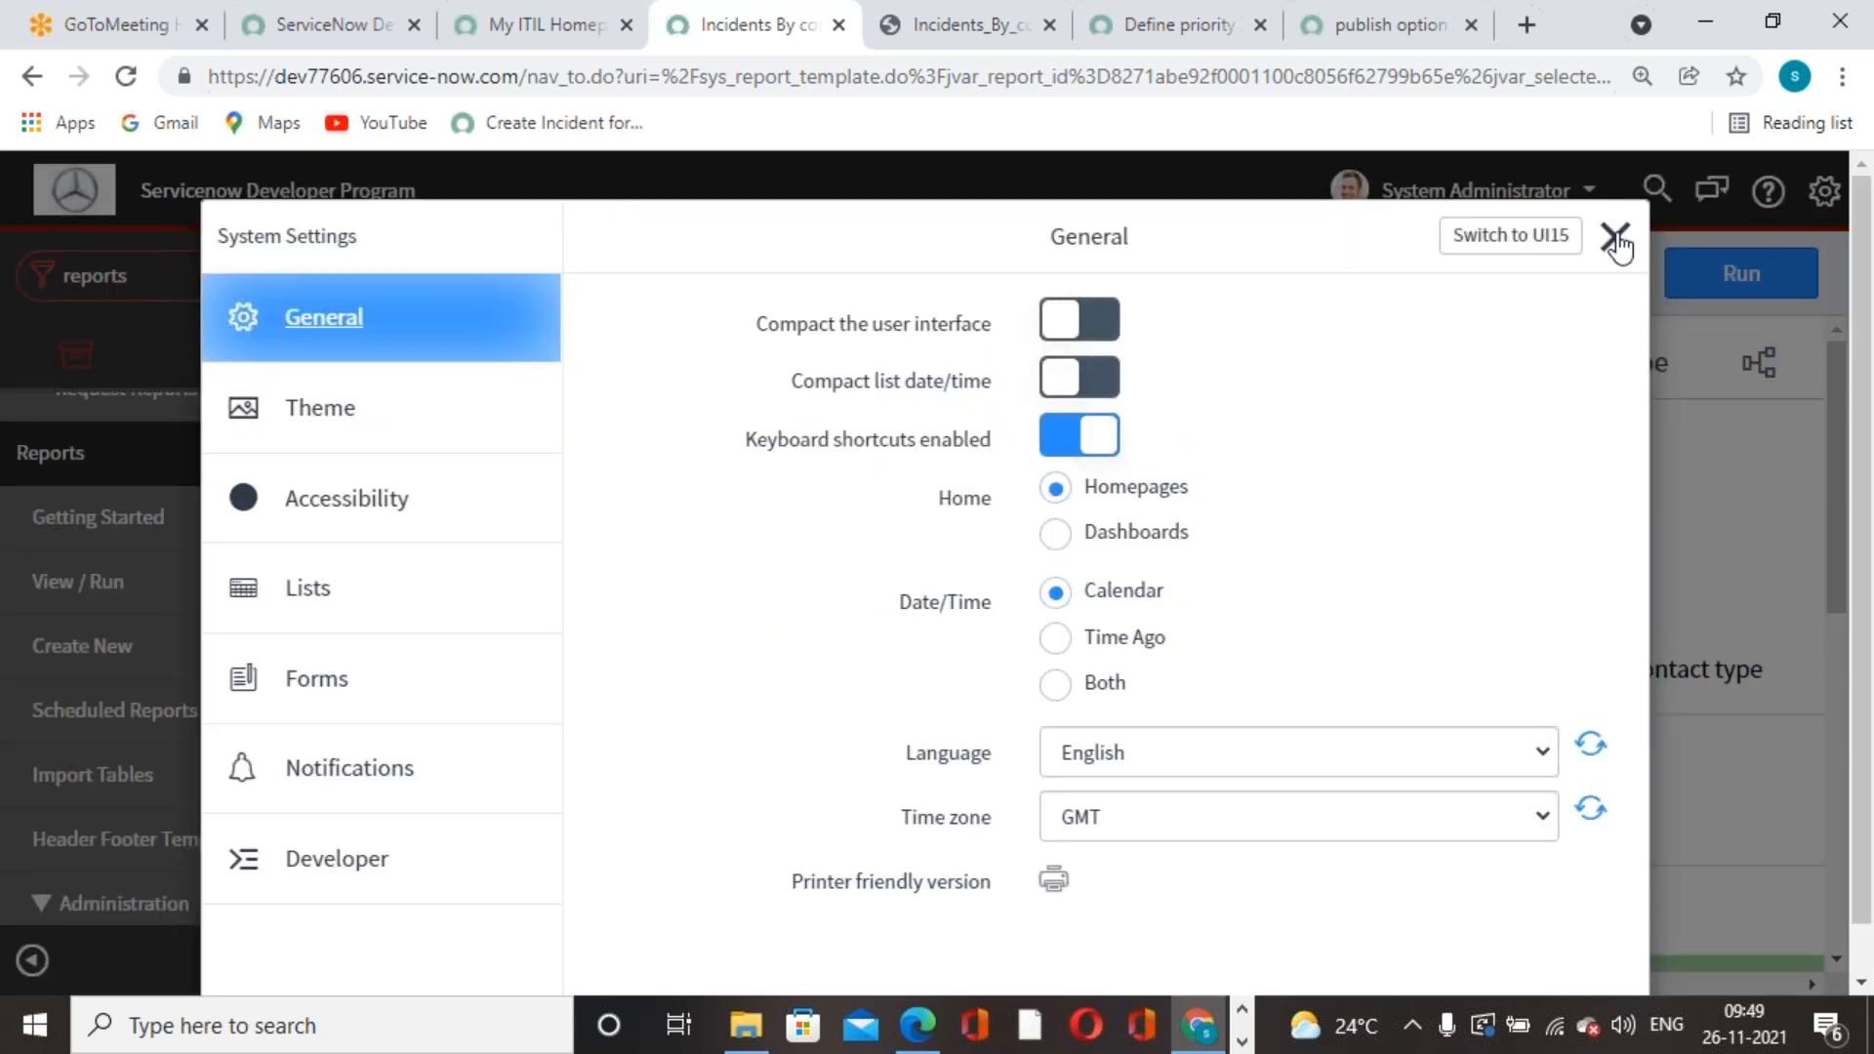
click(1615, 239)
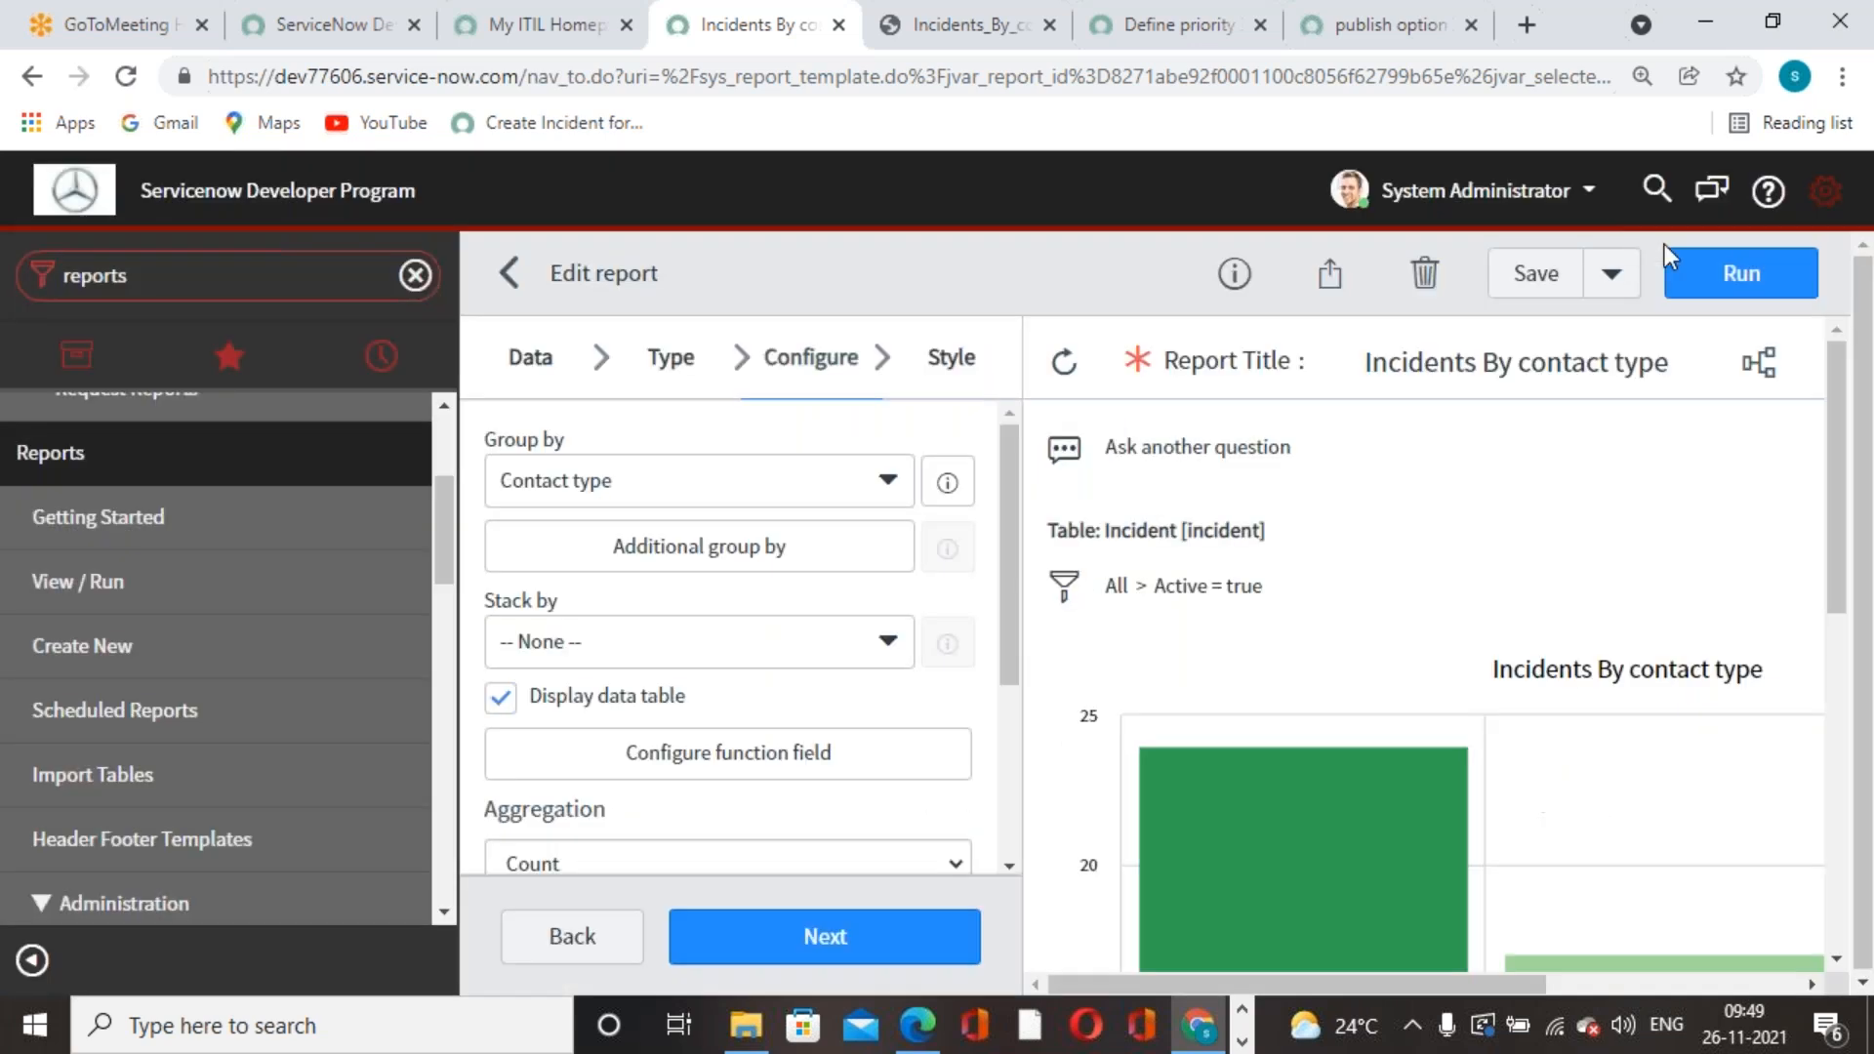
click(1827, 195)
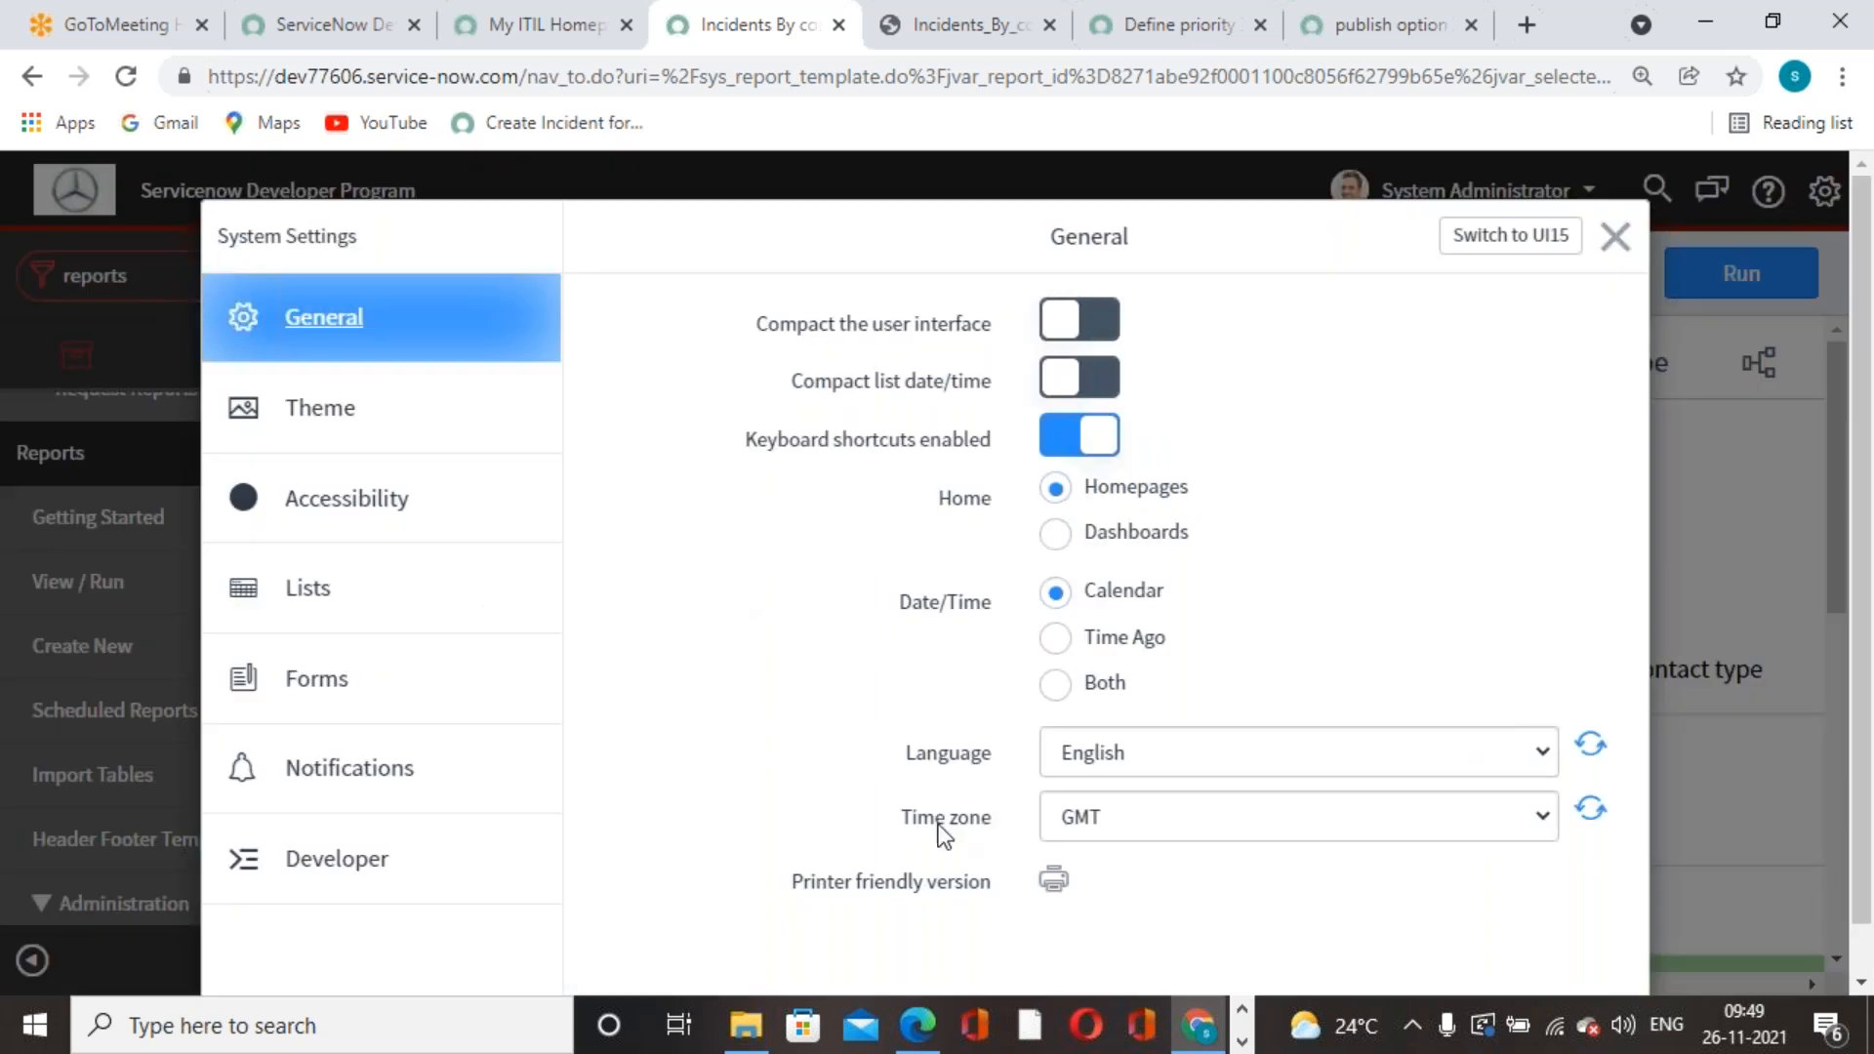
click(1615, 237)
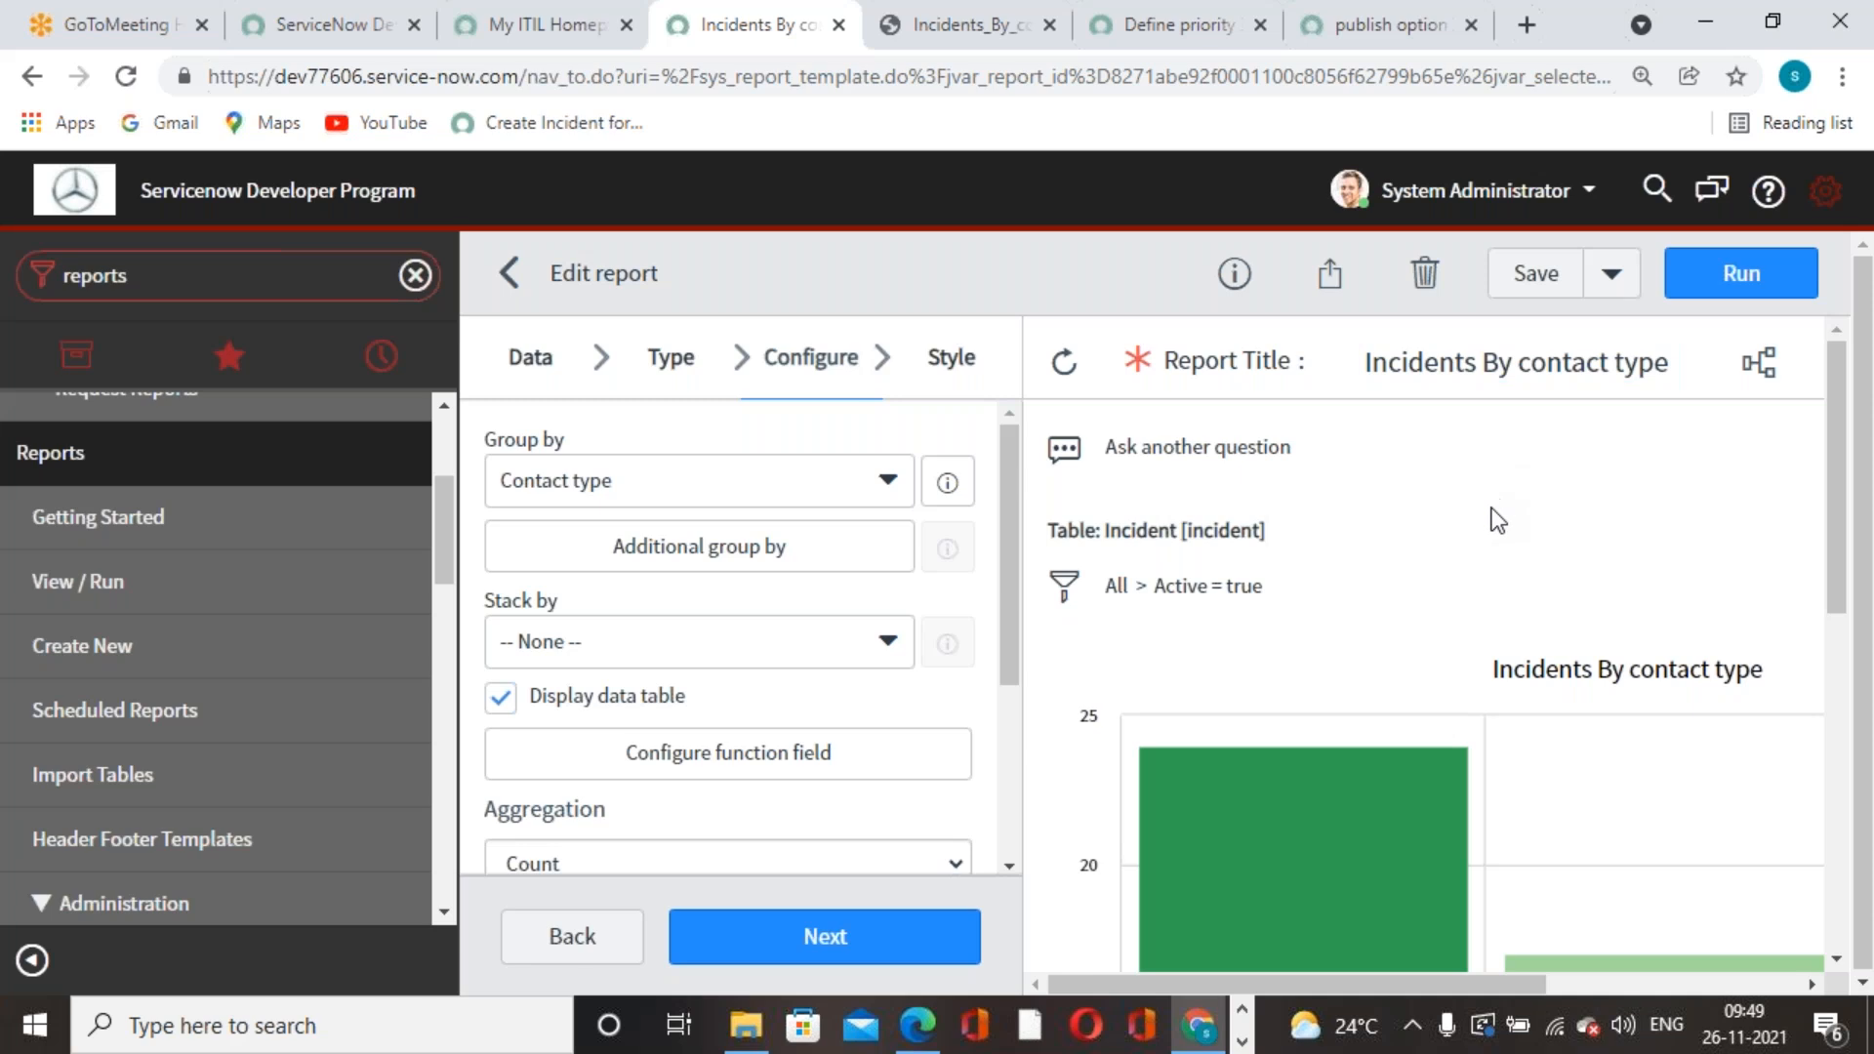
click(1527, 24)
- Search Google for 'gmt time' to see the current GMT time
click(1479, 76)
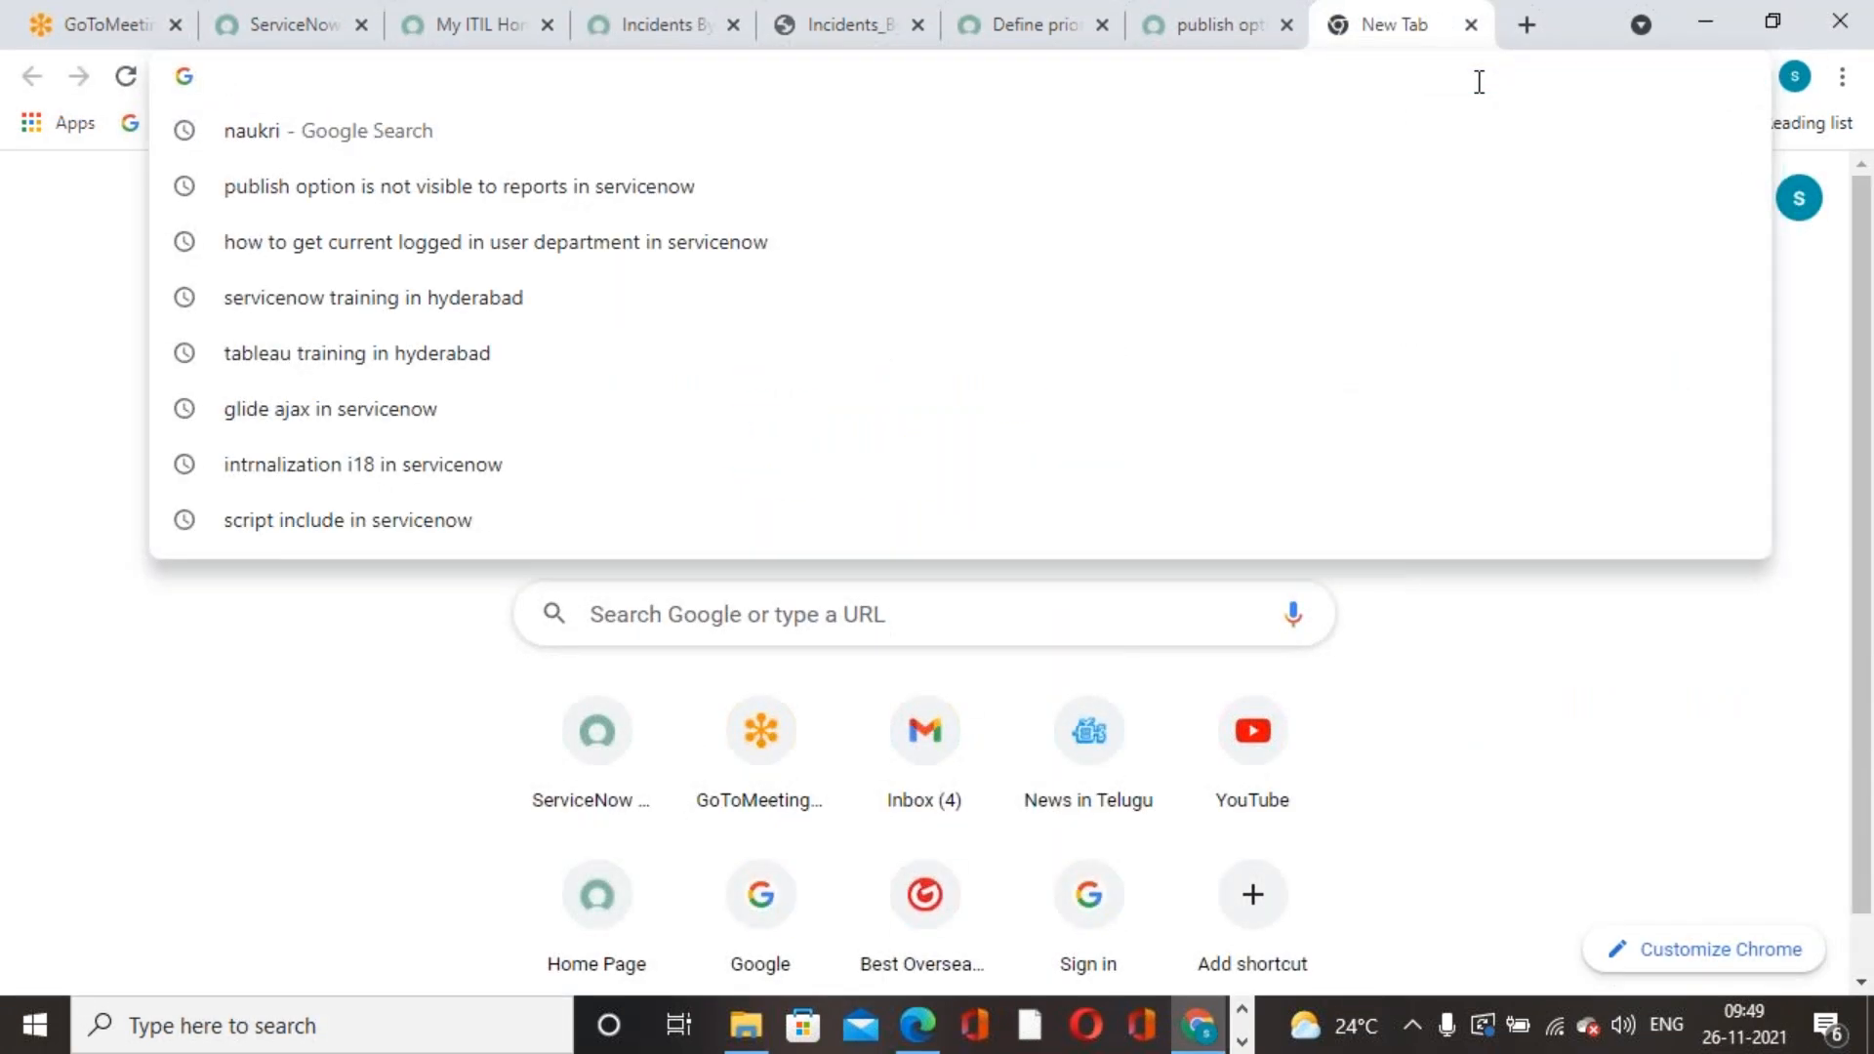
text(gmt)
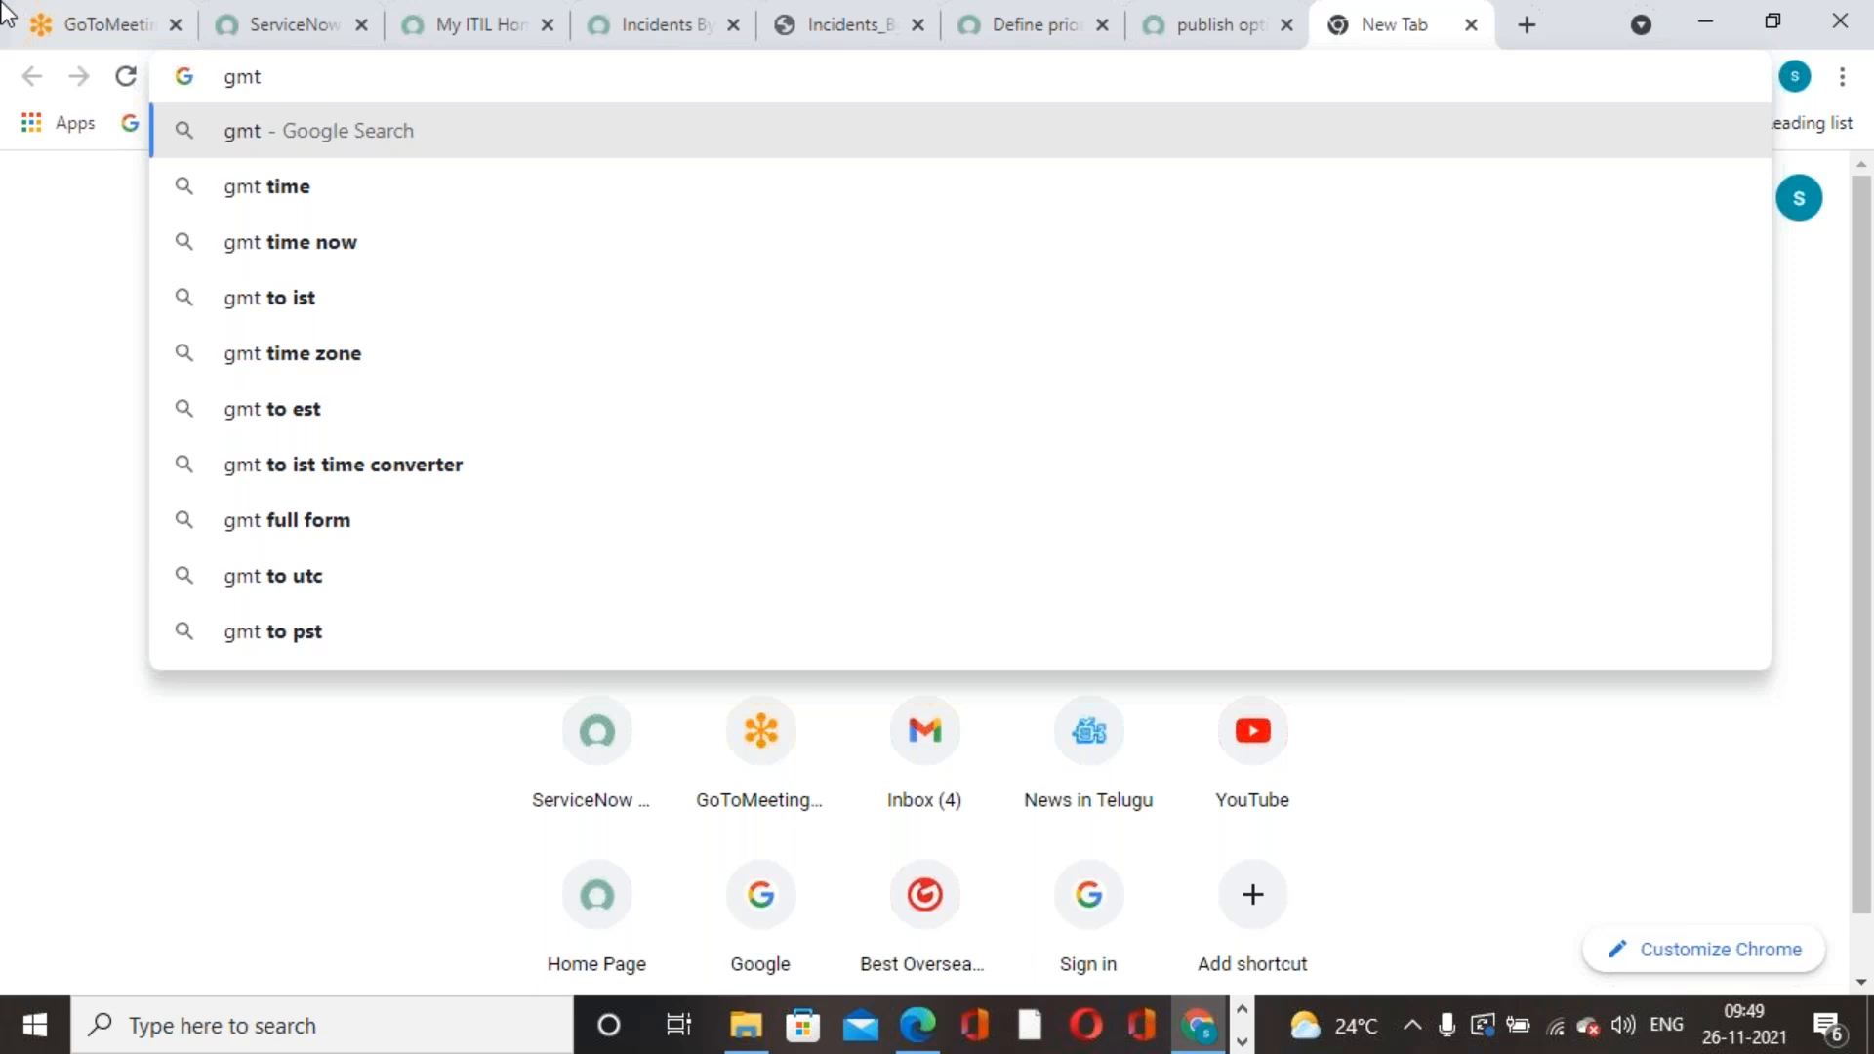
click(382, 200)
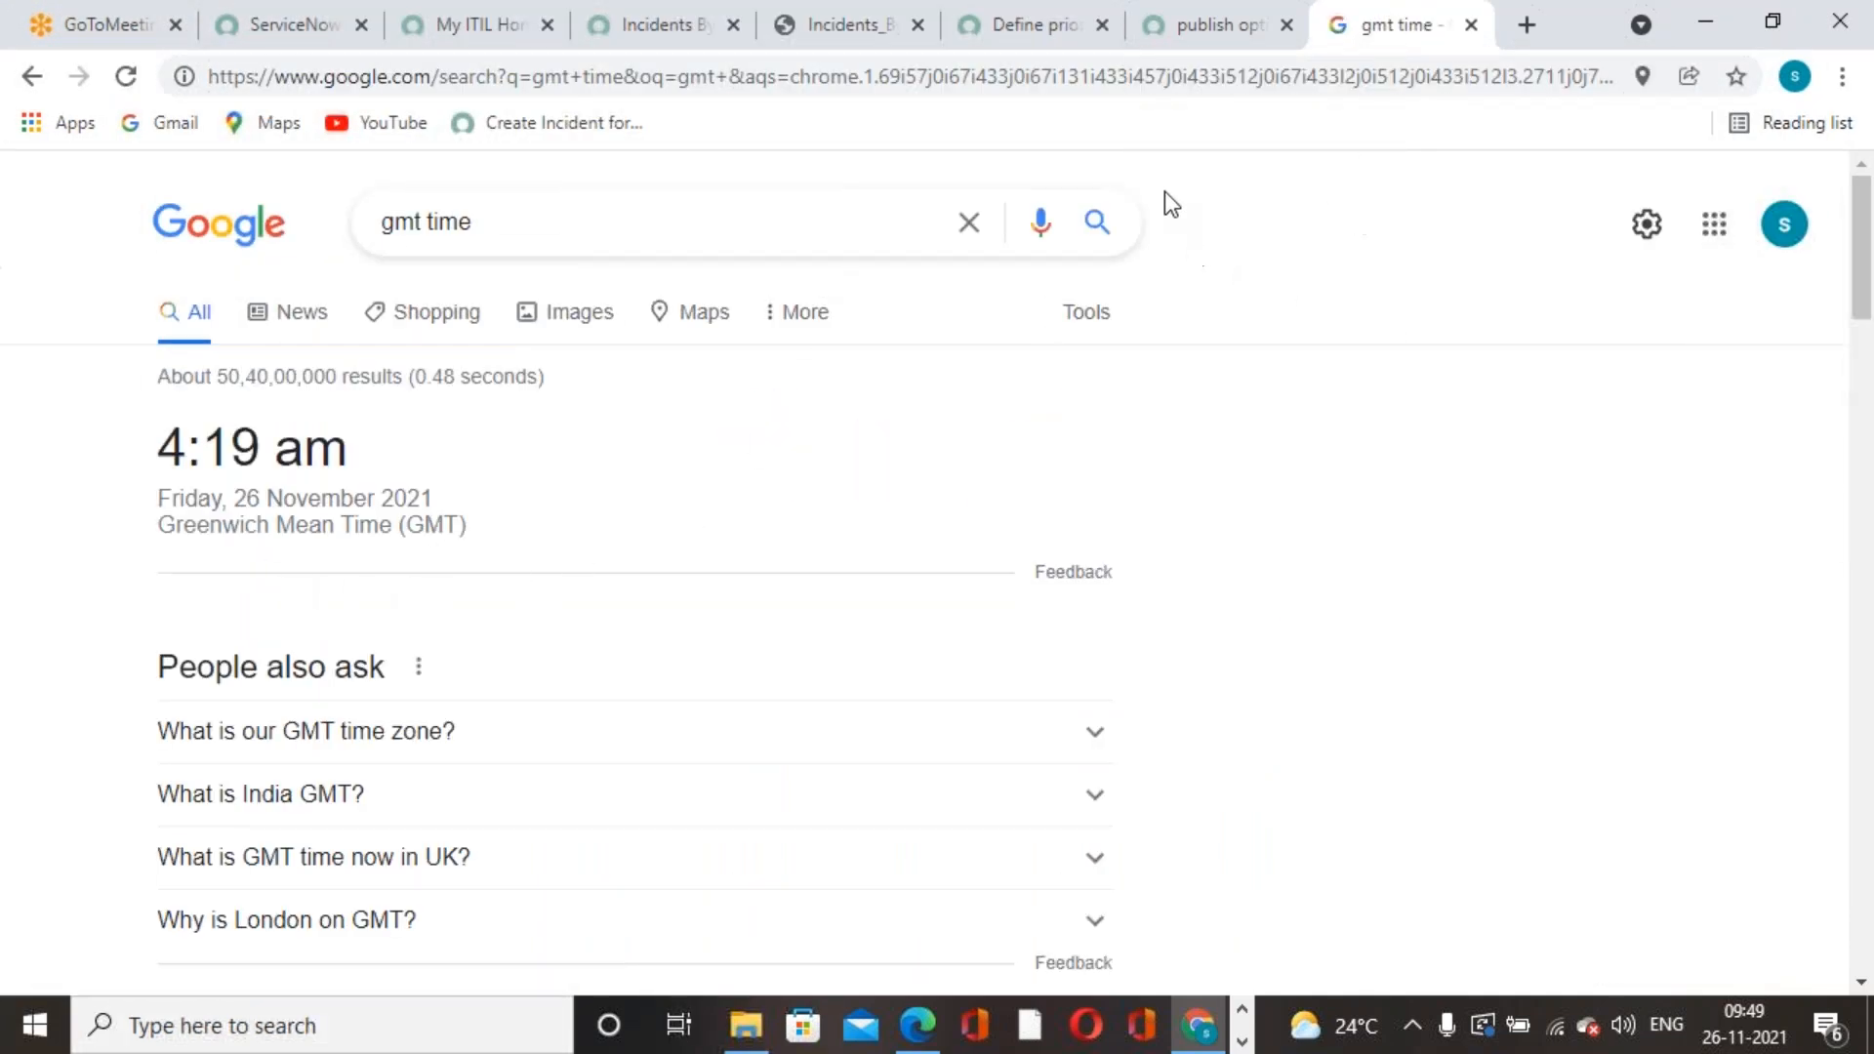
- Switch back to the Incidents By contact type report editor in ServiceNow
click(1033, 45)
click(900, 39)
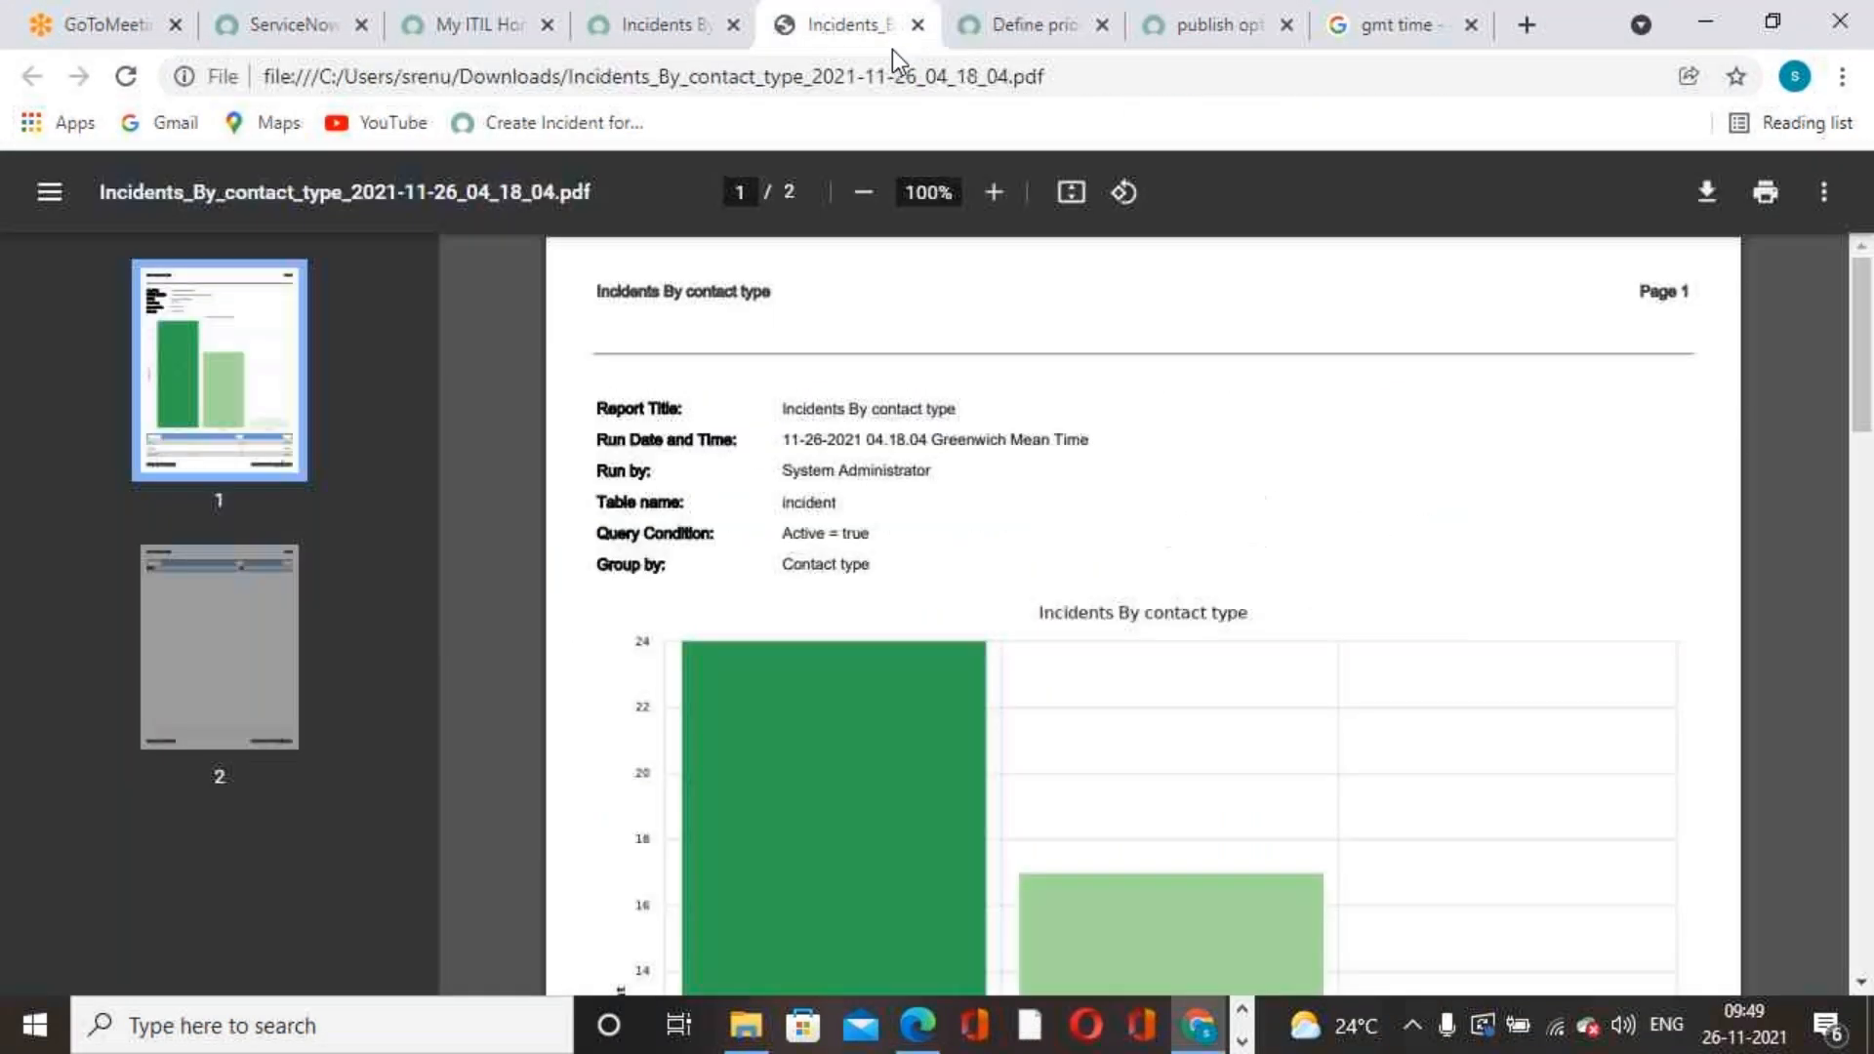
click(665, 37)
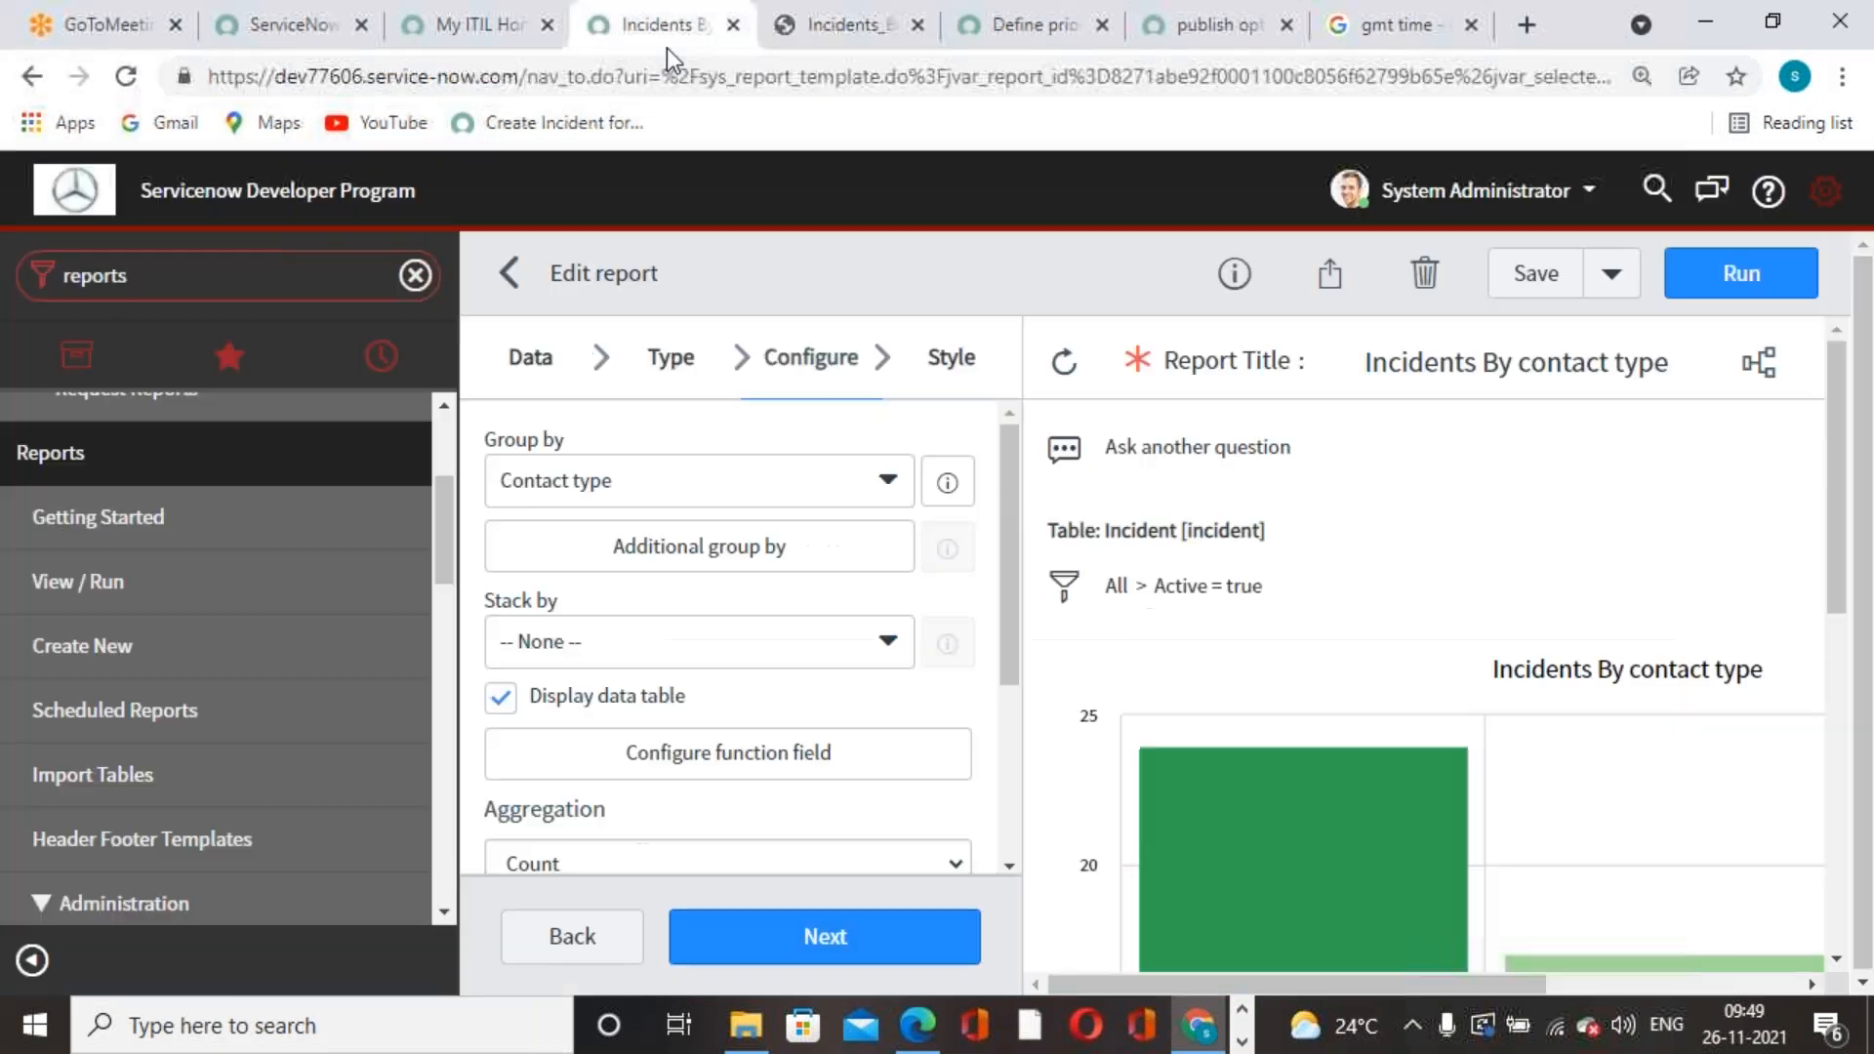
scroll(1450, 534, down, 8)
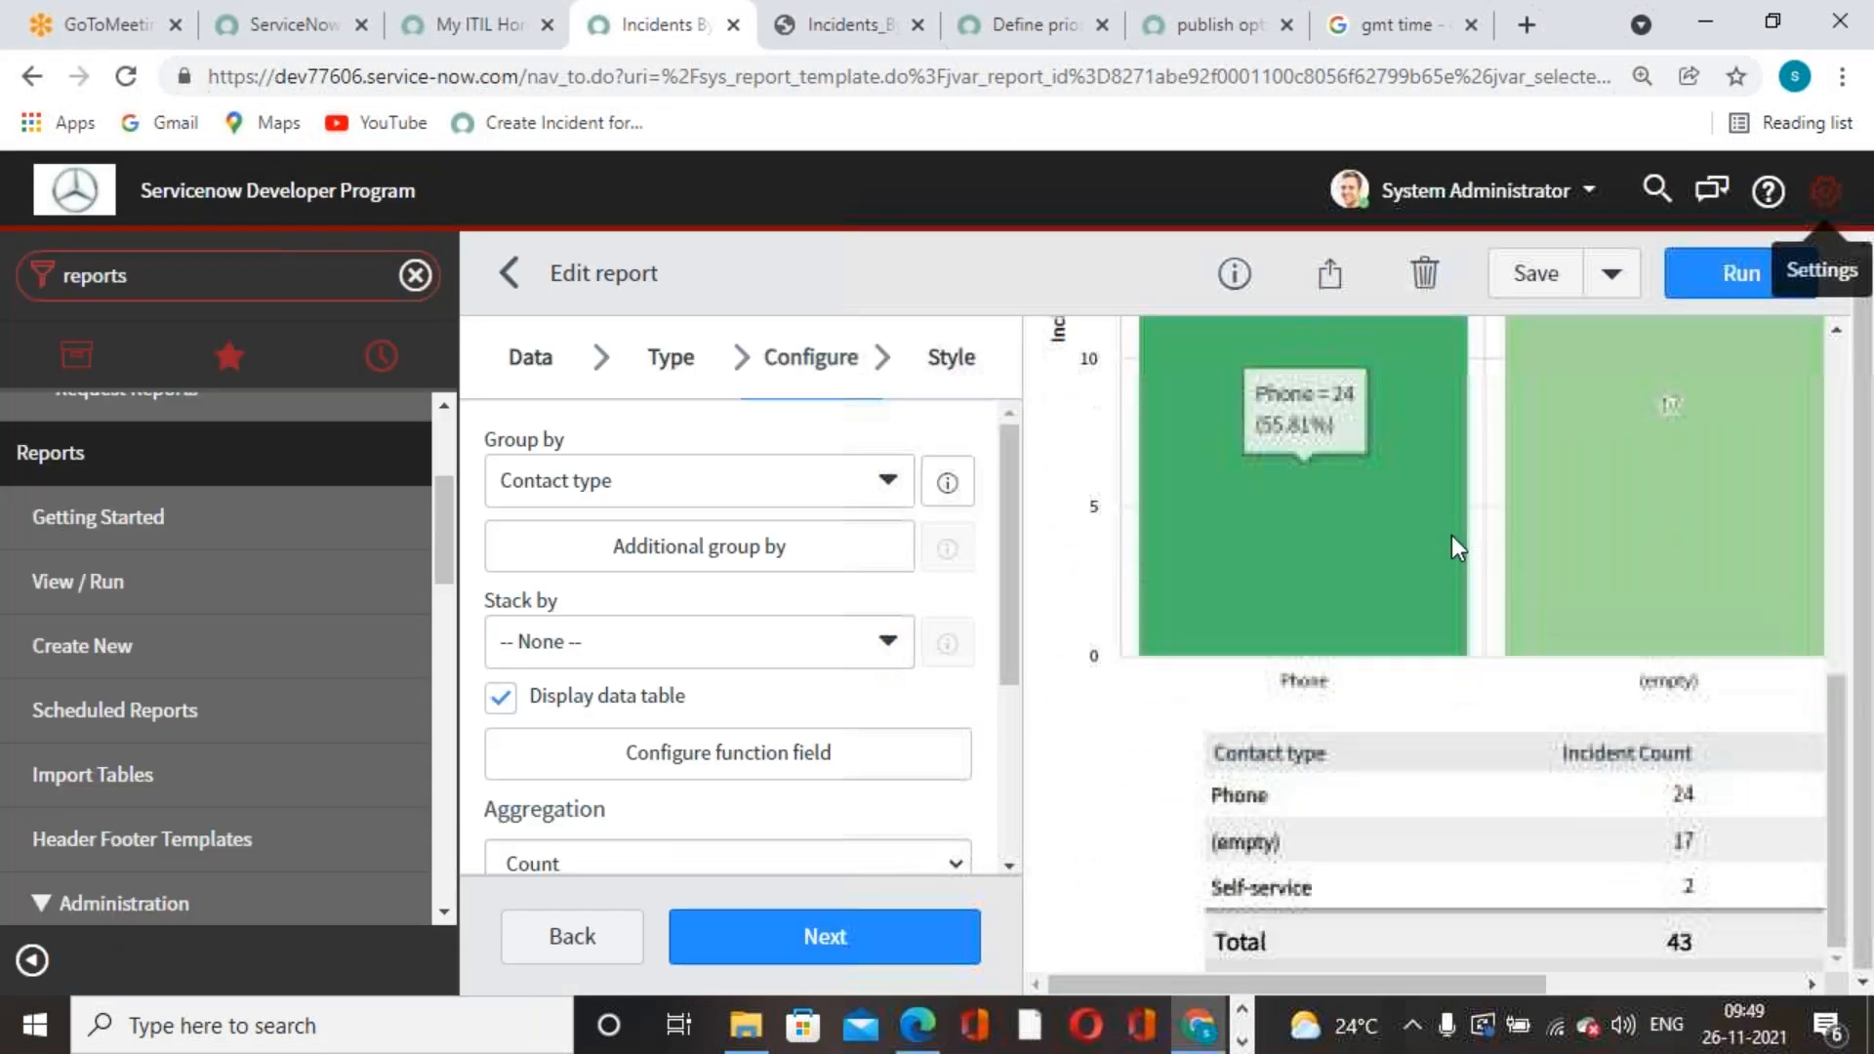
- Start a scheduled email of the report and add the Gmail address as a recipient user
scroll(1450, 589, up, 8)
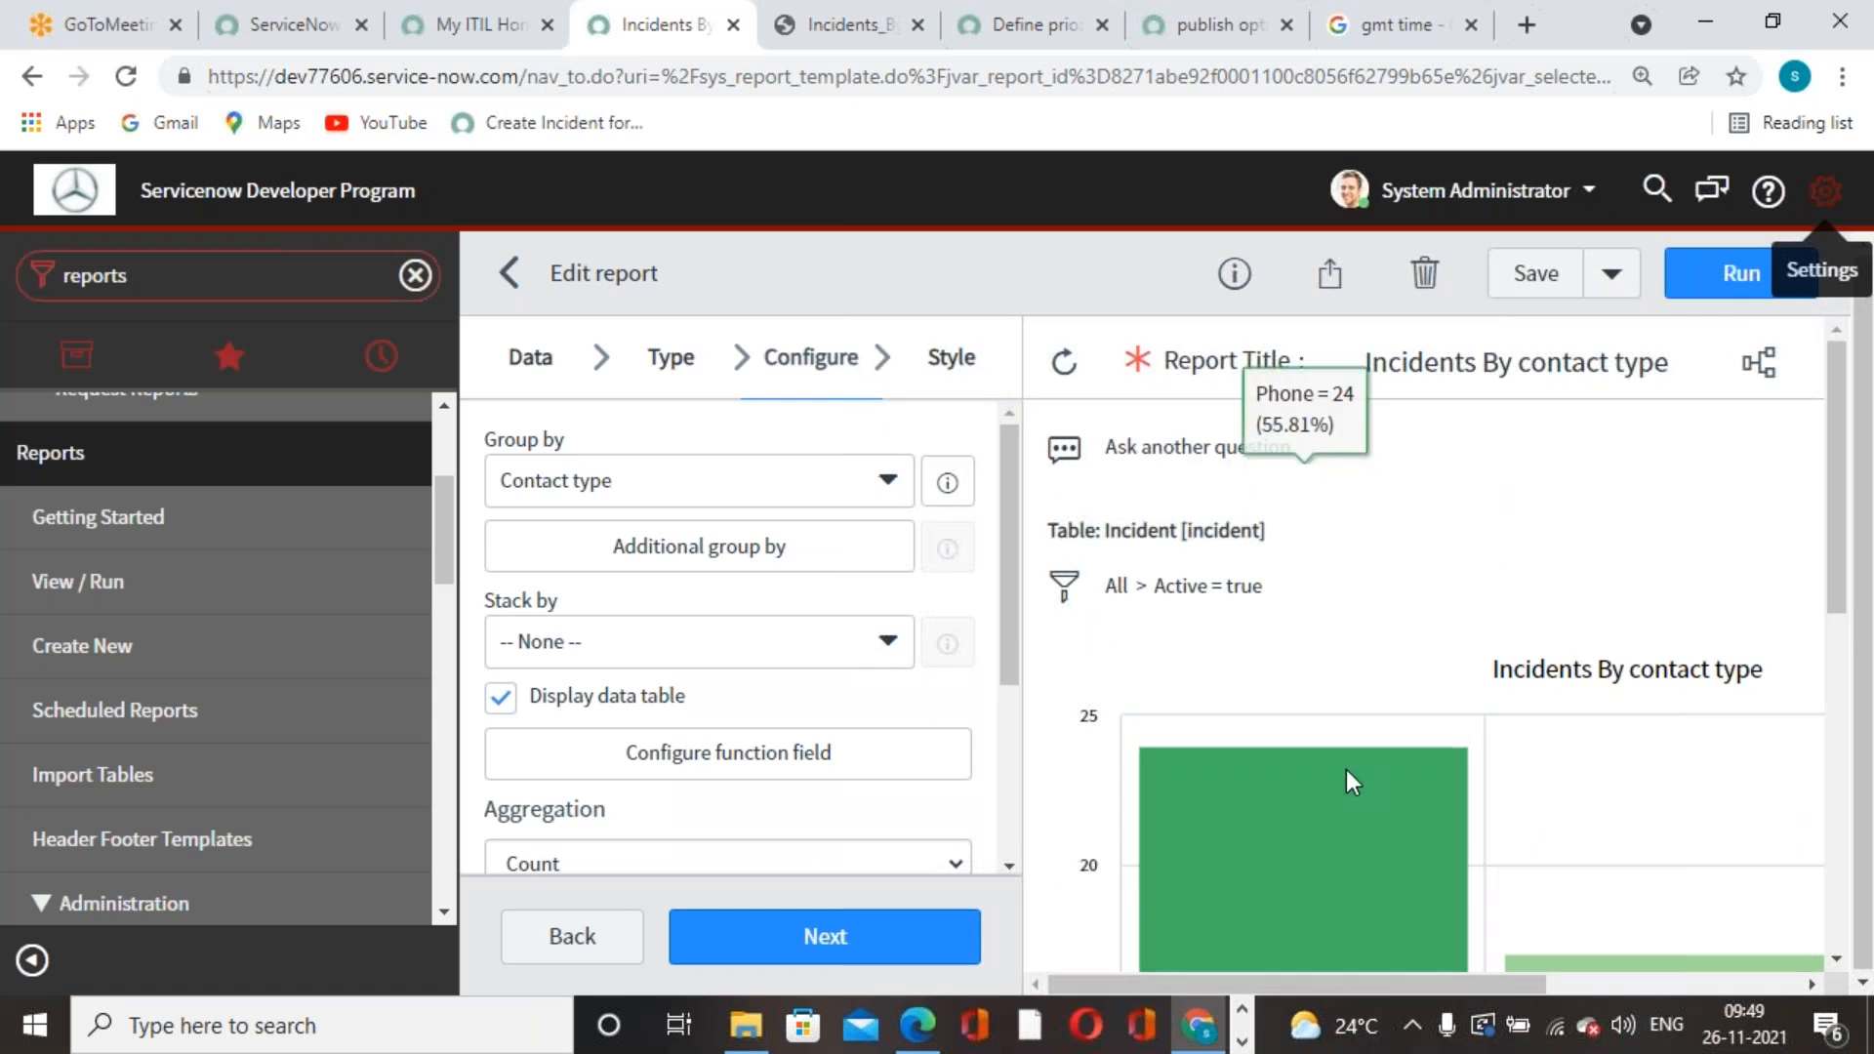
click(1315, 283)
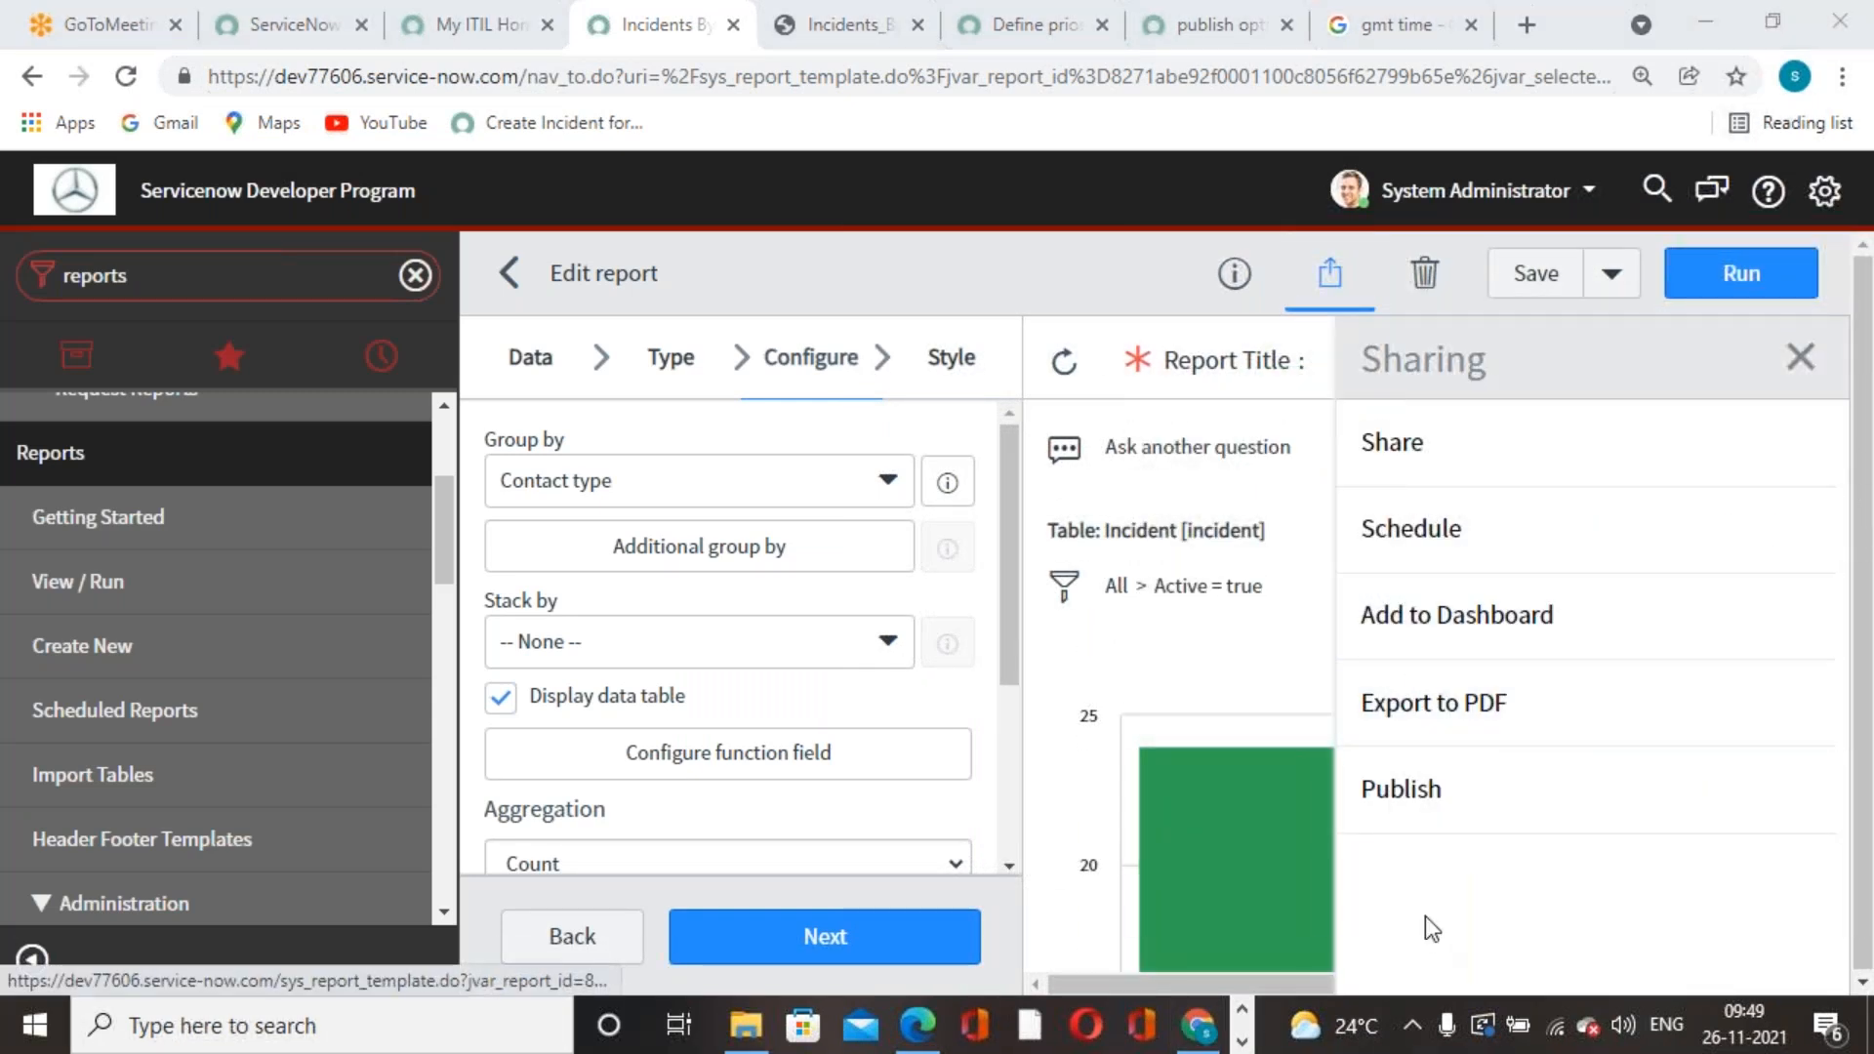
click(1433, 534)
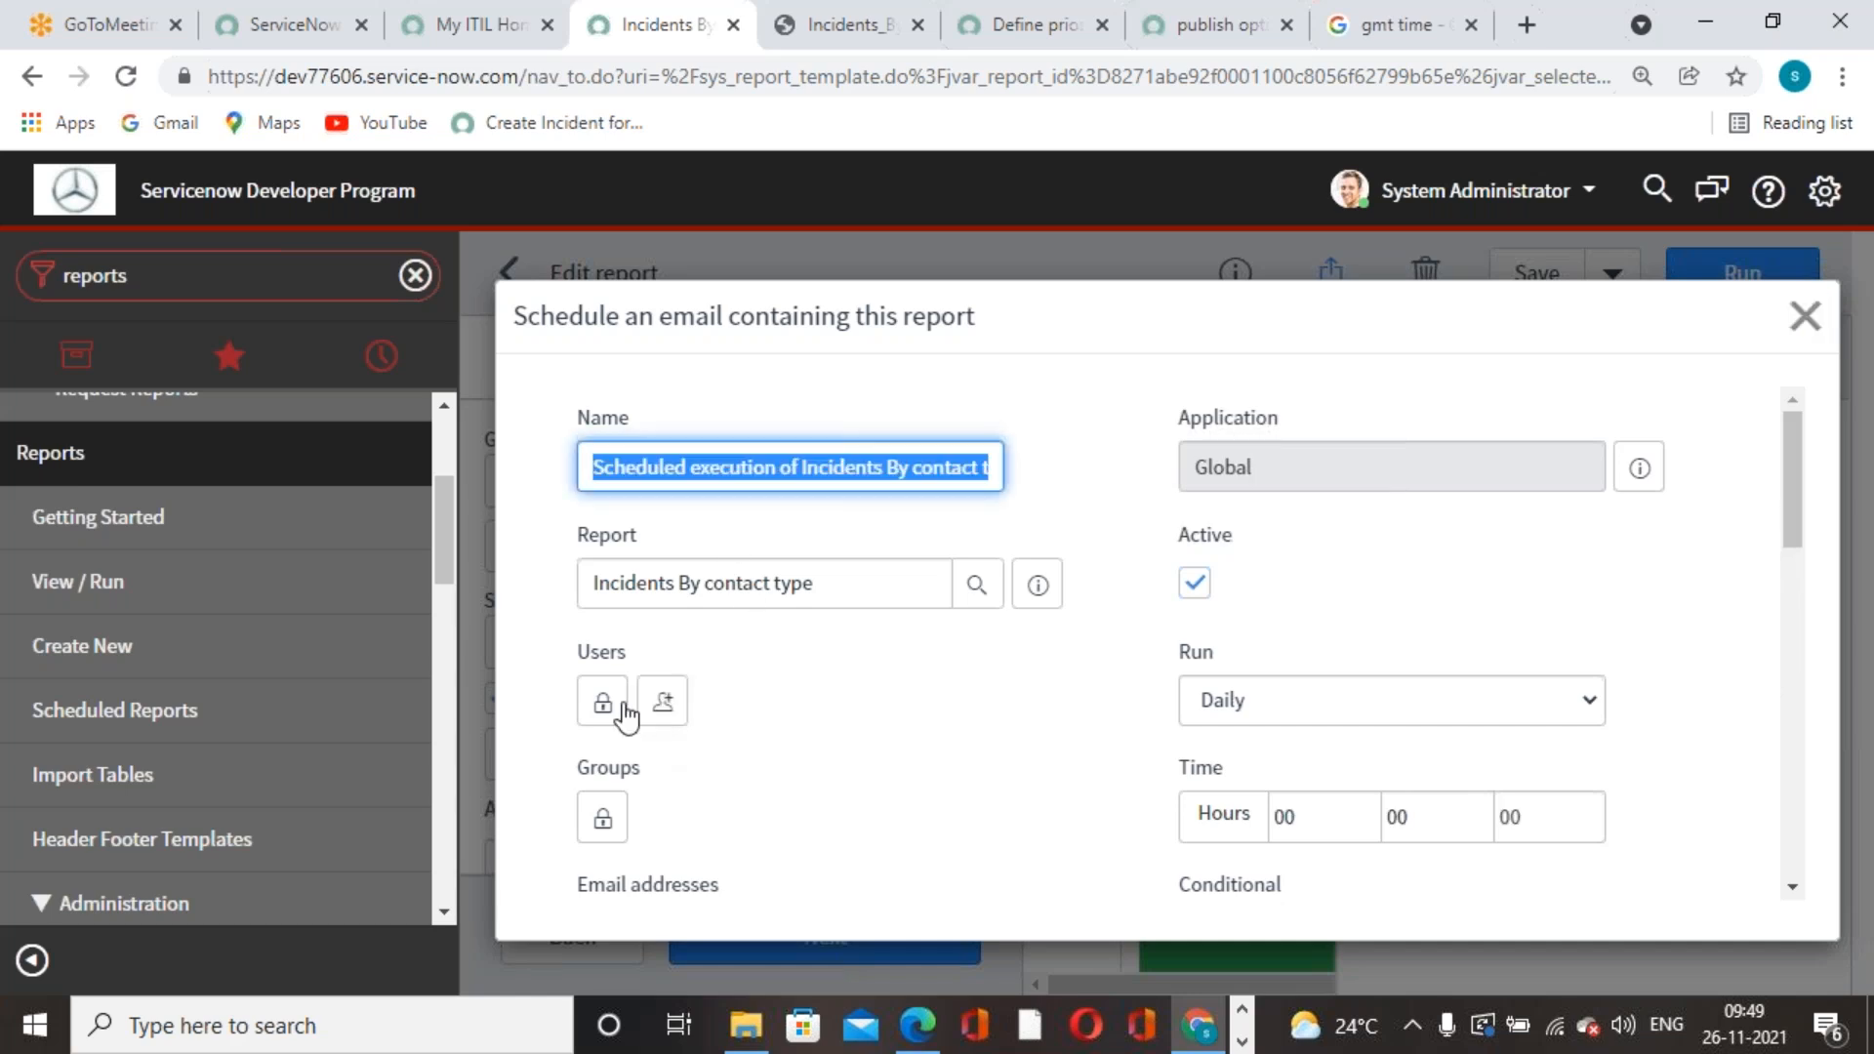
scroll(675, 777, down, 3)
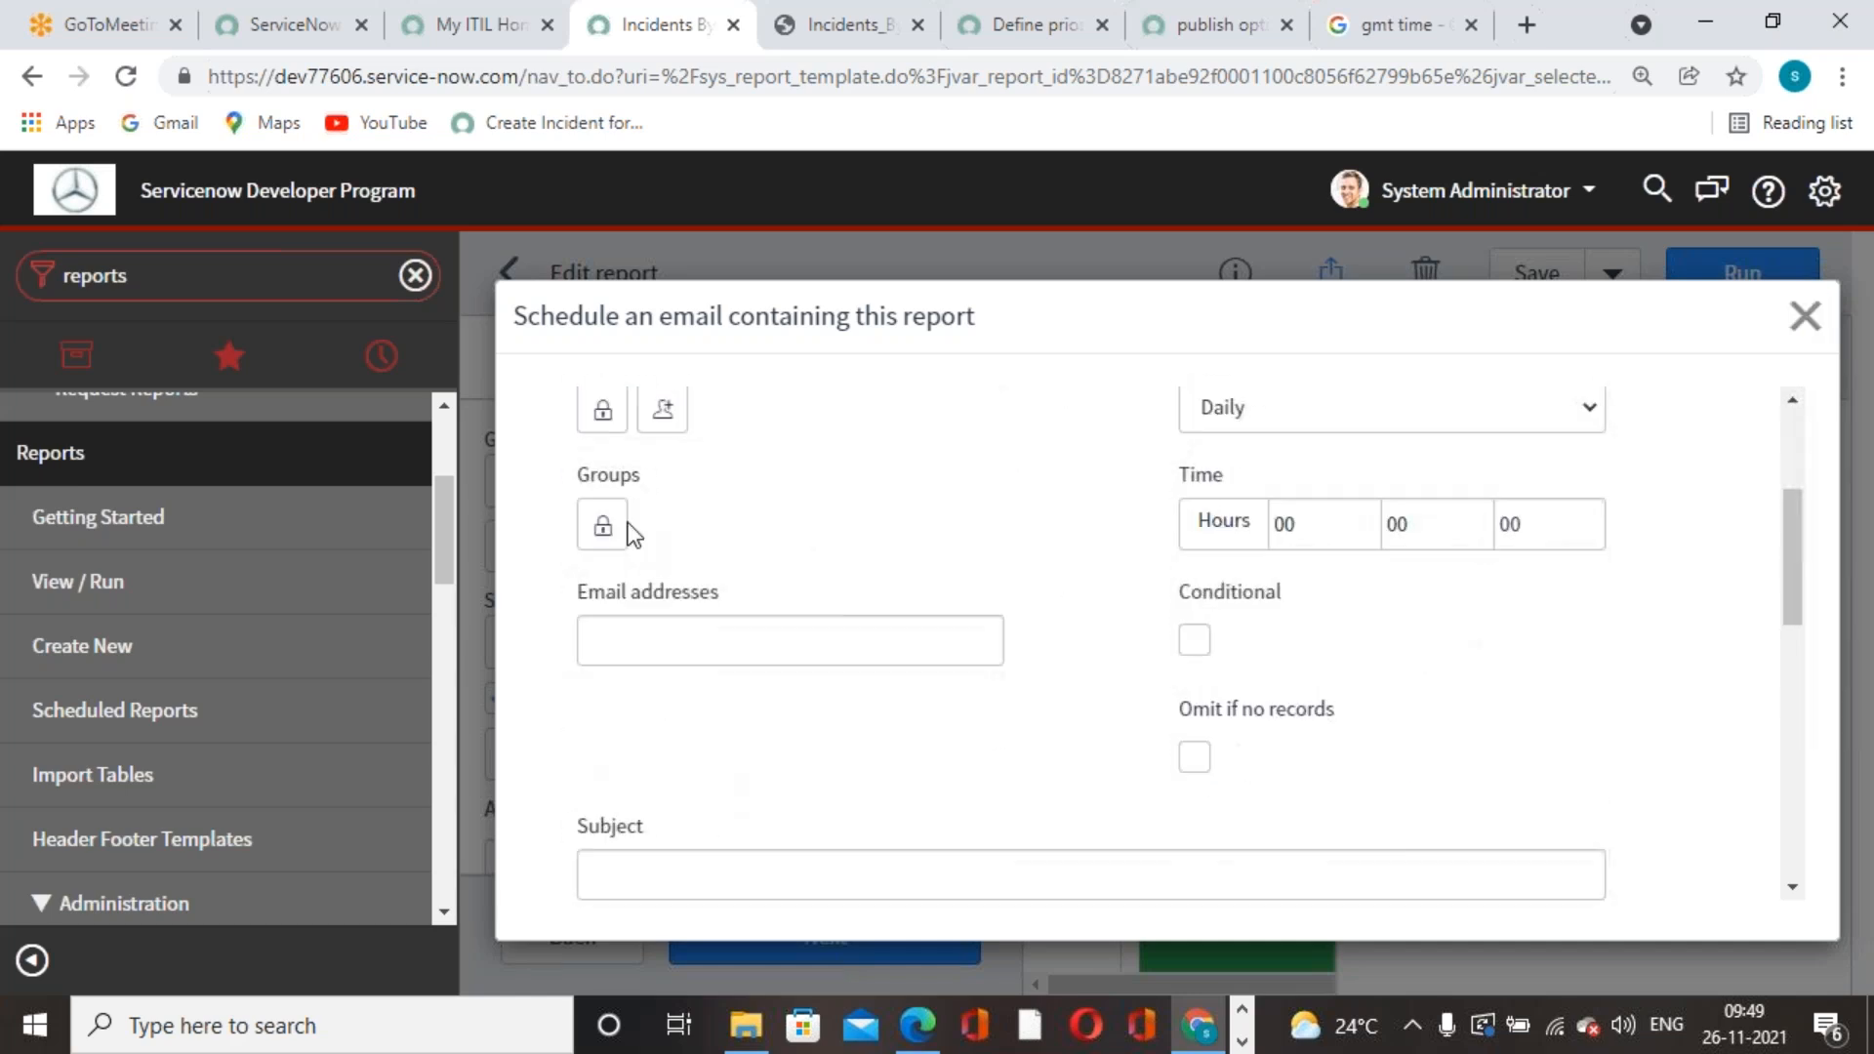
click(602, 408)
click(769, 760)
click(777, 798)
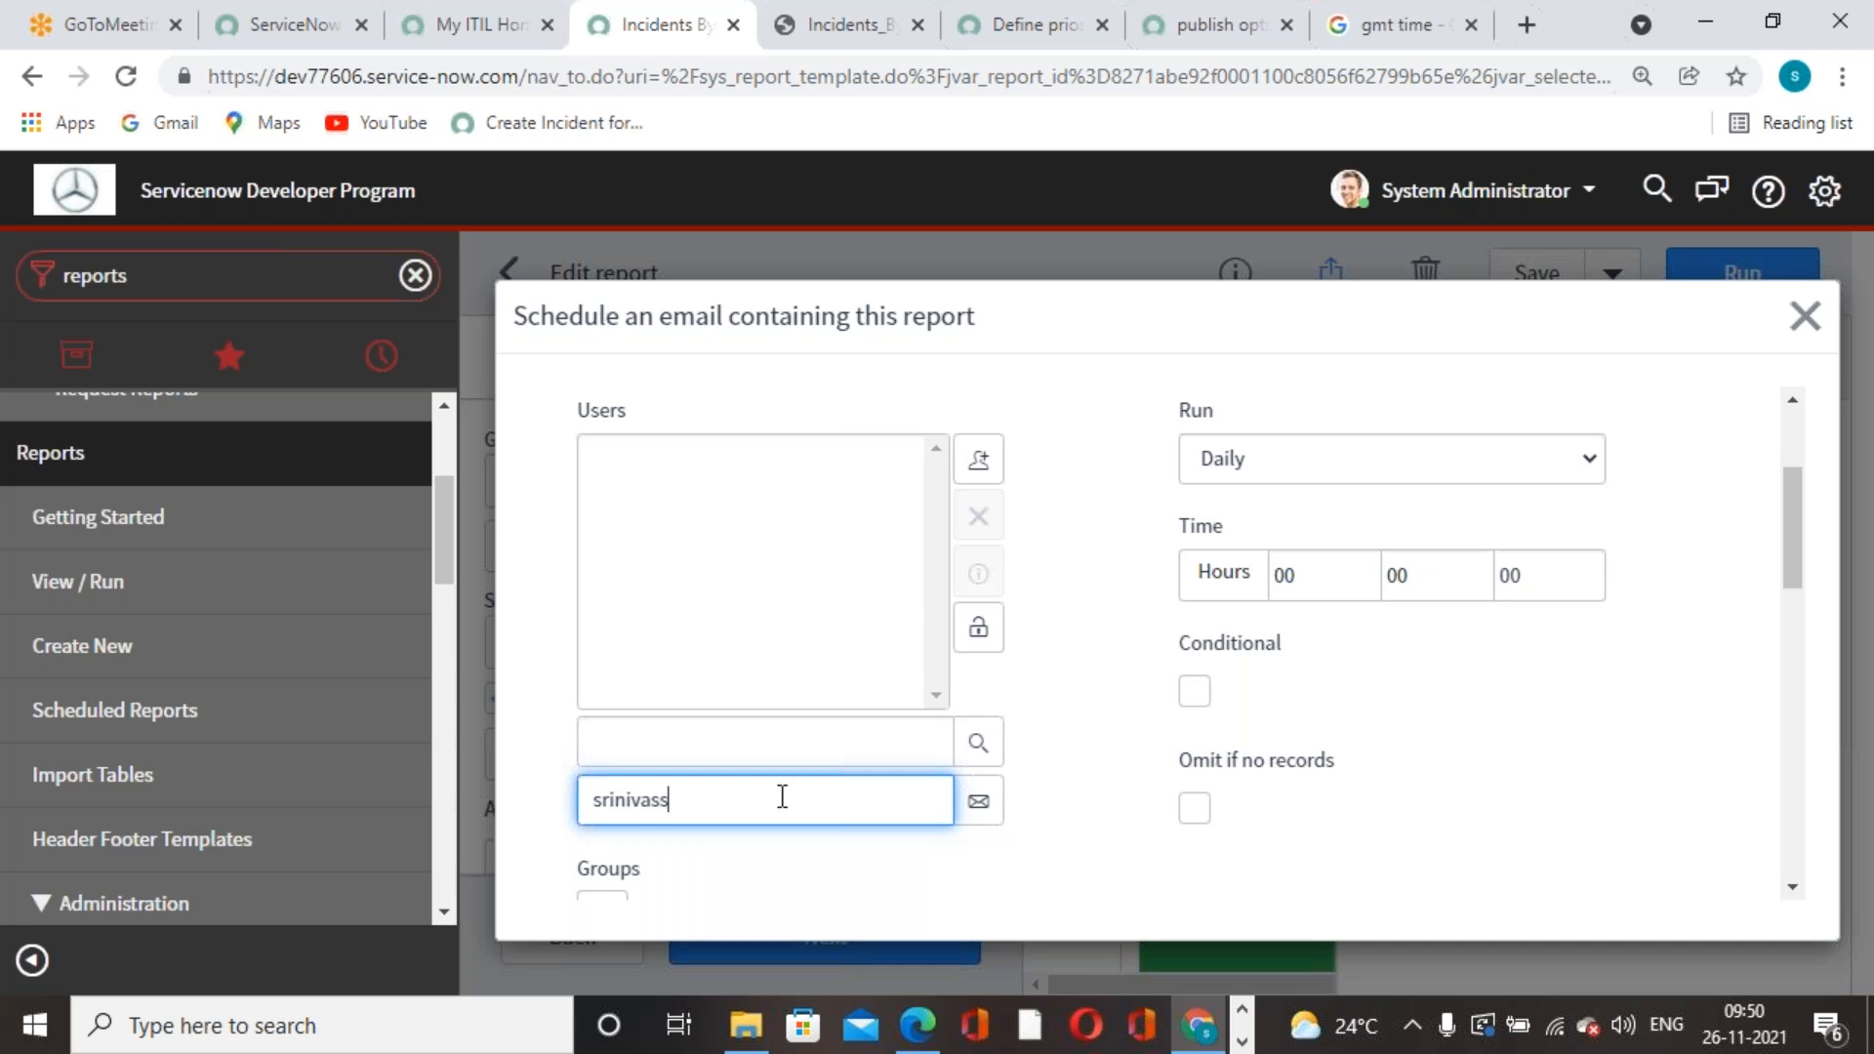
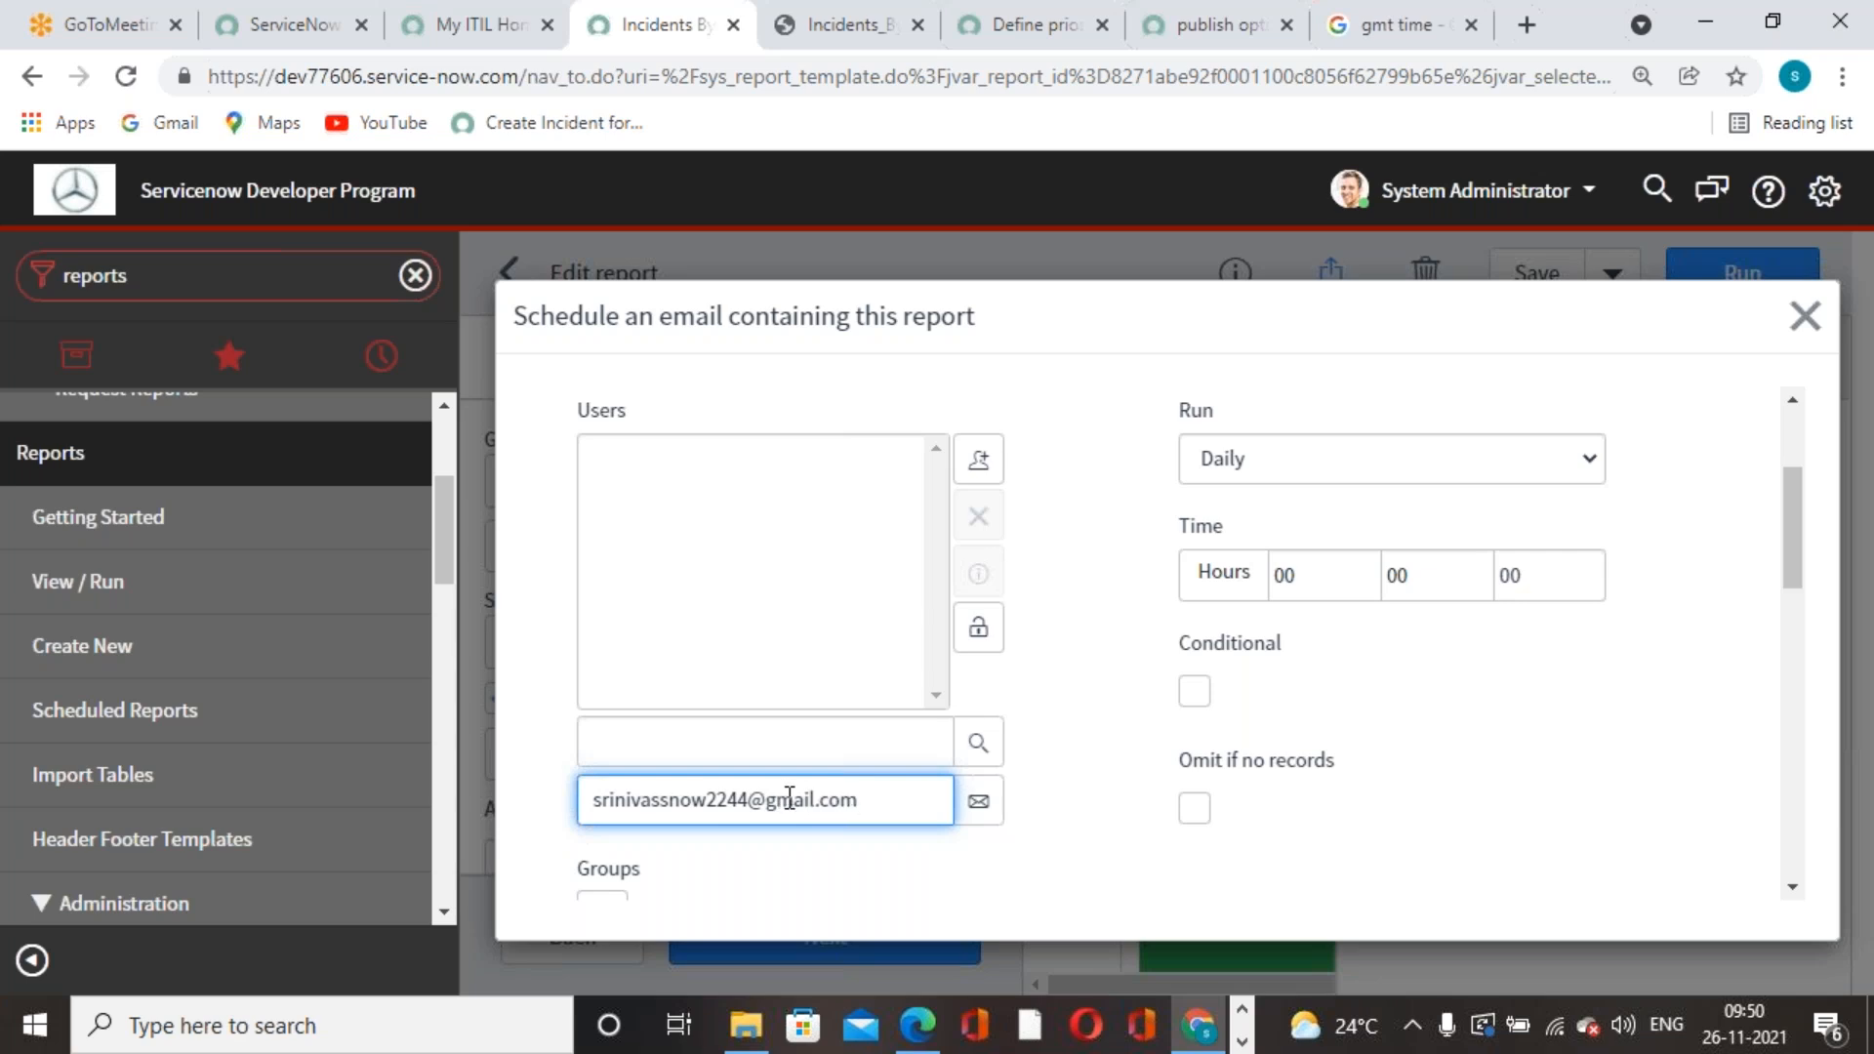
click(978, 800)
click(979, 629)
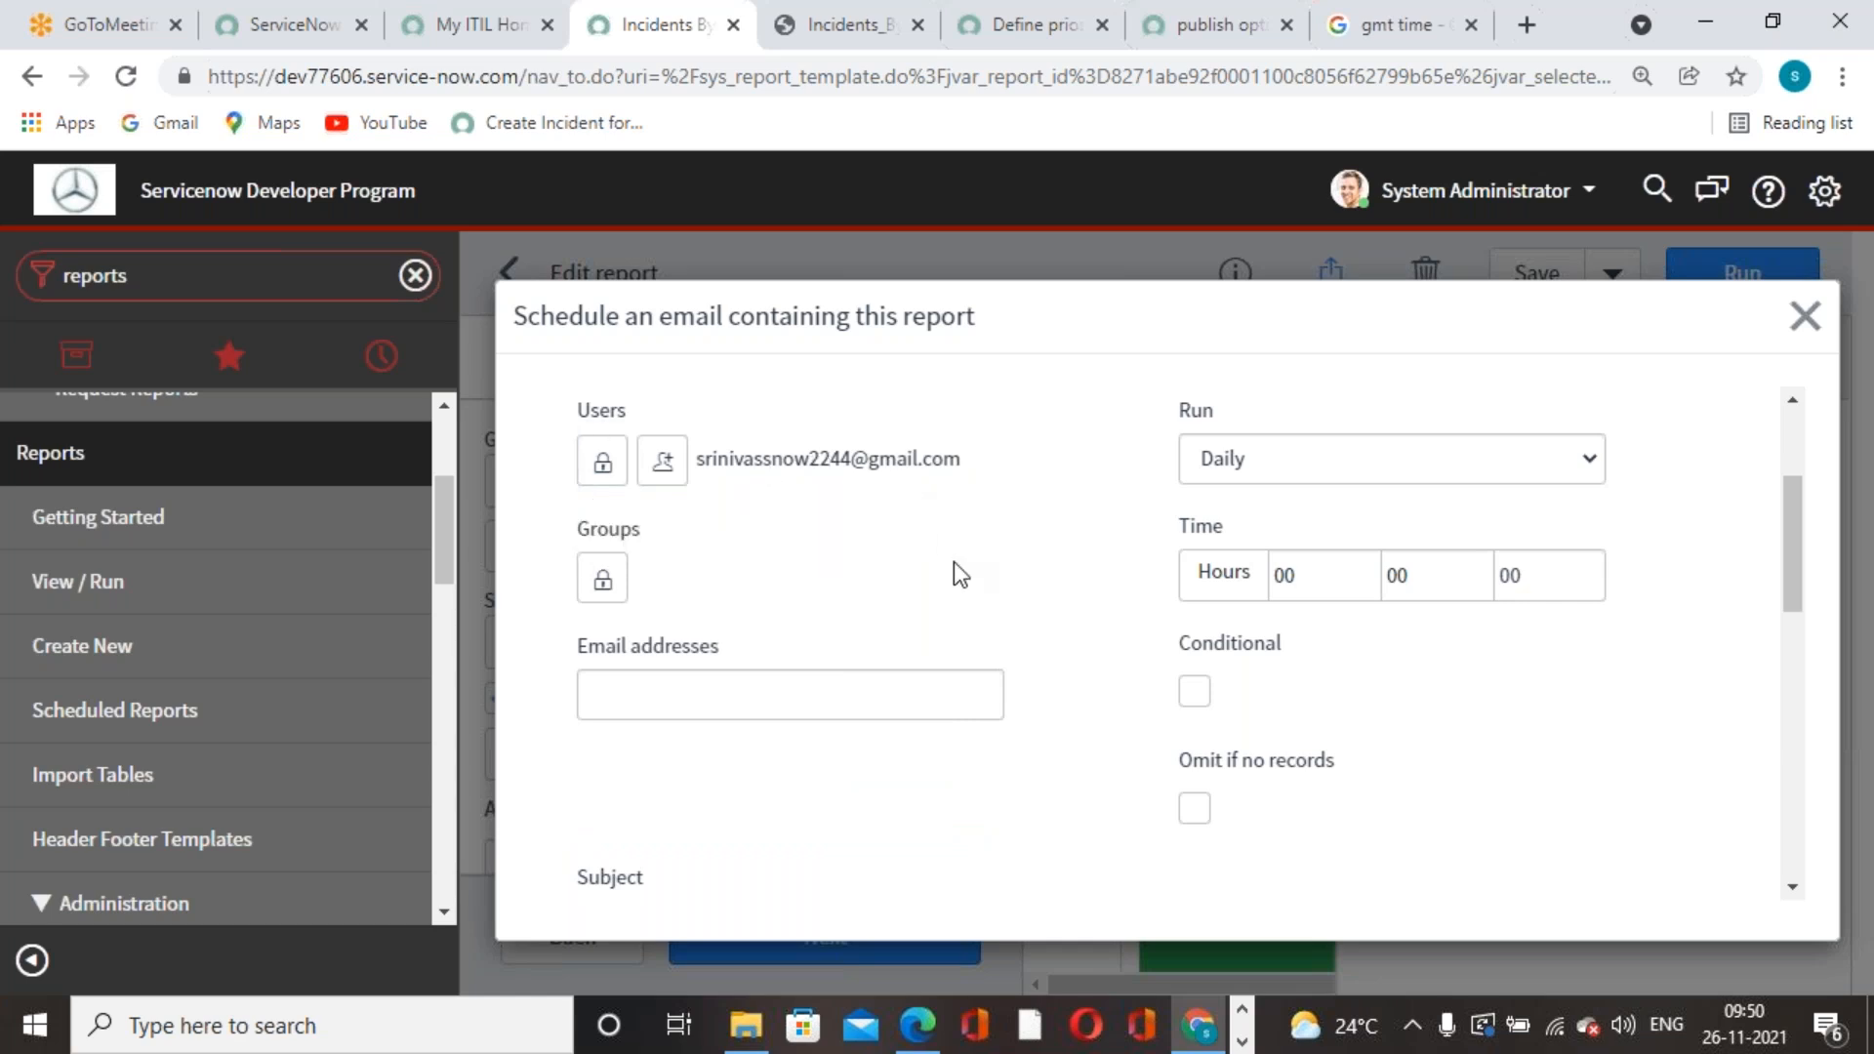
- Set the report email schedule to run Weekly, then check the current GMT time
scroll(952, 560, up, 3)
scroll(975, 586, down, 3)
scroll(976, 585, up, 3)
click(1586, 710)
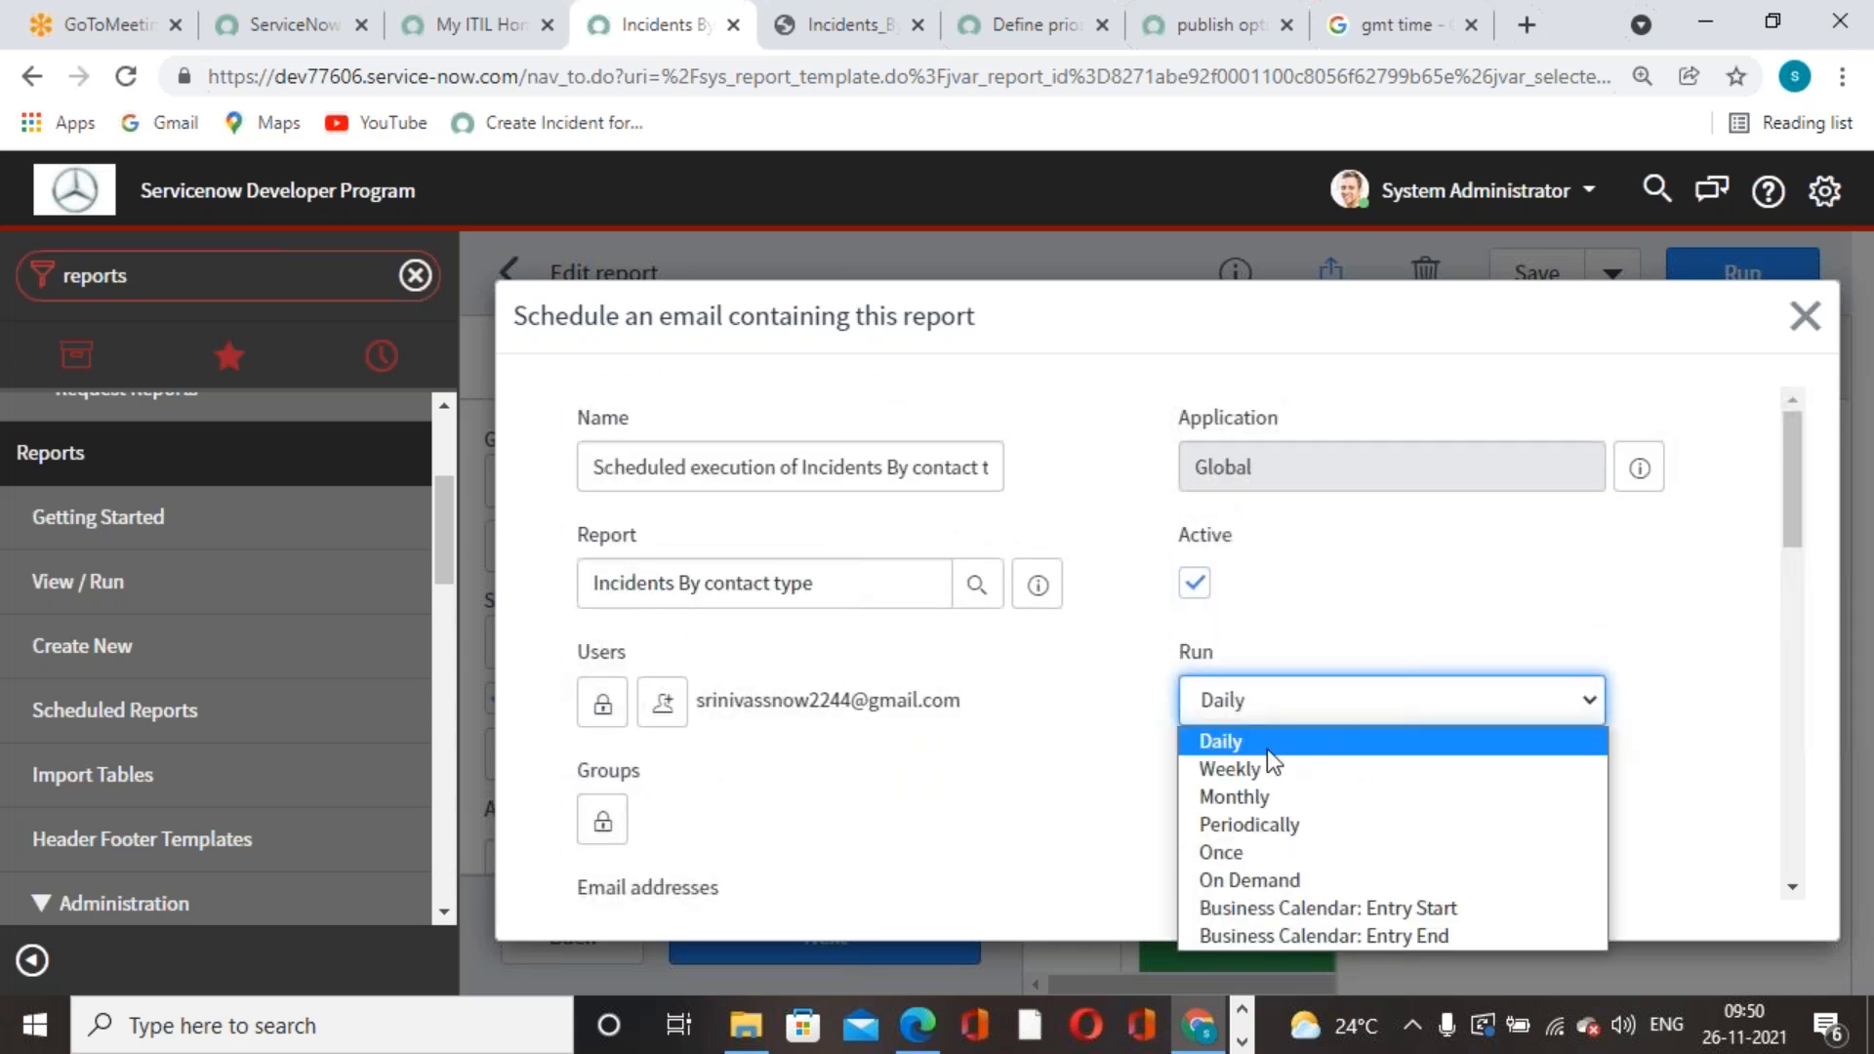
click(1254, 767)
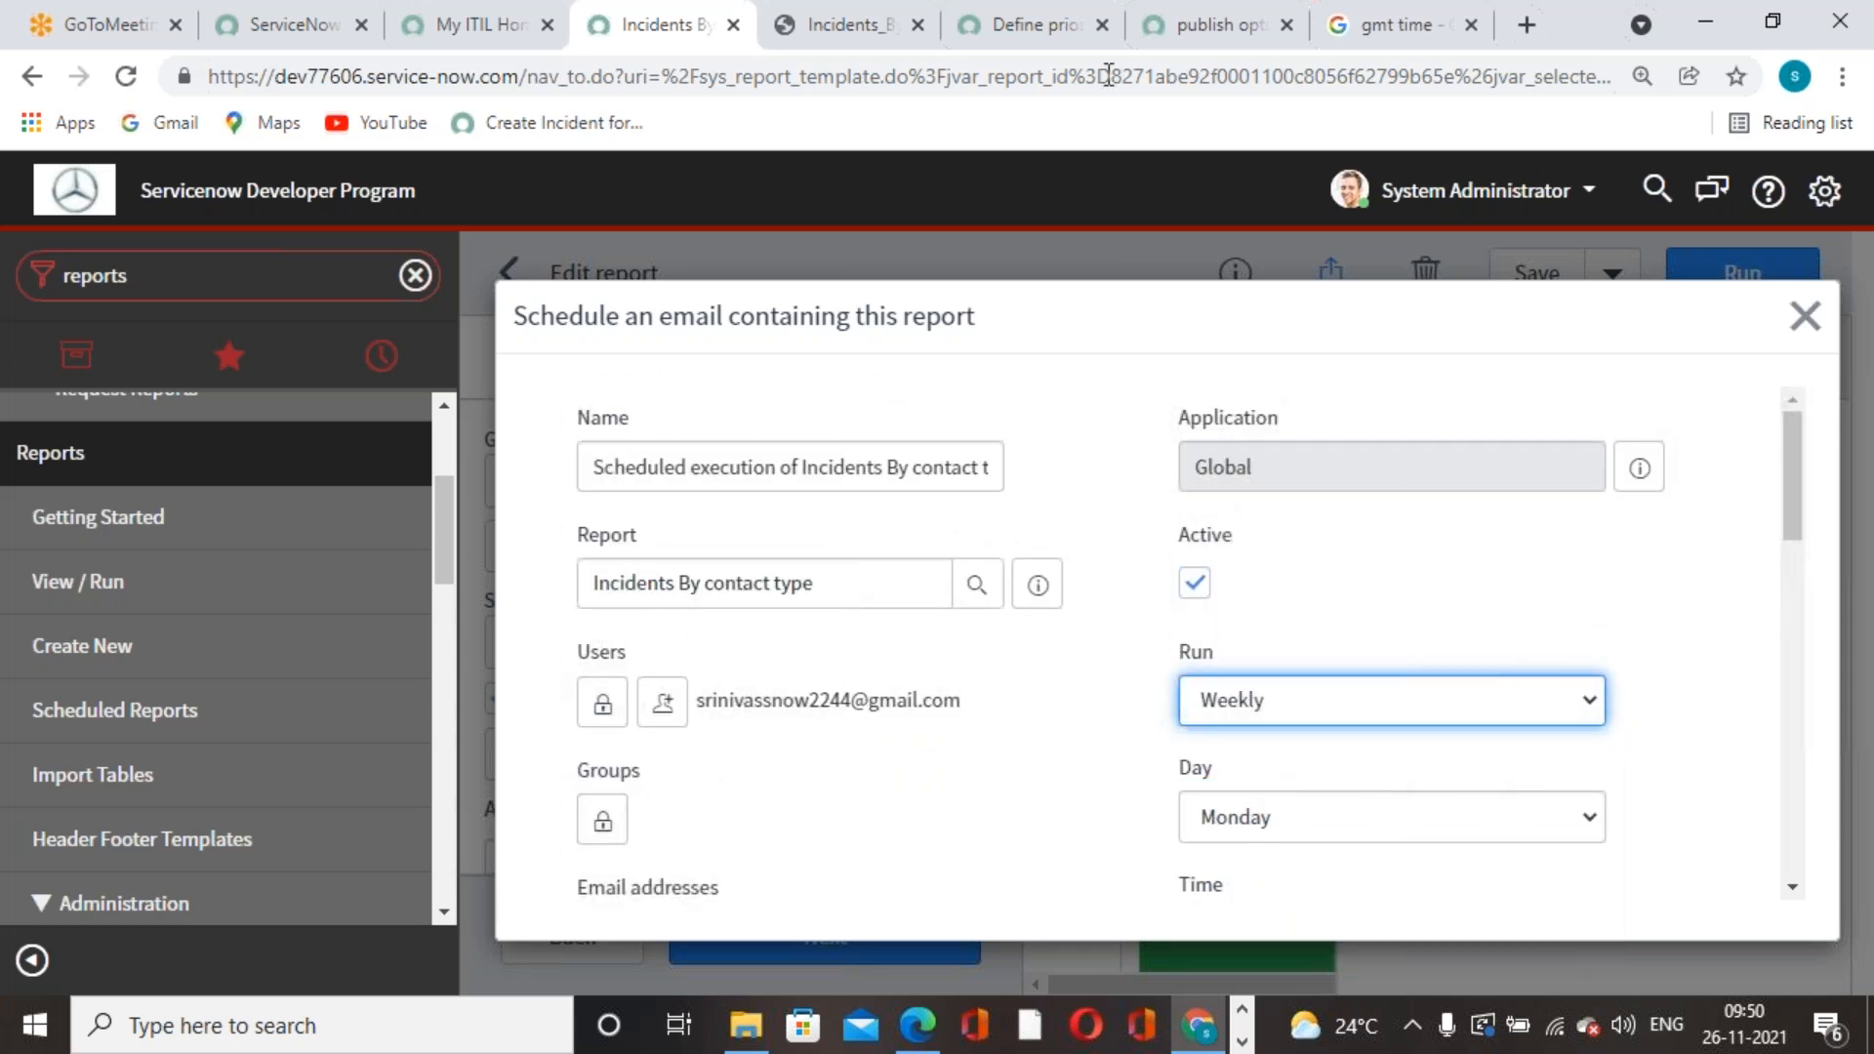
click(1395, 21)
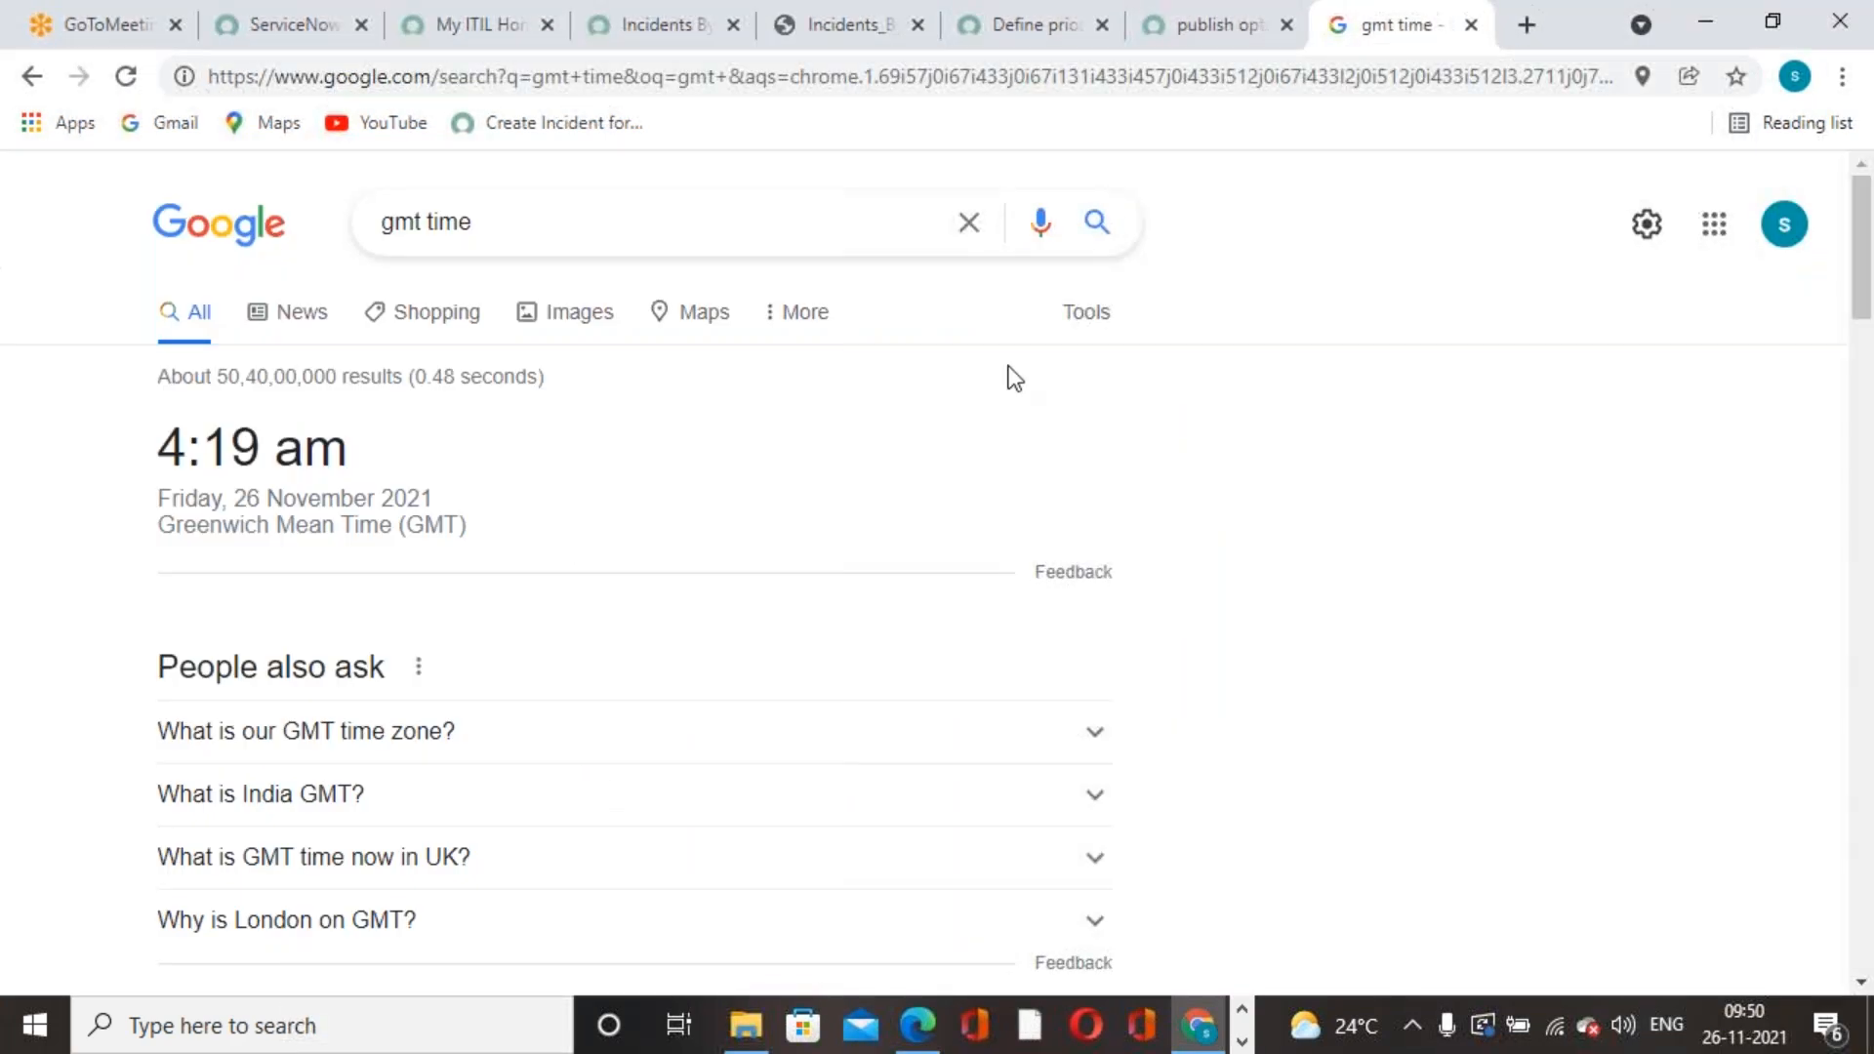
- Glance at the Community and PDF tabs, then return to the ServiceNow schedule dialog
click(1251, 44)
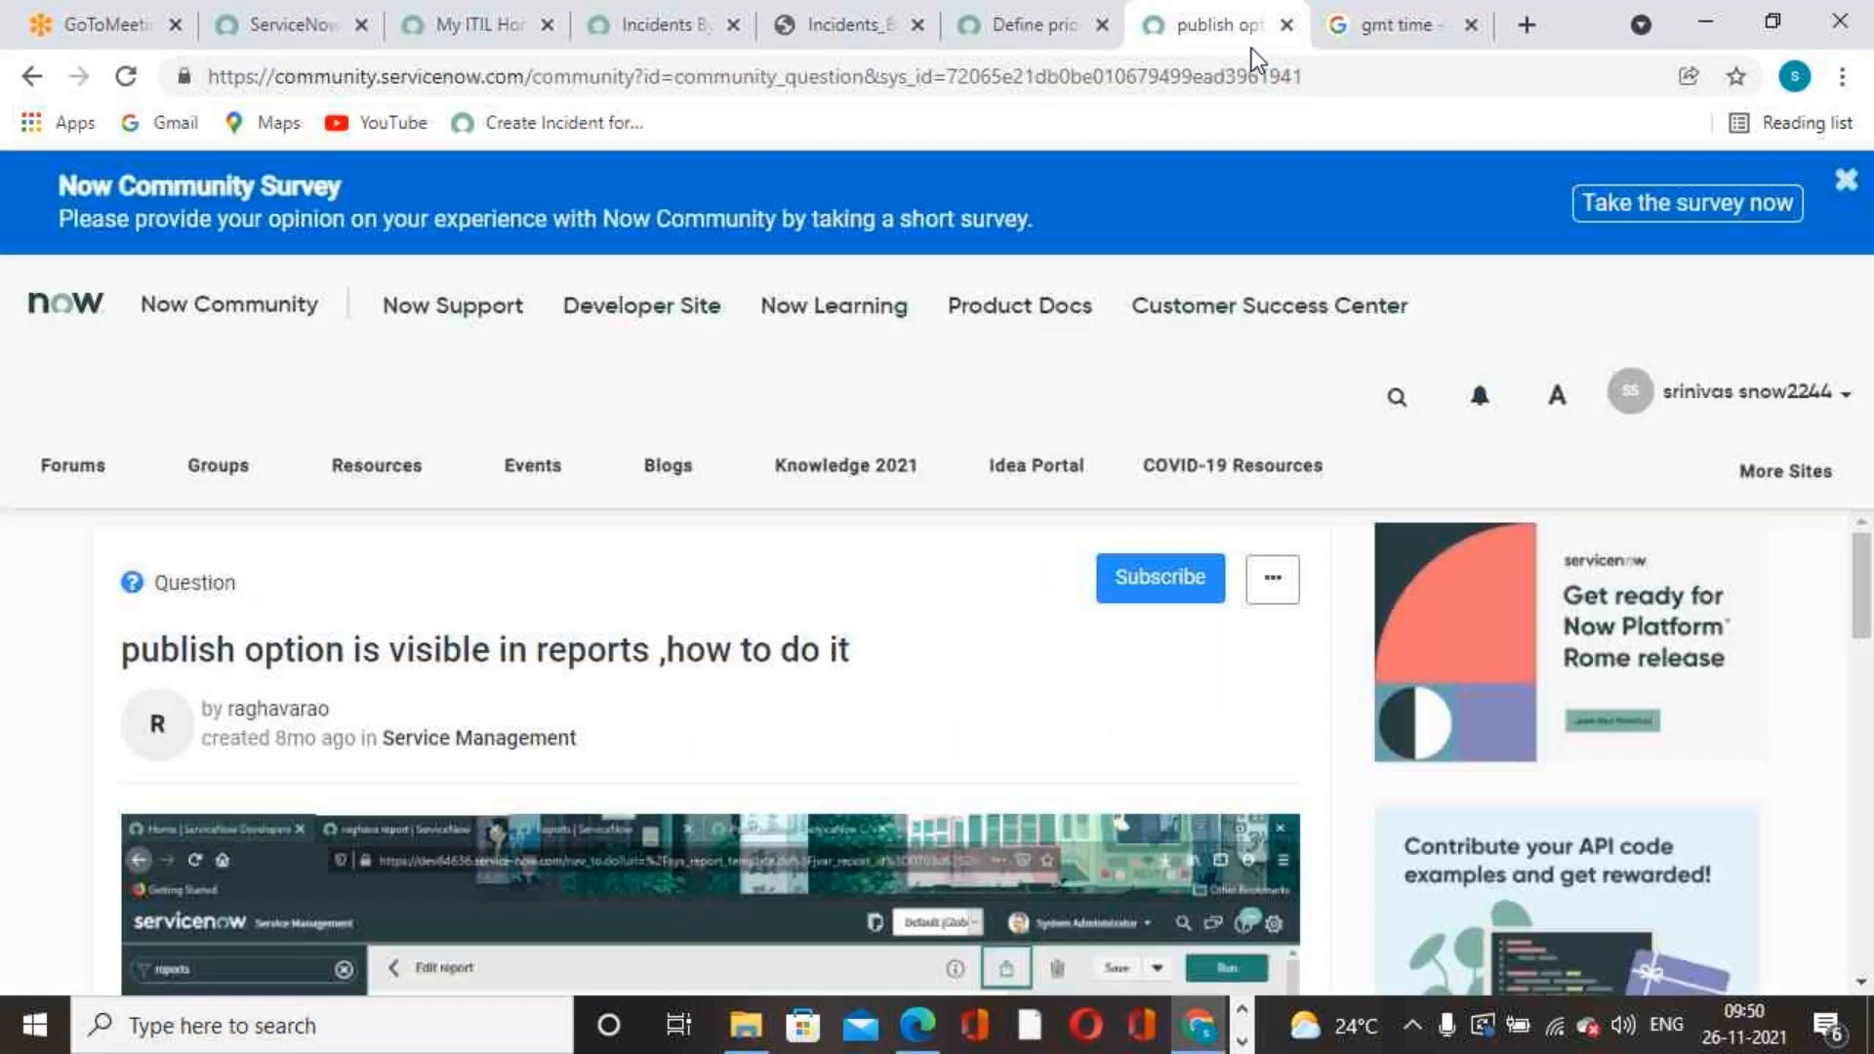
click(900, 45)
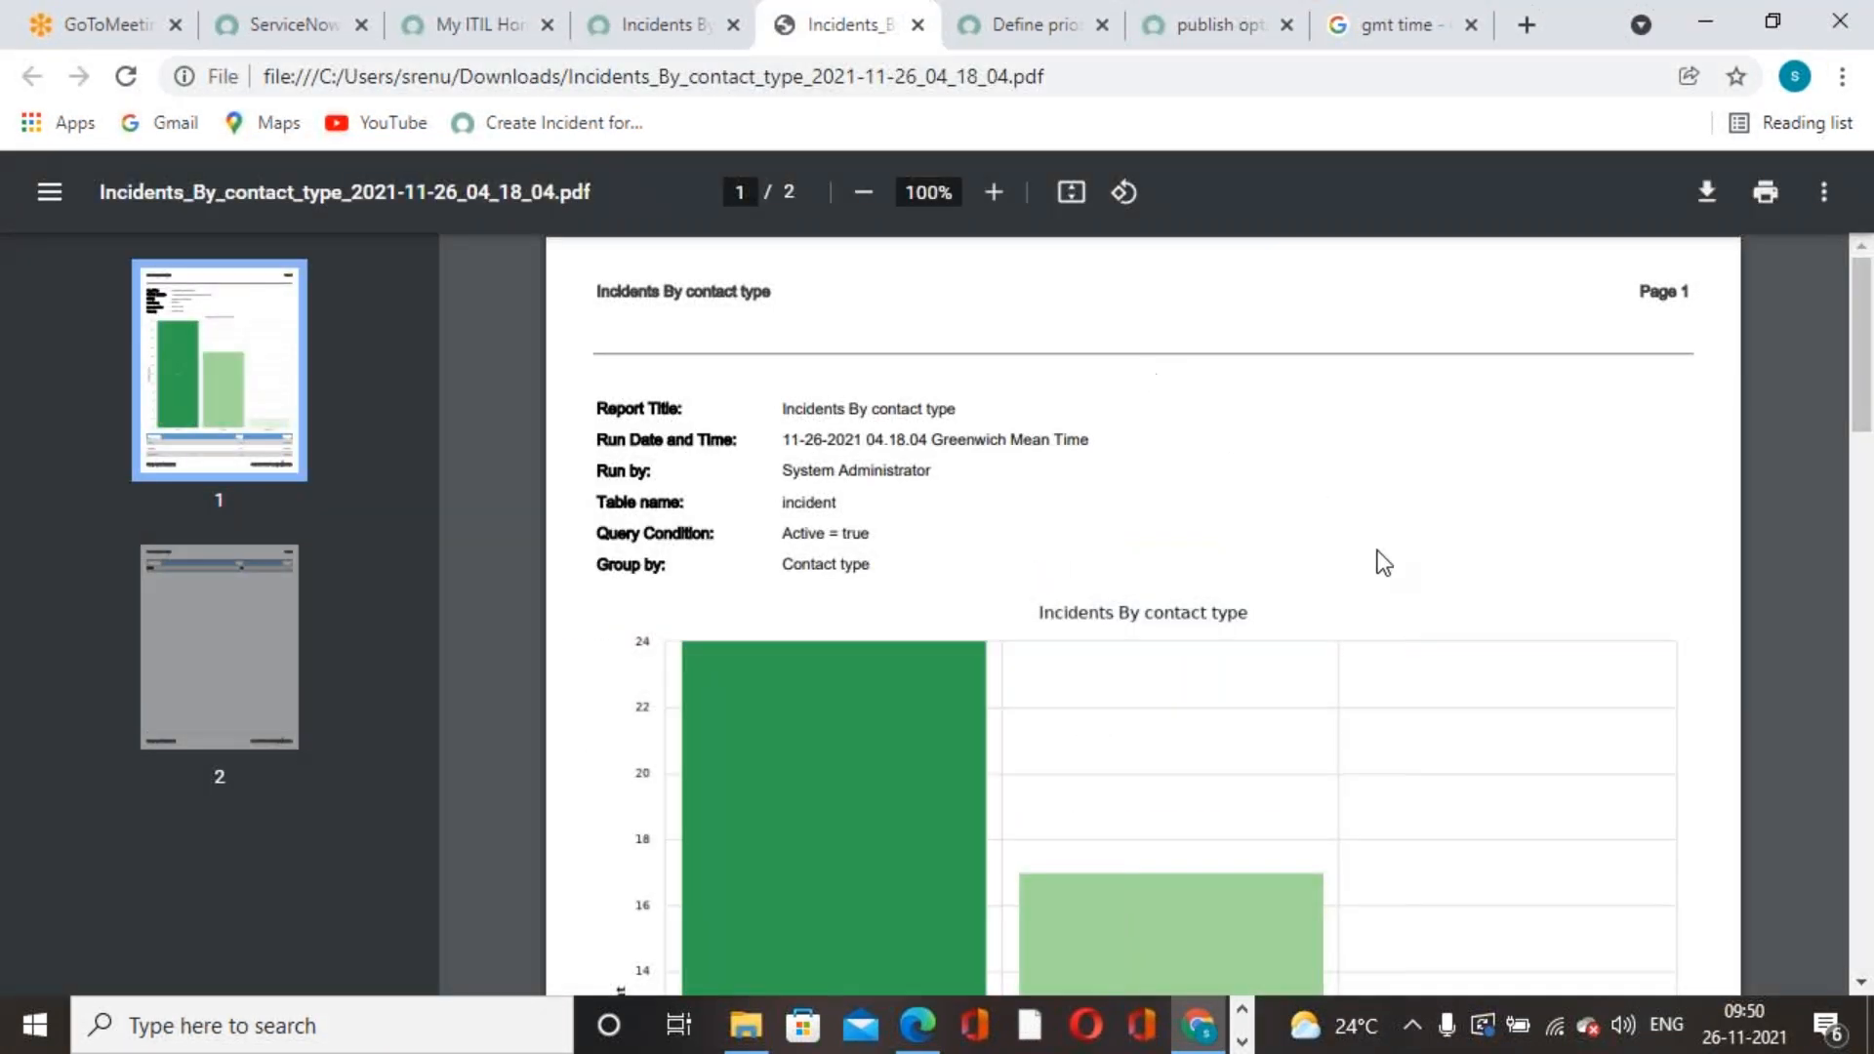
click(692, 47)
scroll(1425, 730, down, 2)
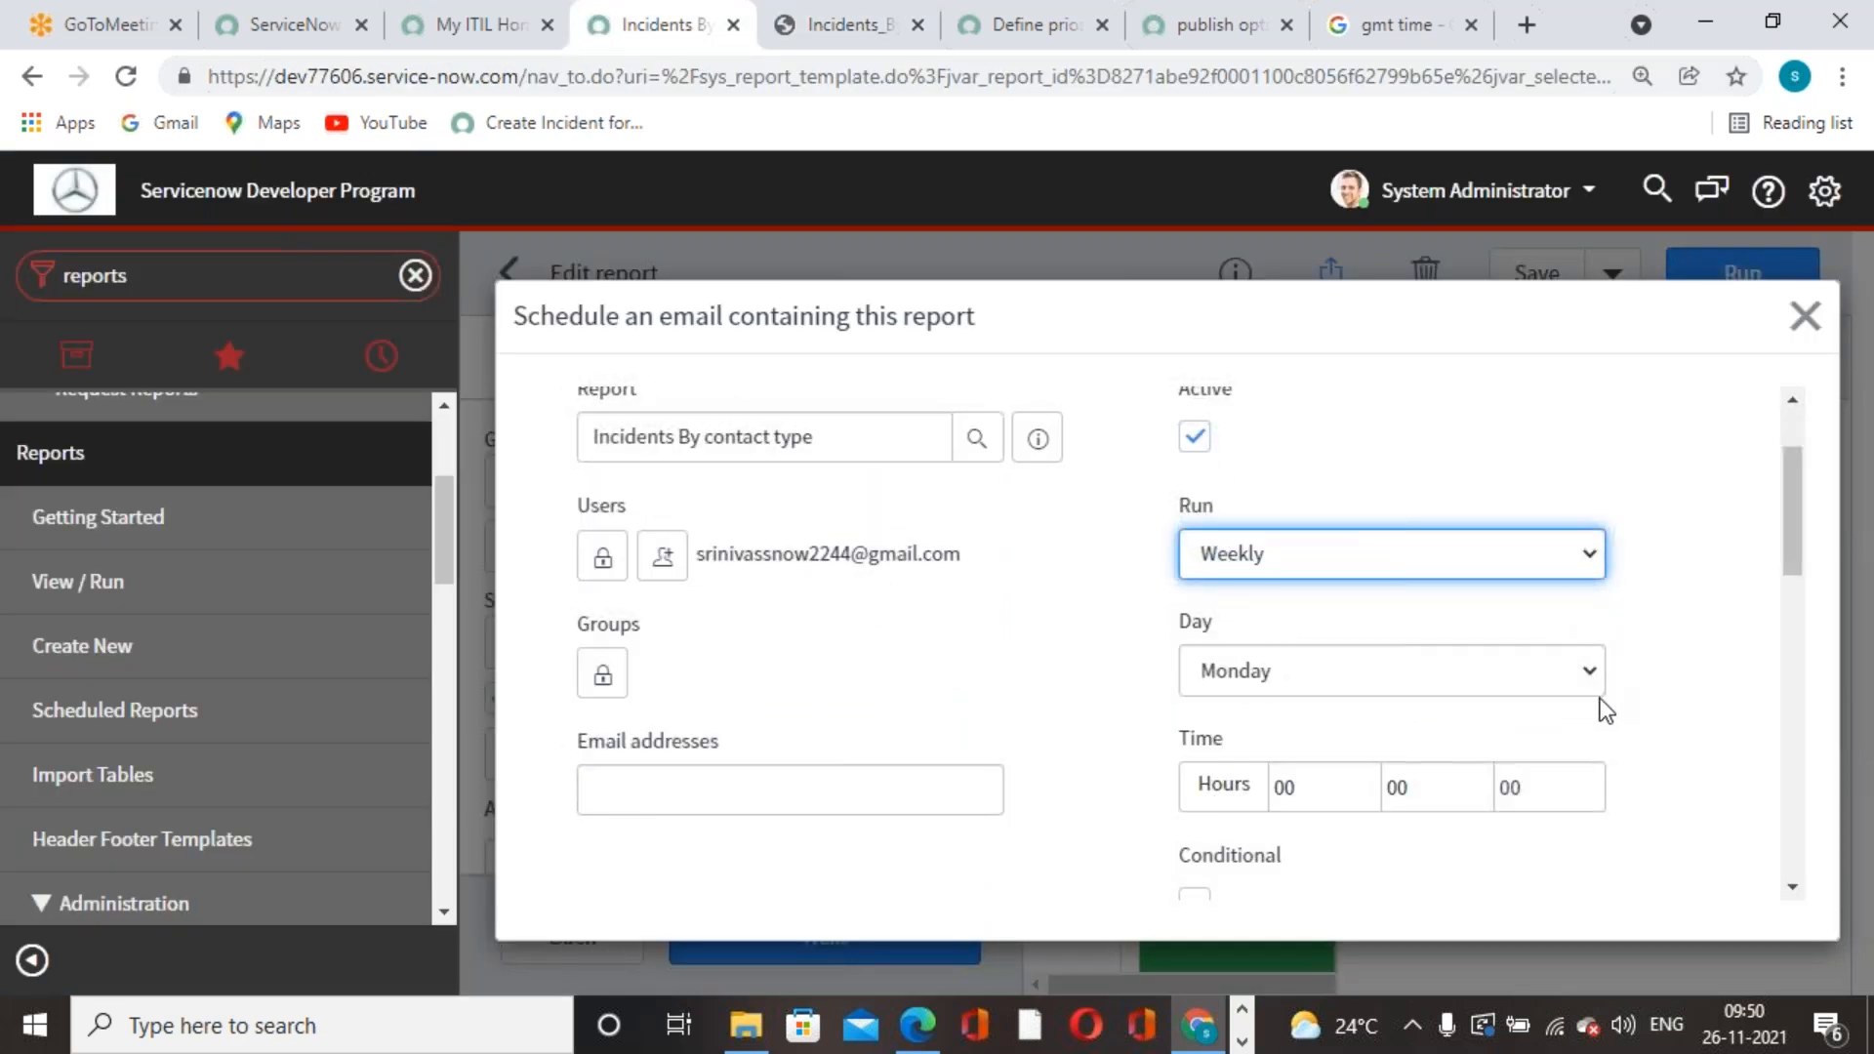
- Schedule the weekly report email for Friday at 04:23:00
click(1589, 669)
click(1238, 823)
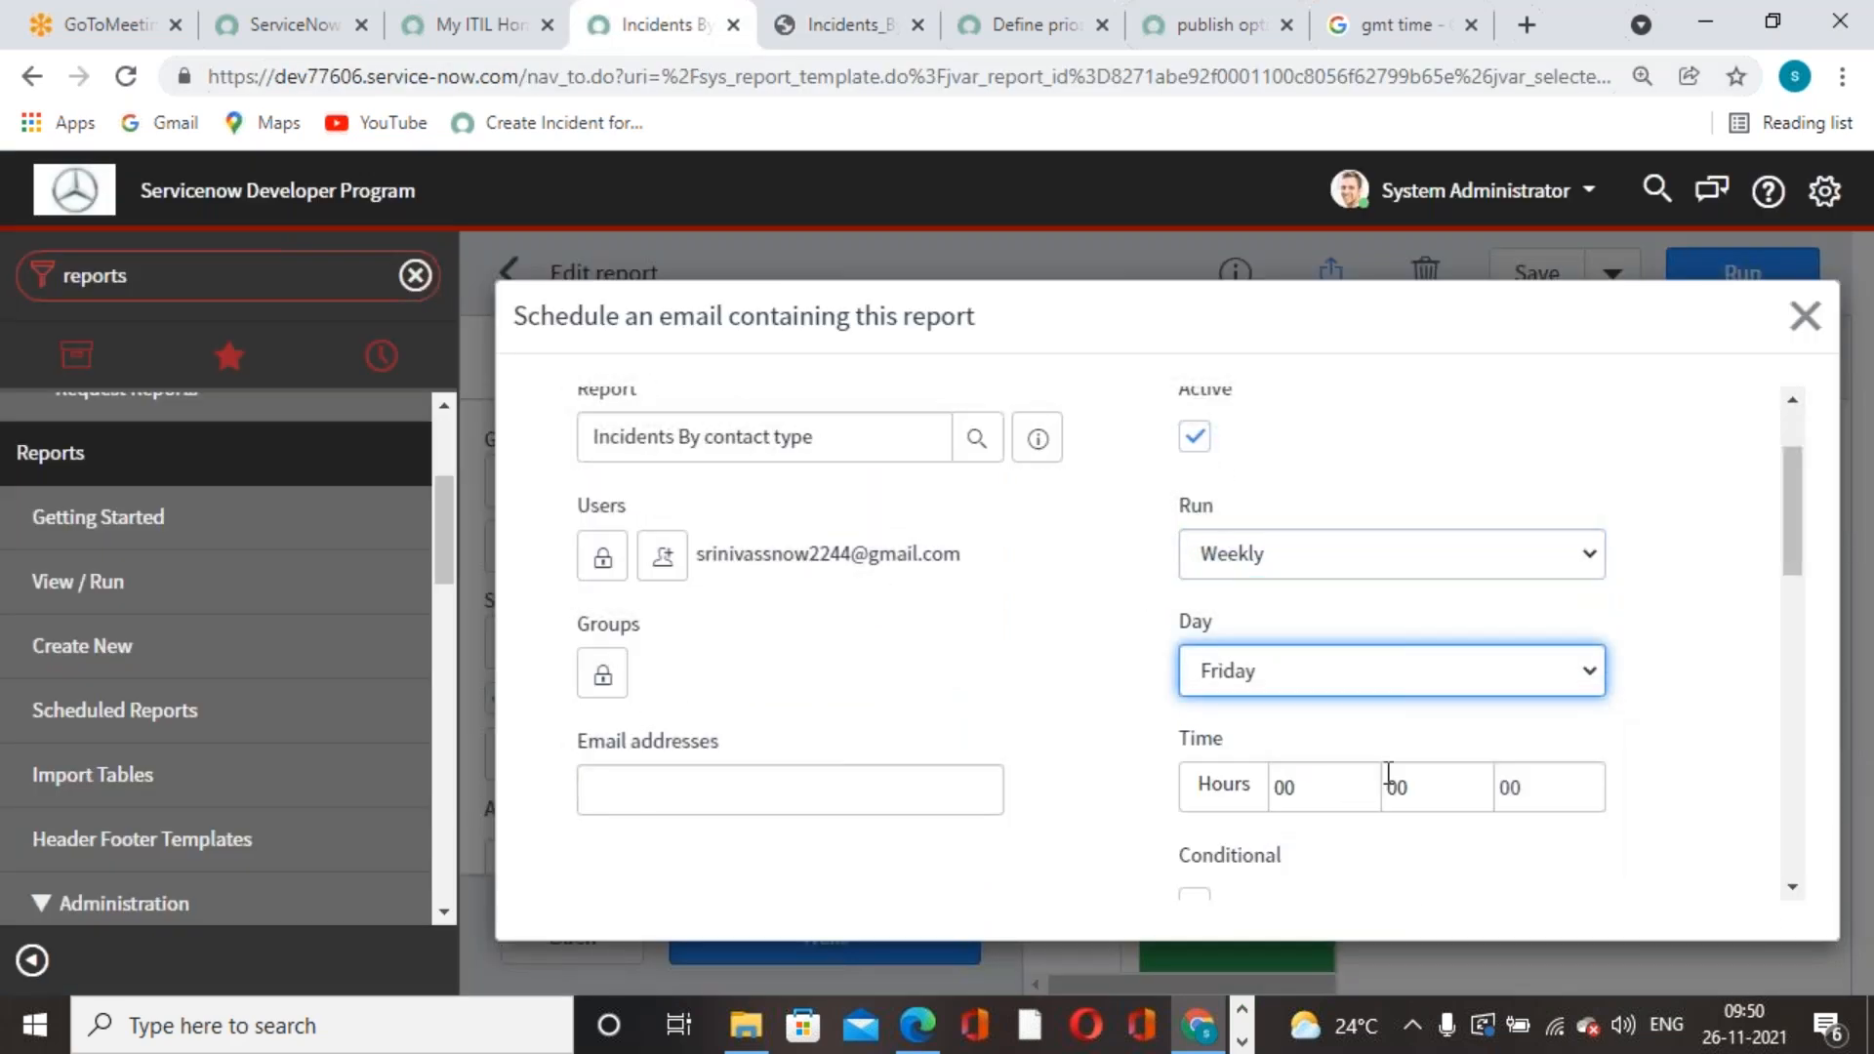
scroll(1497, 766, down, 2)
click(1343, 644)
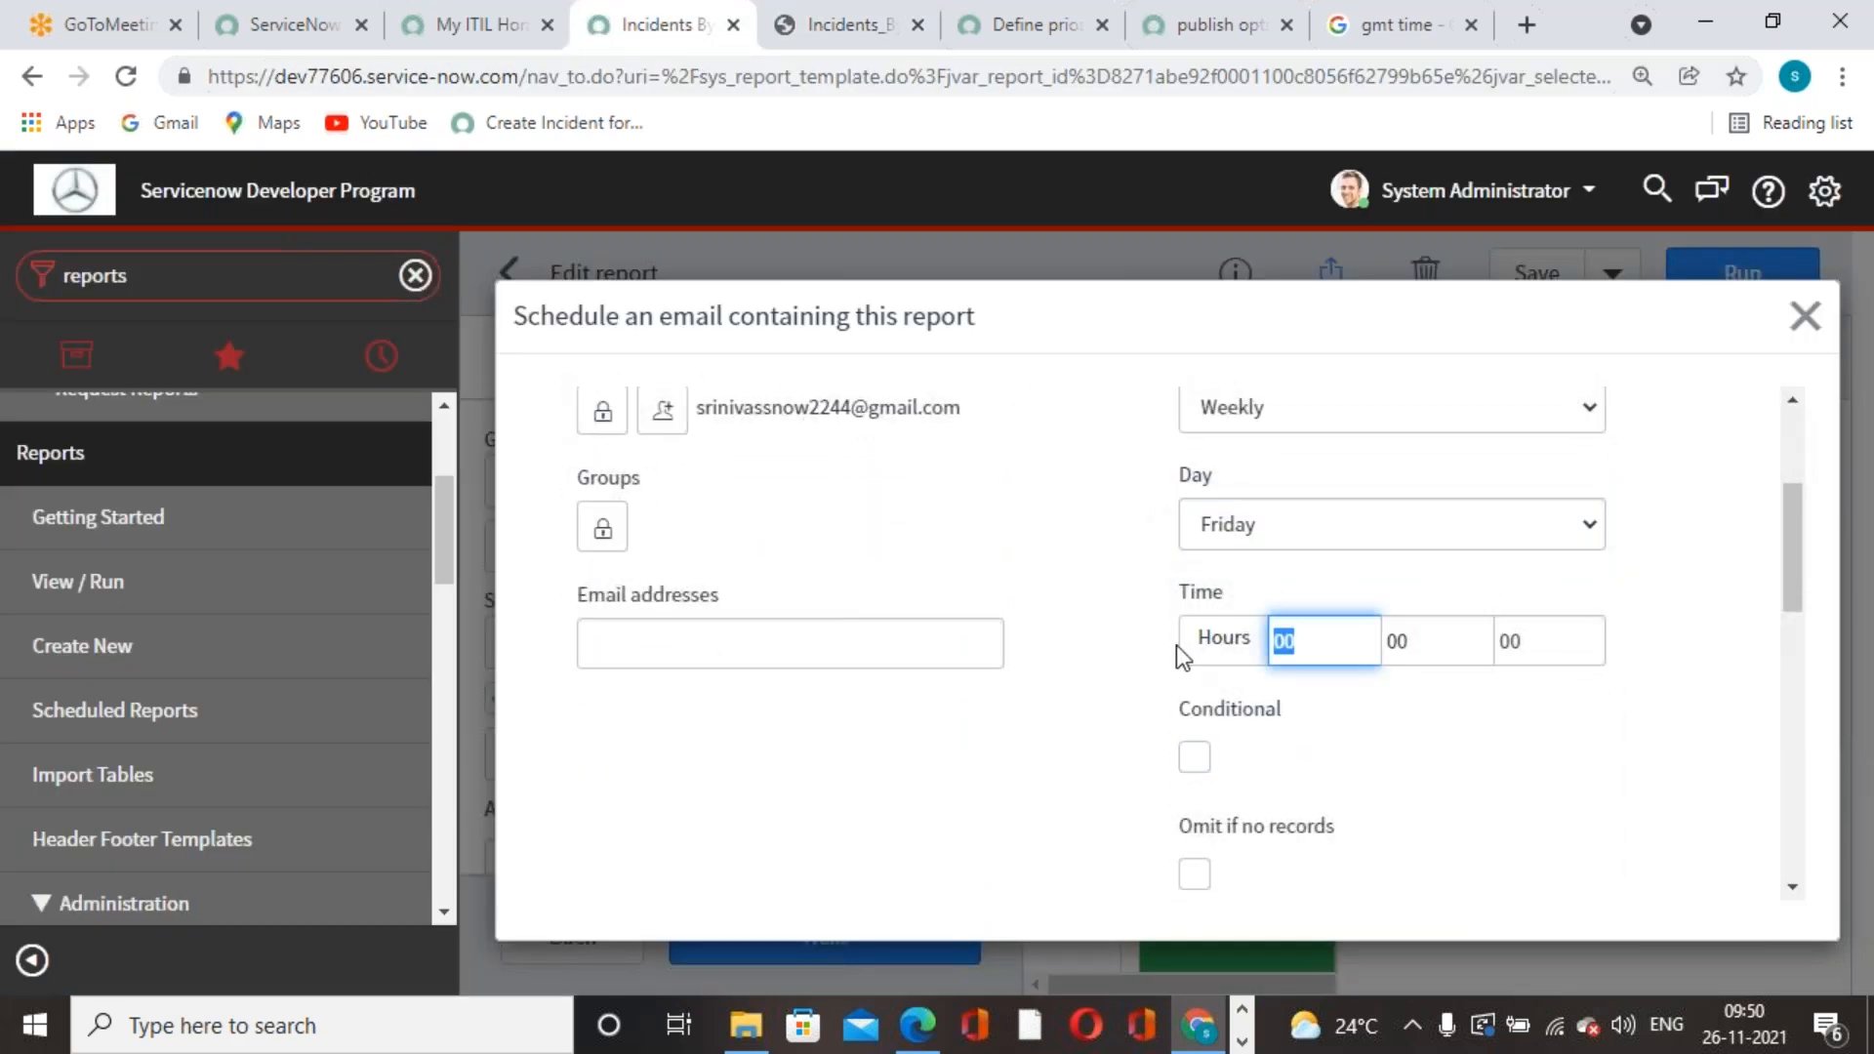
text(04)
key(Tab)
text(23)
click(1693, 595)
scroll(1567, 765, down, 1)
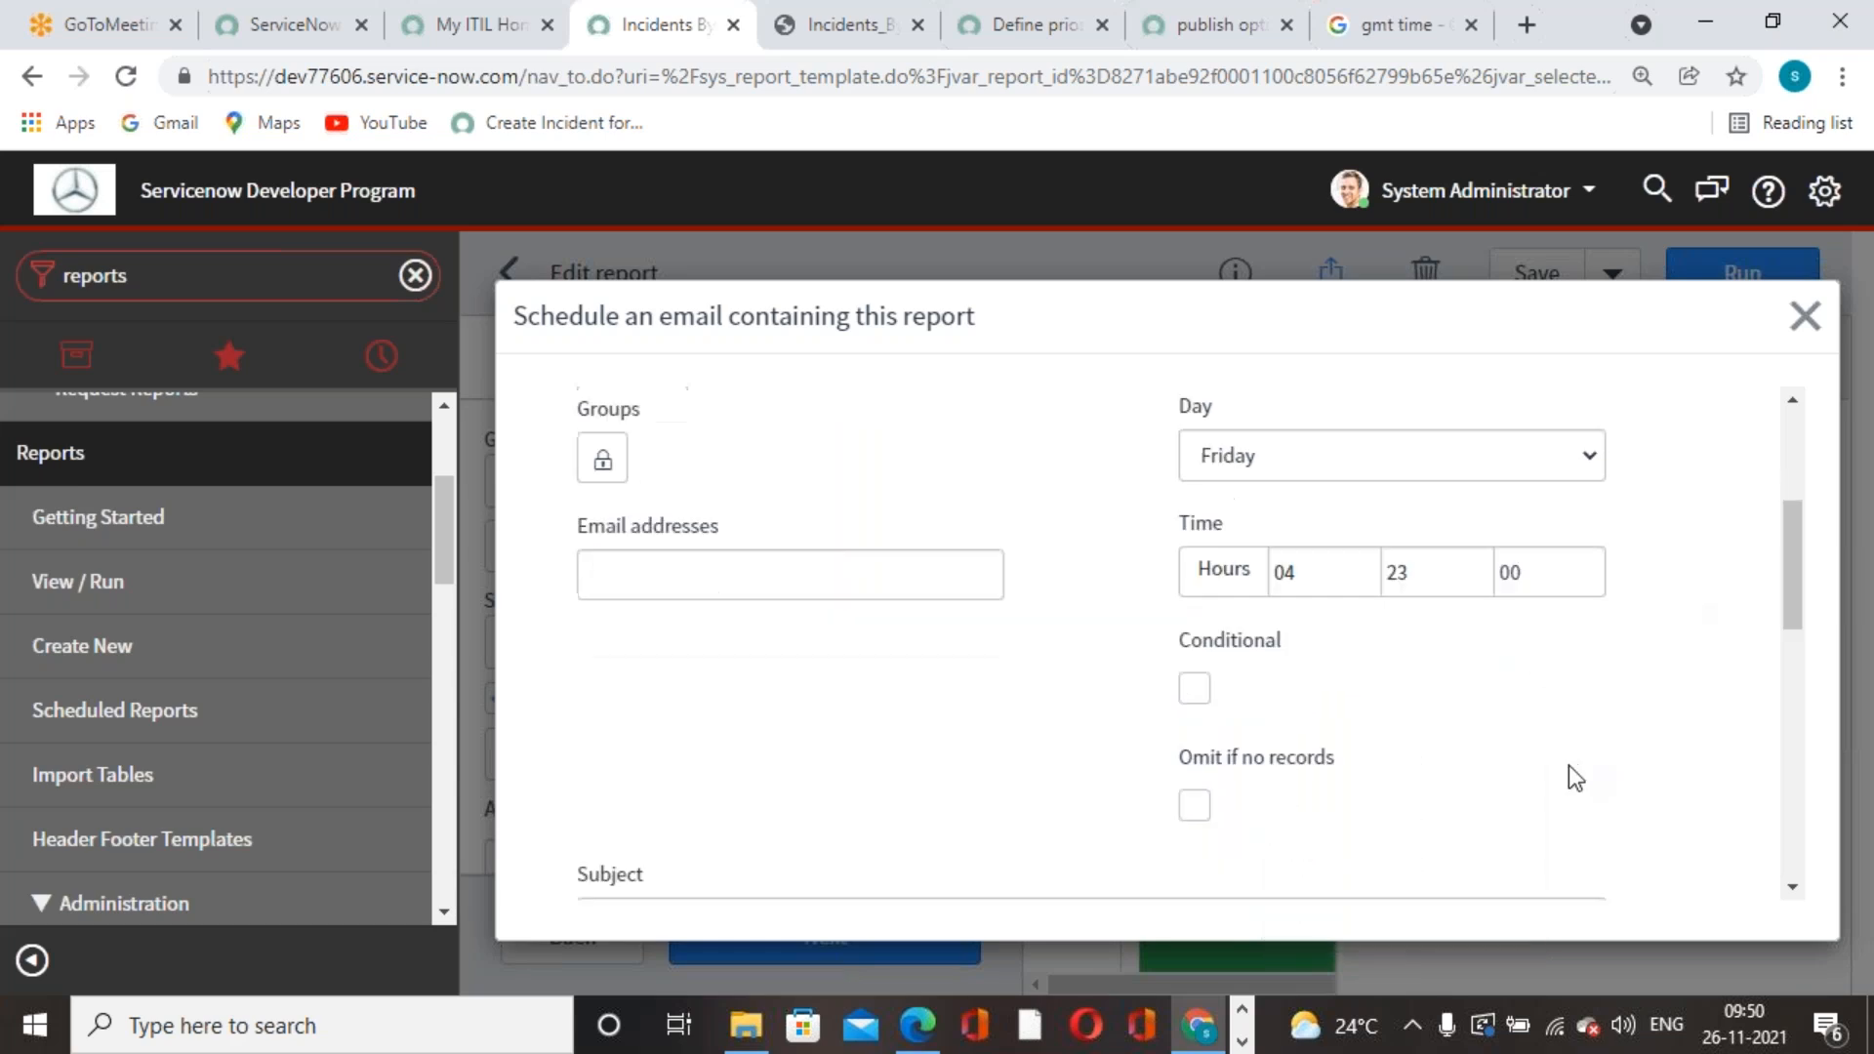
scroll(1568, 765, down, 2)
scroll(1409, 678, up, 1)
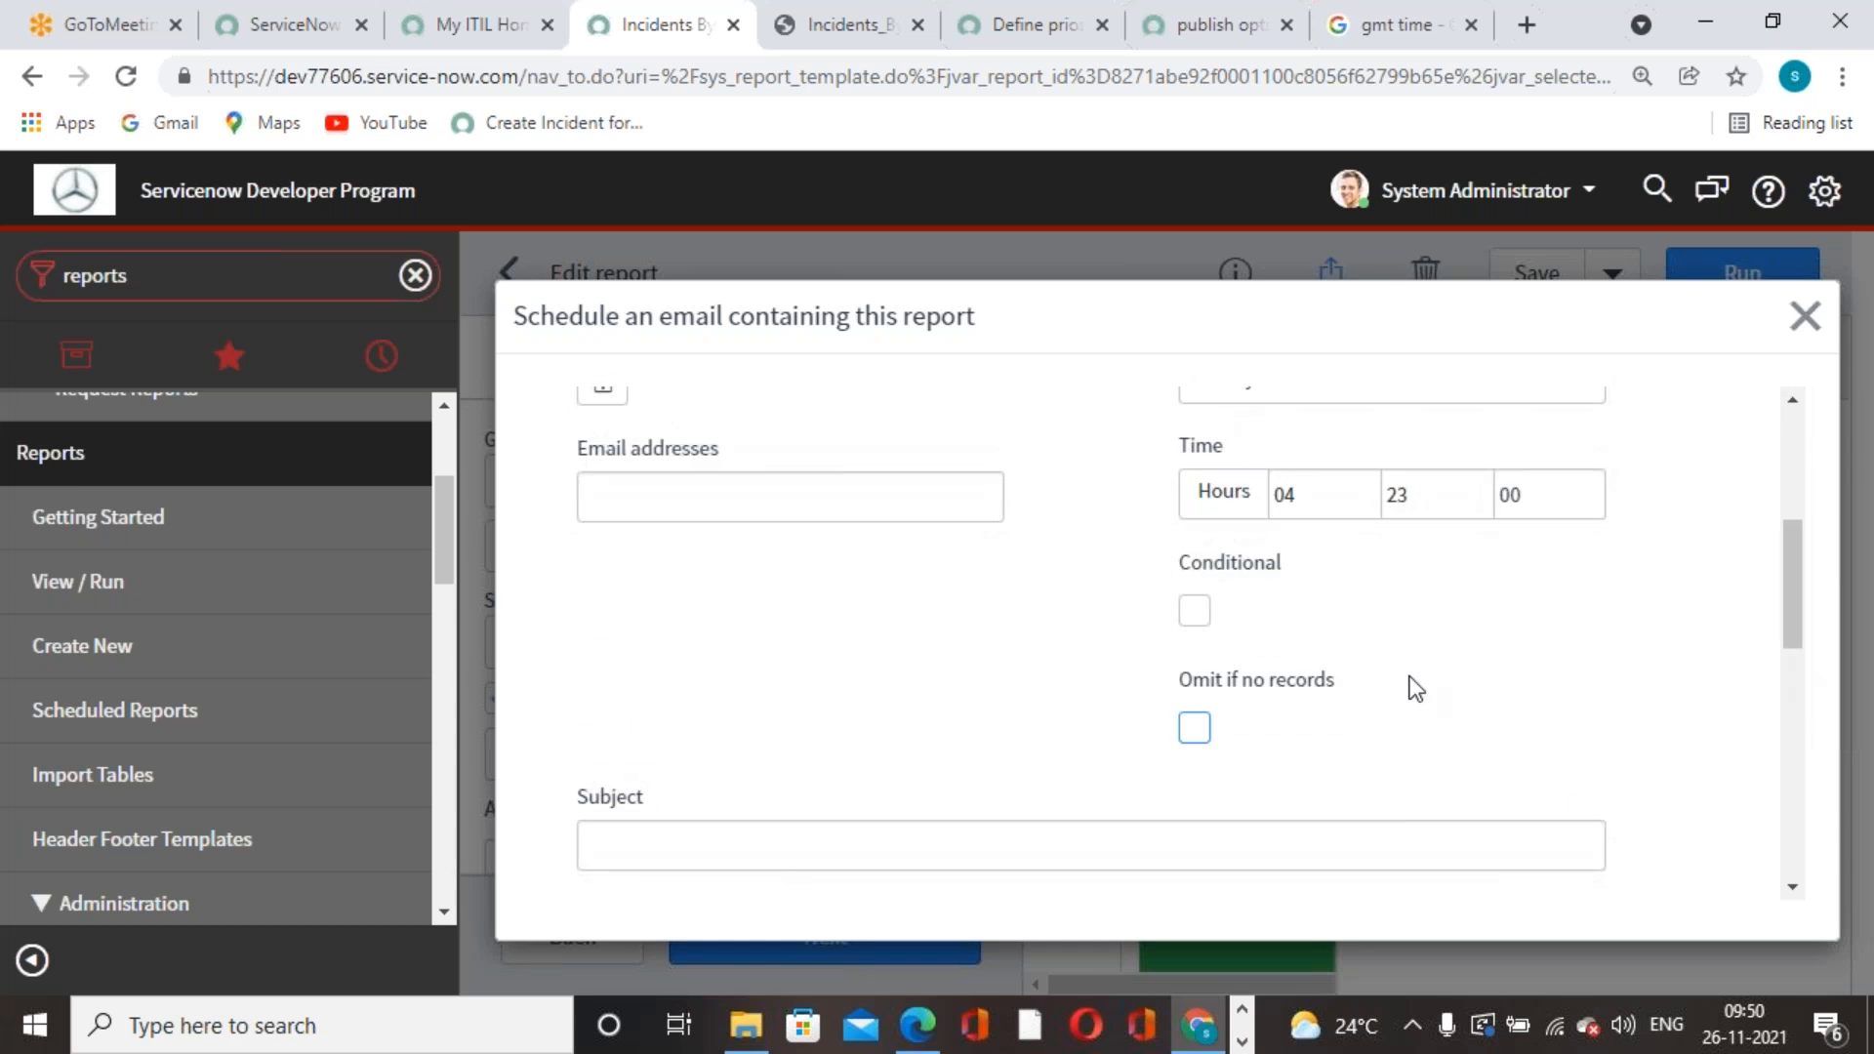
scroll(1415, 688, up, 3)
scroll(1415, 688, down, 4)
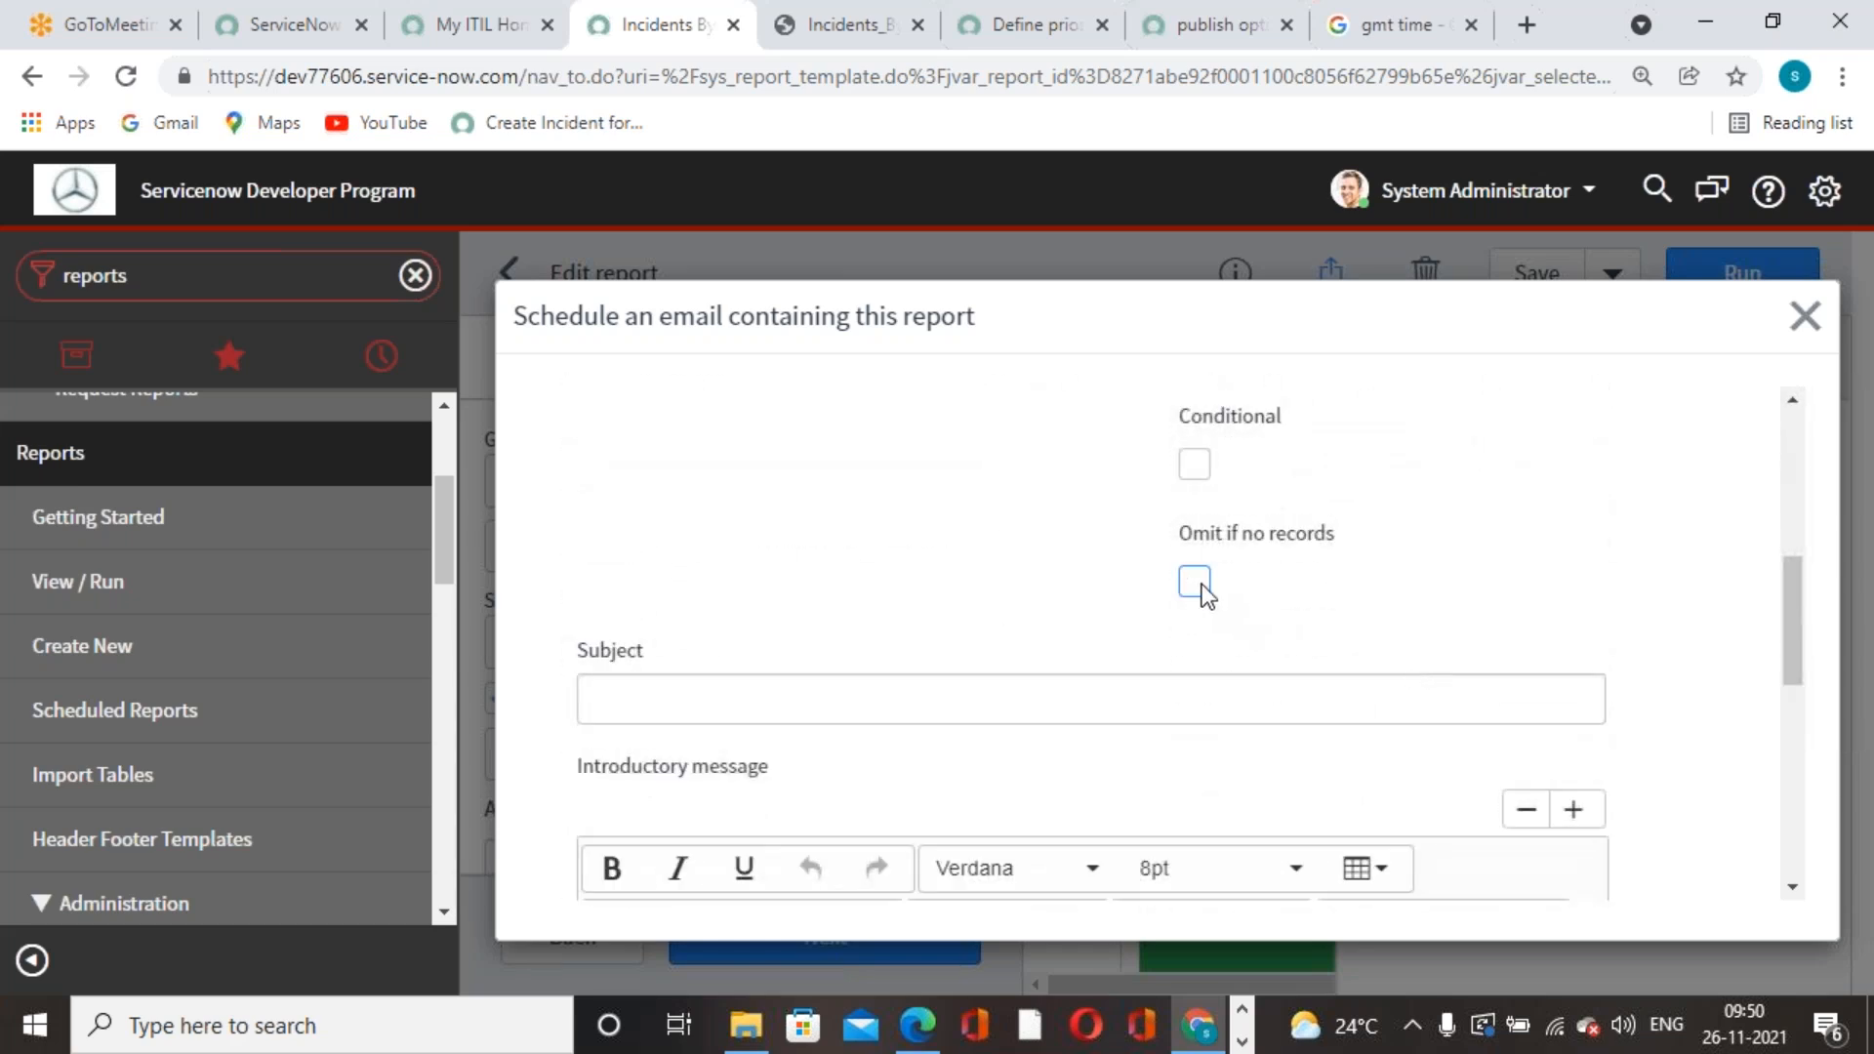
scroll(1371, 602, up, 3)
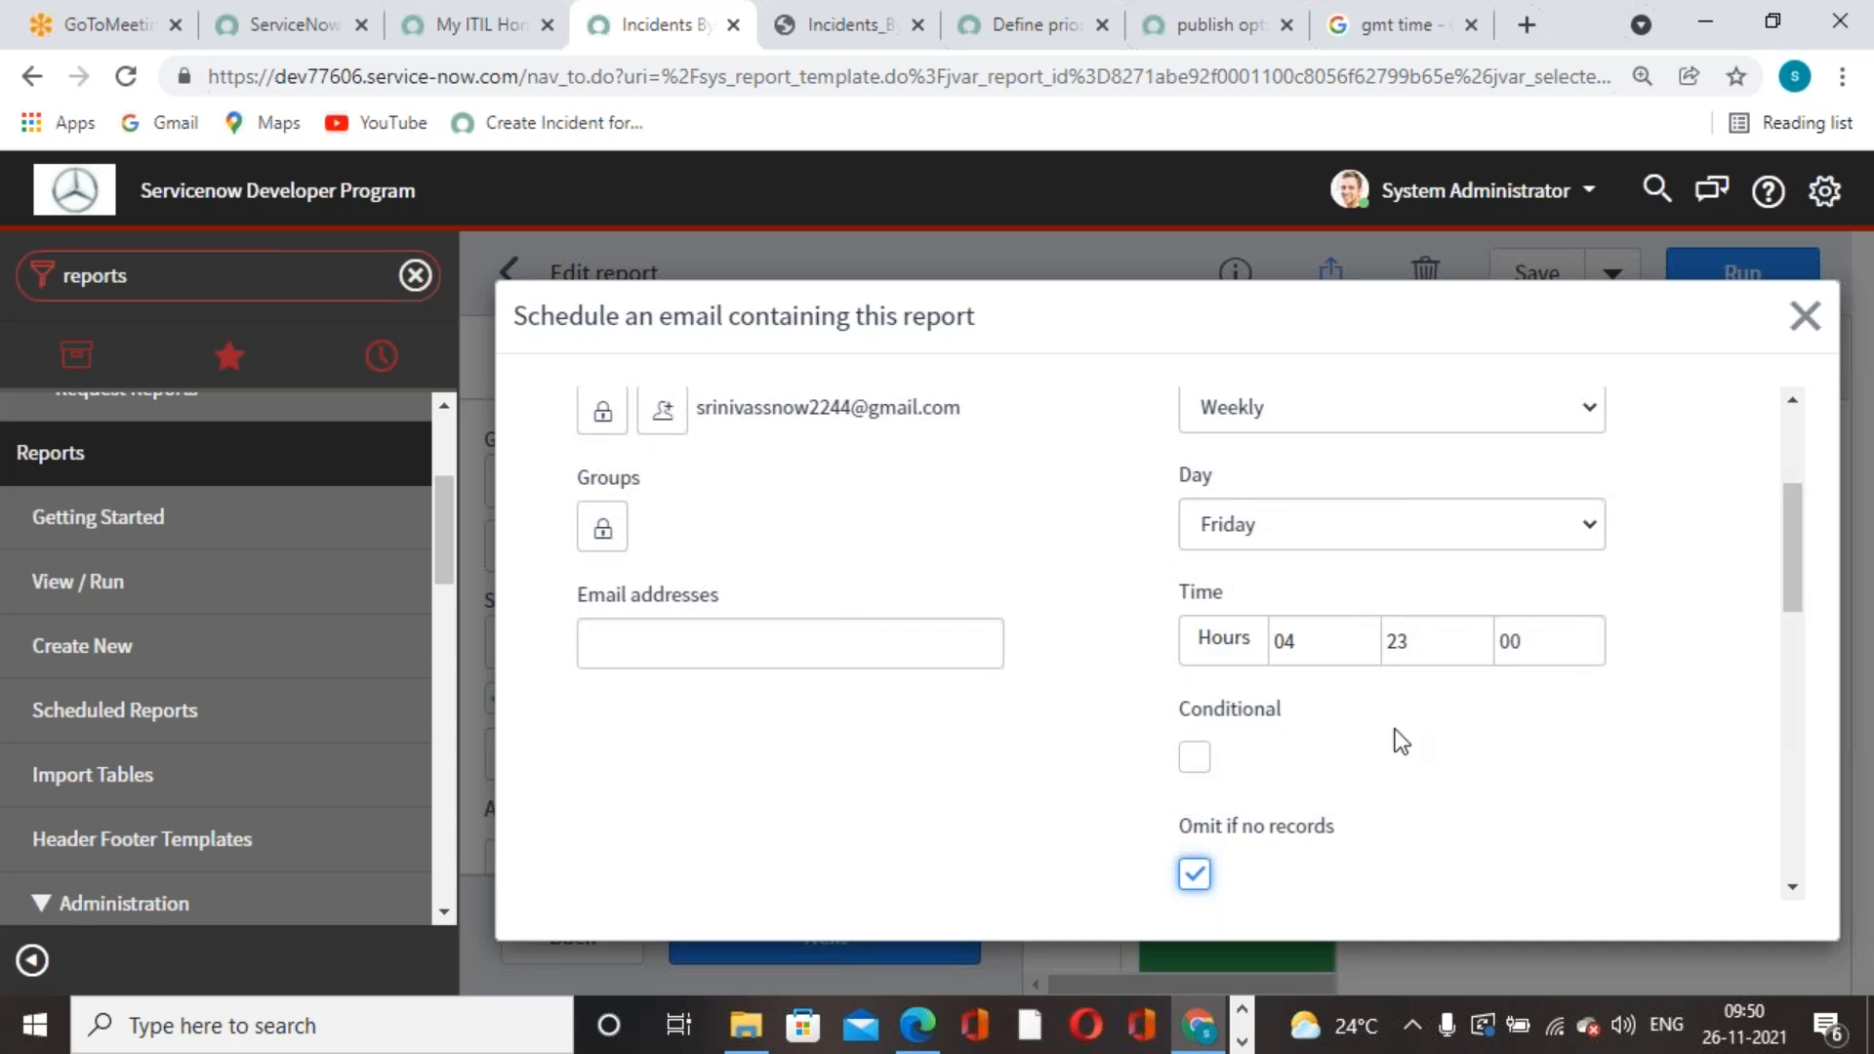
scroll(1394, 742, down, 5)
- Paste 'Incidents By contact type' as the subject, keep PDF-landscape, and enable Omit if no records
click(1249, 551)
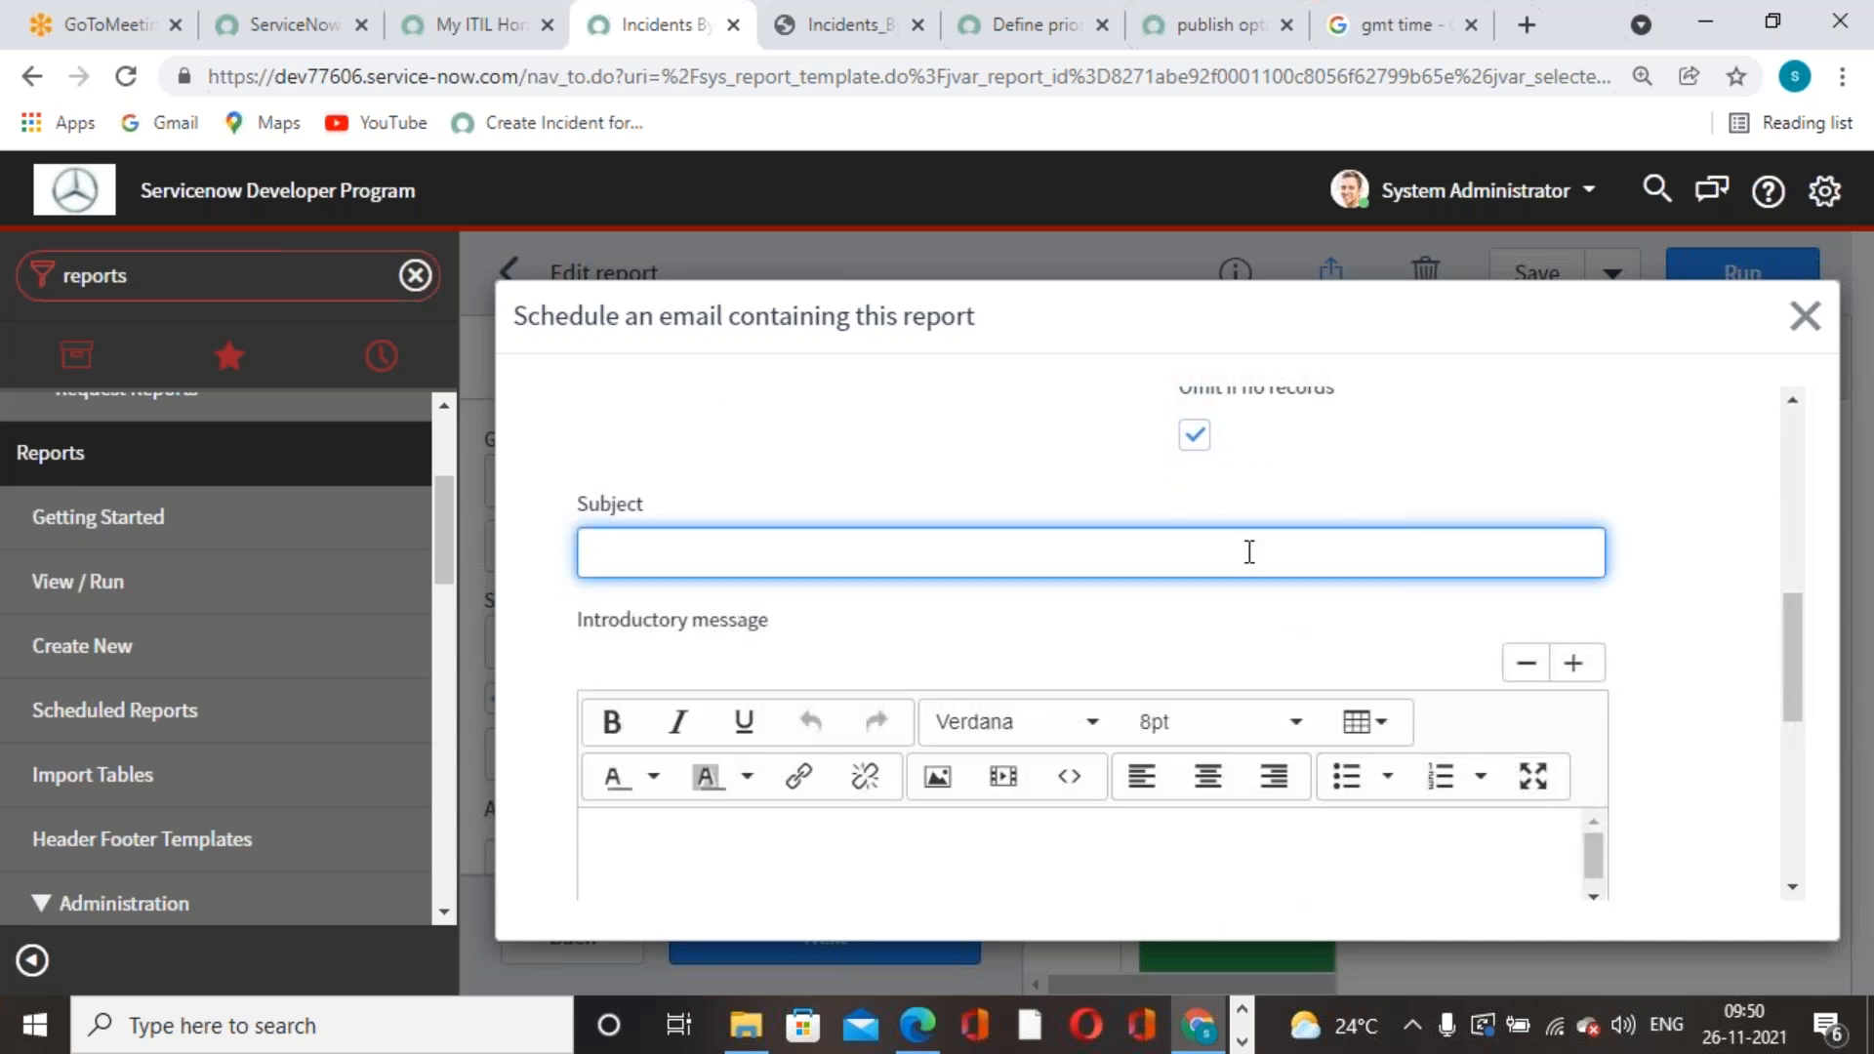
text(Incidents By contact type)
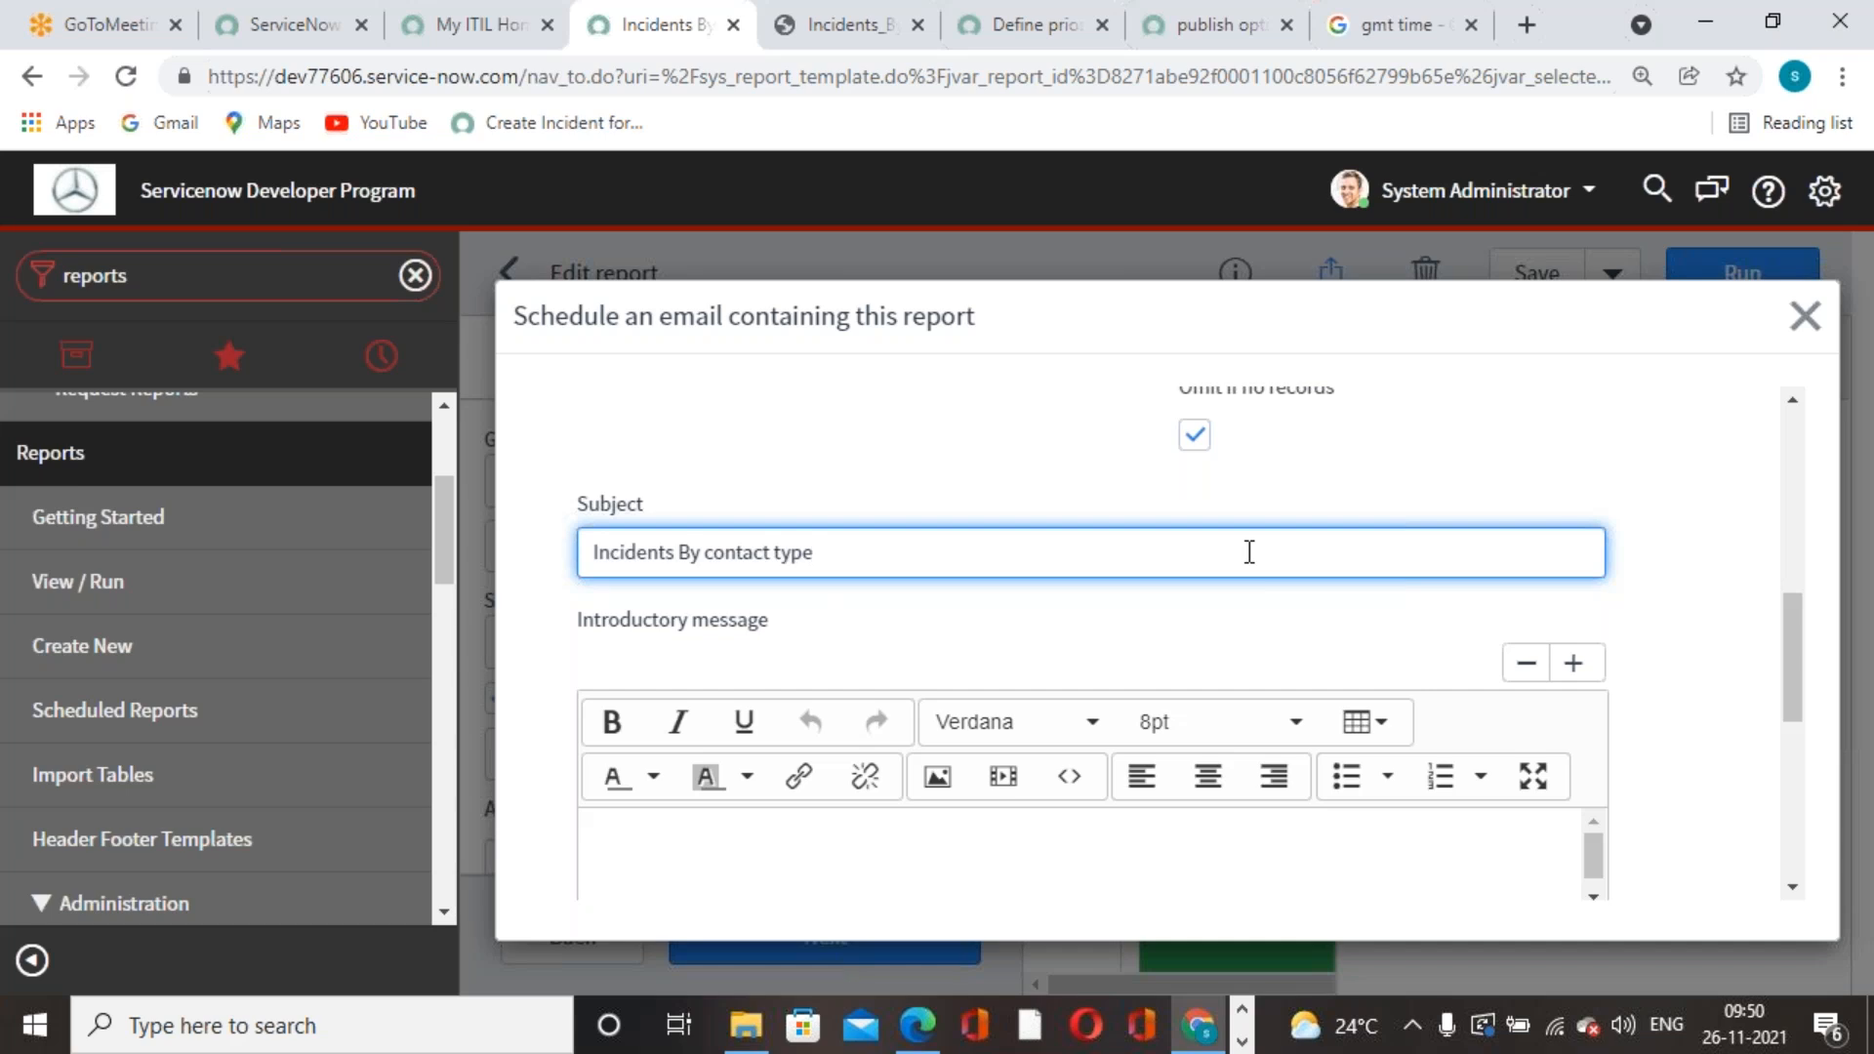
scroll(1249, 551, down, 5)
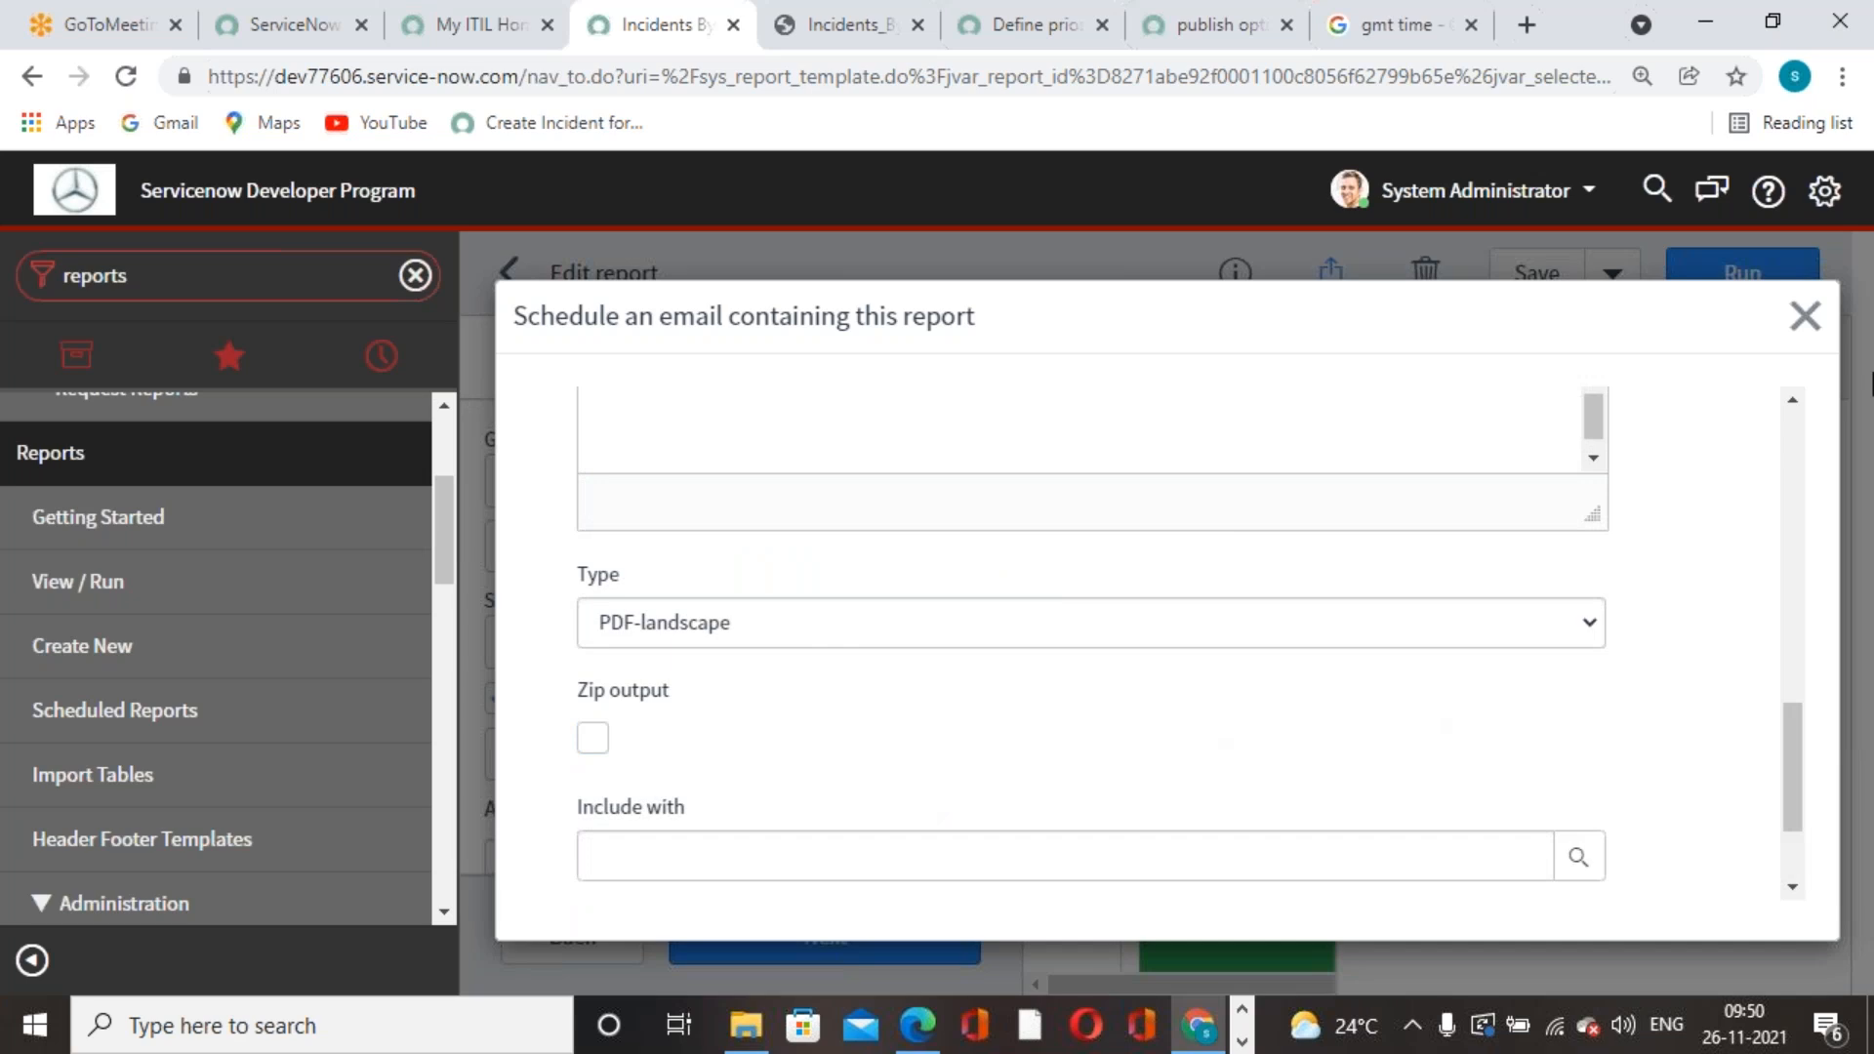
click(1373, 636)
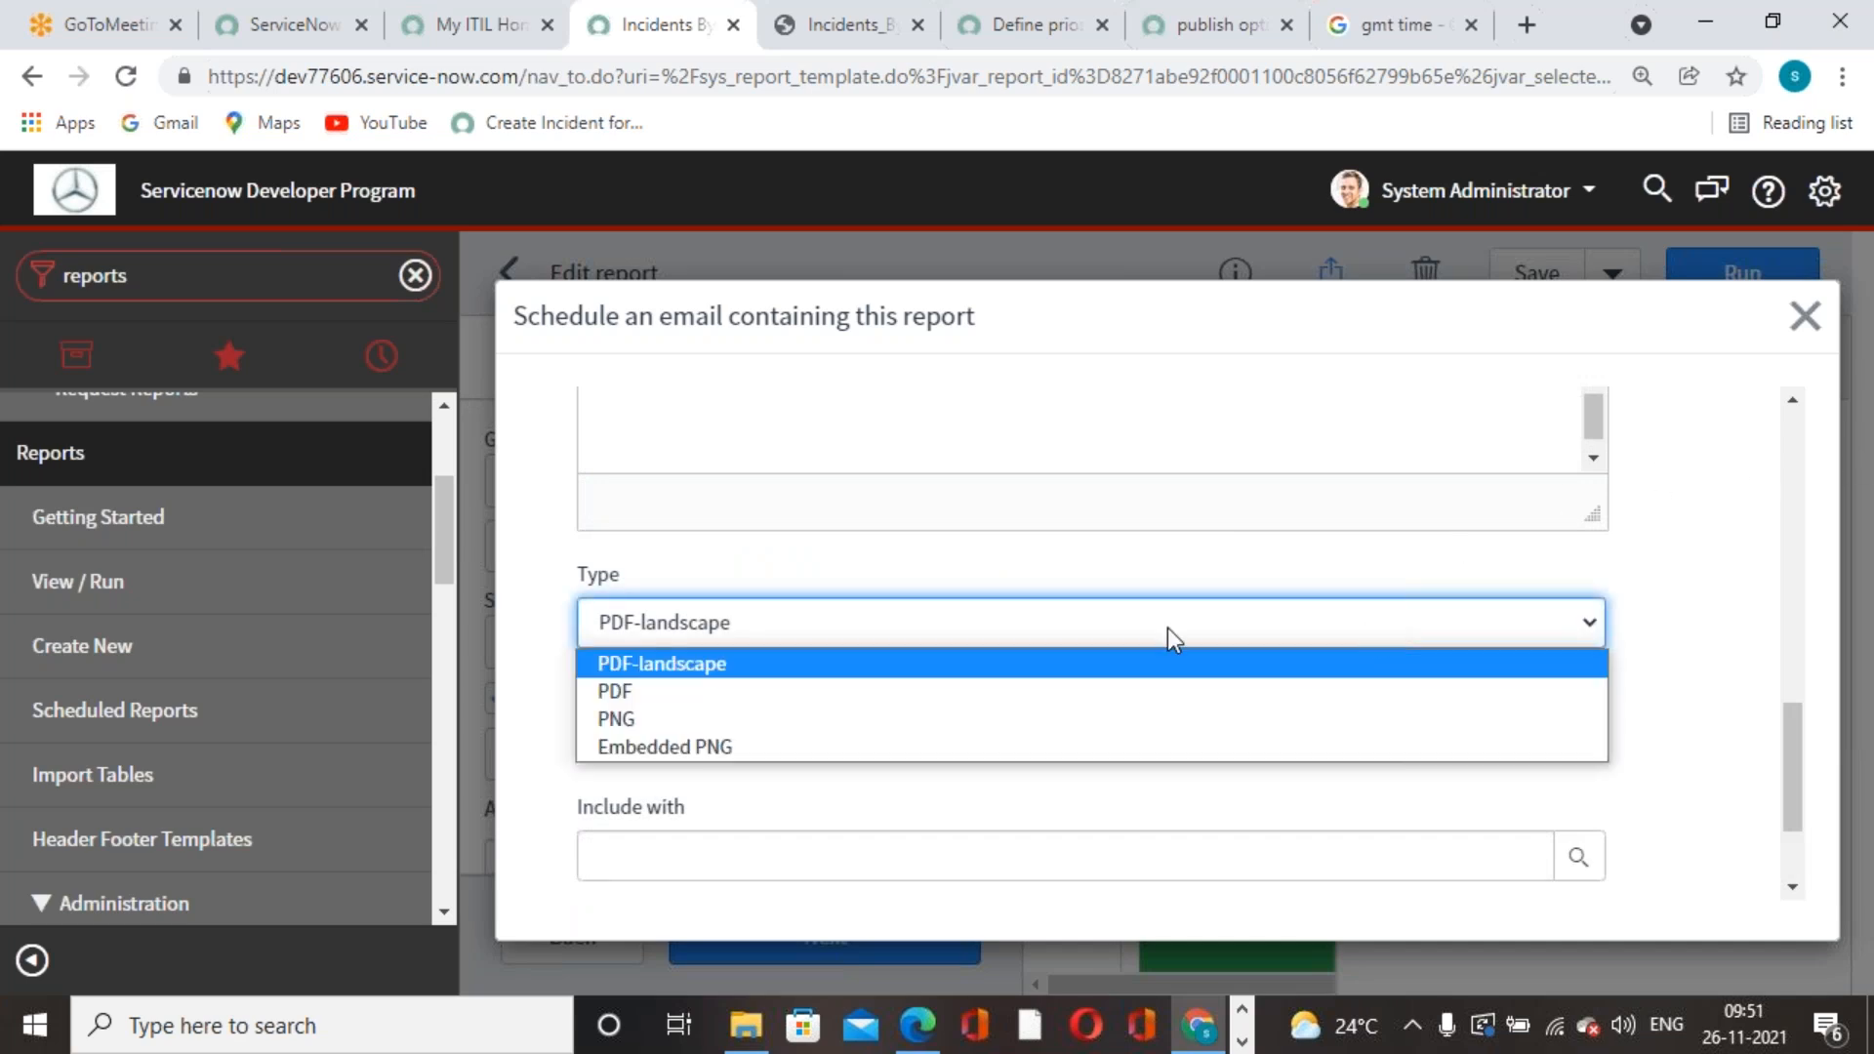
click(1691, 543)
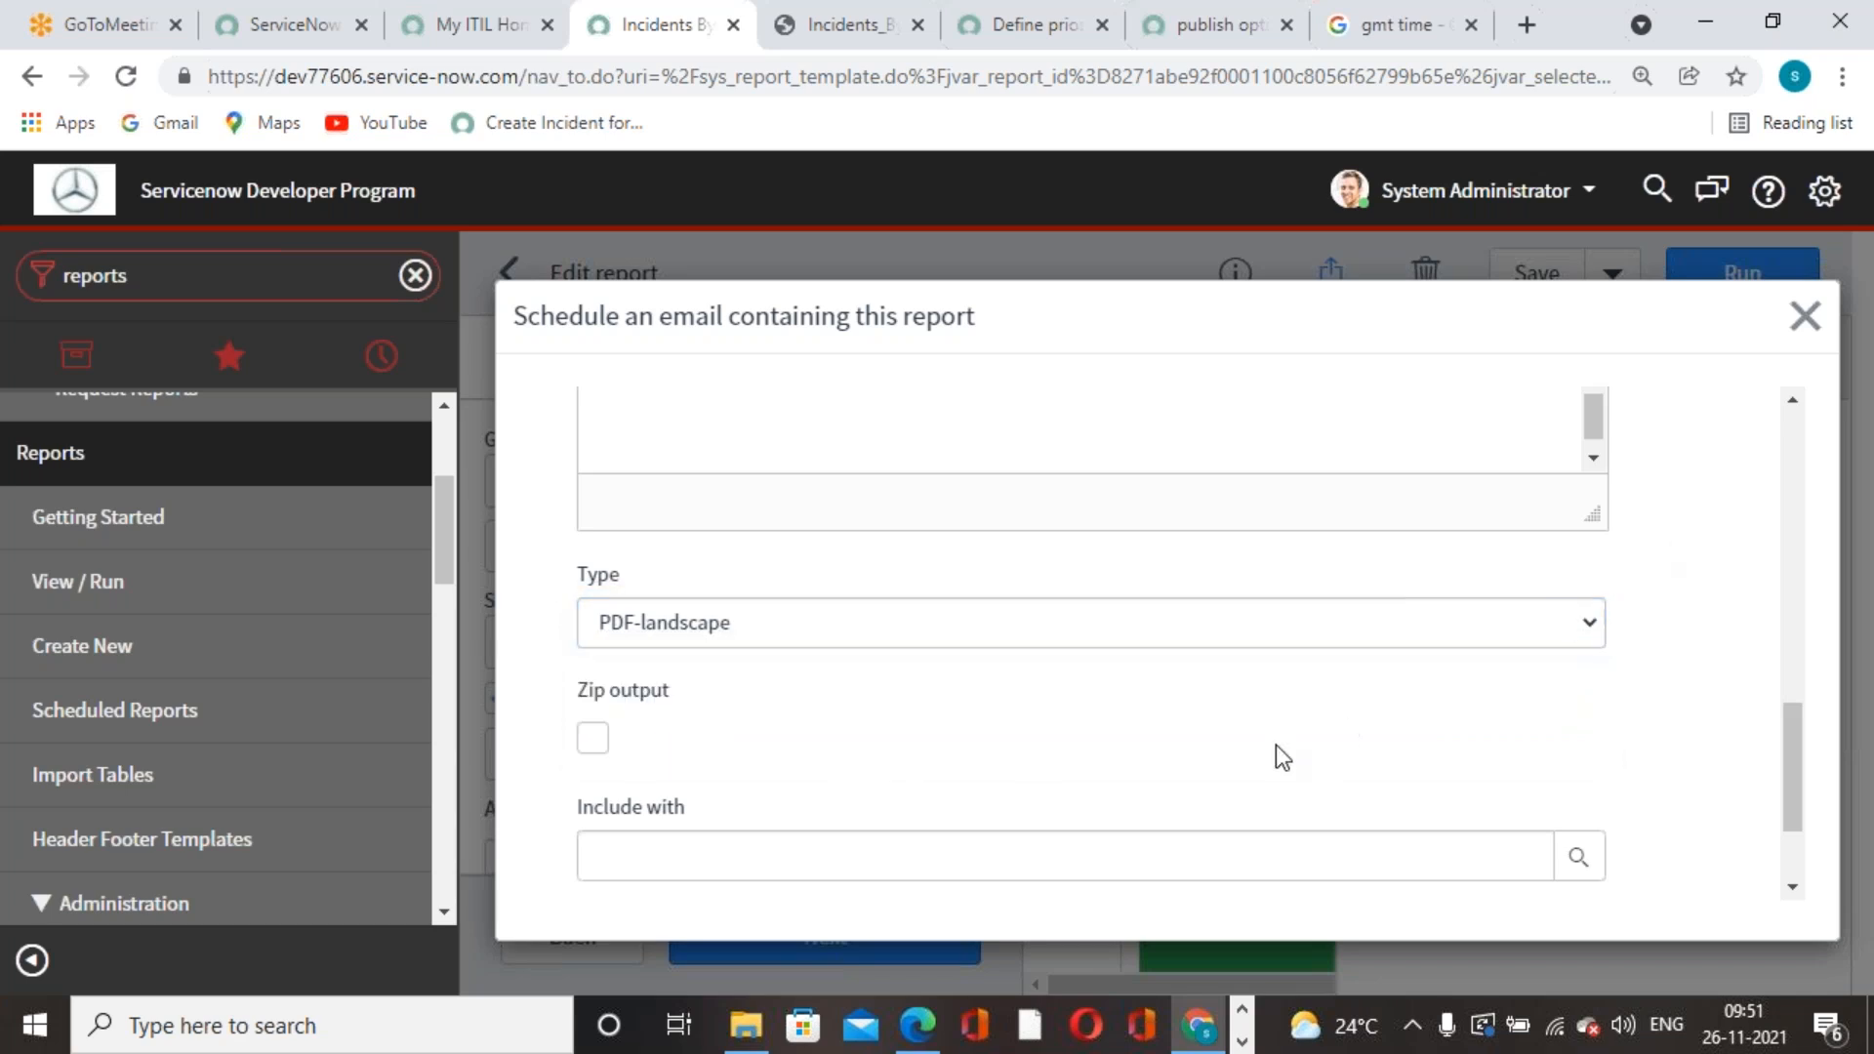
scroll(1275, 749, down, 2)
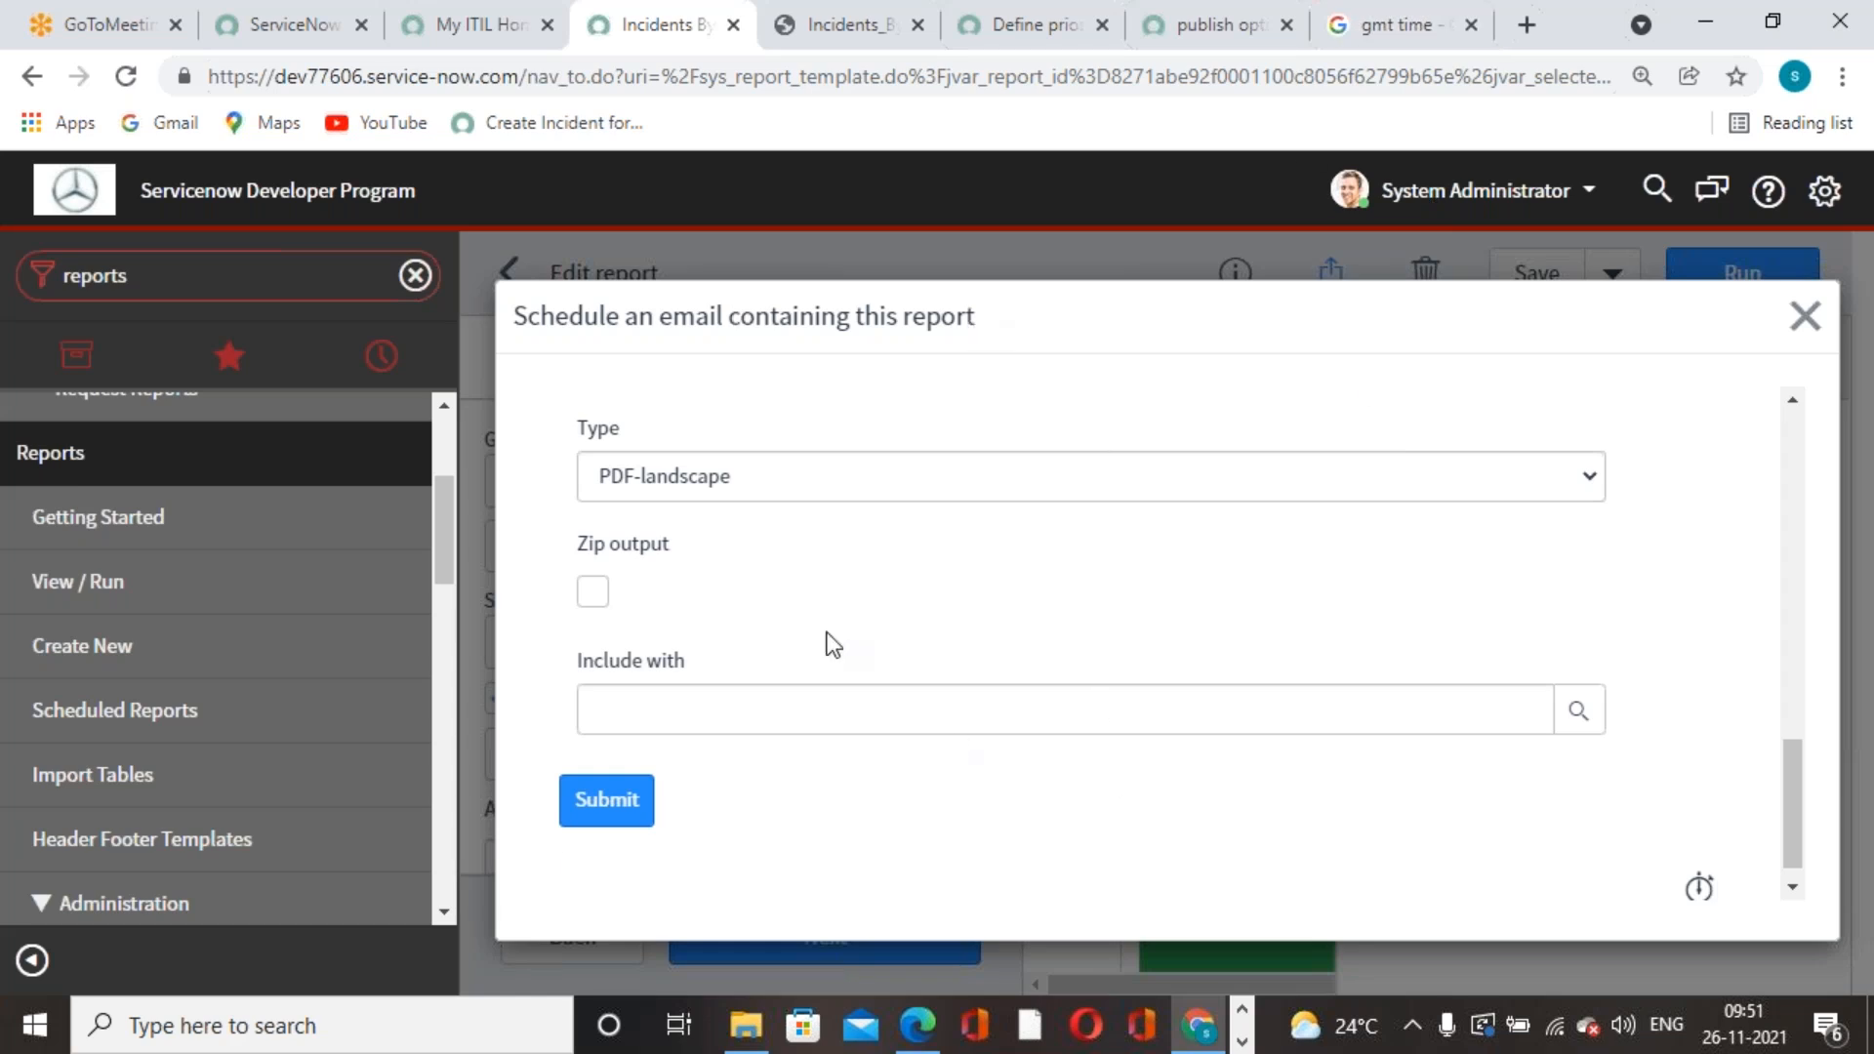
click(598, 593)
scroll(1290, 683, up, 5)
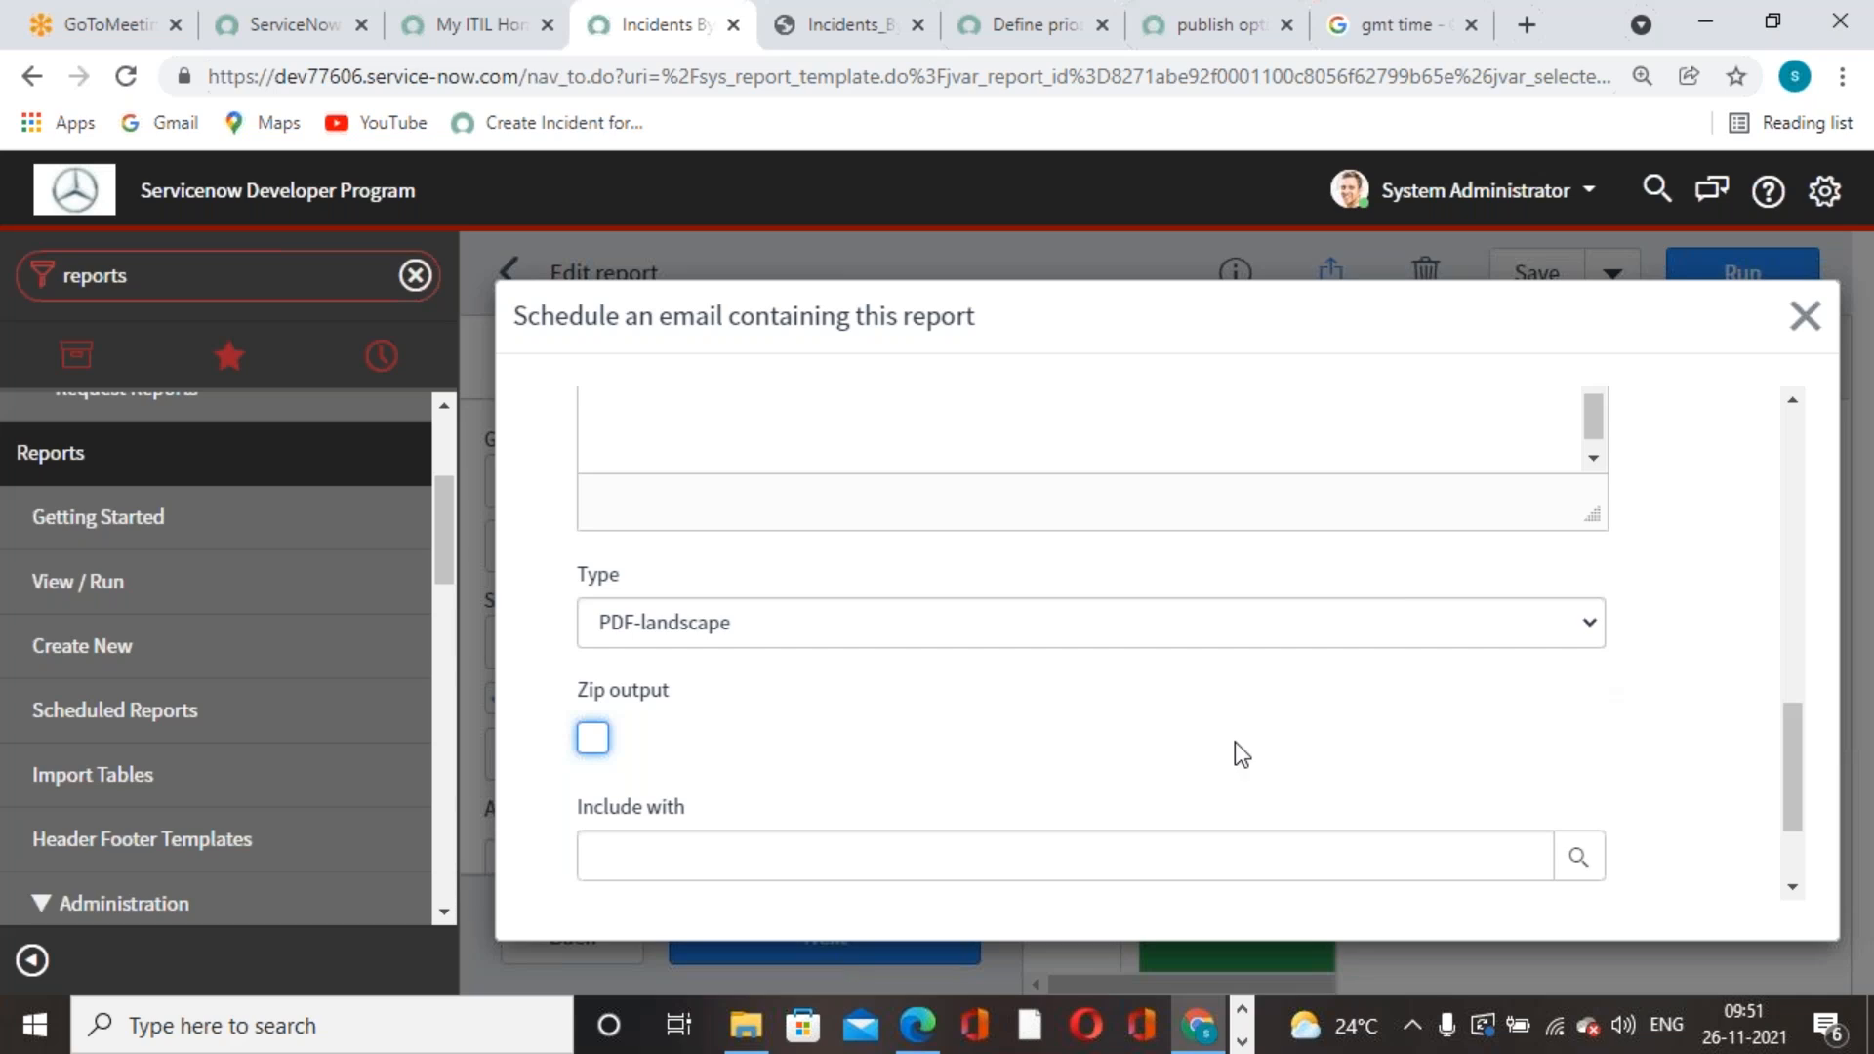
scroll(1145, 733, up, 3)
scroll(1144, 728, down, 4)
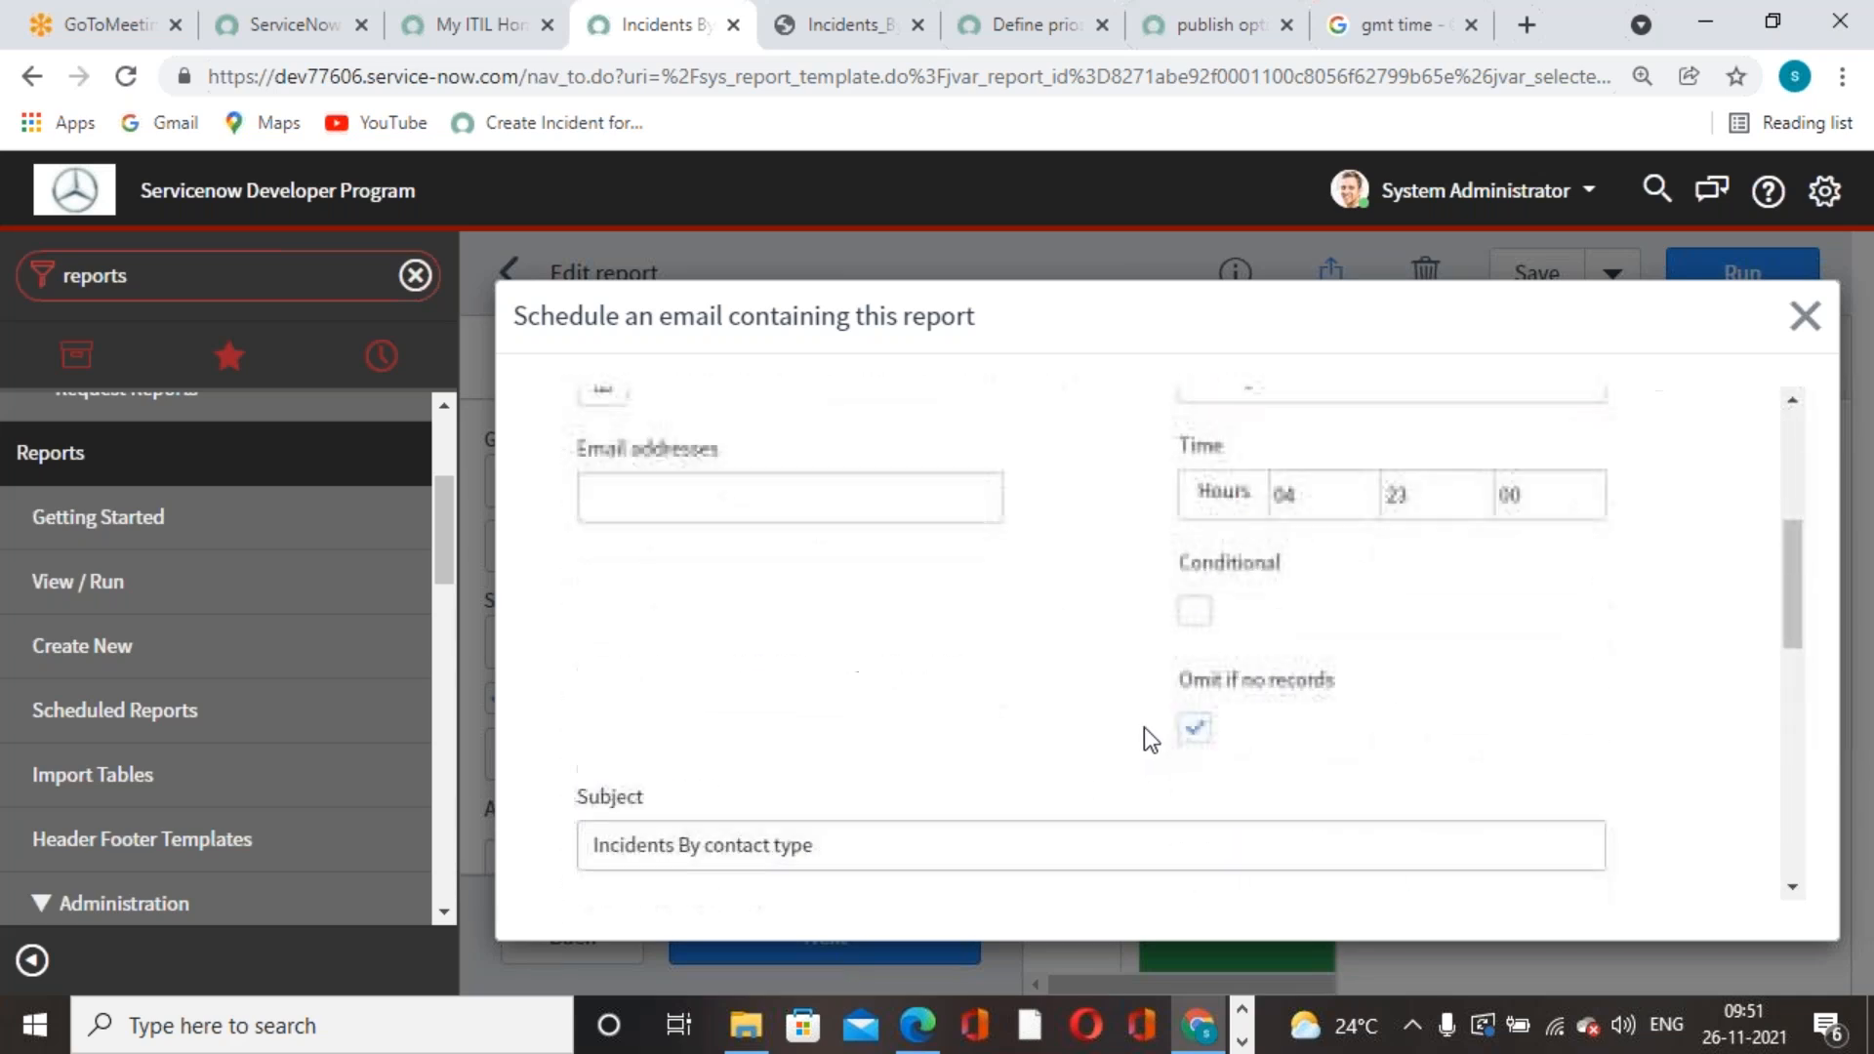
scroll(1087, 727, down, 9)
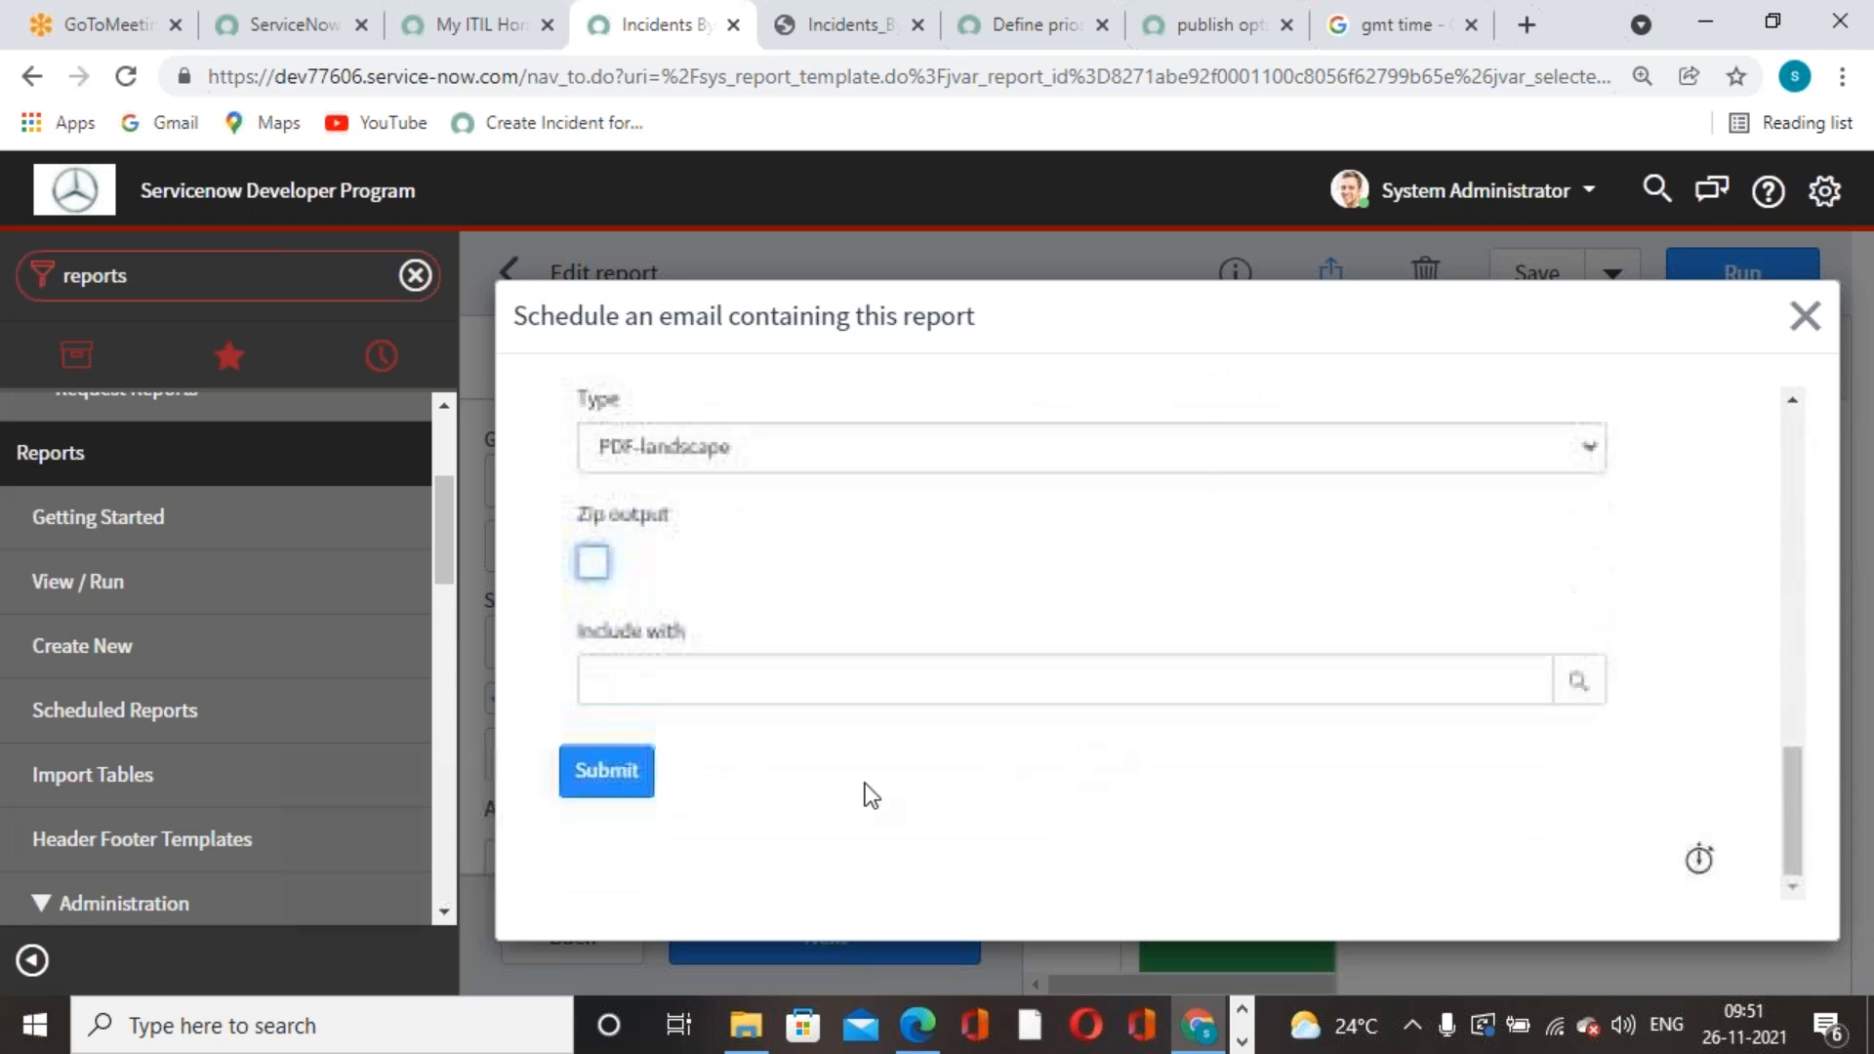
- Submit the weekly email schedule and open Email Properties through the navigator filter
click(627, 787)
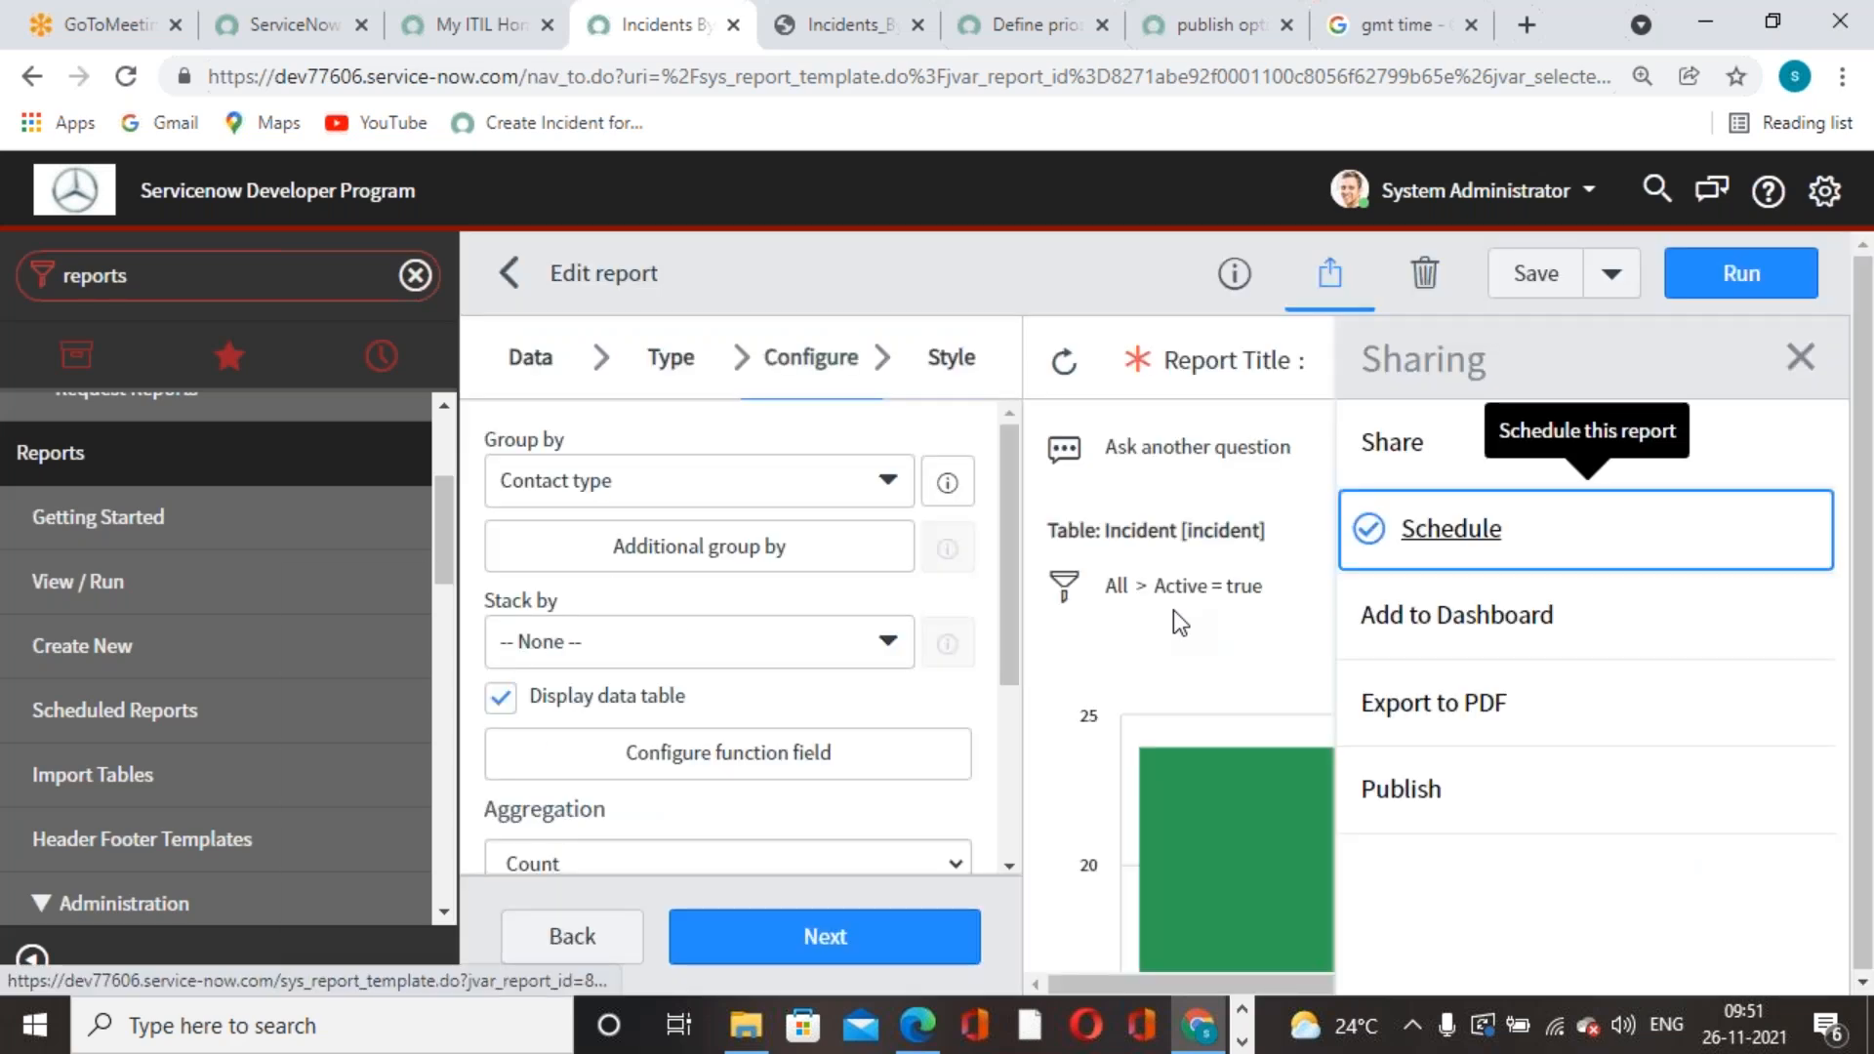
click(320, 278)
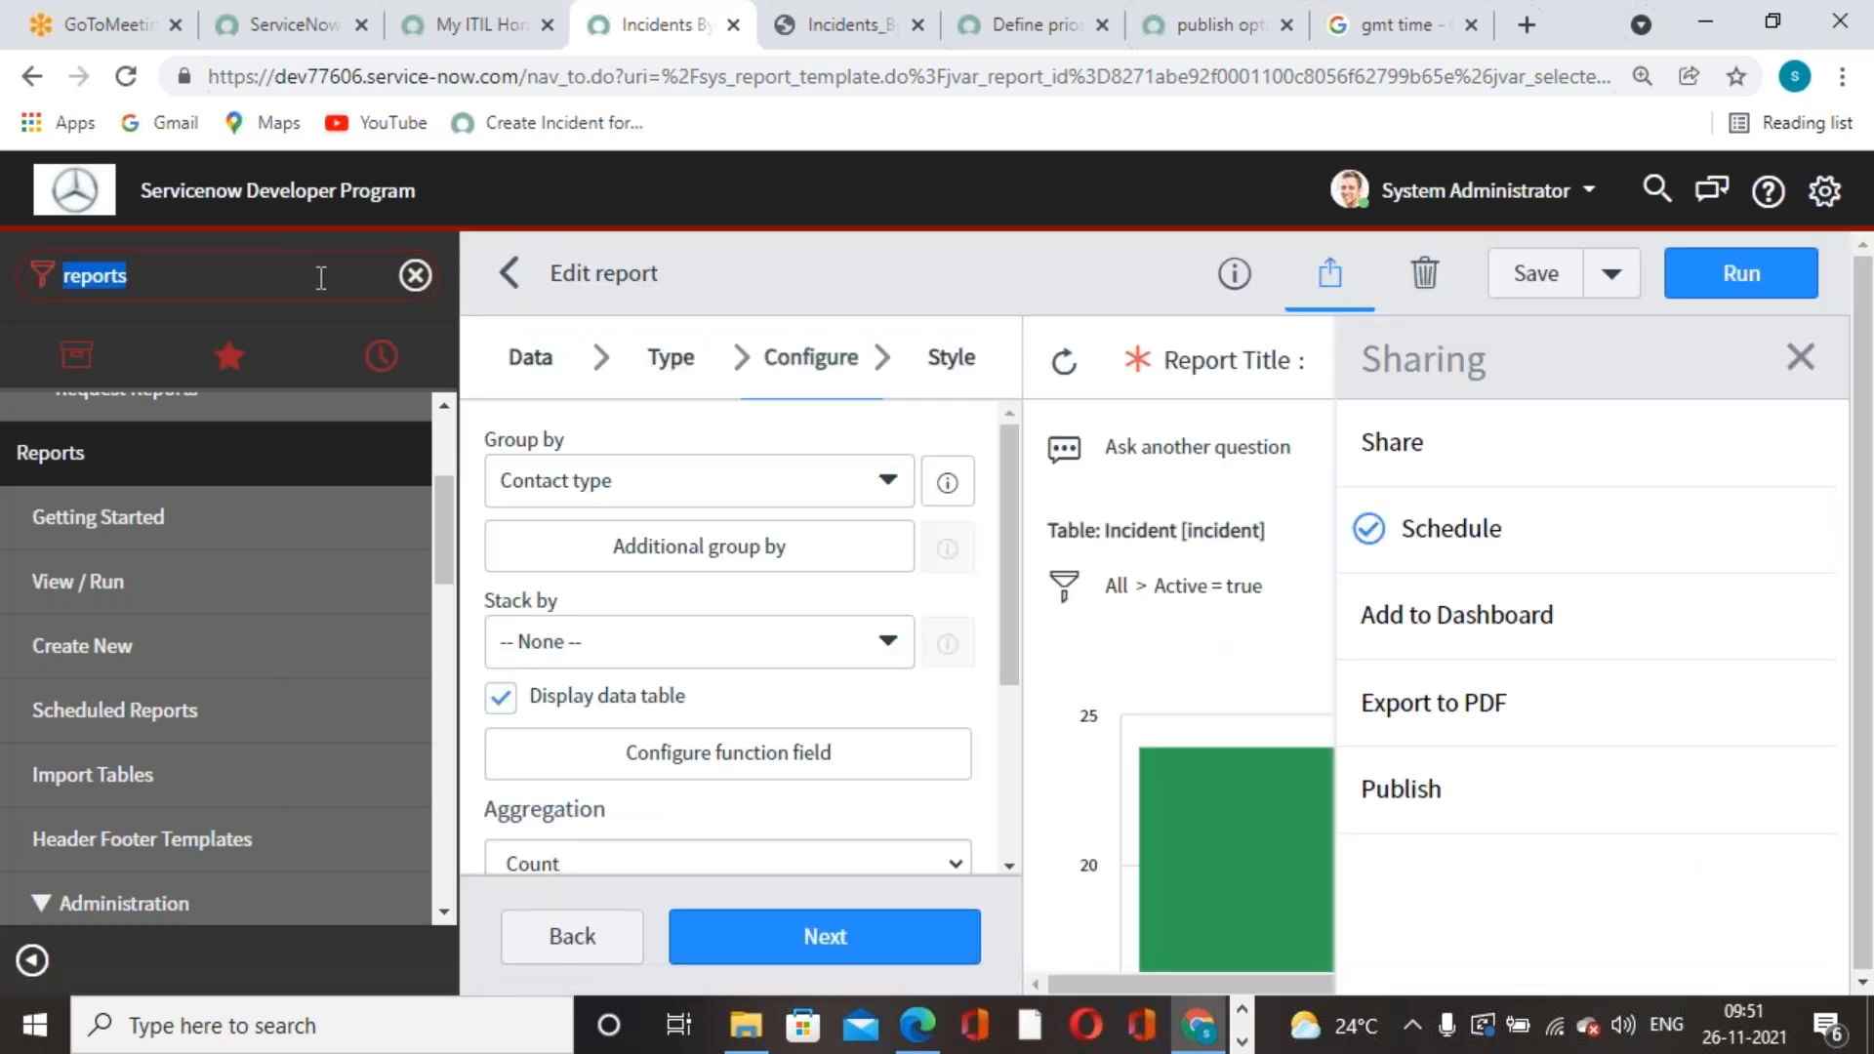
text(mai pr)
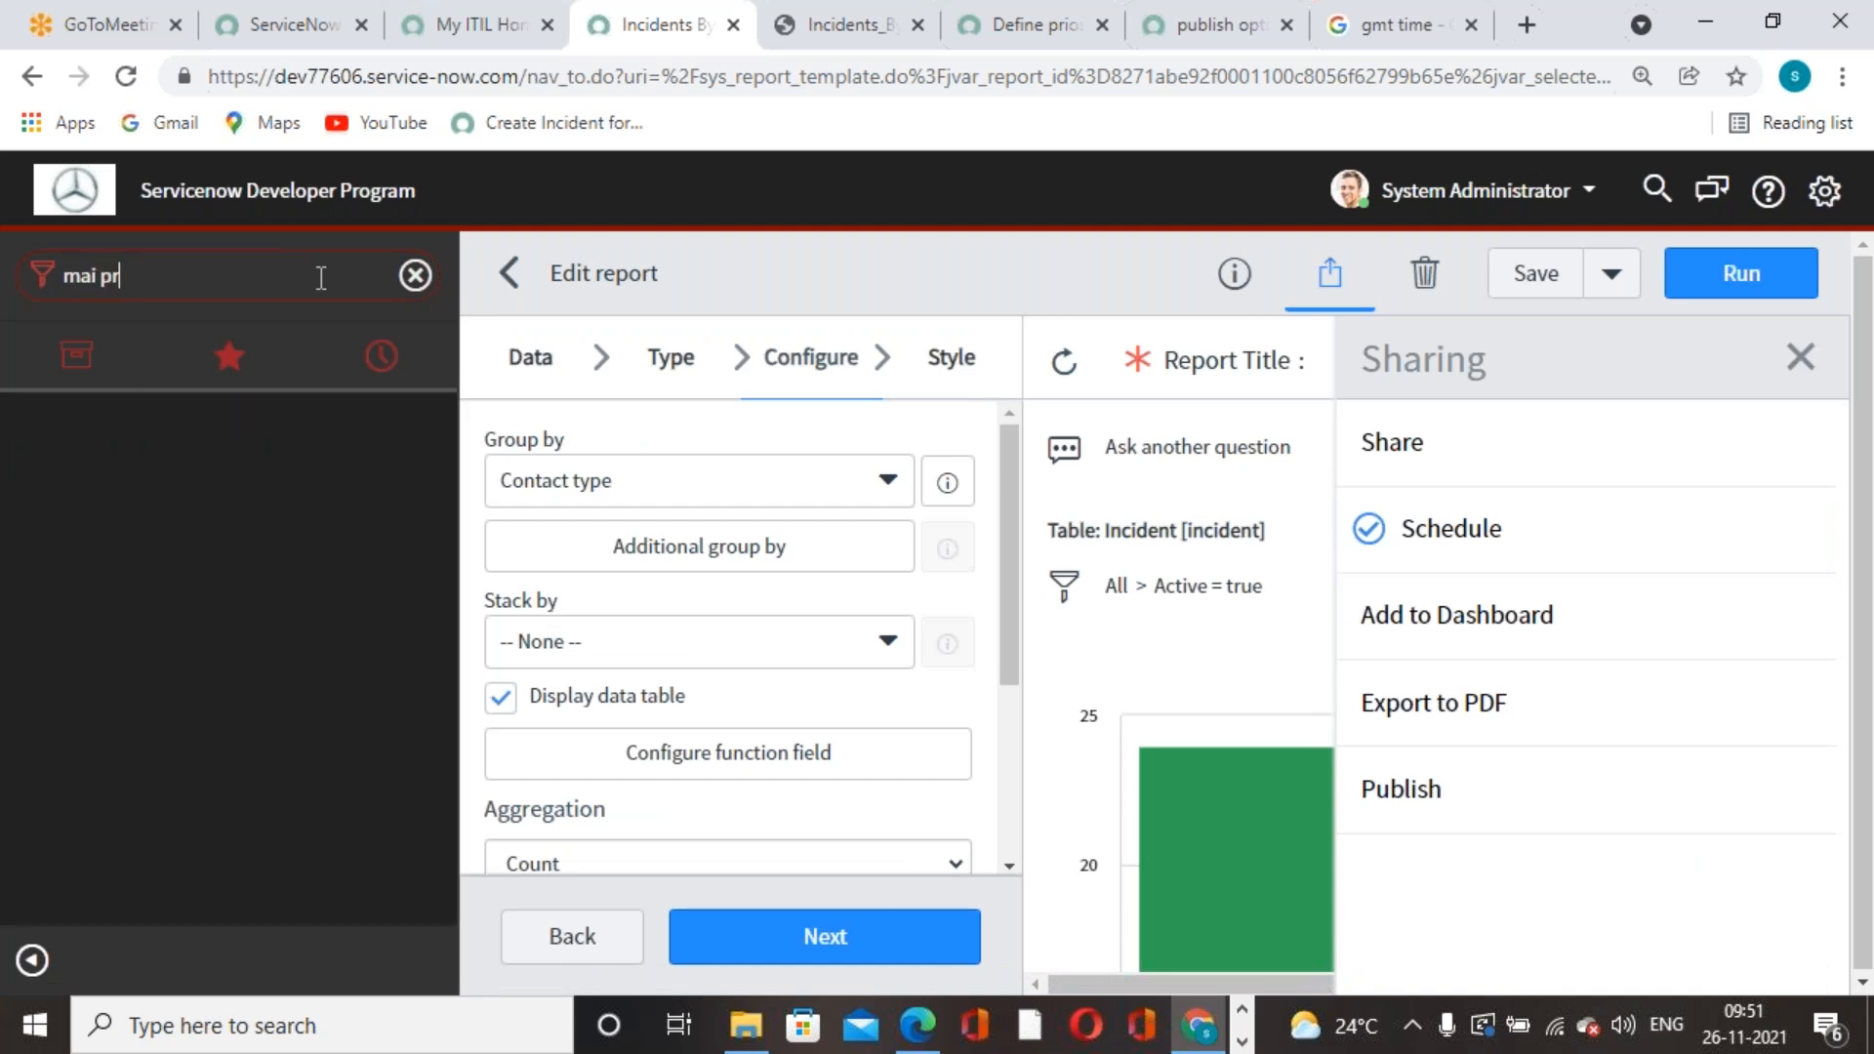
key(BackSpace)
key(BackSpace)
key(BackSpace)
key(BackSpace)
key(BackSpace)
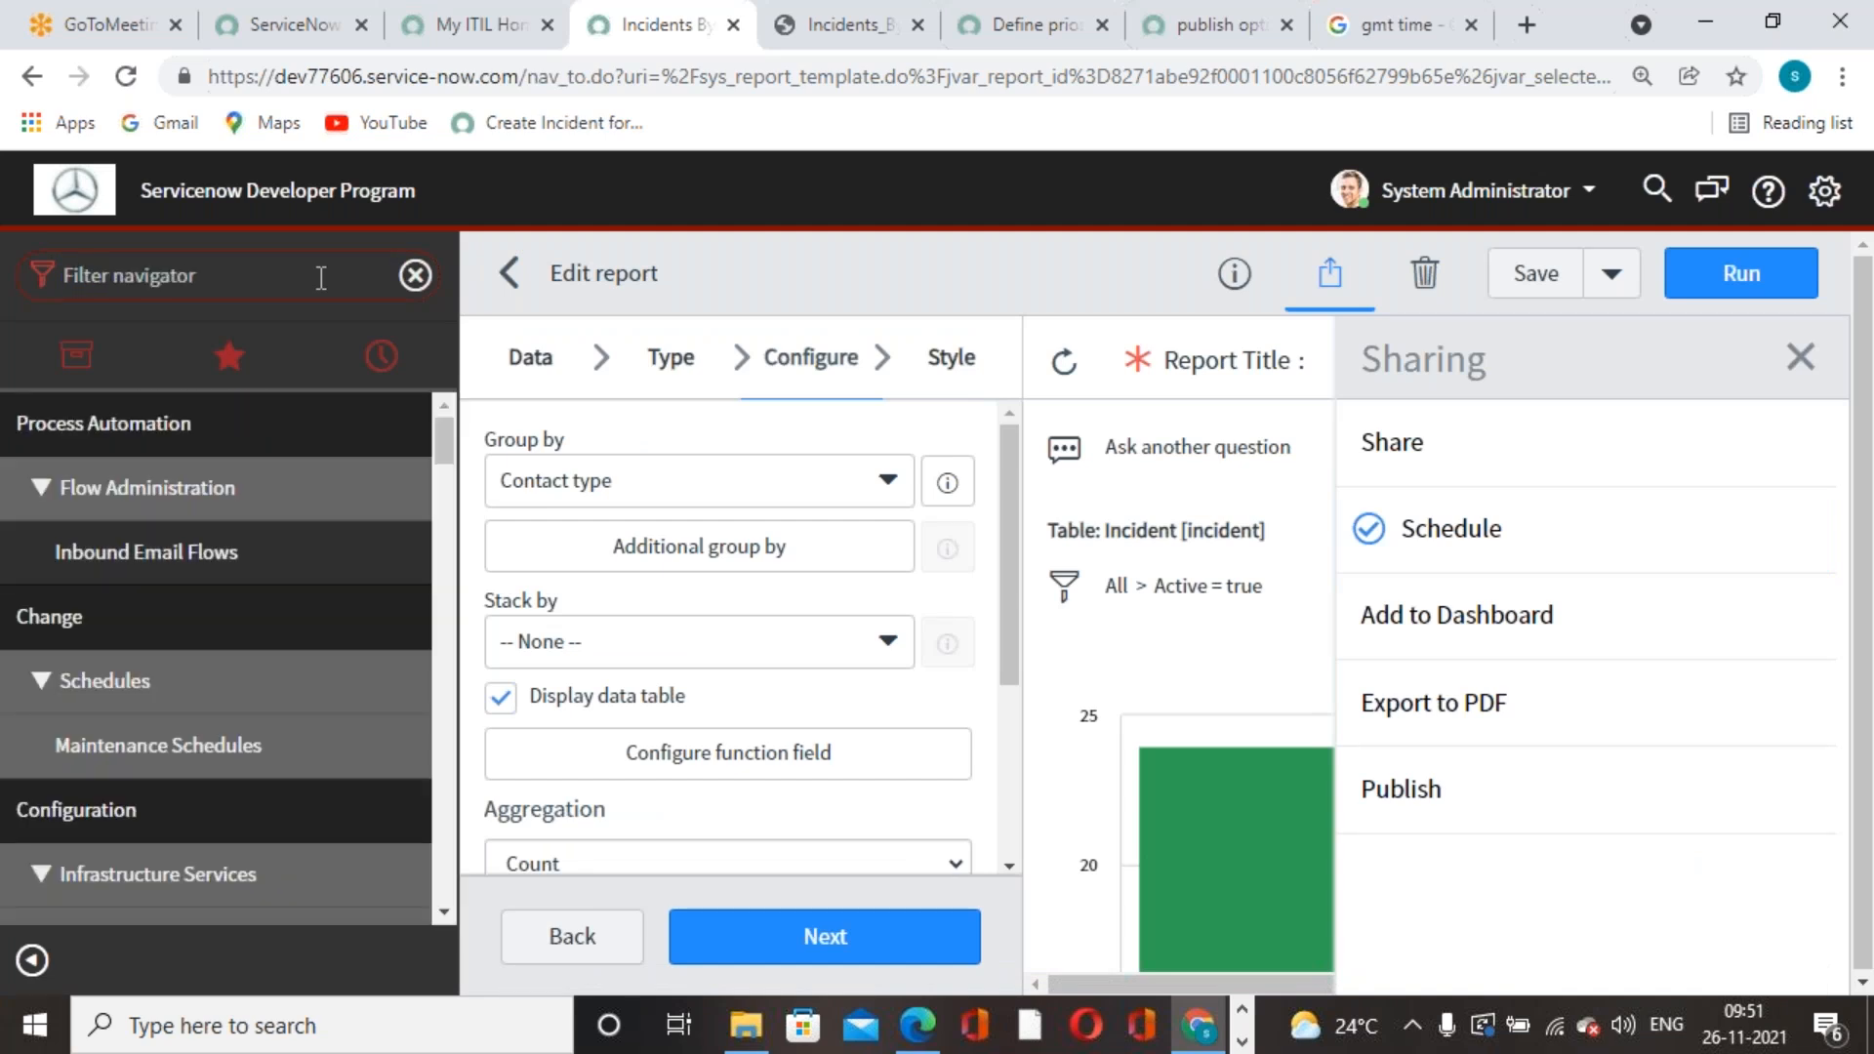
text(emau)
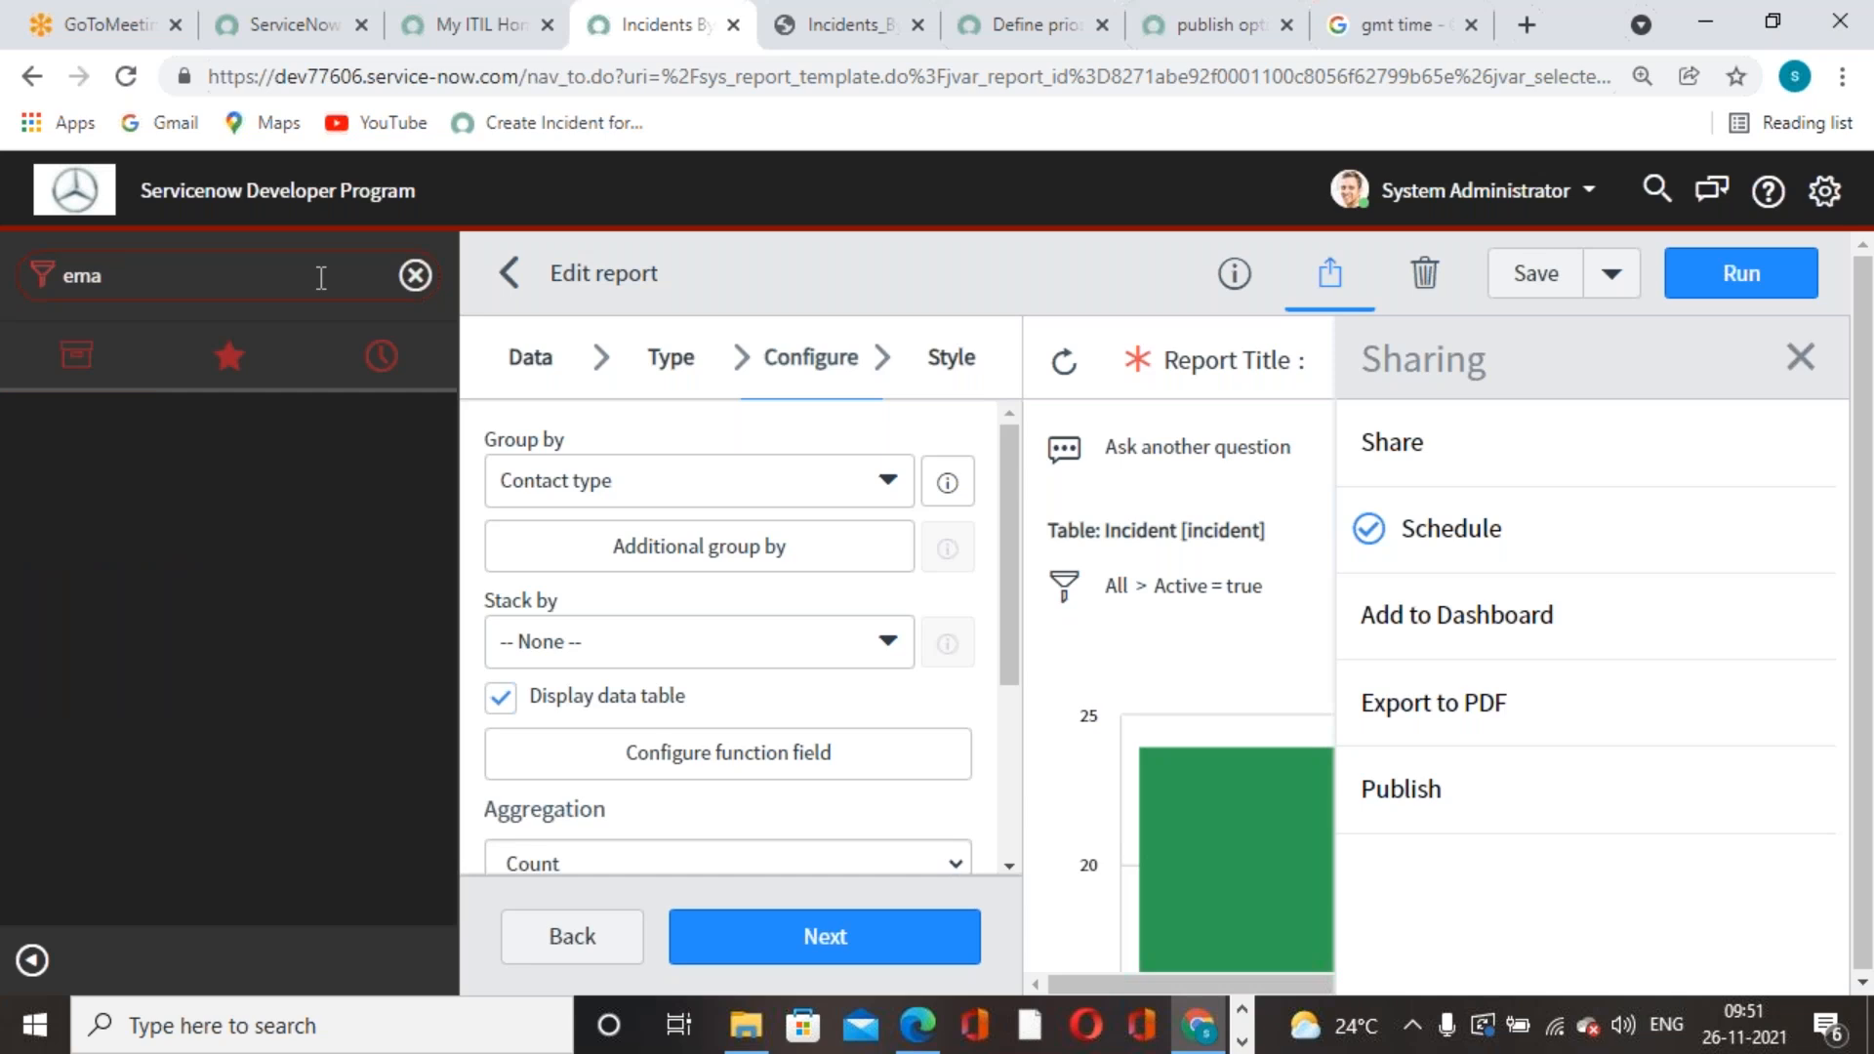
text(il pr)
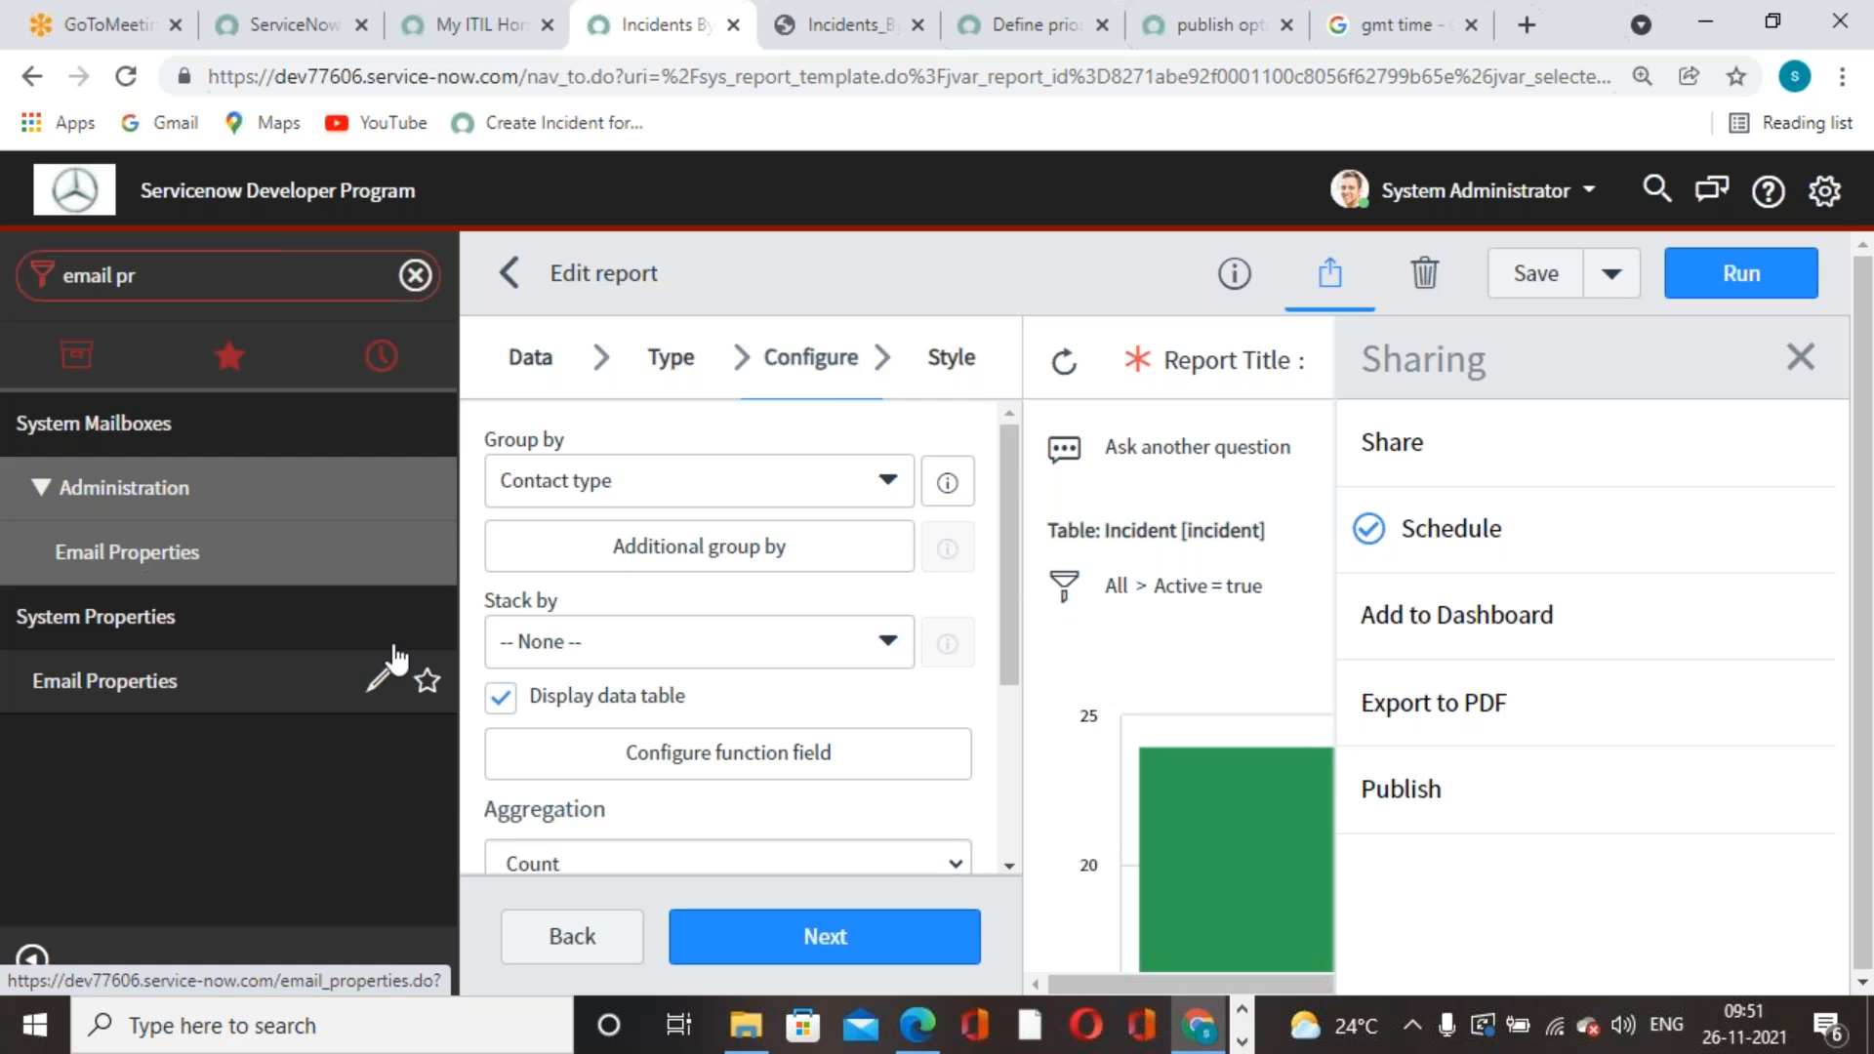
click(388, 664)
- Set 'Email sending enabled' to Yes and save the Email Properties page
click(503, 606)
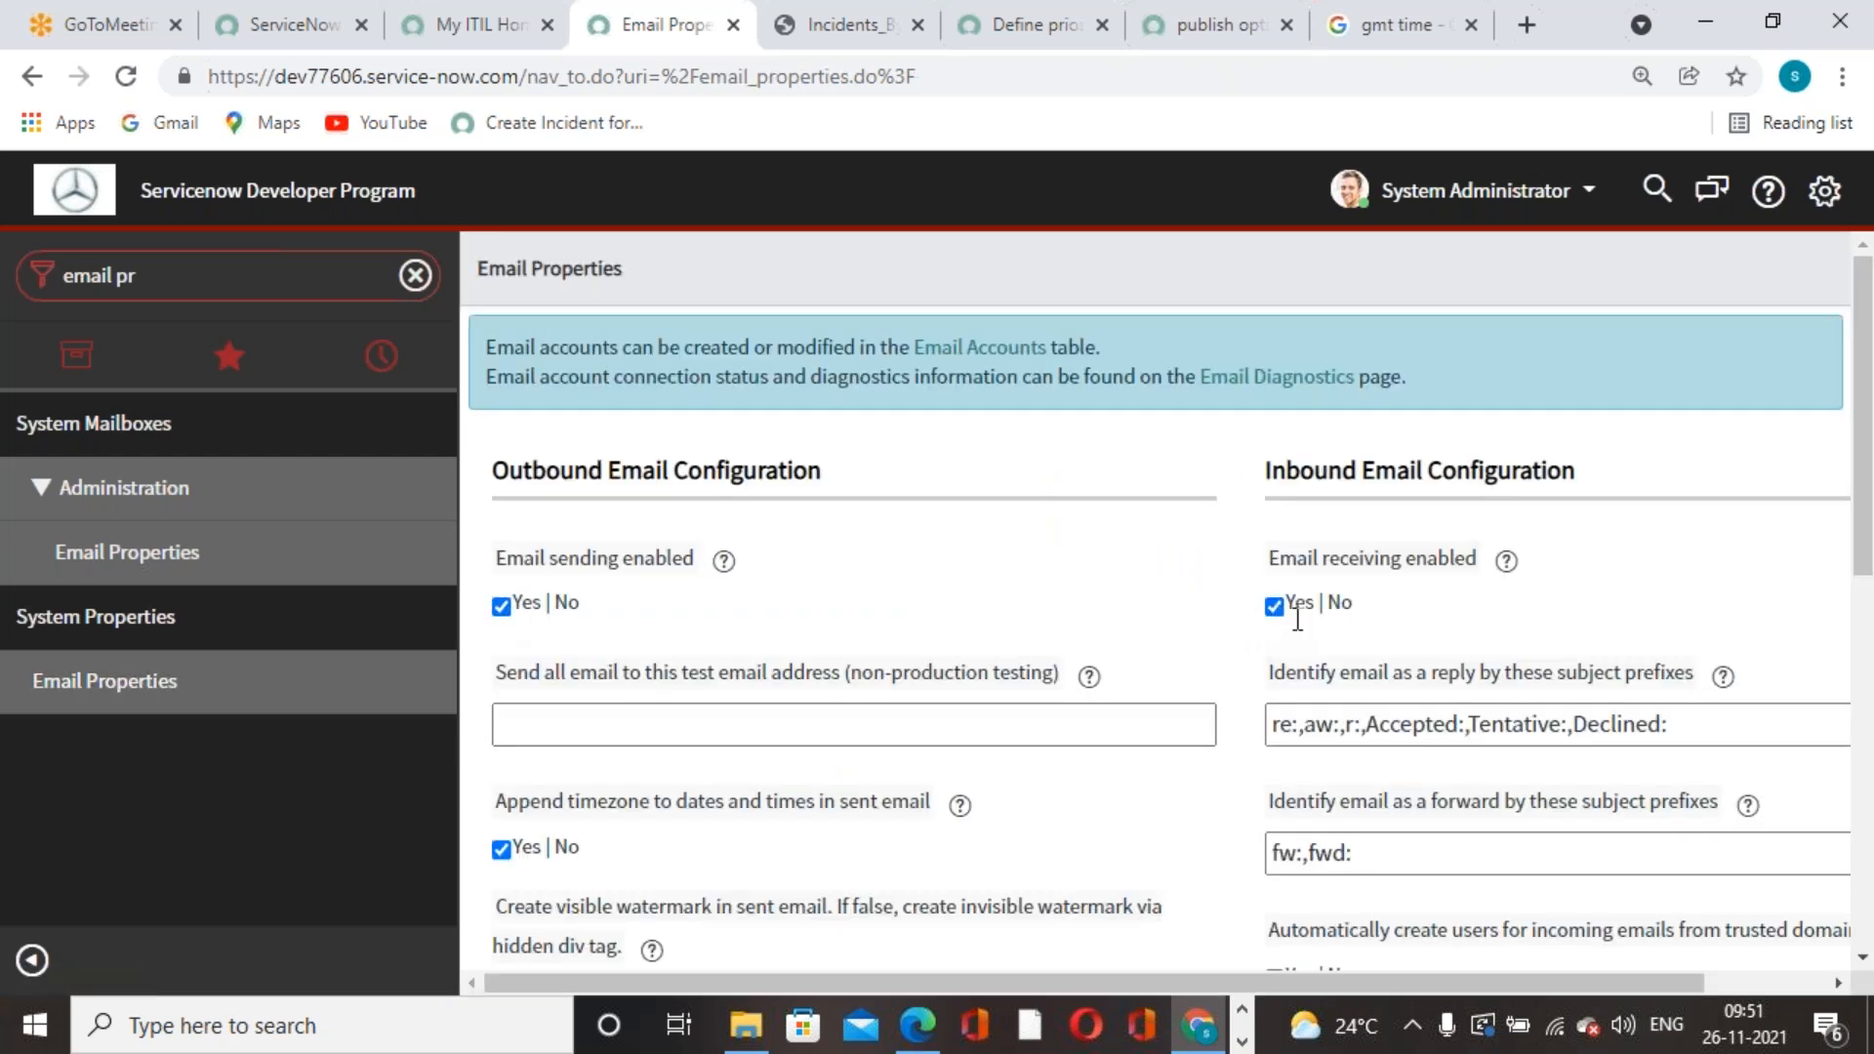
scroll(1396, 687, down, 10)
scroll(1396, 698, up, 10)
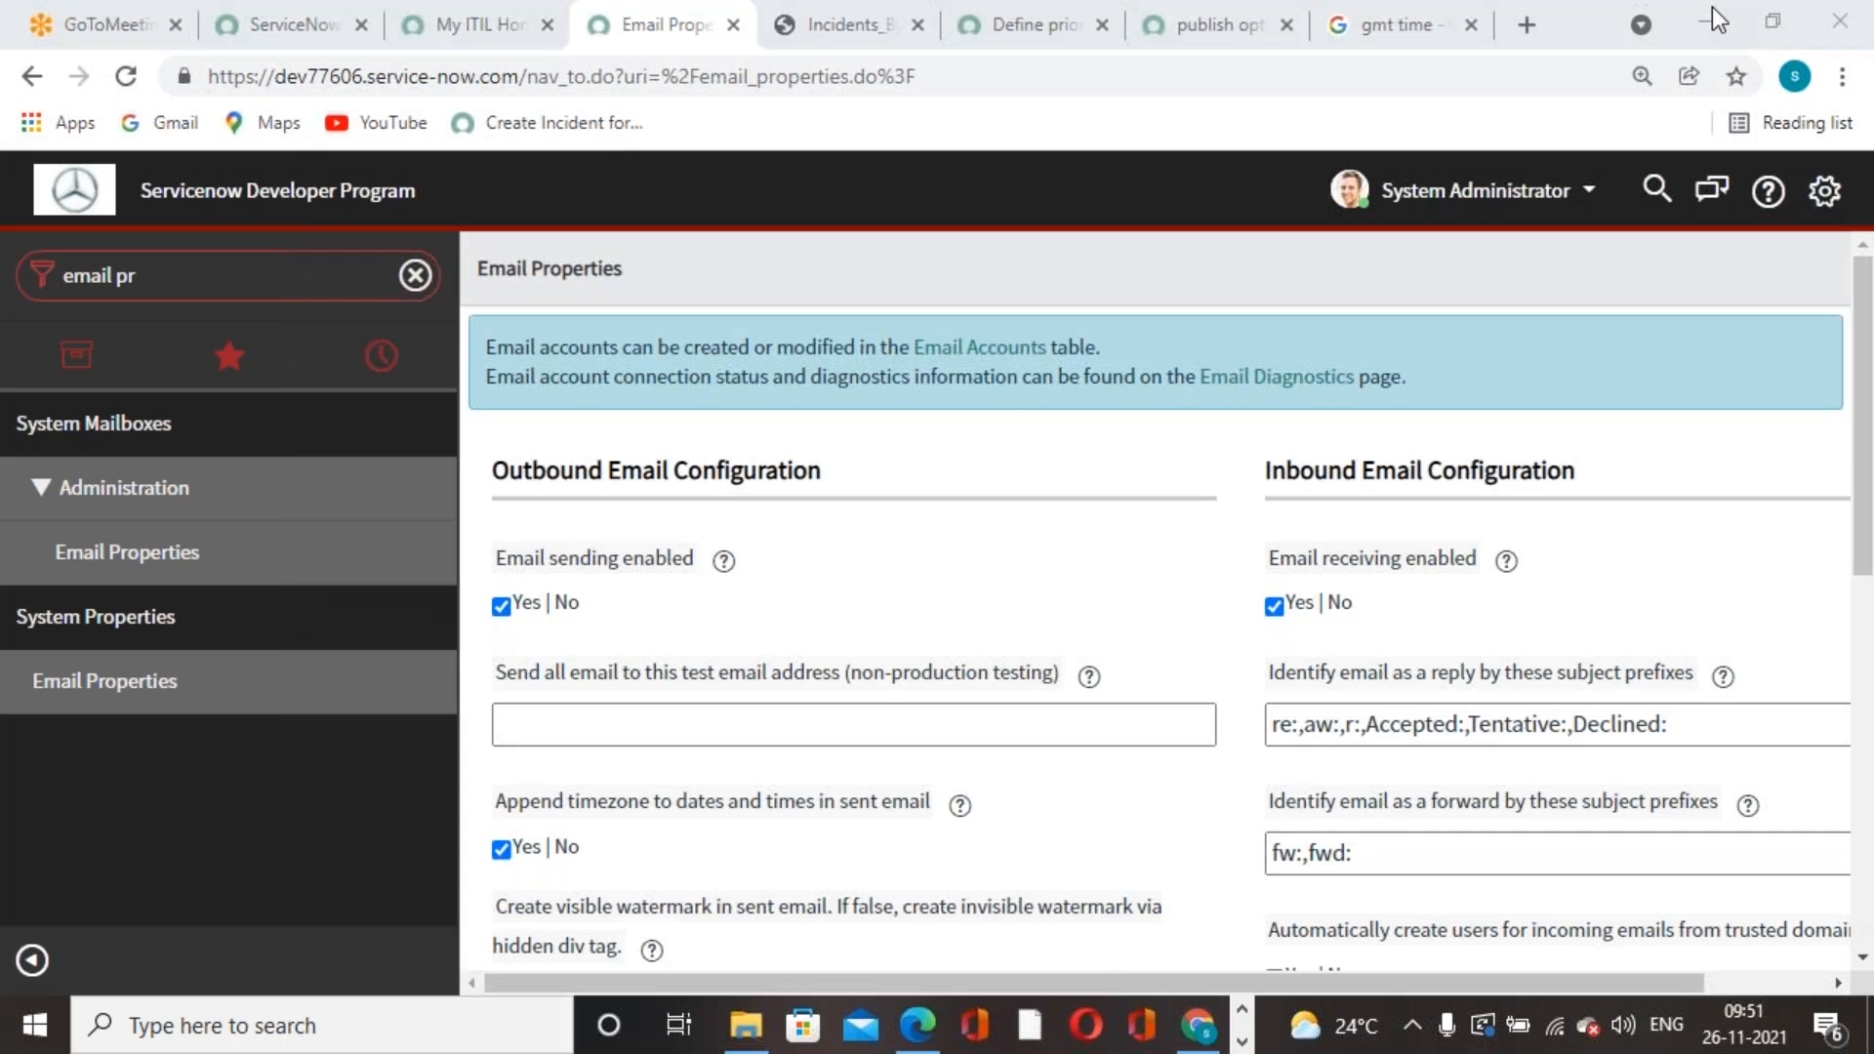
drag(1864, 458, 1866, 1029)
drag(1477, 983, 1857, 969)
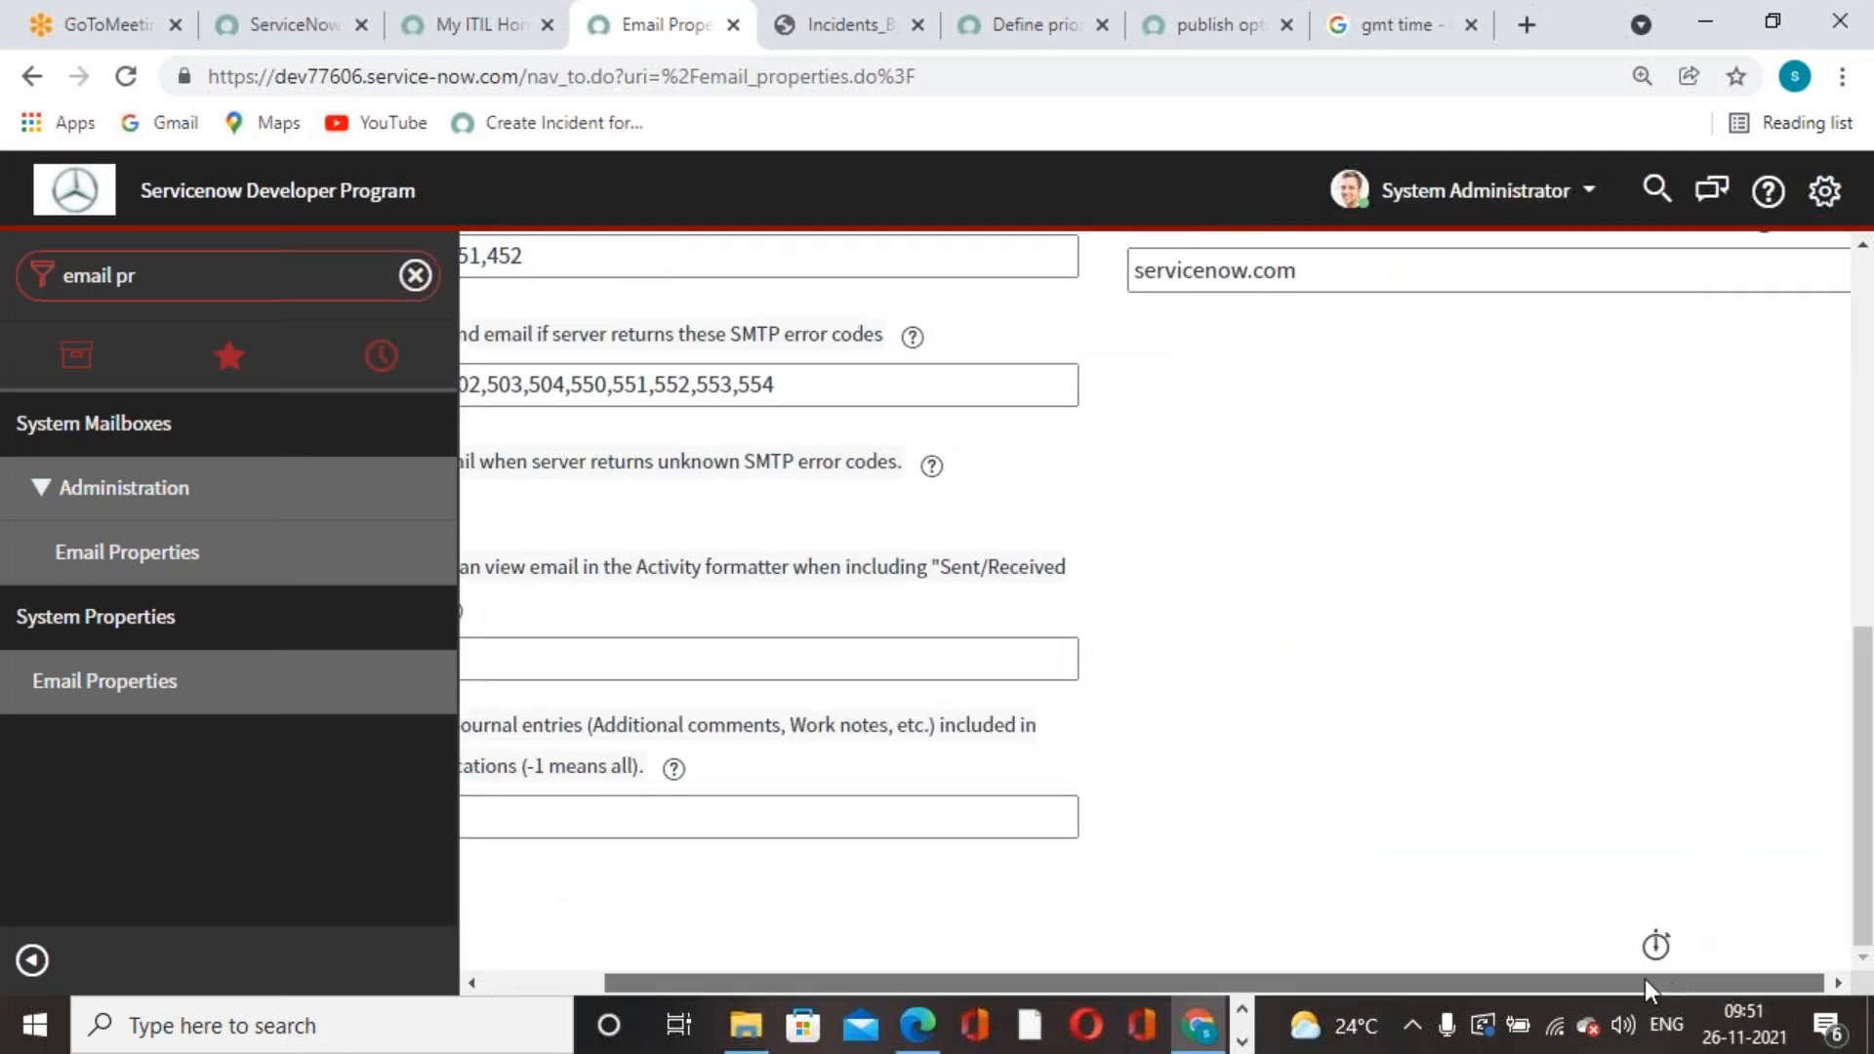
drag(1647, 983, 473, 976)
key(ctrl+minus)
key(ctrl+minus)
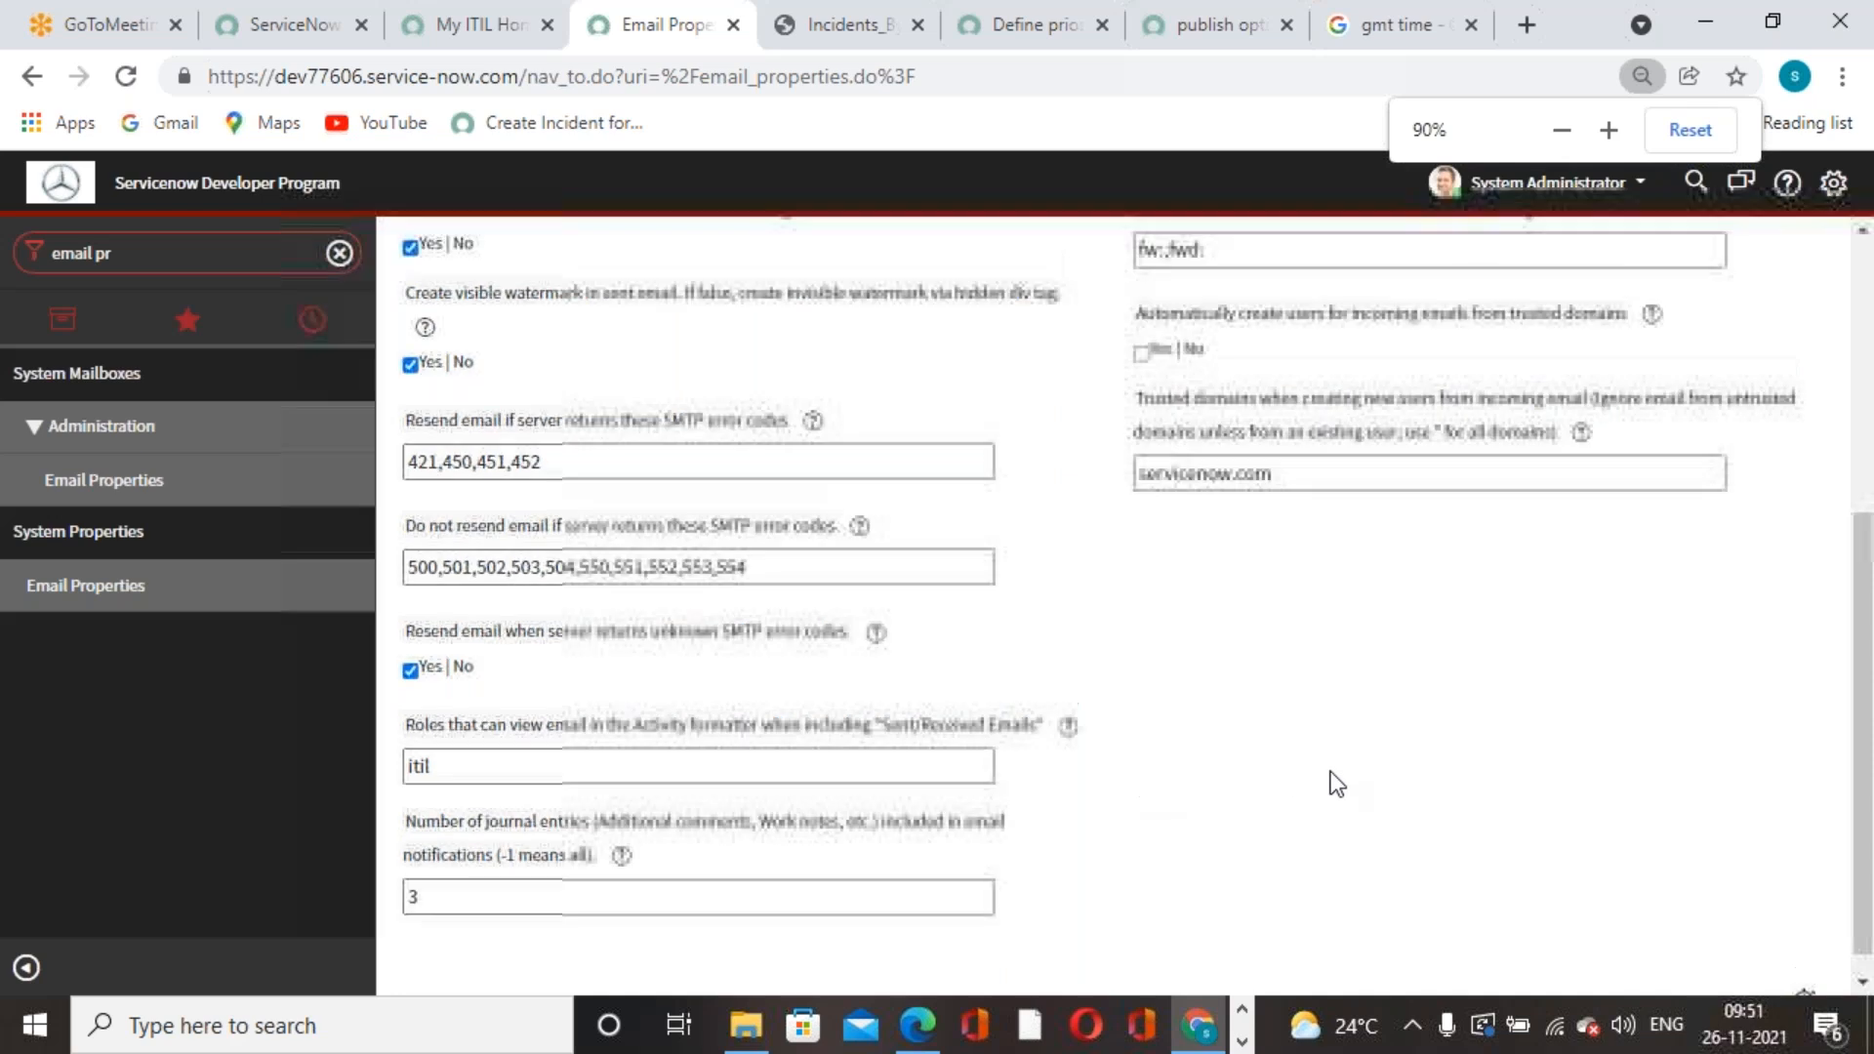
scroll(1331, 771, up, 10)
click(1815, 250)
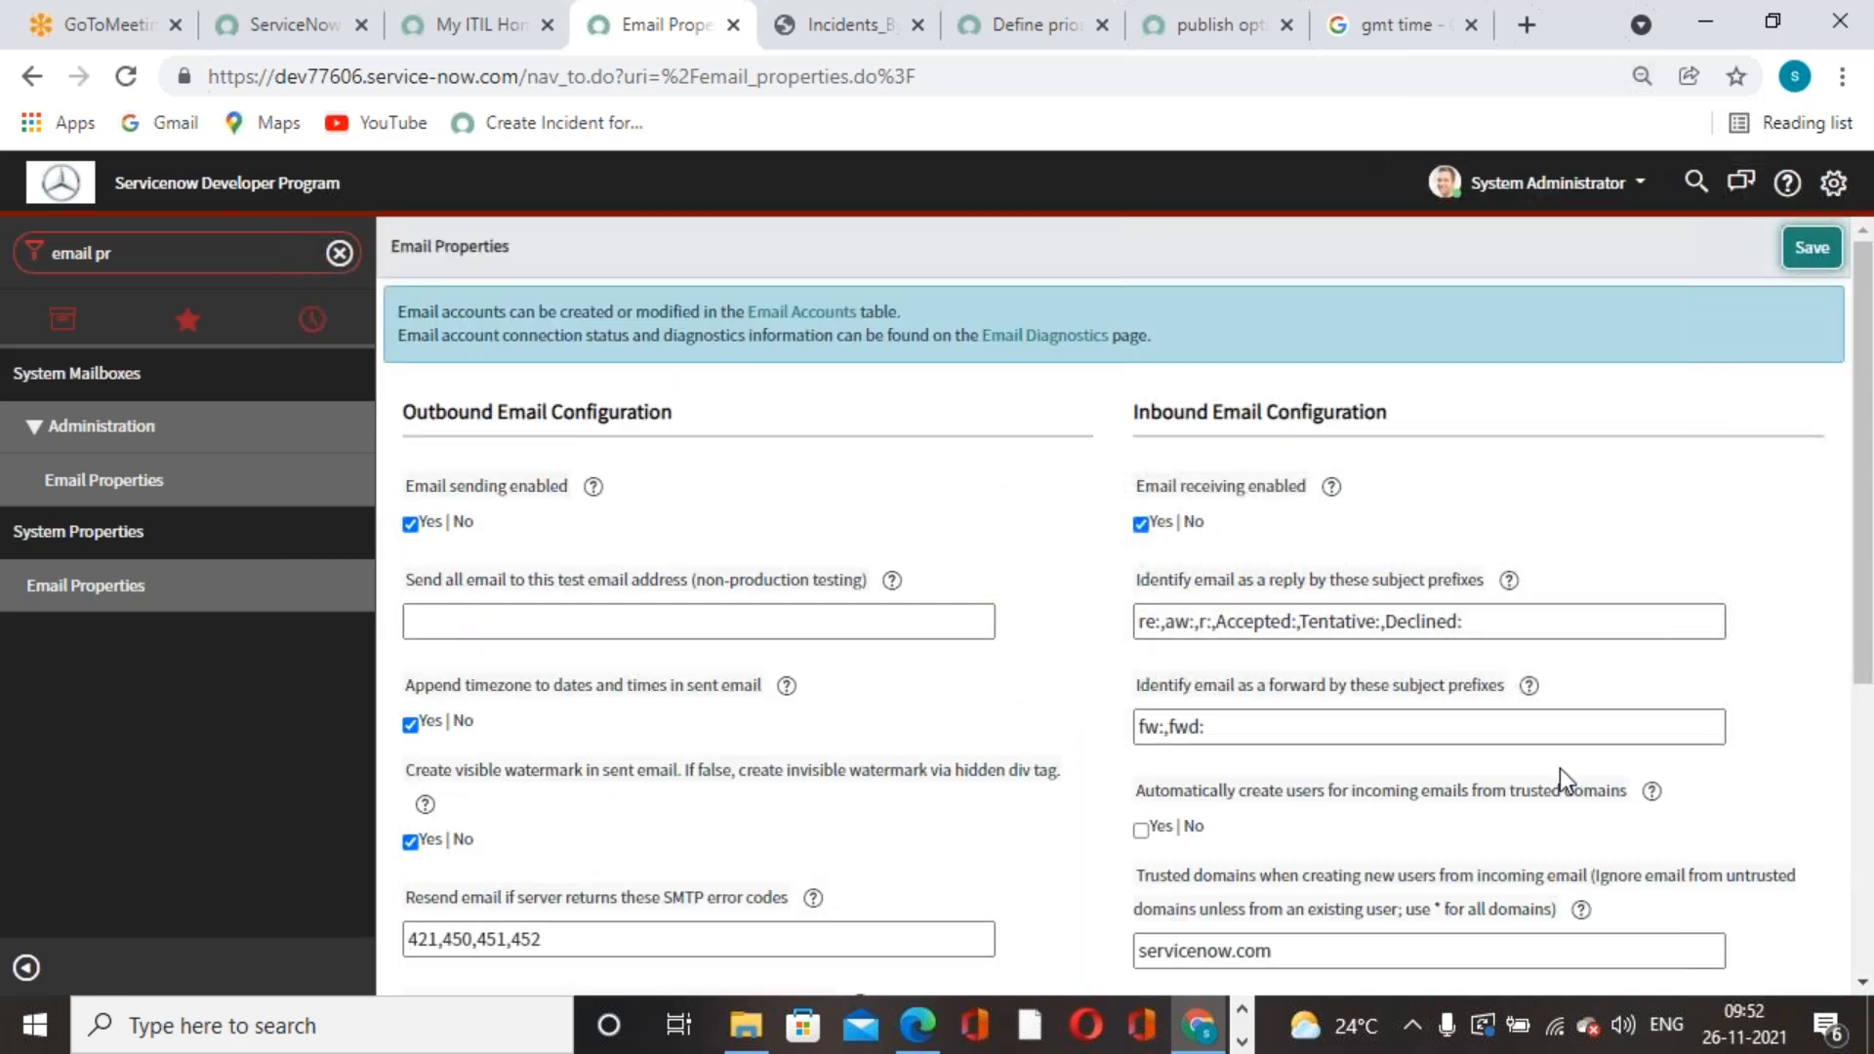
key(ctrl+plus)
key(ctrl+plus)
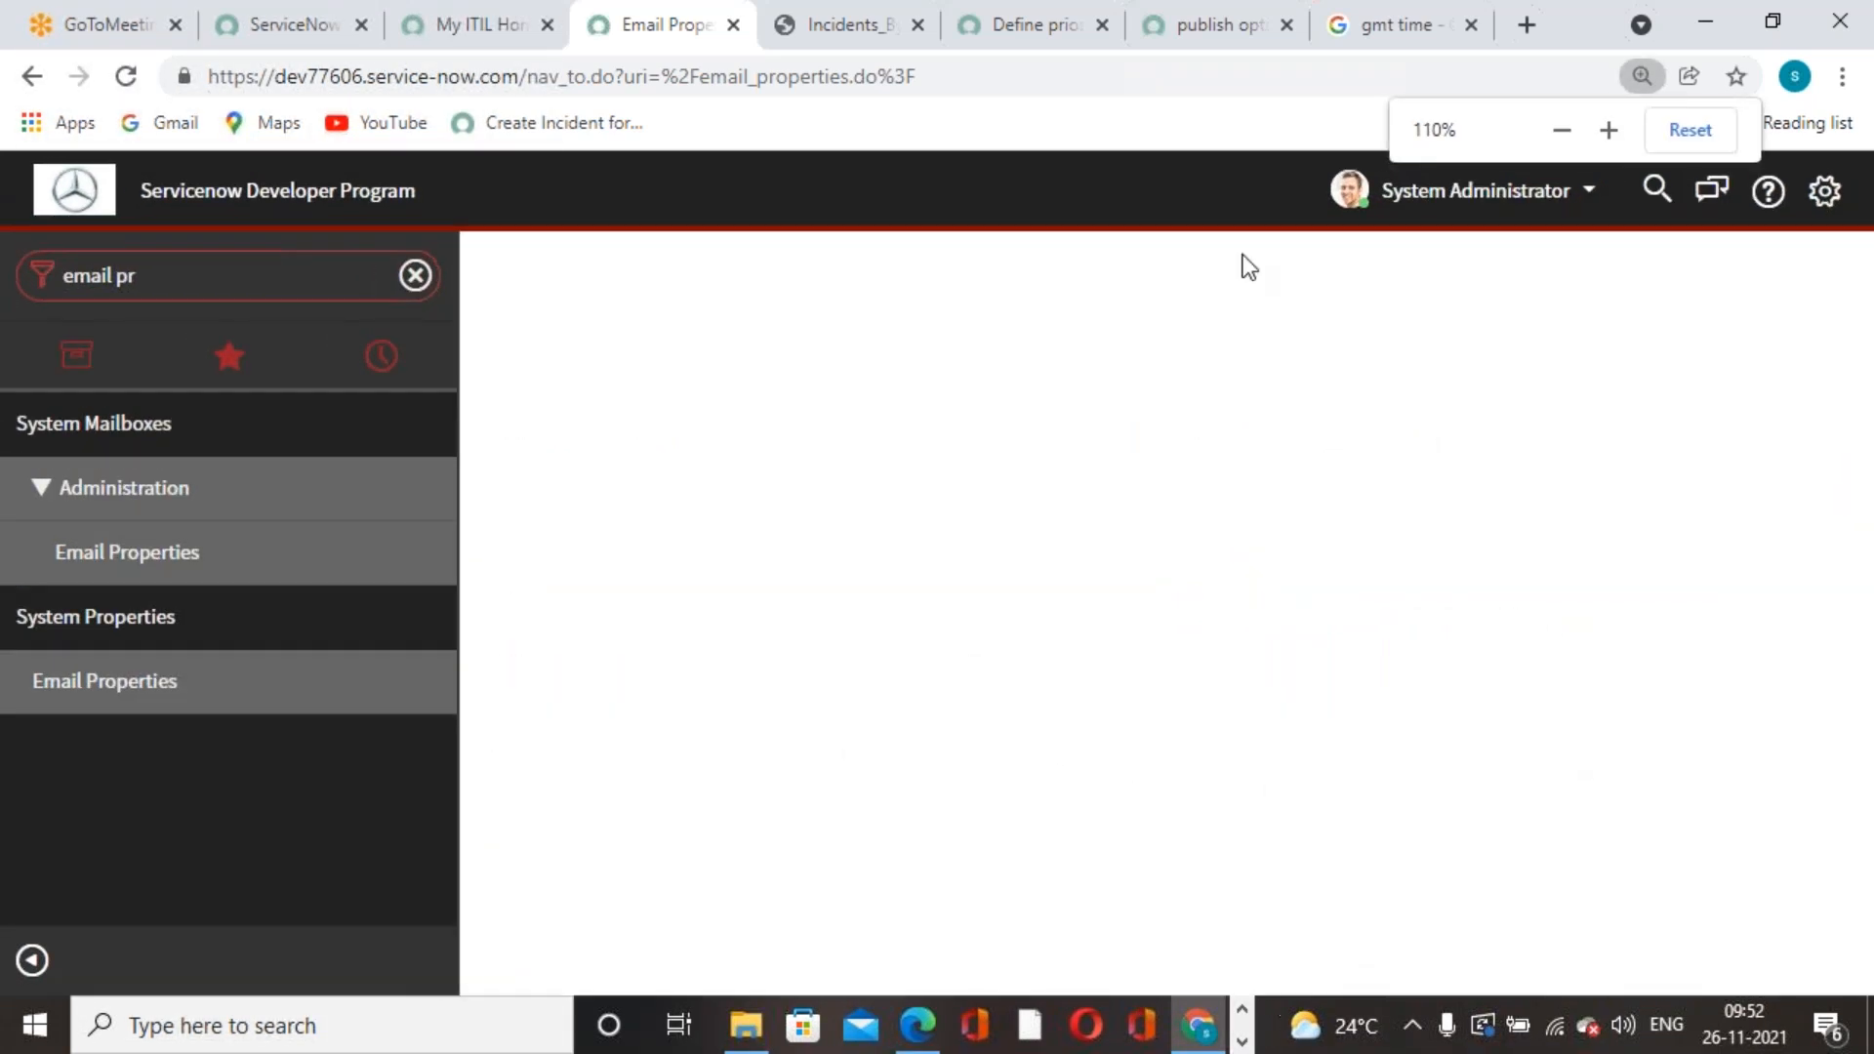
click(1396, 25)
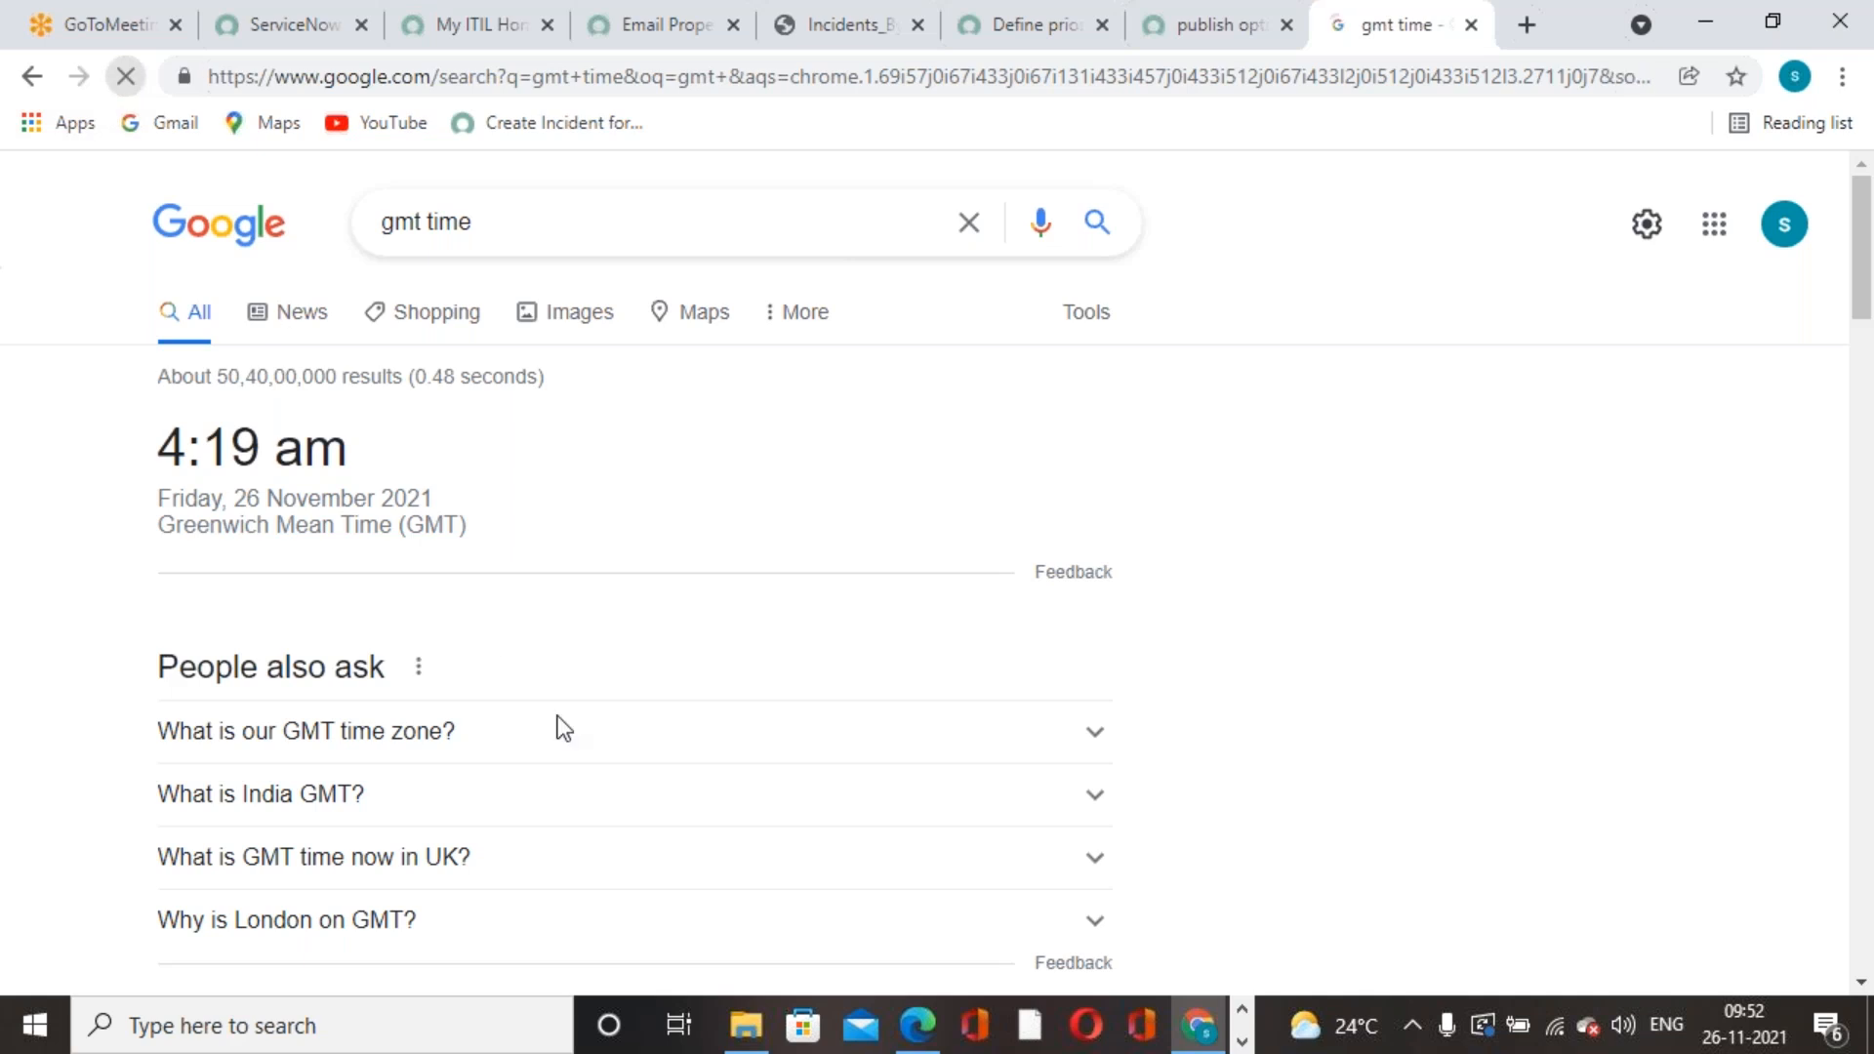
click(1042, 27)
click(859, 29)
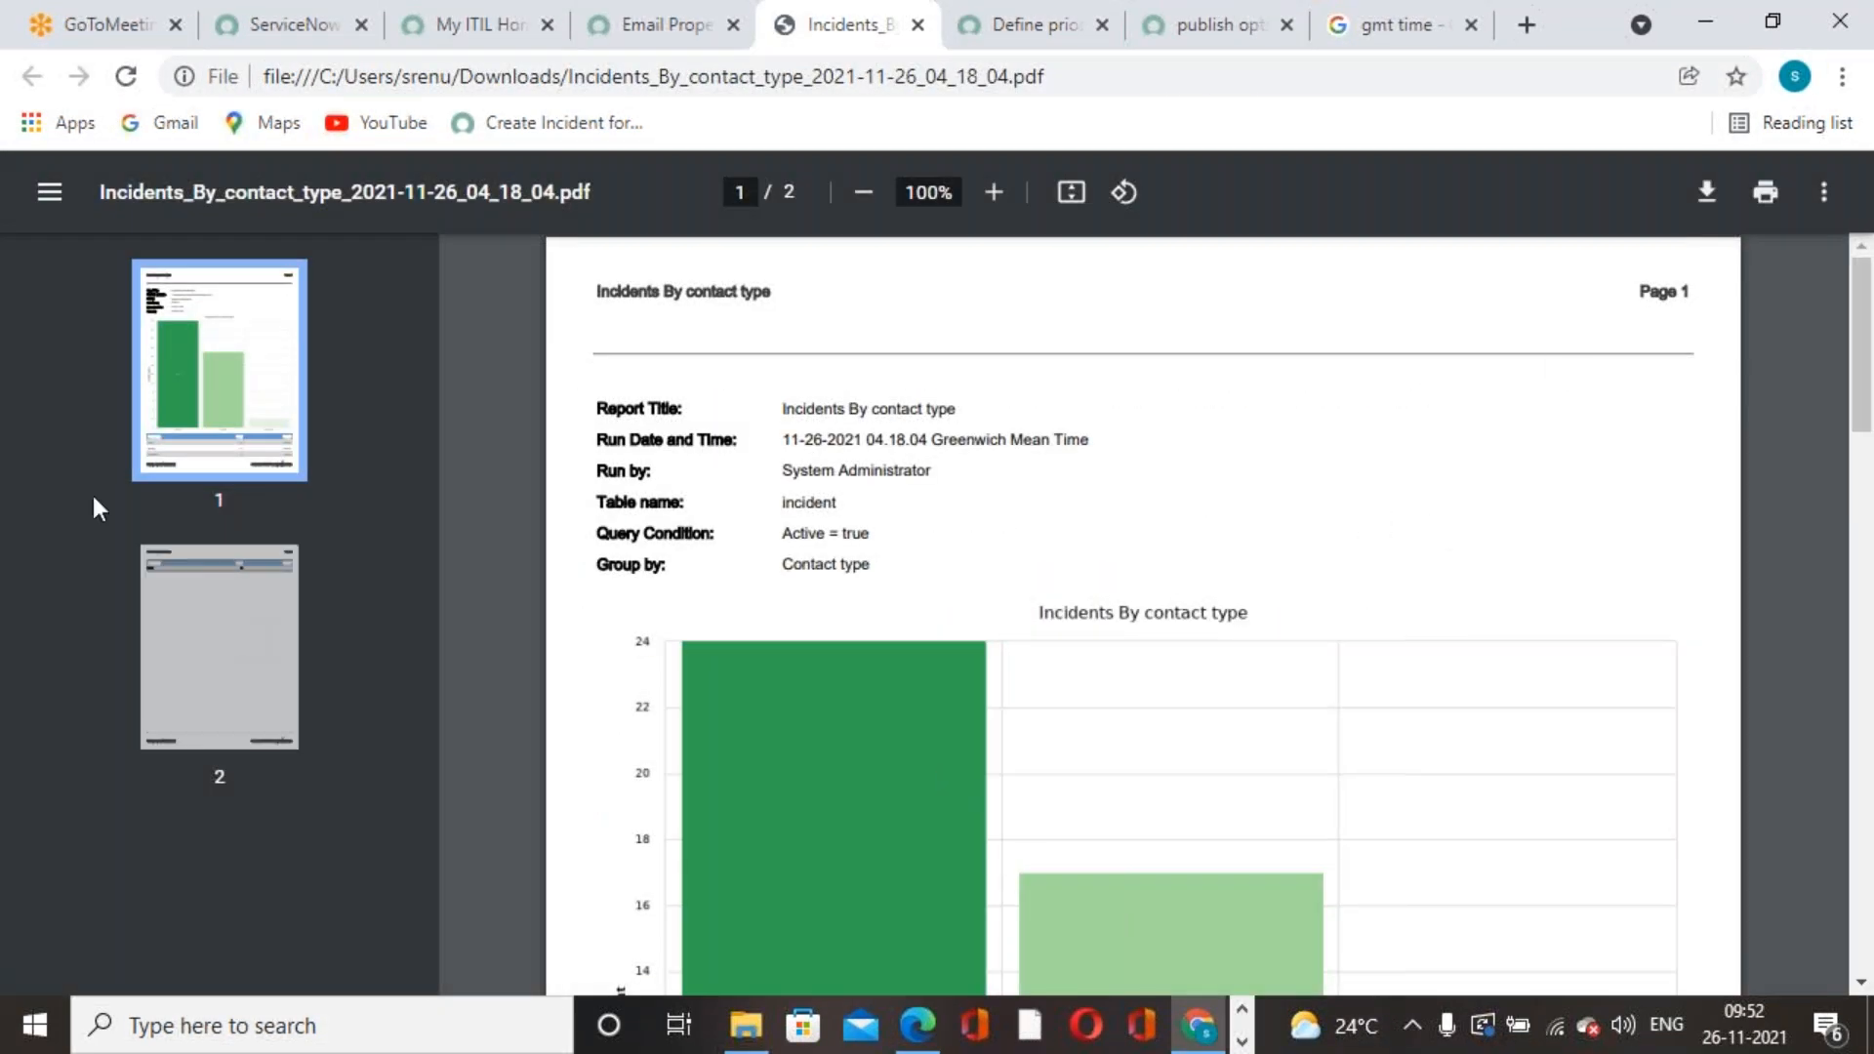
click(699, 39)
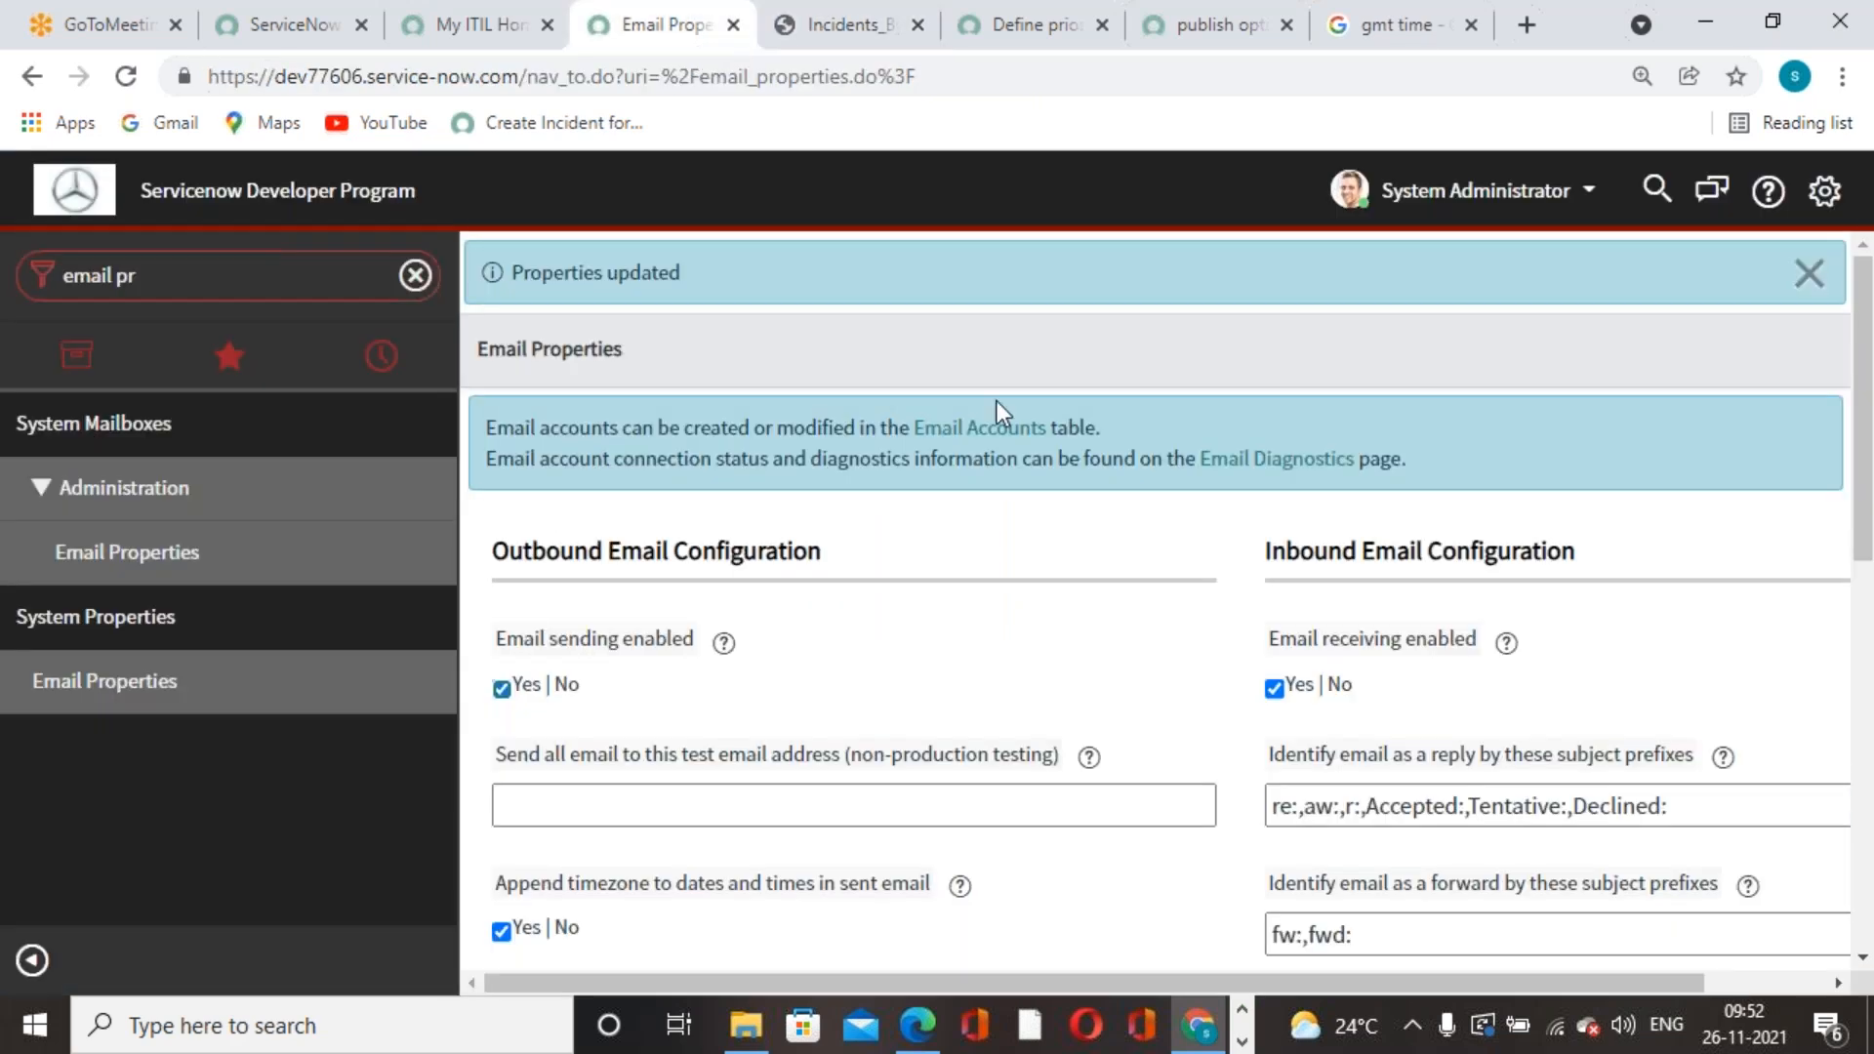
- Dismiss the Properties updated notice and start filtering the navigator for reports
click(1806, 275)
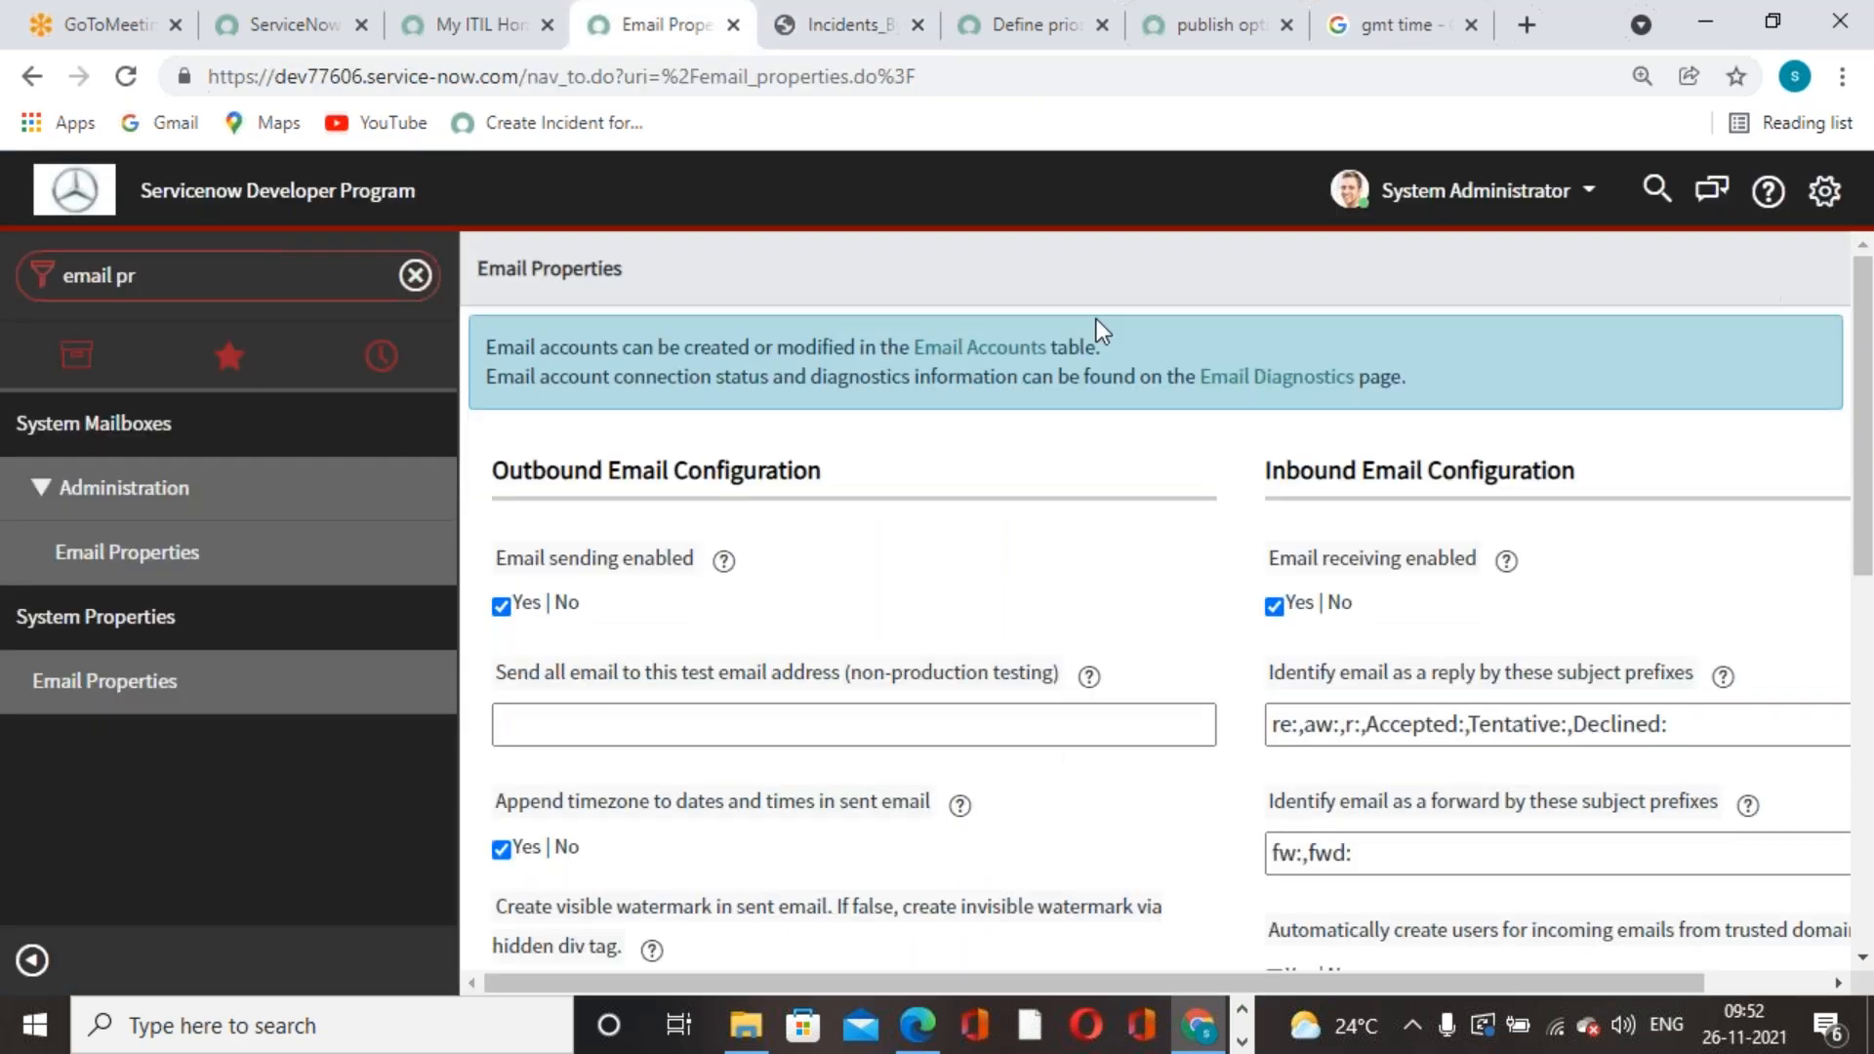
click(249, 277)
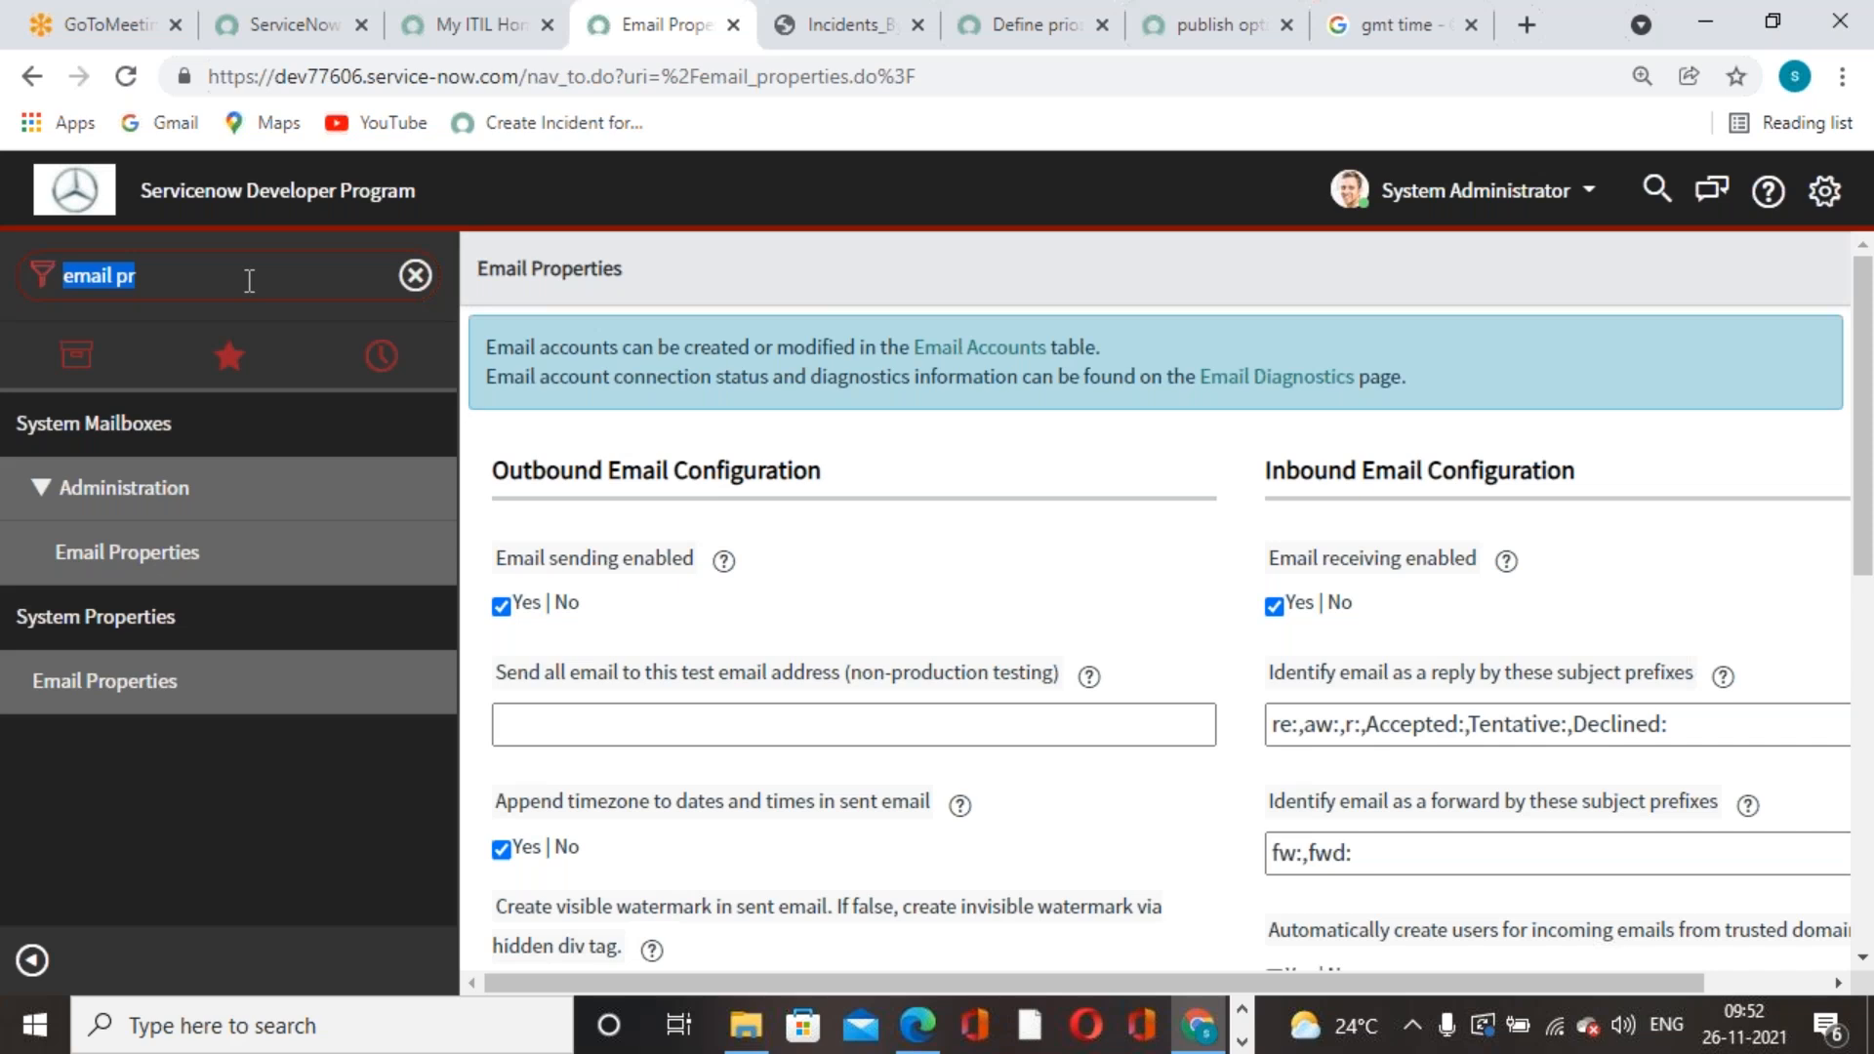
text(rwp)
key(BackSpace)
key(BackSpace)
key(BackSpace)
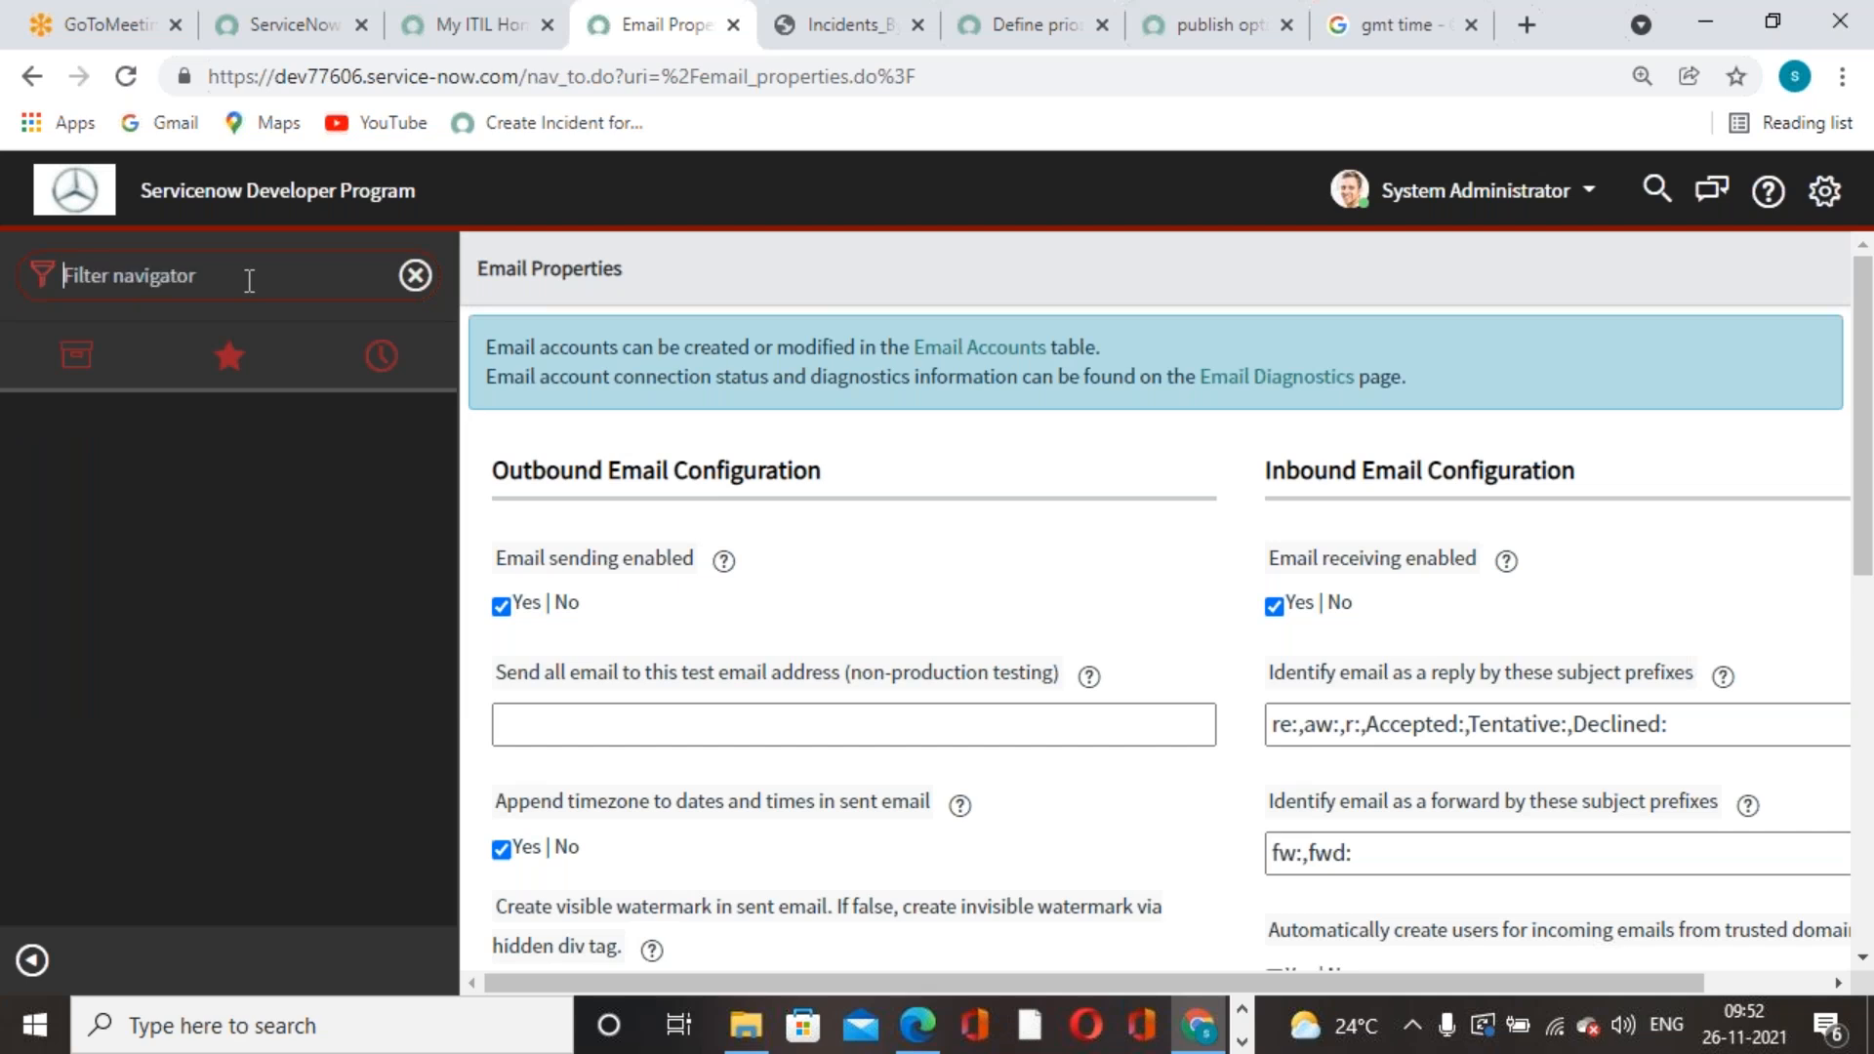
- Search the View / Run report list for 'incidents' and open Incidents By contact type
text(reports)
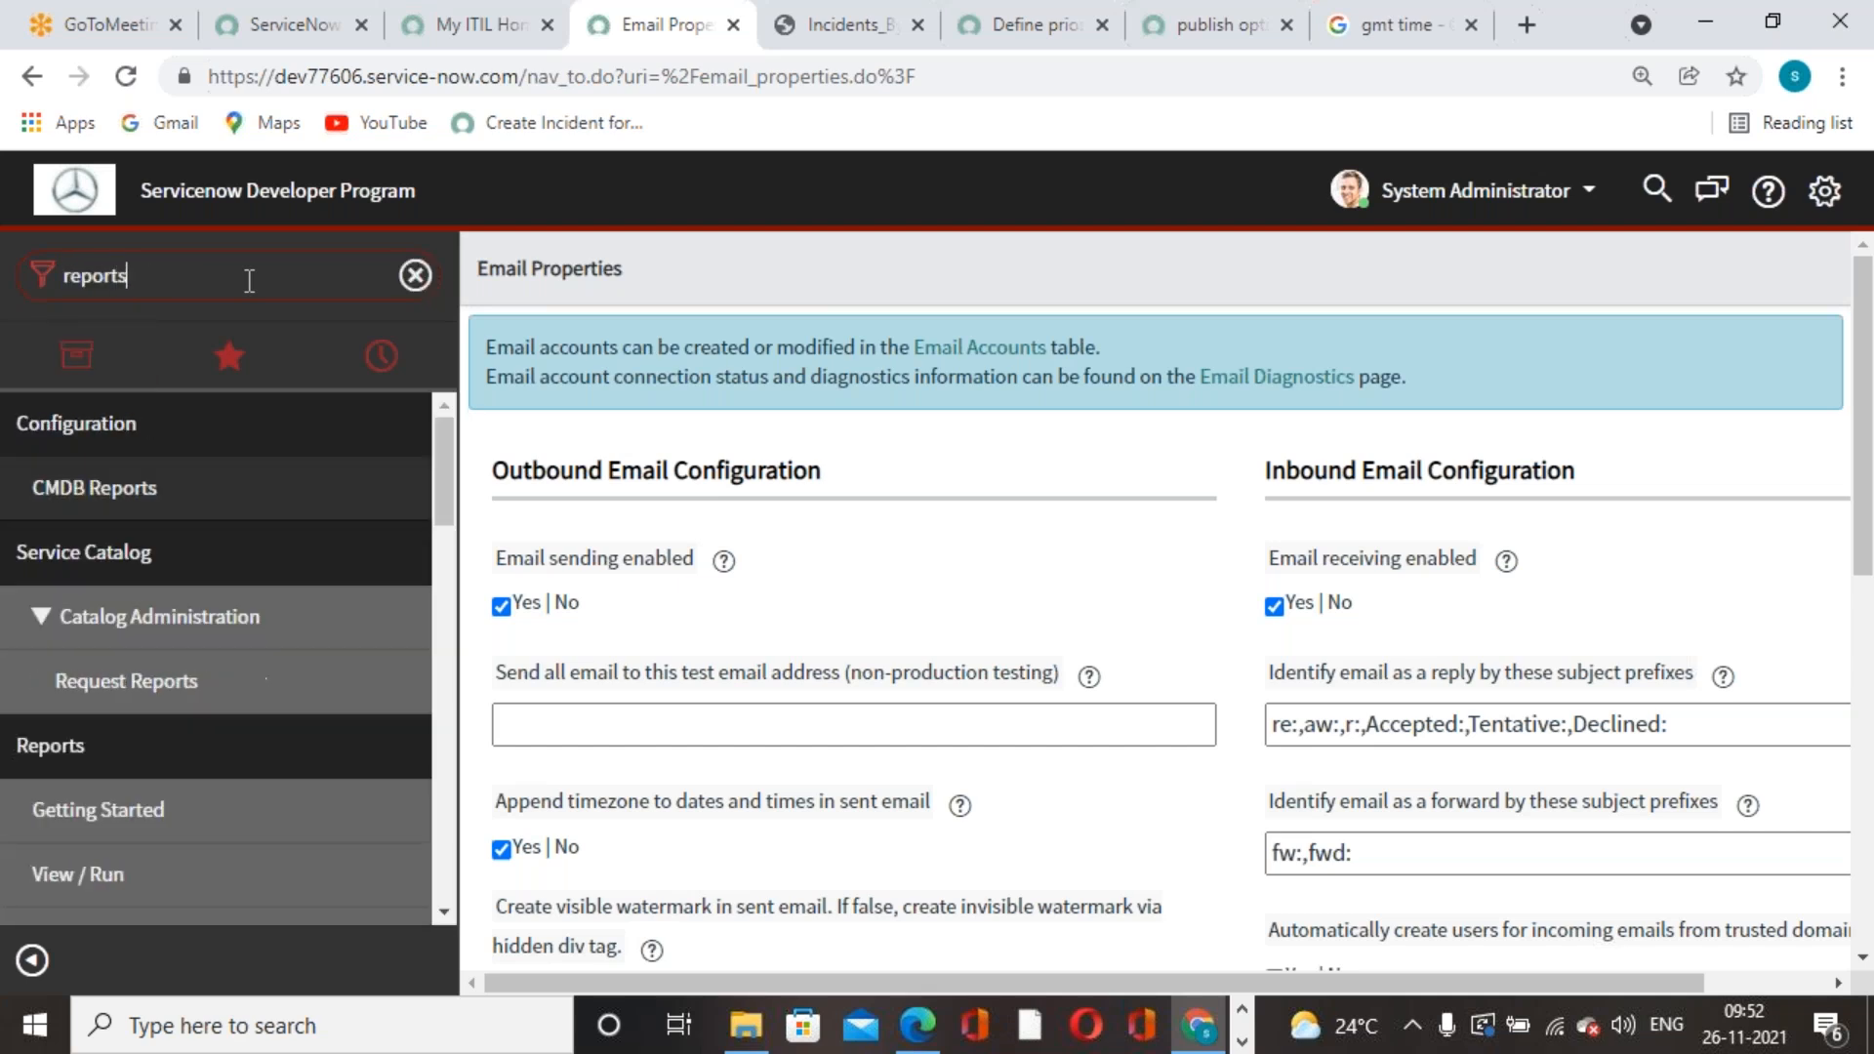
scroll(88, 646, down, 3)
click(78, 582)
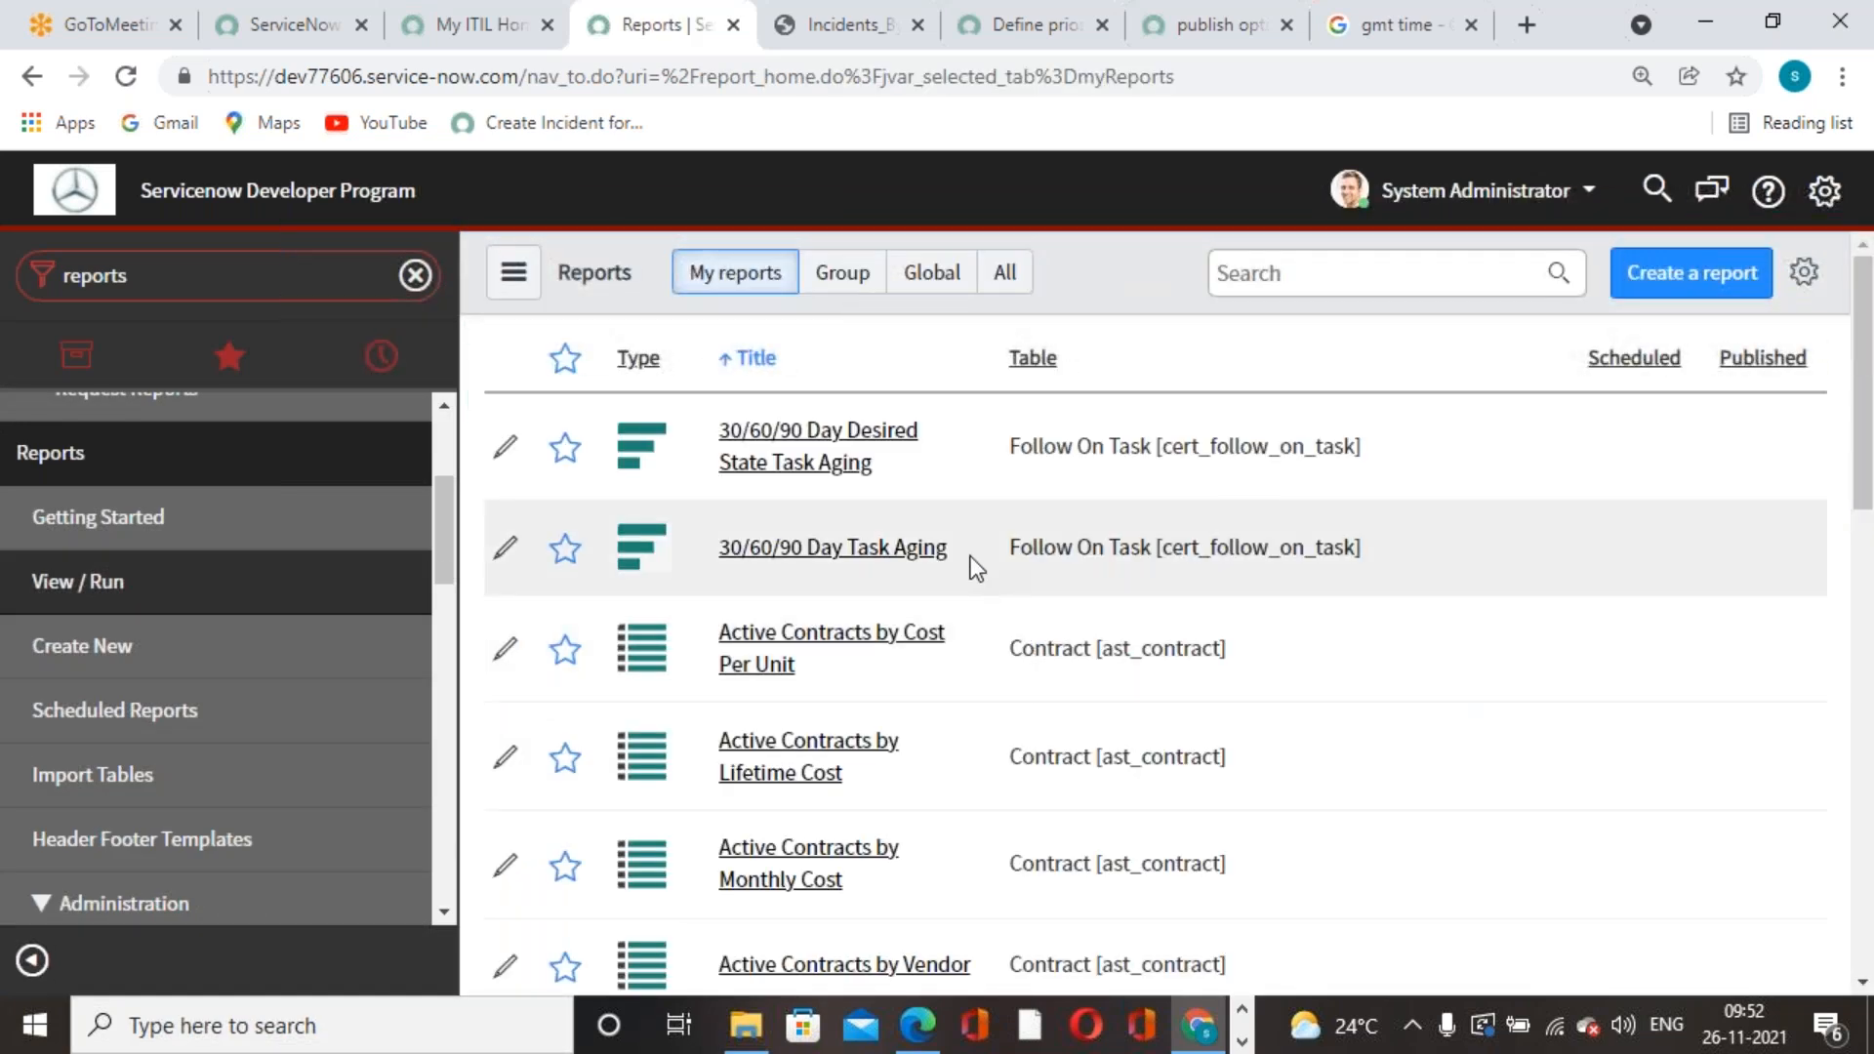
click(1282, 282)
text(incidents by)
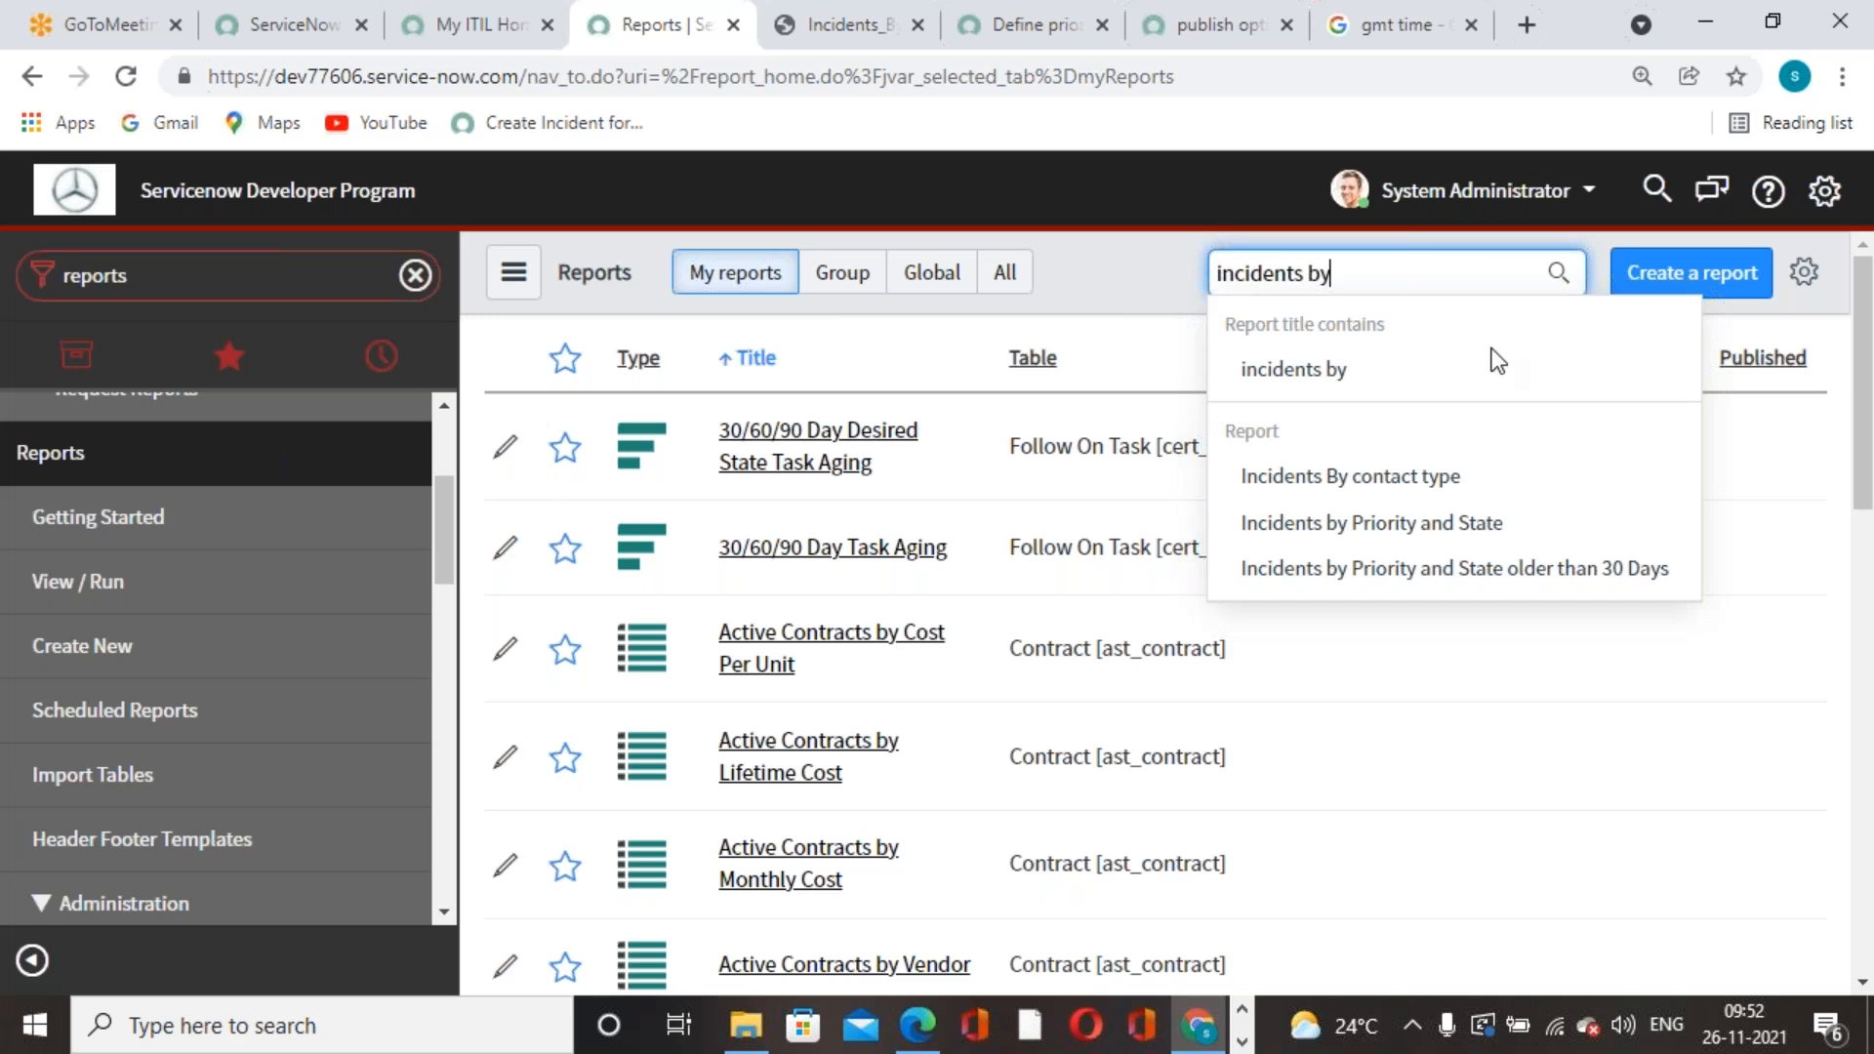
click(1447, 479)
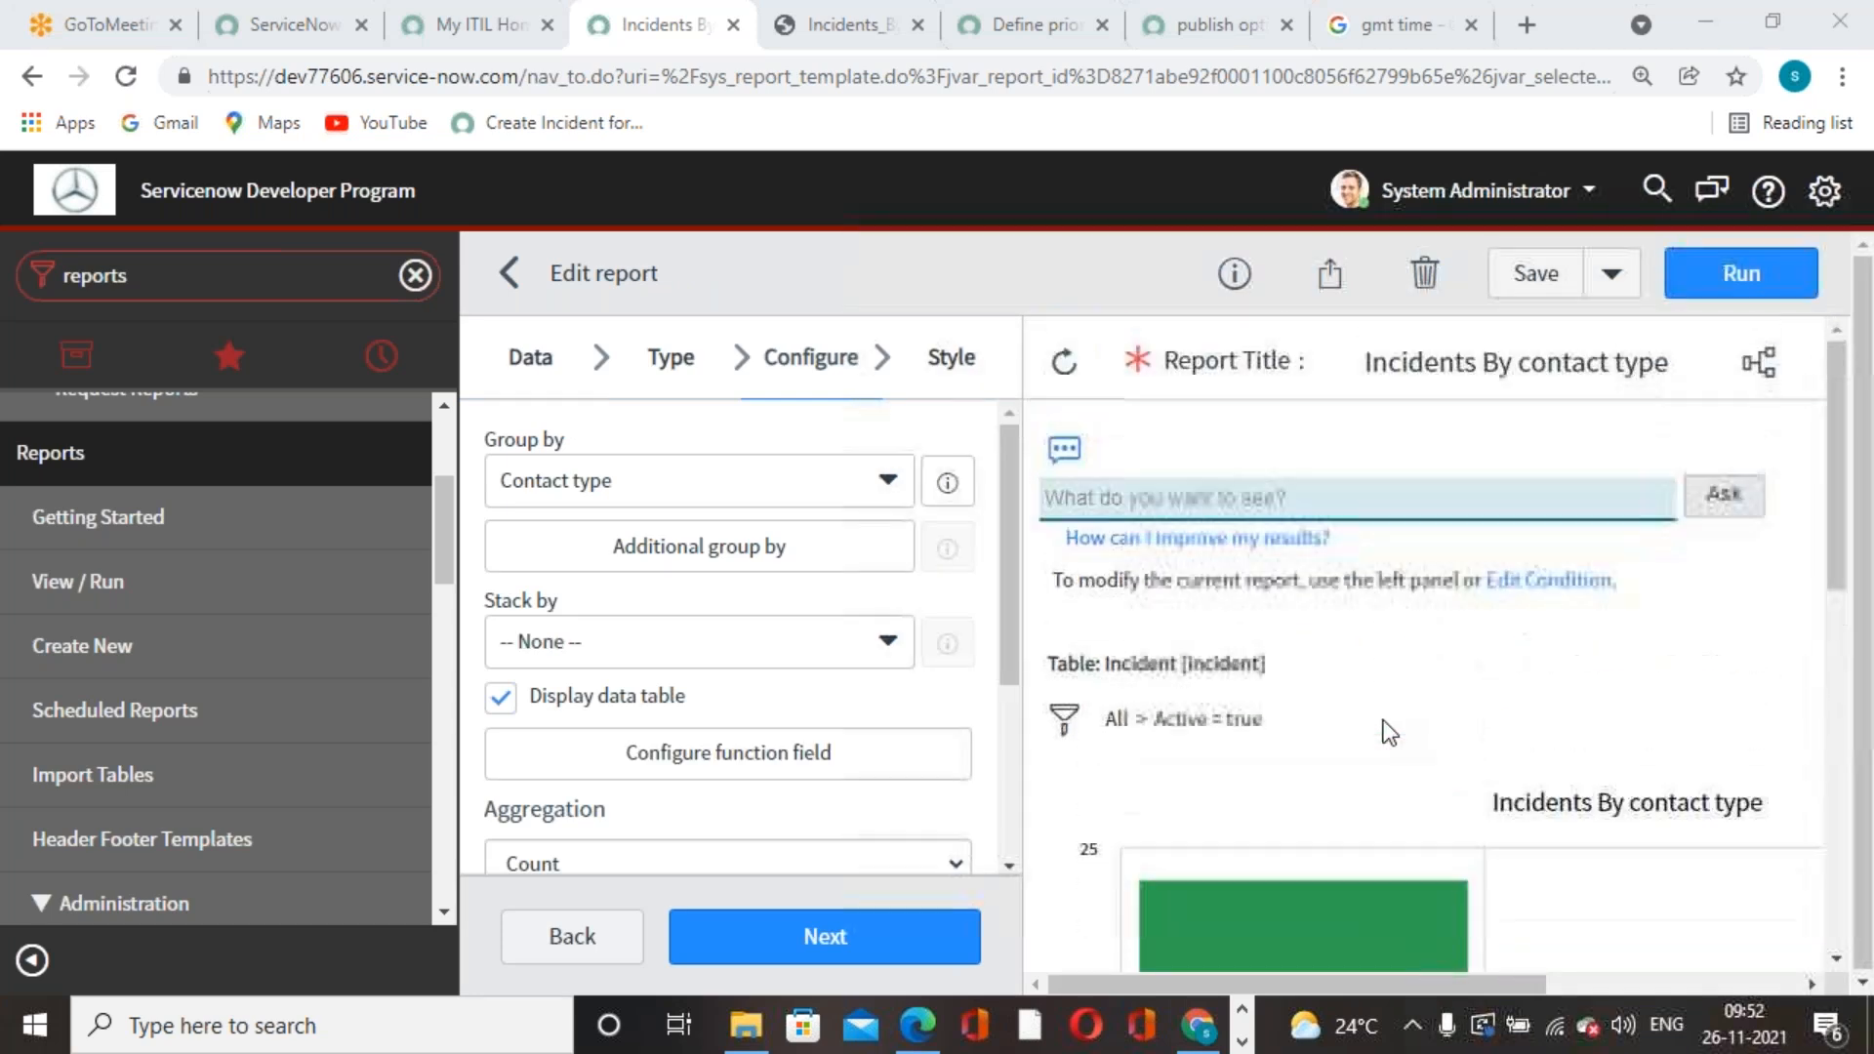
click(1329, 273)
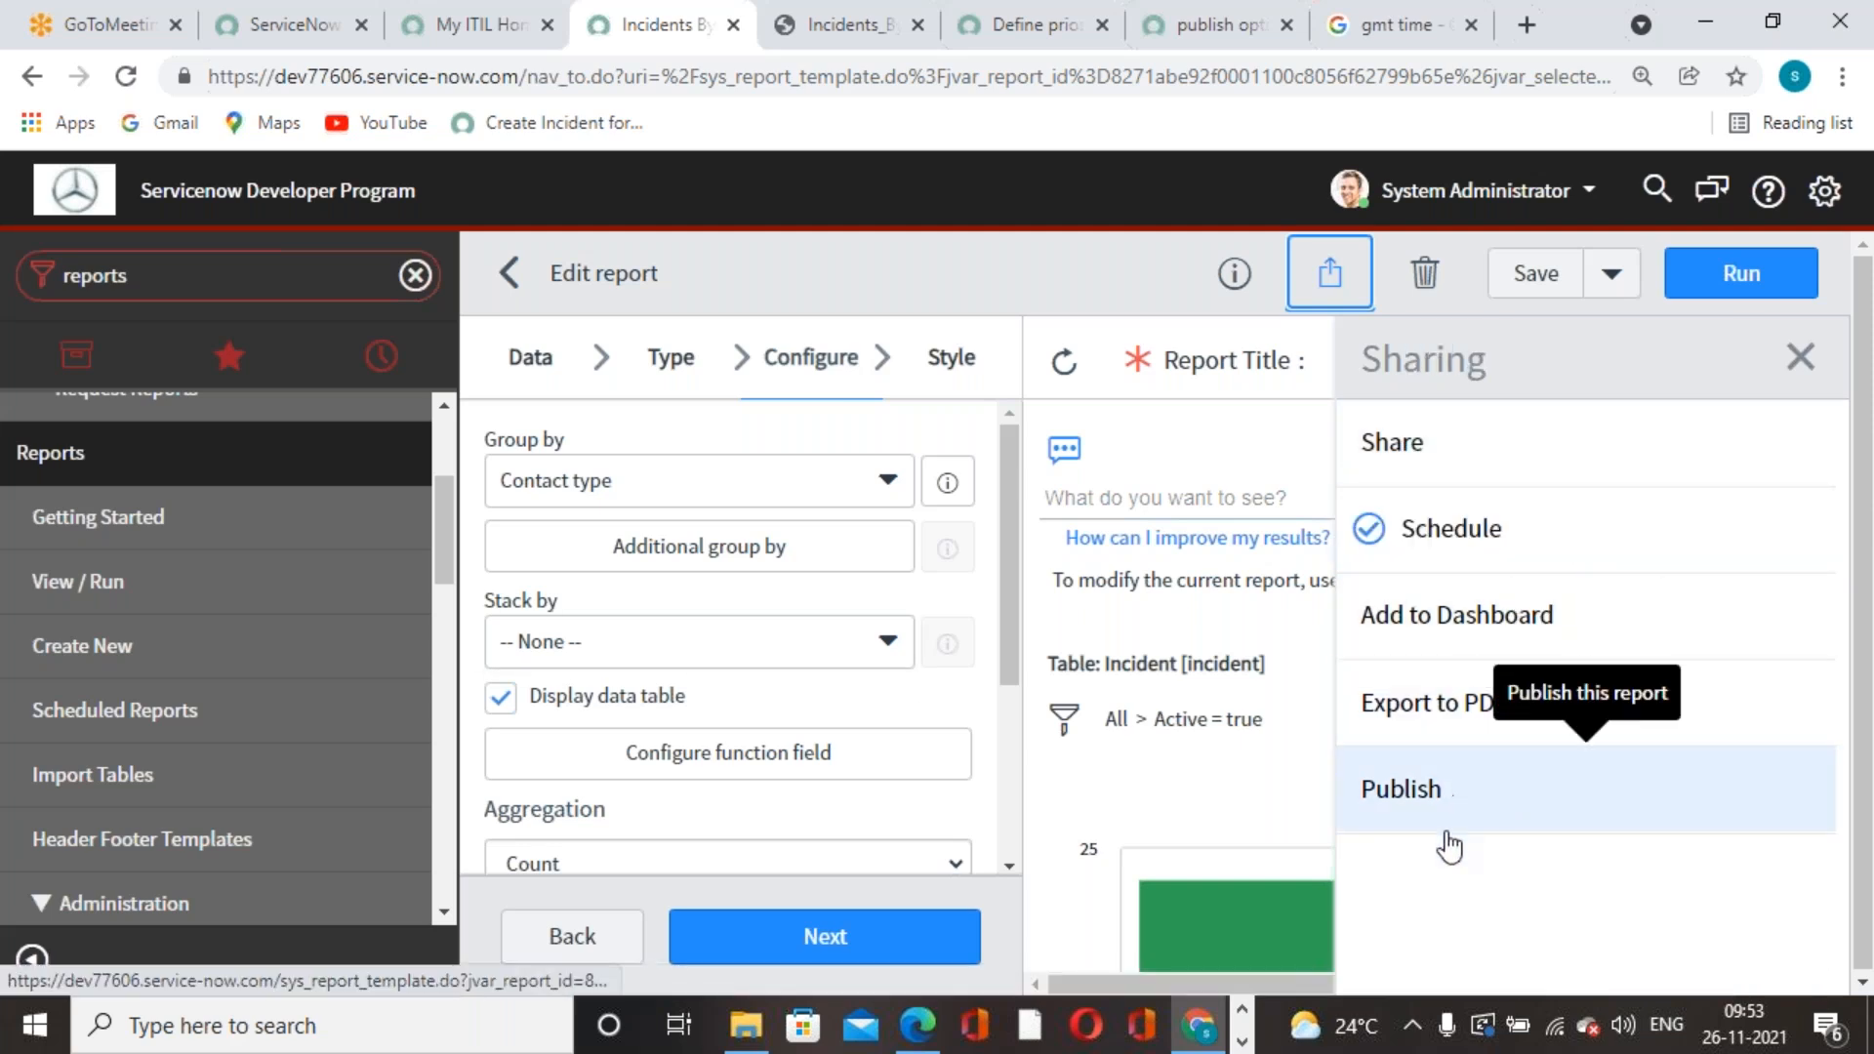
click(1801, 357)
click(1234, 278)
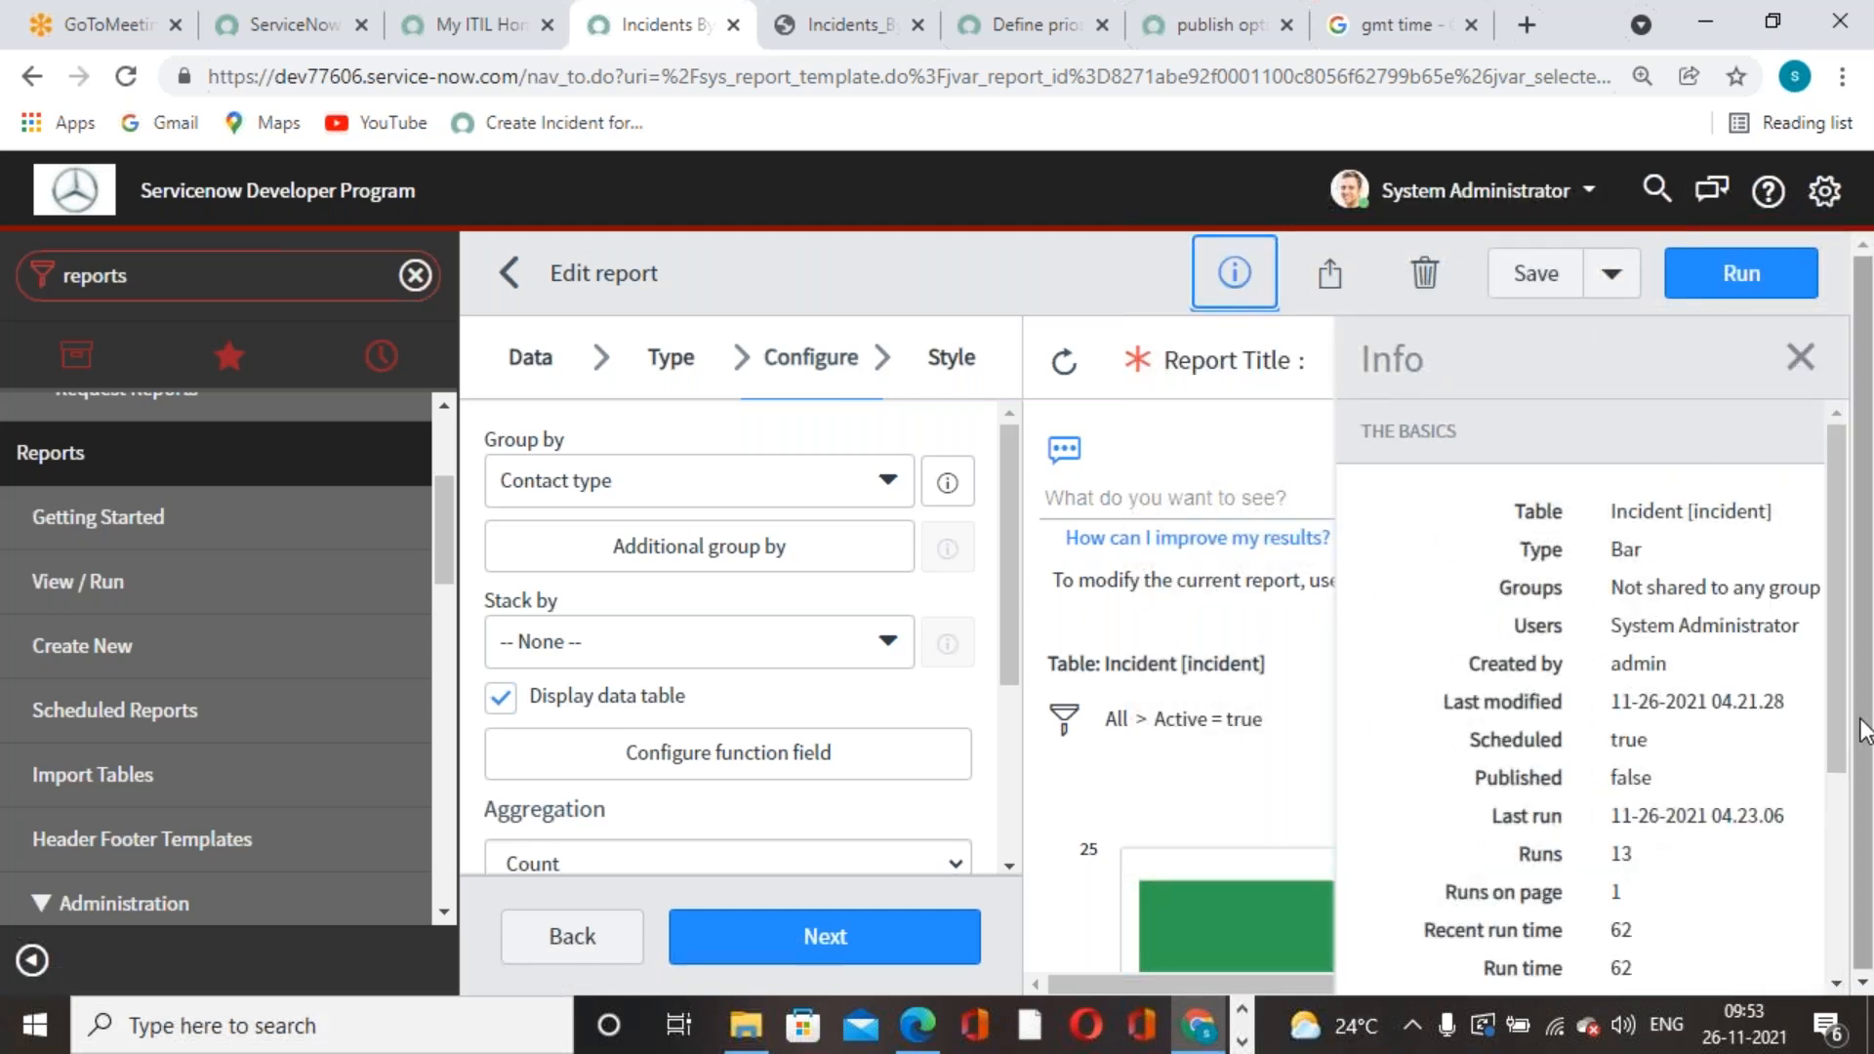
drag(1831, 488, 1811, 537)
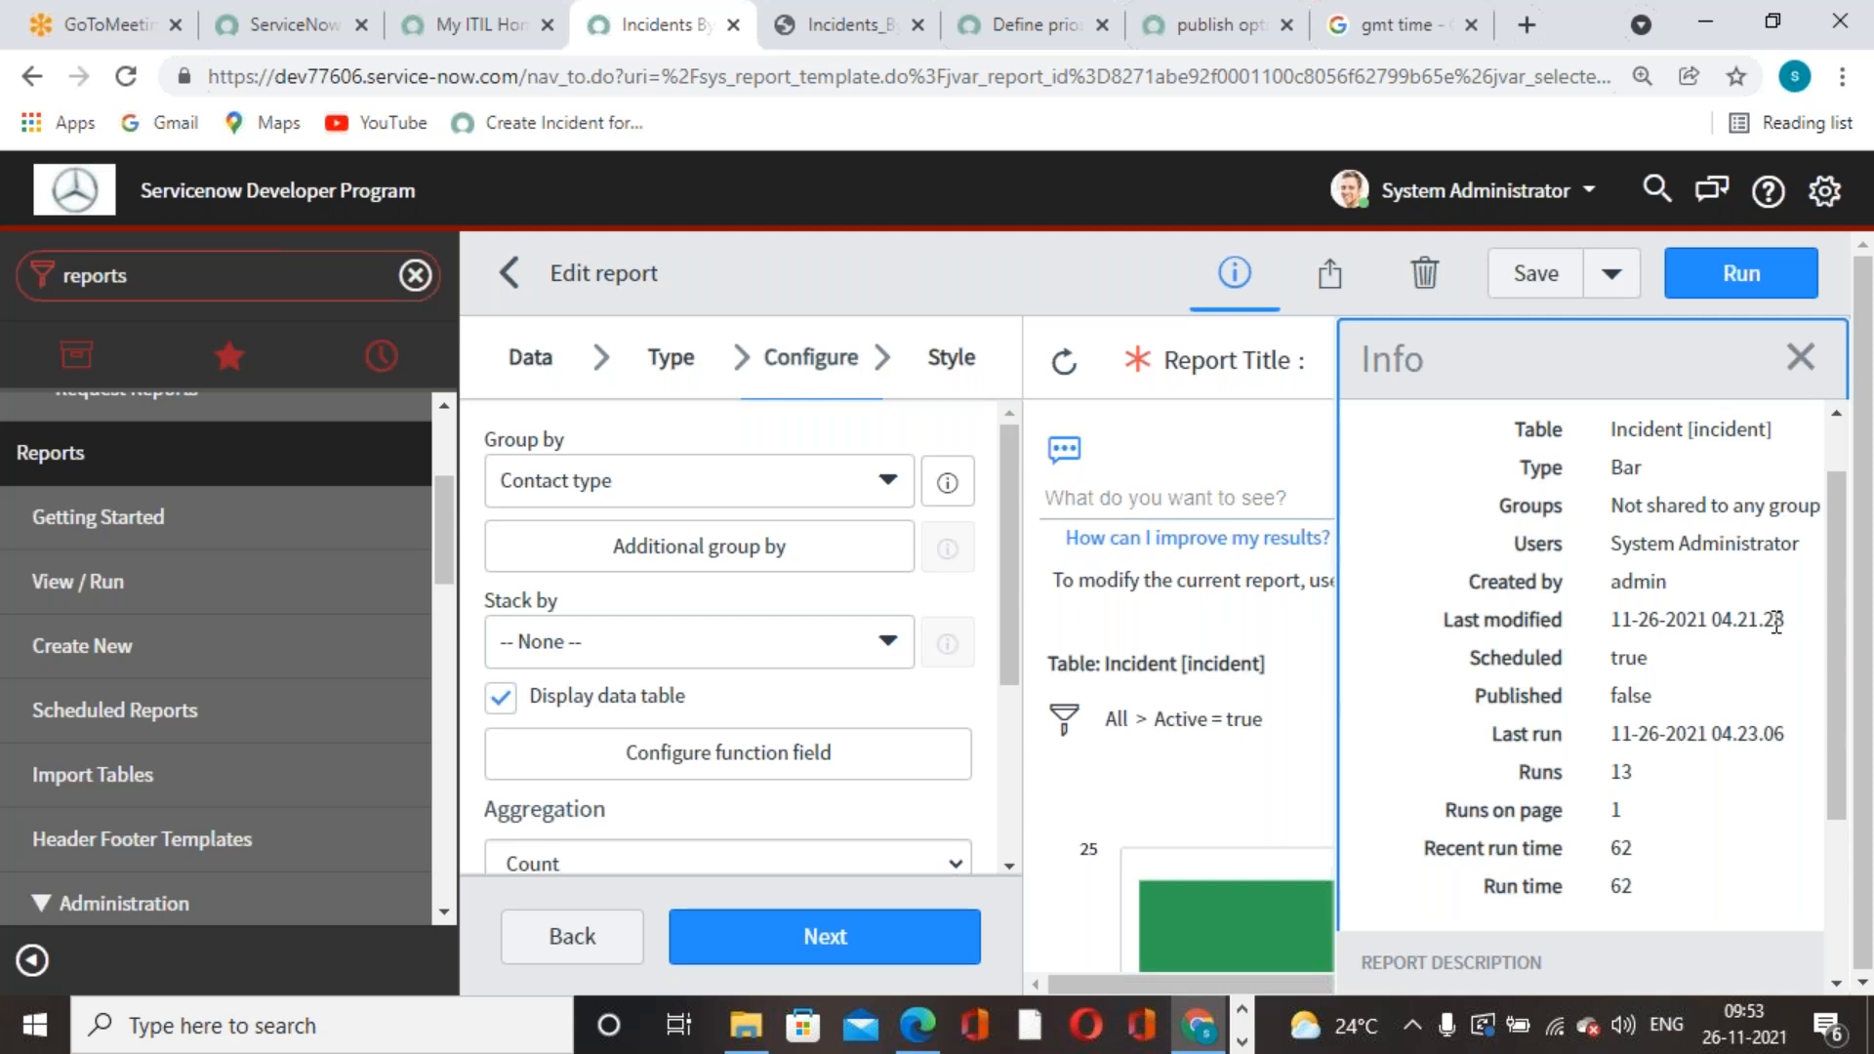
drag(1835, 574, 1807, 357)
click(1802, 358)
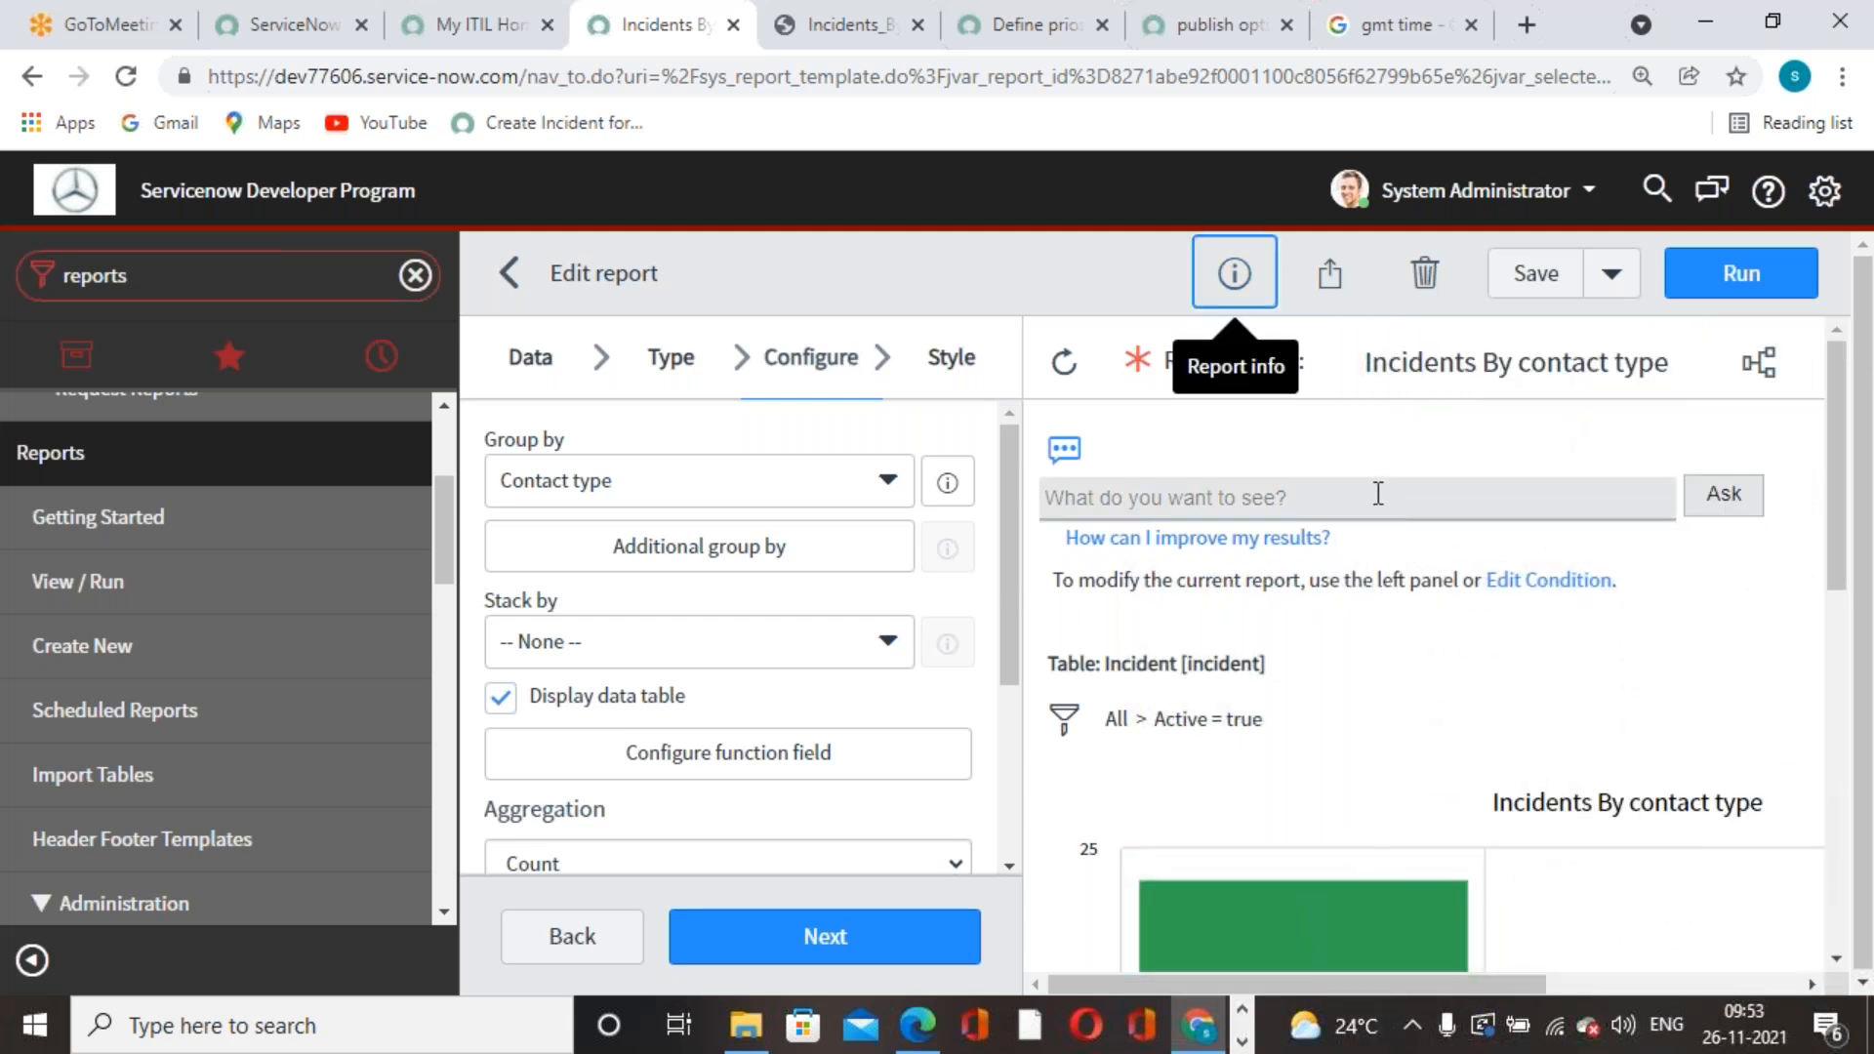
click(1141, 281)
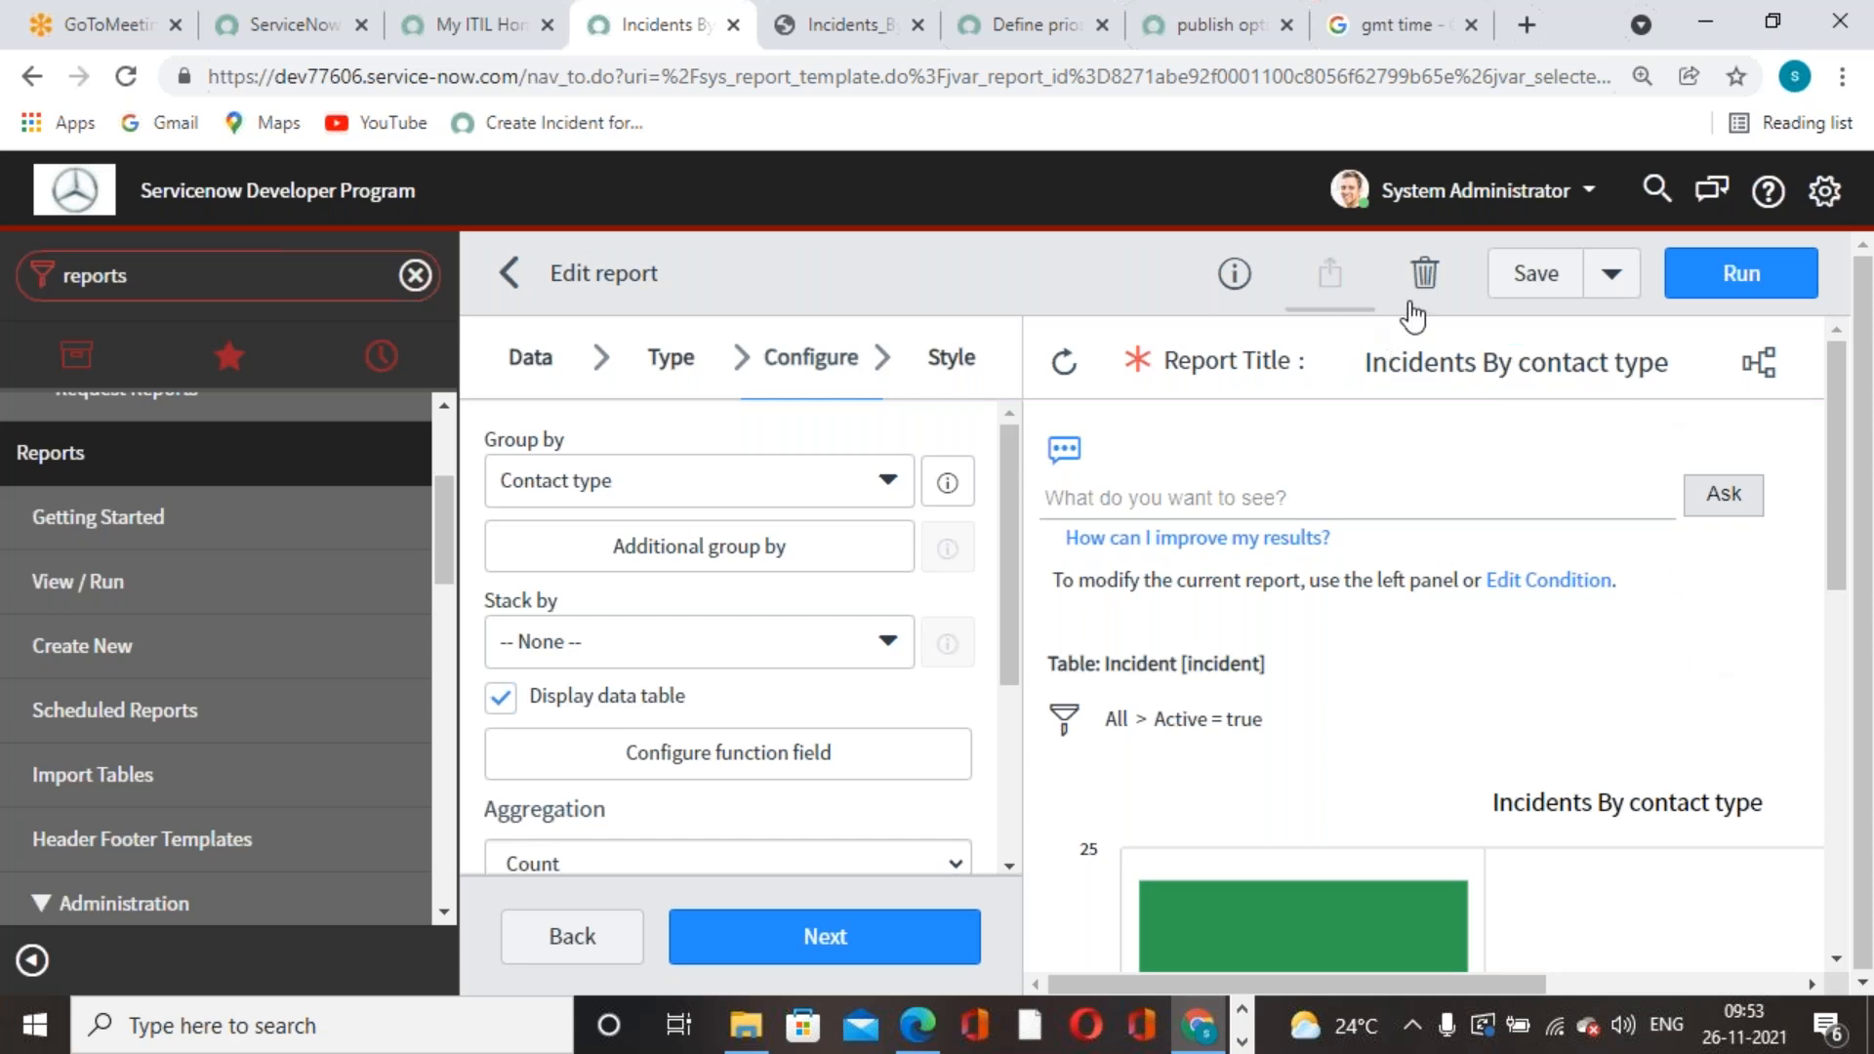
- Save the Incidents By contact type report, move to its Style step, then save and rerun it
click(1620, 288)
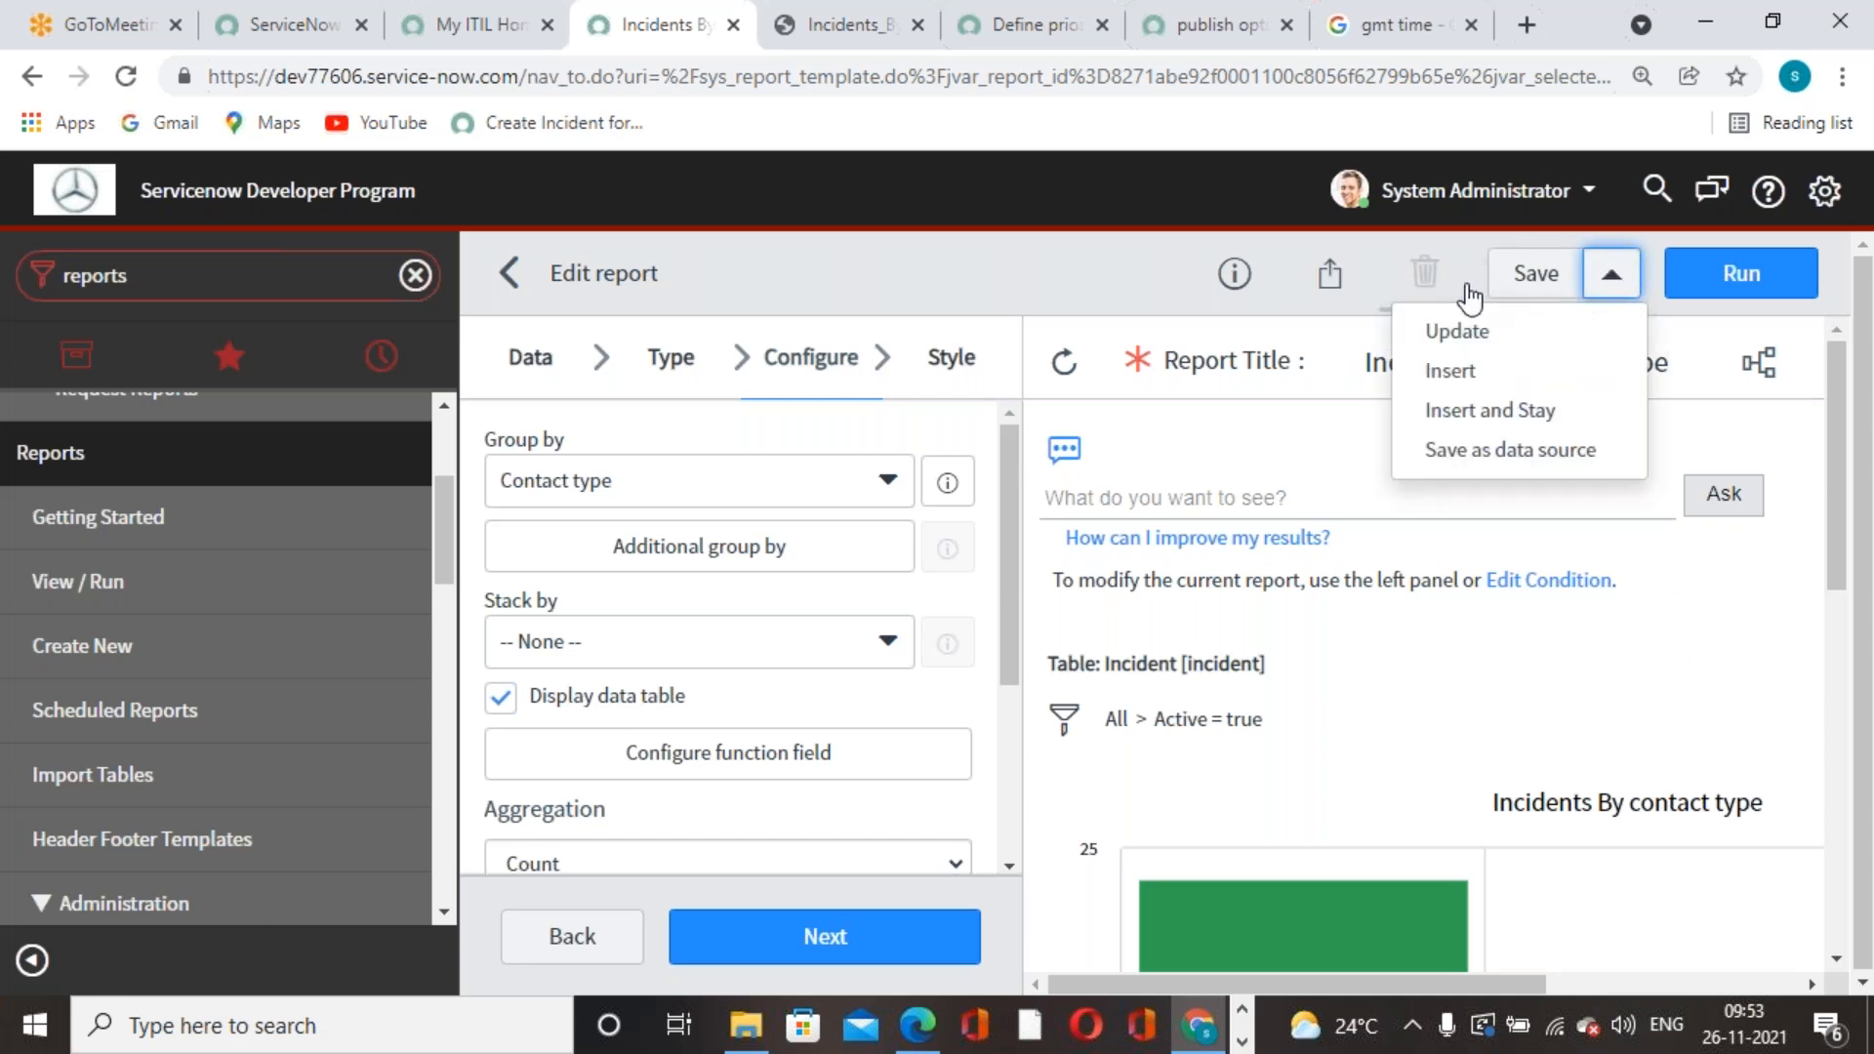
click(1153, 293)
click(1535, 275)
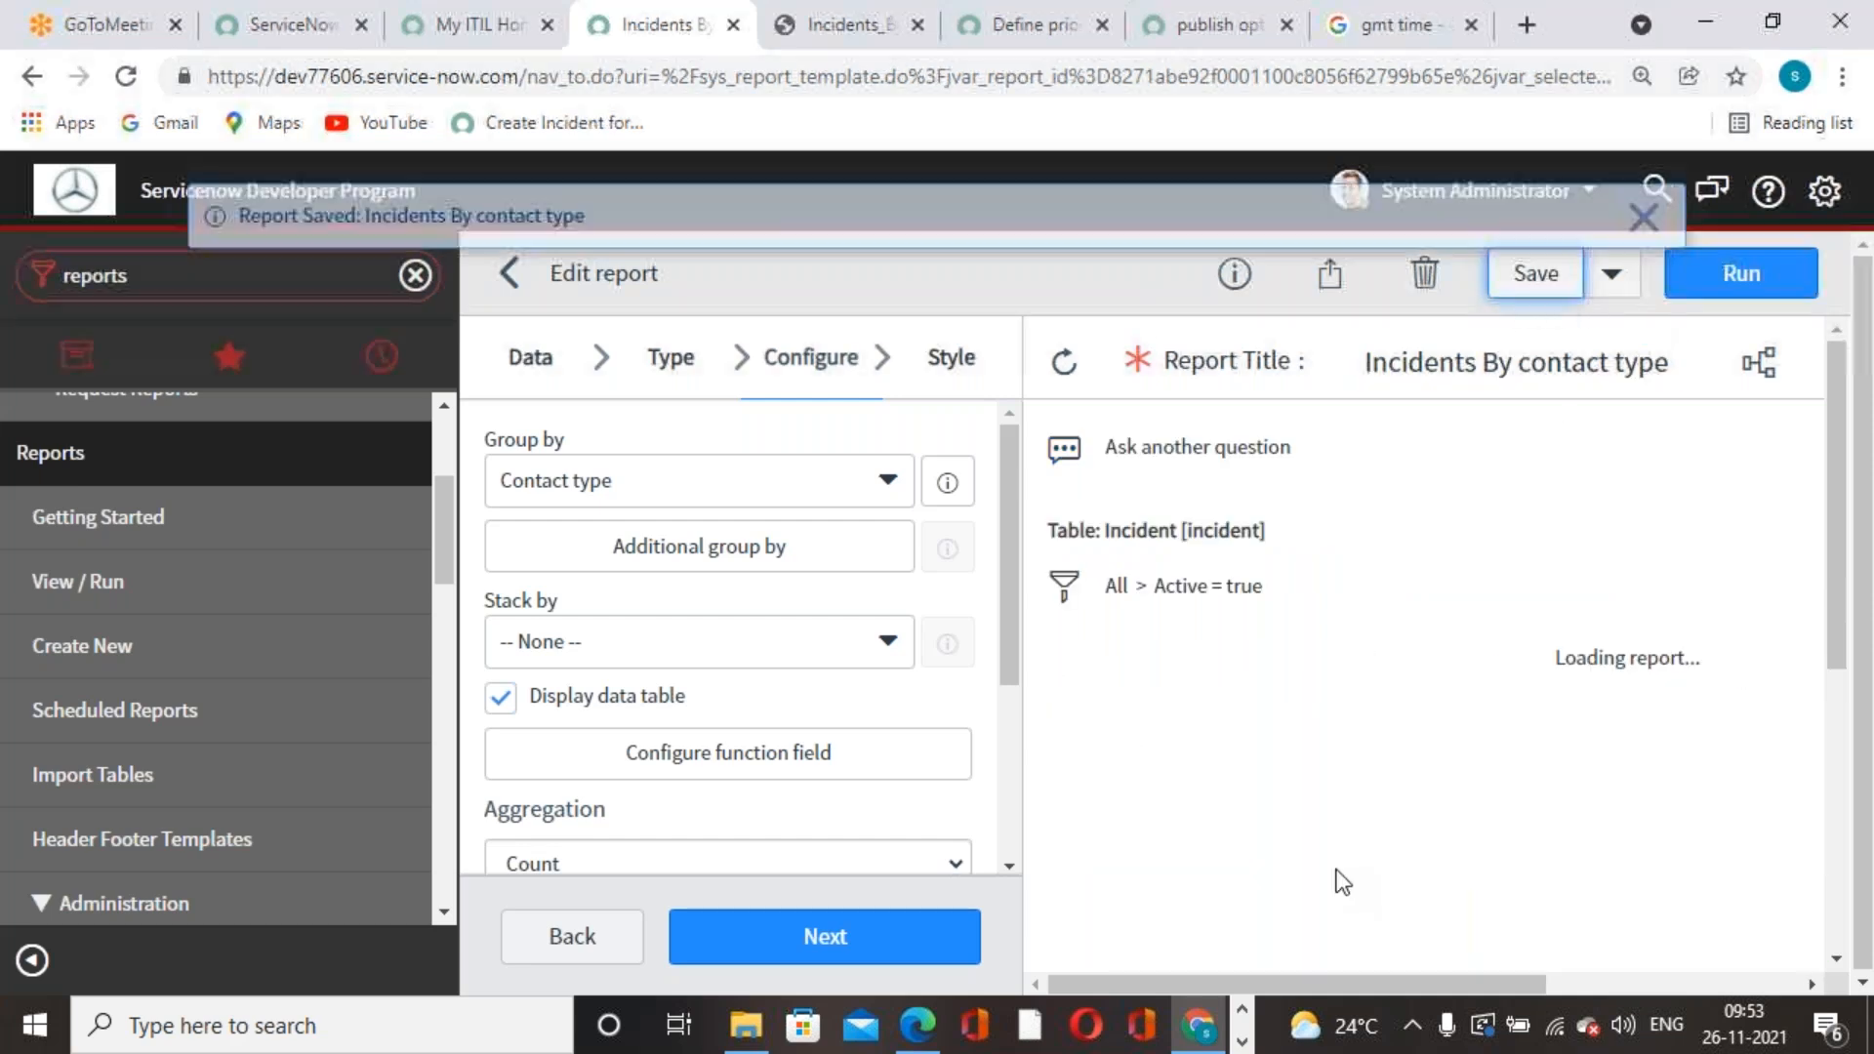
click(1665, 211)
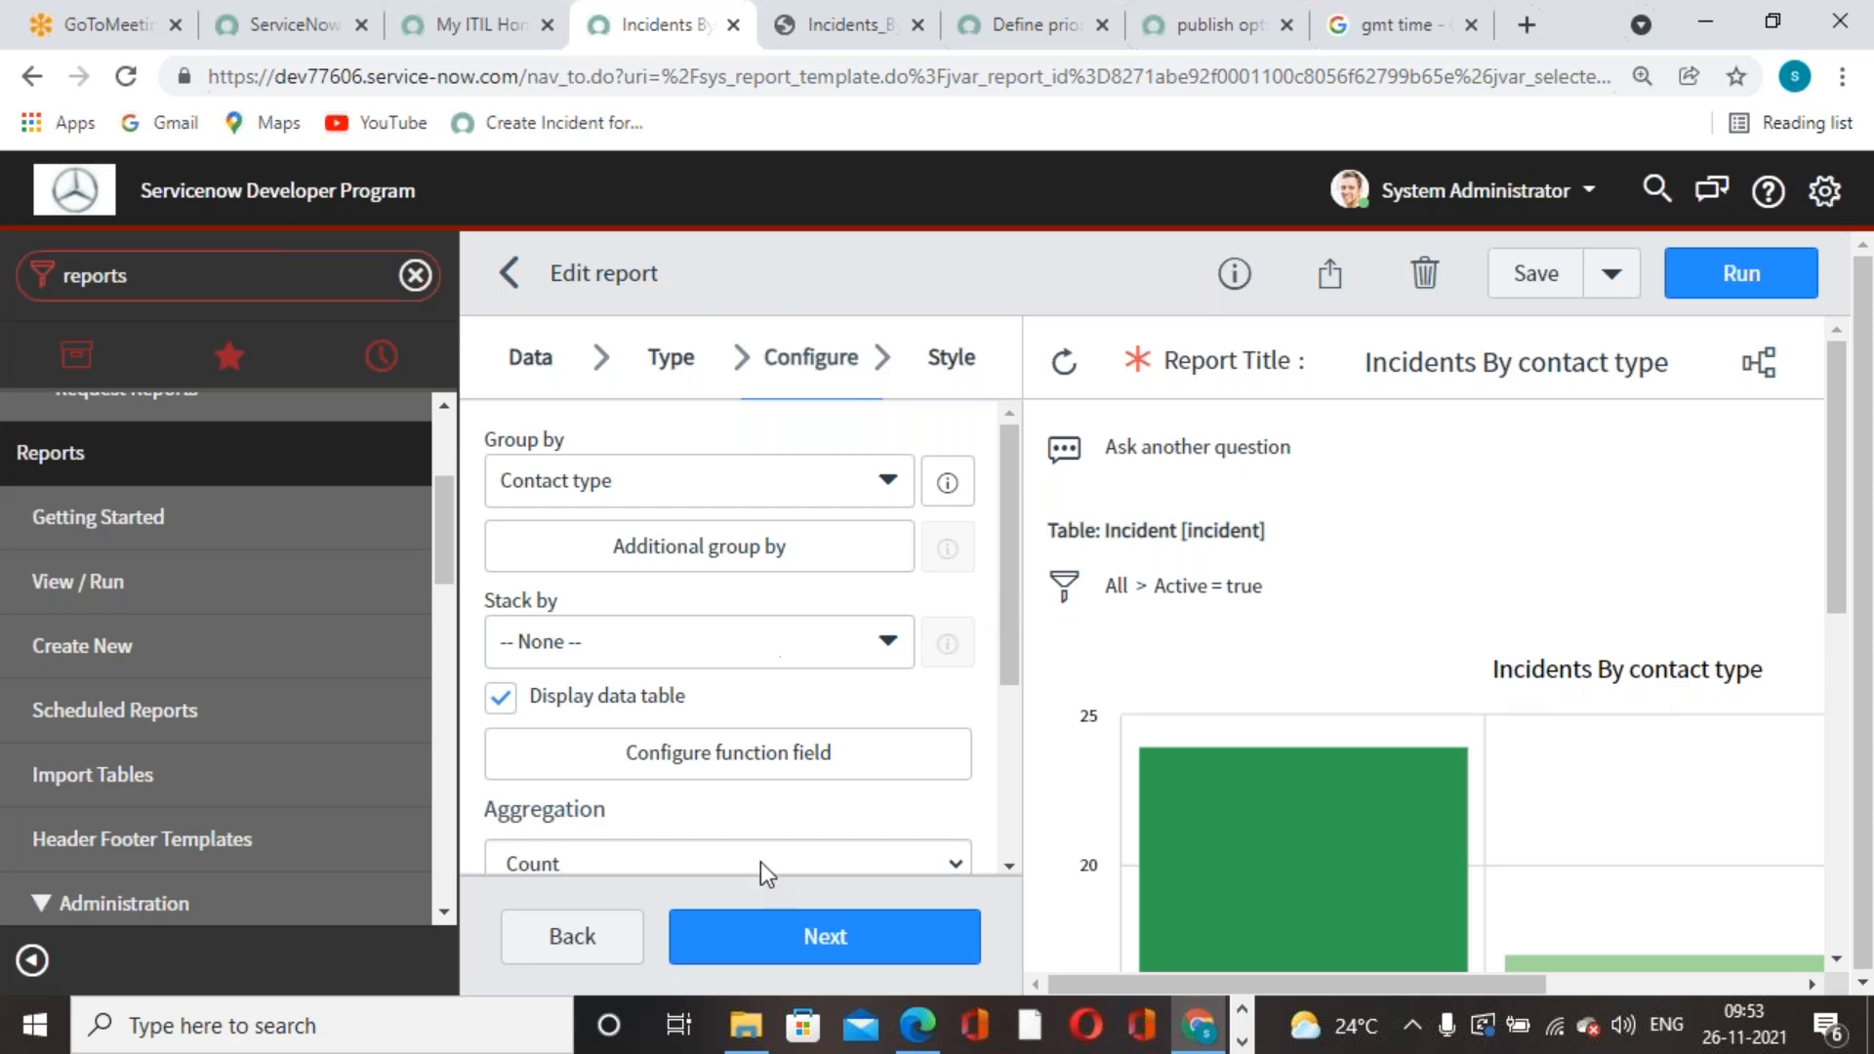
click(952, 359)
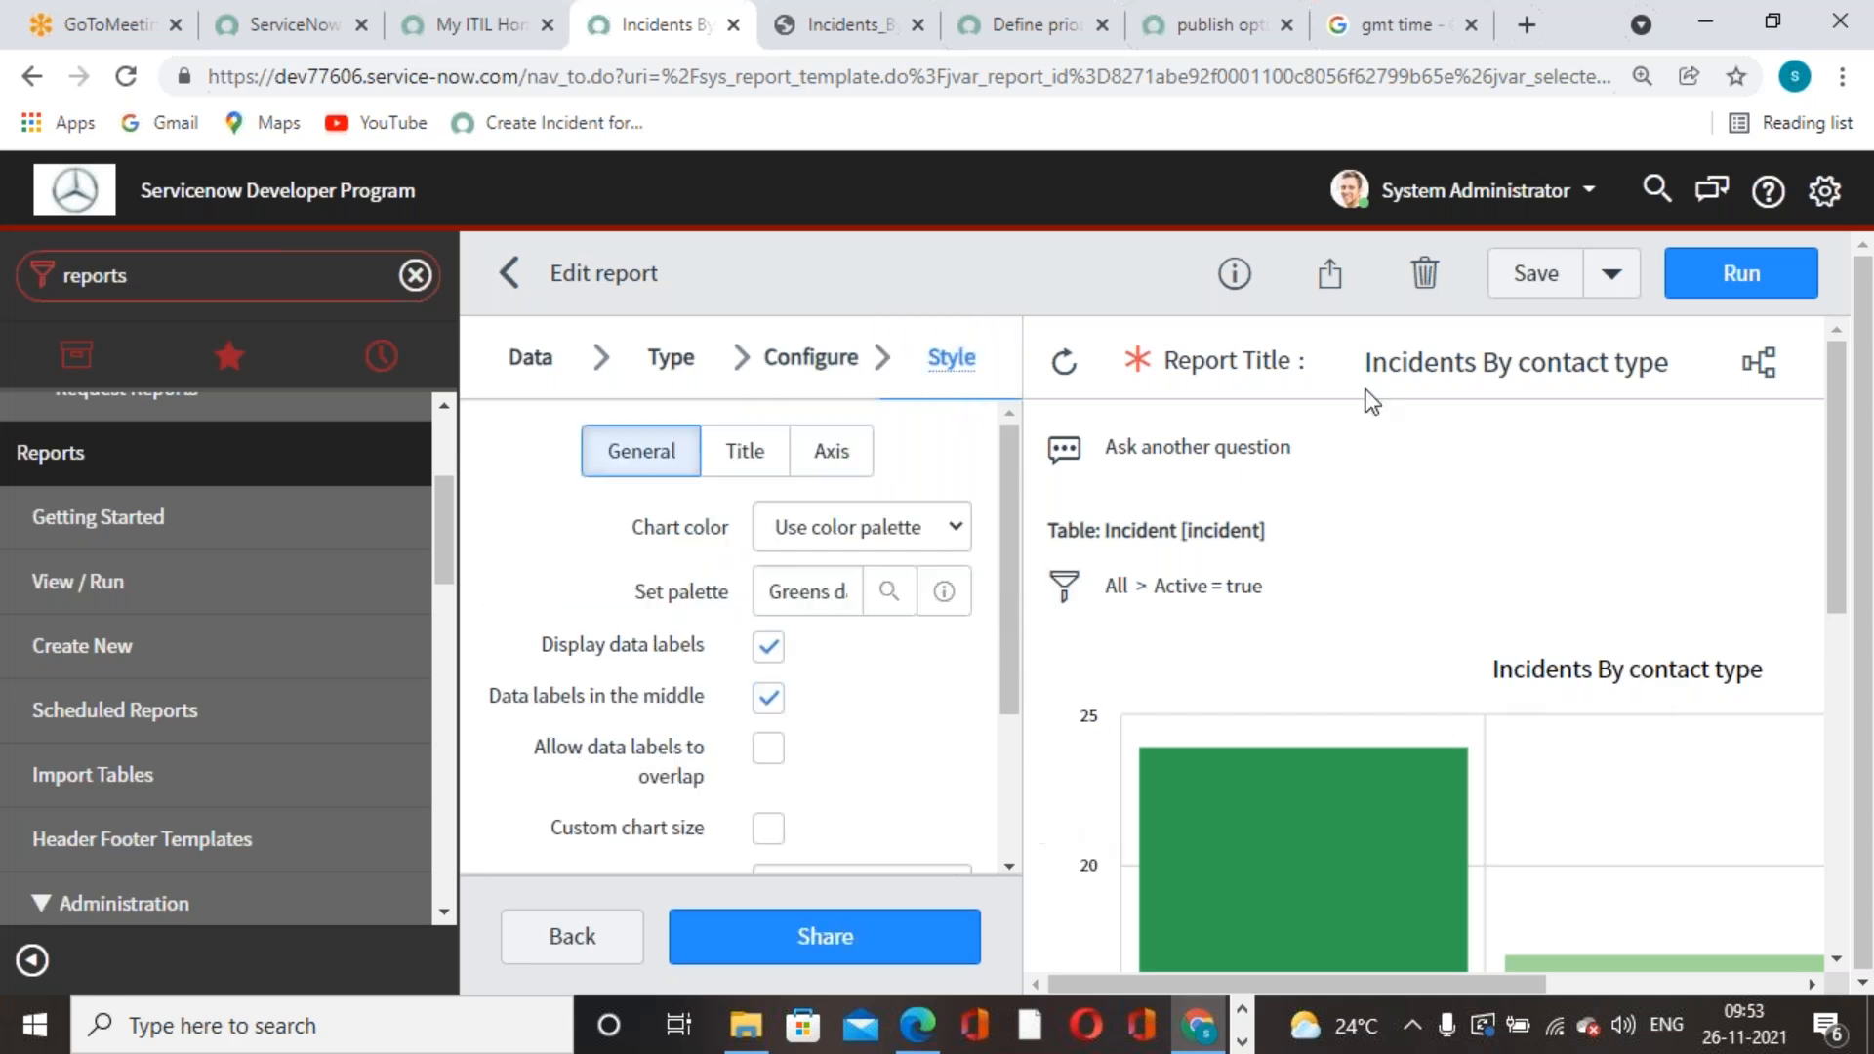
click(1534, 273)
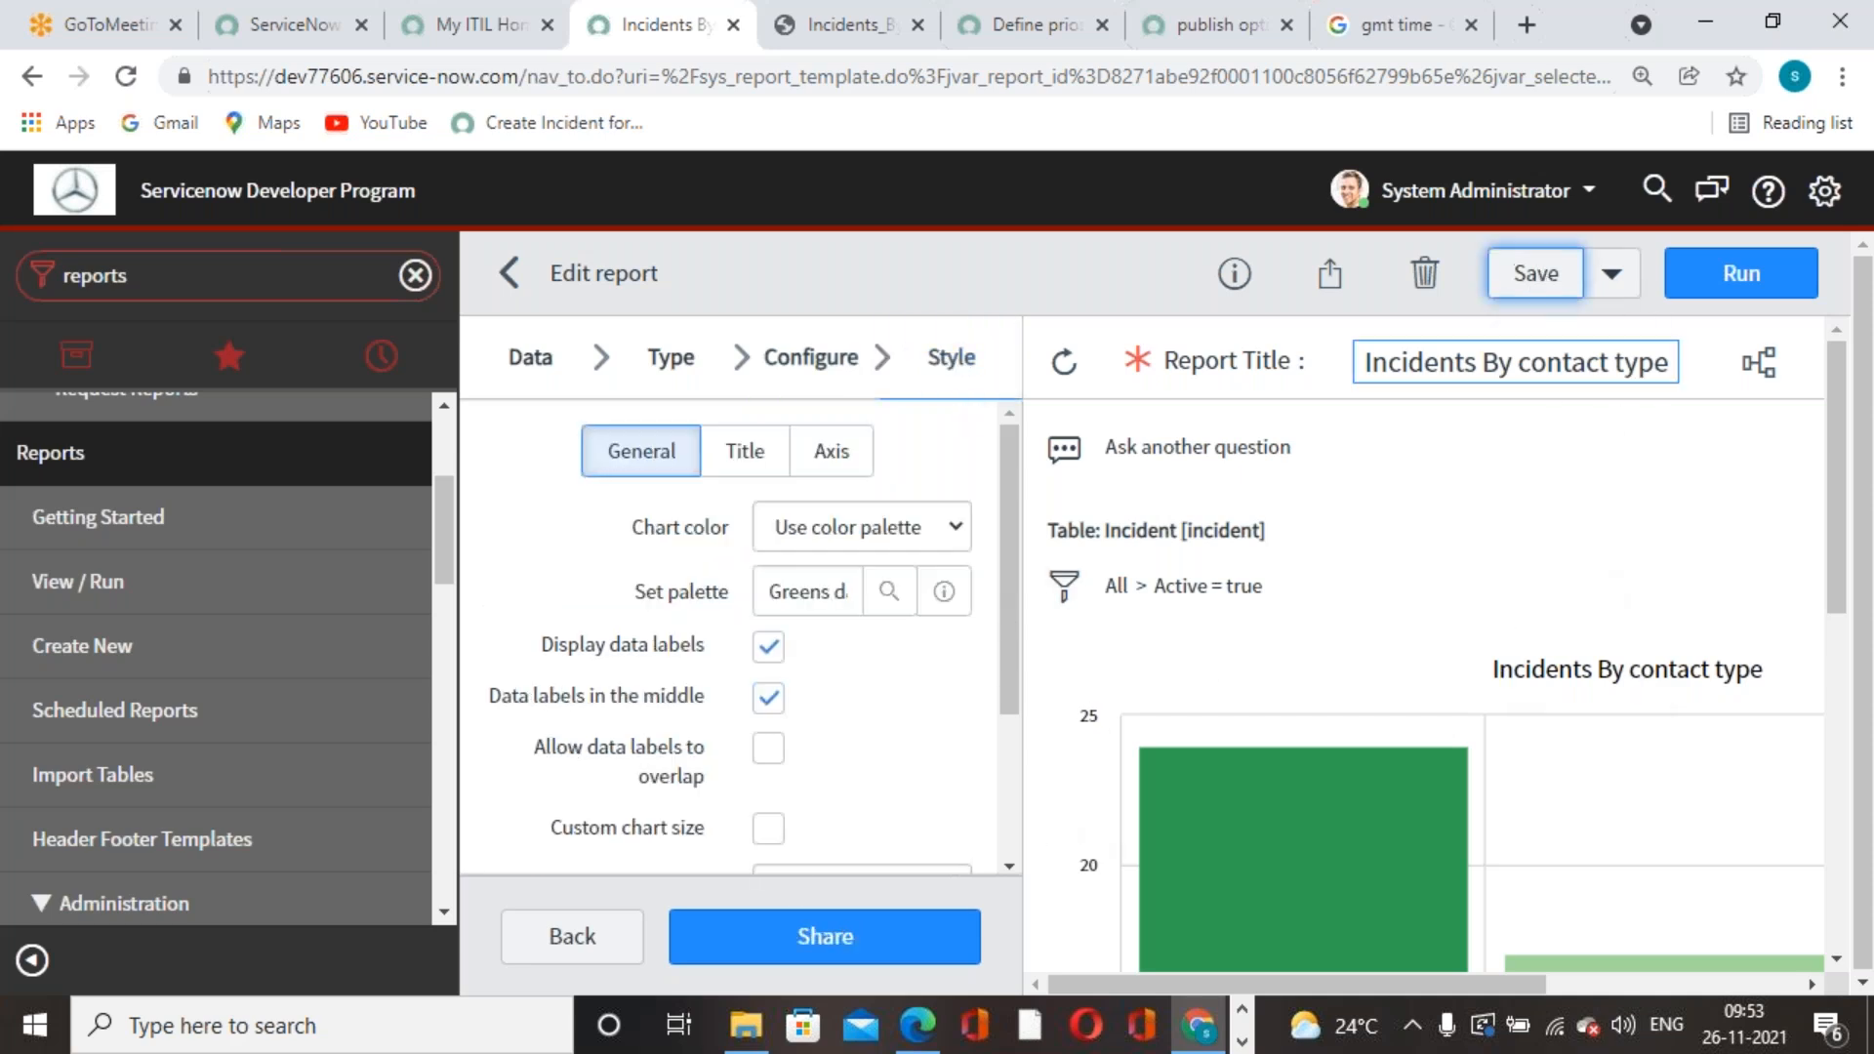
click(1805, 298)
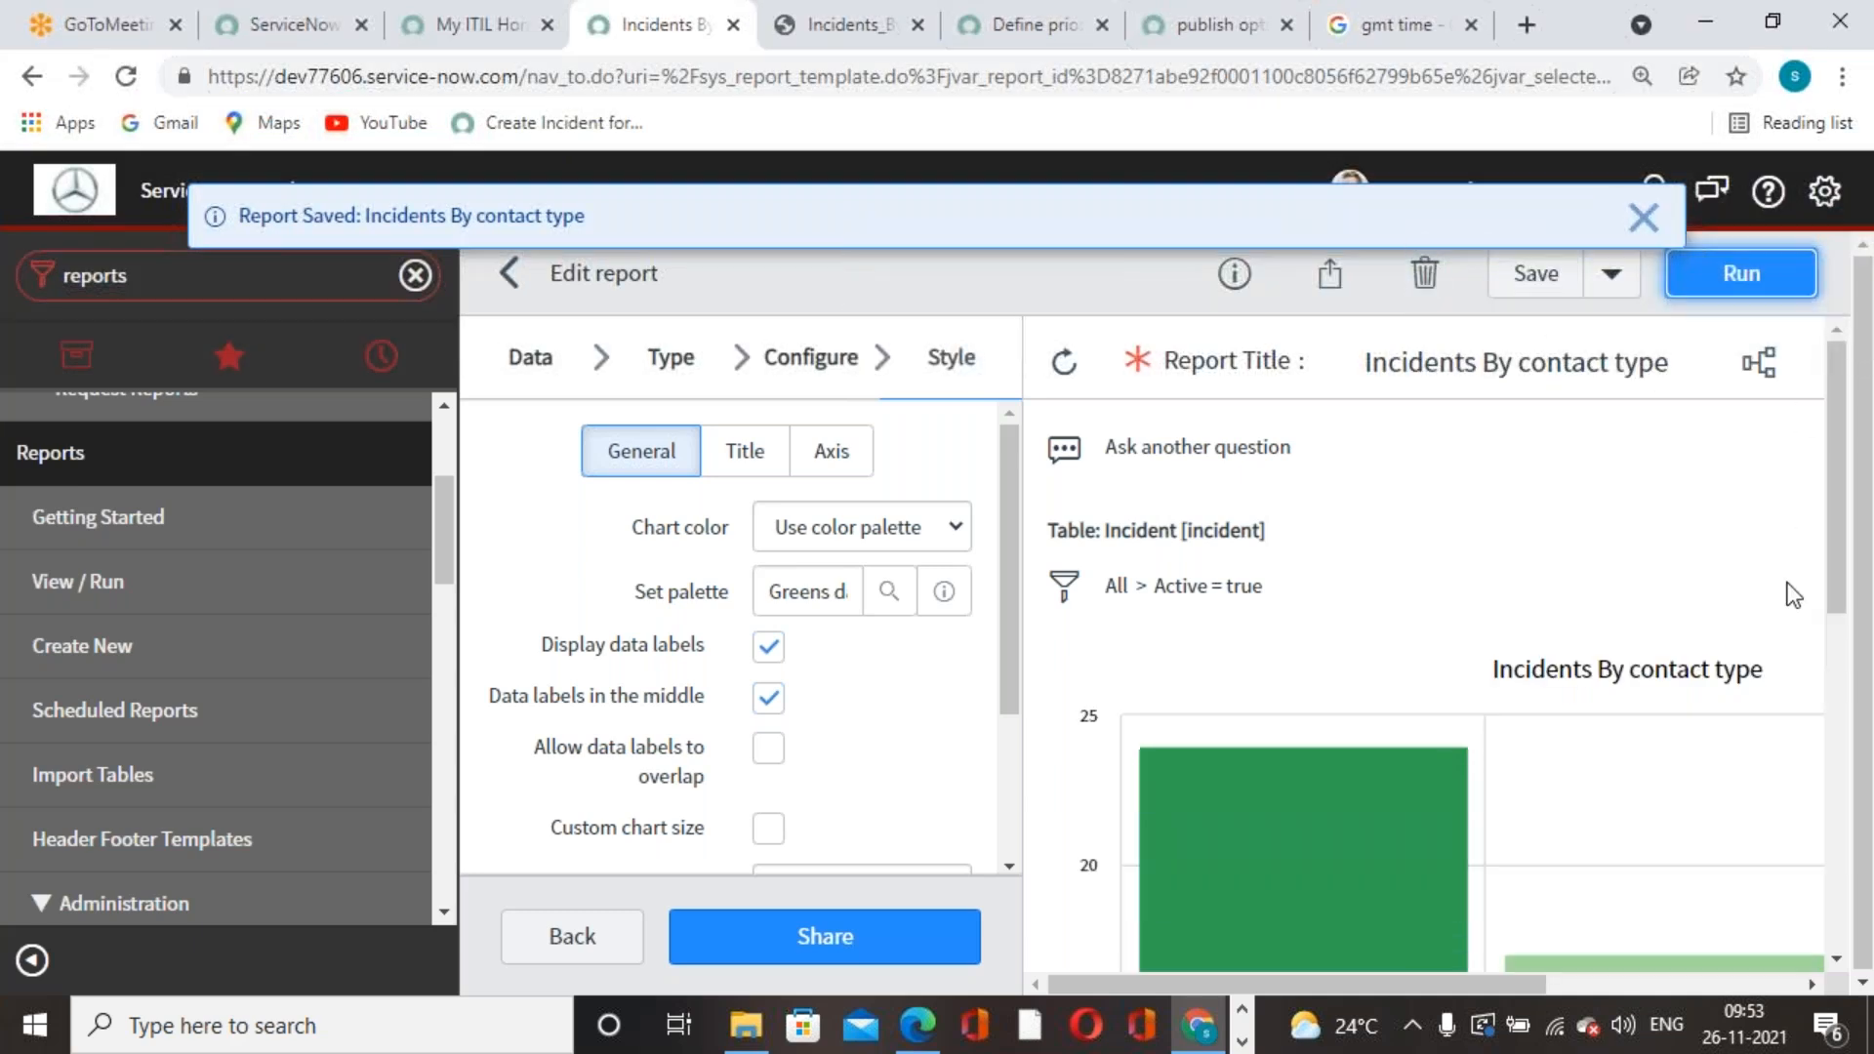
click(1643, 217)
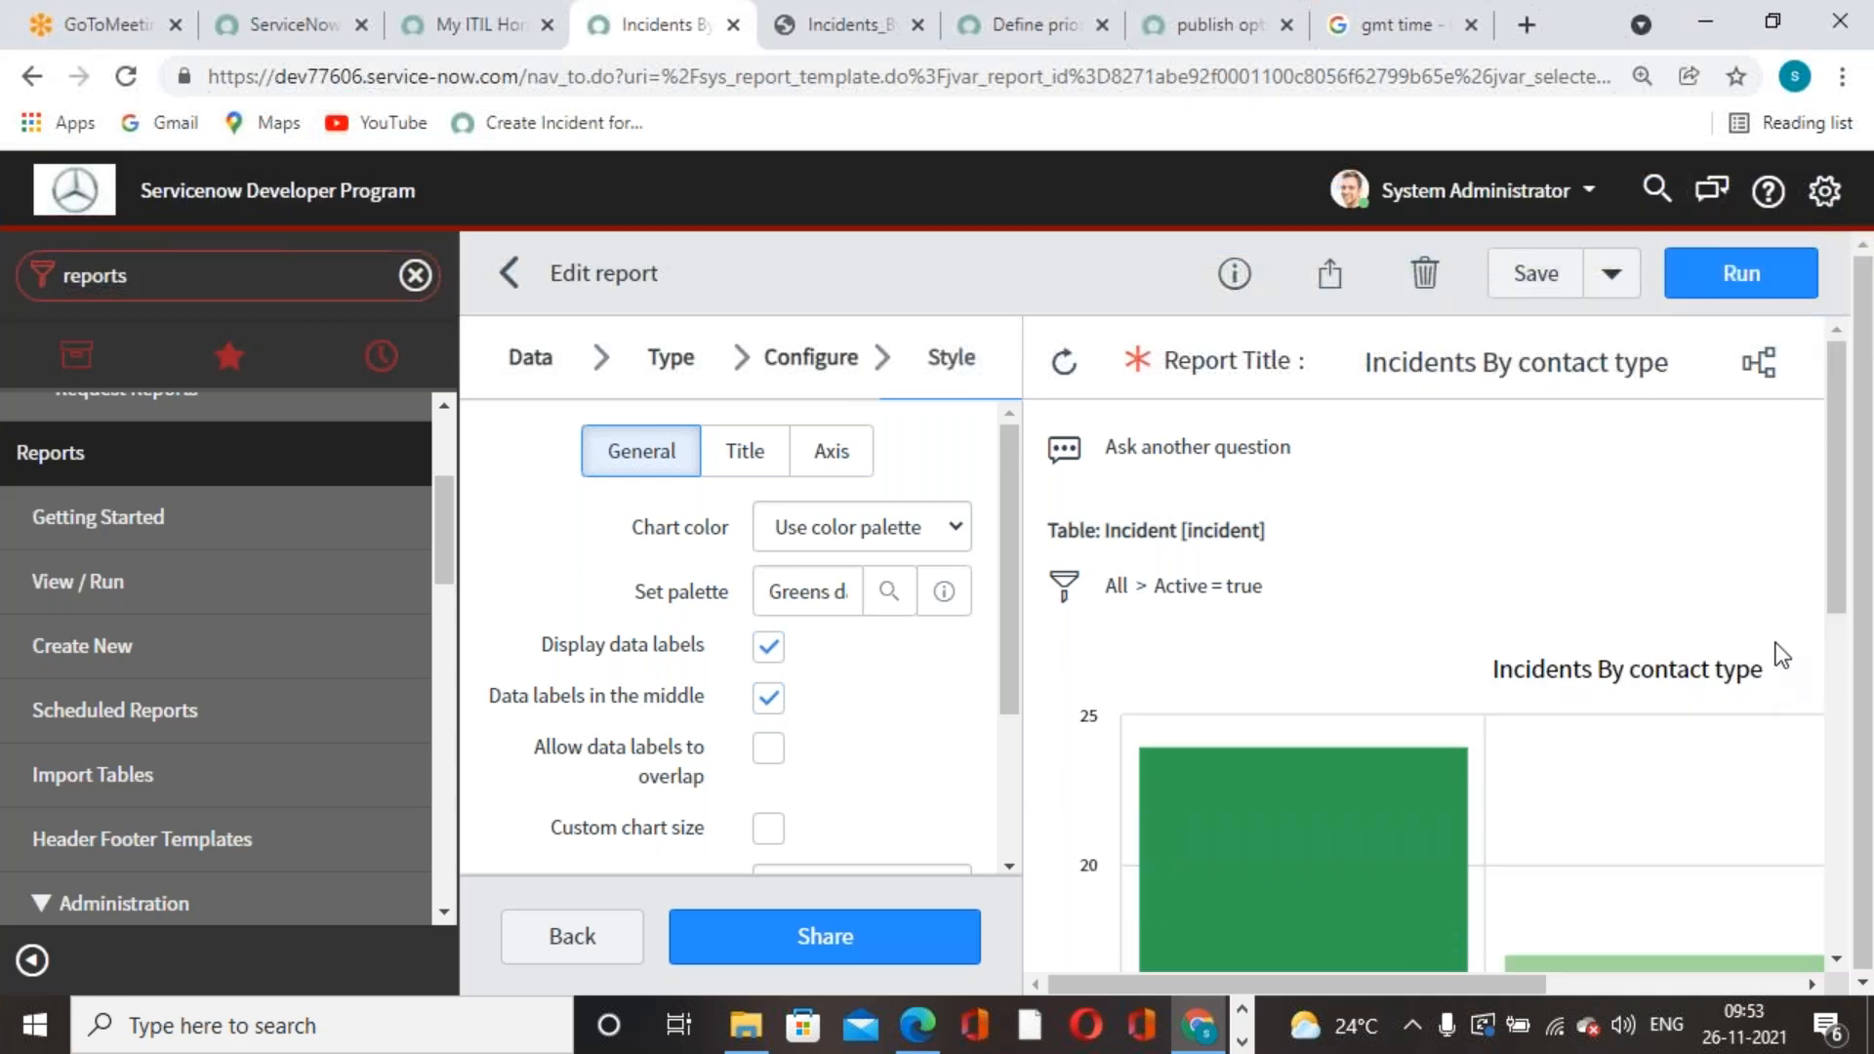
- Bring up the Sharing panel from the Edit report toolbar
right_click(1120, 254)
key(Escape)
scroll(1553, 705, down, 5)
scroll(1554, 705, up, 5)
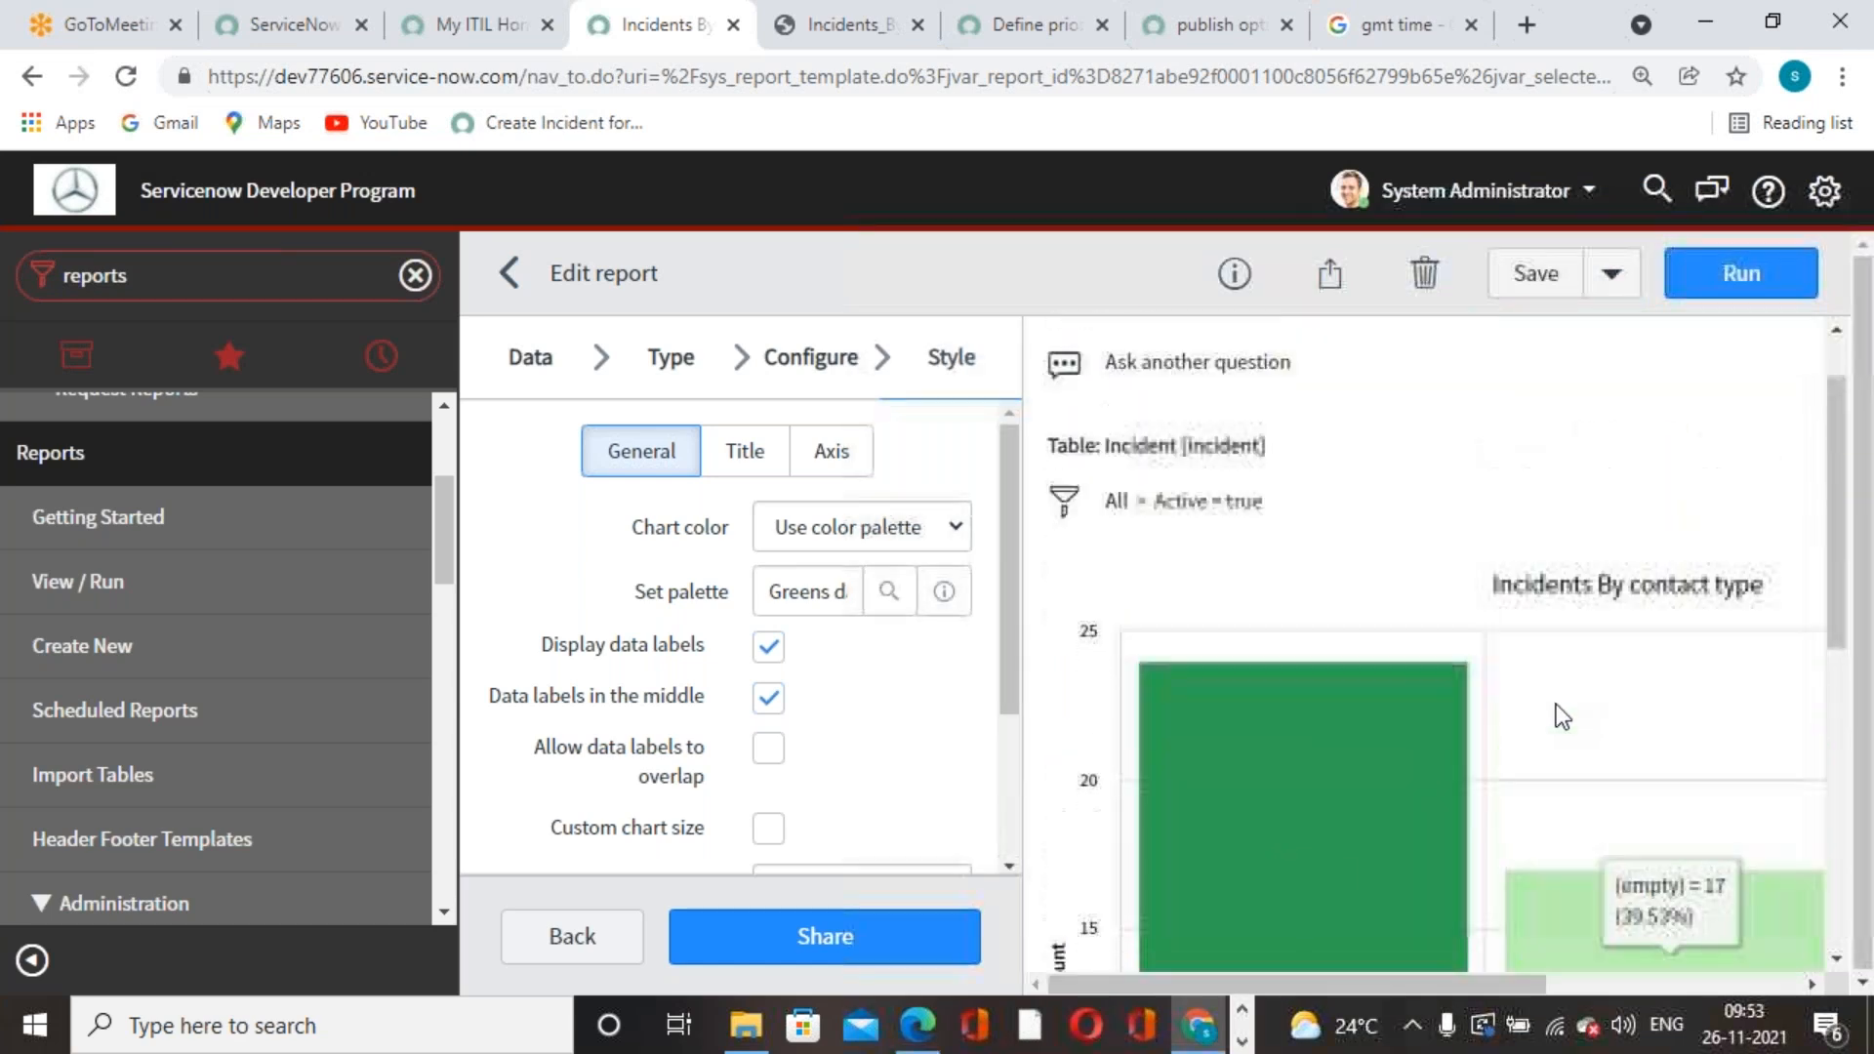
click(1329, 273)
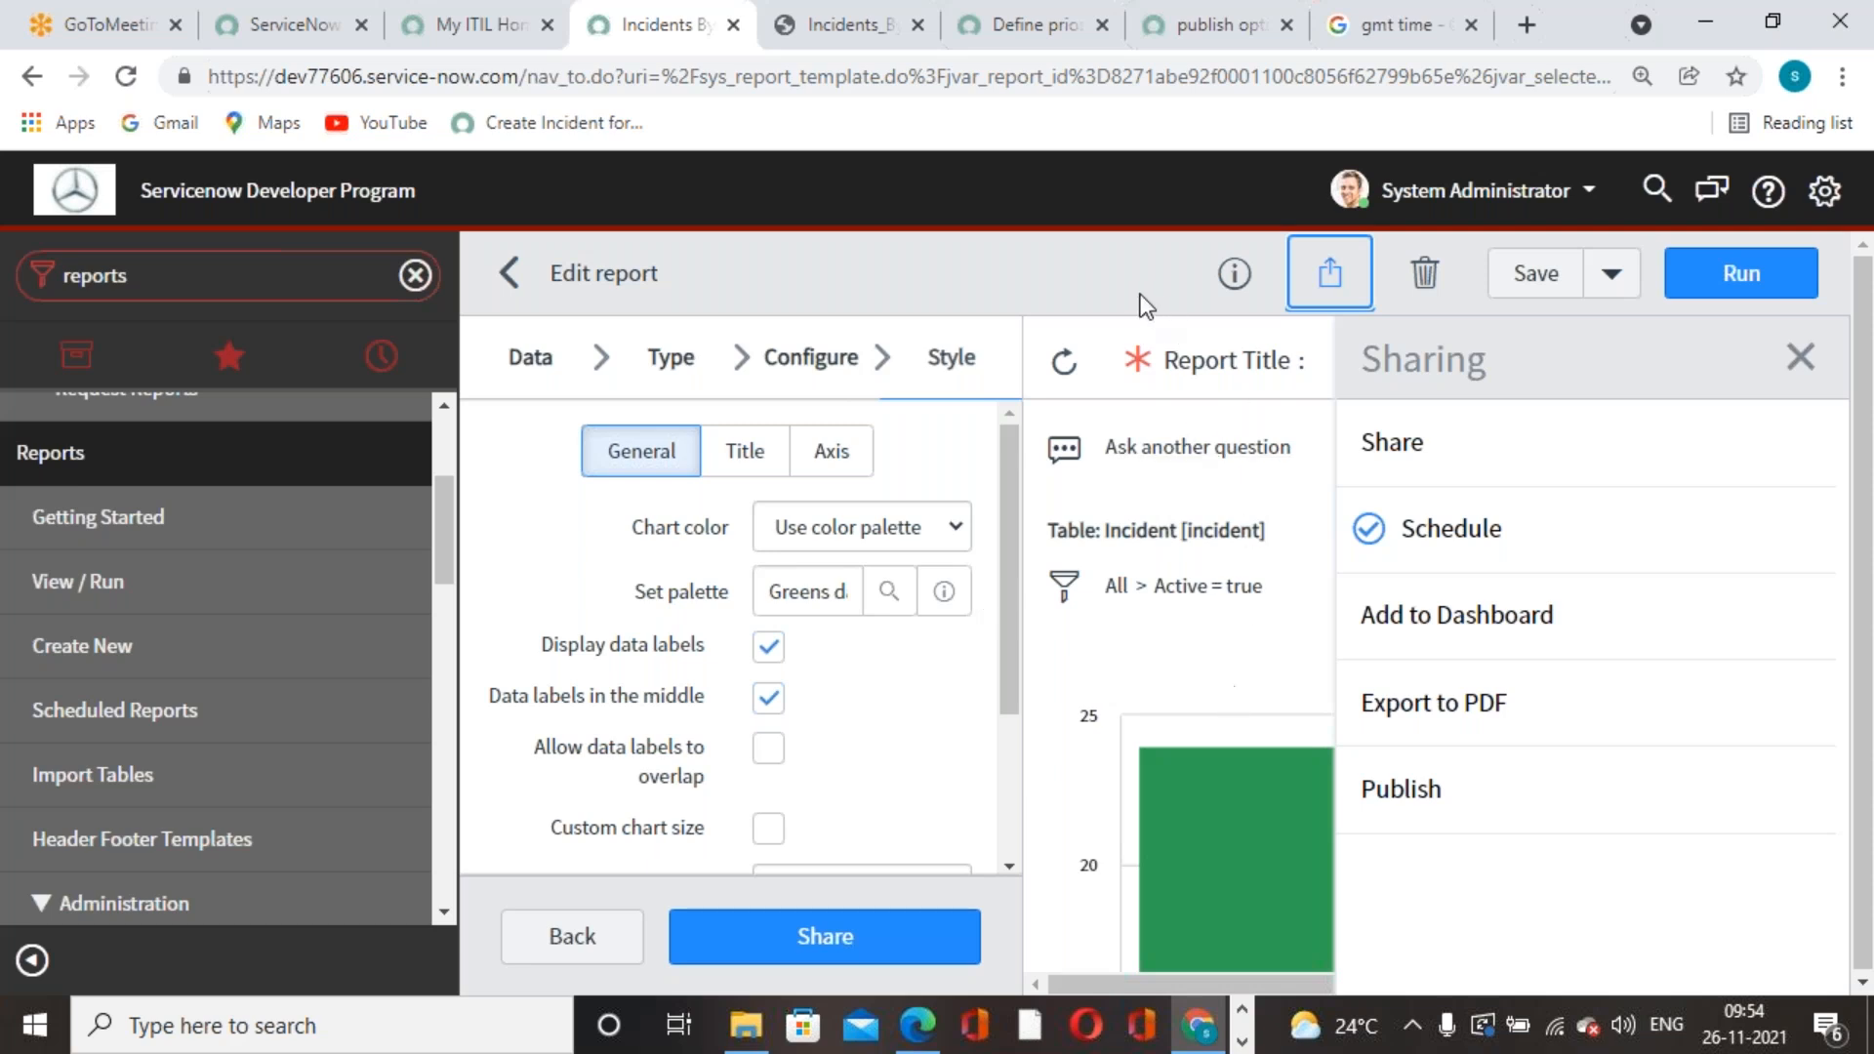
- Publish the report and load its copied share link in a new browser tab
click(1395, 796)
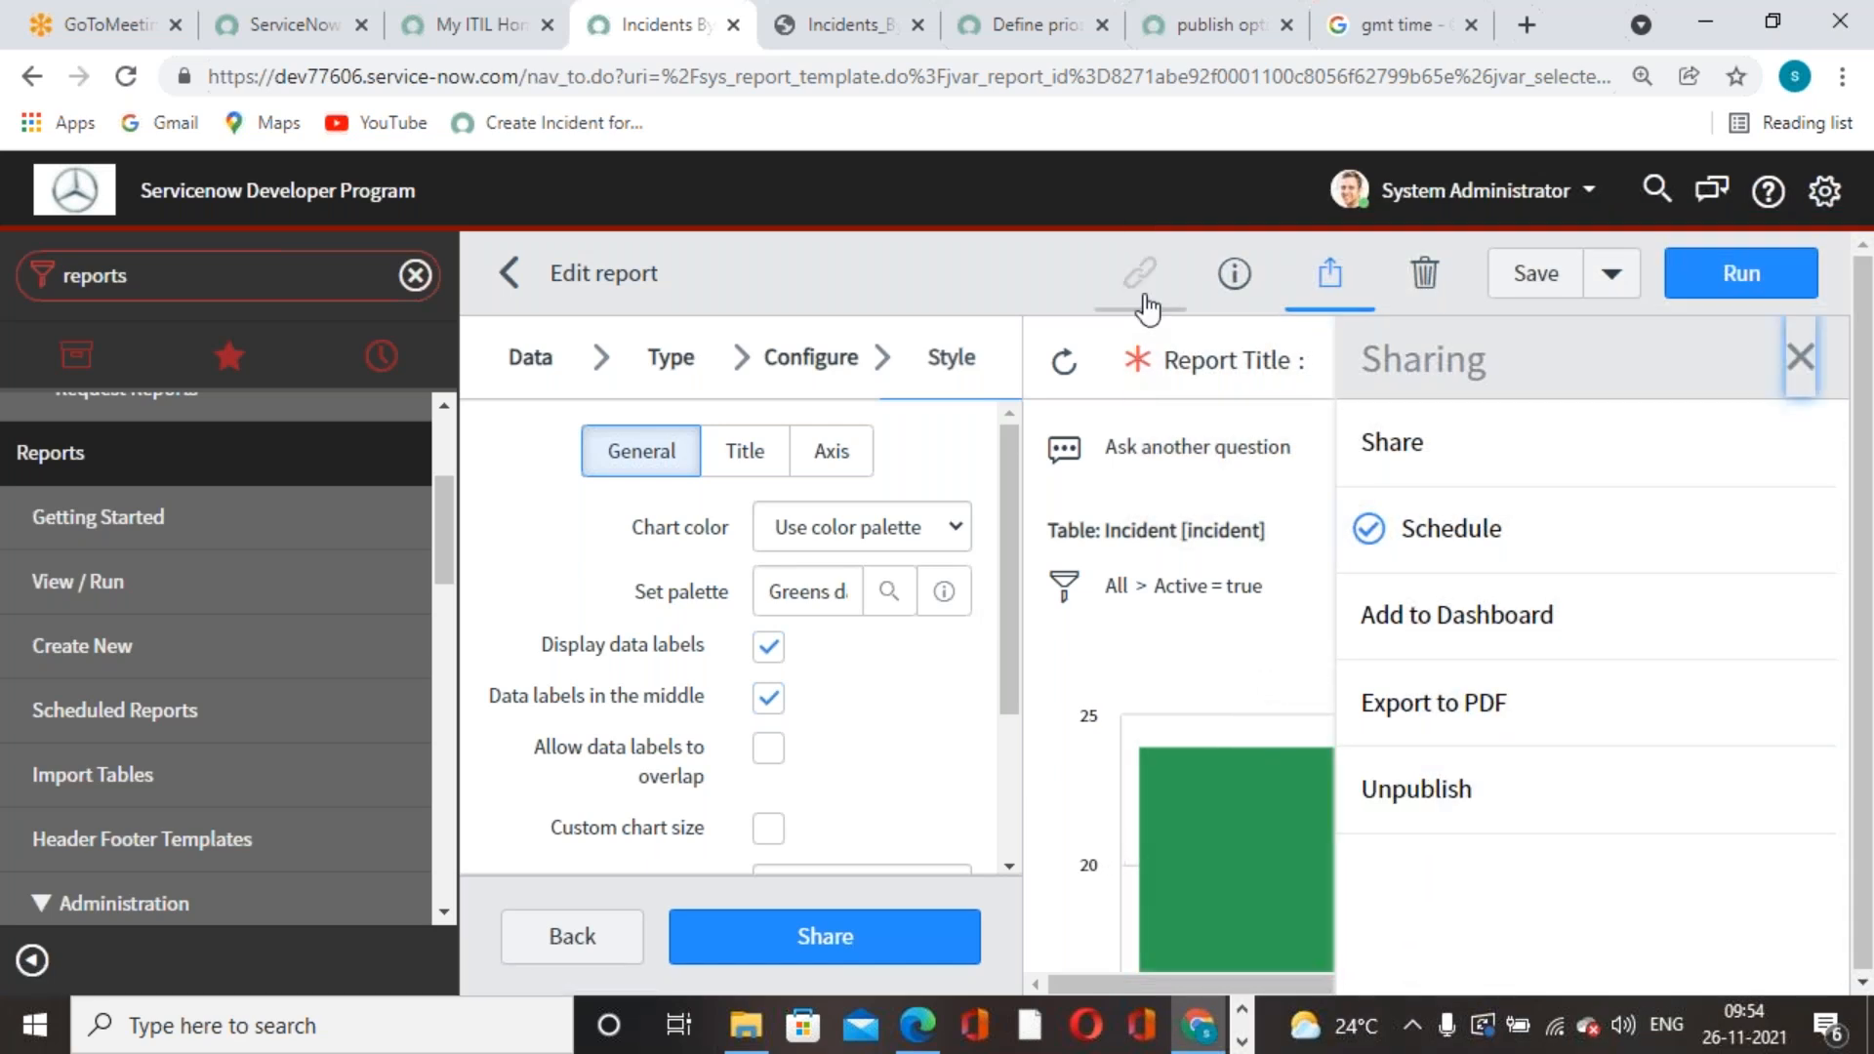
click(1143, 300)
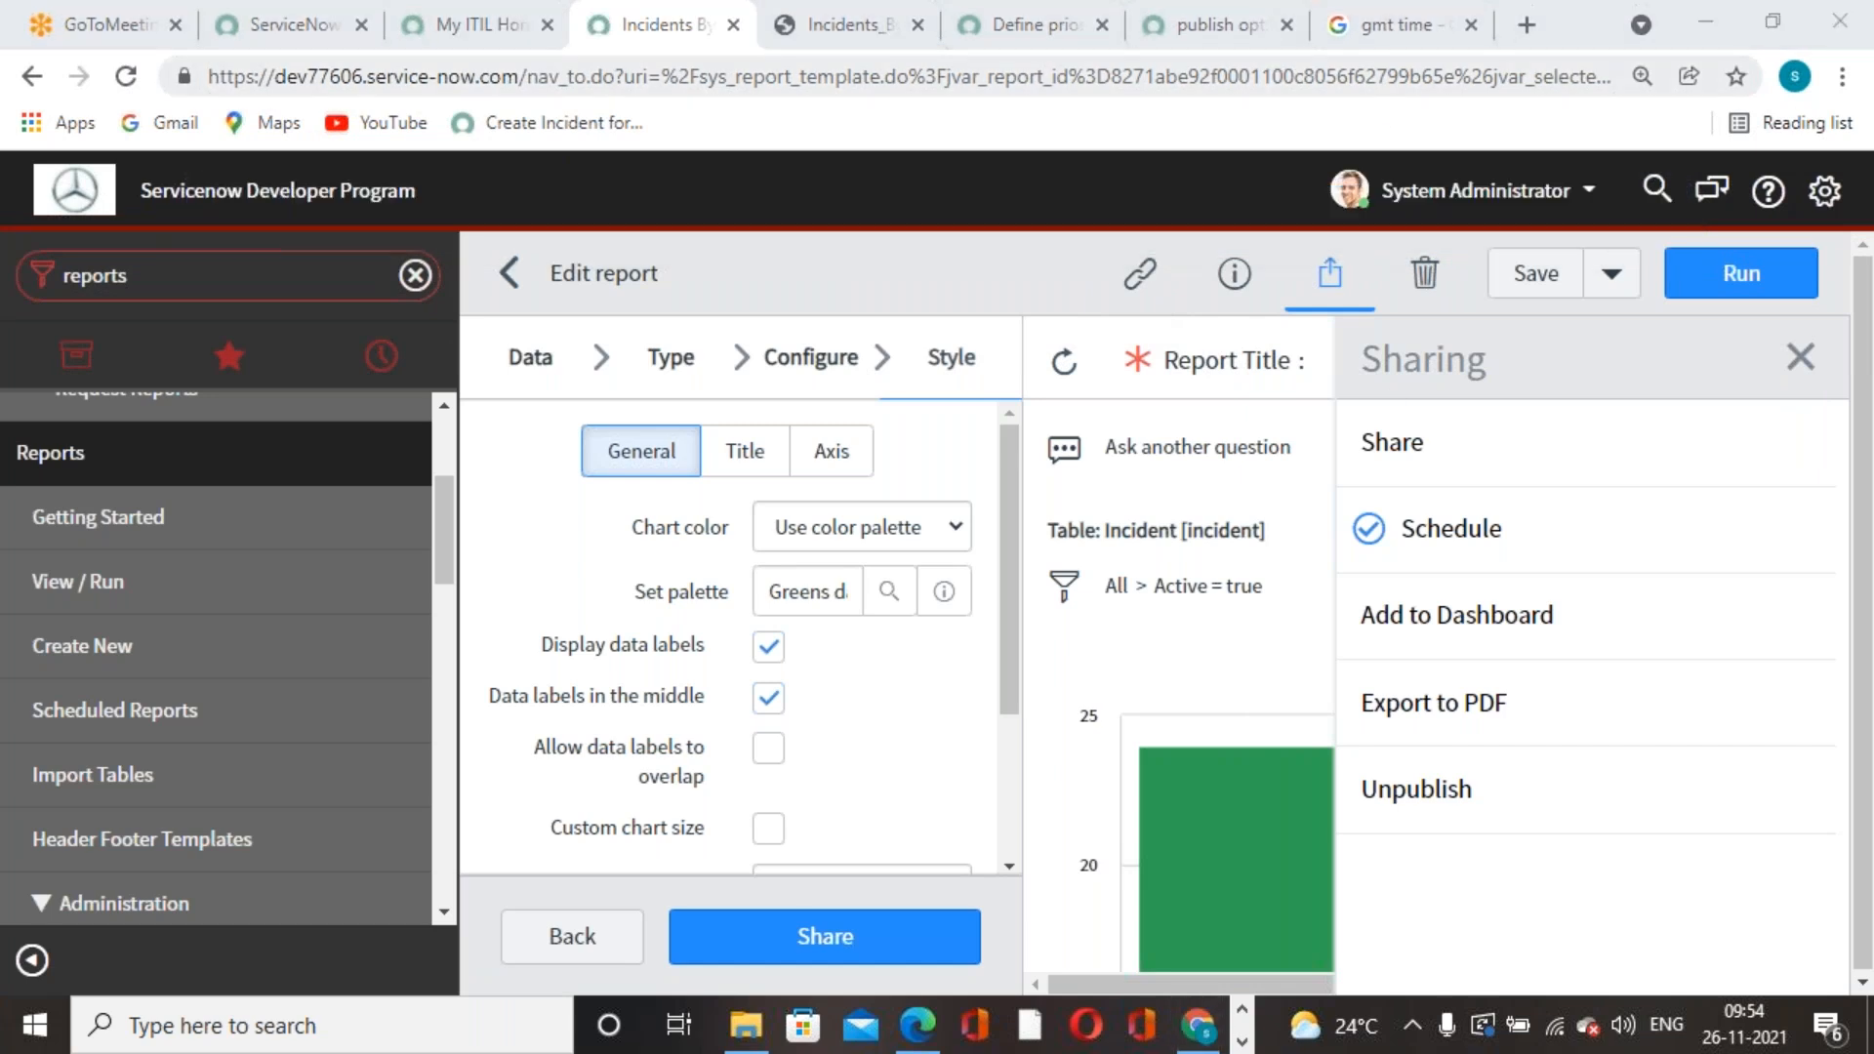
click(1526, 24)
click(1489, 77)
key(ctrl+v)
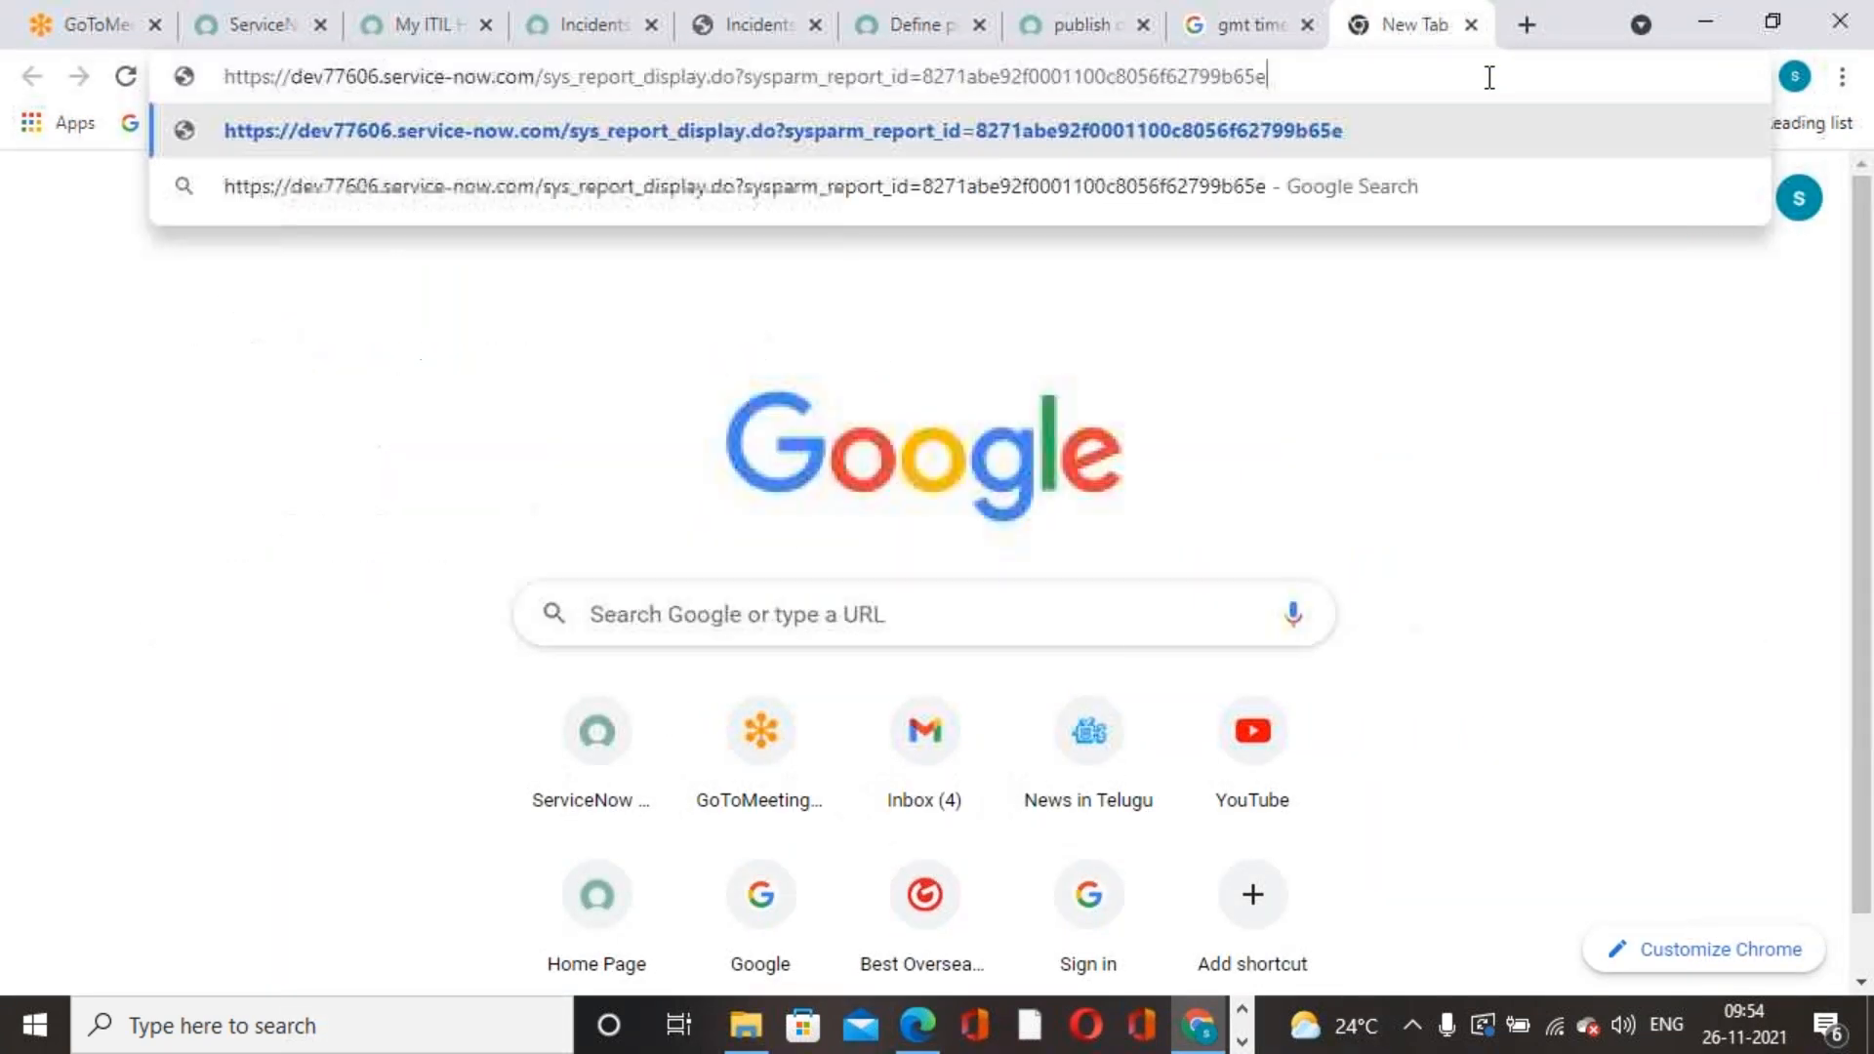
key(Return)
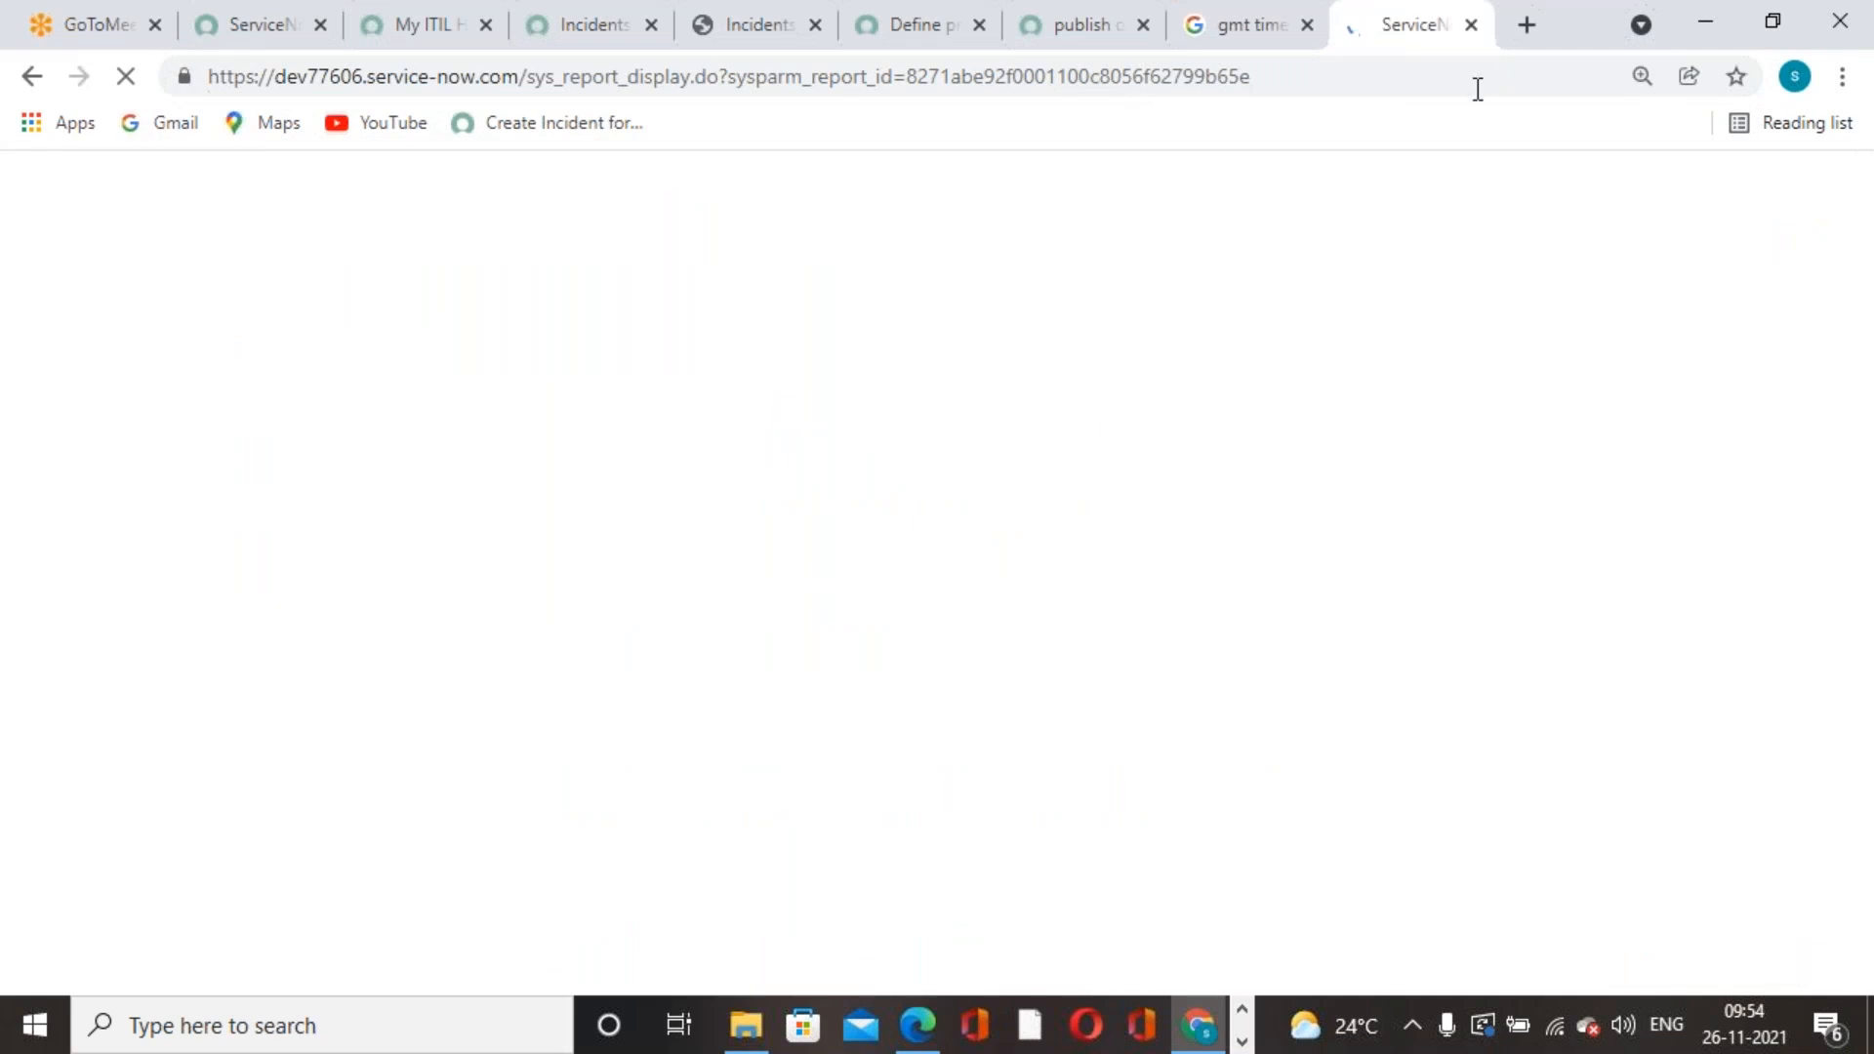
- Review the published chart, then close that tab and return to the GMT search results
scroll(1530, 523, down, 4)
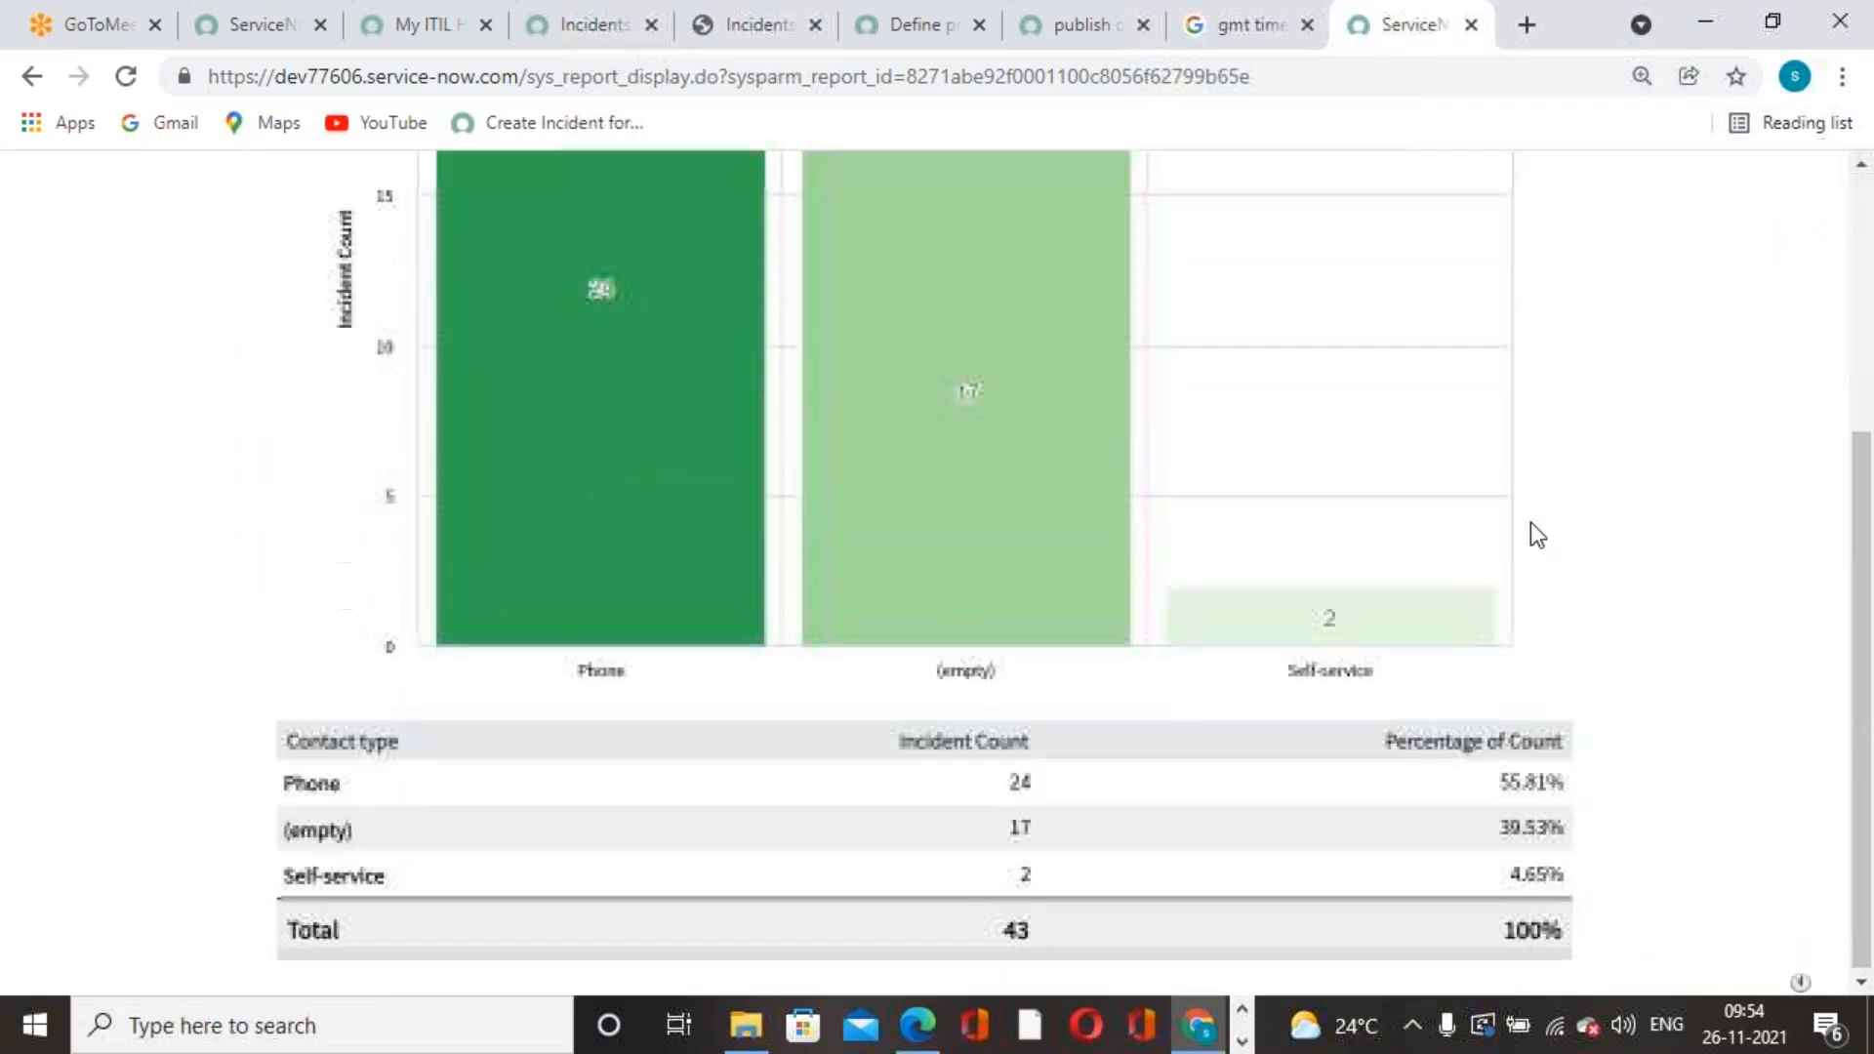
scroll(1526, 523, up, 4)
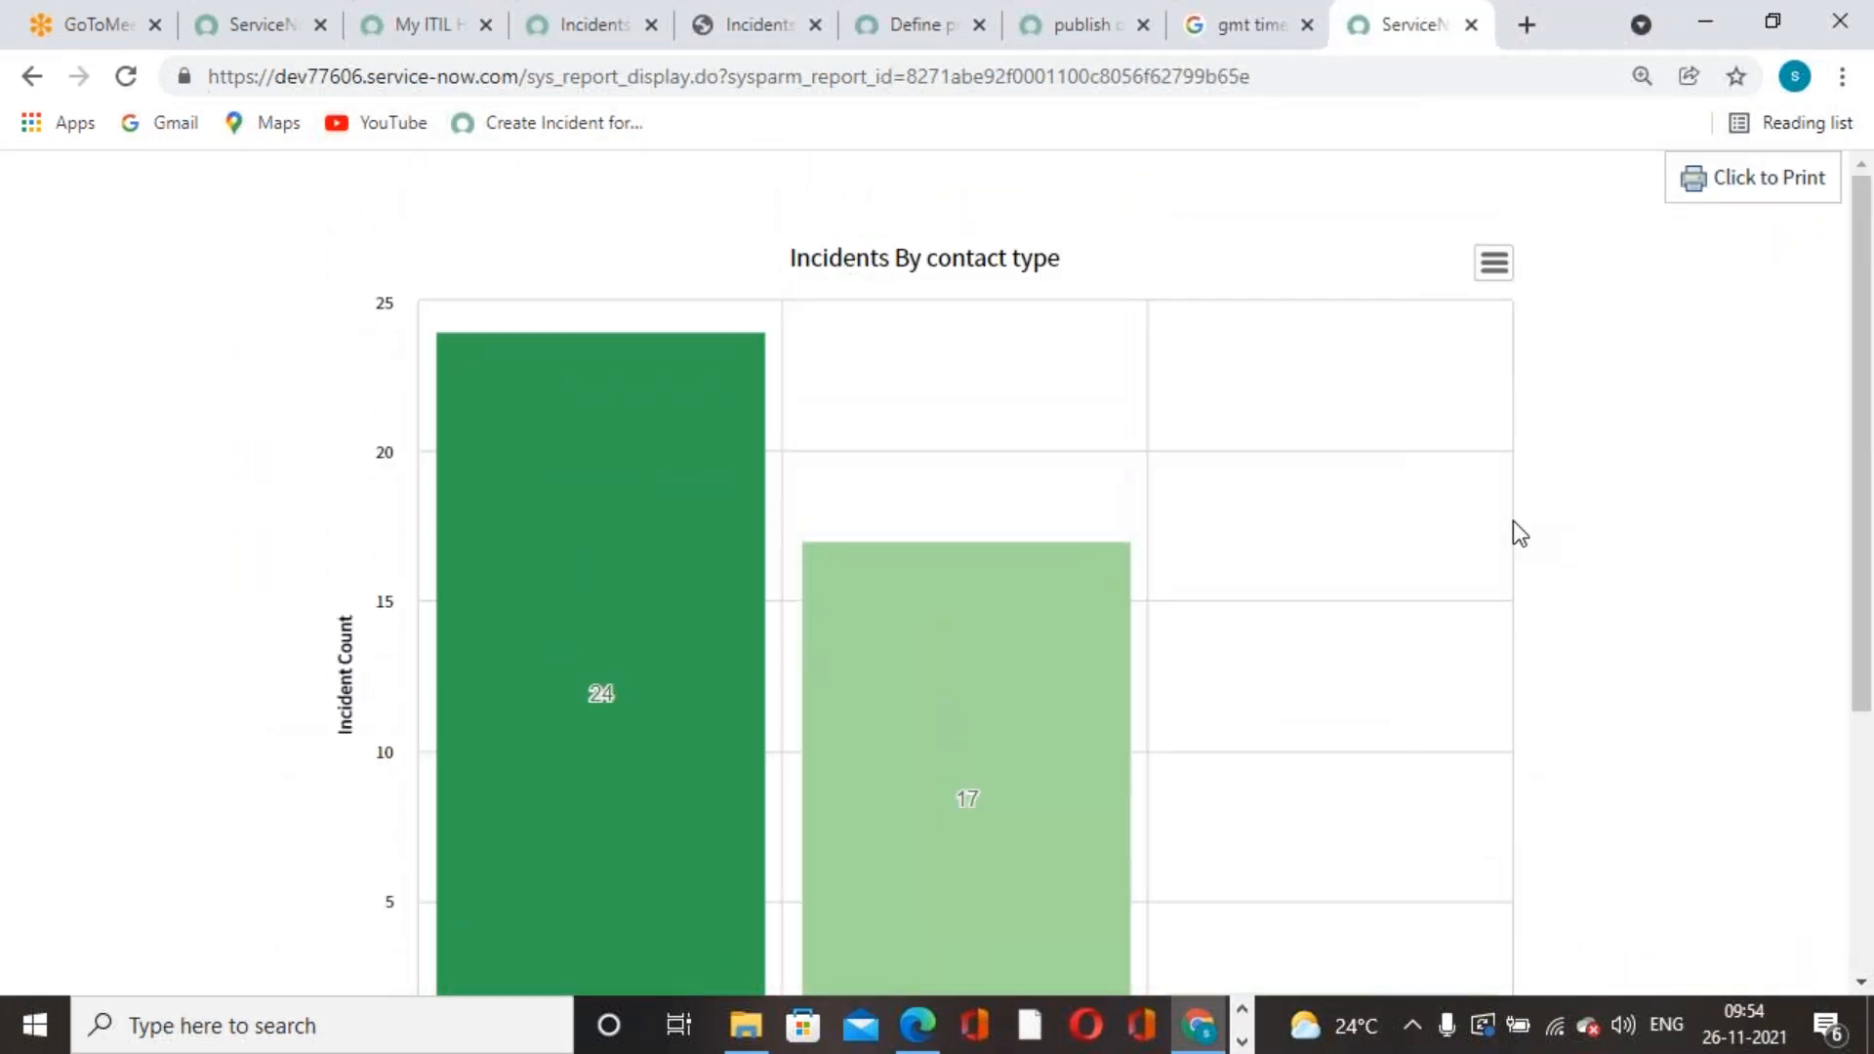
click(1473, 27)
click(1401, 30)
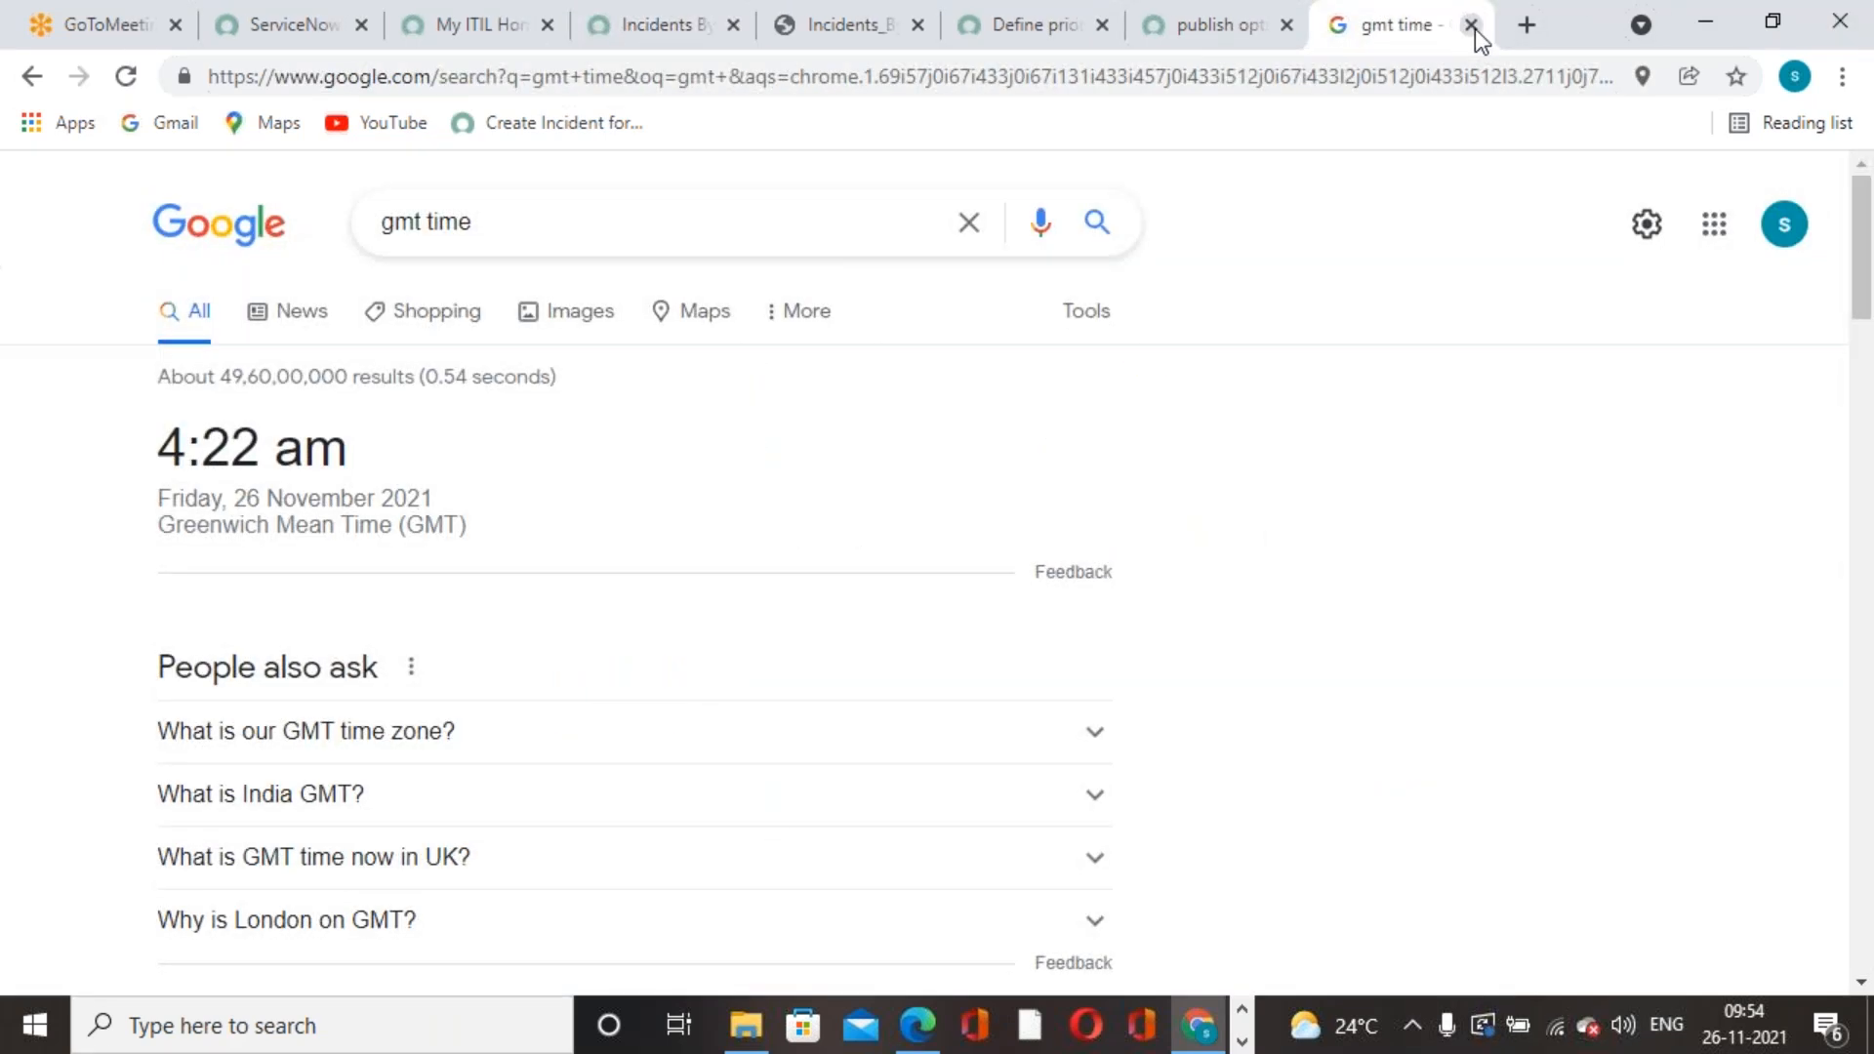
- Close the extra tabs, open Gmail, and start adding a different Google account
click(1474, 27)
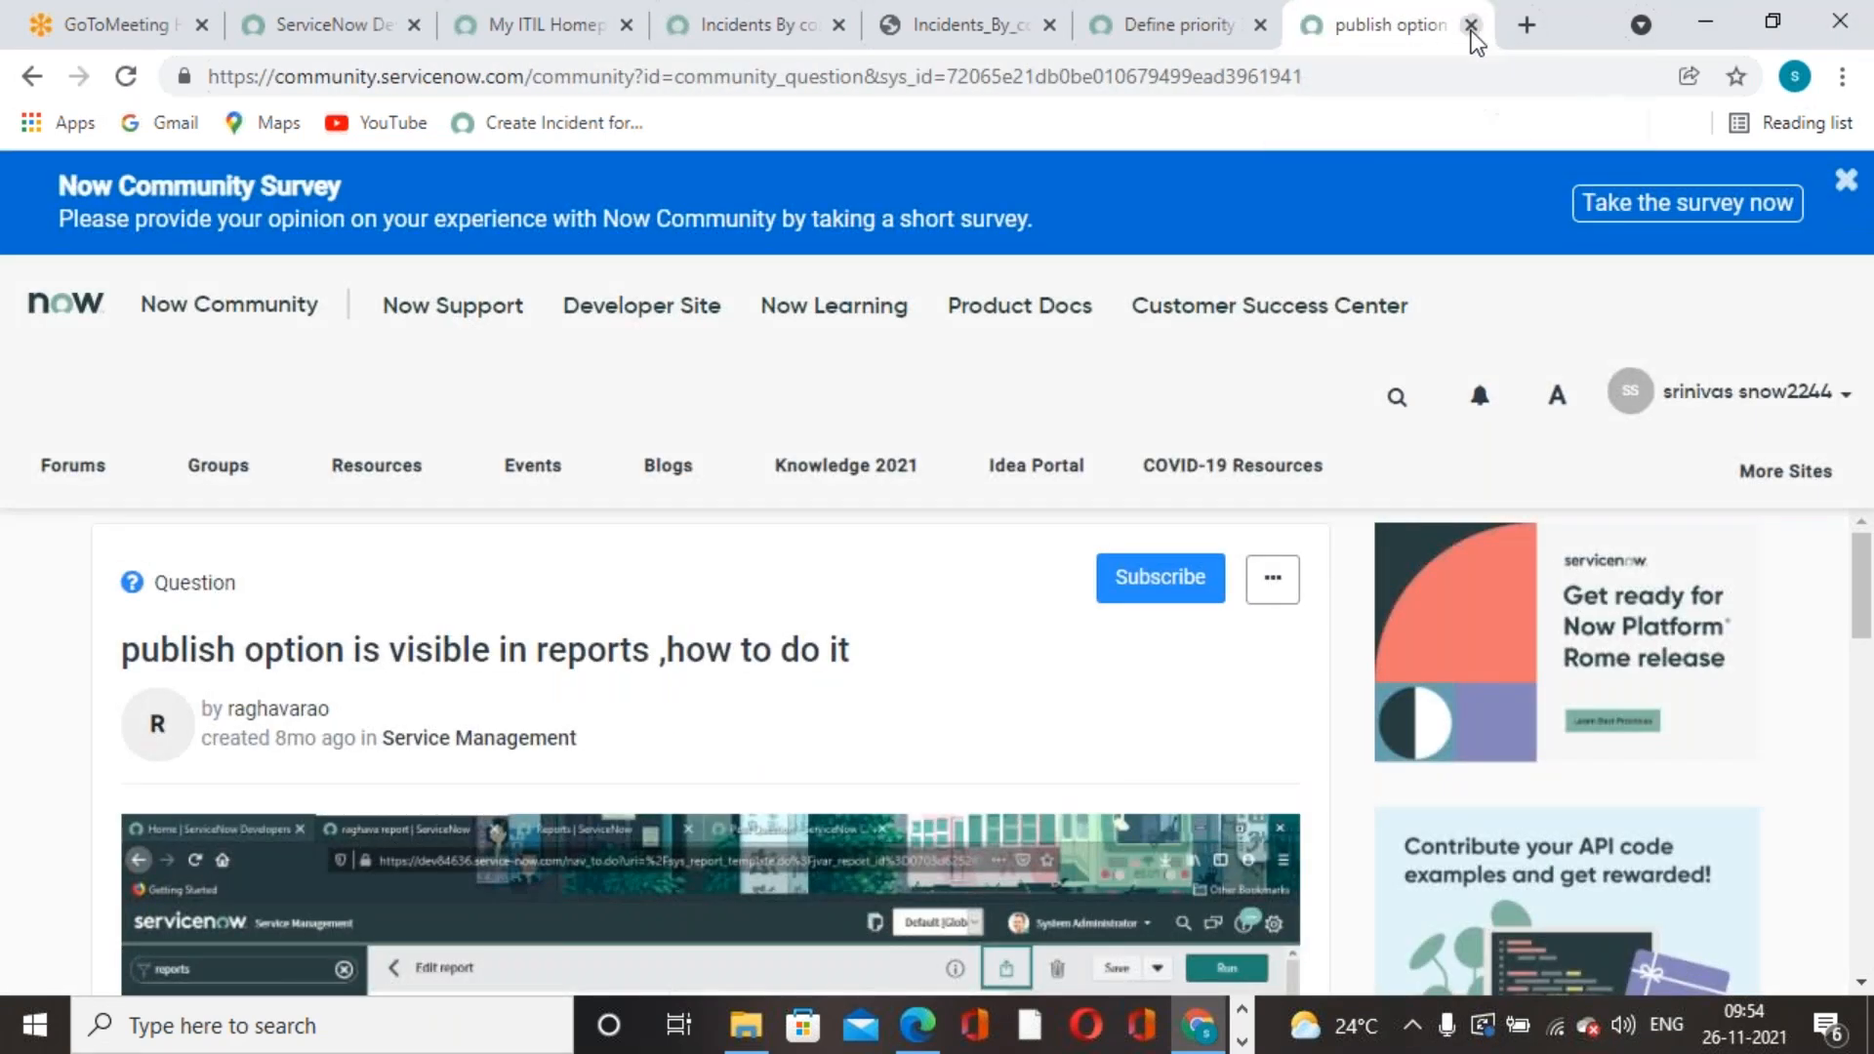
click(1471, 29)
click(1525, 29)
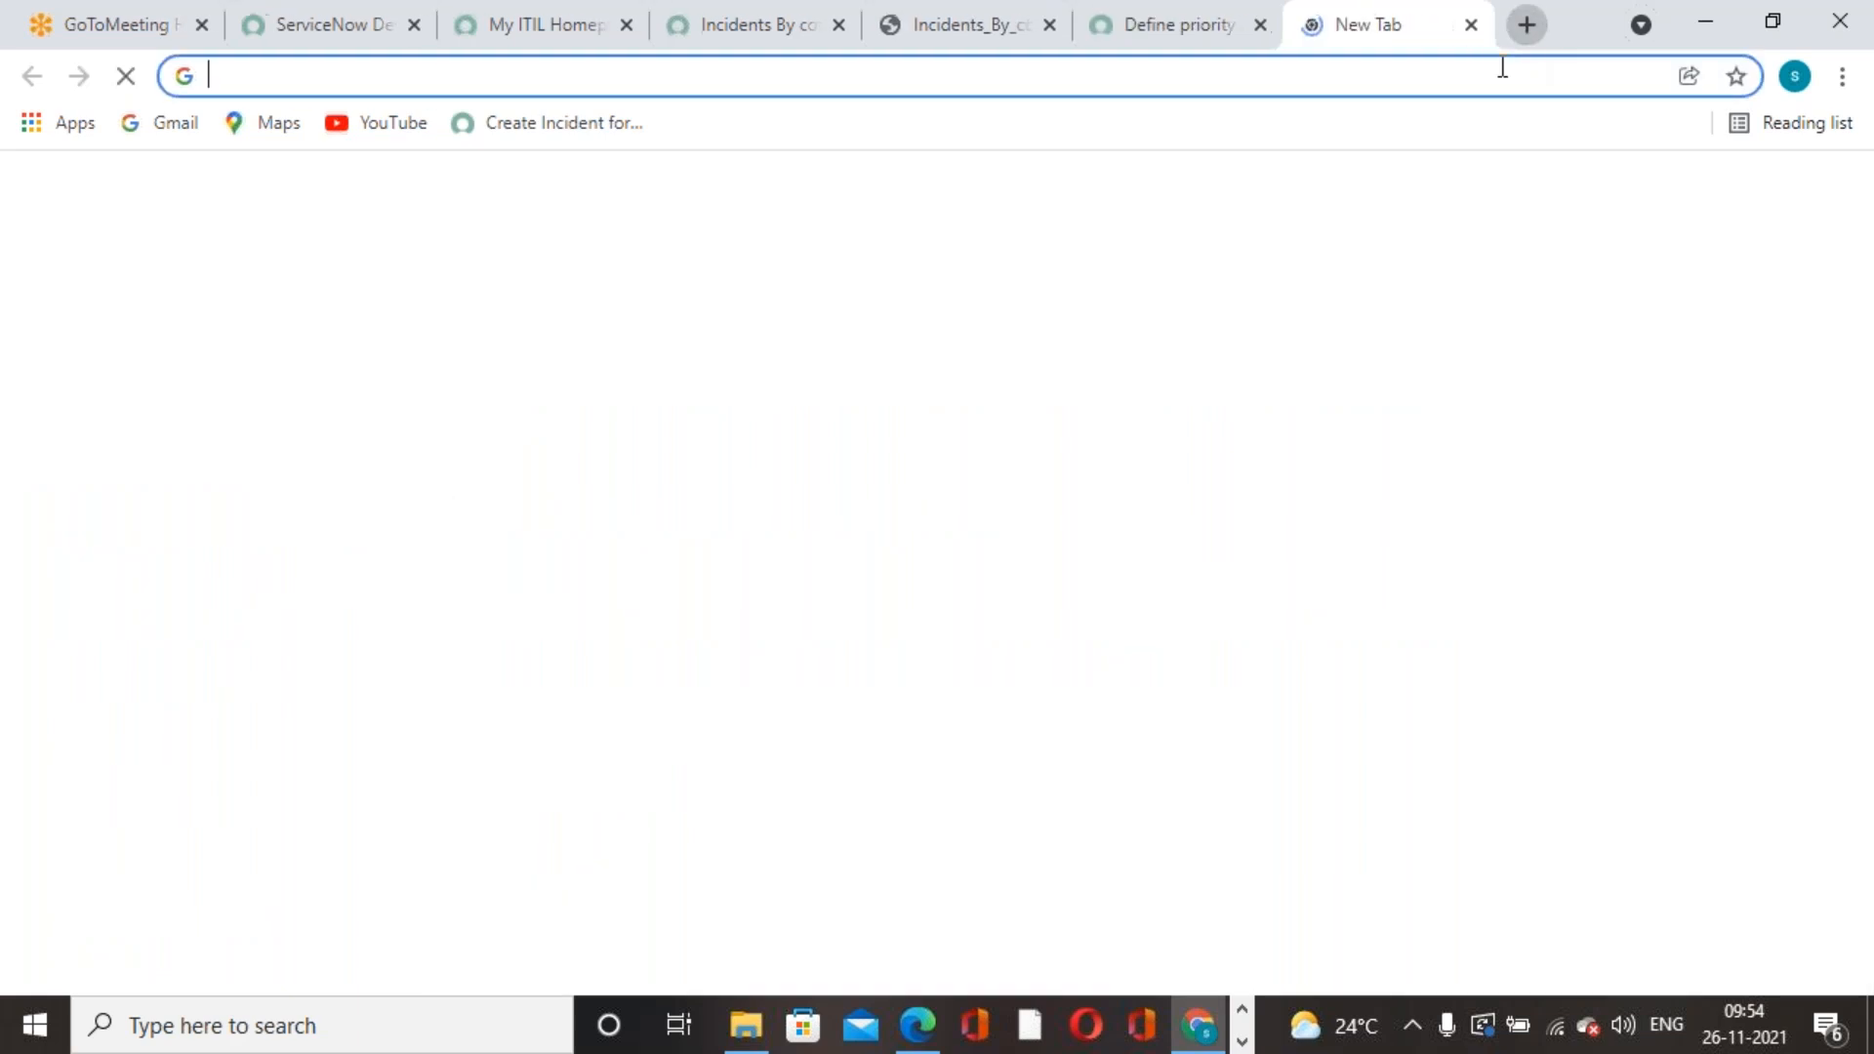
click(1568, 198)
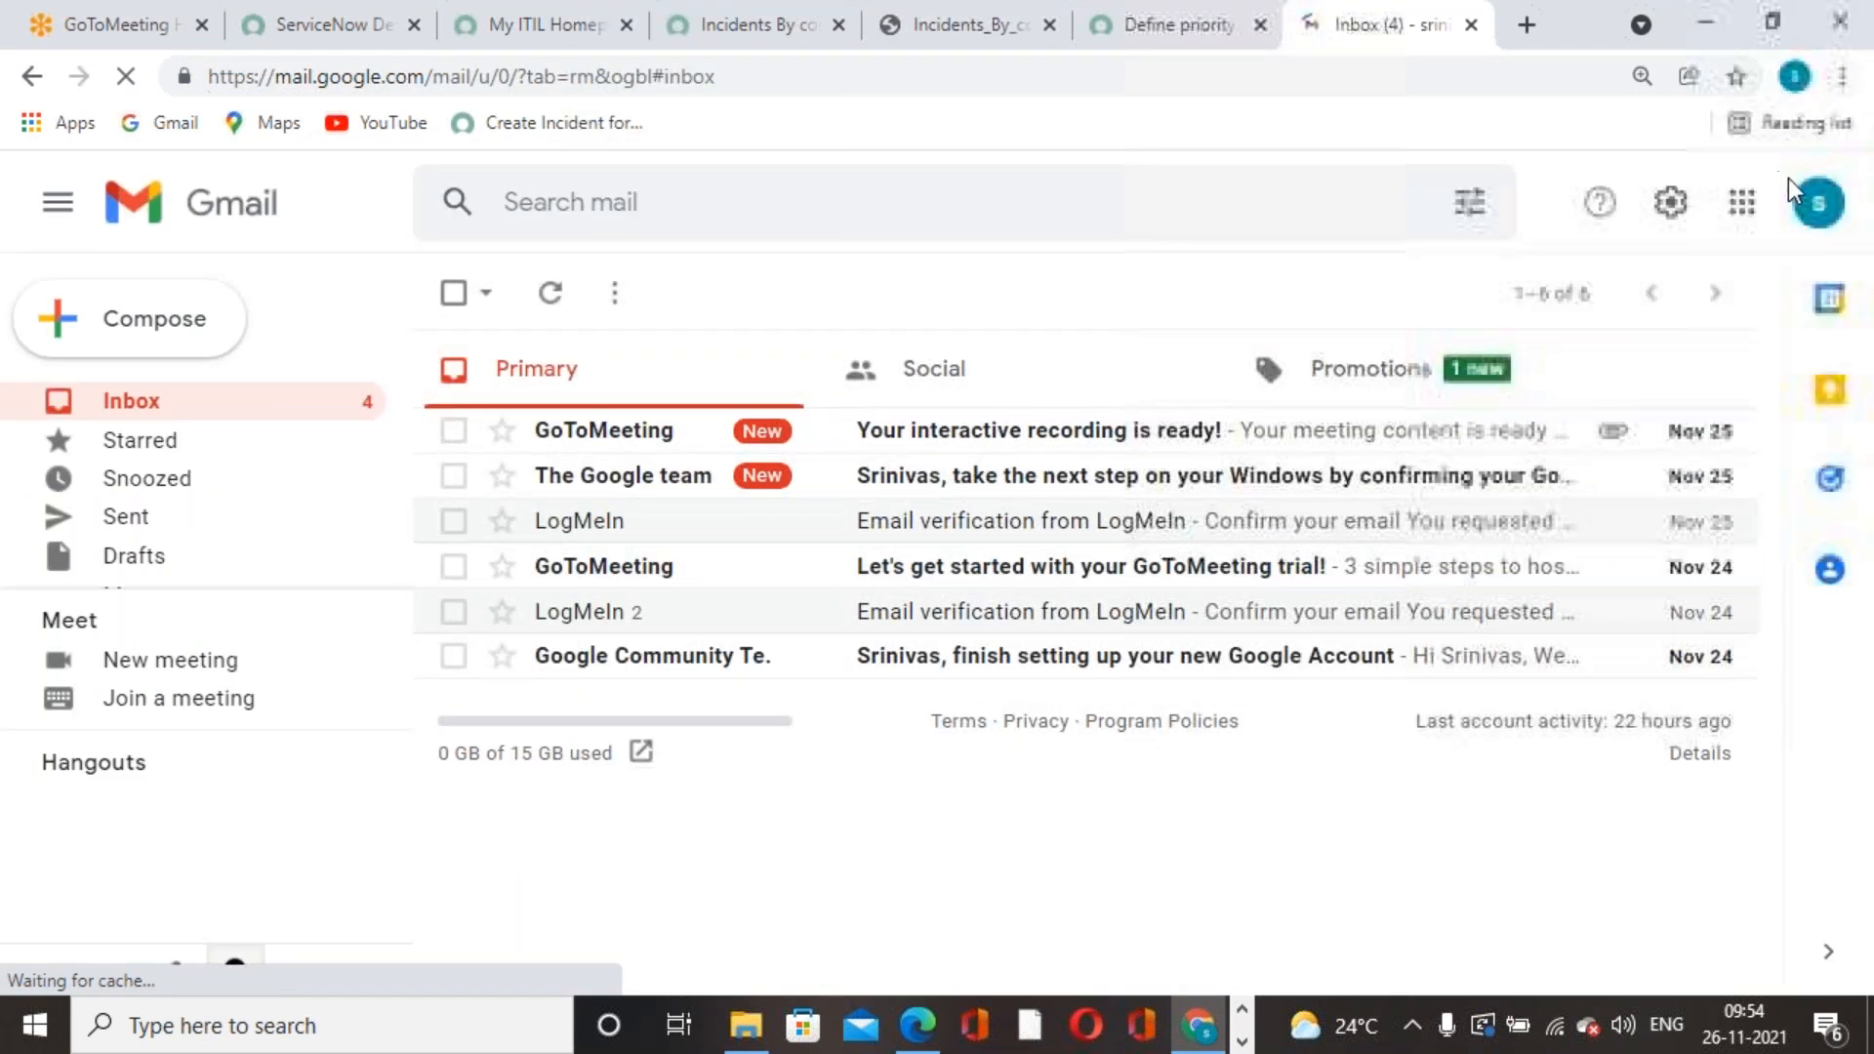
click(1818, 202)
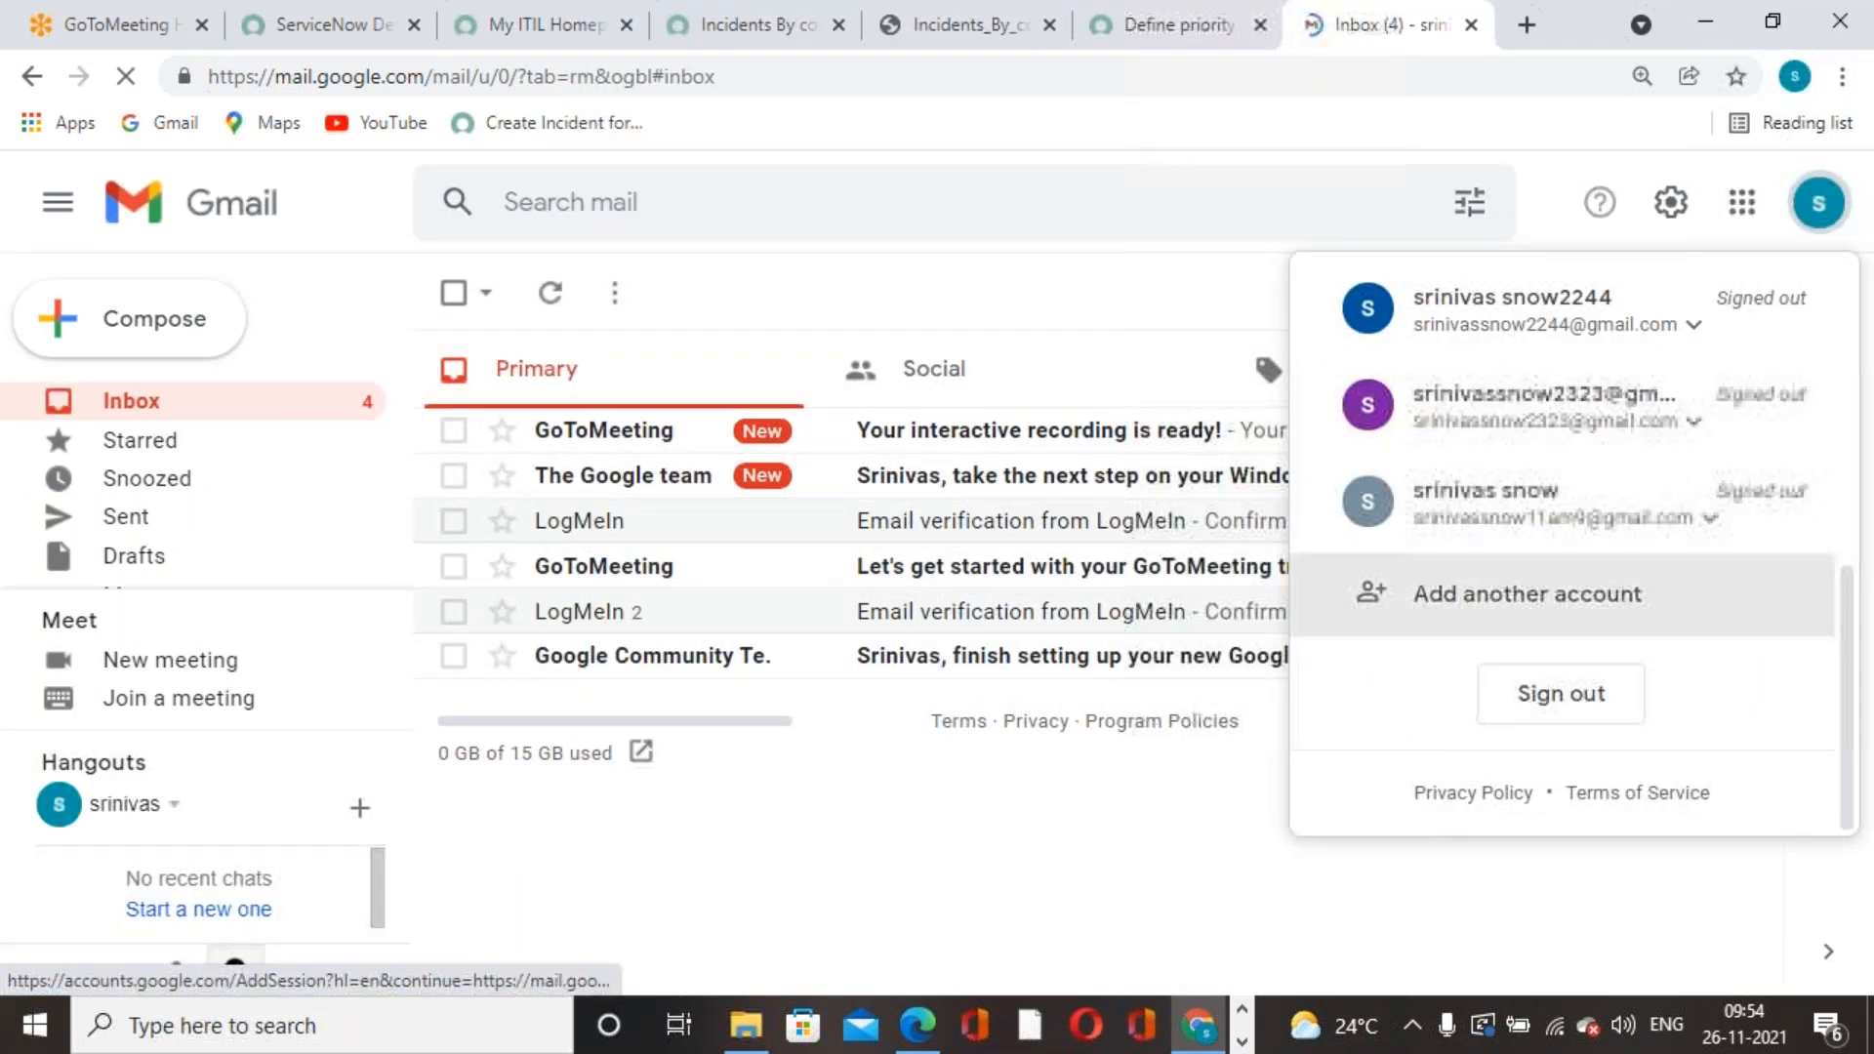
click(1474, 595)
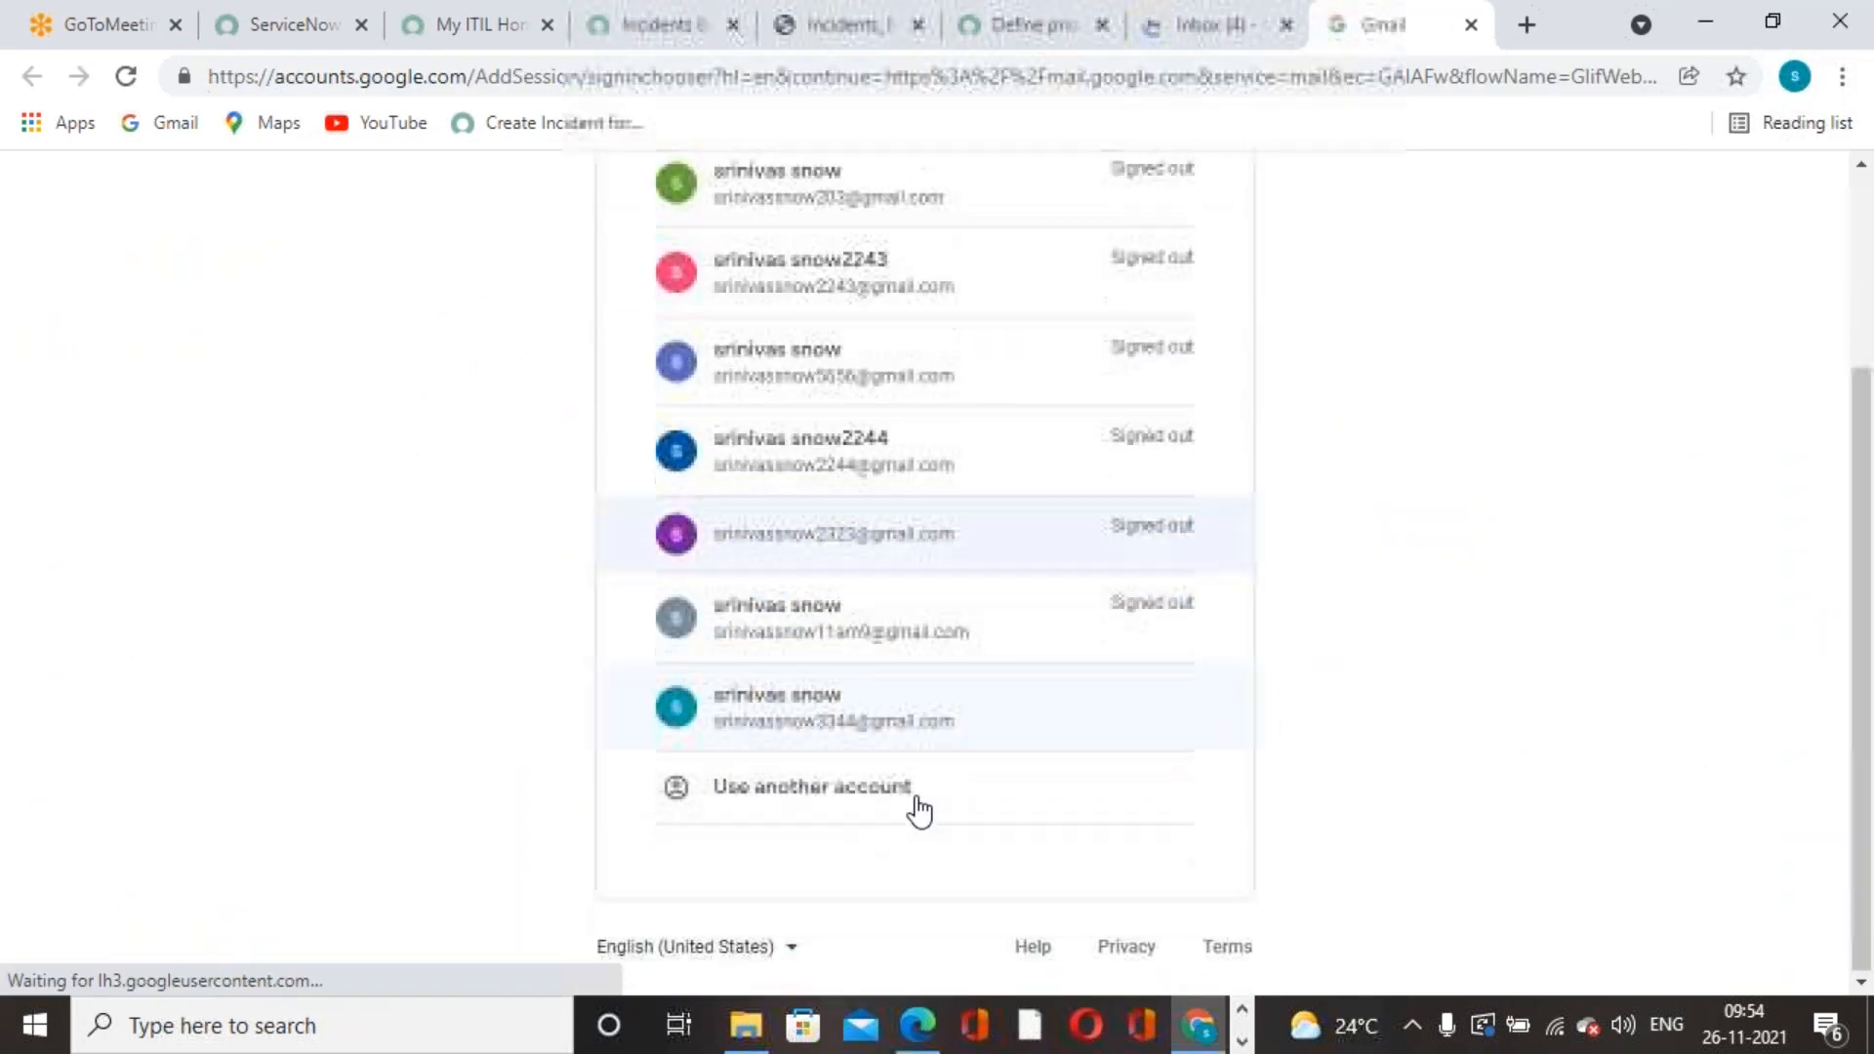
click(841, 792)
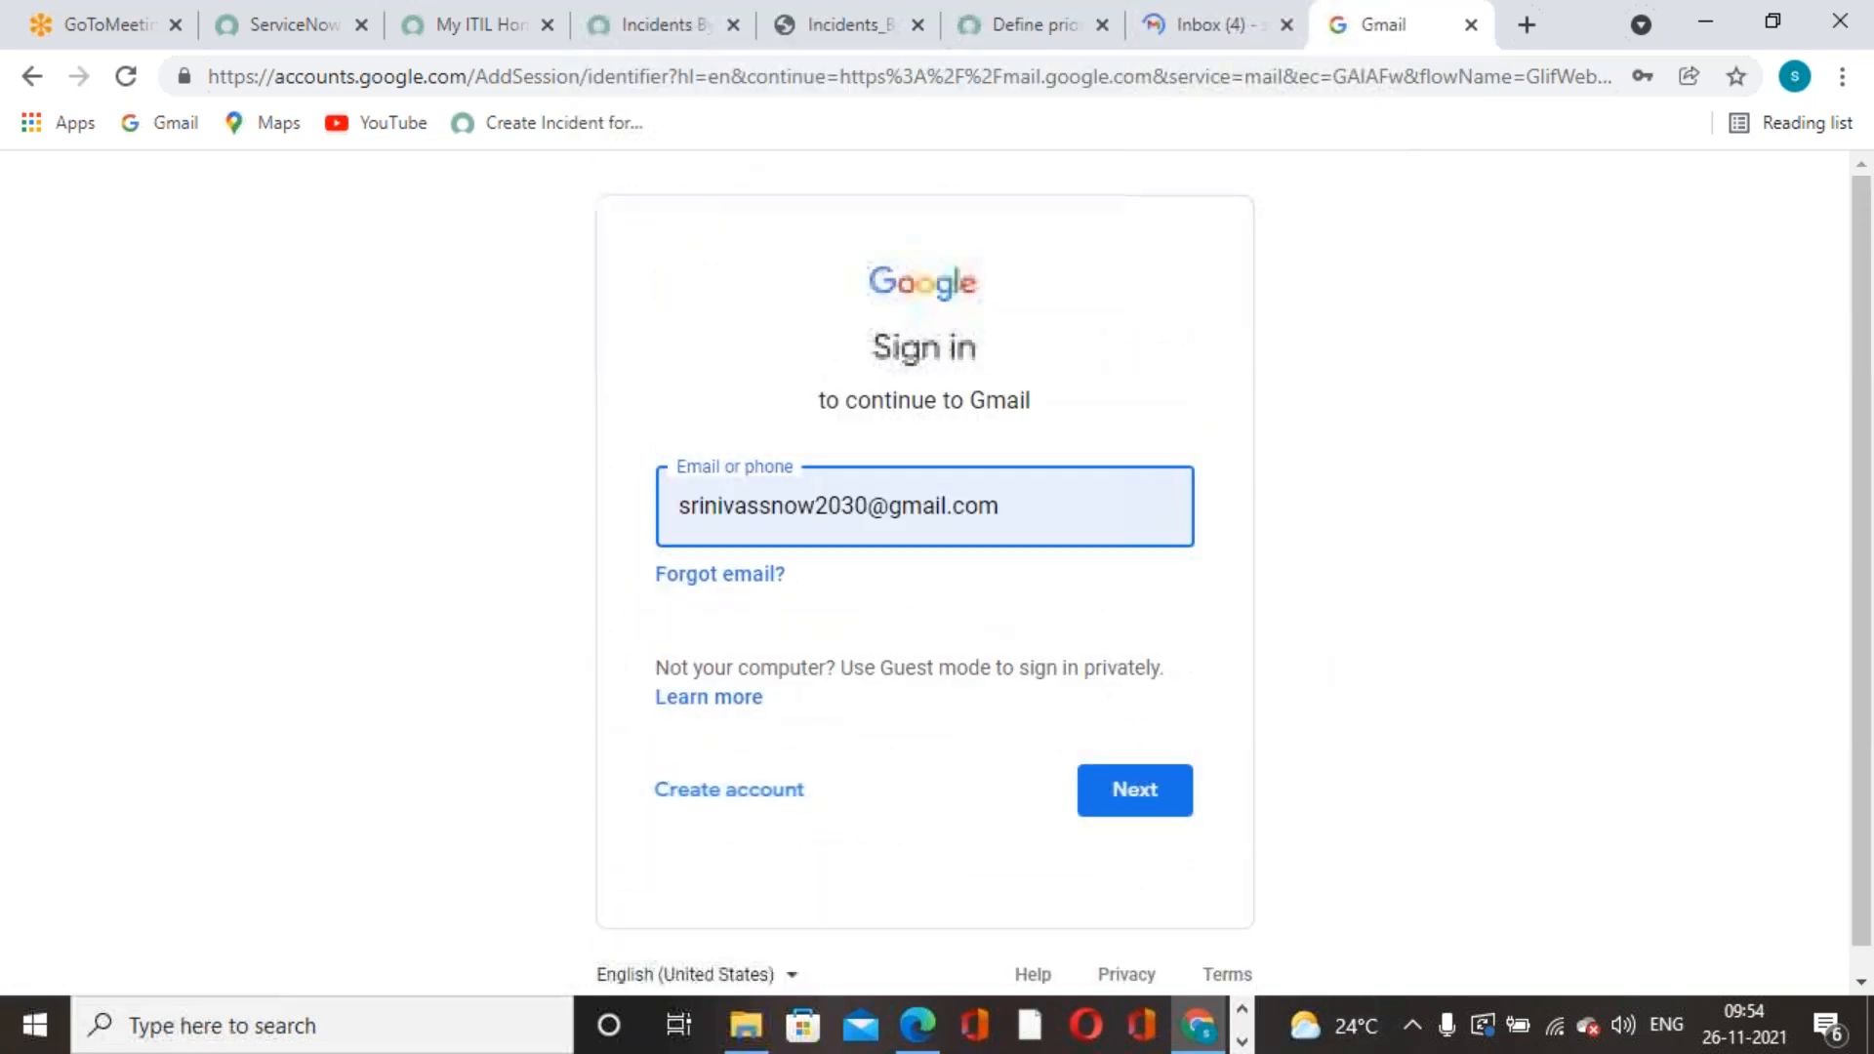
- Correct the account e-mail address, enter the password, sign in and skip the account details prompt
click(868, 504)
key(BackSpace)
key(BackSpace)
key(BackSpace)
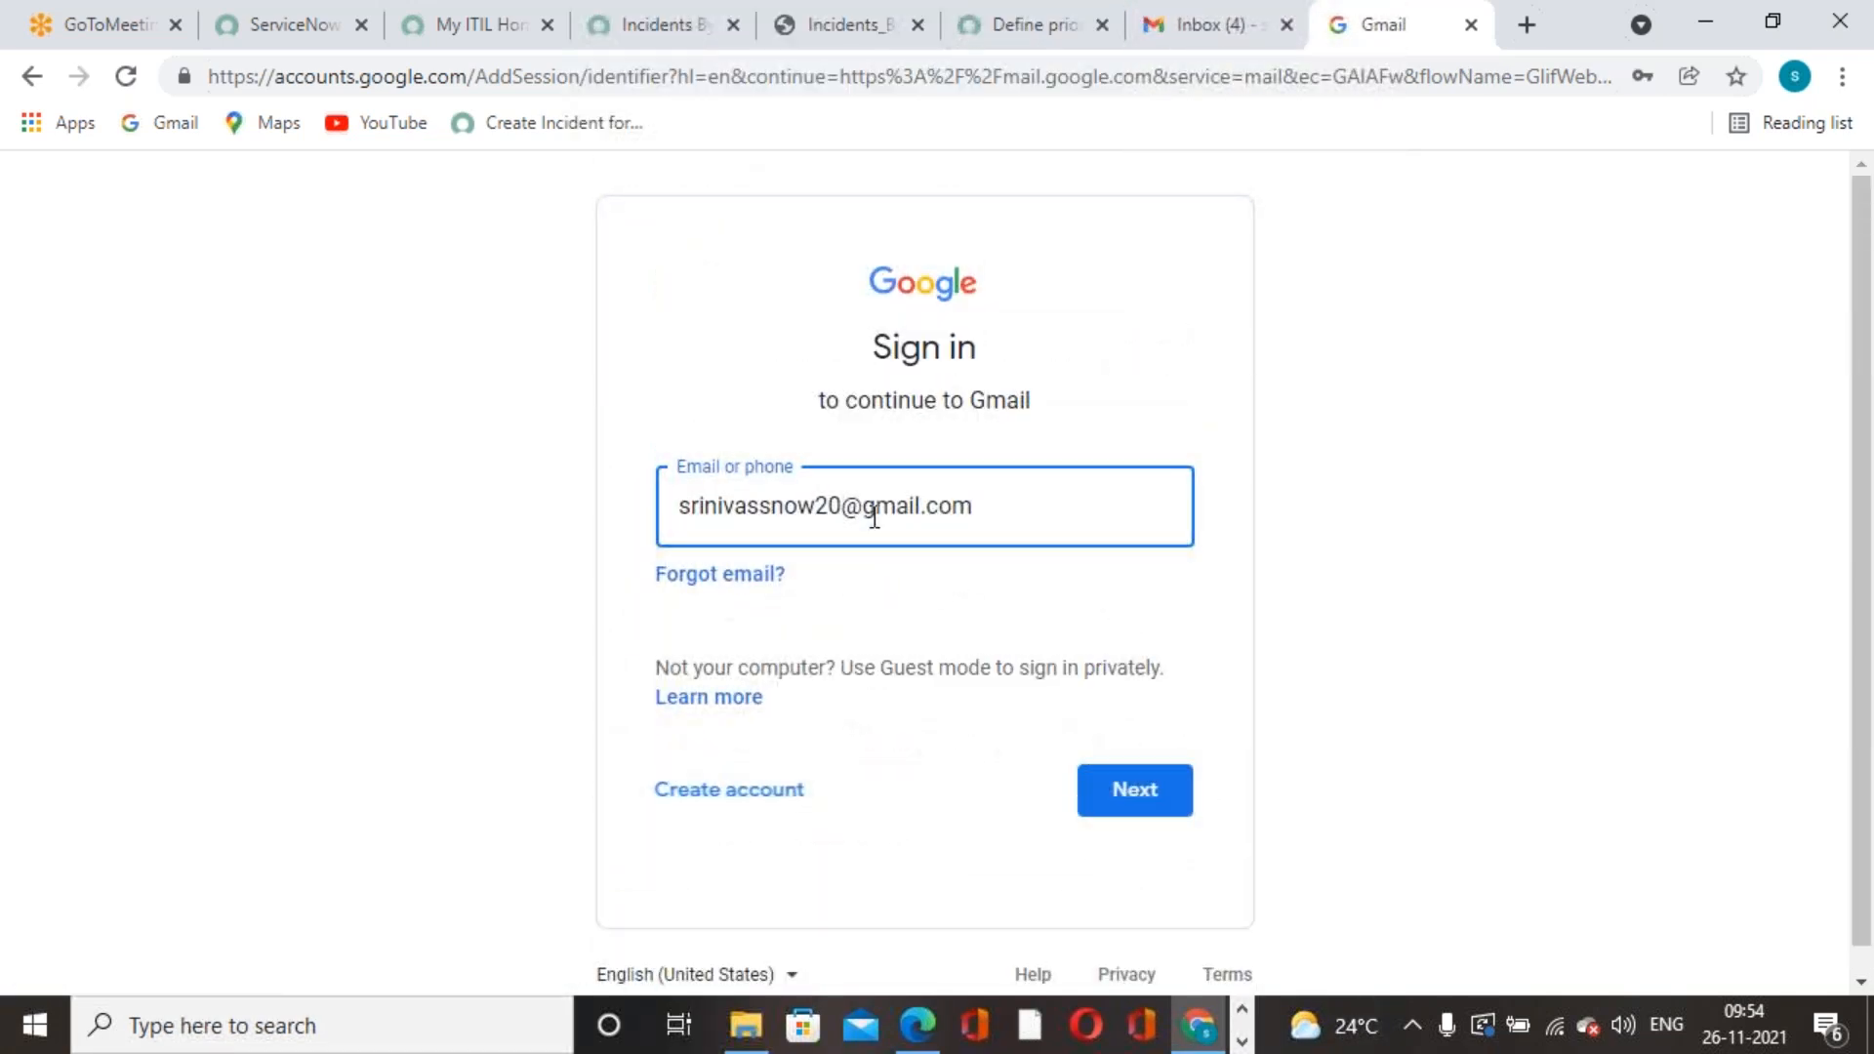
key(BackSpace)
click(1129, 805)
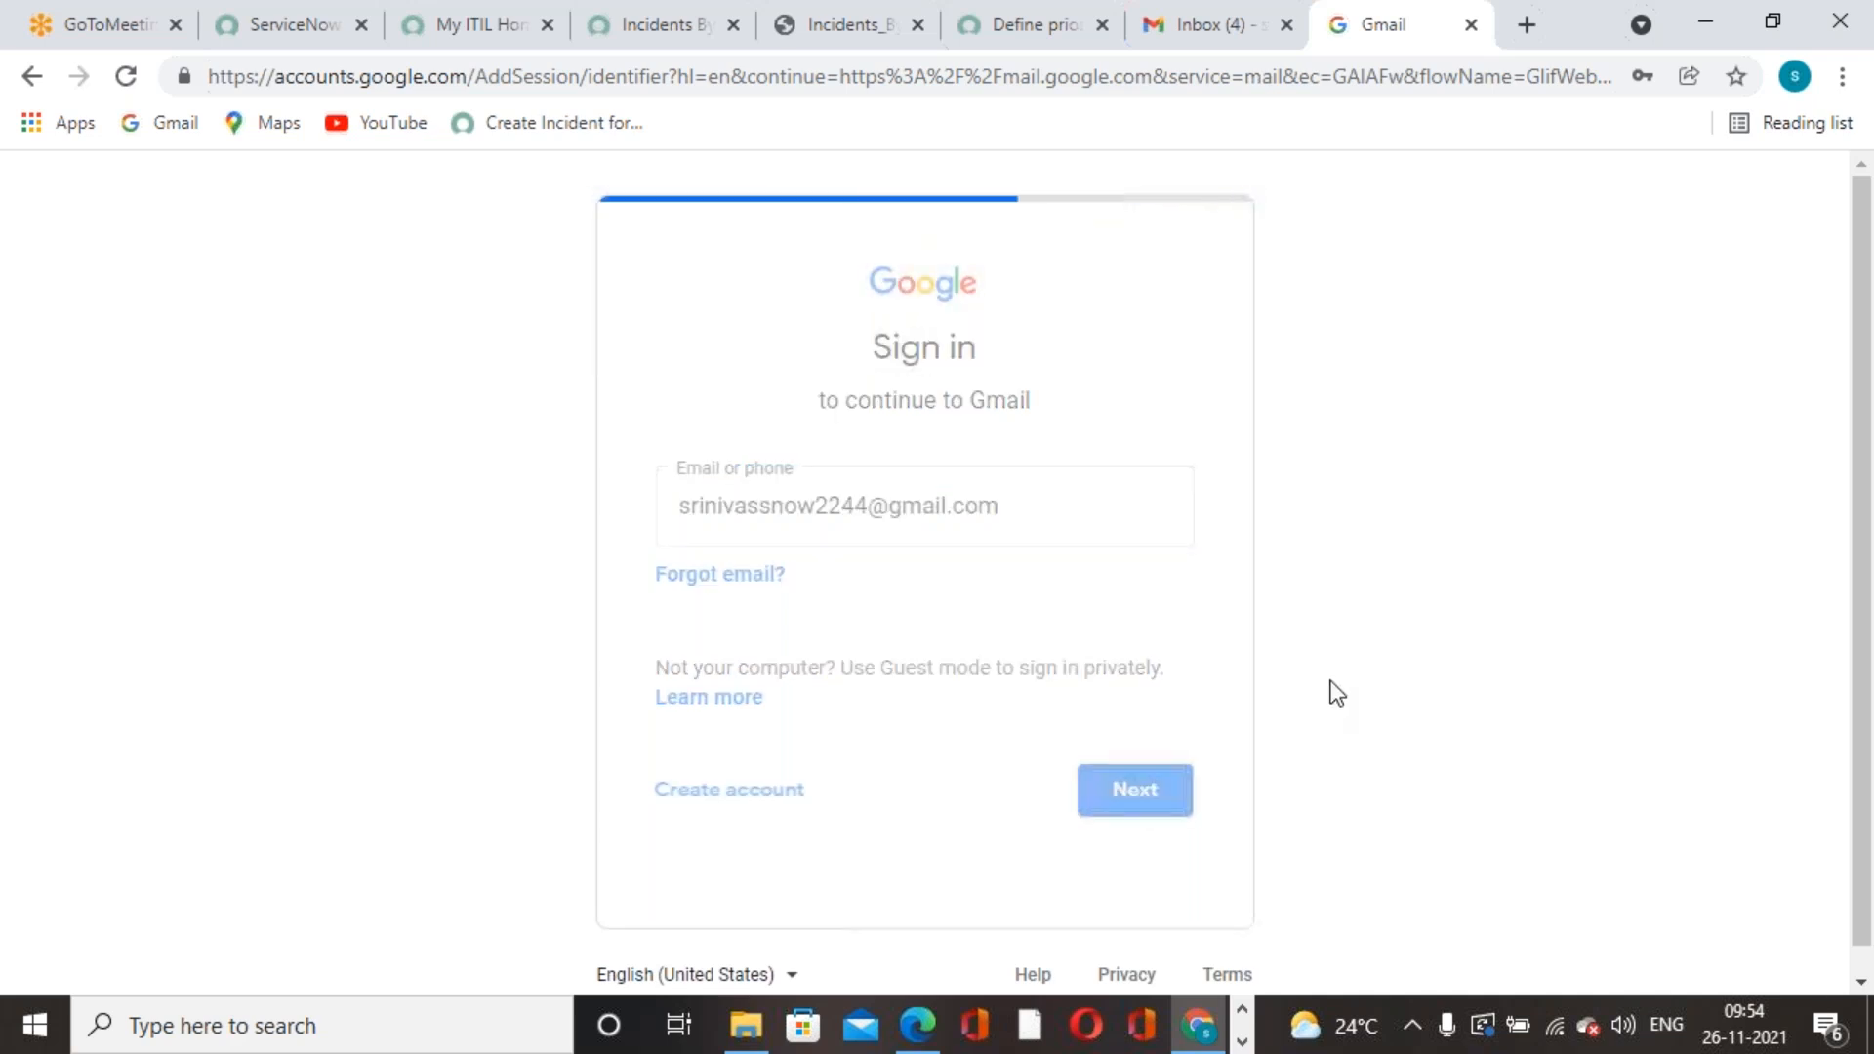
click(1155, 569)
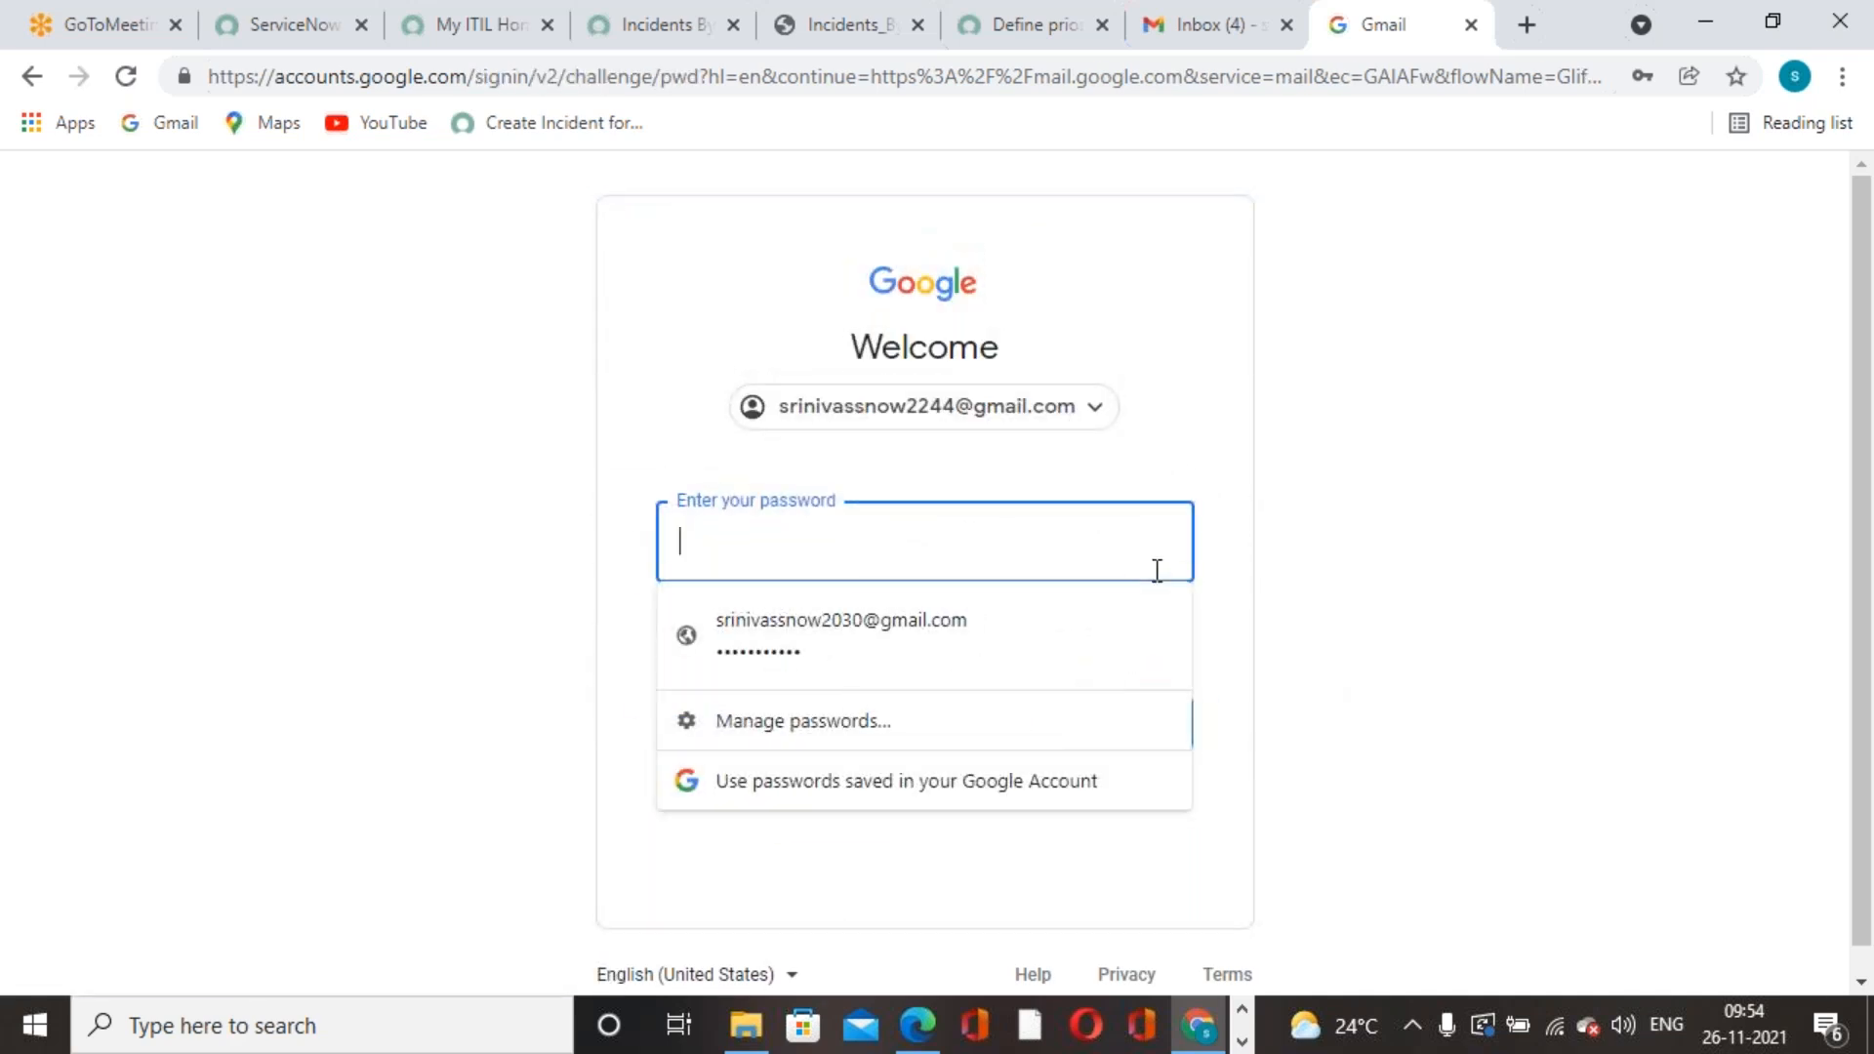
text(****)
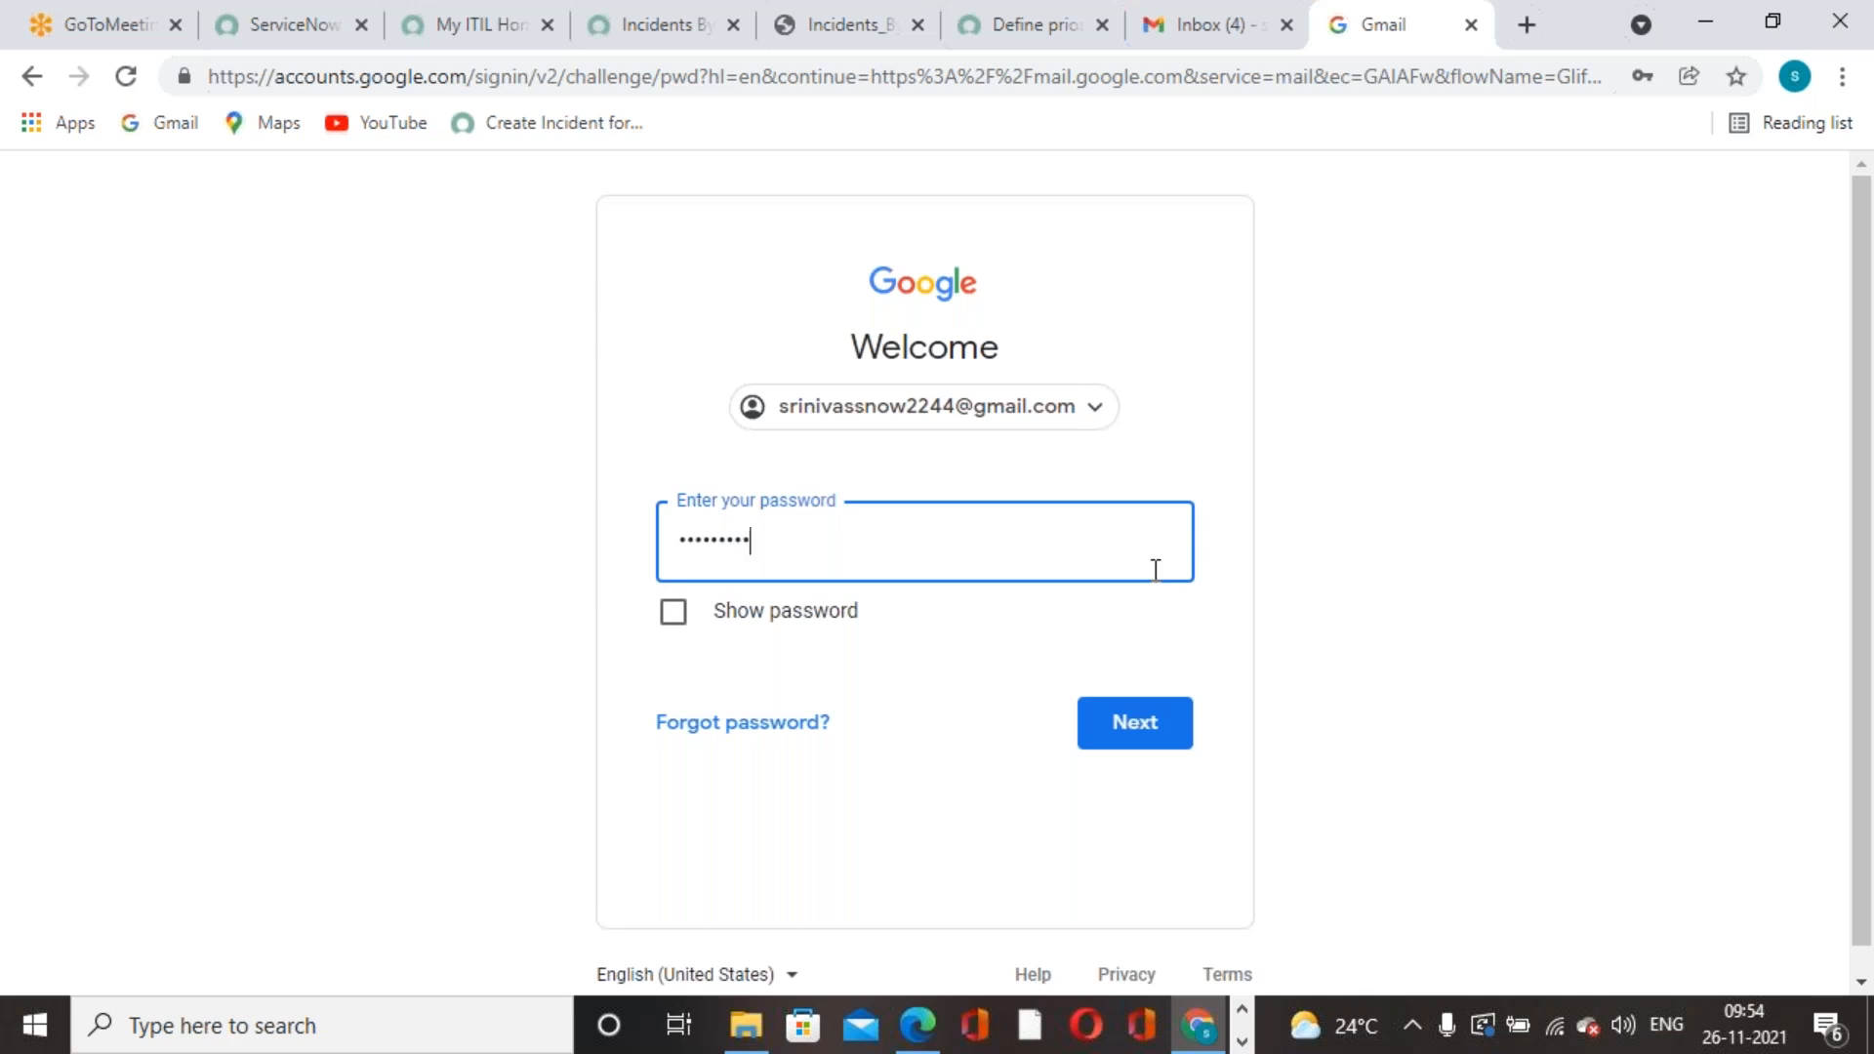
key(Return)
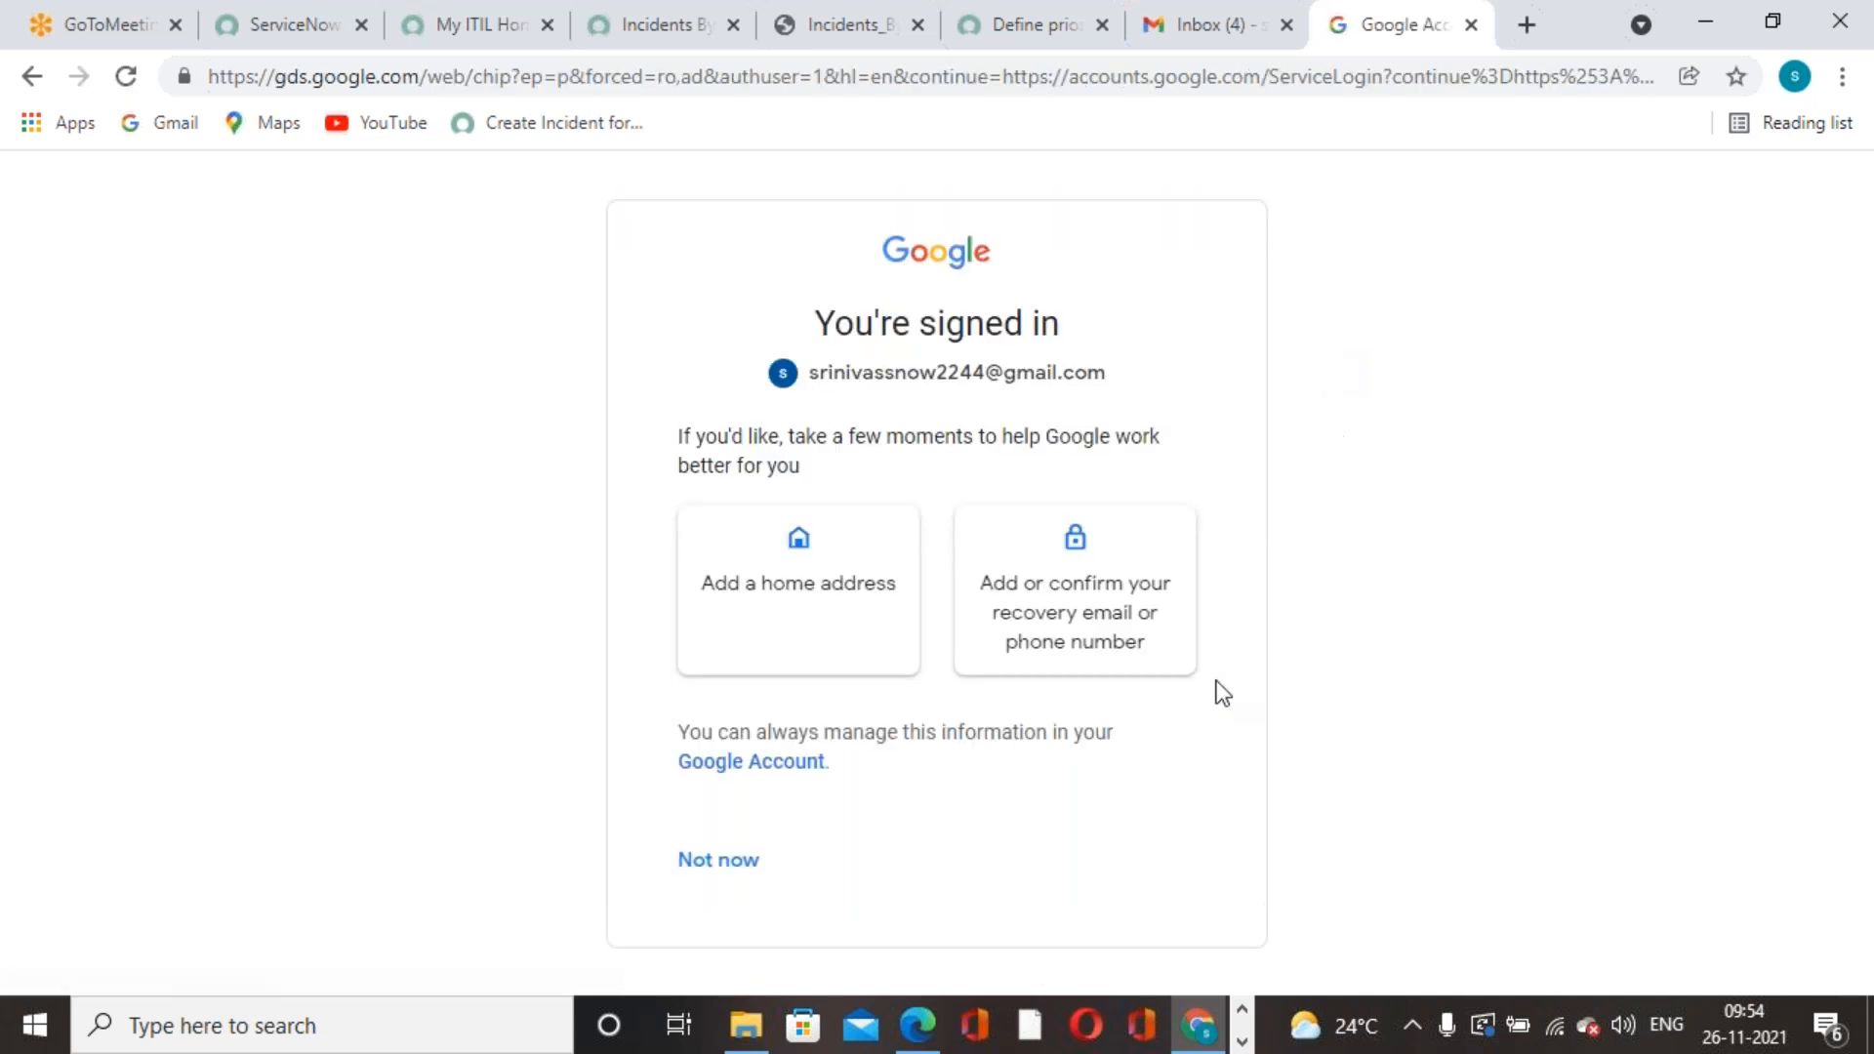
click(676, 864)
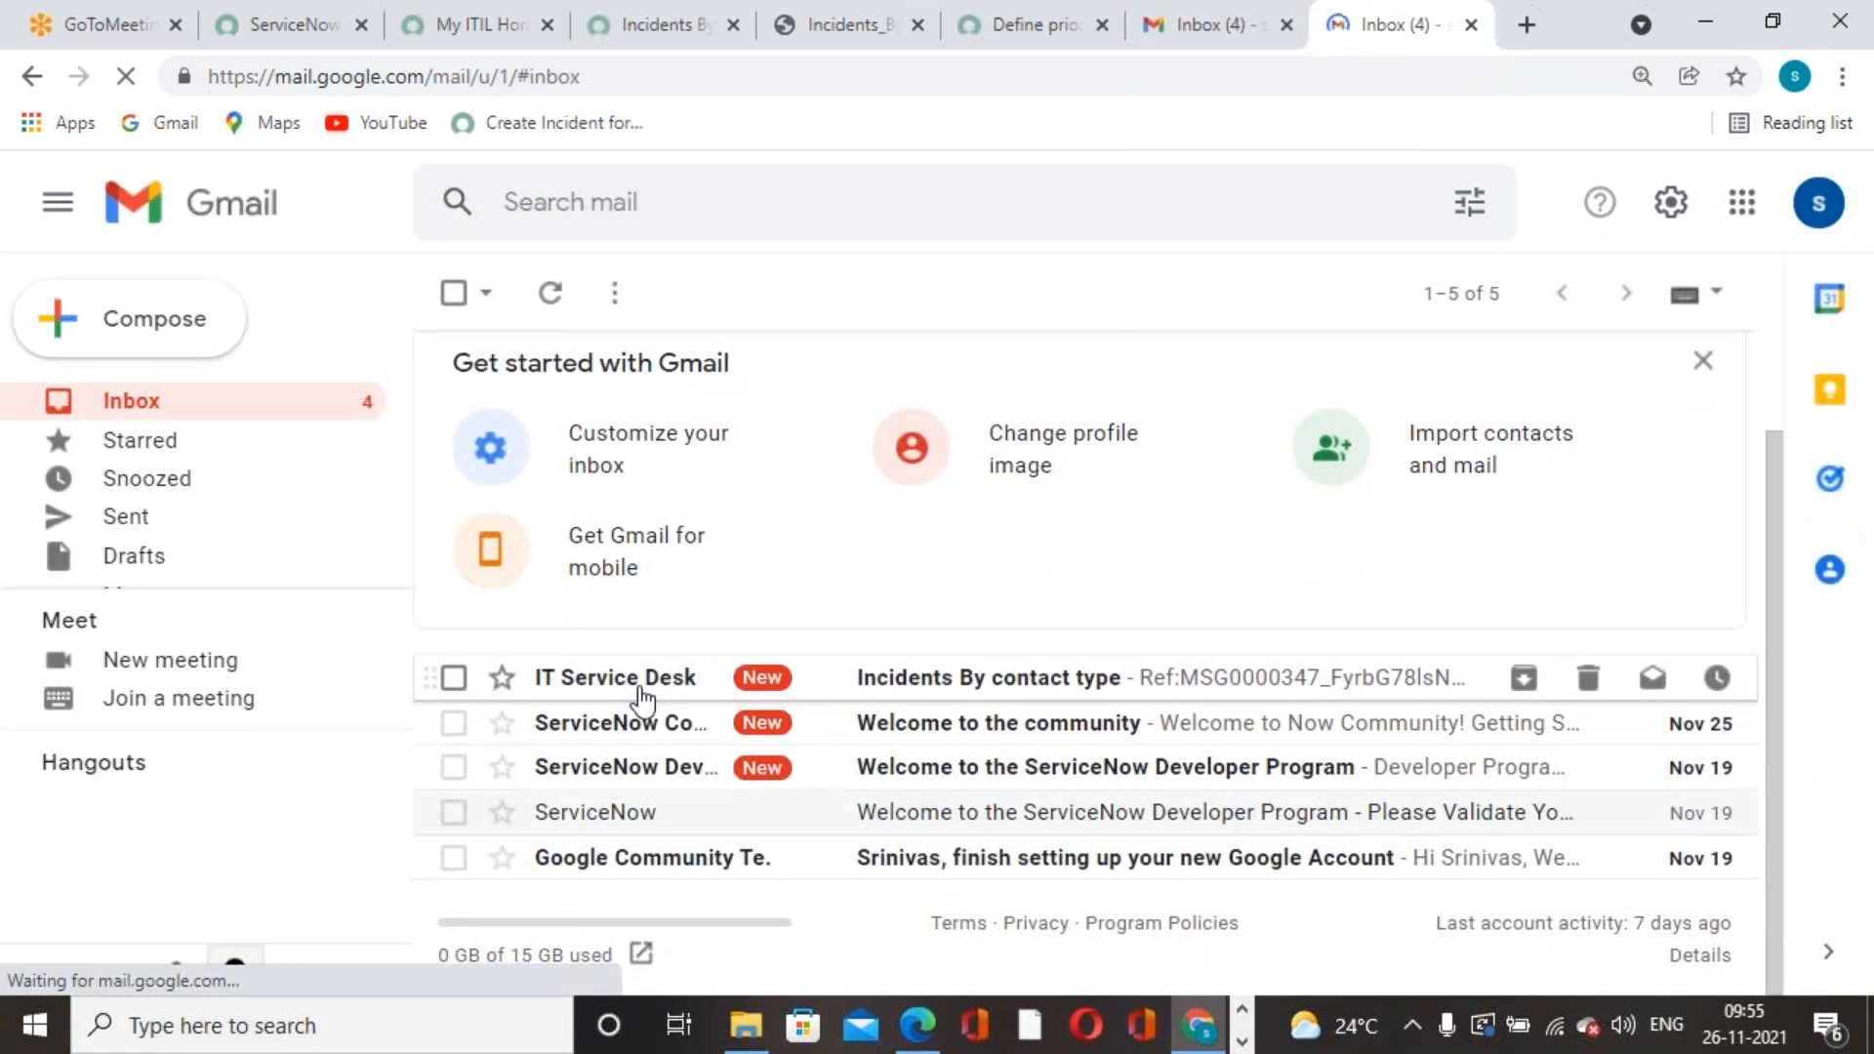
- Open IT Service Desk's 'Incidents By contact type' email, preview its PDF, then go back to the inbox
click(1008, 685)
click(724, 713)
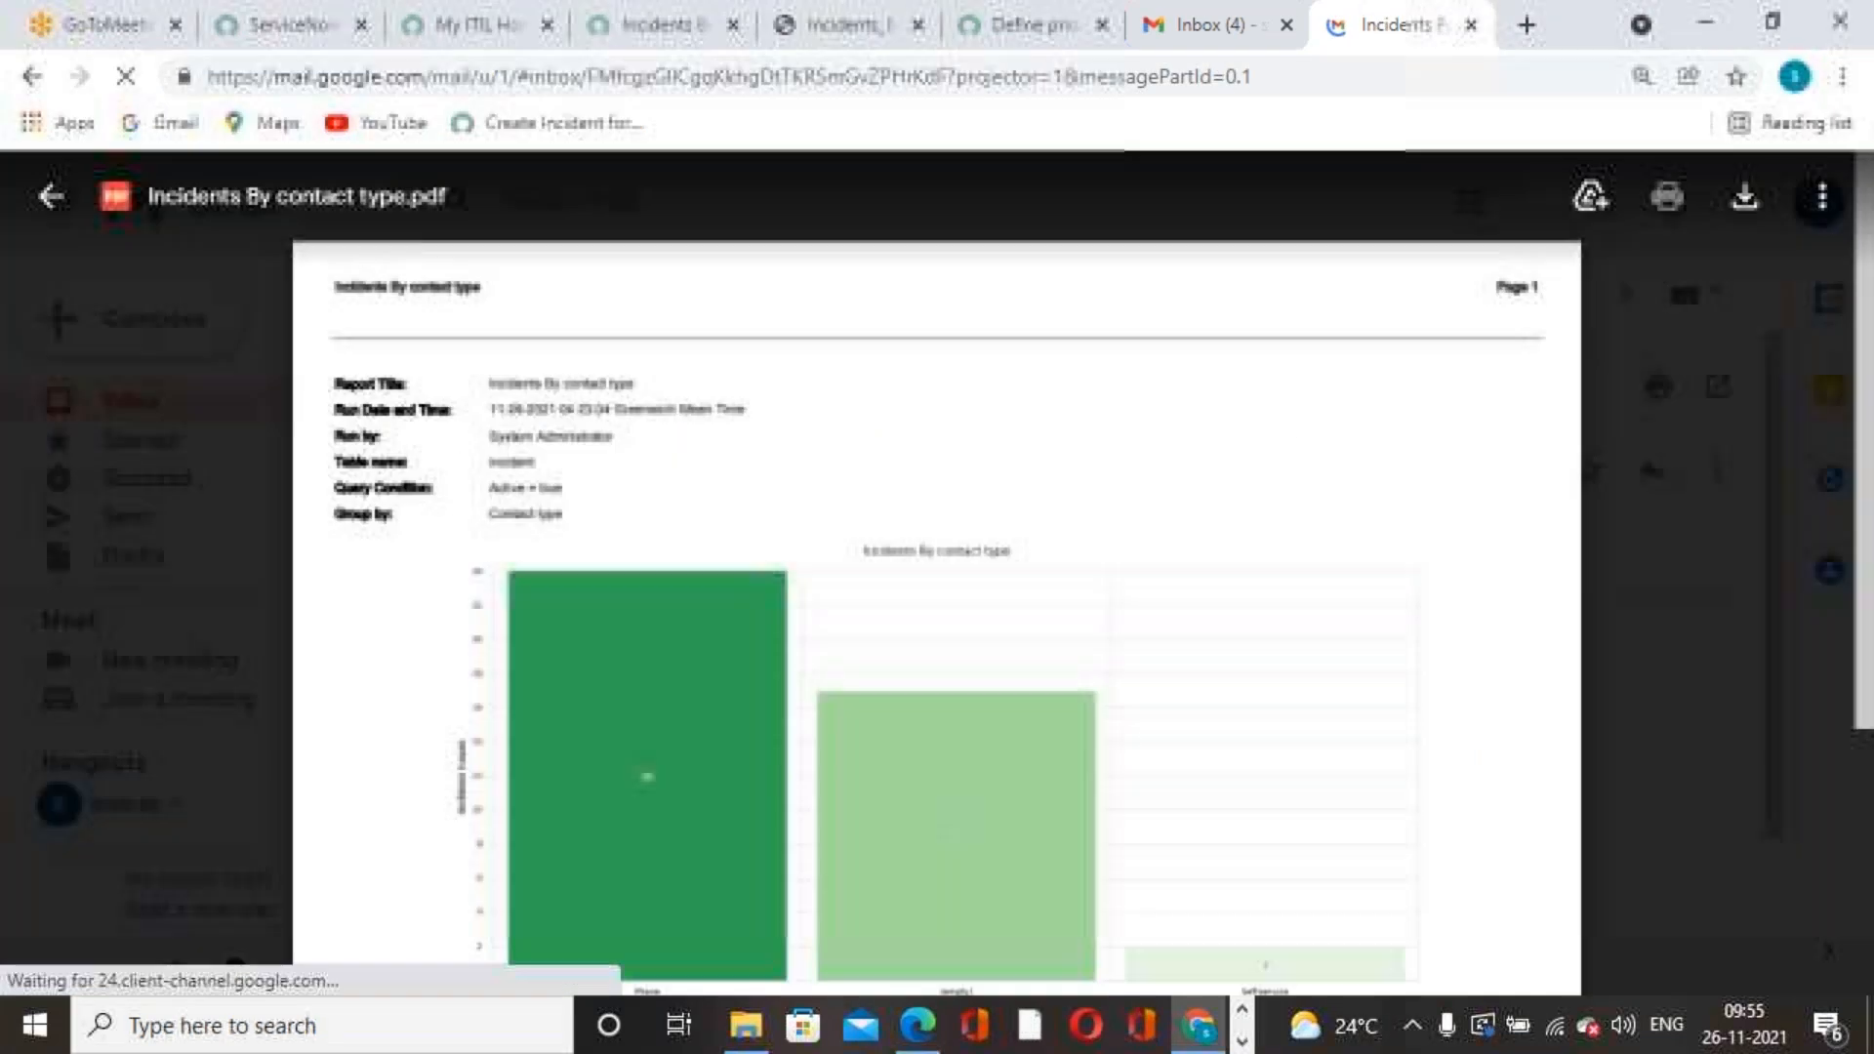
scroll(987, 488, down, 4)
scroll(994, 519, up, 5)
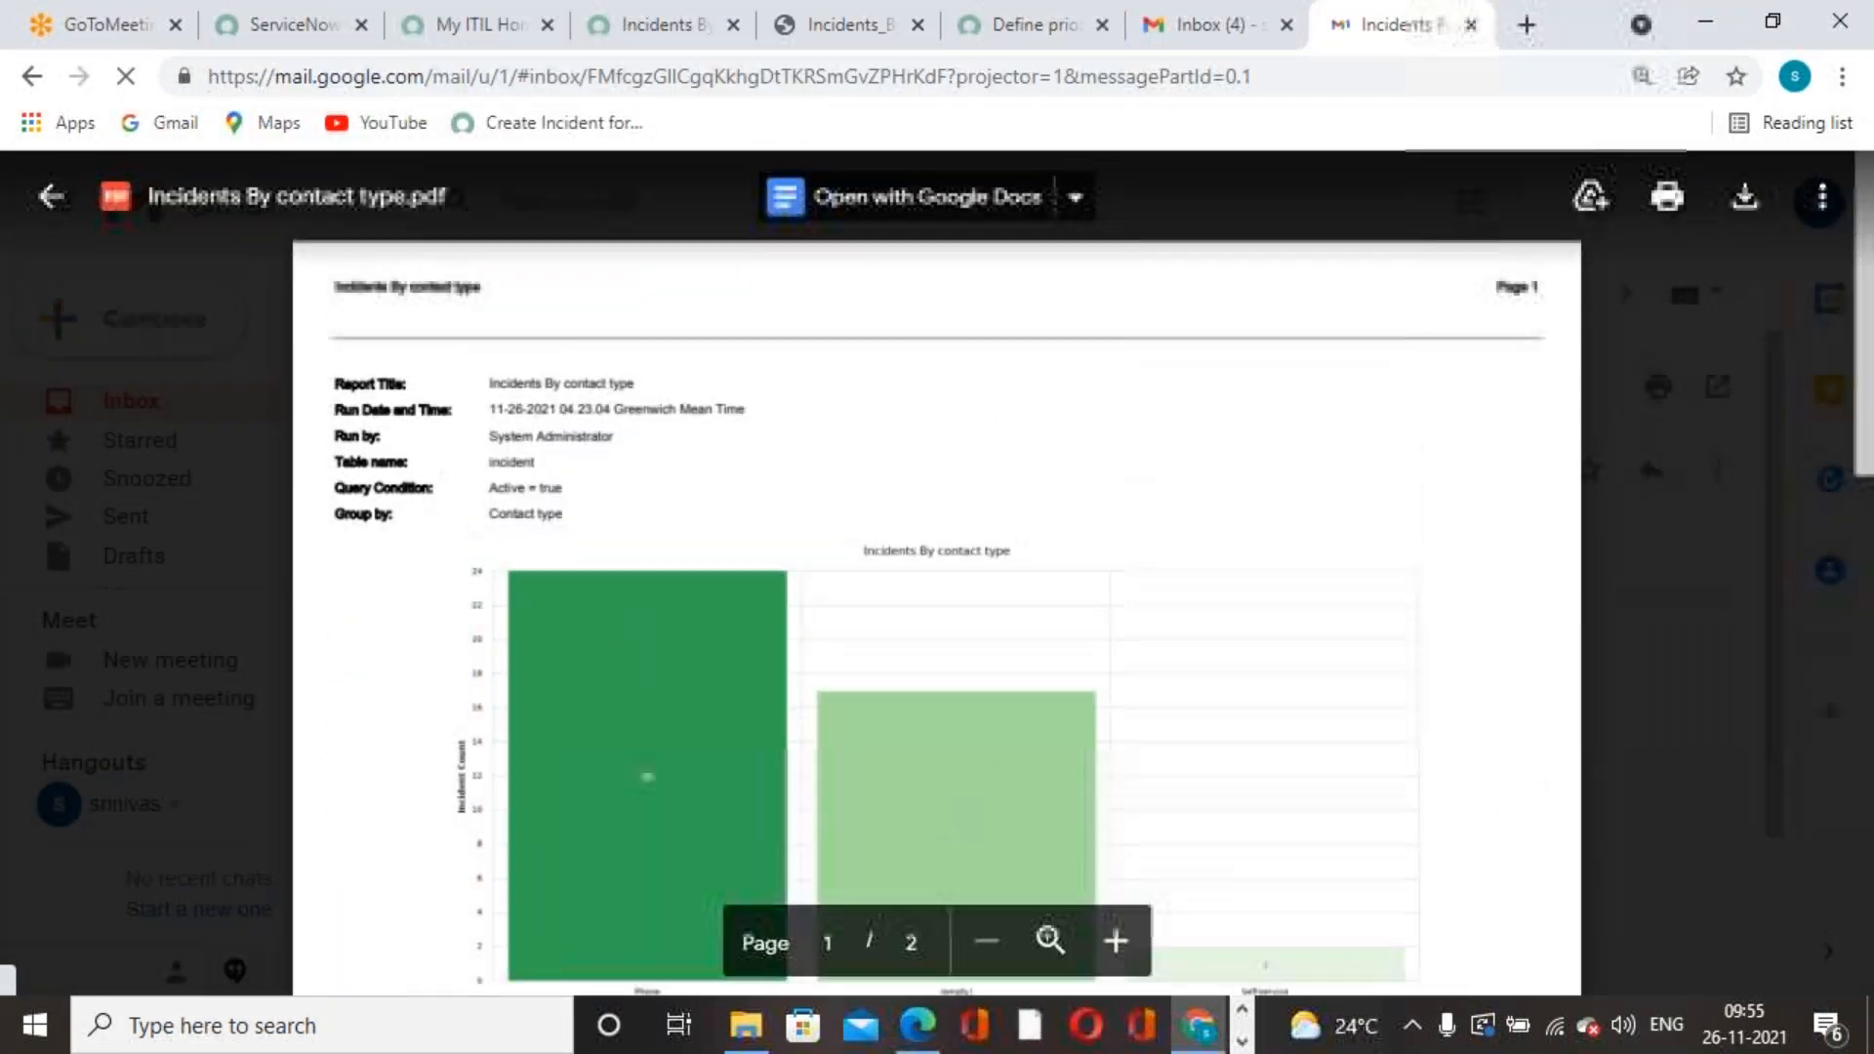
click(50, 196)
click(470, 304)
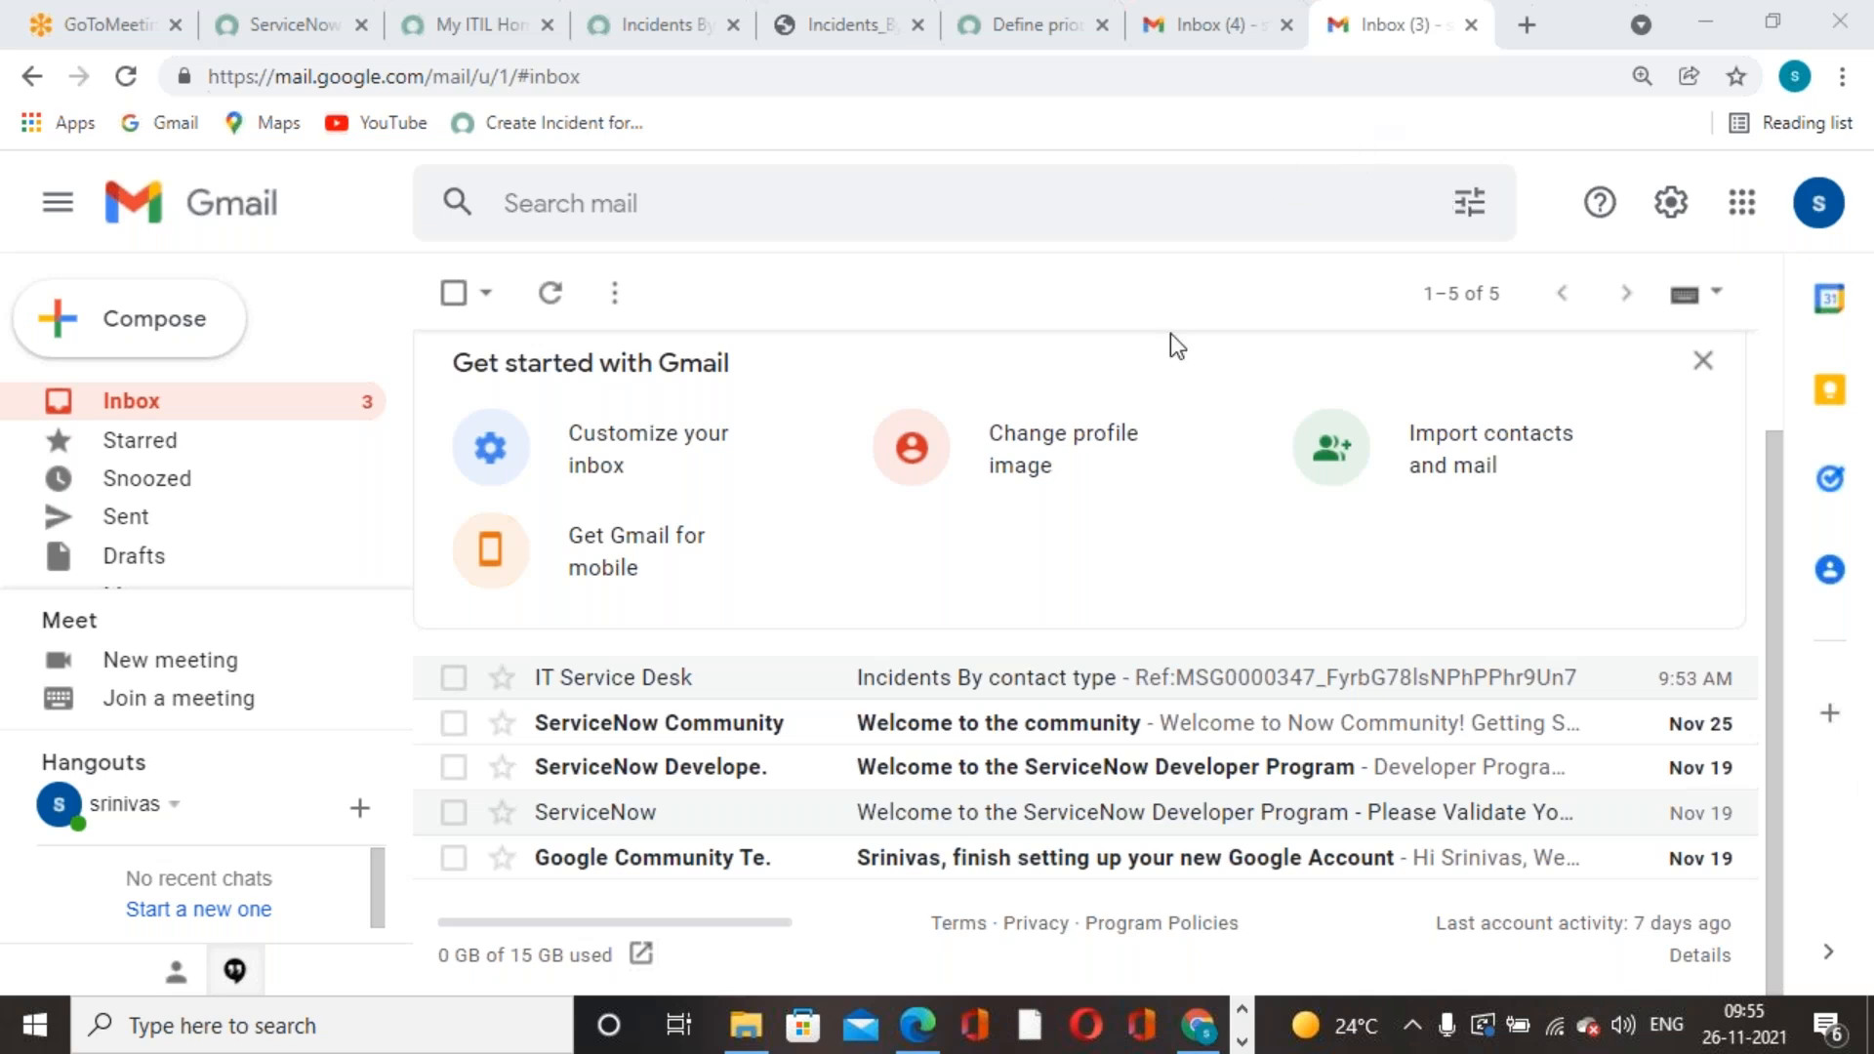
- Return to the My ITIL Homepage tab and filter the navigator for 'incid'. Then clear the filter and view the Users by Location pie chart
click(455, 39)
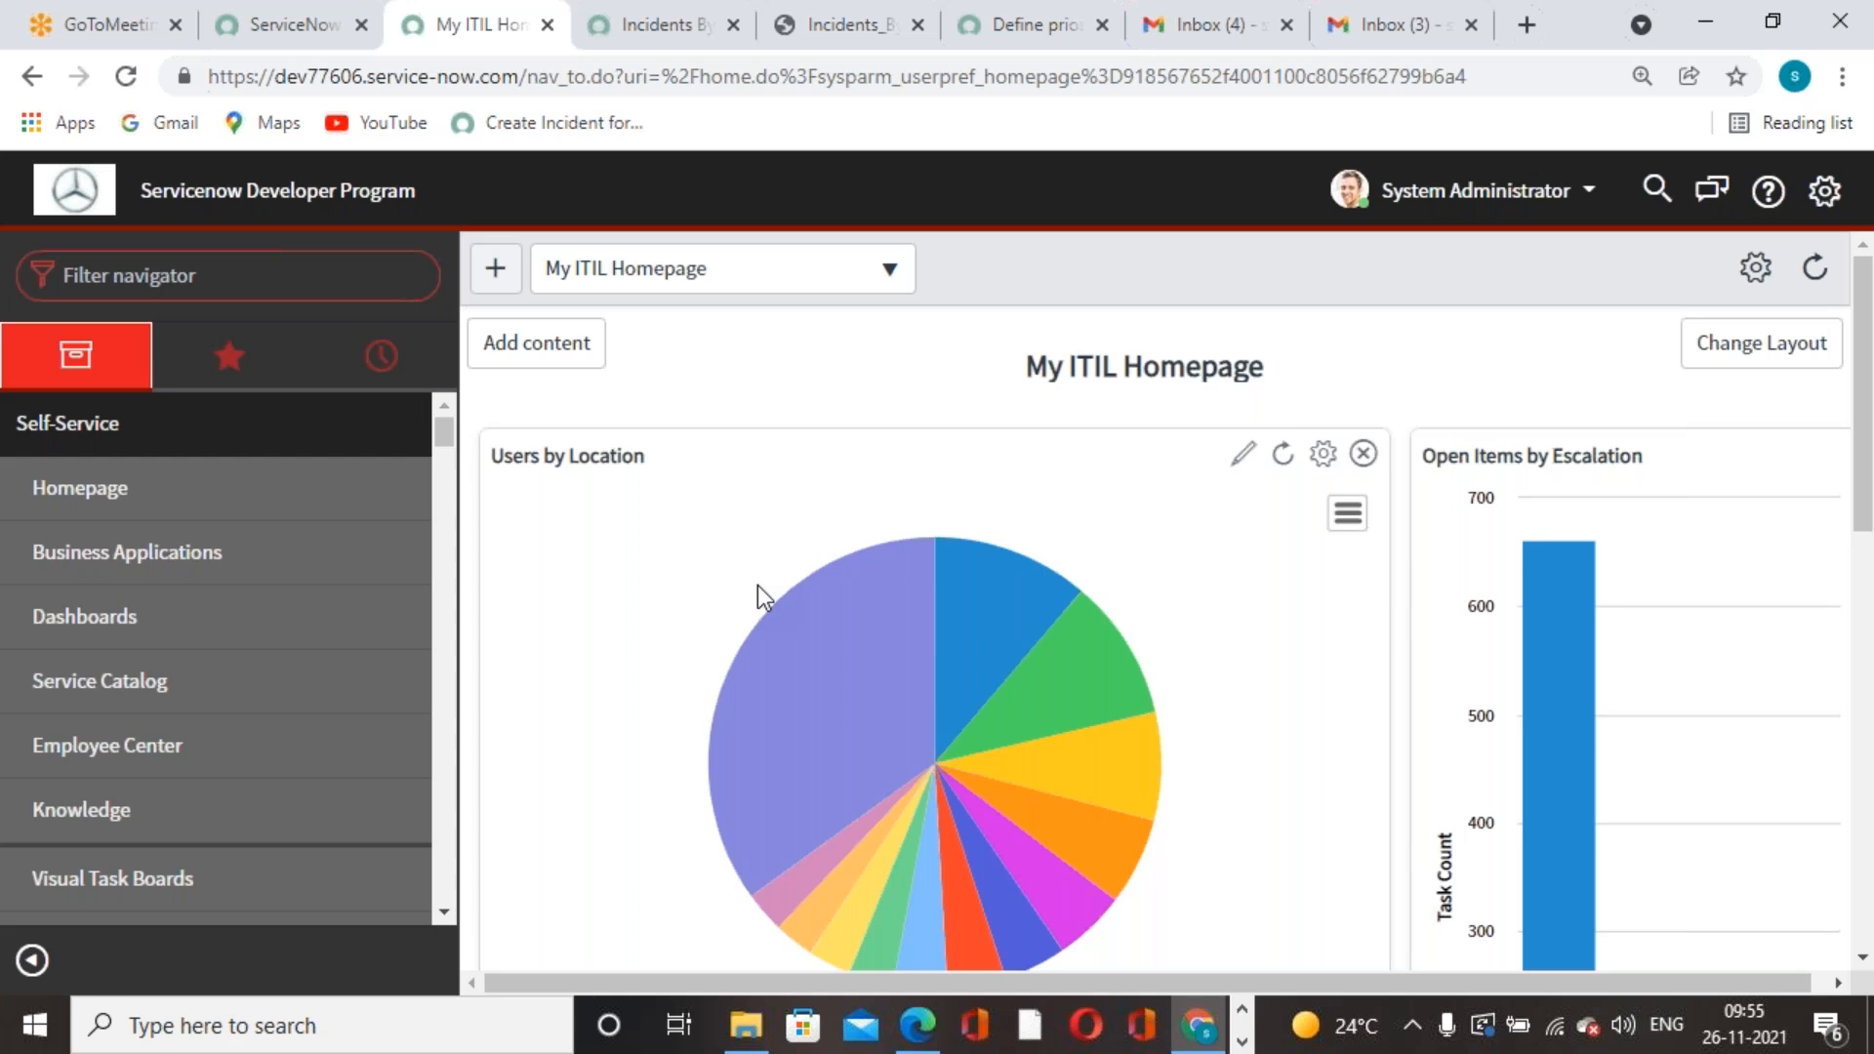
click(281, 279)
text(in)
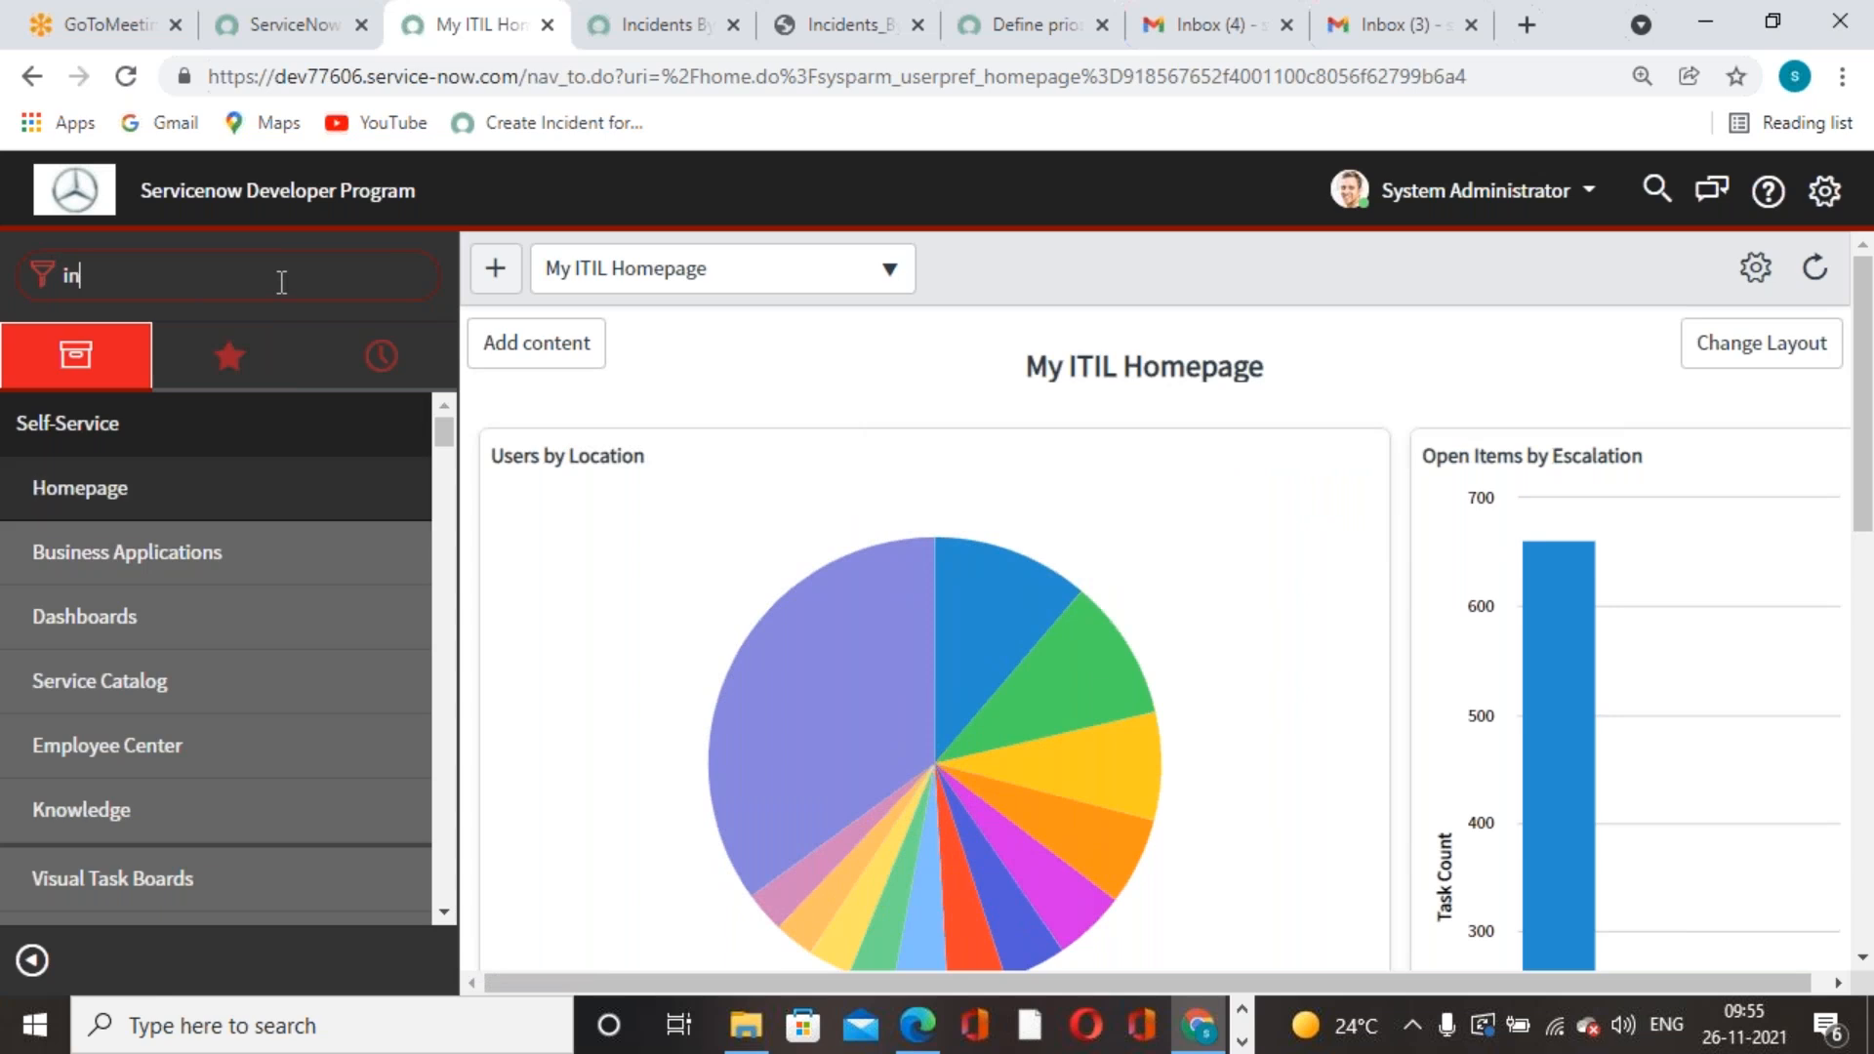
text(cid)
key(BackSpace)
key(BackSpace)
key(BackSpace)
key(BackSpace)
key(BackSpace)
click(1296, 47)
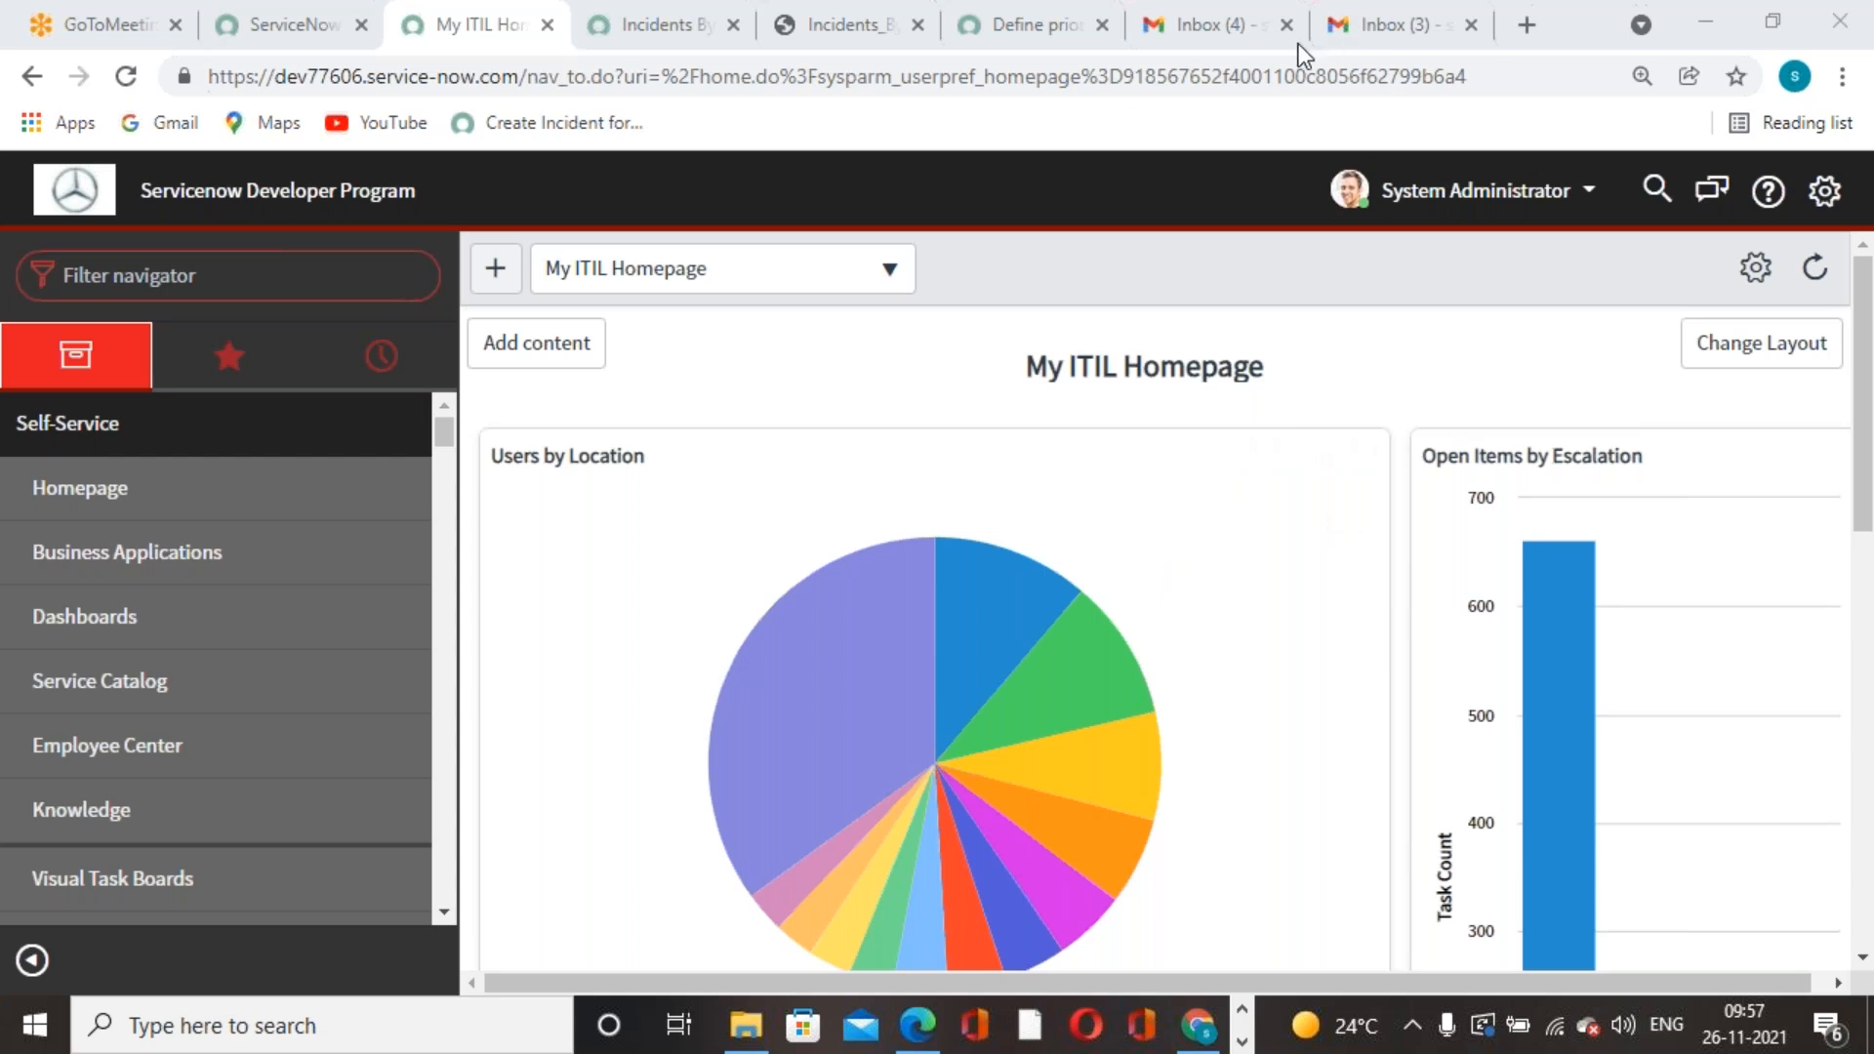
mouse_move(757, 600)
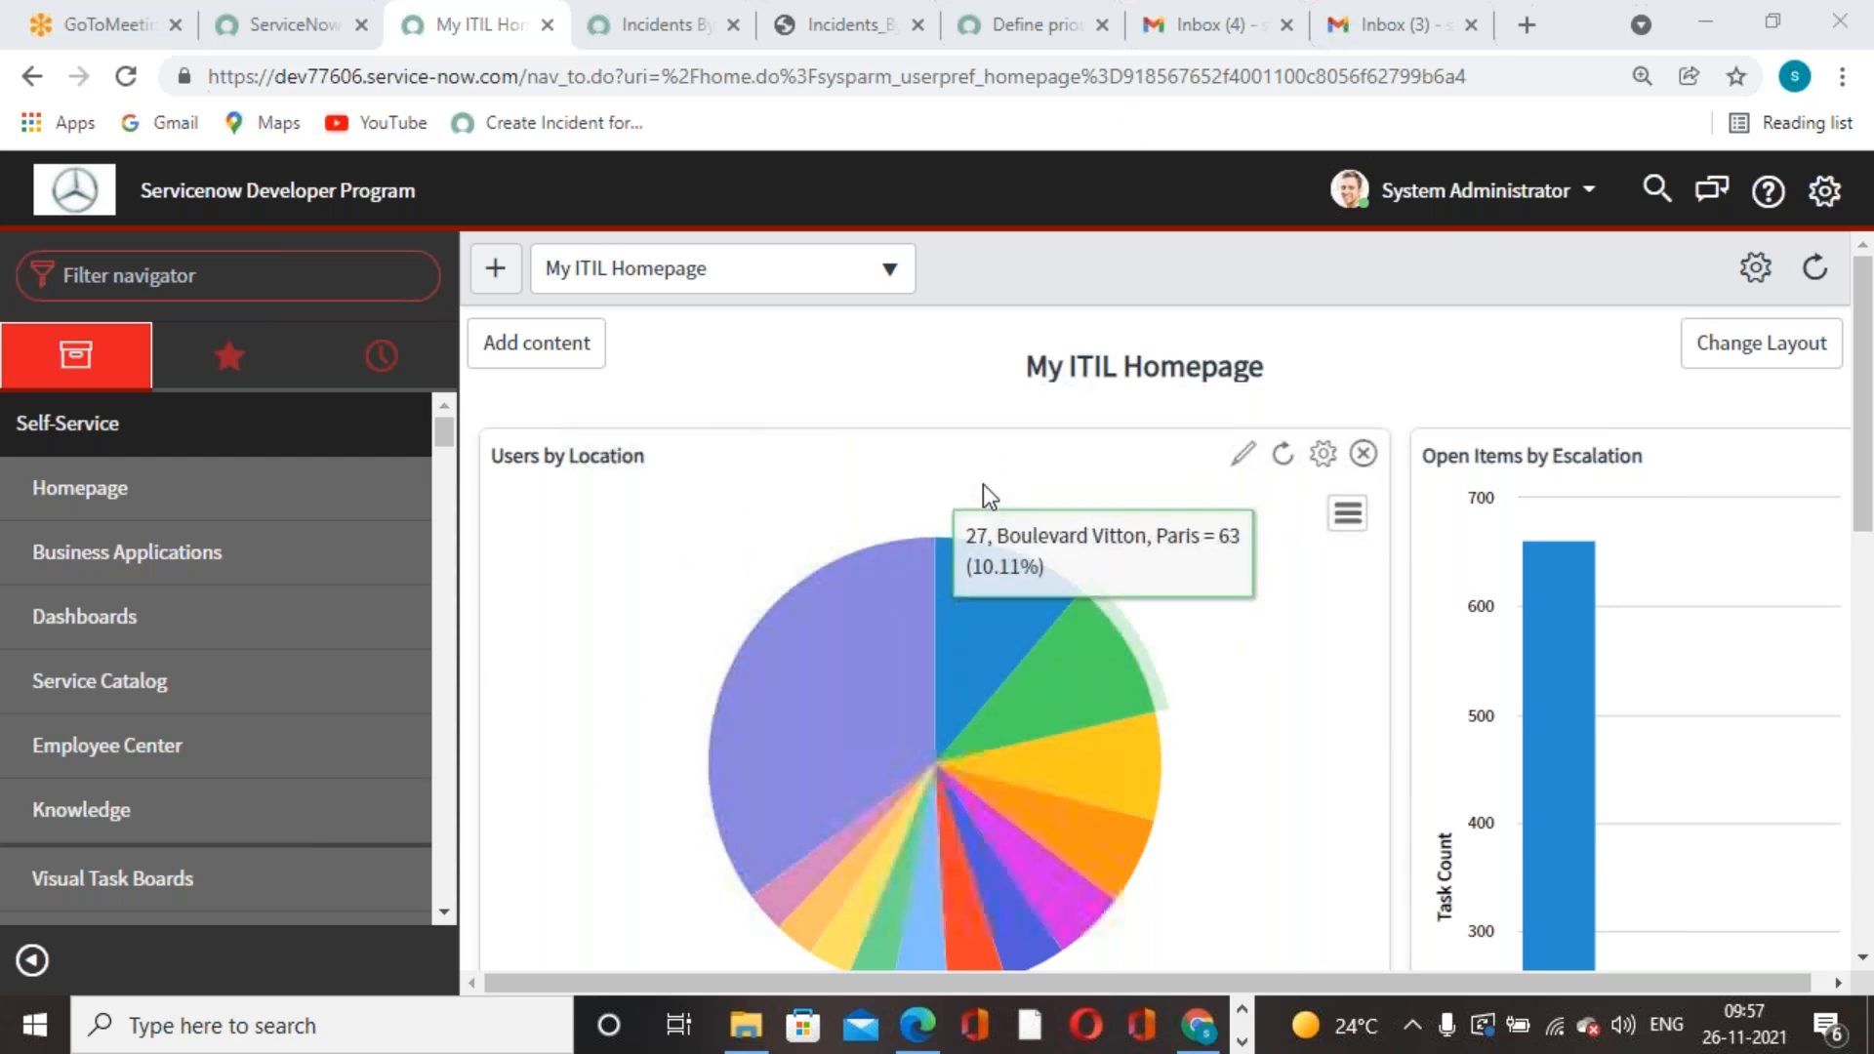
scroll(777, 685, down, 3)
scroll(962, 511, up, 3)
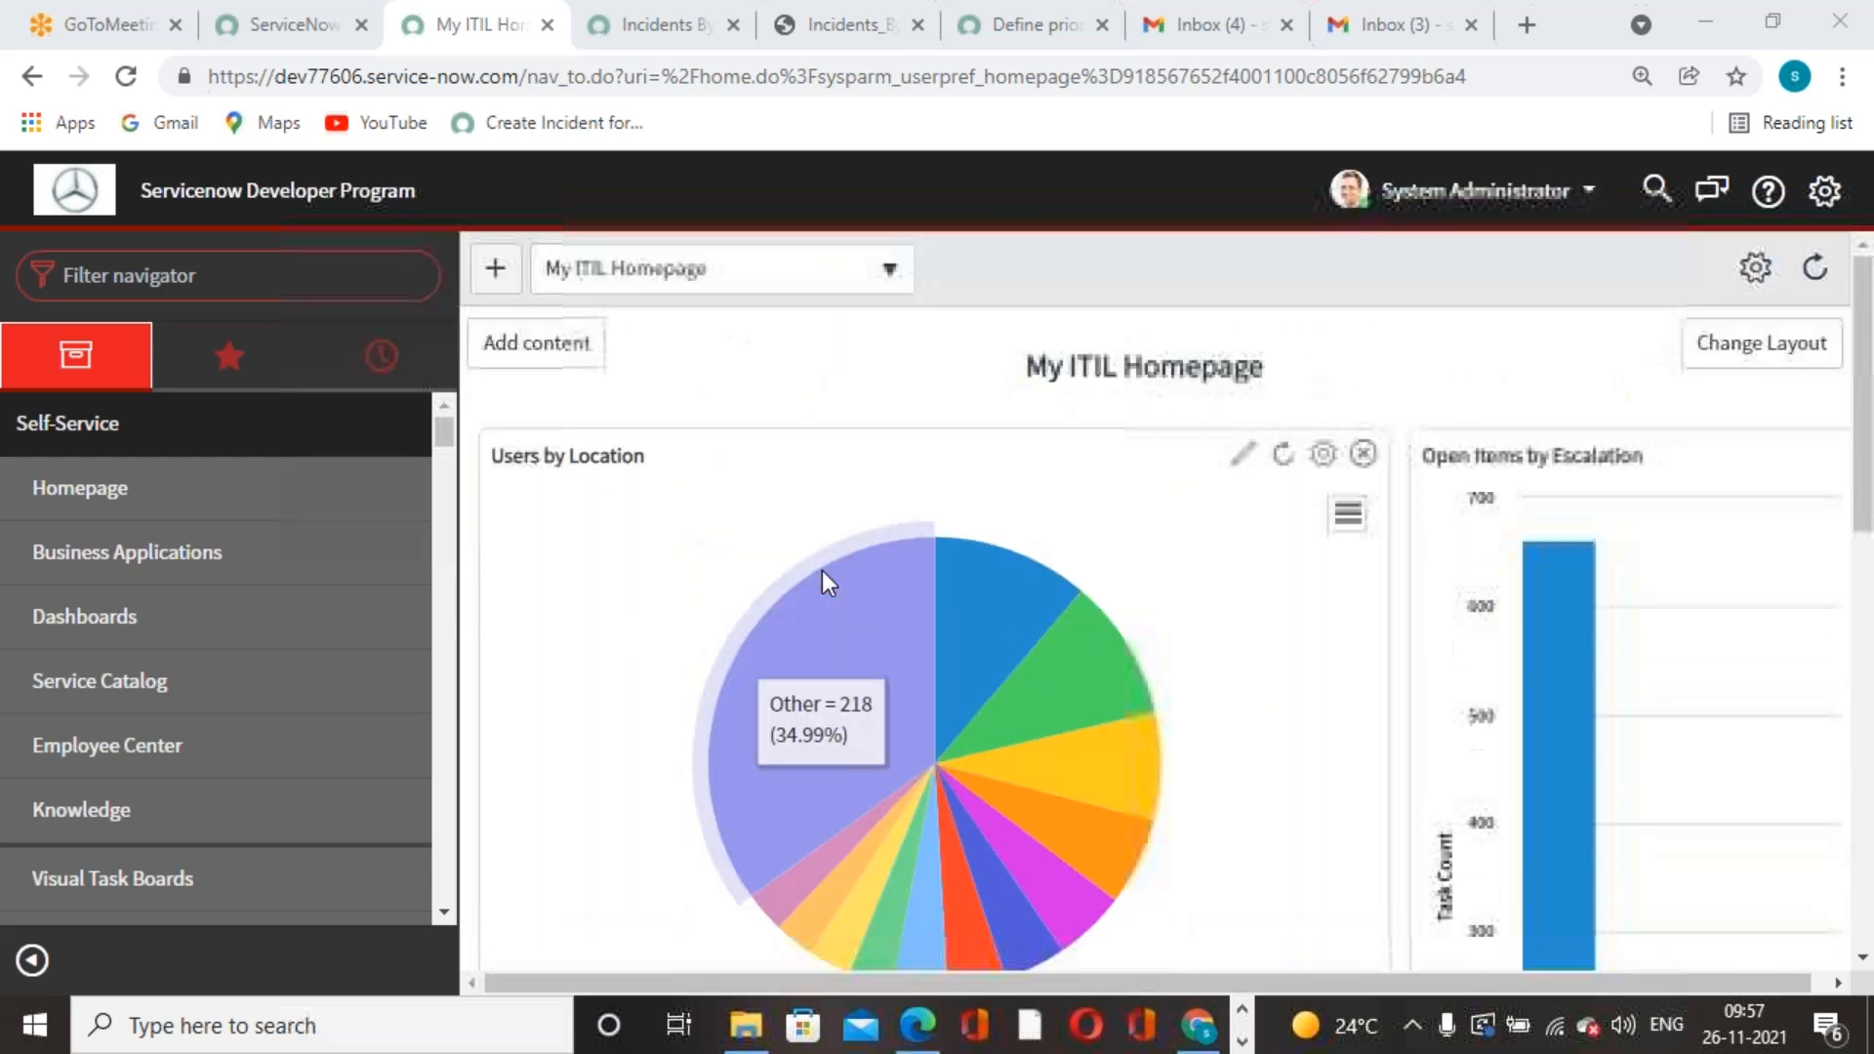